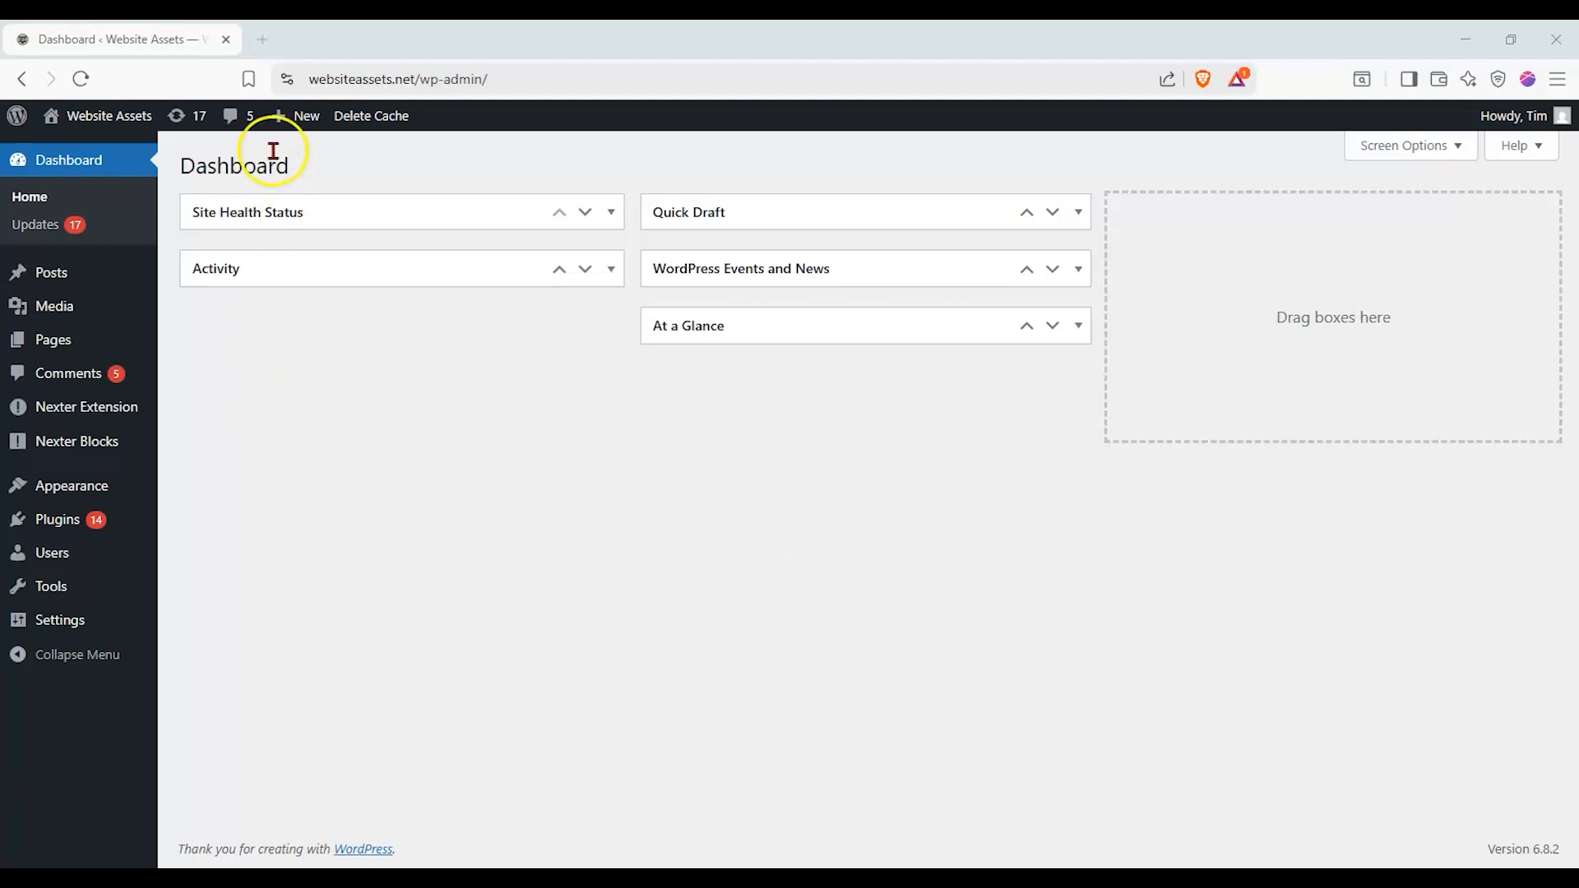
Install and activate WDesignKit – Templates, Widgets, Cloud Storage & More from Nexter Extension's More Products list
drag(307, 176, 174, 183)
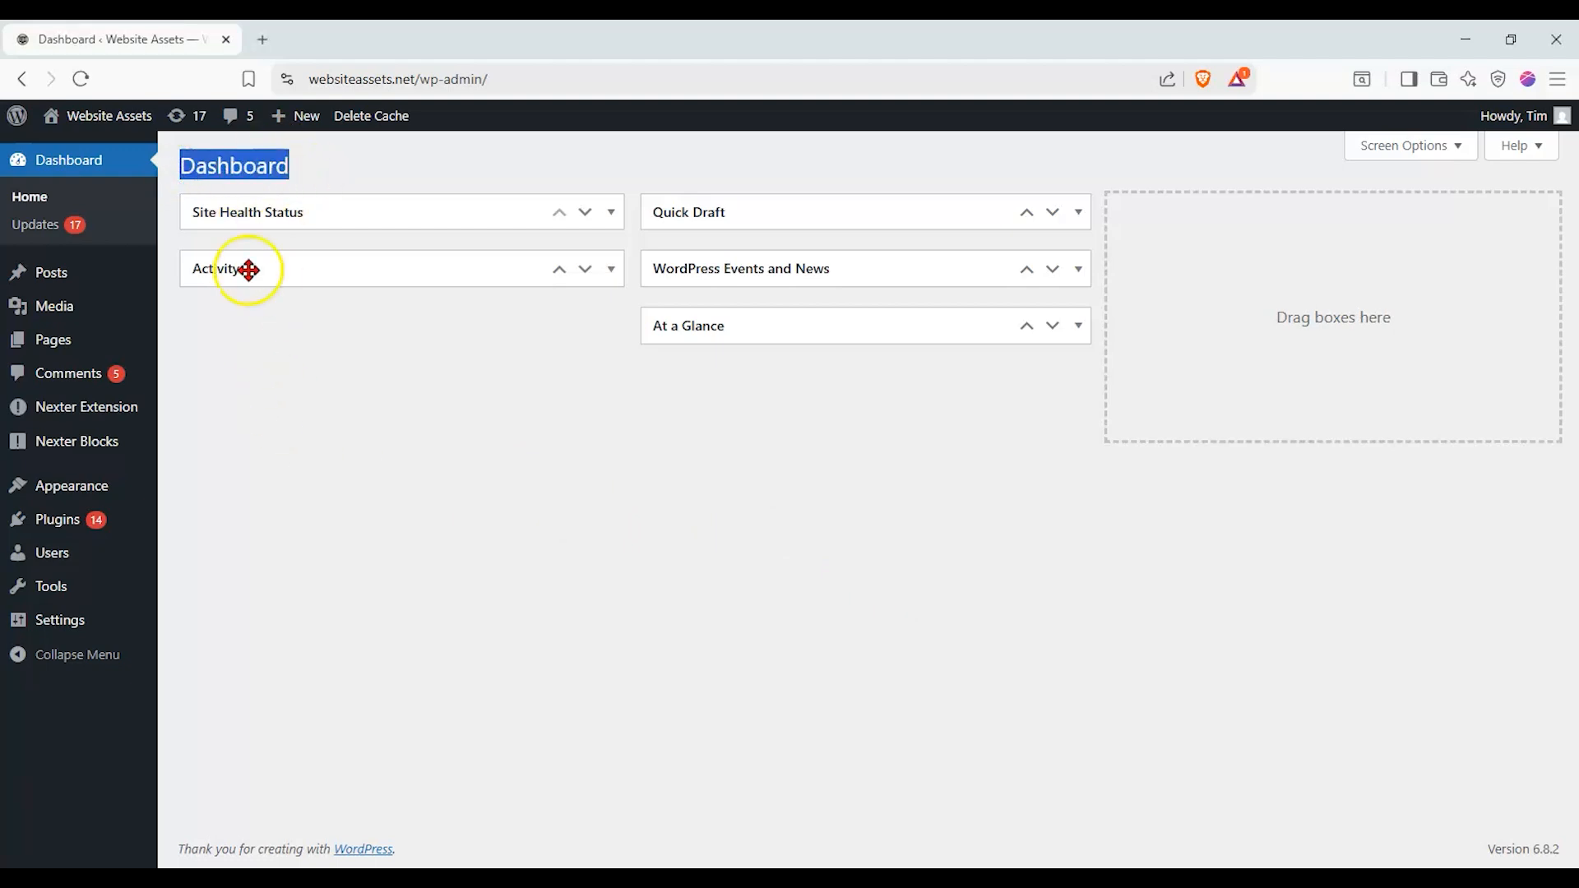
click(136, 405)
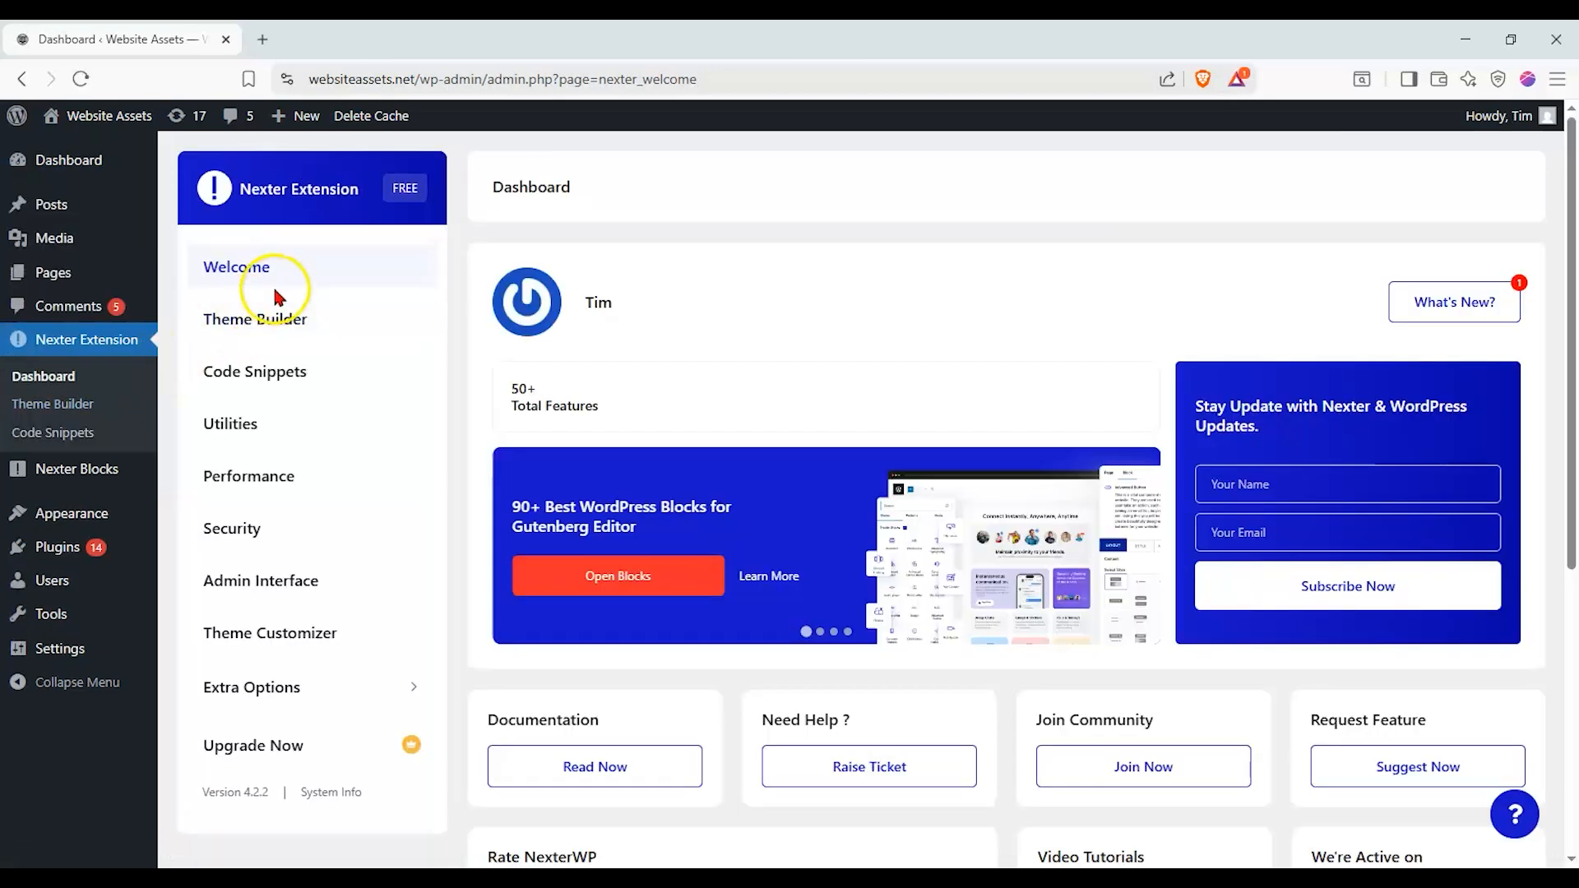
click(321, 693)
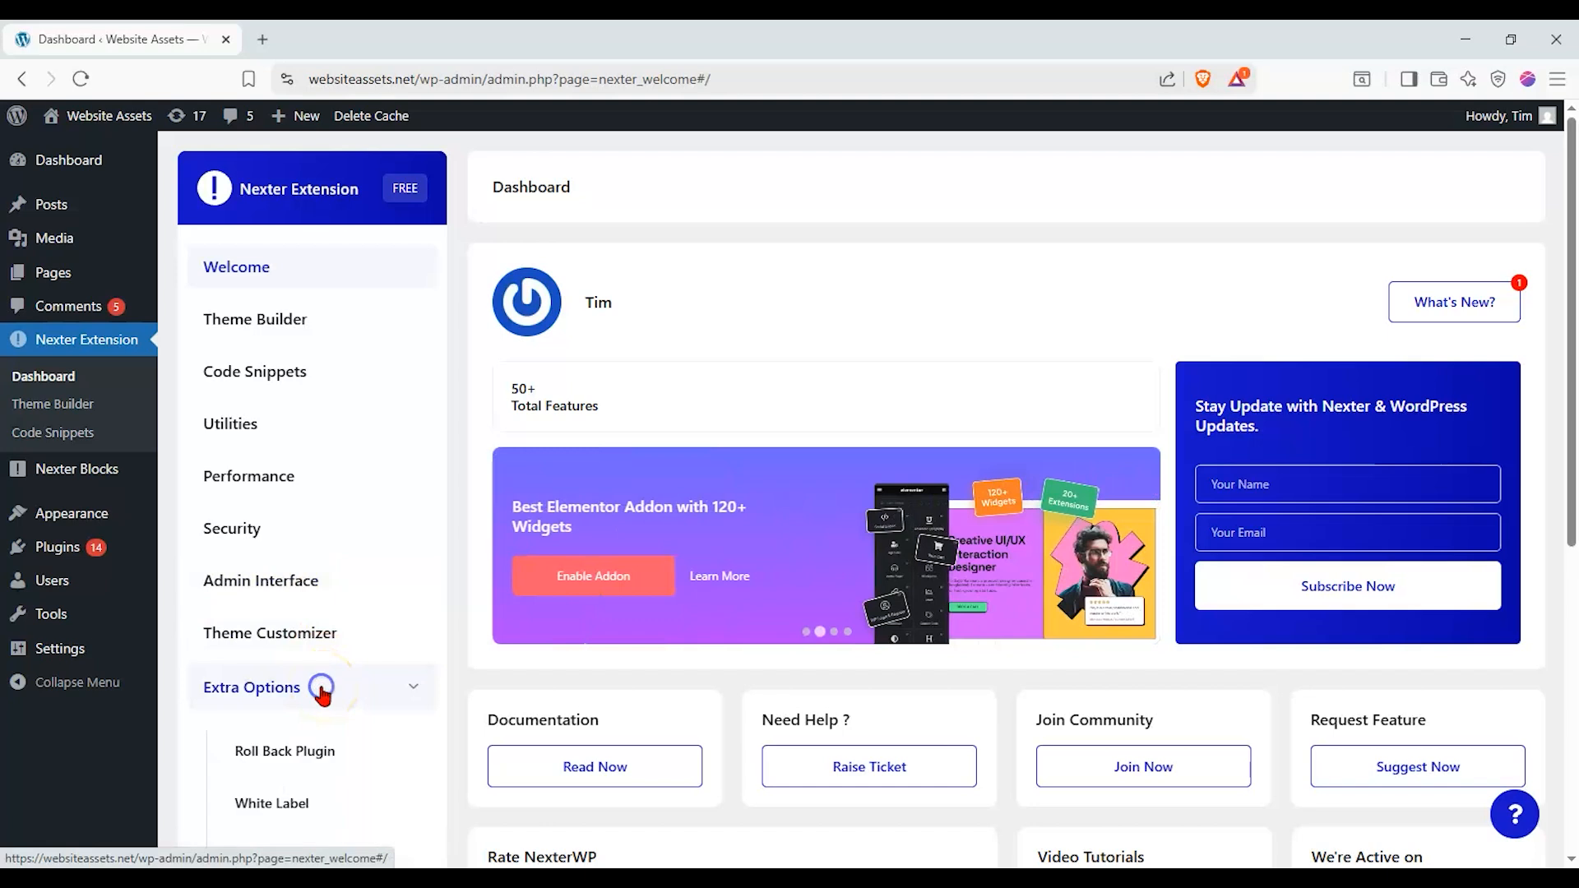
scroll(315, 689, down, 2)
click(319, 663)
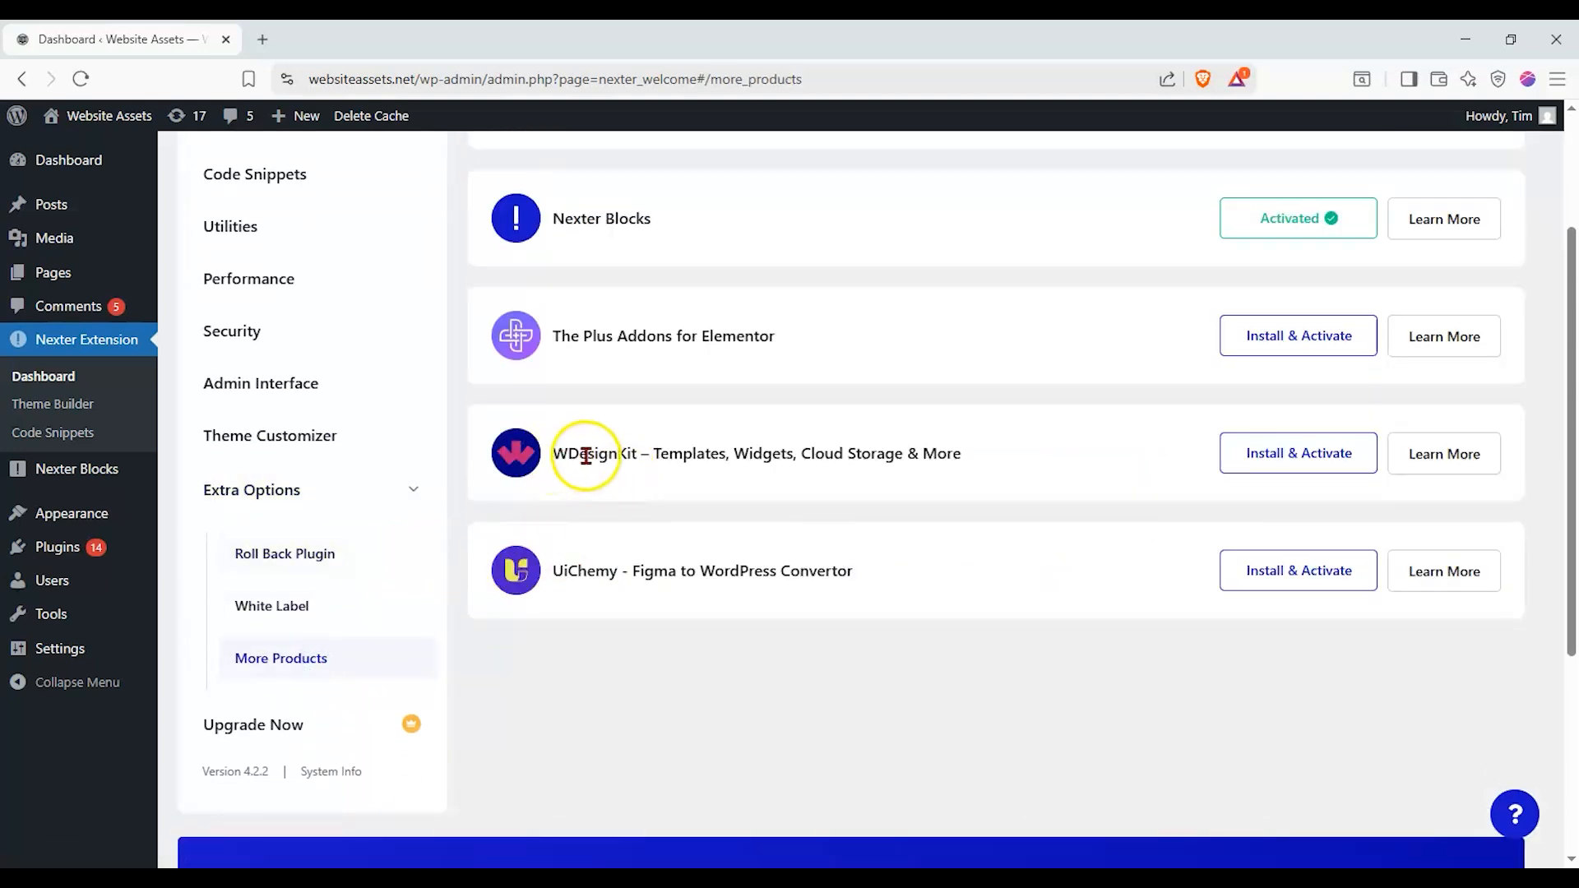
click(1344, 451)
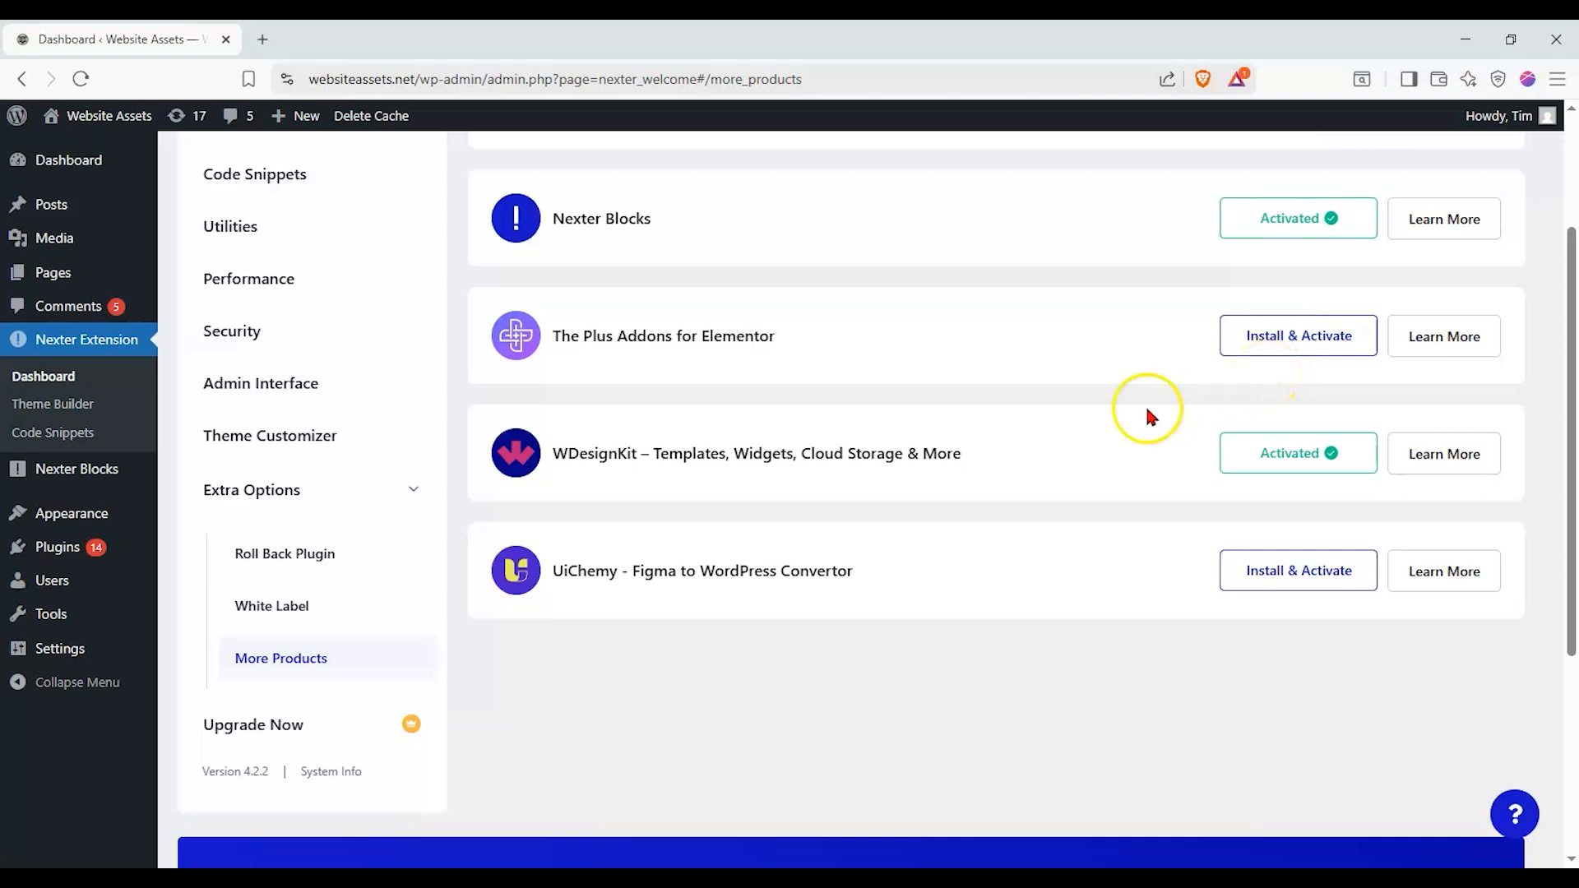
Return to the WordPress dashboard and open the WDesignKit template library filtered to page kits
scroll(814, 477, up, 3)
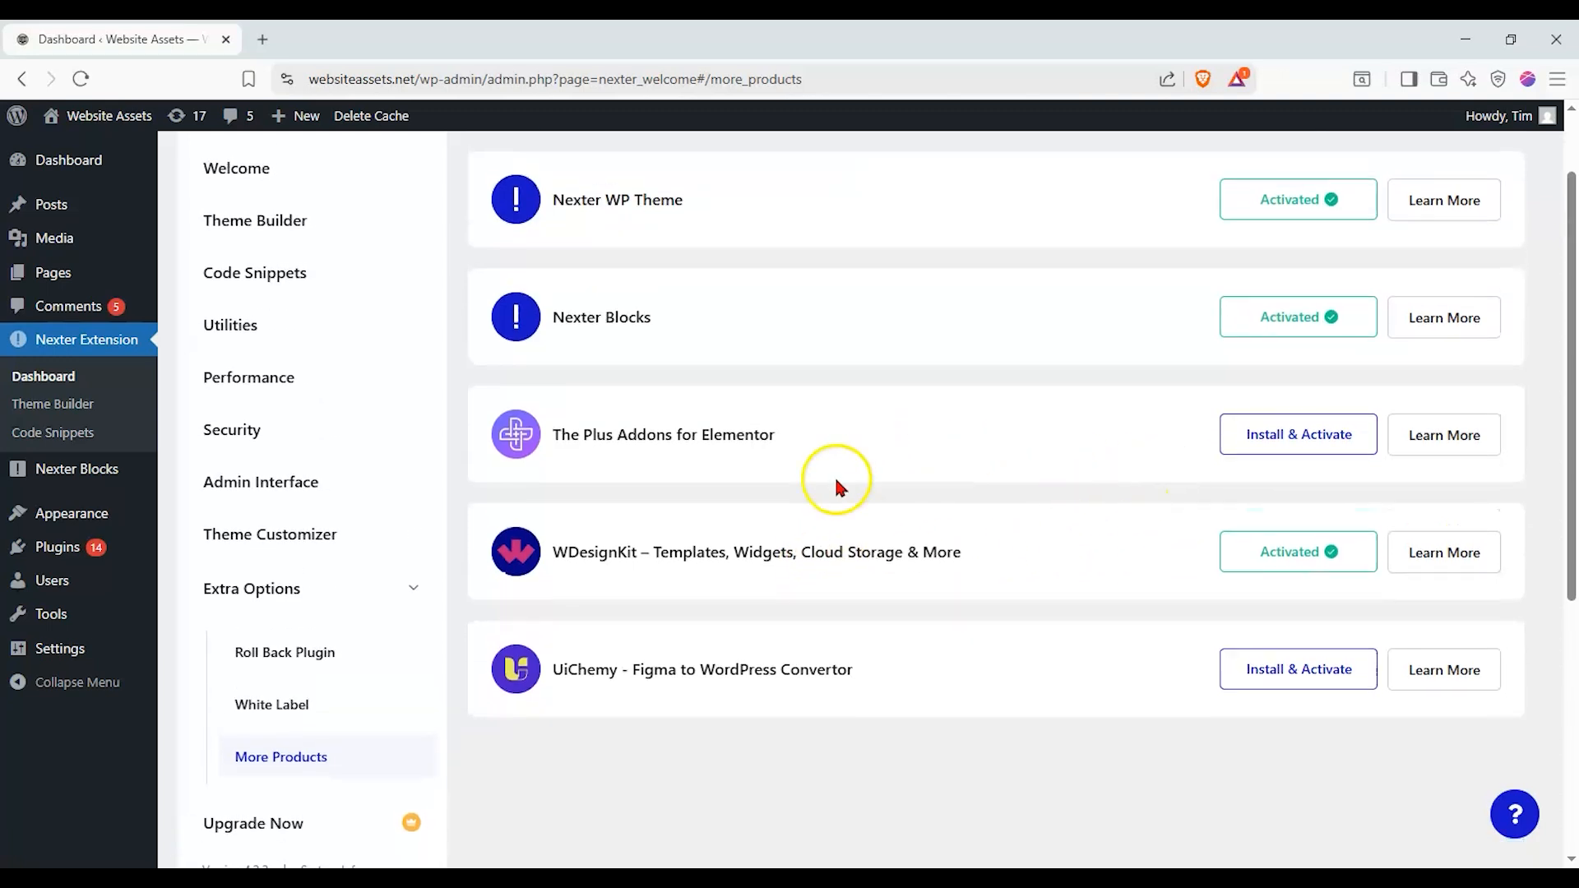
click(91, 159)
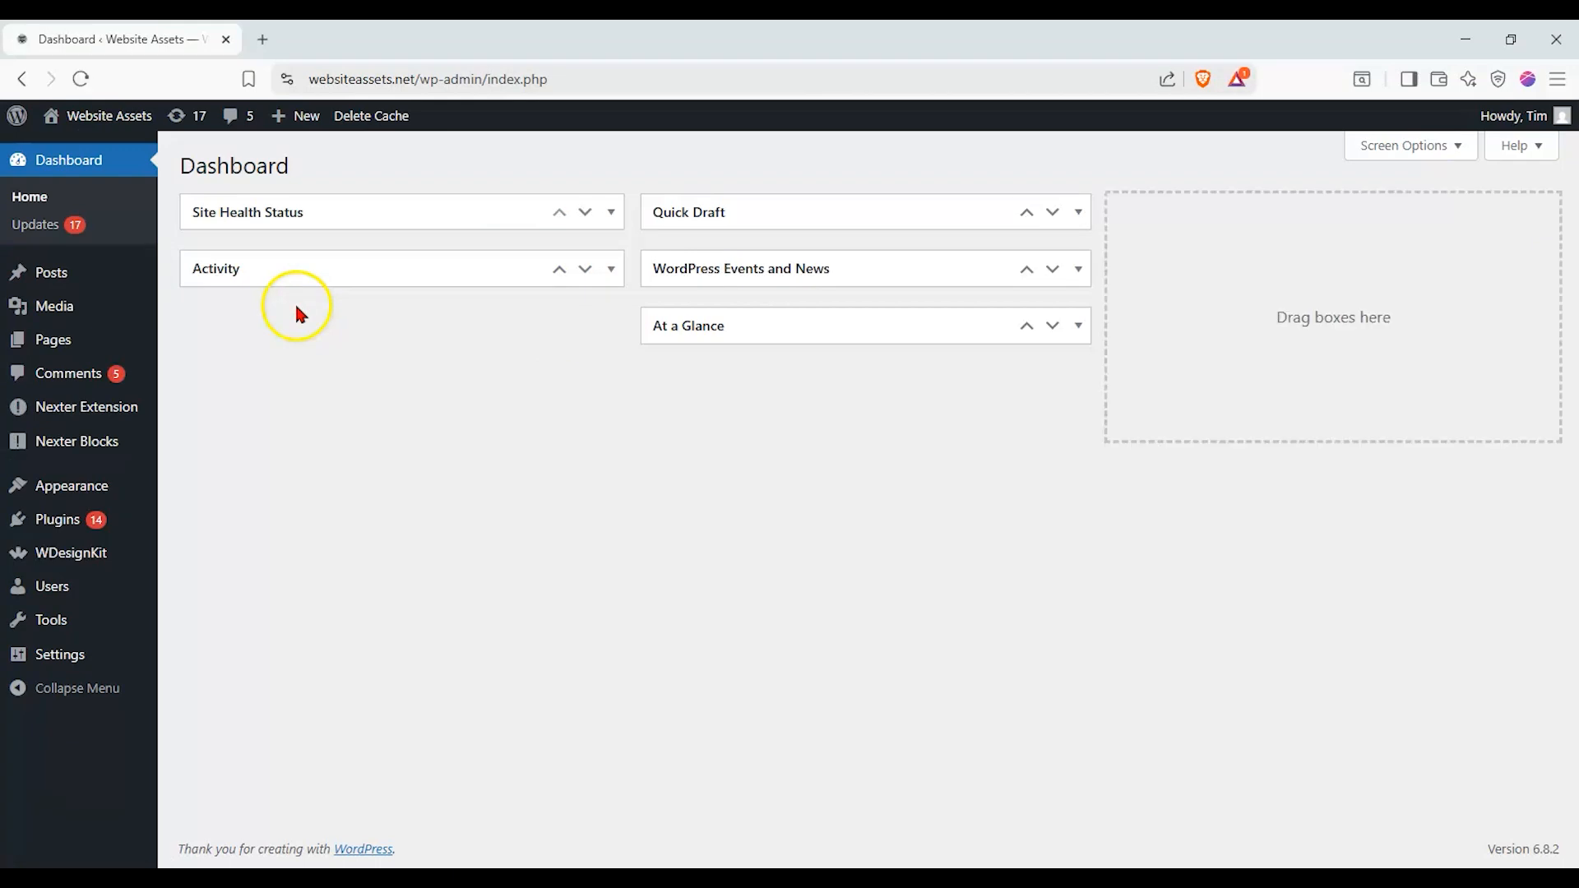
mouse_move(159, 436)
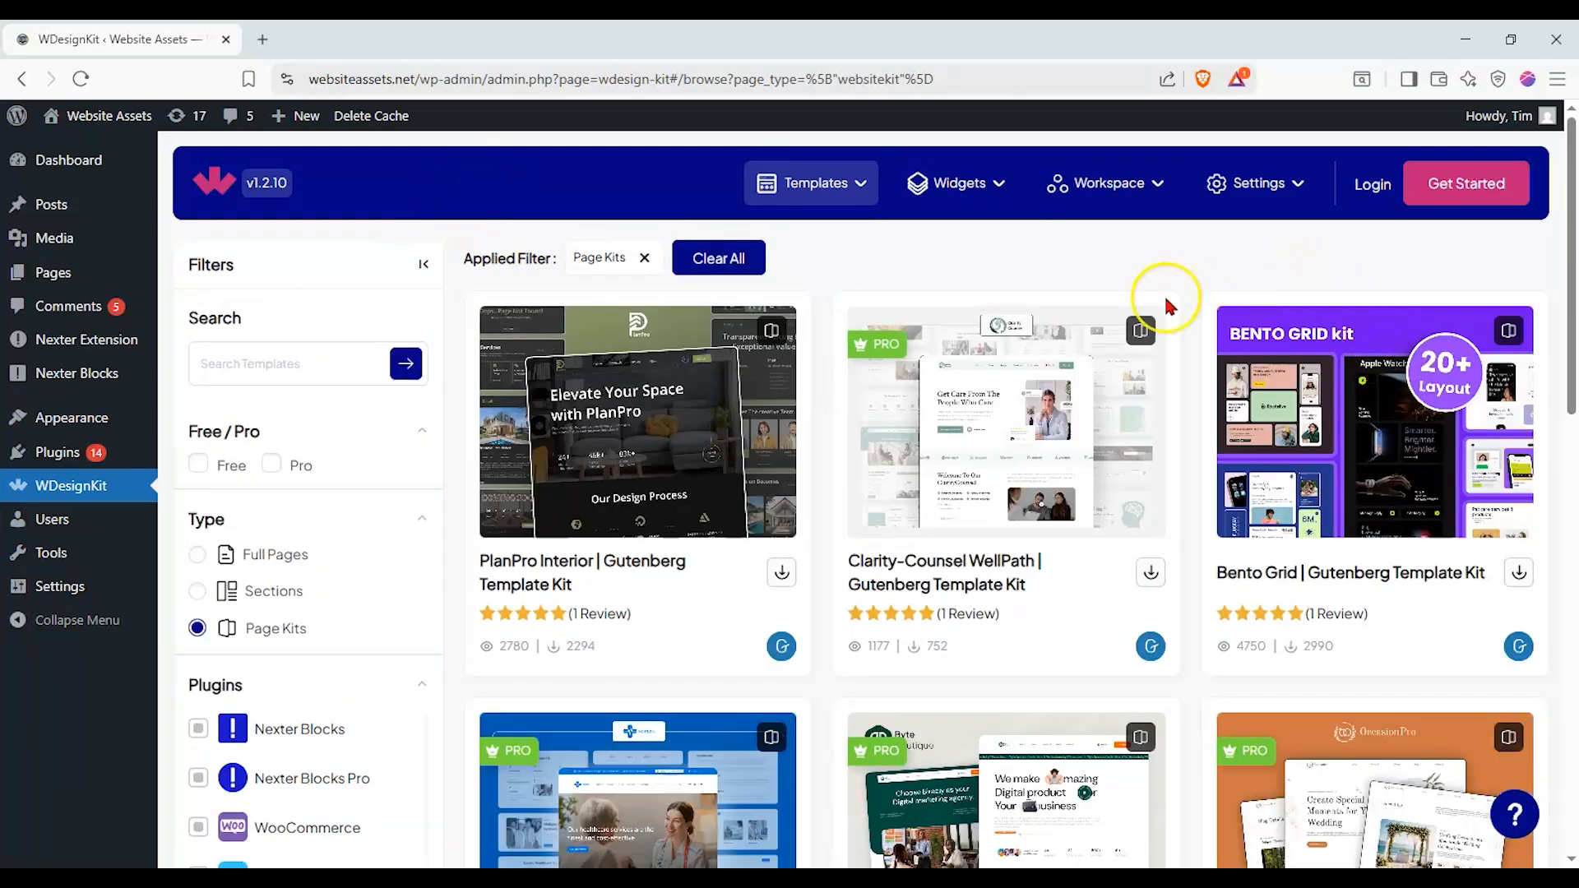
Look through the page kits, including page 9 of the listing, and open Browse Templates
scroll(1166, 302, down, 12)
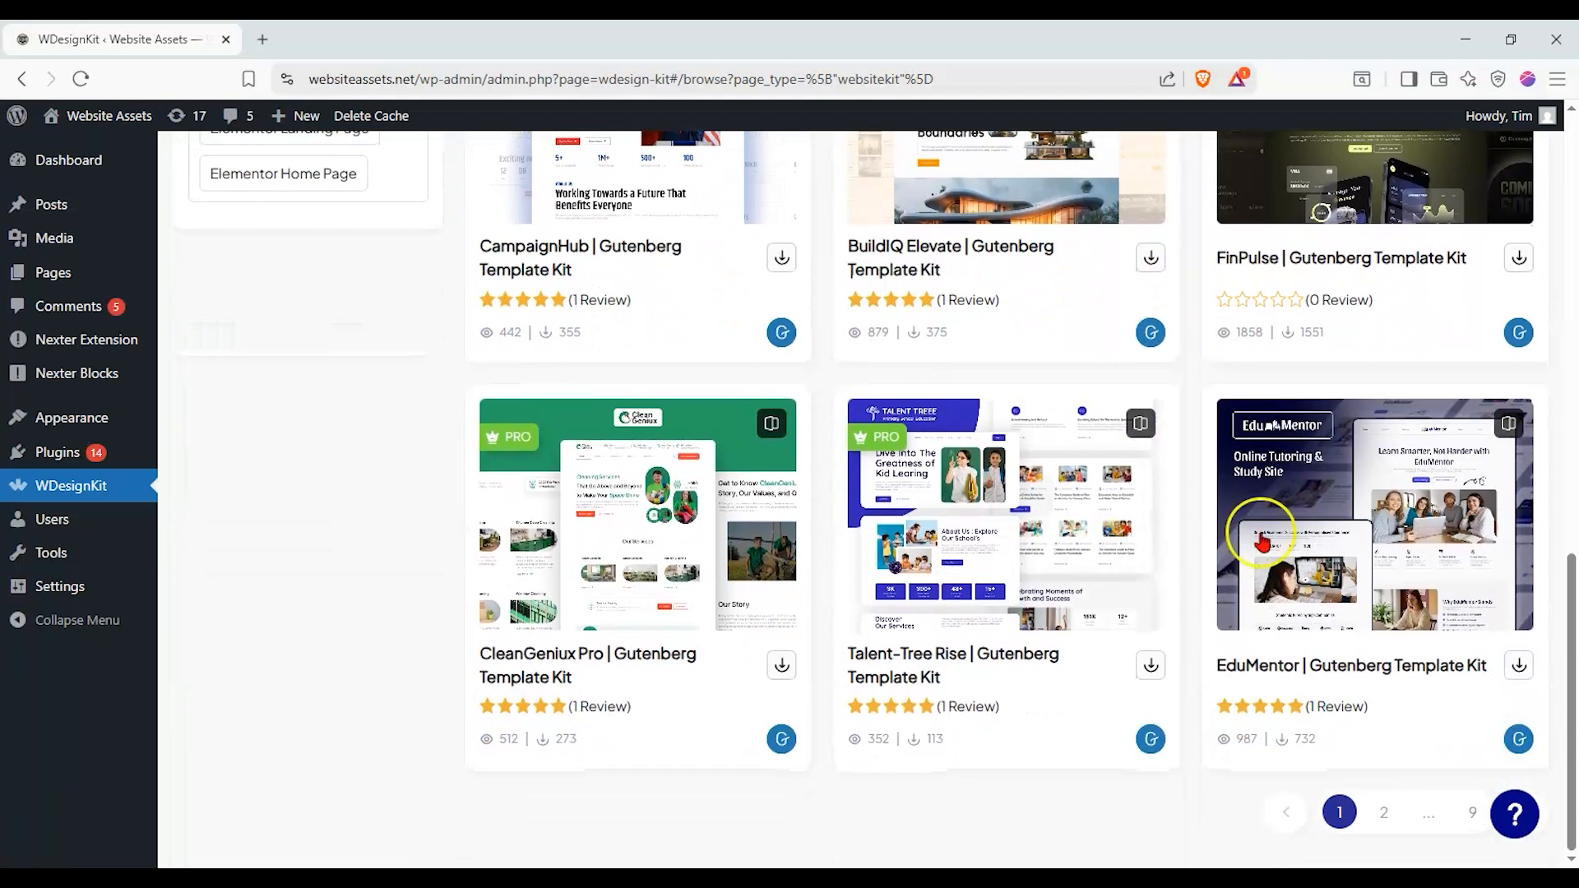
click(1471, 813)
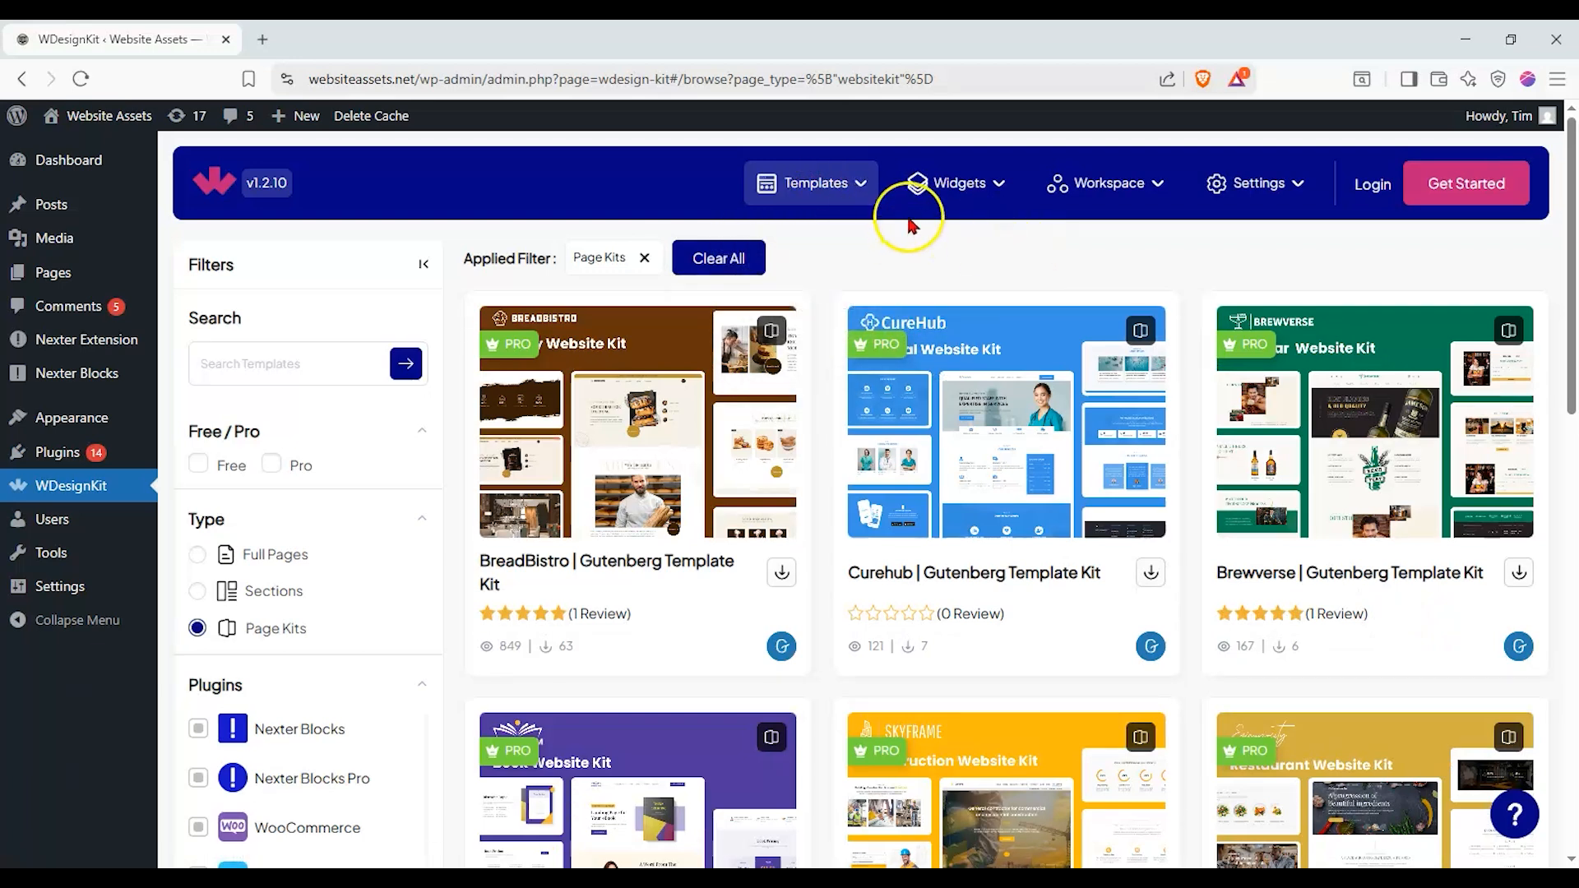
mouse_move(854, 186)
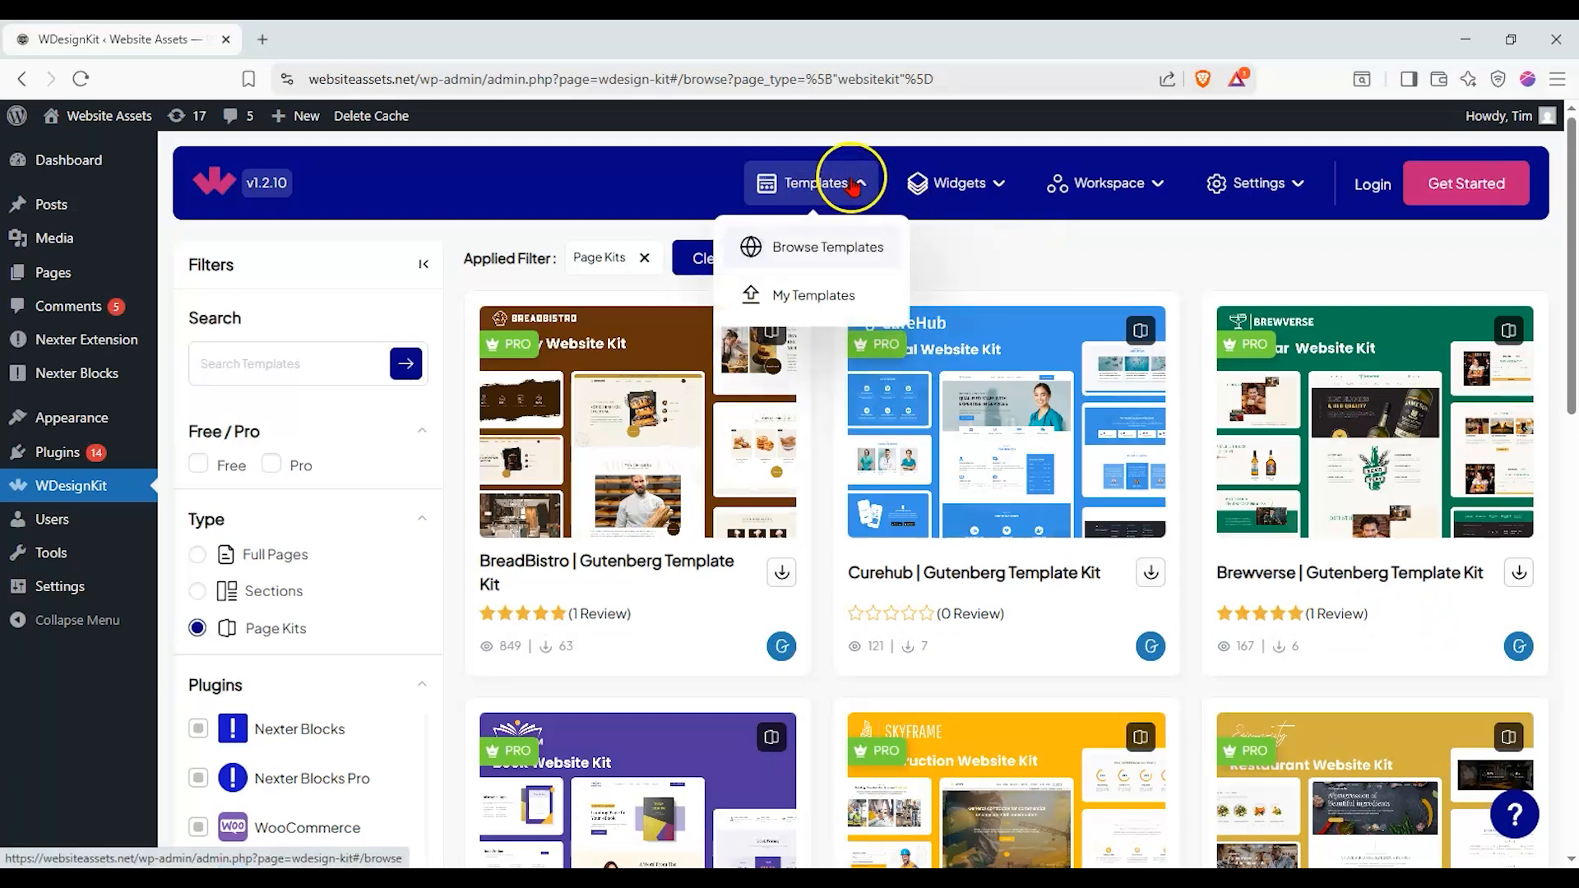
click(818, 247)
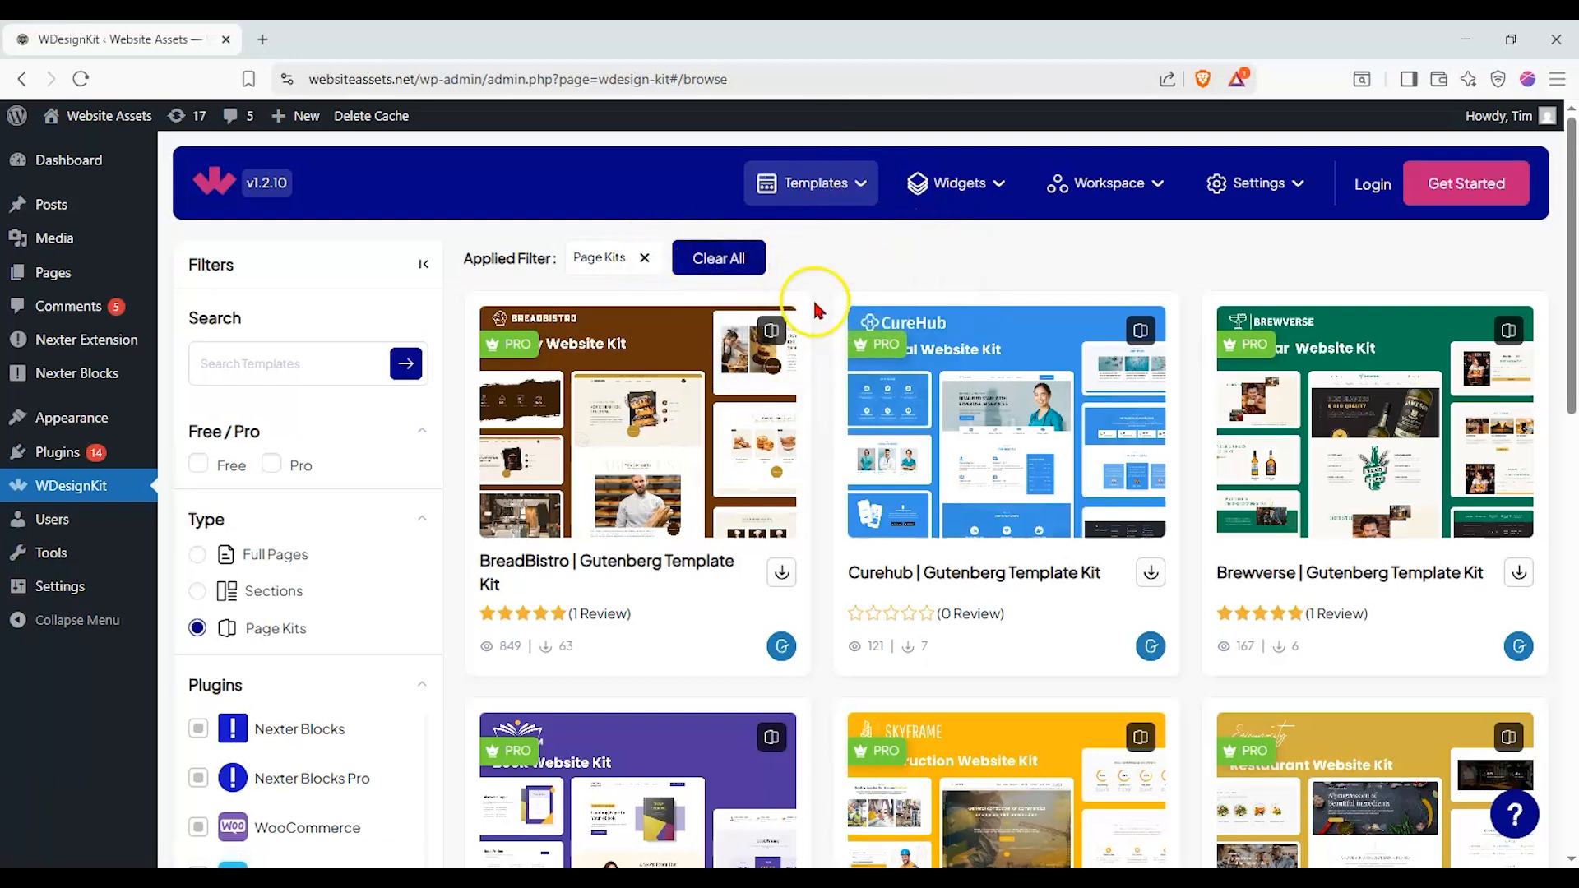
Open the WDesignKit widget library and look through the available widgets
click(953, 184)
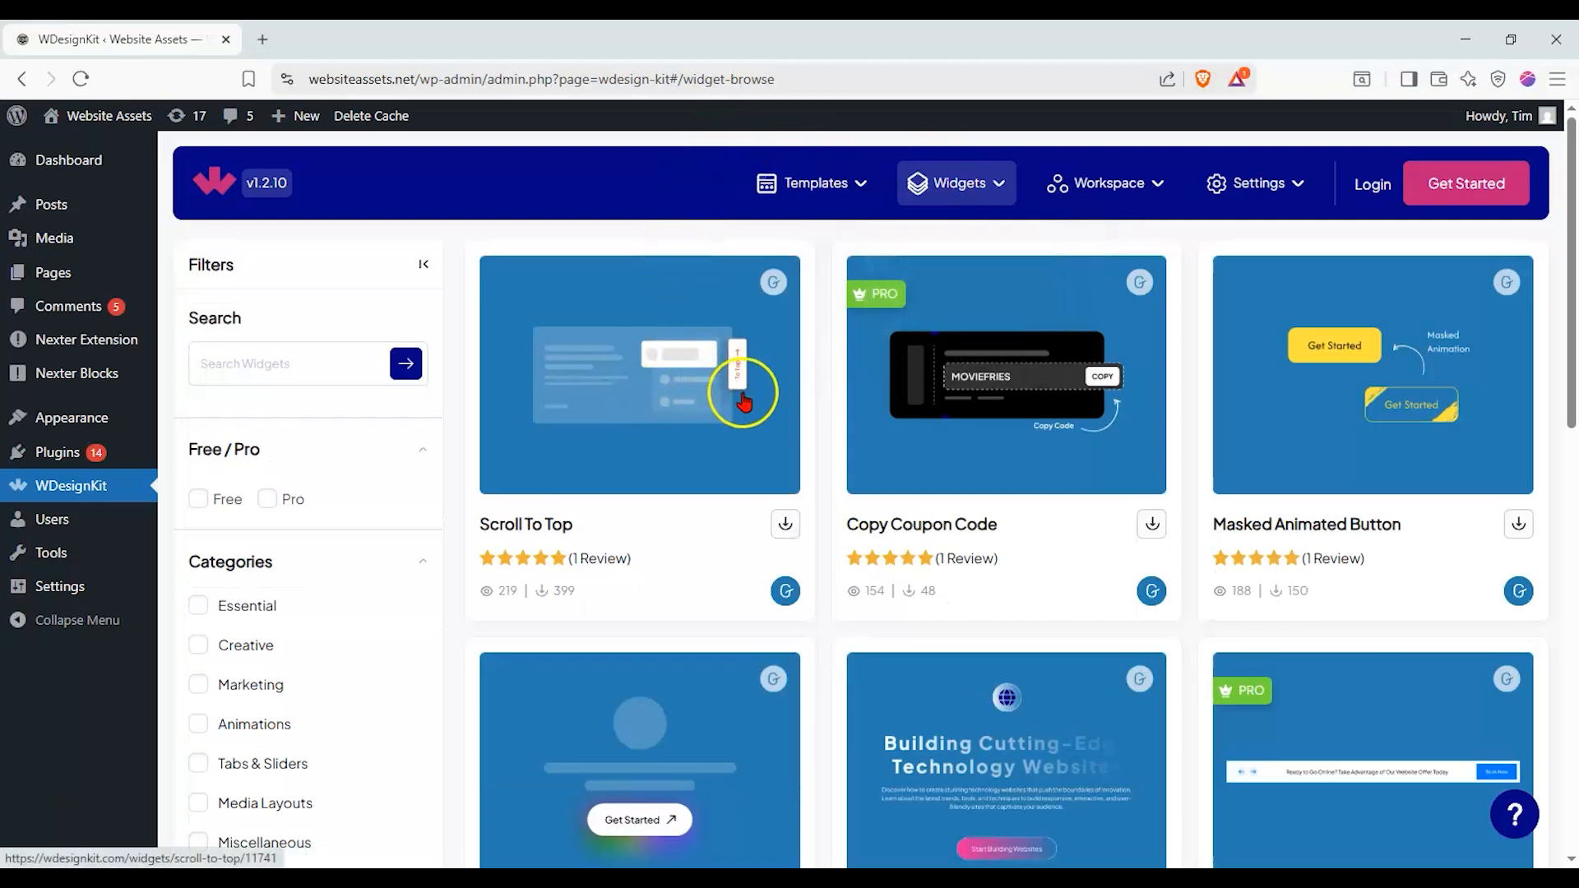
scroll(1010, 416, down, 4)
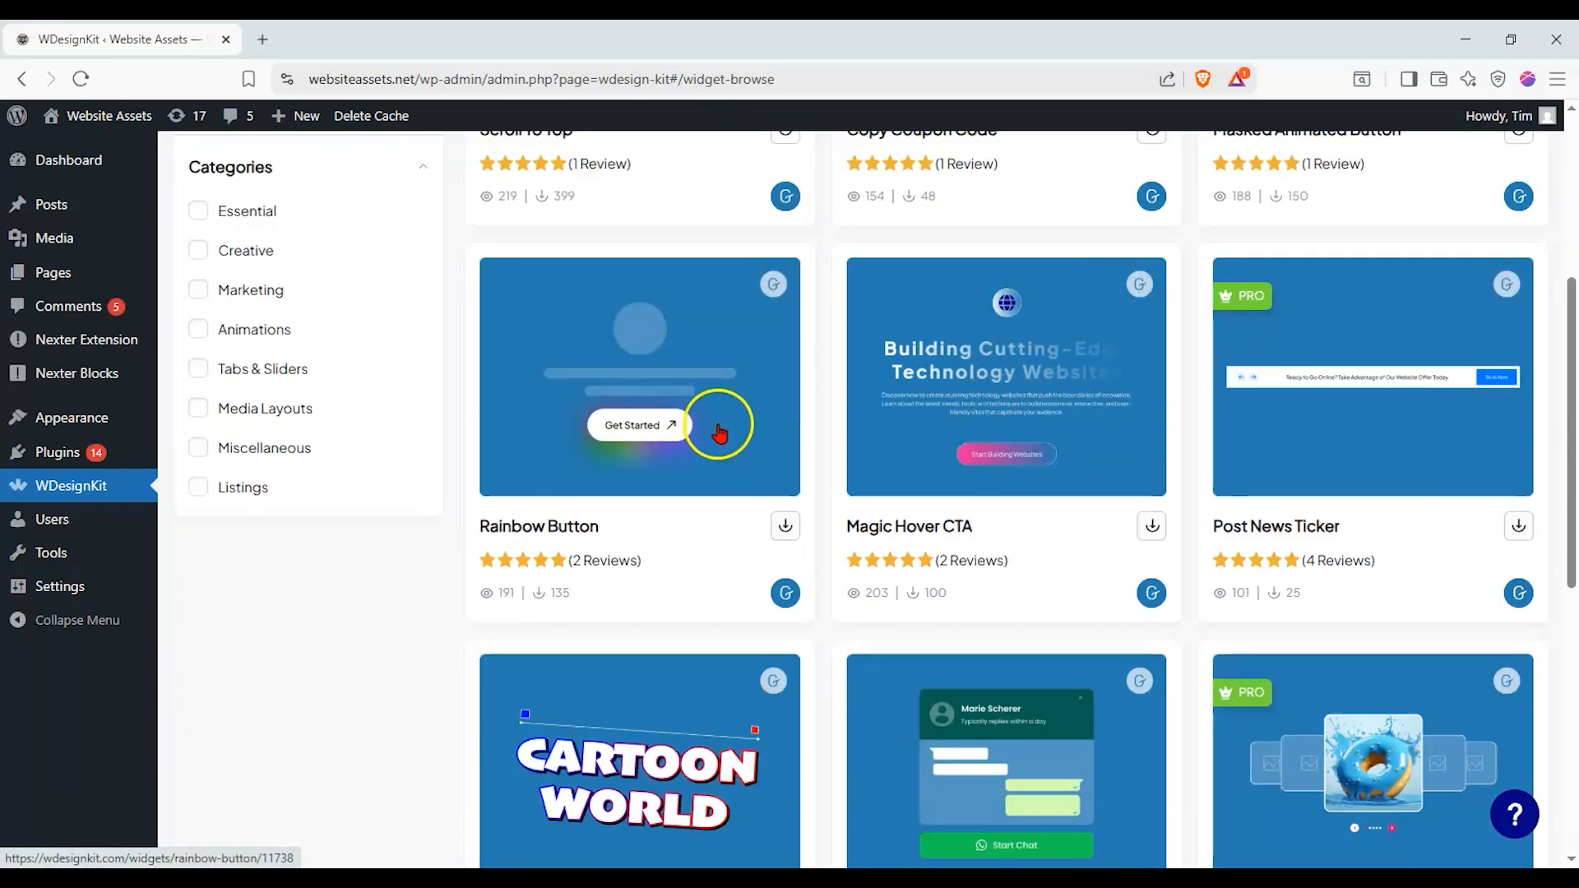
scroll(724, 423, down, 2)
scroll(1018, 416, down, 5)
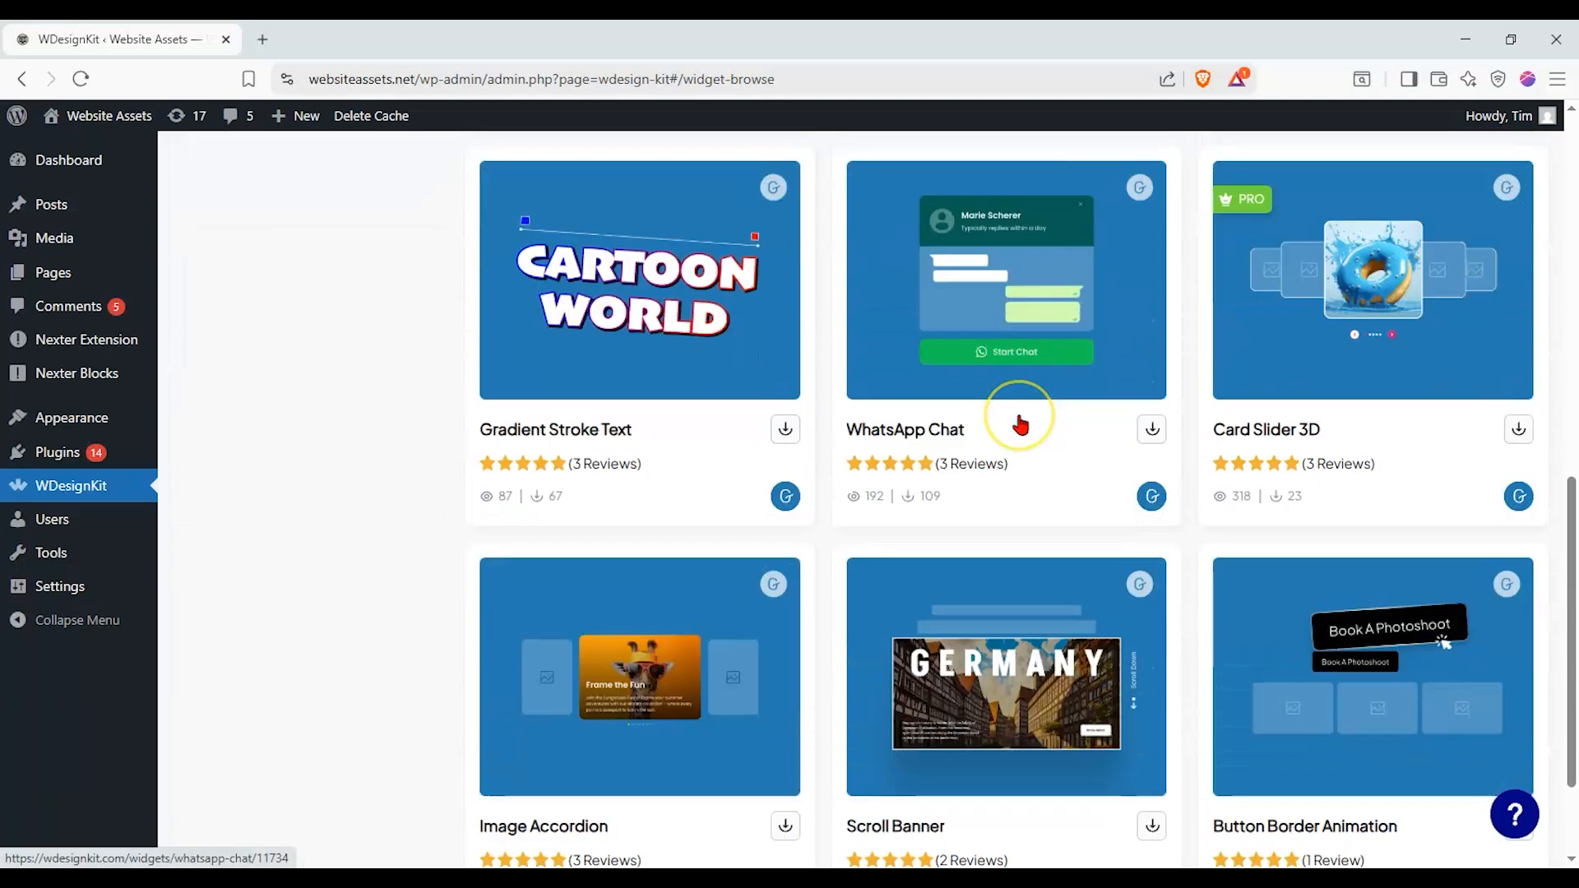
scroll(1018, 417, up, 3)
scroll(1018, 417, up, 10)
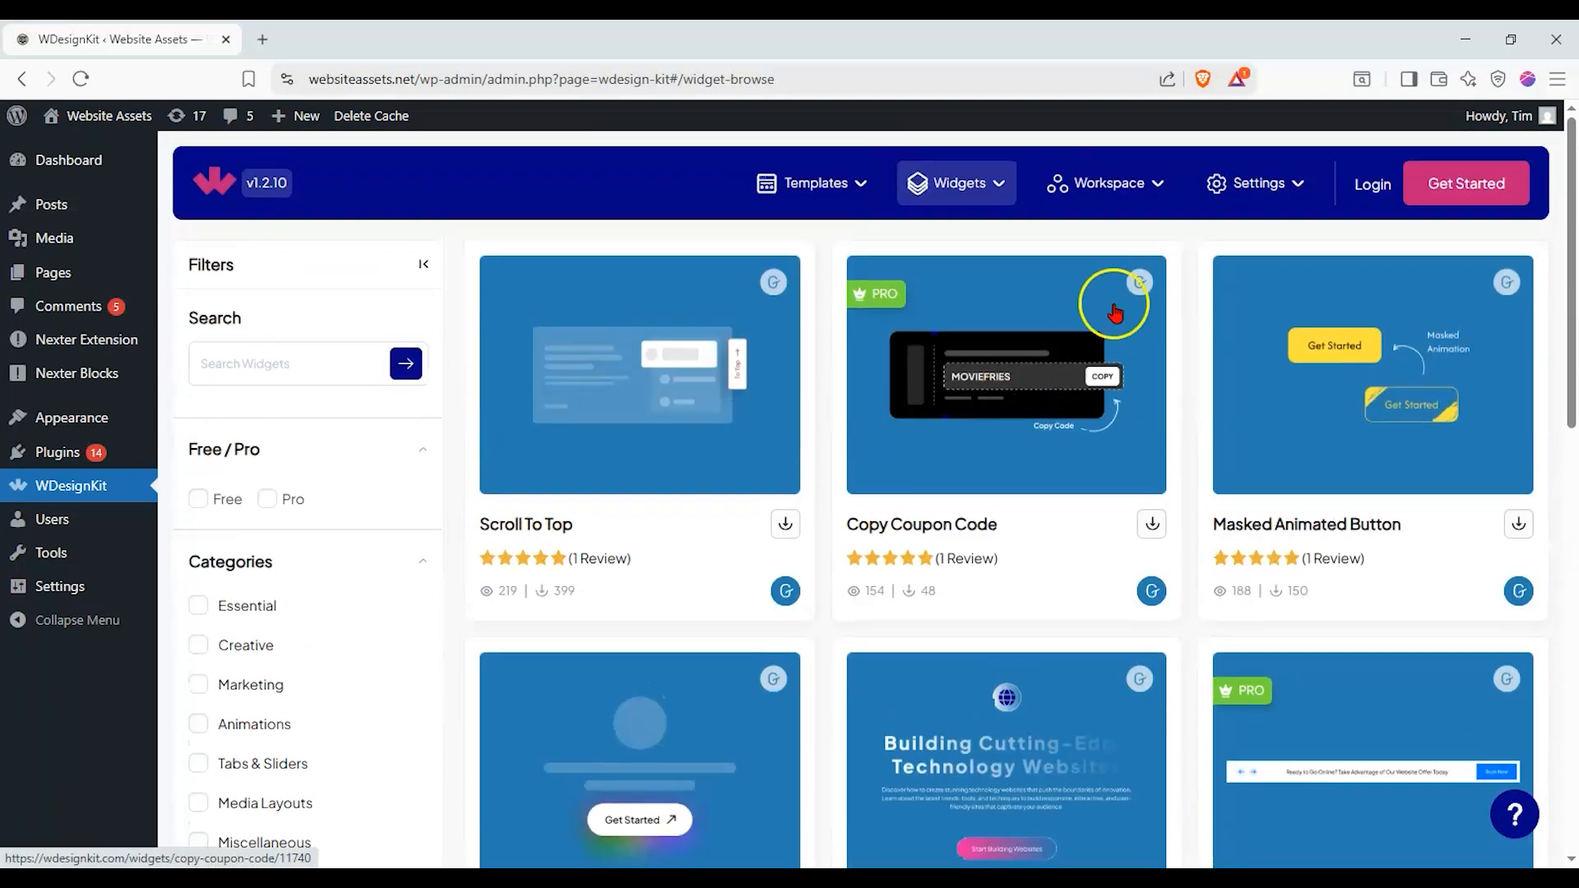
View WDesignKit's Workspace page, then open General Settings and look over its options
click(1122, 185)
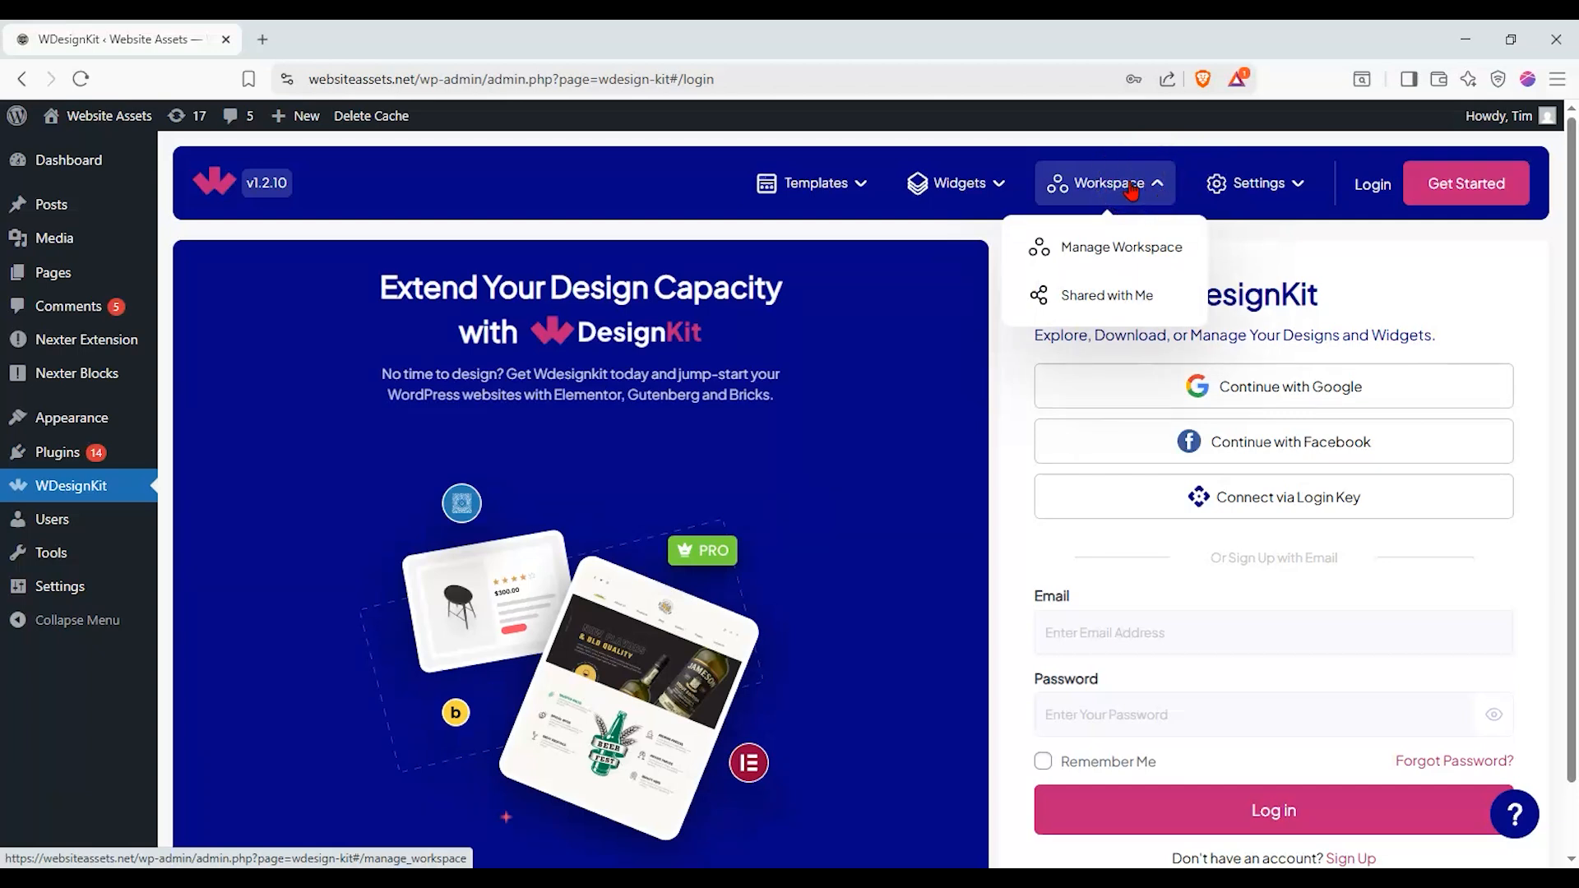
click(1250, 186)
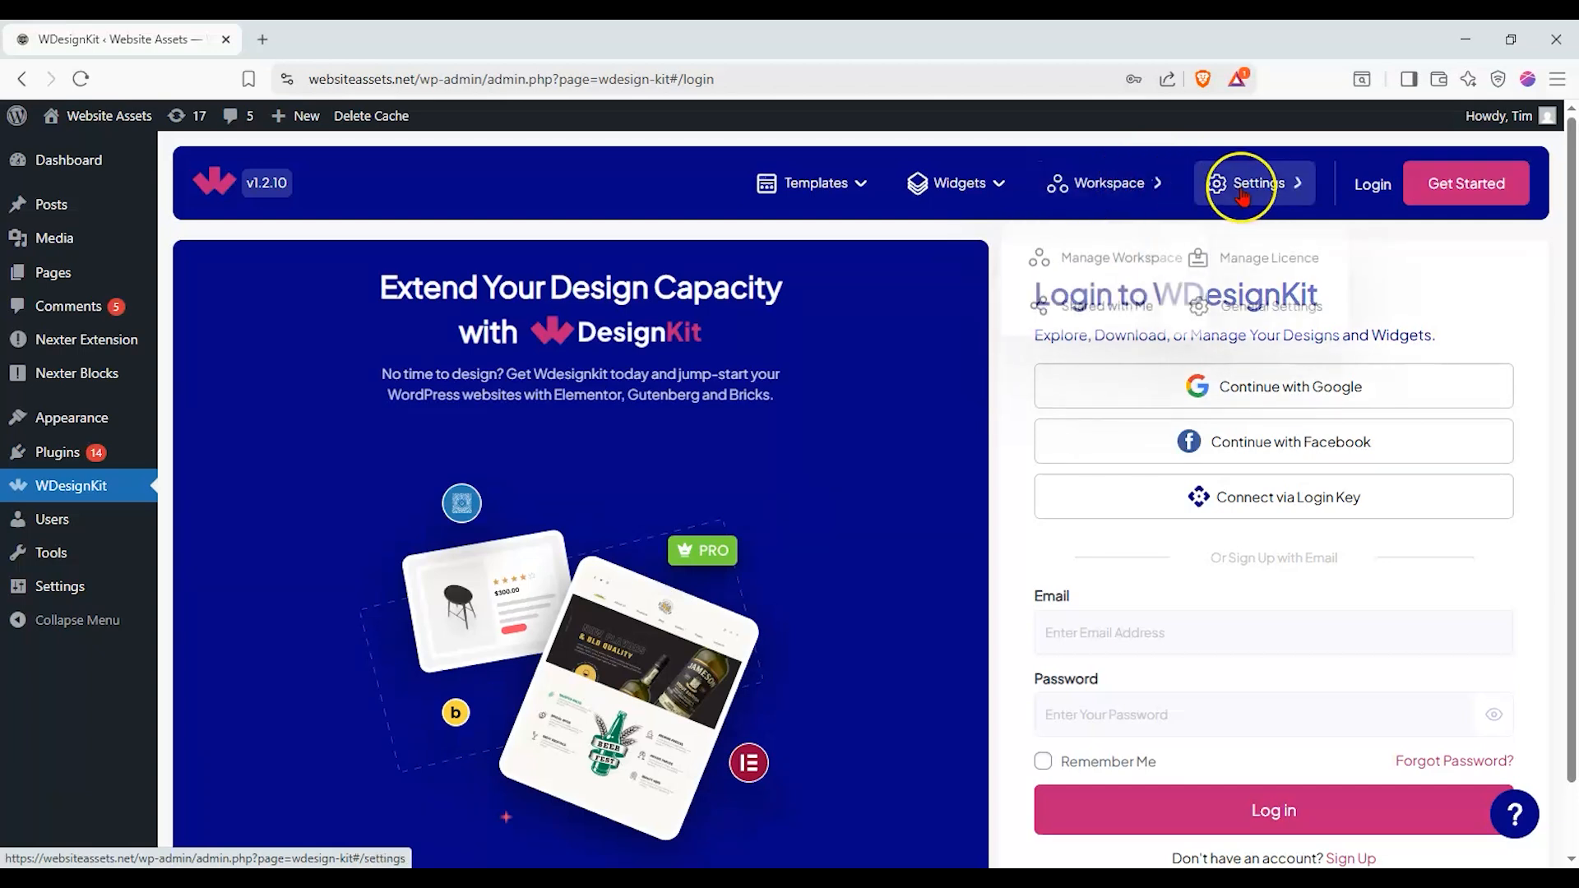
click(1267, 296)
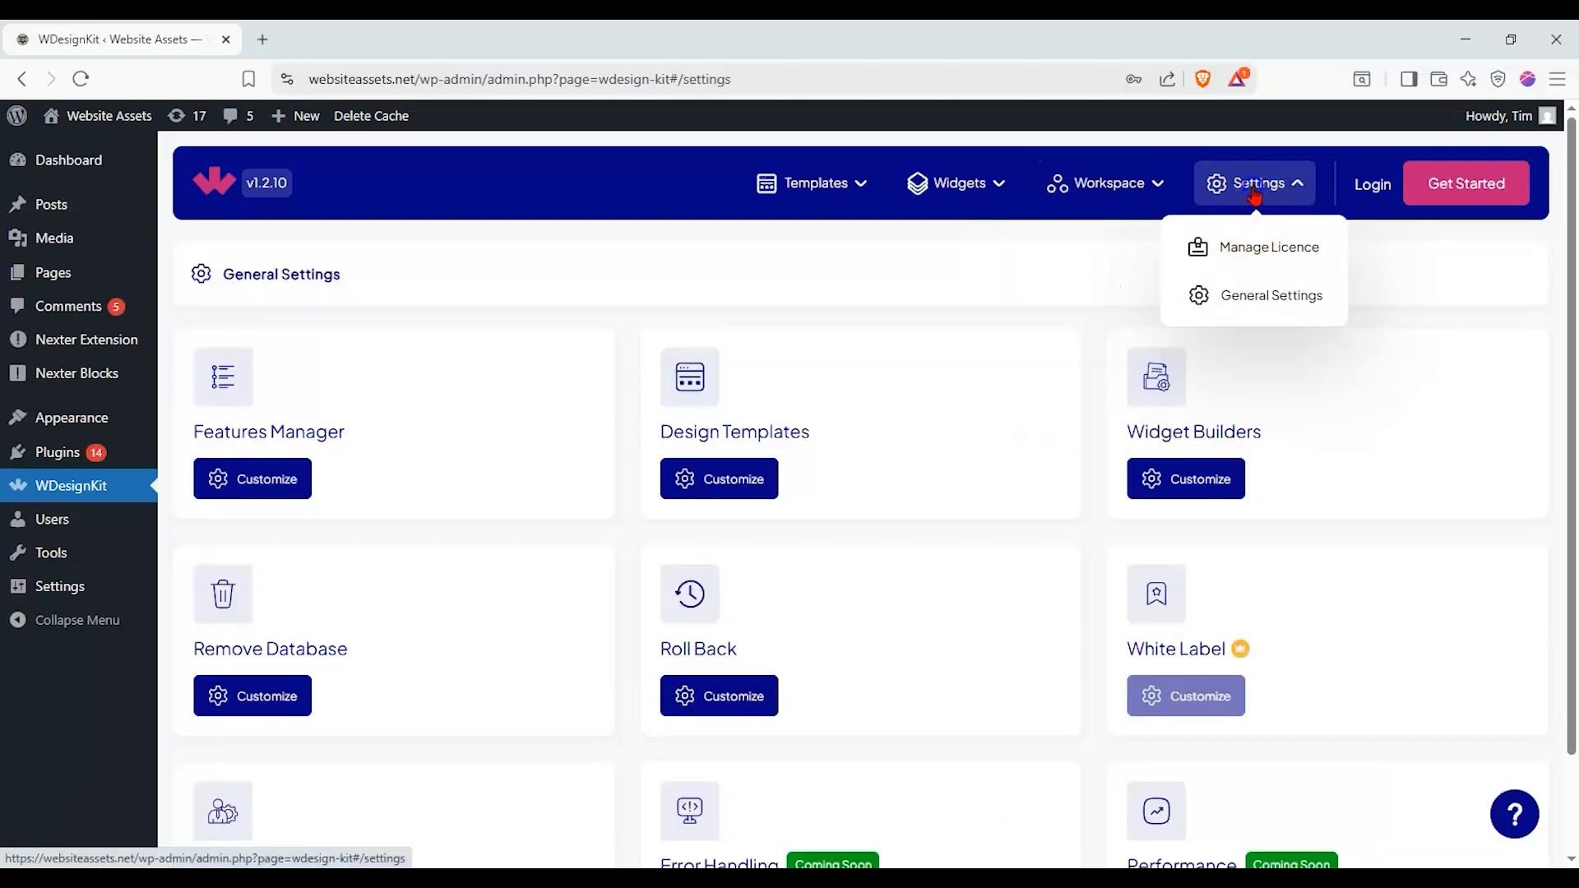
click(817, 182)
click(843, 289)
scroll(841, 296, down, 2)
scroll(844, 305, up, 1)
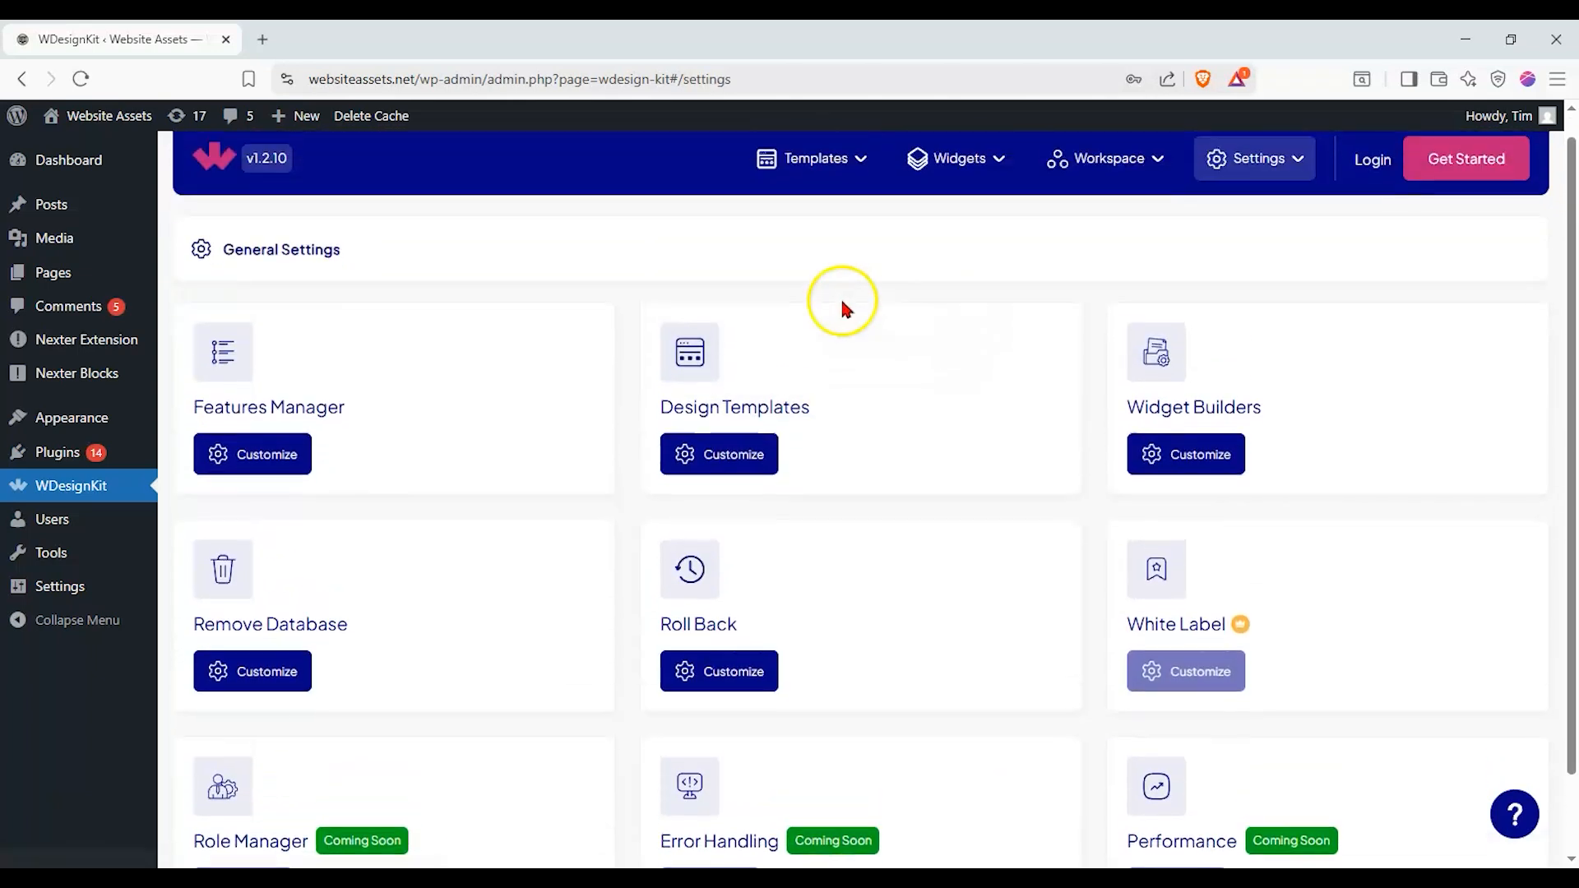
Return to the template library, search the page kits for "blog" and look through the results
mouse_move(798, 164)
click(854, 148)
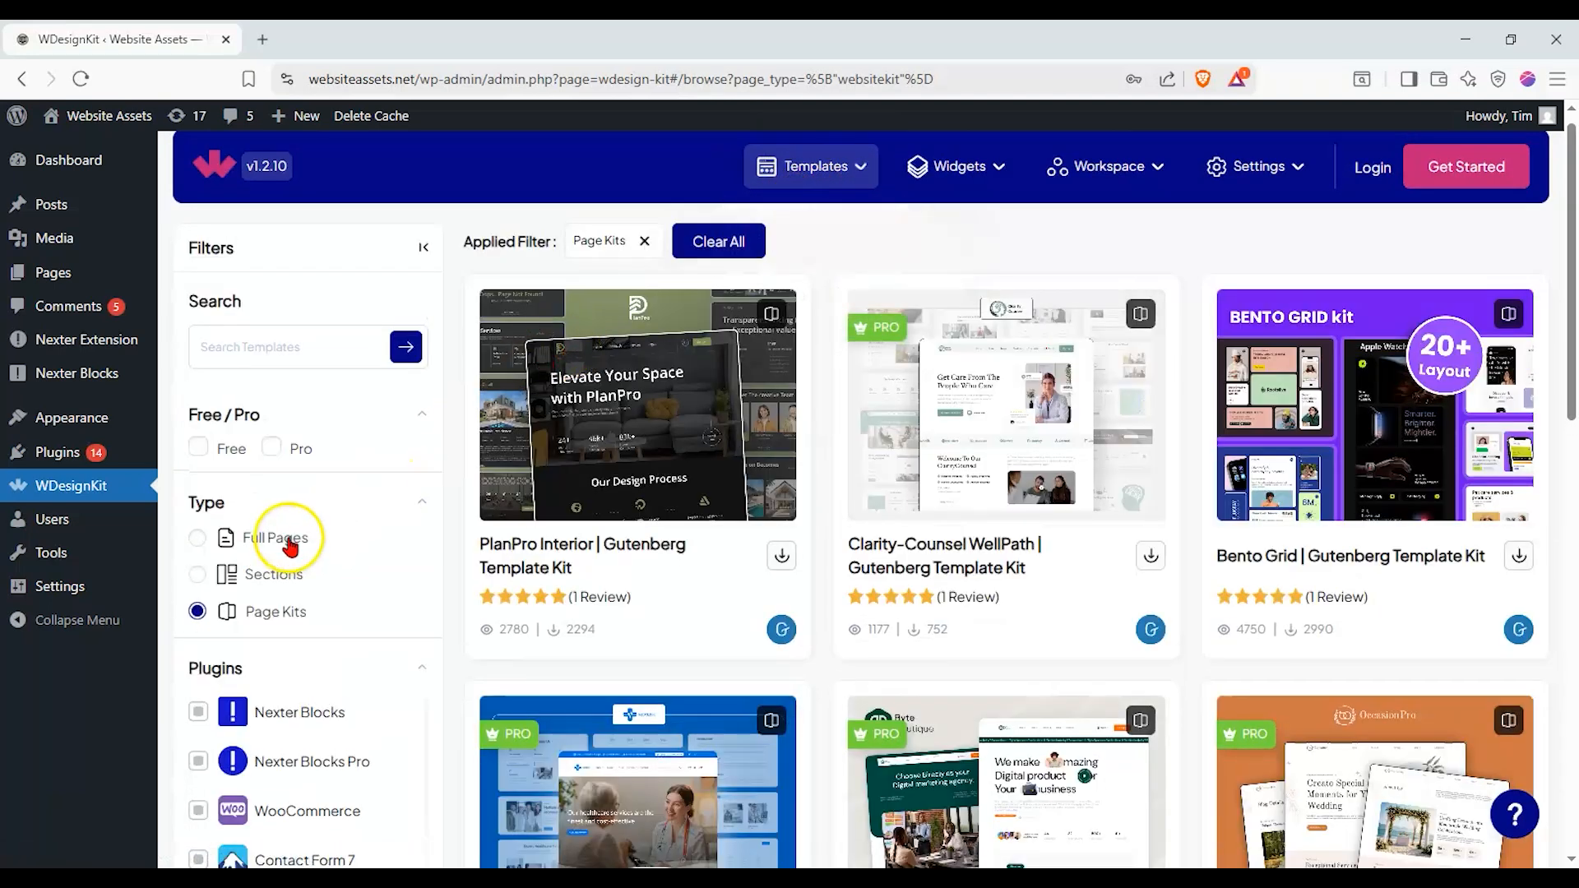
click(283, 332)
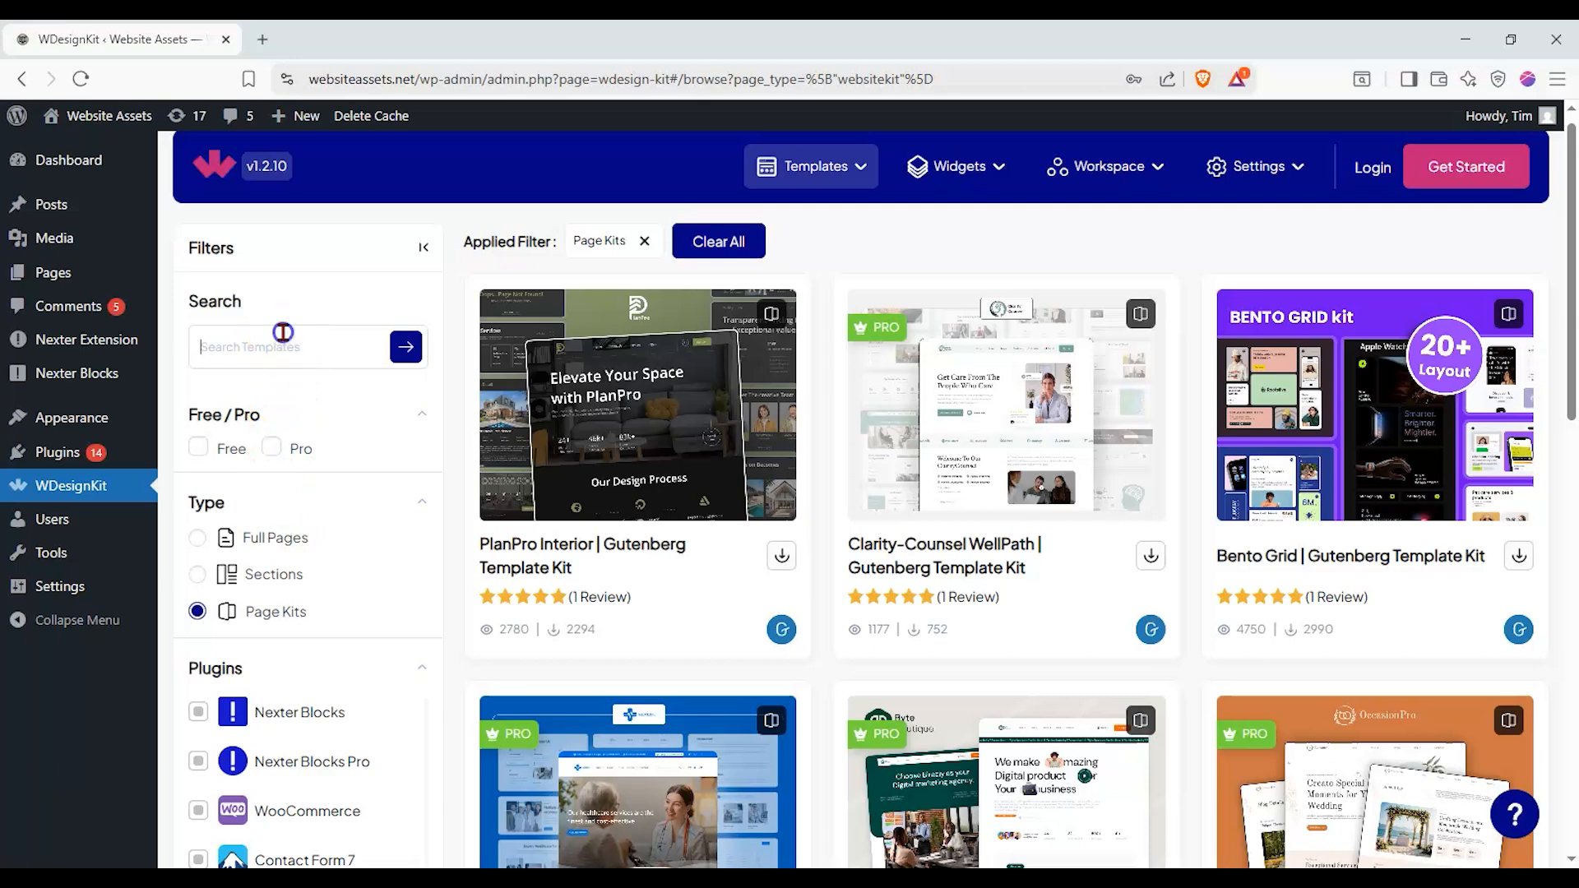
text(blog)
key(Return)
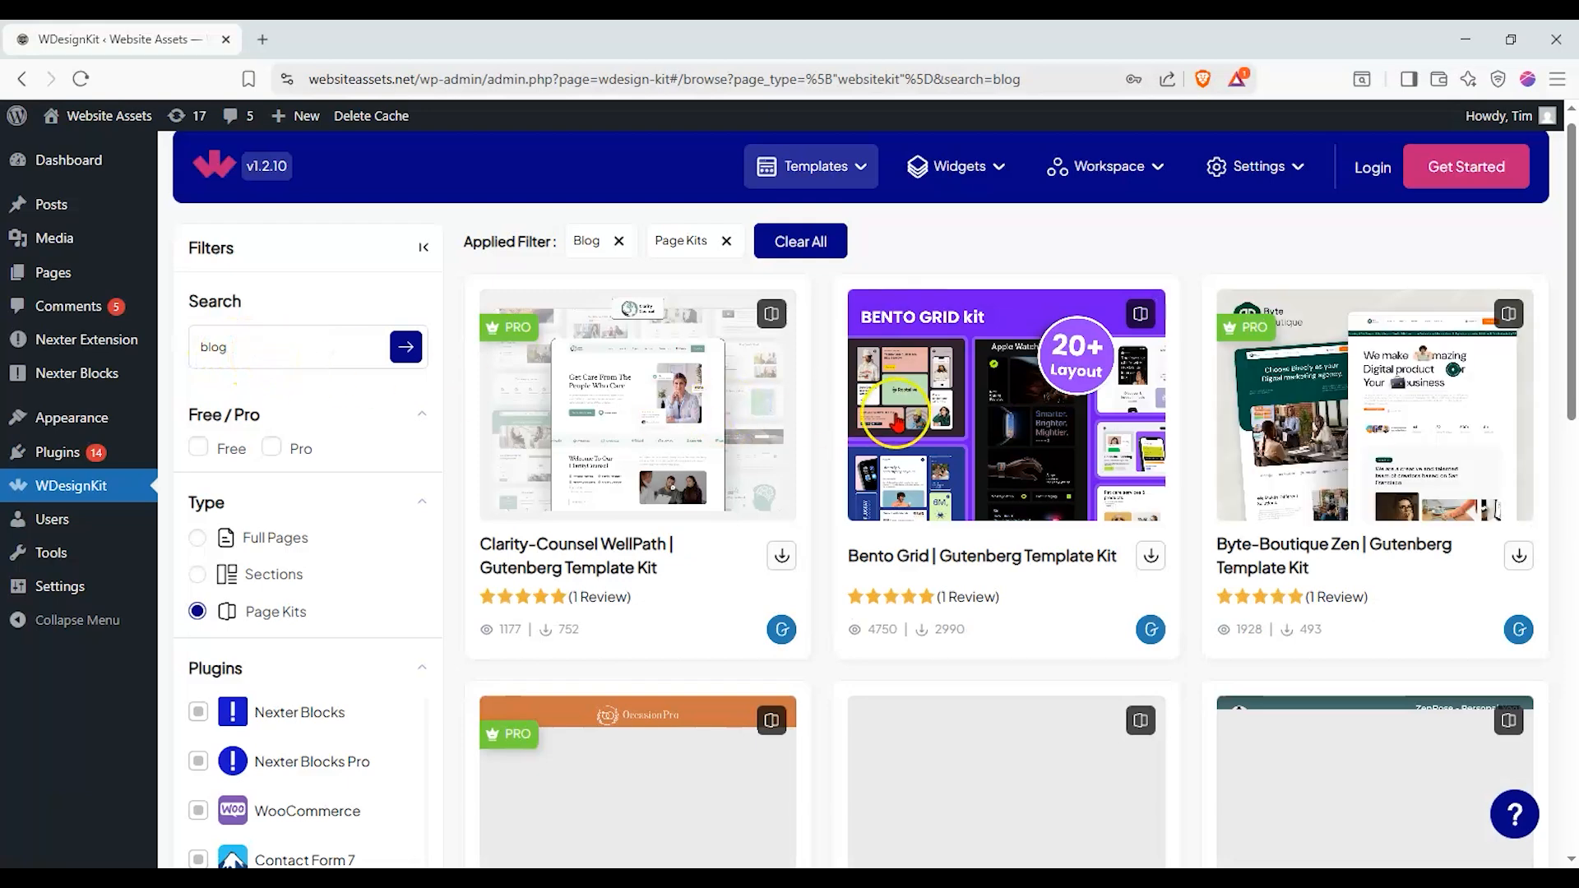
scroll(946, 428, down, 3)
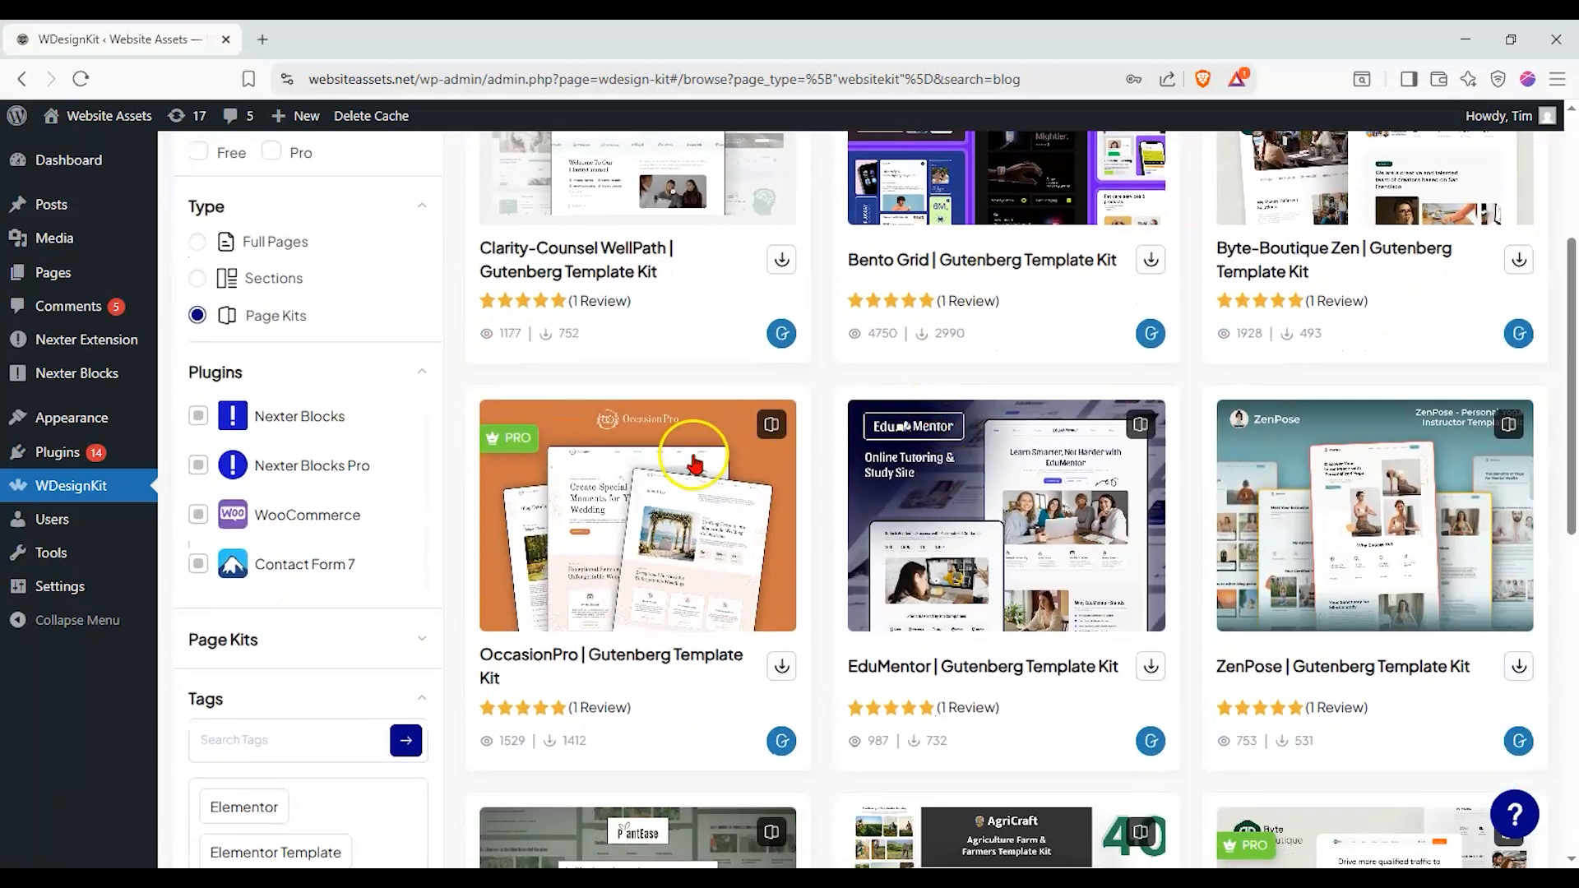
scroll(695, 465, down, 2)
scroll(705, 458, down, 1)
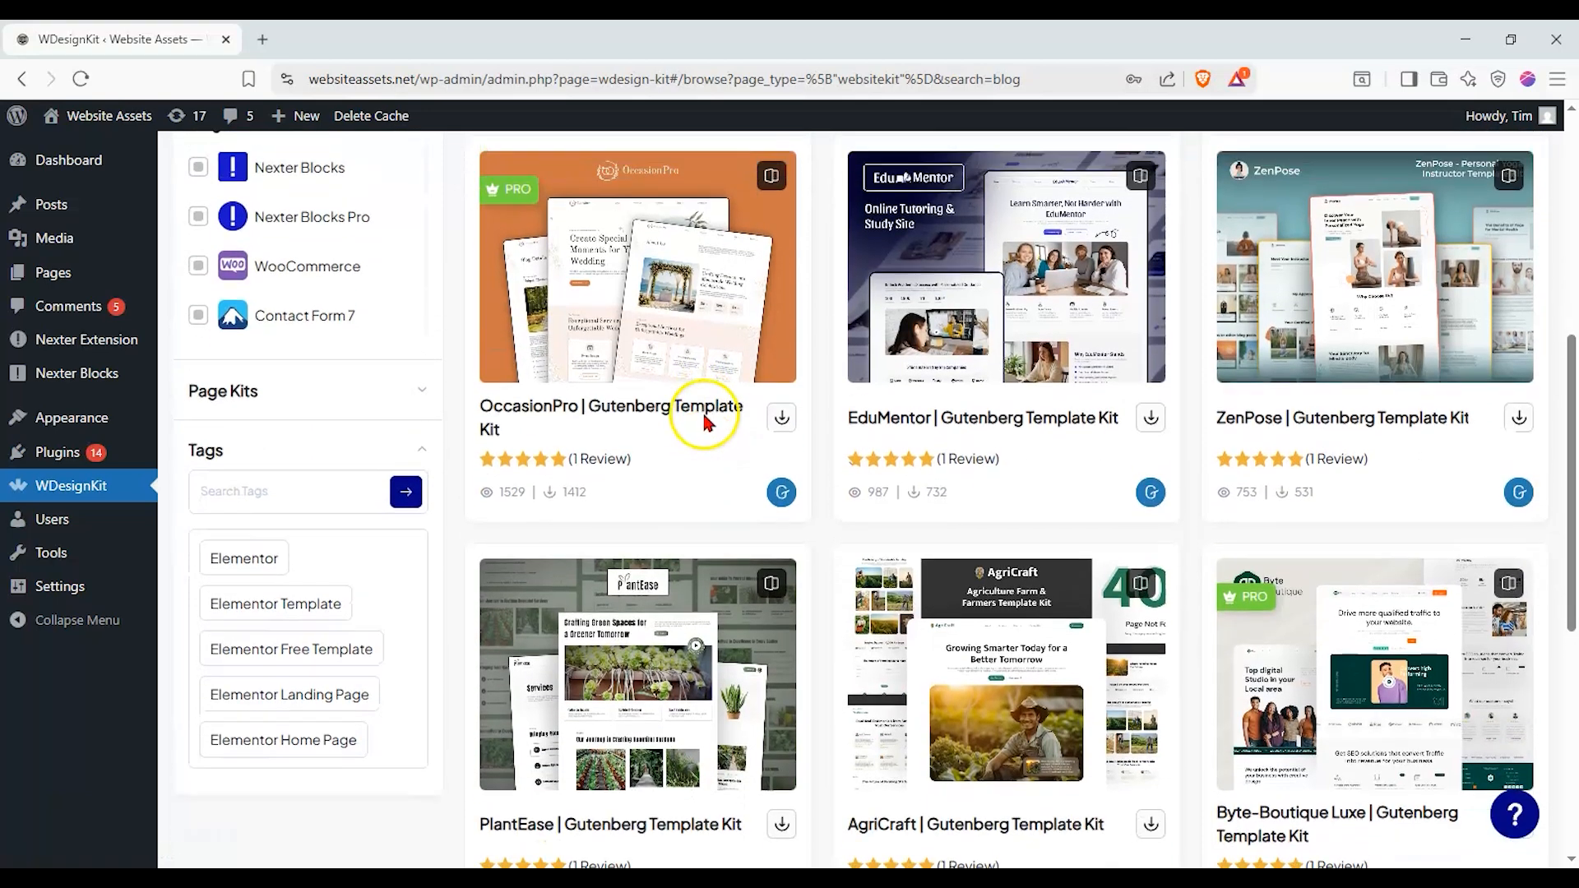
Search the page kits for "shop" and look through the matching templates
scroll(704, 419, up, 7)
double_click(284, 364)
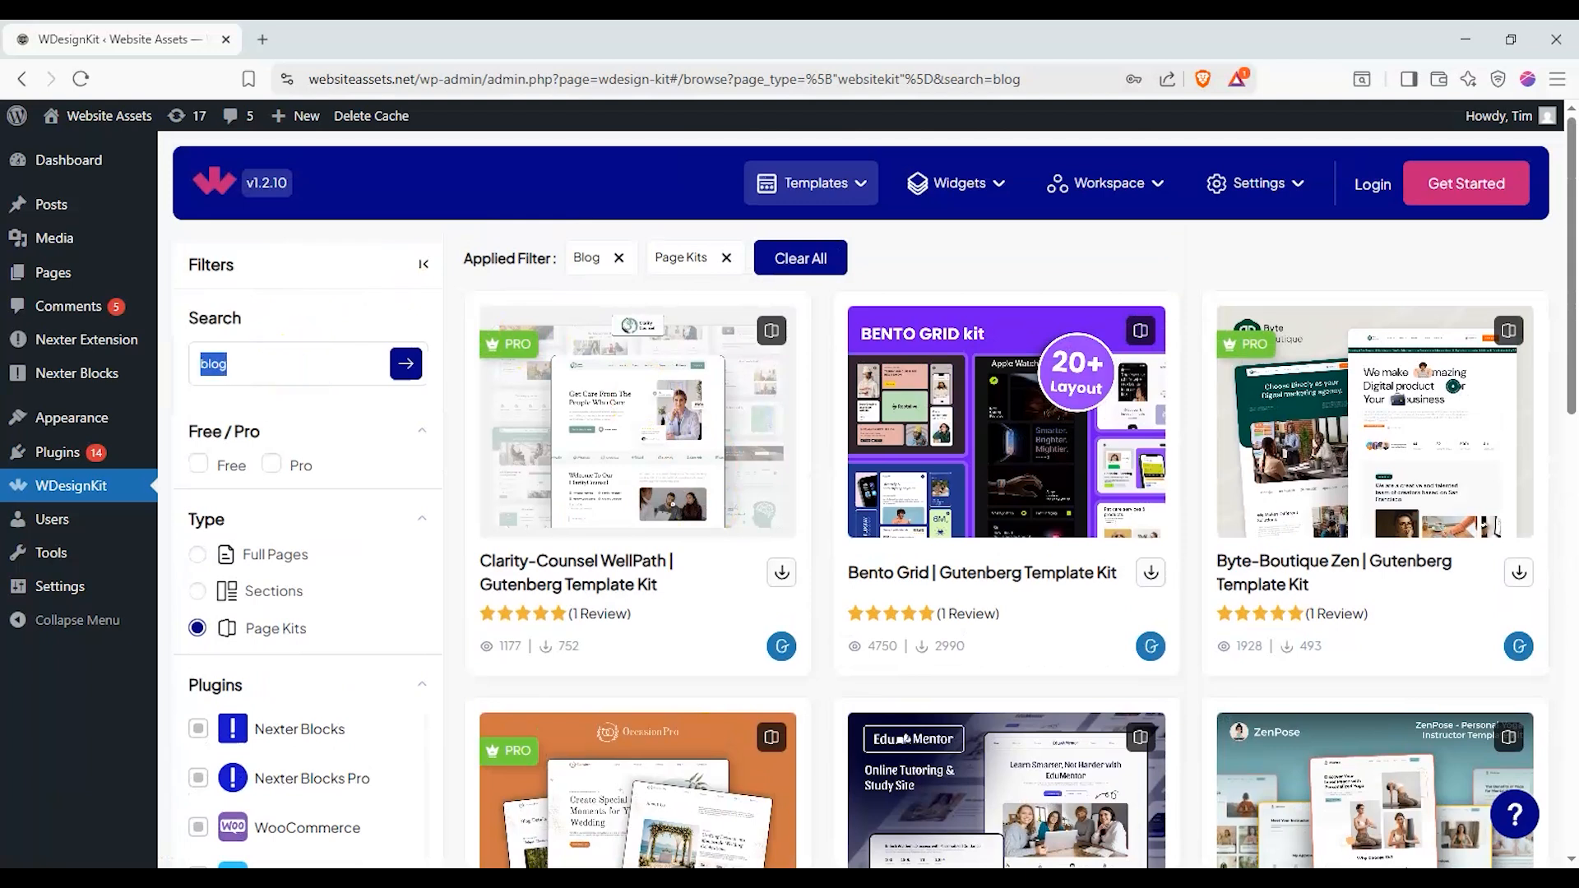
text(shop)
key(Return)
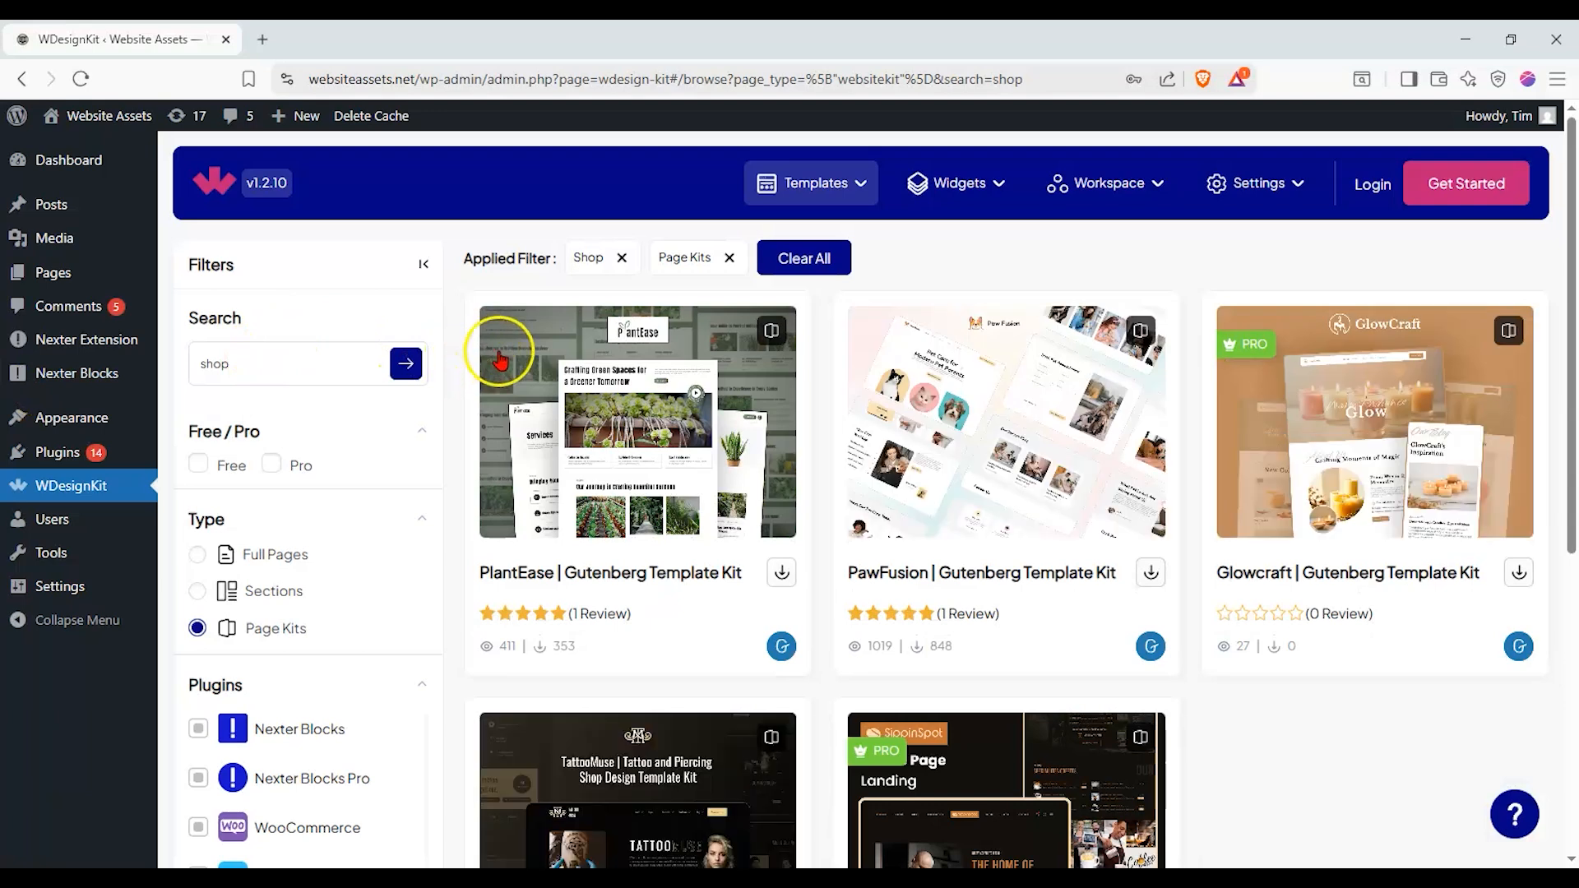
scroll(493, 352, down, 5)
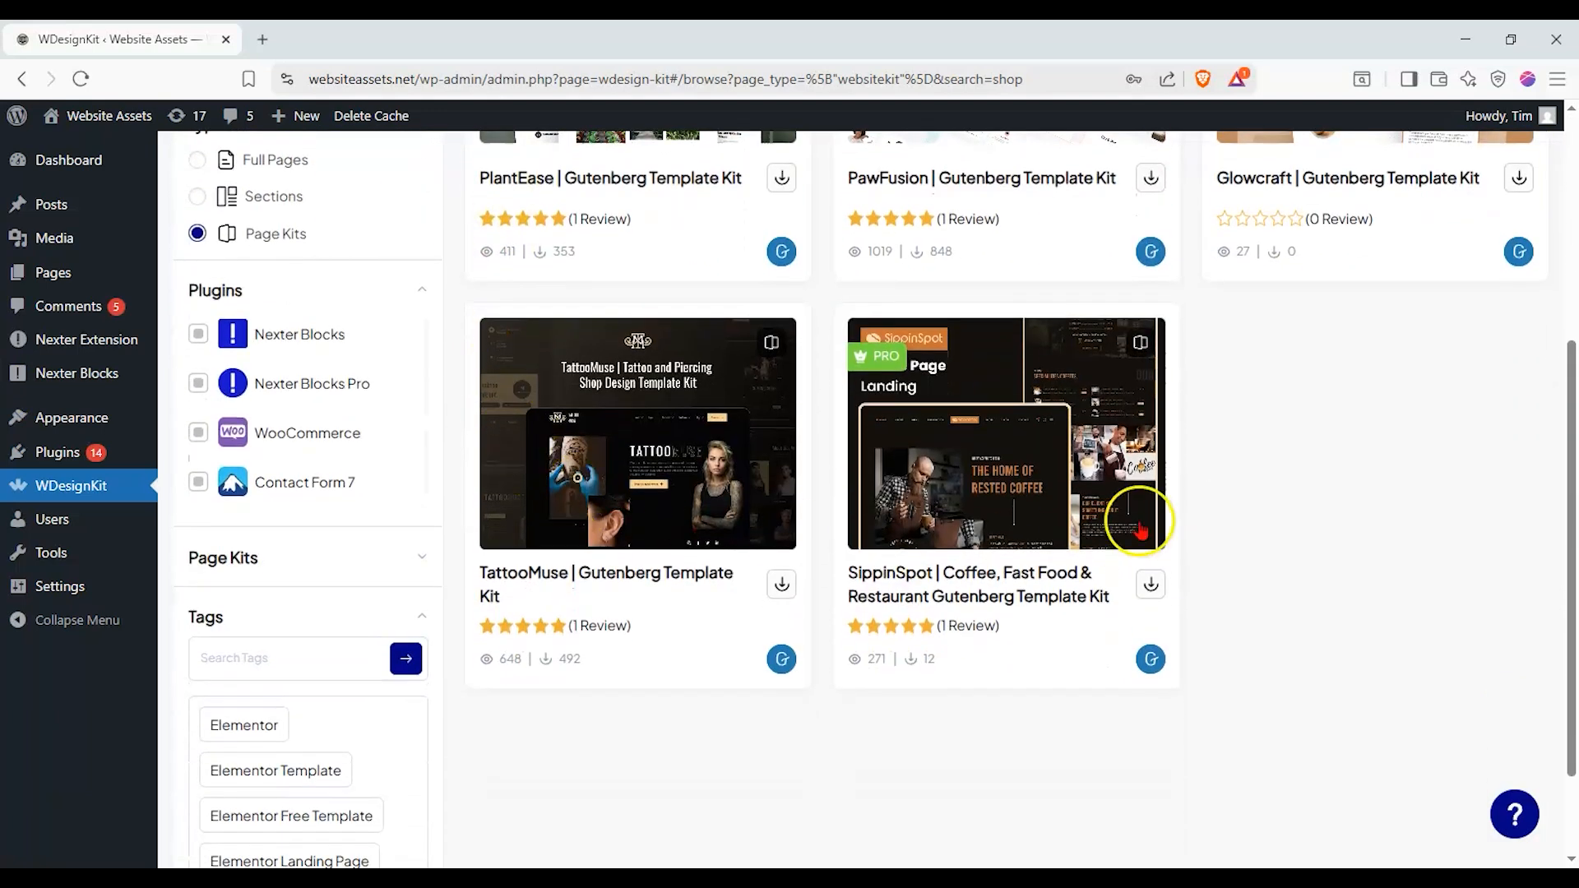
scroll(335, 389, up, 5)
scroll(335, 395, down, 1)
scroll(322, 356, up, 1)
Search the page kits for "salon" and look through the matching templates
drag(321, 353, 46, 349)
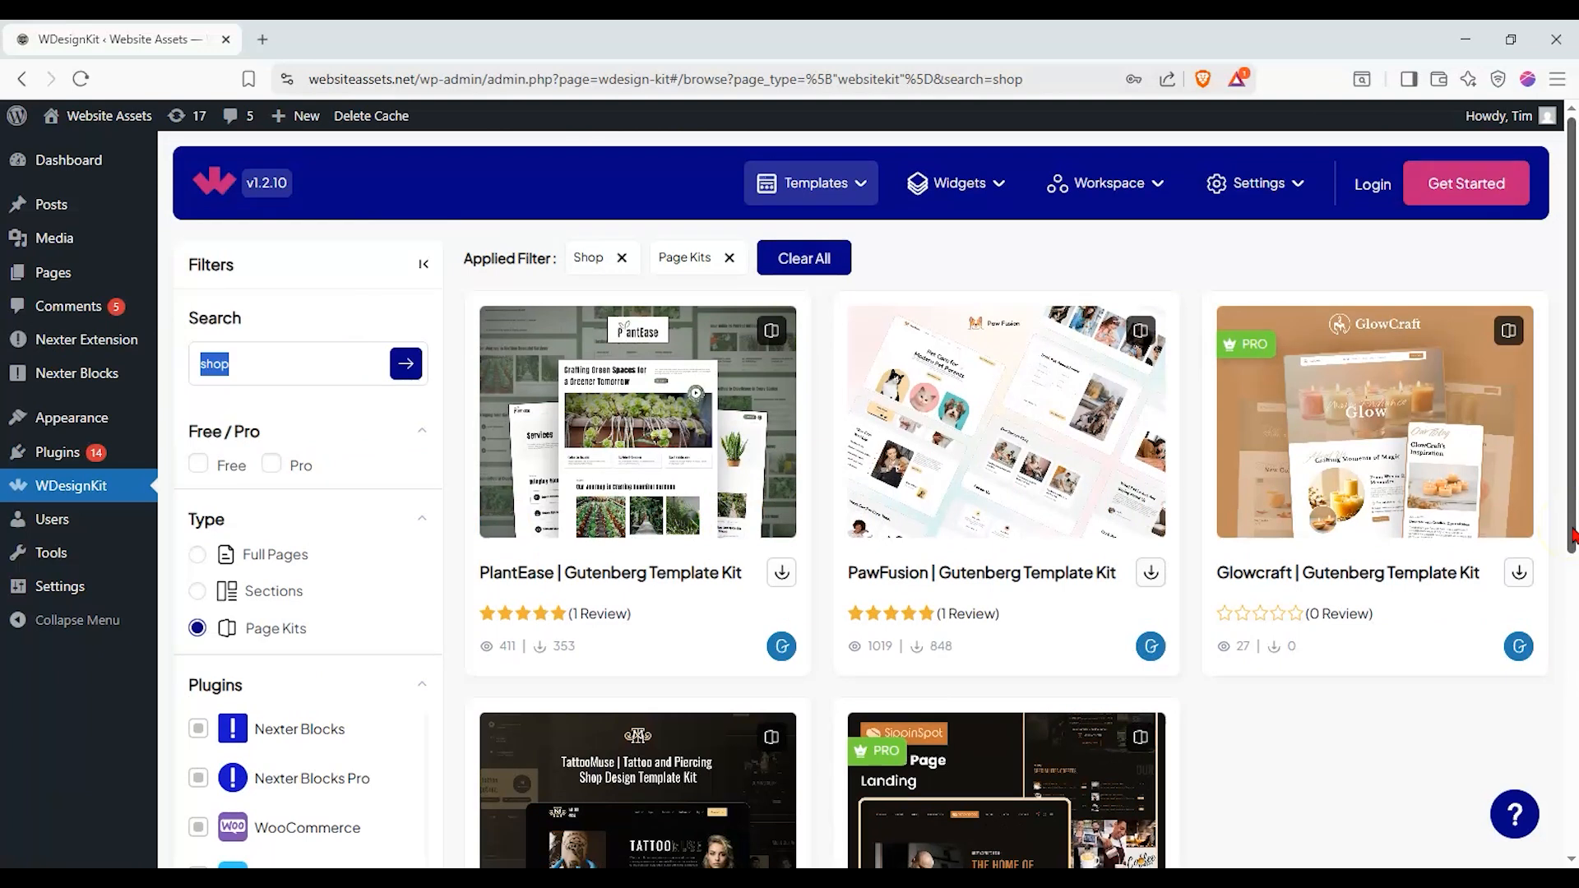
text(salon)
key(Return)
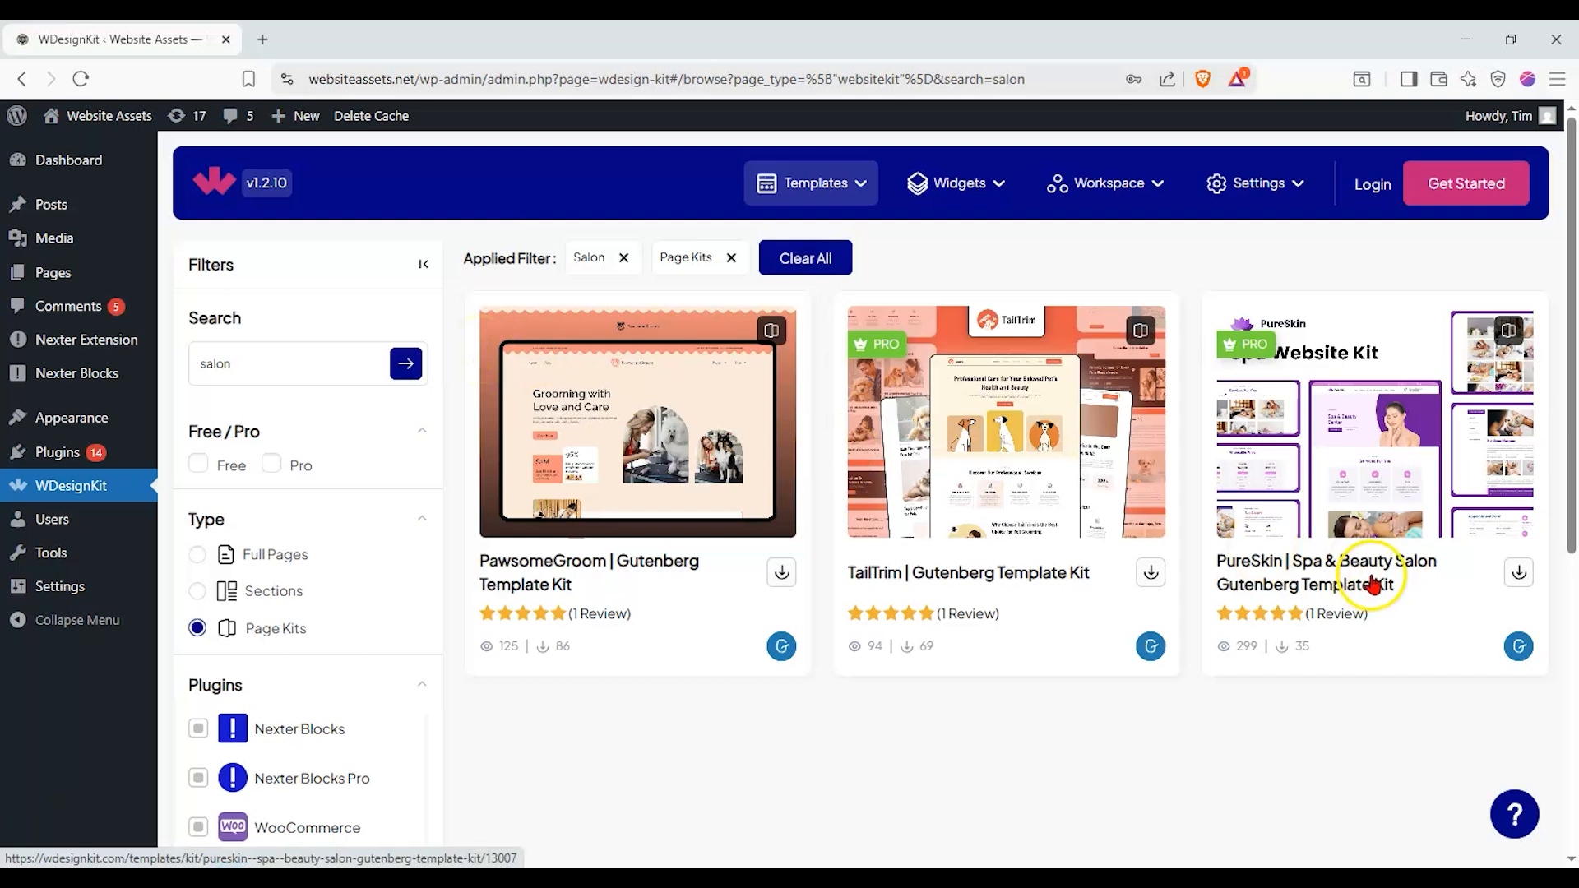
scroll(1402, 584, down, 1)
scroll(1390, 568, down, 1)
scroll(1349, 556, up, 3)
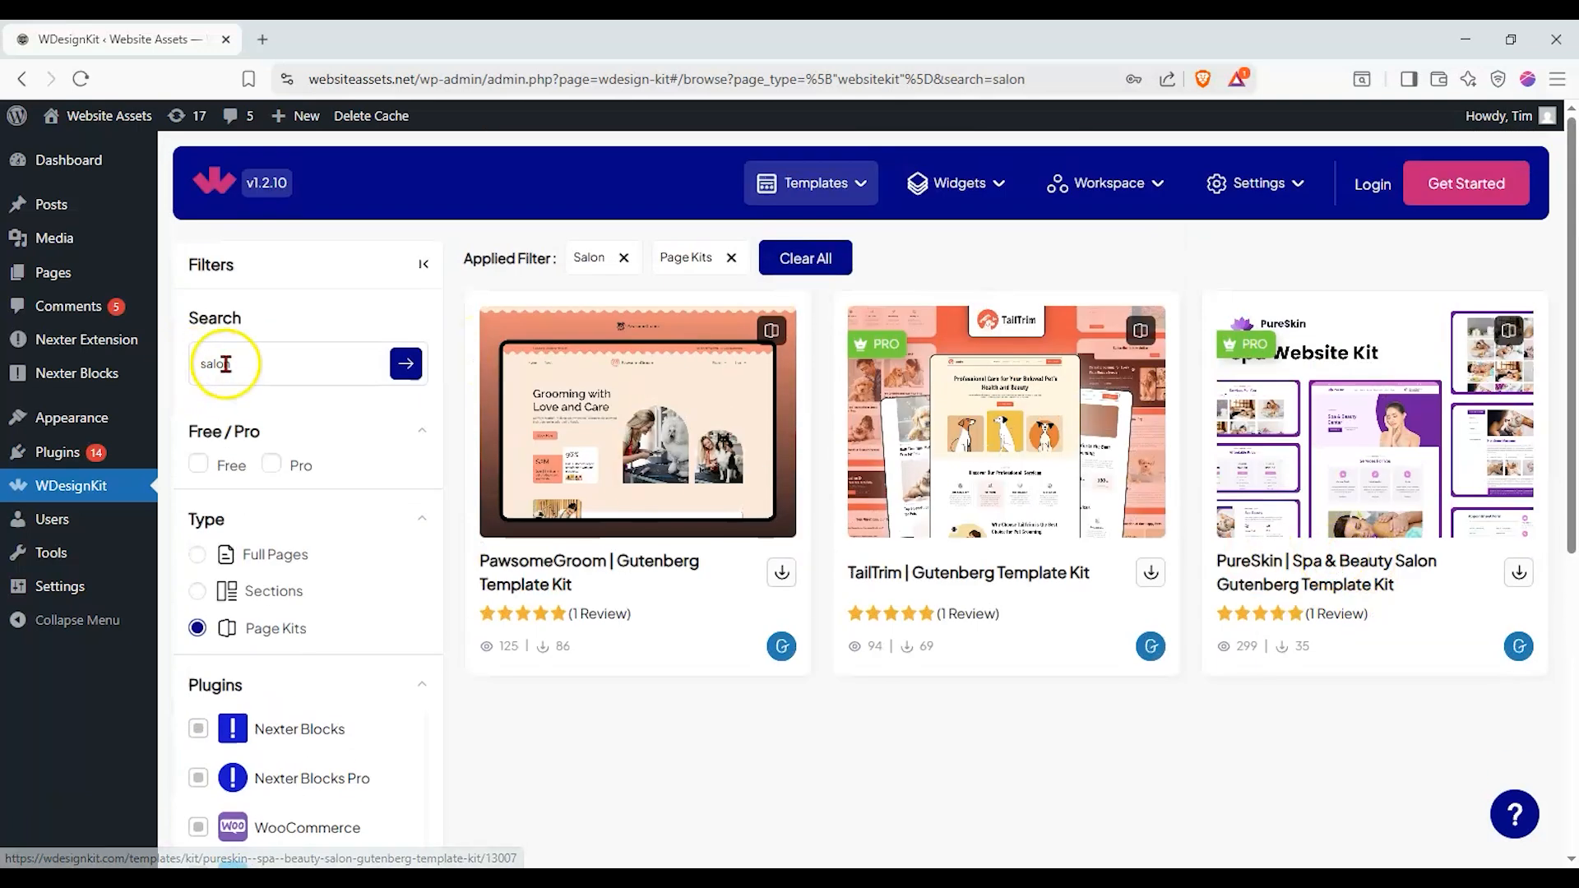
Search the page kits for "restaurant" and look through the matching templates
mouse_move(86, 383)
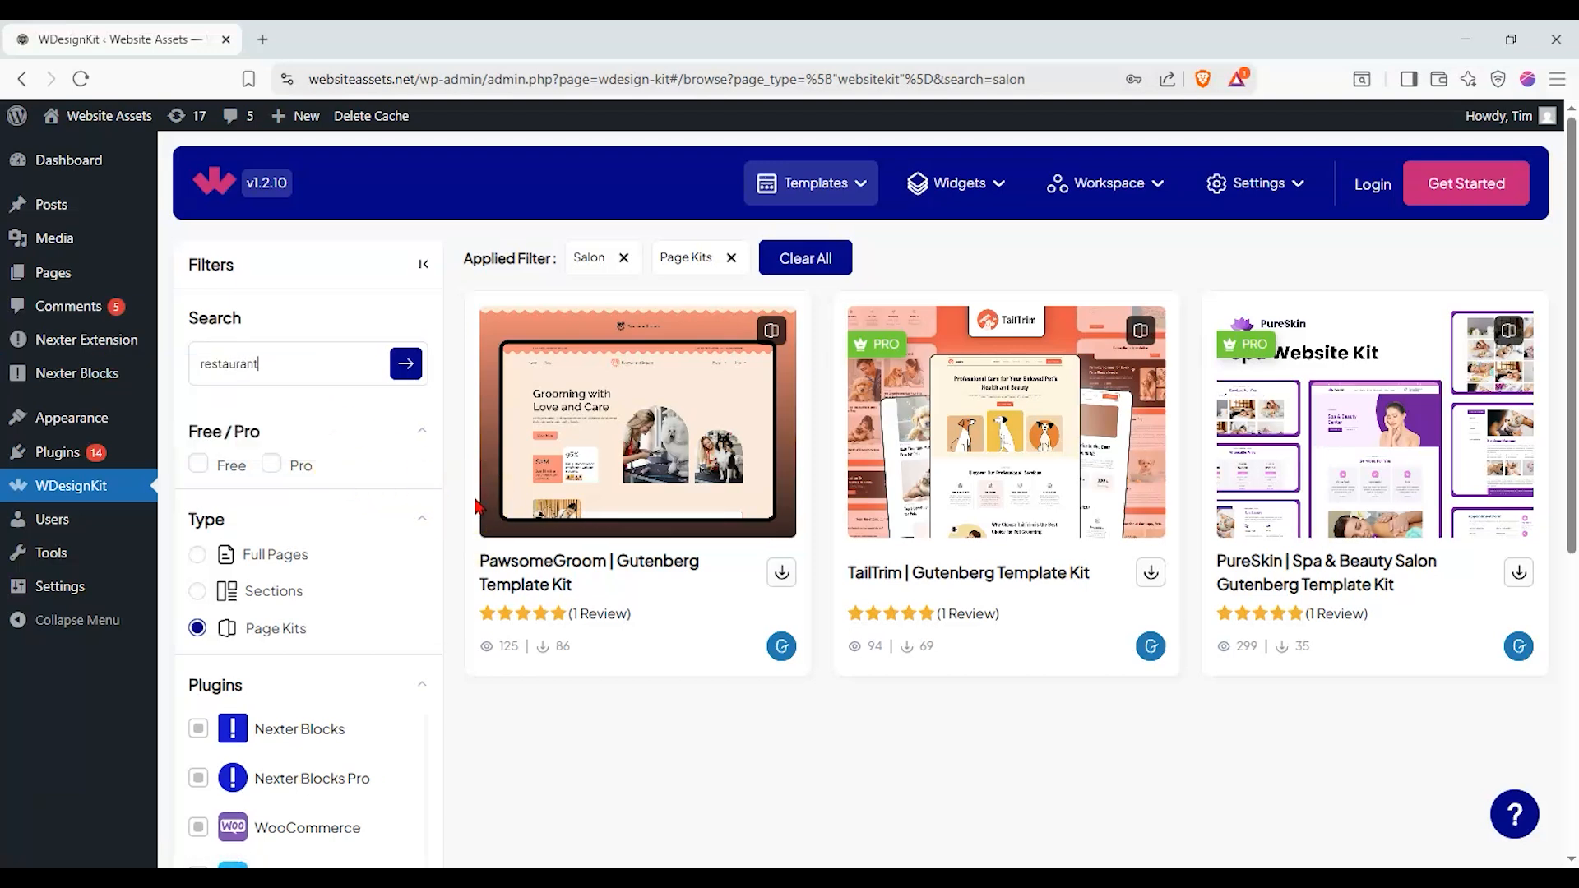
key(Return)
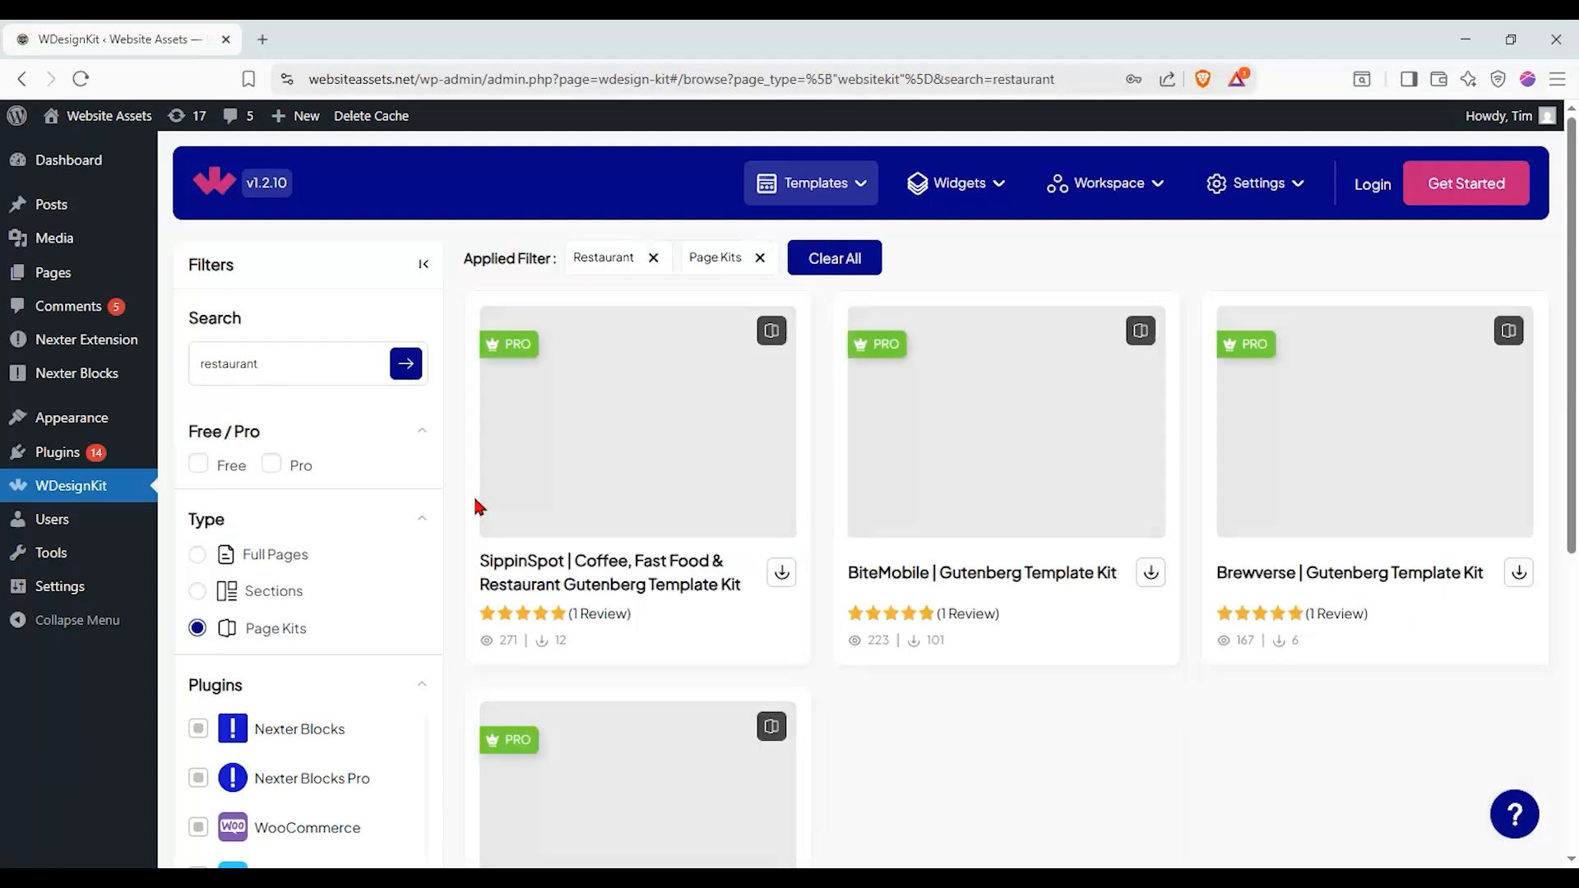
scroll(1091, 634, down, 2)
scroll(1123, 644, up, 2)
scroll(1123, 644, down, 3)
scroll(1123, 645, up, 3)
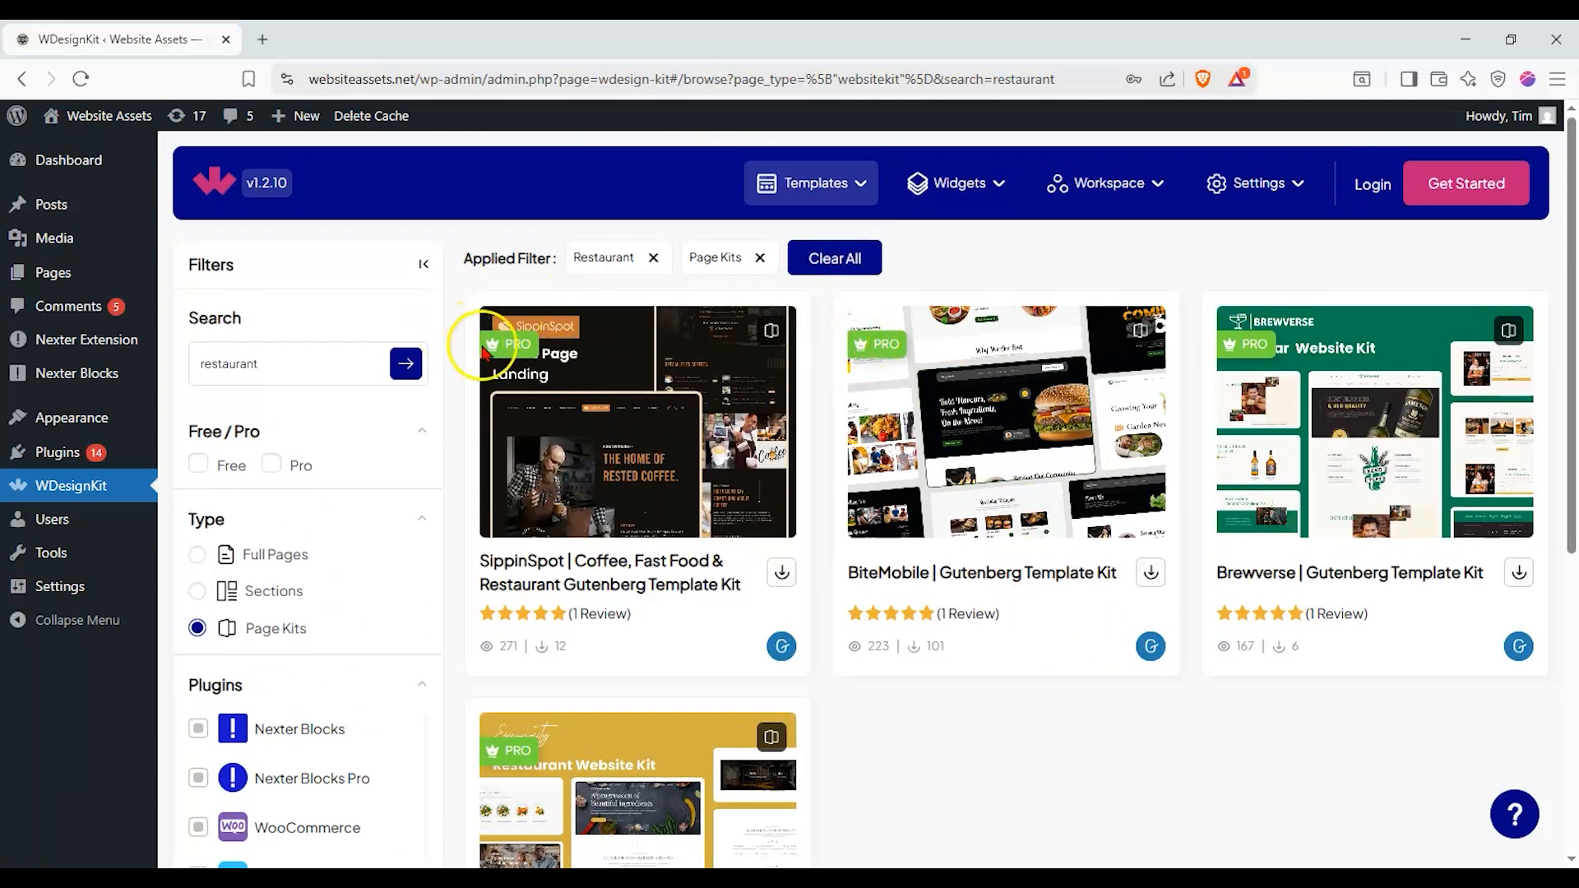
Clear the restaurant search, limit the page kits to free ones and look through the first page of results
drag(377, 359, 28, 380)
key(BackSpace)
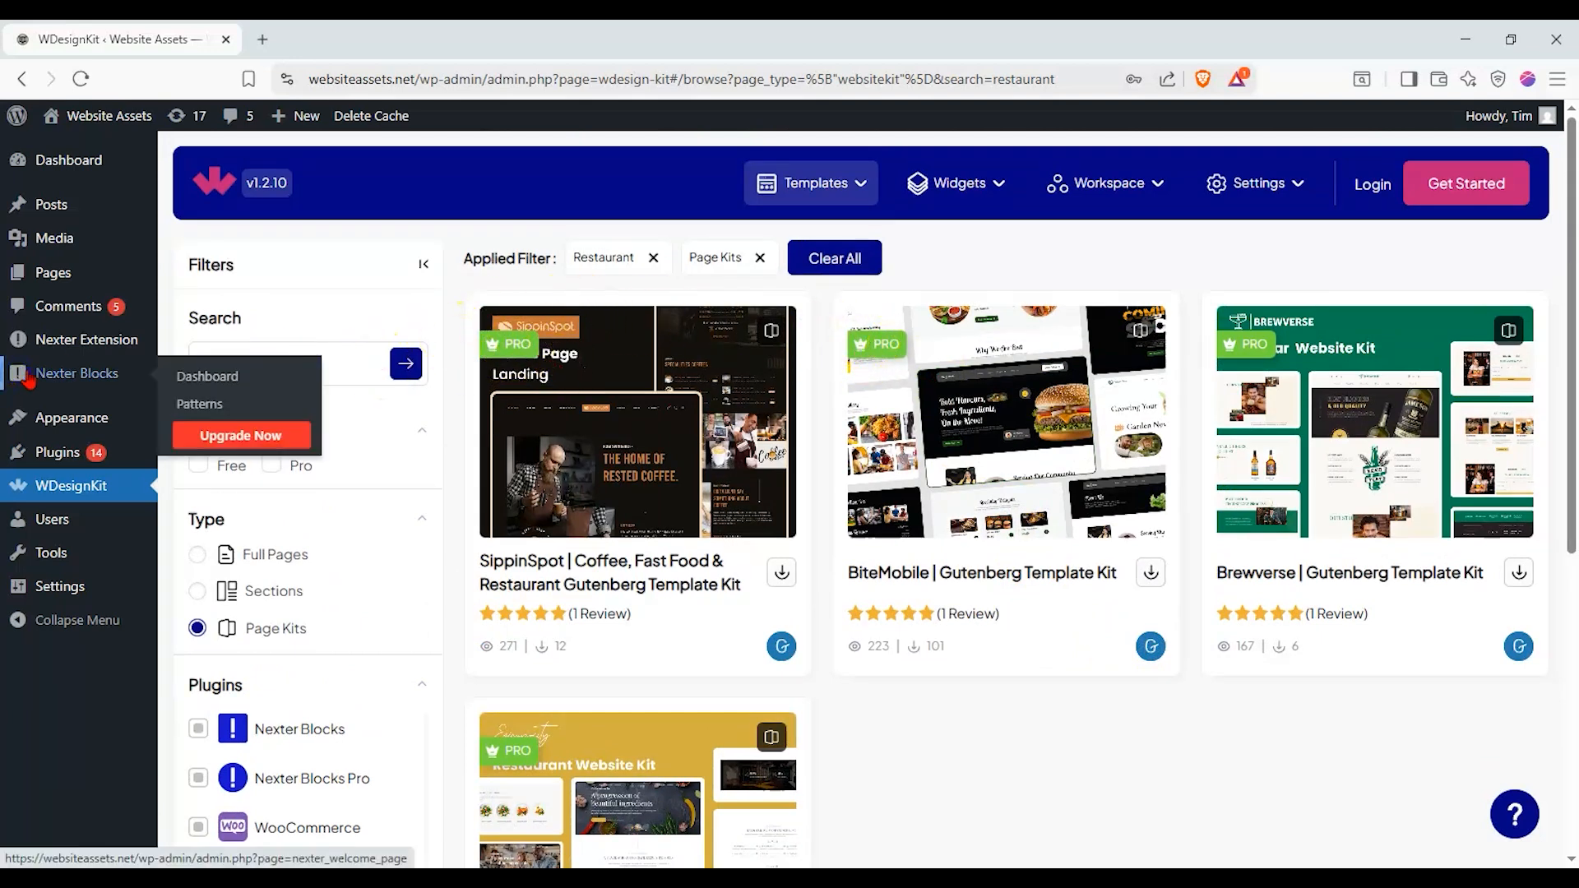
click(198, 464)
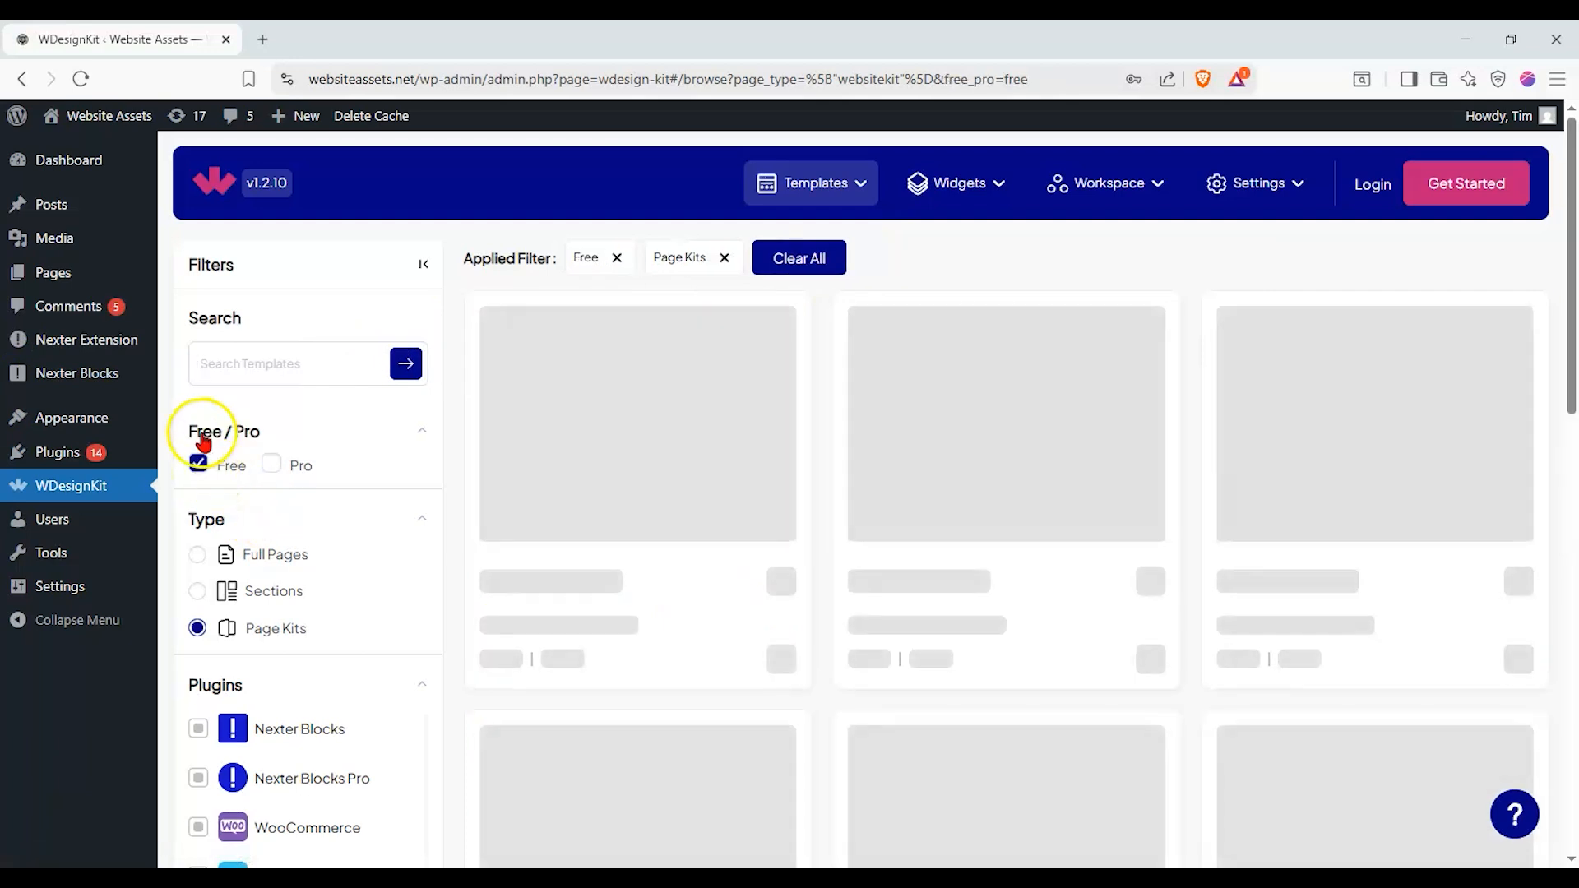
scroll(562, 418, down, 1)
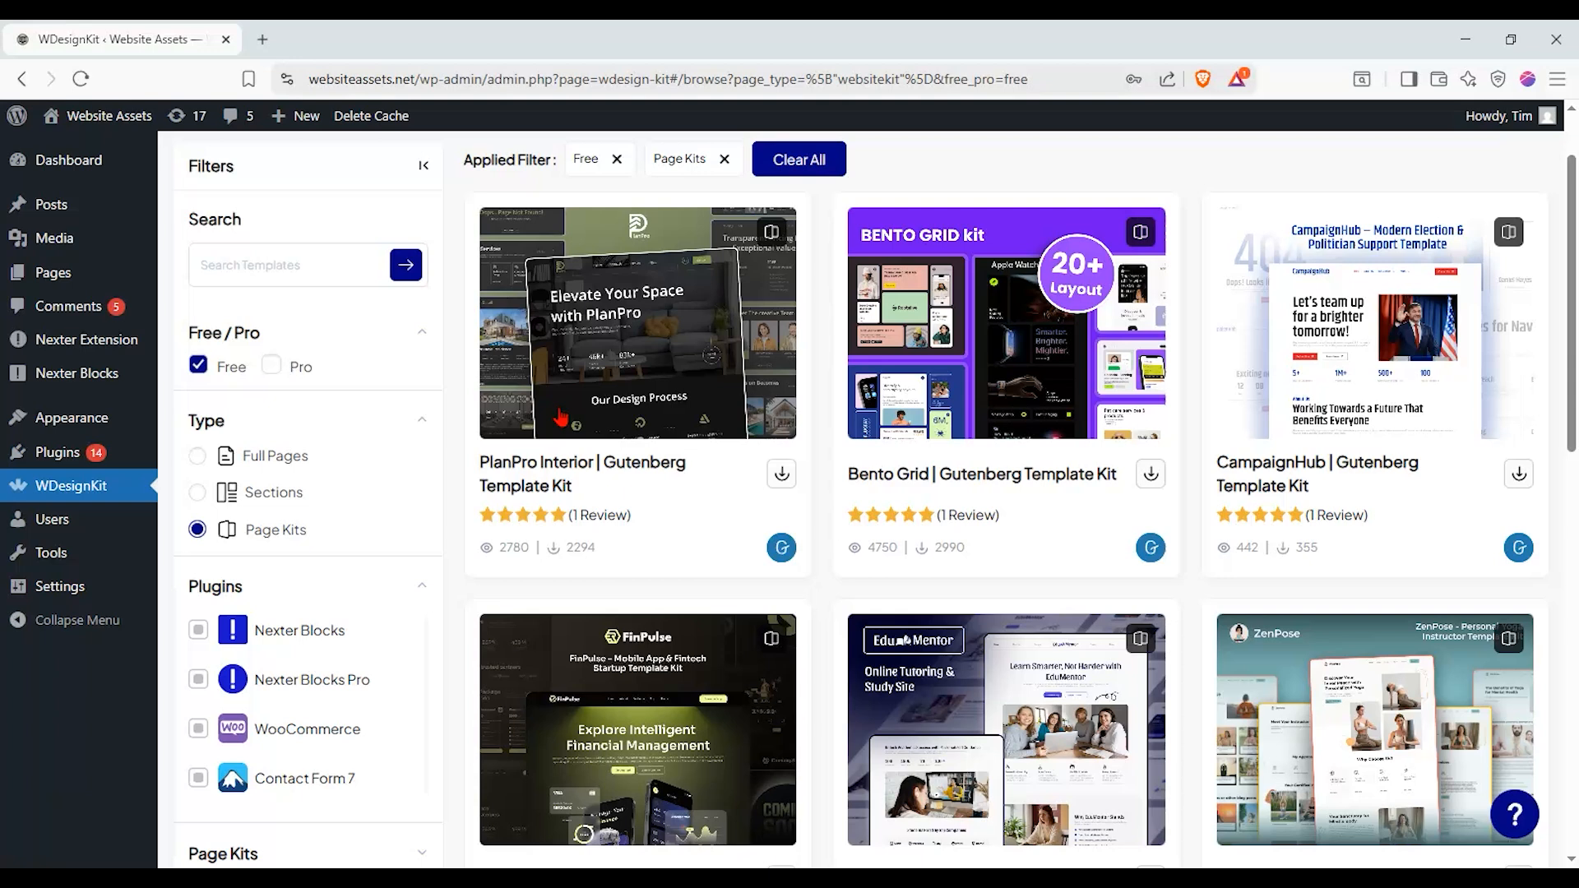
scroll(562, 418, down, 9)
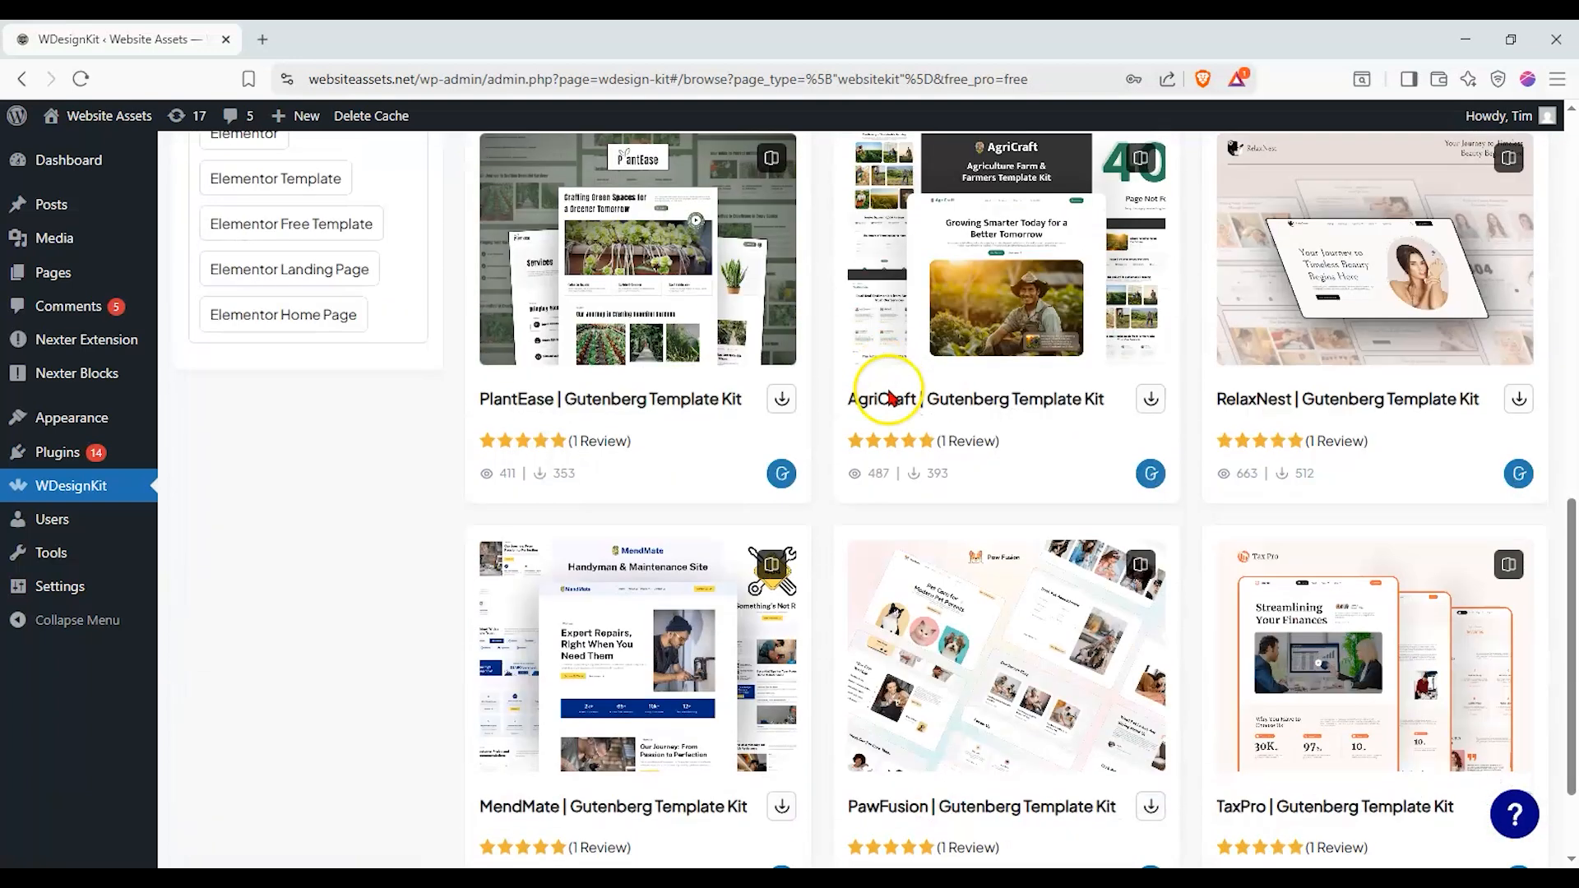
scroll(885, 395, down, 2)
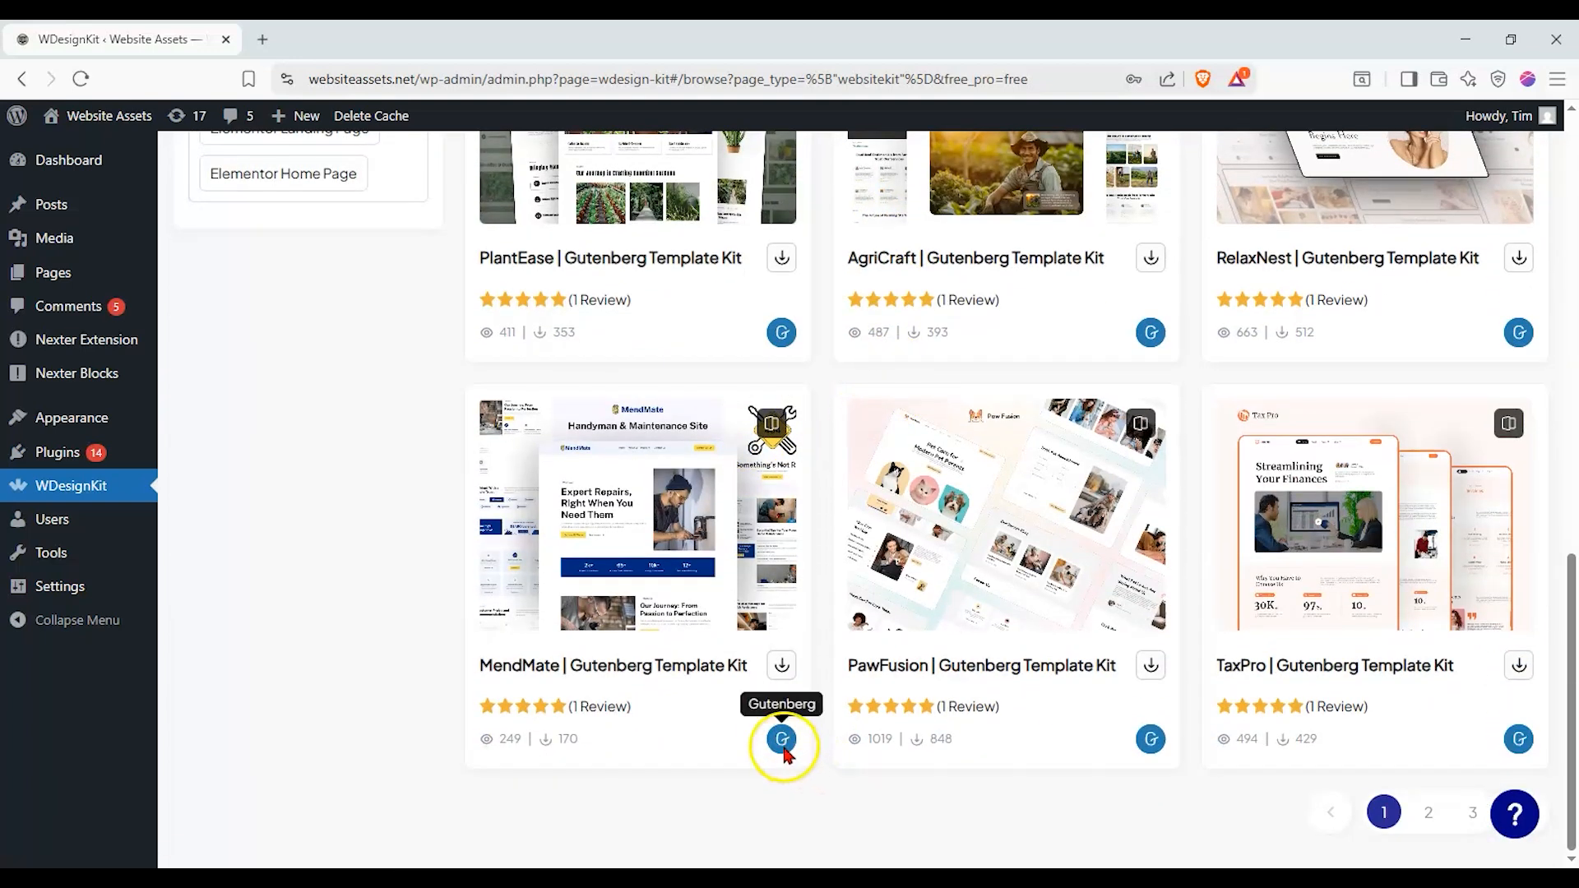
Look through the free page kits on result pages 2 and 3
click(1428, 814)
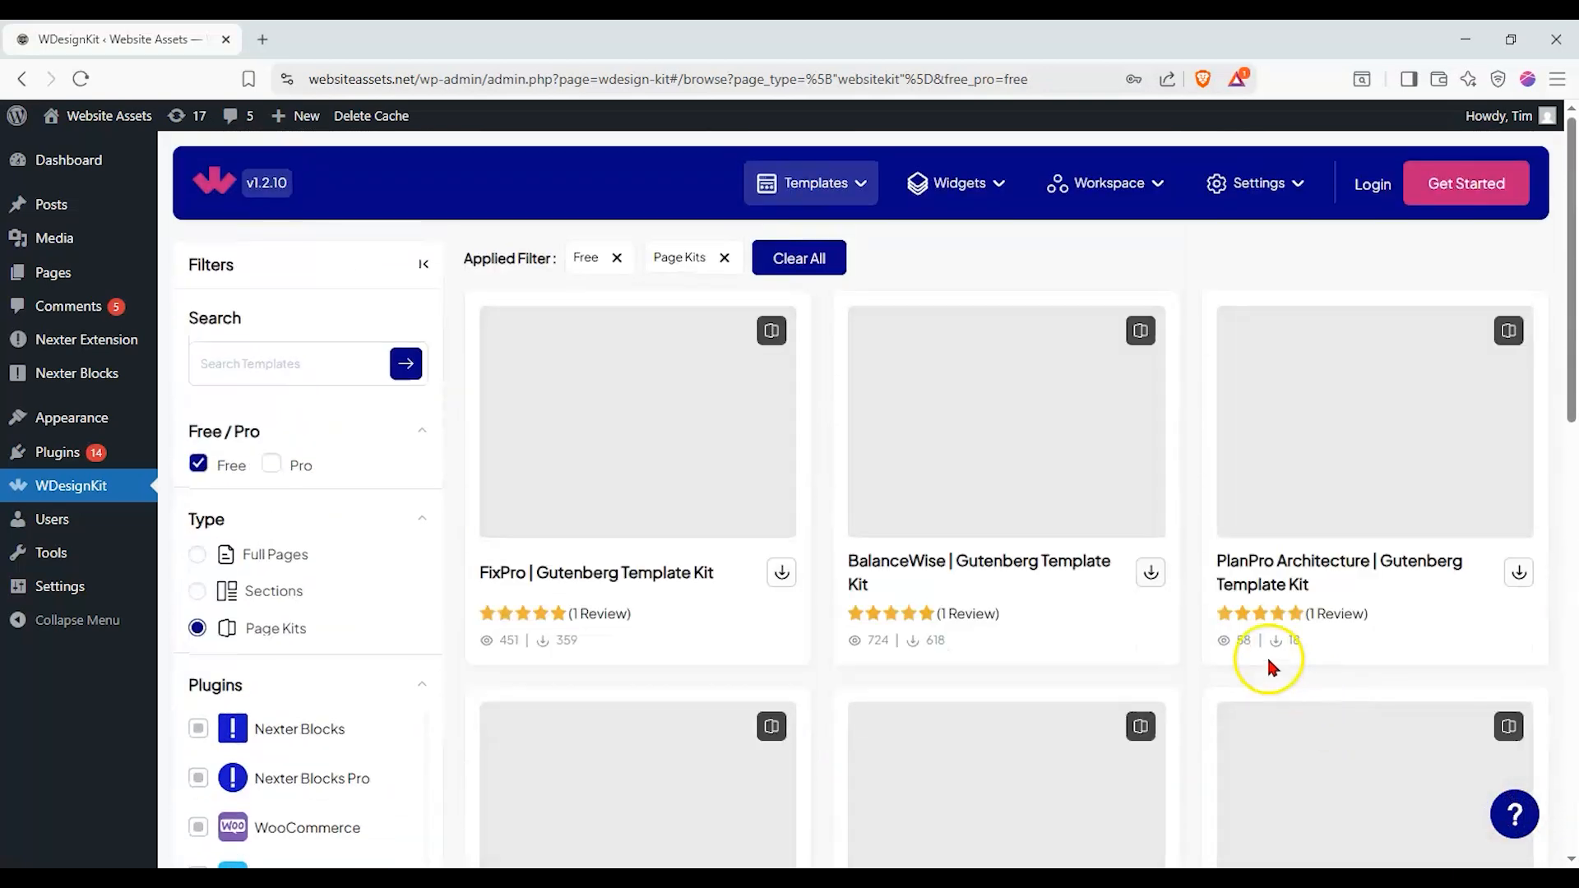
scroll(1144, 650, down, 7)
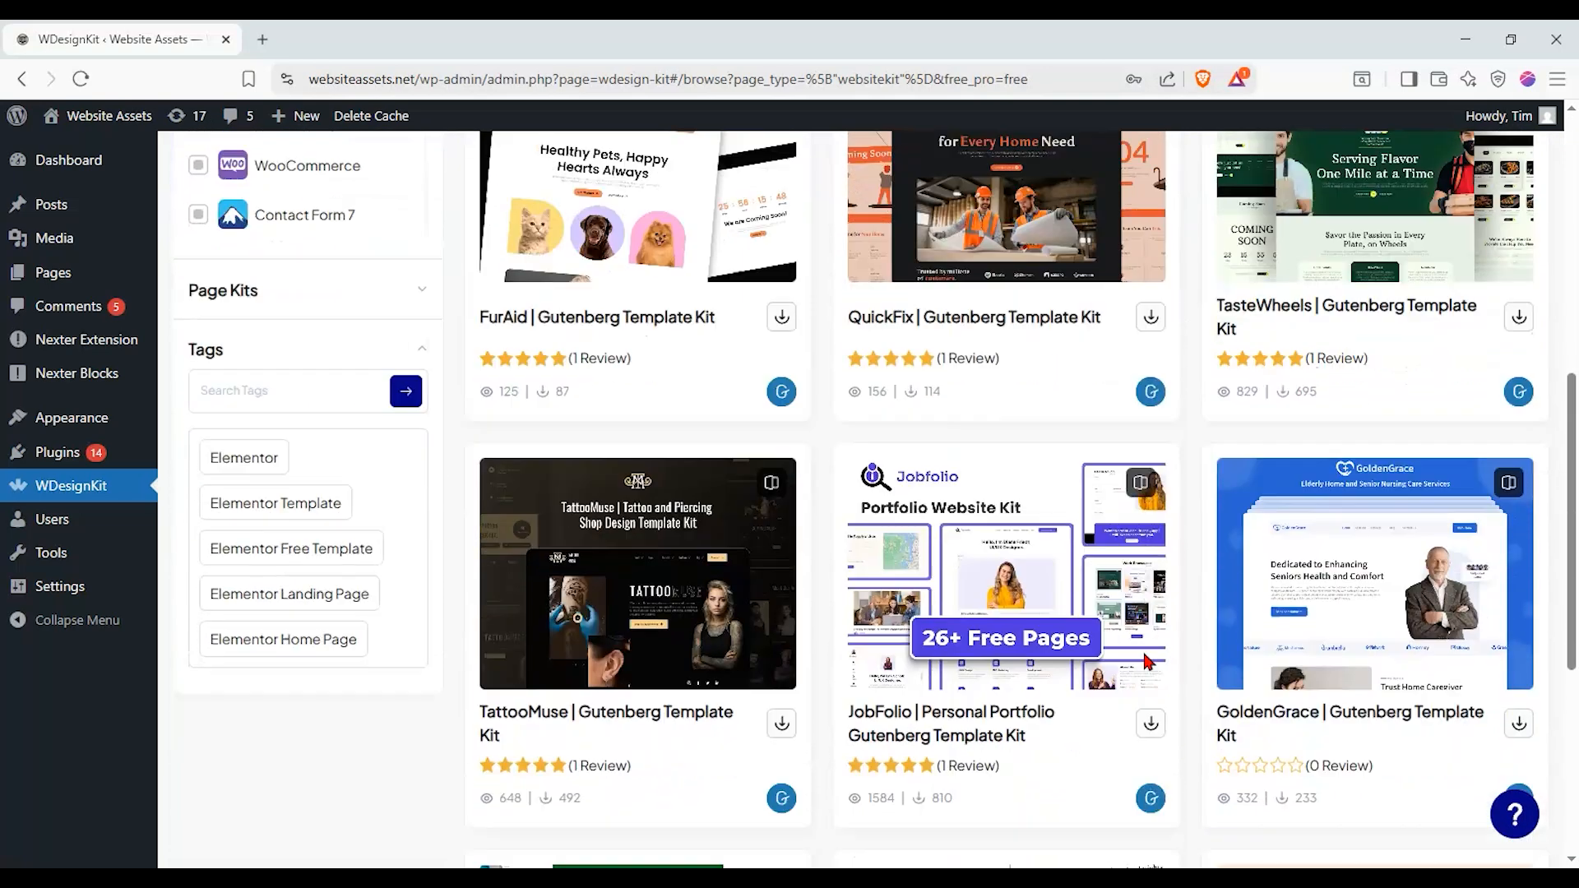
scroll(1143, 650, down, 5)
click(1470, 814)
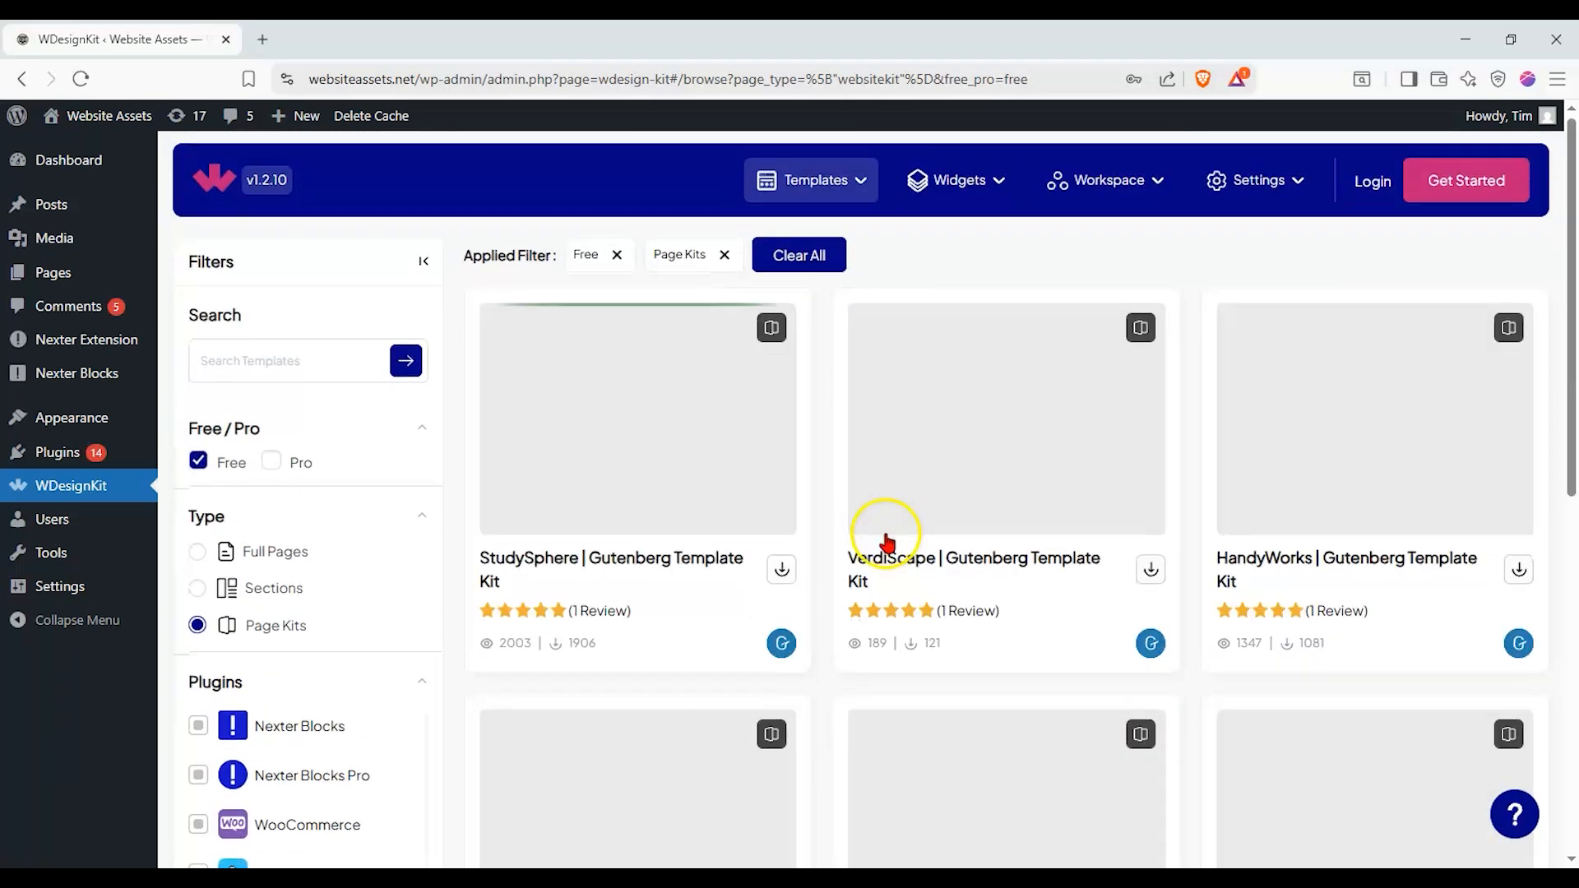
scroll(885, 539, down, 8)
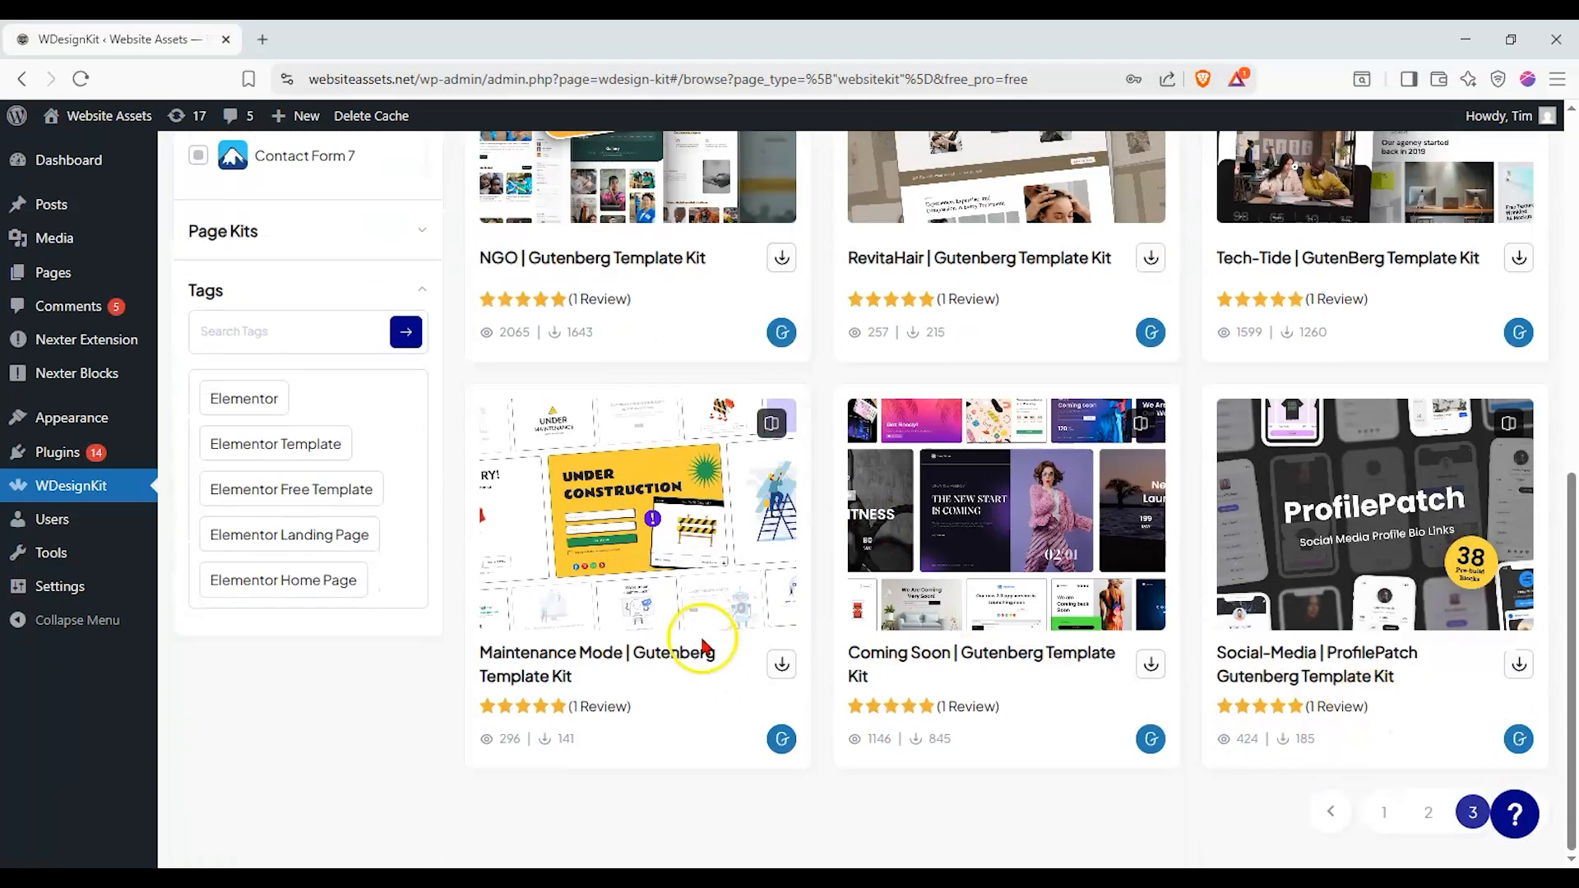
Filter the page kits to include Nexter Blocks and exclude Nexter Blocks Pro, WooCommerce and Contact Form 7
scroll(625, 605, up, 6)
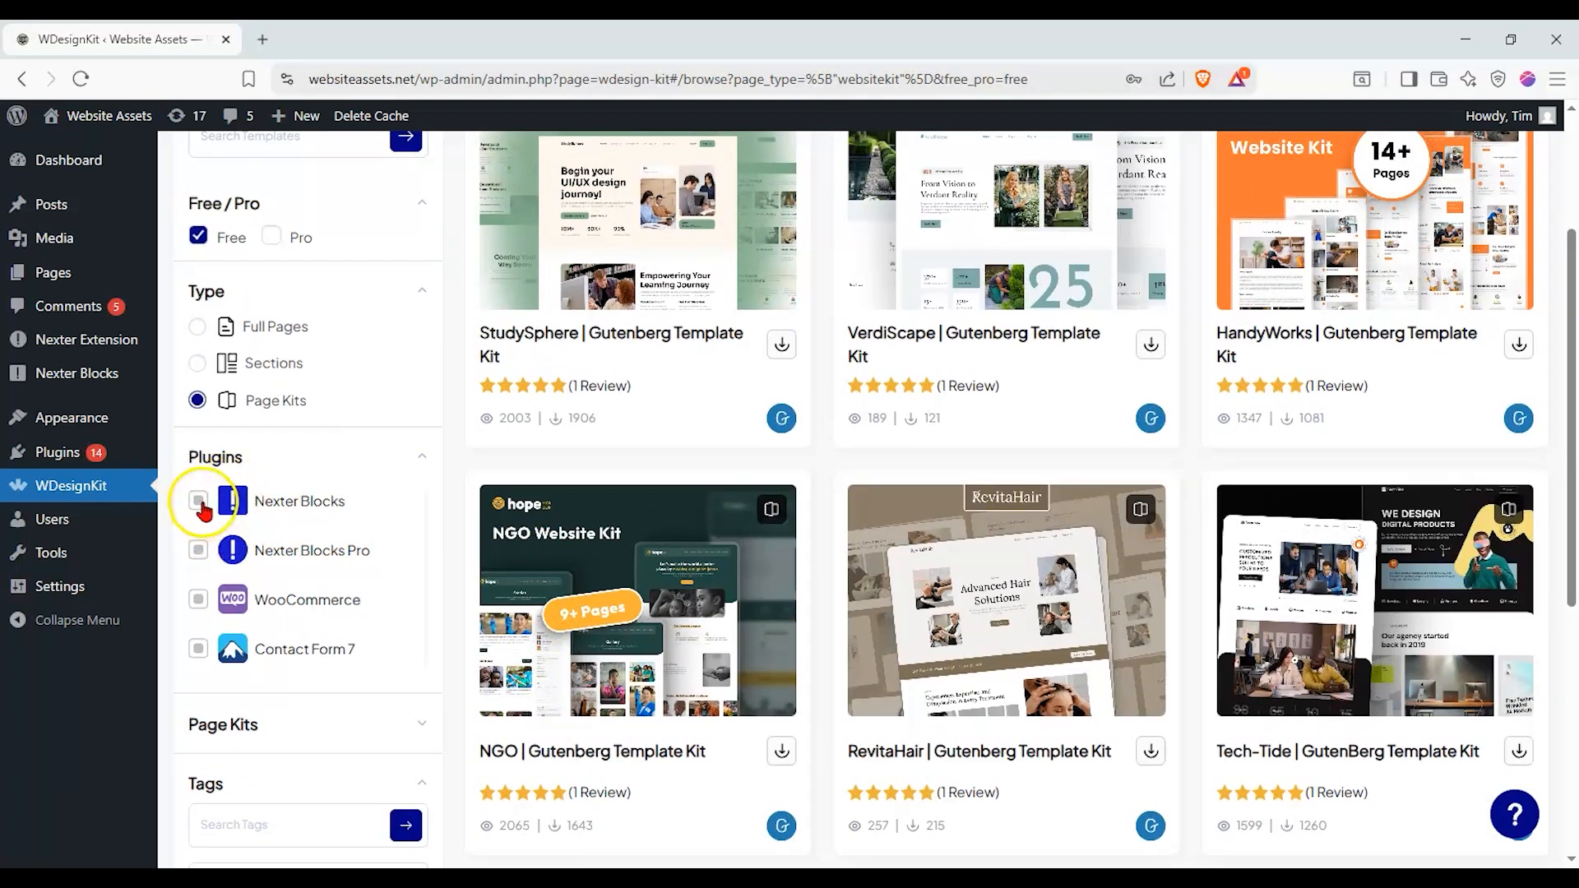
click(199, 550)
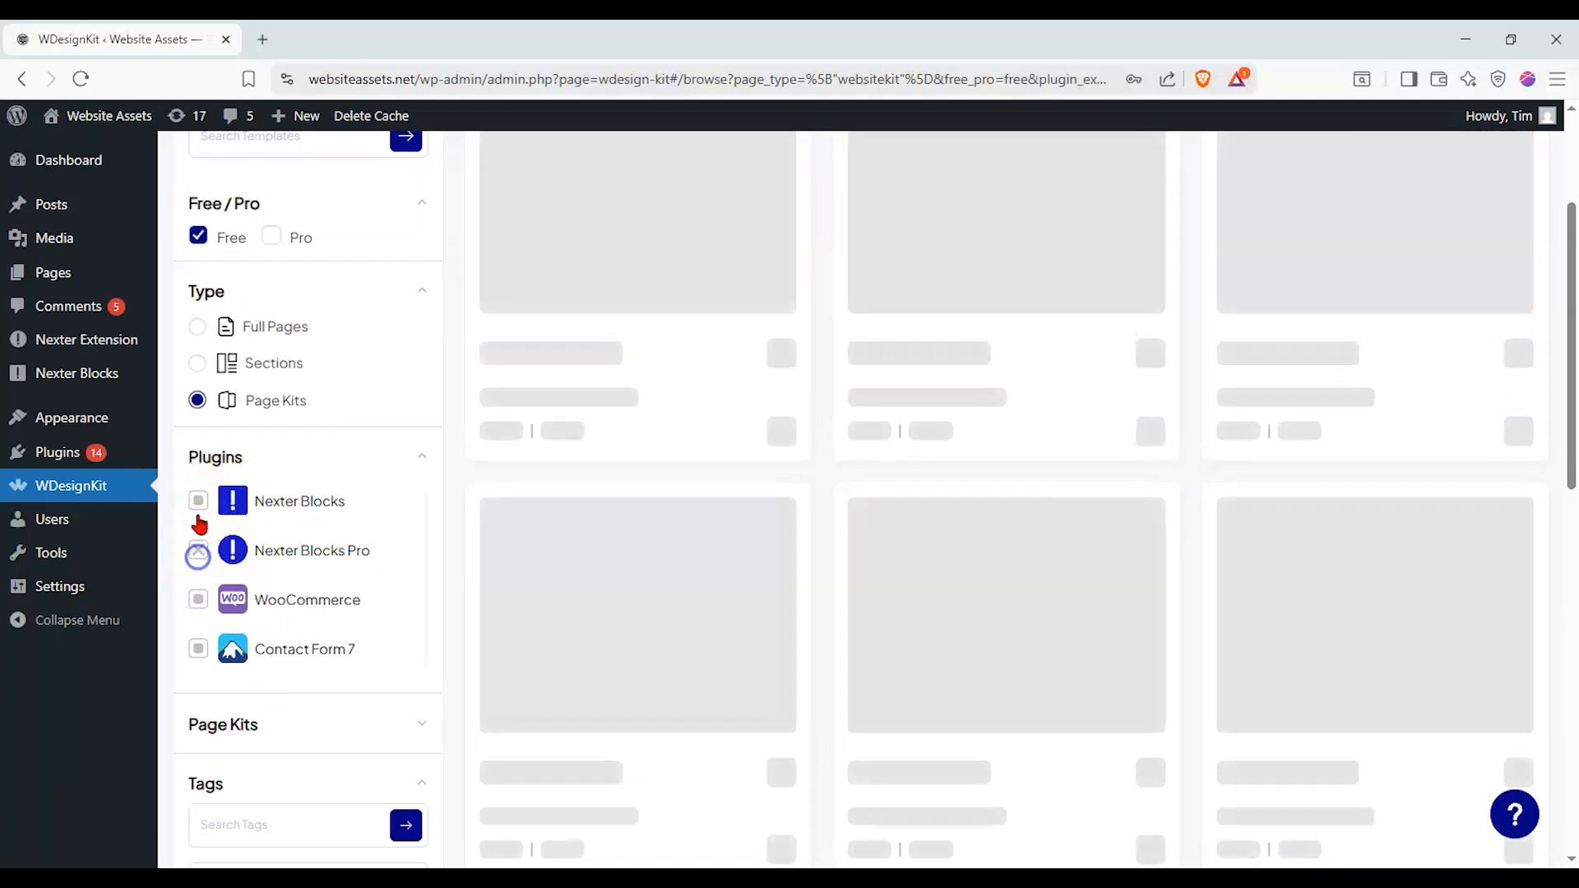
click(198, 550)
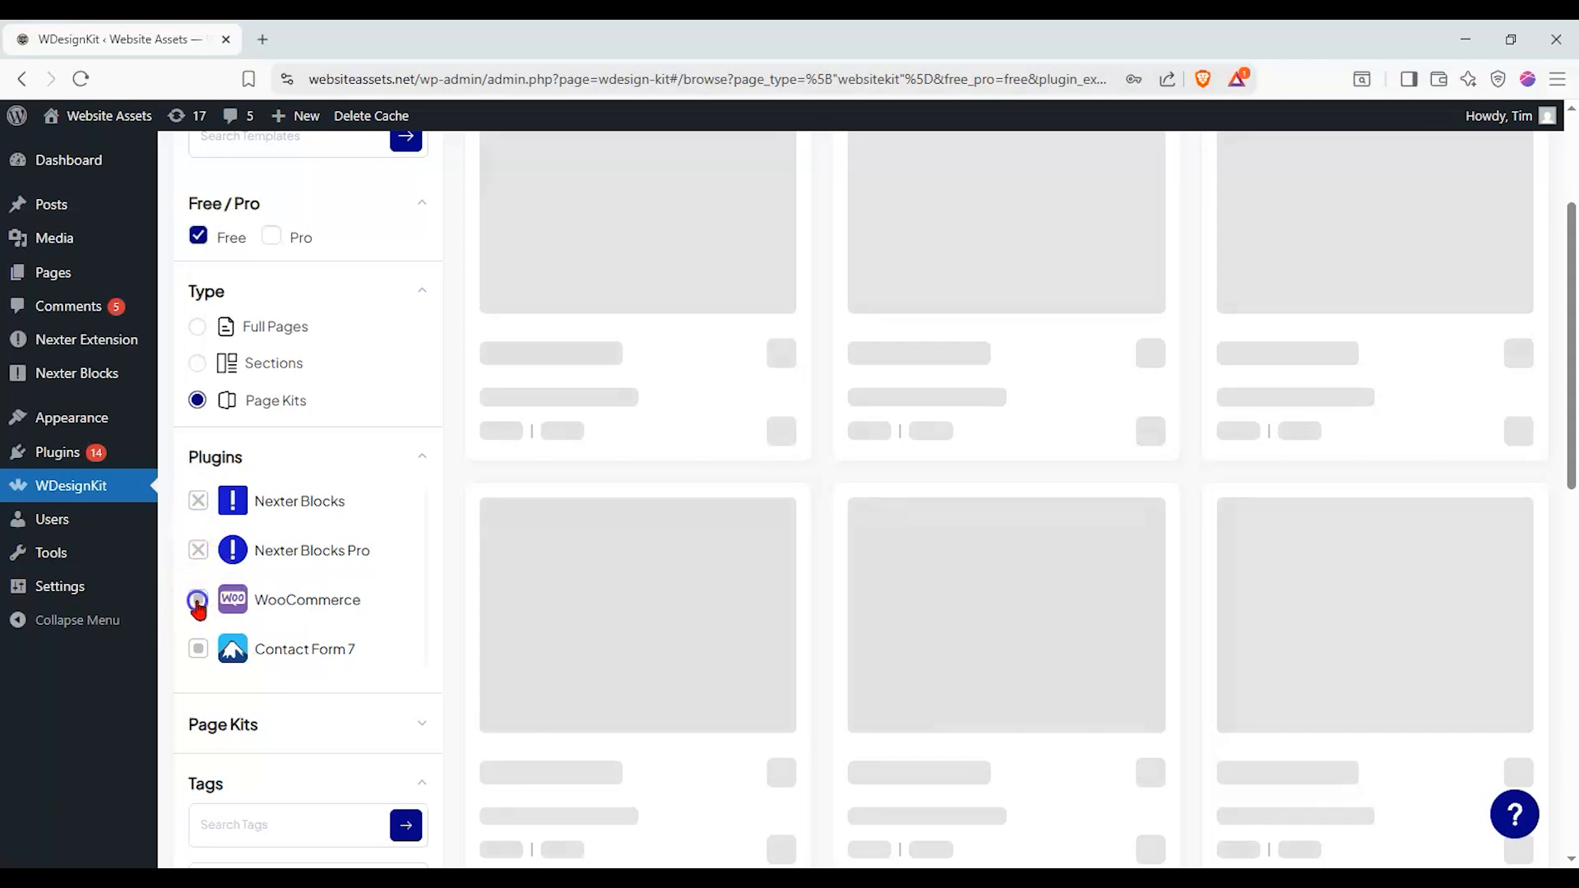
click(198, 601)
click(199, 515)
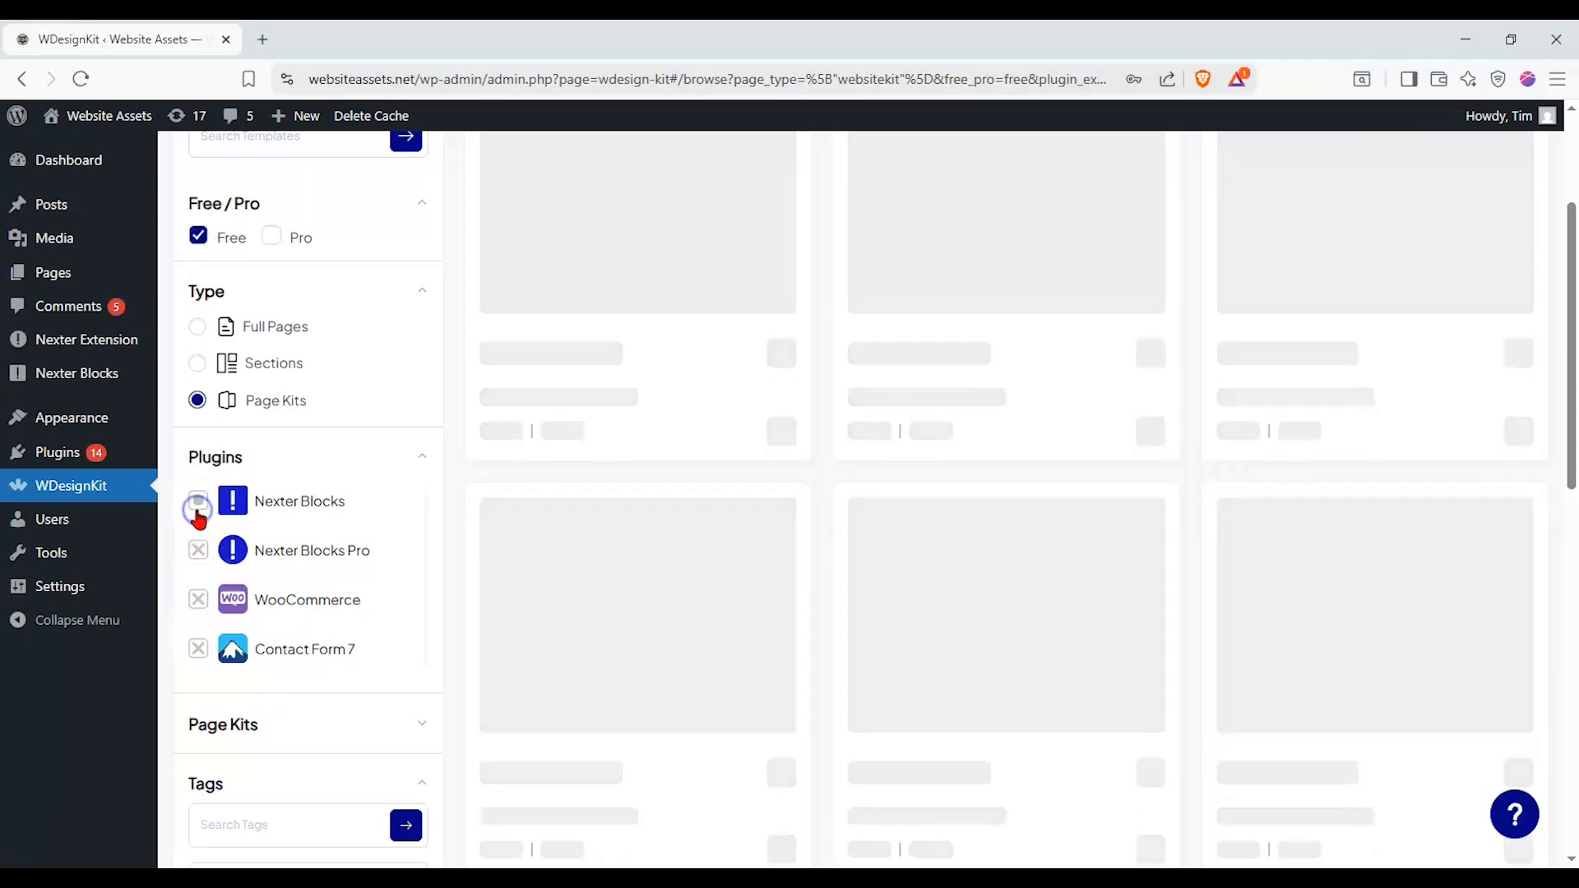
click(199, 502)
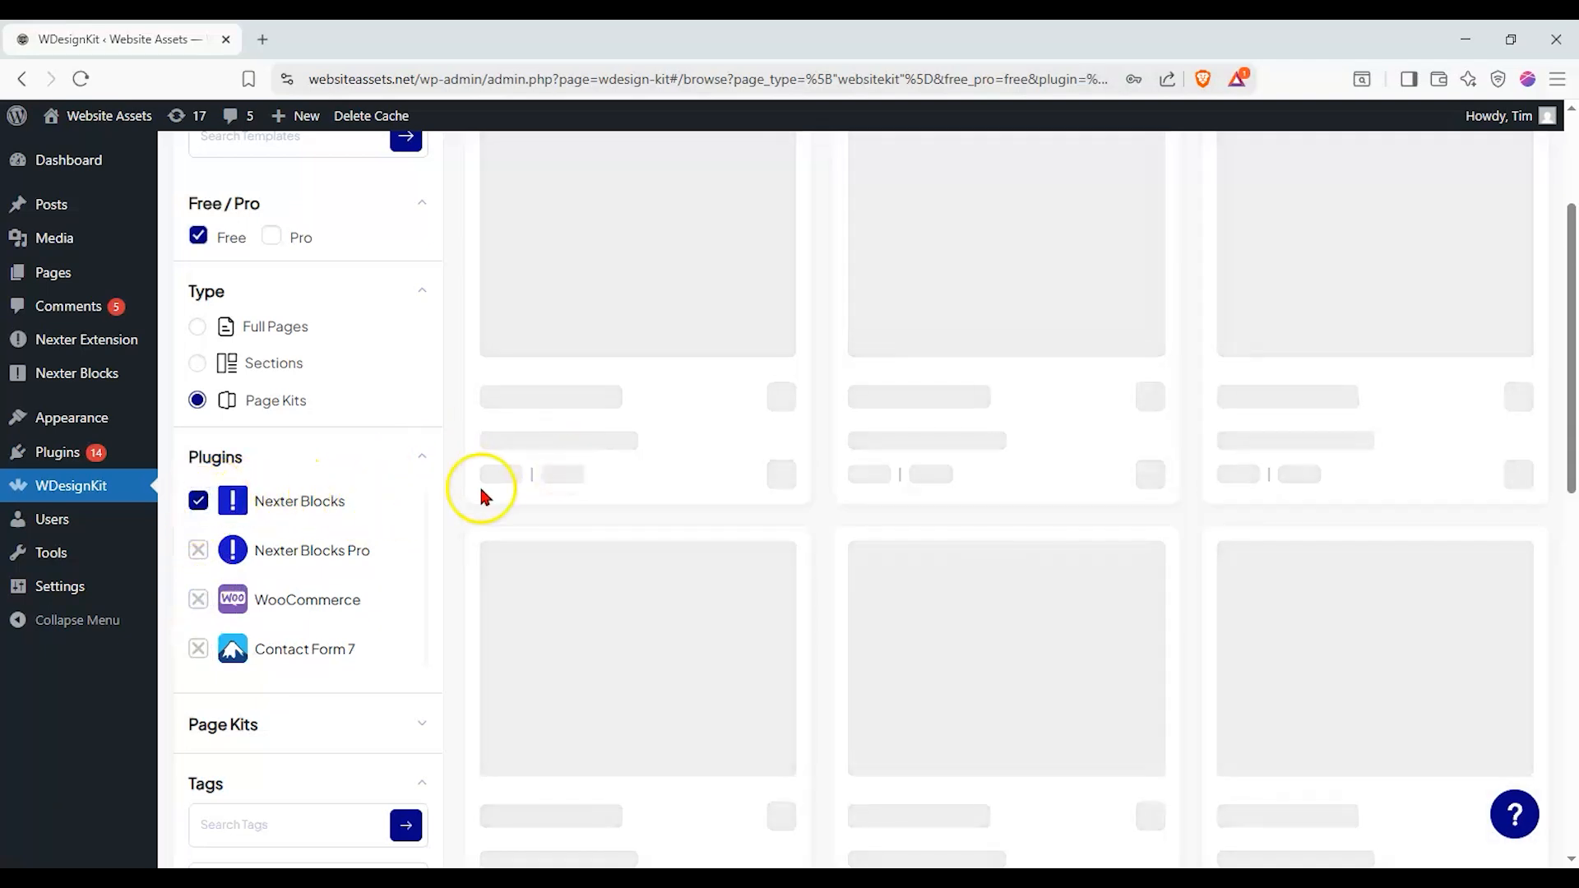
Remove the Free filter and look through the matching page kits
scroll(488, 490, up, 2)
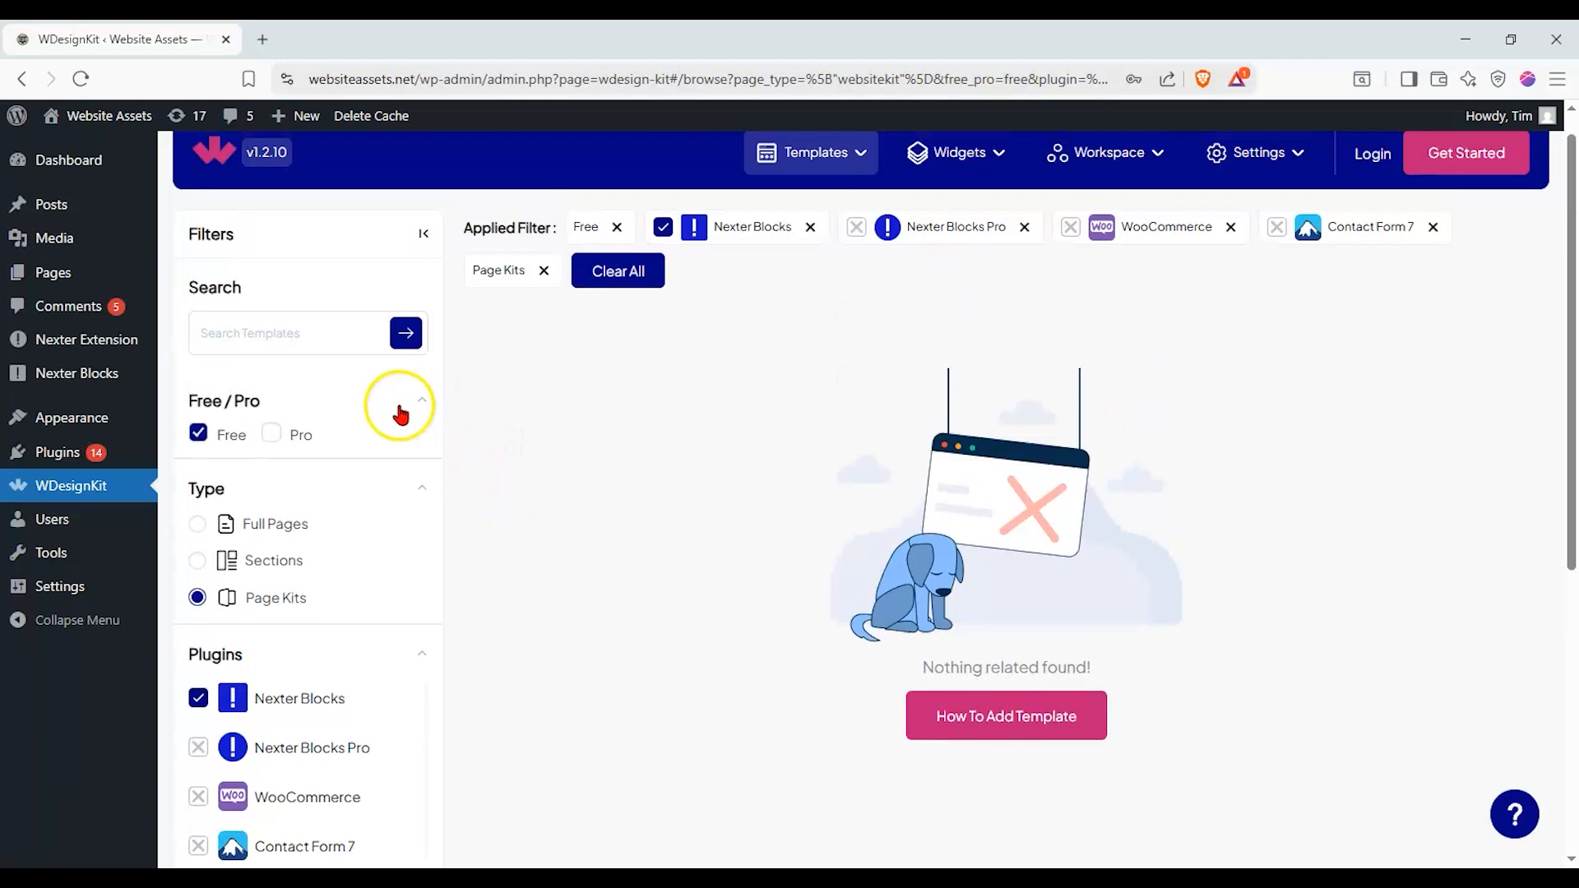
click(204, 420)
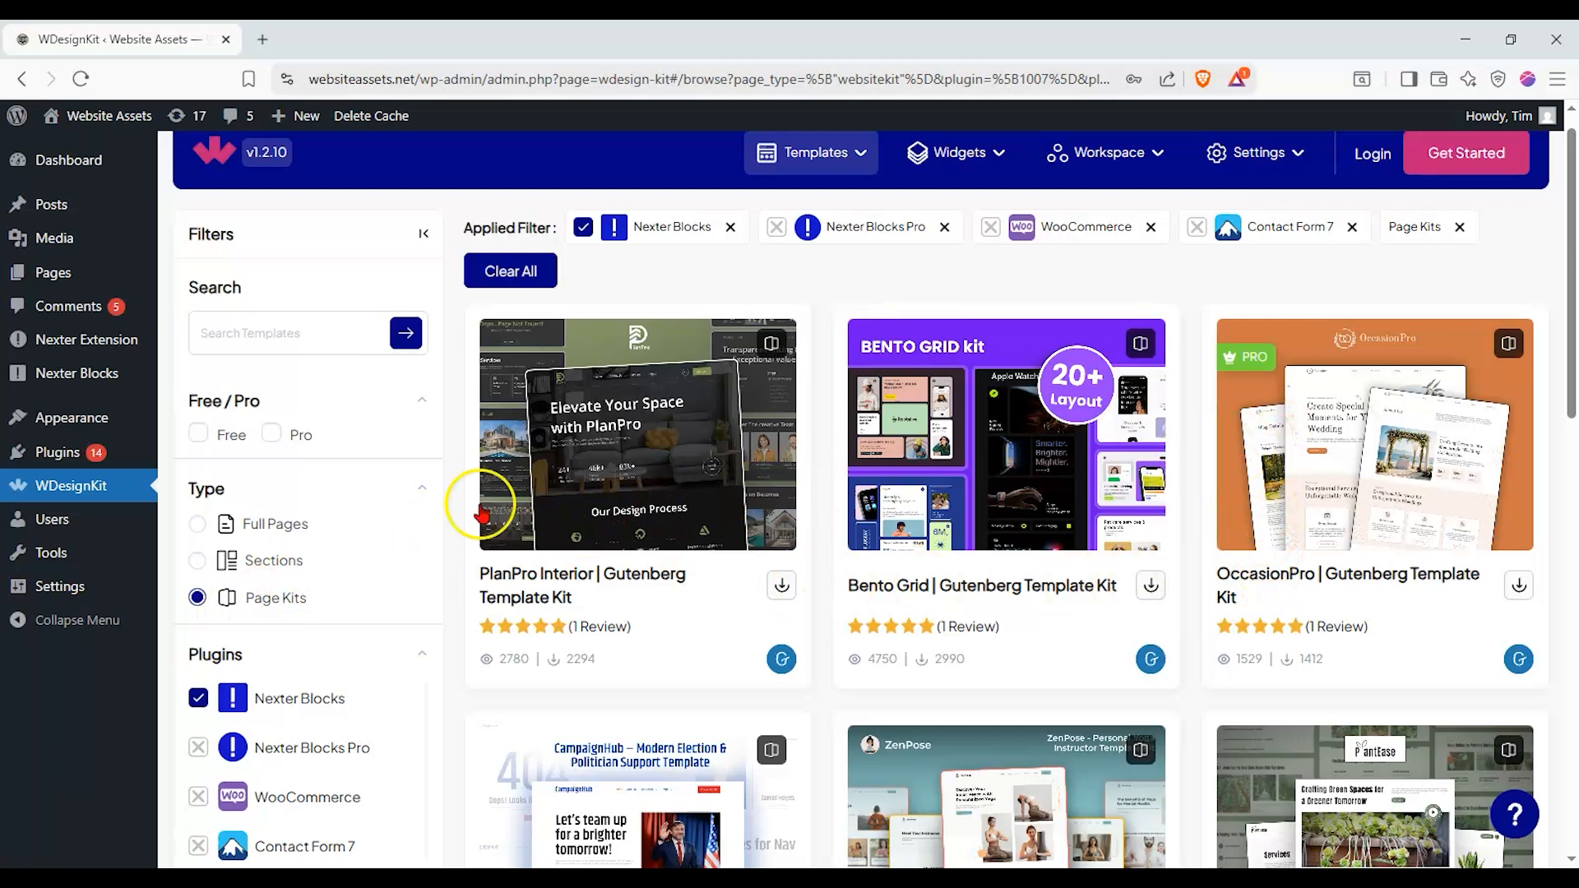
scroll(655, 566, down, 5)
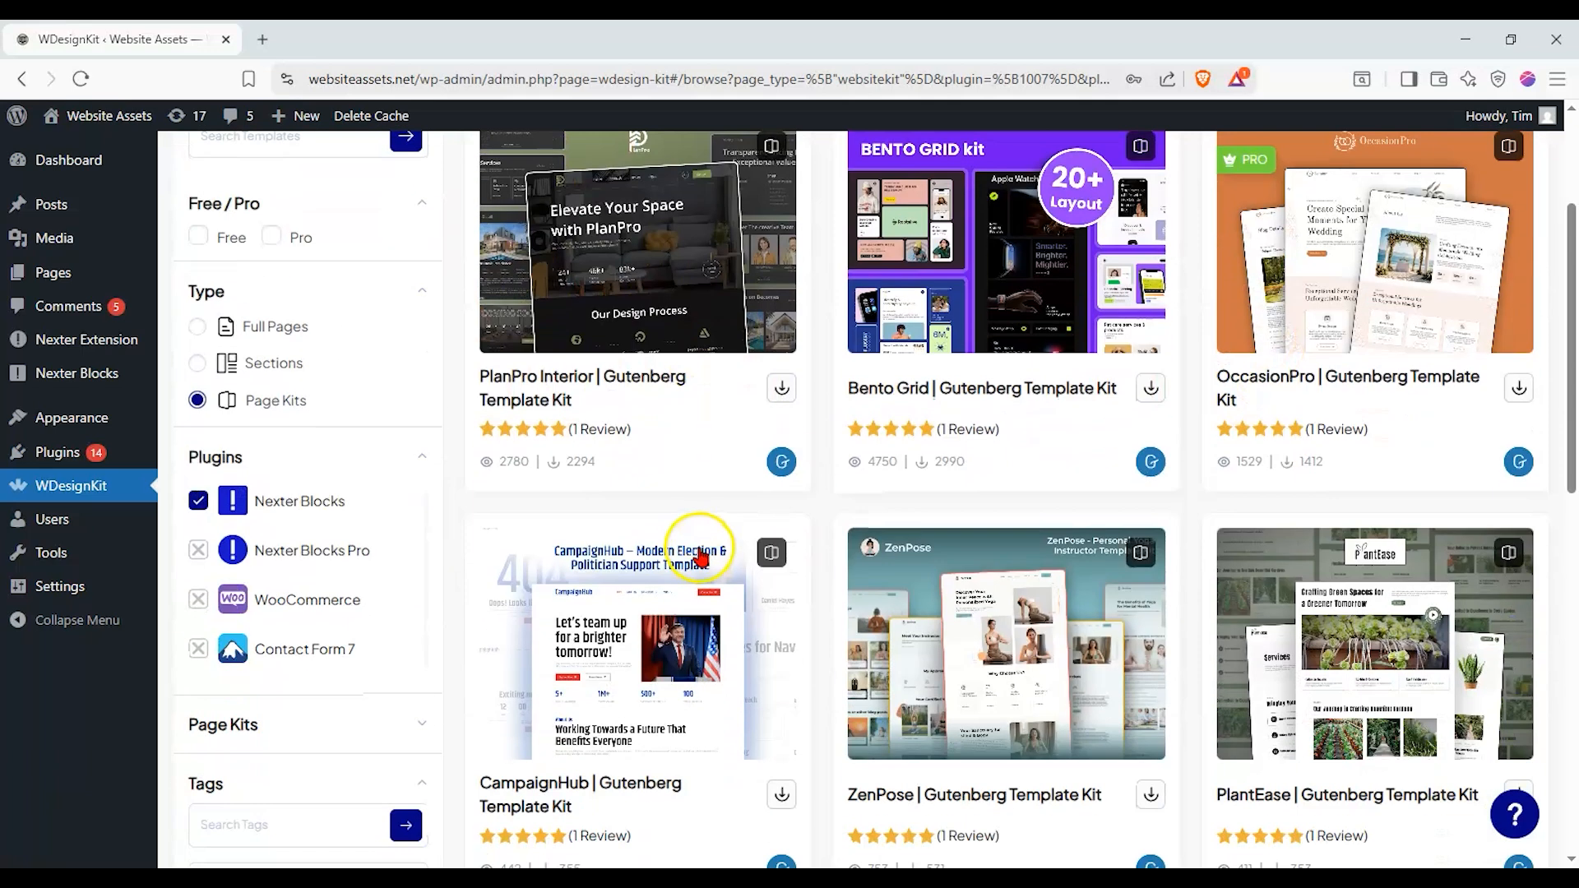
scroll(363, 518, down, 1)
Filter the page kits by the Elementor tag, check the page builder of the results, and remove the tag
click(239, 497)
scroll(480, 500, up, 1)
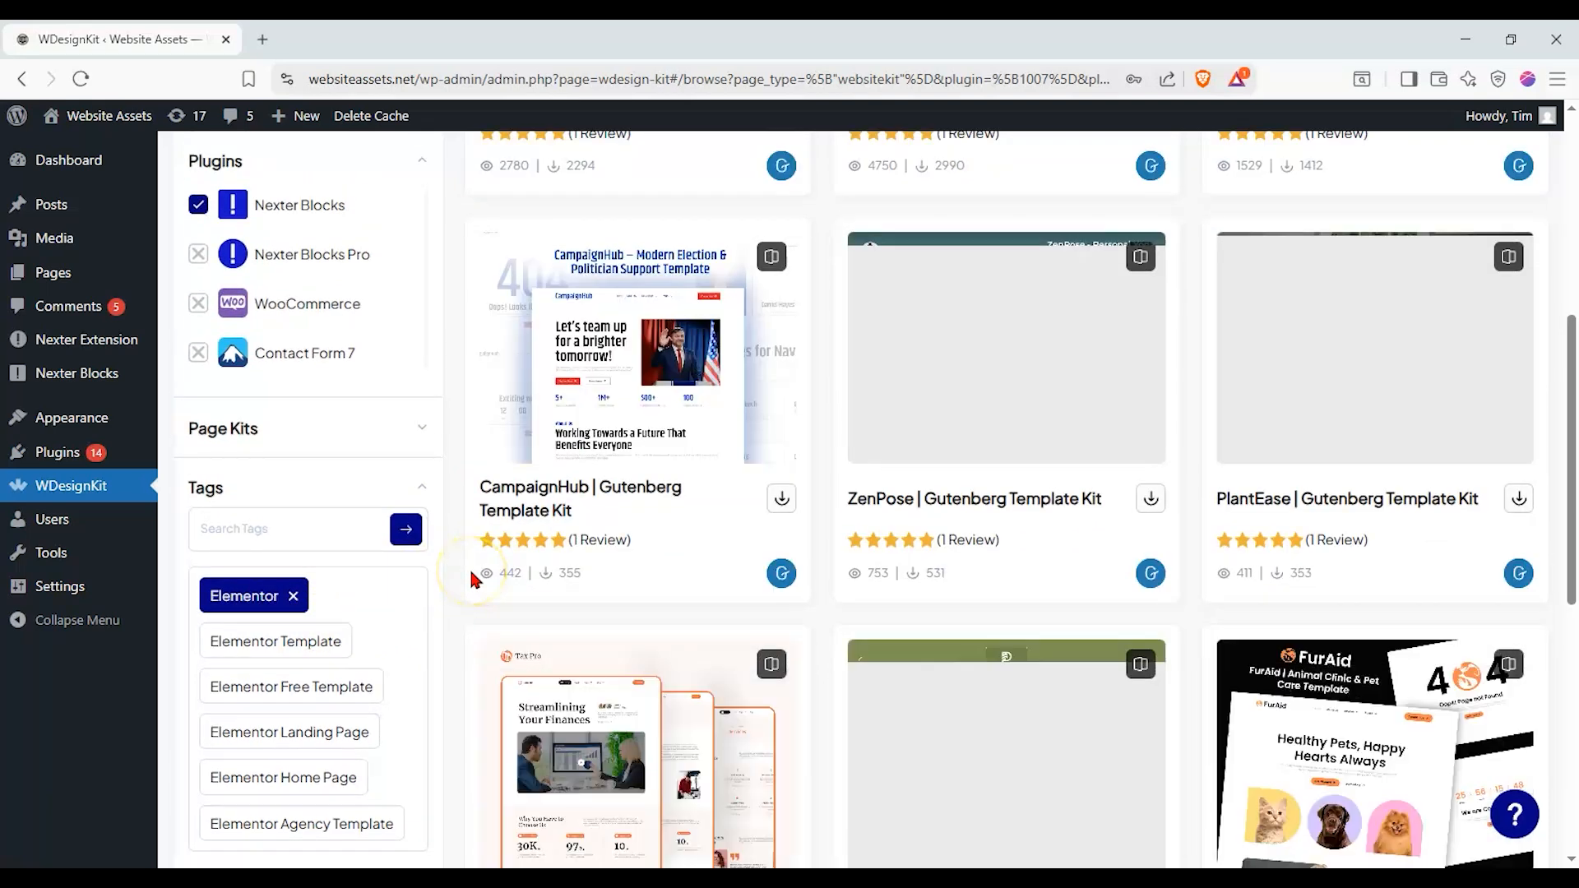
scroll(469, 574, up, 3)
scroll(703, 481, up, 2)
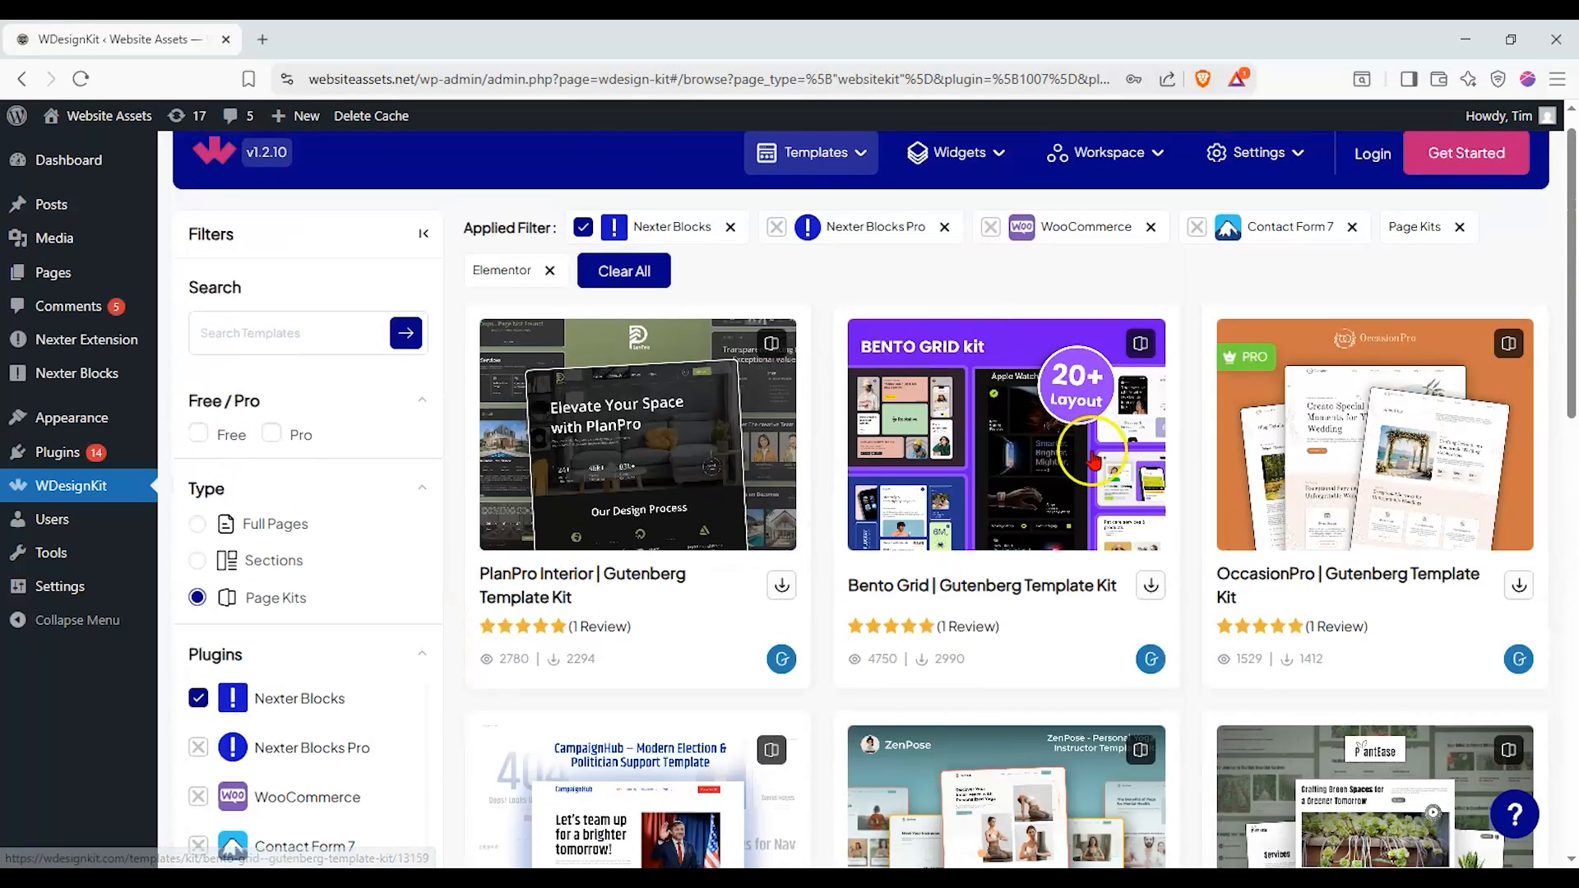
scroll(524, 658, down, 4)
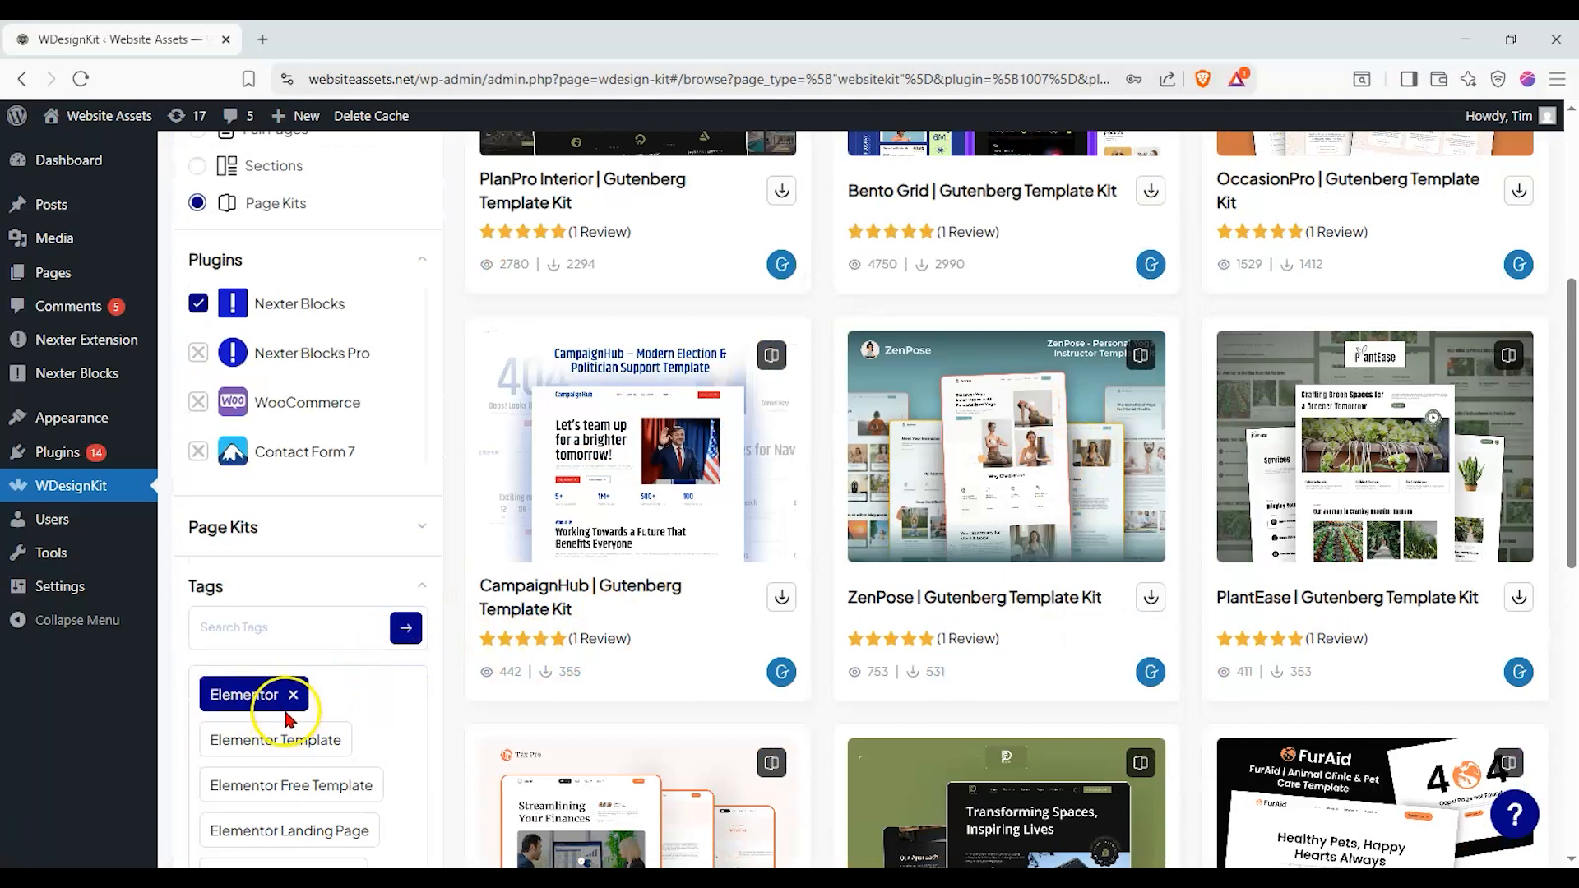
scroll(806, 690, down, 3)
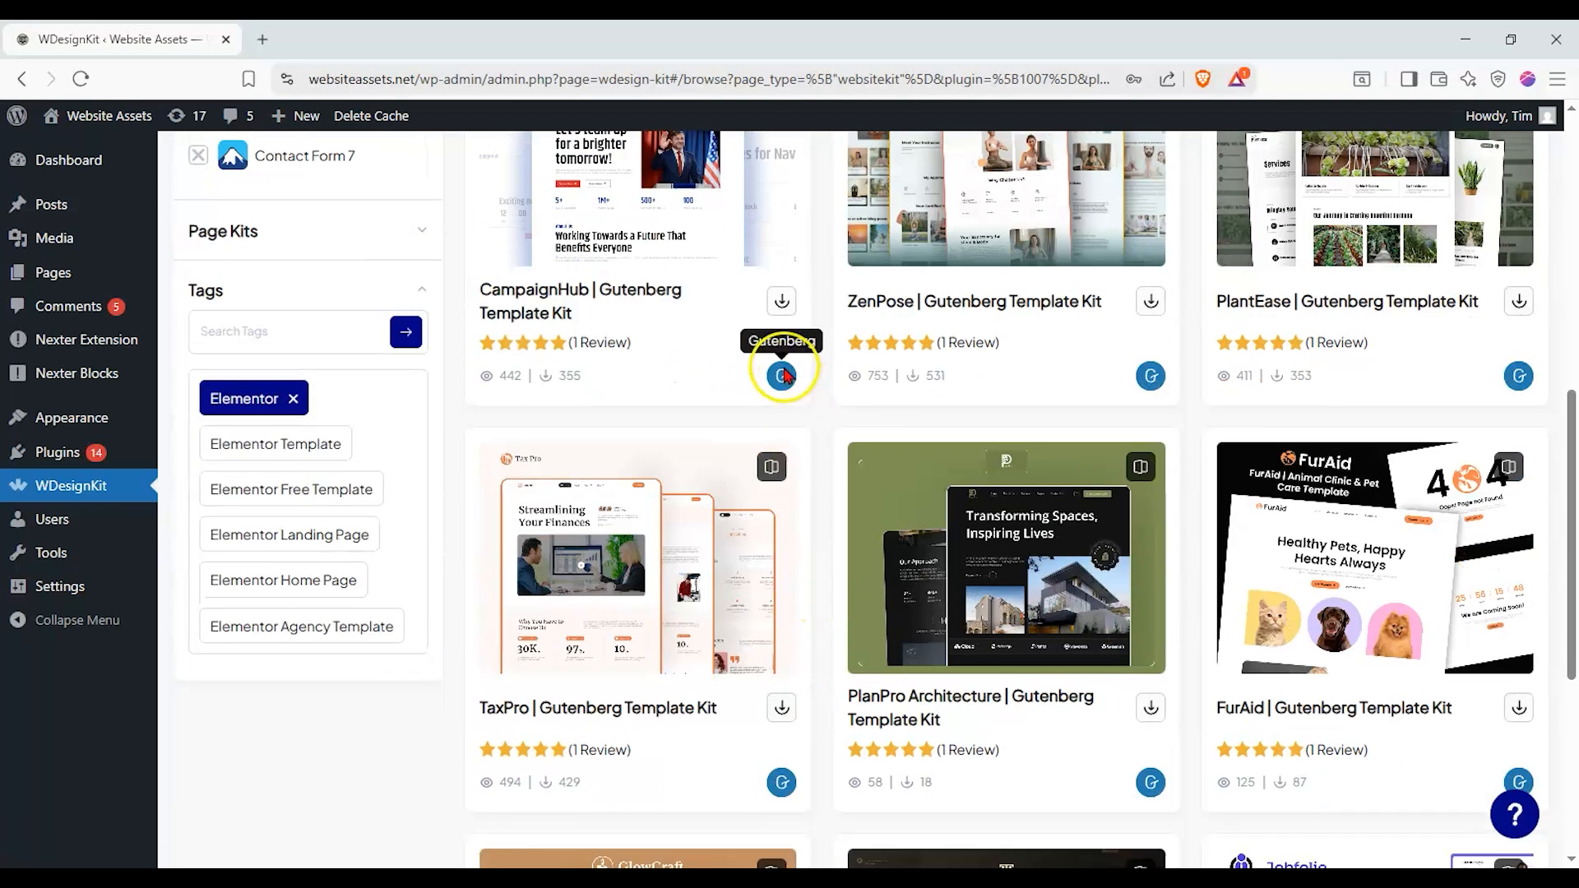
scroll(271, 421, up, 2)
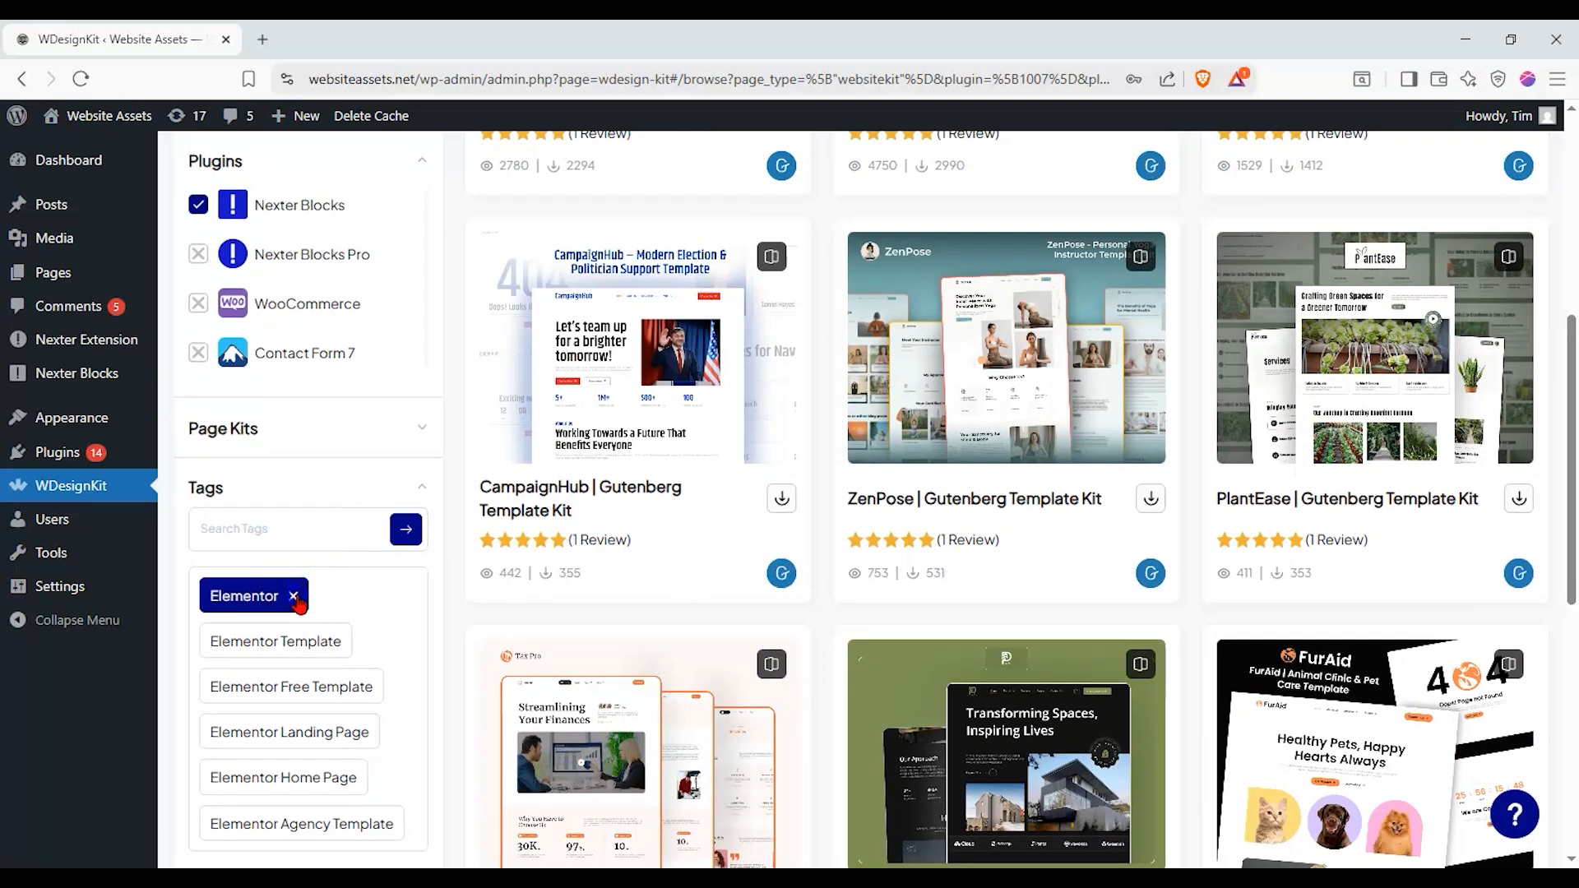
click(295, 598)
Filter the page kits by the Fashion Beauty category, look at the matches, and clear that category
click(393, 435)
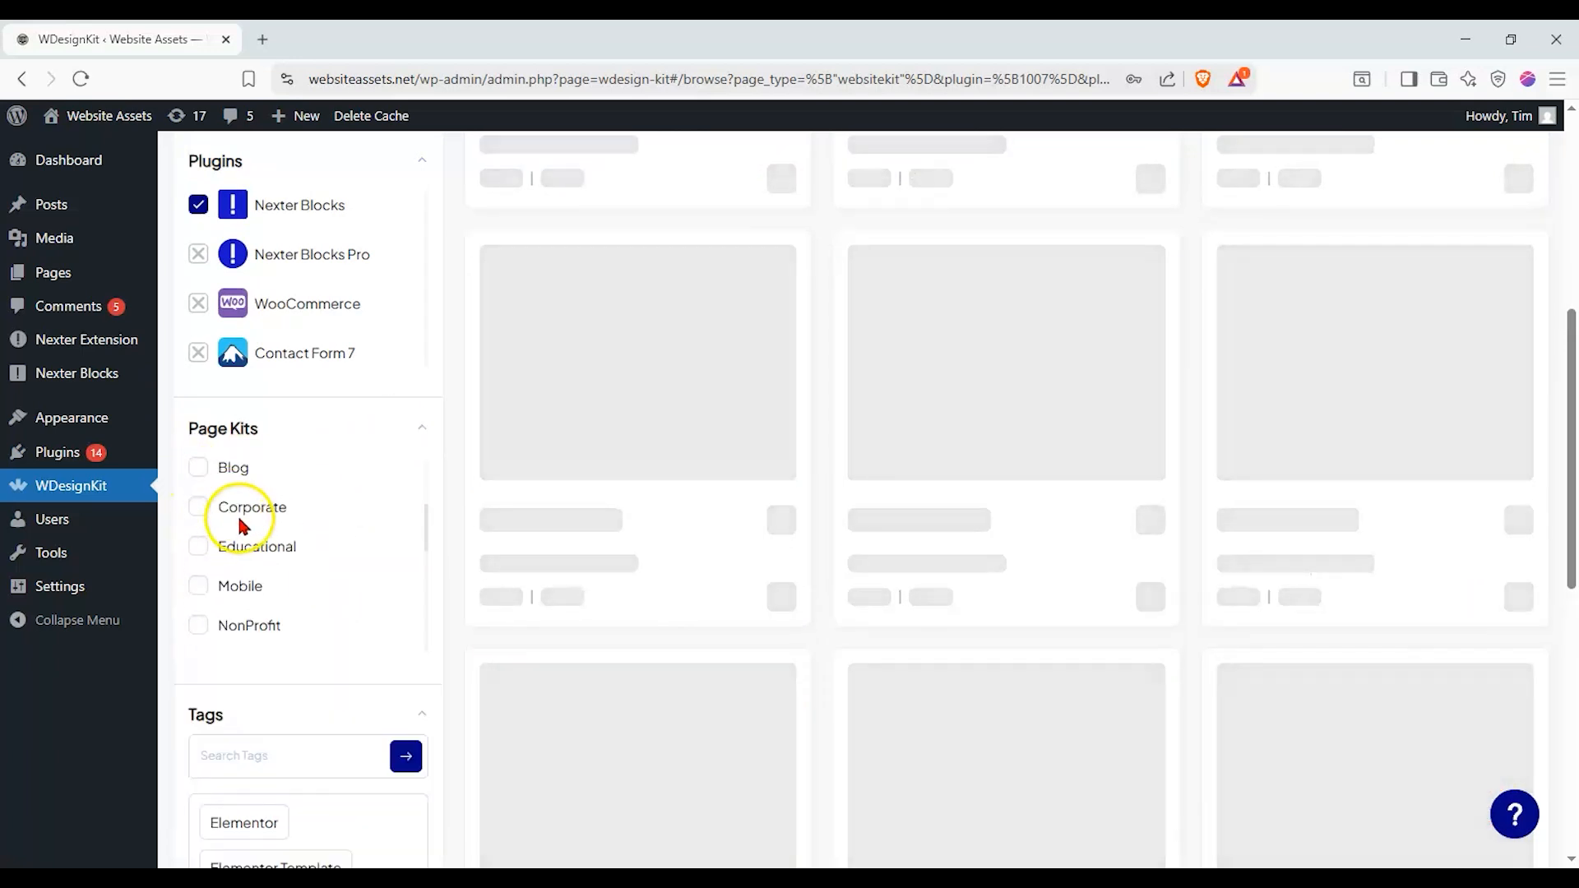
scroll(239, 527, down, 6)
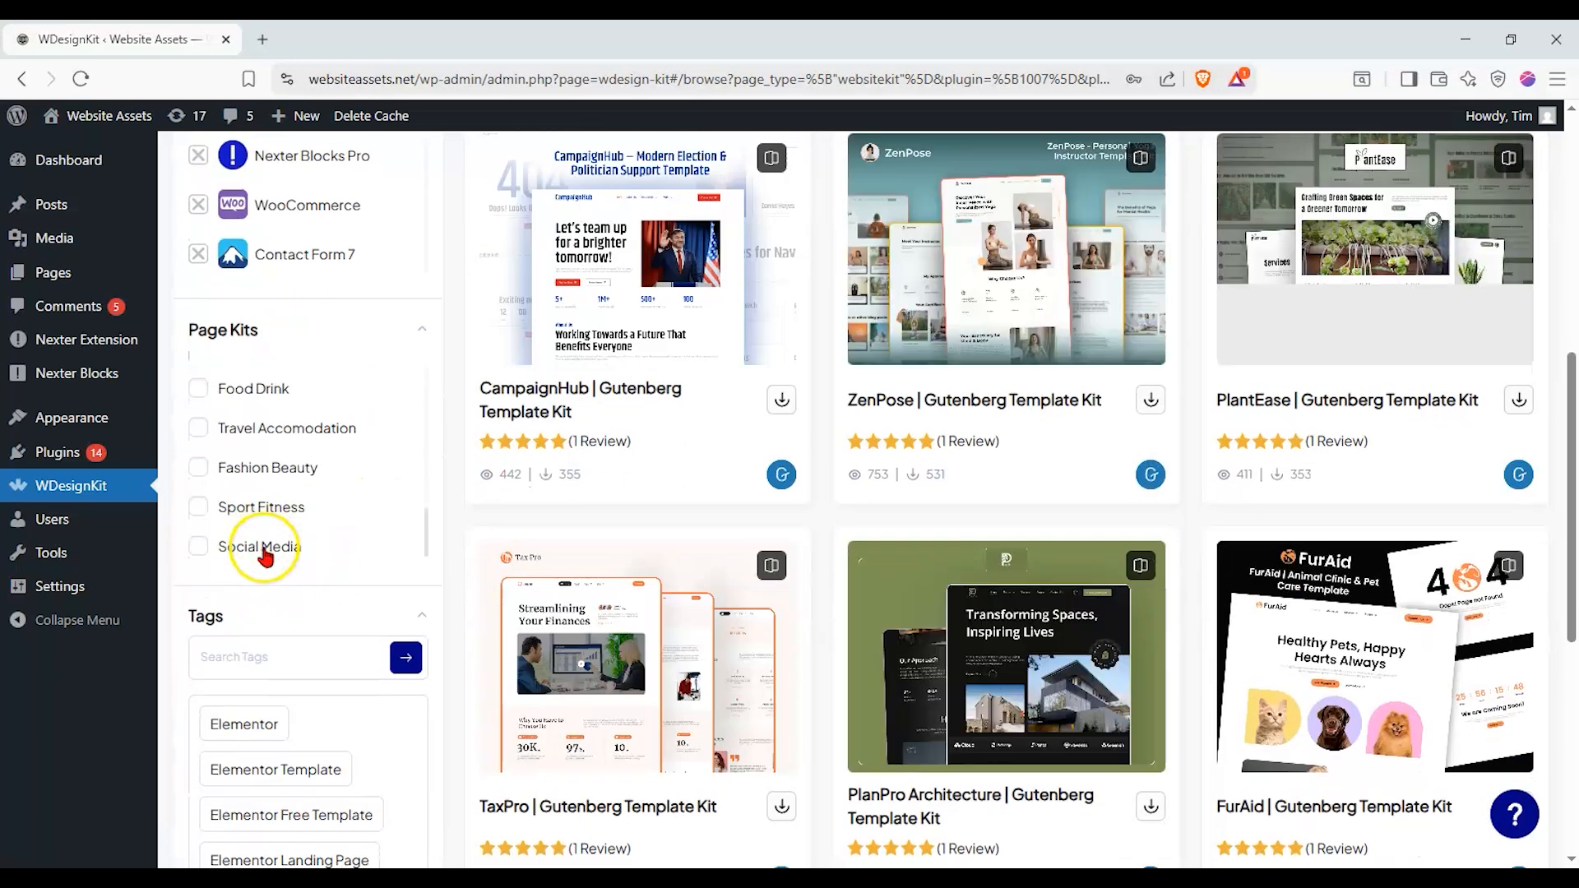
click(257, 467)
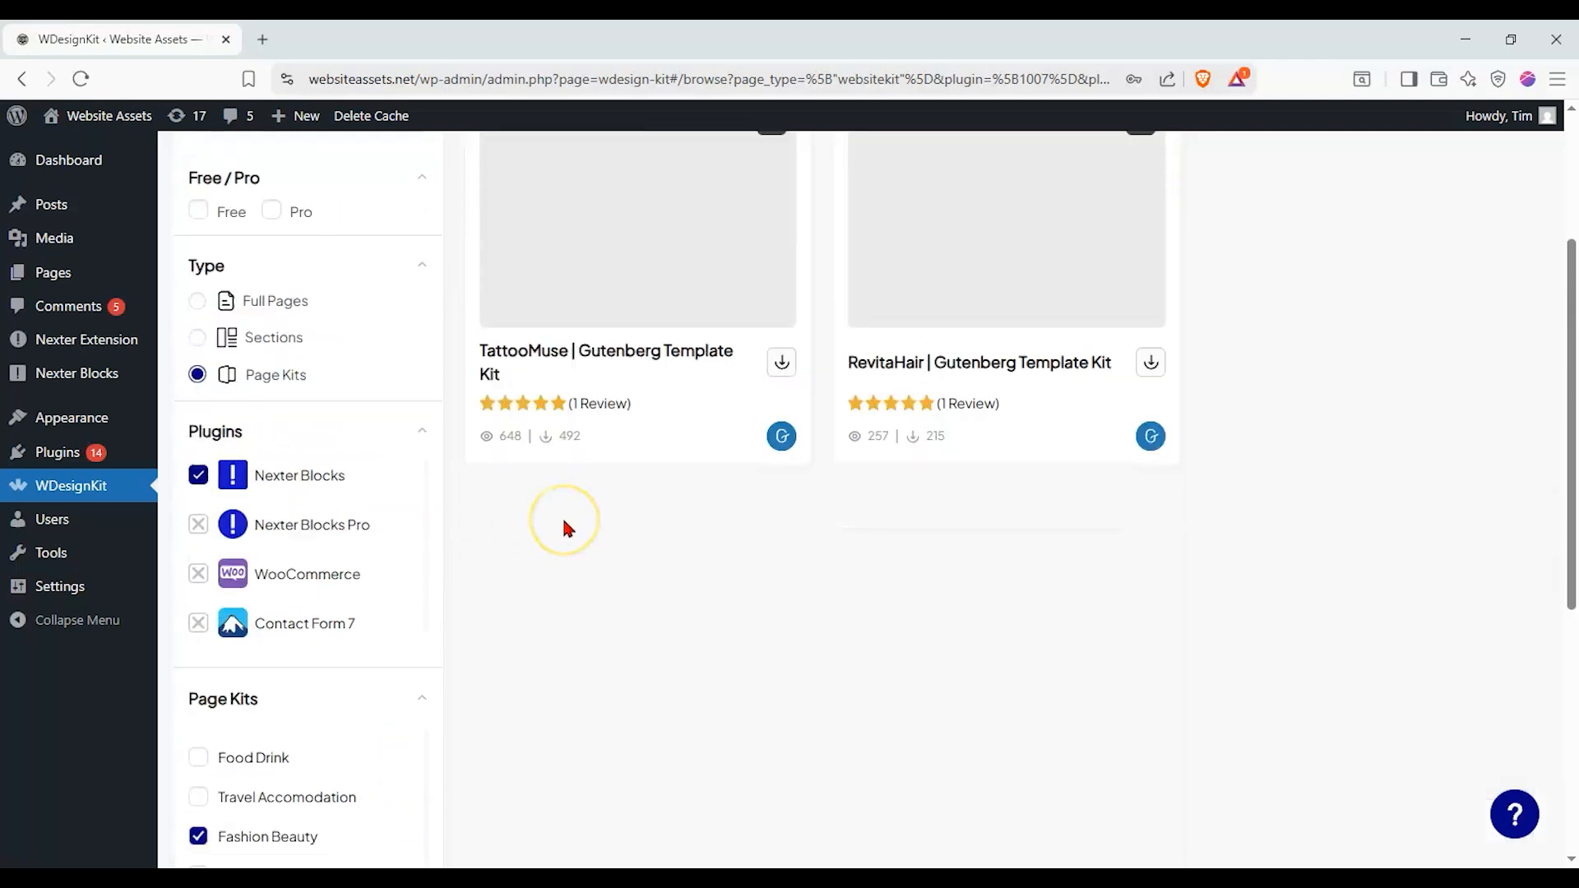
scroll(565, 530, down, 5)
click(269, 662)
Filter the page kits by the Travel Accomodation category, look at the matches, and clear that category
click(293, 625)
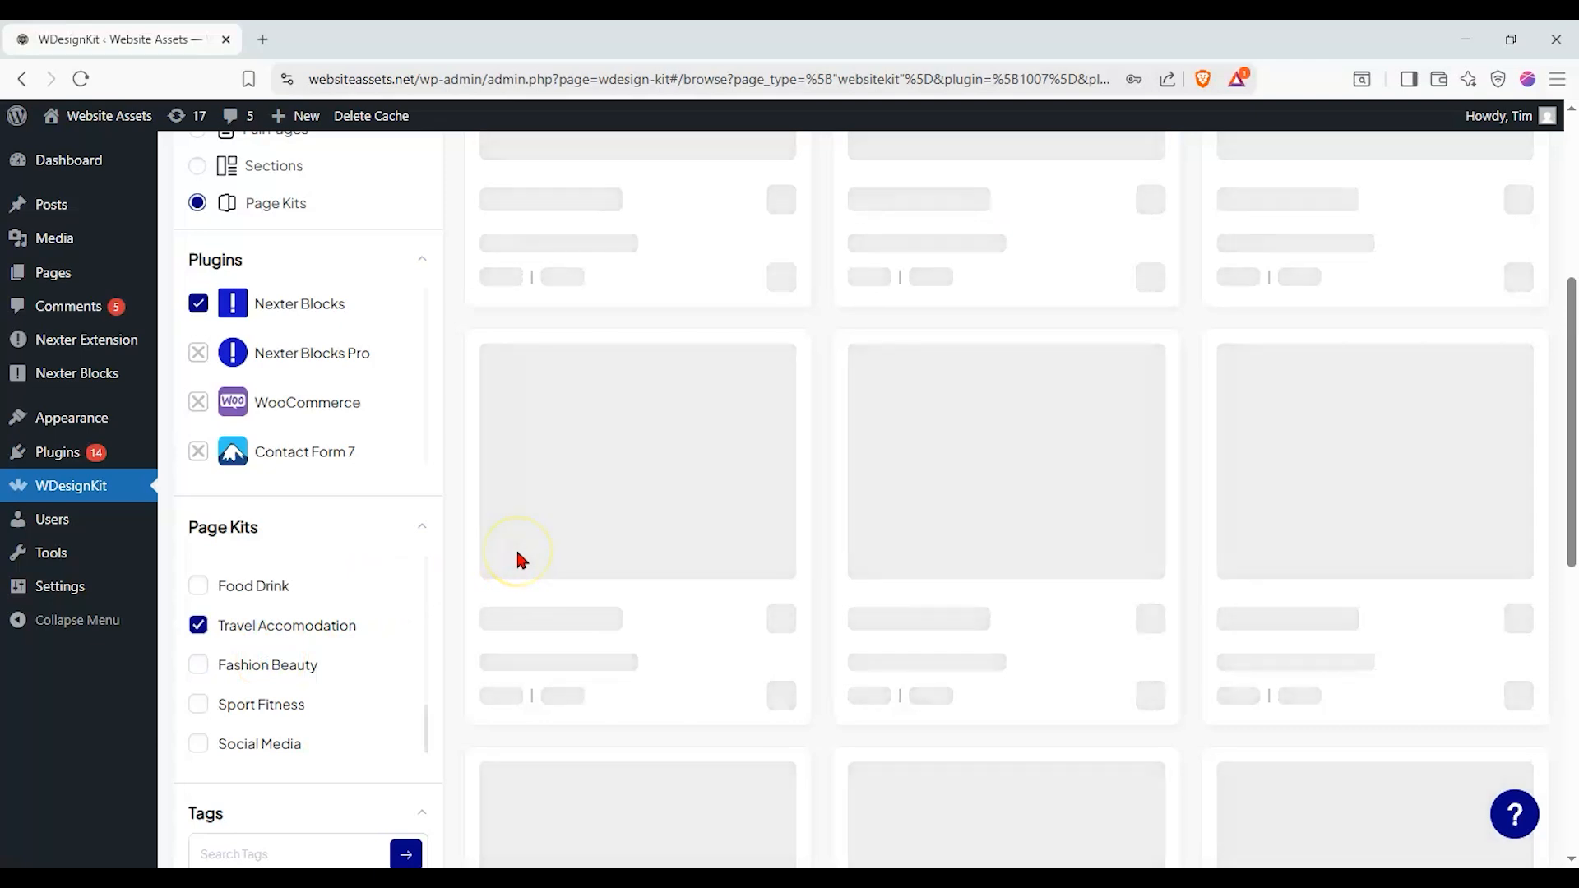
scroll(519, 560, down, 5)
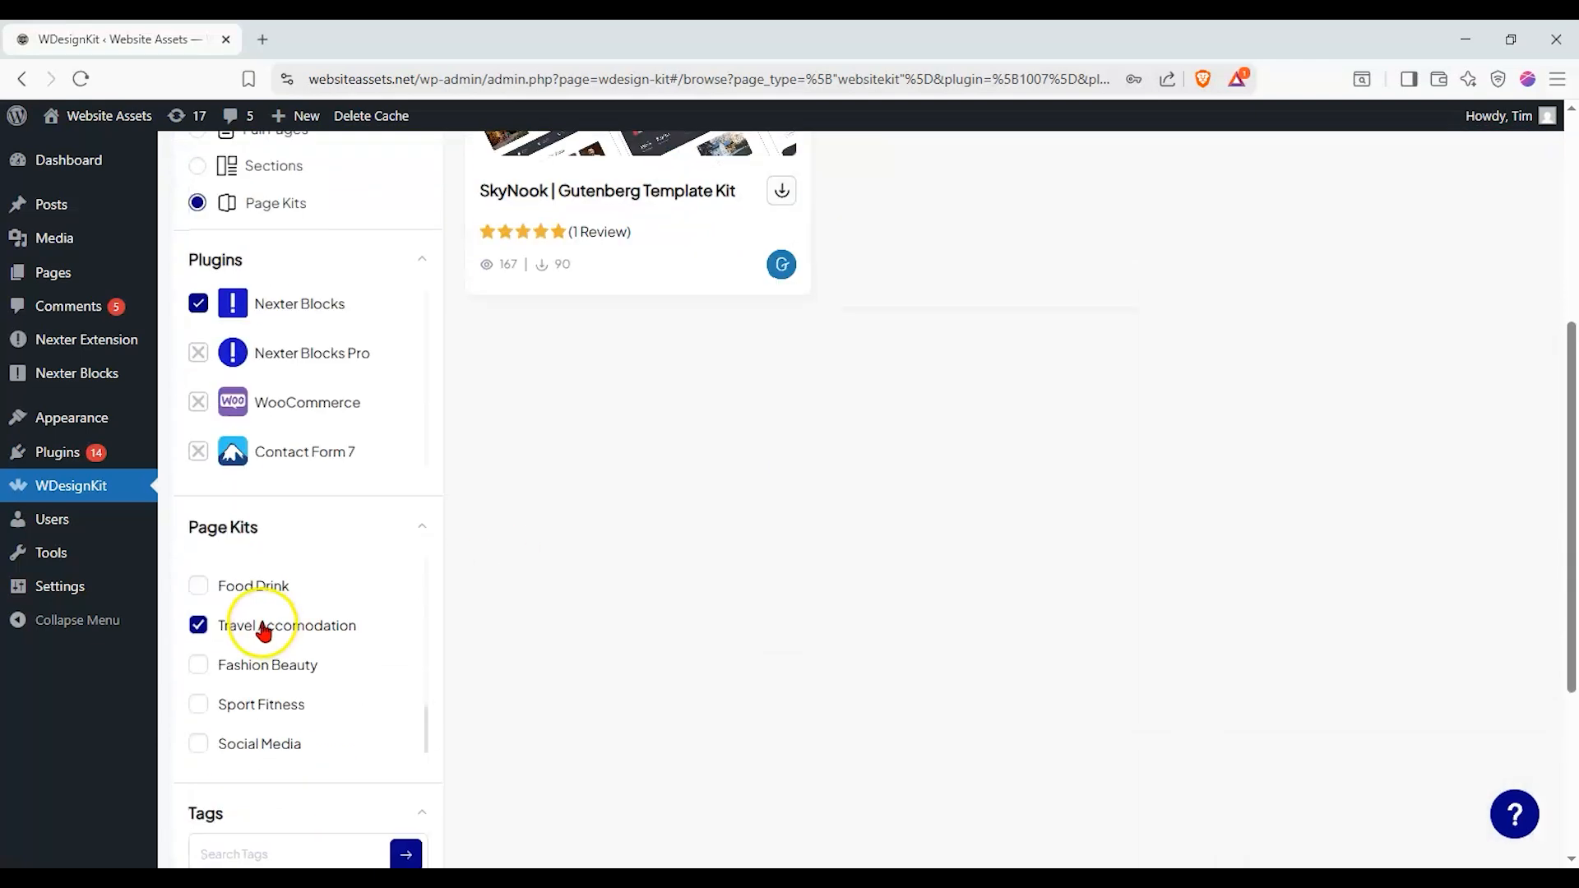
click(261, 634)
Limit the page kits to free ones and open the CampaignHub template kit's page in a new tab
scroll(261, 645, up, 5)
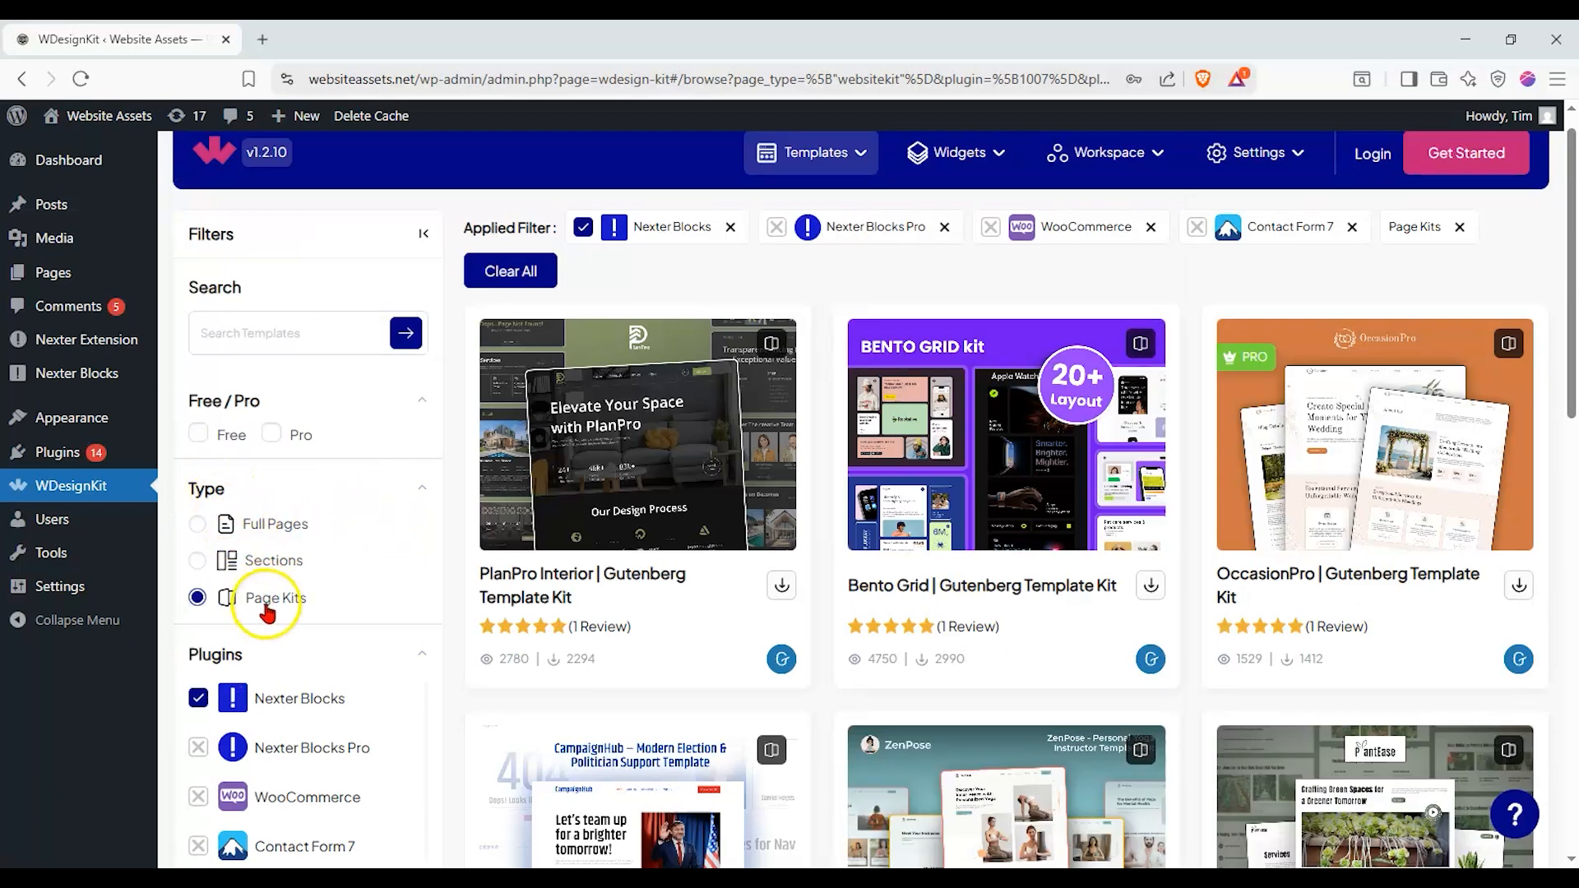
click(198, 433)
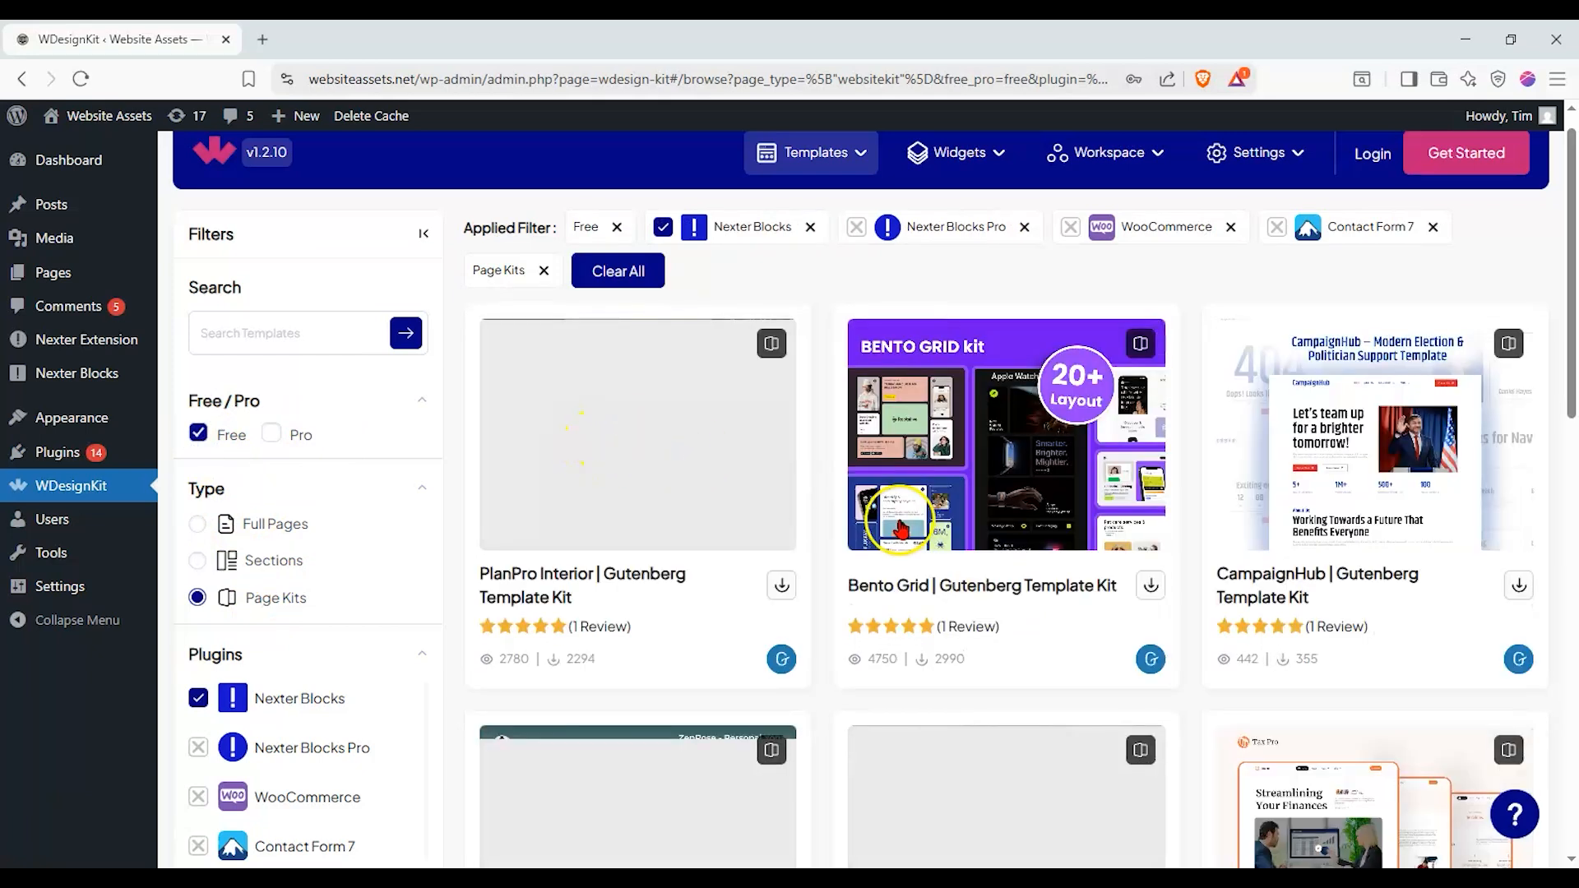
scroll(915, 516, down, 1)
right_click(1331, 491)
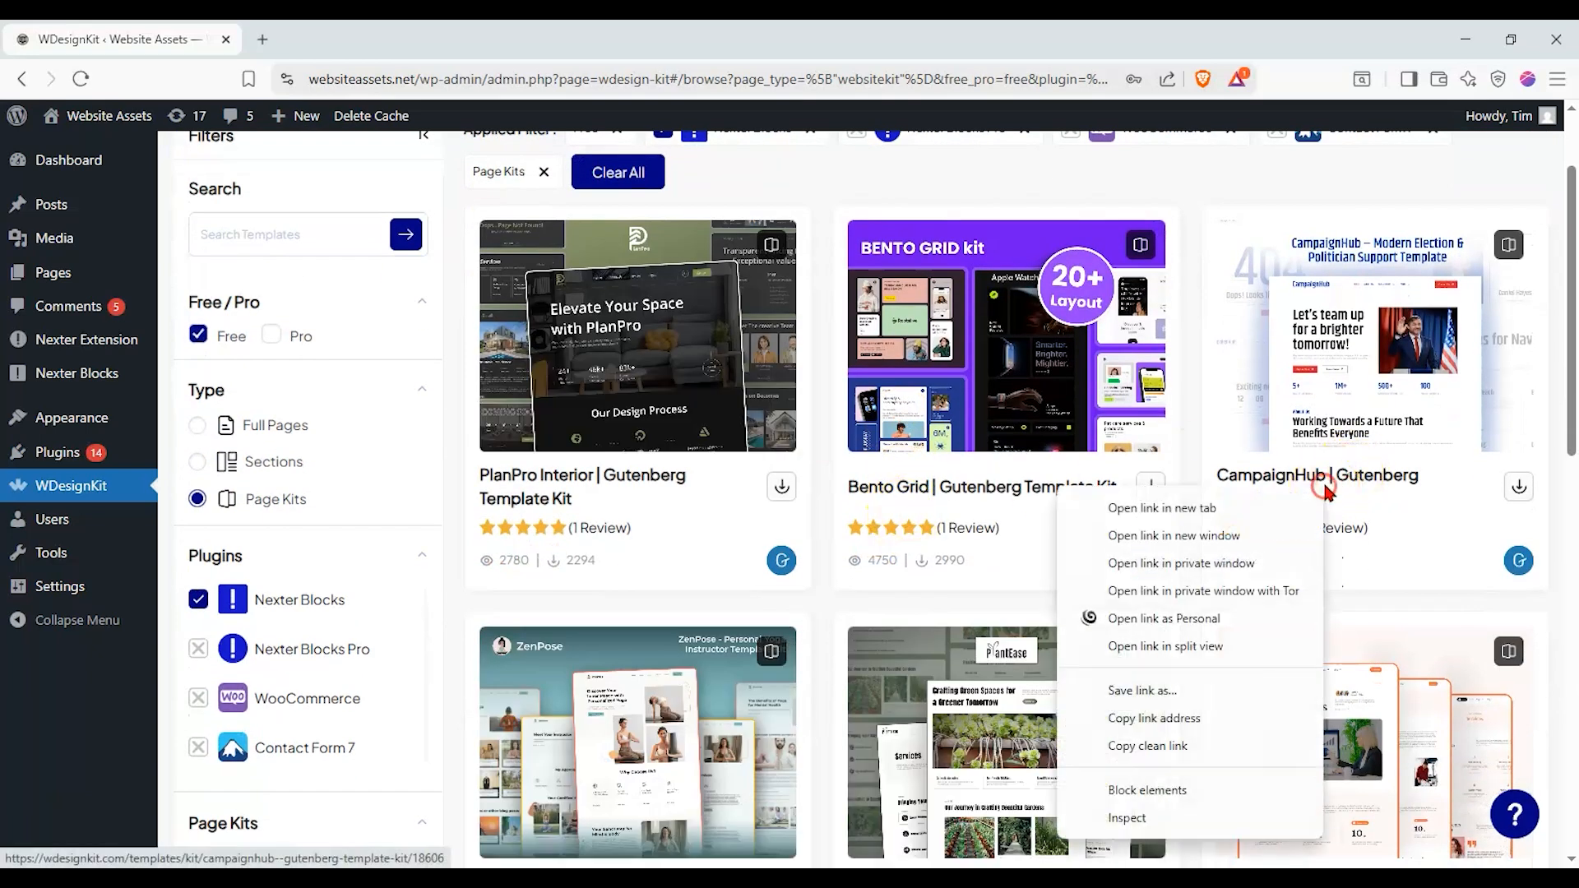
click(1287, 505)
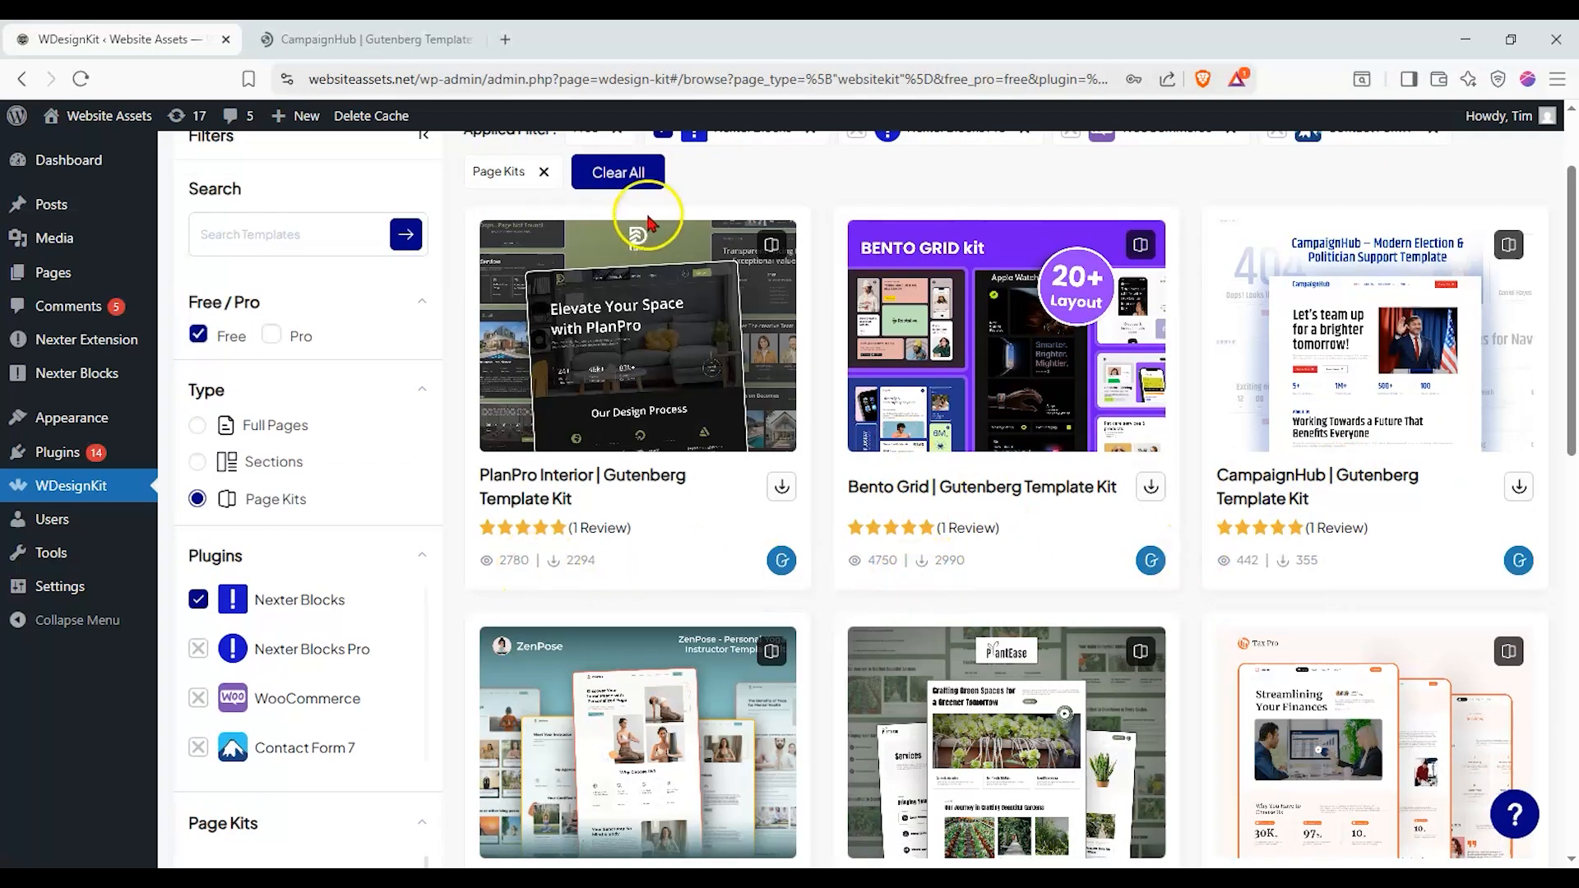
scroll(935, 396, down, 4)
scroll(935, 360, up, 4)
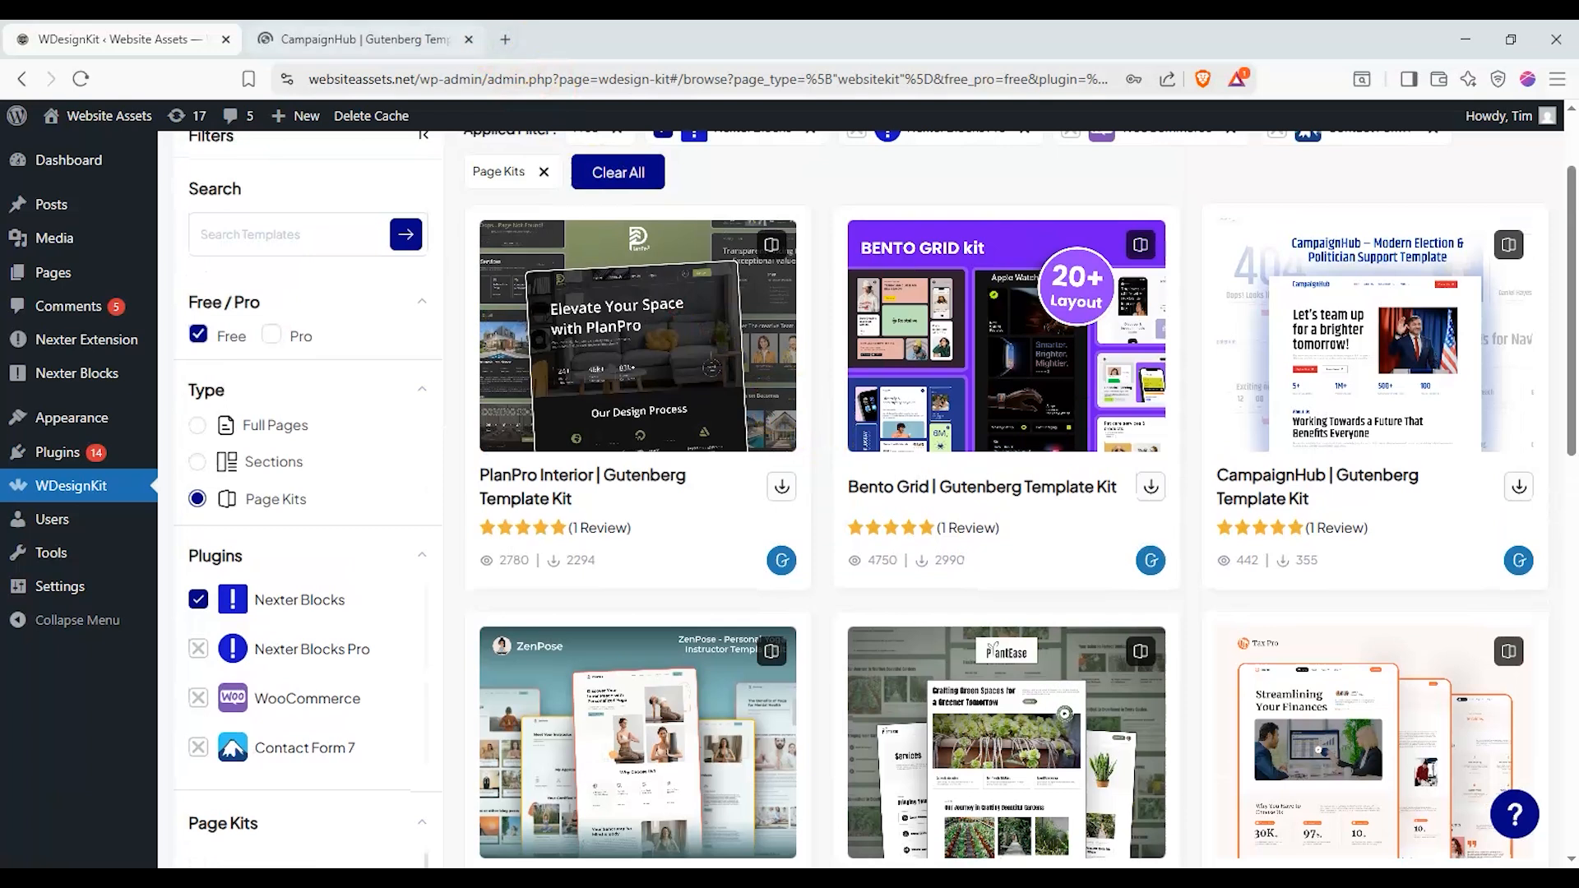
Switch to the CampaignHub template page and open its live preview in a new tab
click(364, 36)
scroll(30, 251, down, 3)
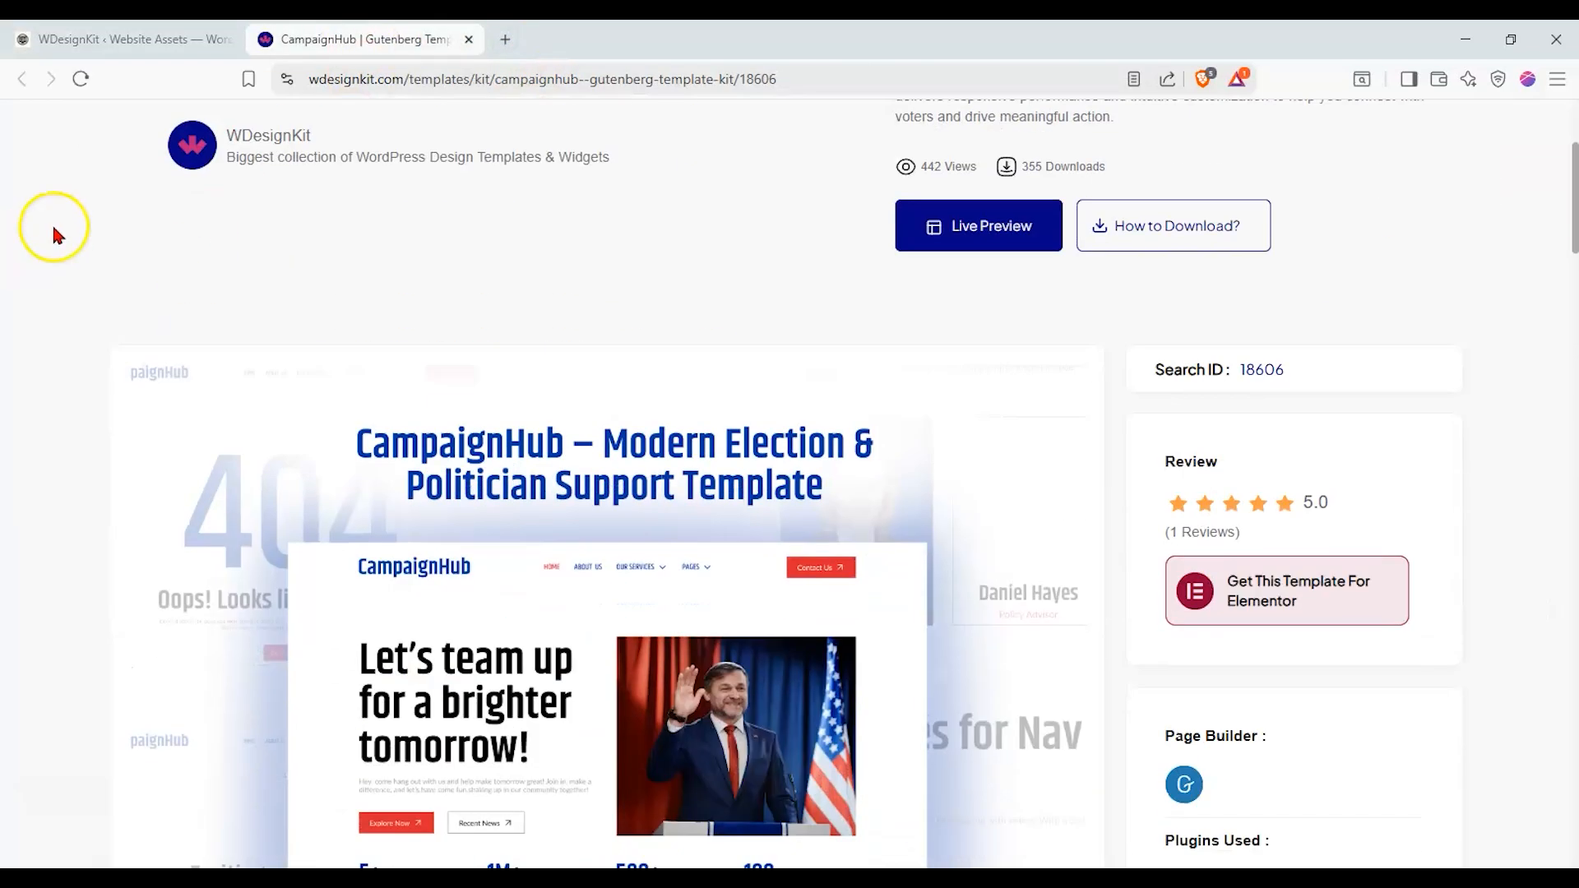
right_click(1005, 245)
click(1019, 257)
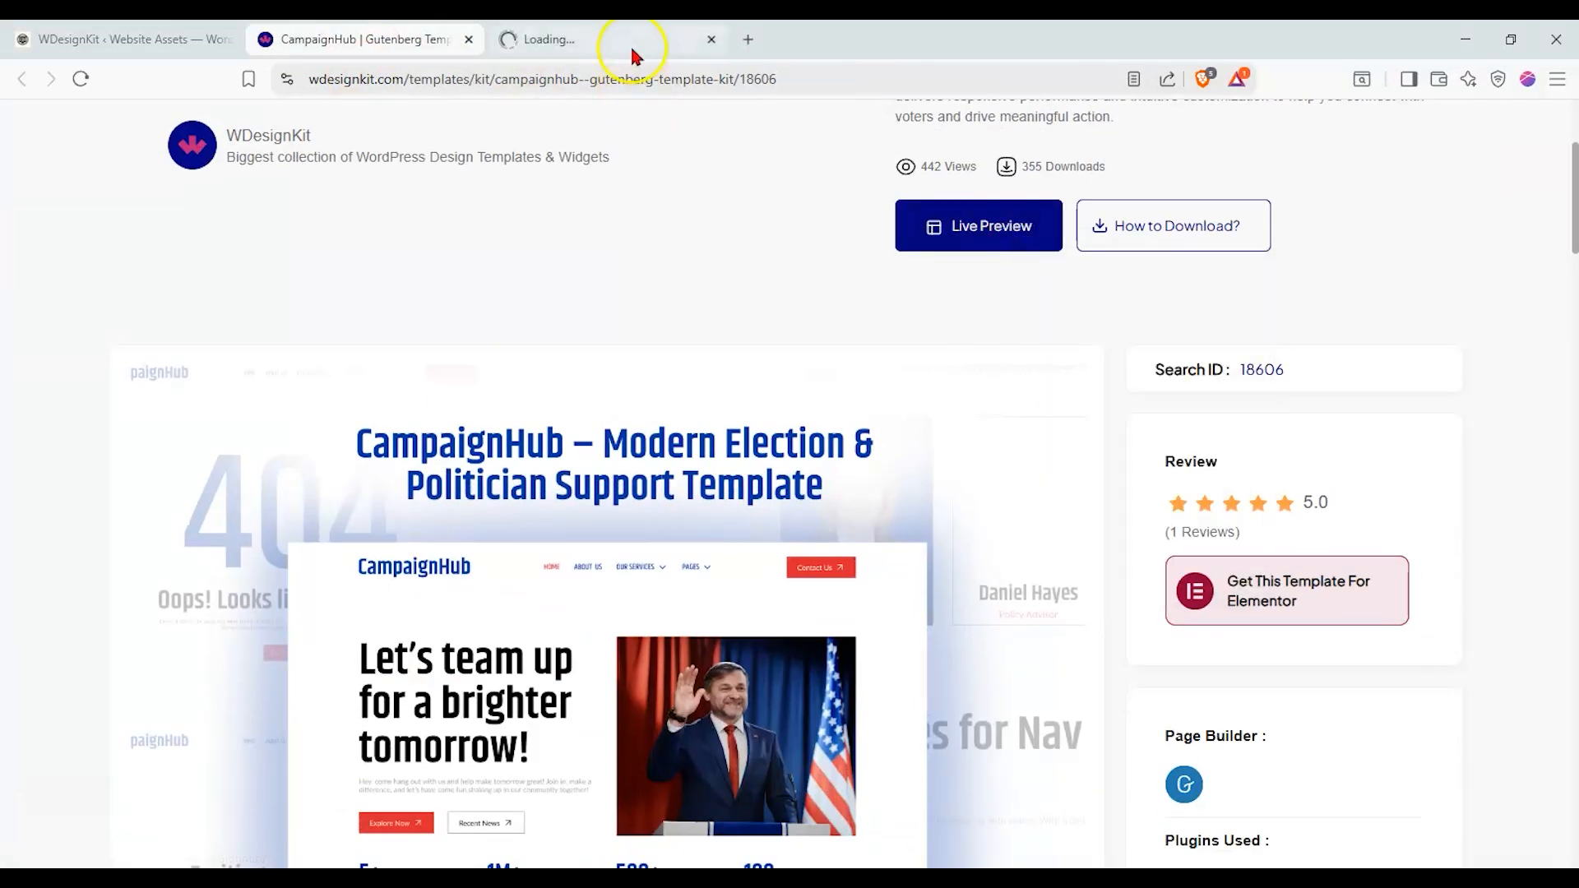
scroll(282, 321, down, 3)
click(523, 33)
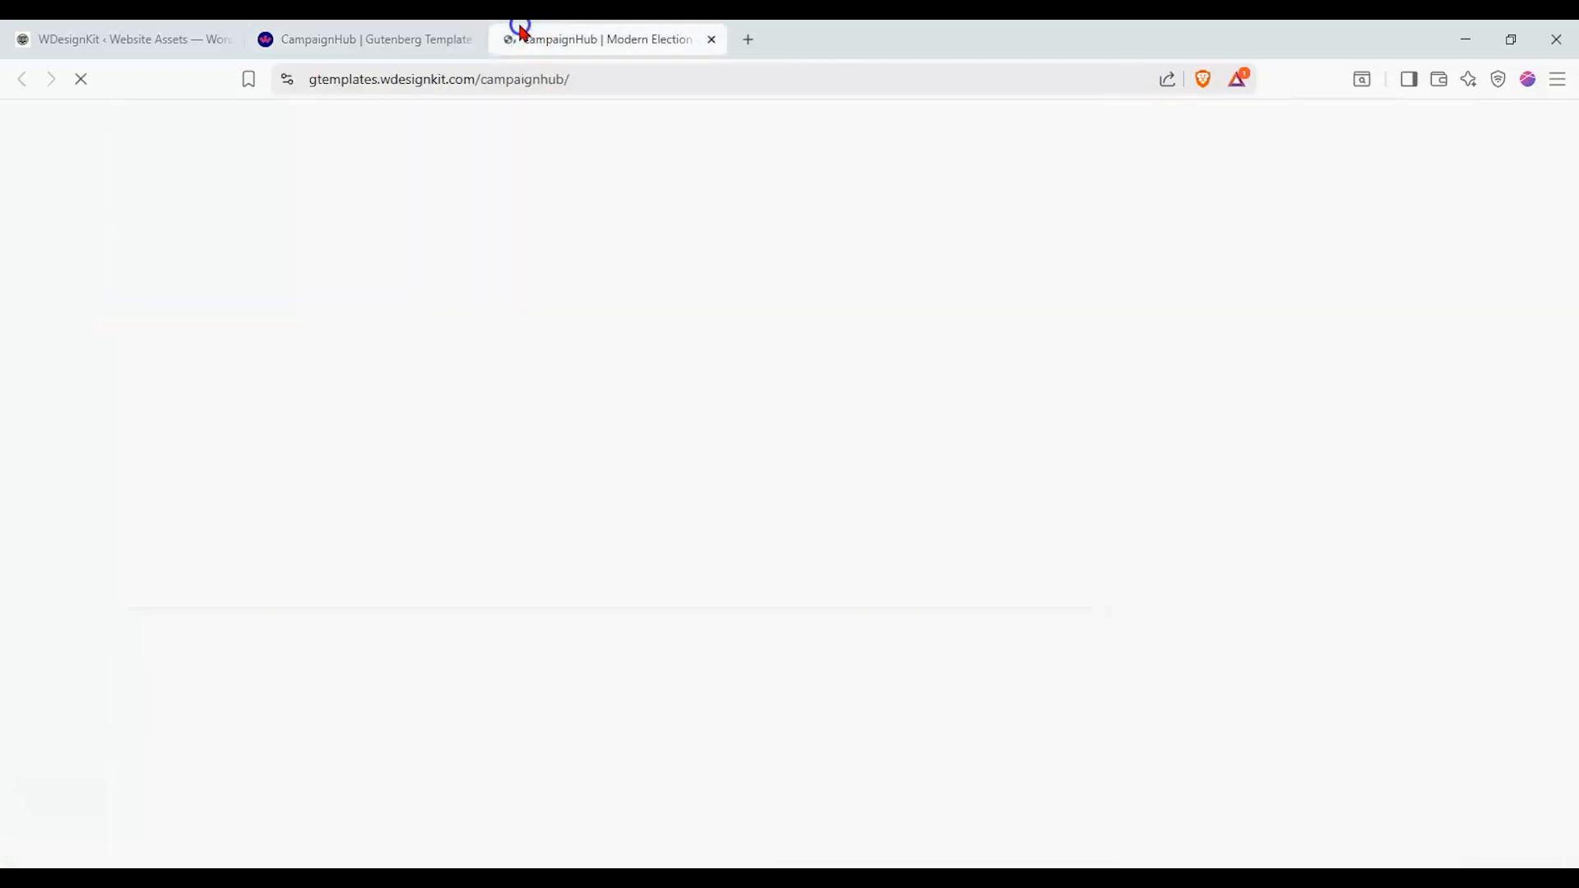
Return to the CampaignHub template kit page and review its description, features and preview image
click(362, 38)
scroll(97, 343, down, 12)
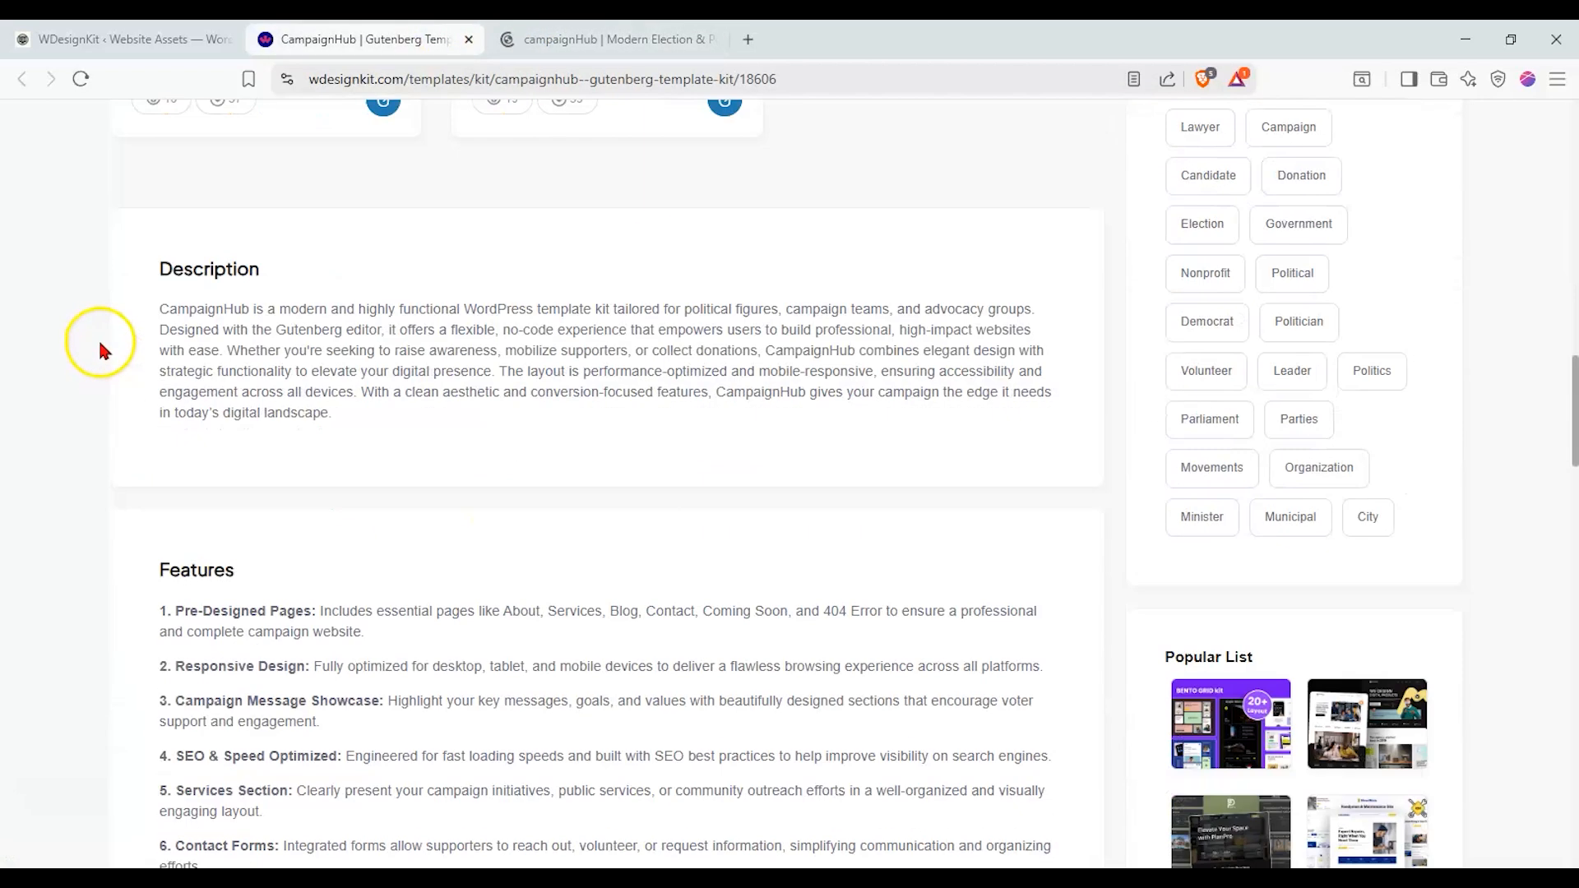
scroll(100, 346, down, 4)
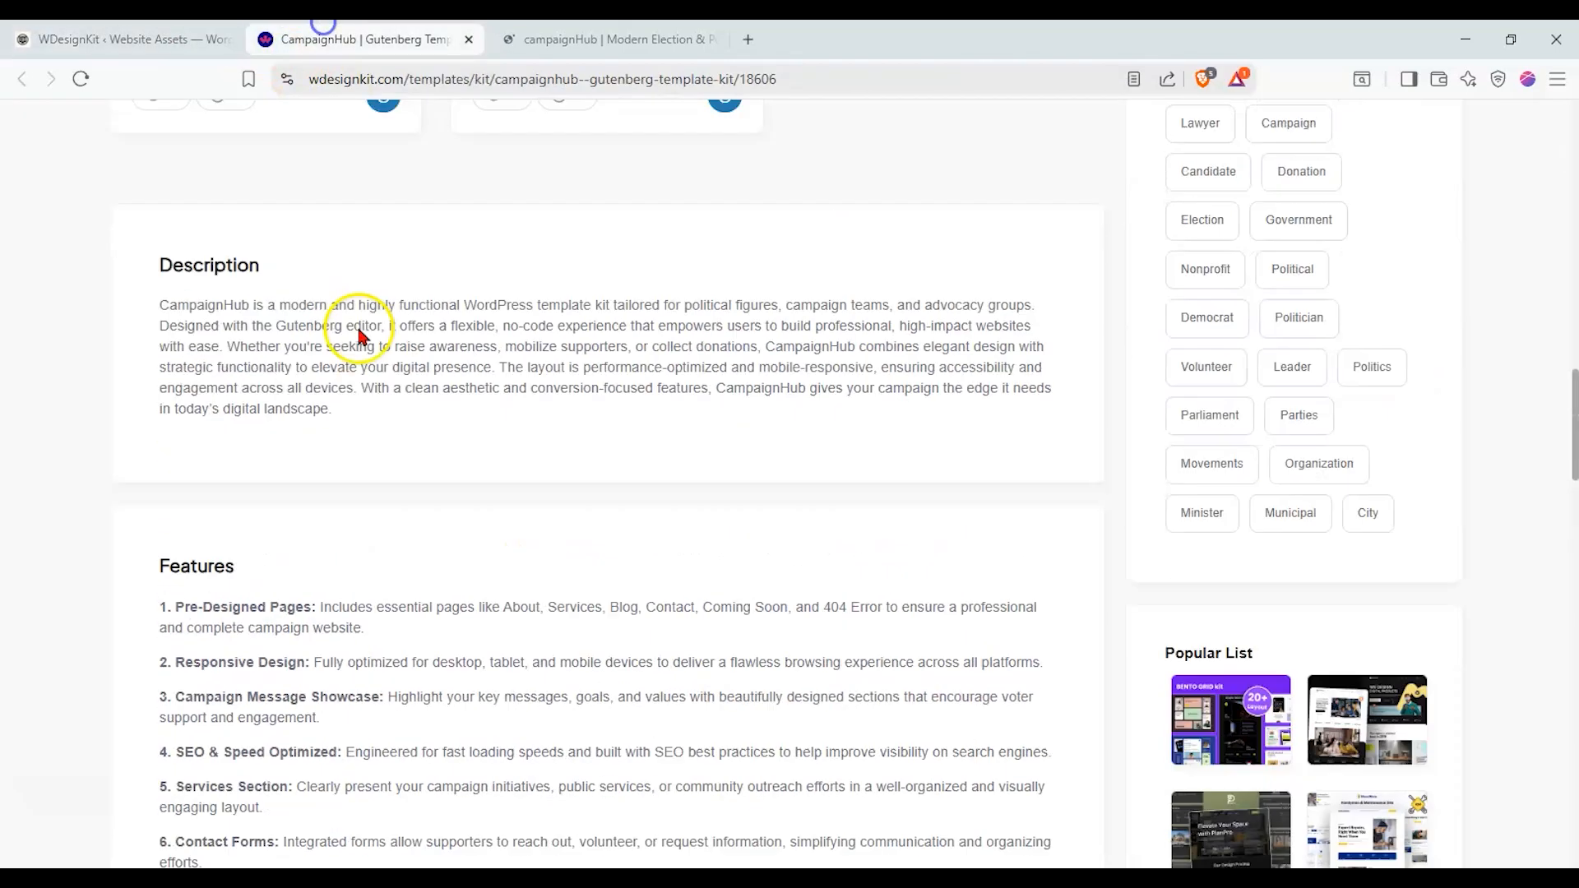
scroll(346, 339, up, 15)
scroll(310, 298, down, 6)
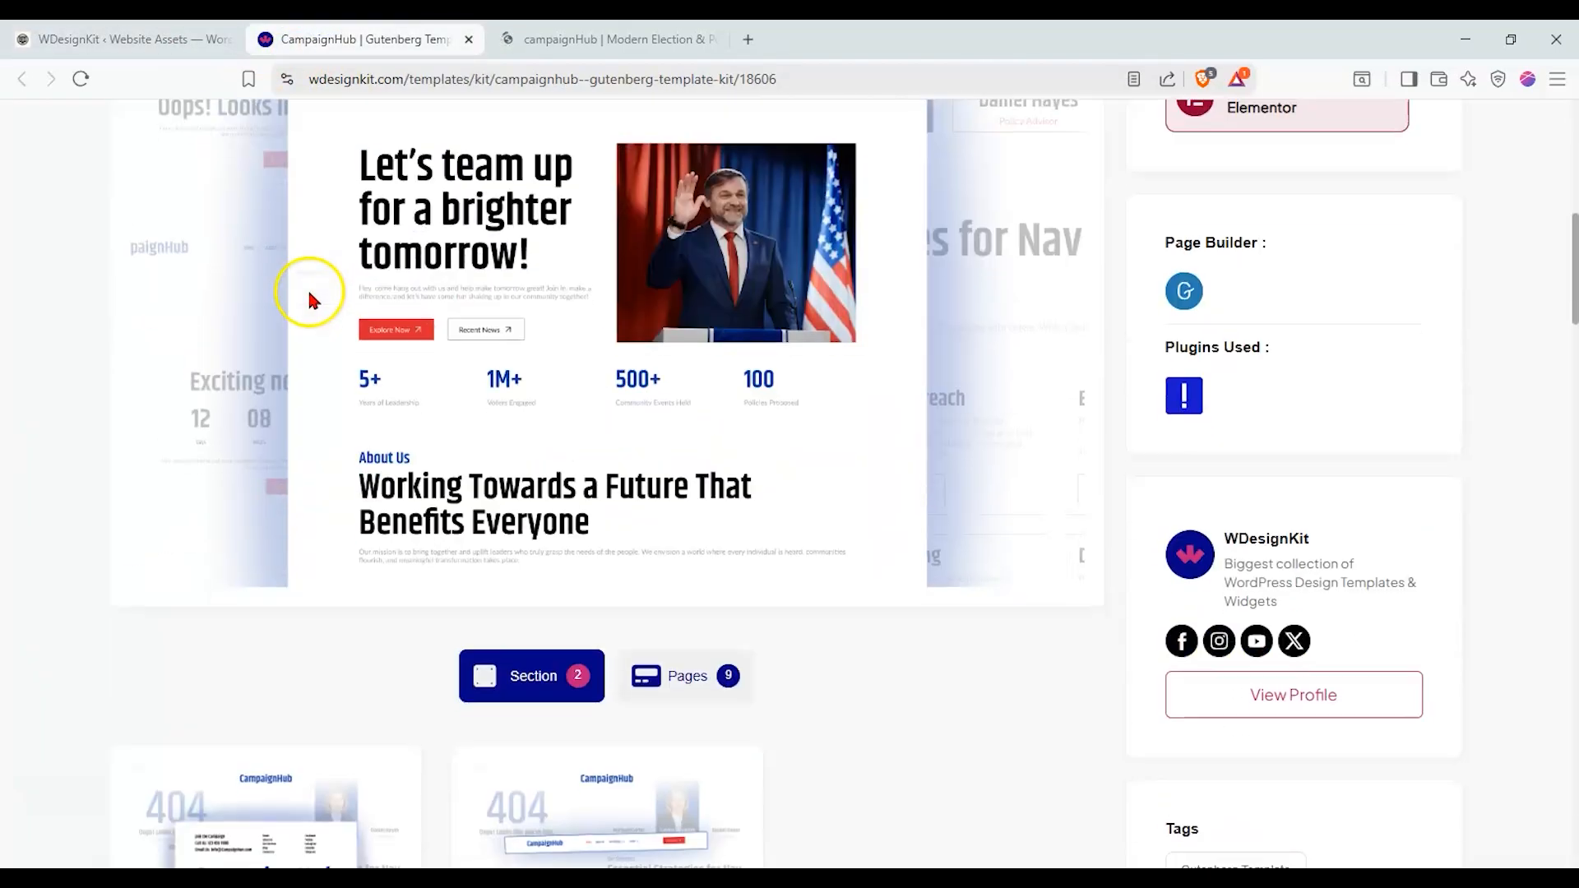
List the pages included in the CampaignHub kit and look through them, from Blog Details to Landing Page
click(712, 695)
scroll(66, 380, down, 4)
scroll(66, 381, down, 3)
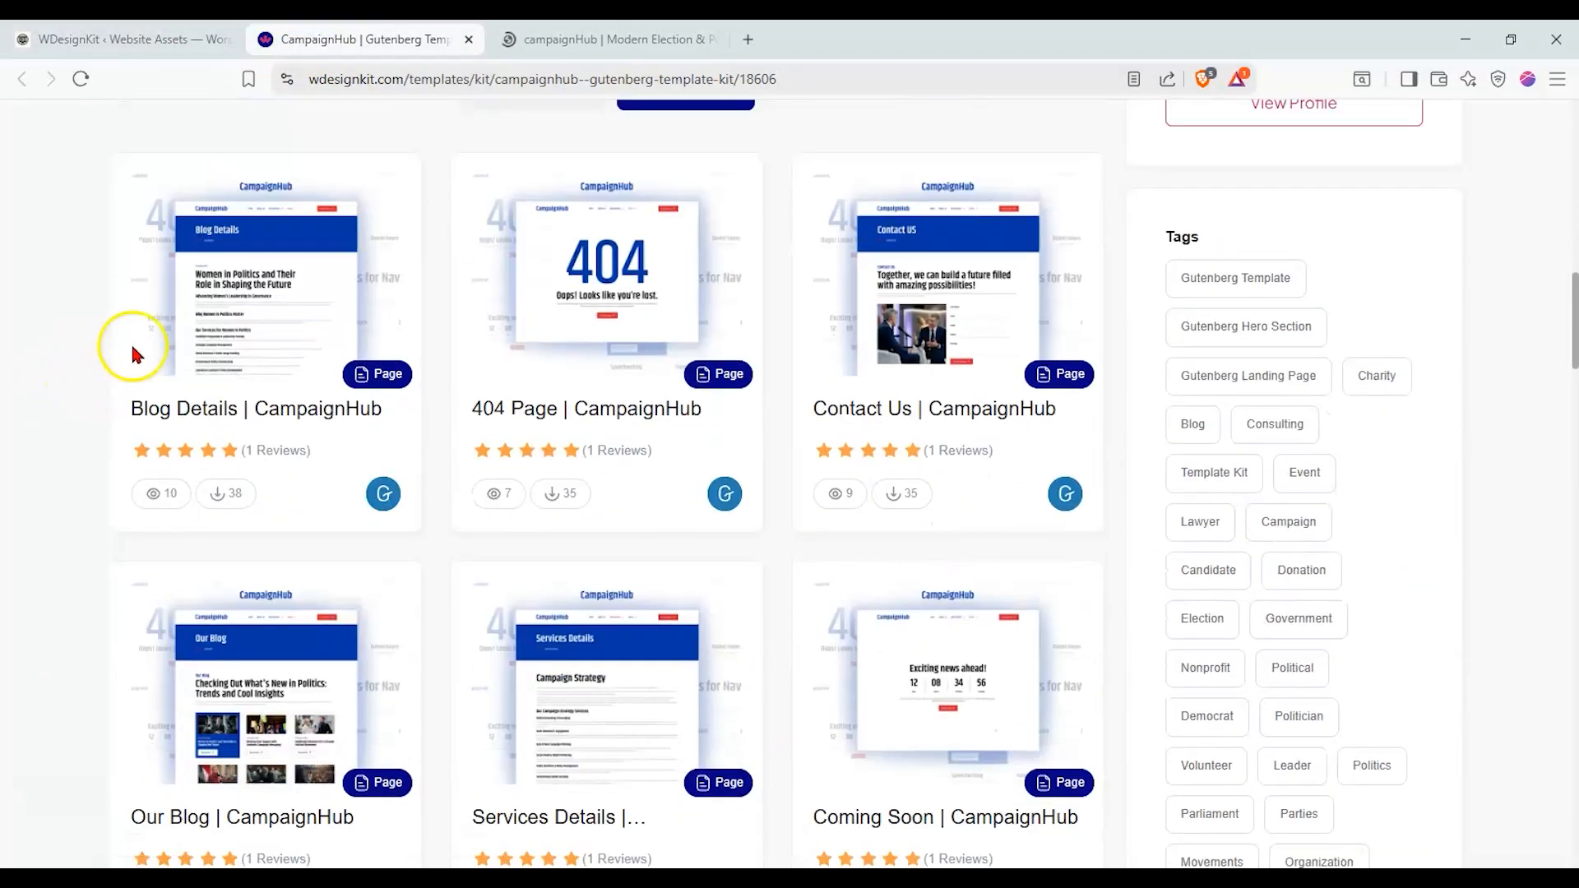
scroll(987, 378, down, 3)
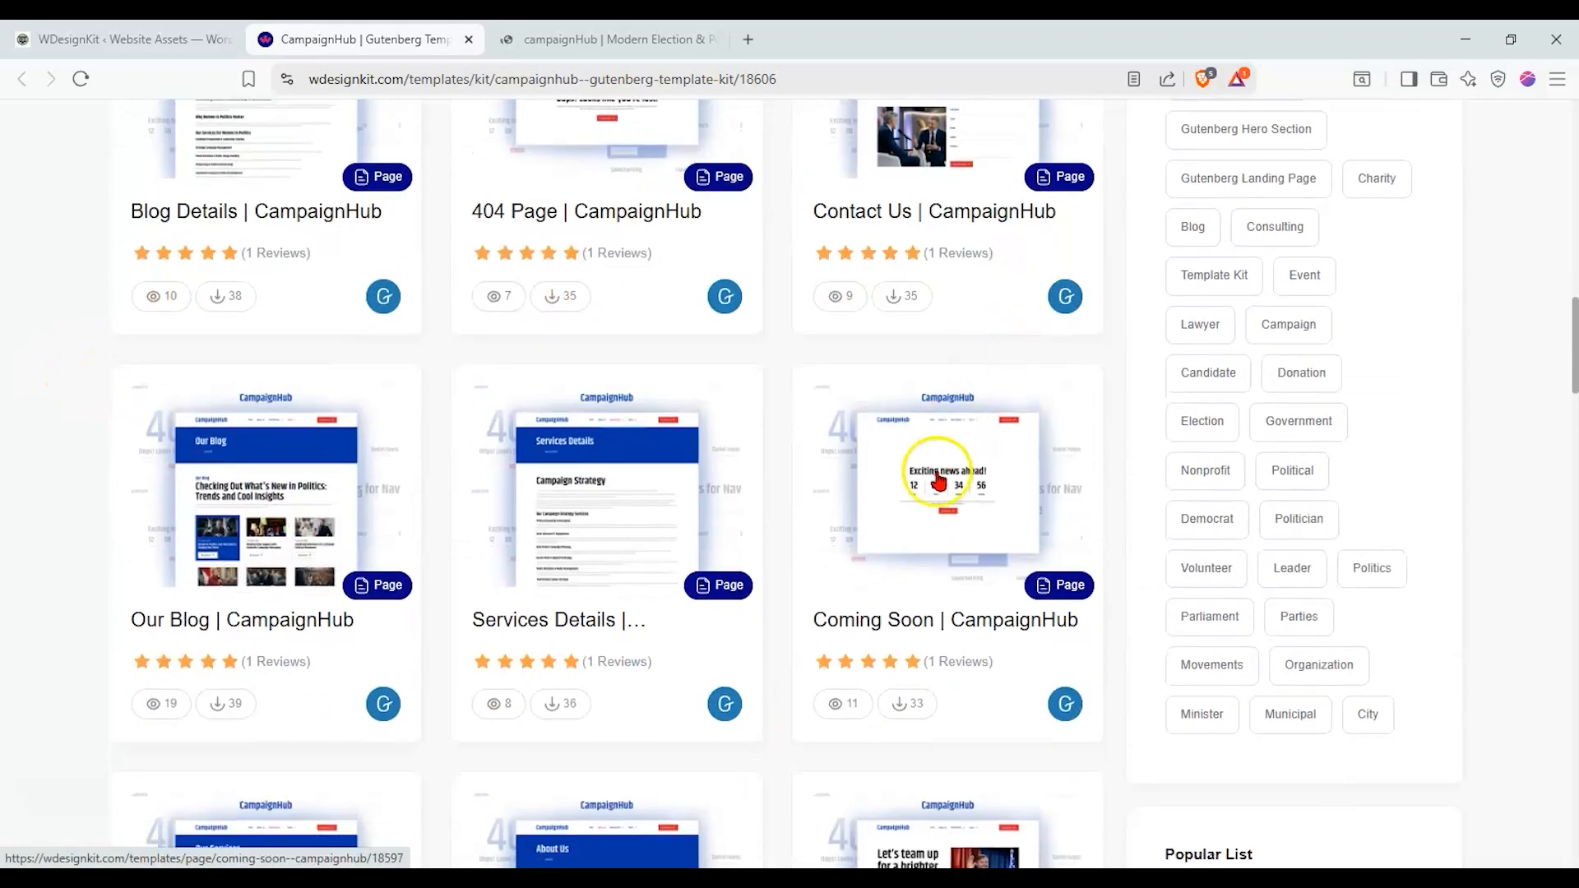
scroll(658, 440, down, 5)
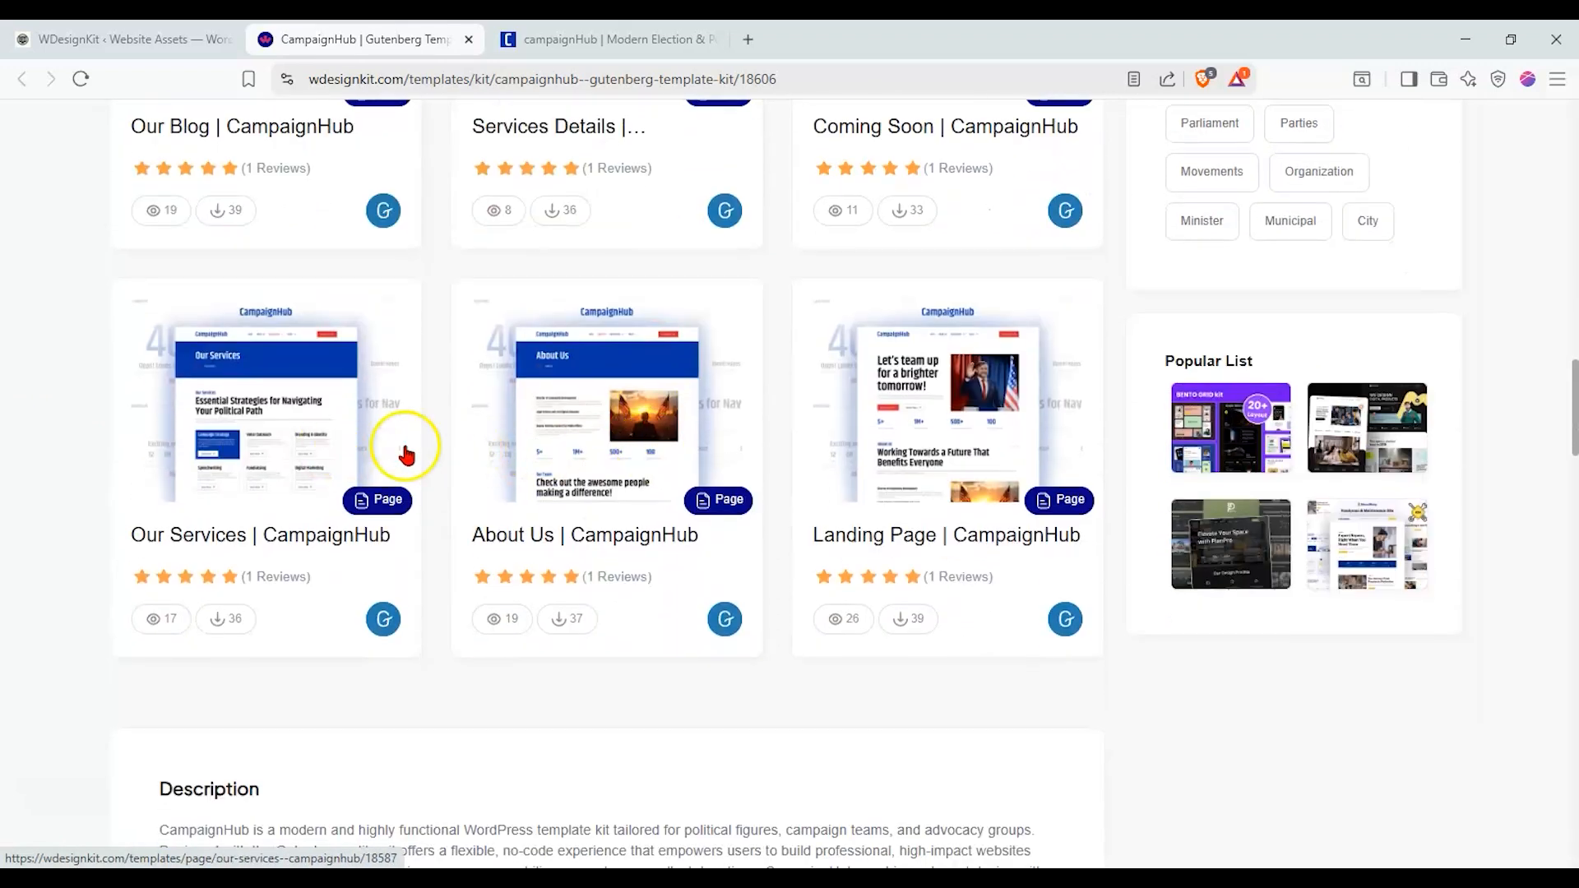
Switch to the CampaignHub live preview and examine its home page from the hero section down to the footer
click(609, 39)
scroll(377, 239, down, 3)
scroll(57, 278, up, 3)
scroll(294, 321, down, 14)
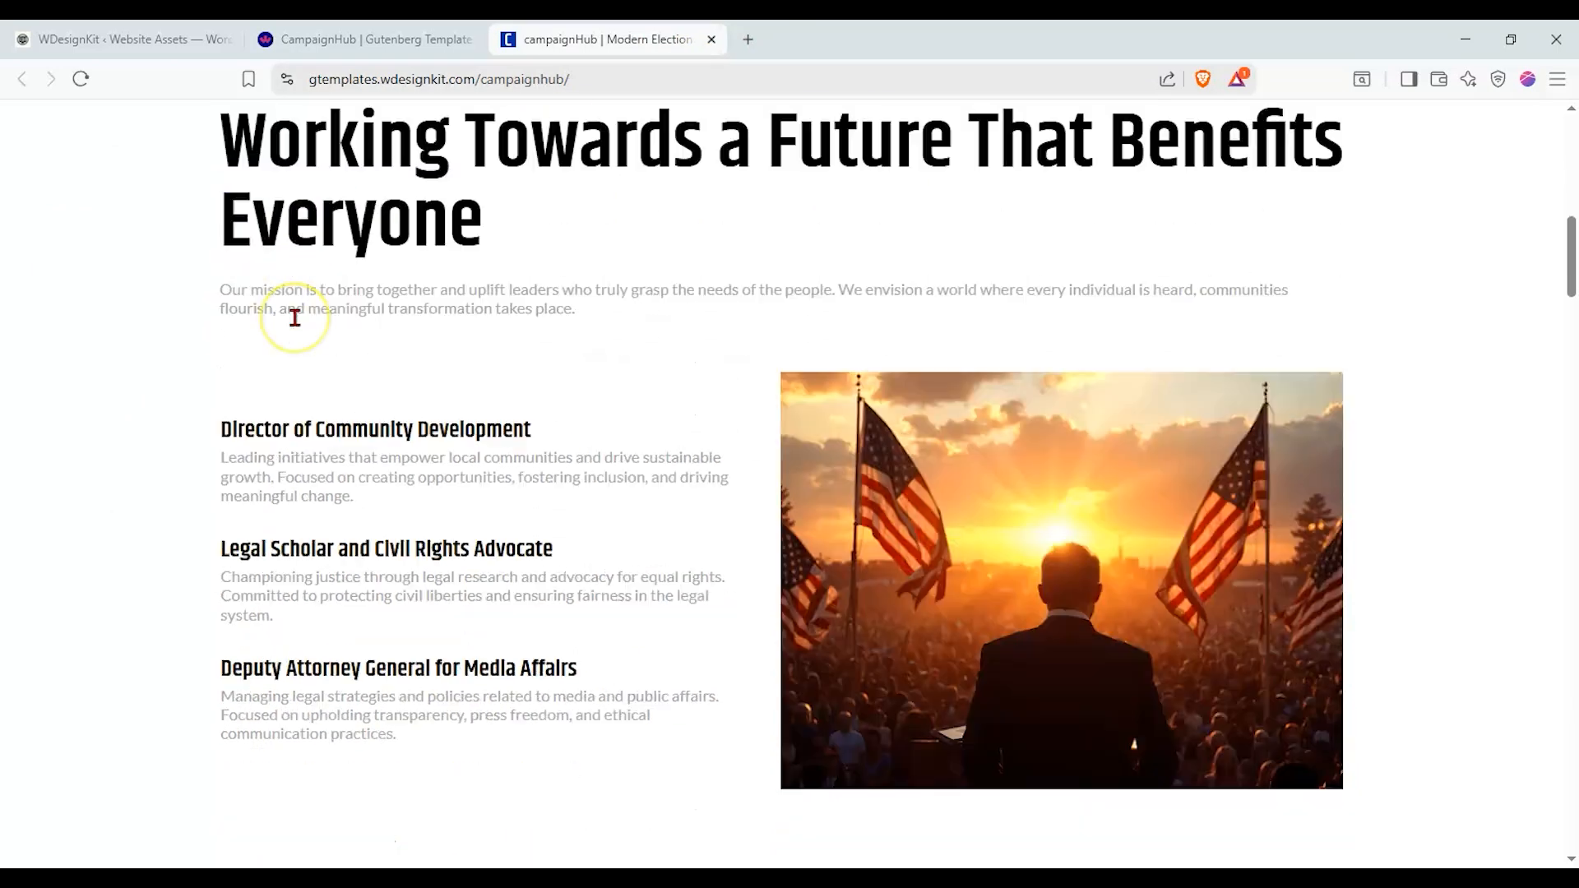
scroll(295, 317, down, 20)
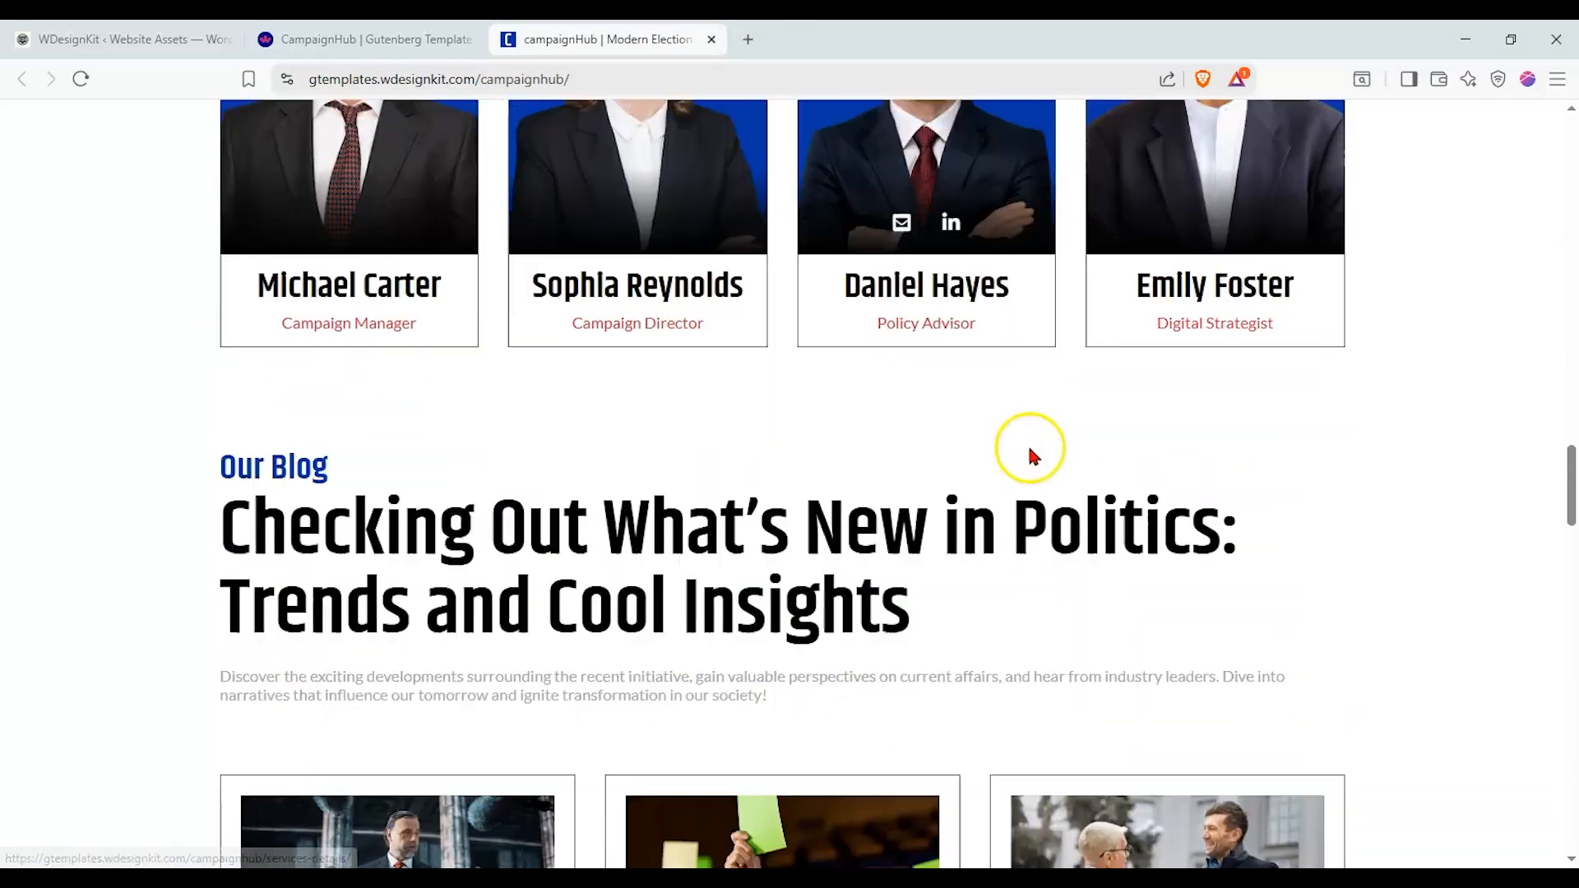
scroll(945, 423, up, 3)
scroll(186, 318, down, 11)
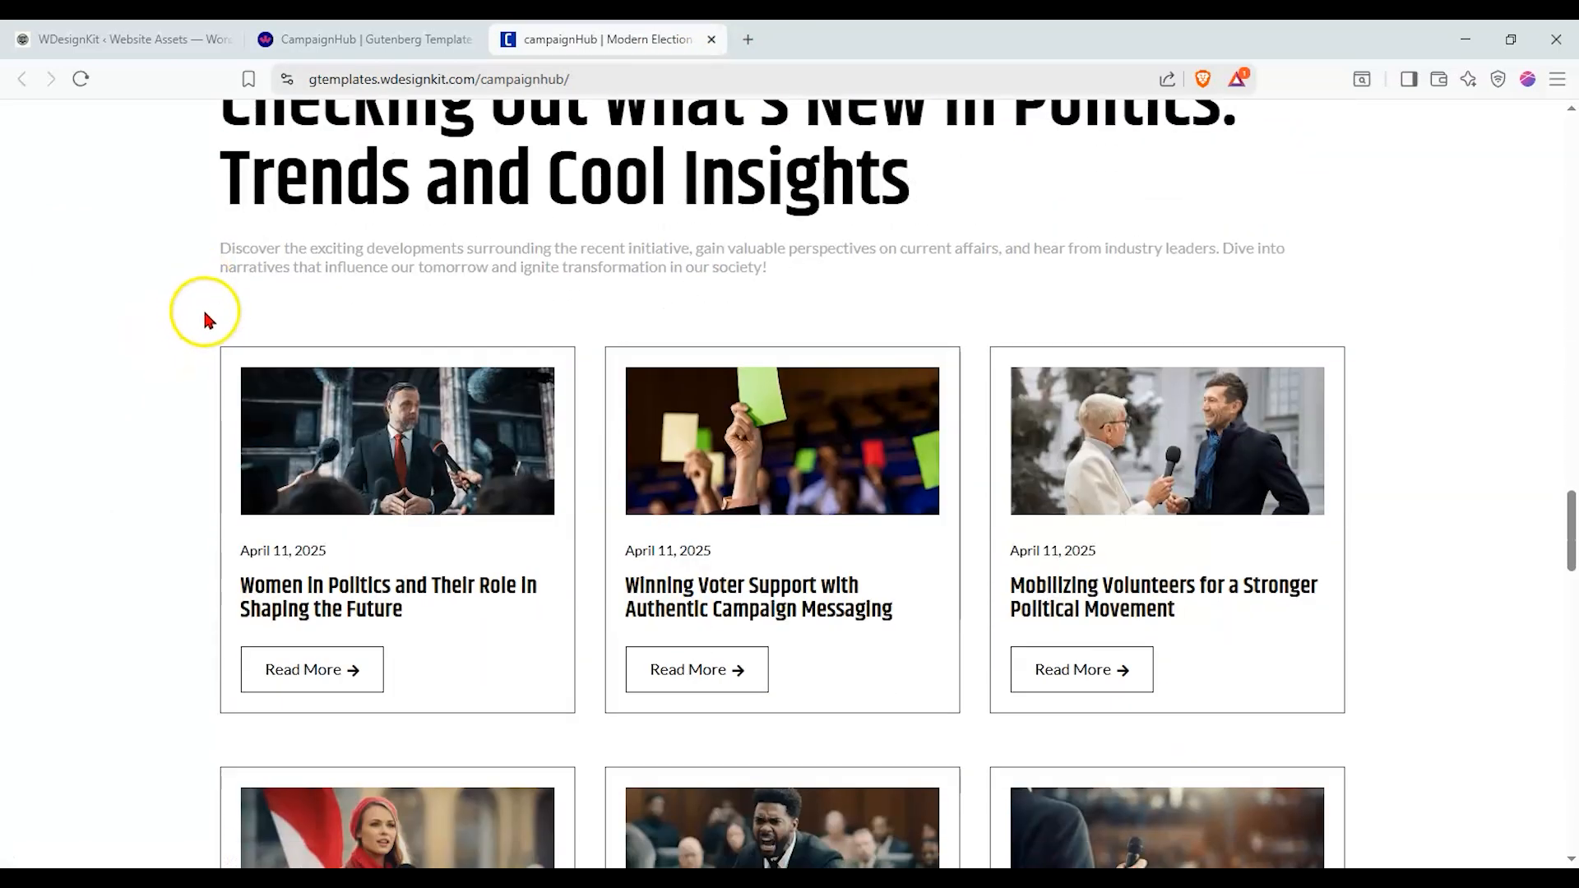
scroll(801, 504, down, 20)
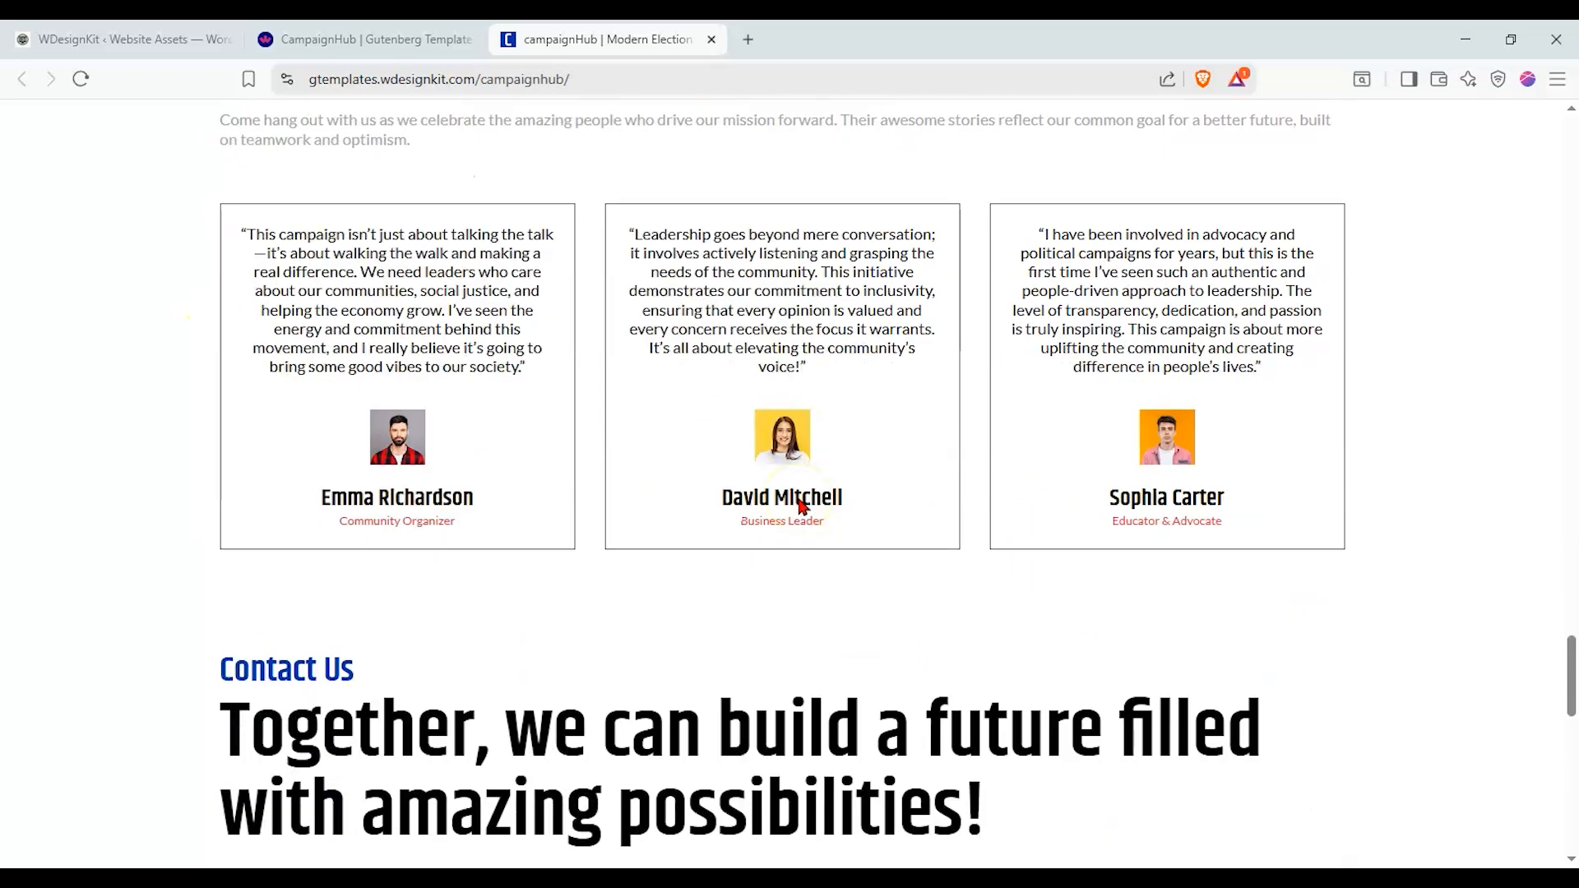
scroll(800, 504, down, 3)
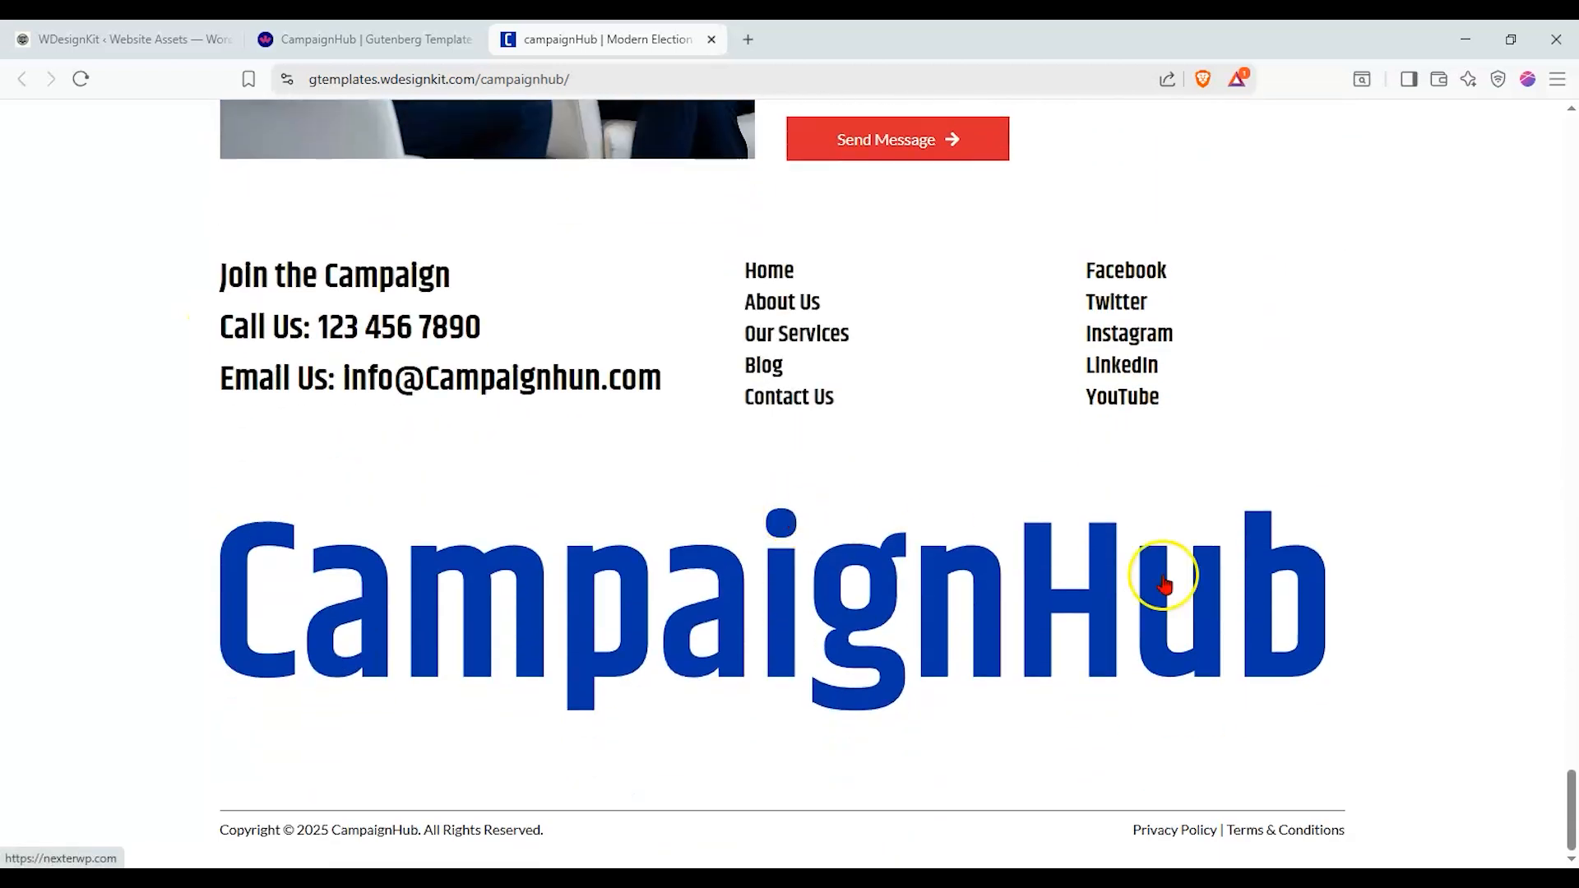
Open the demo's Our Services and About Us pages and look through each one
click(764, 337)
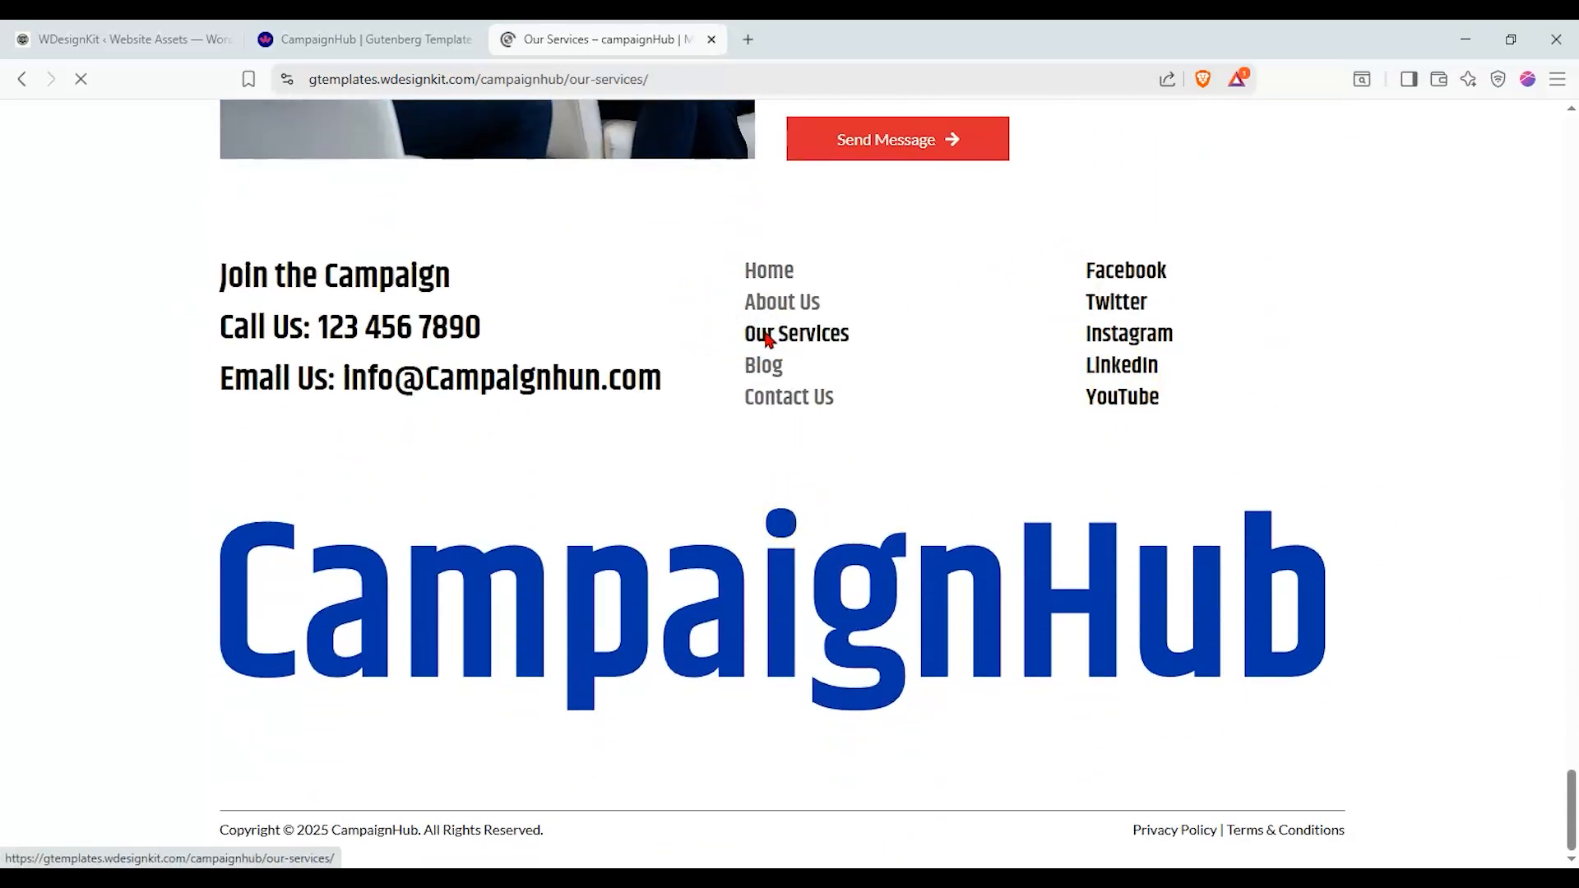
scroll(302, 278, down, 8)
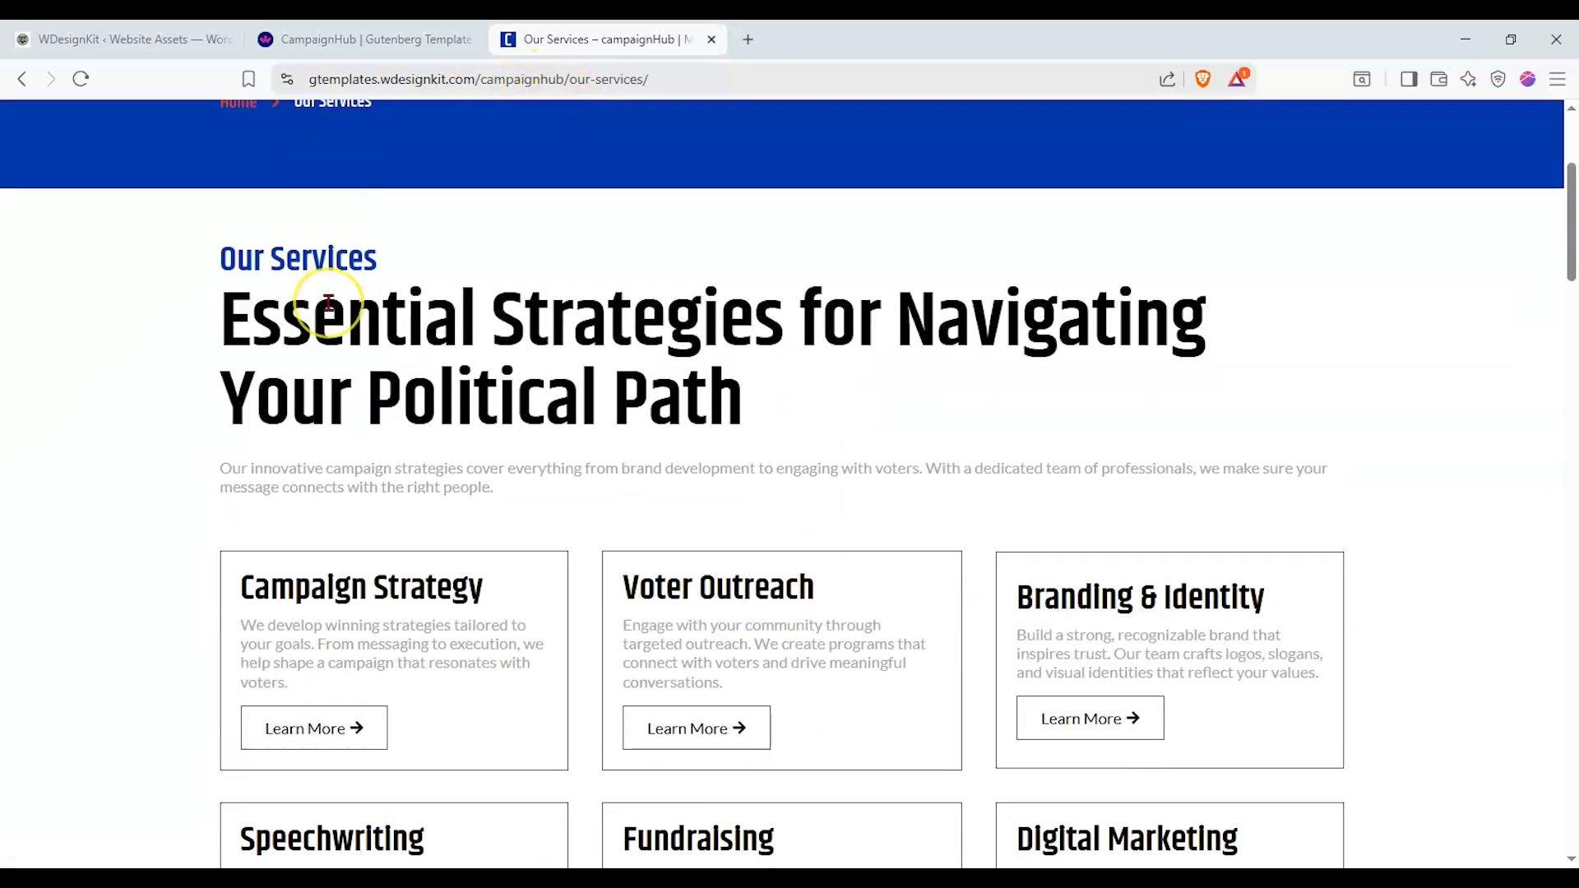
scroll(327, 301, up, 8)
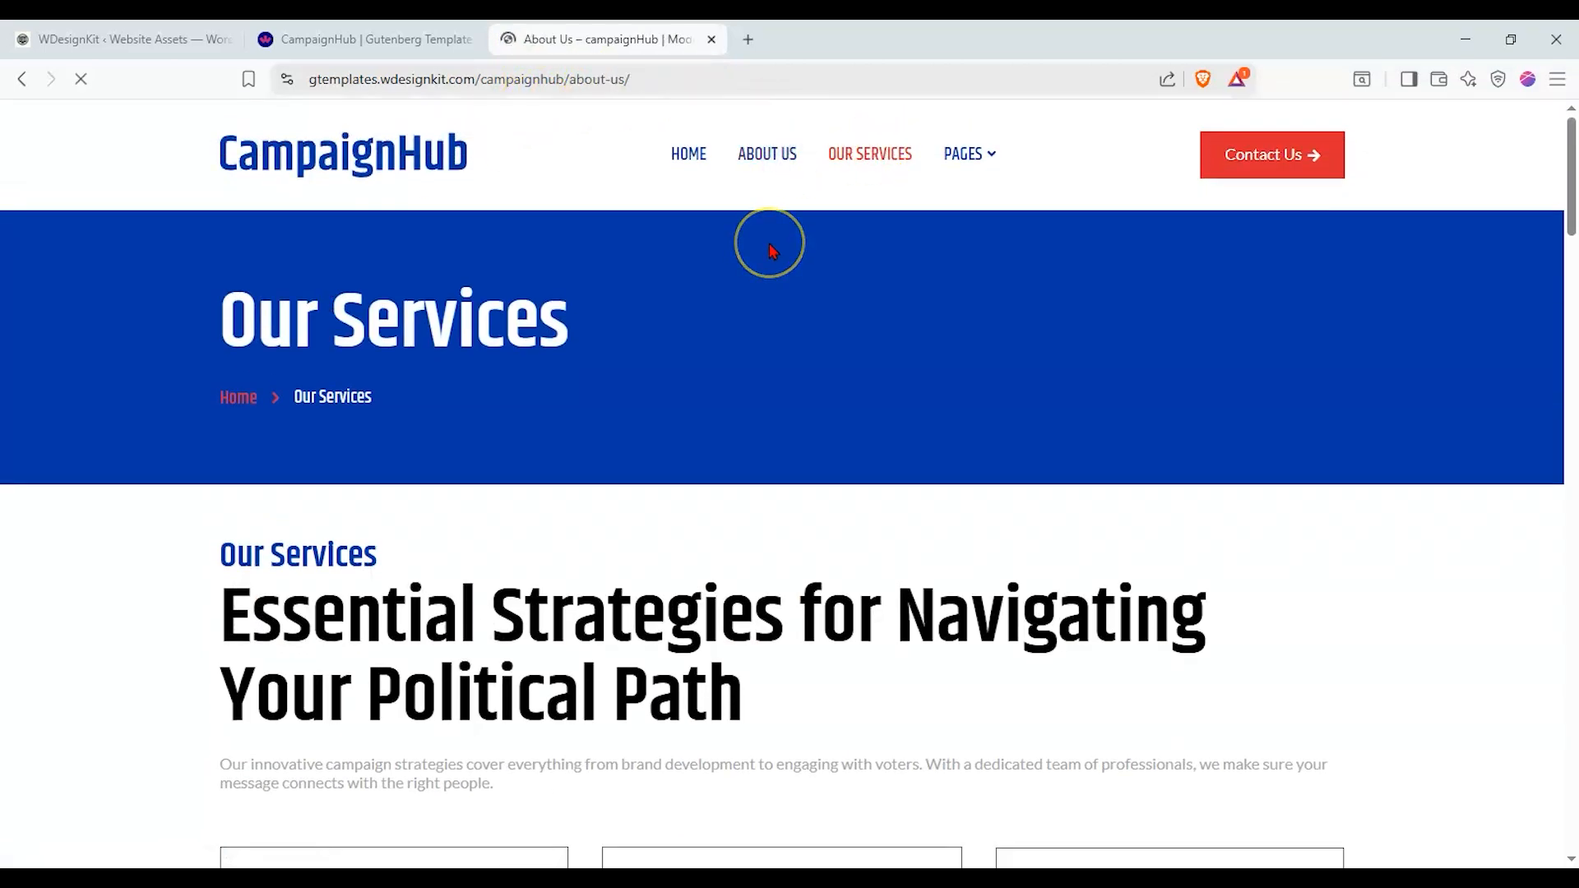
scroll(761, 267, down, 8)
scroll(758, 274, up, 5)
scroll(758, 278, up, 6)
View the demo's Coming Soon page and return to the home page through its Notify Me link
mouse_move(978, 171)
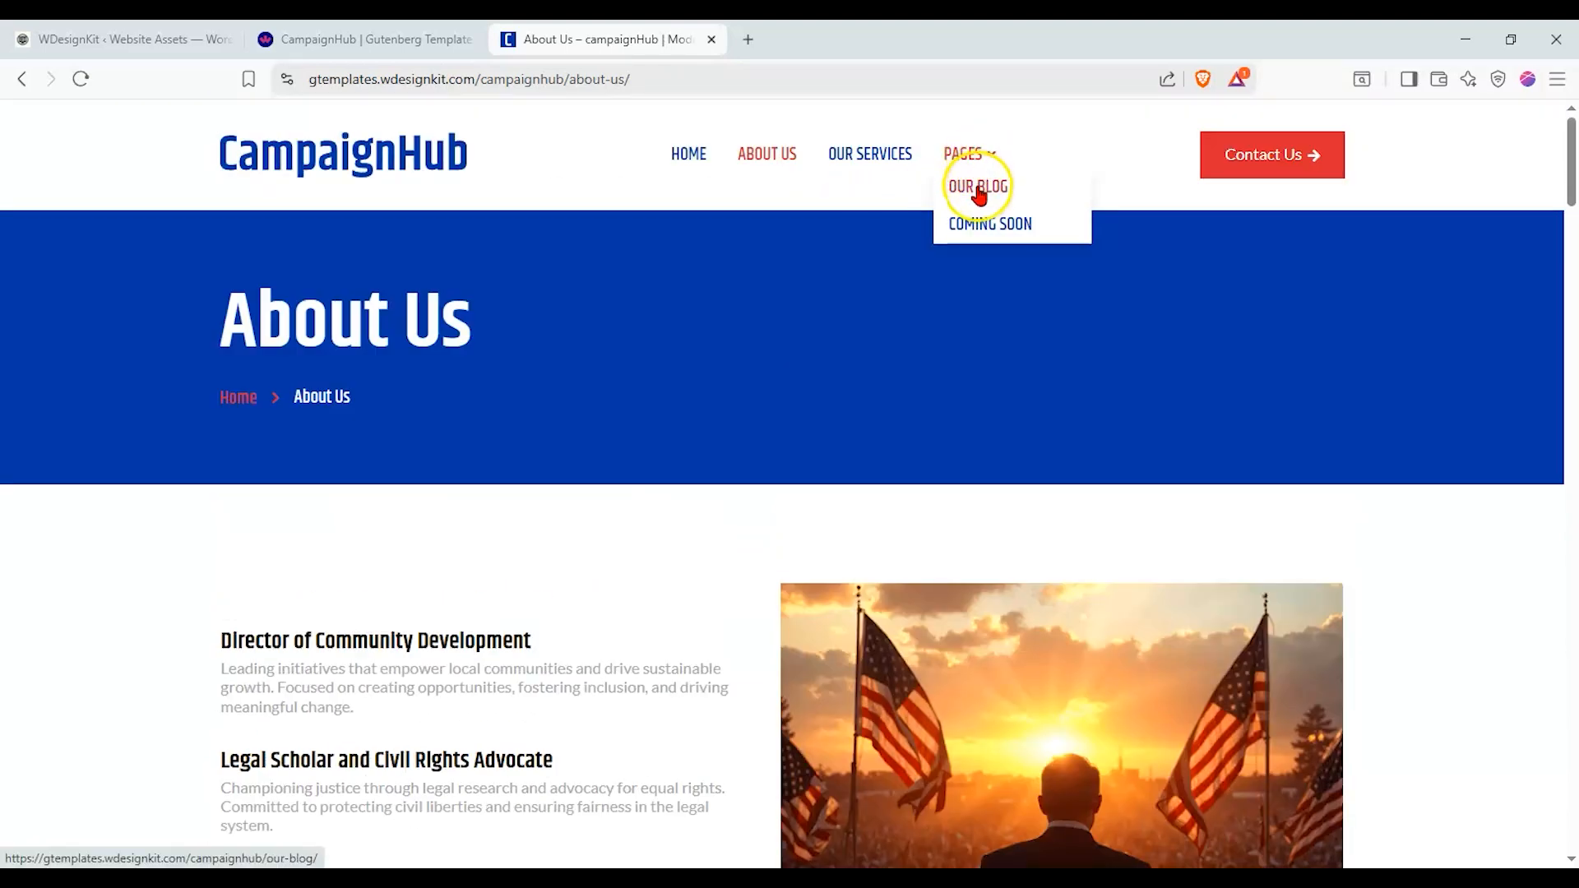
click(977, 230)
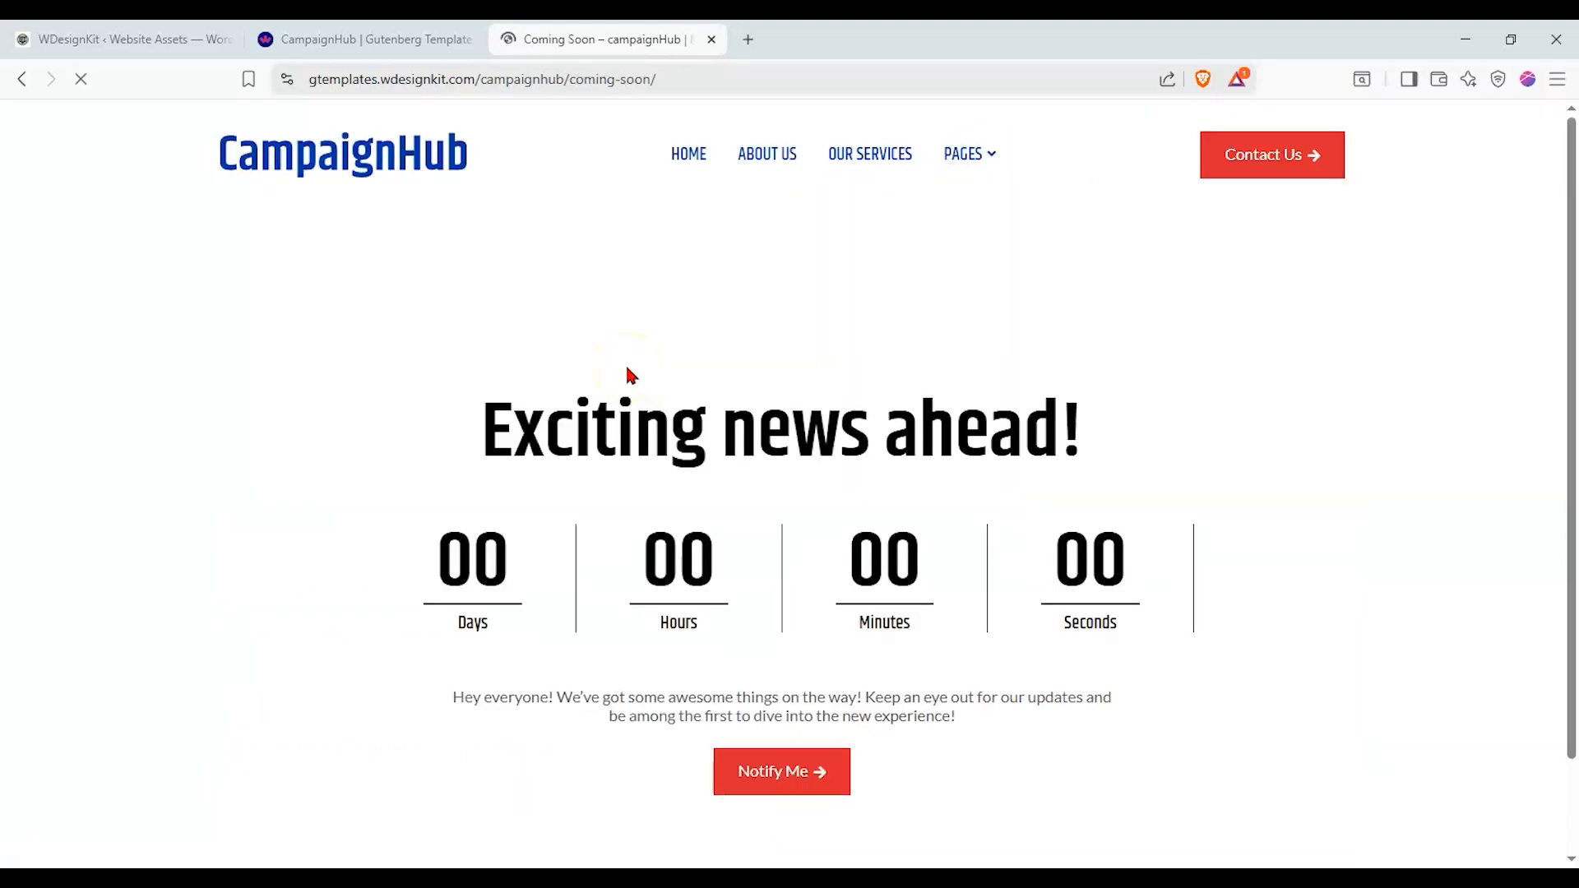
scroll(627, 374, down, 1)
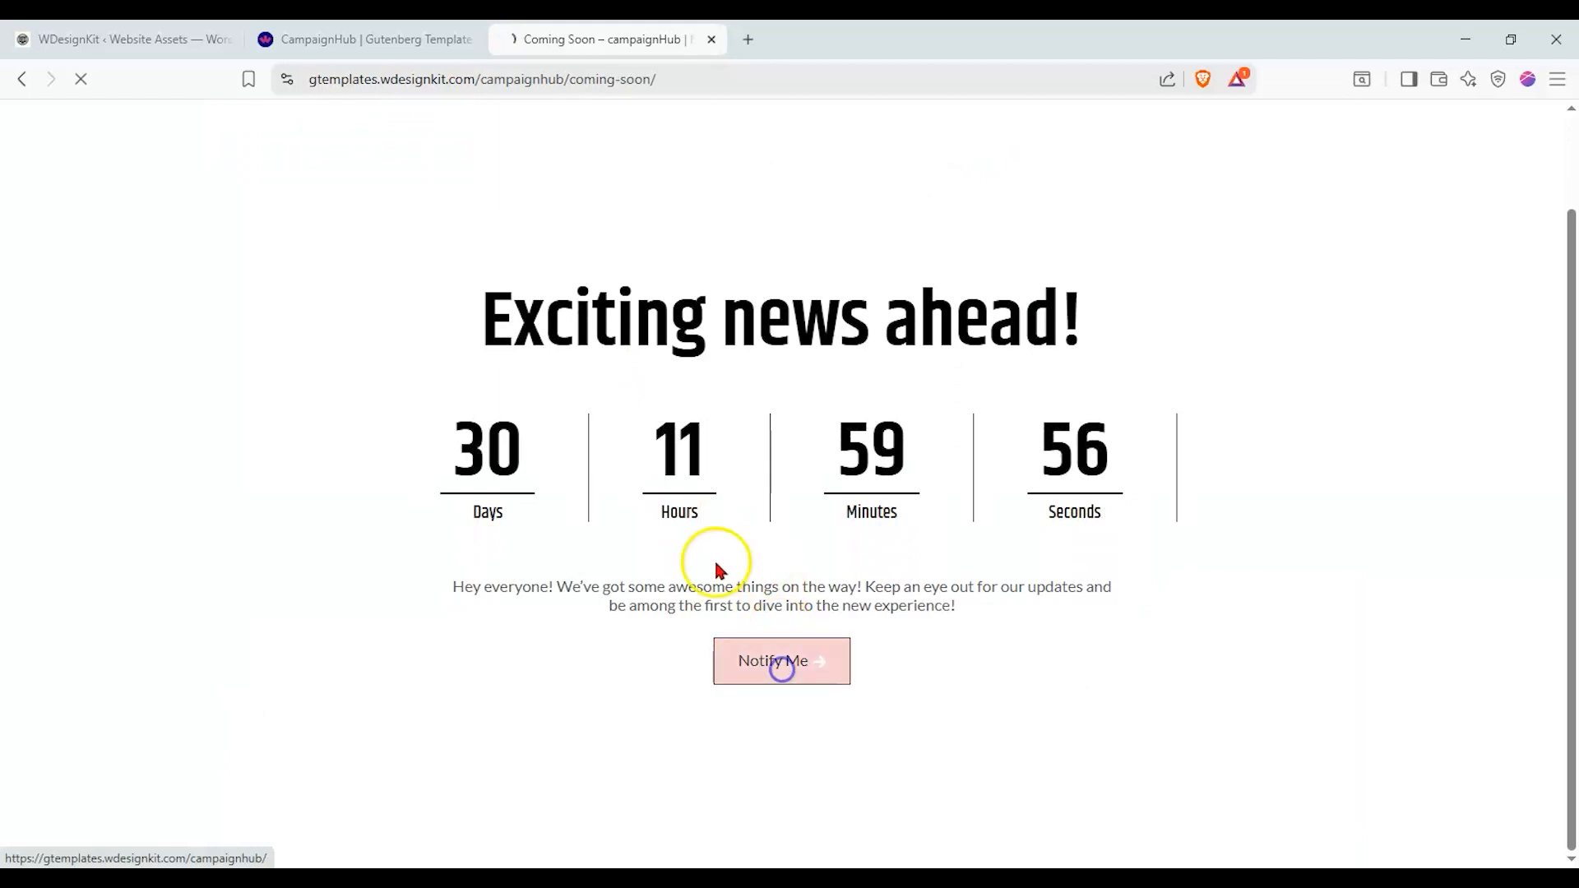
scroll(529, 441, down, 5)
scroll(529, 440, up, 5)
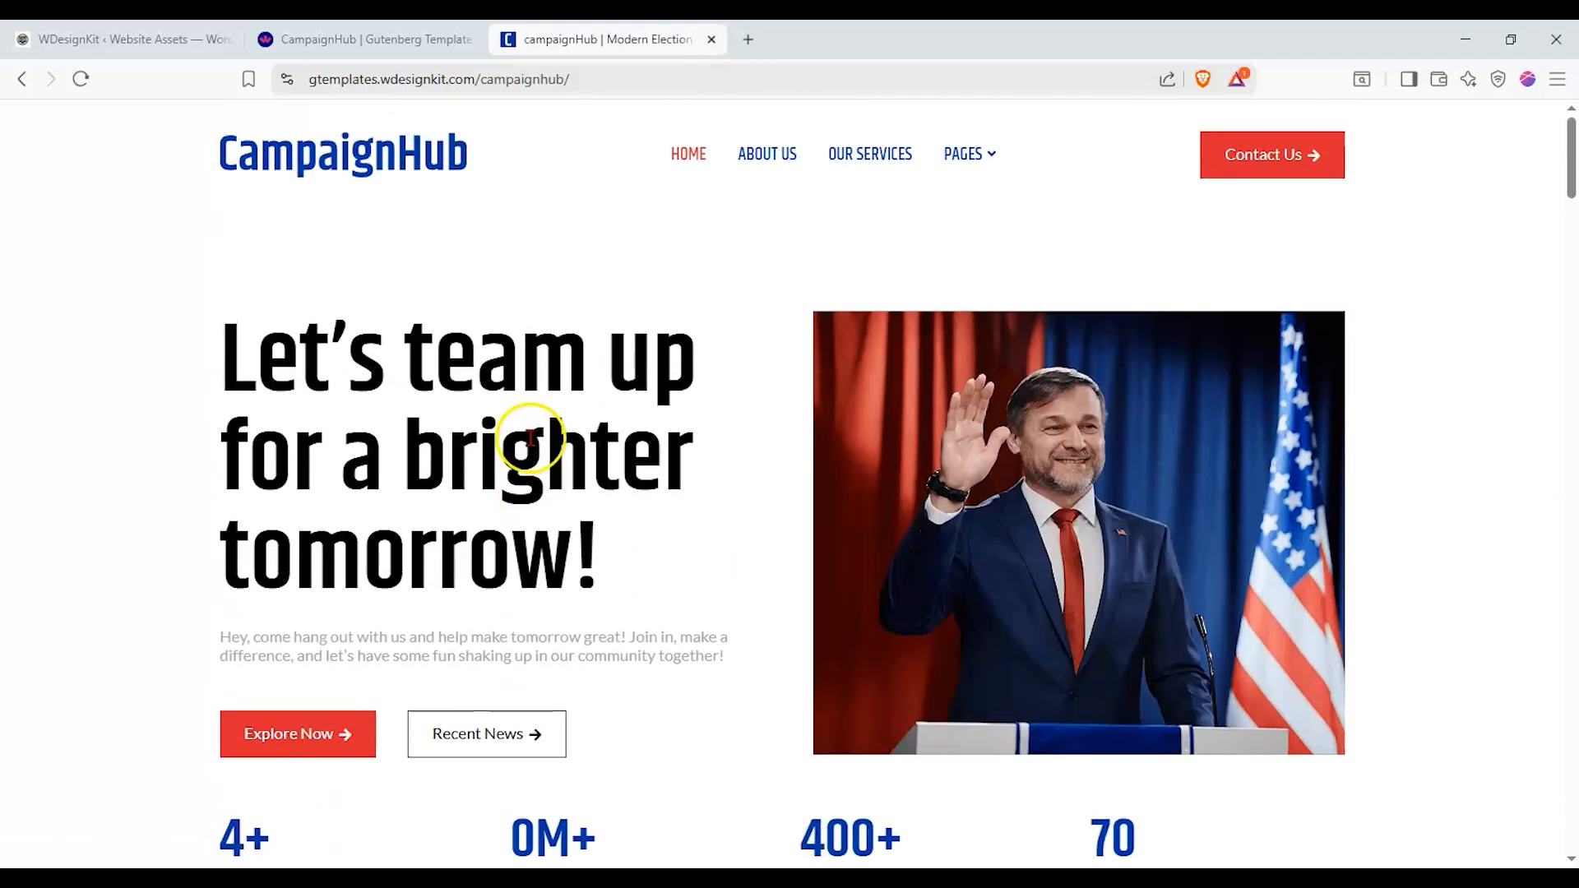
Reopen the CampaignHub kit's page from the WDesignKit page kit list, close the duplicate tab, and return to the list
click(366, 39)
scroll(337, 329, up, 2)
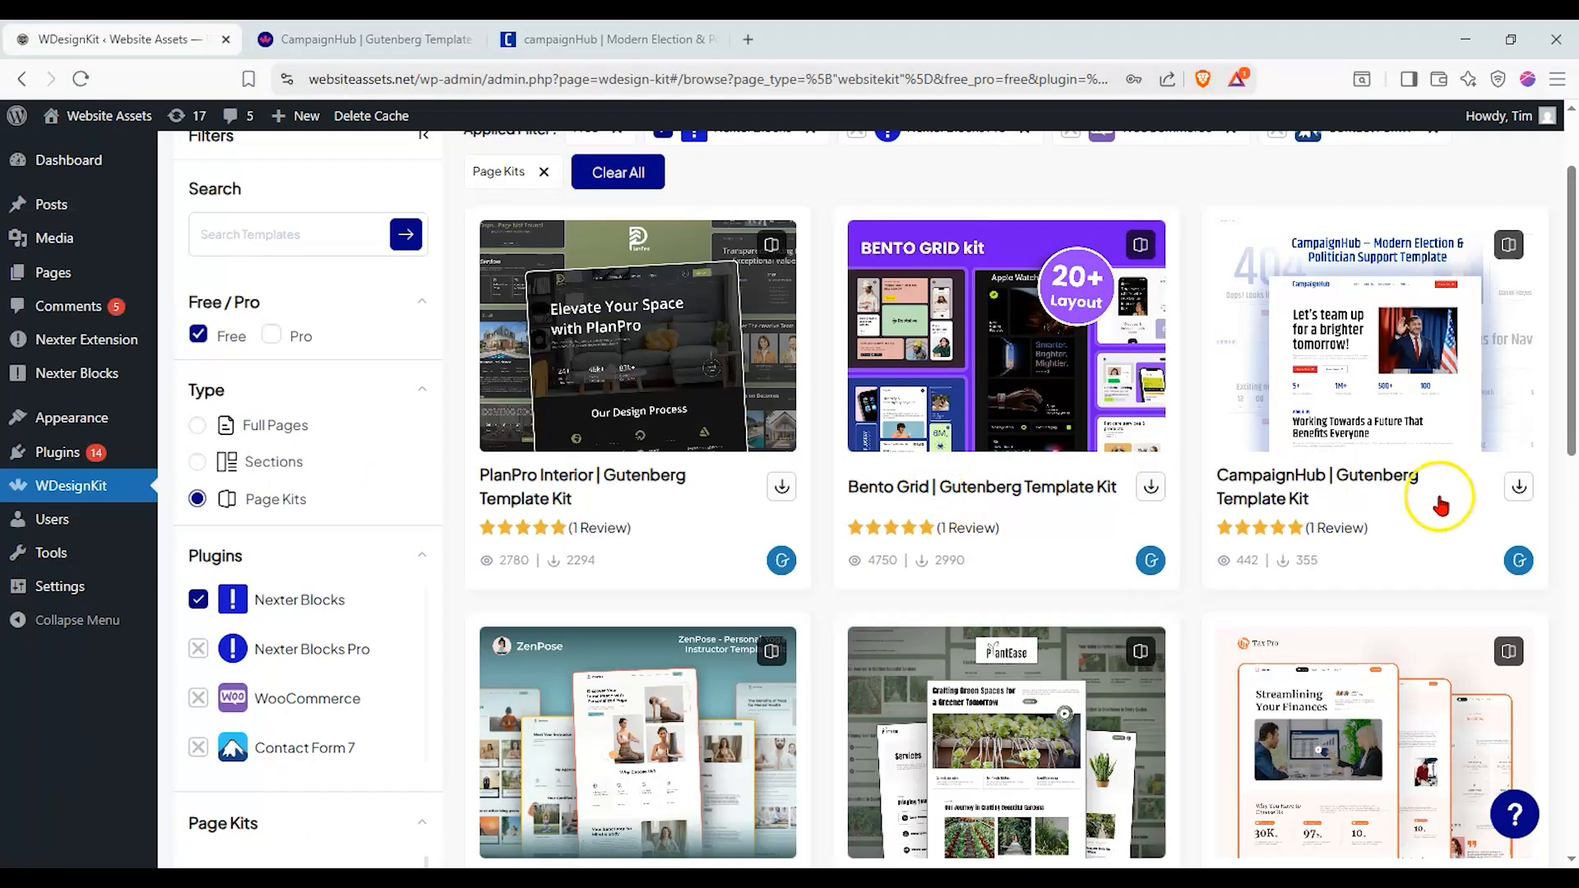
click(1382, 484)
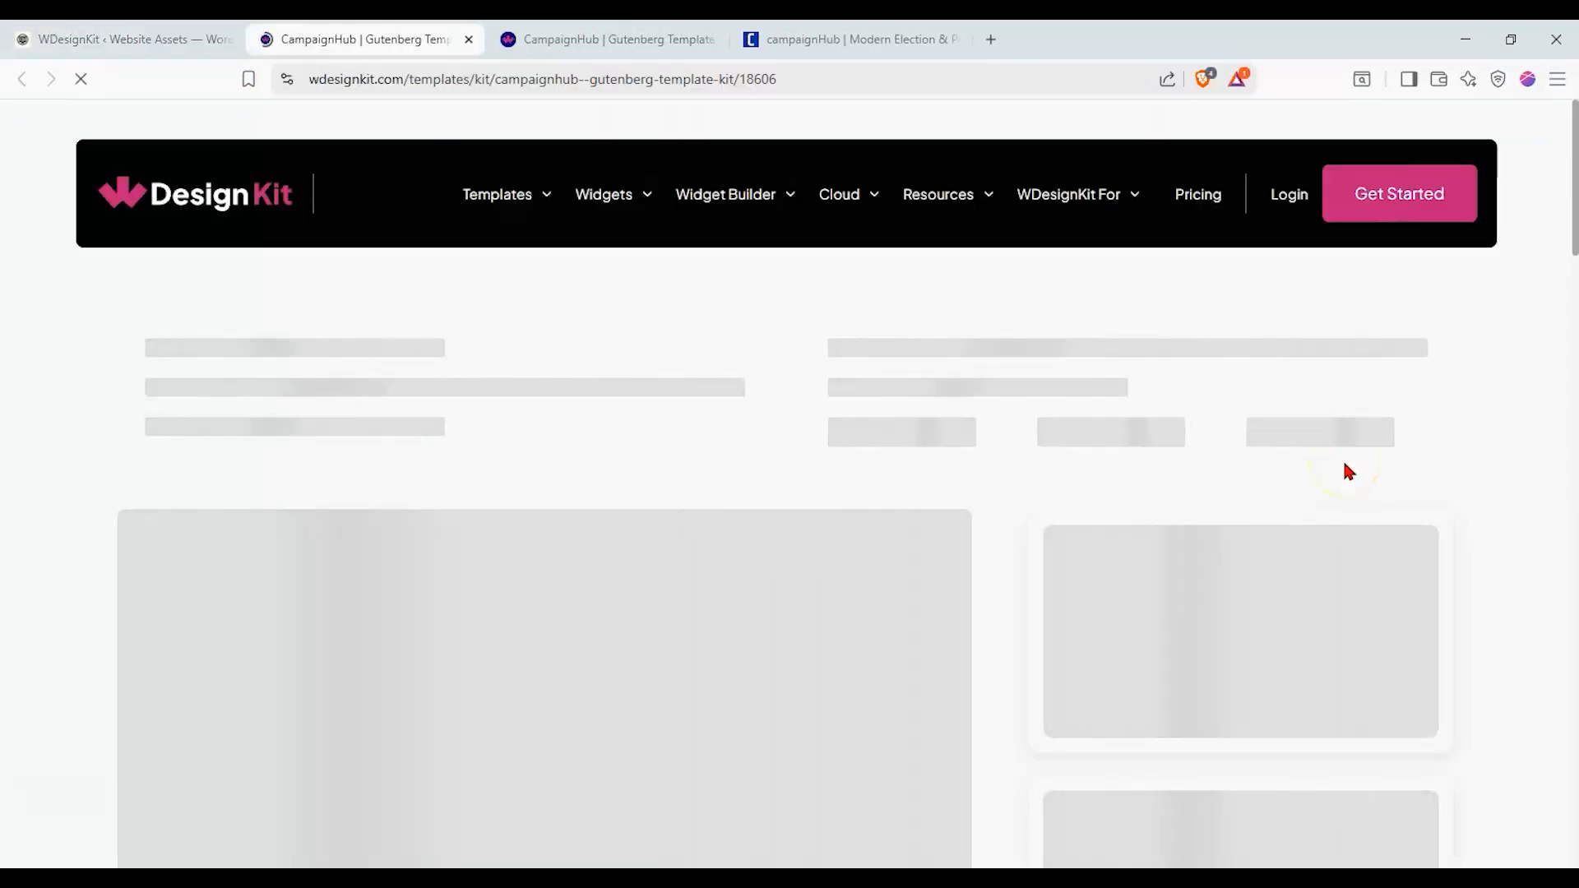
mouse_move(966, 205)
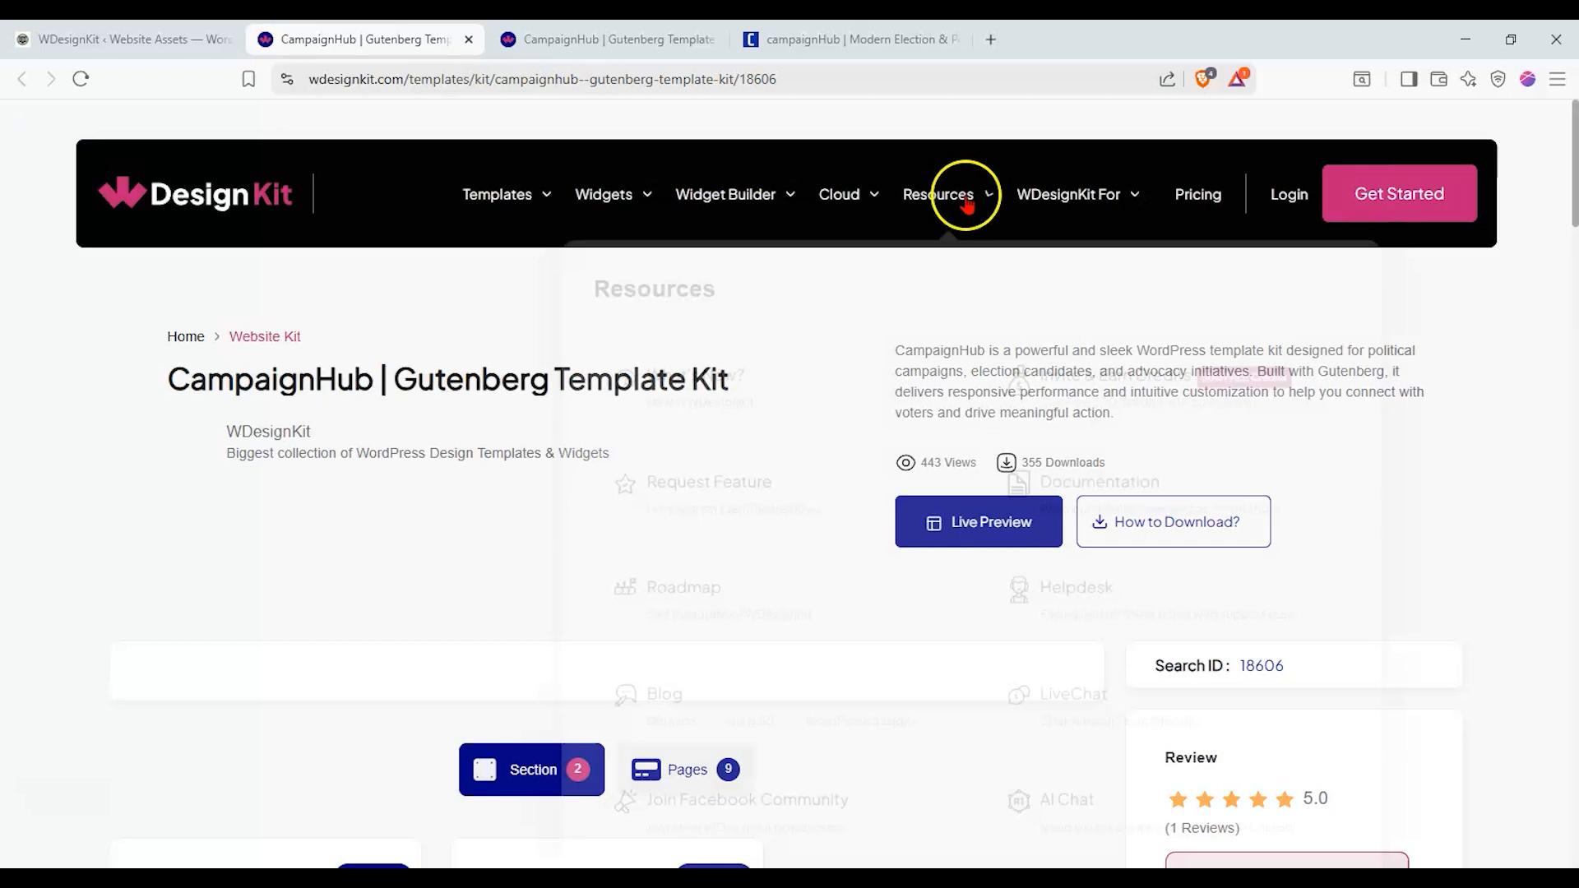
click(716, 40)
scroll(251, 586, down, 6)
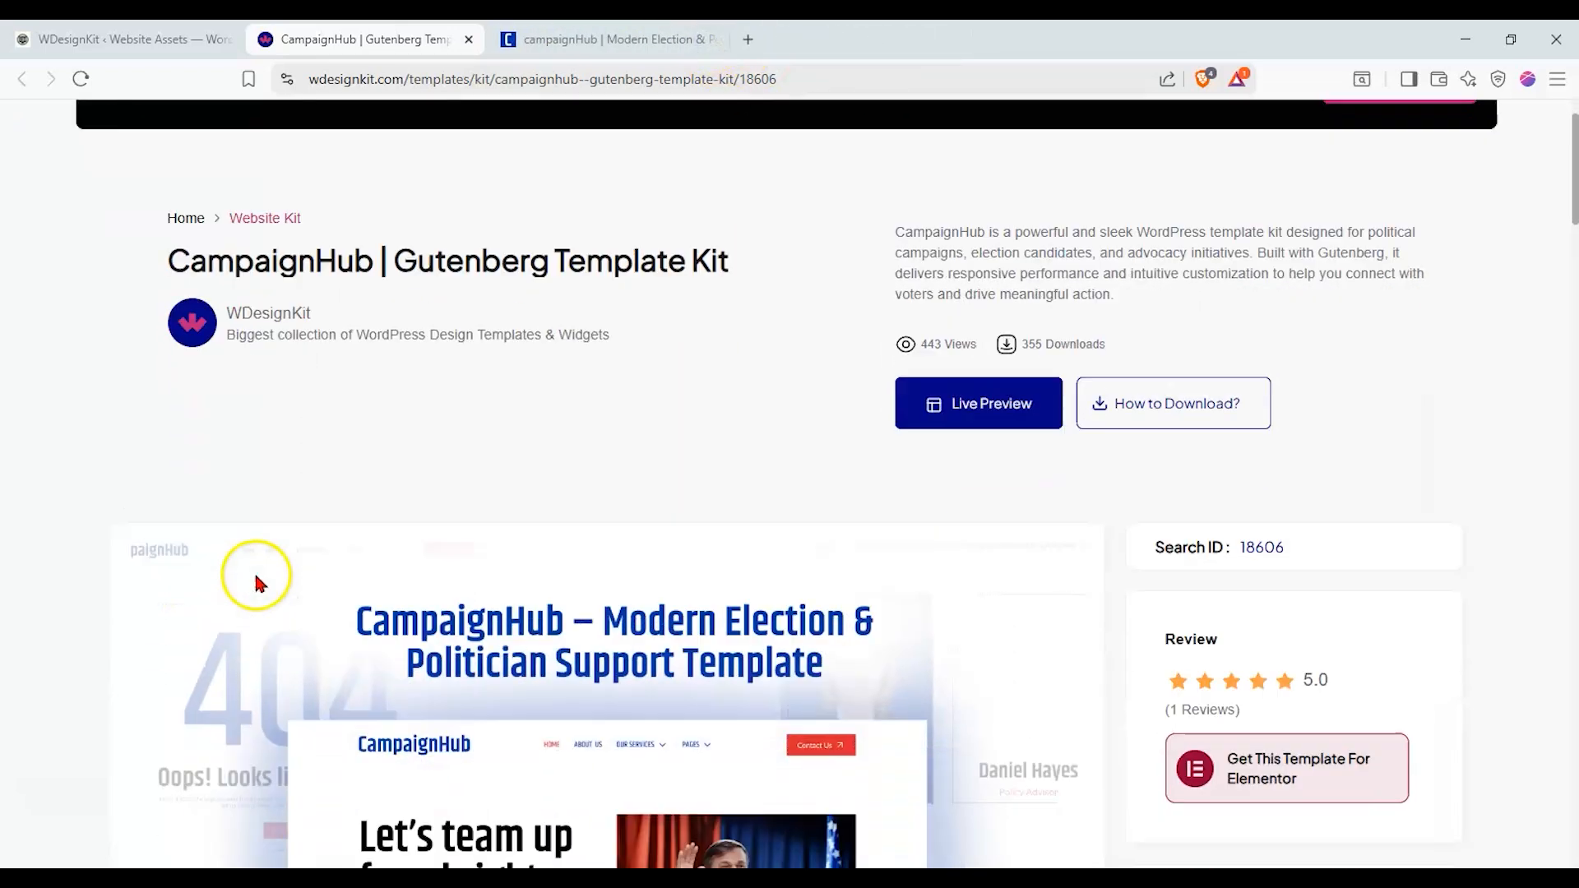
scroll(259, 576, up, 4)
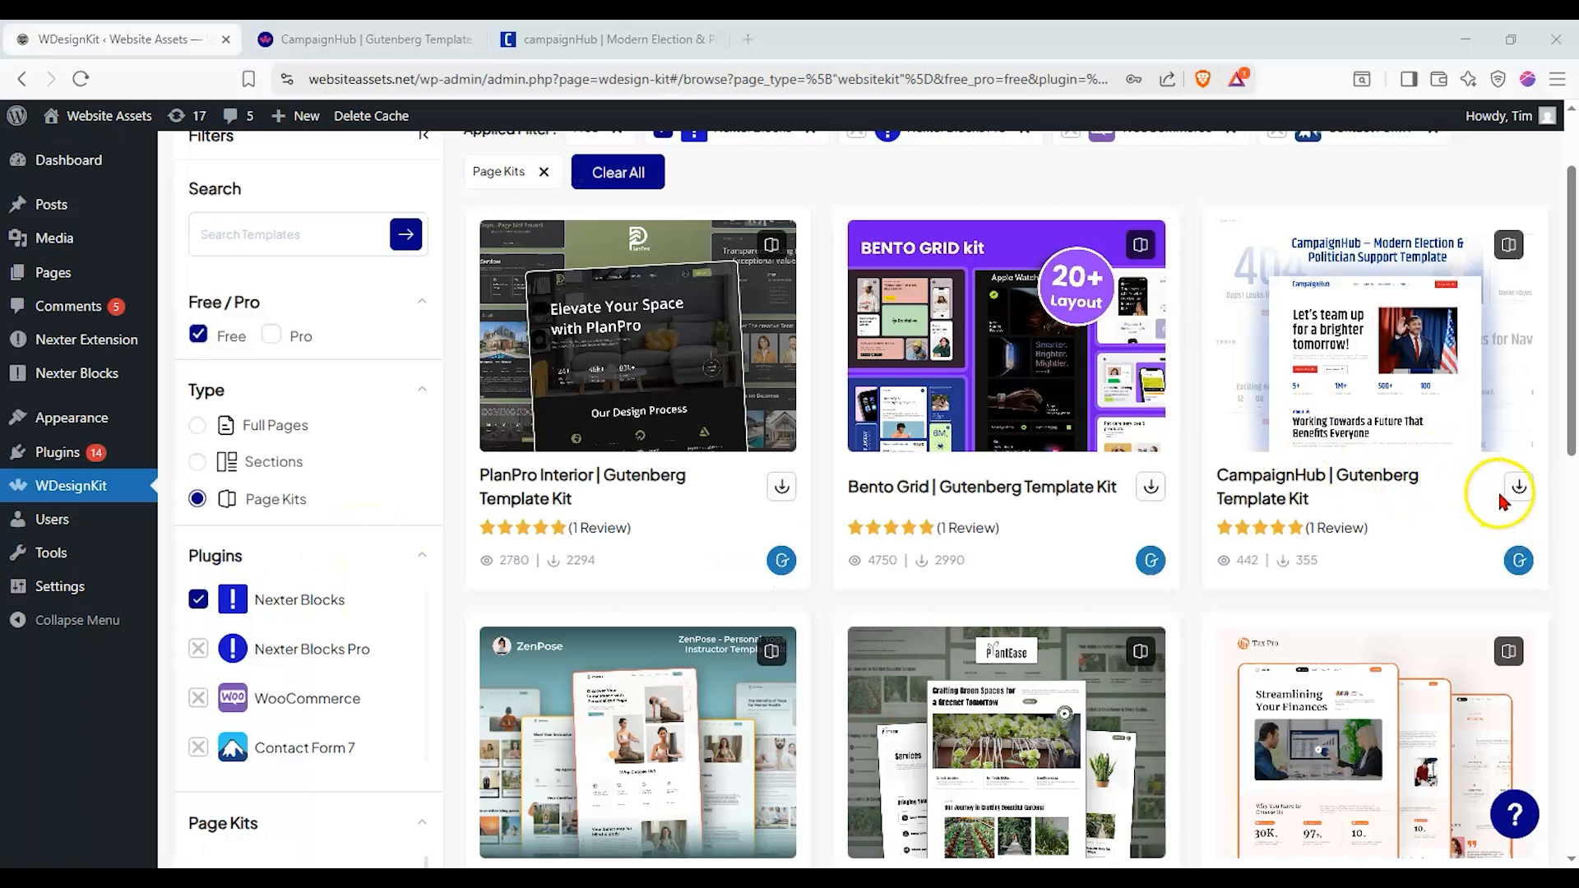
Try deselecting the Coming Soon, Header and Footer templates in the CampaignHub kit's download selection, and go back to the page kit list
click(1513, 488)
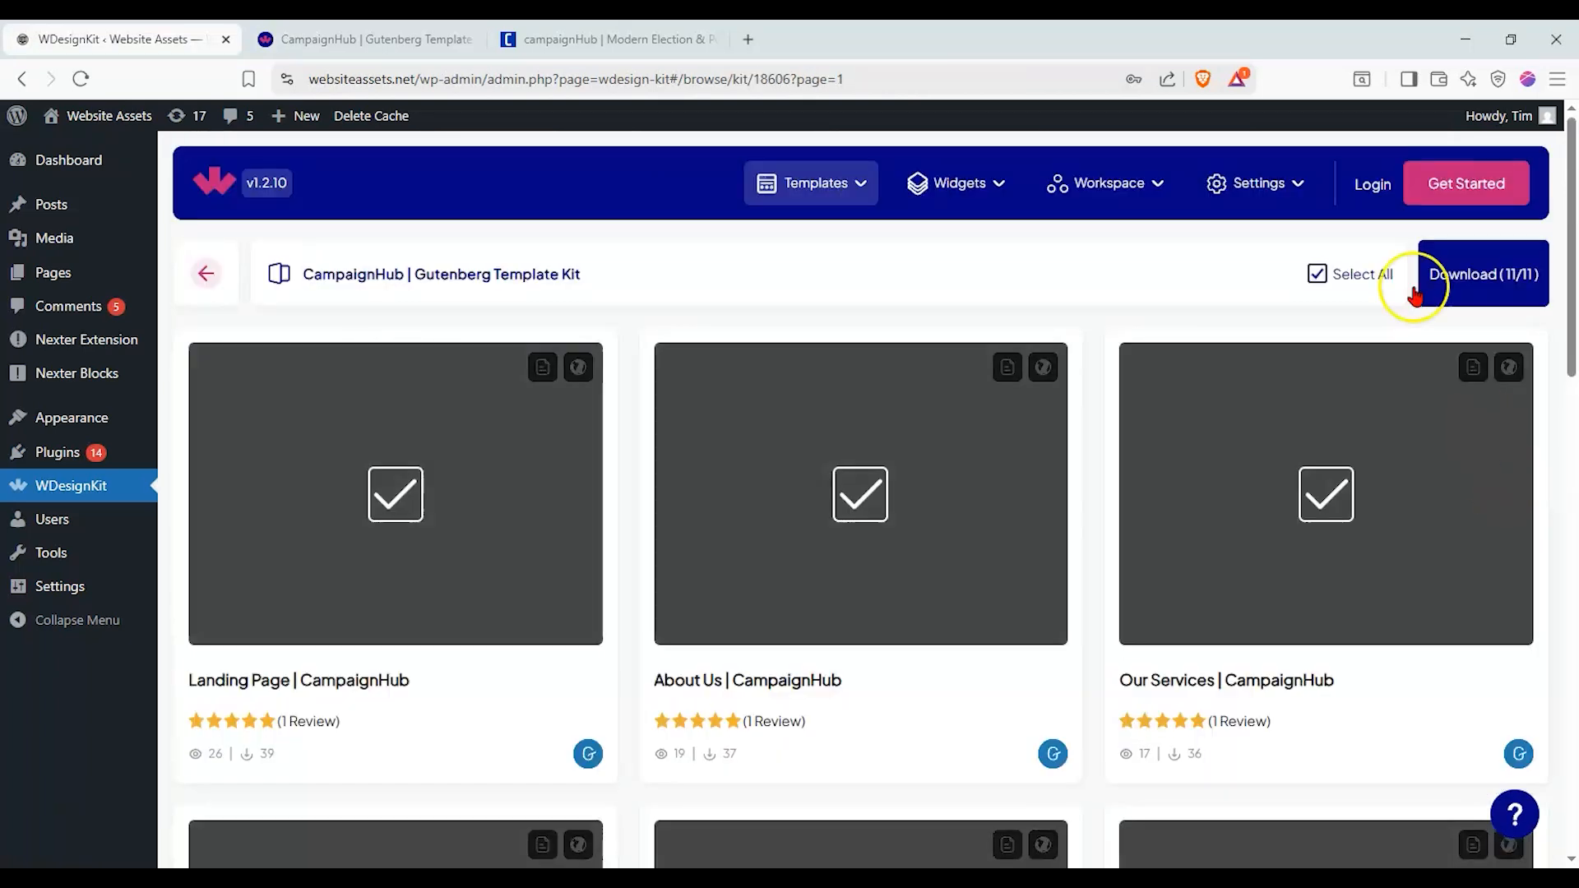
scroll(632, 296, down, 5)
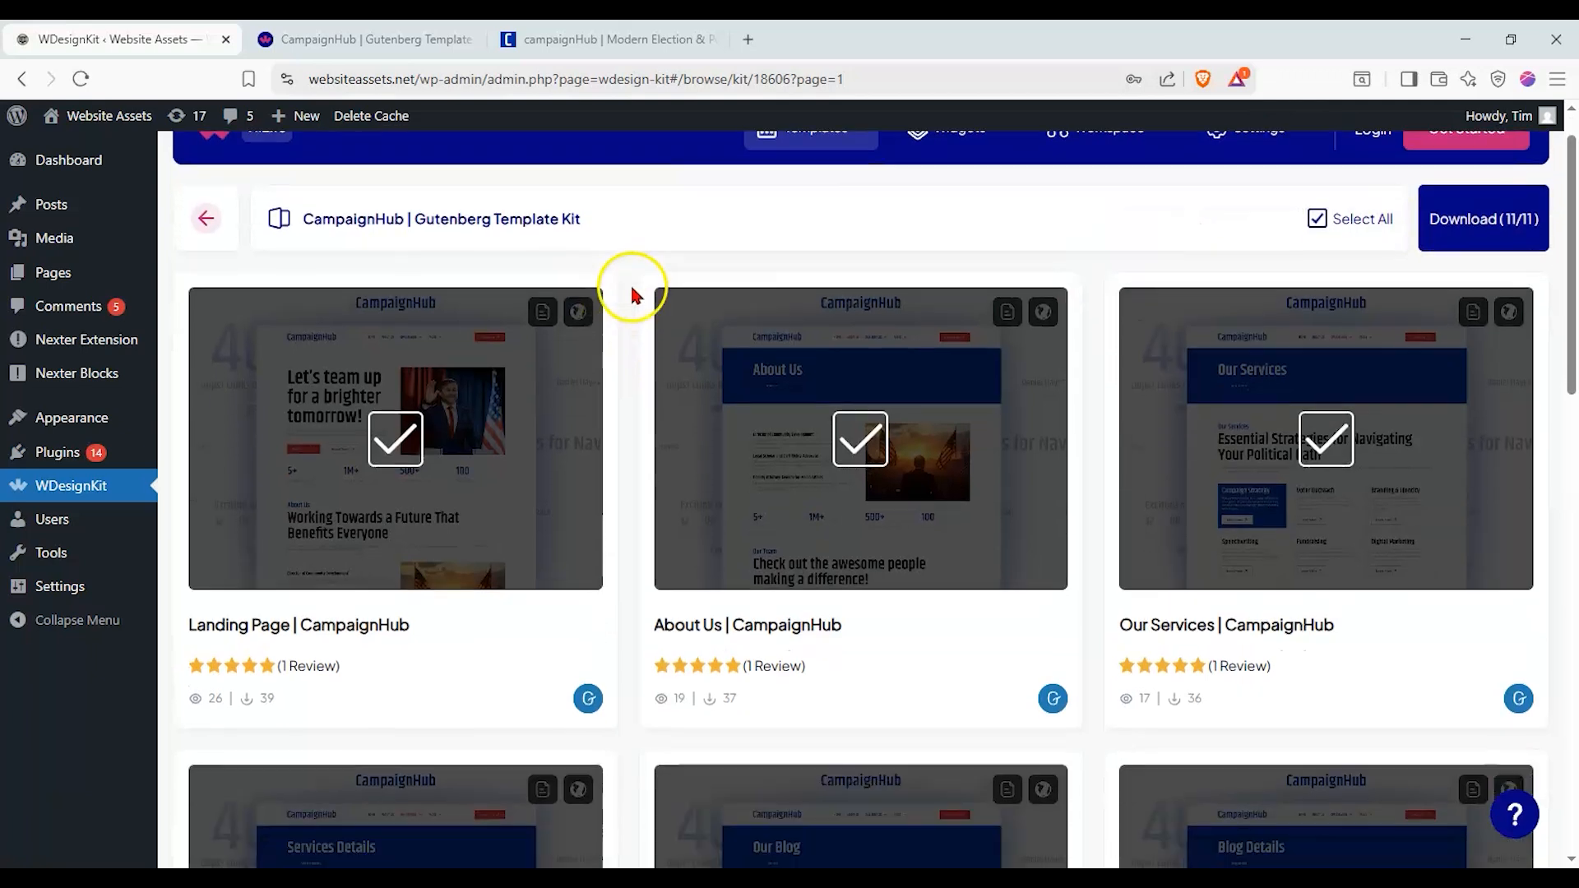
scroll(635, 294, down, 4)
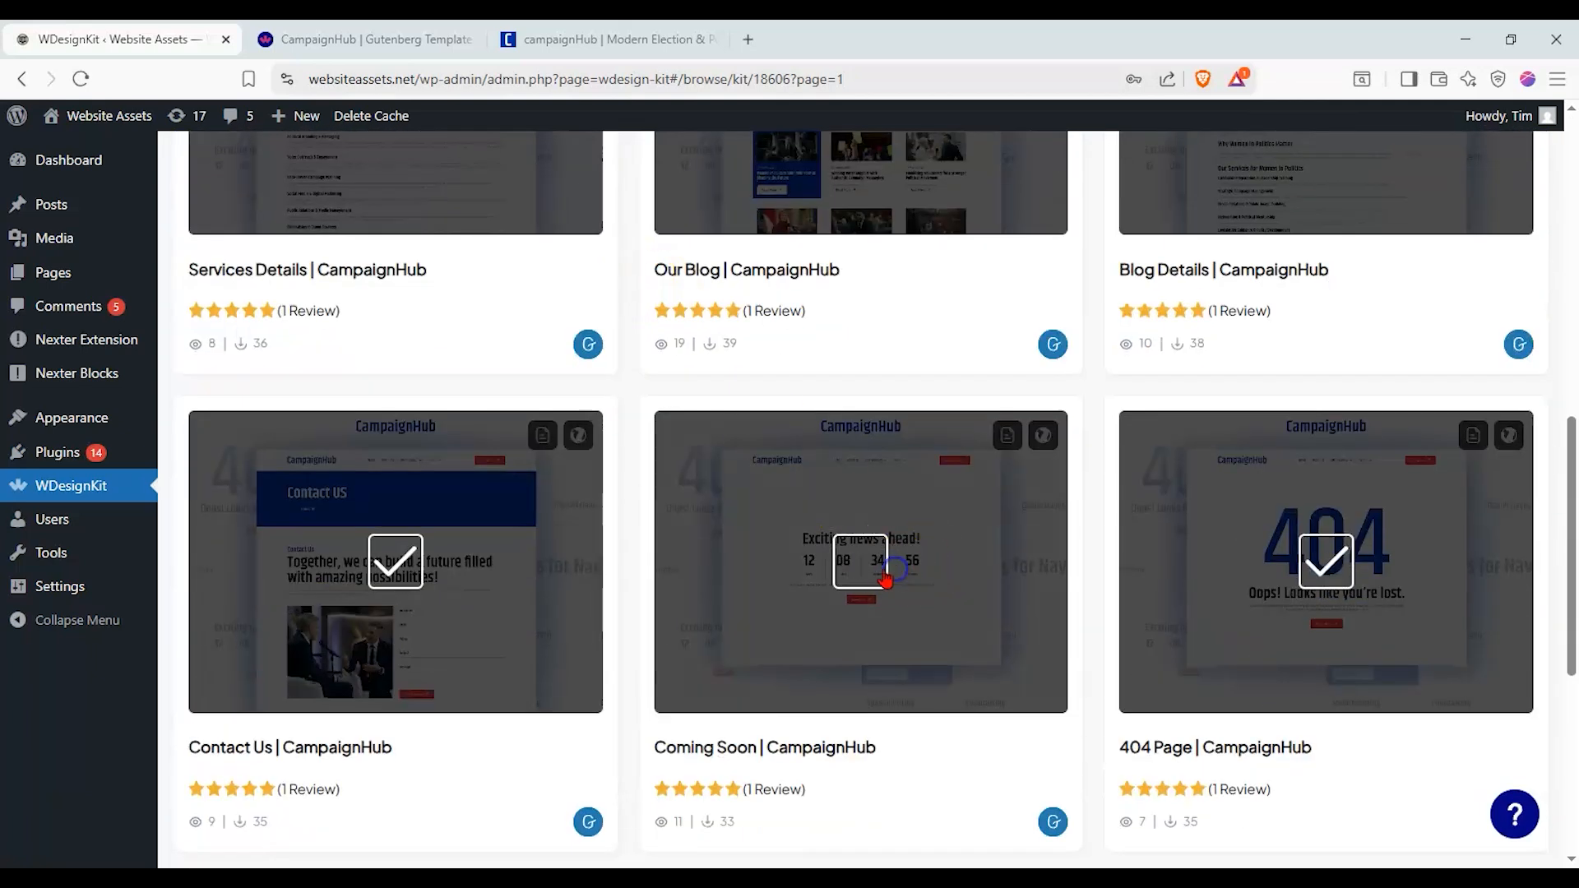
scroll(892, 555, down, 5)
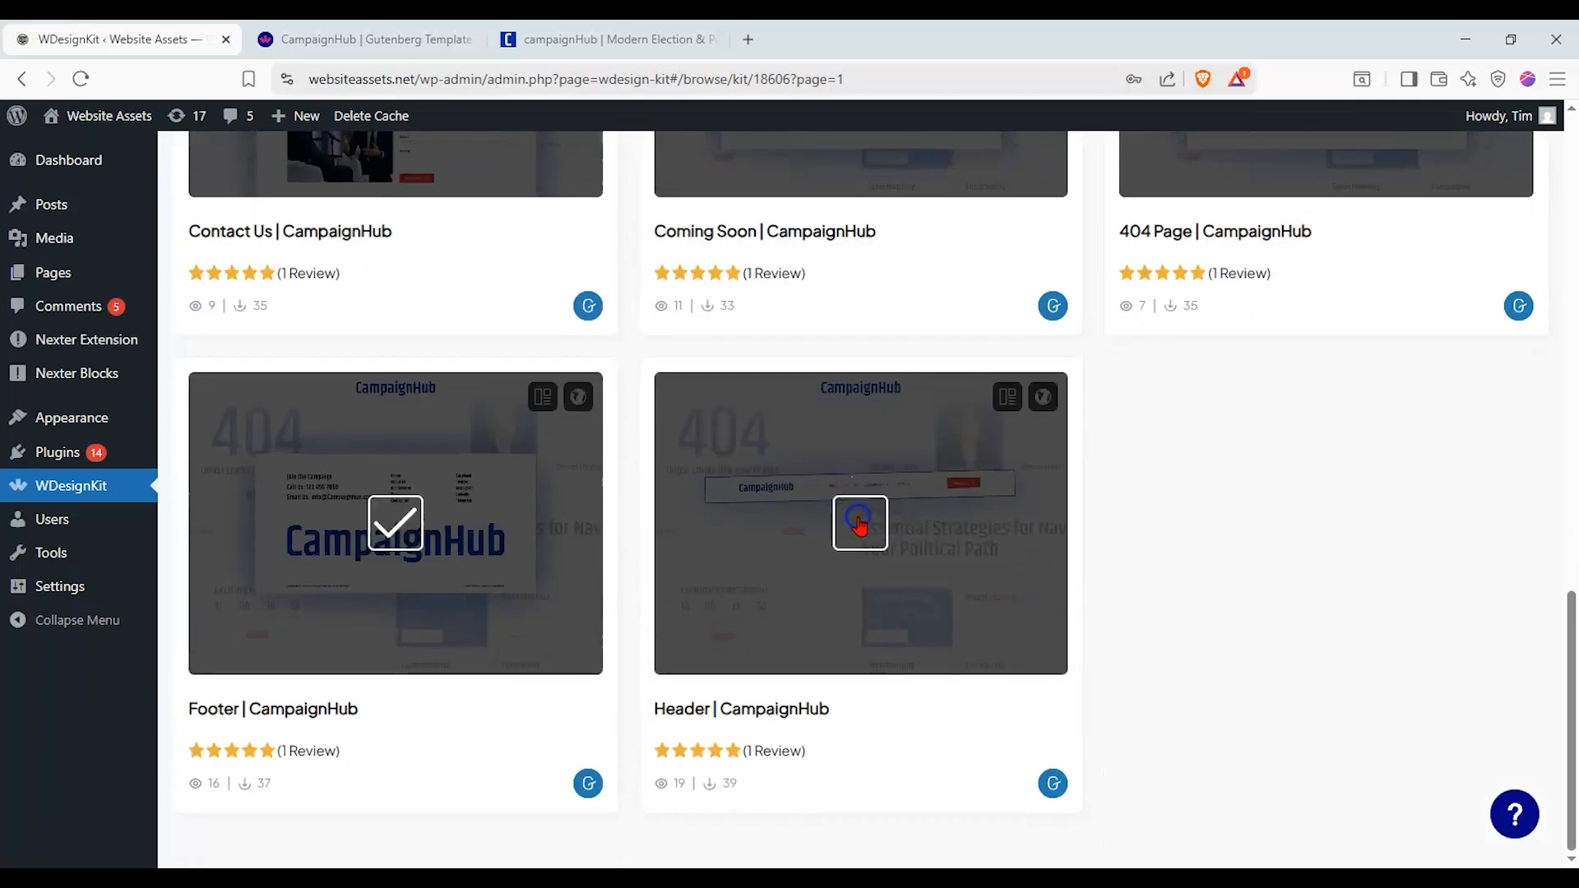
click(390, 515)
scroll(444, 398, up, 14)
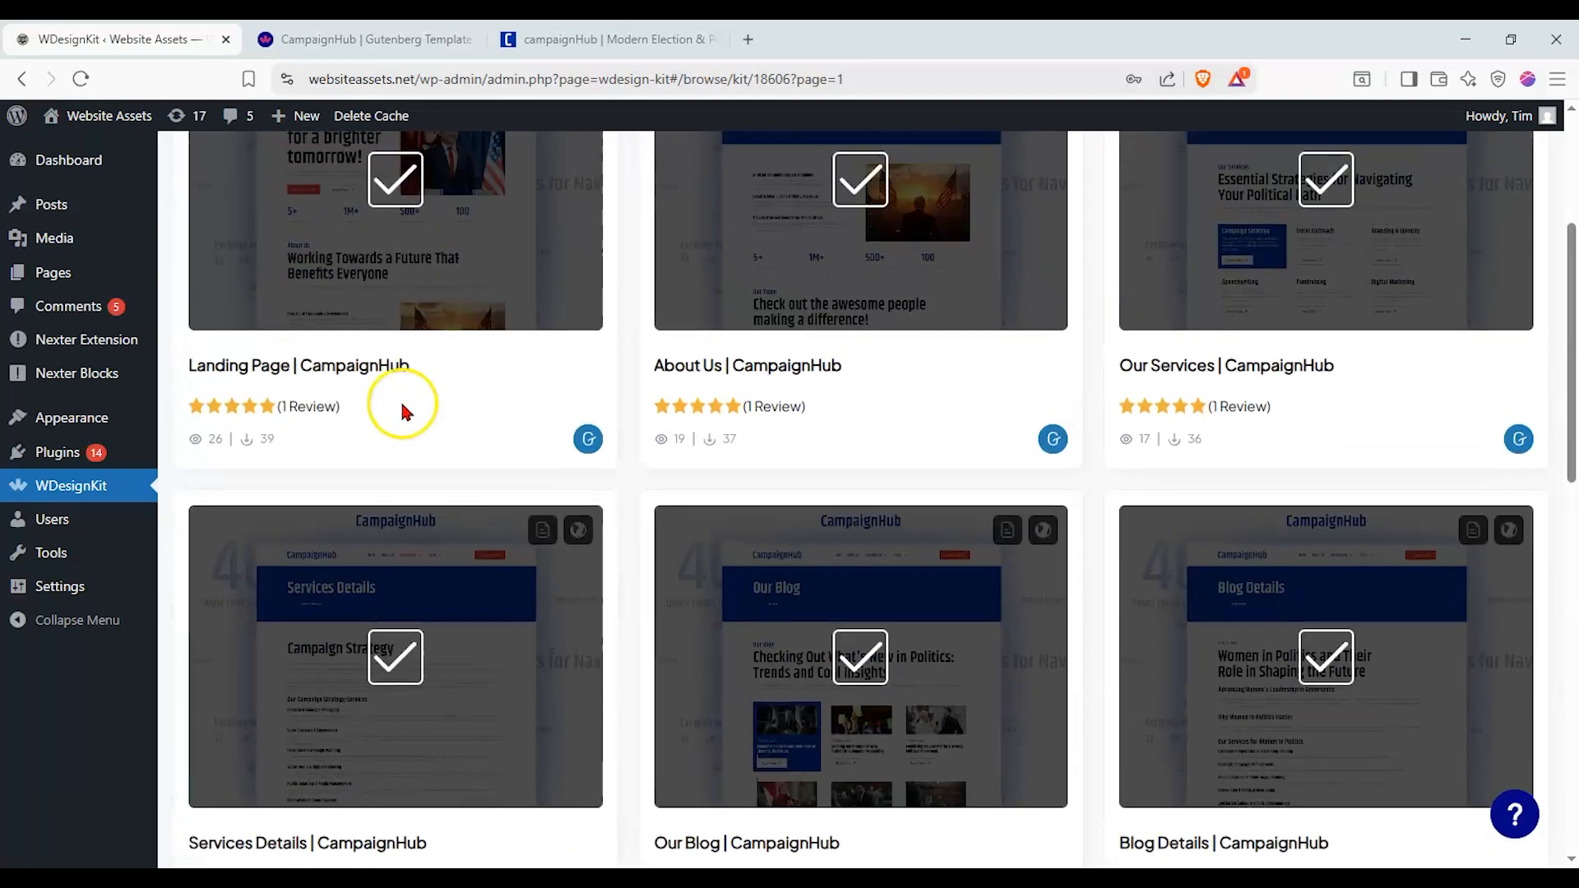
click(197, 274)
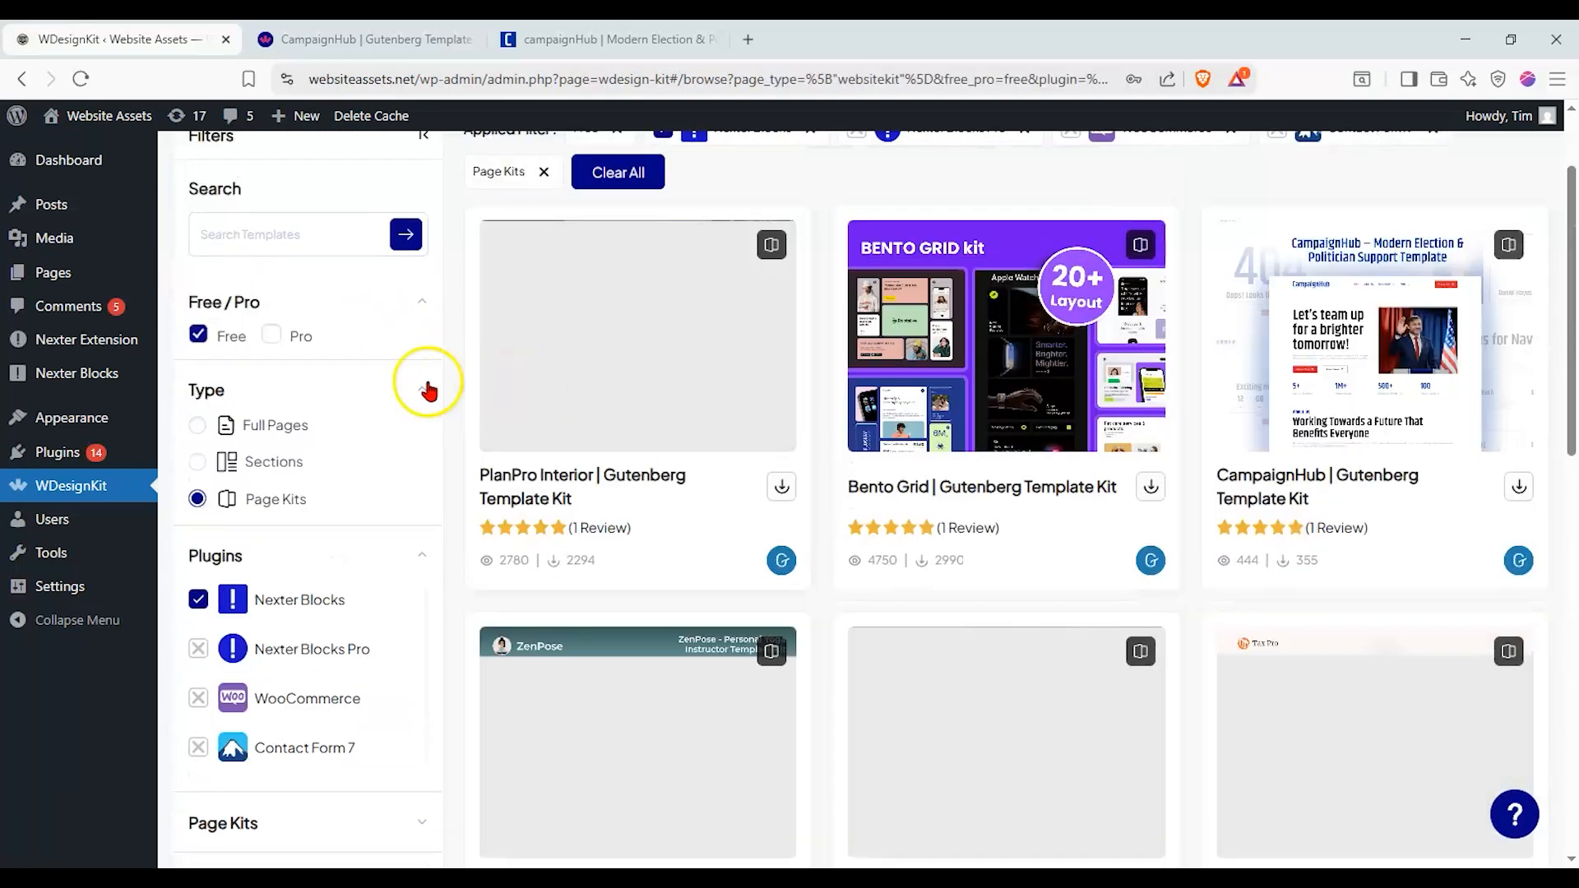
Filter the templates by Sections, check the import destinations for the RevitaHair header with Theme Builder chosen, and close the import dialog
click(219, 465)
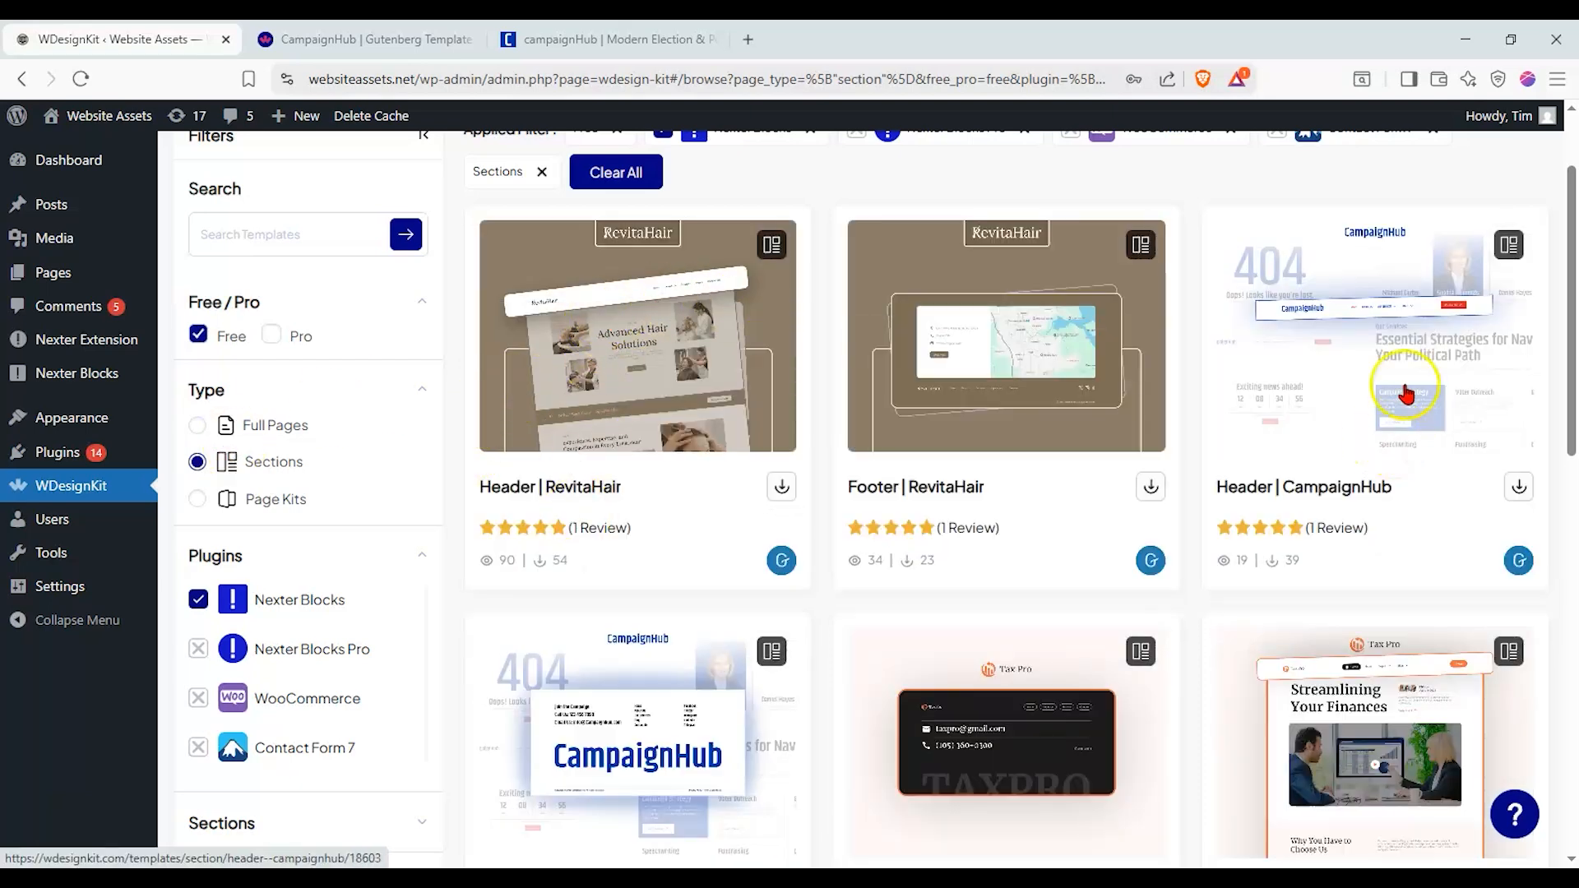
click(782, 489)
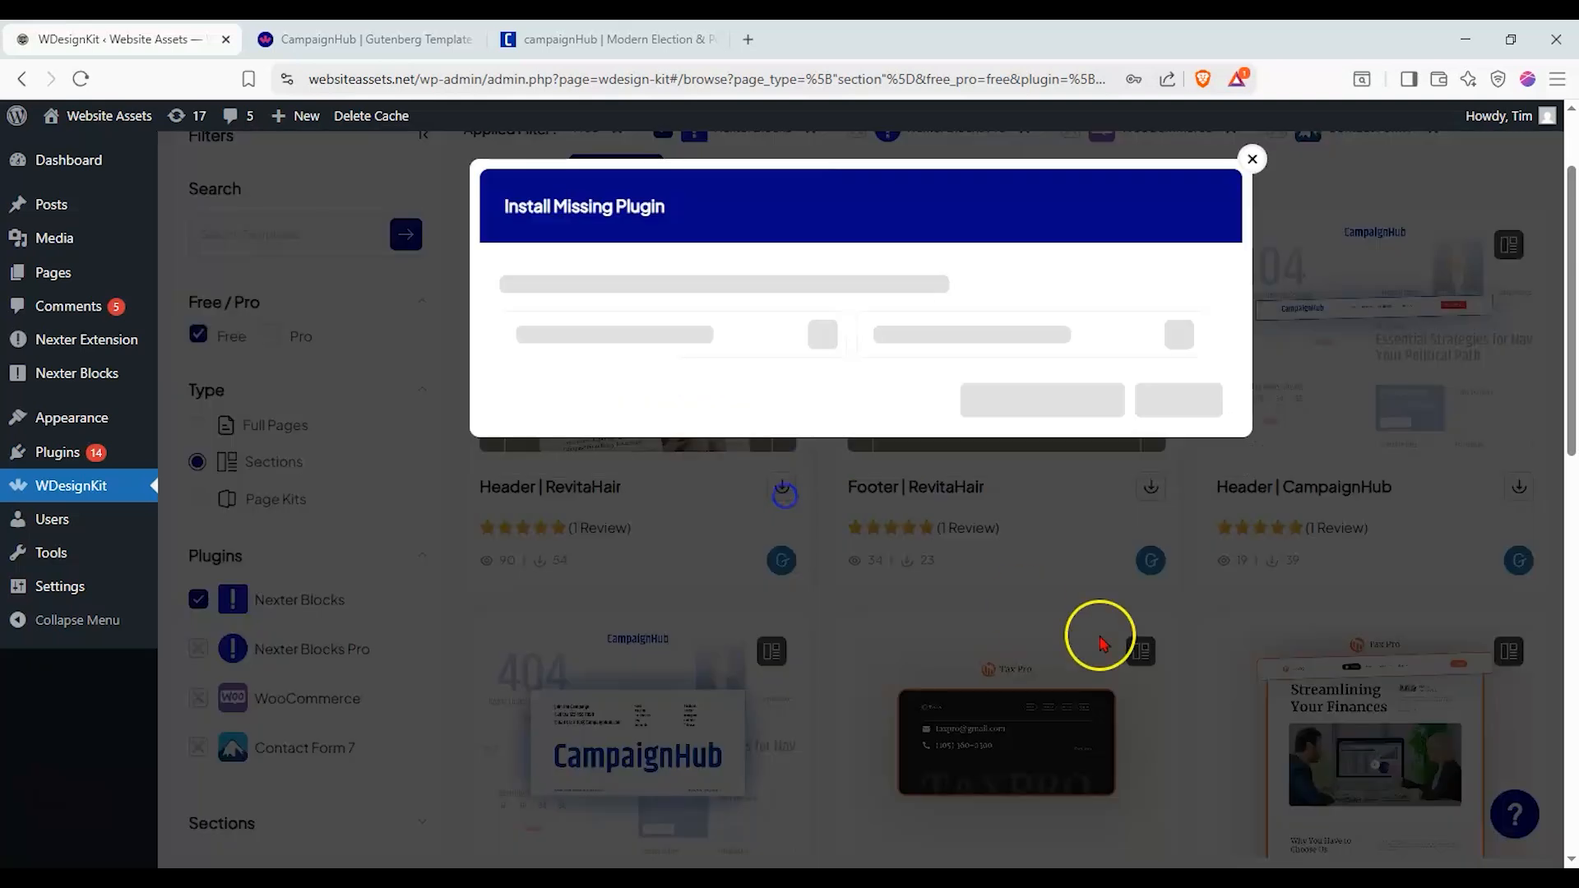
click(1127, 321)
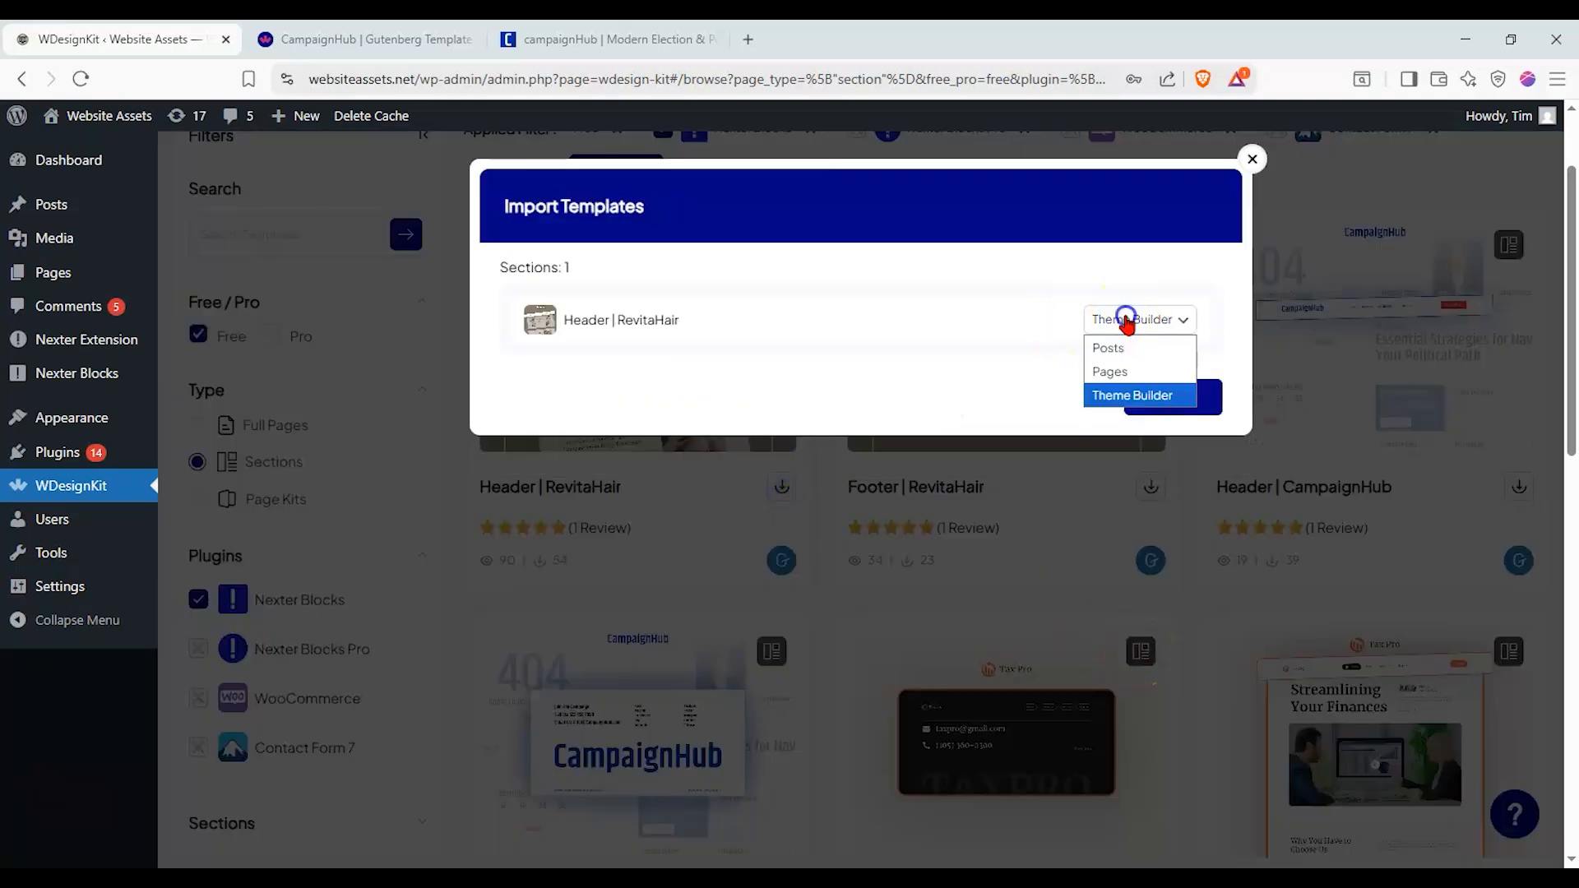
click(1102, 395)
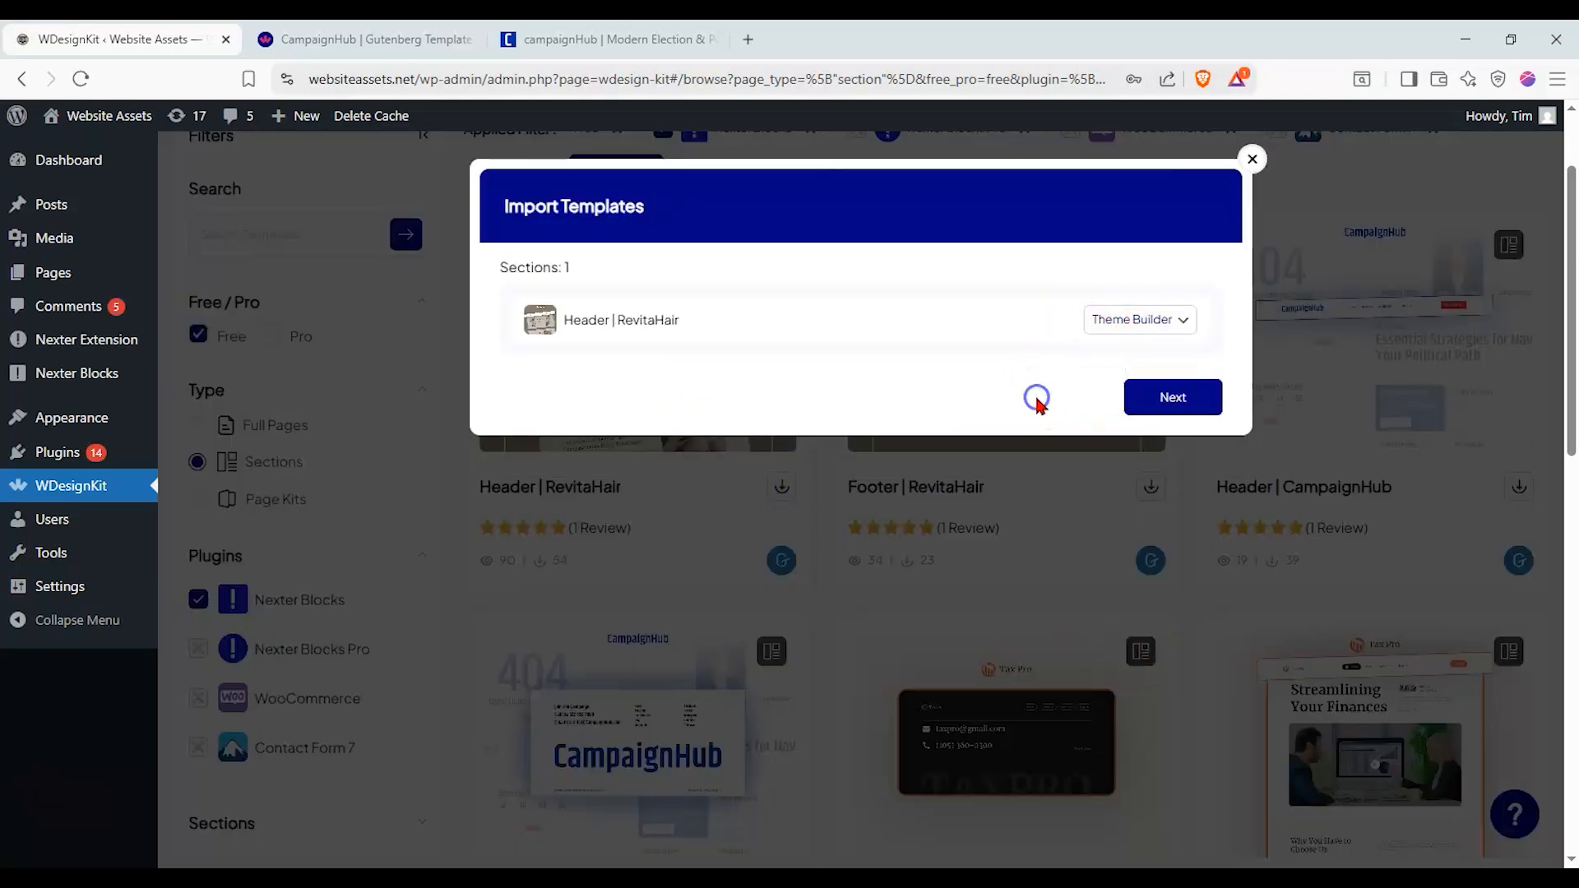
click(1249, 158)
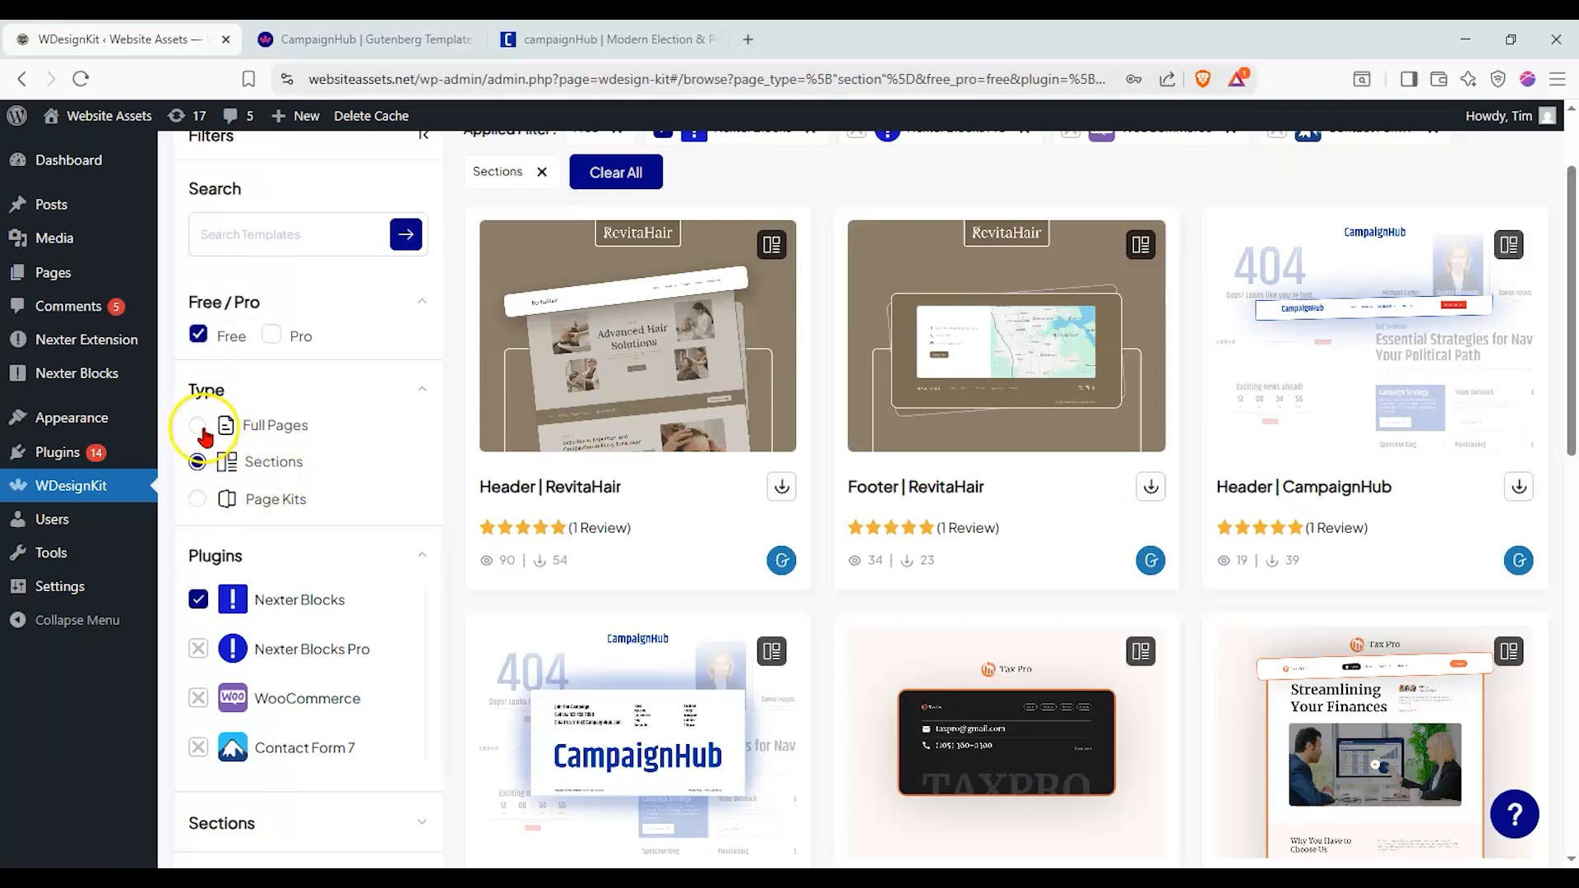
Filter the free templates by the Full Pages type
click(197, 425)
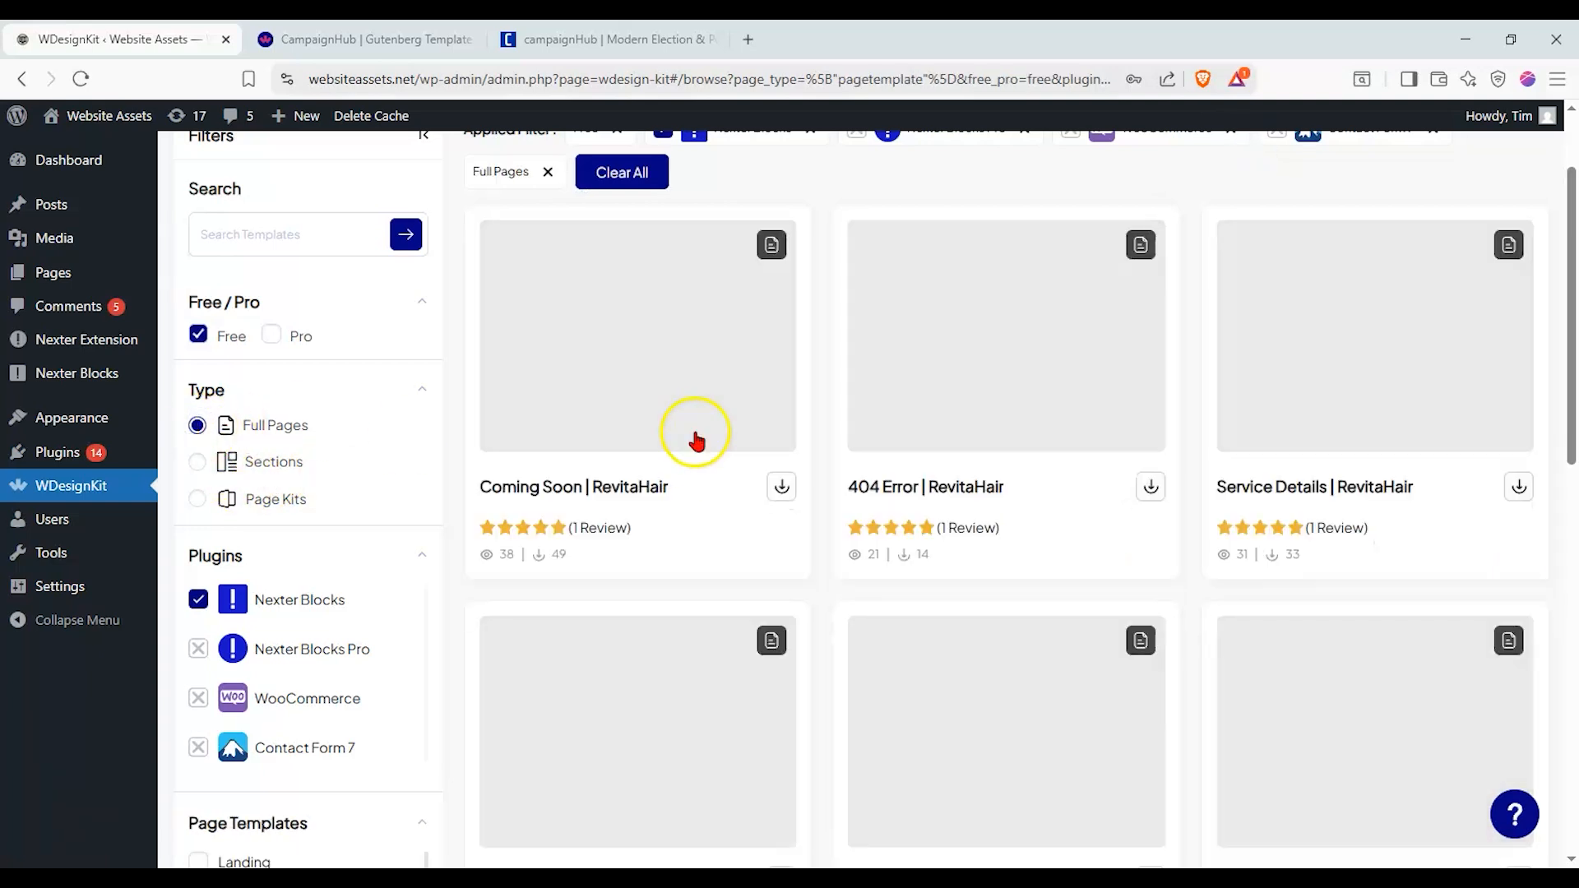
Browse the free full-page templates for Nexter Blocks and move on to the second page of the list
scroll(871, 233, down, 10)
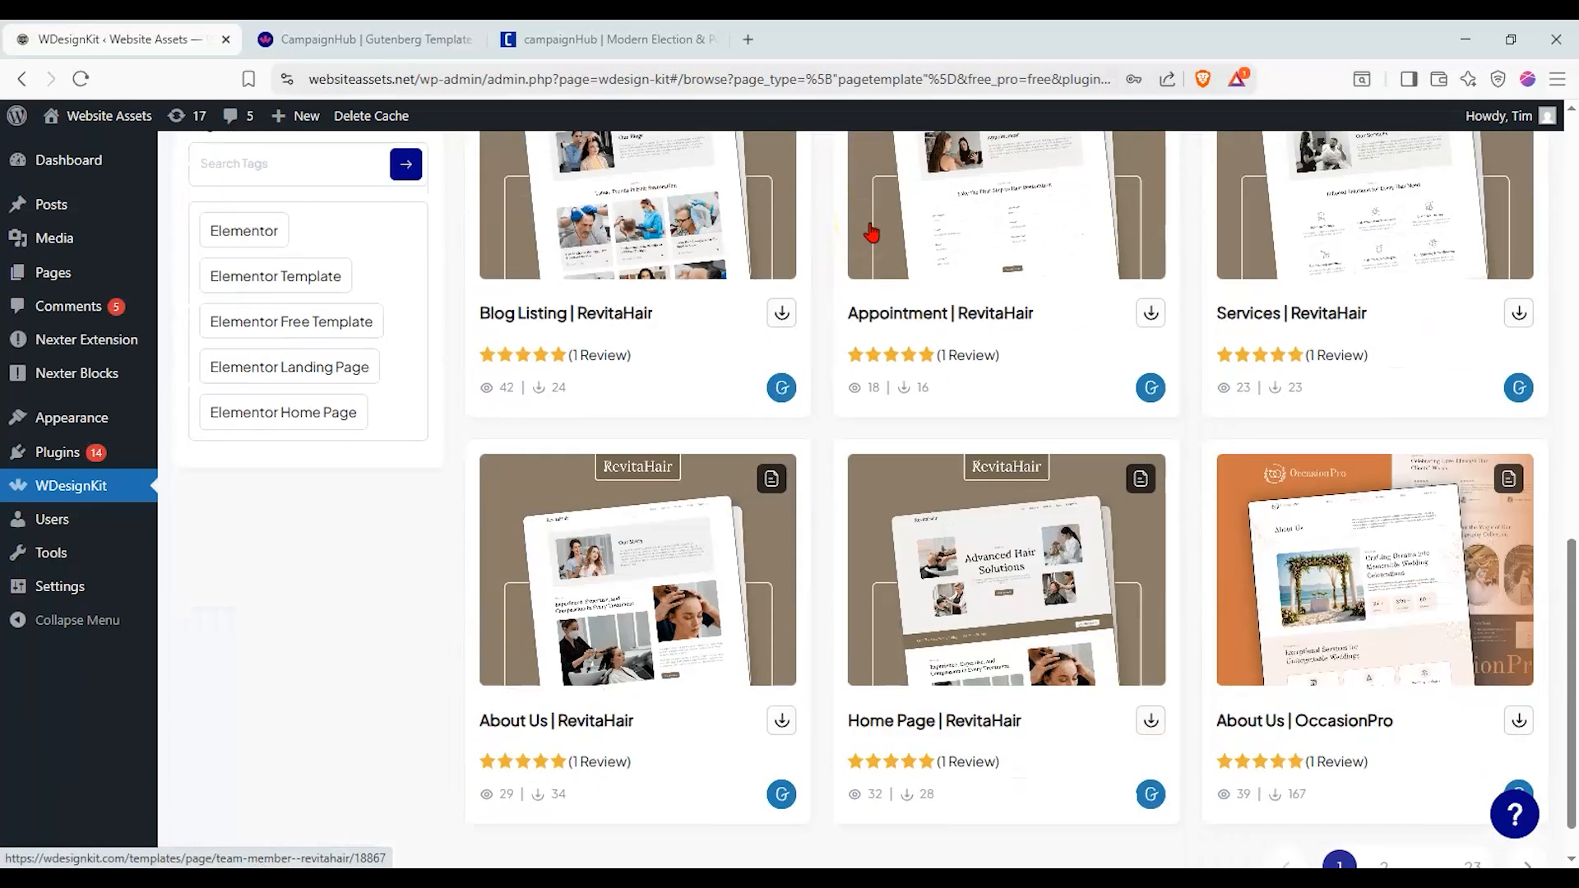
scroll(539, 444, up, 10)
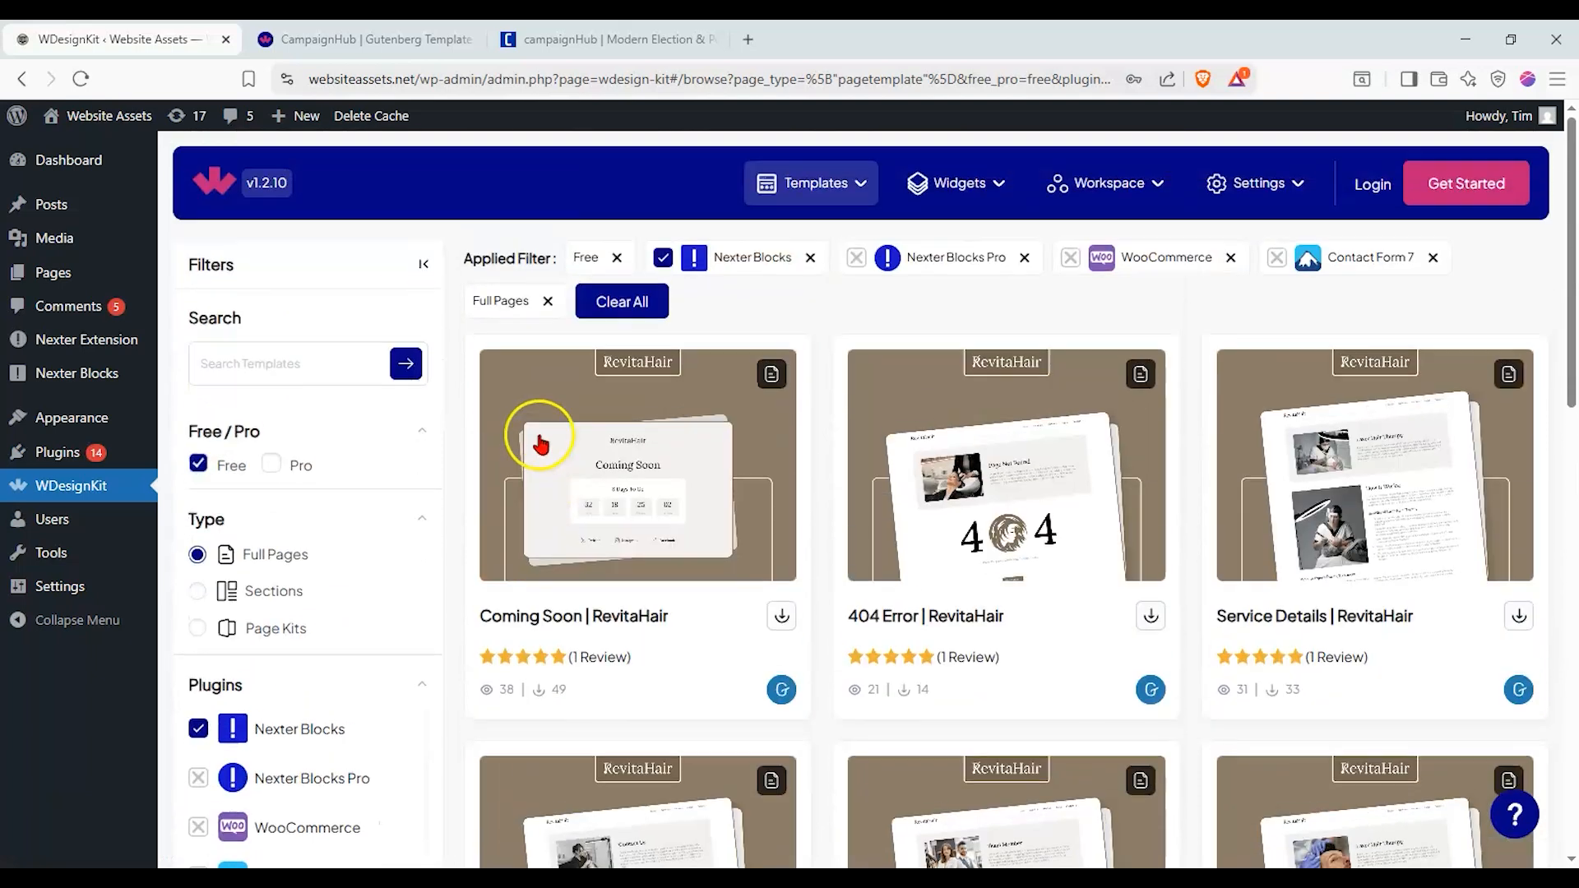
scroll(1287, 542, down, 6)
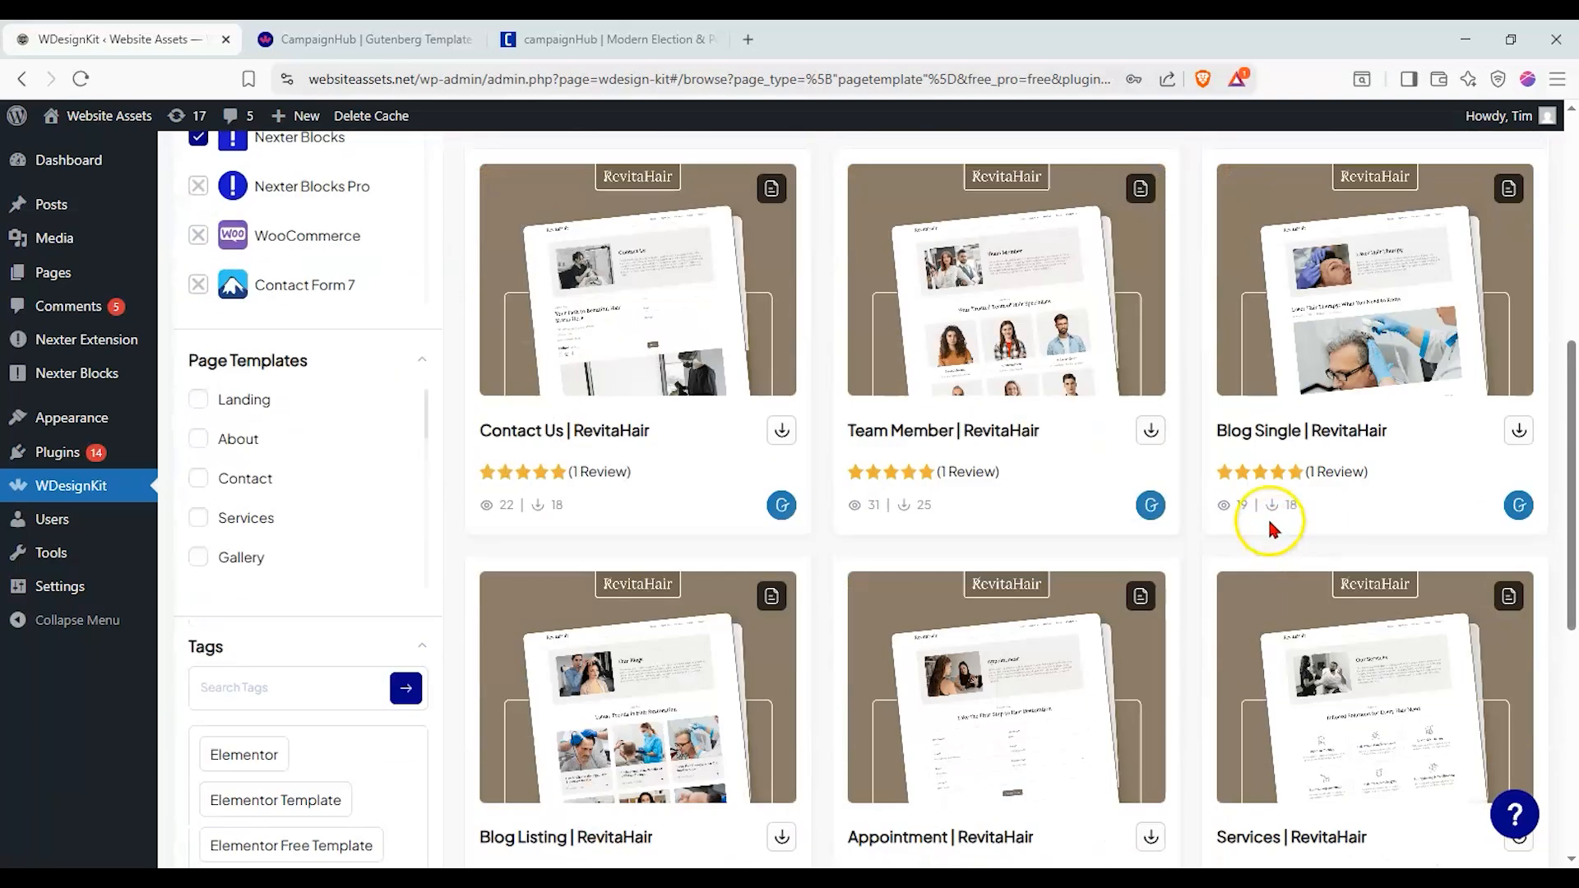
scroll(1266, 516, down, 2)
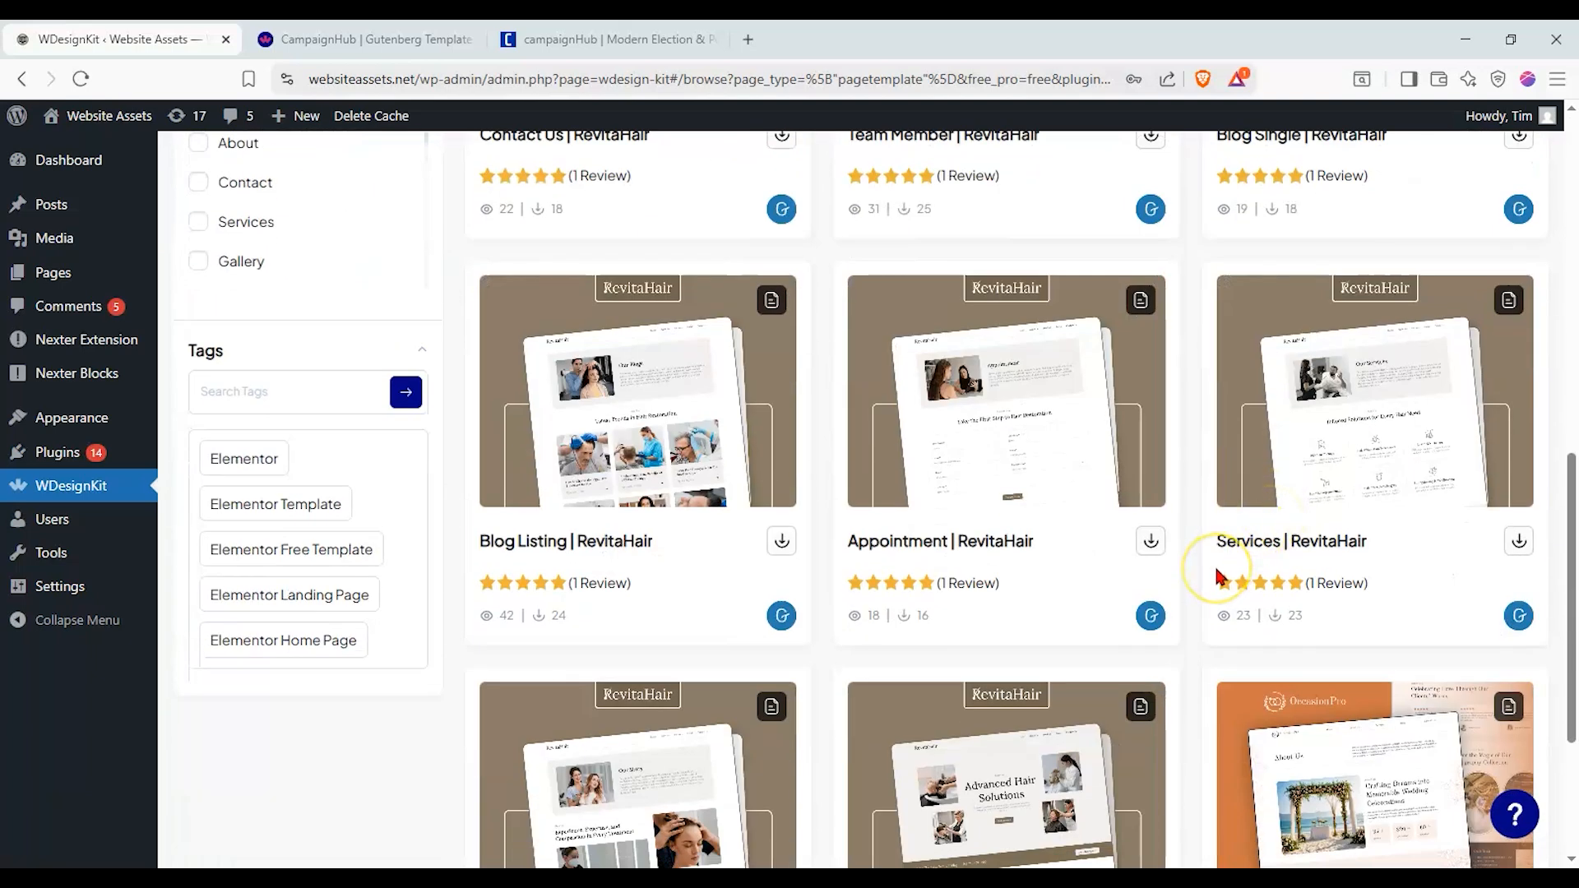
scroll(1214, 564, down, 4)
click(1260, 724)
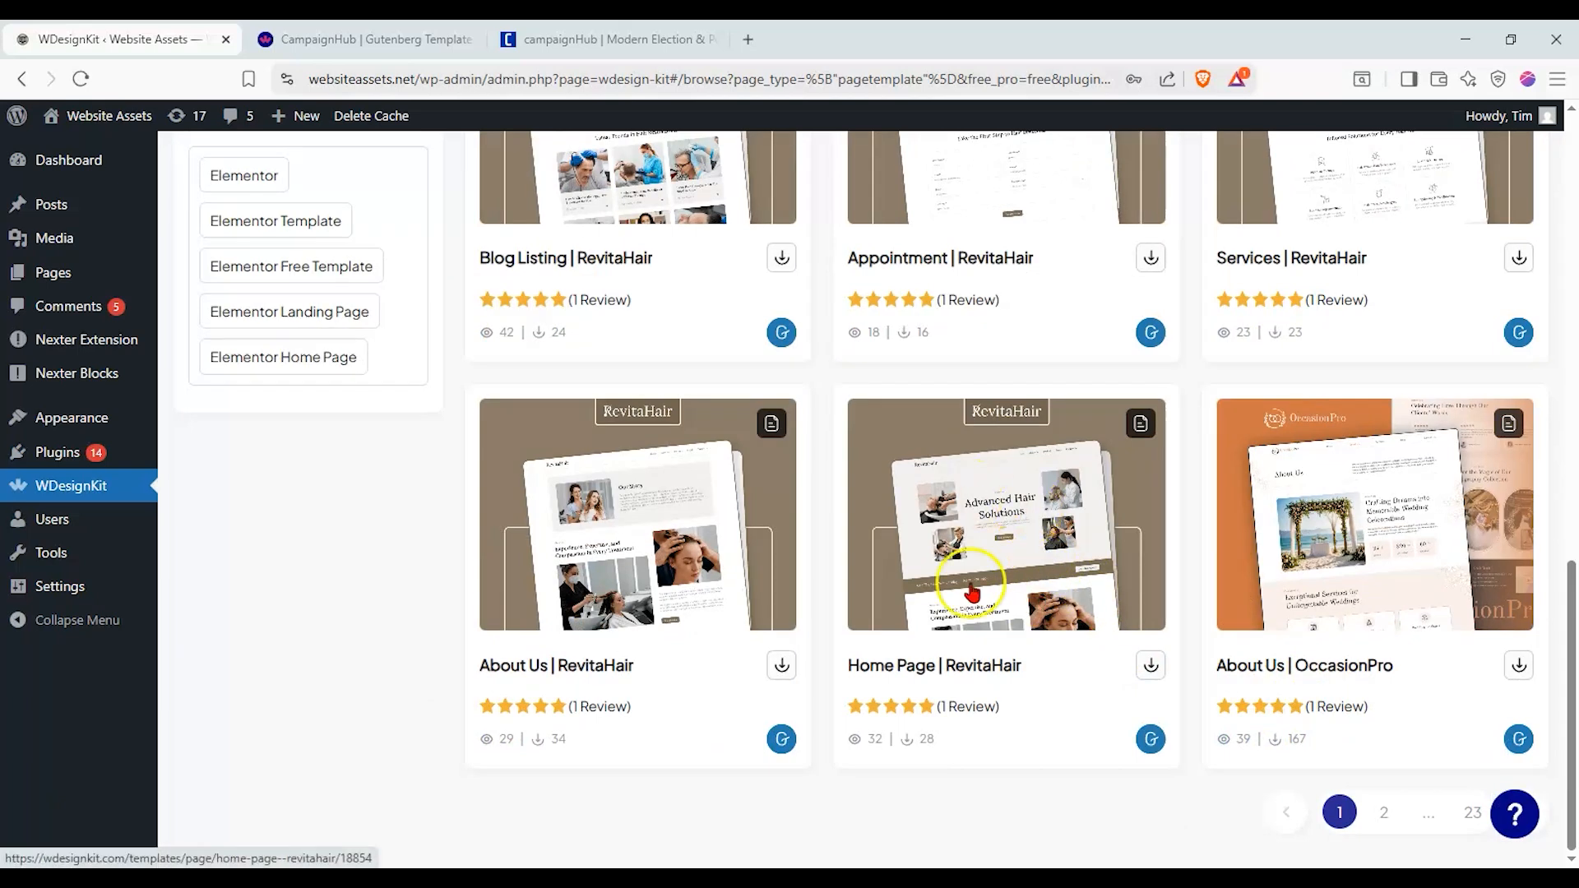
click(1384, 812)
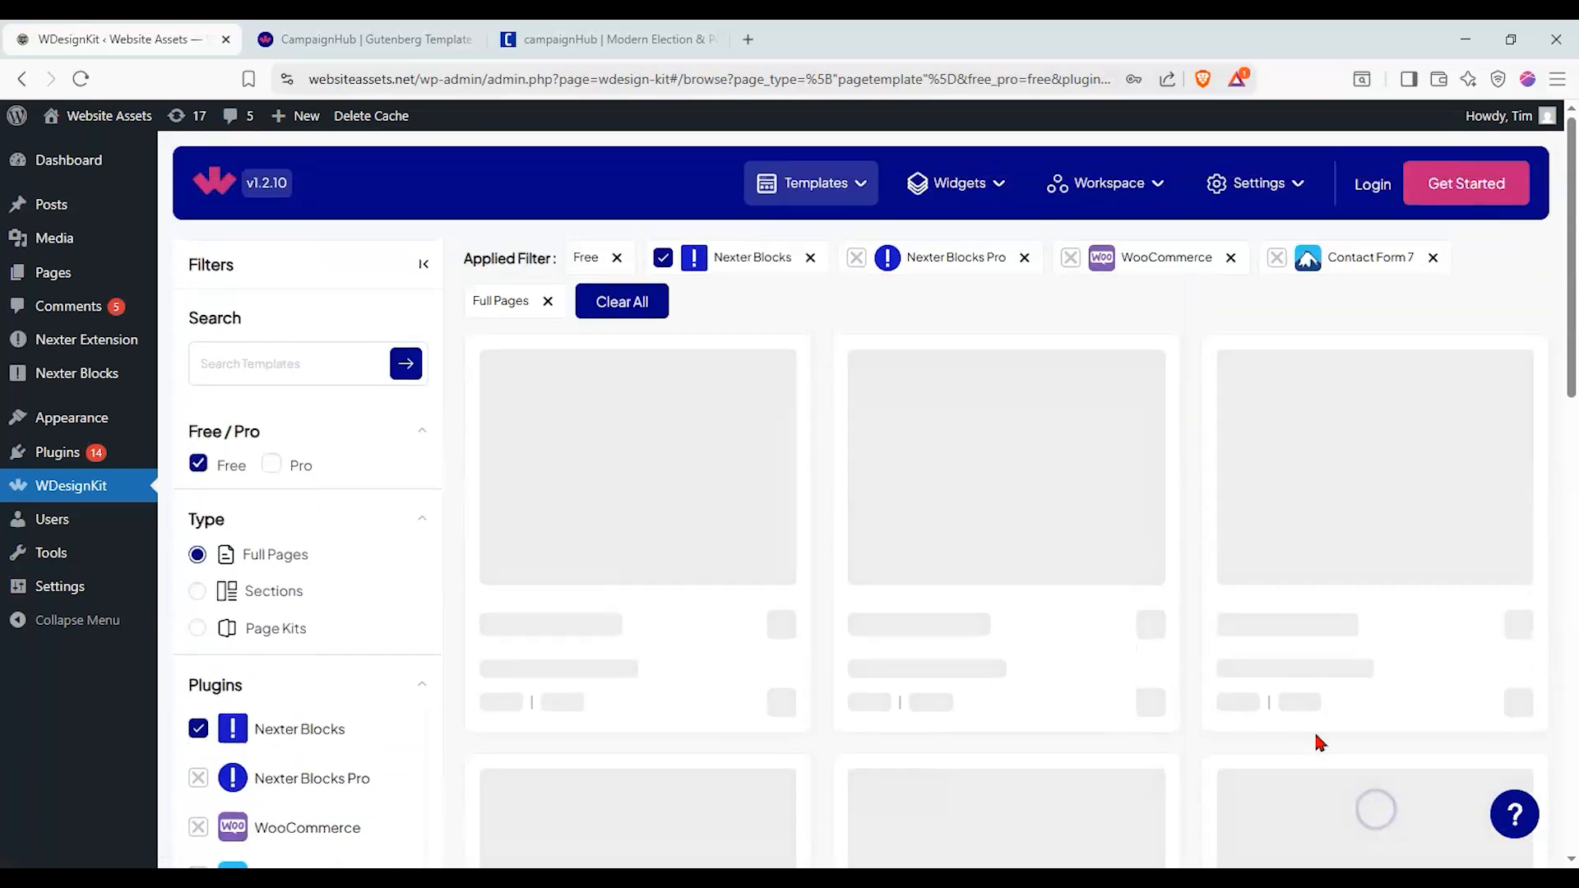
scroll(1079, 370, down, 2)
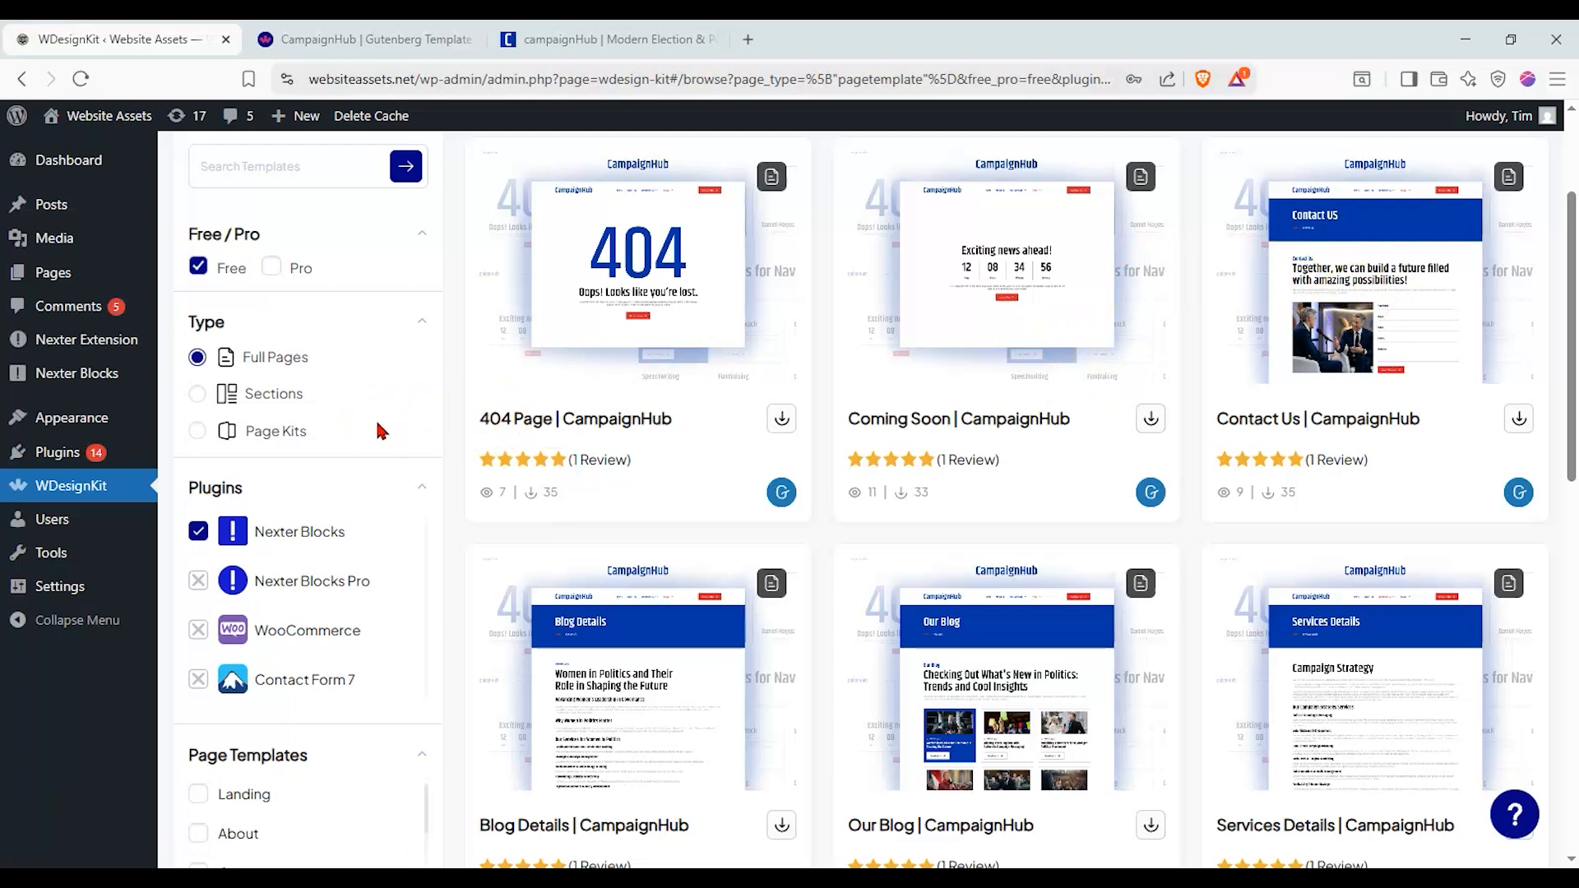
Filter the templates by Page Kits and open the CampaignHub kit's download selection with all templates selected
click(255, 431)
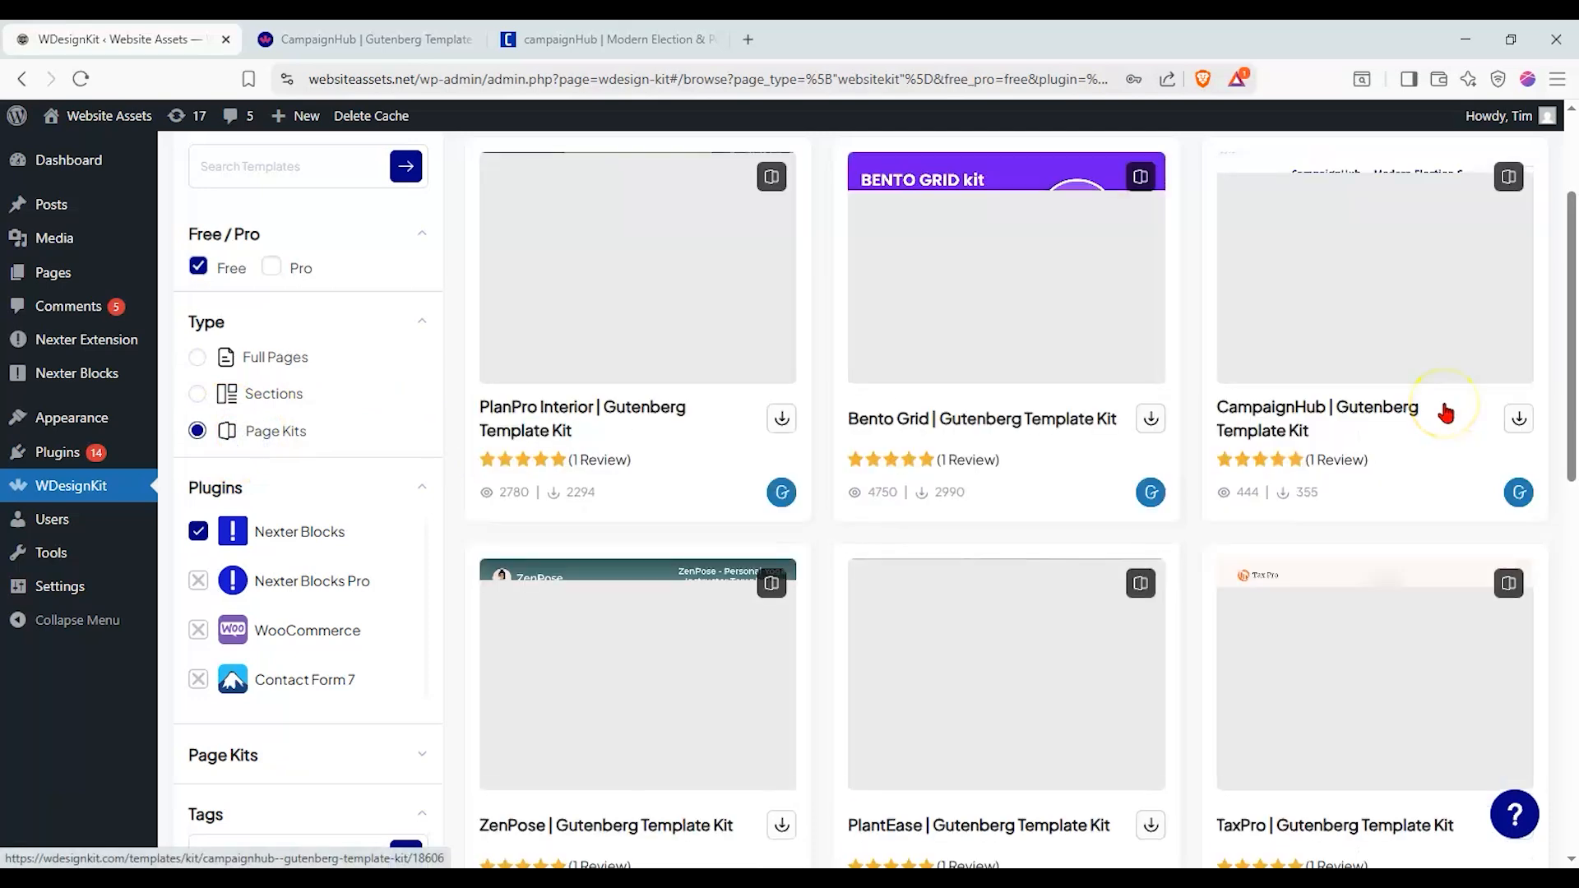
click(1519, 420)
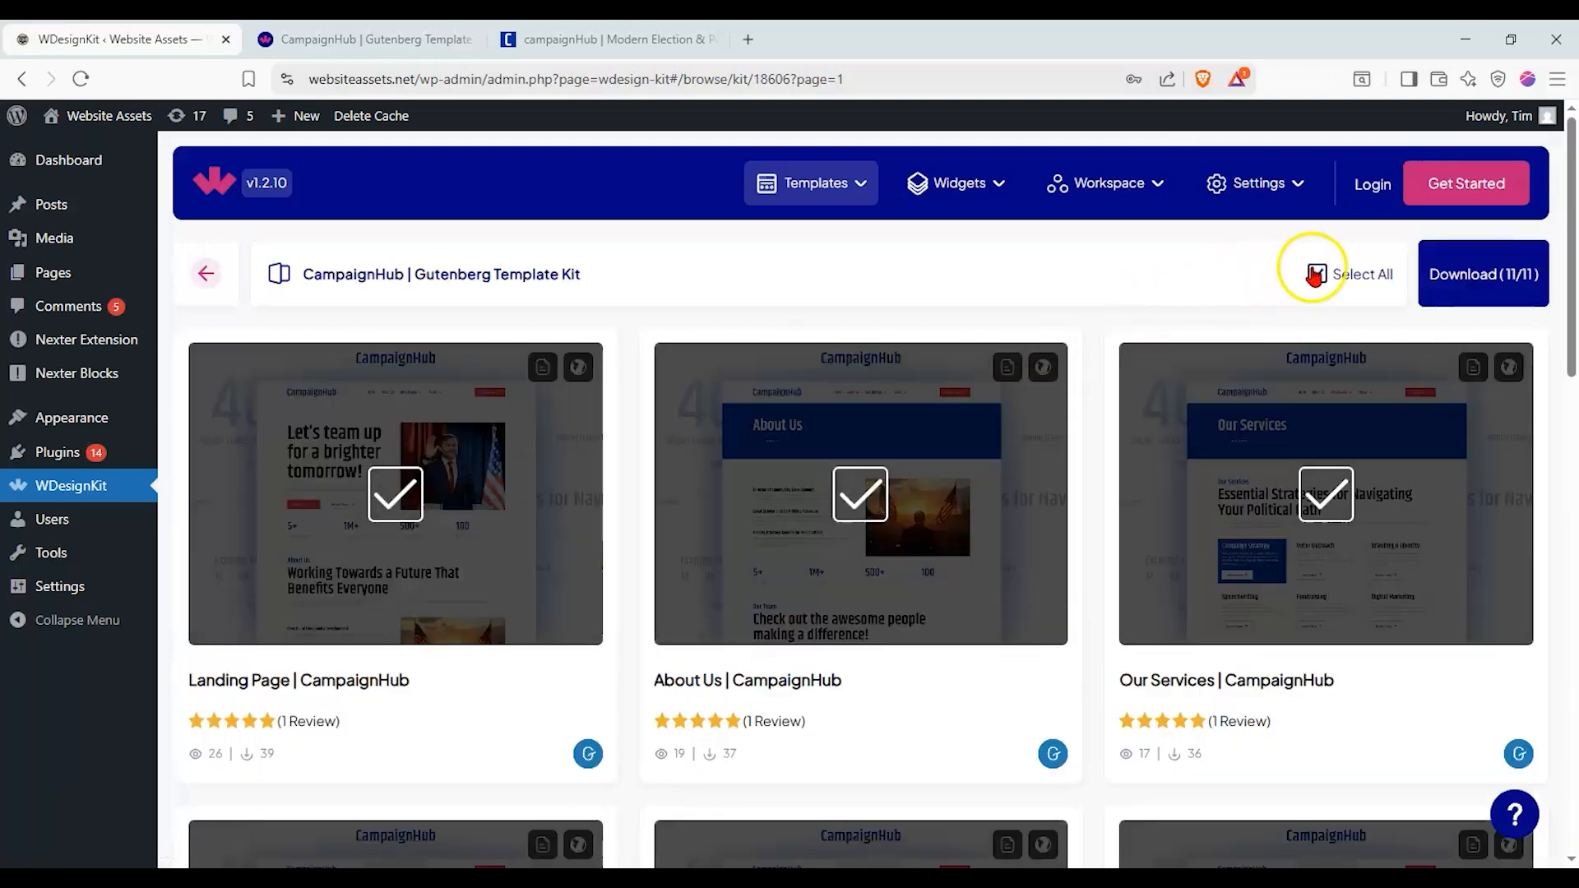
click(1311, 274)
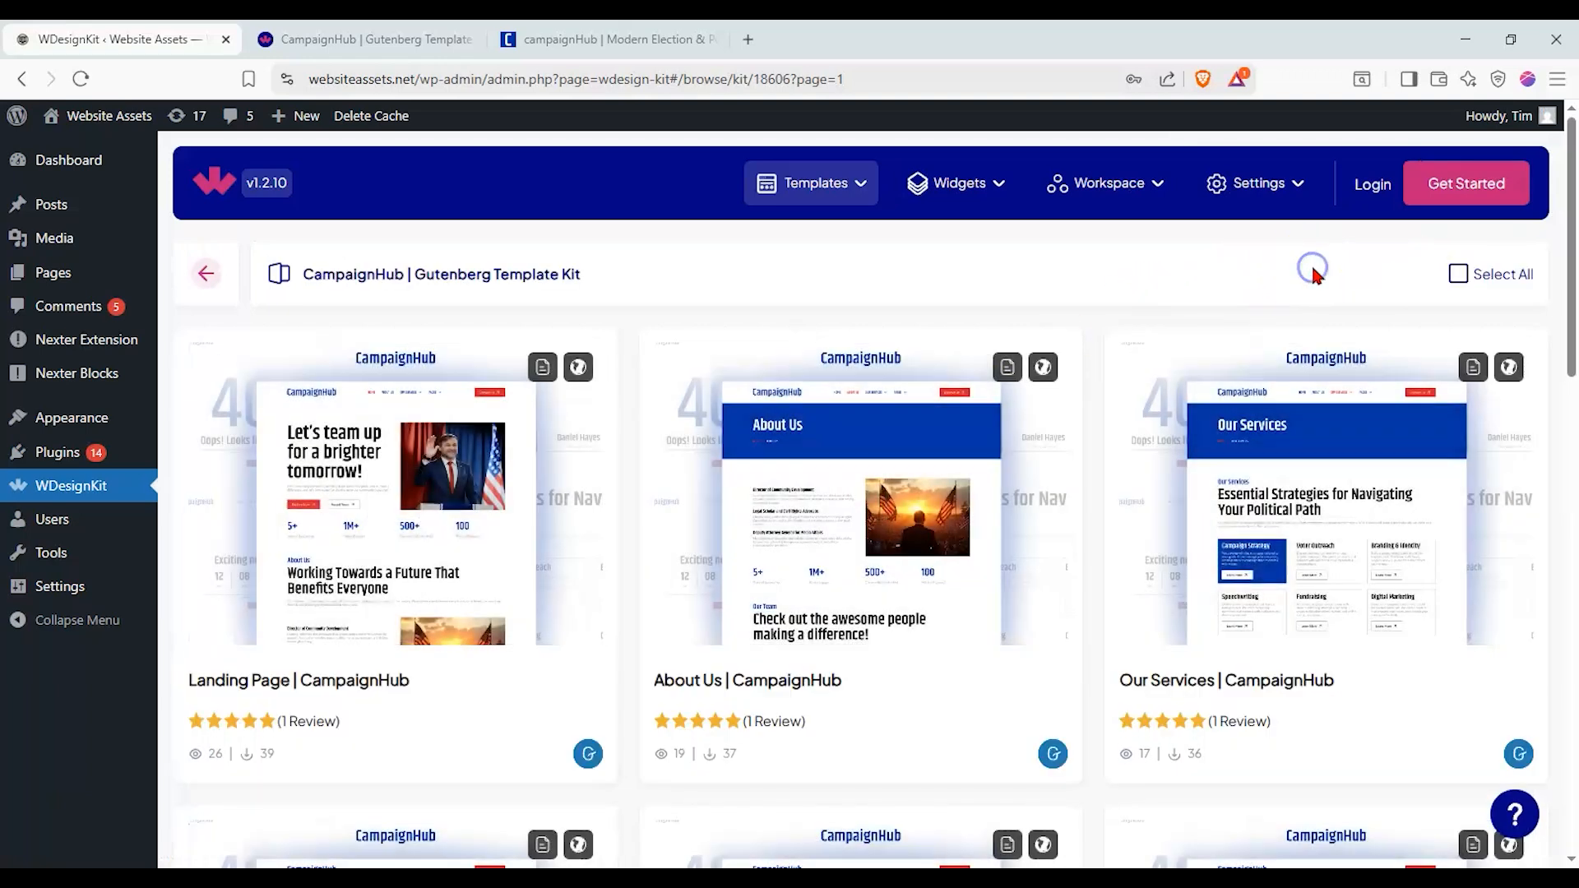
click(1457, 274)
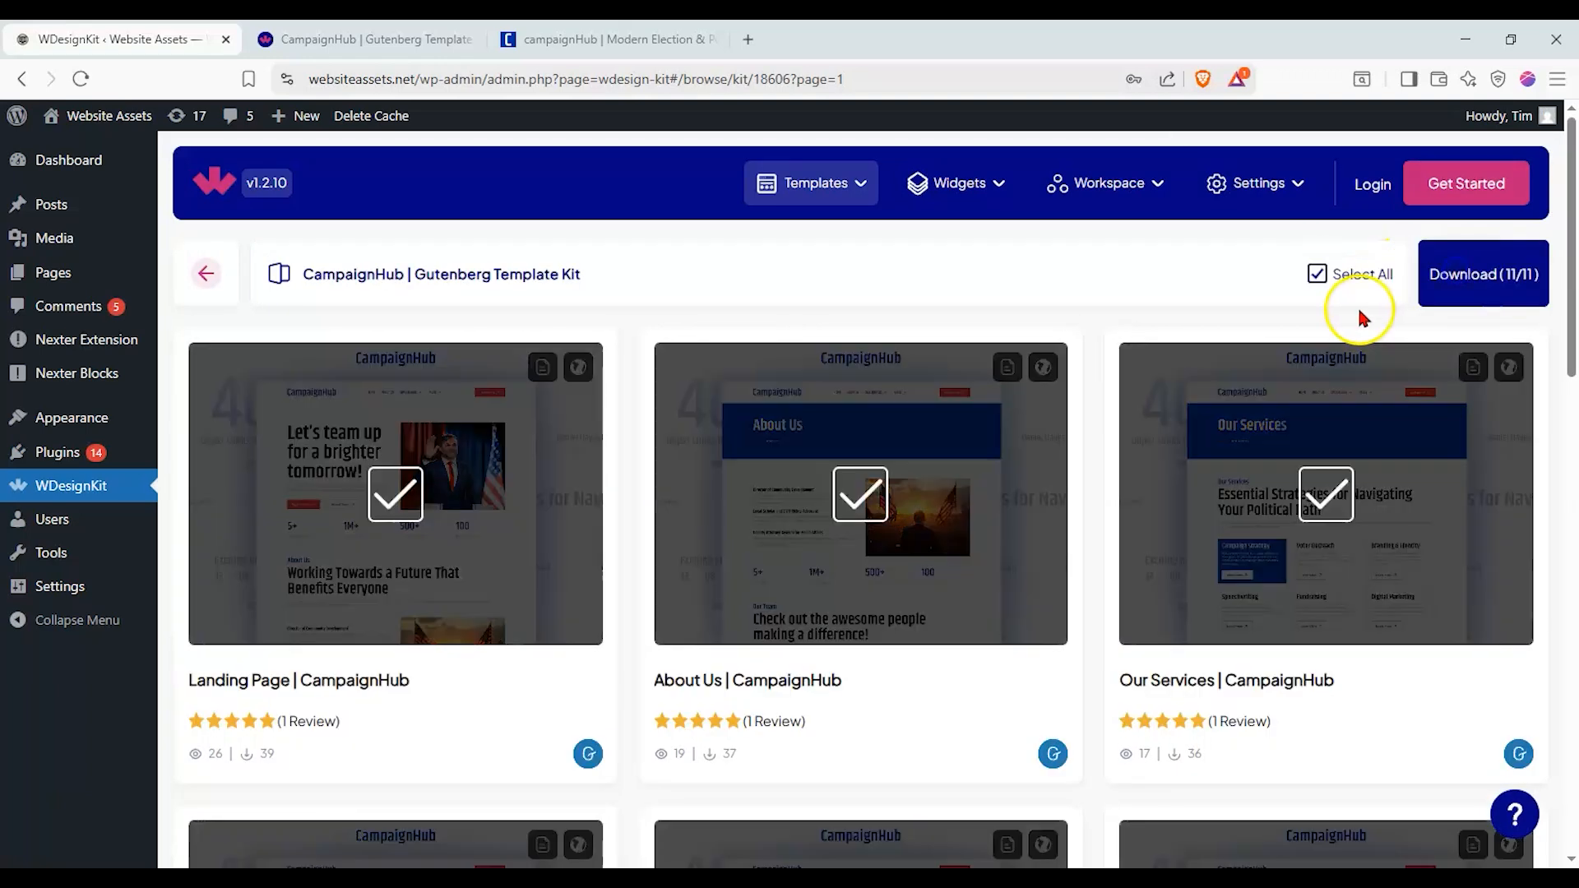
Set up the CampaignHub import with Pages and Theme Builder as destinations and Global Style as the import style
click(1445, 284)
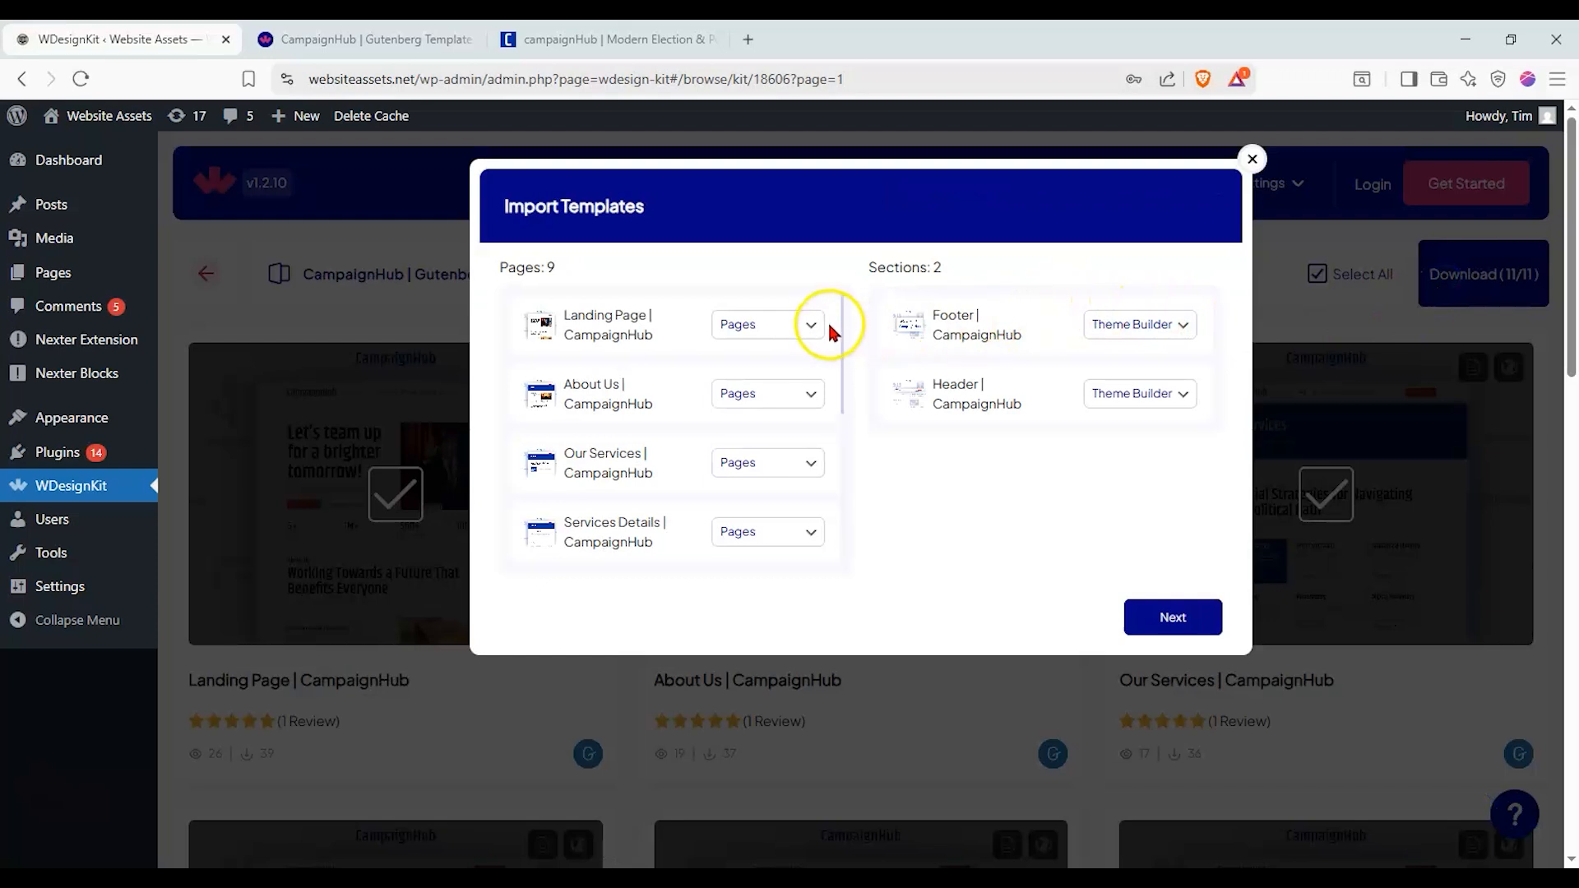
drag(843, 330, 874, 319)
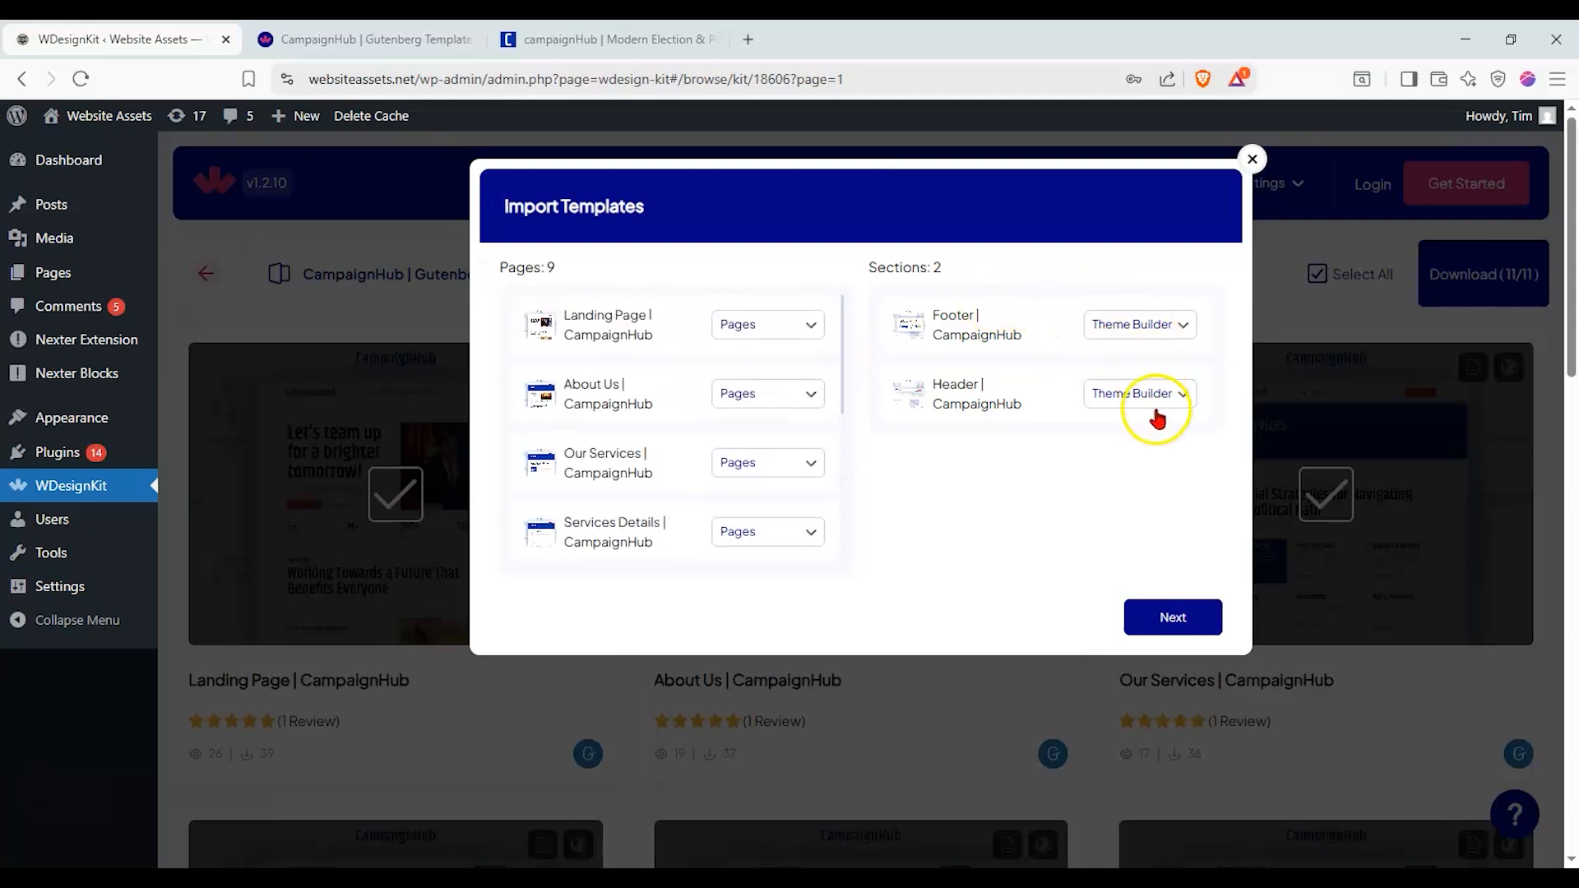
click(1206, 626)
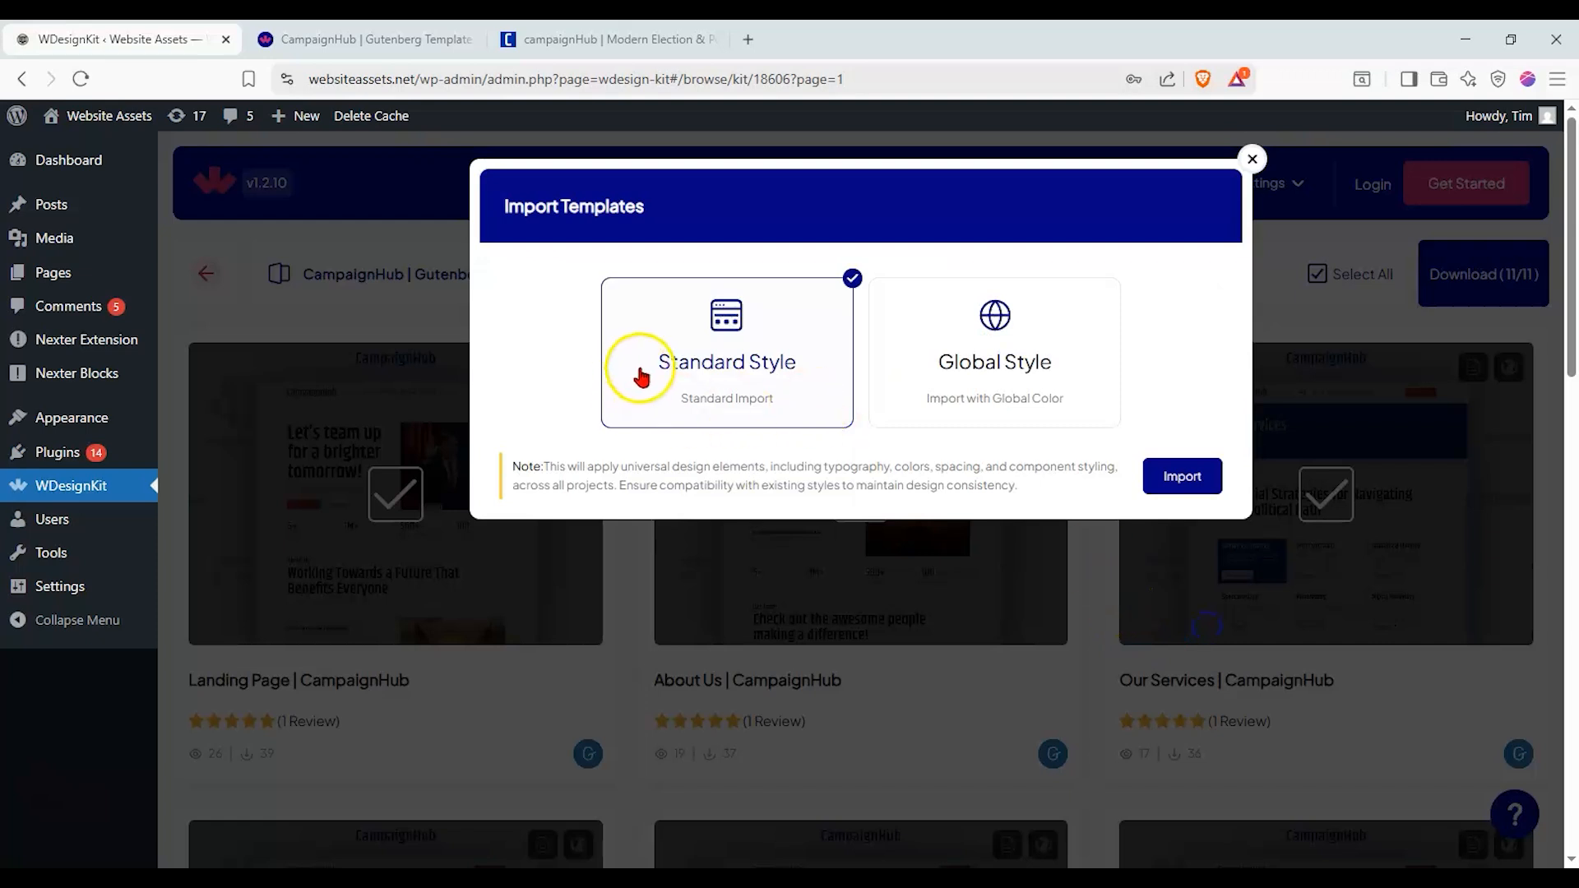
click(1068, 384)
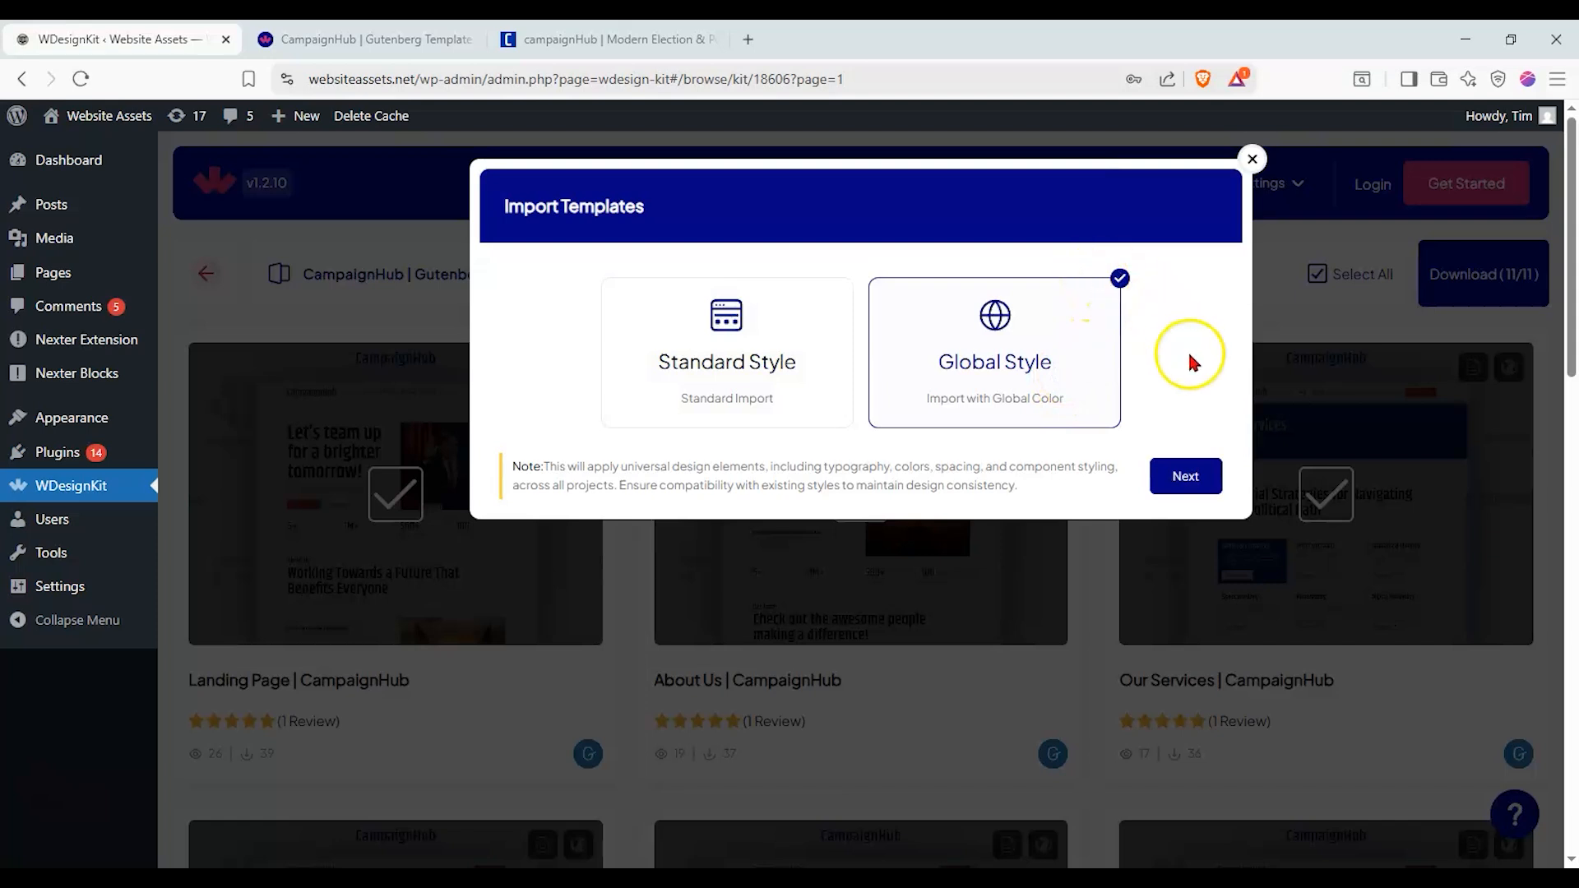
click(1191, 479)
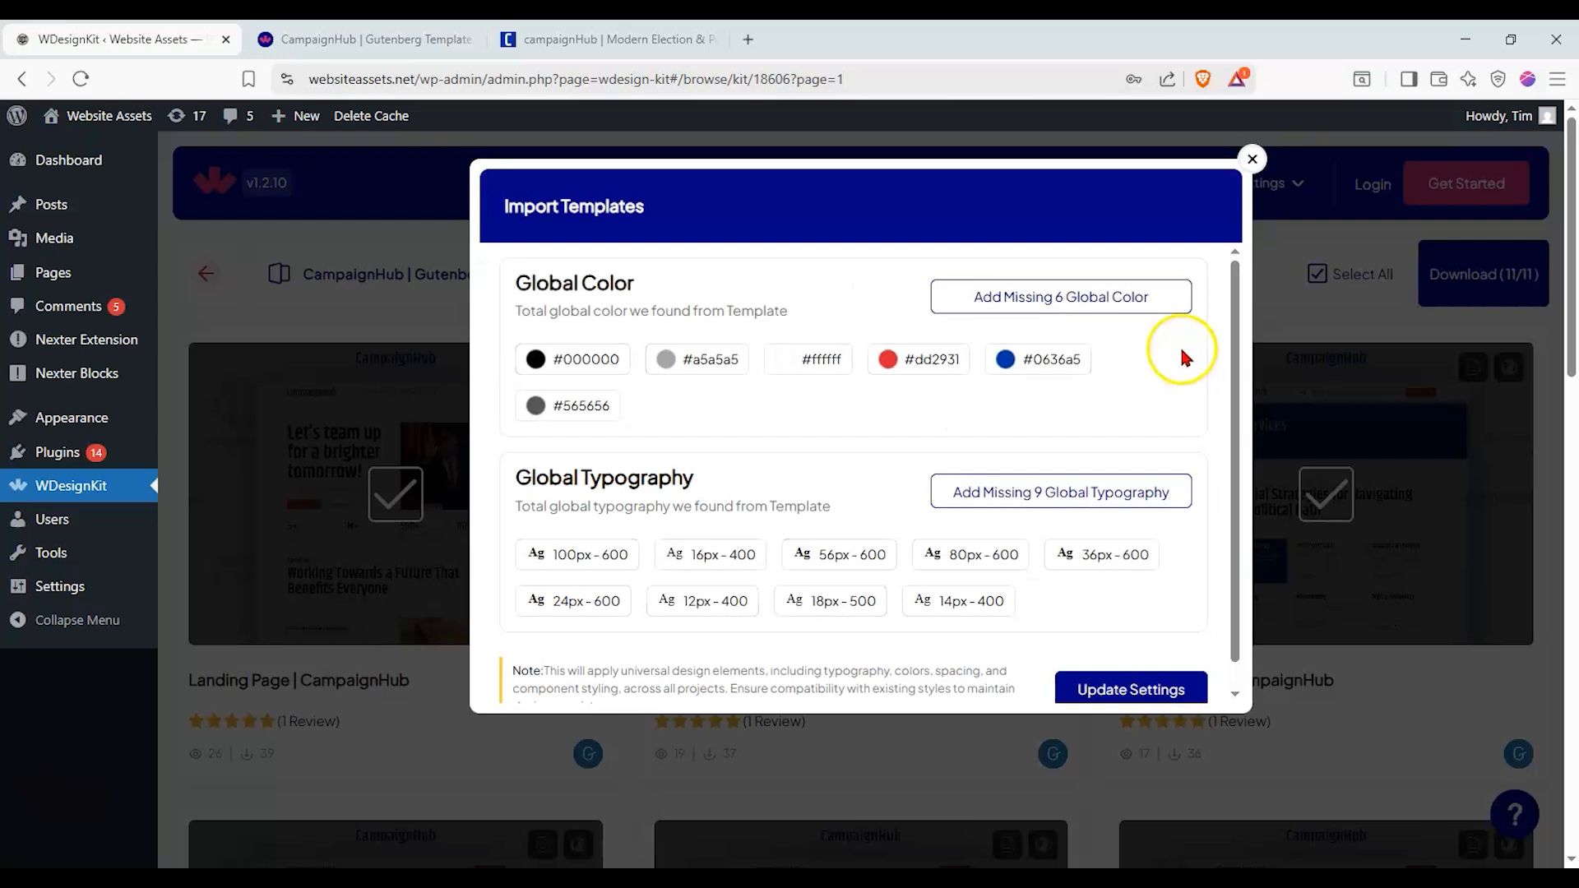
Add the CampaignHub kit's 6 missing global colors and 9 missing global typography styles to the site
click(980, 289)
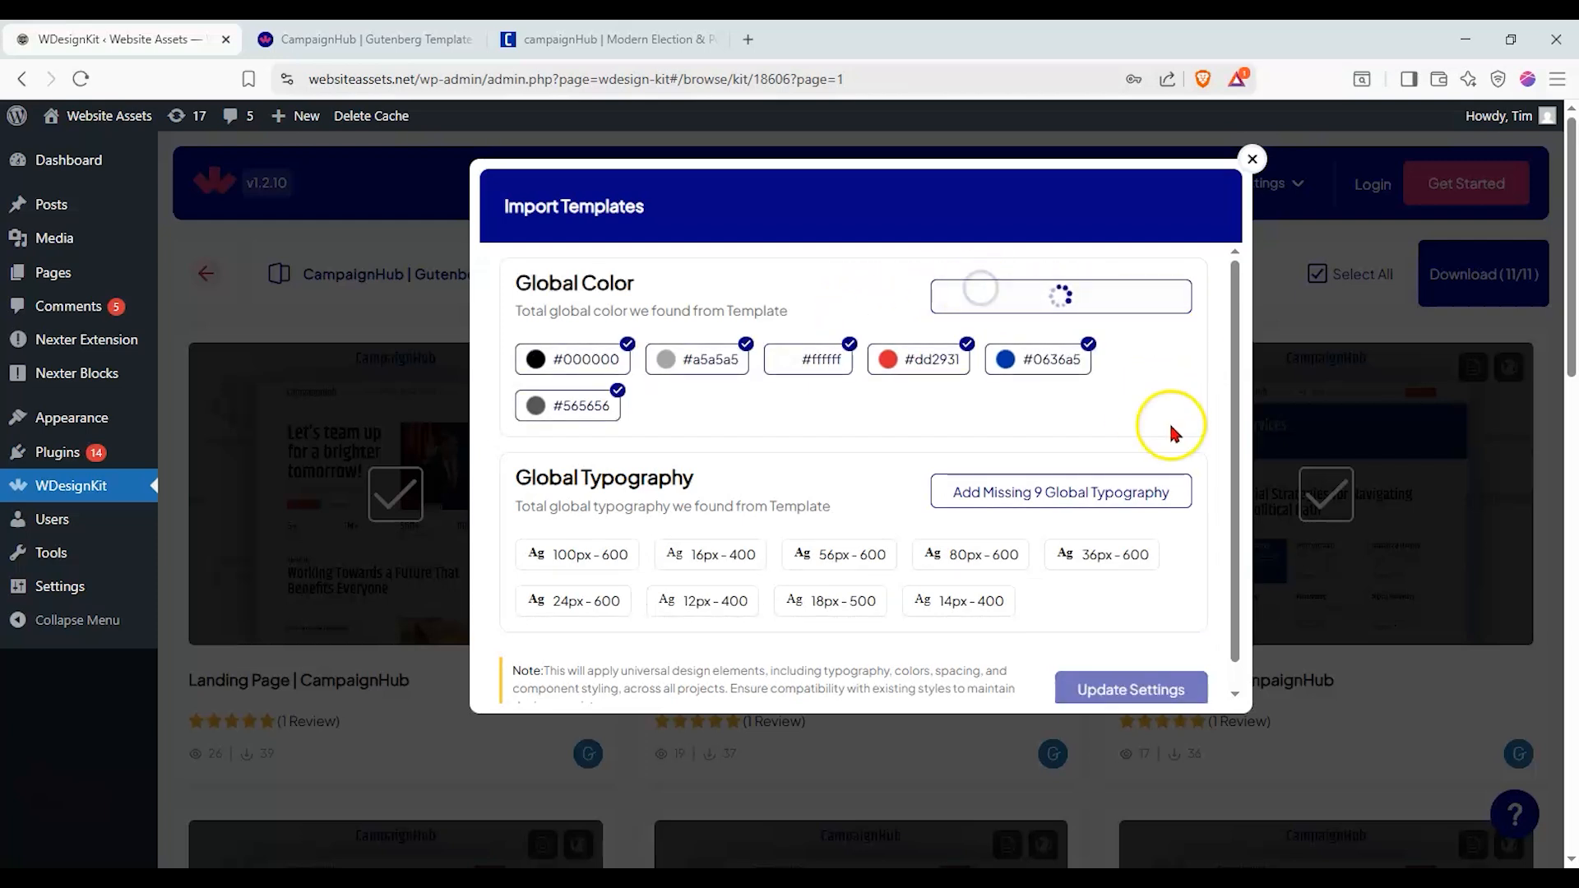
click(1092, 493)
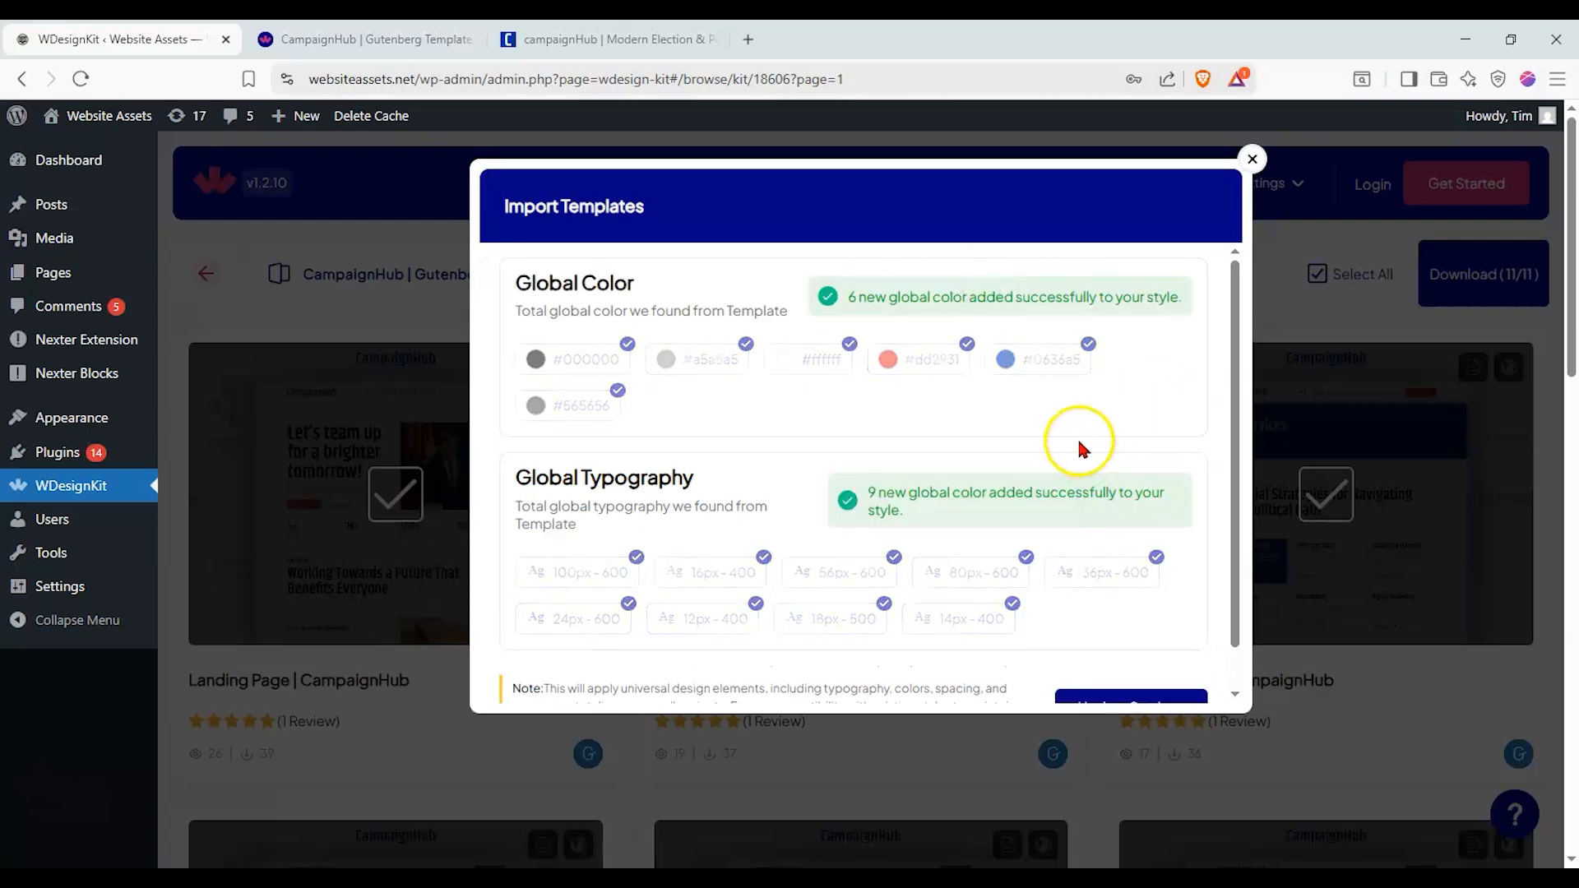
scroll(938, 444, down, 1)
scroll(942, 441, up, 1)
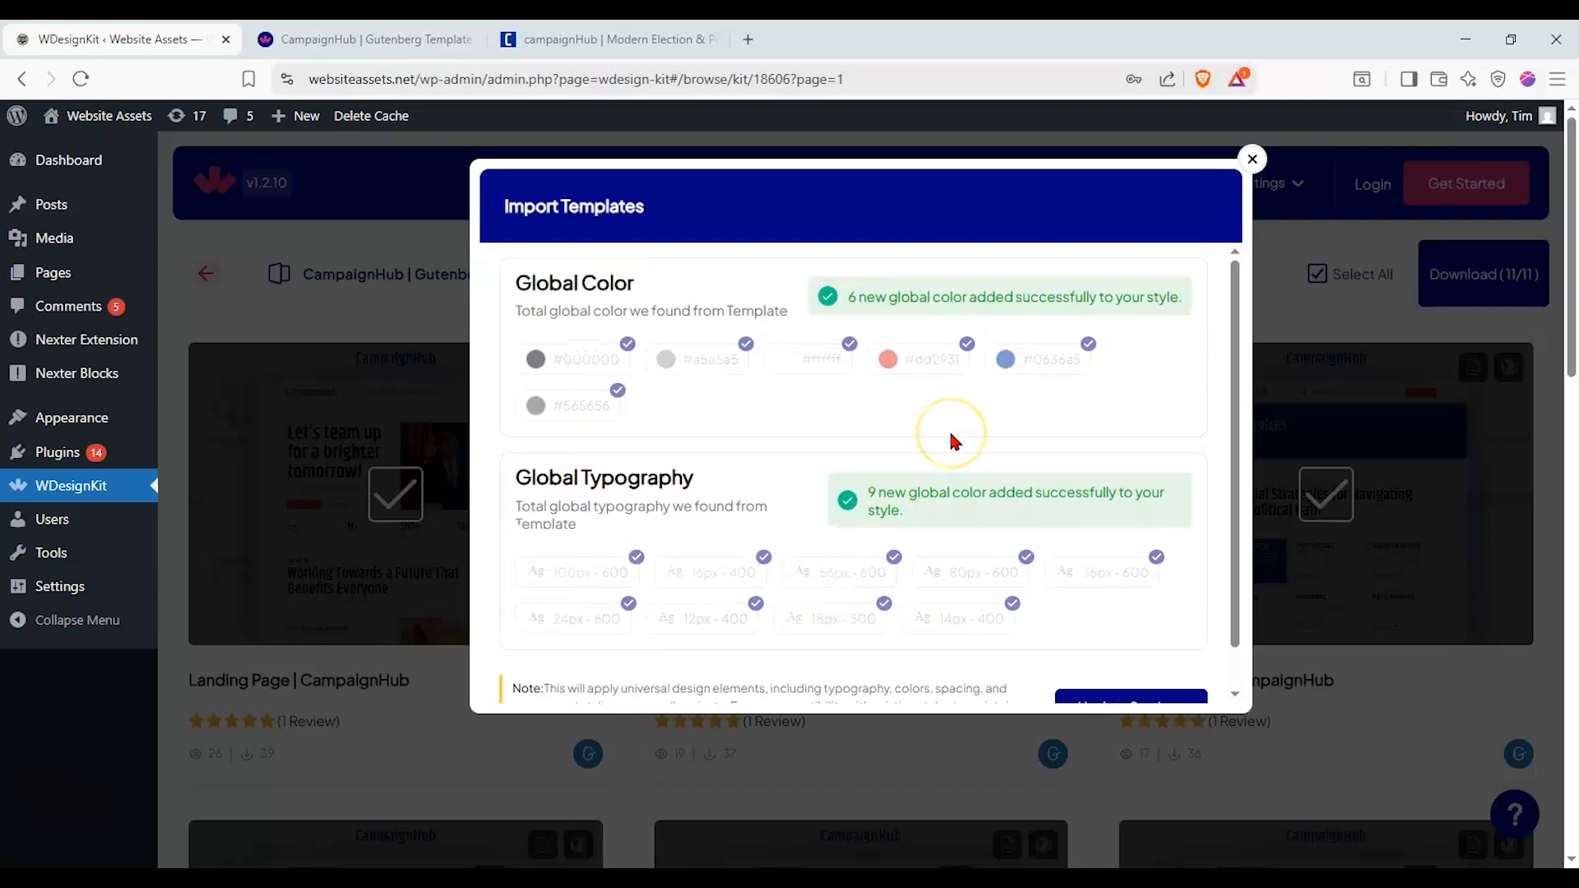
scroll(1258, 554, down, 3)
scroll(1194, 618, down, 1)
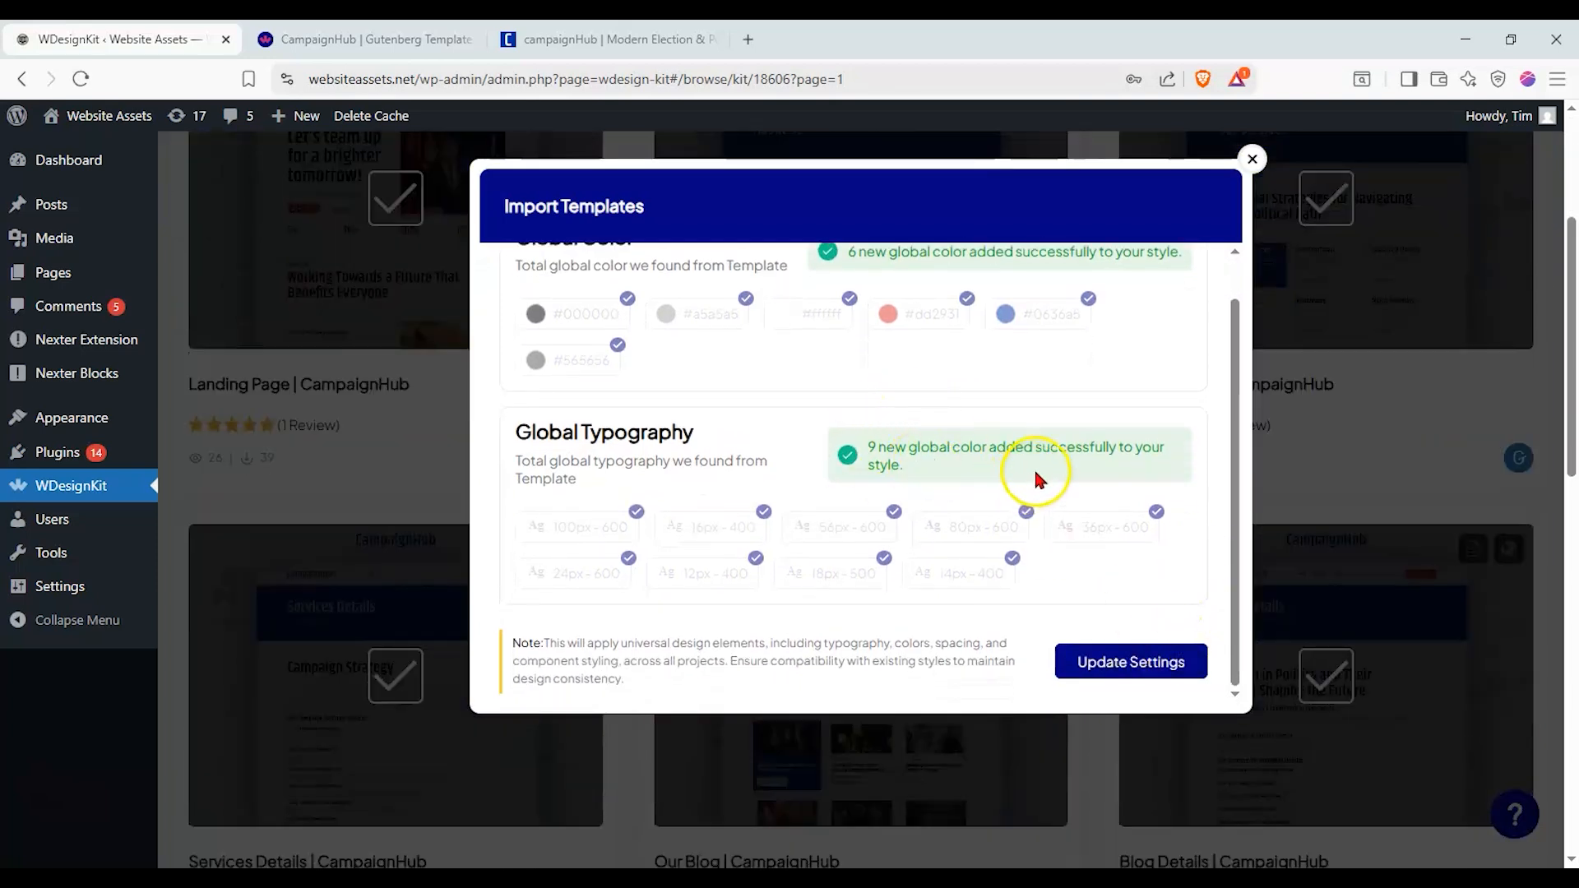
scroll(1275, 317, up, 1)
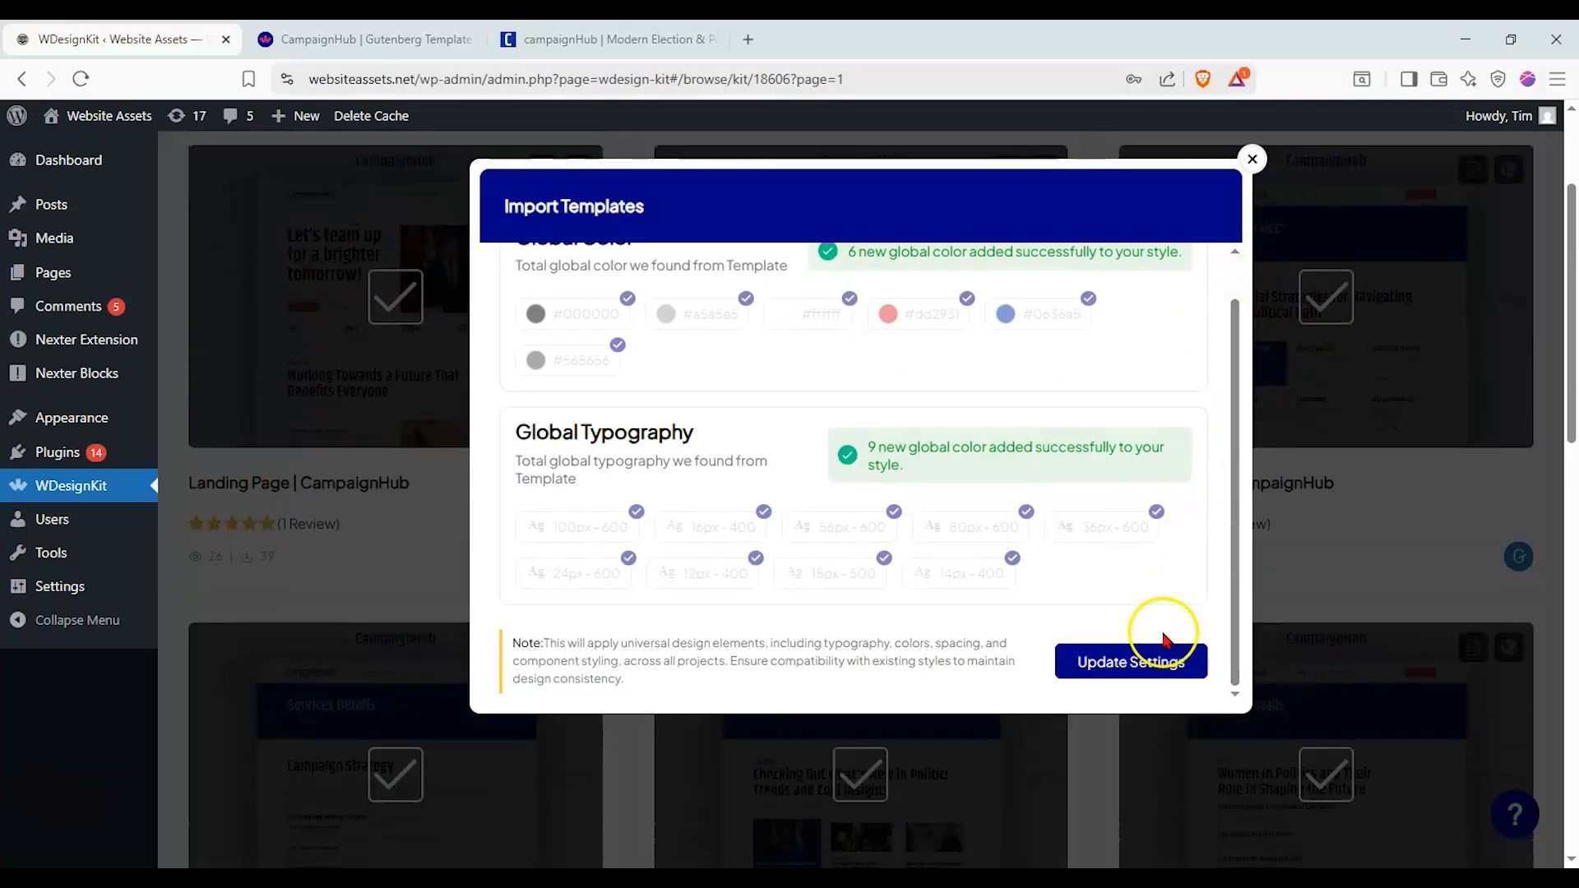
Update the settings to import the whole CampaignHub kit, closing the two extra CampaignHub tabs and the finished import dialog
click(1158, 662)
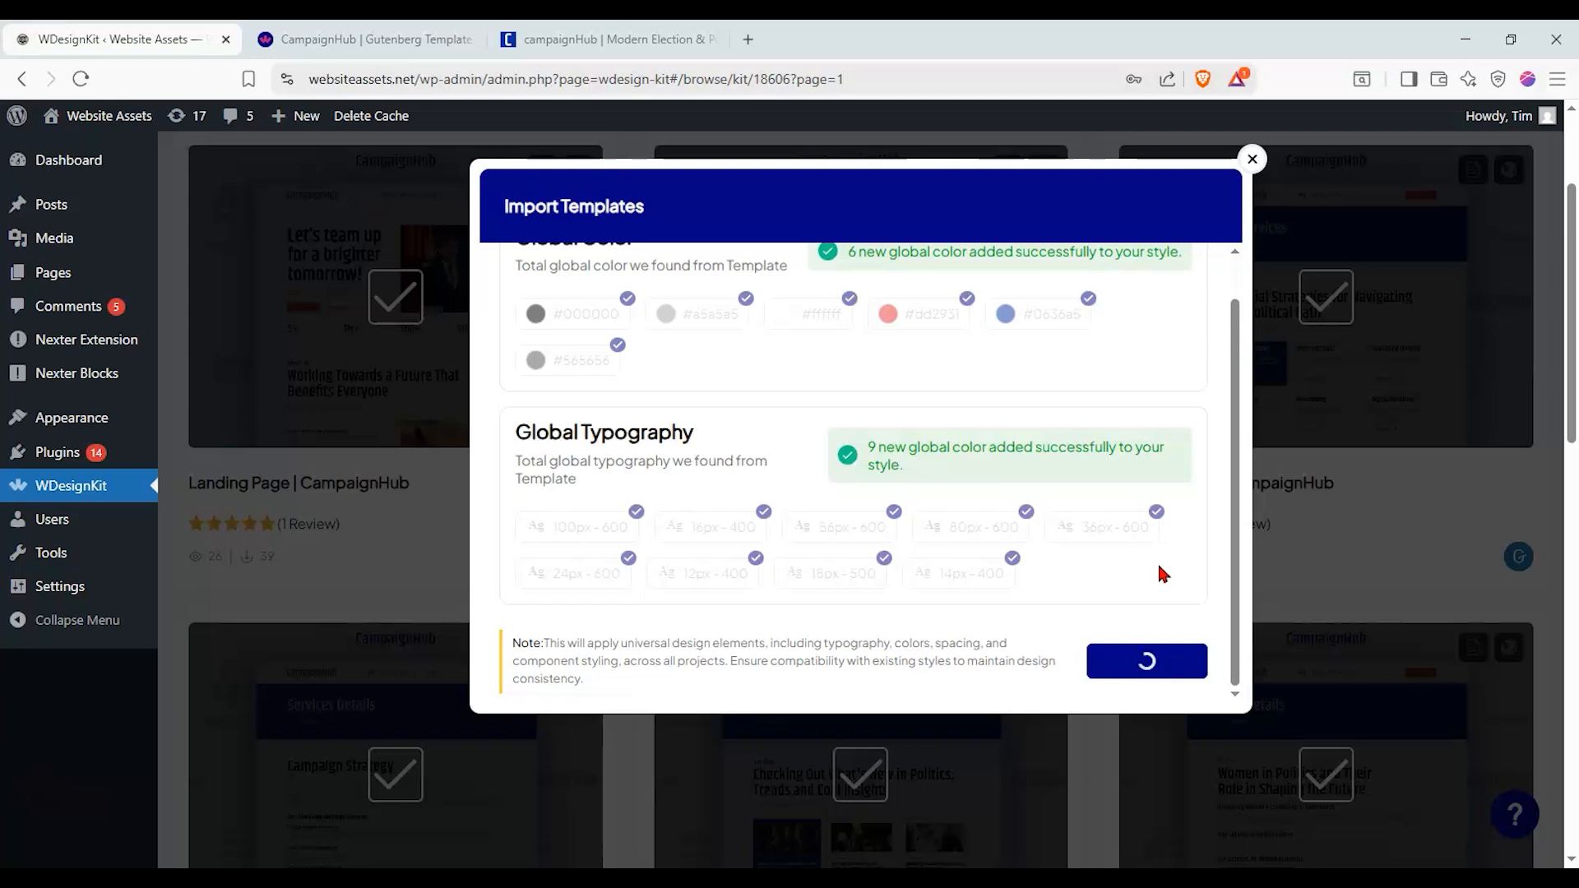
click(1149, 668)
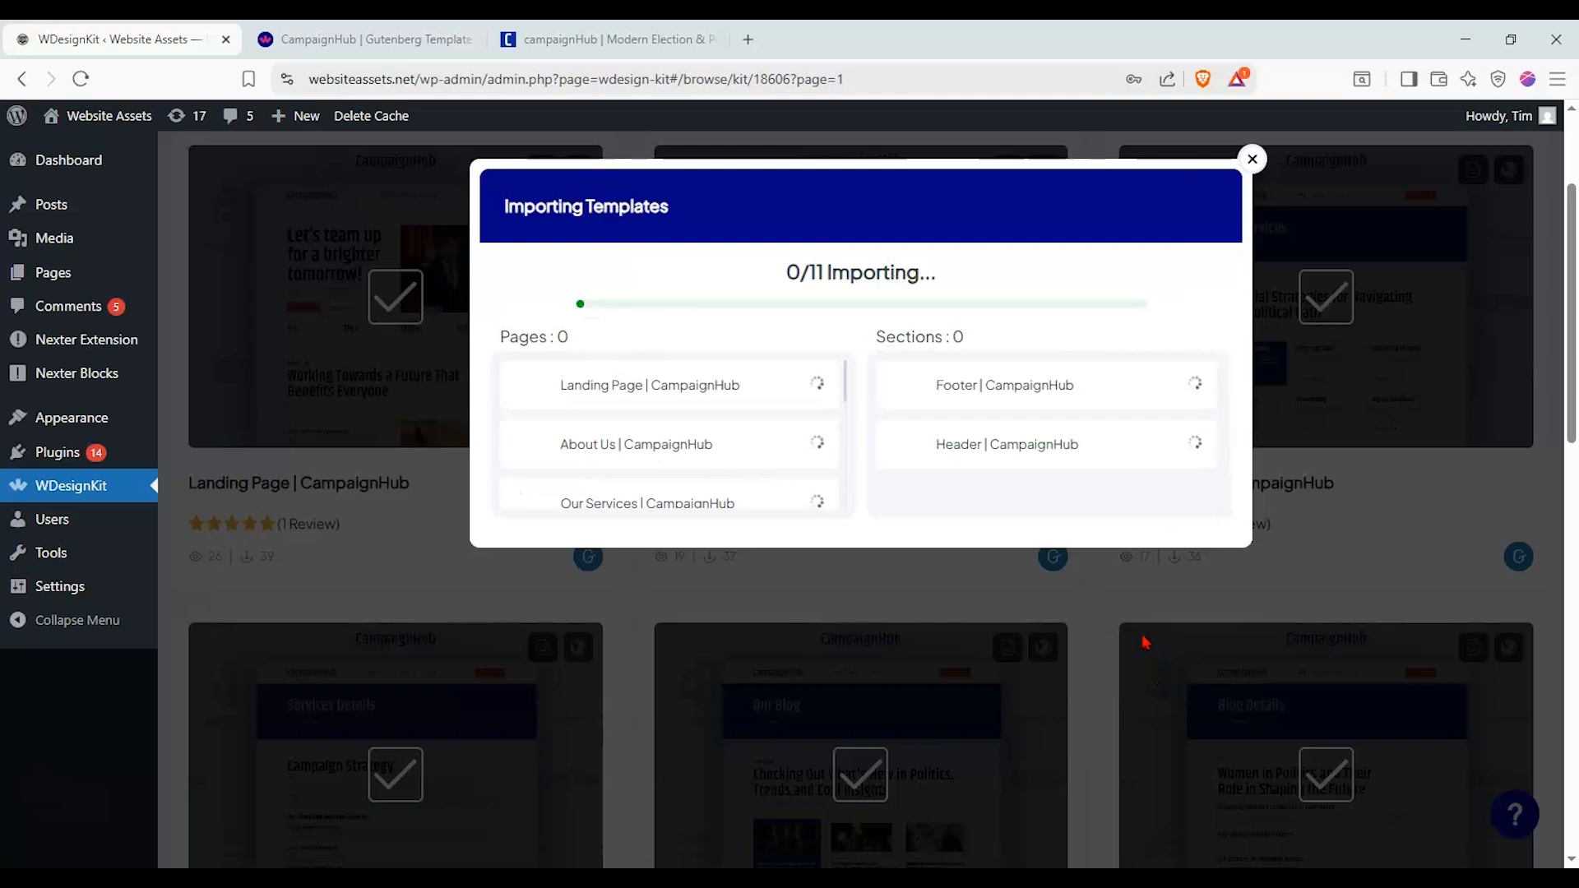
click(468, 40)
click(464, 40)
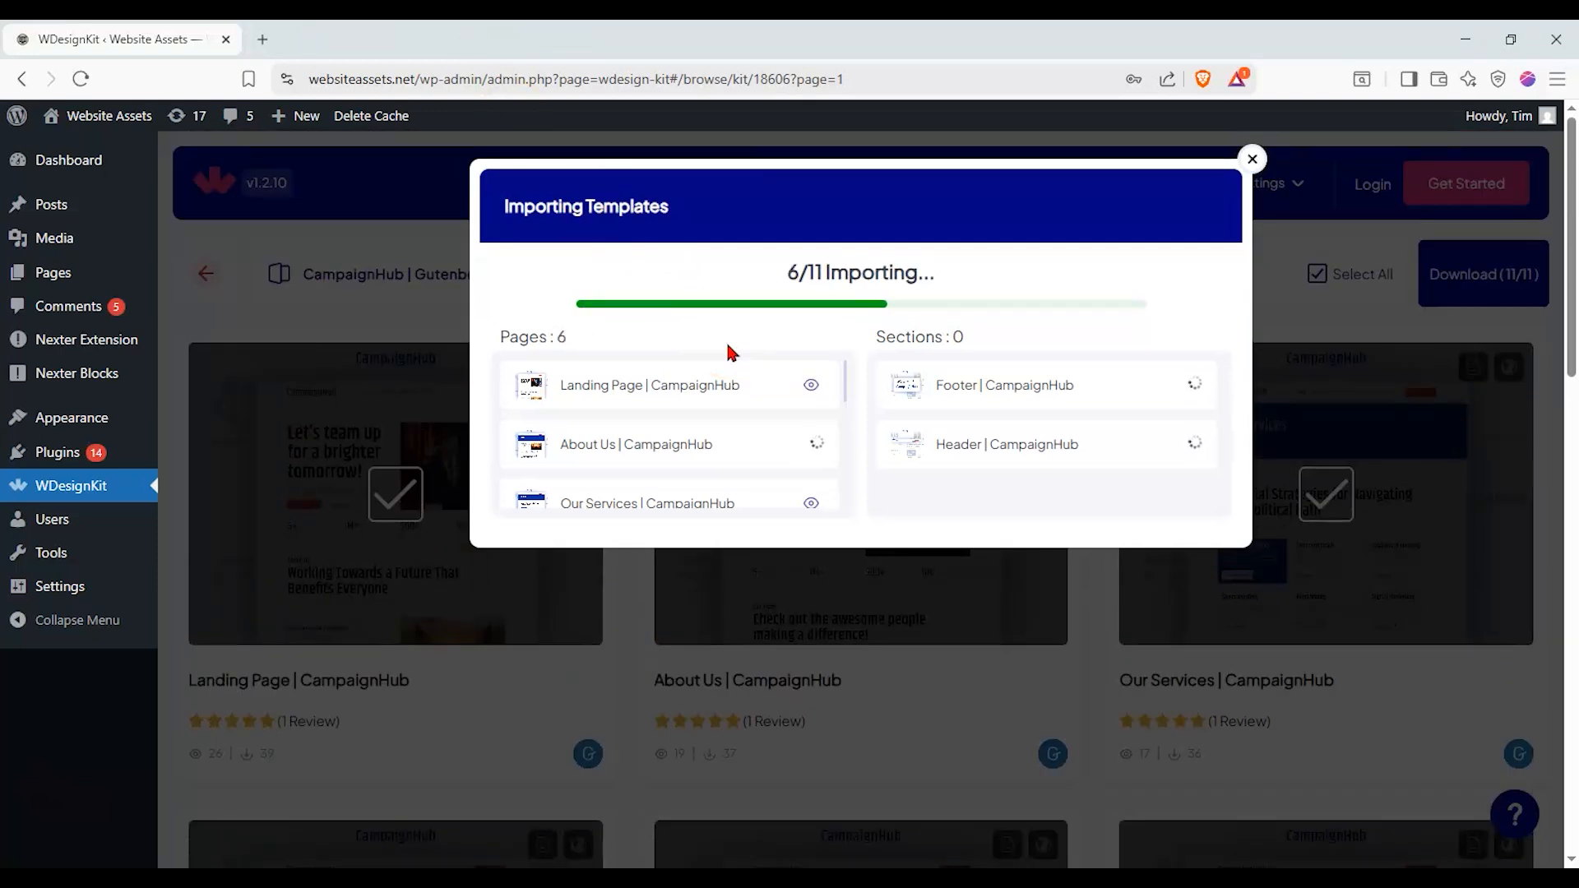
scroll(751, 370, down, 15)
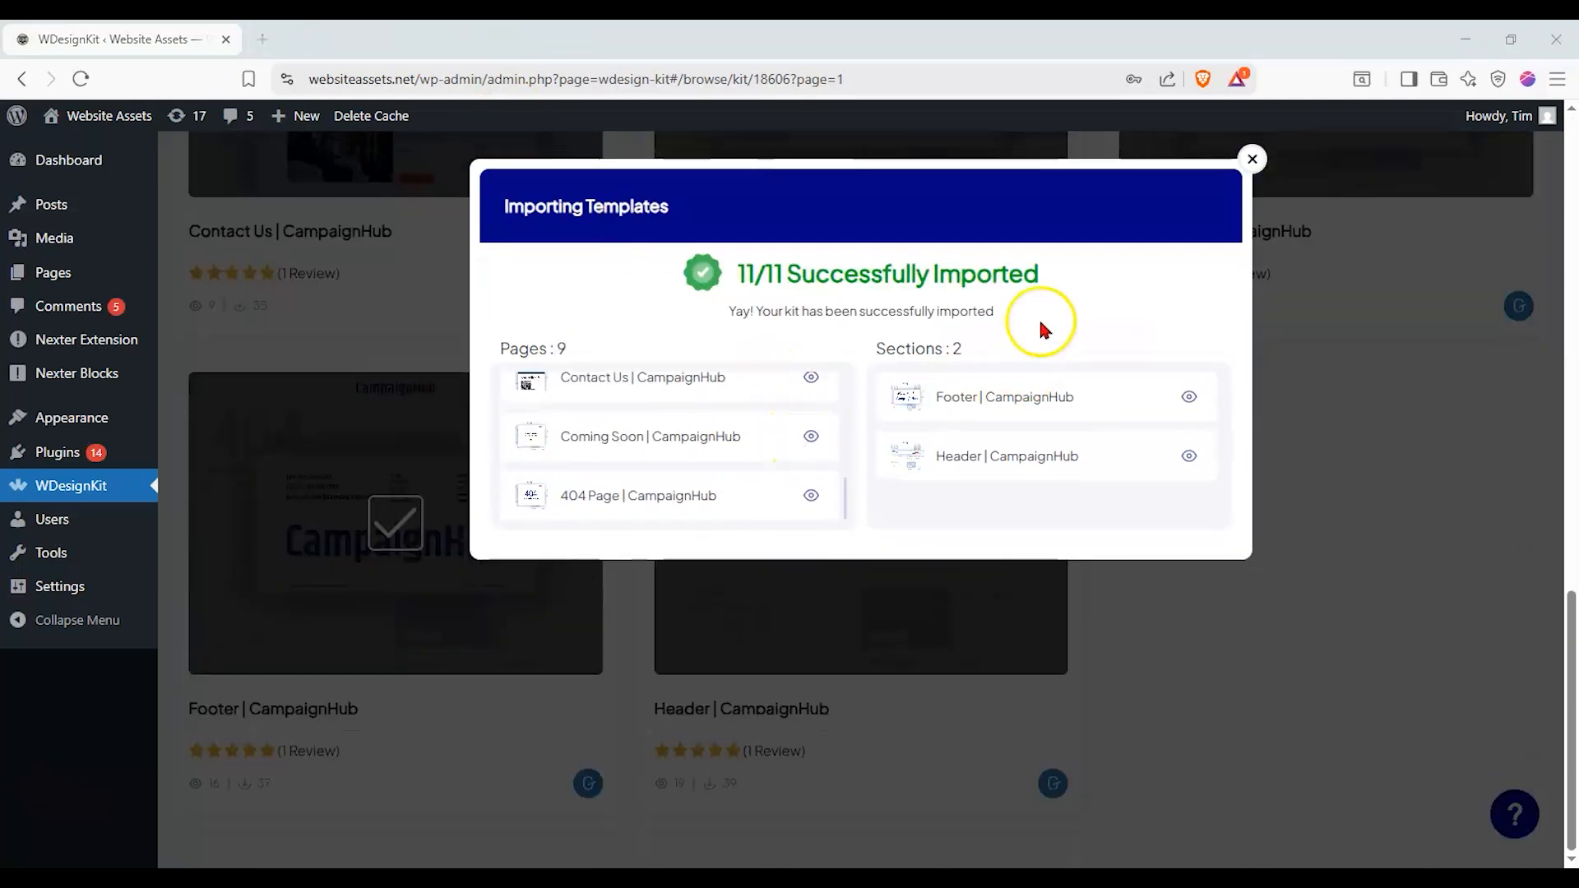
click(1252, 158)
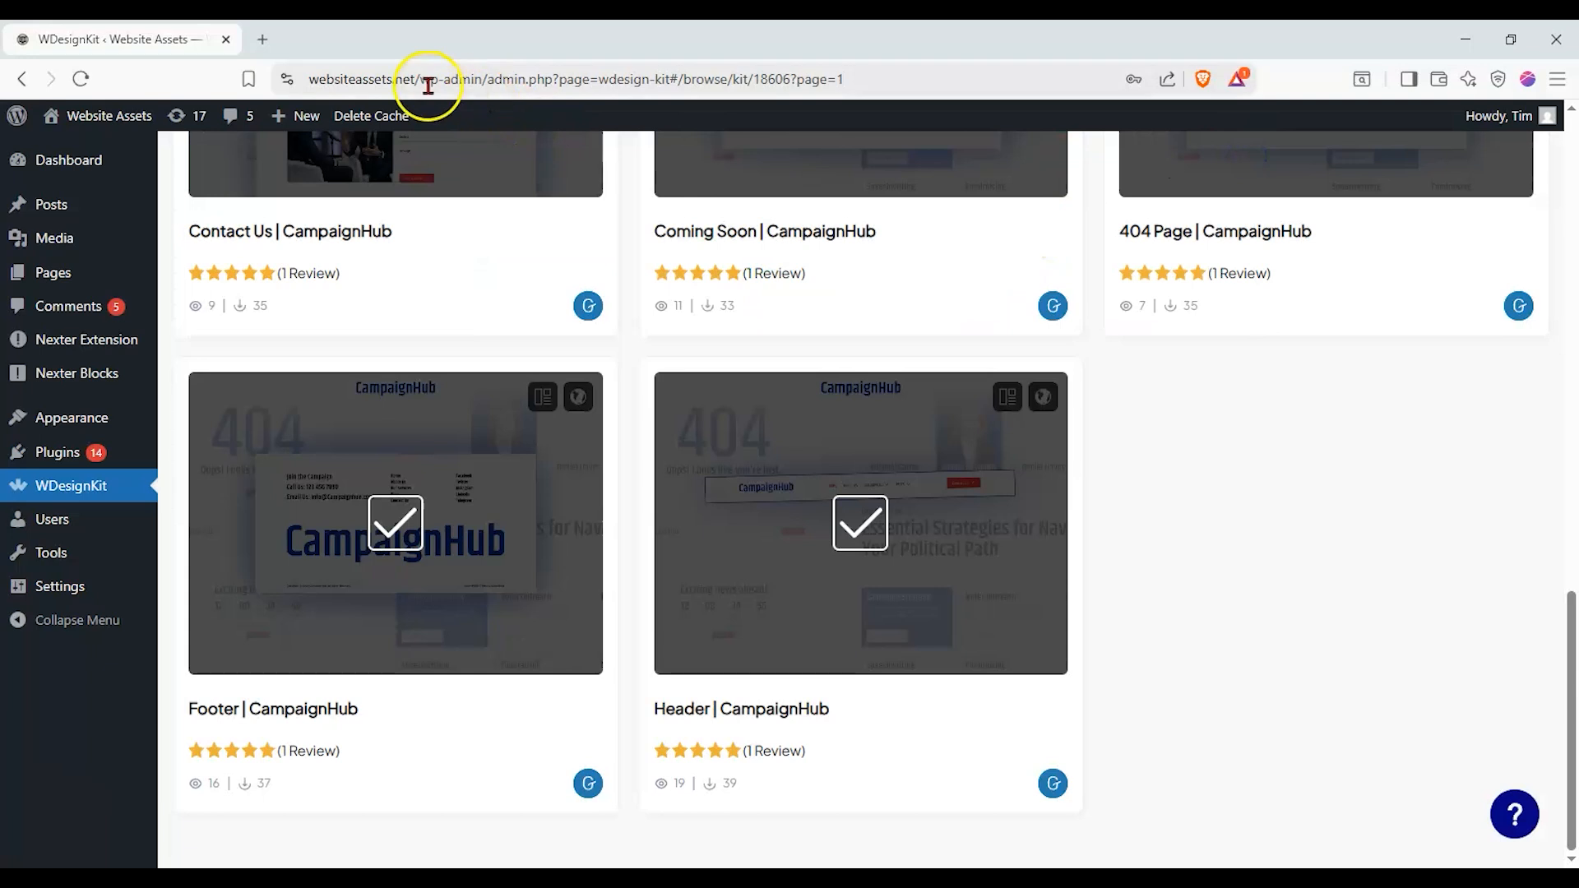
Load the websiteassets.net home page and examine its header and footer
drag(427, 86, 1181, 191)
key(BackSpace)
key(BackSpace)
key(Return)
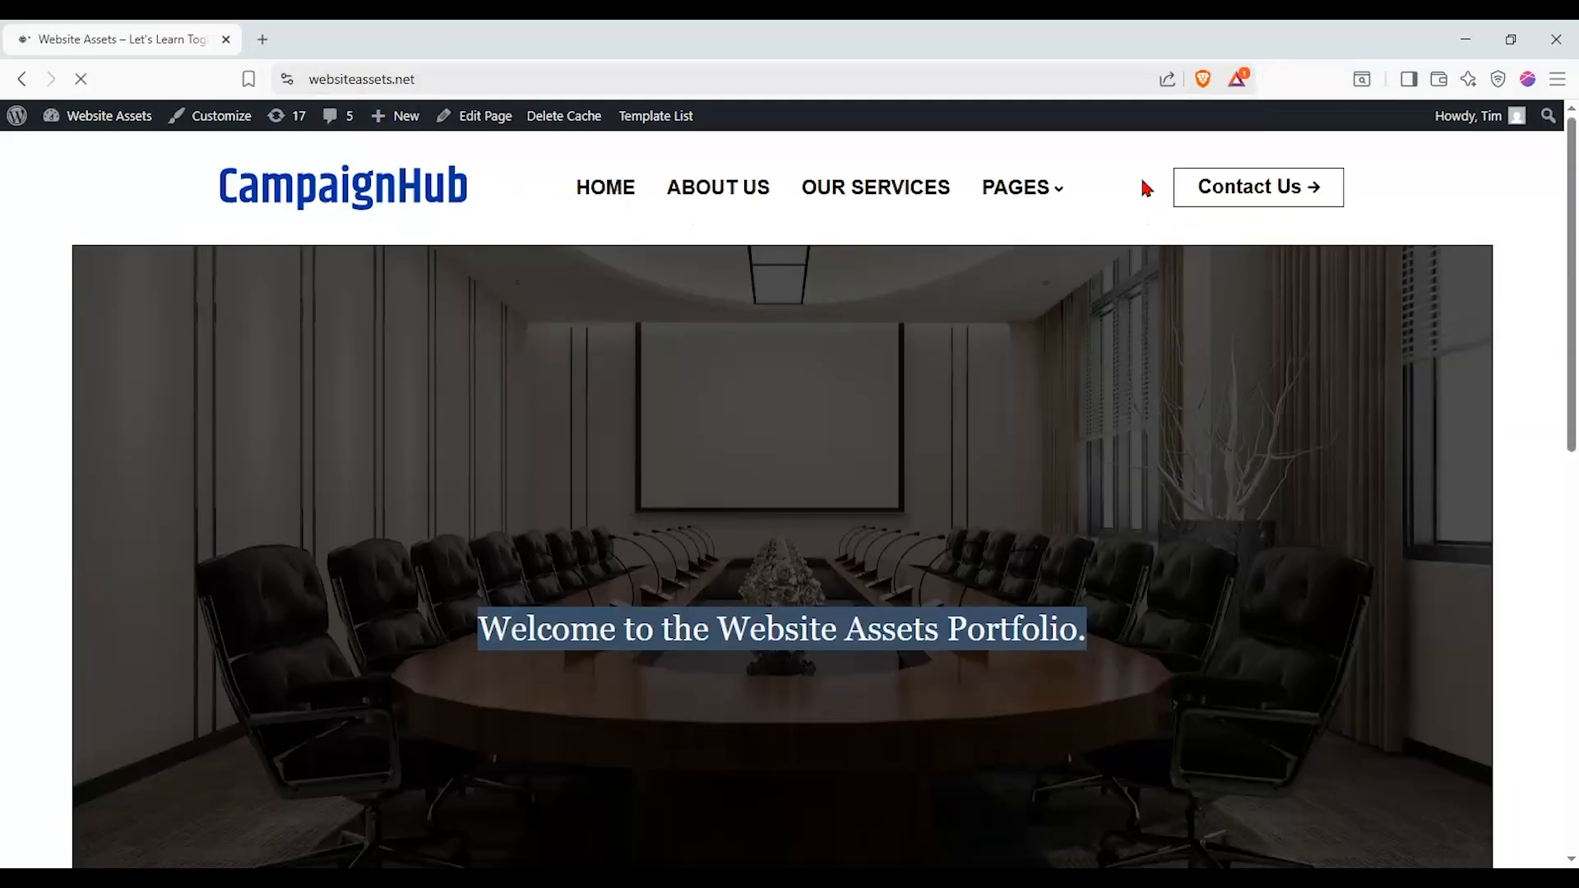
scroll(782, 387, down, 12)
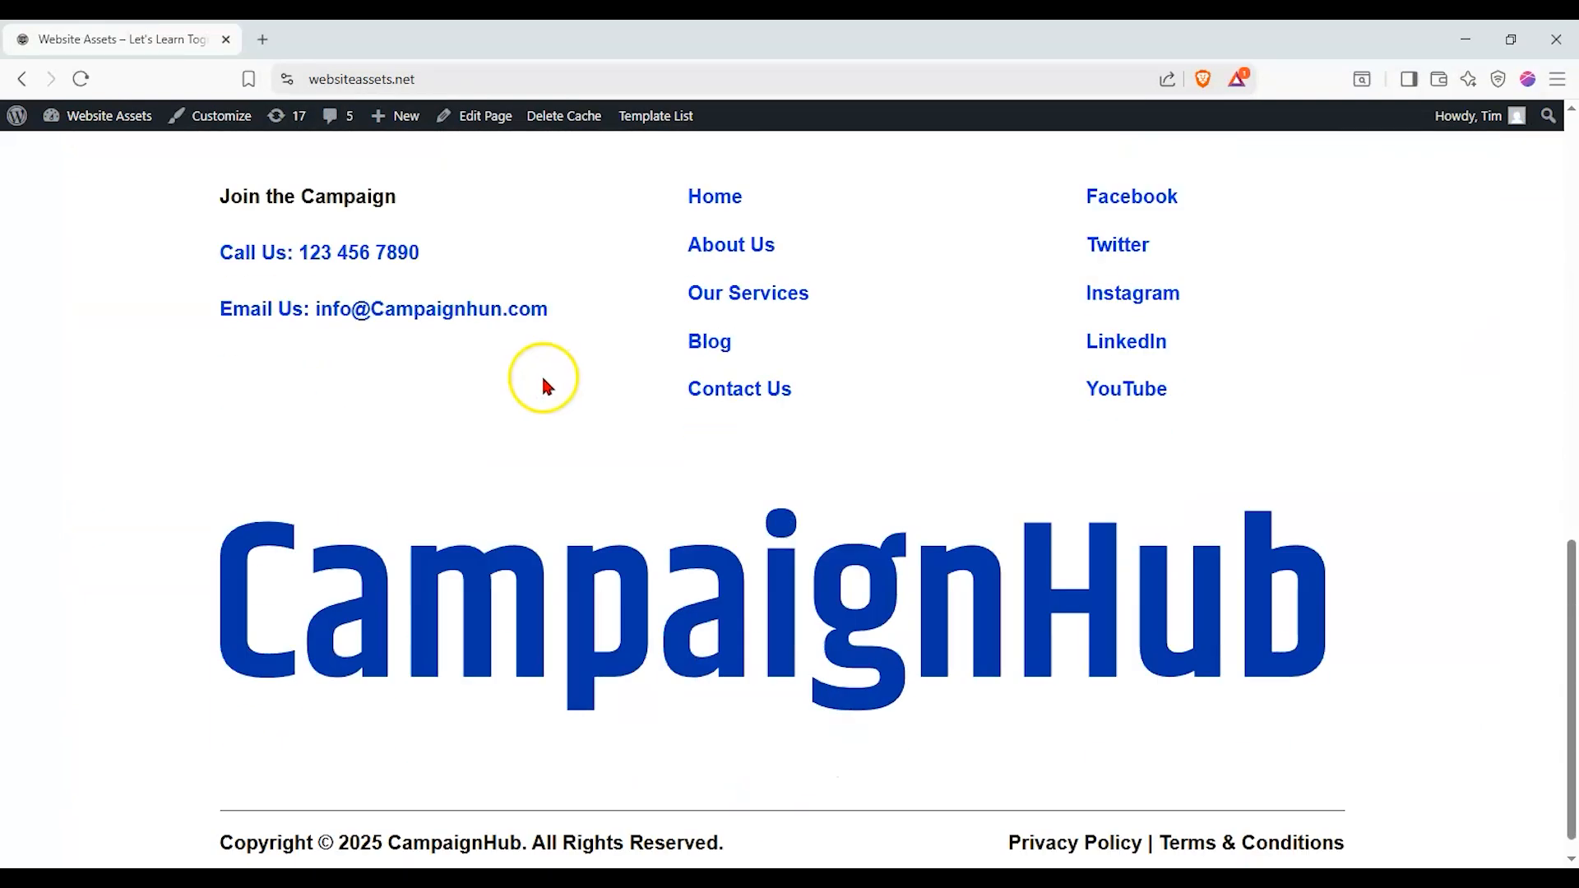
scroll(520, 444, up, 6)
scroll(520, 444, up, 7)
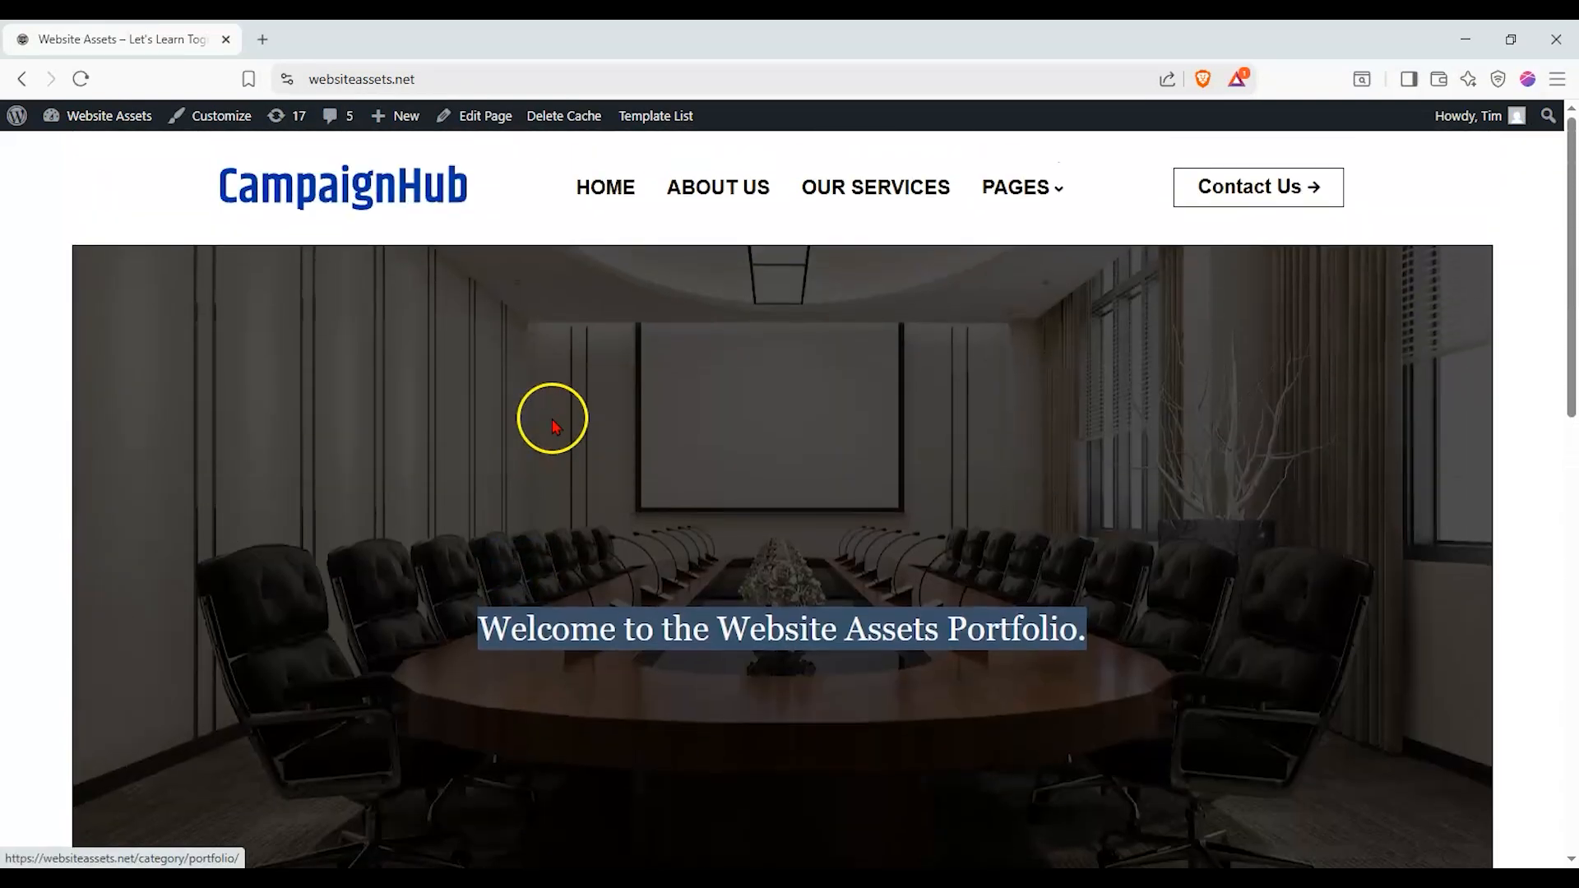
Check the home page's content, footer logo link and the header's Pages submenu, and return to the plain home page
scroll(654, 309, down, 5)
scroll(652, 309, up, 1)
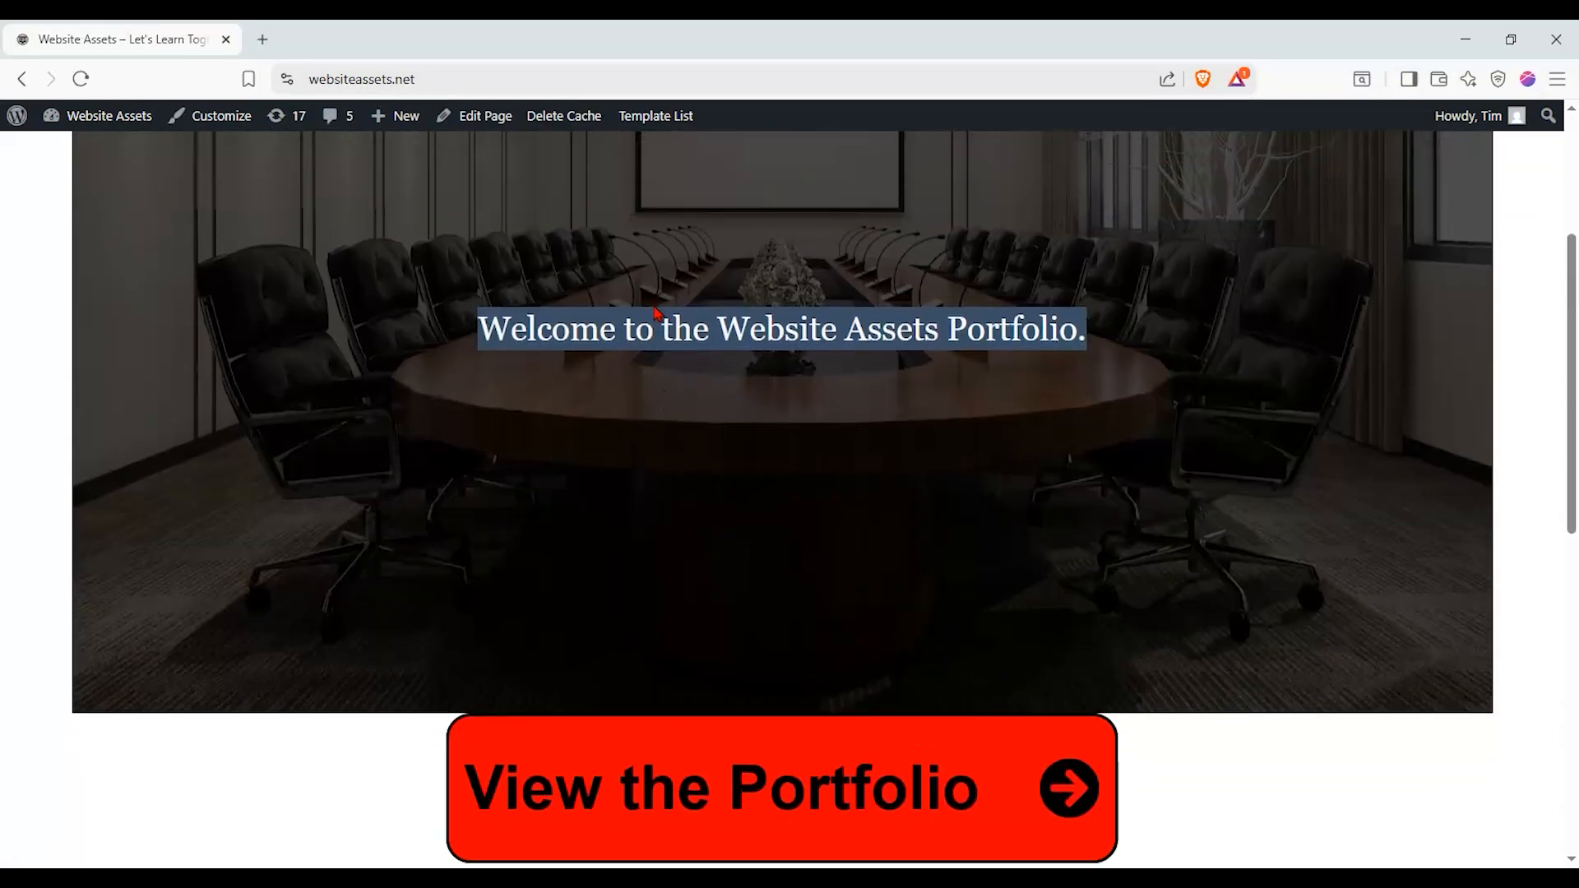
scroll(652, 309, down, 7)
scroll(655, 313, down, 3)
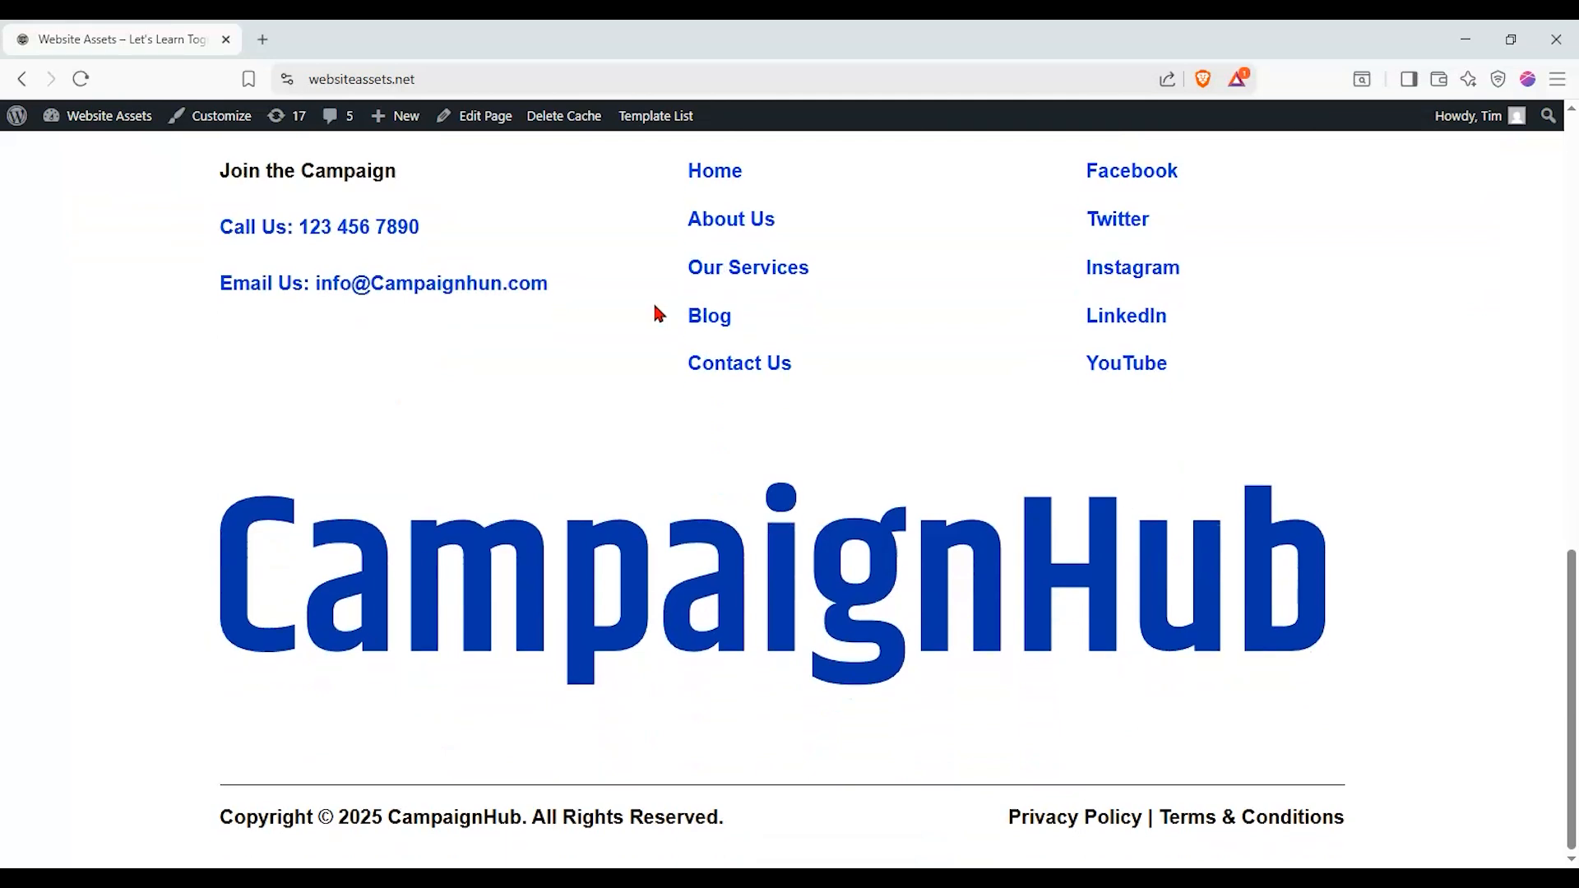
scroll(666, 370, up, 1)
scroll(606, 526, down, 1)
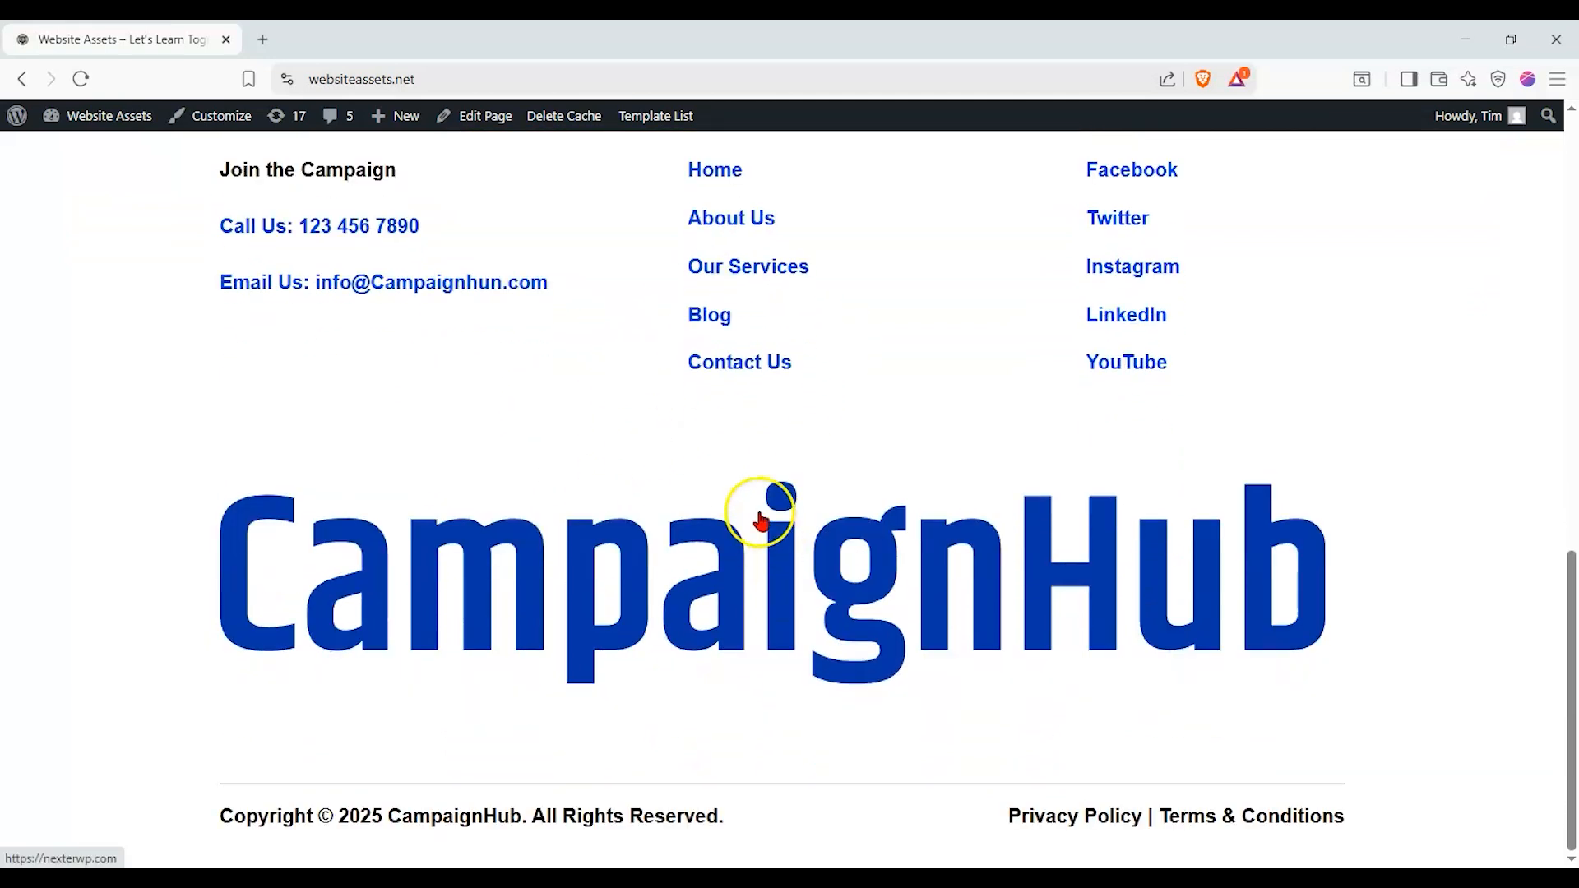
click(760, 518)
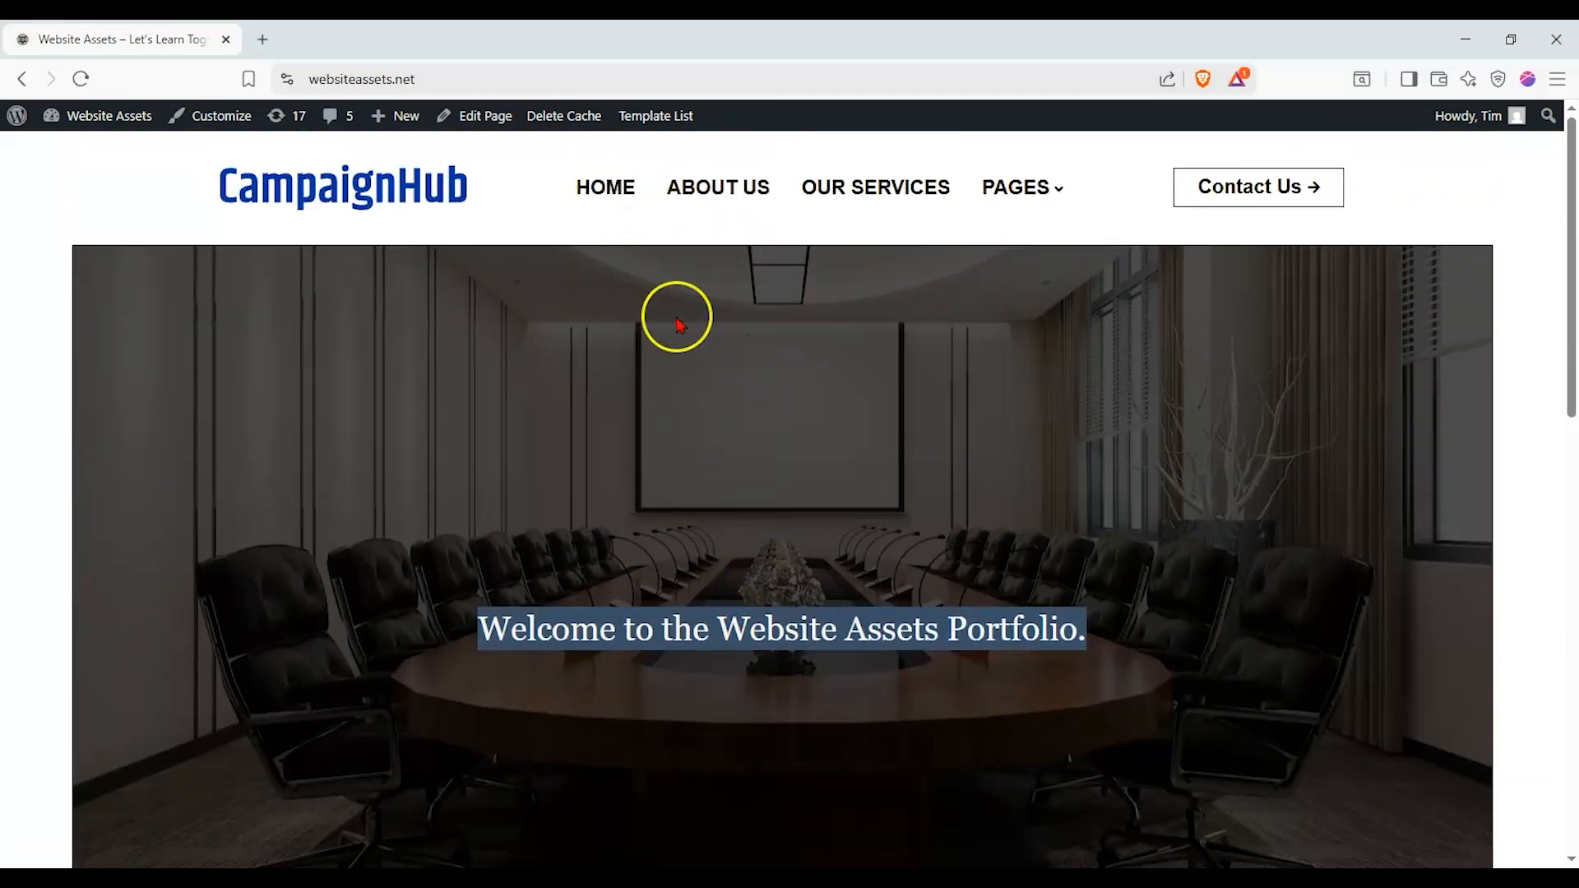
scroll(703, 477, down, 1)
scroll(703, 370, up, 1)
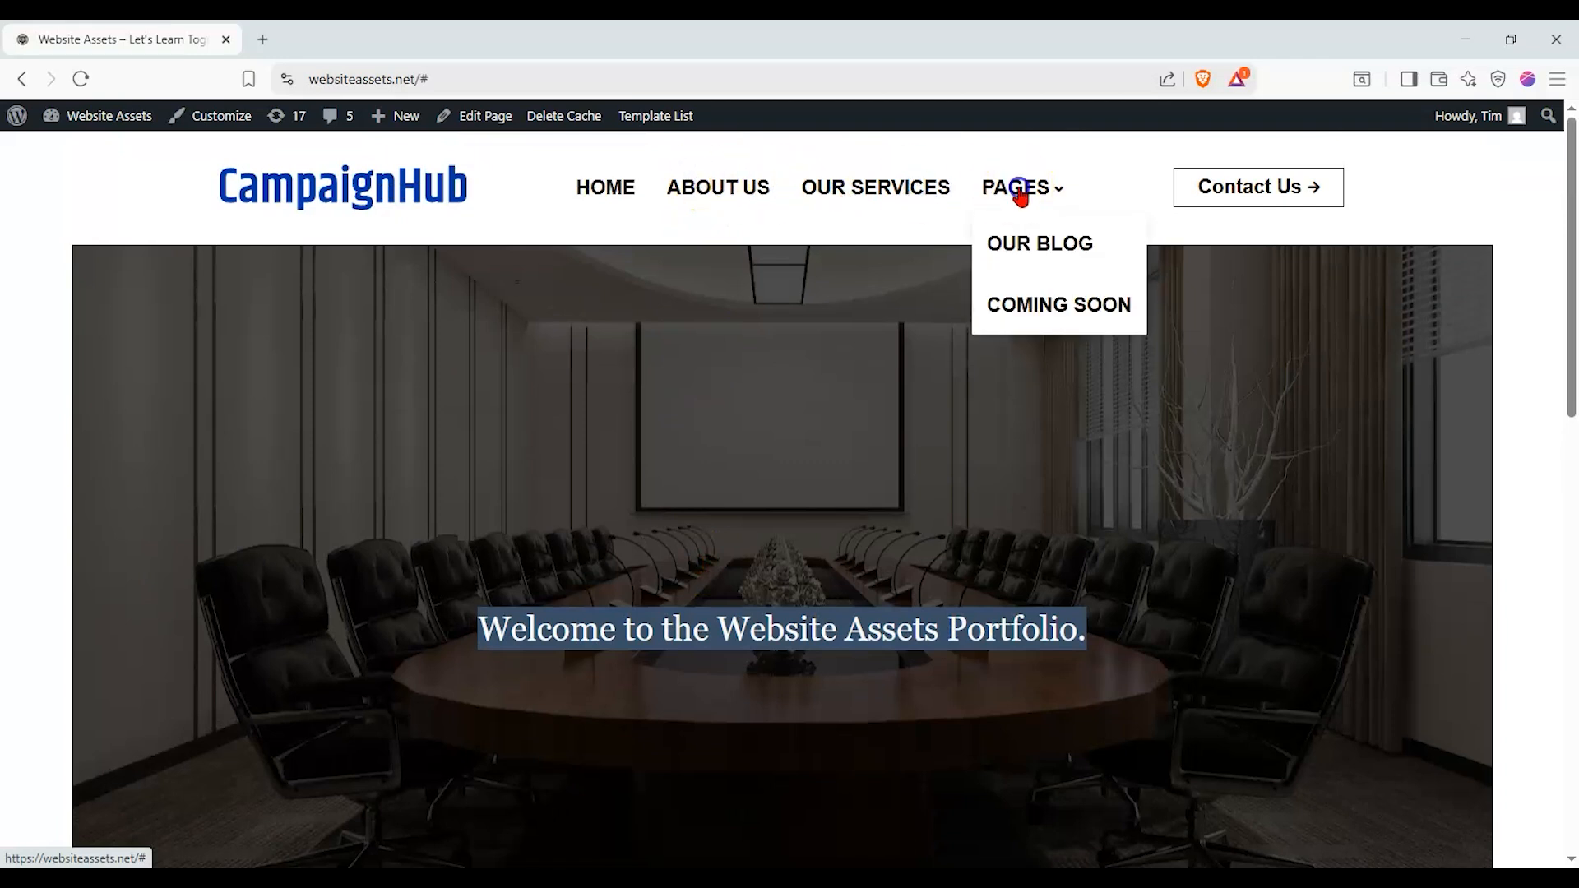
click(22, 79)
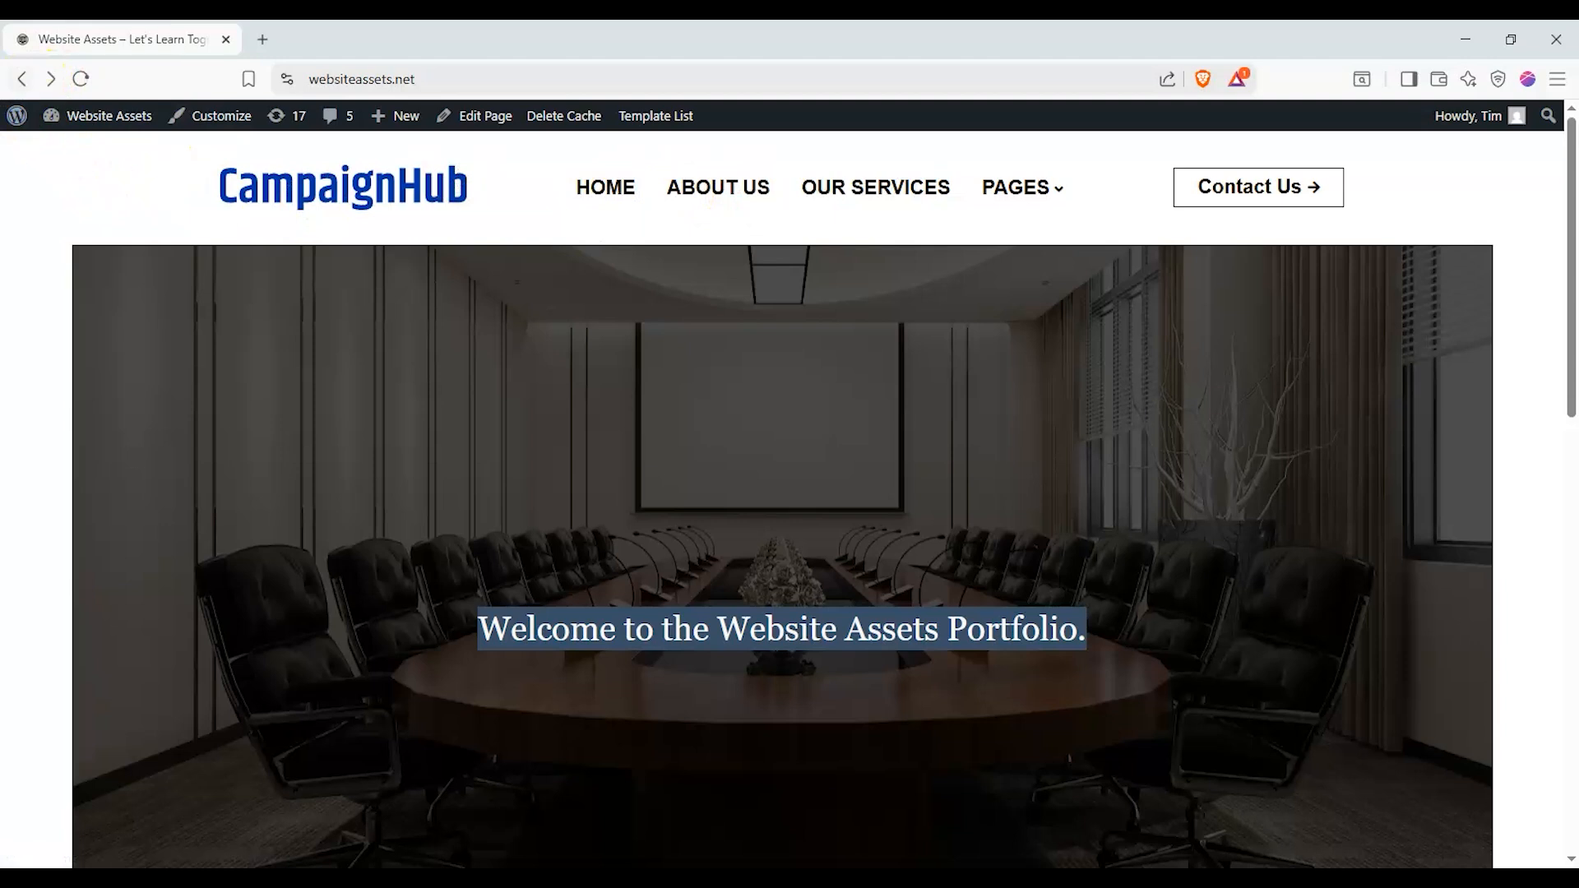
Open the Nexter Theme Builder template list from the site's WordPress dashboard
mouse_move(58, 115)
click(78, 151)
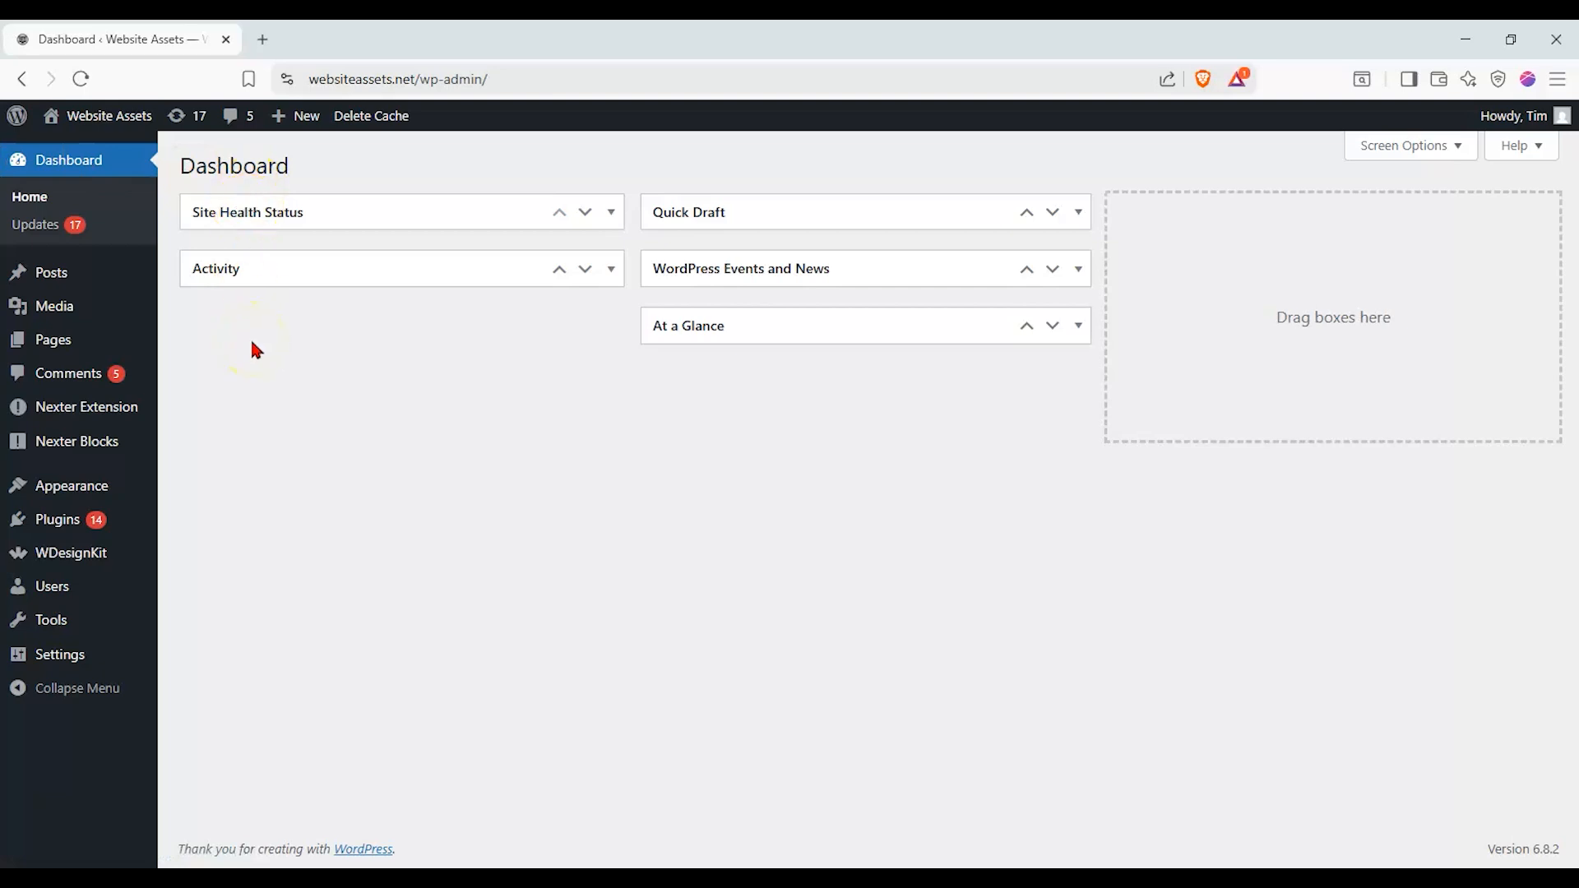
click(228, 278)
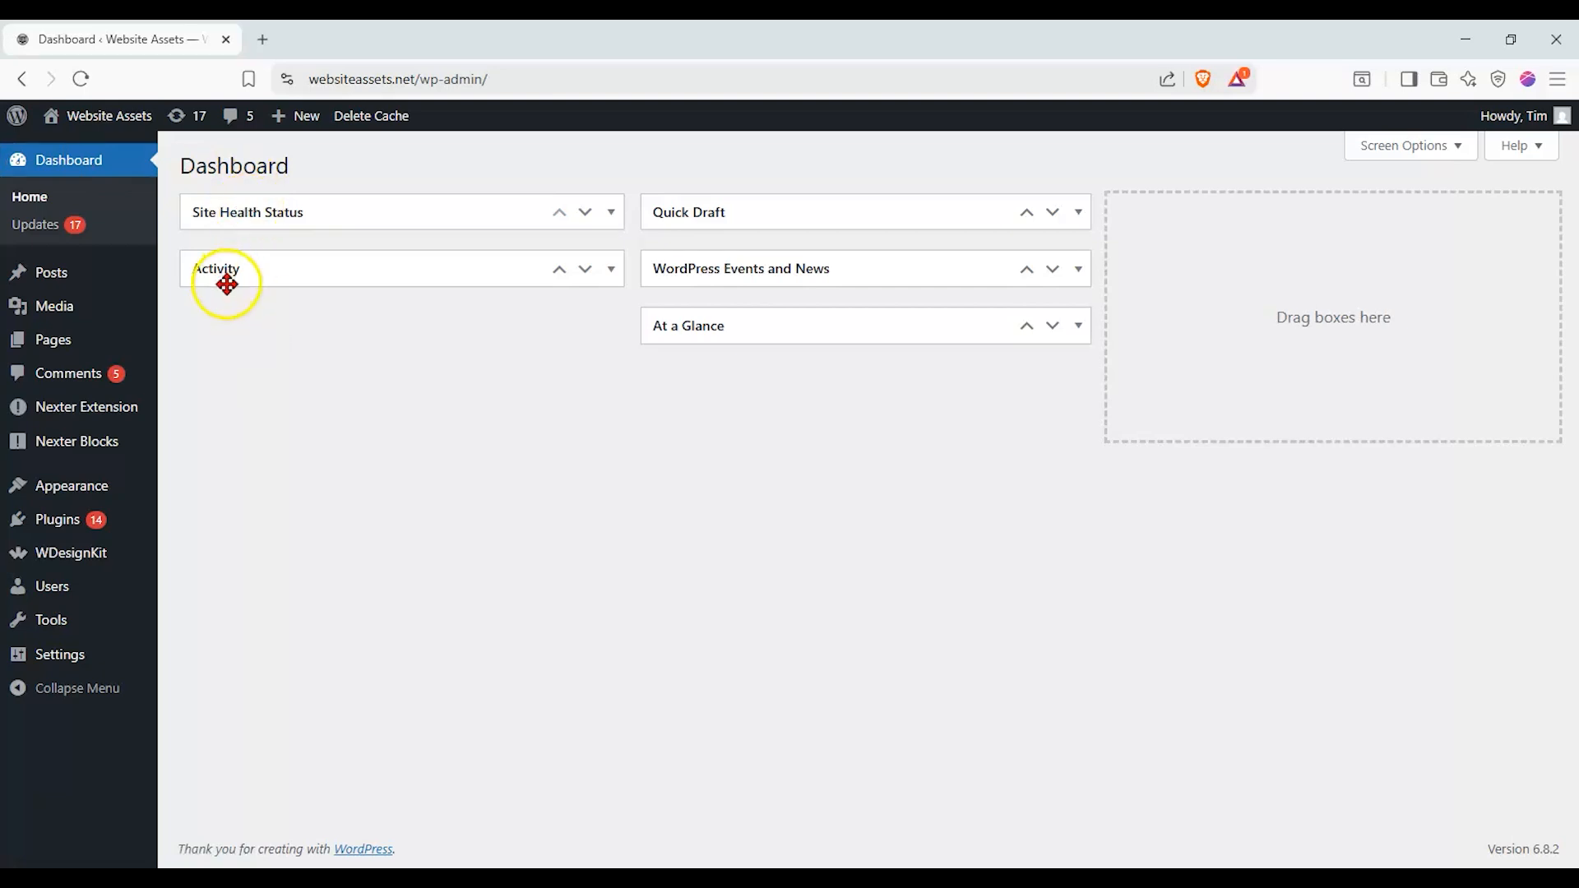
mouse_move(124, 341)
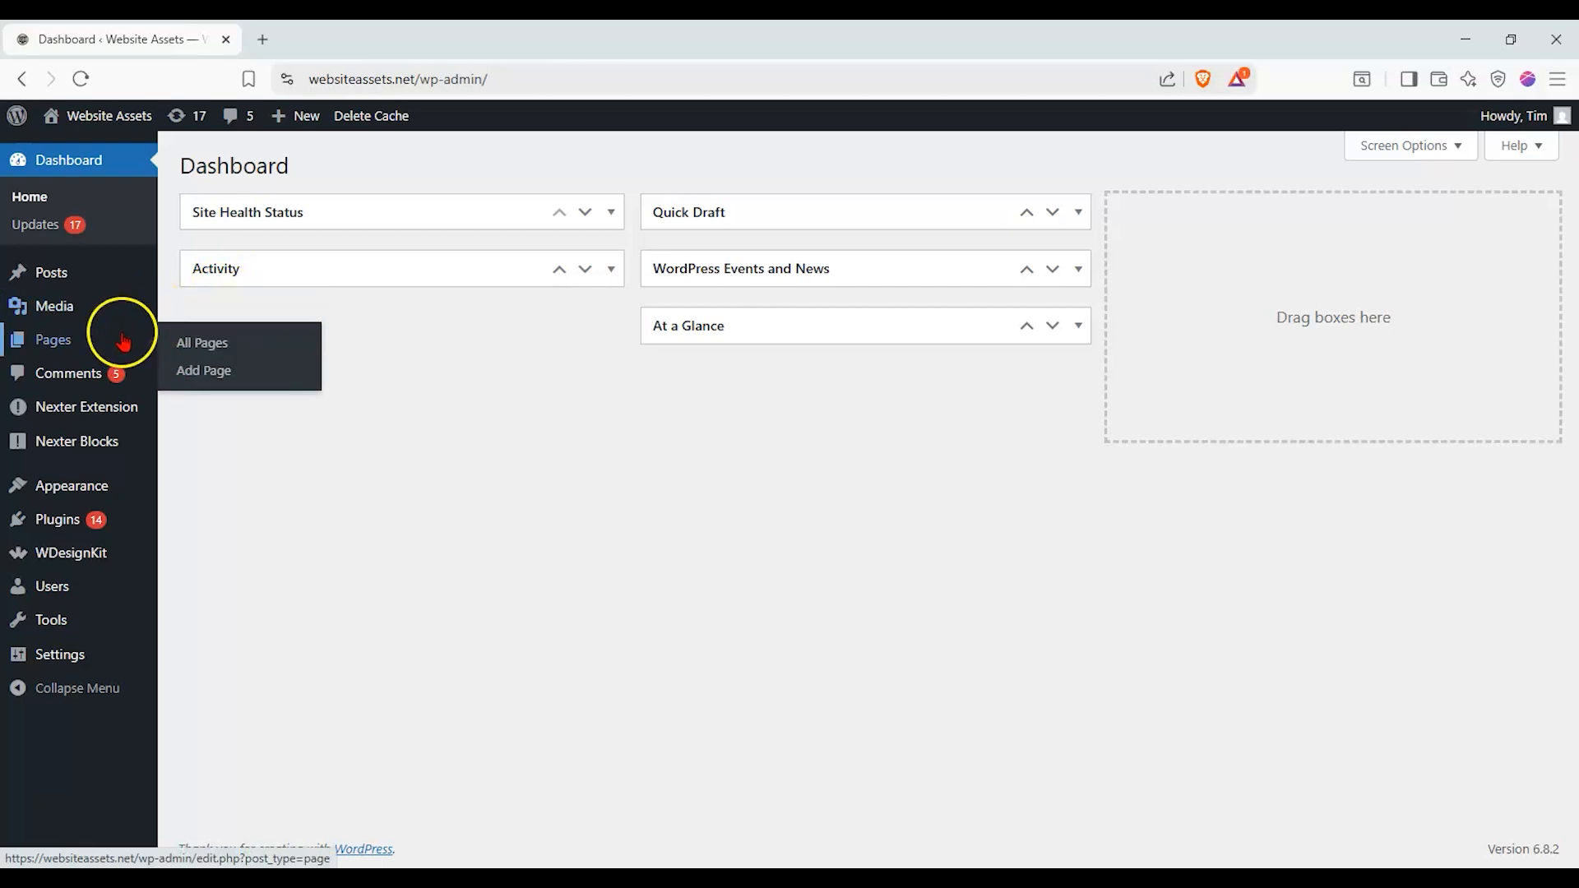
mouse_move(103, 418)
click(220, 447)
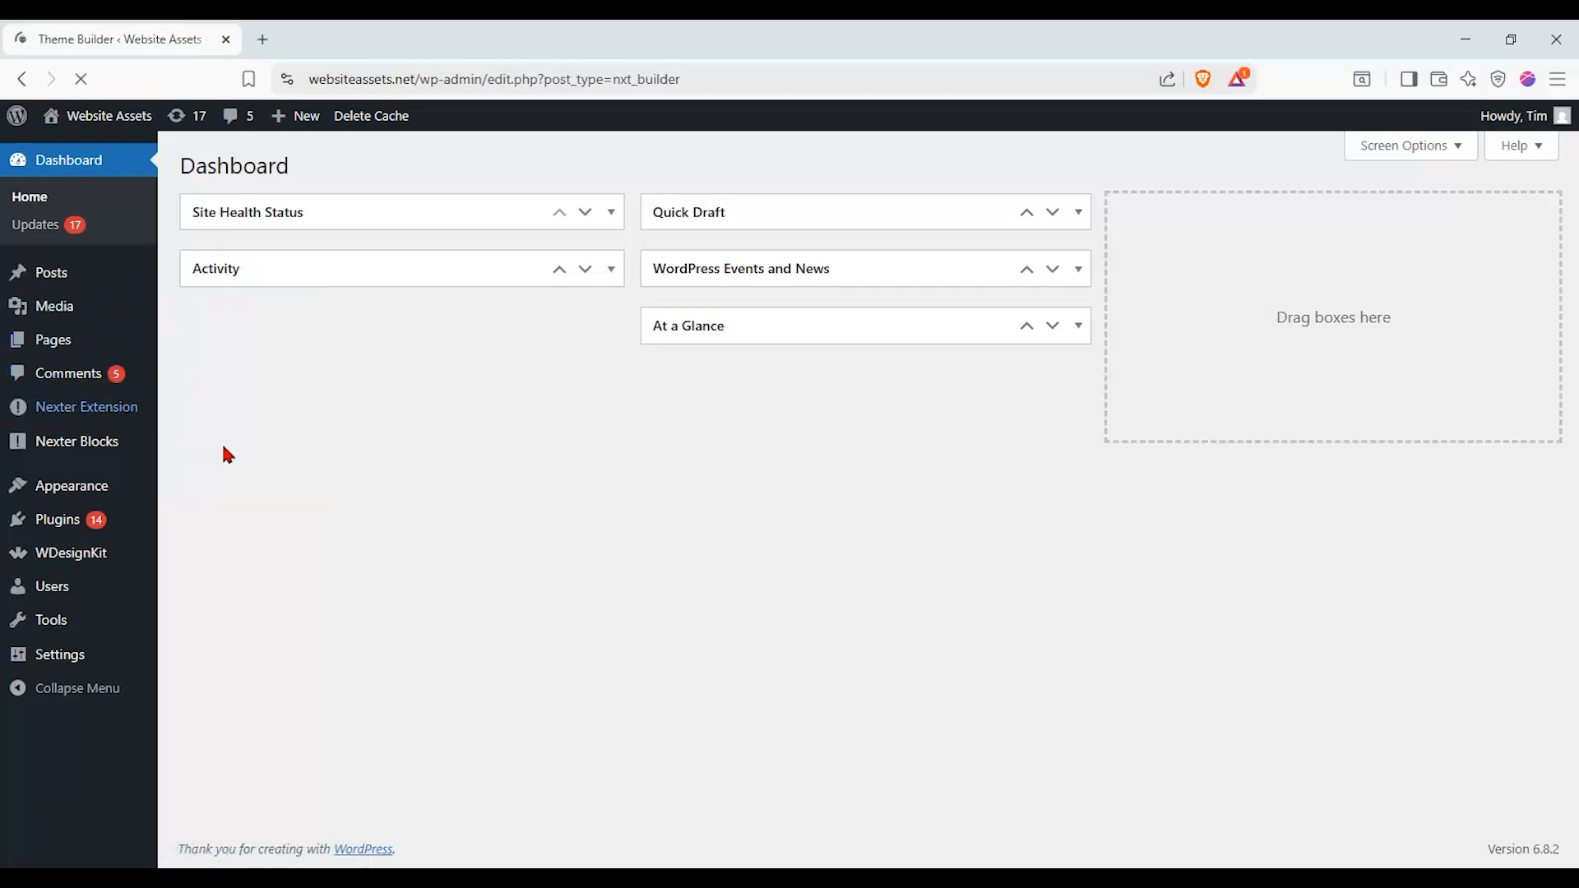
Disable the portfolio archive template 1, portfolio post template 1 and portfolio home page 1 templates
scroll(745, 279, down, 5)
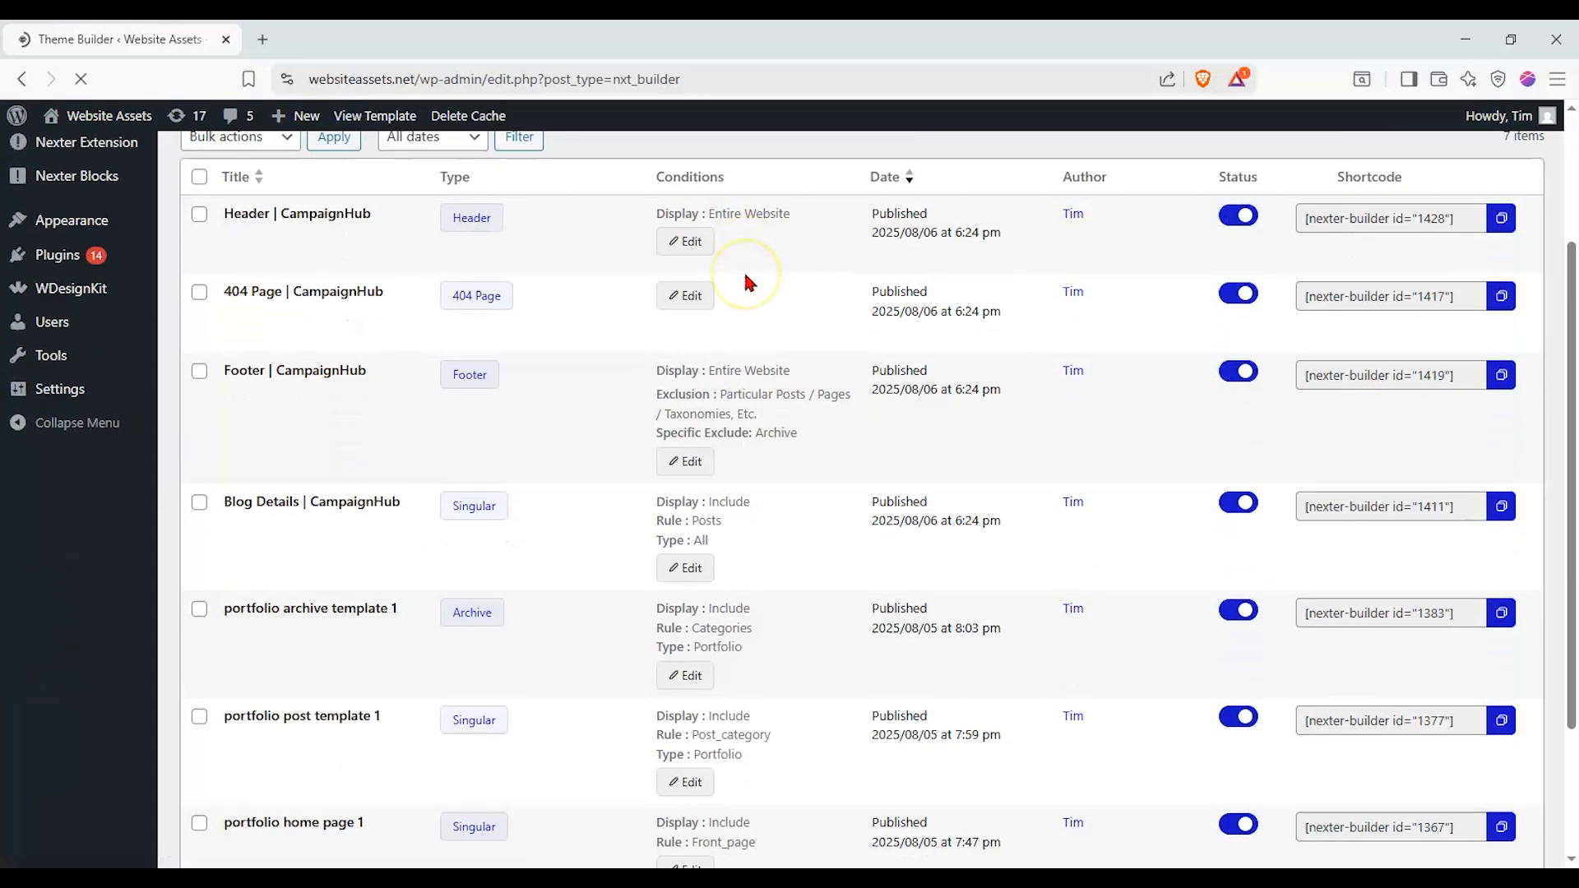
click(1238, 437)
click(1253, 559)
click(1243, 652)
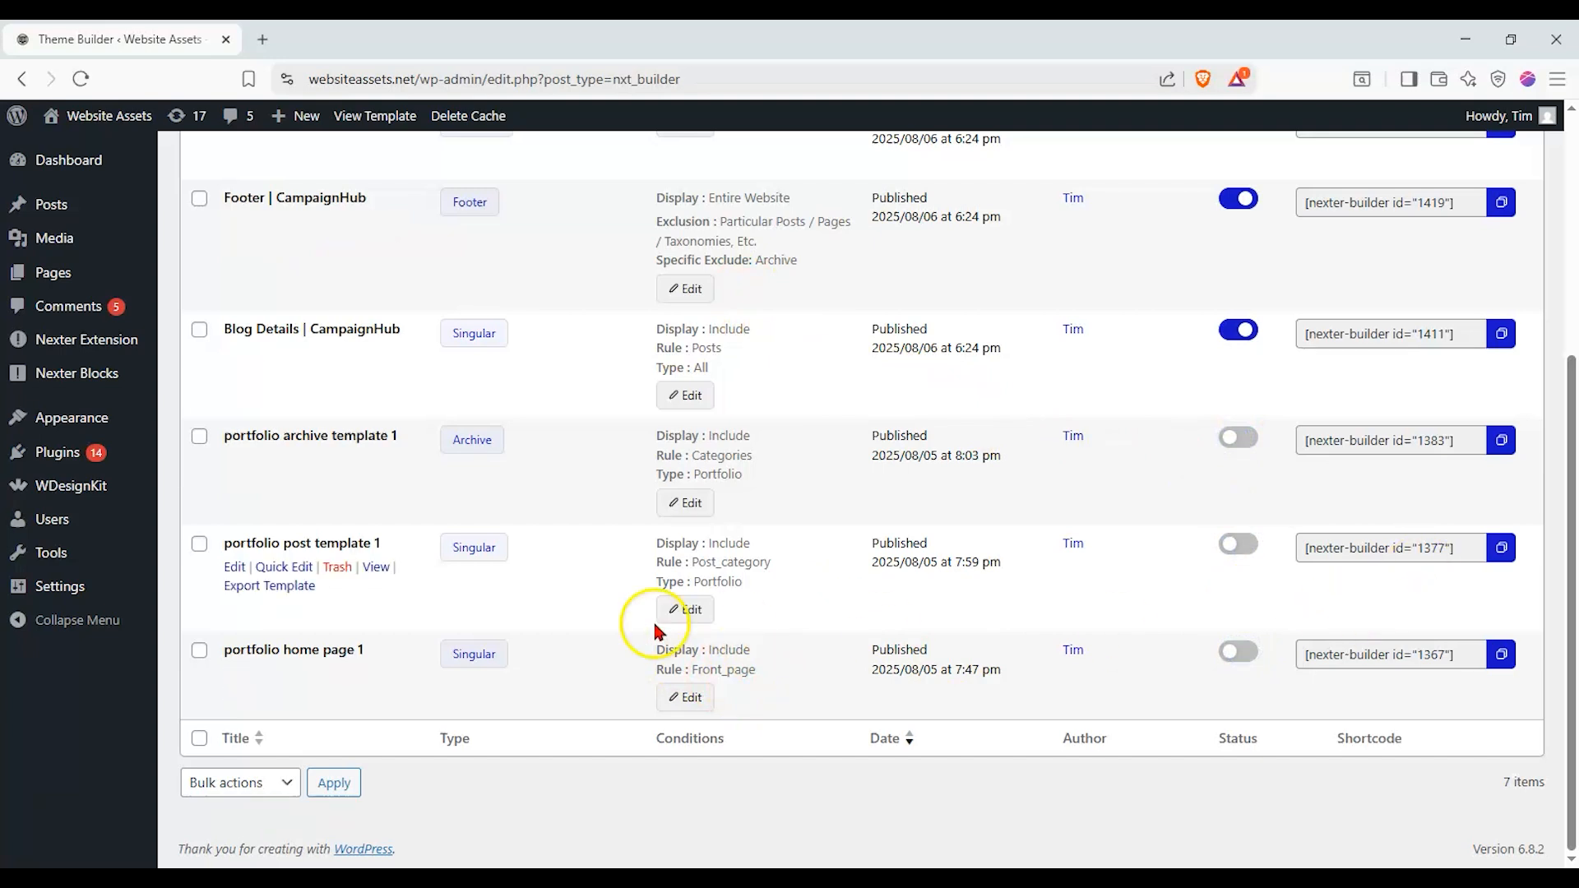
scroll(652, 628, up, 10)
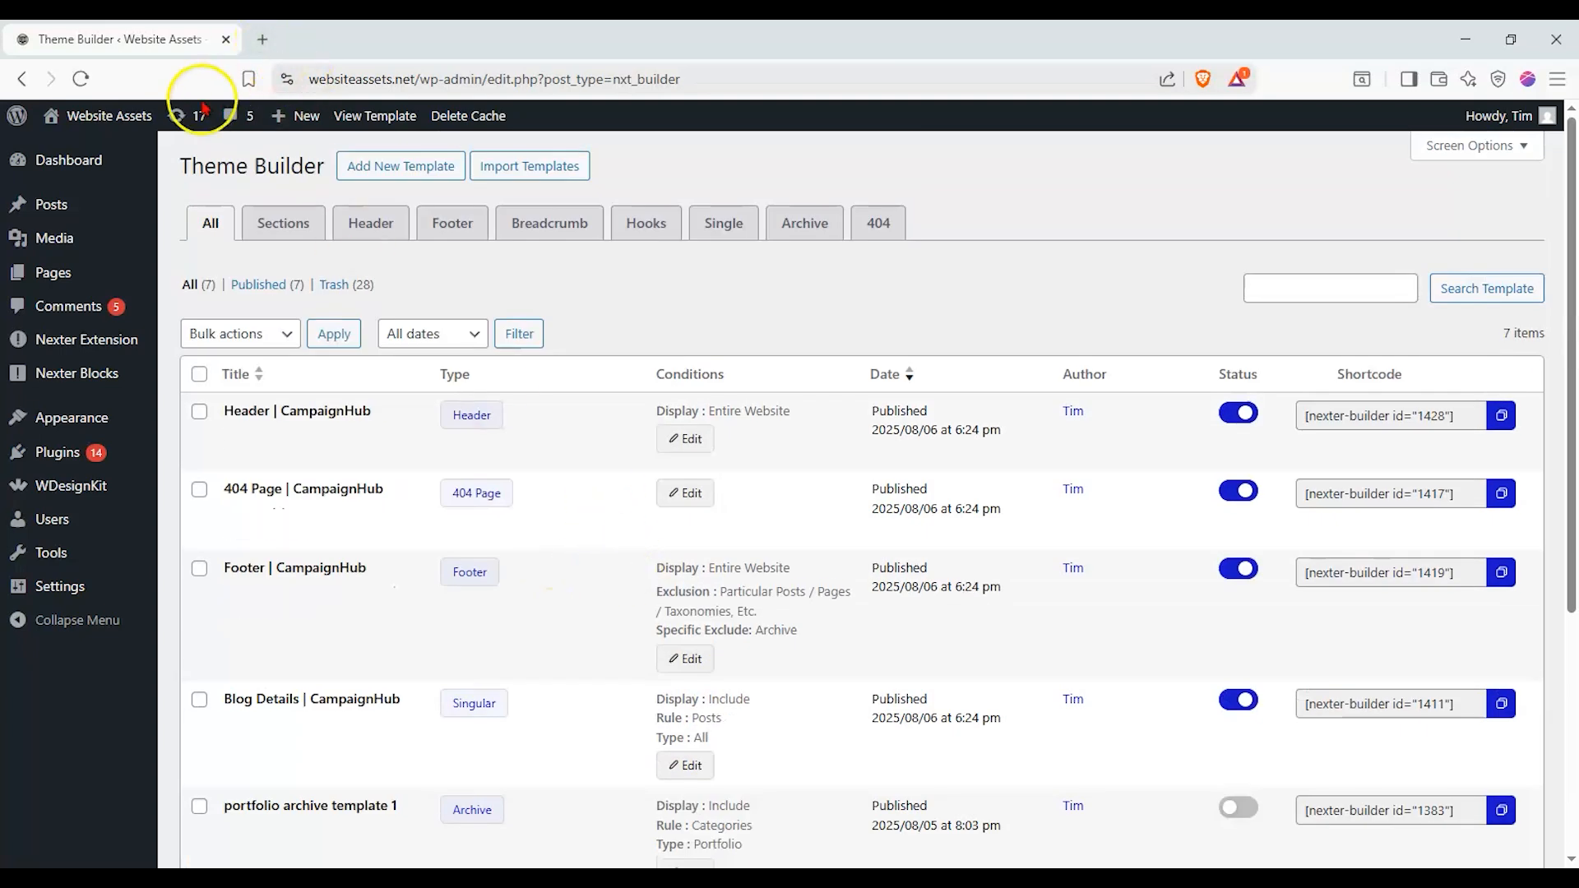
Load the live site in a new tab and examine the home page's header, content and footer
mouse_move(107, 116)
right_click(132, 153)
click(198, 147)
key(ctrl+Tab)
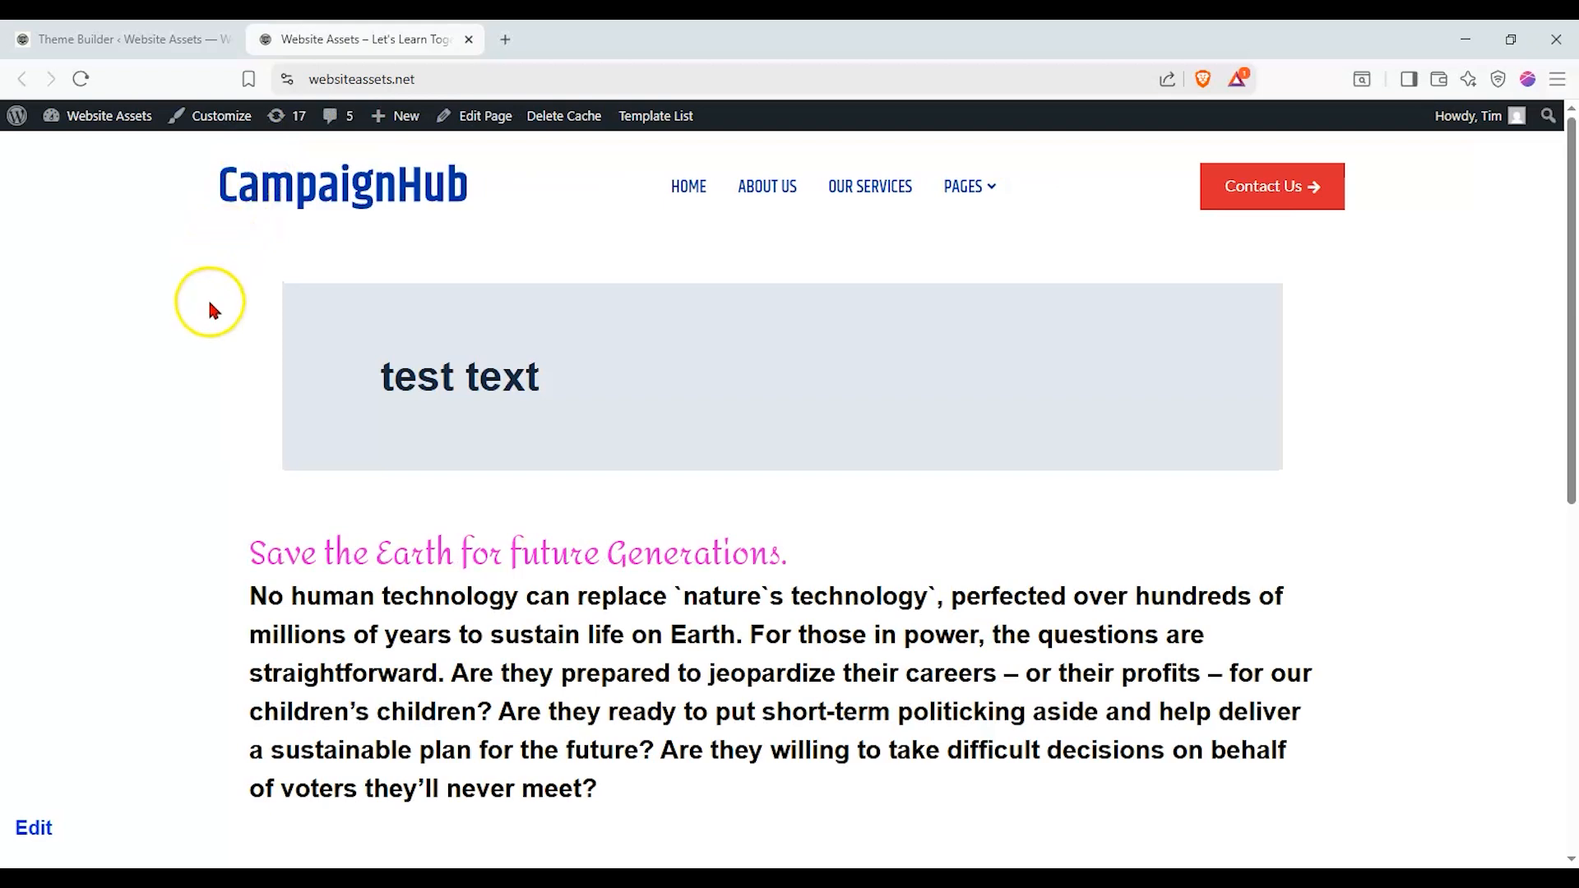
scroll(208, 301, down, 2)
scroll(207, 311, down, 2)
scroll(211, 313, up, 1)
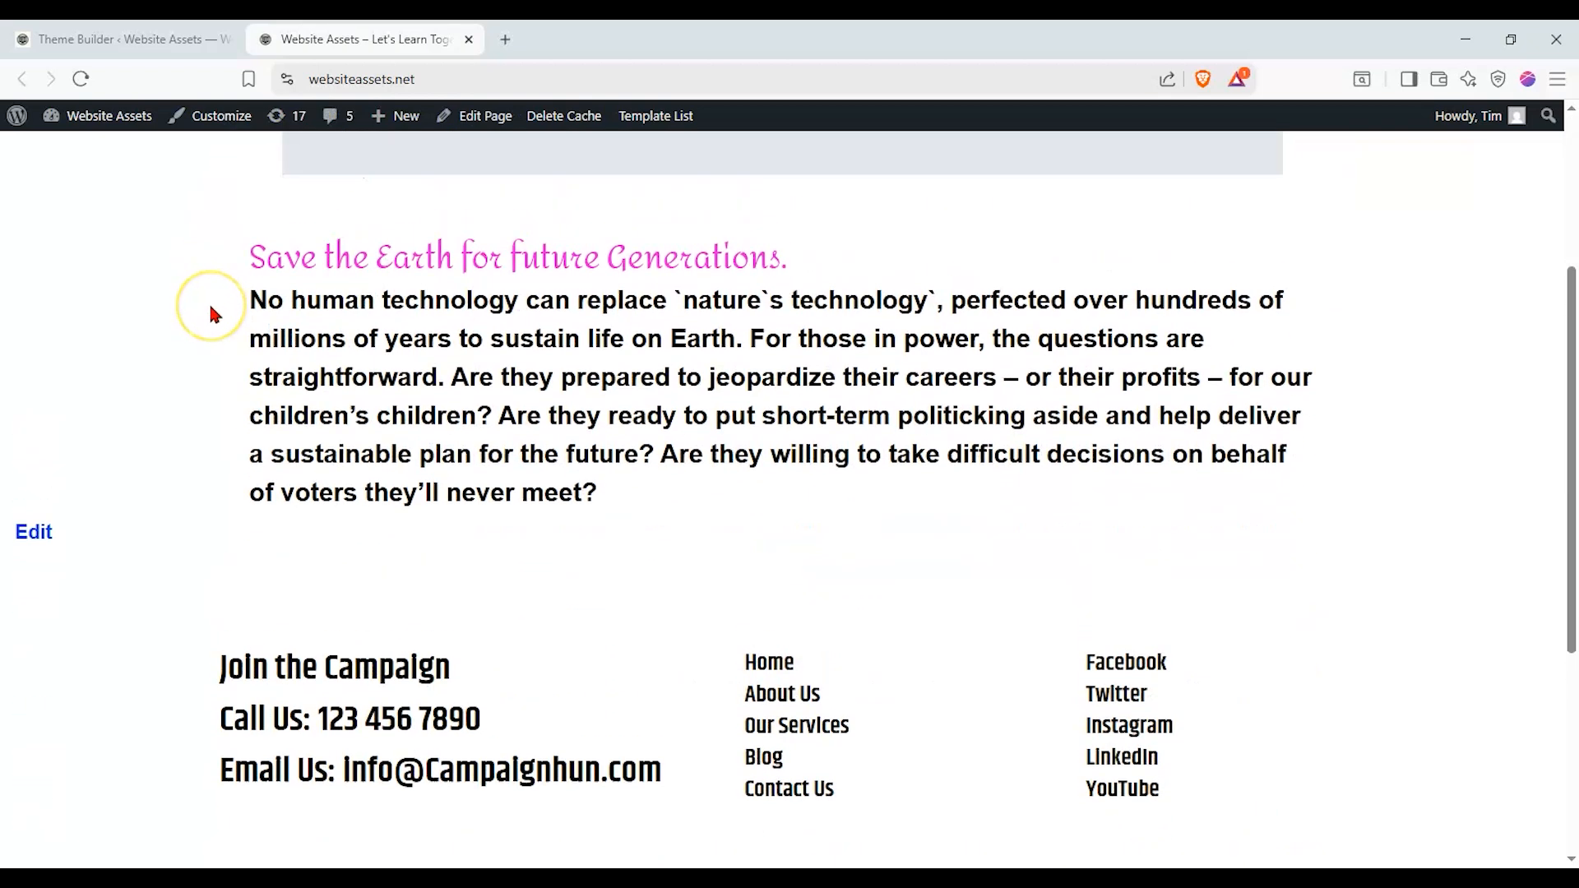
scroll(209, 309, up, 3)
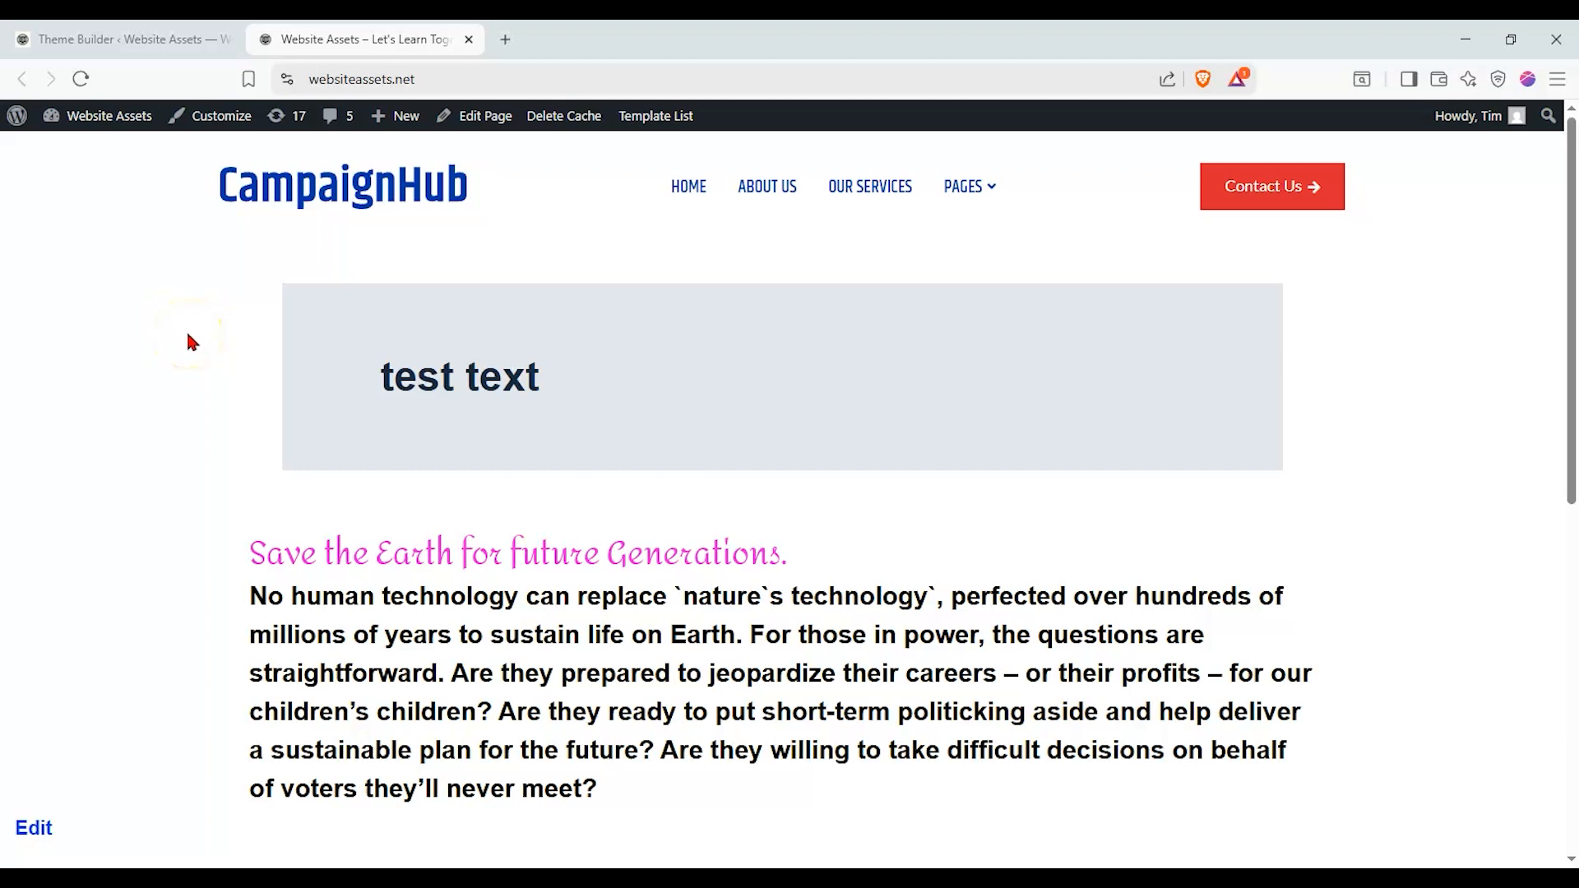
Open the list of all WordPress pages and compare its front page entry with the live home page
click(176, 31)
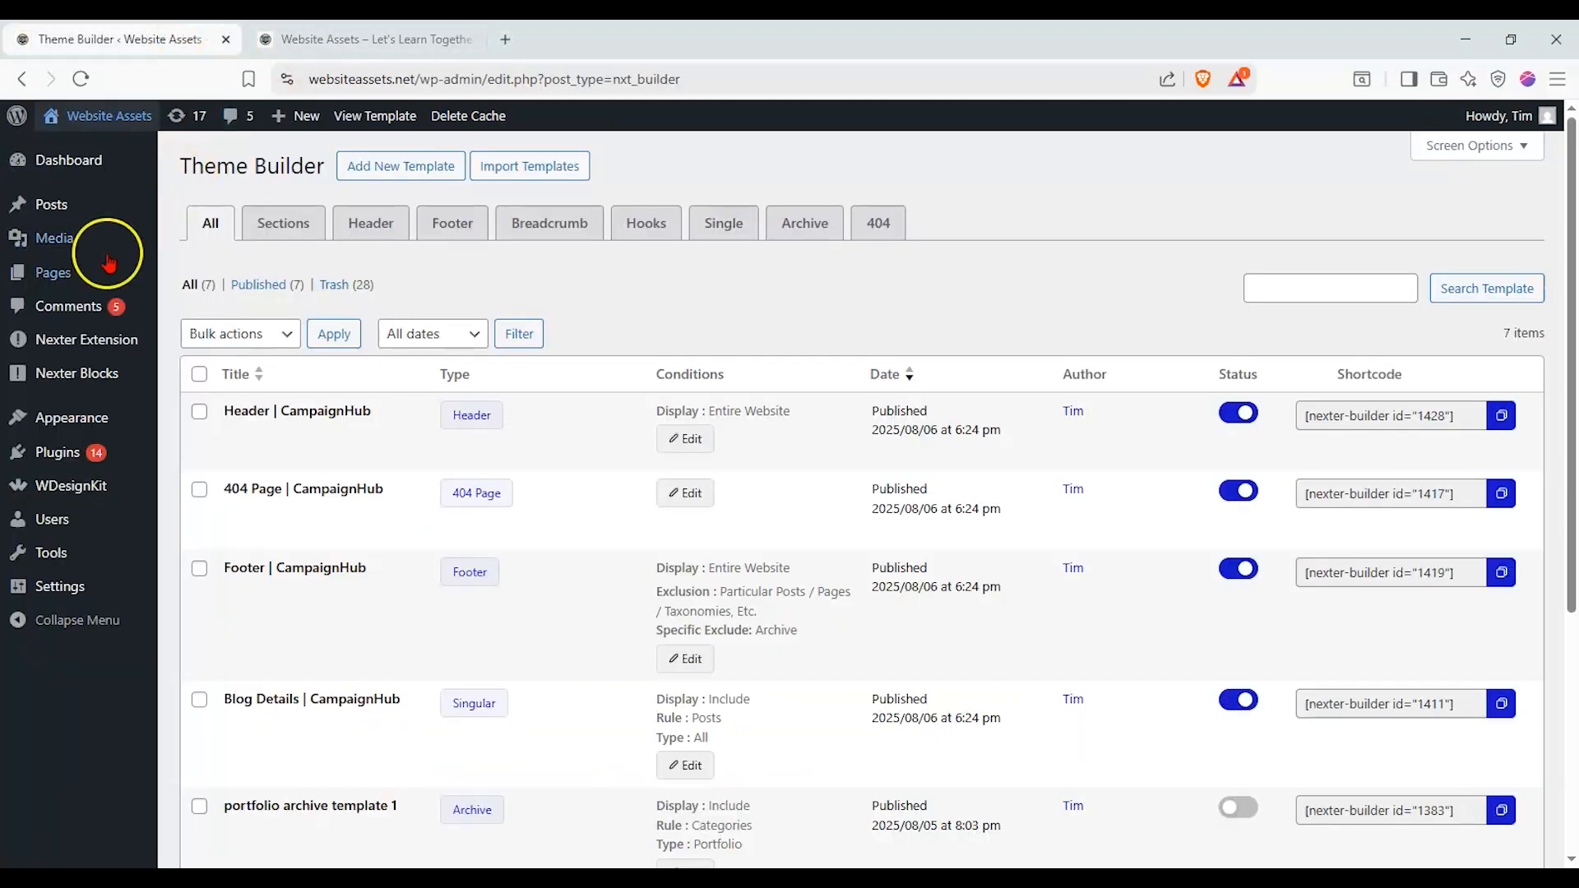
mouse_move(85, 264)
click(183, 275)
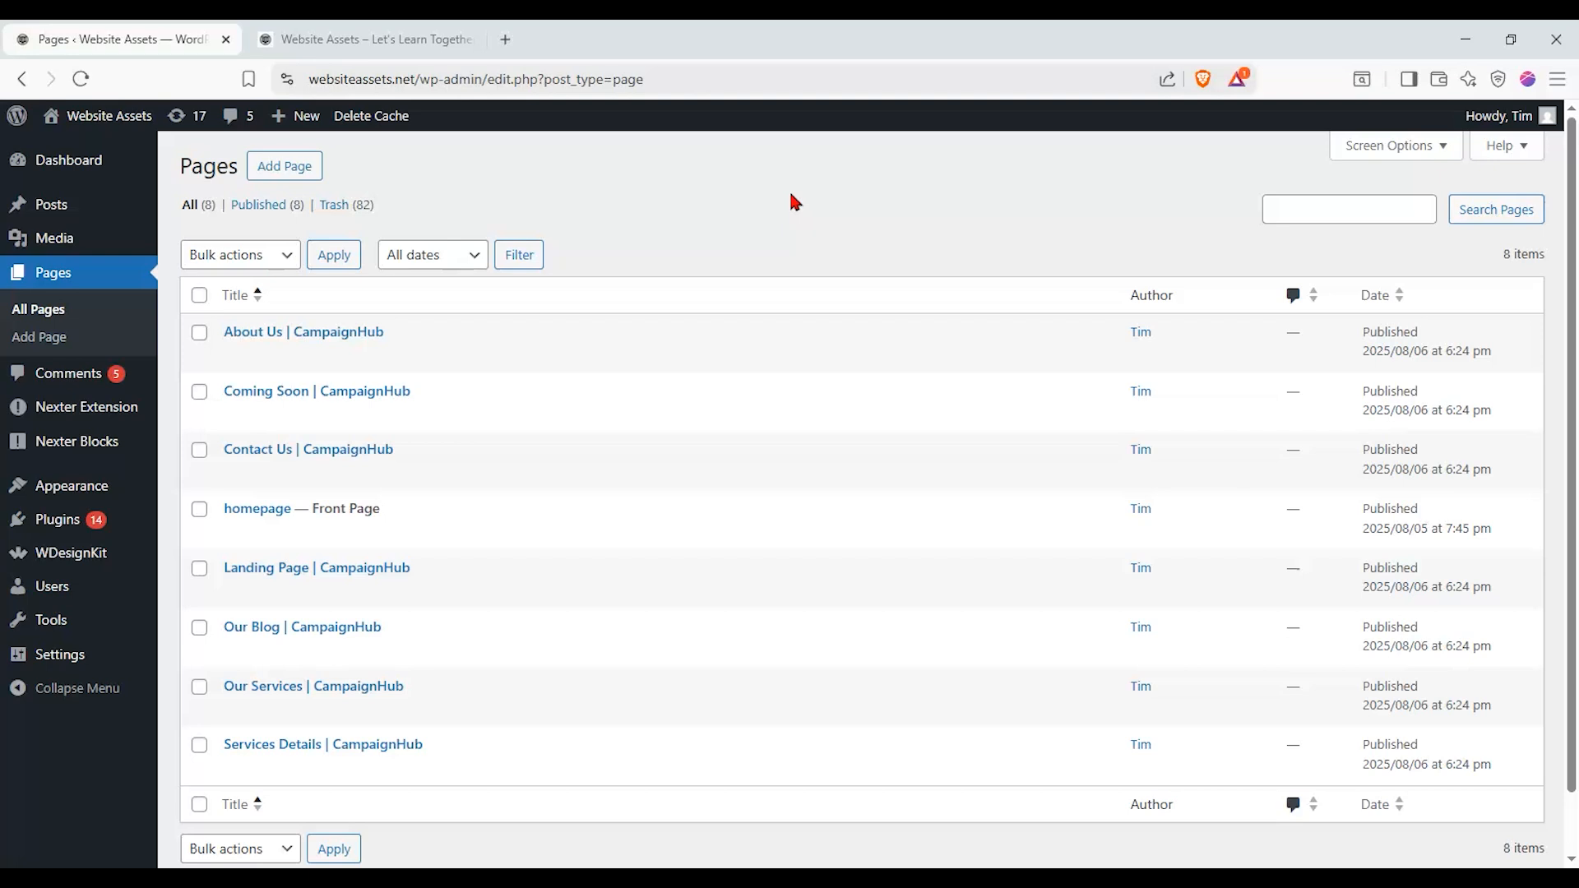
click(375, 41)
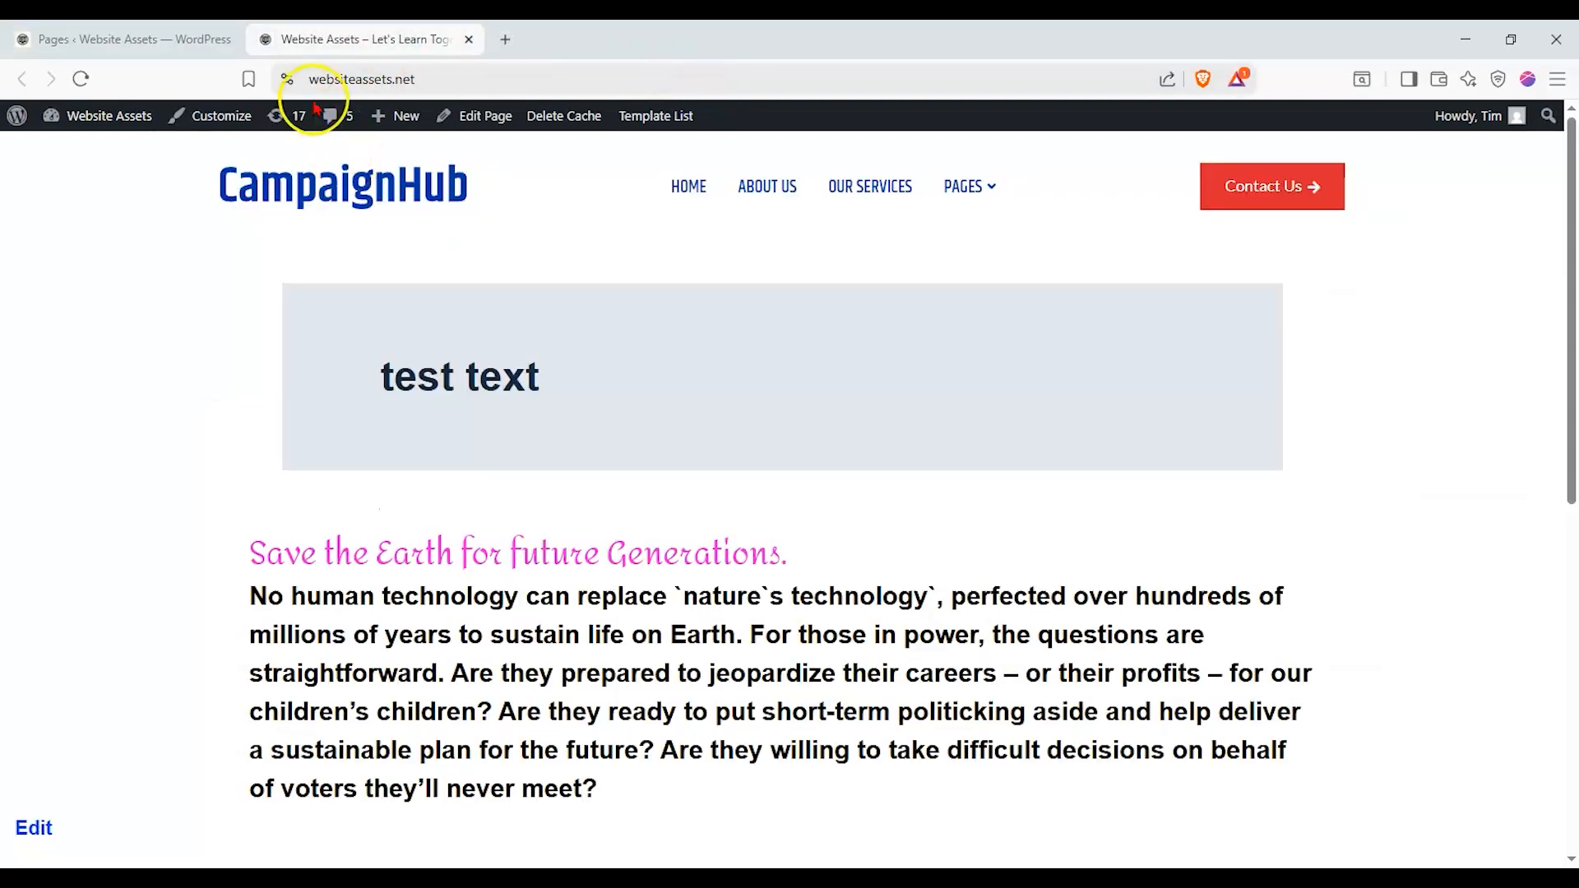
click(169, 41)
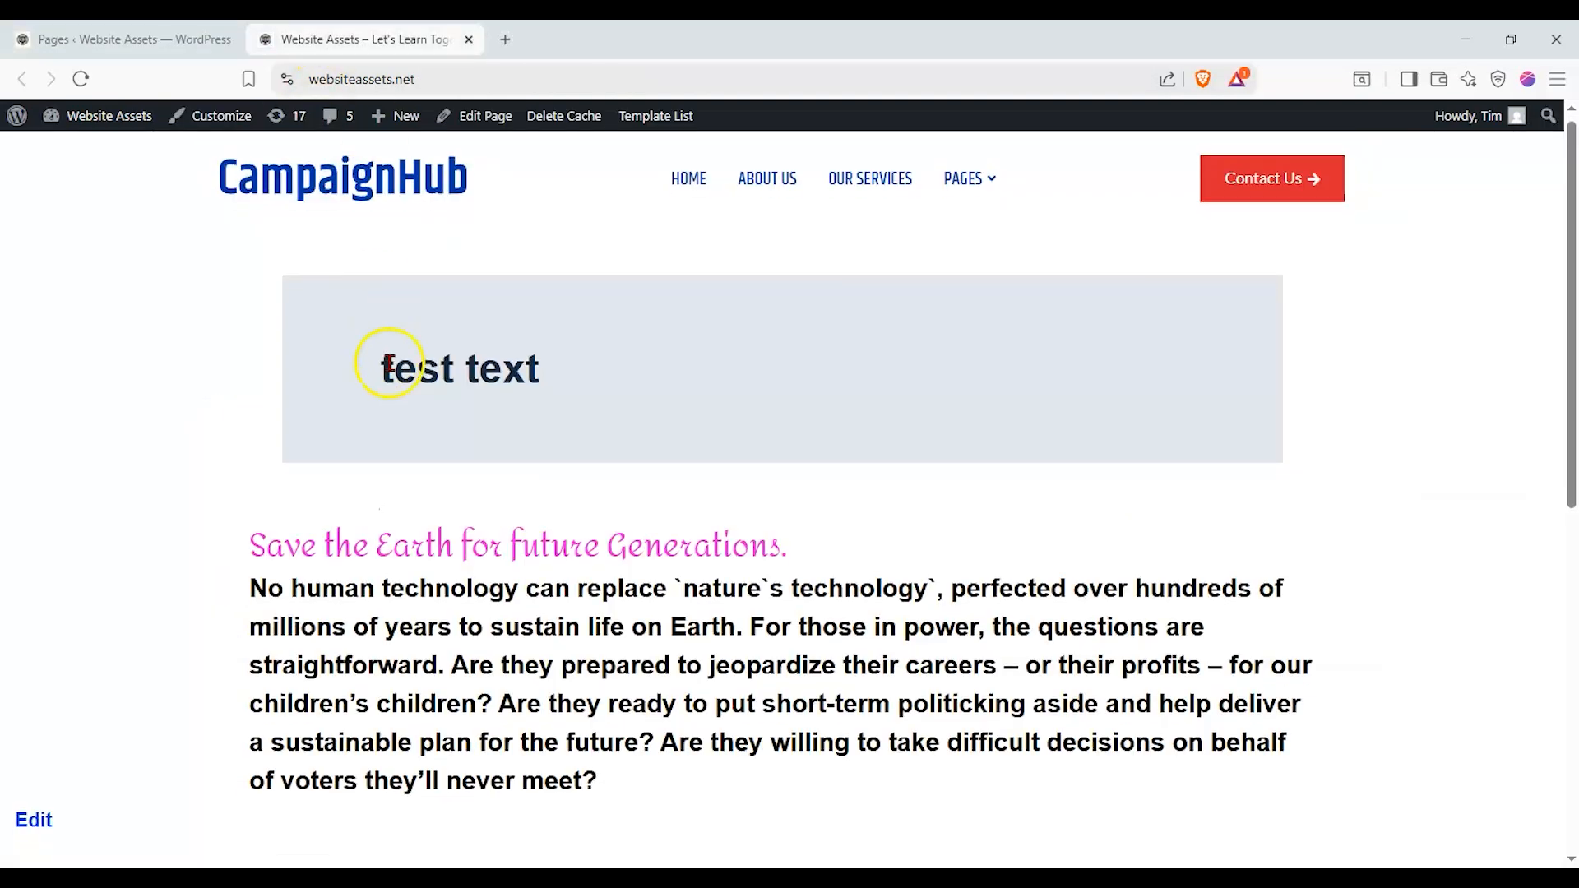
scroll(417, 345, down, 5)
Set the Landing Page | CampaignHub page as the site's homepage and save the page
click(159, 42)
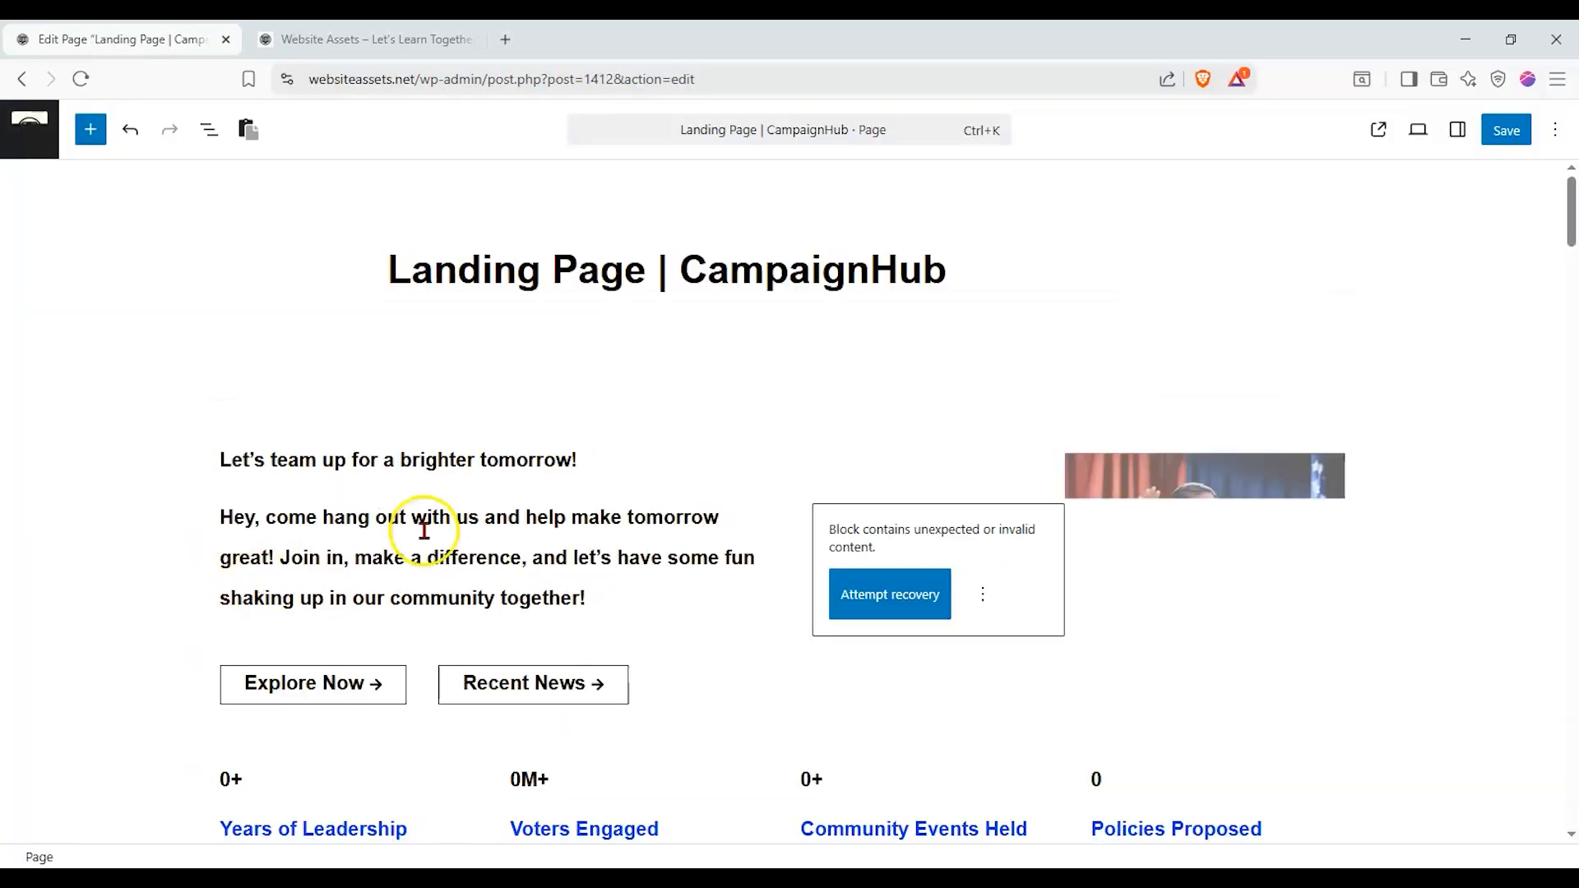
scroll(409, 526, down, 8)
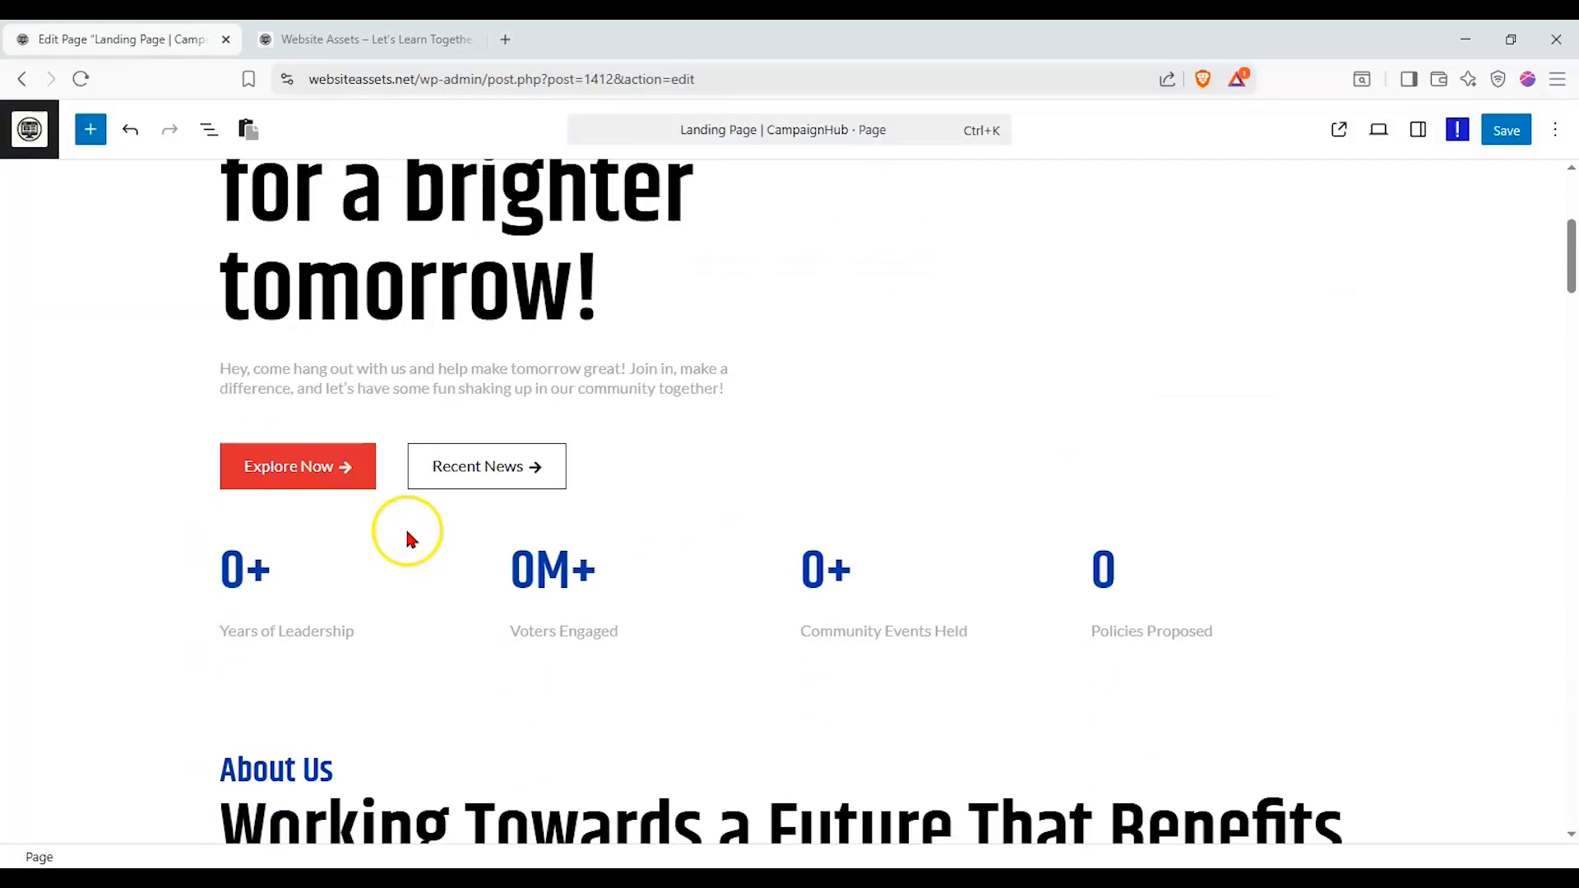
scroll(412, 531, up, 5)
scroll(414, 539, up, 4)
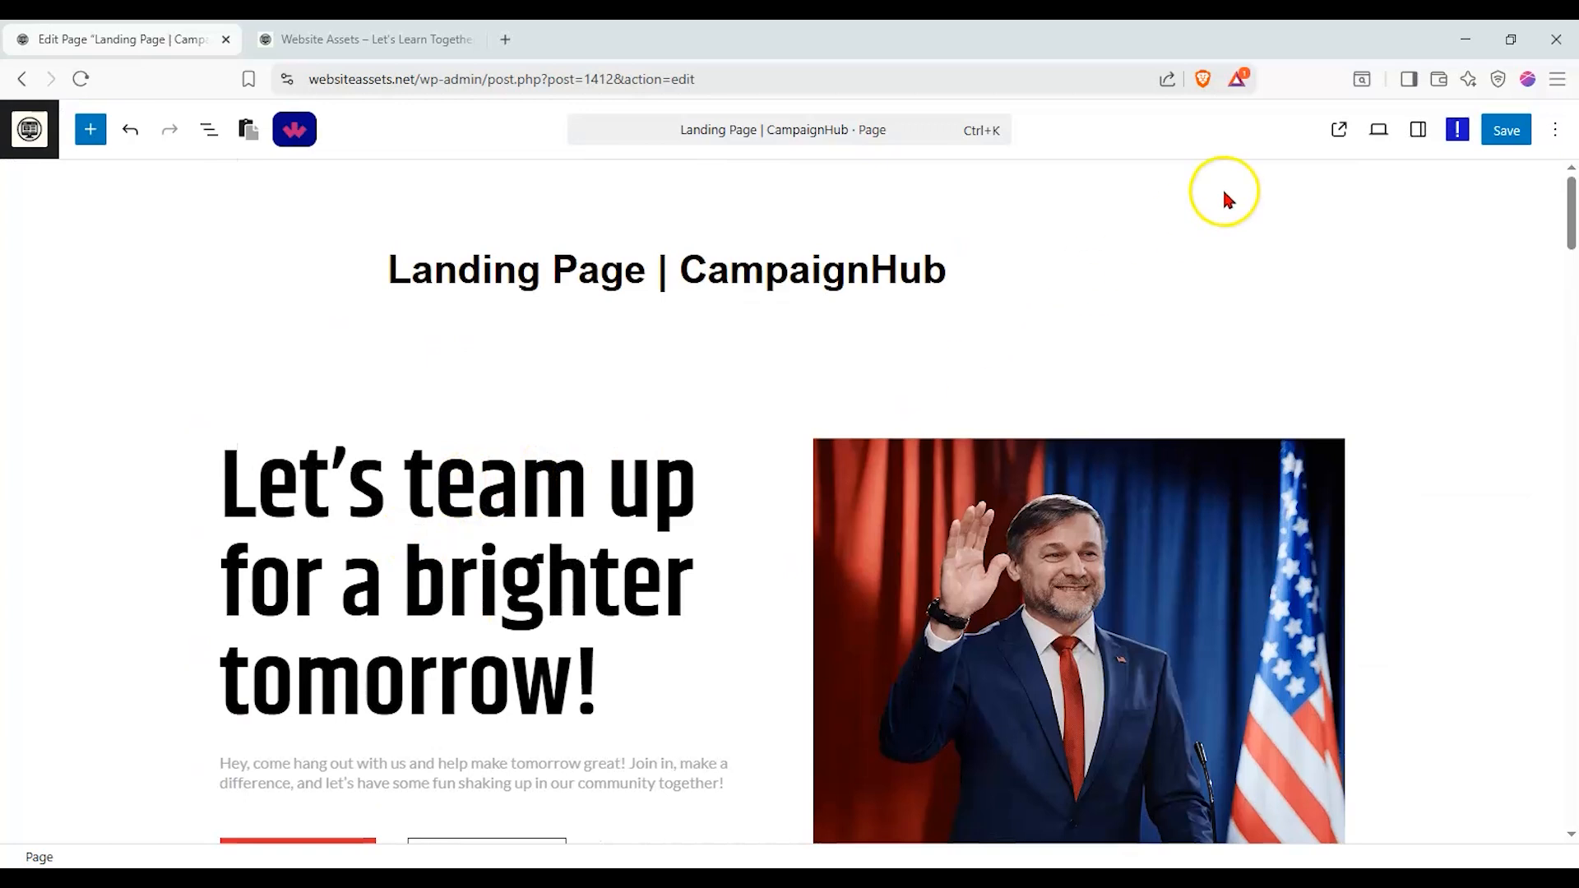
click(1418, 130)
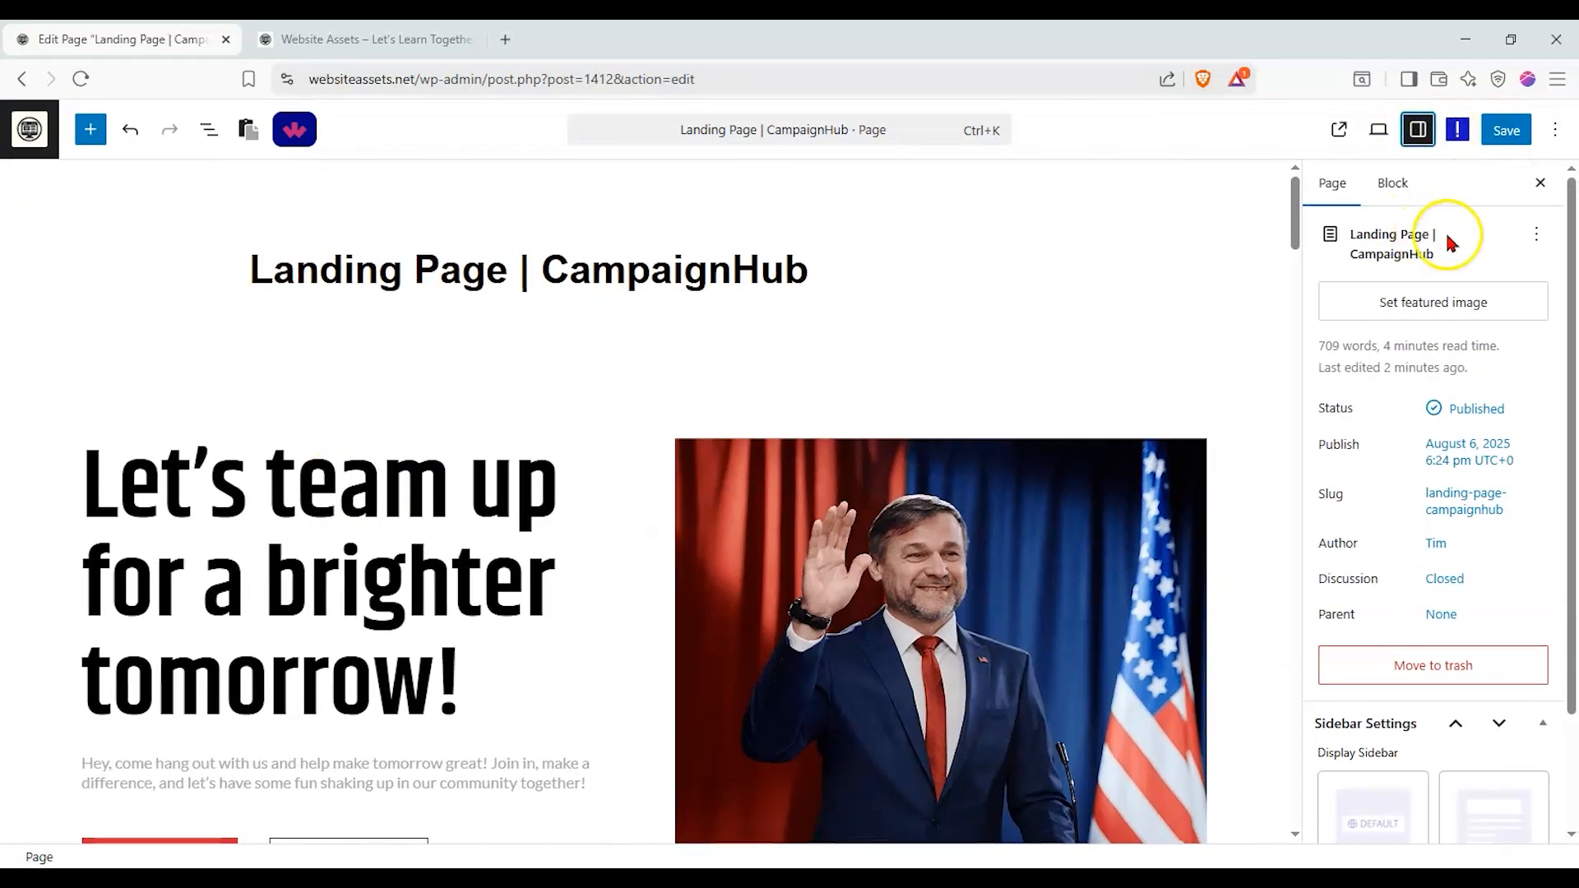
click(1537, 235)
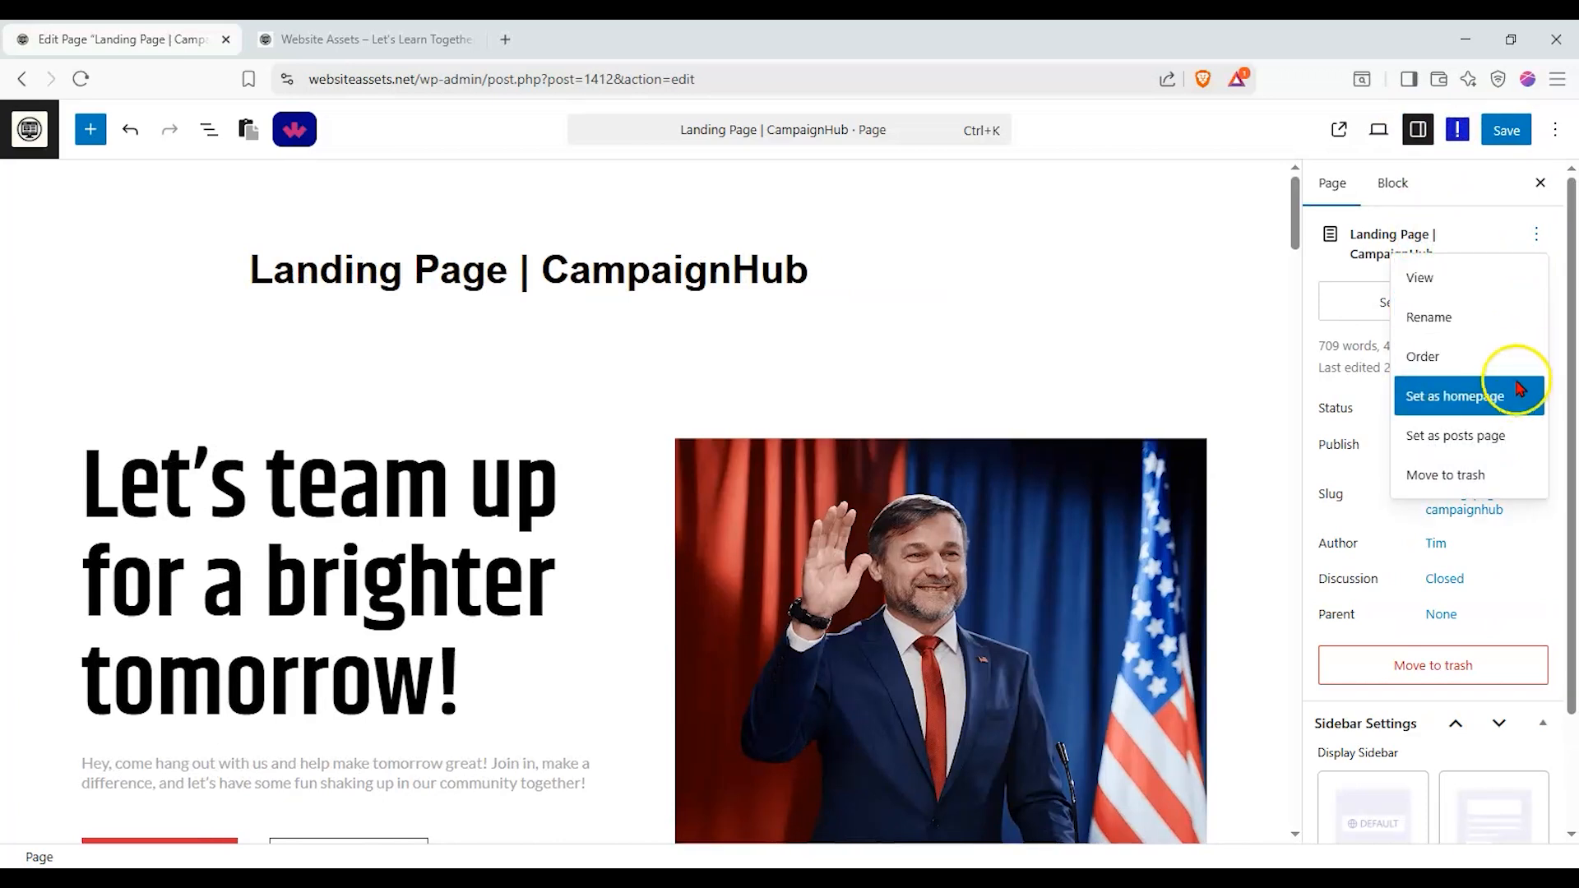
click(1517, 395)
click(958, 534)
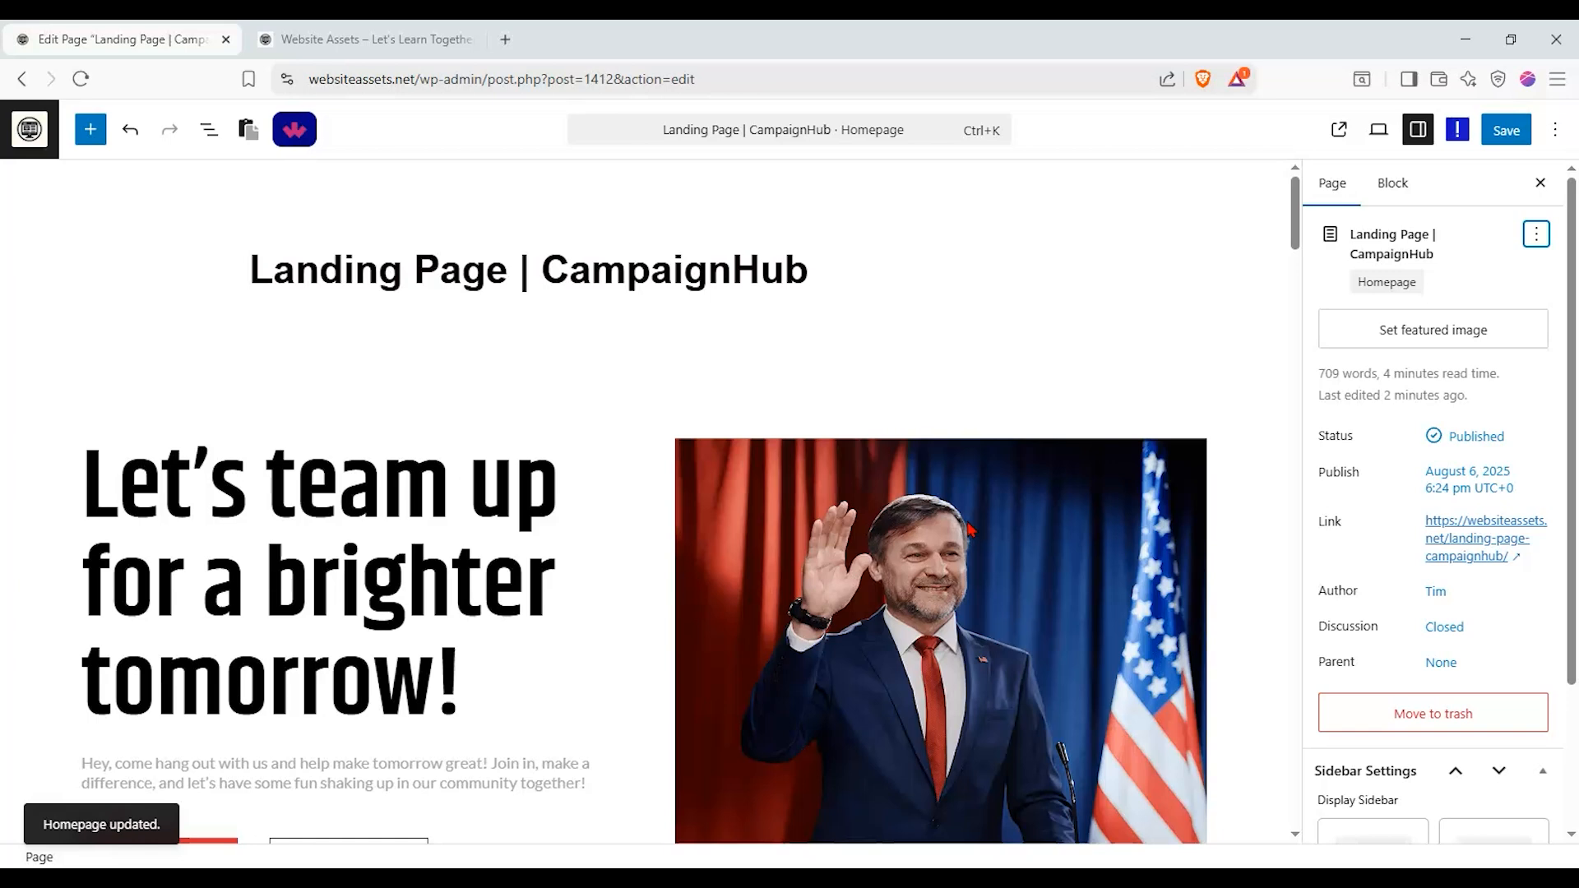
click(1496, 128)
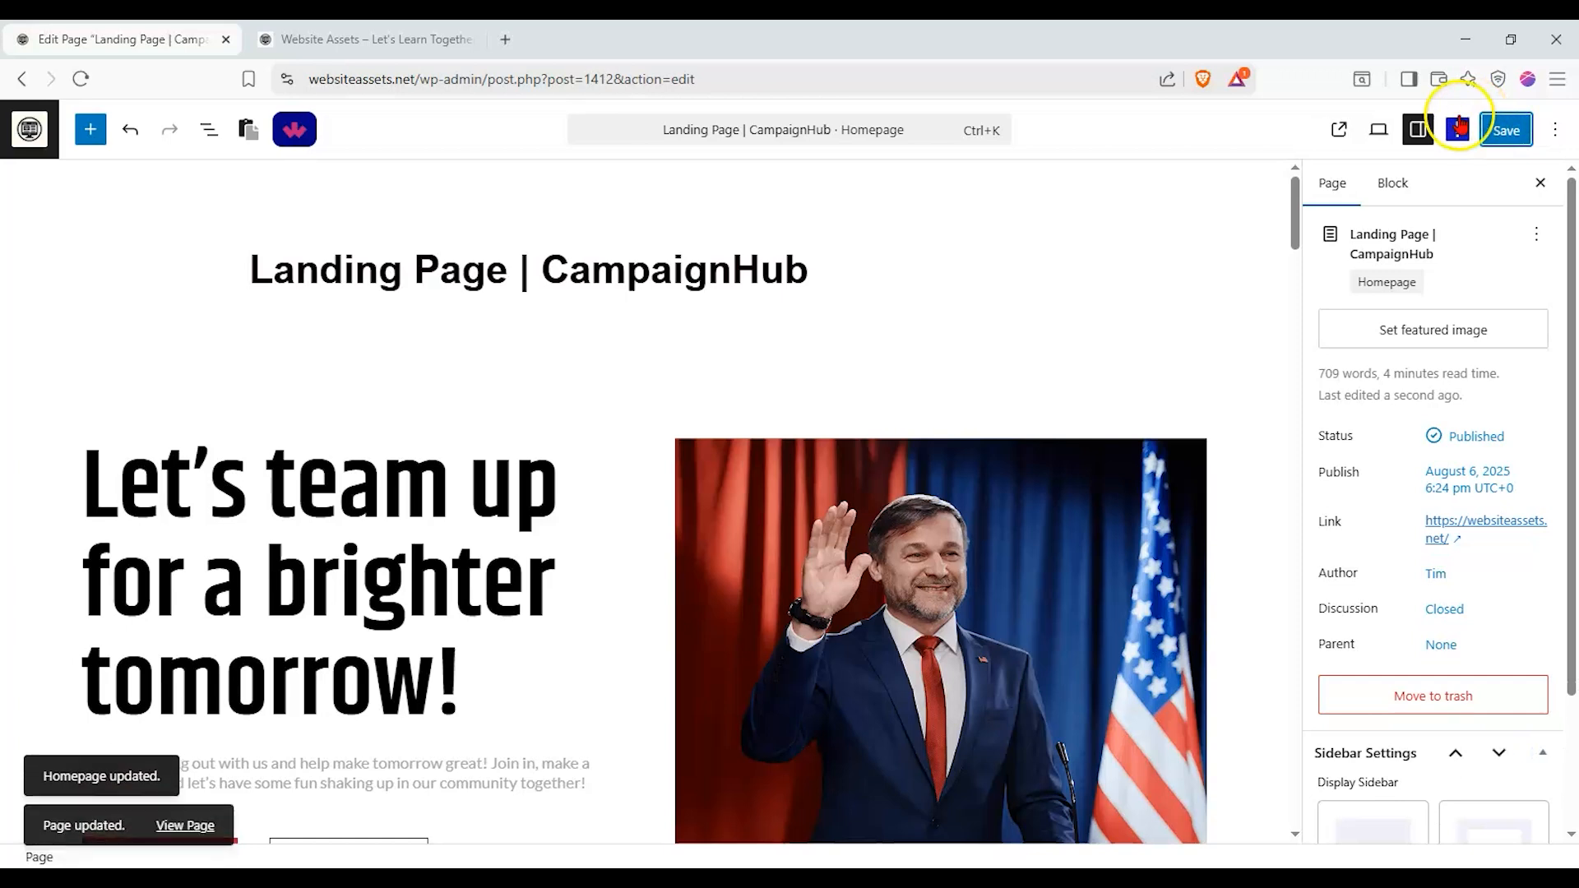
Reload the live home page and examine its sections from the hero down to the footer
click(361, 38)
click(81, 78)
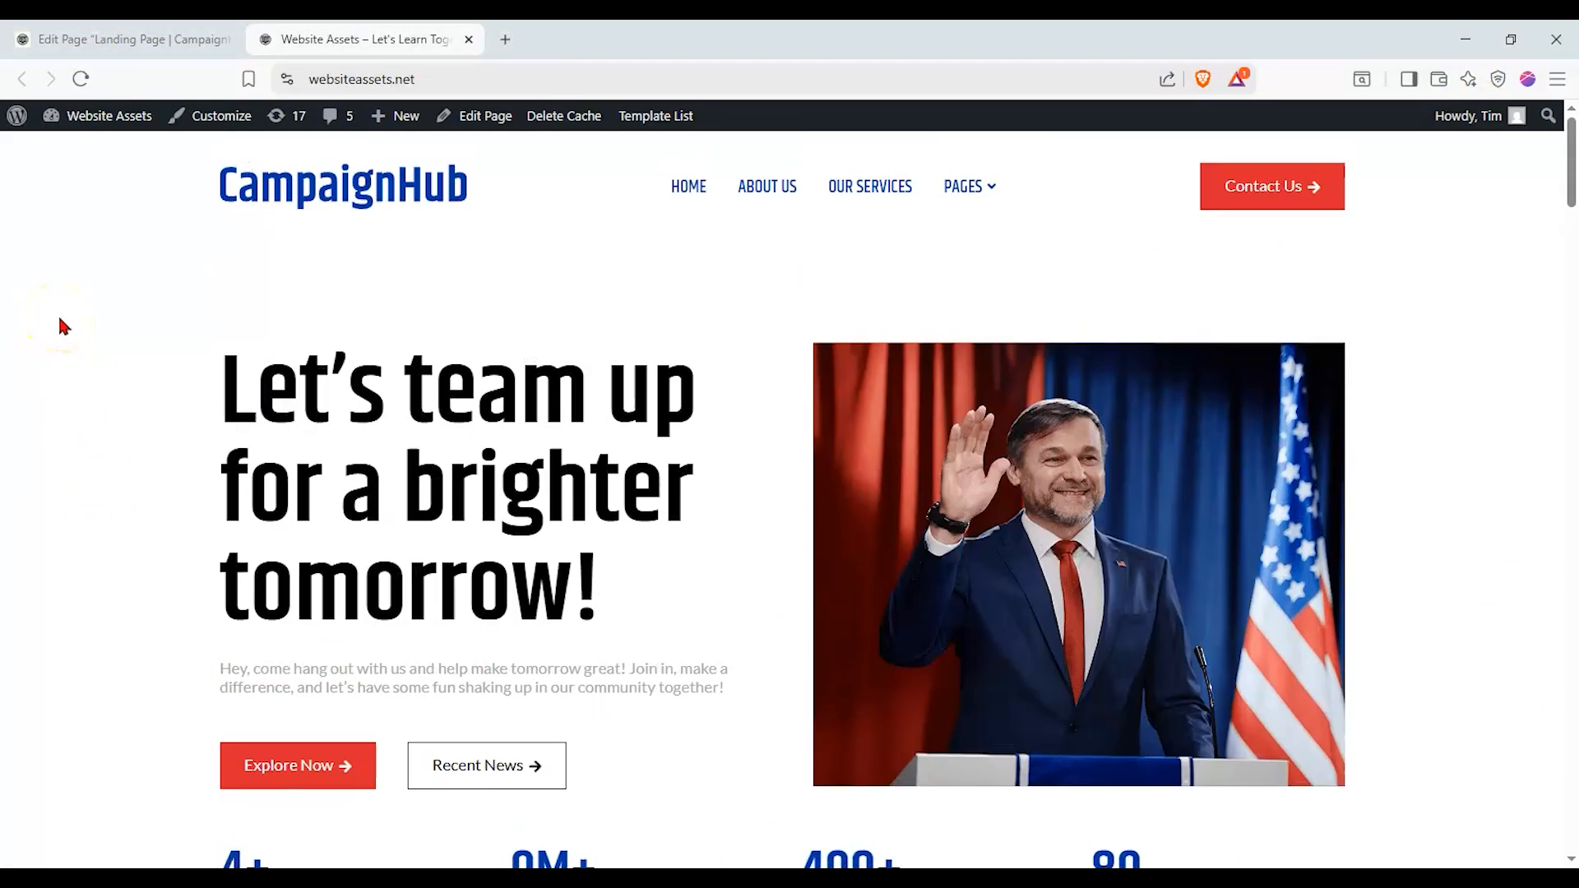
scroll(112, 292, down, 15)
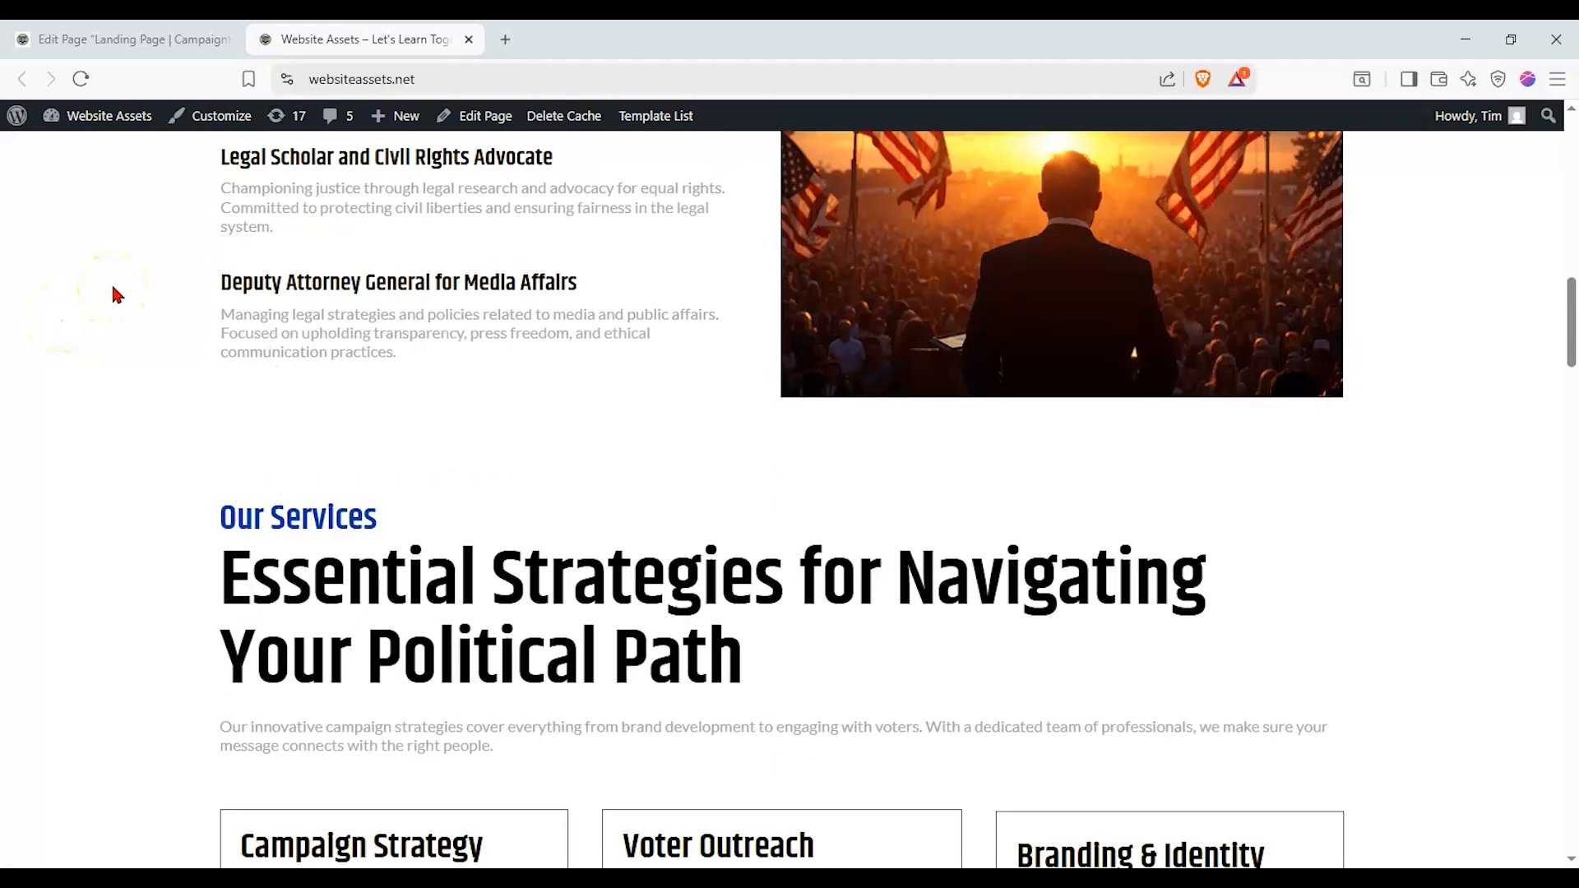
scroll(113, 292, down, 15)
scroll(112, 292, down, 15)
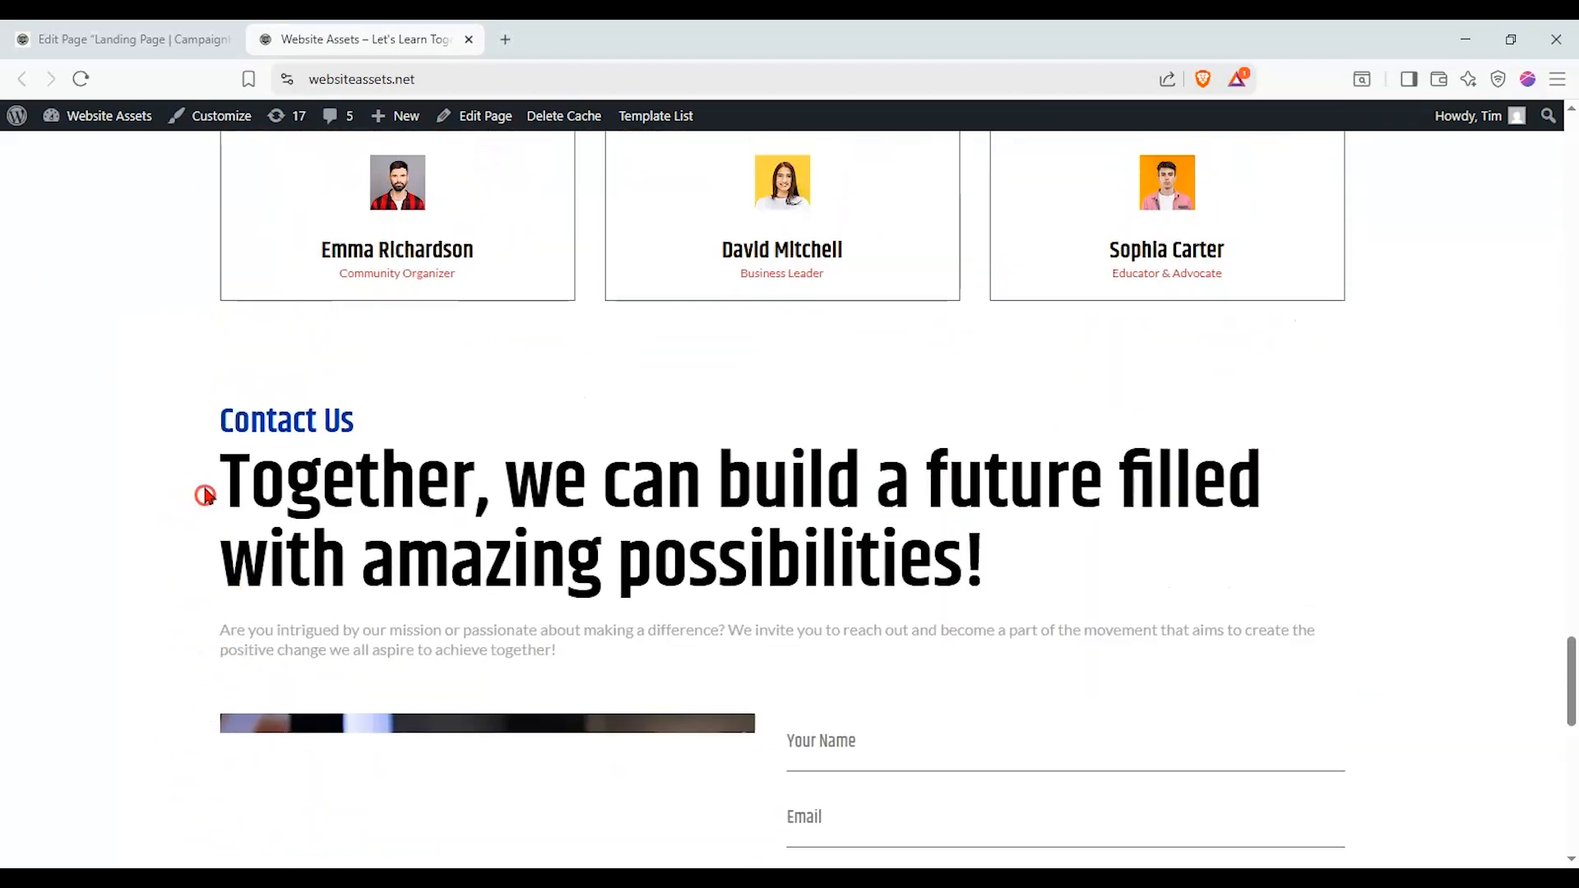
scroll(581, 529, down, 10)
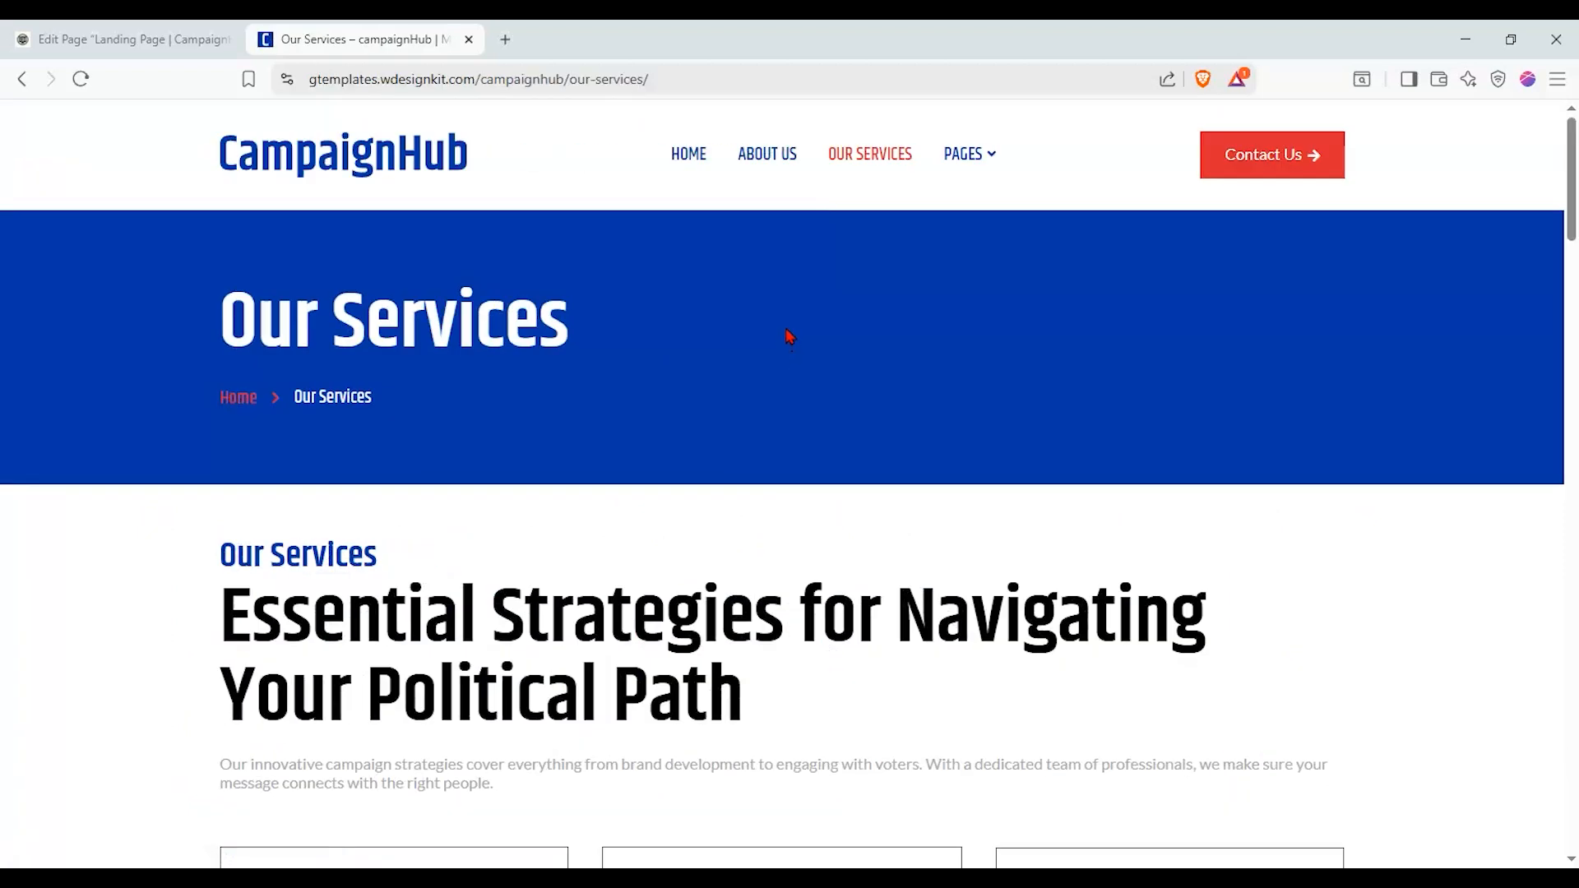
Check the URL behind Our Services, the header's Pages submenu, and the Contact Us and Recent News buttons
double_click(454, 79)
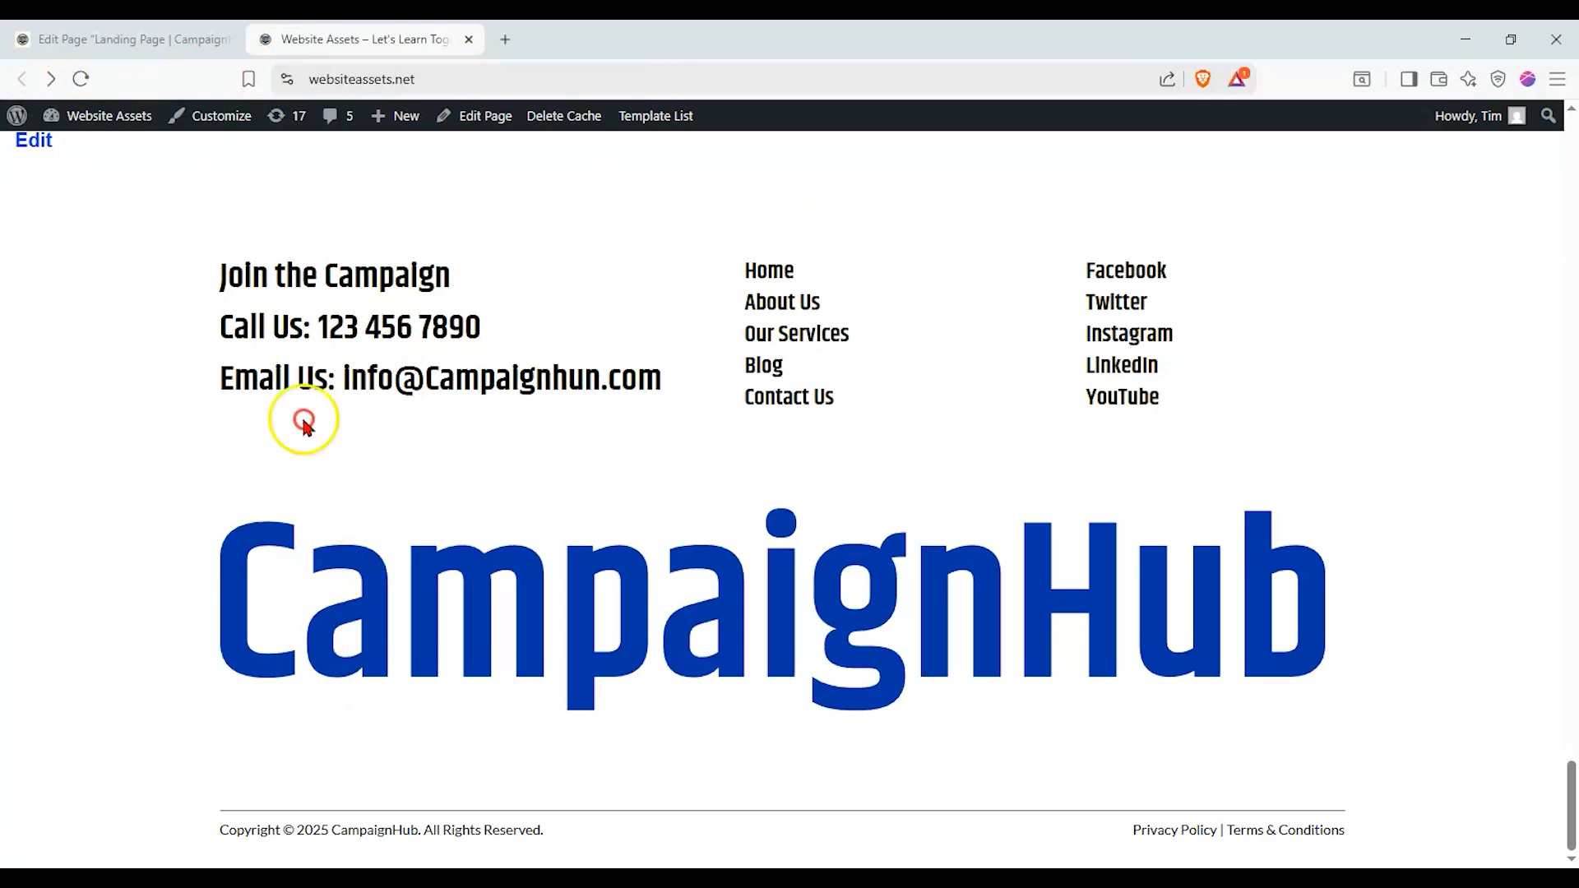
scroll(198, 181, up, 20)
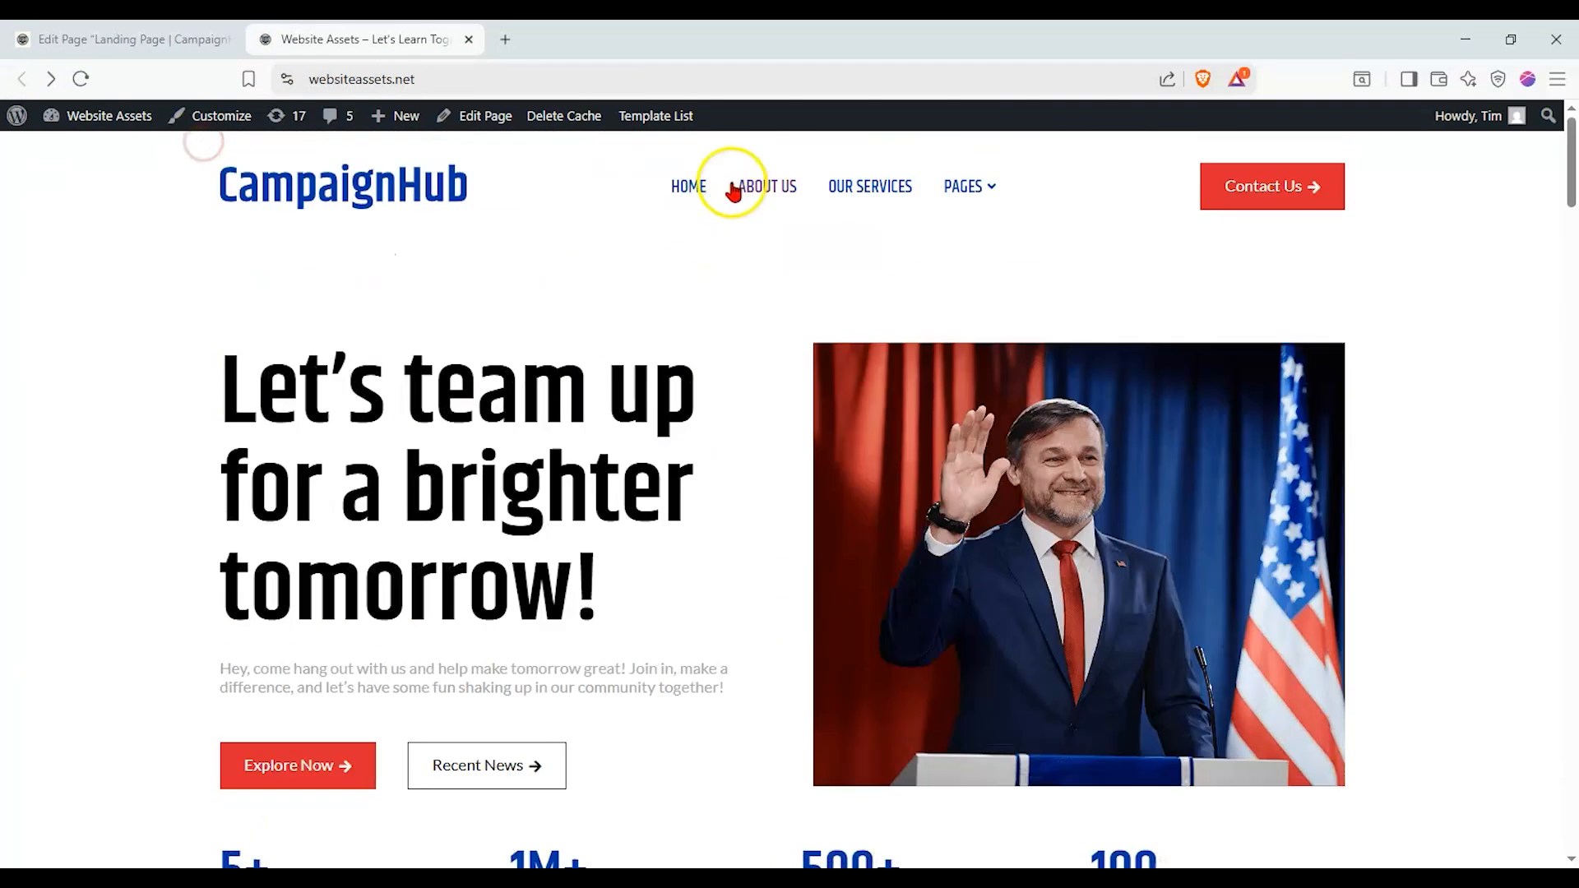
mouse_move(951, 188)
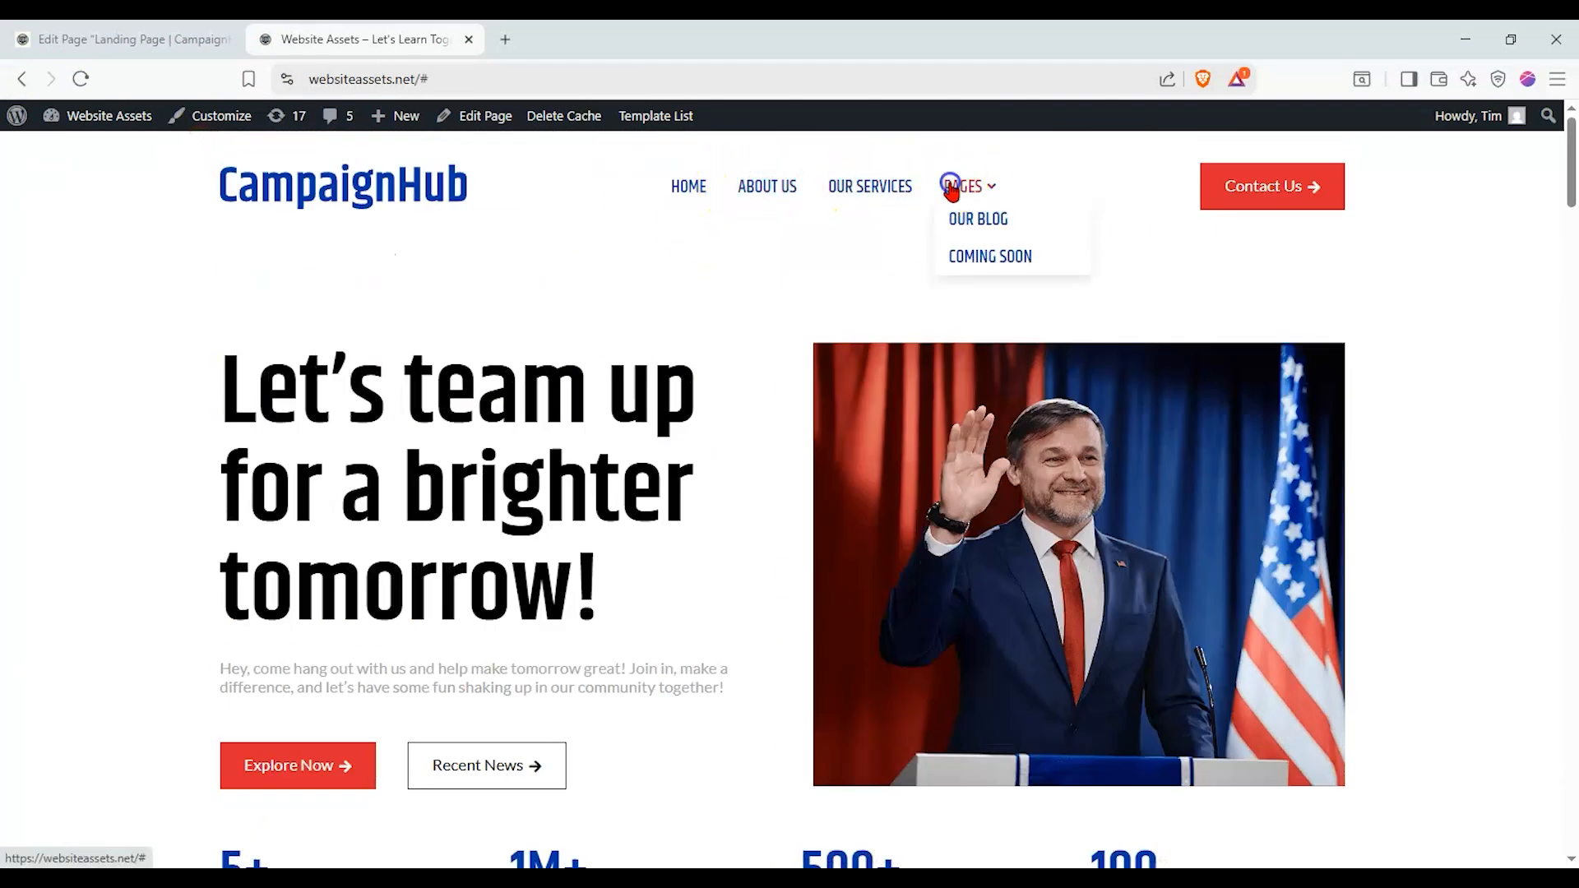
click(1224, 167)
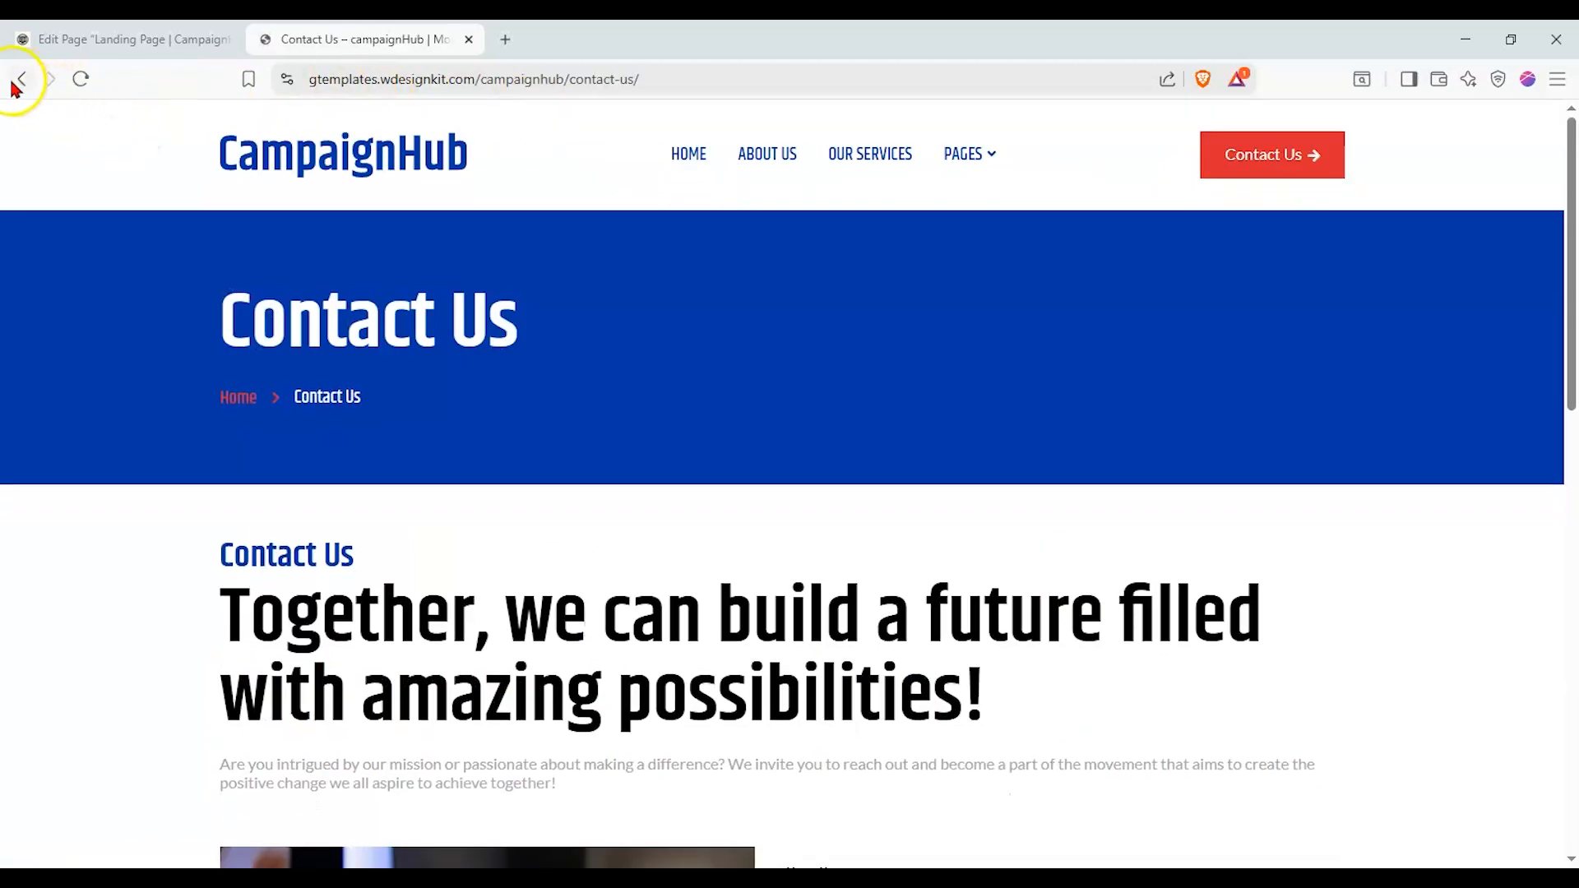
click(22, 79)
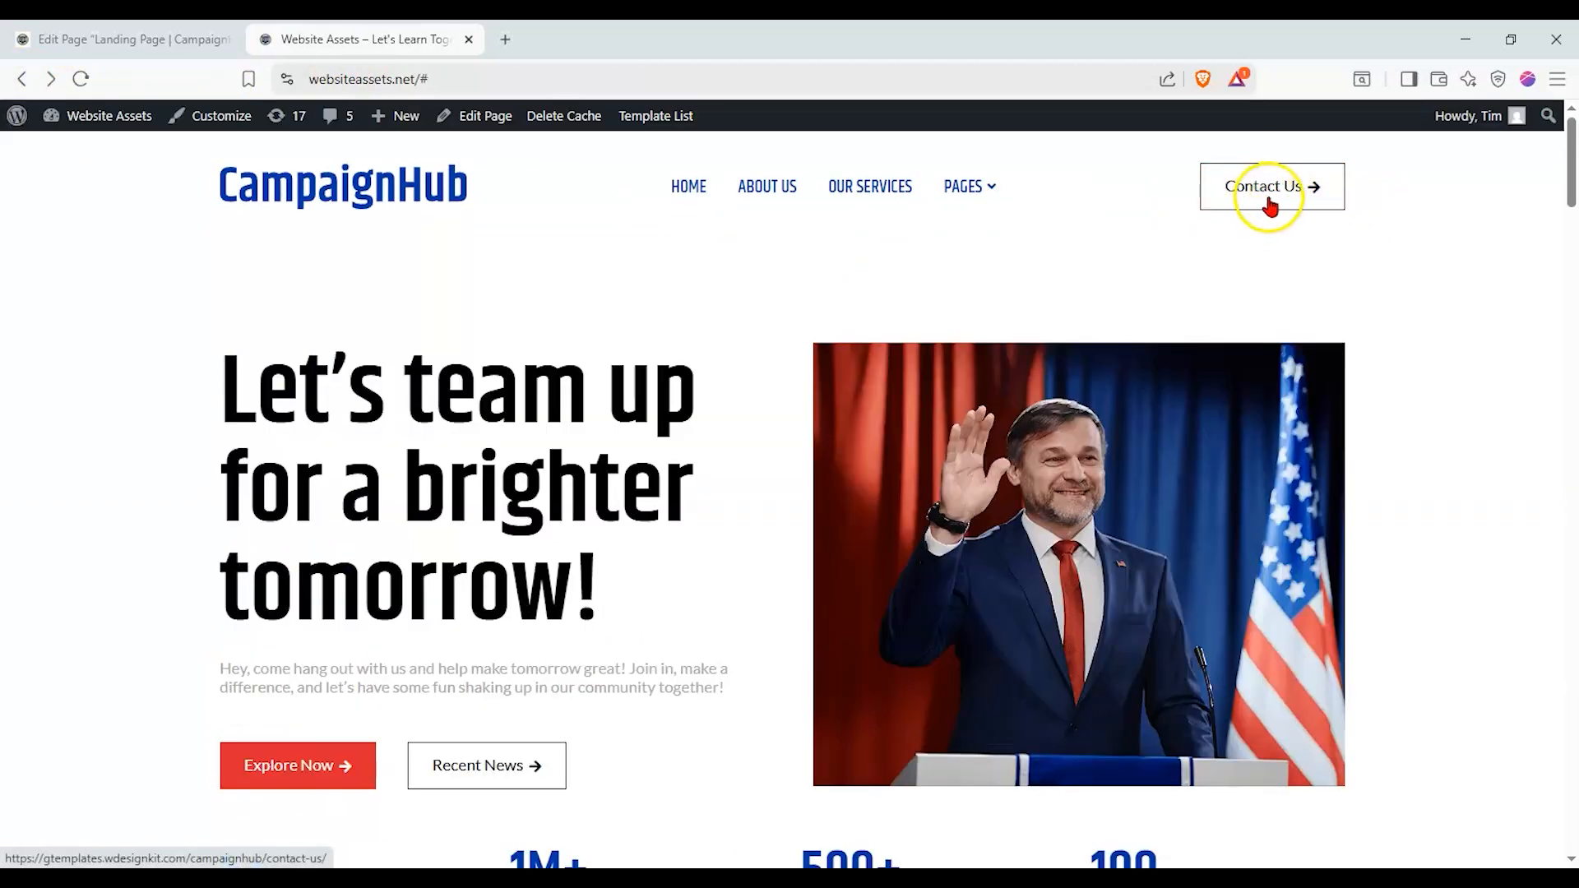
click(471, 780)
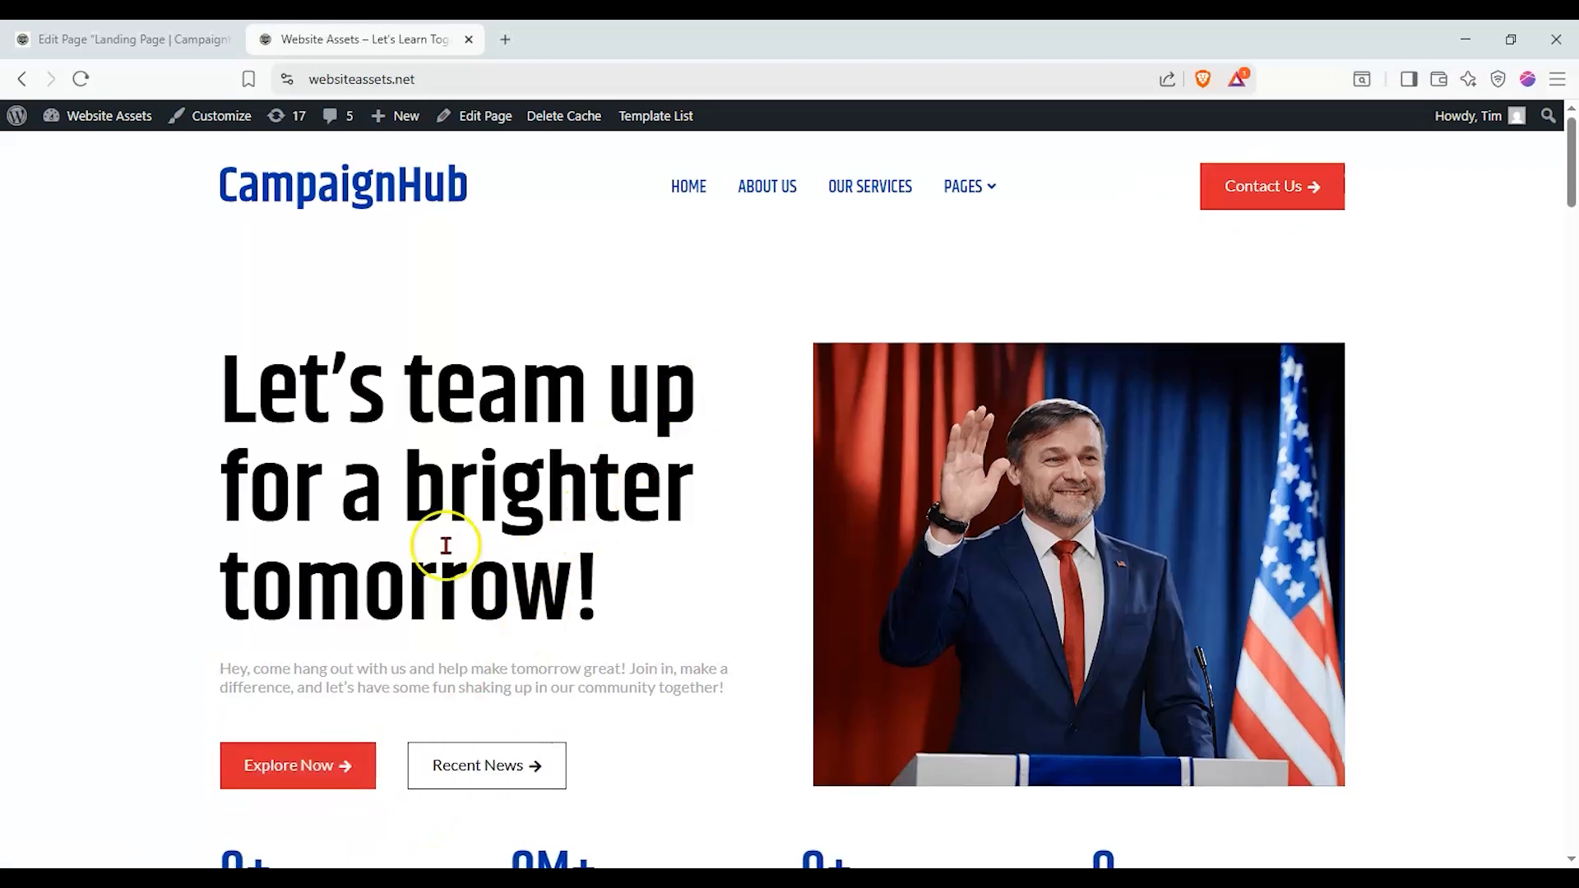
Examine the home page's statistics counters and About Us section
scroll(746, 420, down, 10)
scroll(737, 431, up, 5)
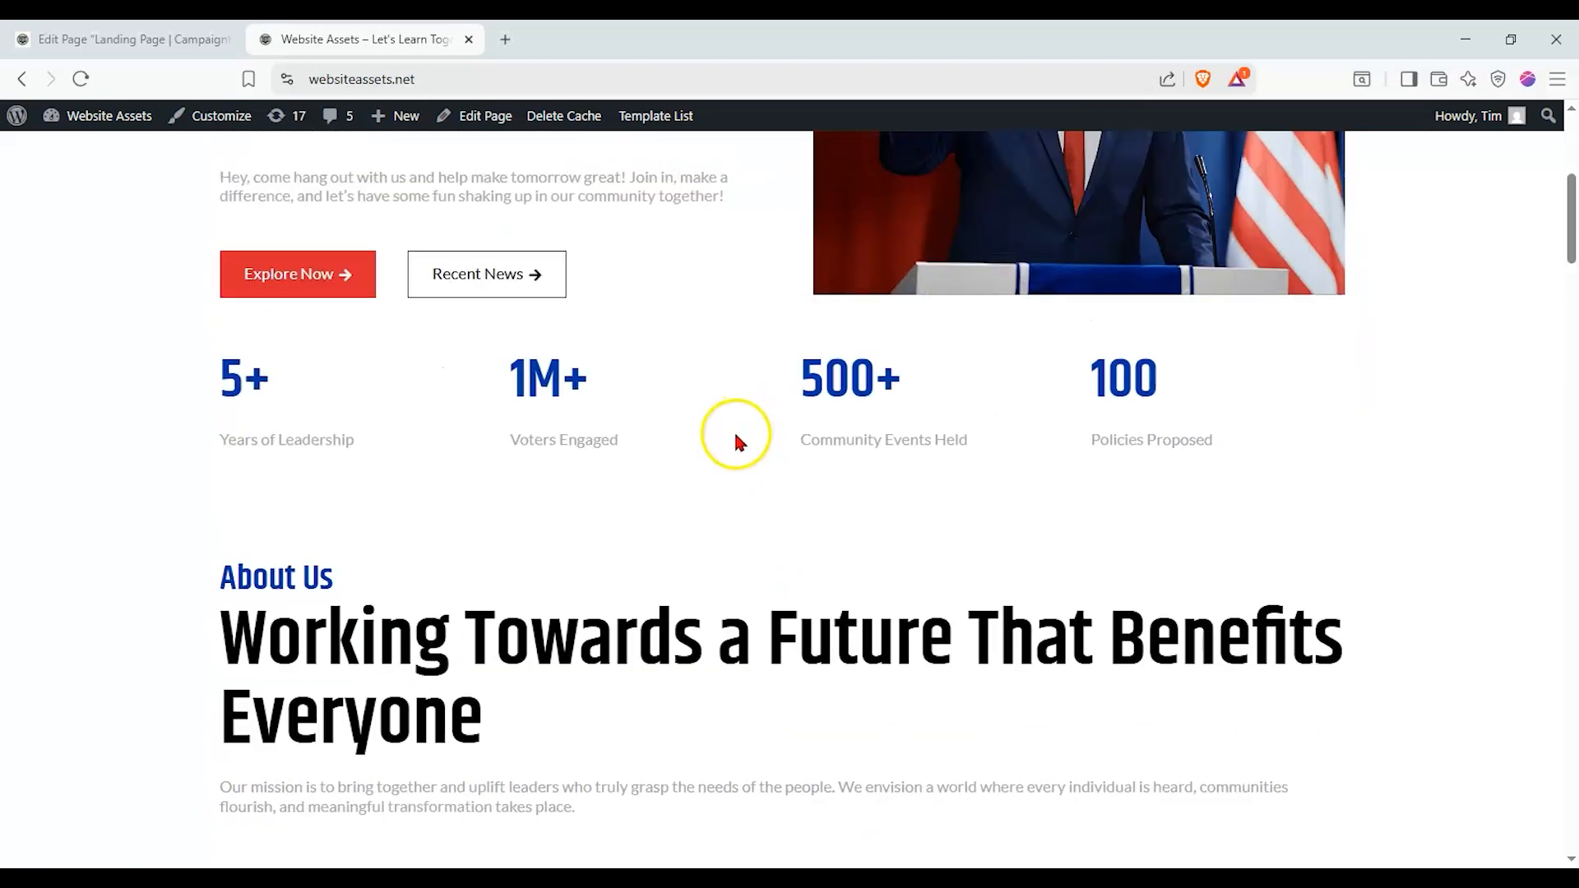
scroll(736, 436, up, 5)
Go back to the pages list, view Our Blog | CampaignHub in a new tab beside it, and inspect its address
click(135, 41)
click(23, 80)
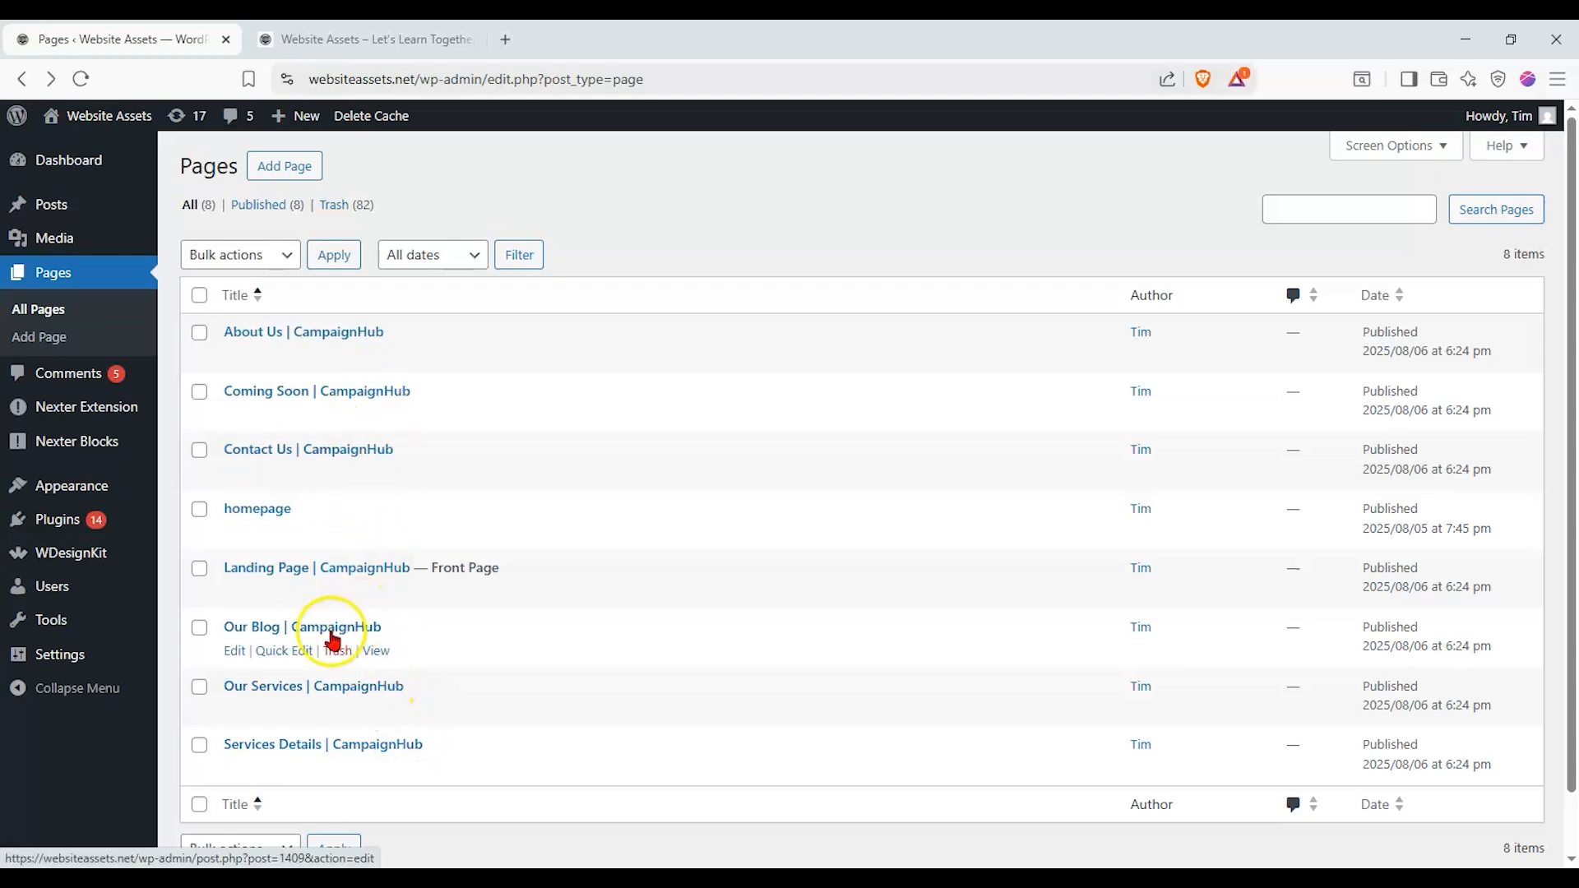
right_click(374, 651)
click(501, 323)
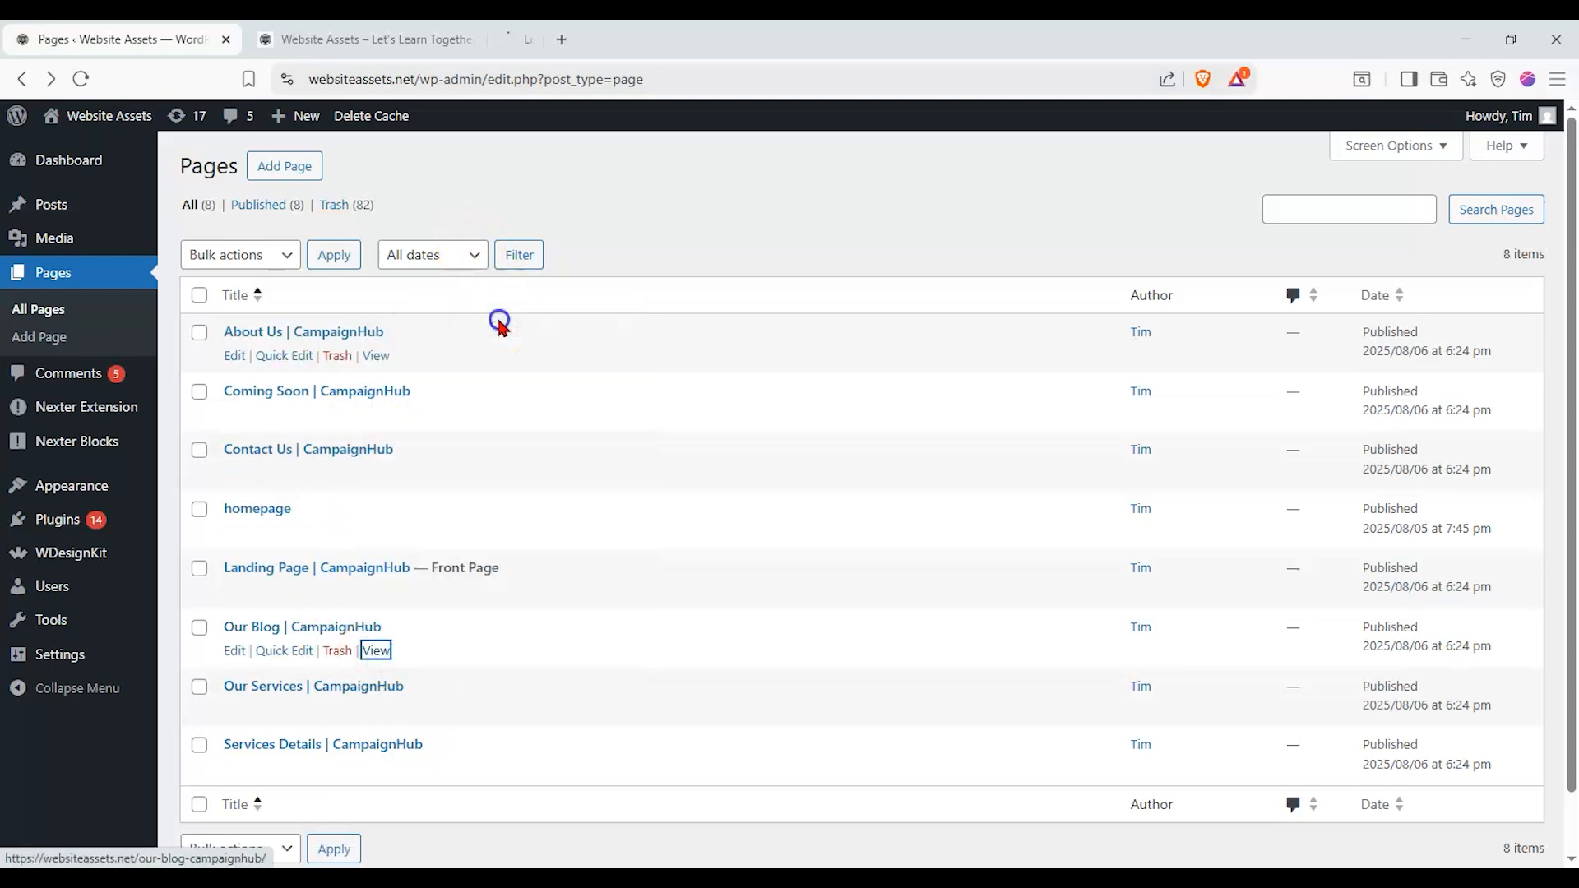
drag(593, 39, 424, 85)
click(315, 80)
click(492, 80)
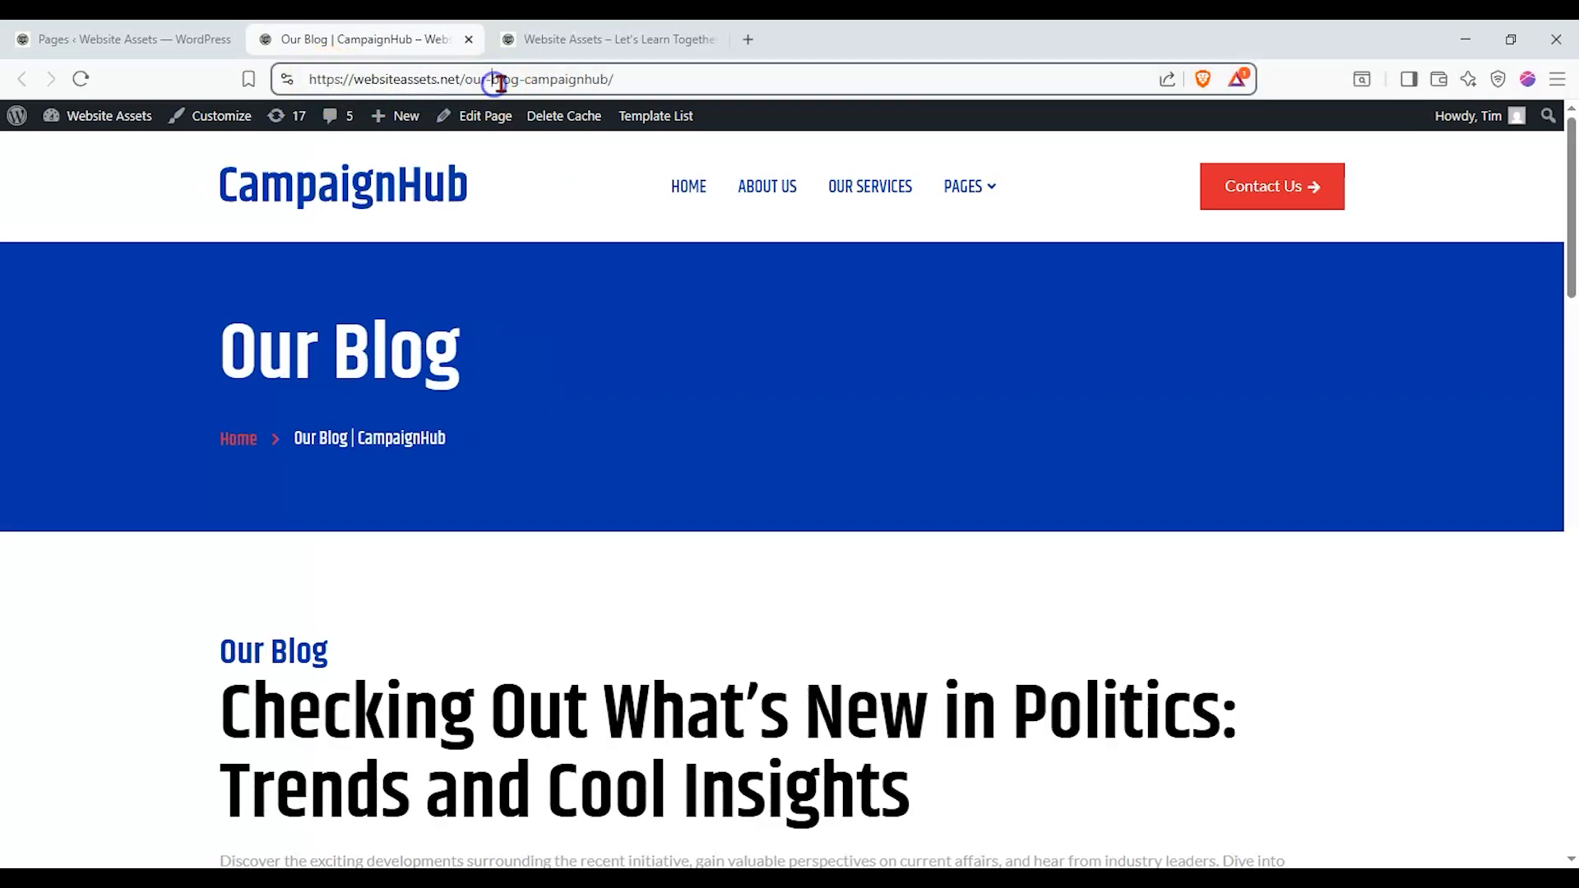
Examine the content of the Our Blog page
scroll(580, 292, down, 7)
scroll(580, 293, down, 7)
scroll(580, 294, up, 14)
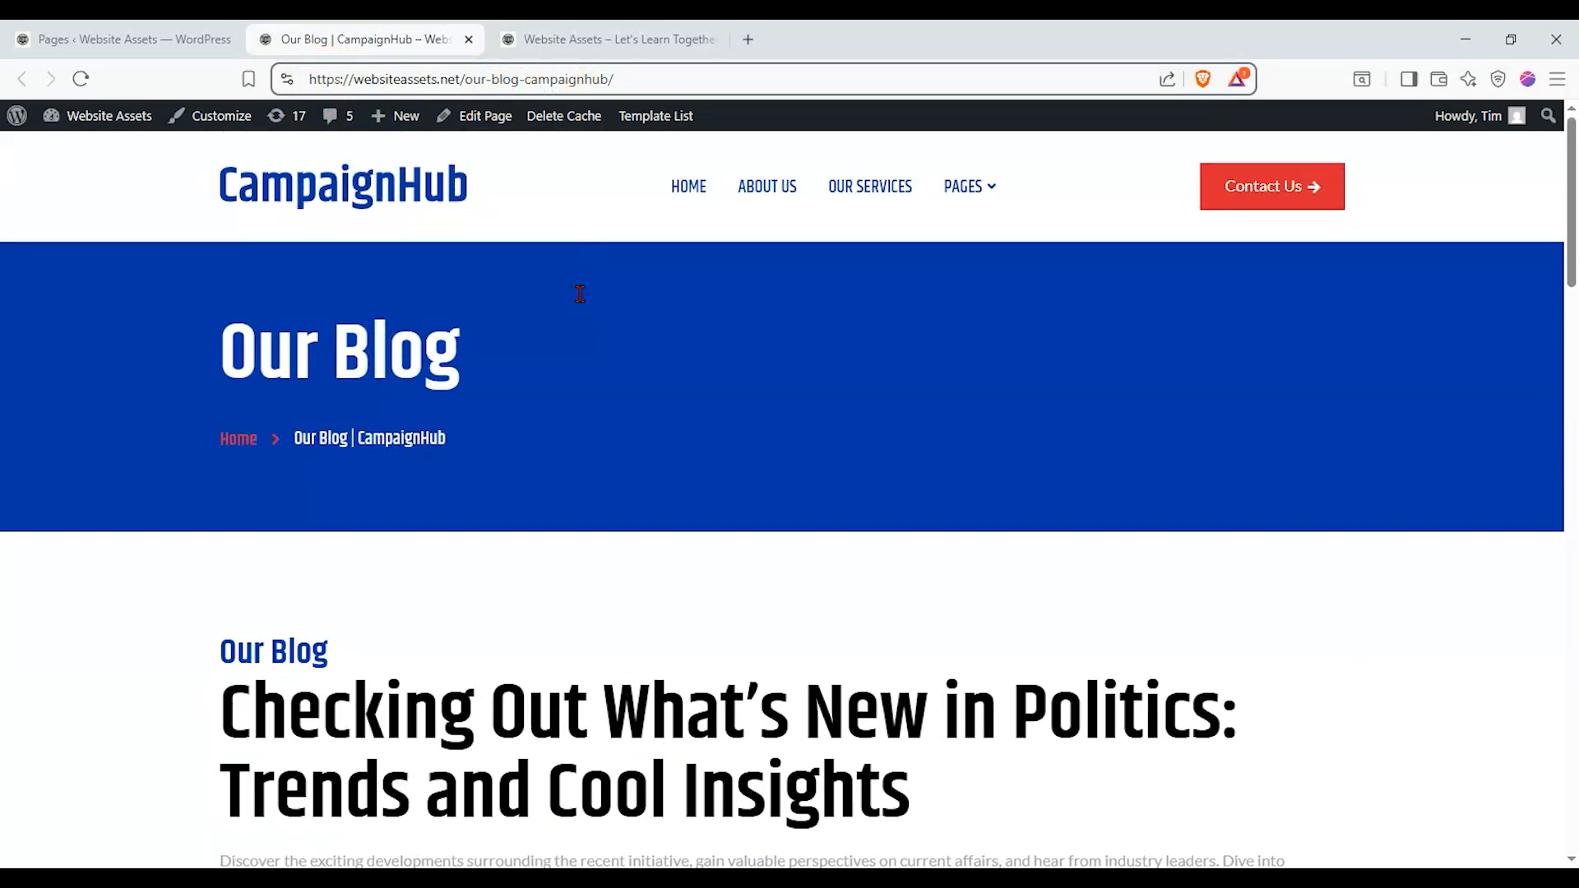
Open Nexter Extension's Theme Builder and review the CampaignHub header, 404 page, footer and blog details templates against the live blog page
click(131, 38)
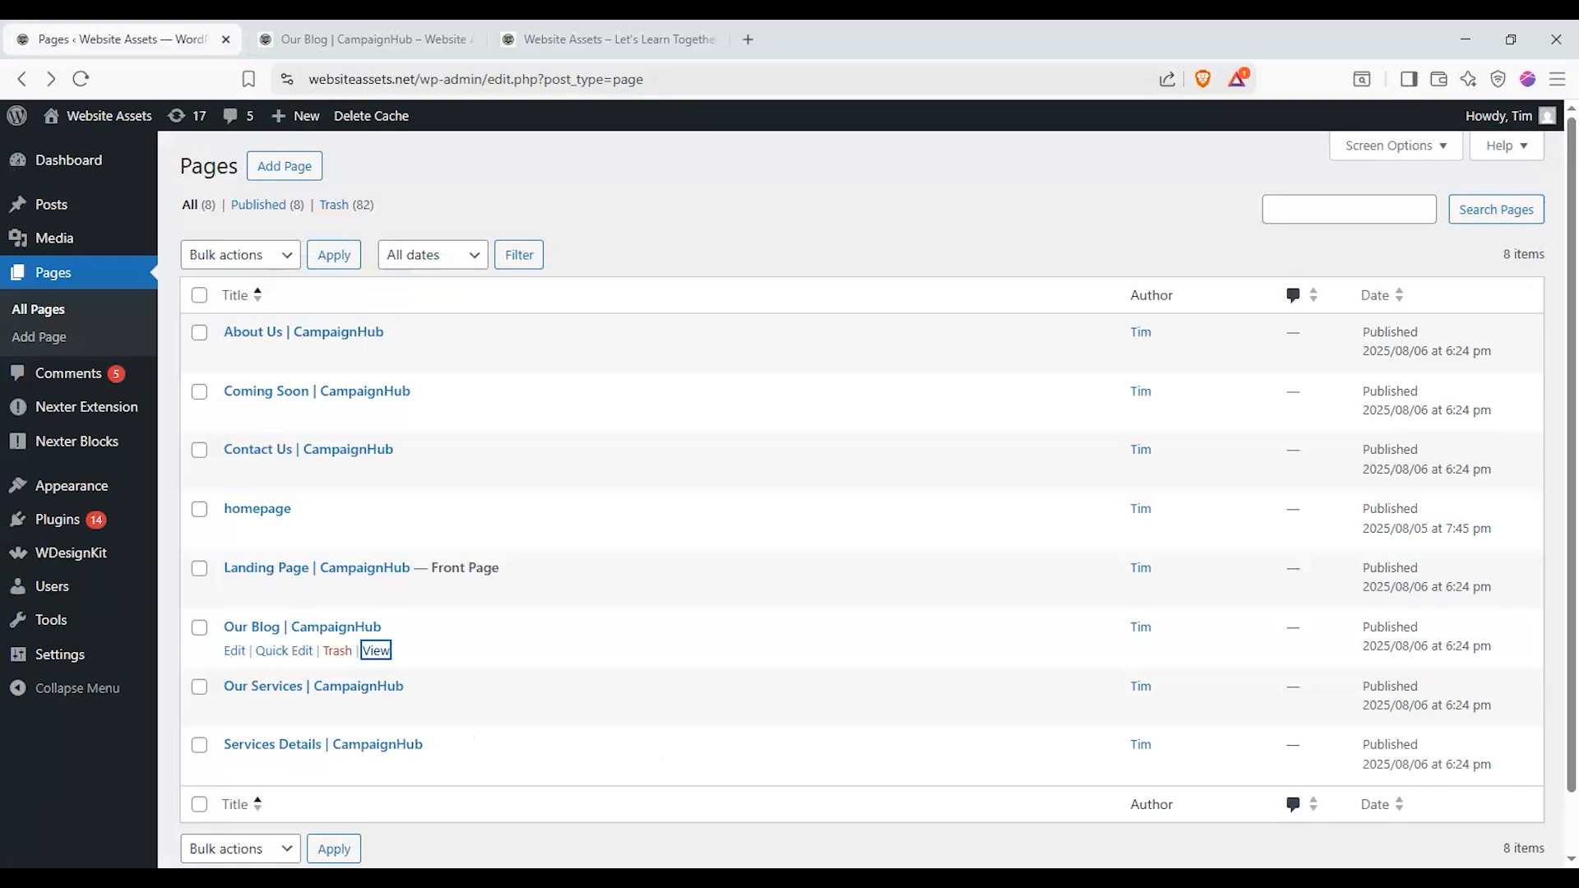
mouse_move(98, 411)
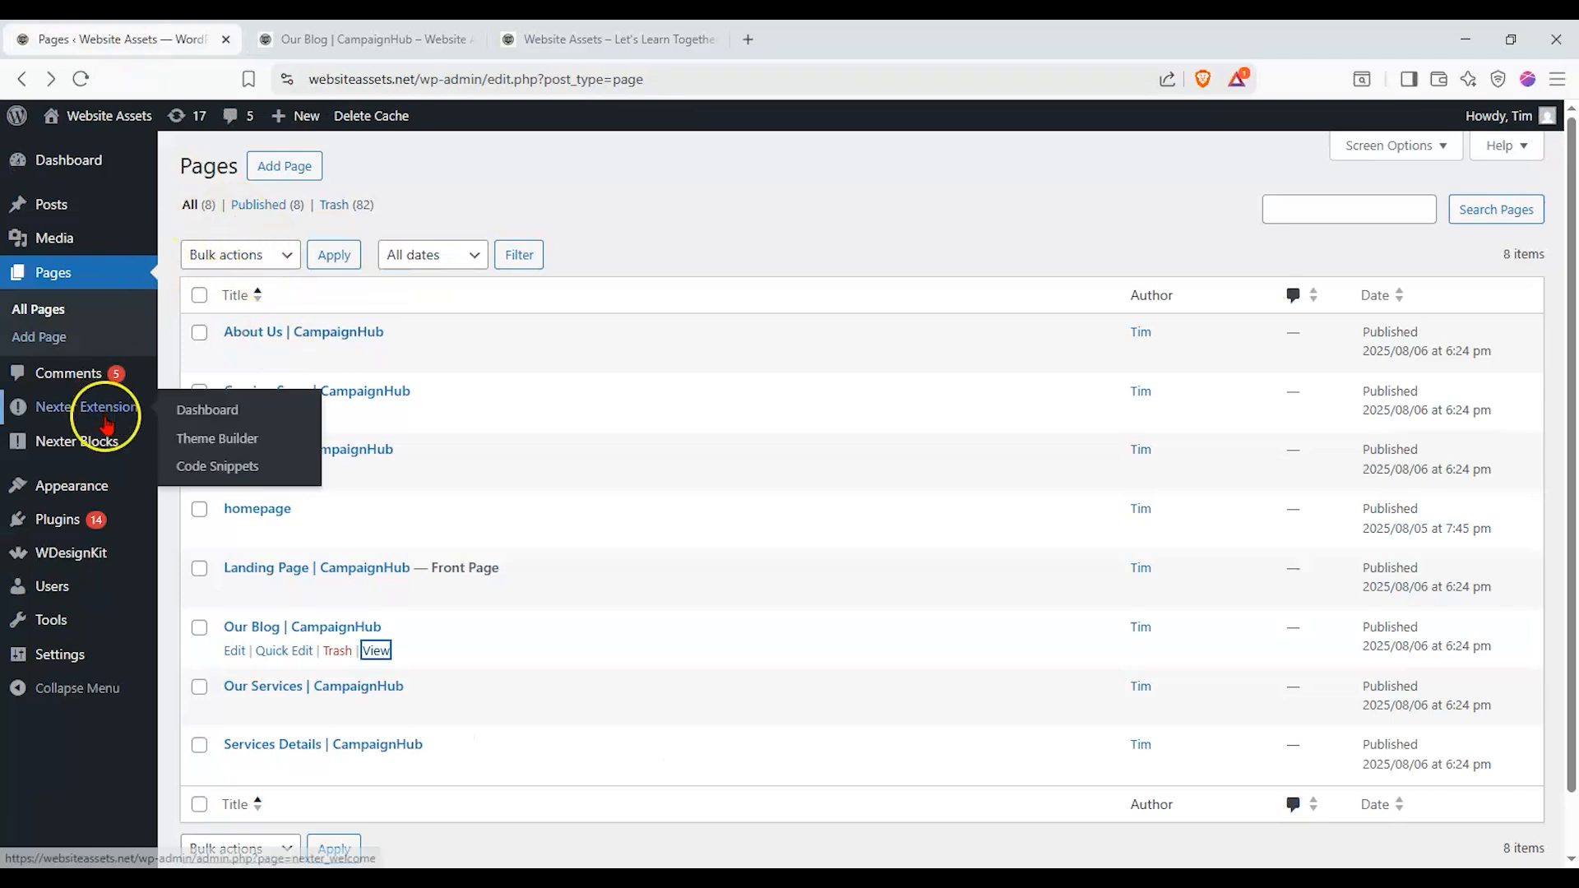
click(244, 441)
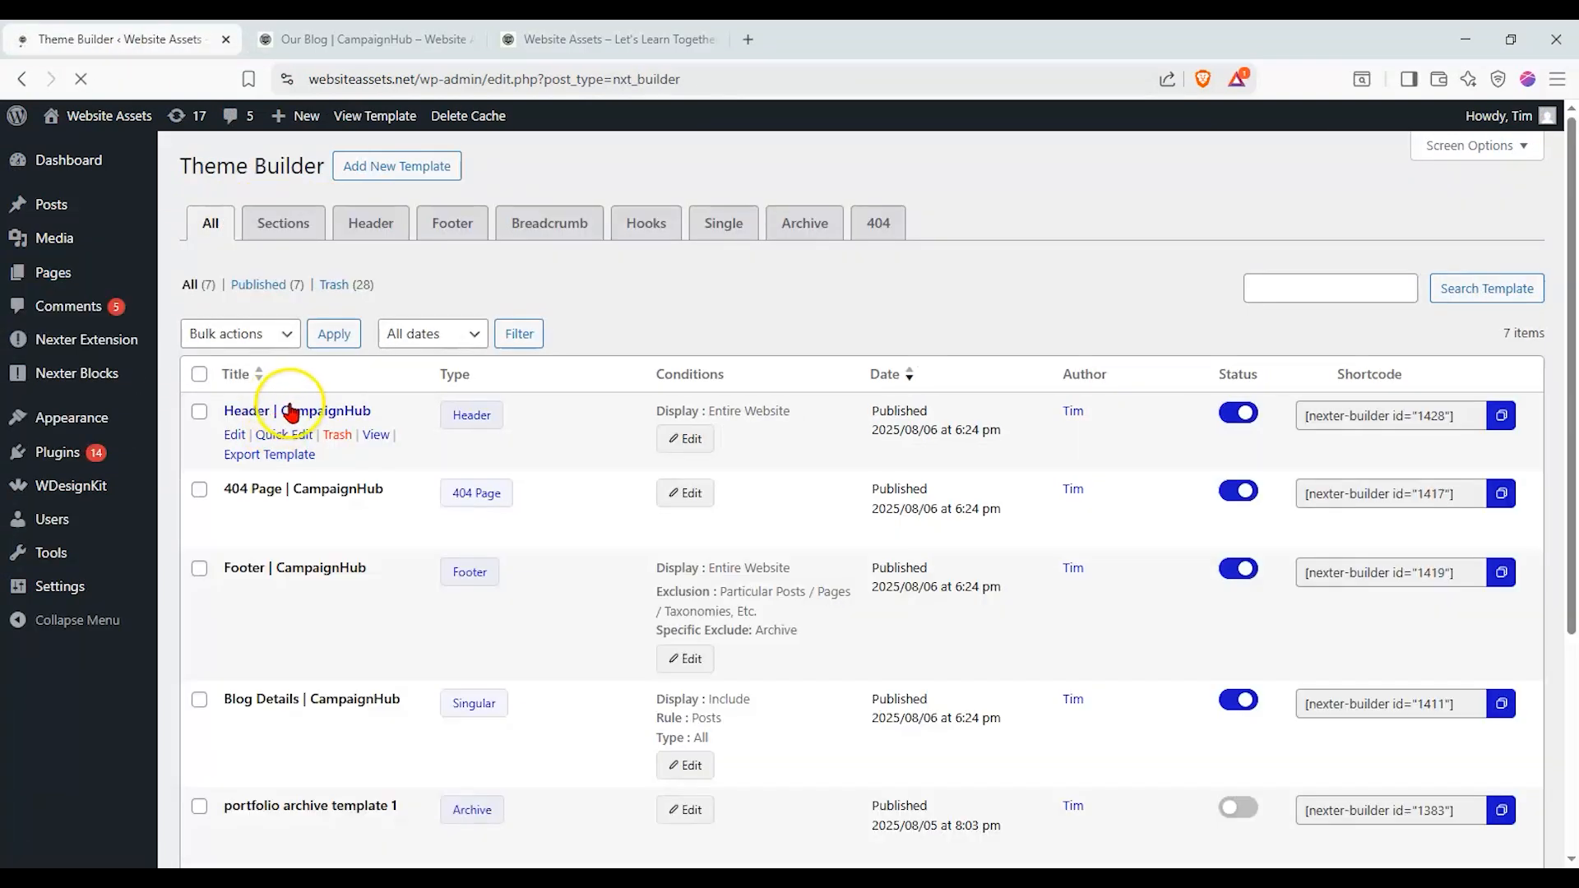
scroll(387, 415, down, 1)
scroll(372, 403, down, 1)
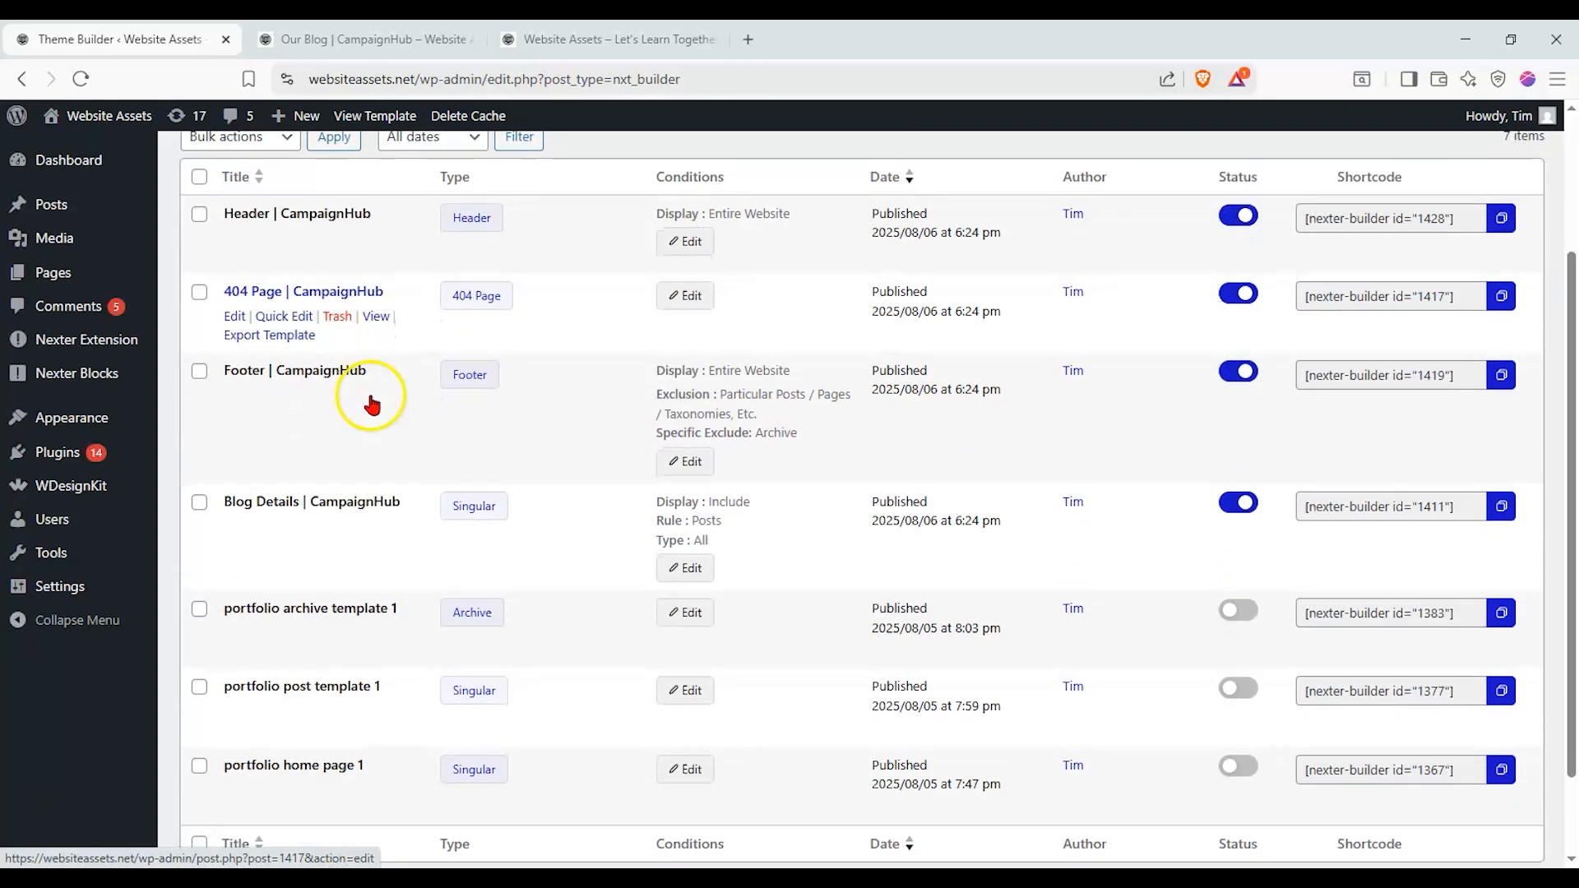
scroll(350, 528, down, 1)
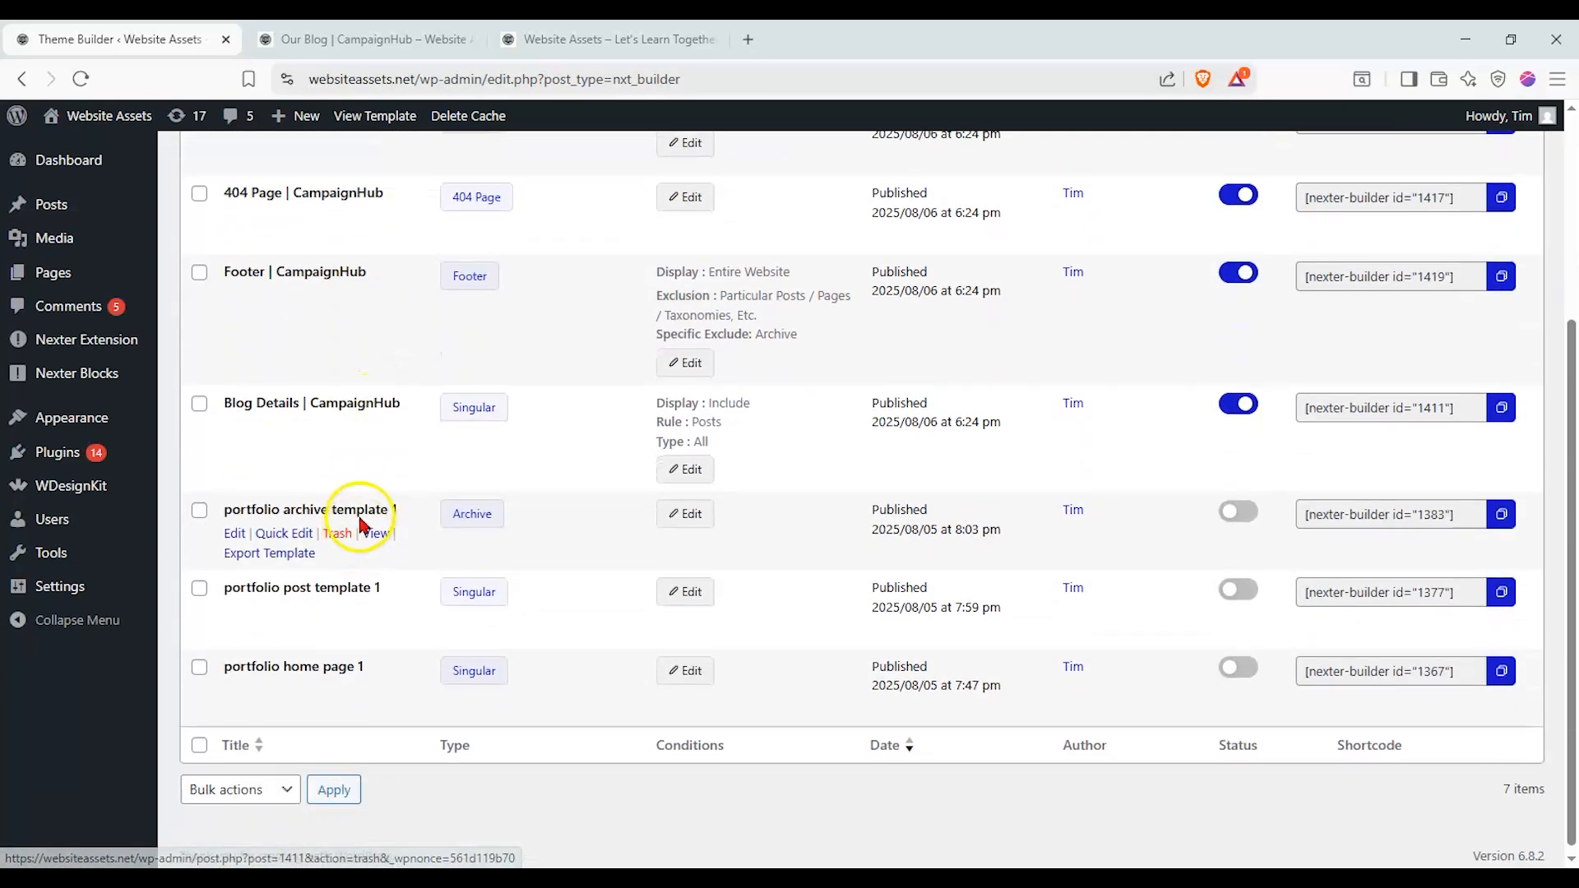
scroll(363, 506, up, 2)
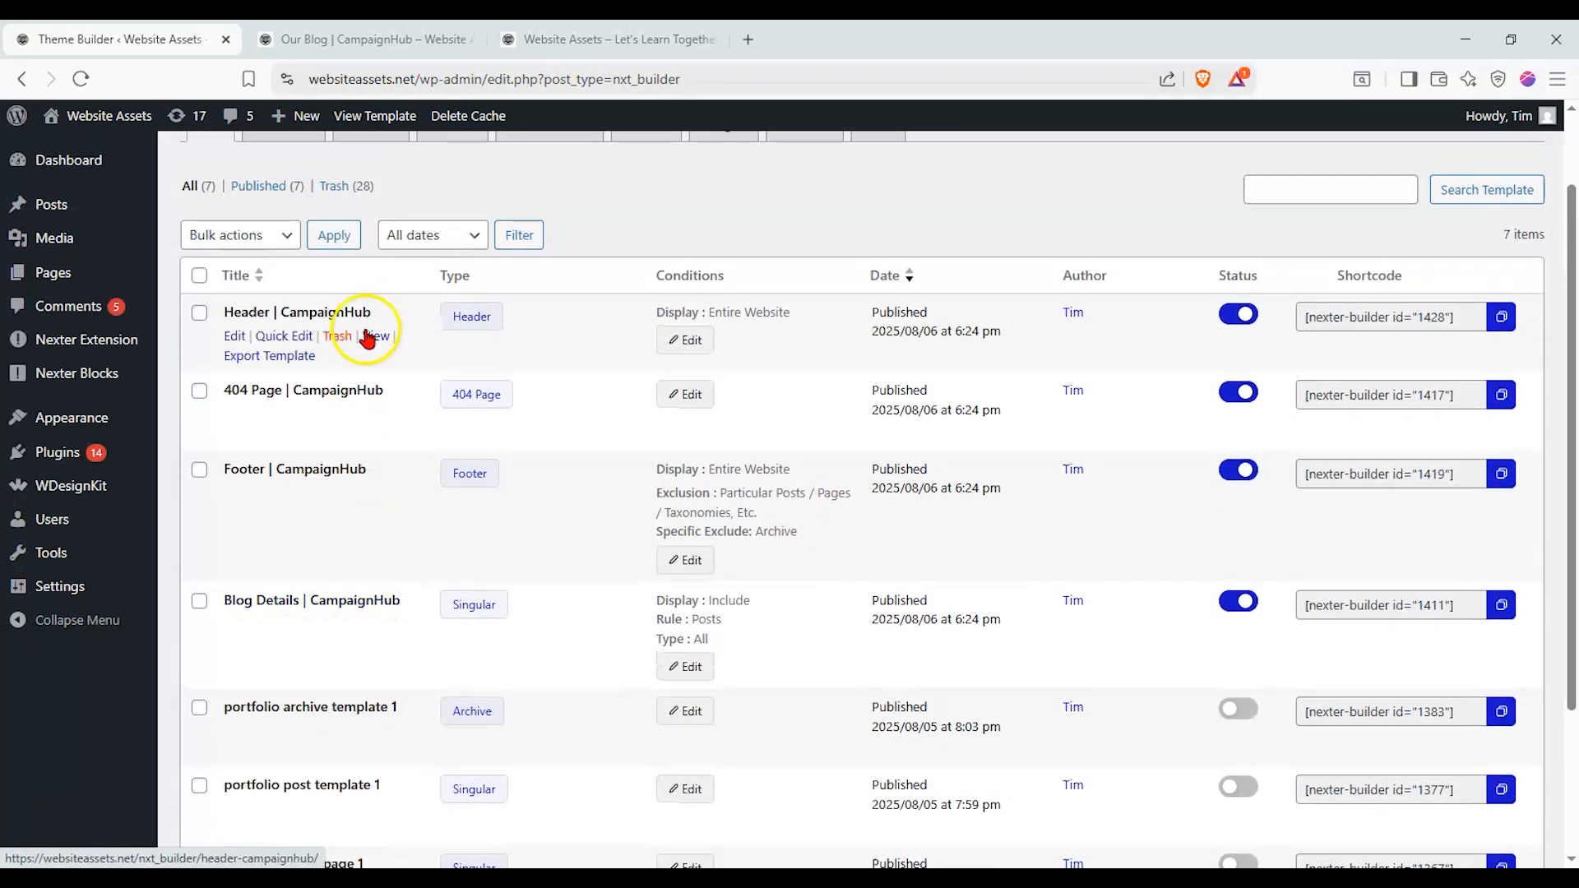
scroll(363, 494, up, 1)
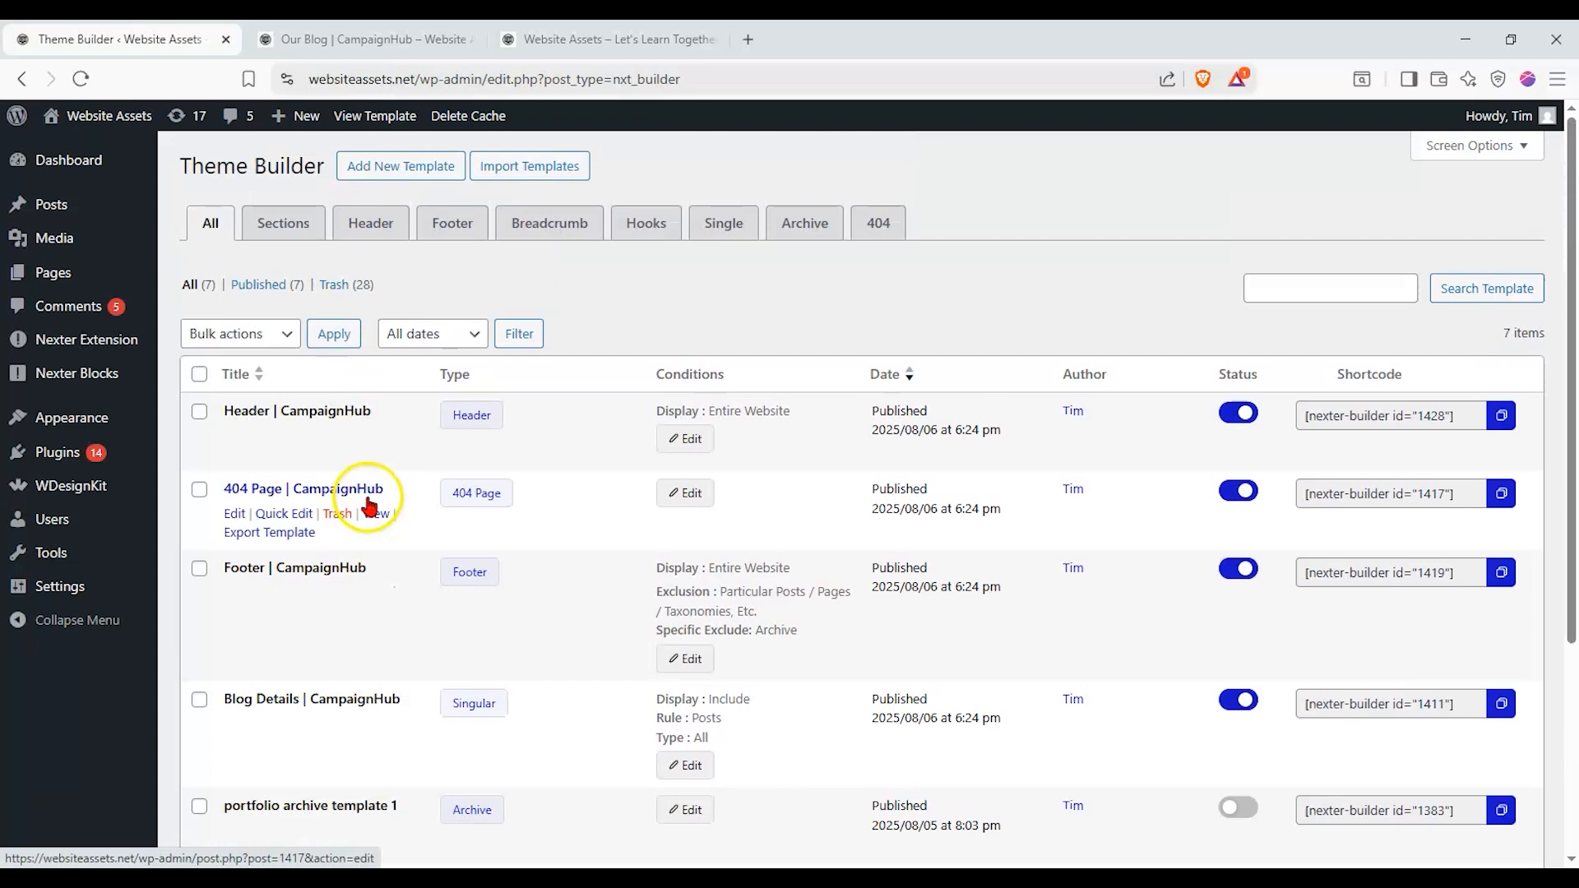
click(403, 39)
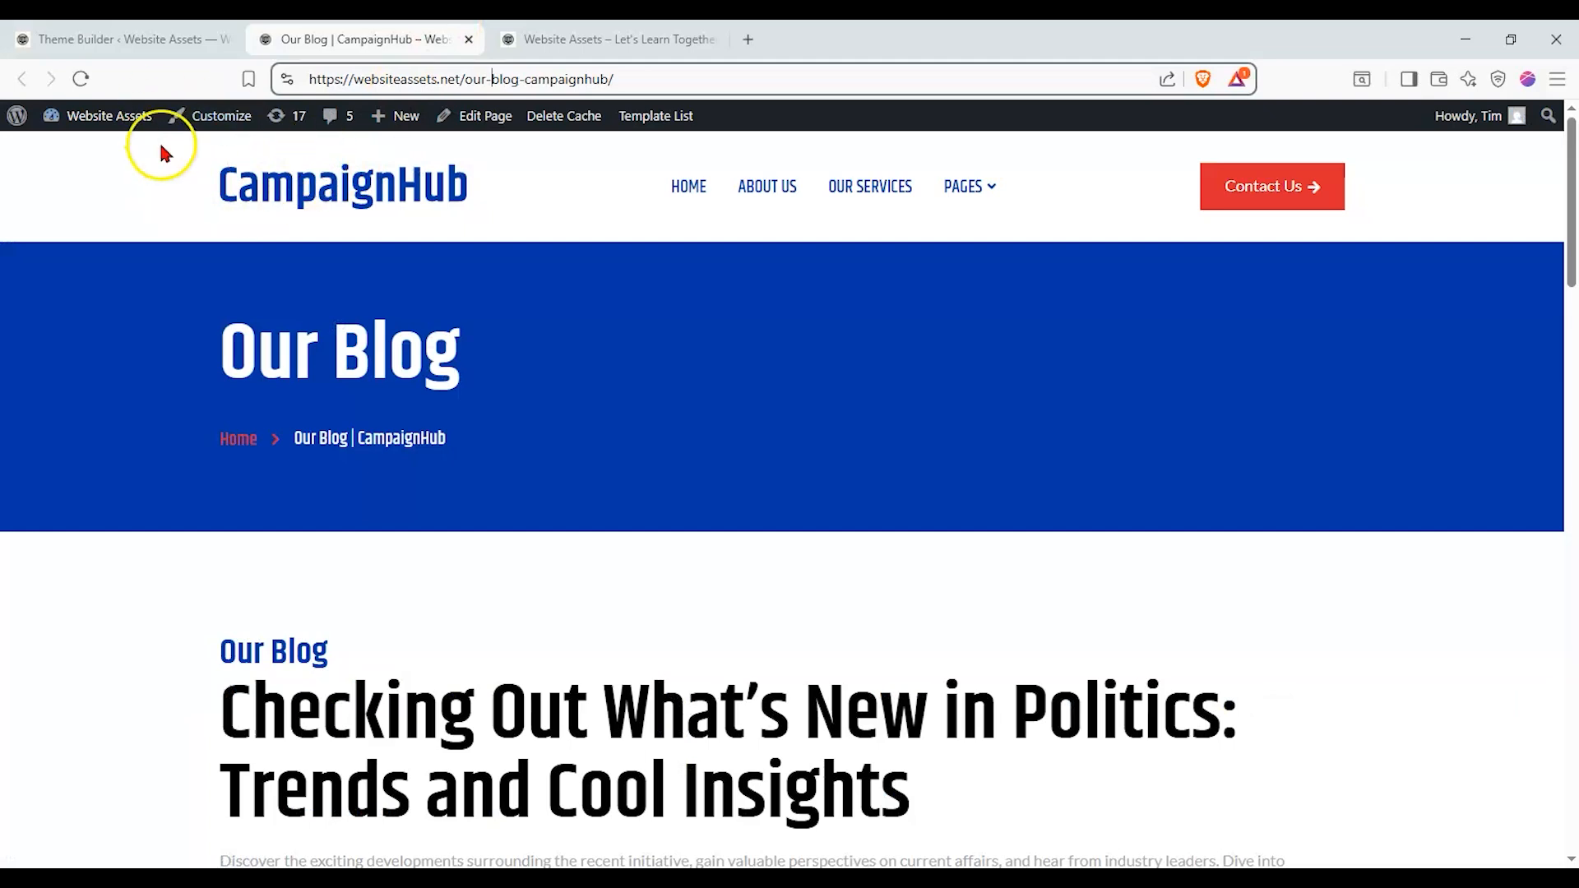
Filter the WDesignKit templates to Free and Sections, and browse the available headers and footers
click(189, 39)
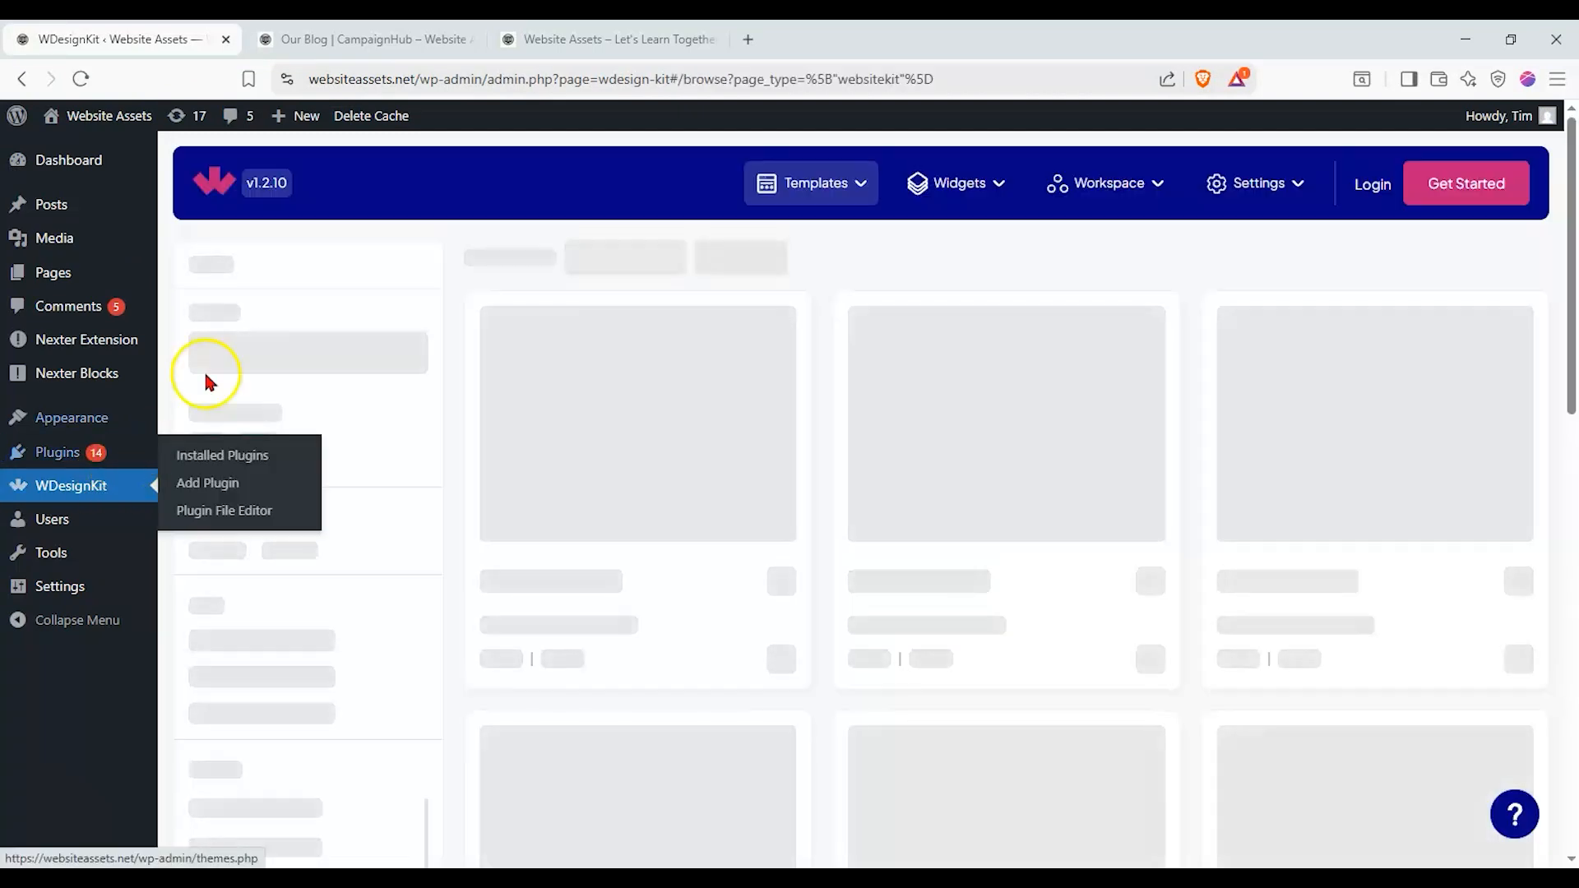
scroll(382, 213, down, 2)
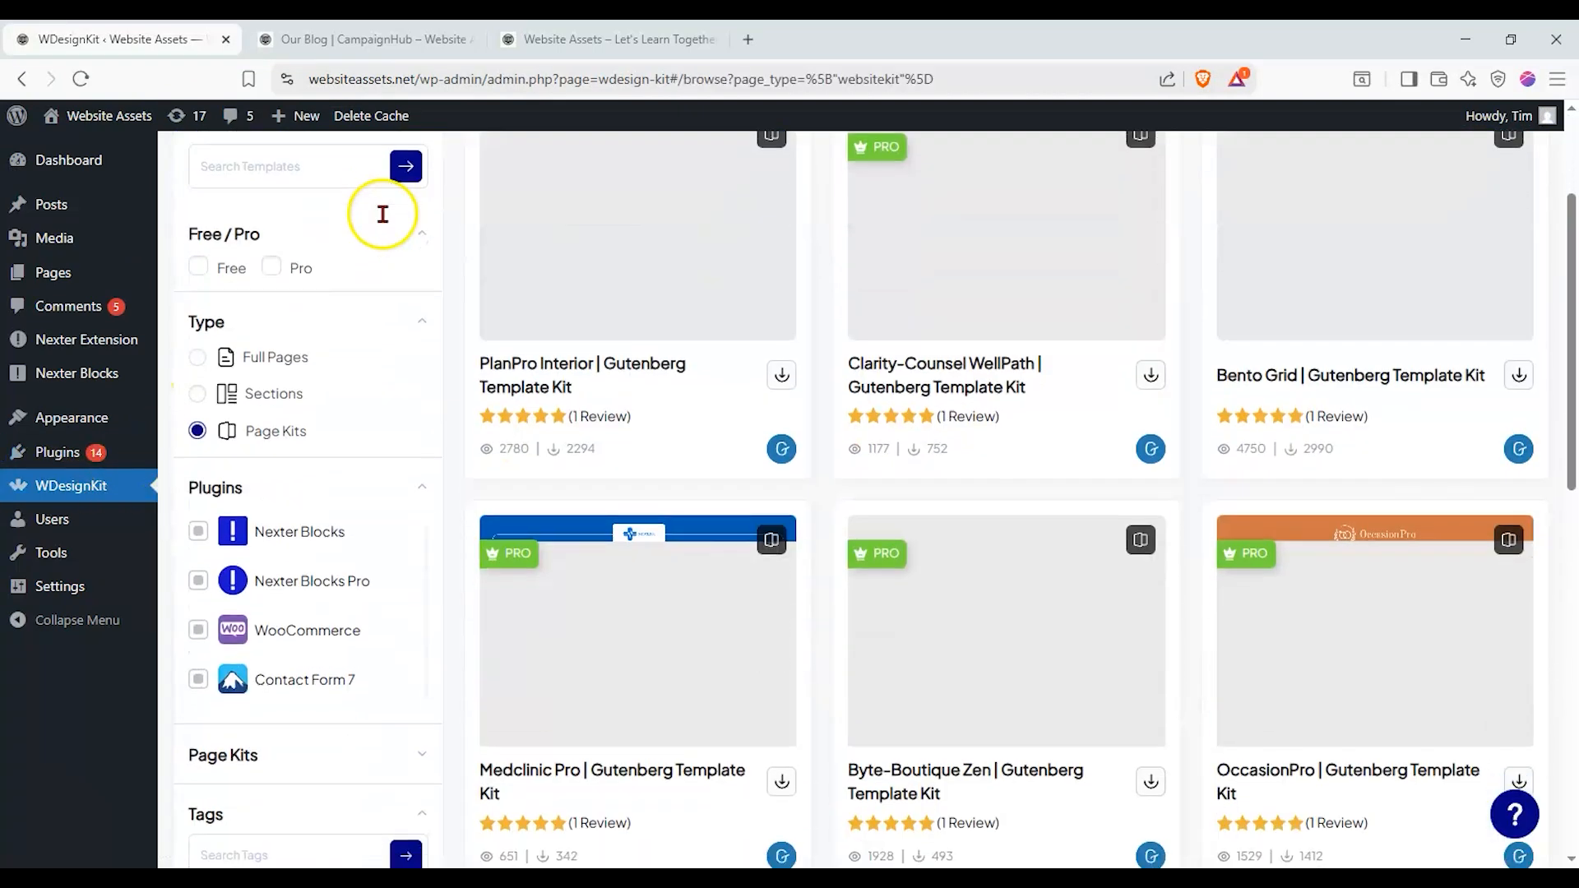
click(200, 268)
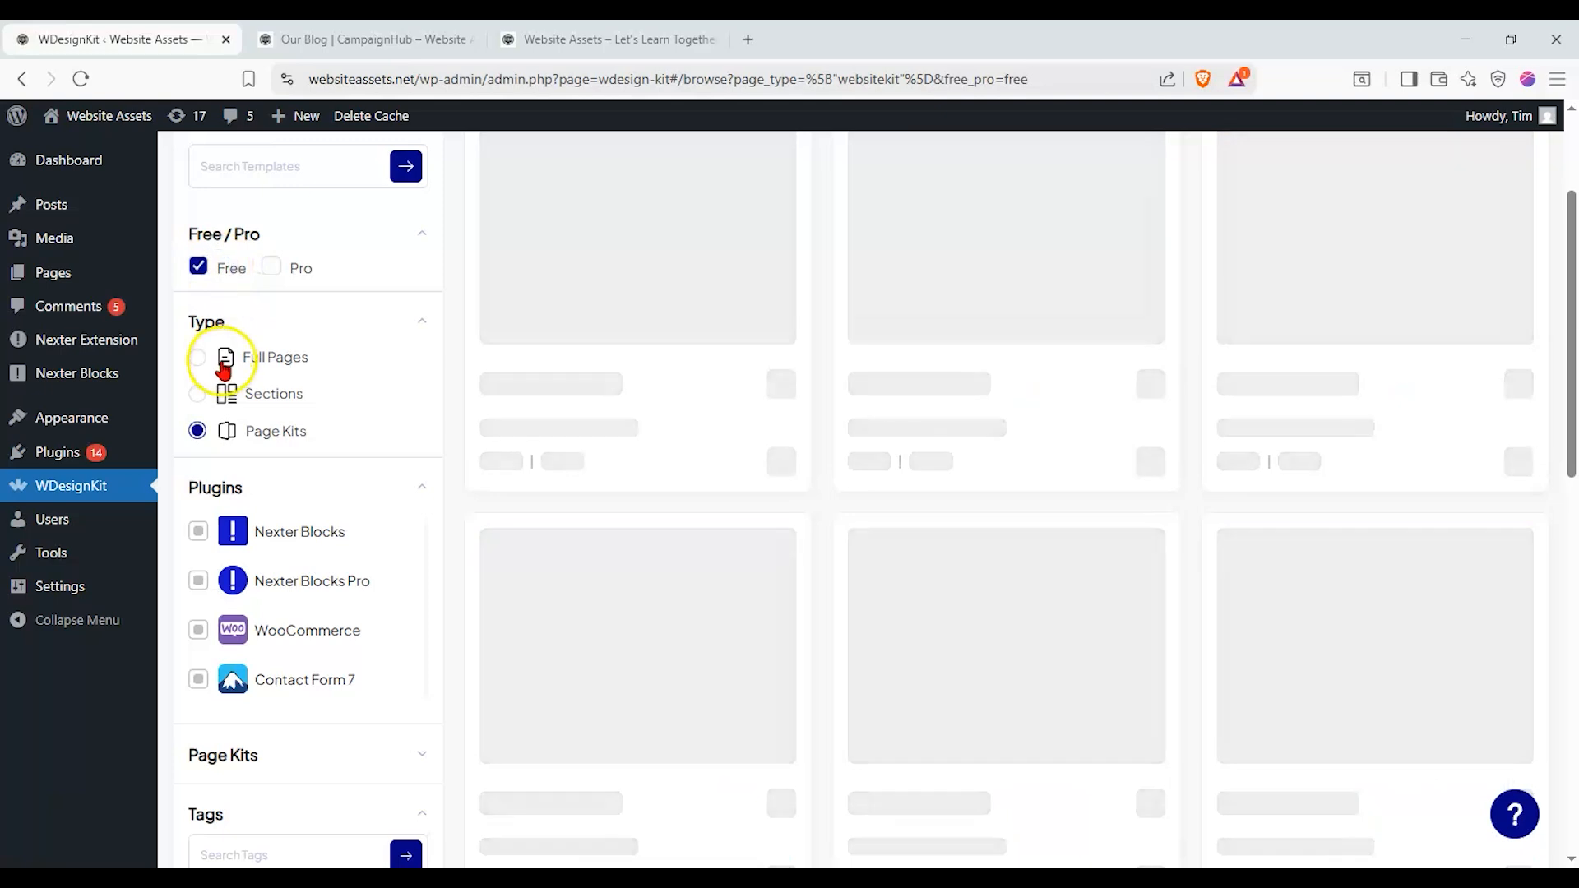
click(200, 394)
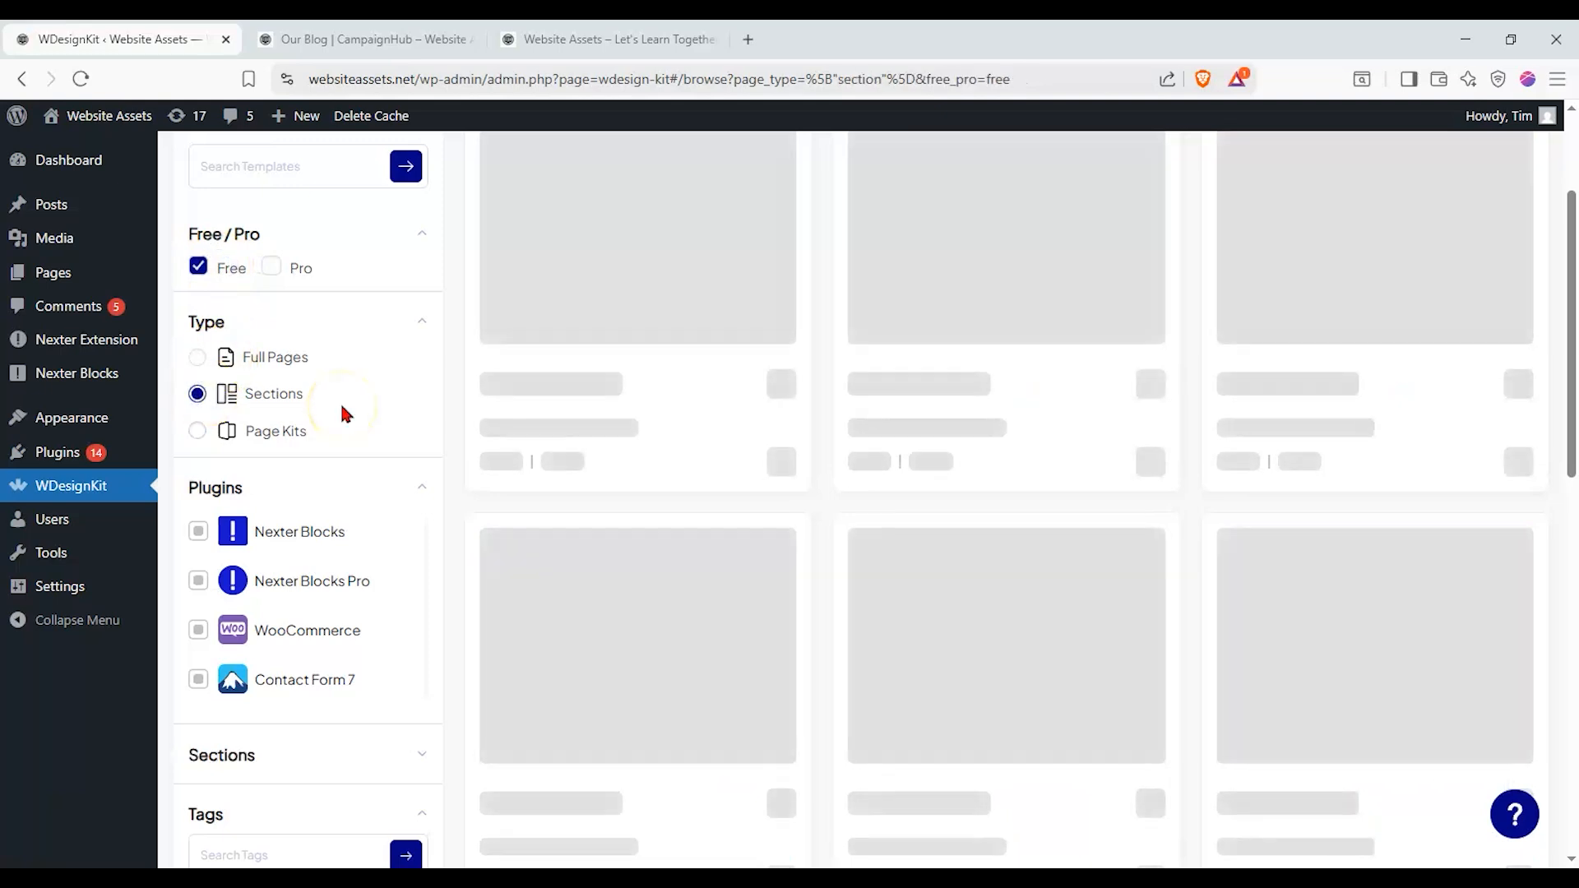
scroll(344, 411, up, 2)
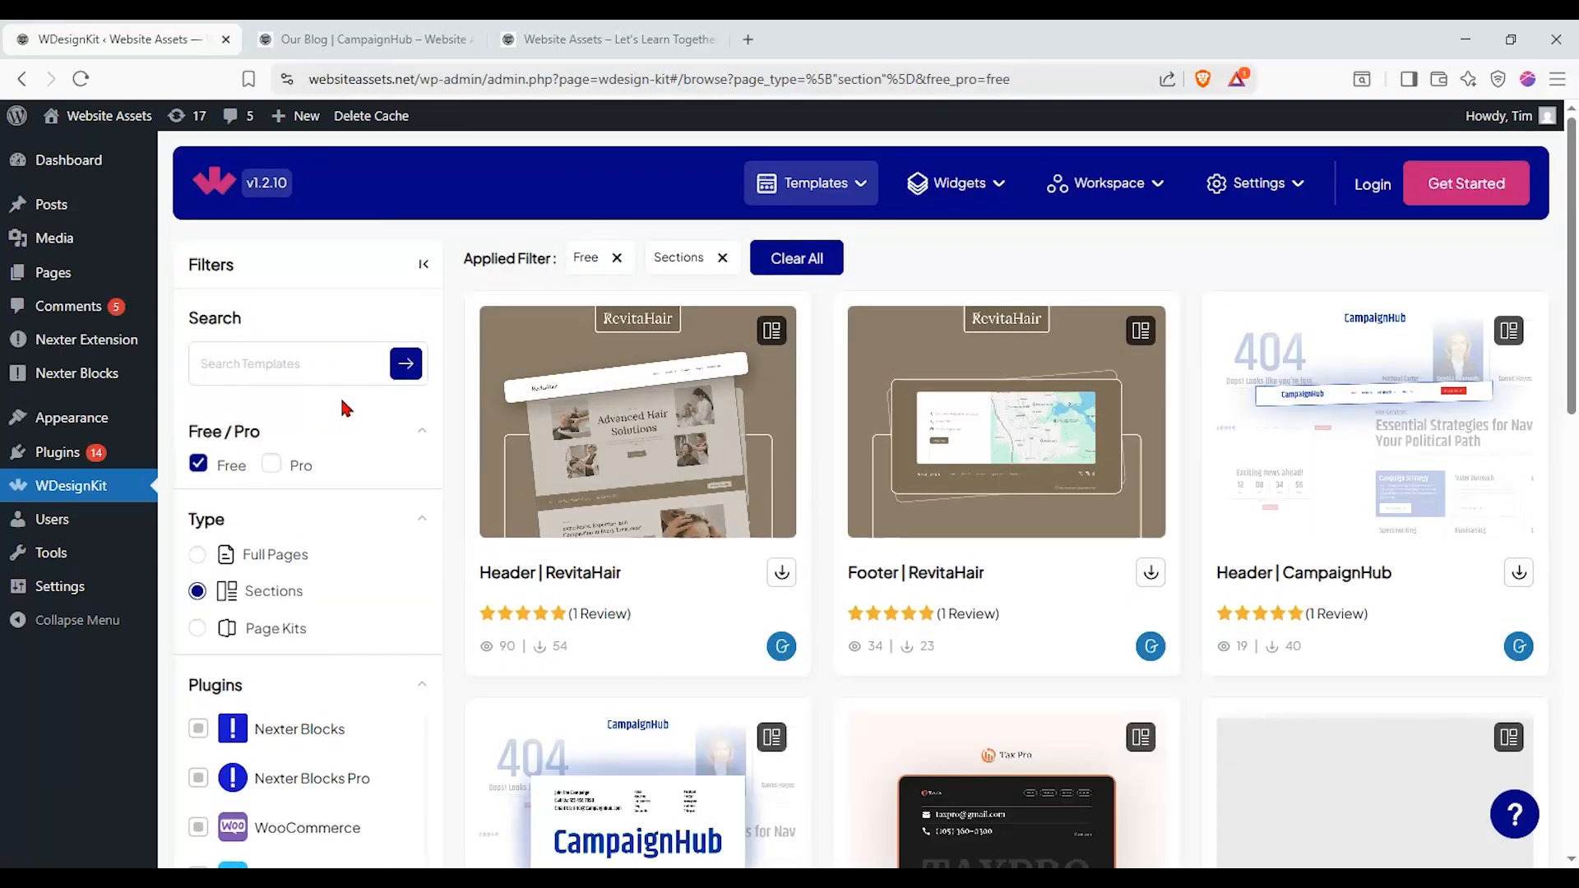
scroll(346, 388, down, 5)
scroll(346, 389, up, 5)
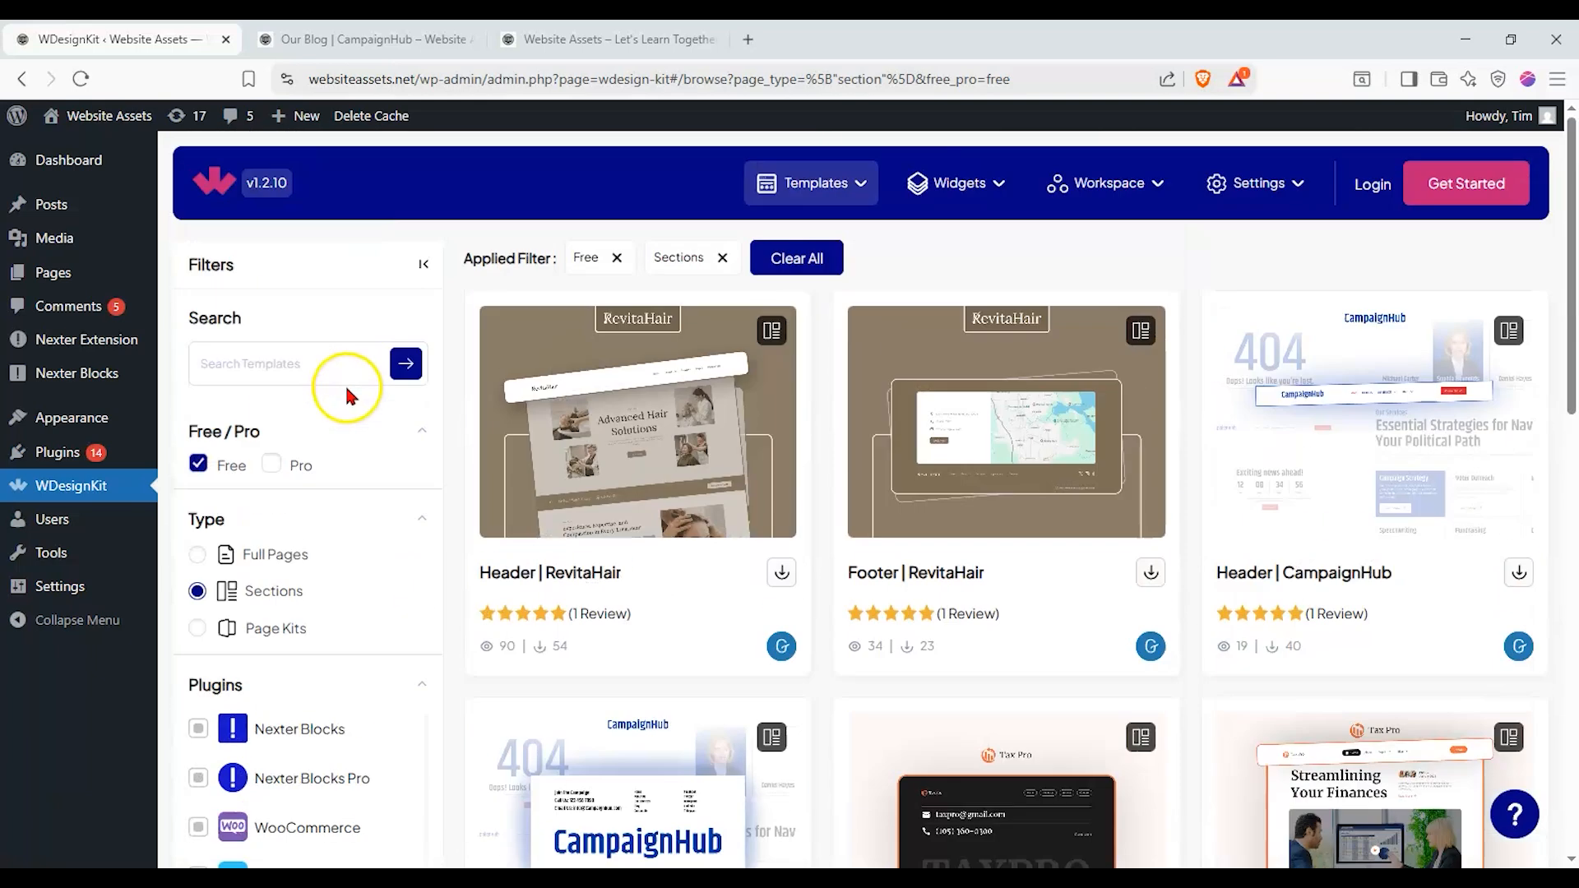
Import the Header | RevitaHair section into the Theme Builder using Standard Style, and dismiss the import dialog
click(780, 574)
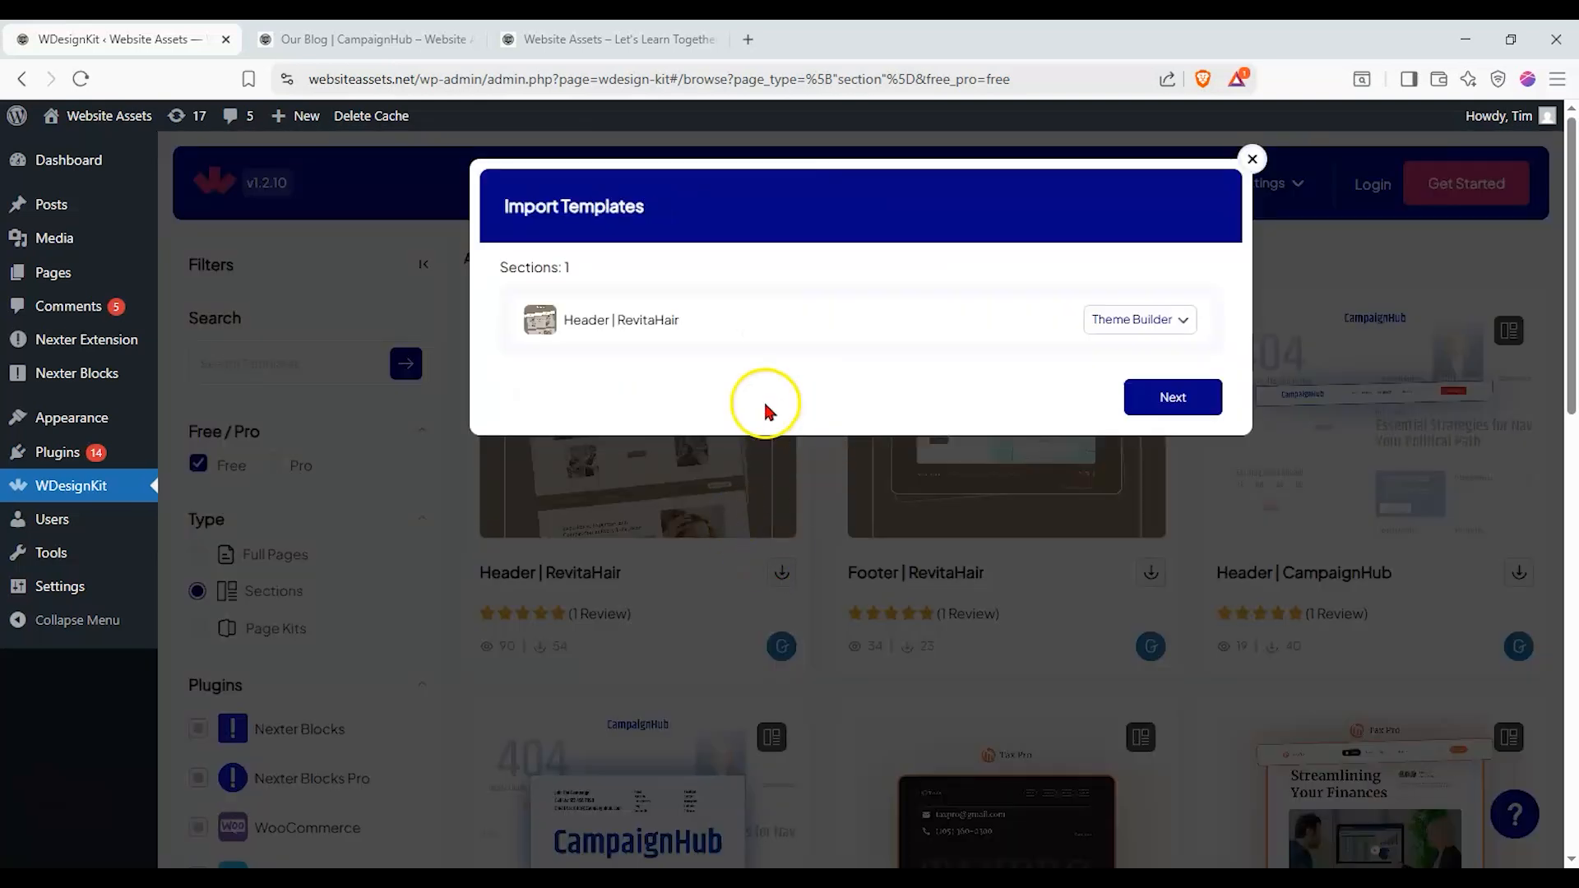
click(1133, 399)
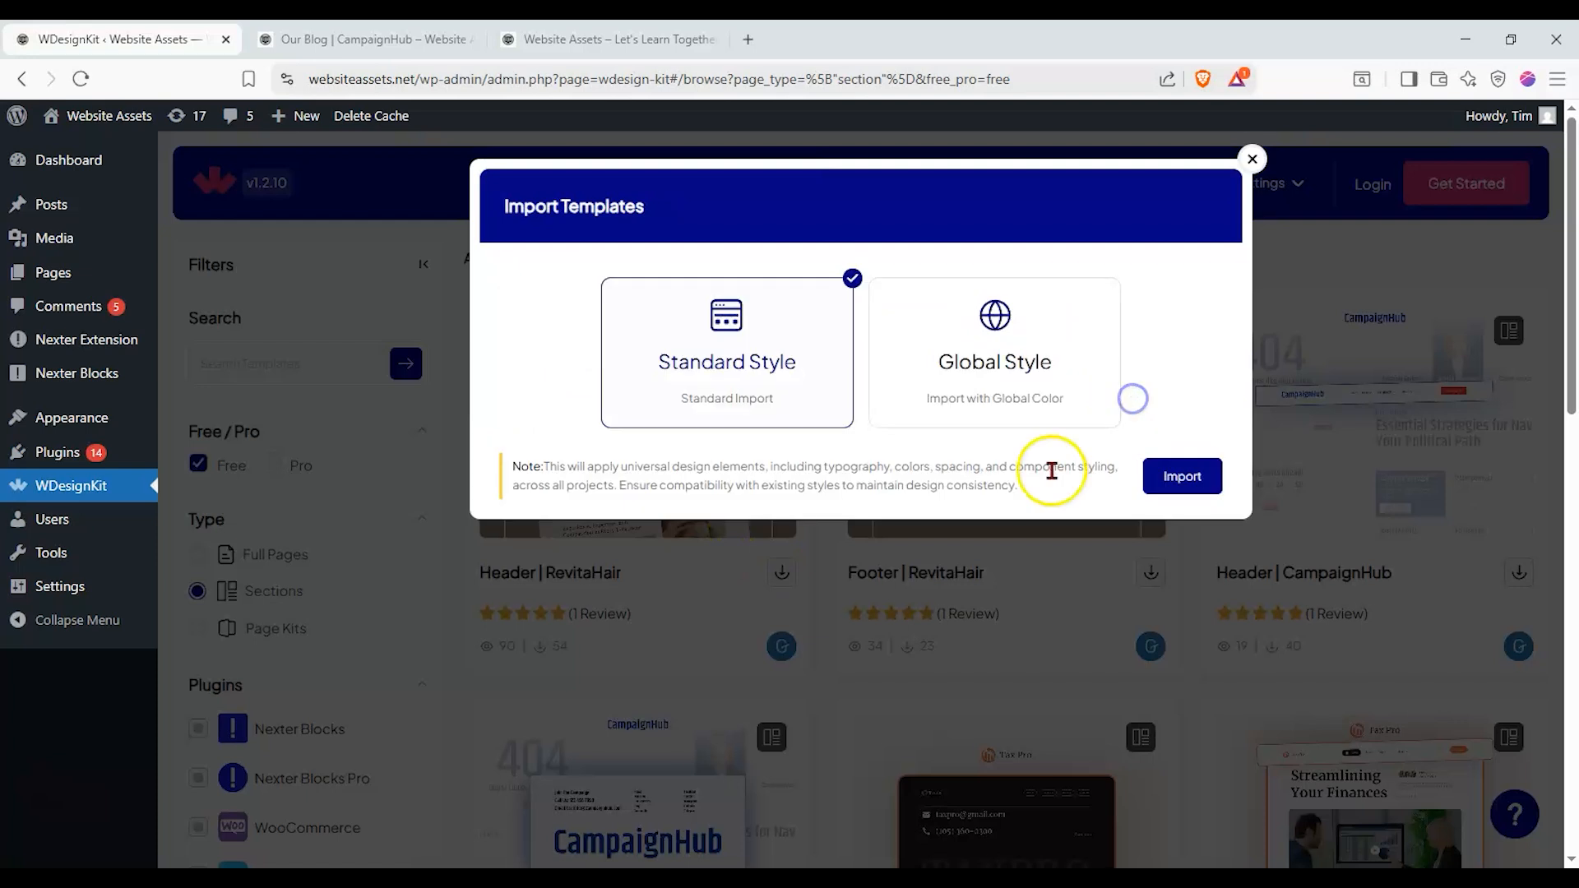
click(1022, 385)
click(717, 338)
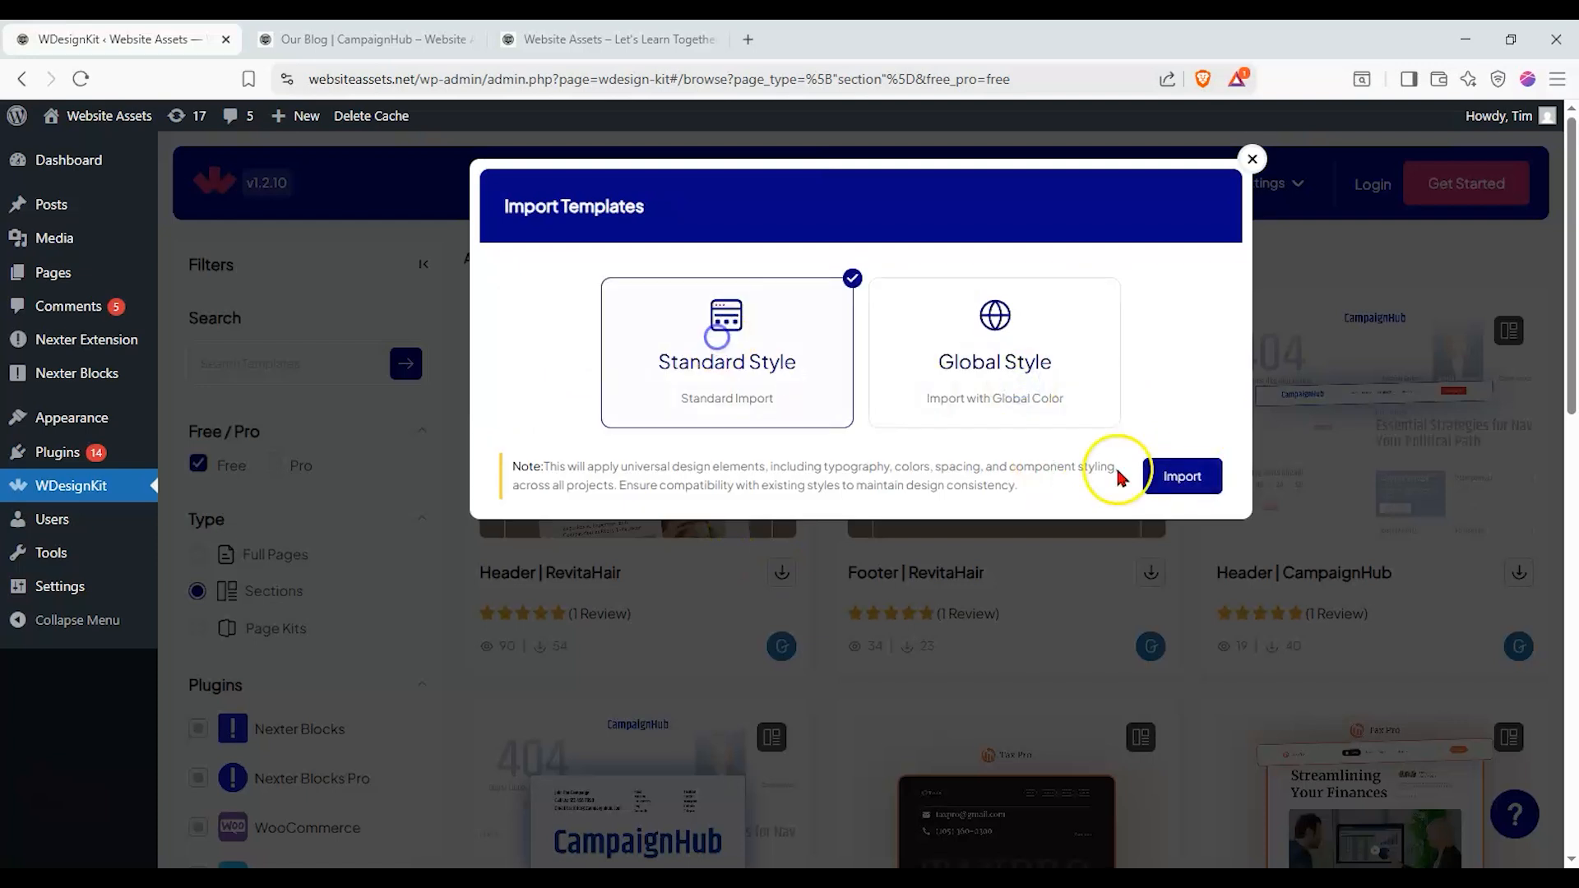
click(1184, 481)
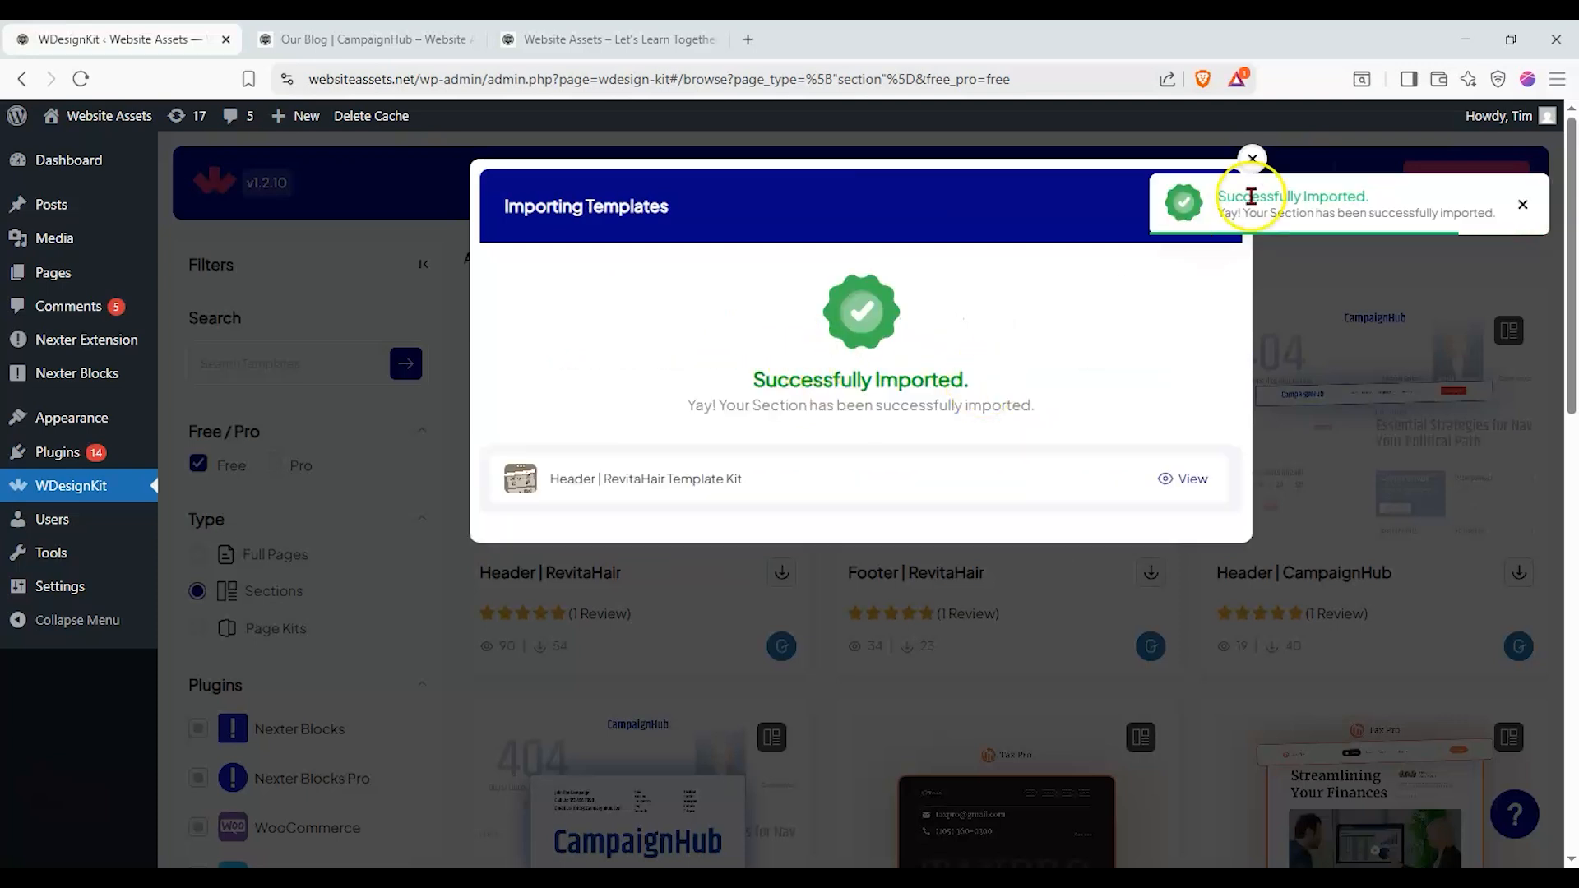
click(1254, 158)
Check the headers on the live home page, and disable the Header | CampaignHub template in the Theme Builder
click(353, 38)
click(534, 40)
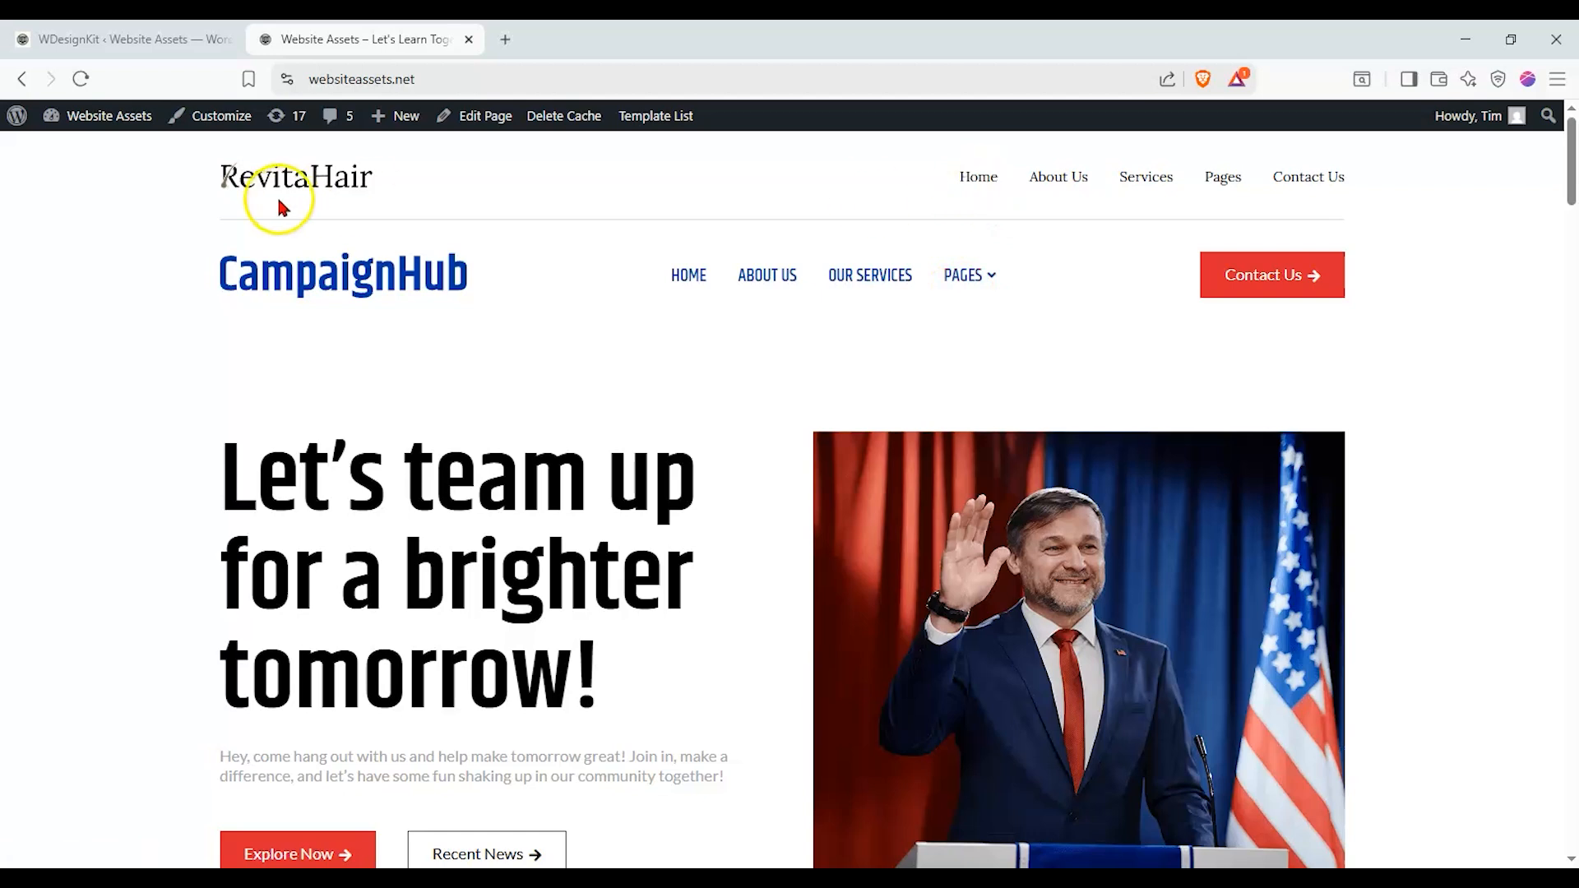
click(152, 39)
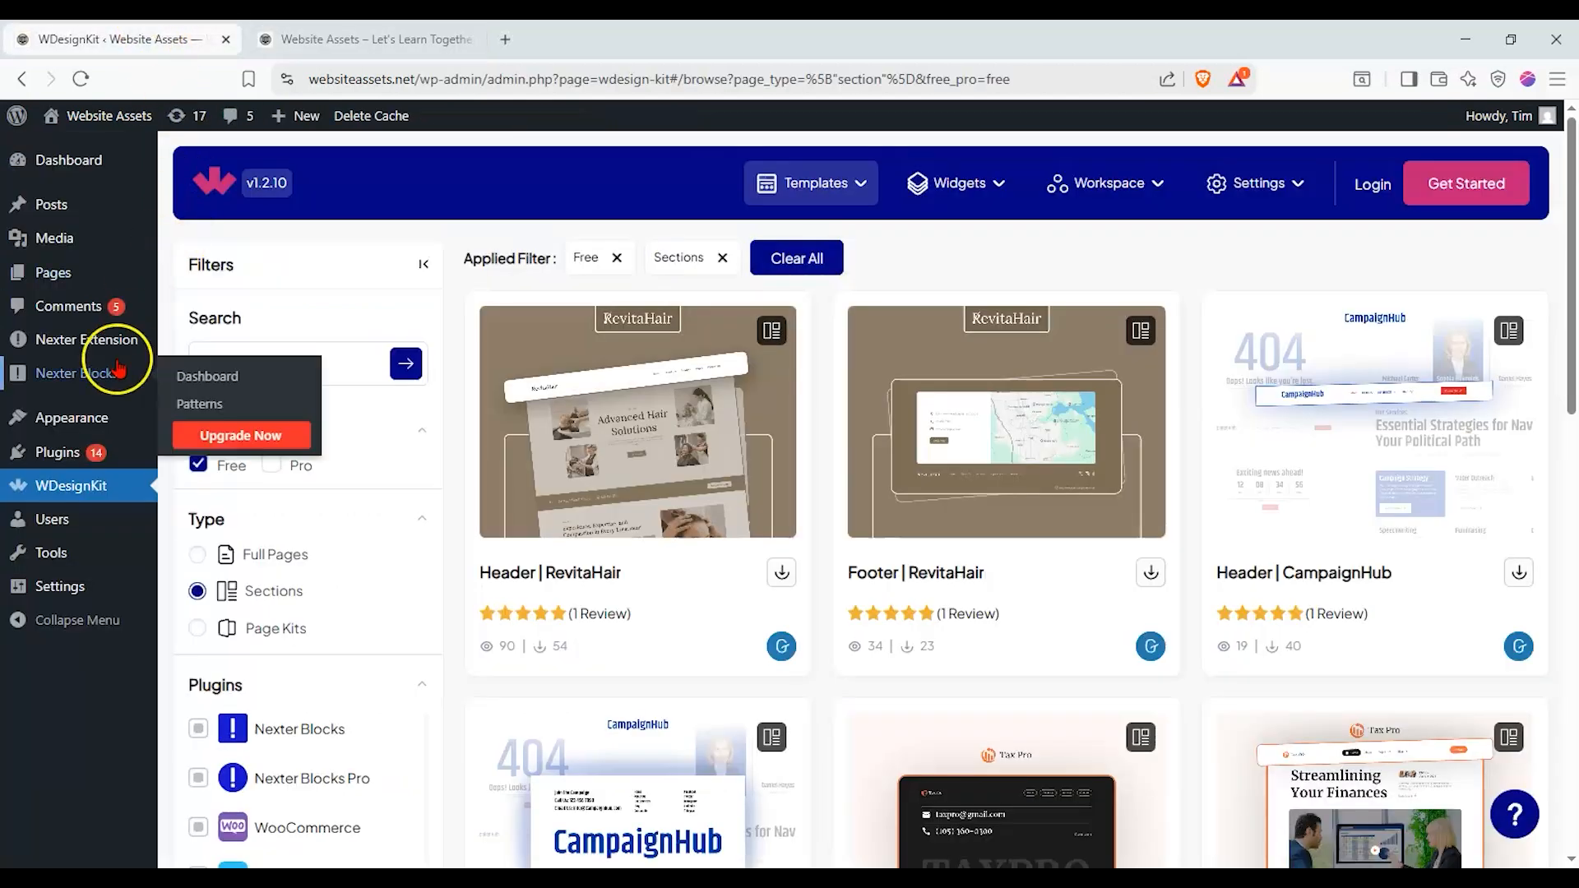
click(250, 374)
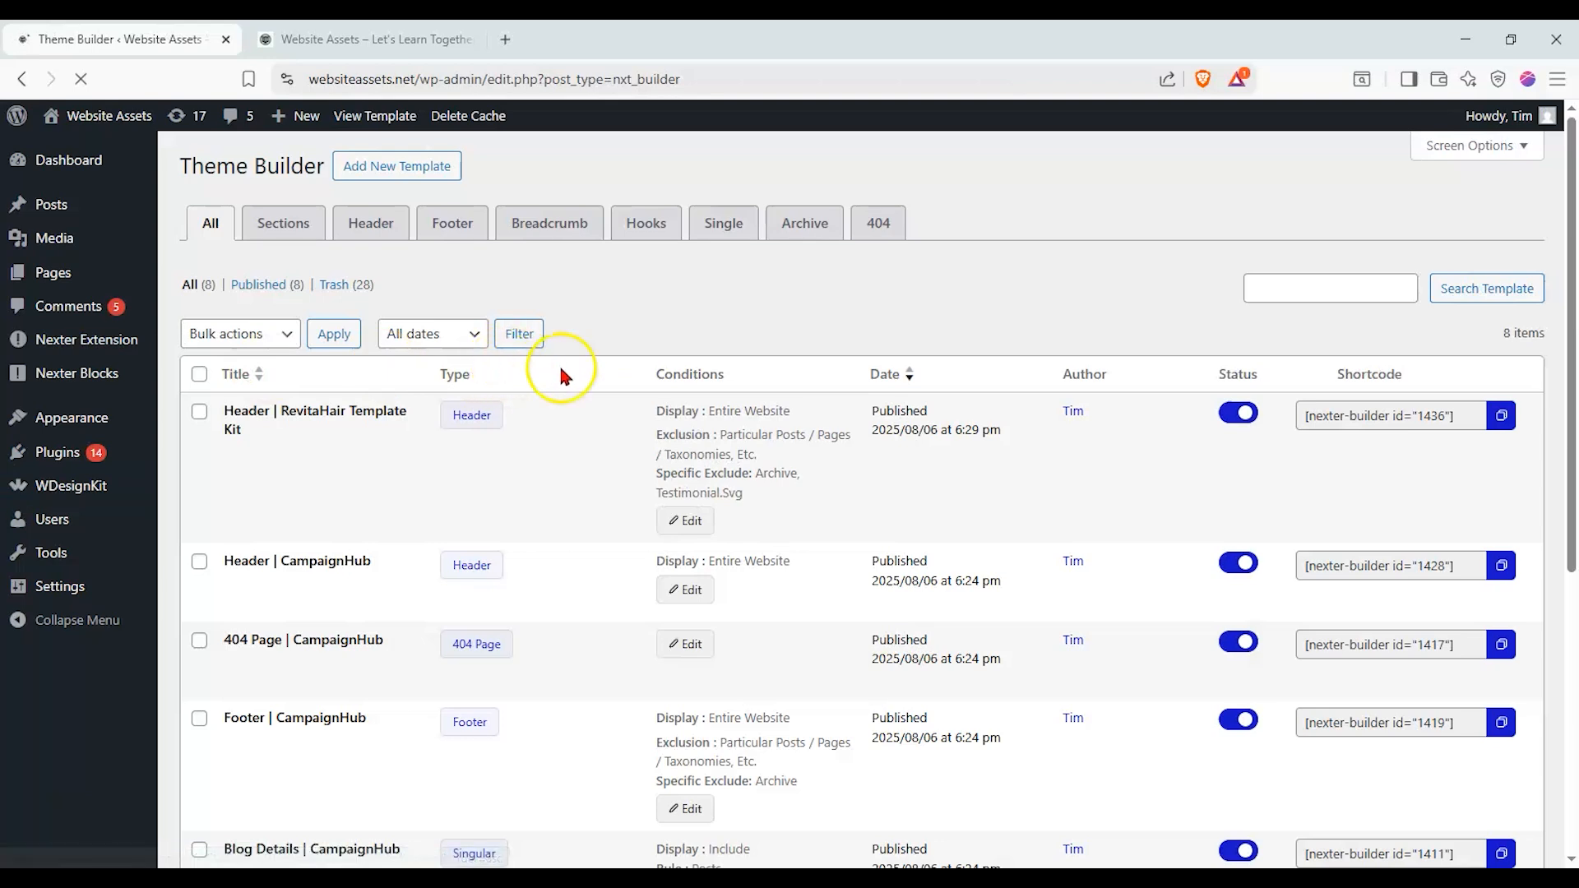
scroll(1191, 416, down, 1)
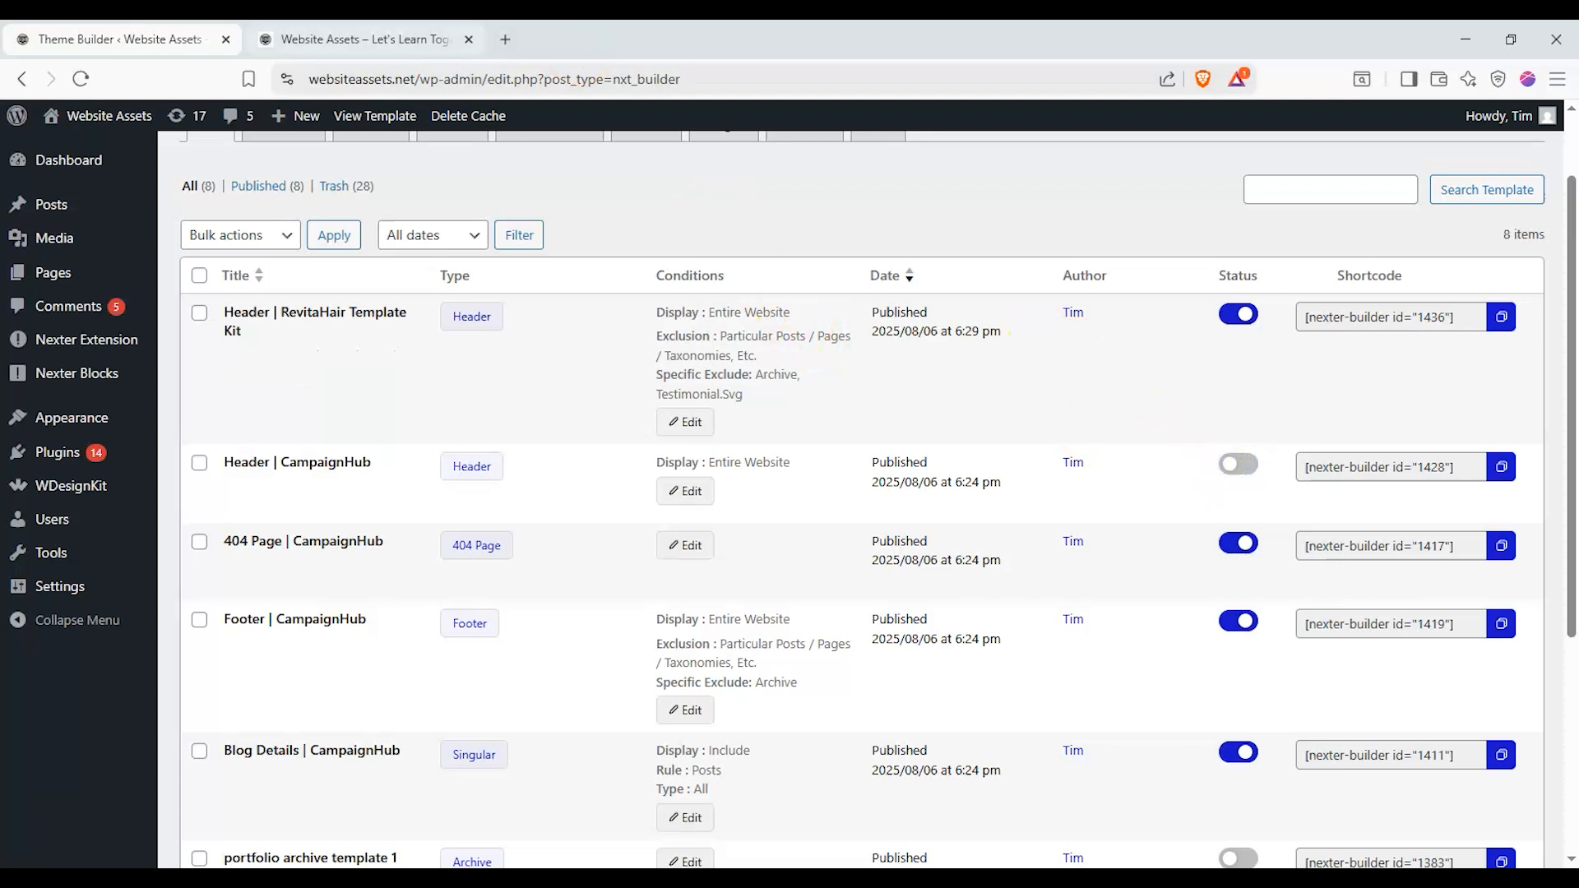
Reload the live home page and examine it from the RevitaHair header down to the footer
click(344, 41)
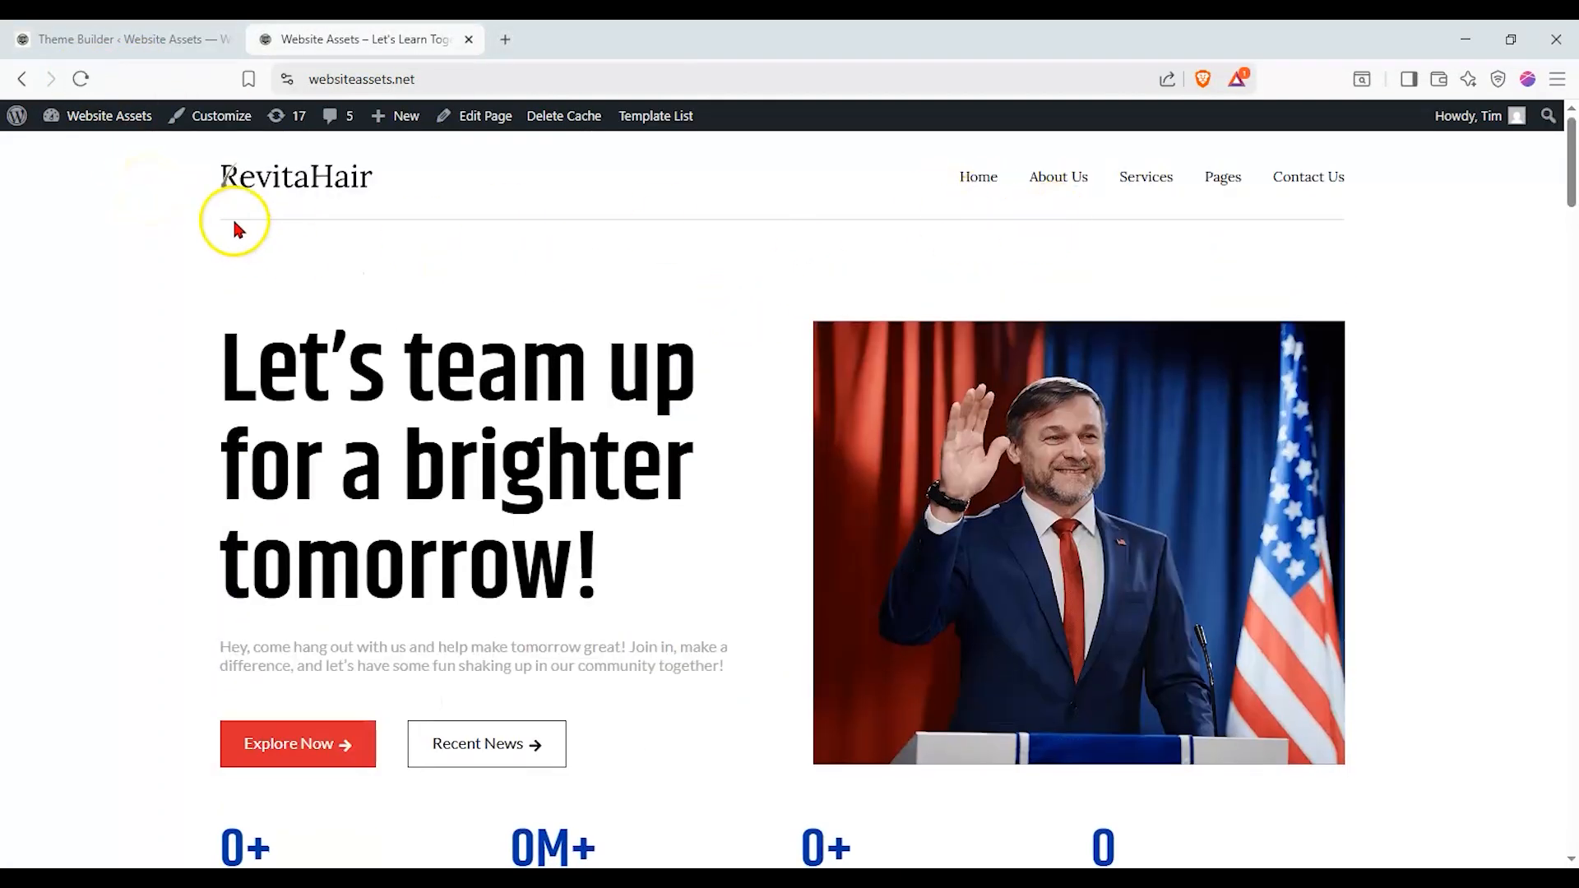
scroll(325, 234, down, 1)
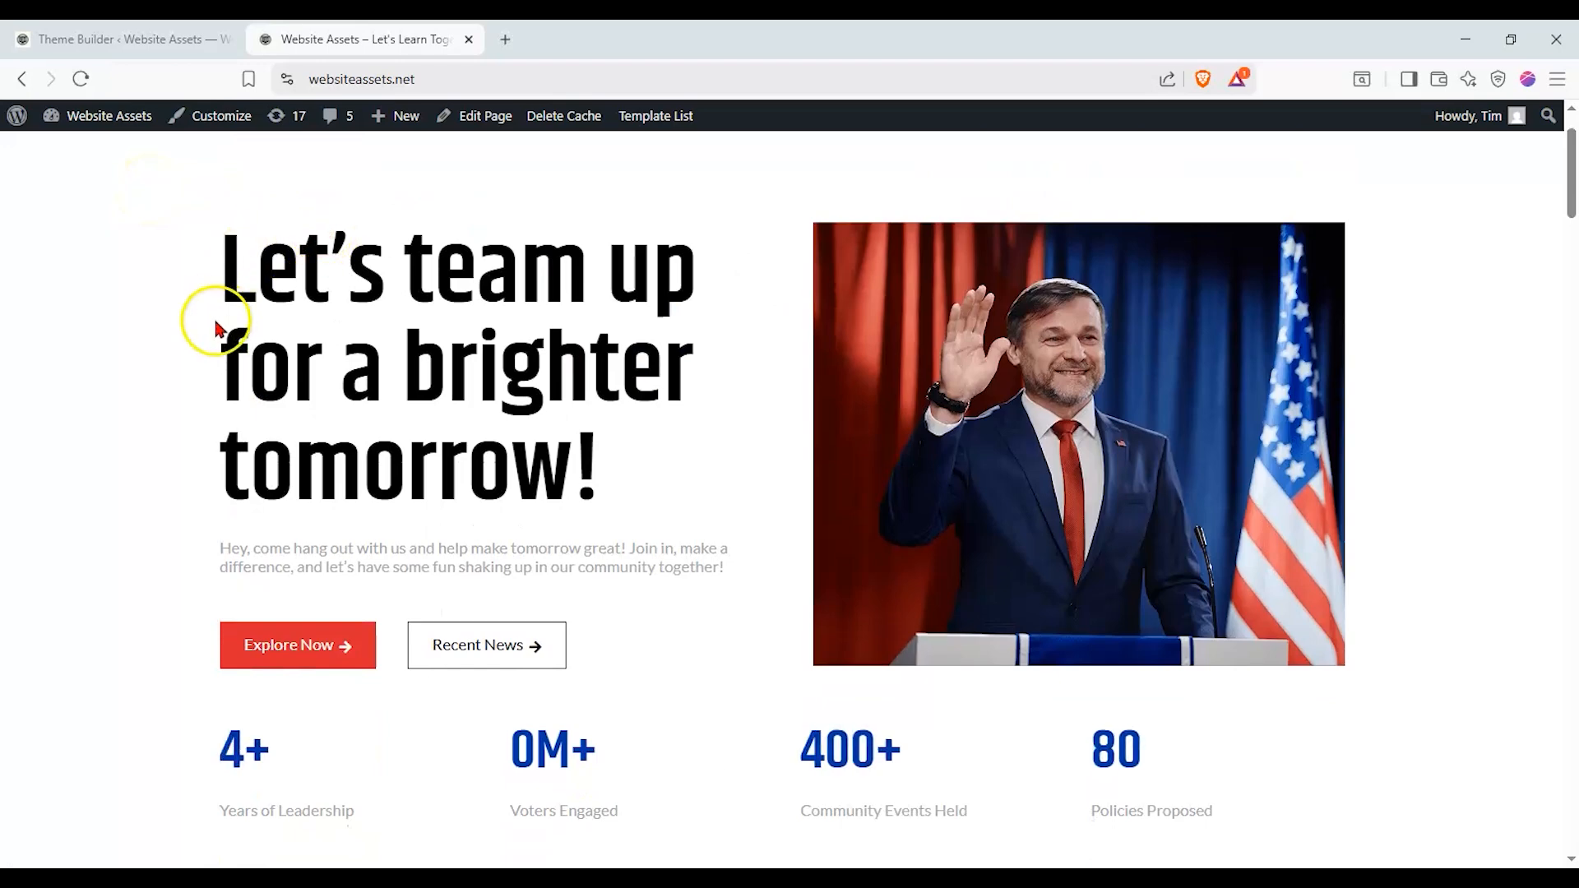
scroll(176, 338, down, 1)
scroll(180, 307, up, 2)
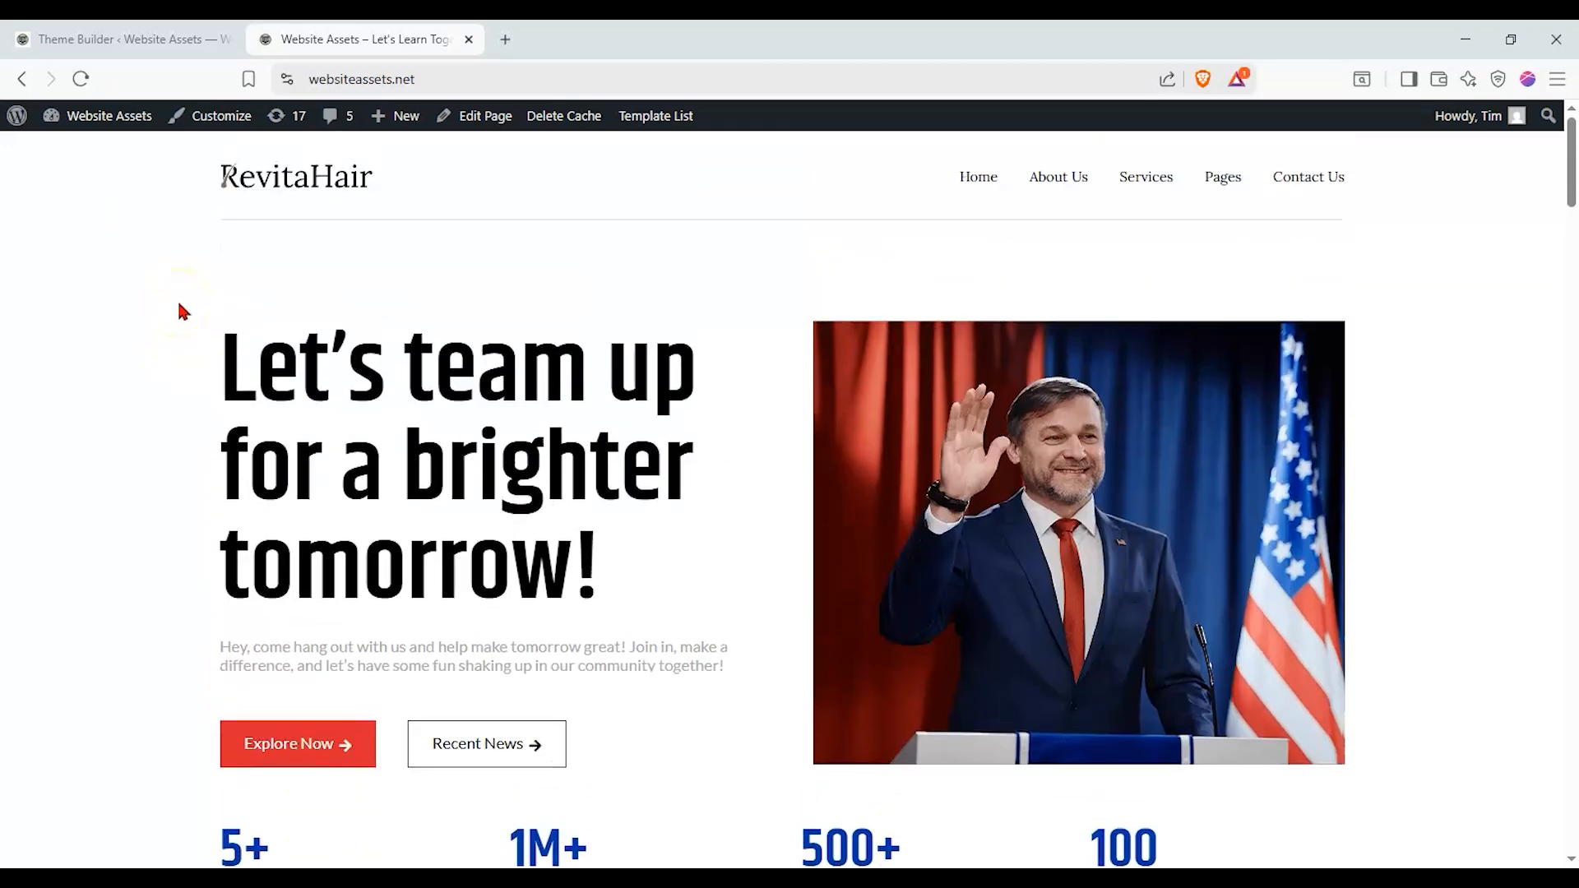
scroll(180, 296, down, 15)
scroll(182, 306, down, 15)
Disable the Footer | CampaignHub template in the Theme Builder
key(ctrl+shift+Tab)
scroll(785, 543, down, 1)
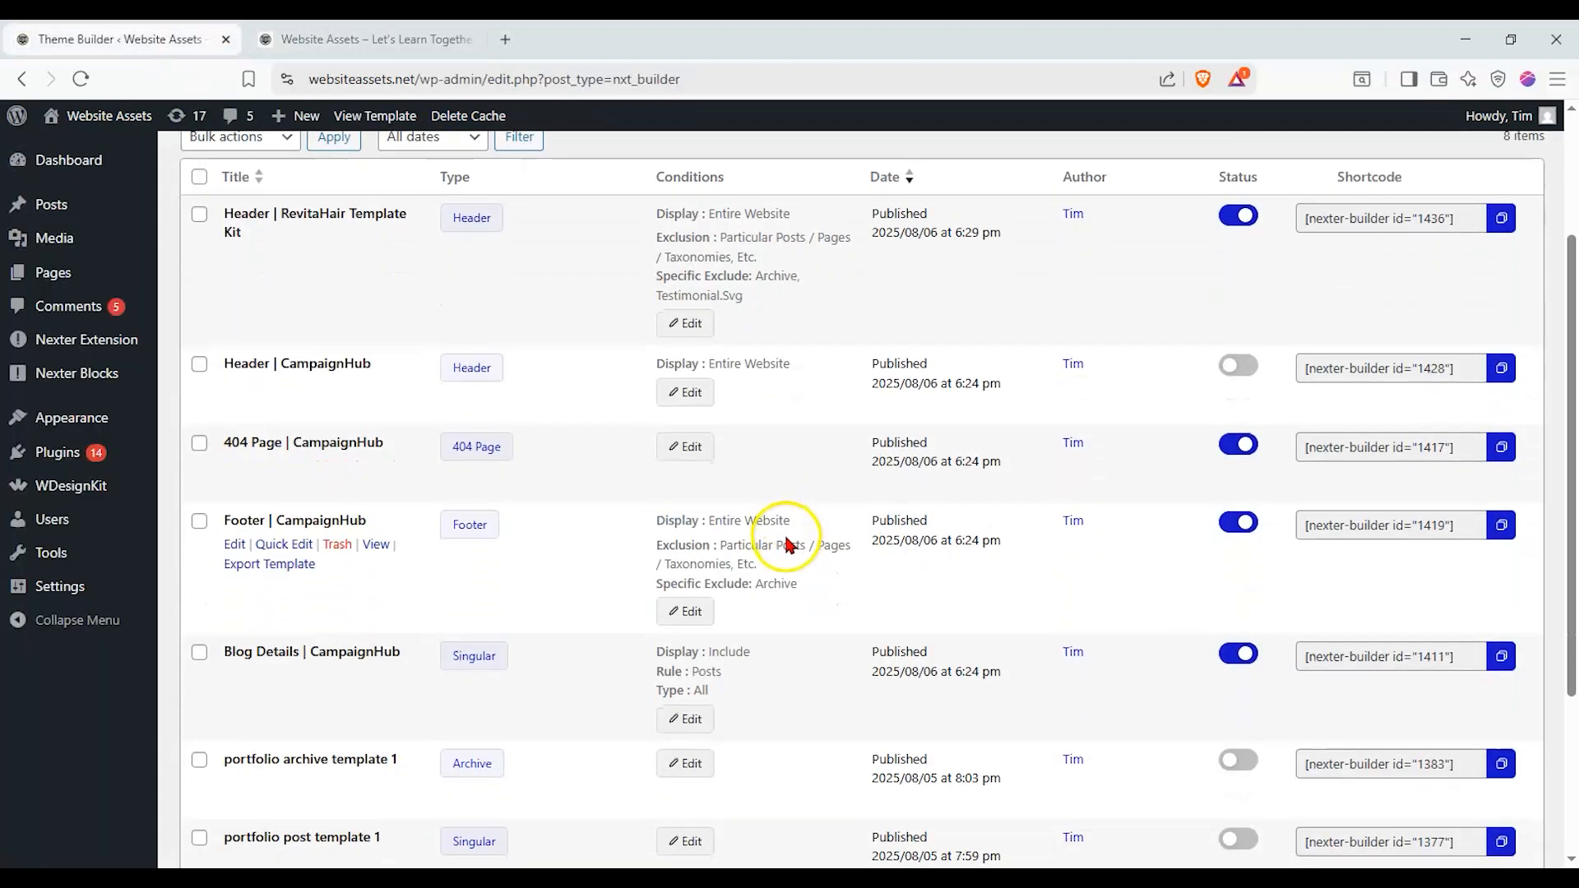
click(1237, 523)
Examine the live home page from its contact form end up to the RevitaHair header, and test the header's About Us link
click(318, 33)
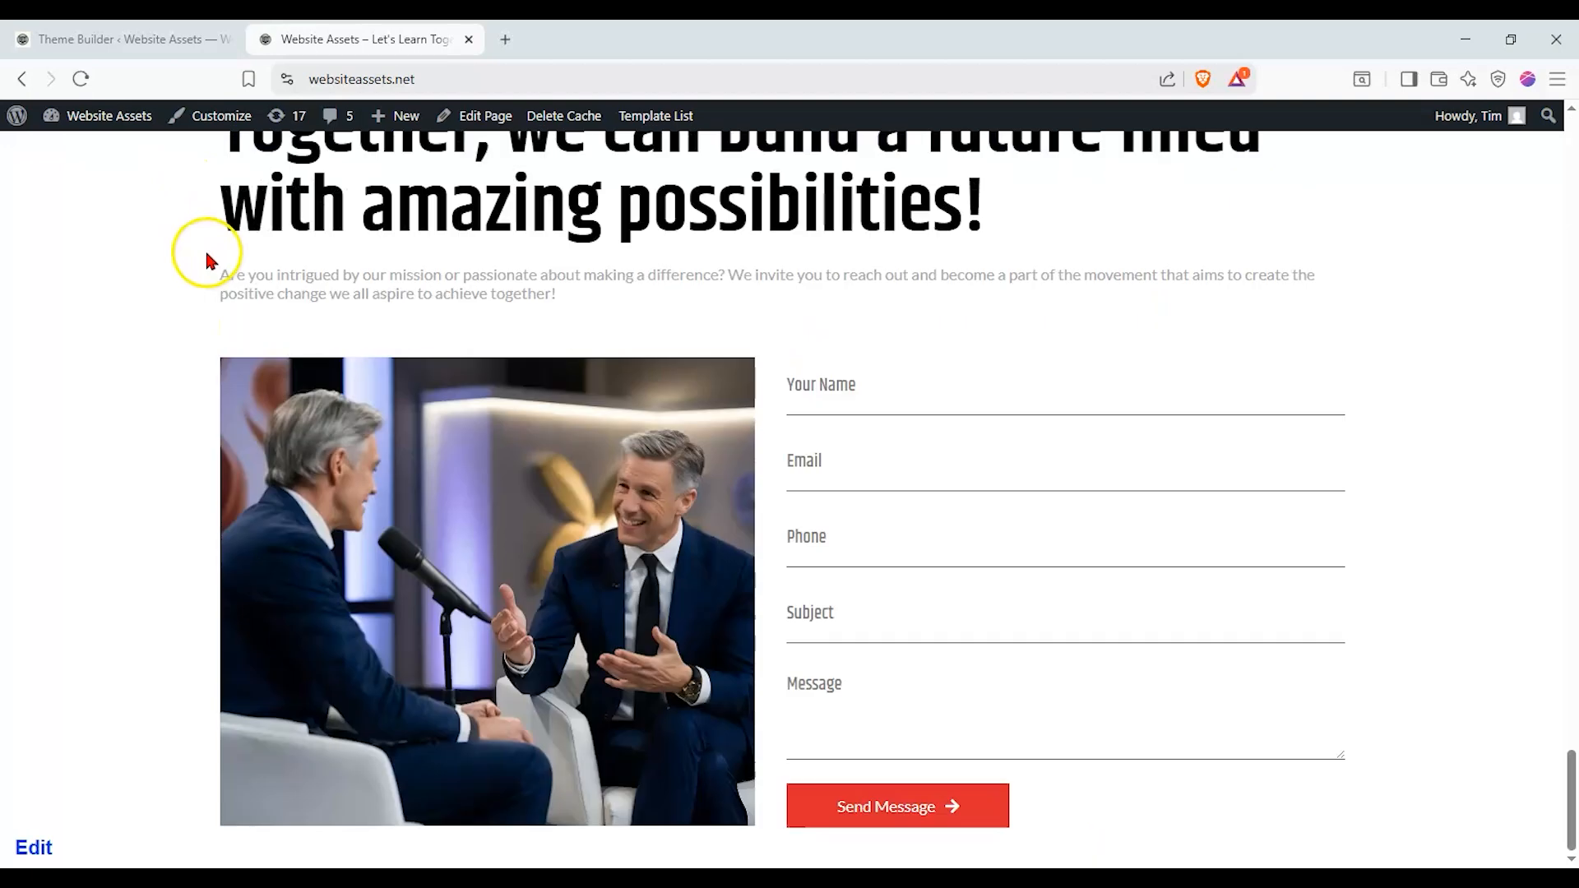
scroll(222, 487, up, 20)
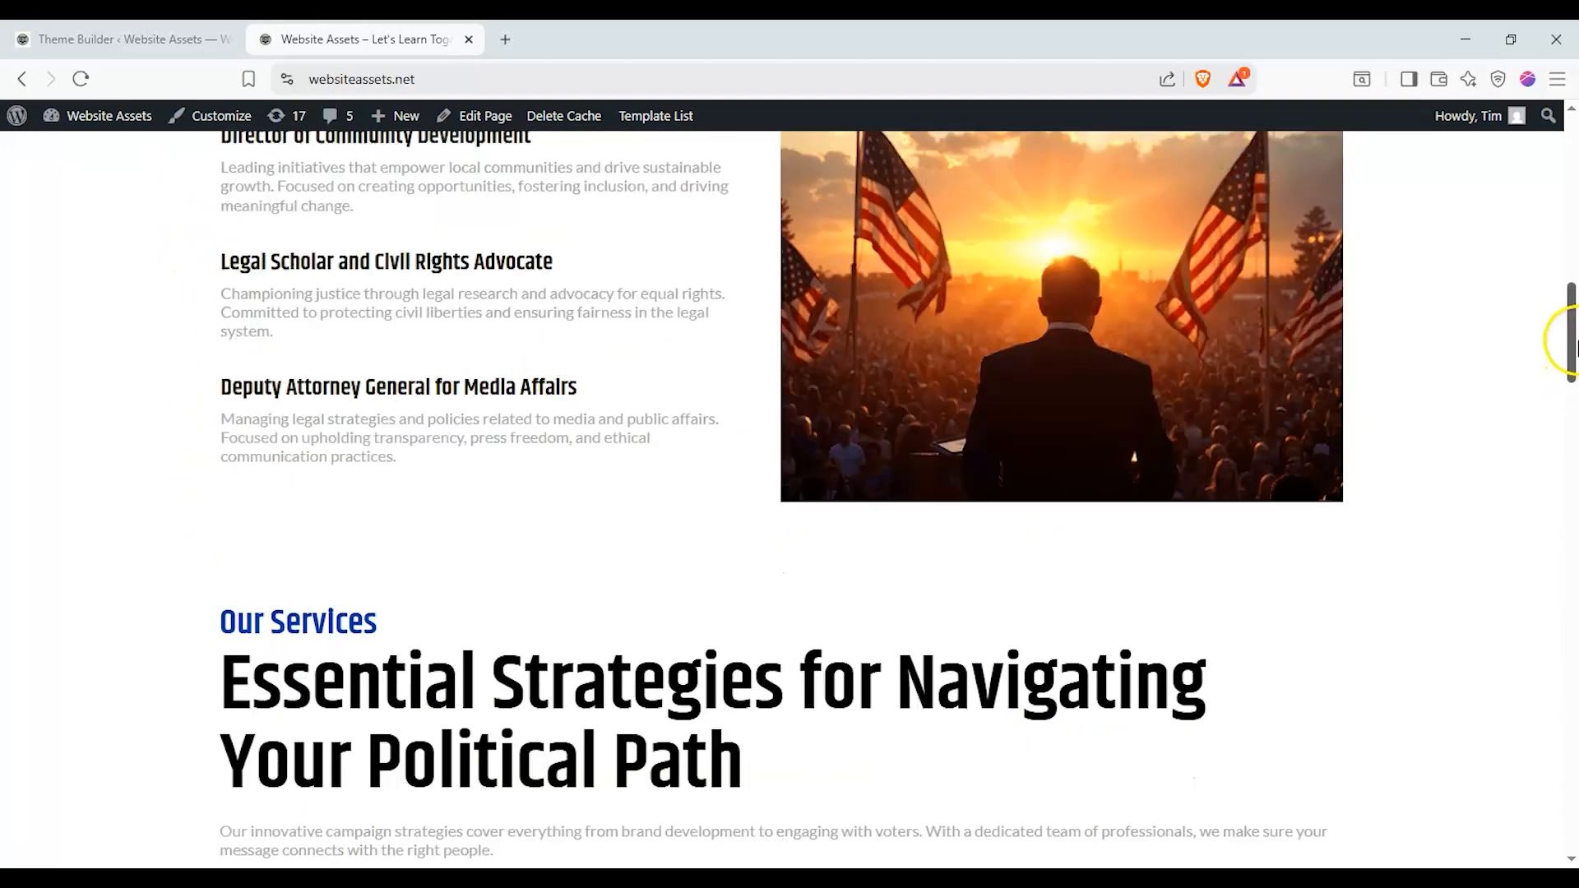
drag(1576, 341, 1547, 102)
scroll(239, 257, down, 1)
scroll(242, 263, up, 1)
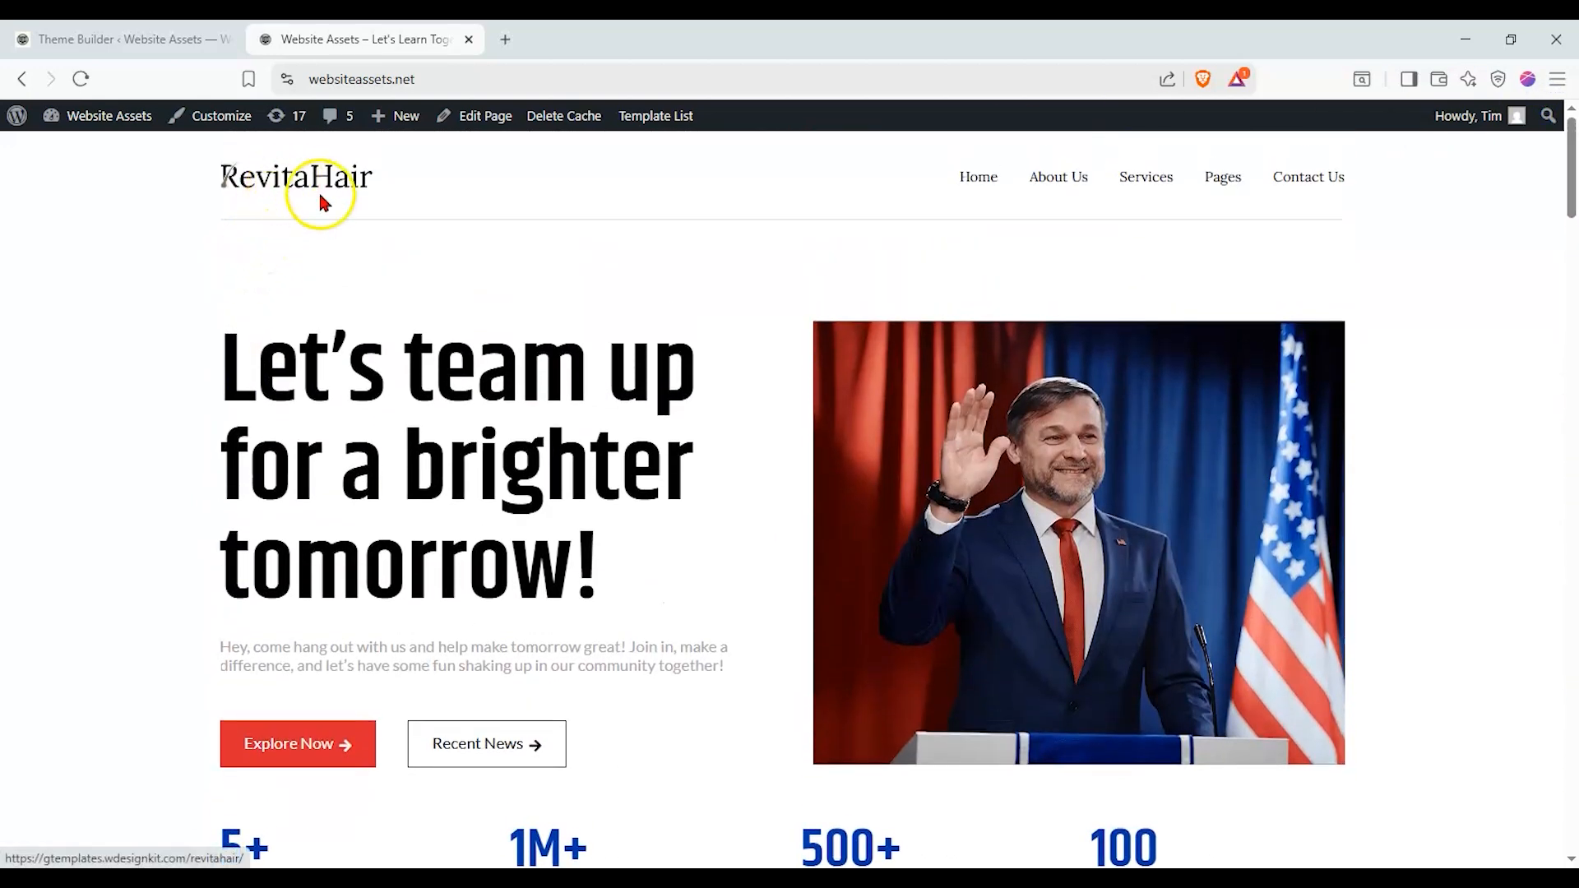
scroll(263, 259, down, 1)
scroll(283, 263, up, 1)
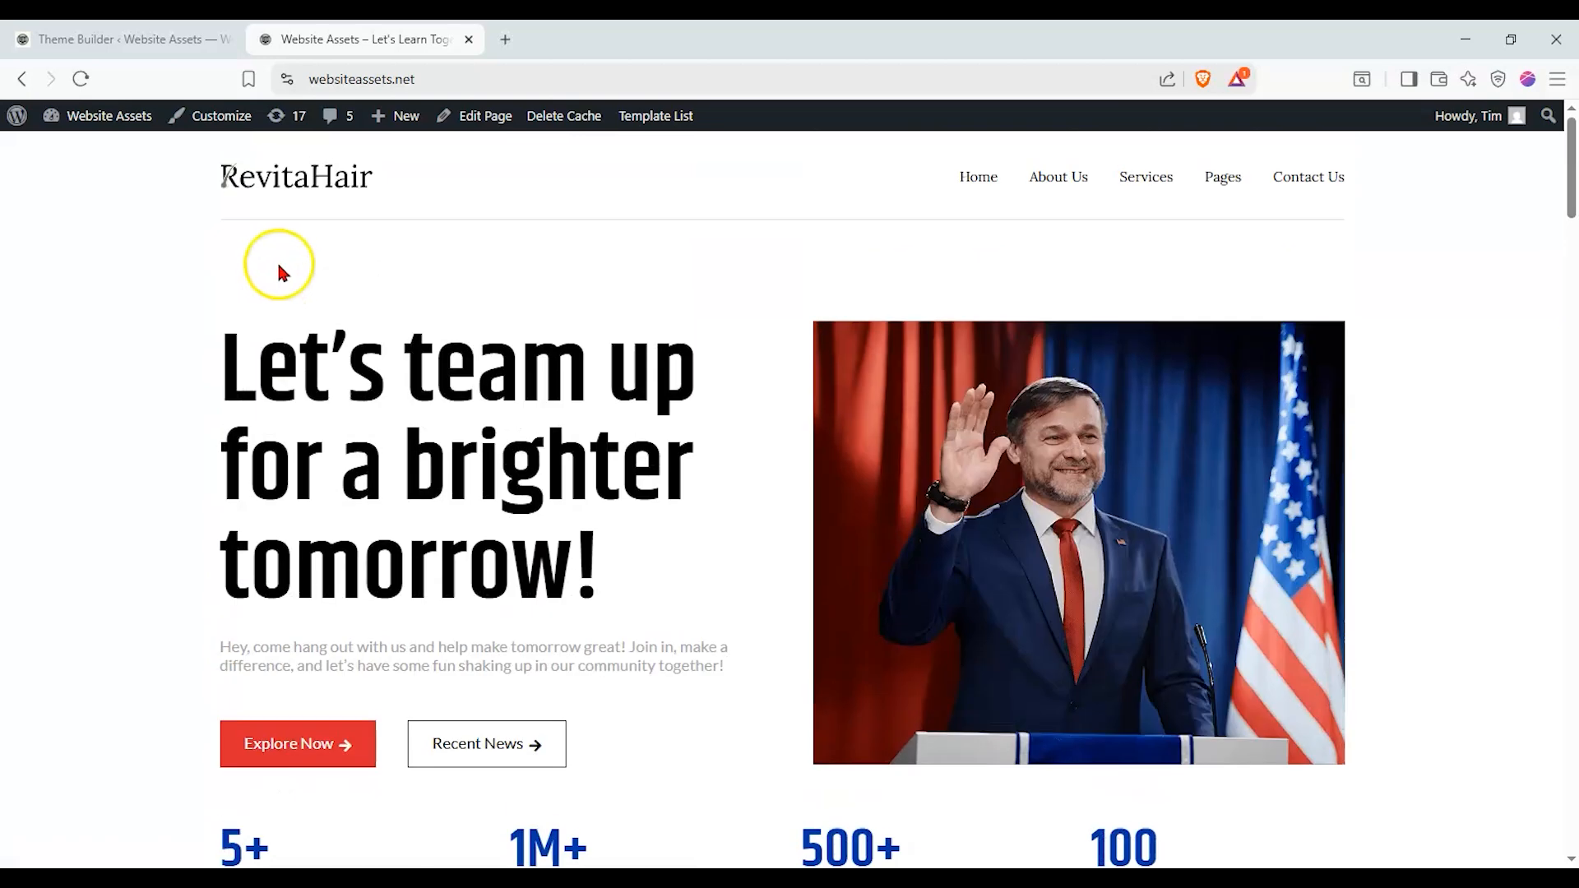
drag(1571, 156, 1550, 95)
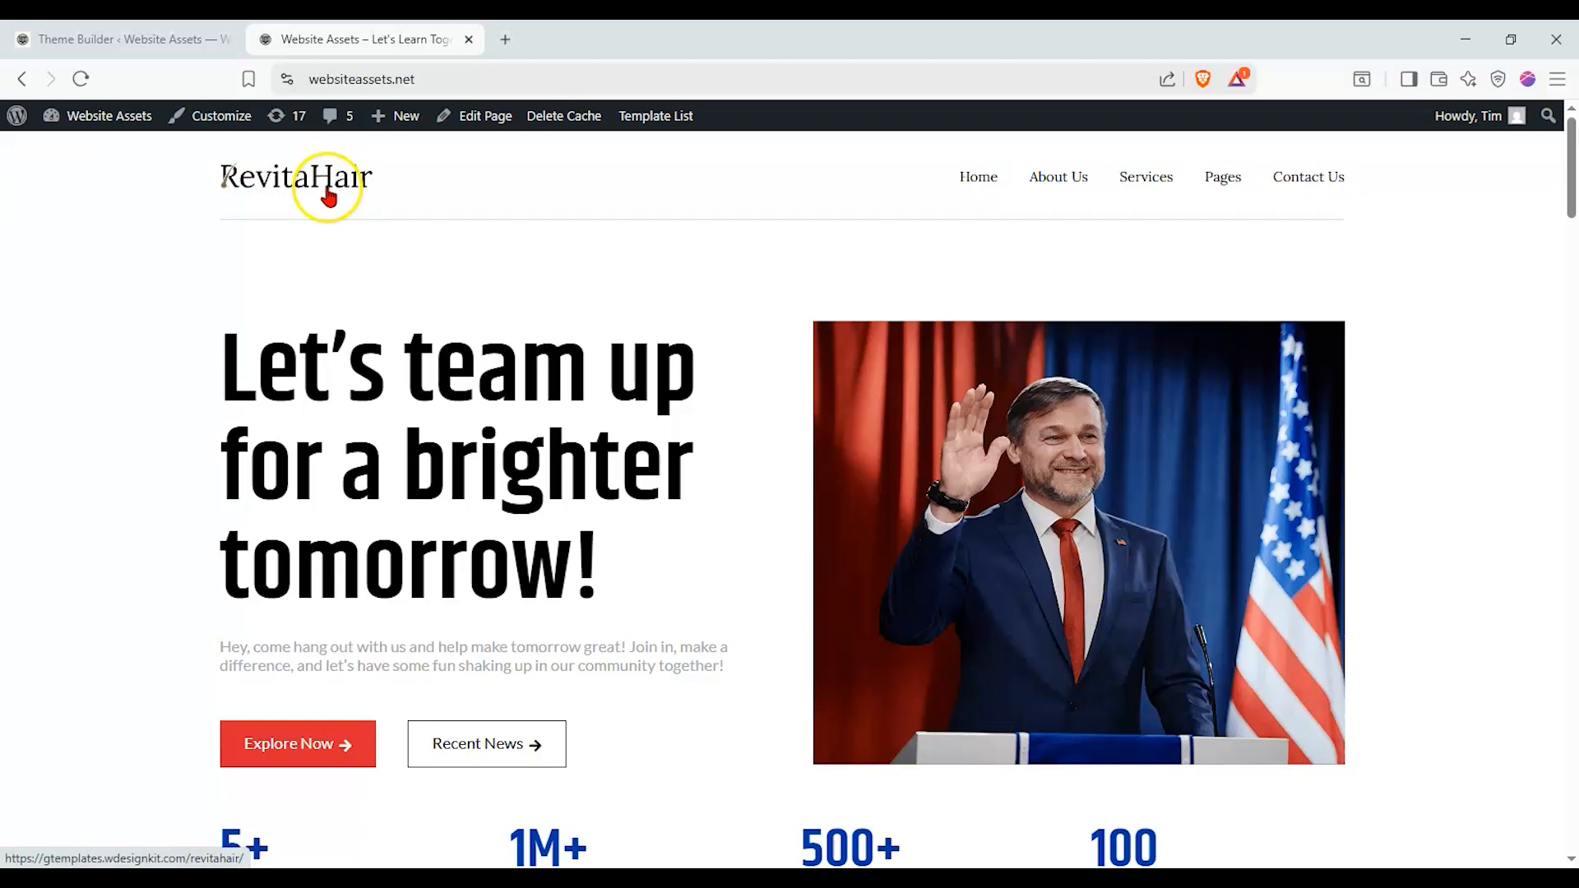
click(1066, 180)
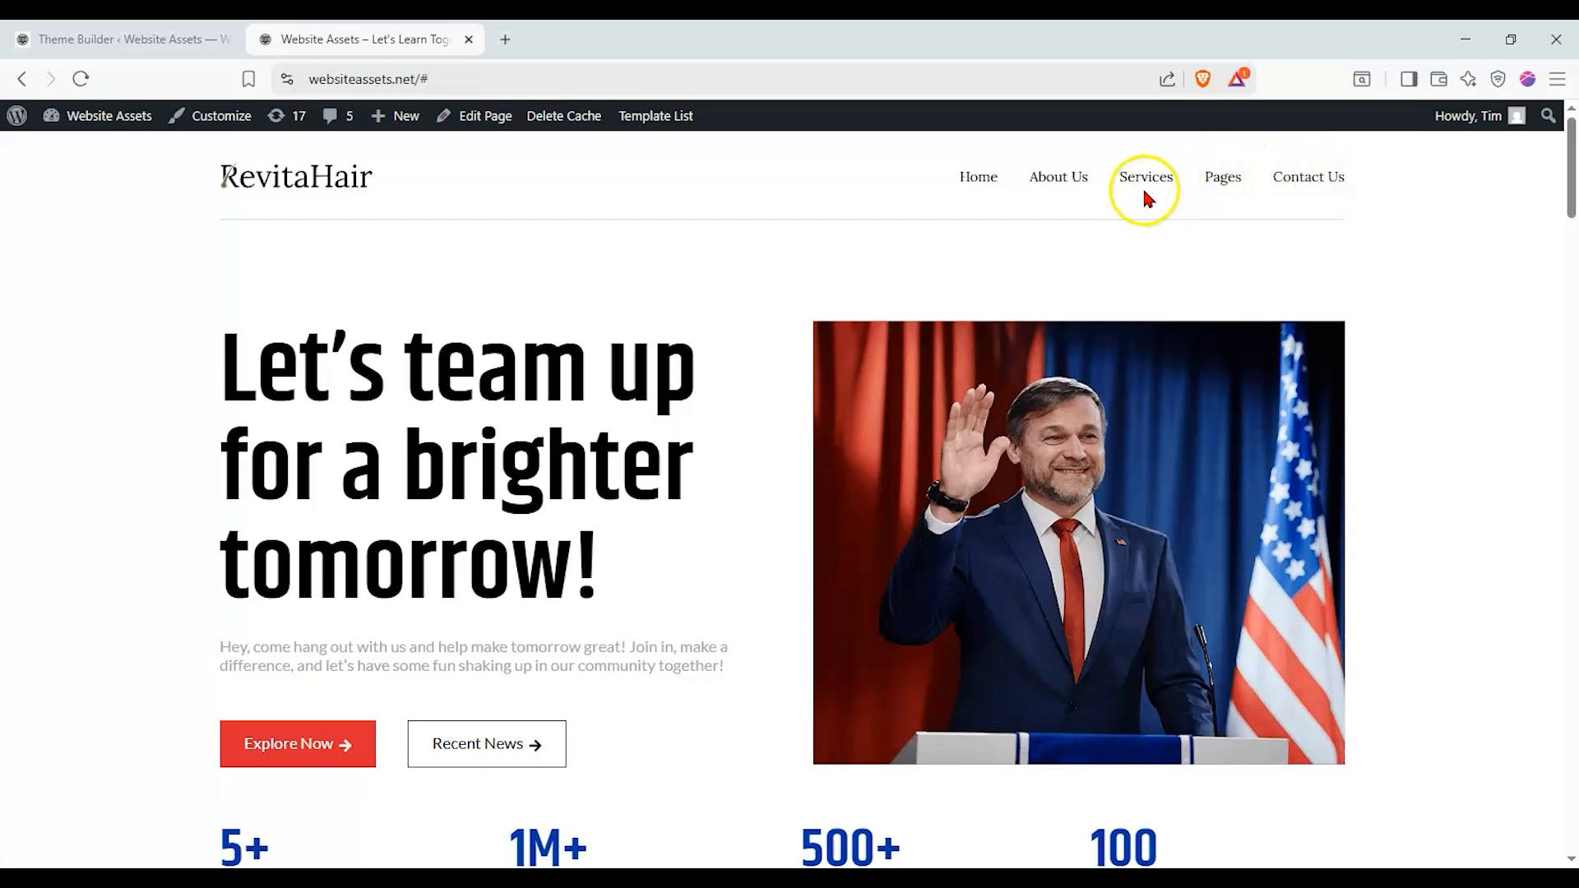
Open the Header | RevitaHair Template Kit template for editing and select its logo image
click(85, 43)
drag(184, 170, 308, 164)
click(307, 164)
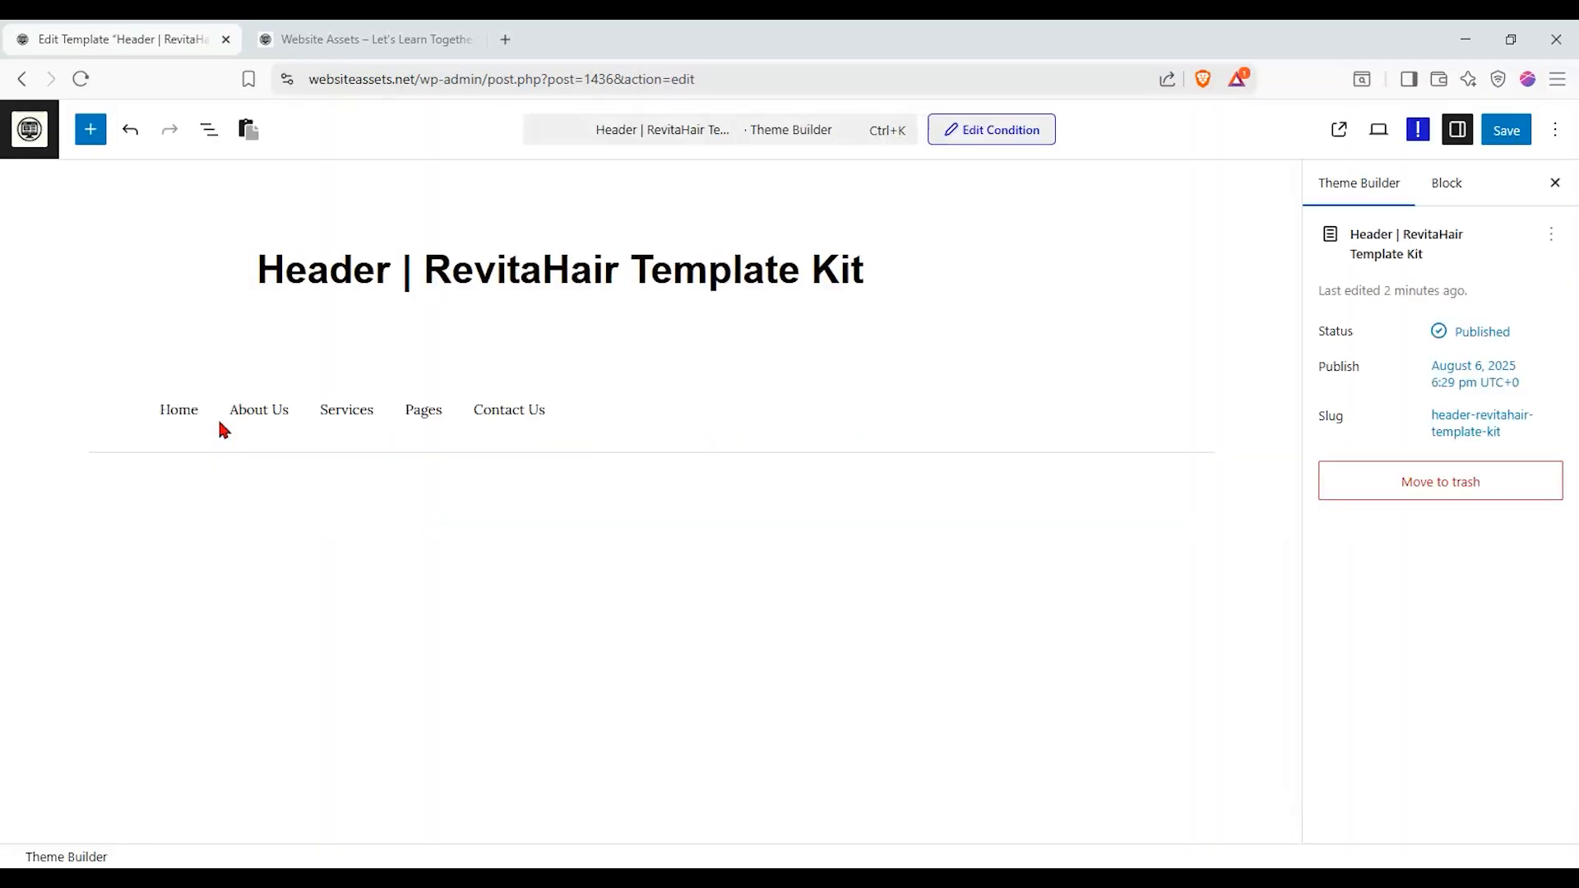
click(178, 427)
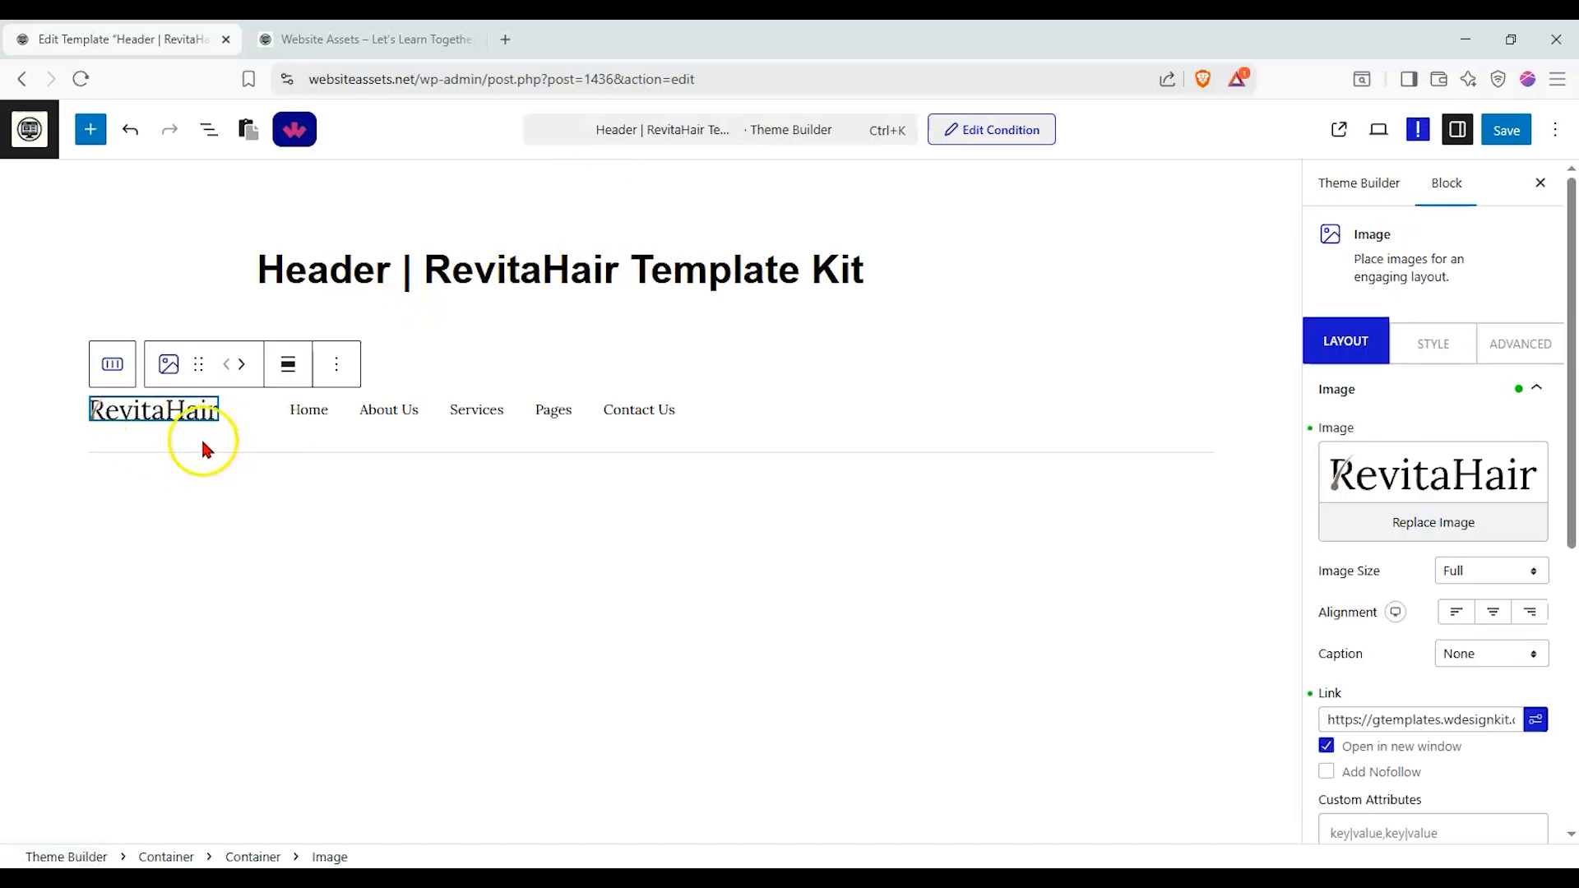
Examine the header template's block structure, including its nested containers, Image block and Navigation Menu block
click(456, 423)
click(229, 455)
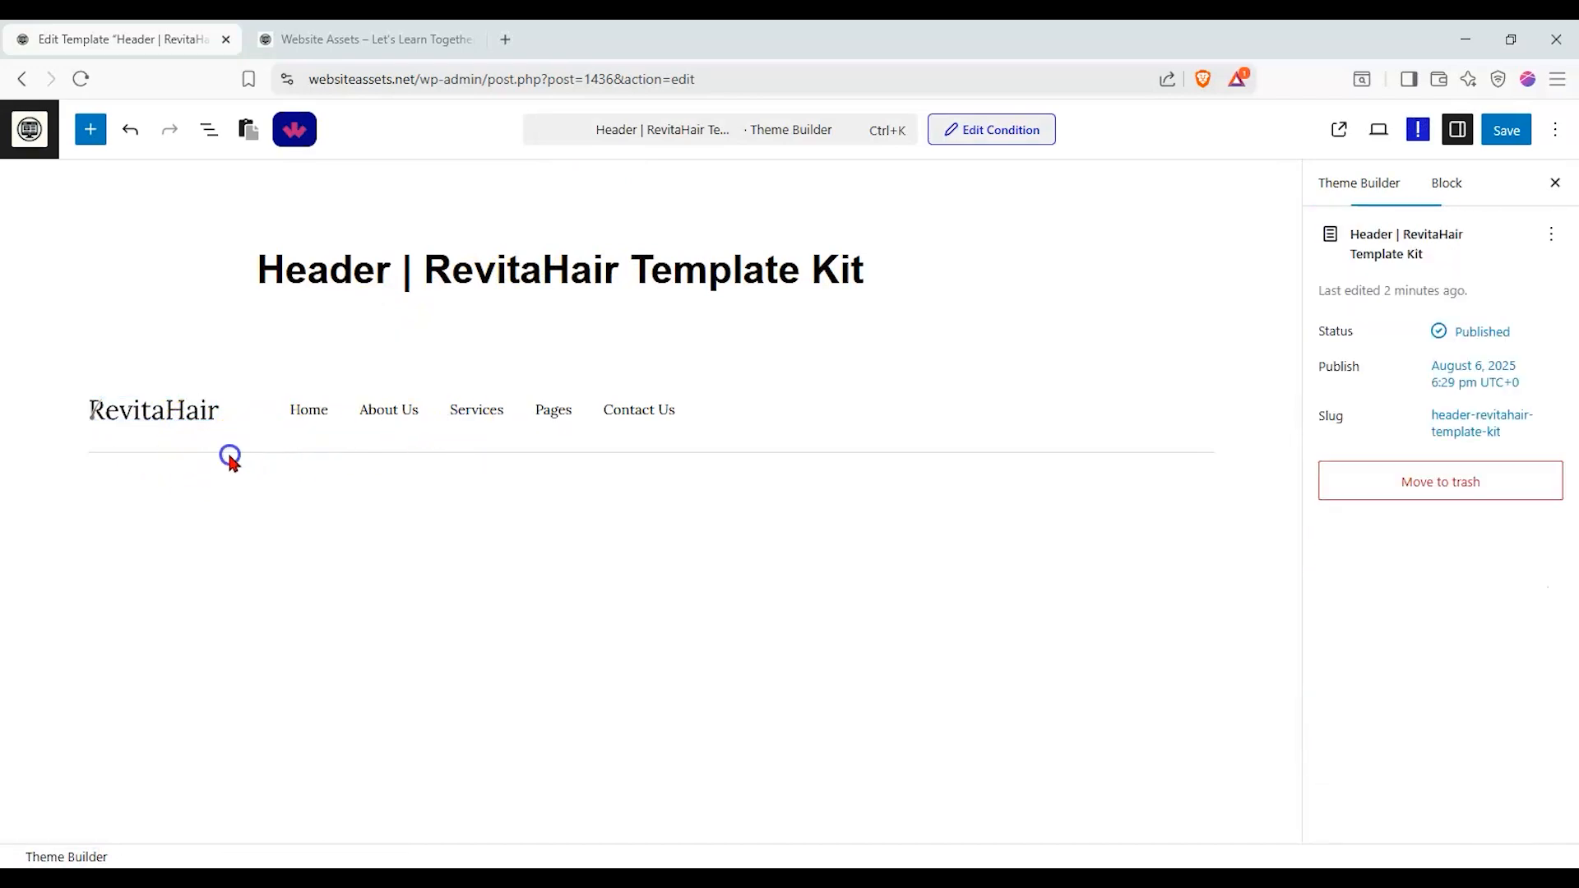
click(205, 131)
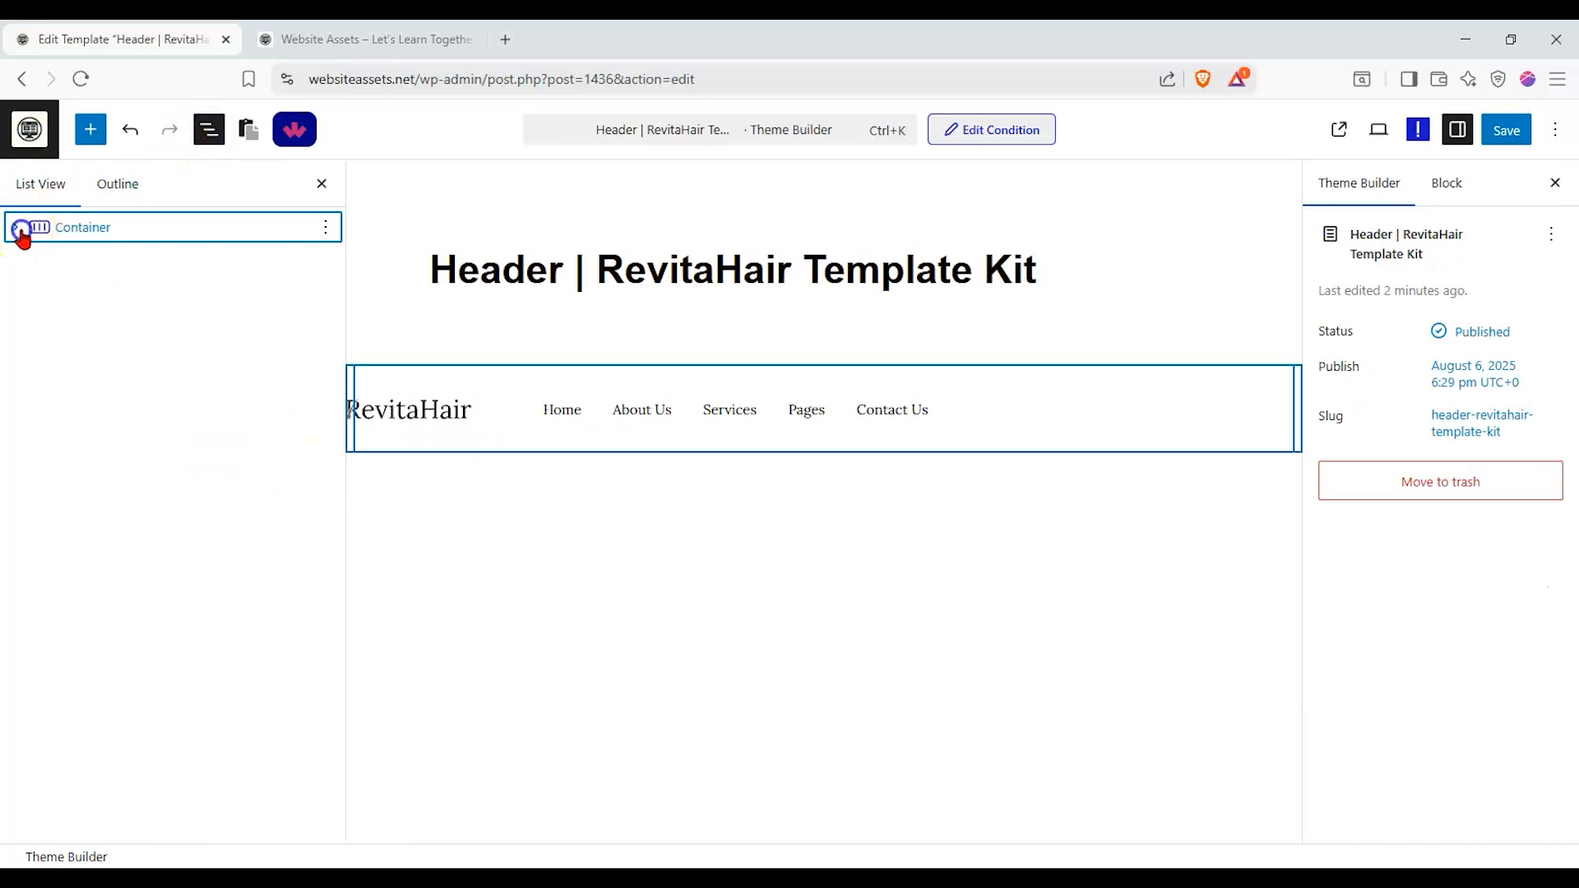
click(22, 237)
click(40, 260)
click(97, 288)
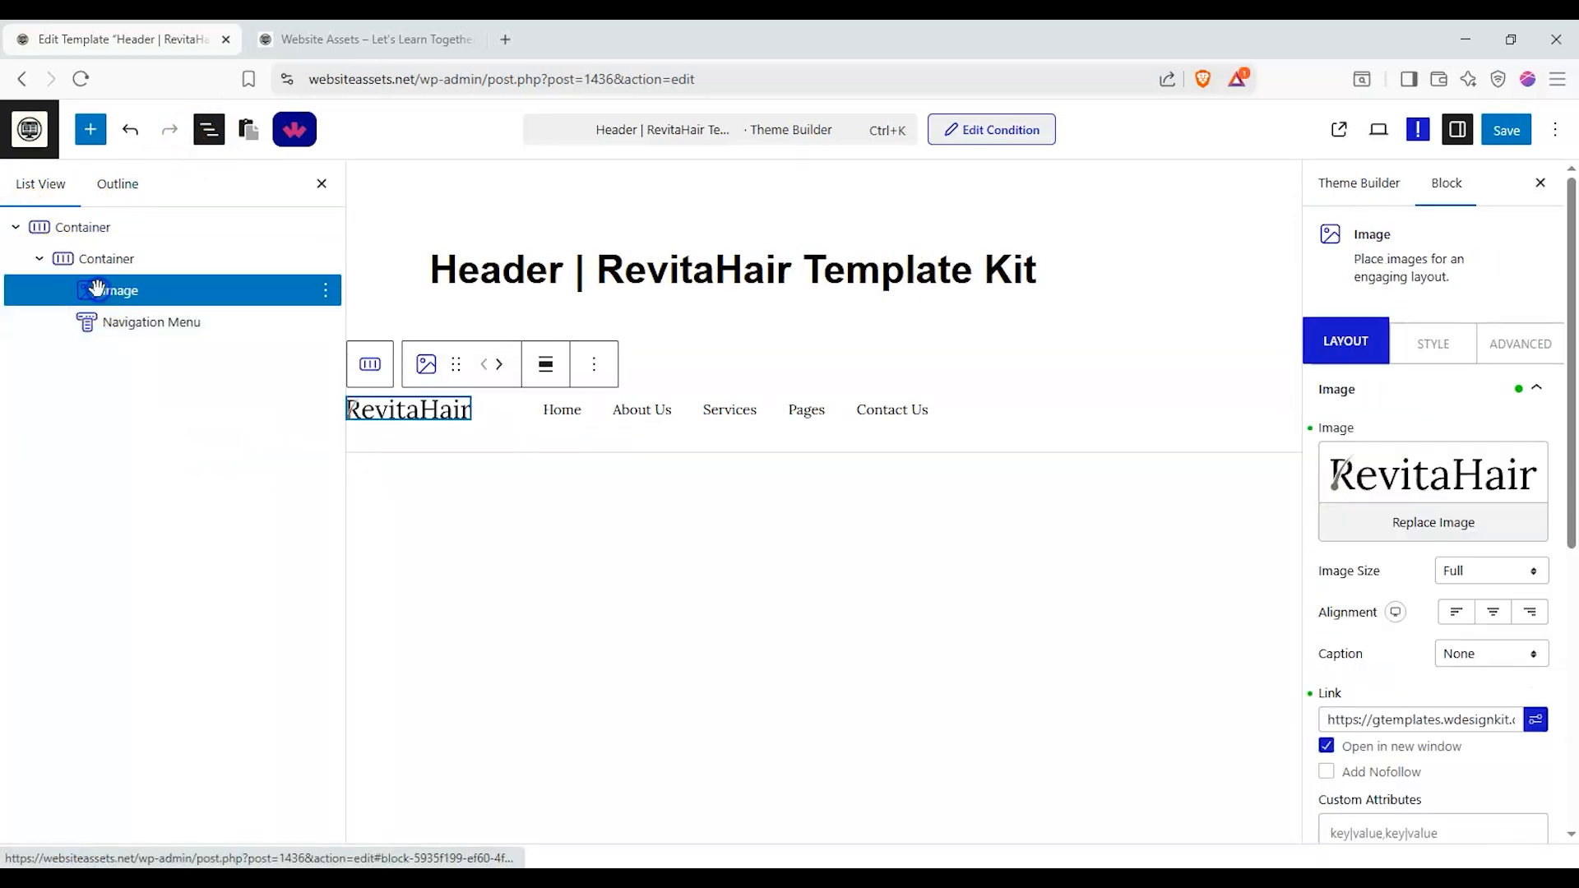
click(144, 322)
click(145, 240)
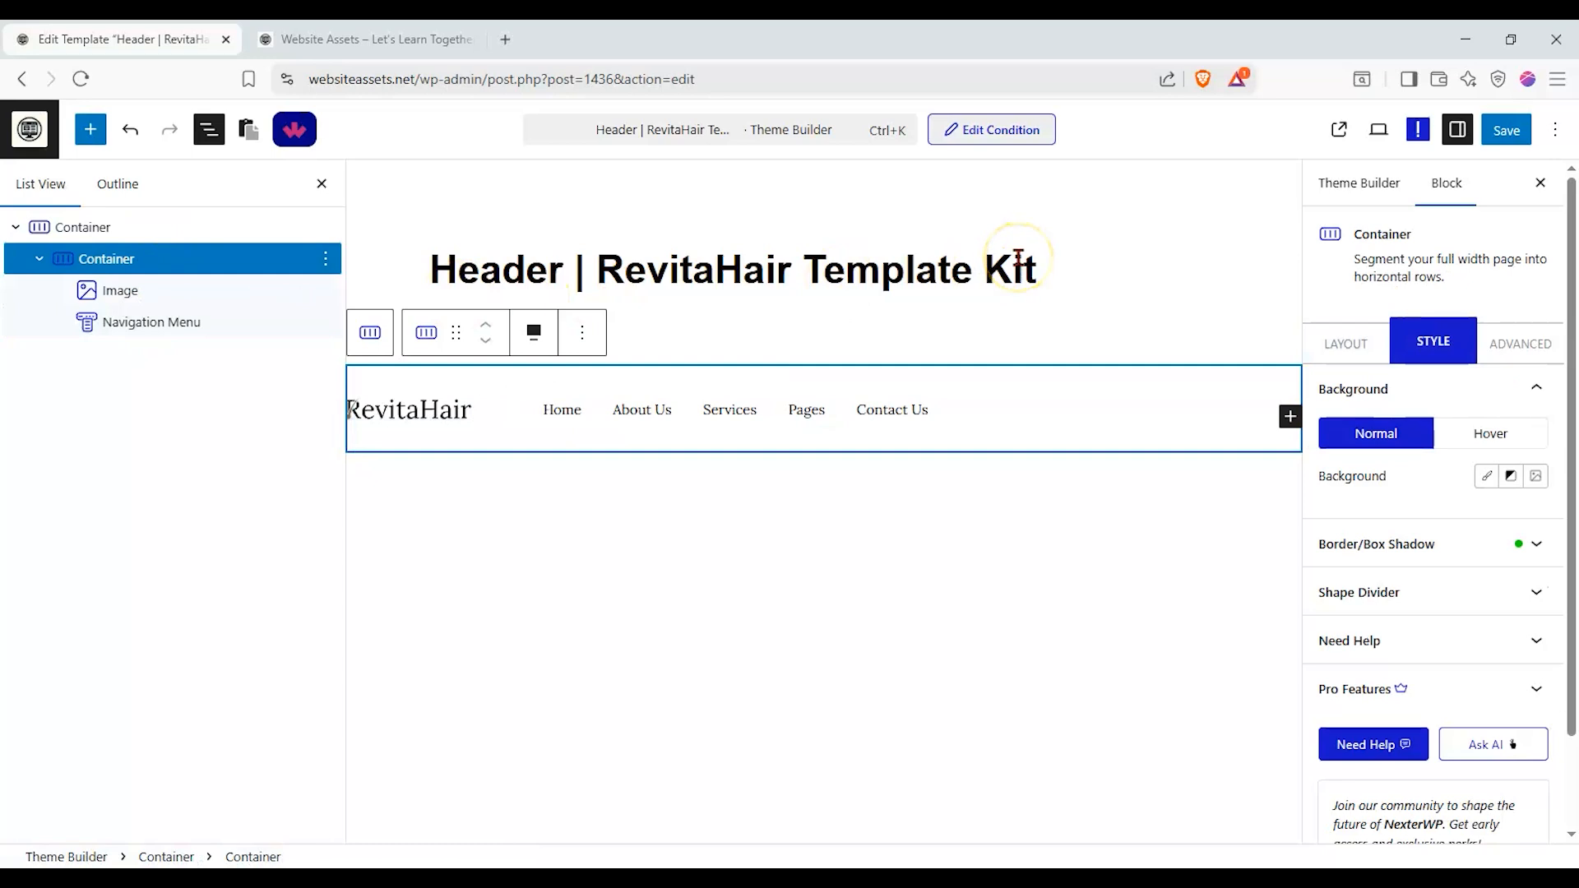
Replace the RevitaHair logo with cropped-cropped-cropped-channels4_profile-1-2.jpg from the media library and set its image size to Thumbnail
click(428, 421)
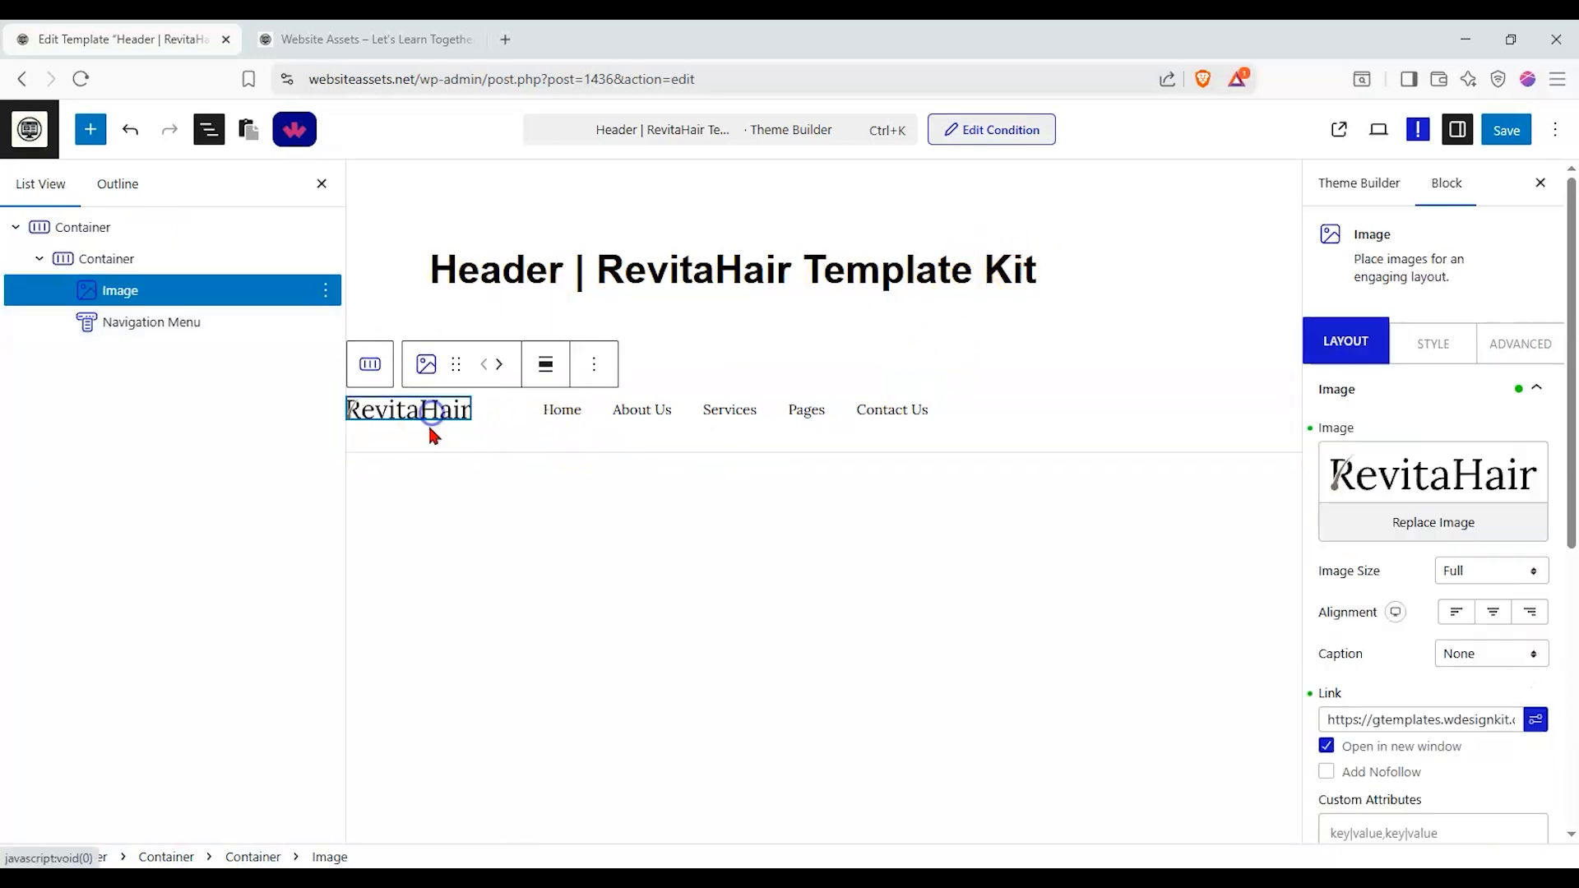
click(1403, 521)
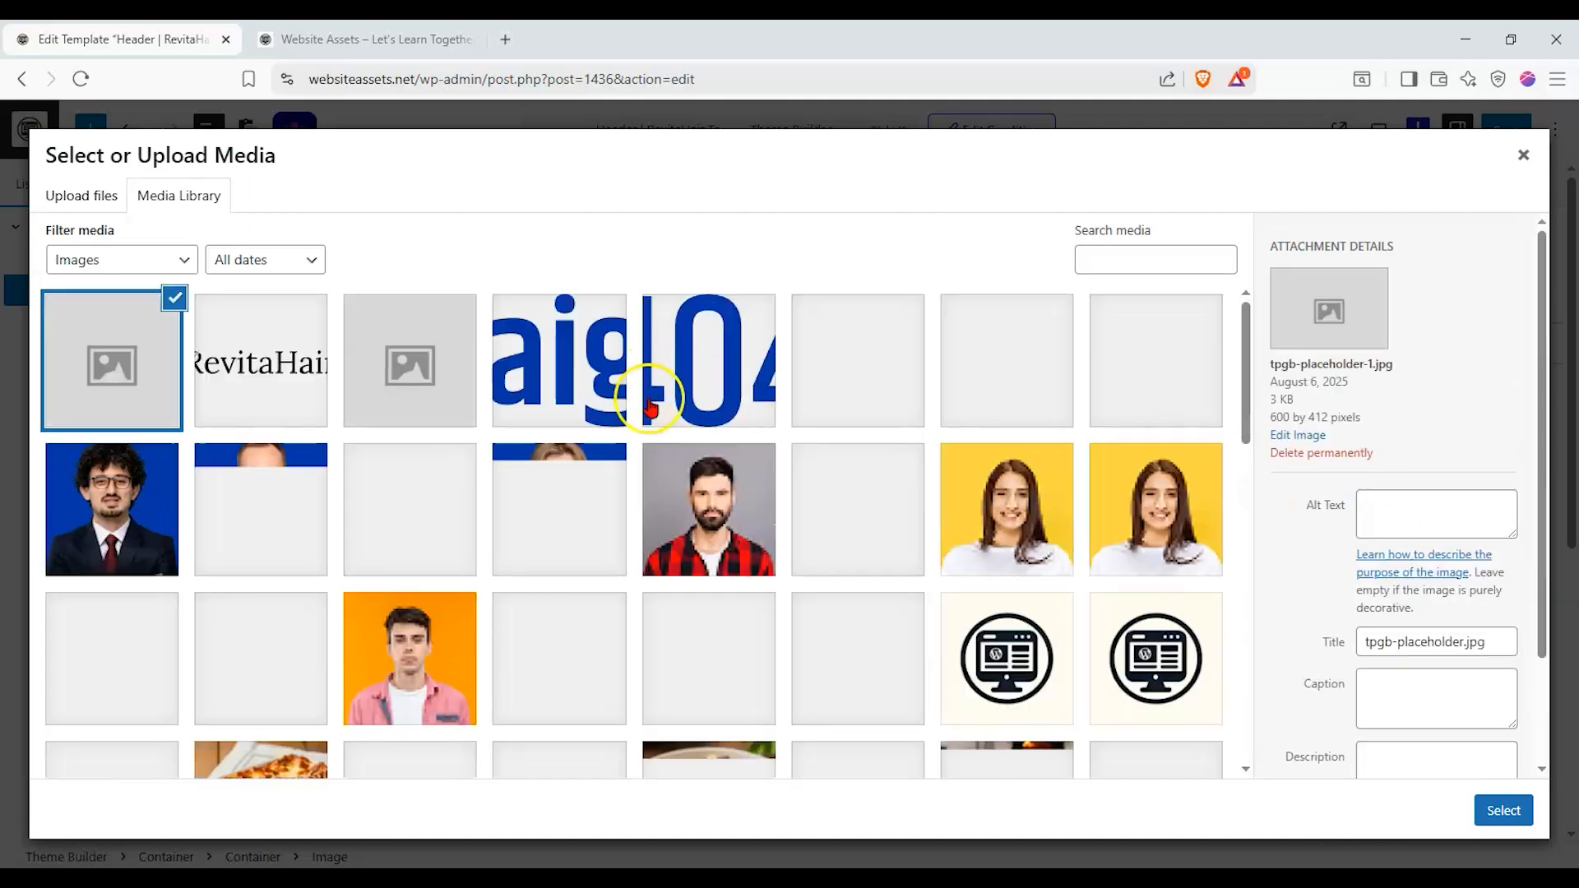
click(990, 645)
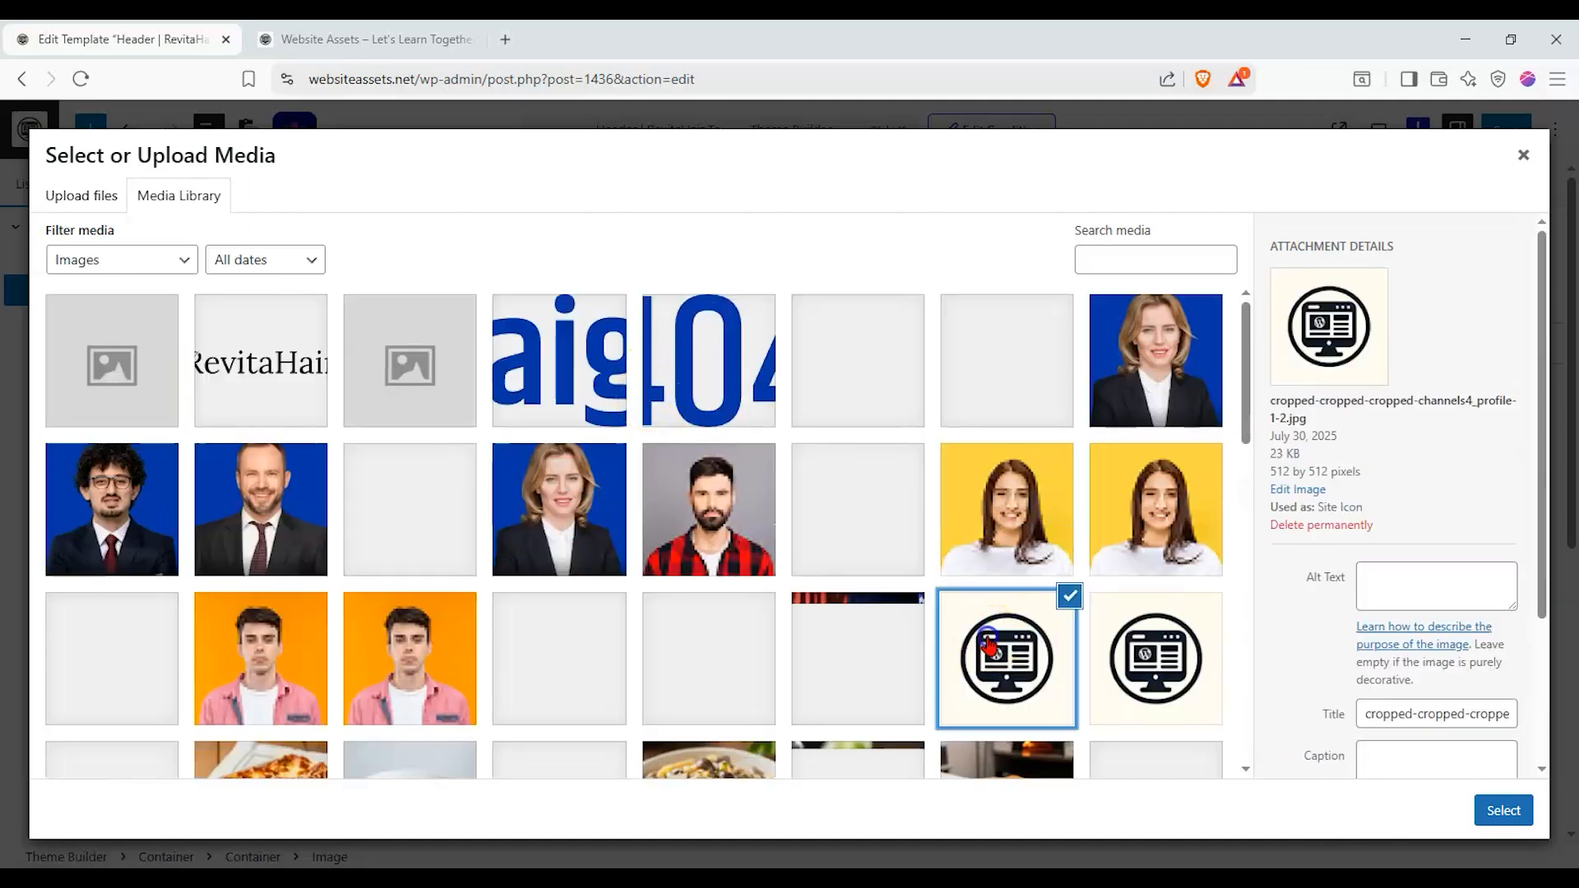
click(1502, 810)
scroll(1567, 736, down, 1)
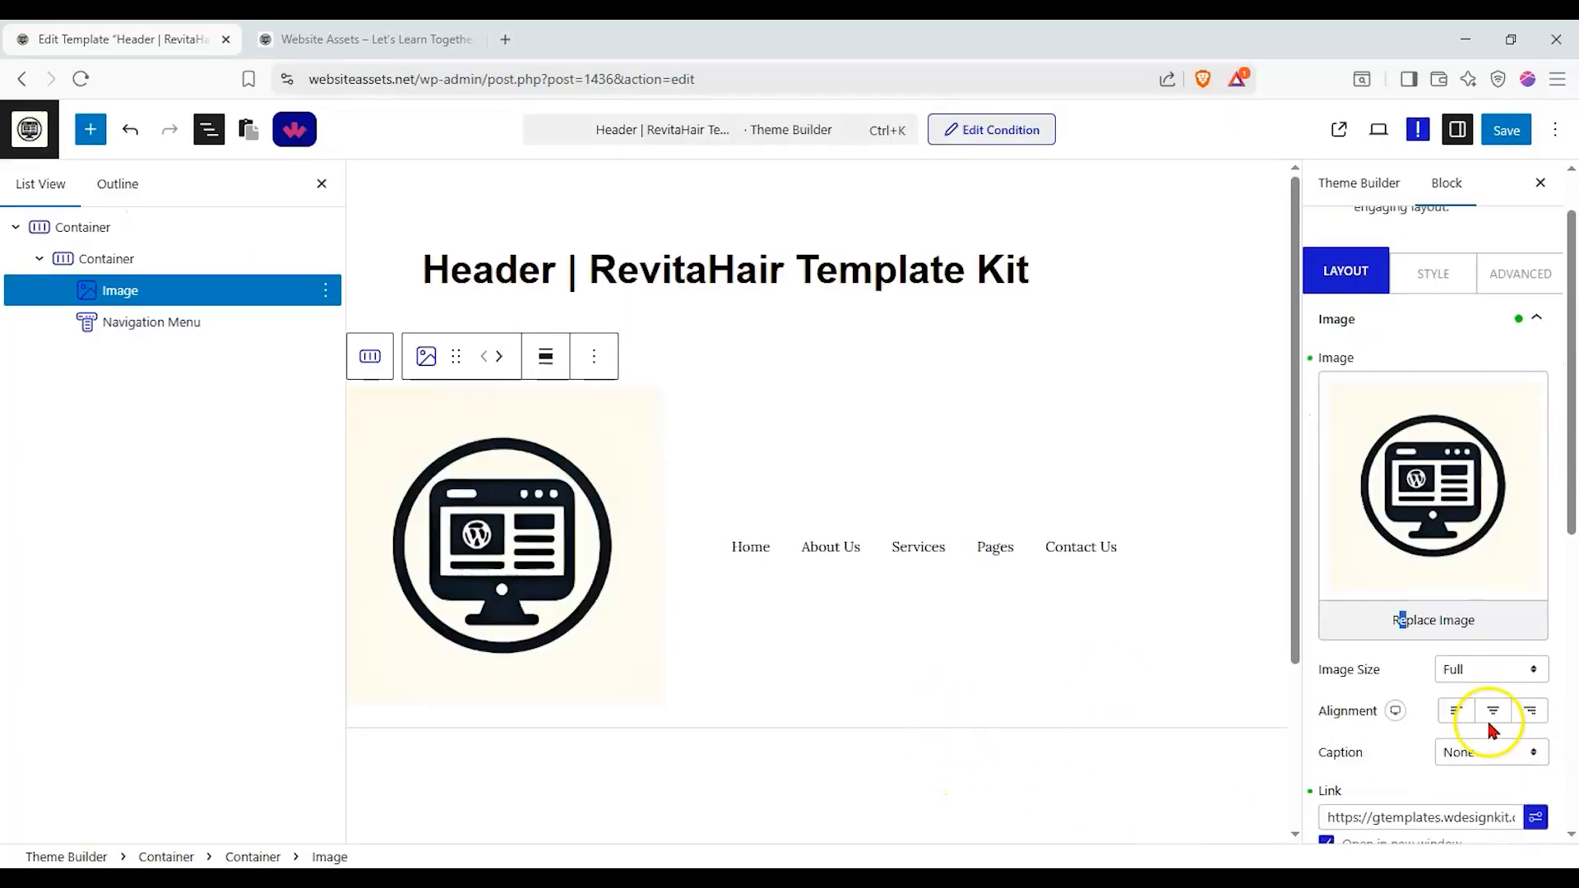
click(1492, 649)
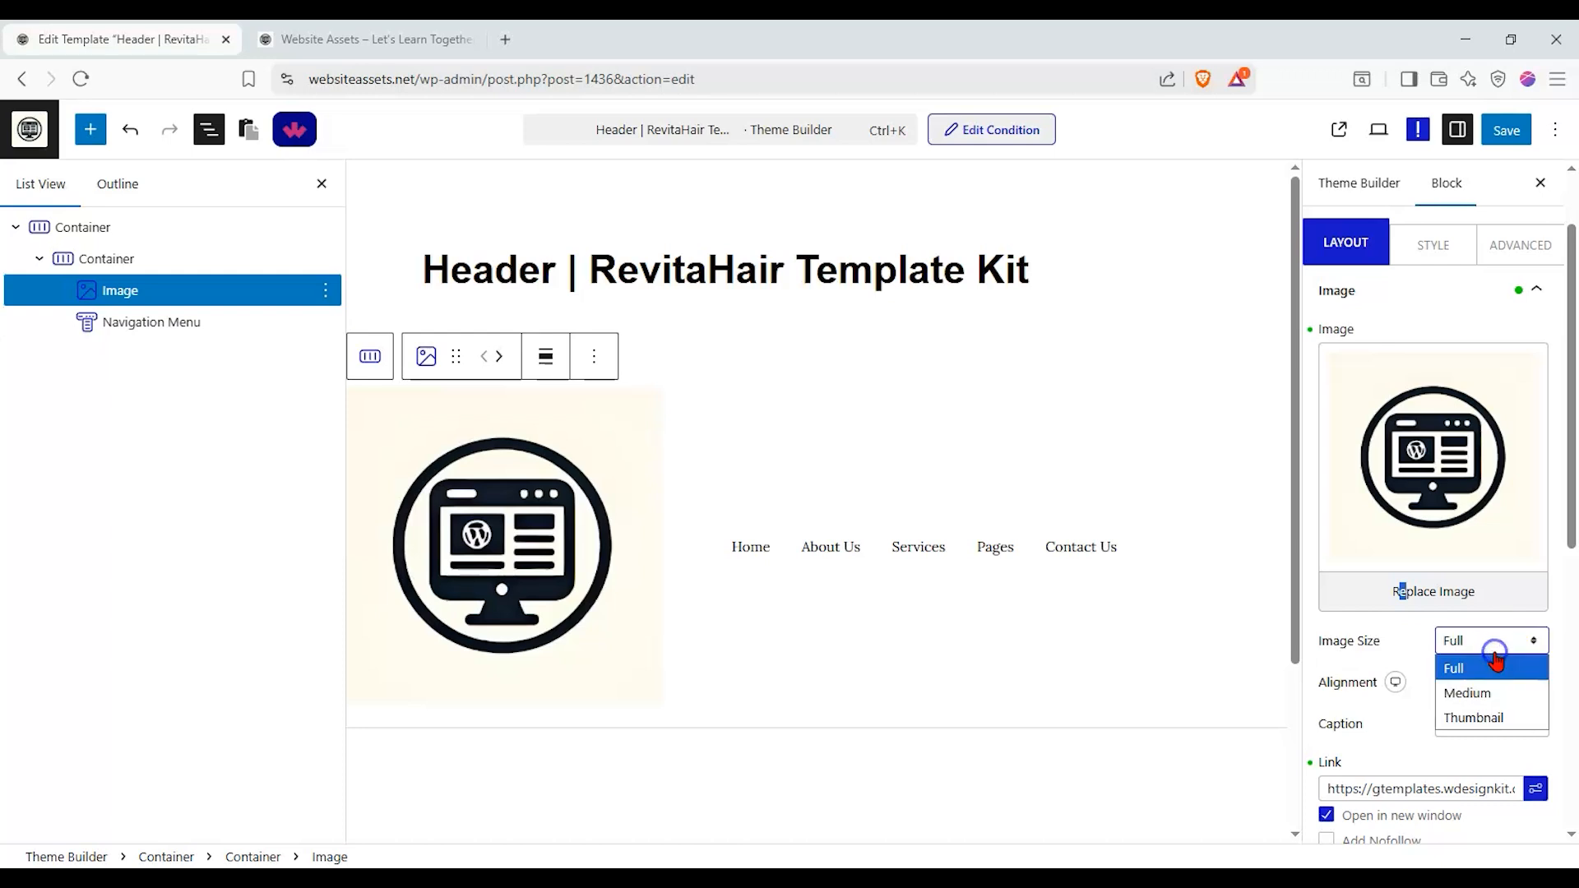
click(1495, 716)
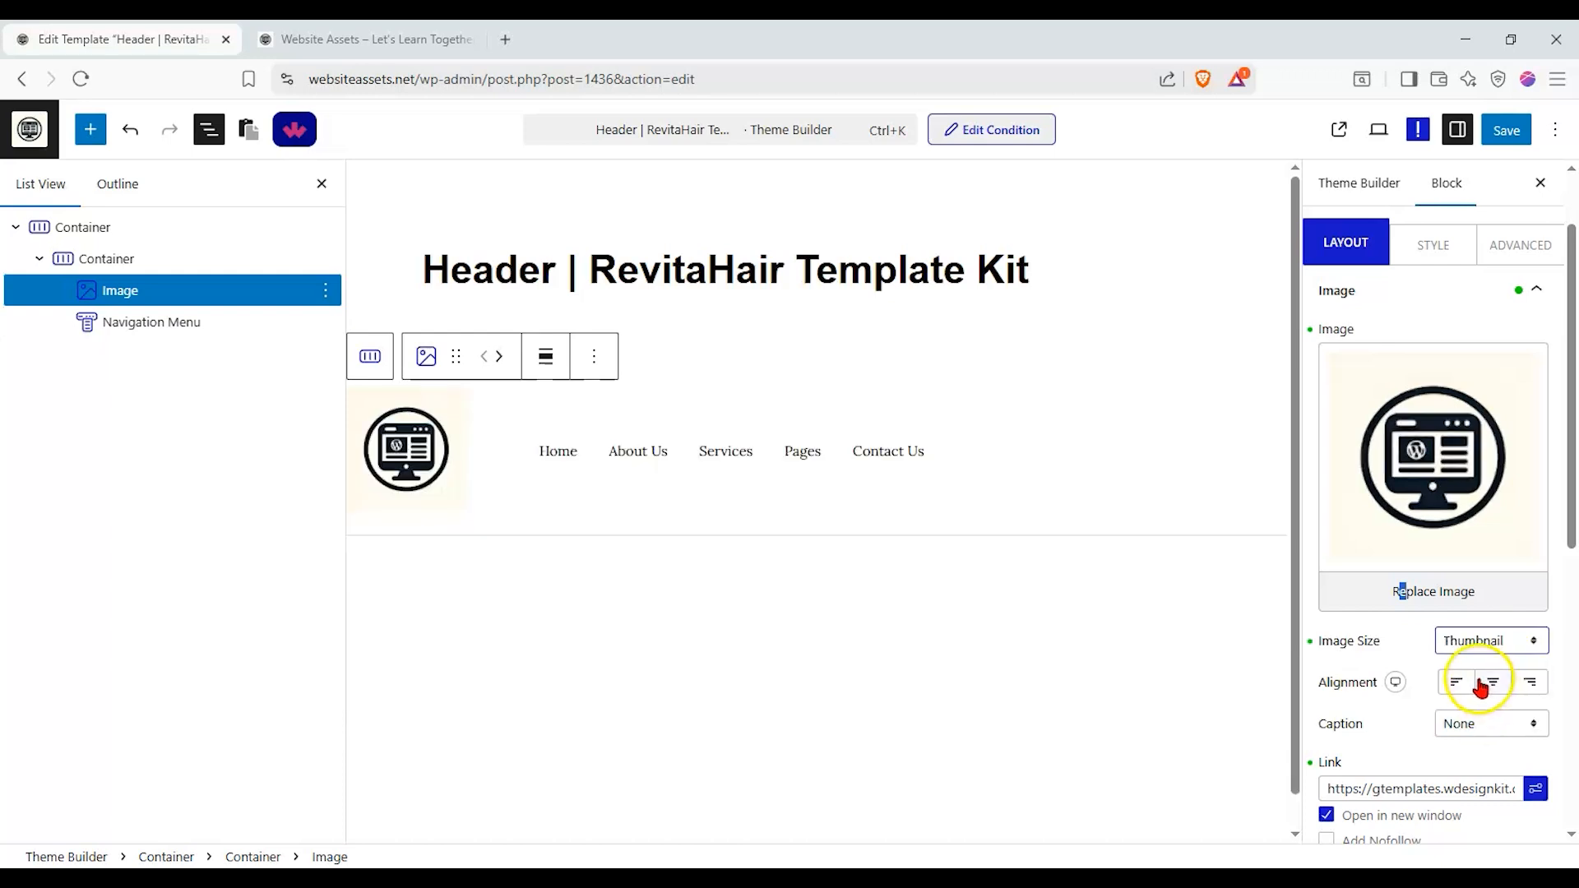
scroll(1355, 792, down, 1)
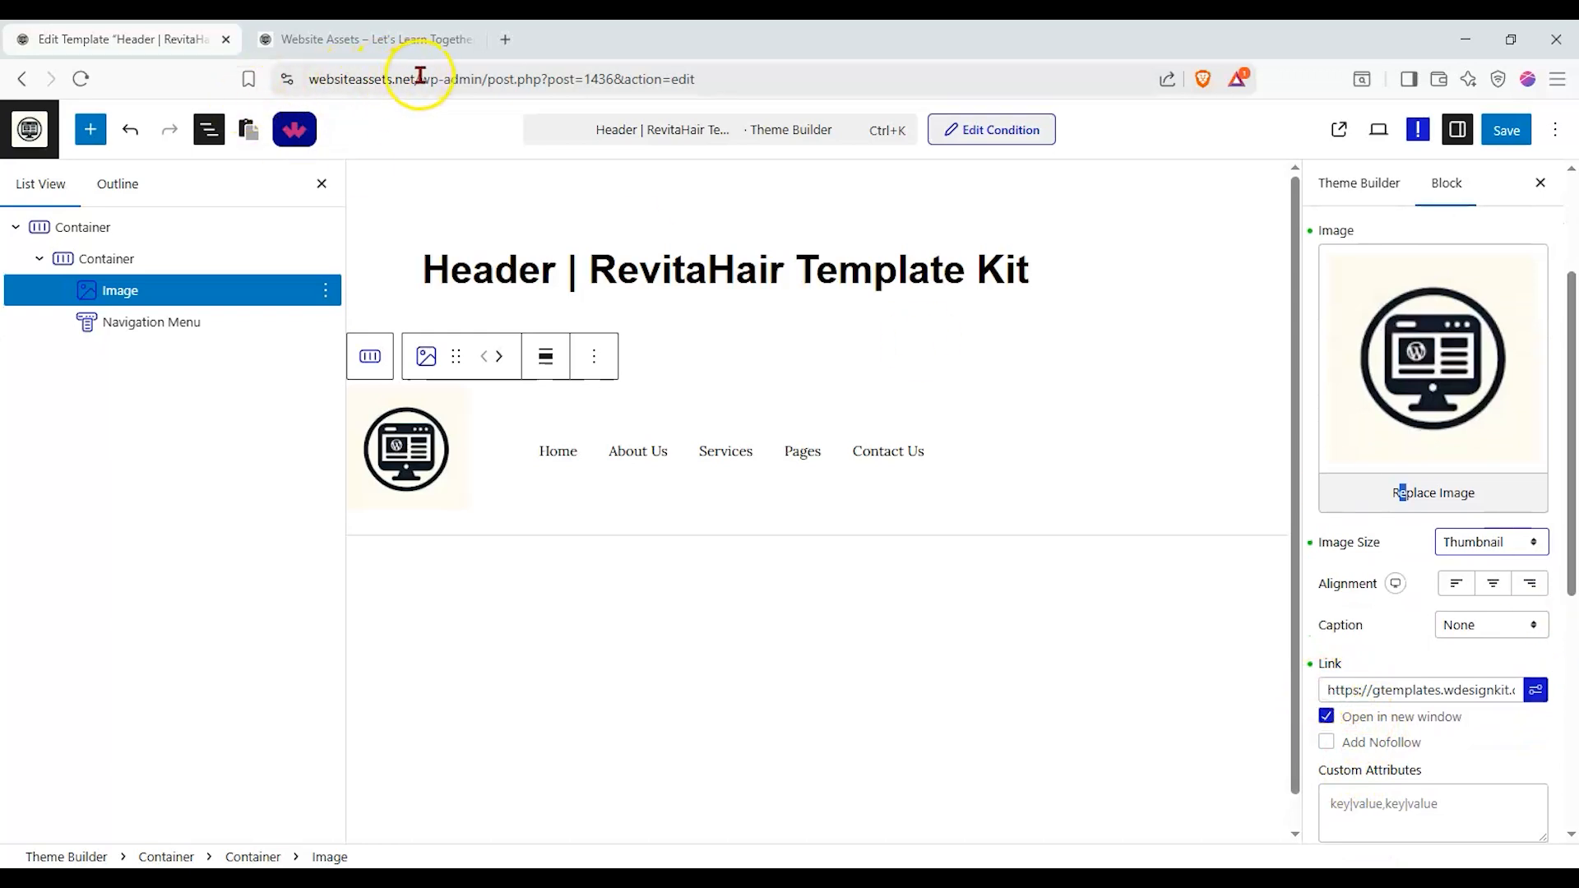
drag(419, 75, 280, 105)
key(ctrl+c)
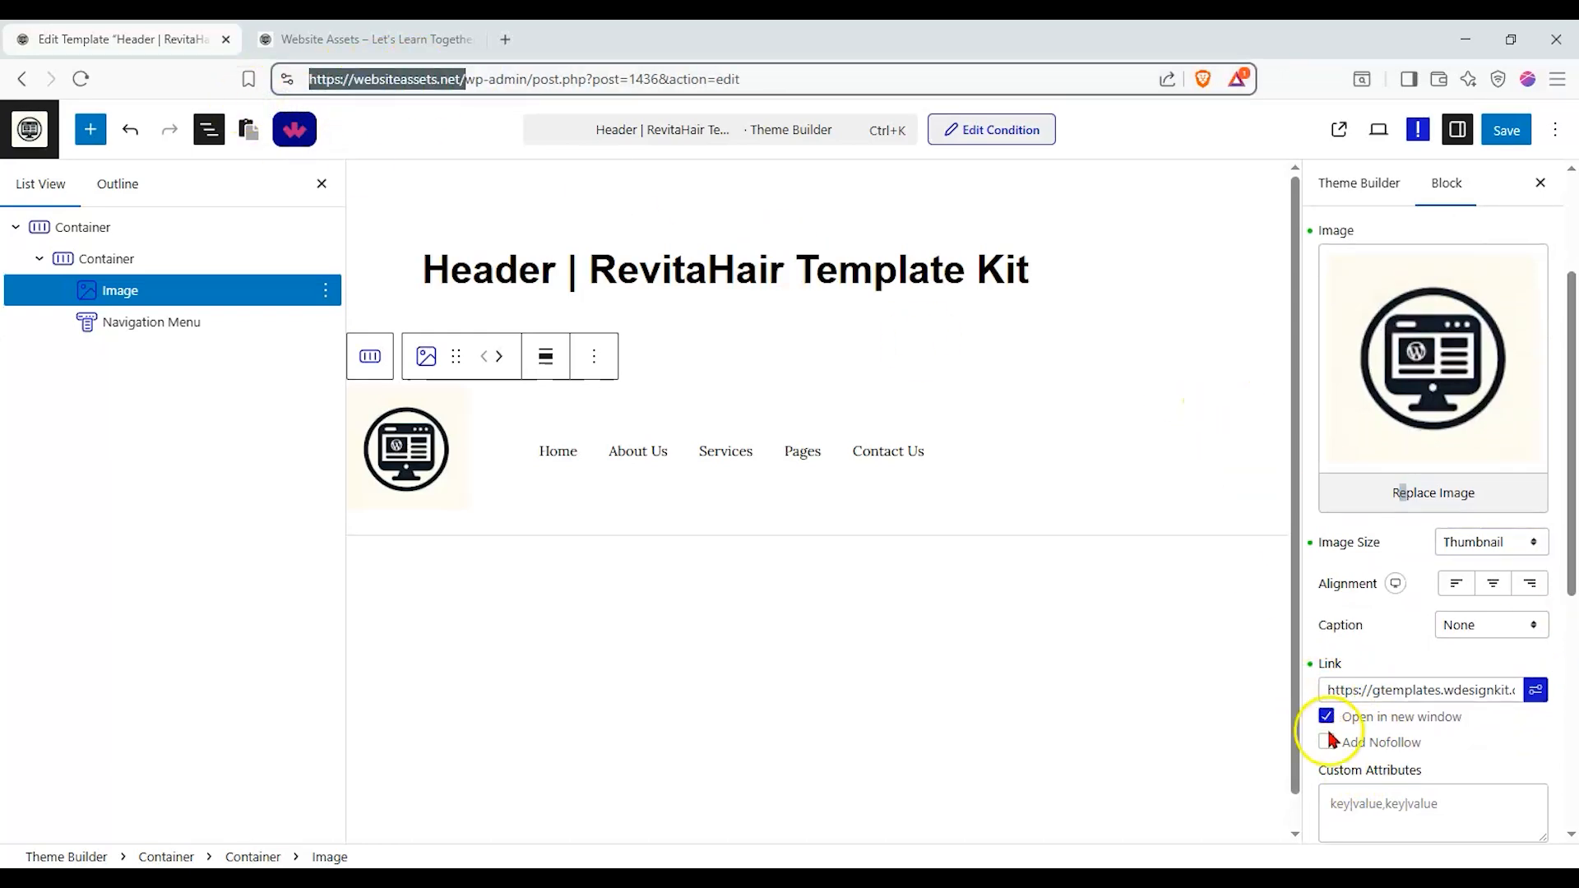
triple_click(1325, 691)
key(ctrl+v)
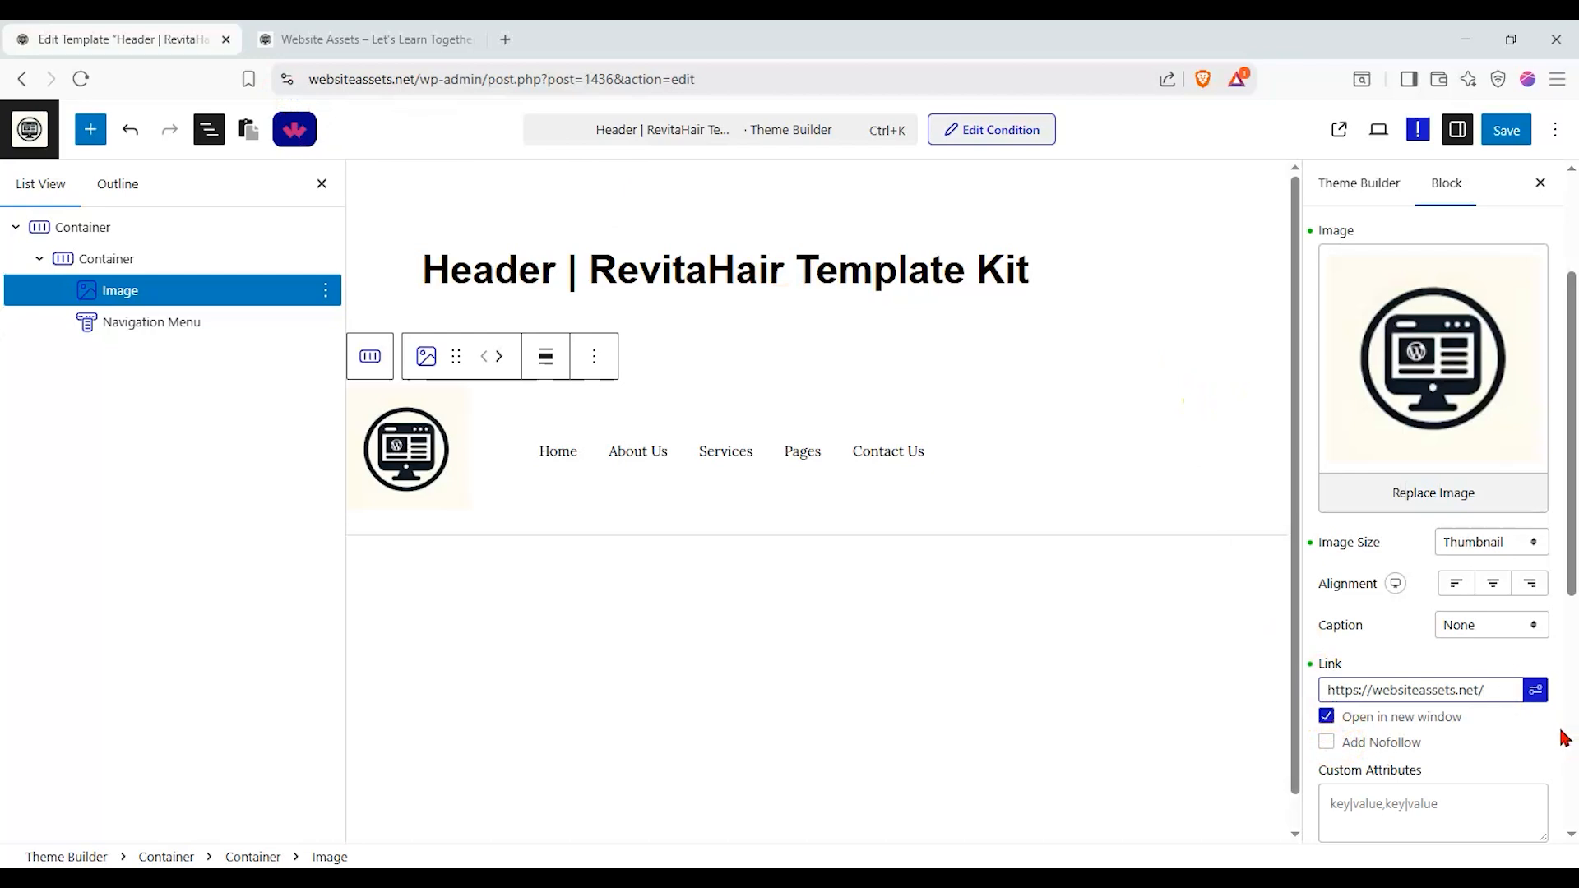
Select the header's Navigation Menu block and bring up its list of menu items
scroll(1468, 568, up, 3)
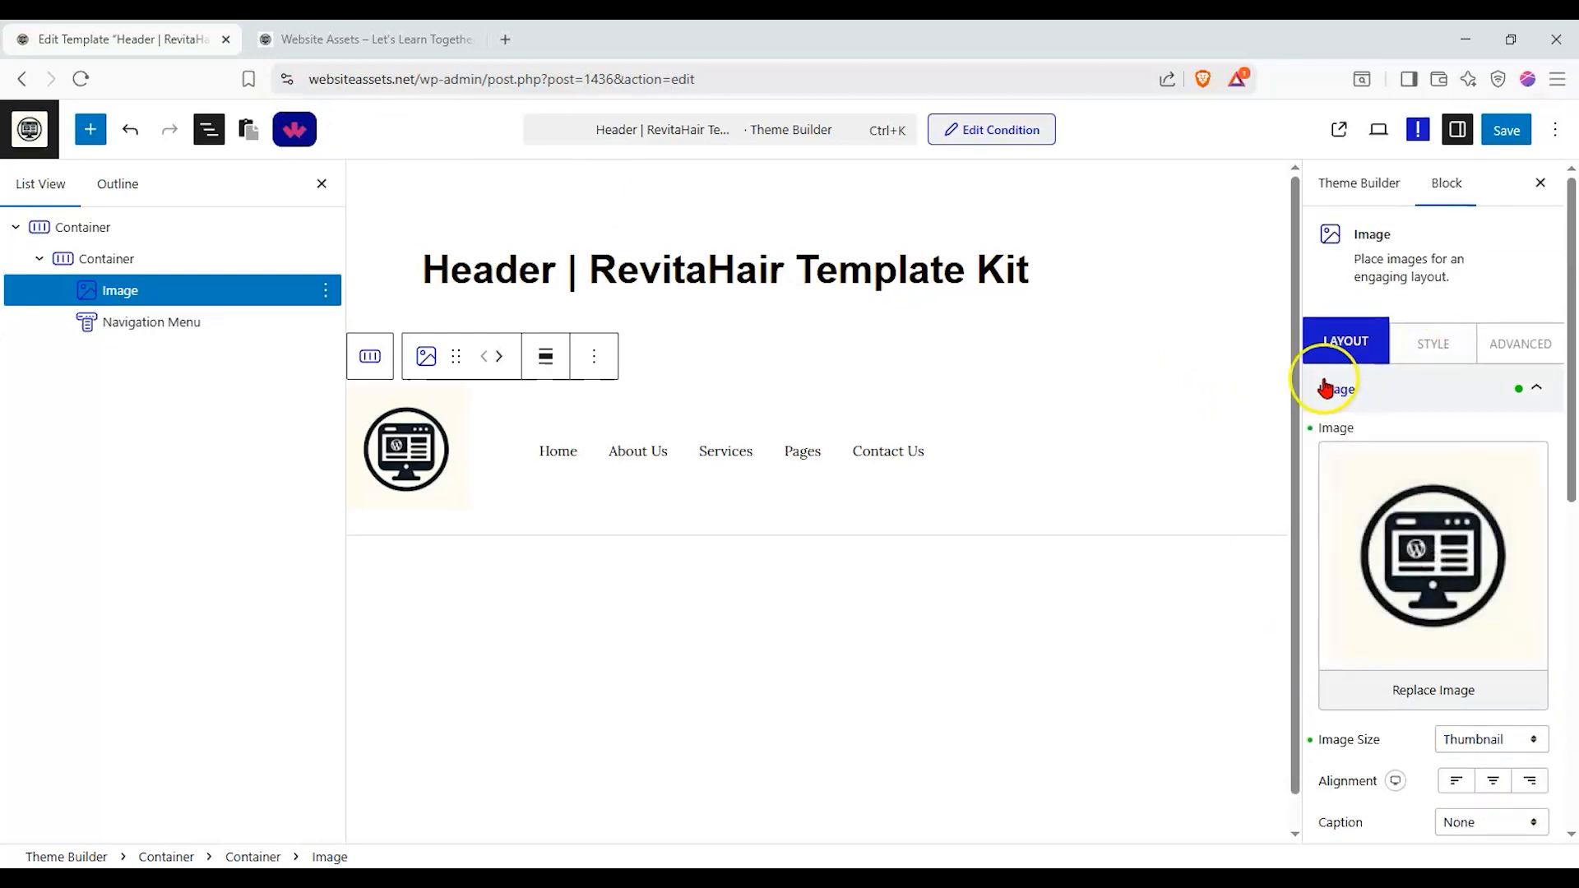
click(200, 322)
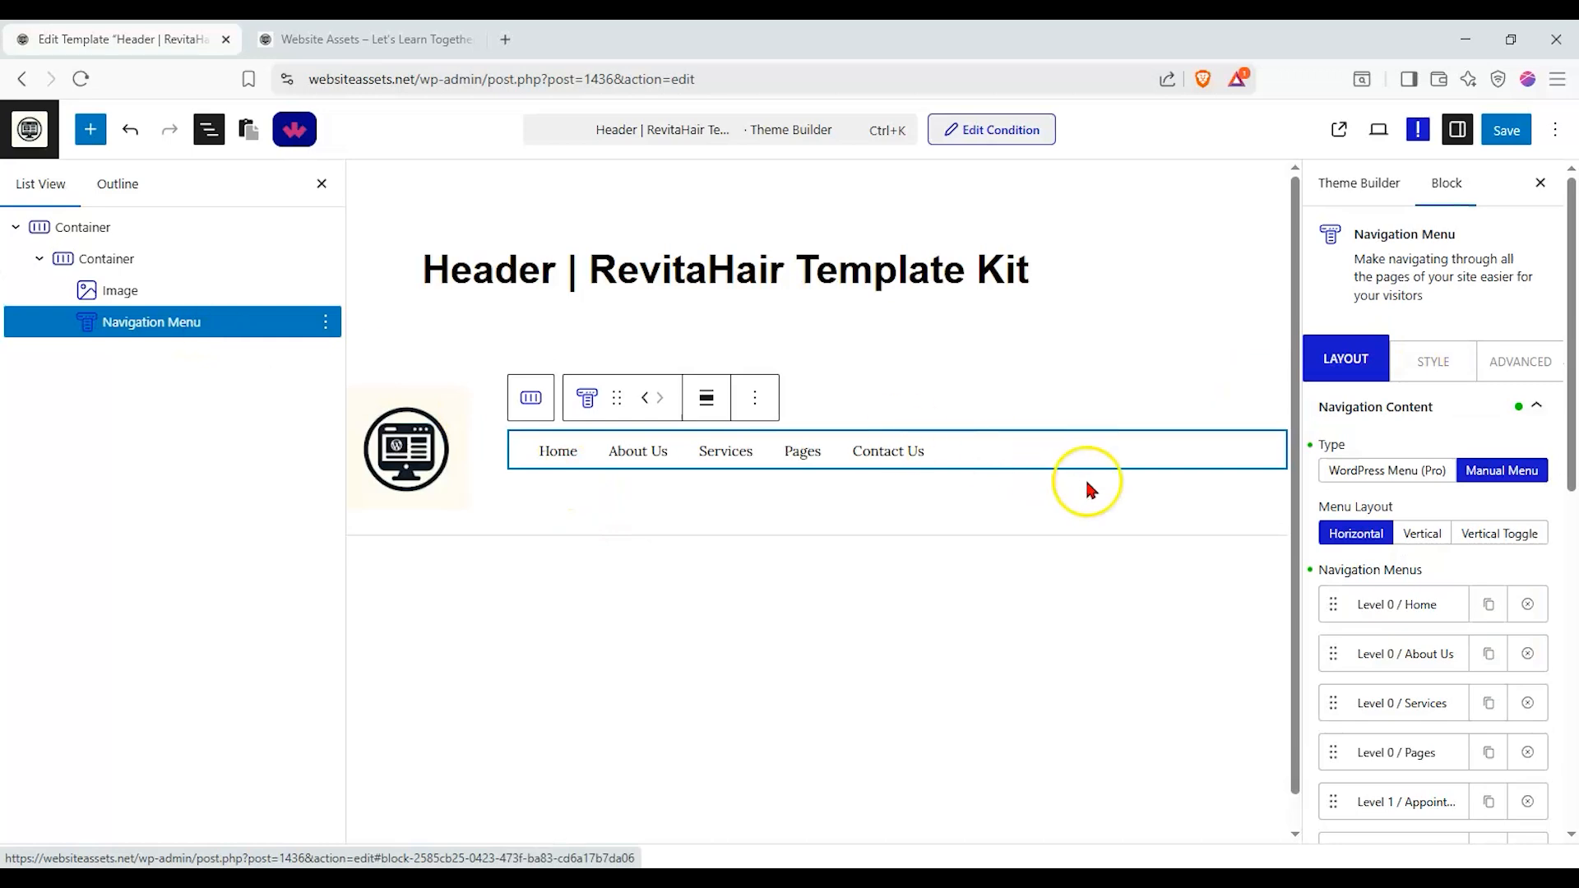
scroll(1472, 493, down, 1)
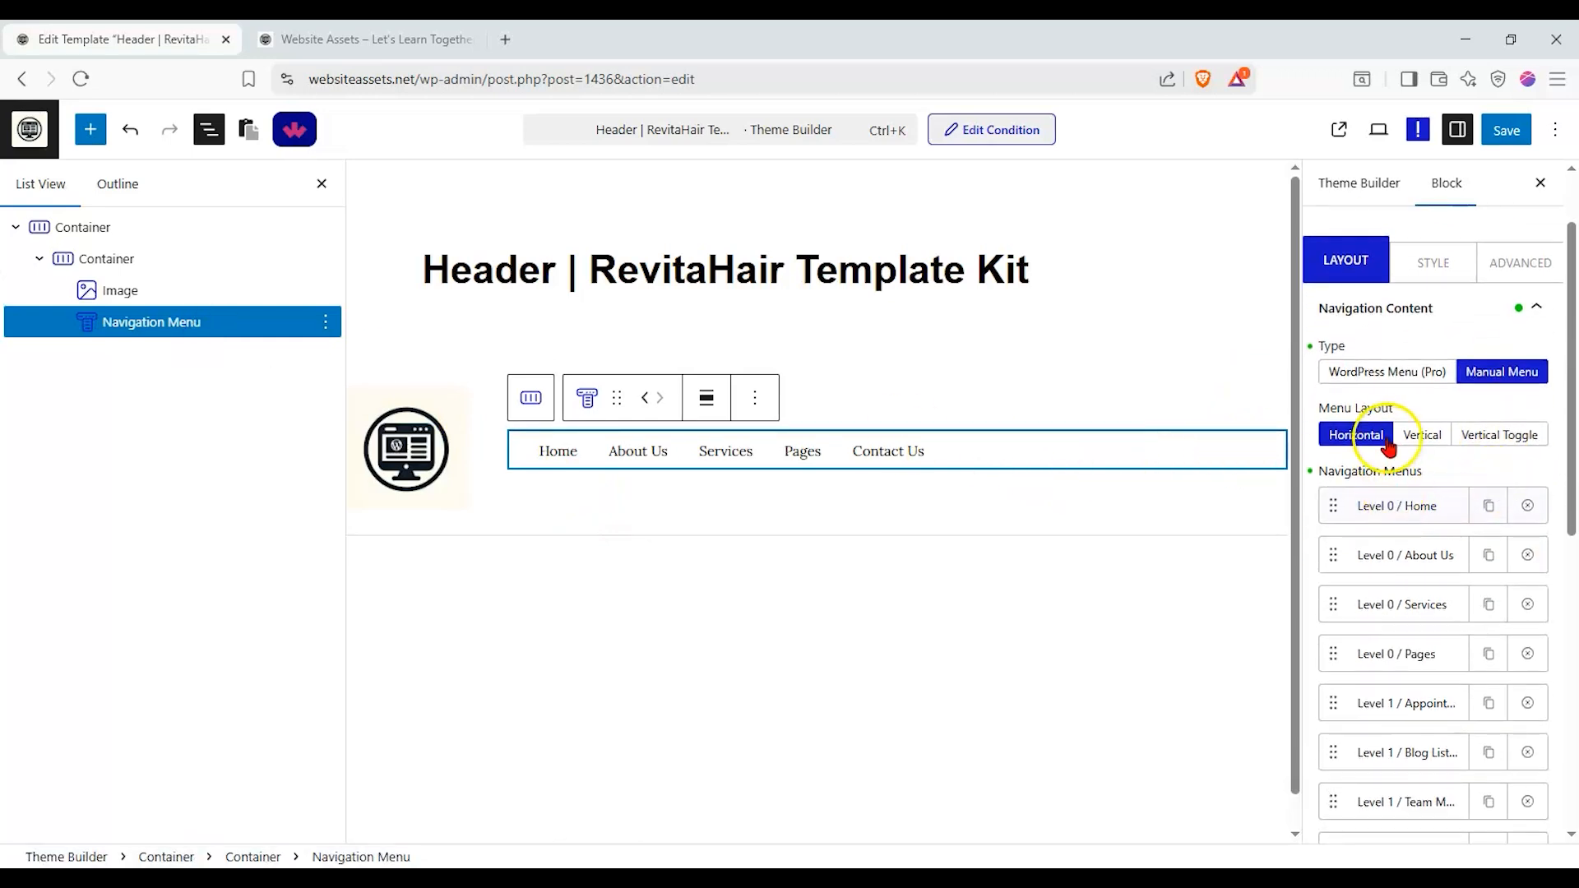
Try the WordPress Menu (Pro) type and the Vertical layout on the navigation menu, restoring Manual Menu and Horizontal
click(1369, 379)
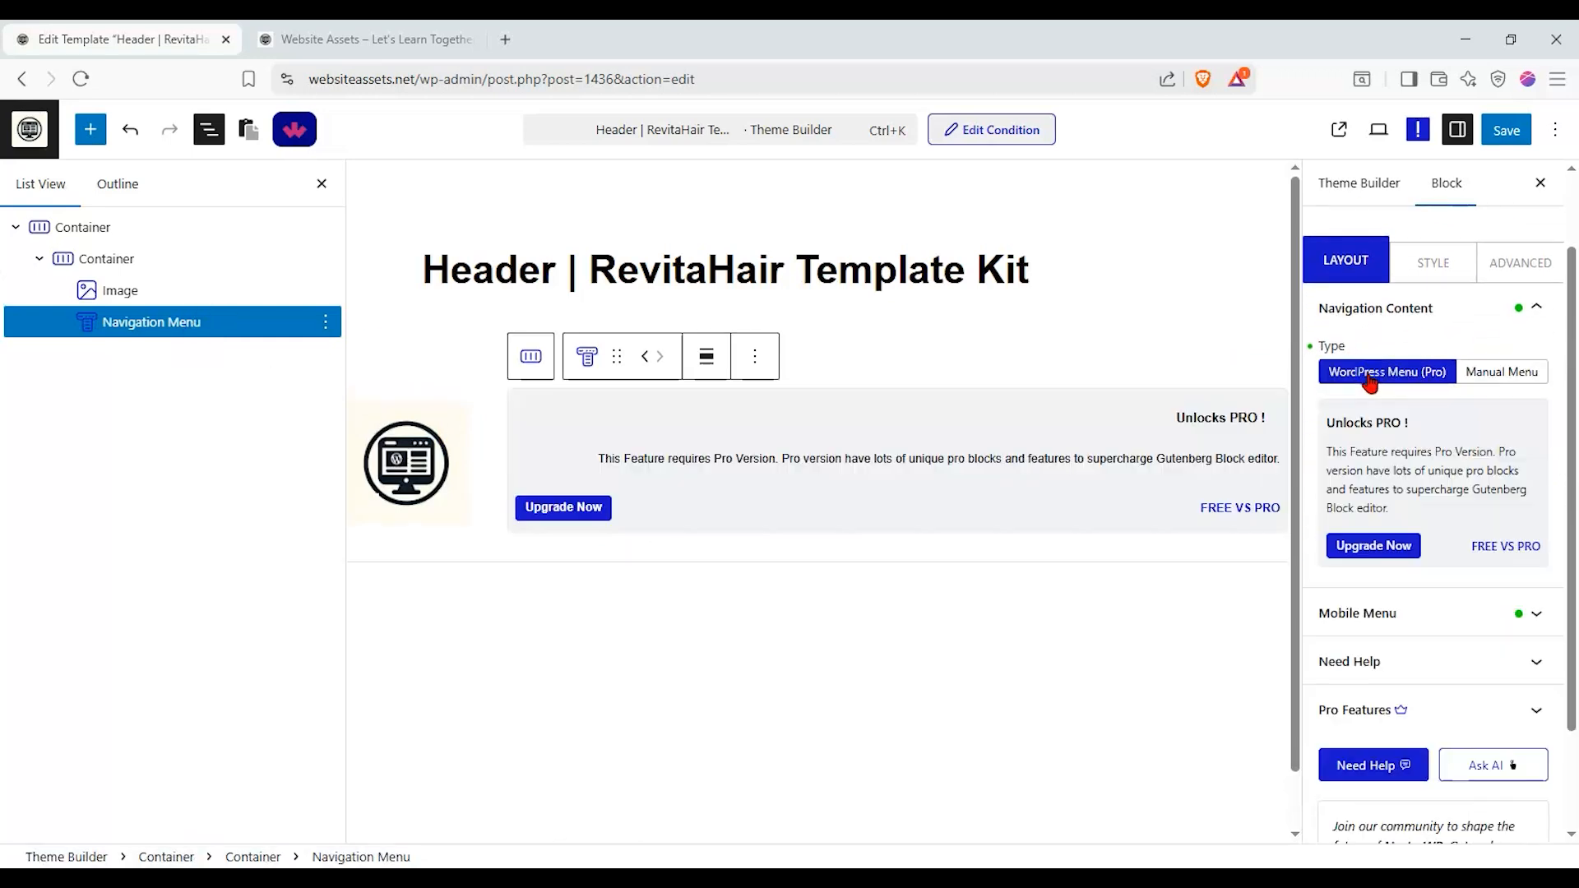
click(1485, 372)
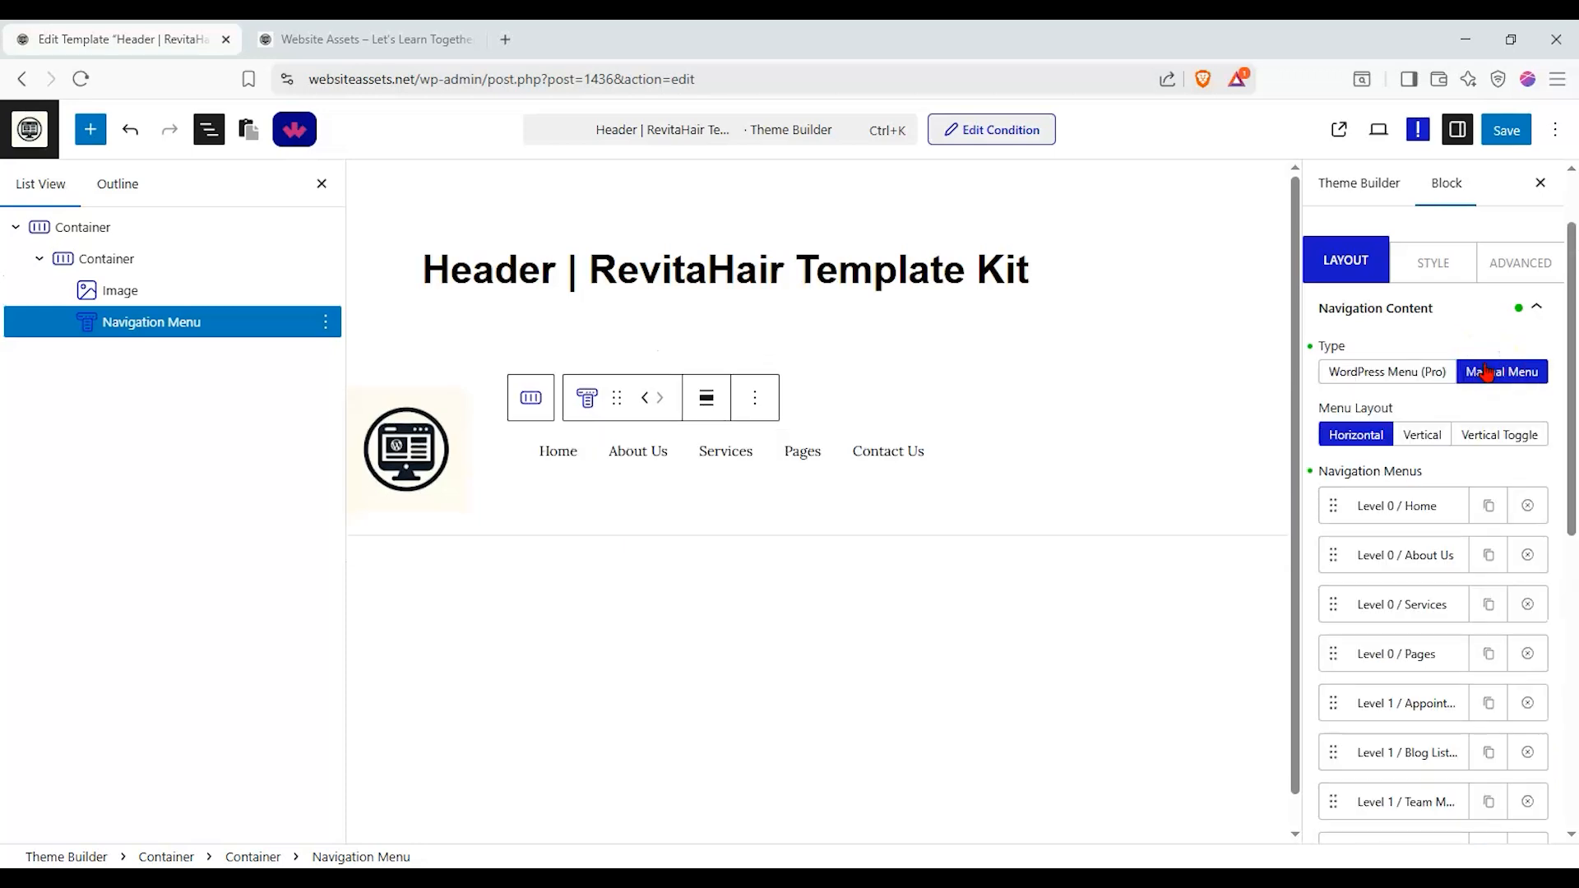
click(1406, 434)
click(1379, 439)
click(1412, 498)
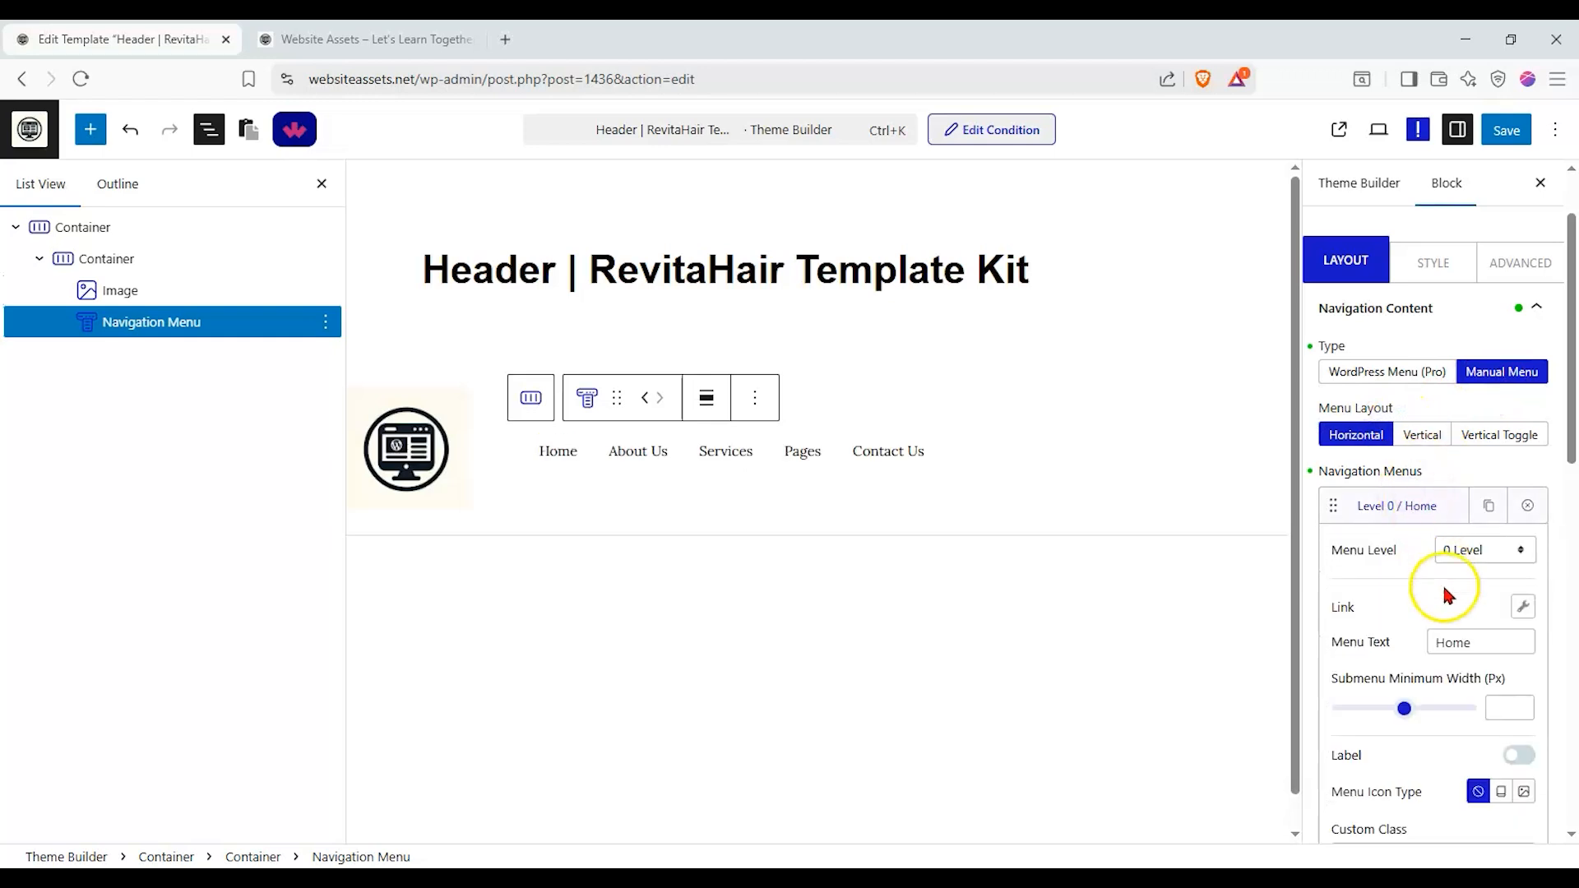
click(1537, 610)
key(ctrl+v)
click(1378, 526)
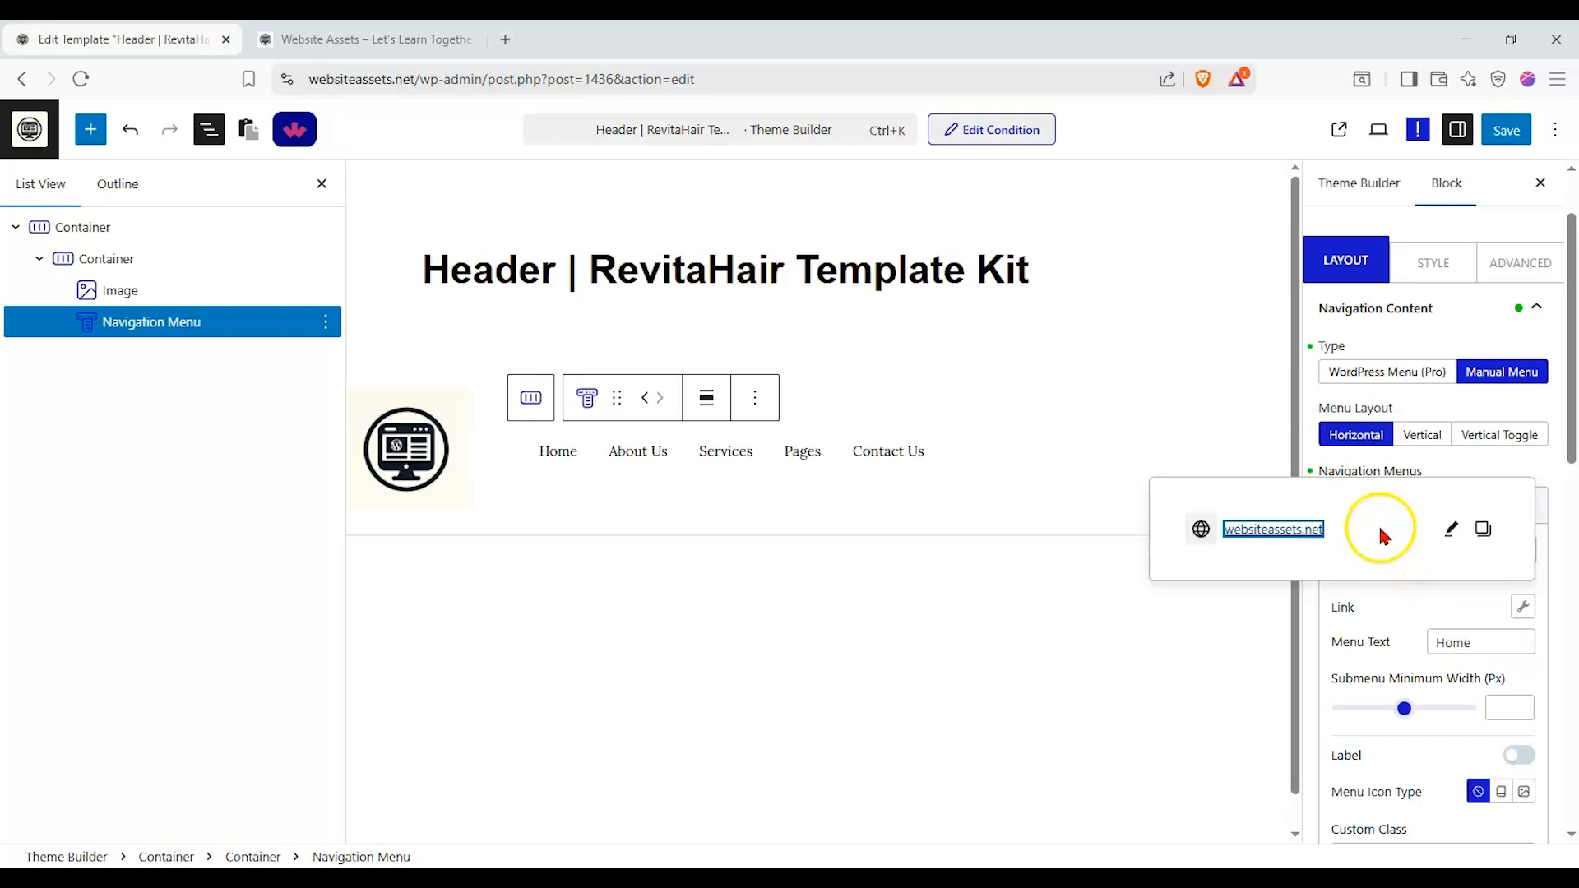
click(1406, 613)
click(1433, 506)
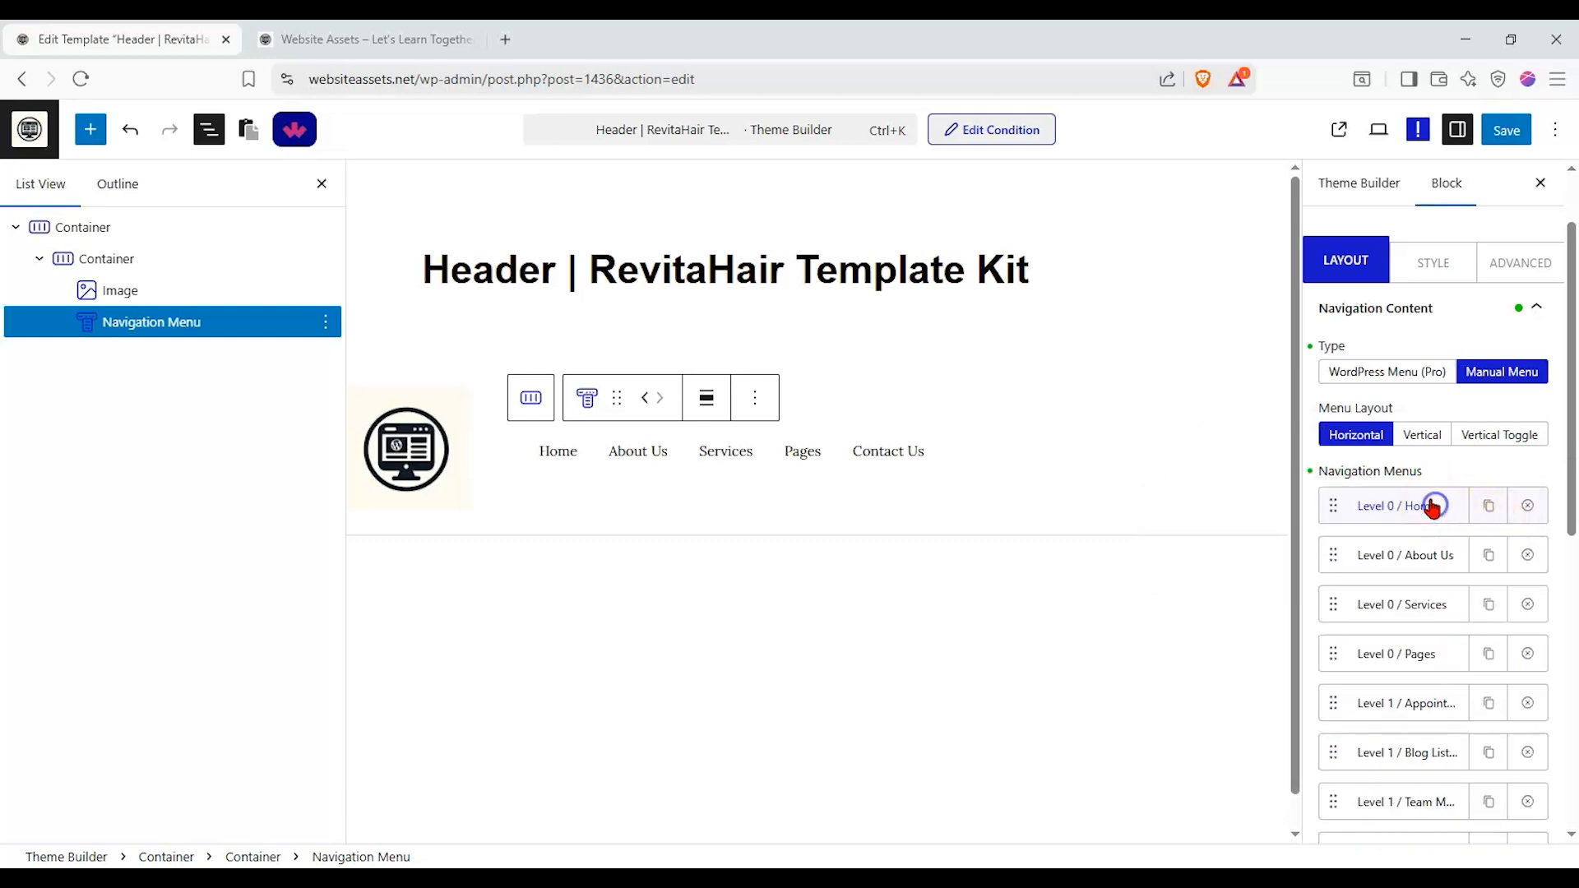
Open the site's dashboard in a new tab beside the template editor and show the list of all pages
click(365, 40)
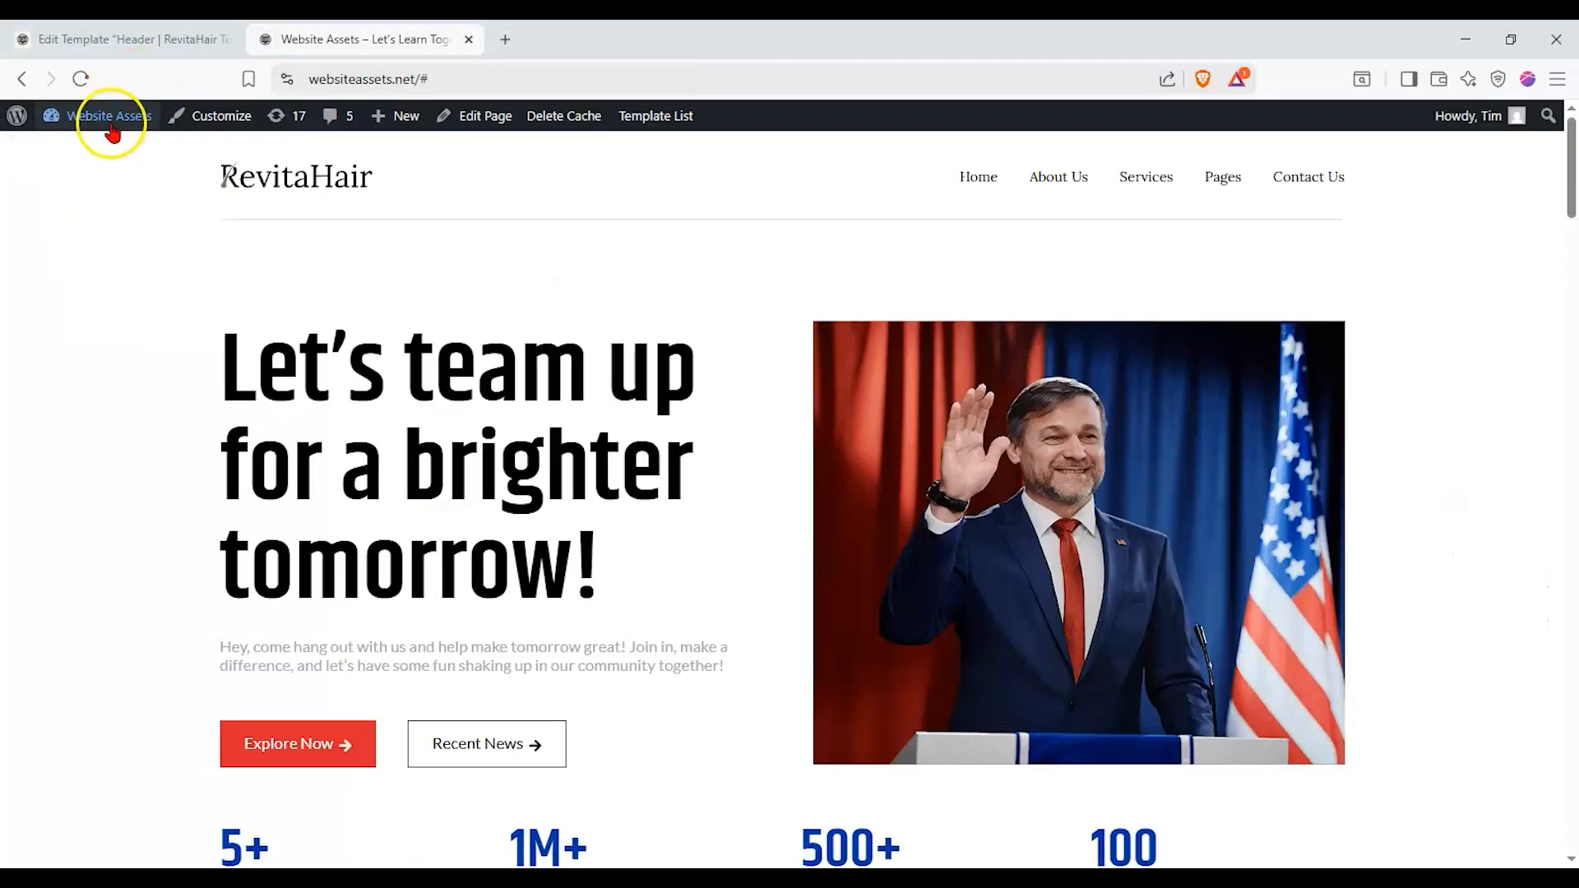
mouse_move(112, 124)
right_click(111, 153)
click(180, 186)
drag(535, 39, 355, 49)
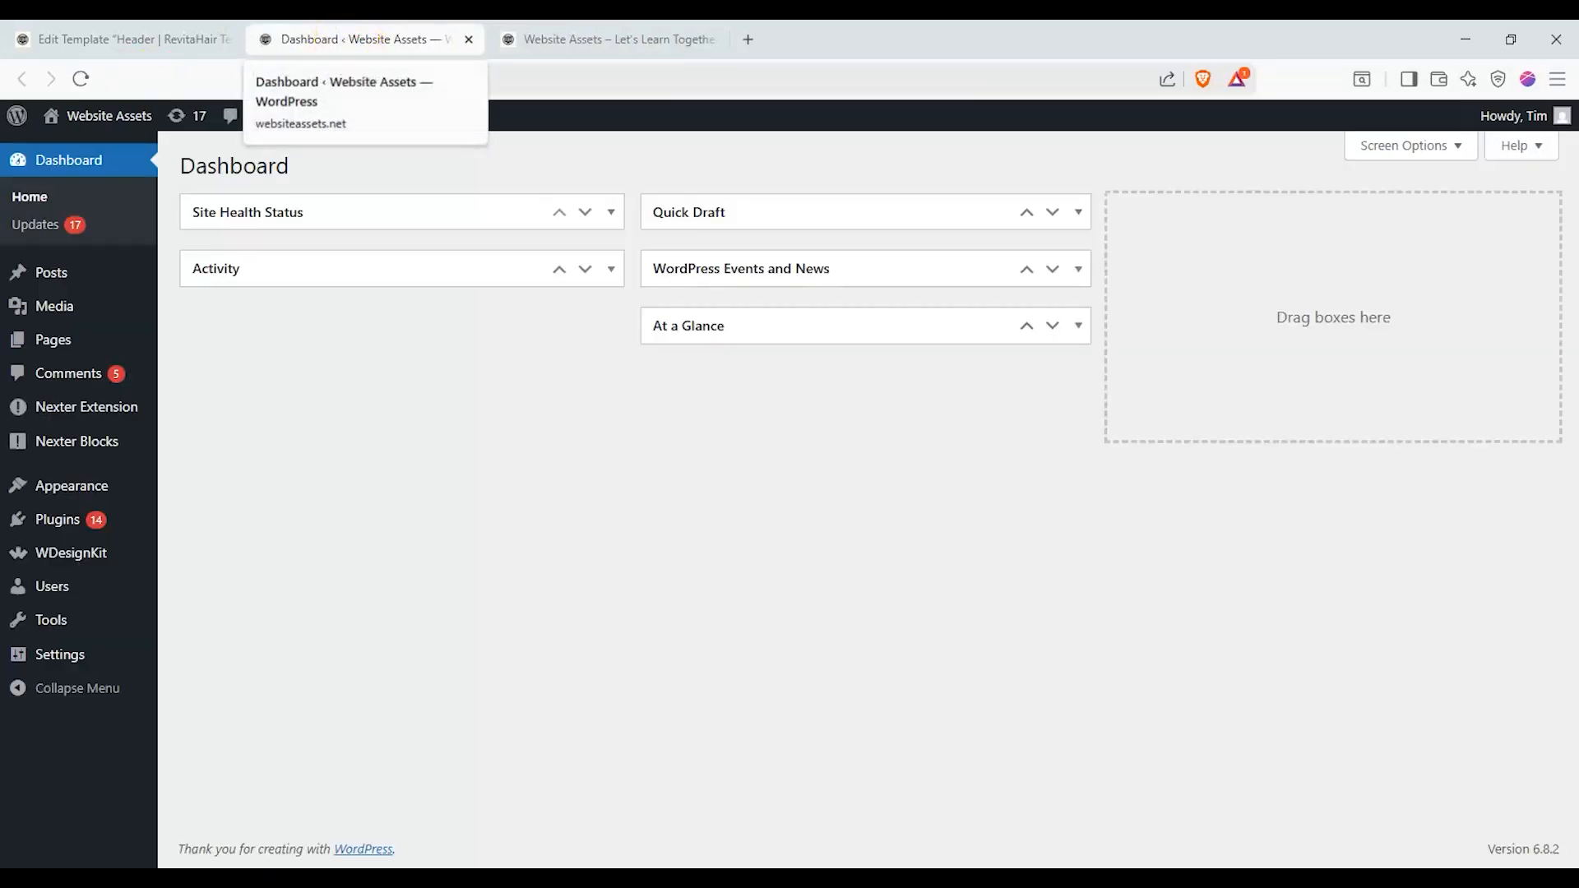
mouse_move(73, 339)
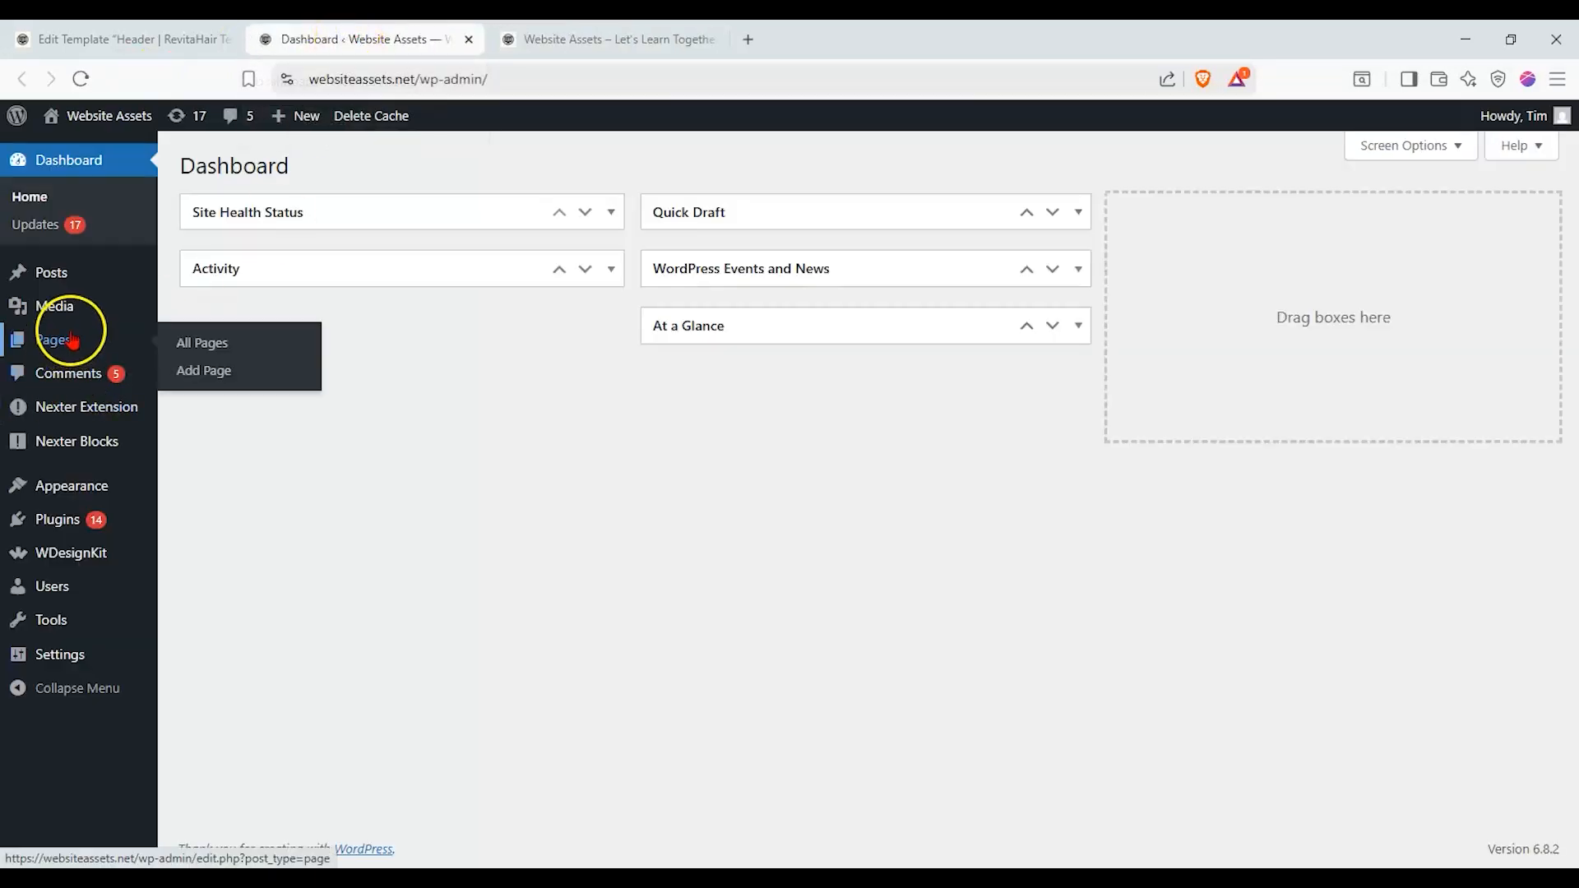
click(194, 356)
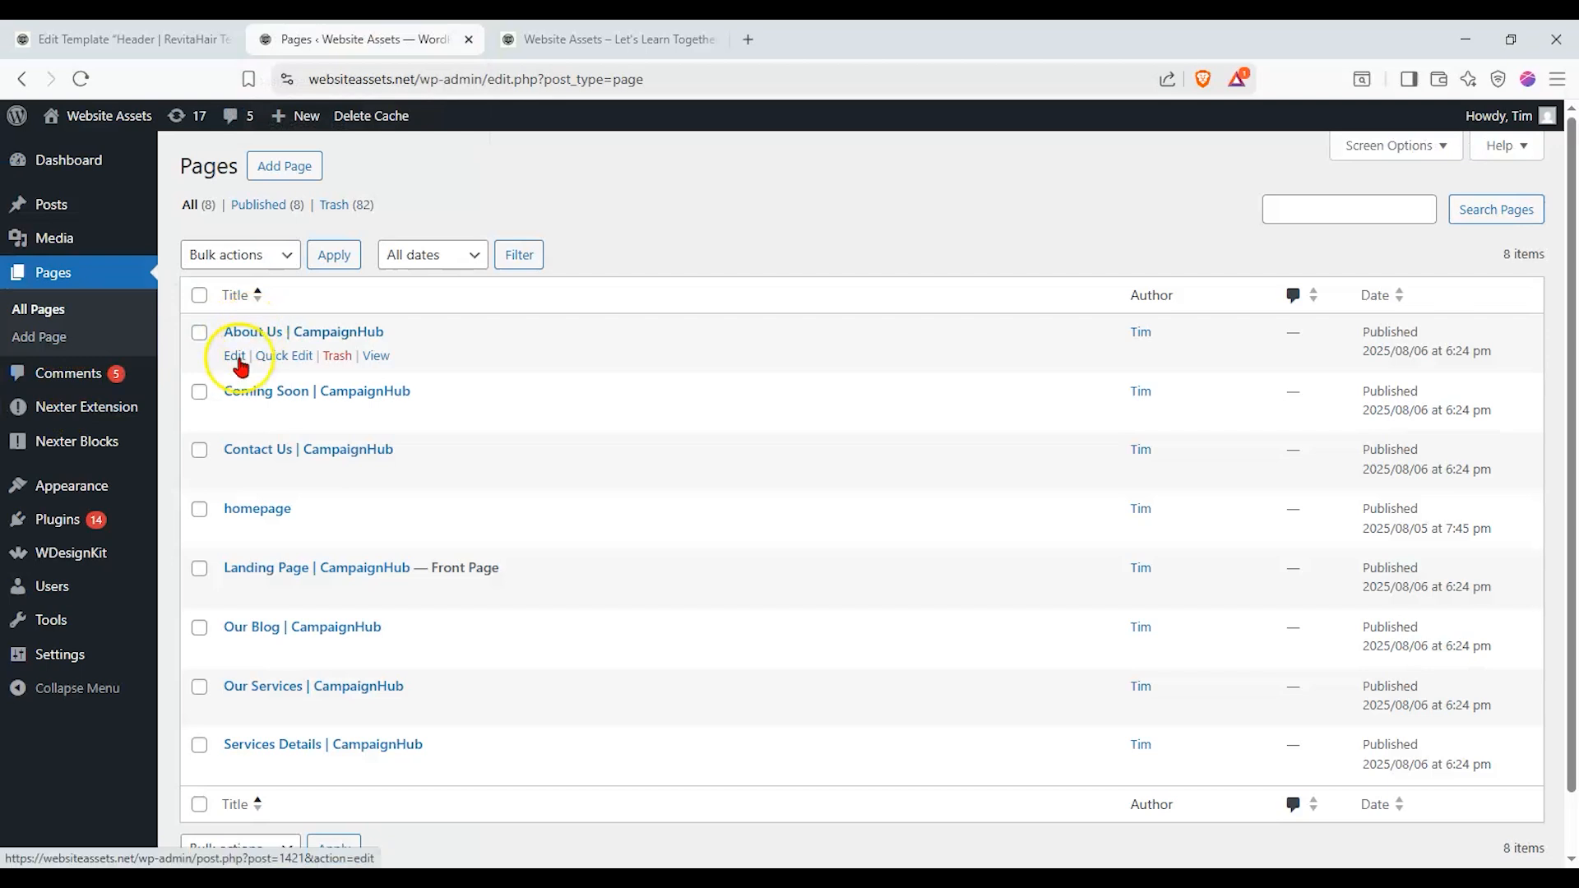
View the About Us | CampaignHub page in a new tab and copy its URL
right_click(393, 369)
click(436, 374)
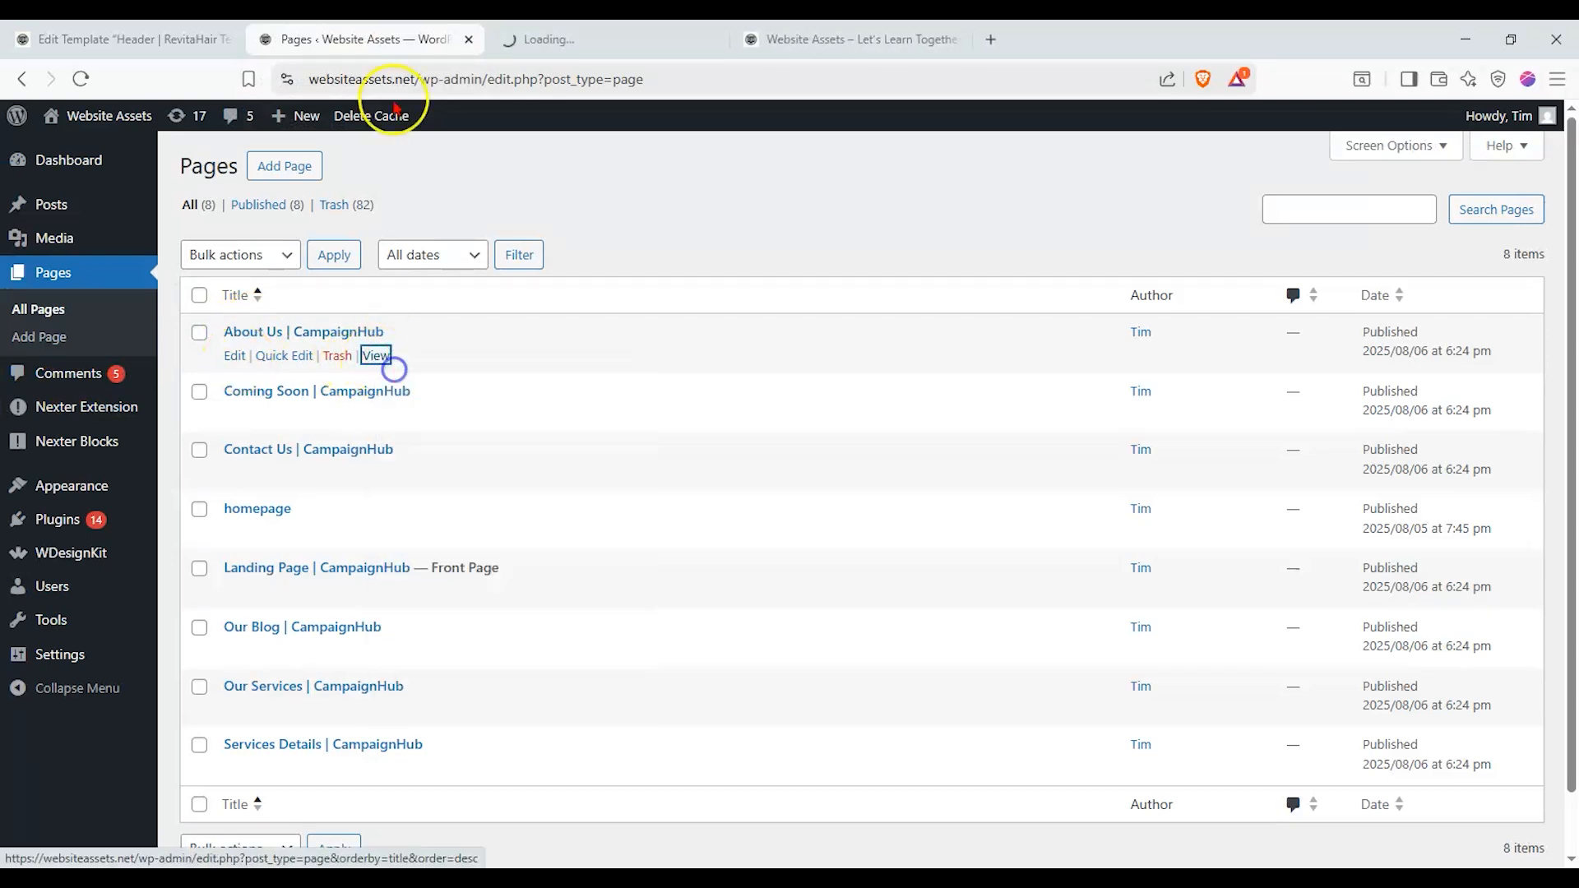
click(543, 40)
click(535, 81)
key(ctrl+c)
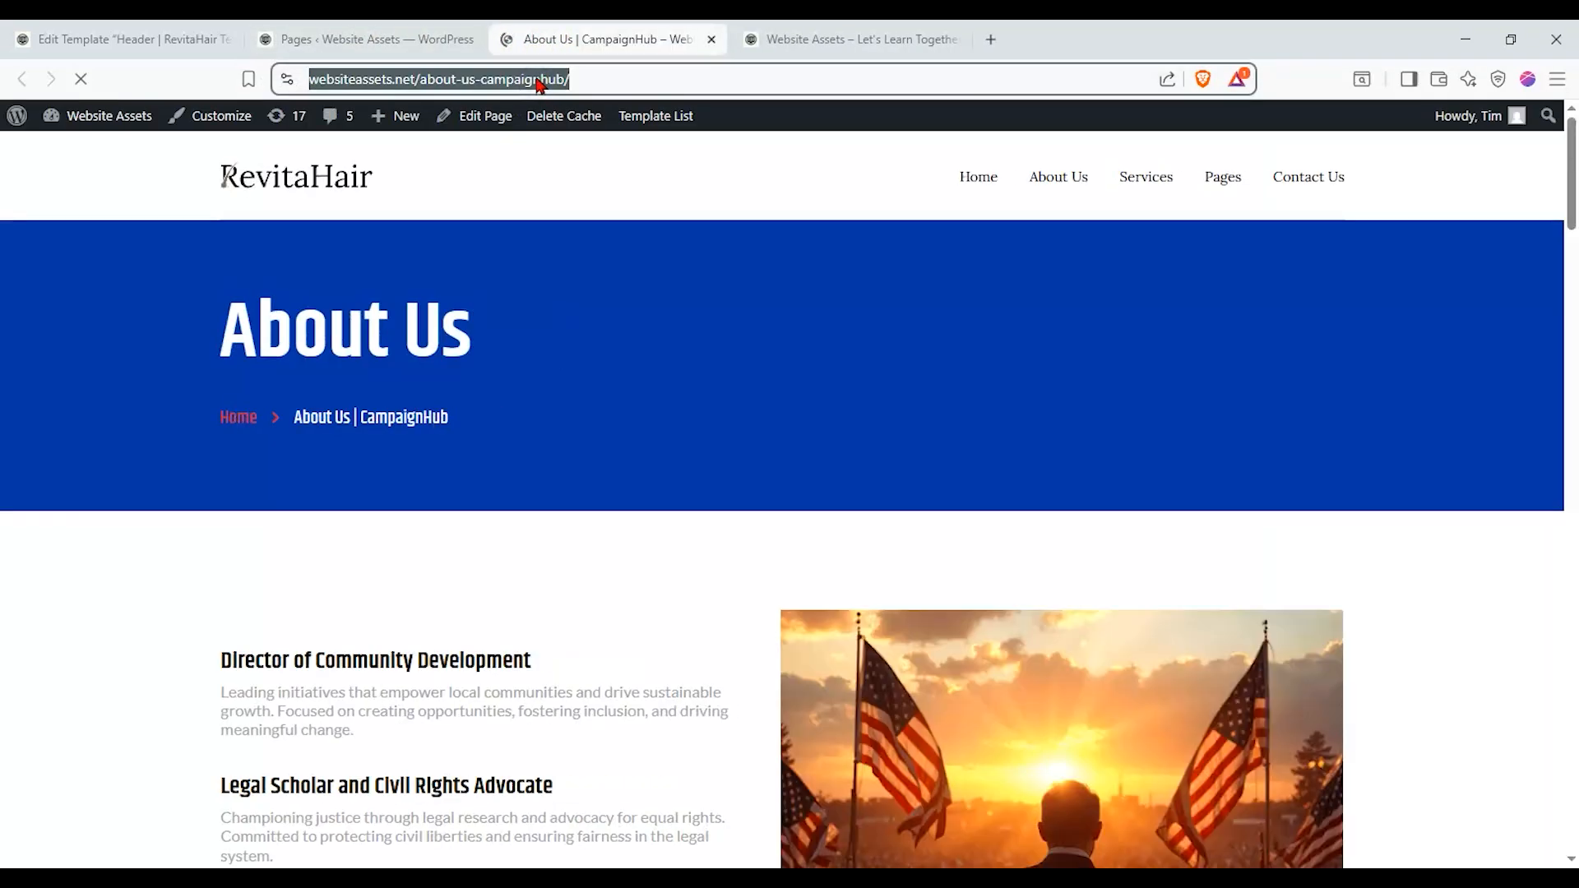
key(ctrl+shift+Tab)
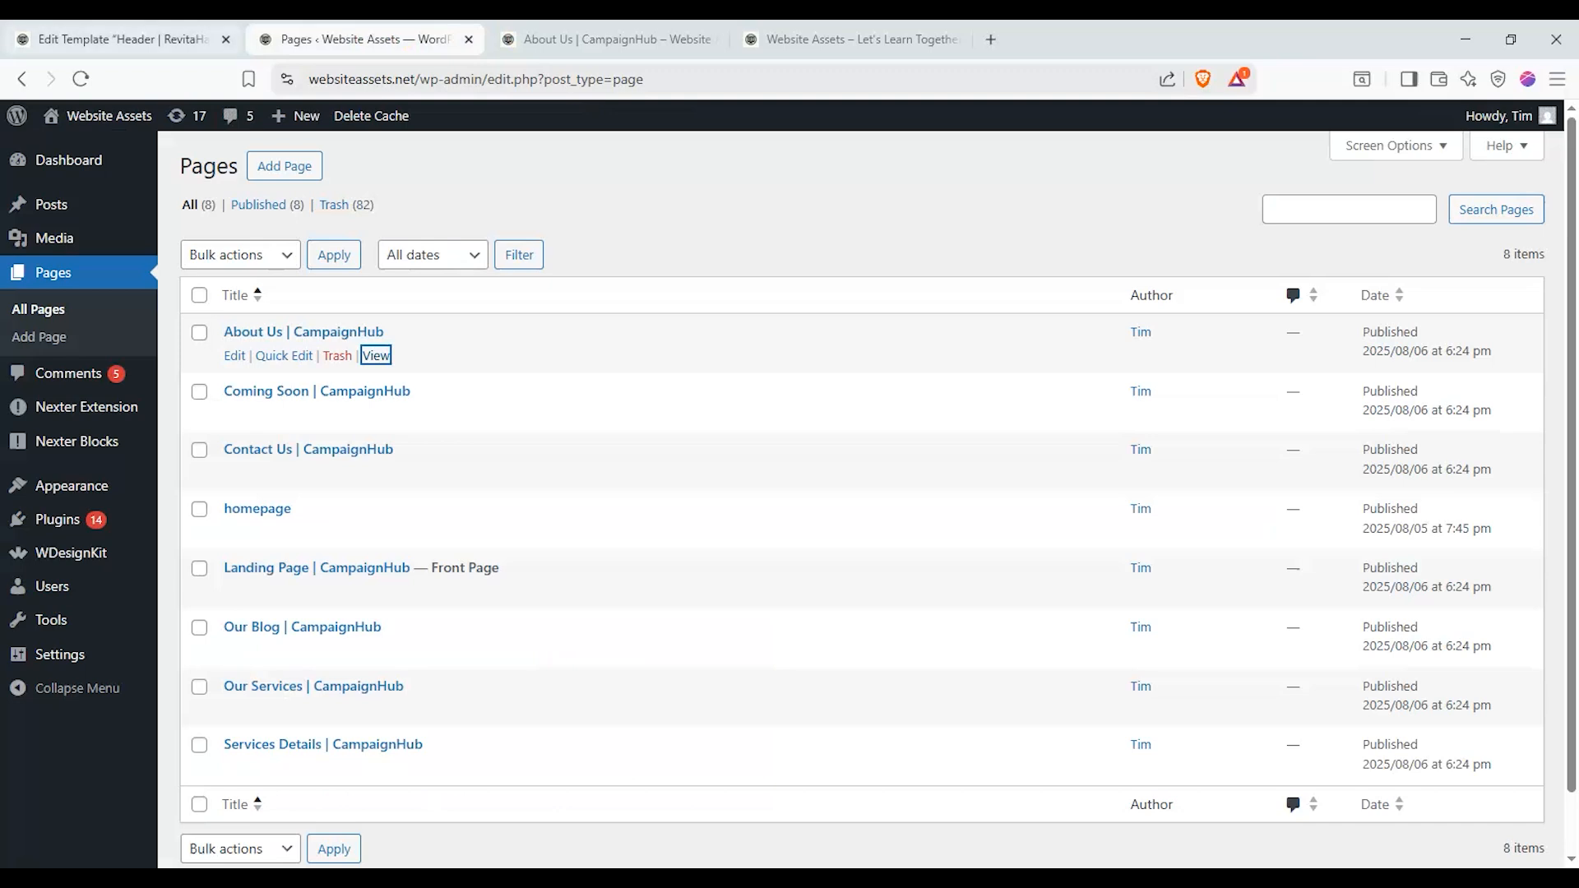
key(ctrl+Tab)
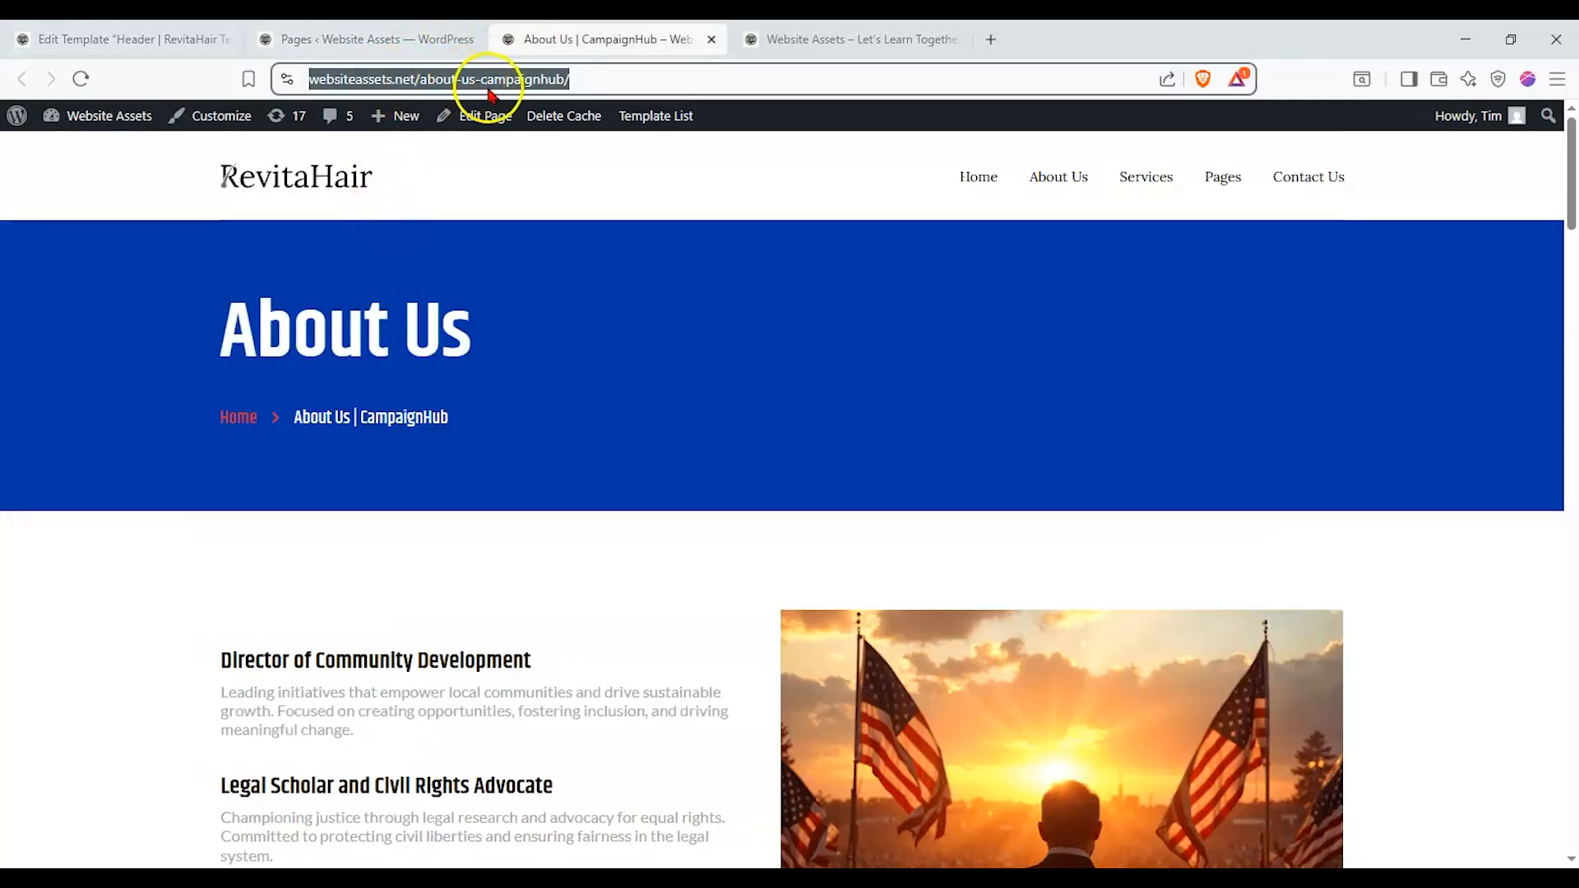
key(ctrl+shift+Tab)
key(ctrl+shift+Tab)
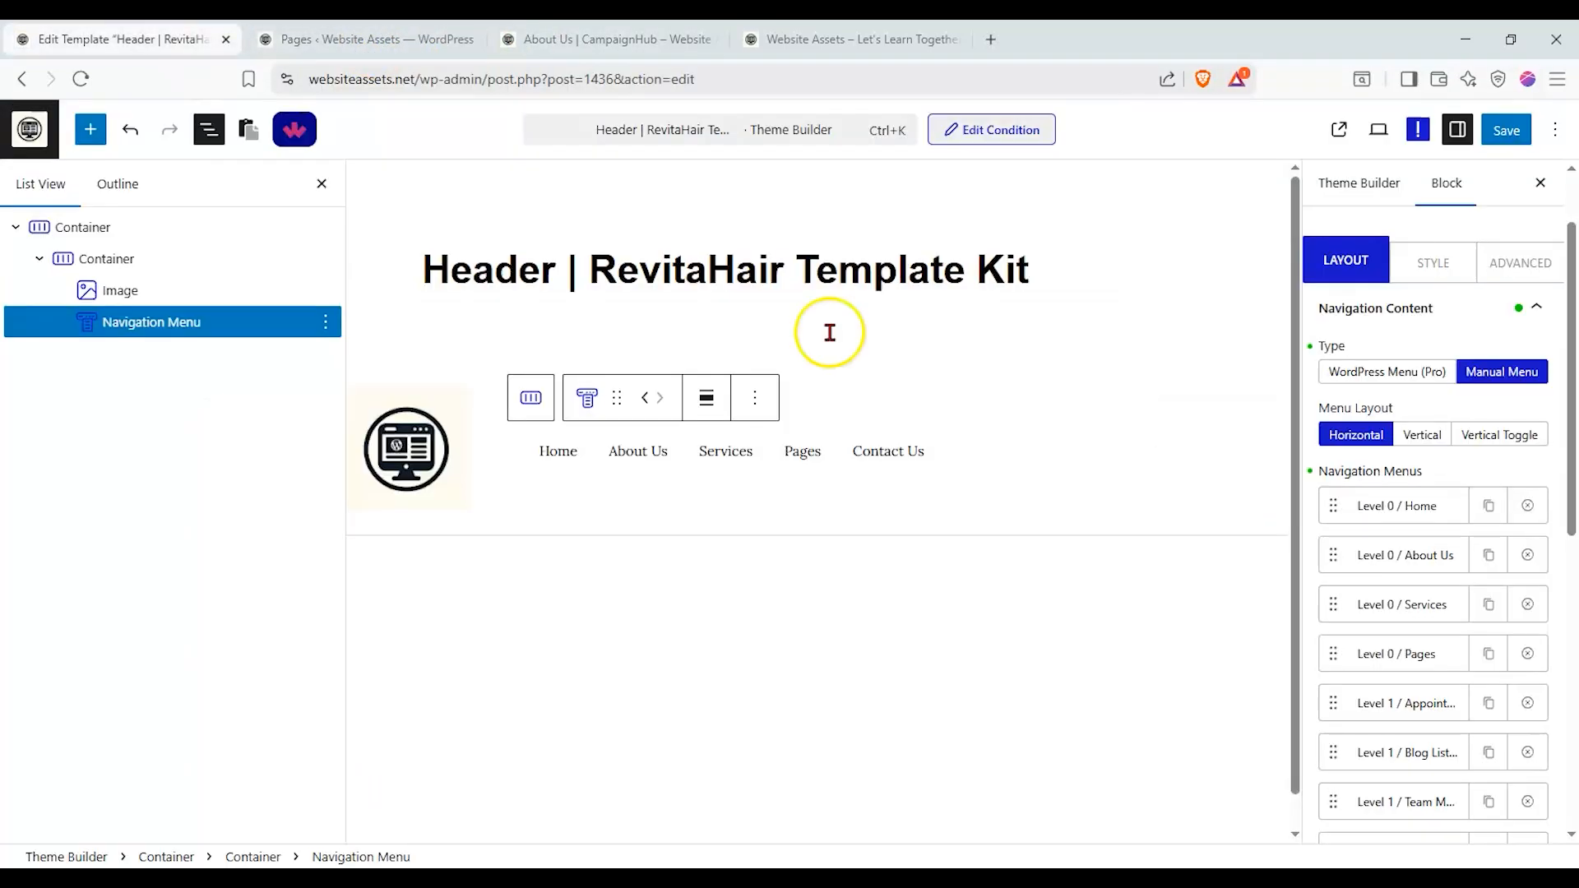
click(1370, 505)
click(1371, 505)
click(1386, 554)
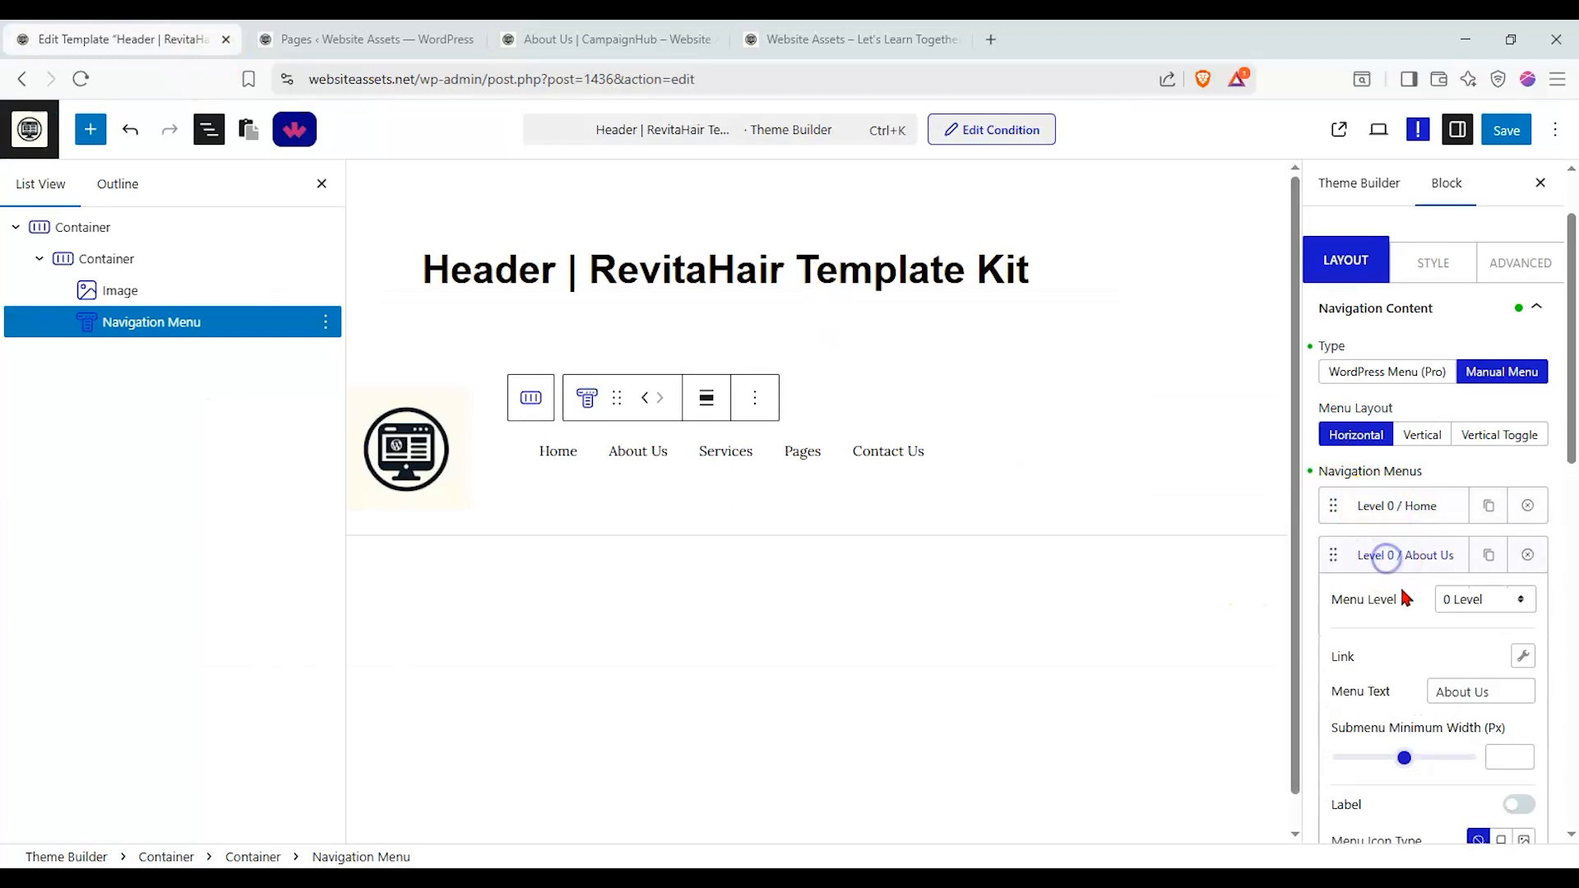
click(1530, 661)
key(ctrl+v)
click(1454, 648)
click(1515, 656)
key(ctrl+v)
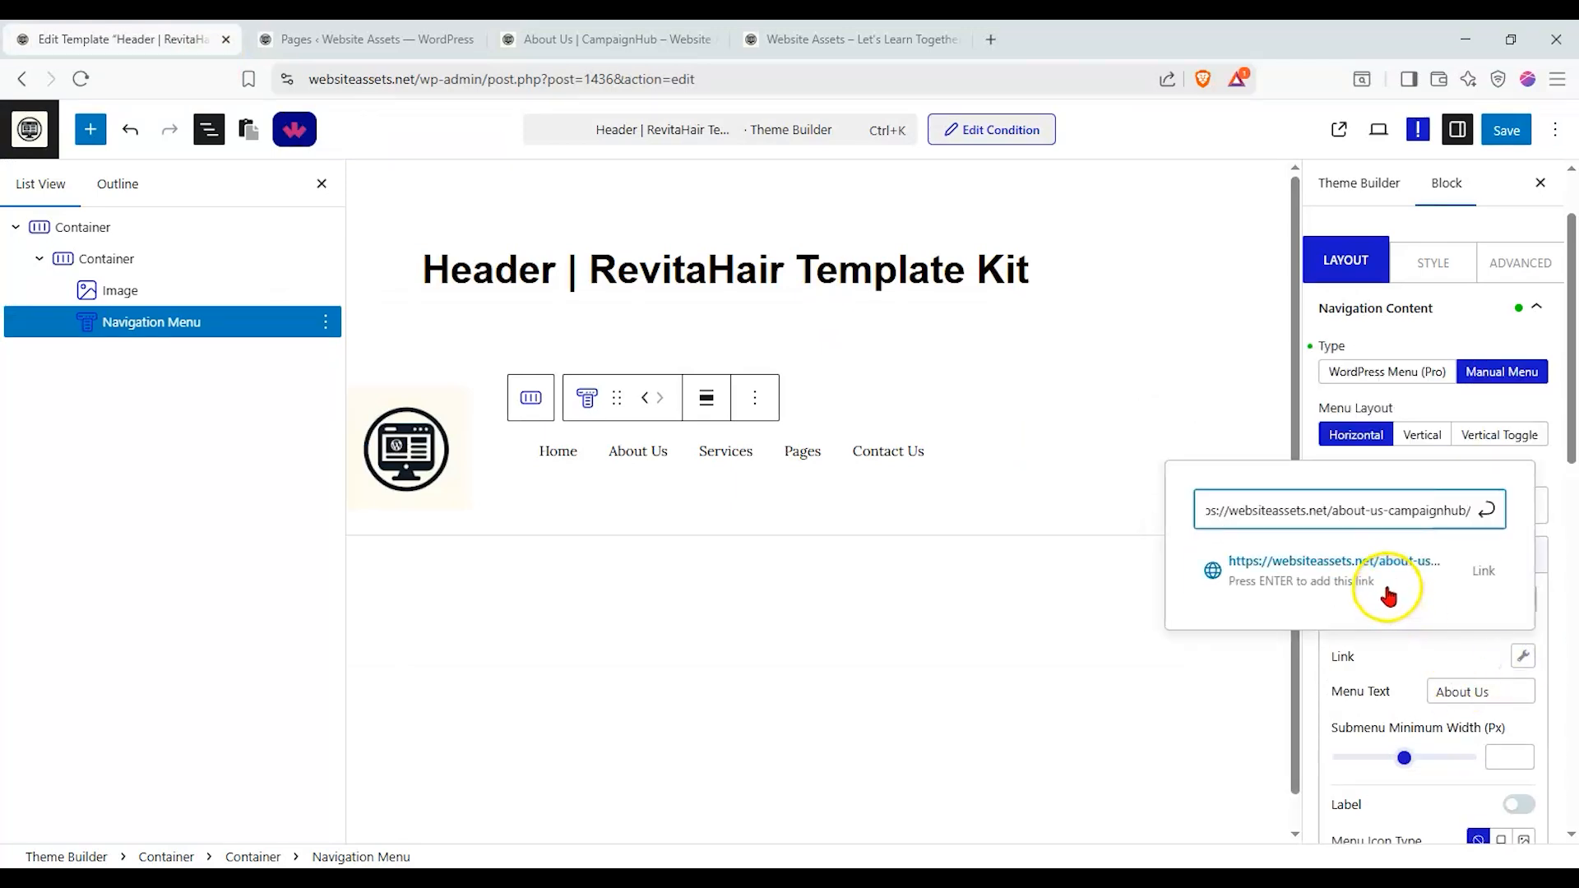
click(1388, 586)
click(1409, 650)
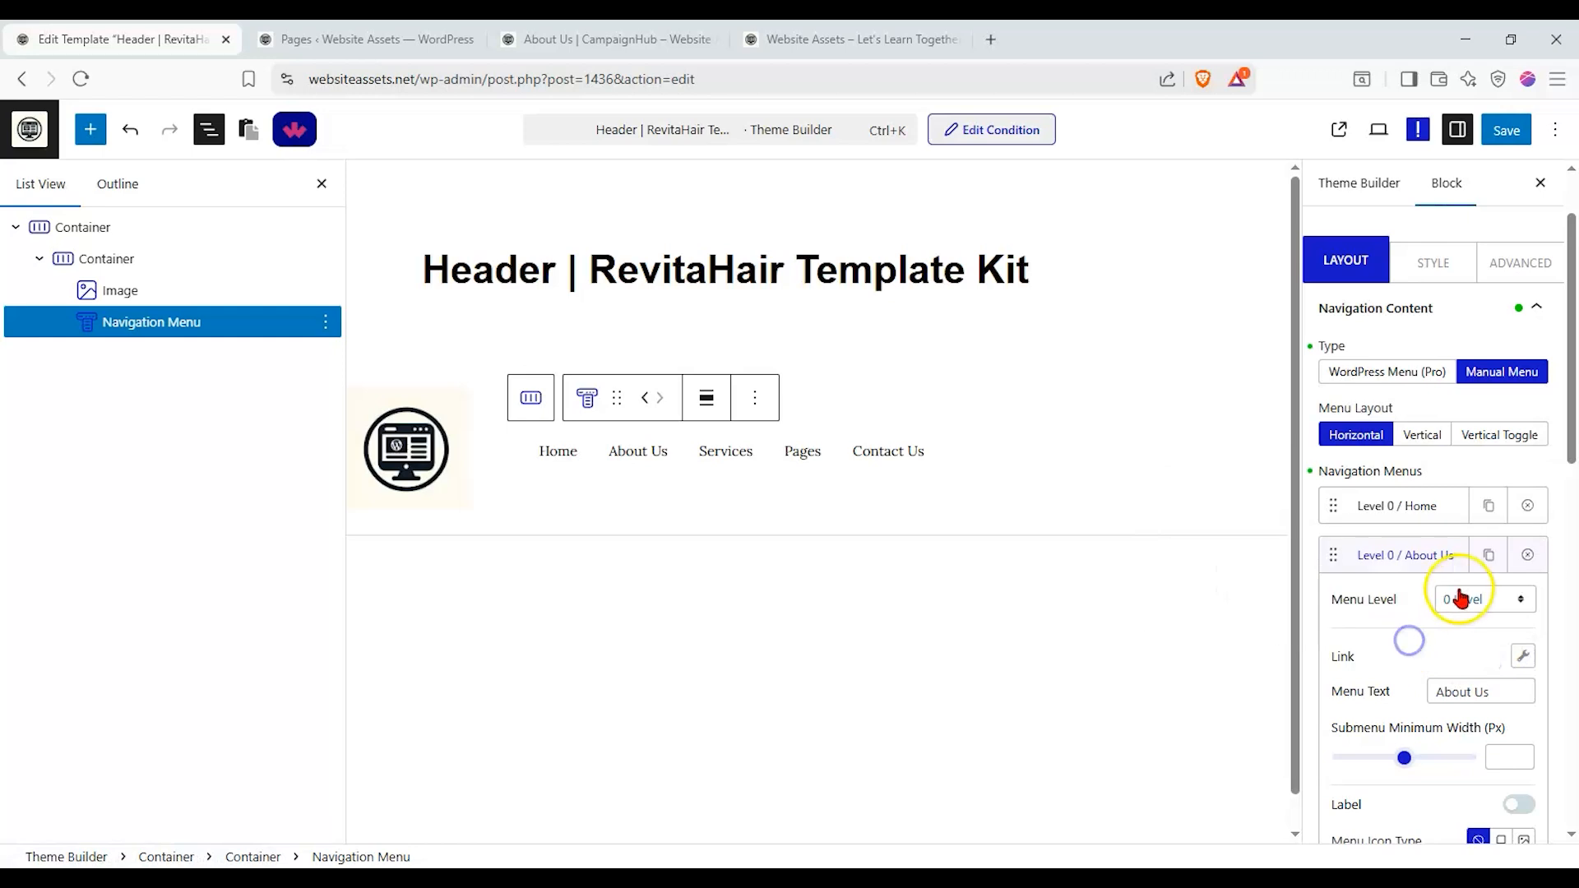
click(1428, 555)
Expand the Services menu item's settings, open the Our Services | CampaignHub page in a new tab, and close the About Us page's tab
click(1427, 607)
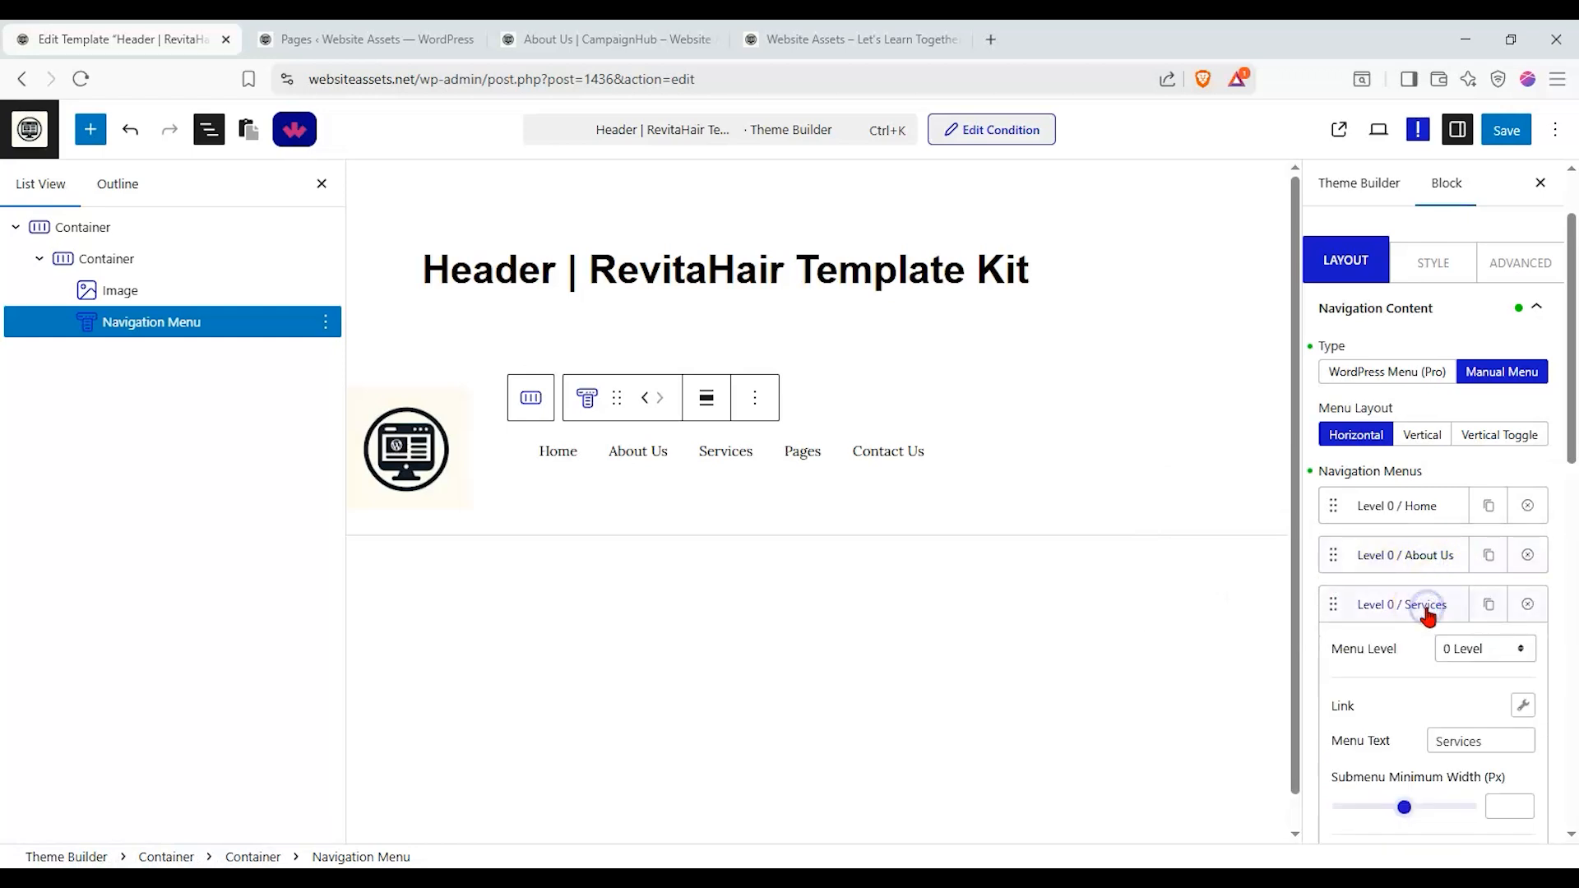
scroll(1447, 584, down, 1)
key(ctrl+Tab)
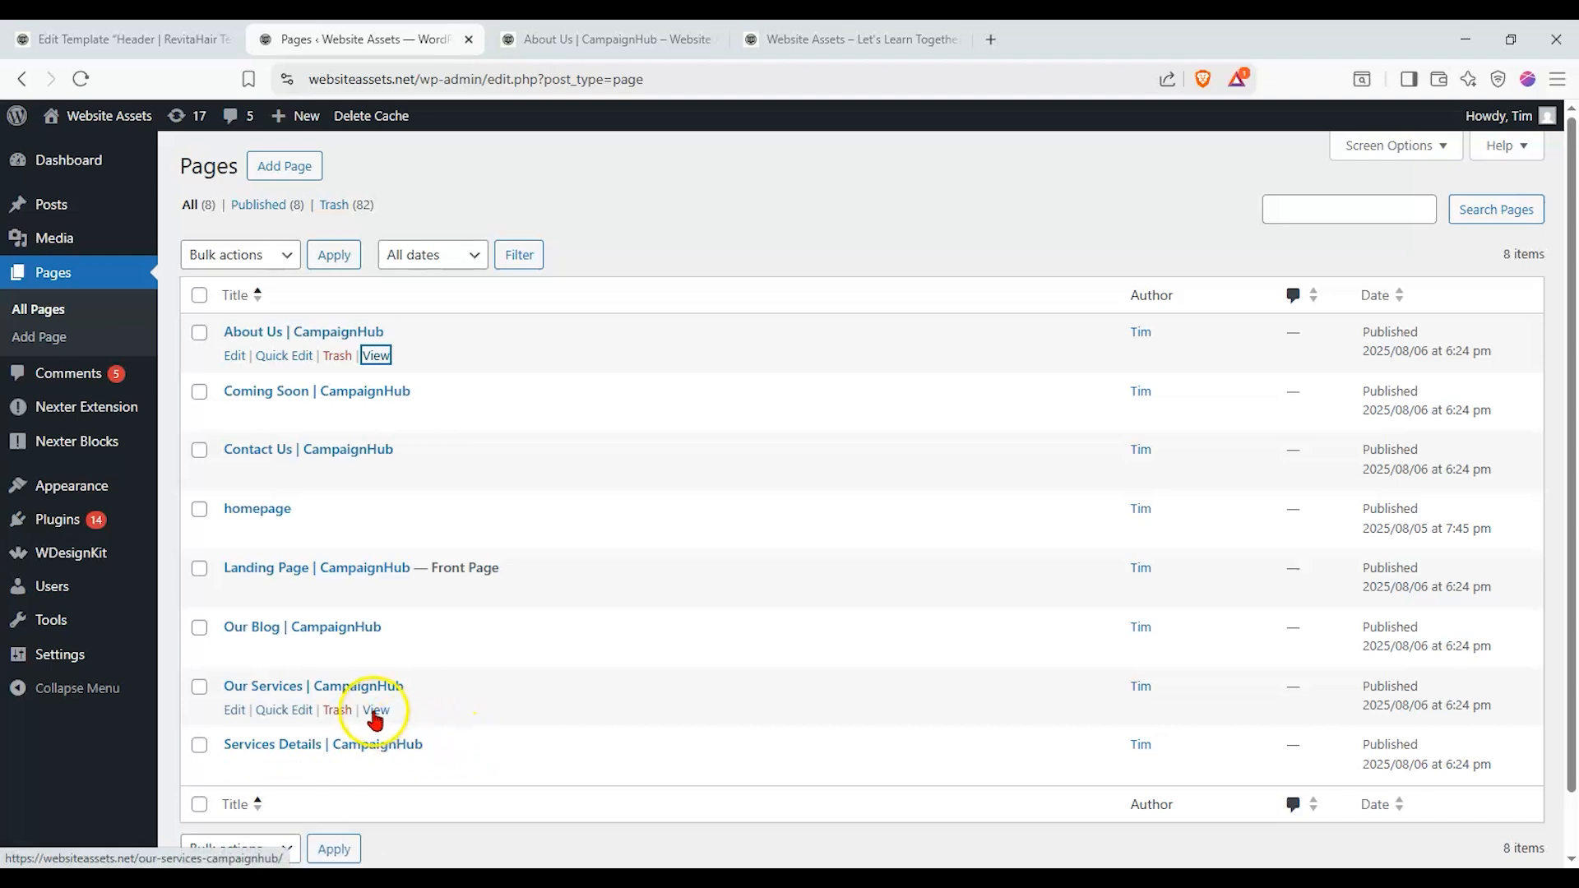
right_click(376, 720)
click(479, 378)
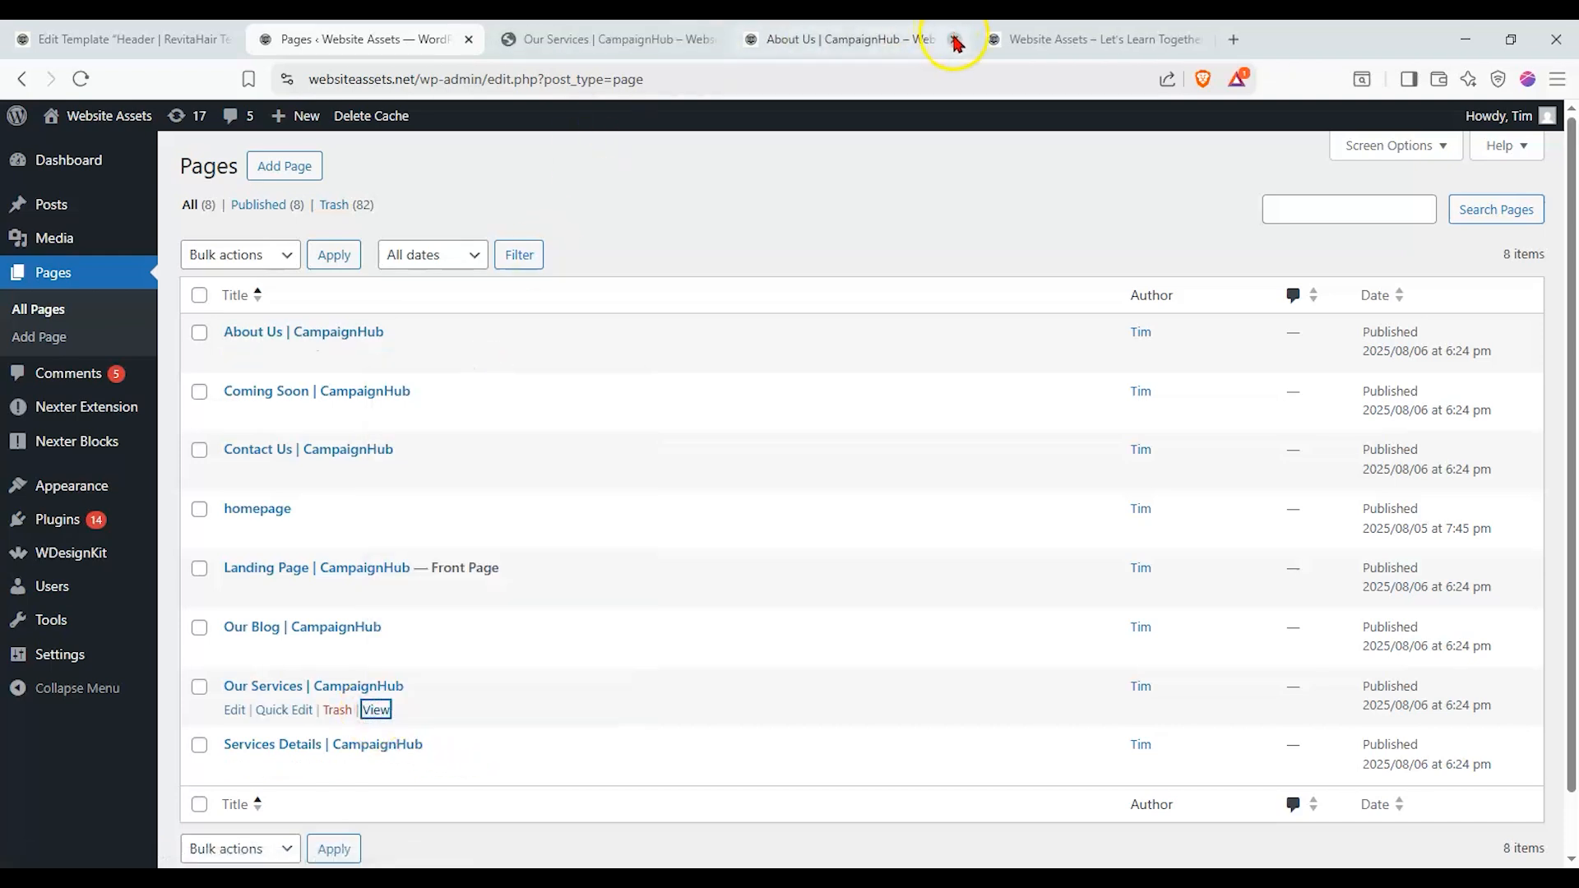
click(954, 40)
click(603, 34)
click(110, 39)
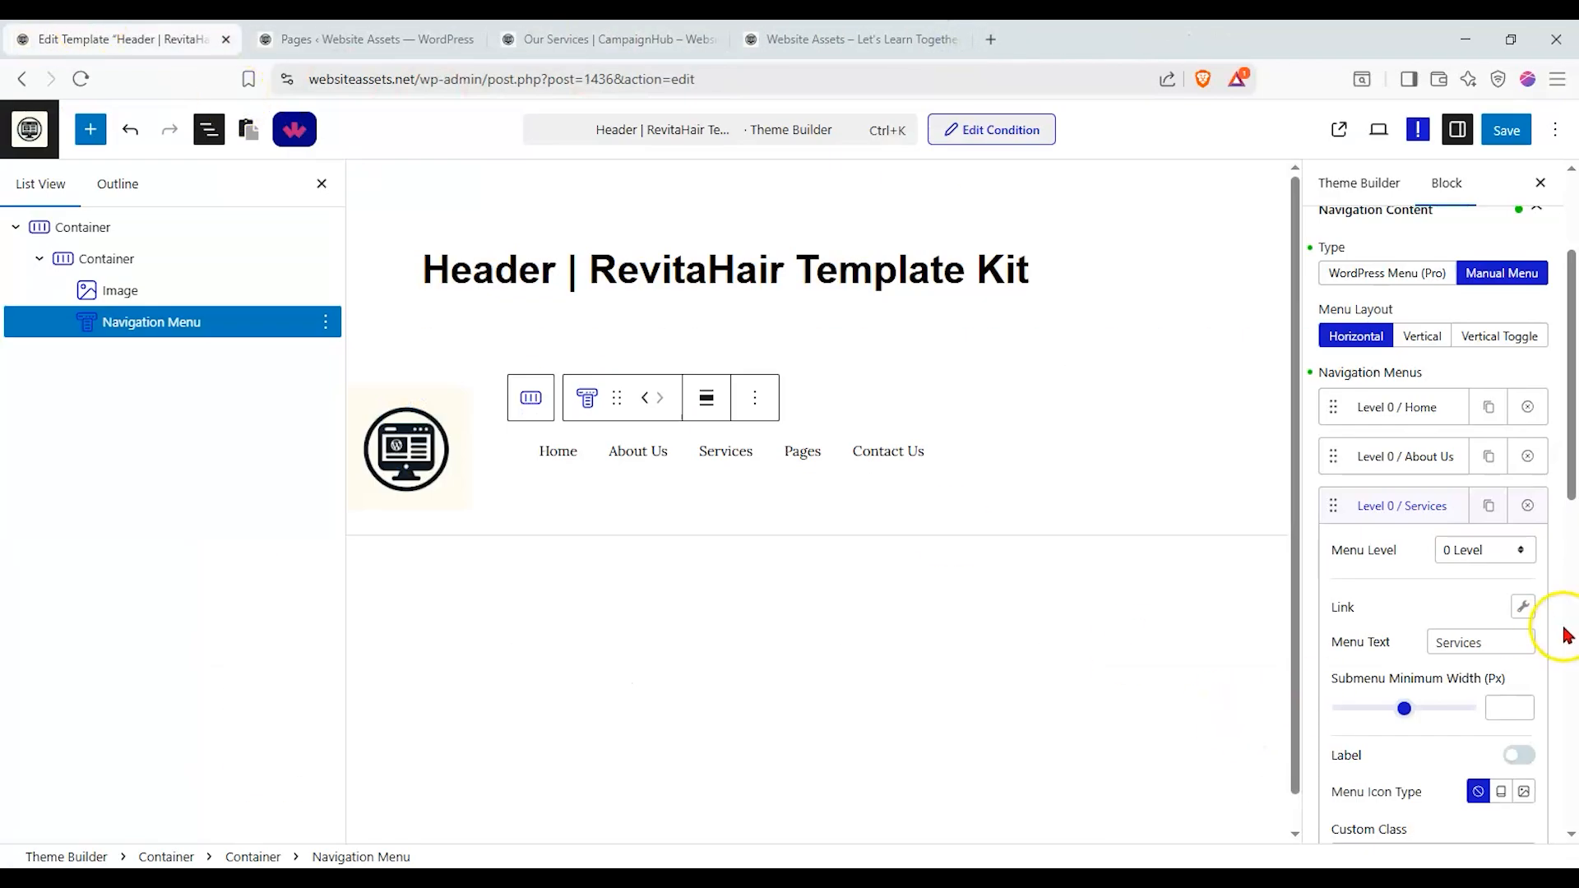
Link the navigation menu's Services item to the Our Services | CampaignHub page and check the linked page
click(1522, 607)
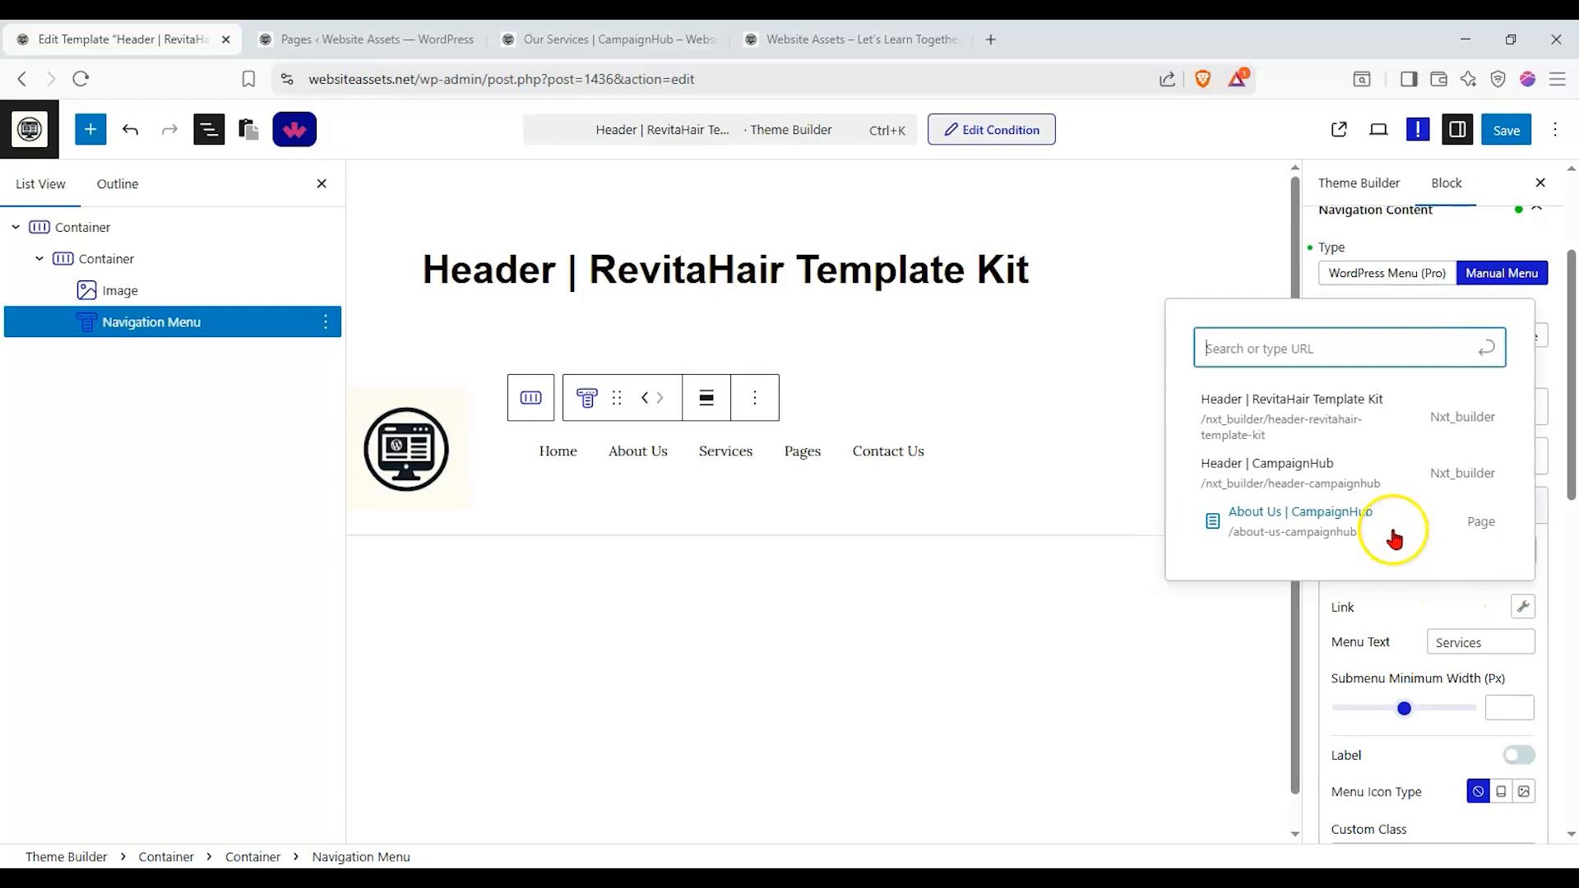
text(serv)
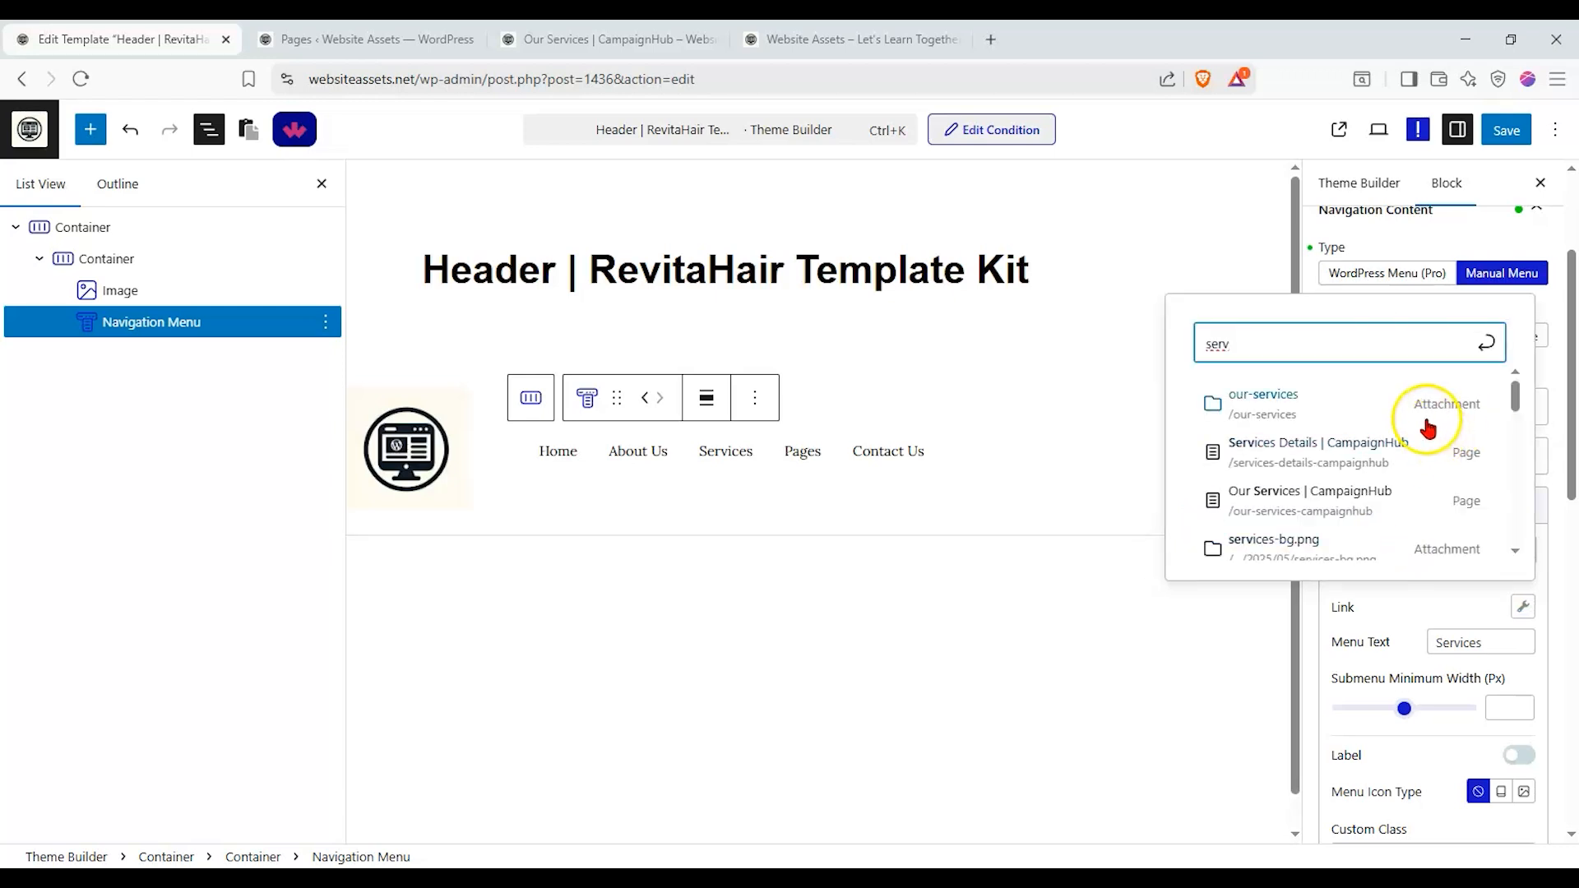
scroll(1427, 464, down, 2)
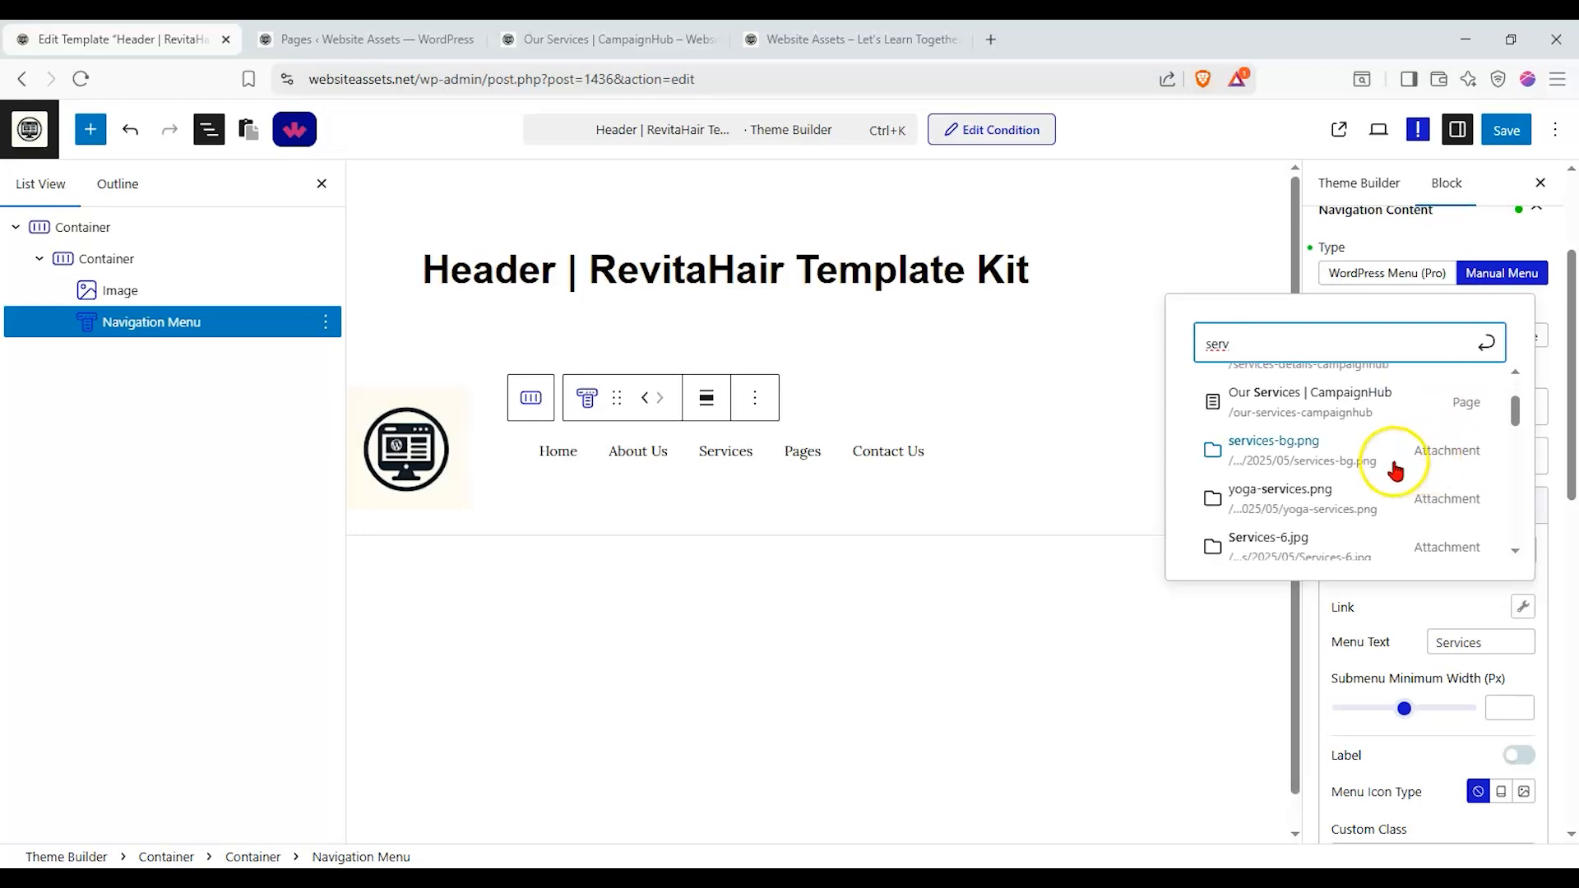
scroll(1399, 461, up, 2)
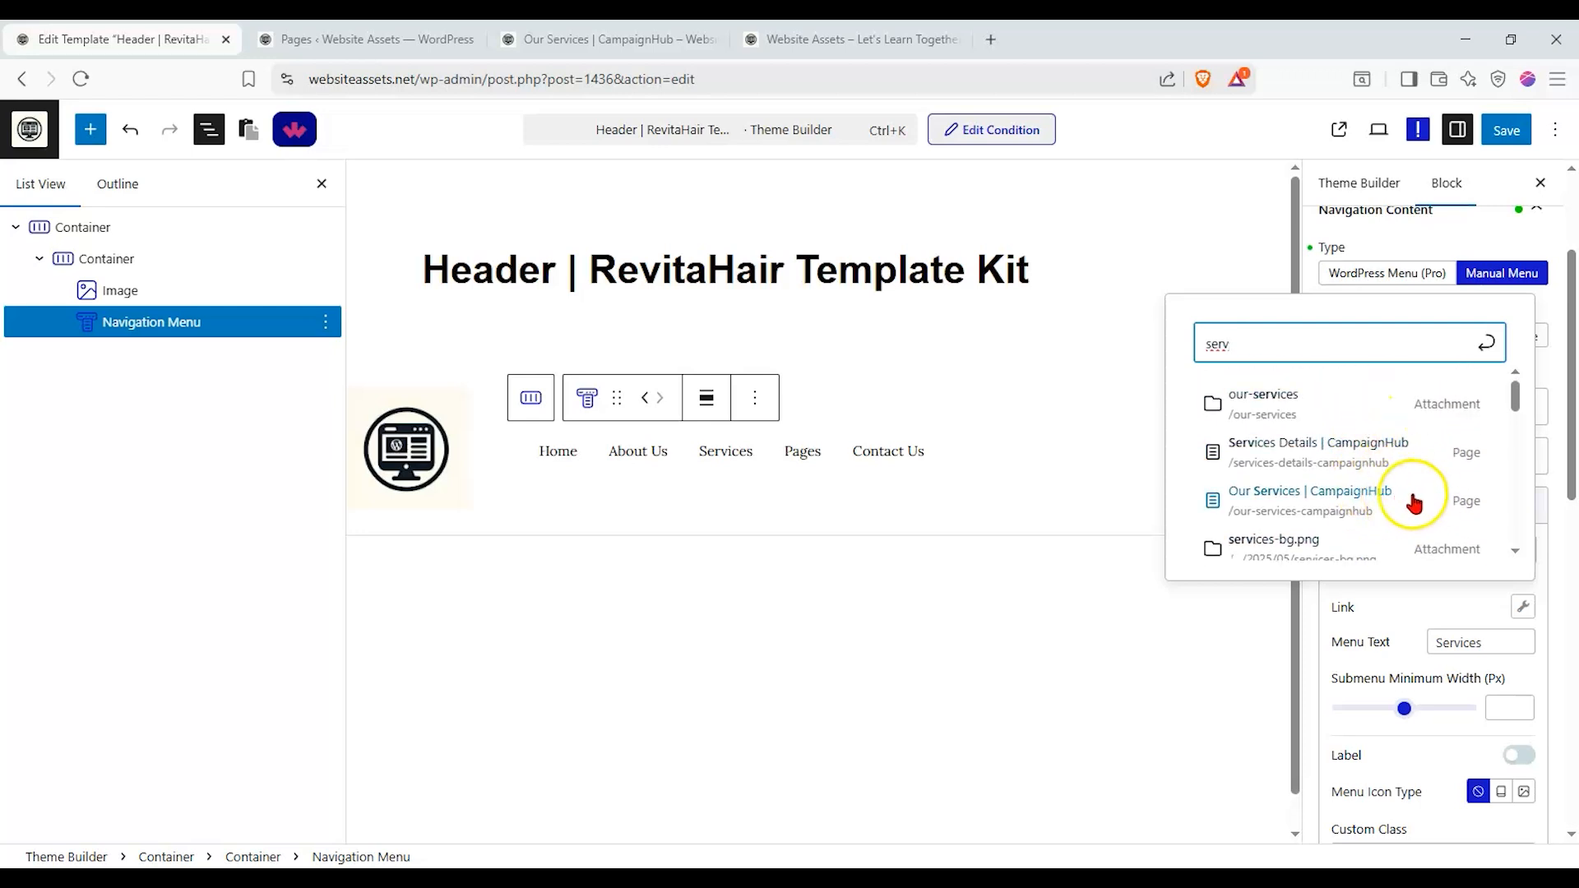
click(1423, 501)
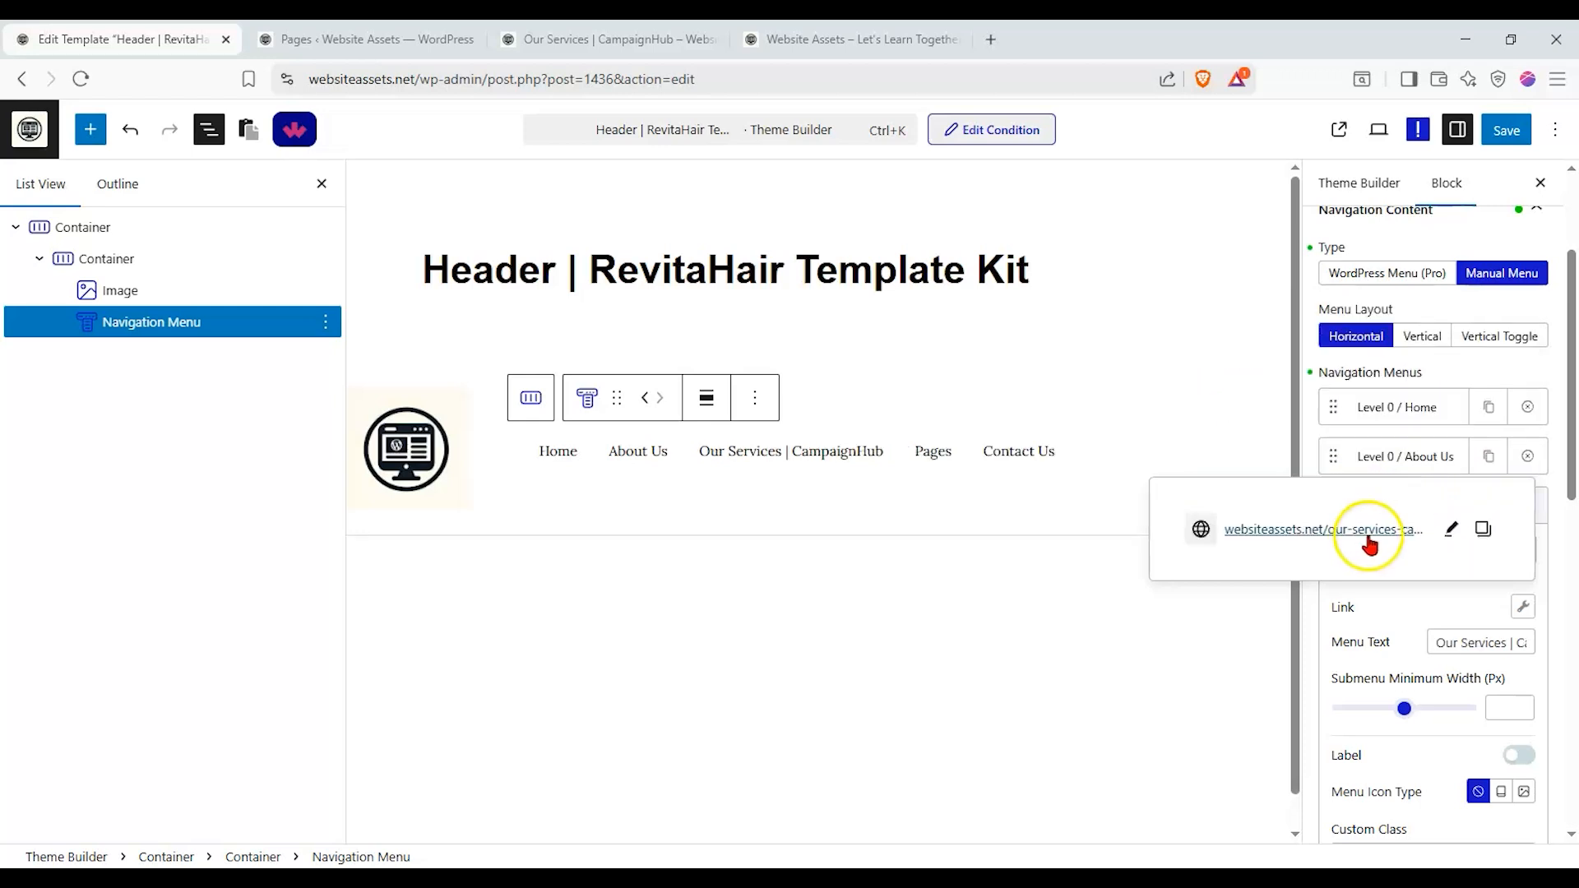
click(1287, 522)
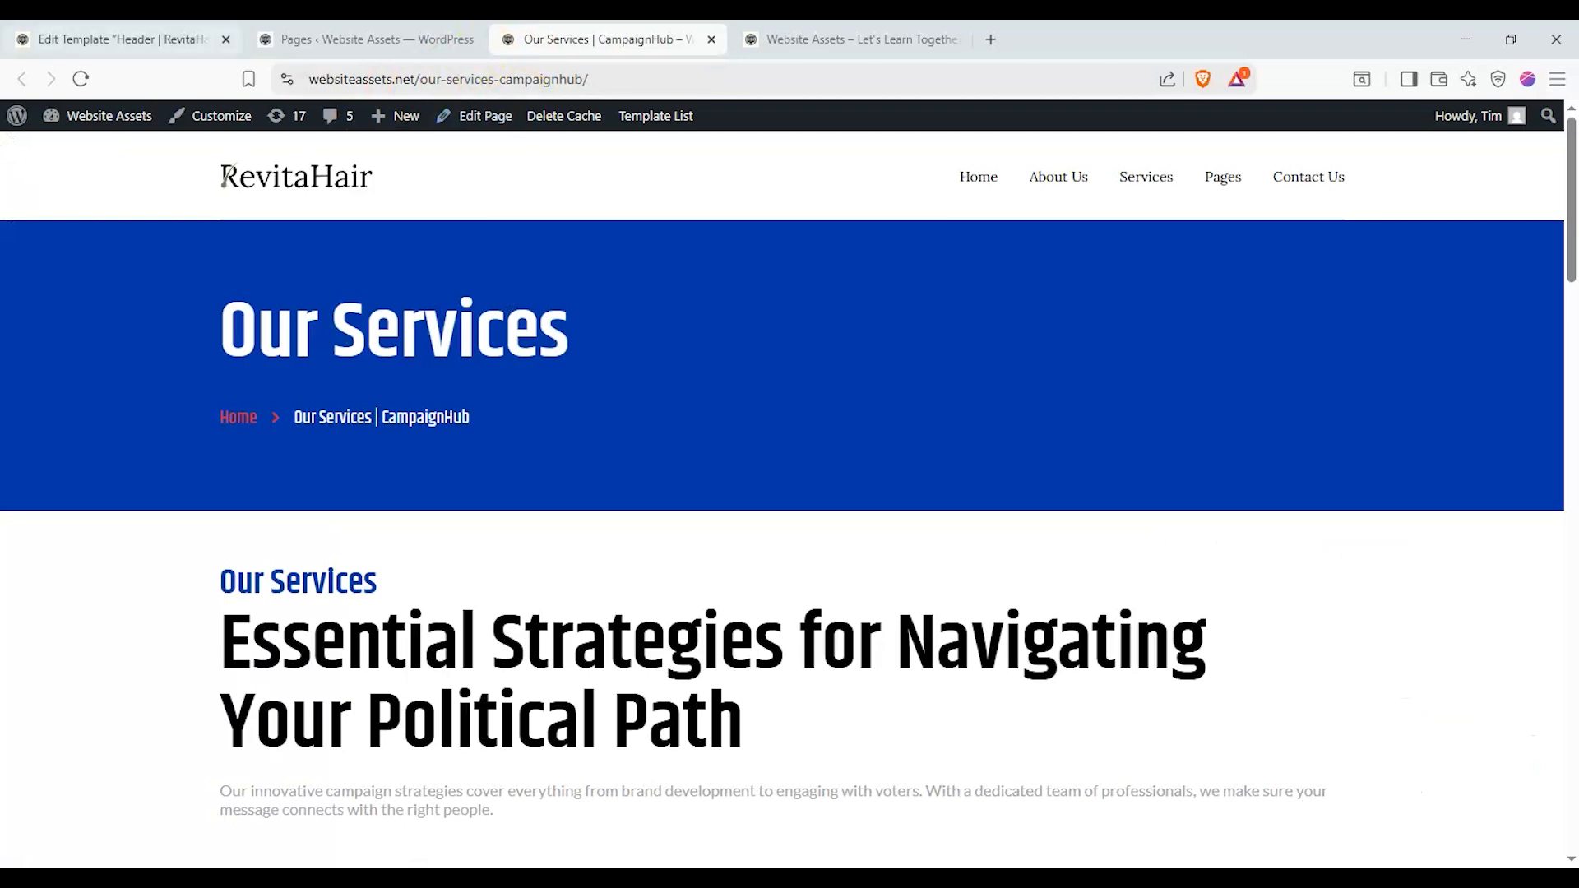
click(164, 39)
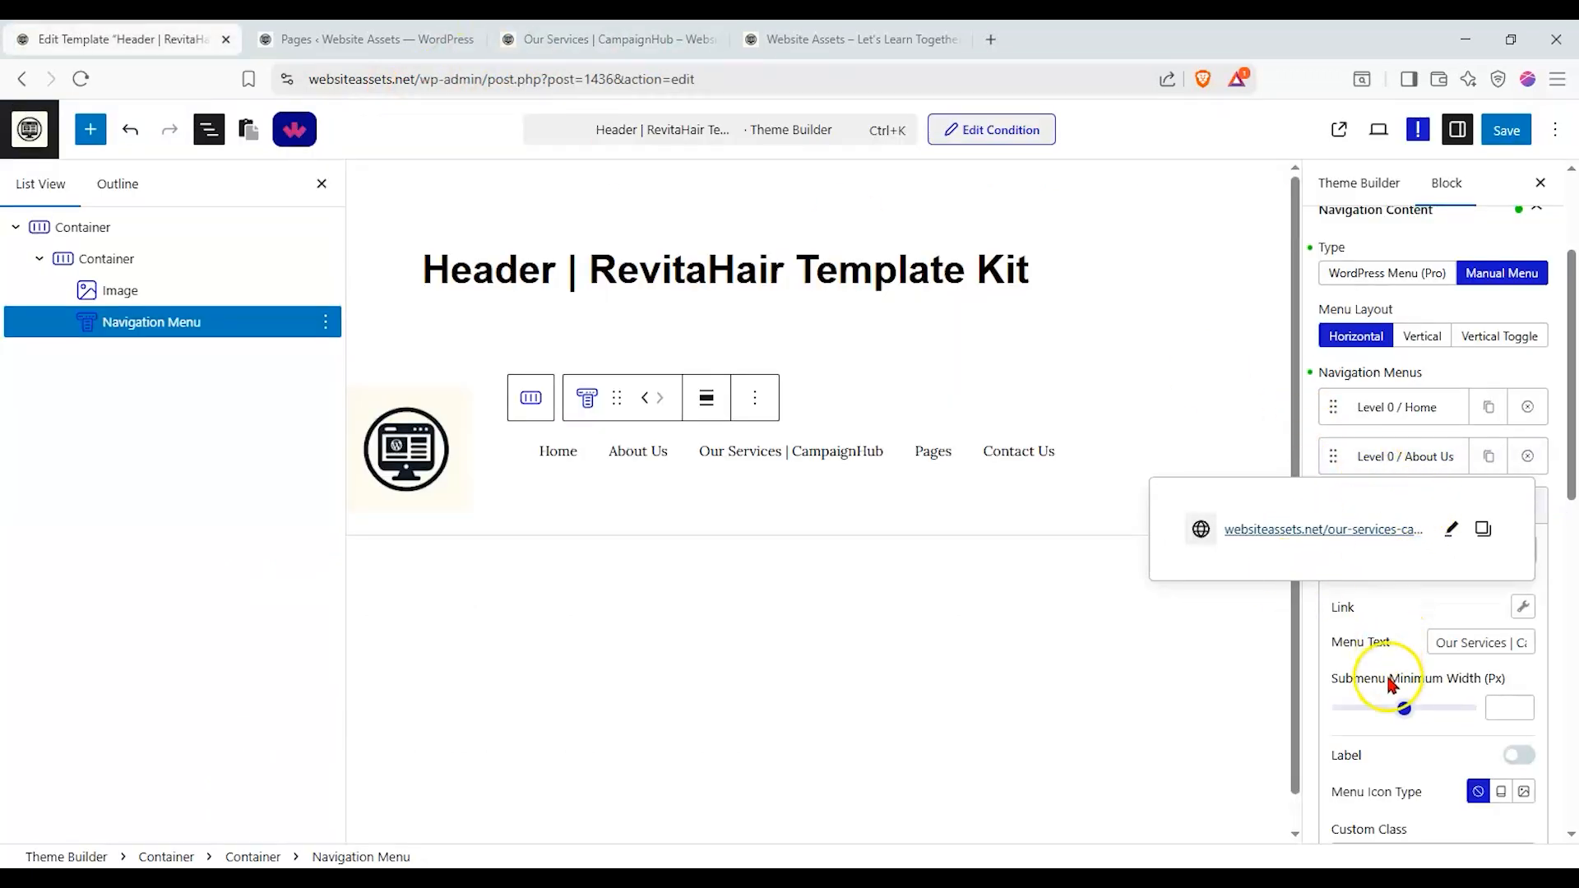
Shorten the linked services item's menu text to Our Services
click(1449, 643)
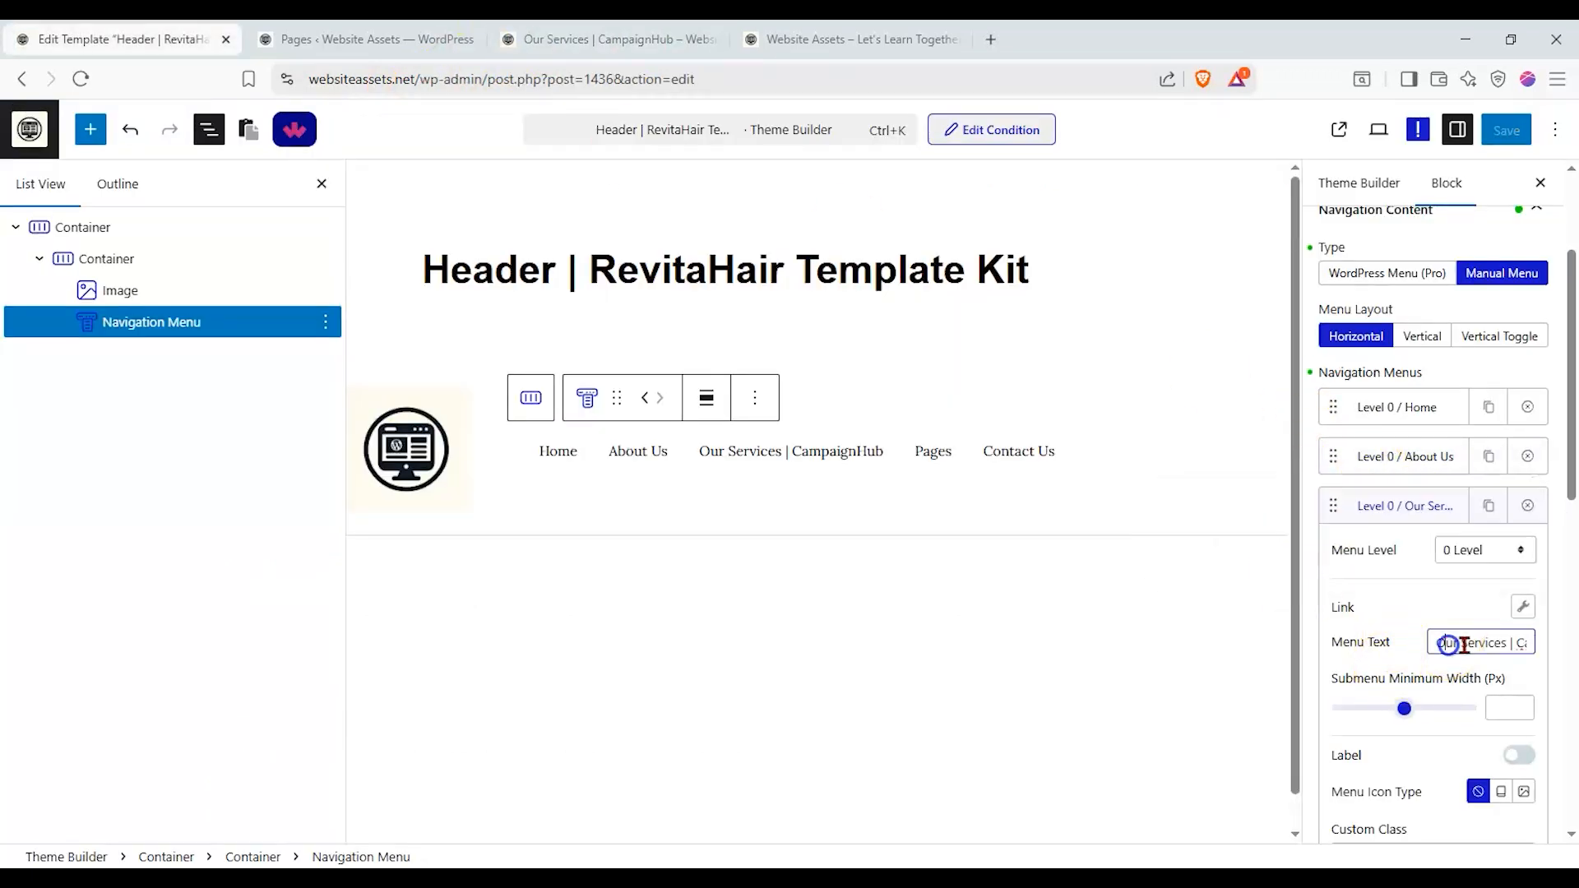
drag(1502, 643, 1572, 689)
key(BackSpace)
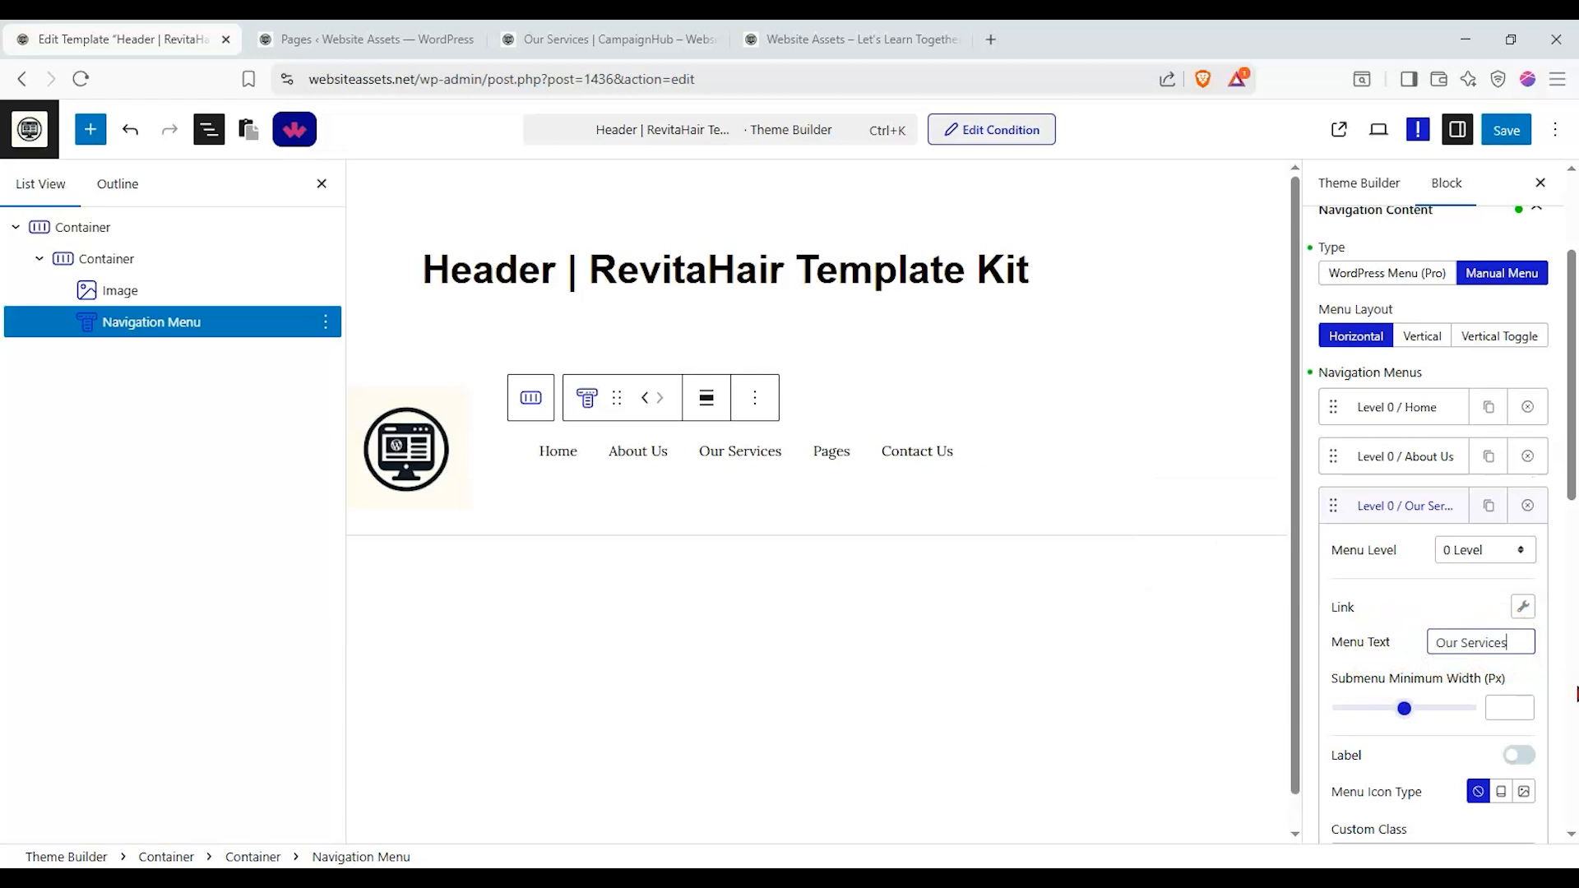
Review the Pages item and its submenu entries in the navigation menu against the site's list of all pages
scroll(1447, 494, down, 3)
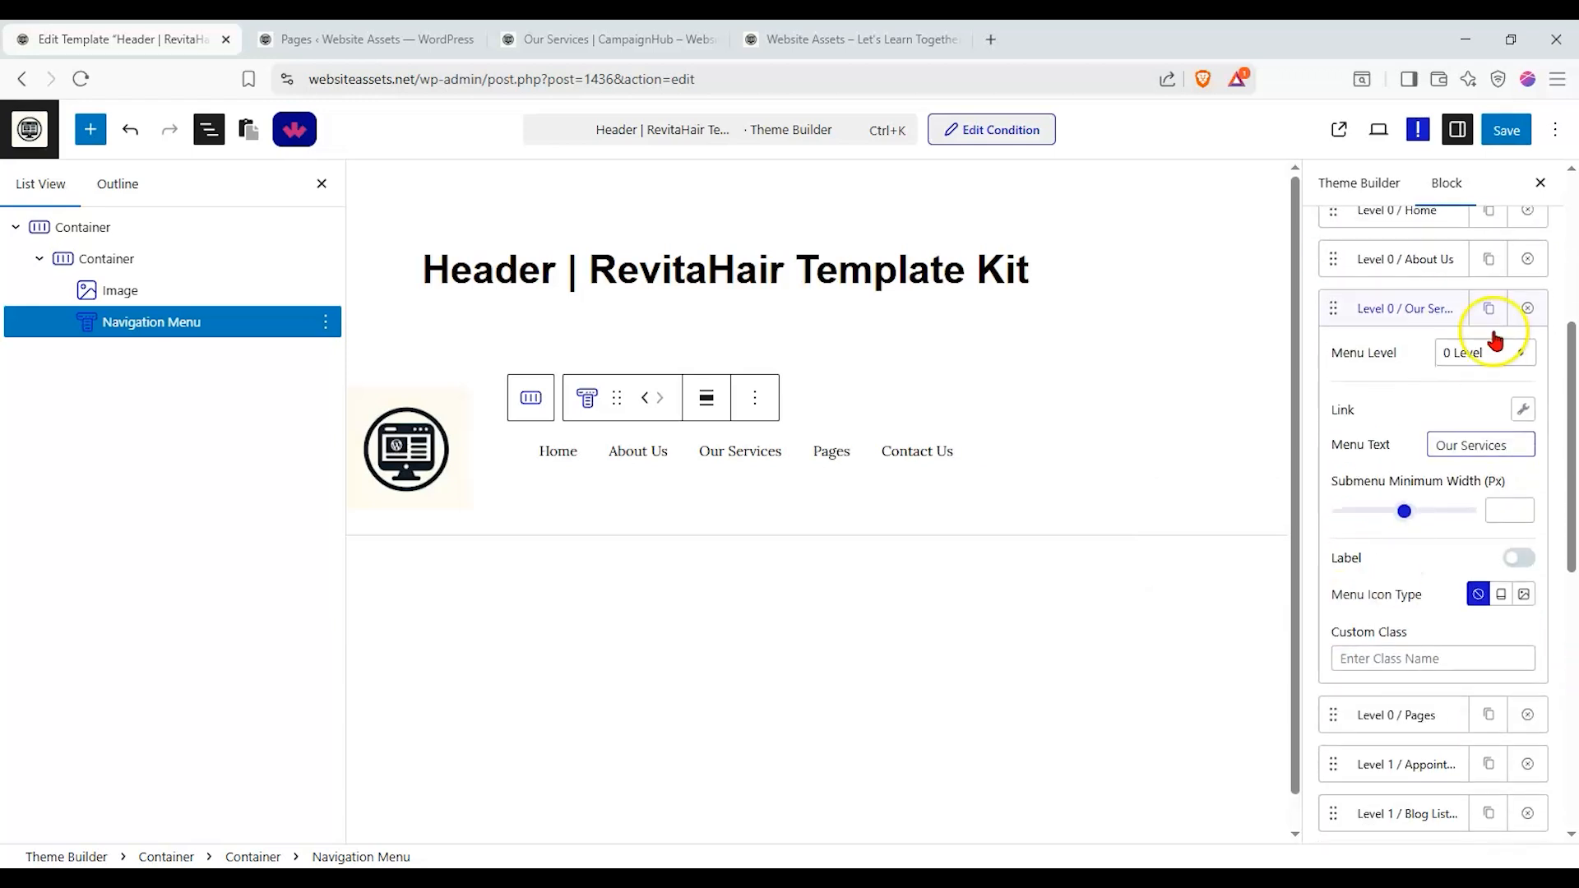
click(1435, 321)
click(1426, 409)
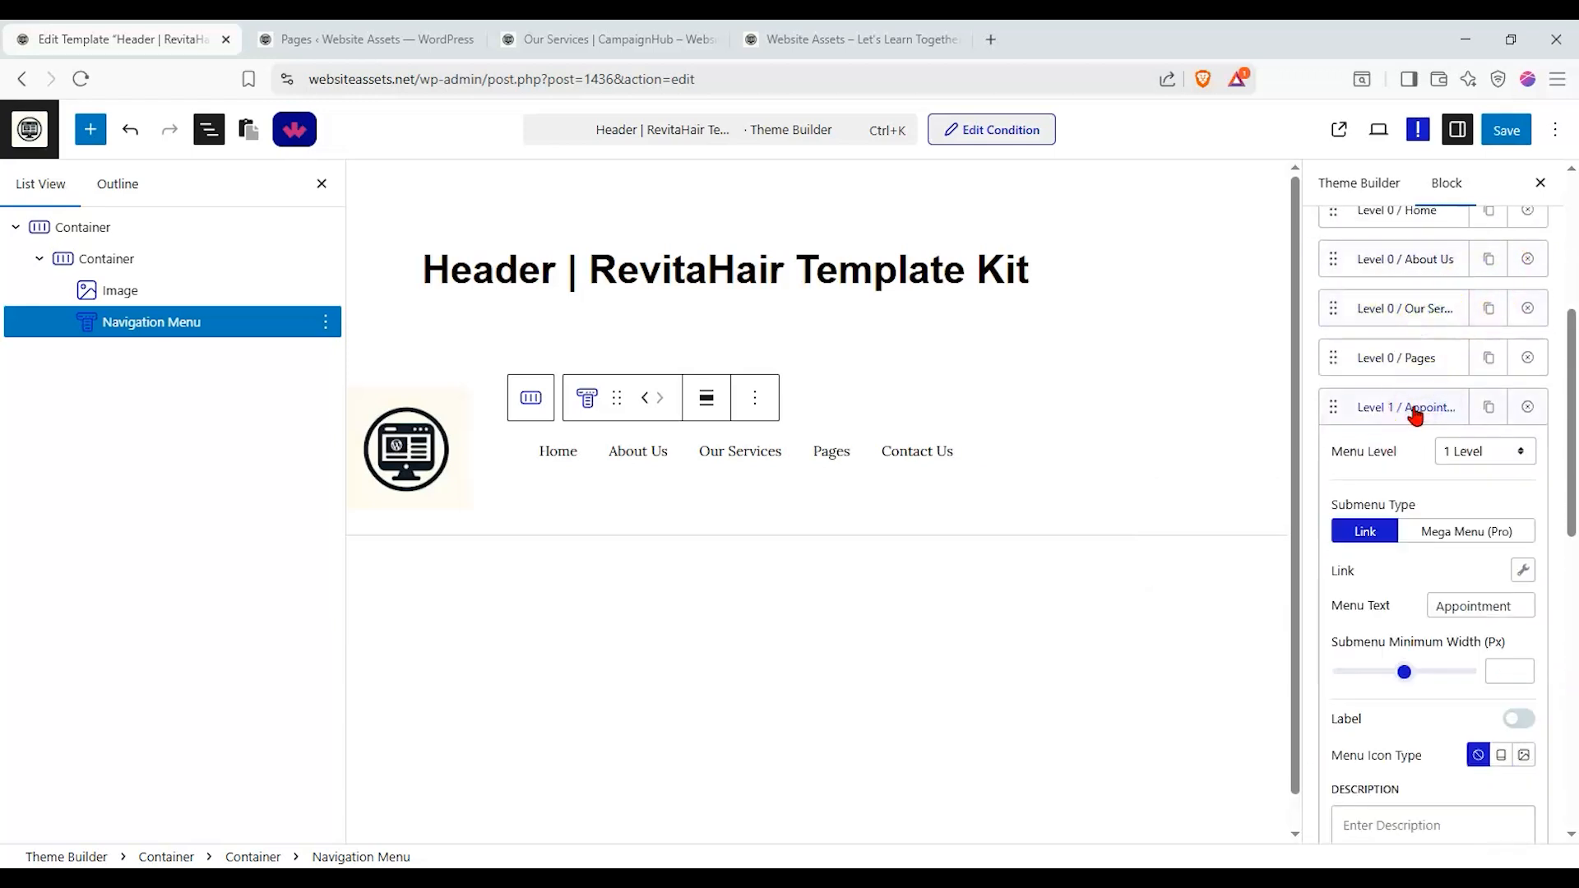
click(1421, 355)
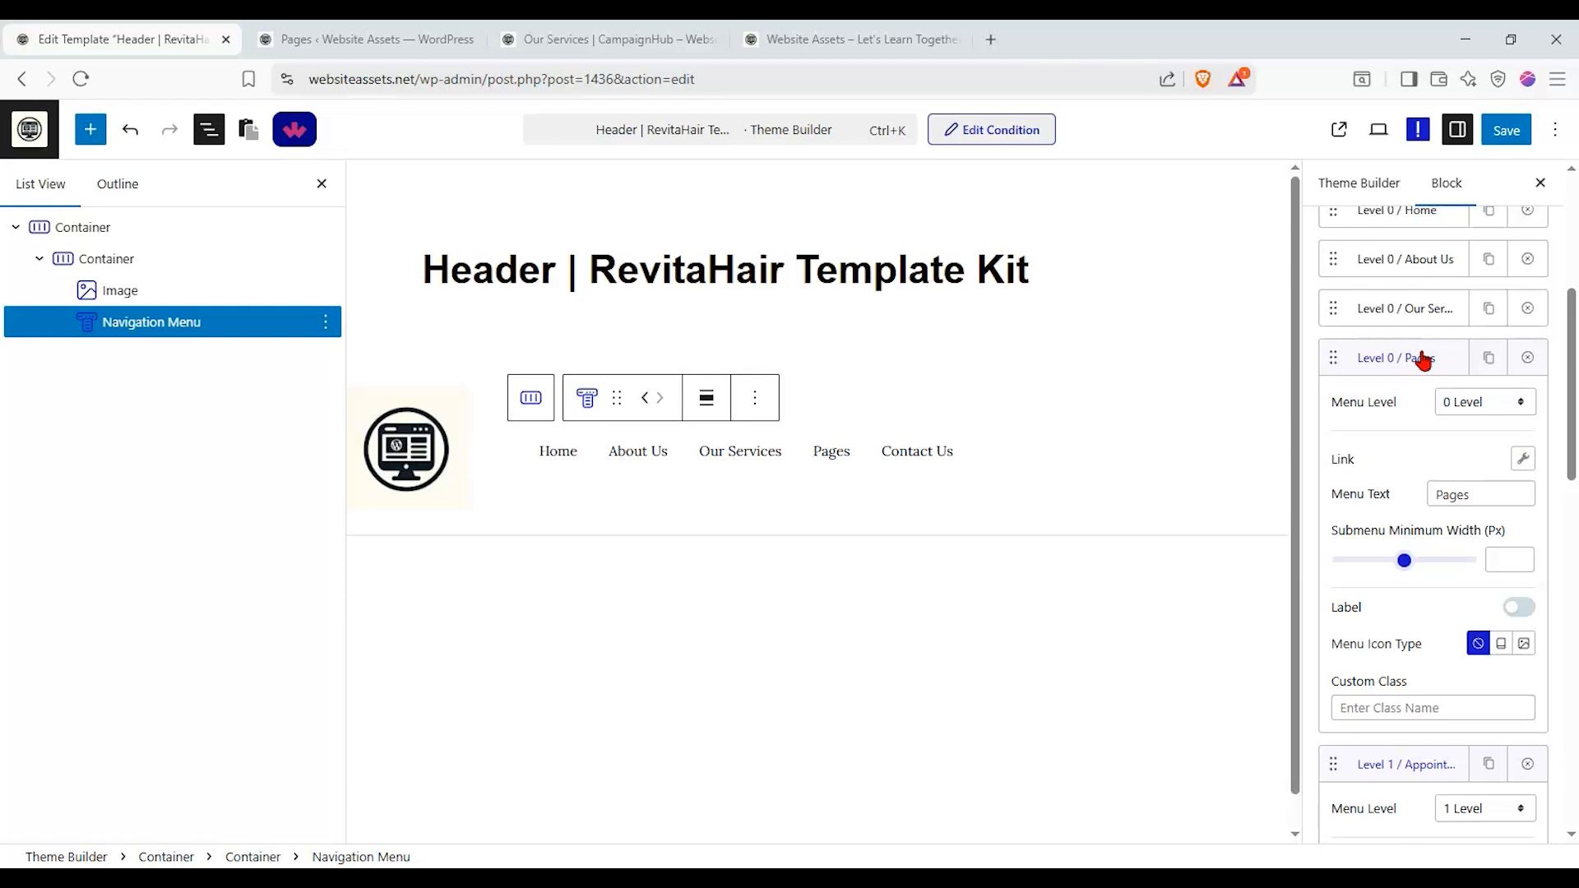
click(1424, 359)
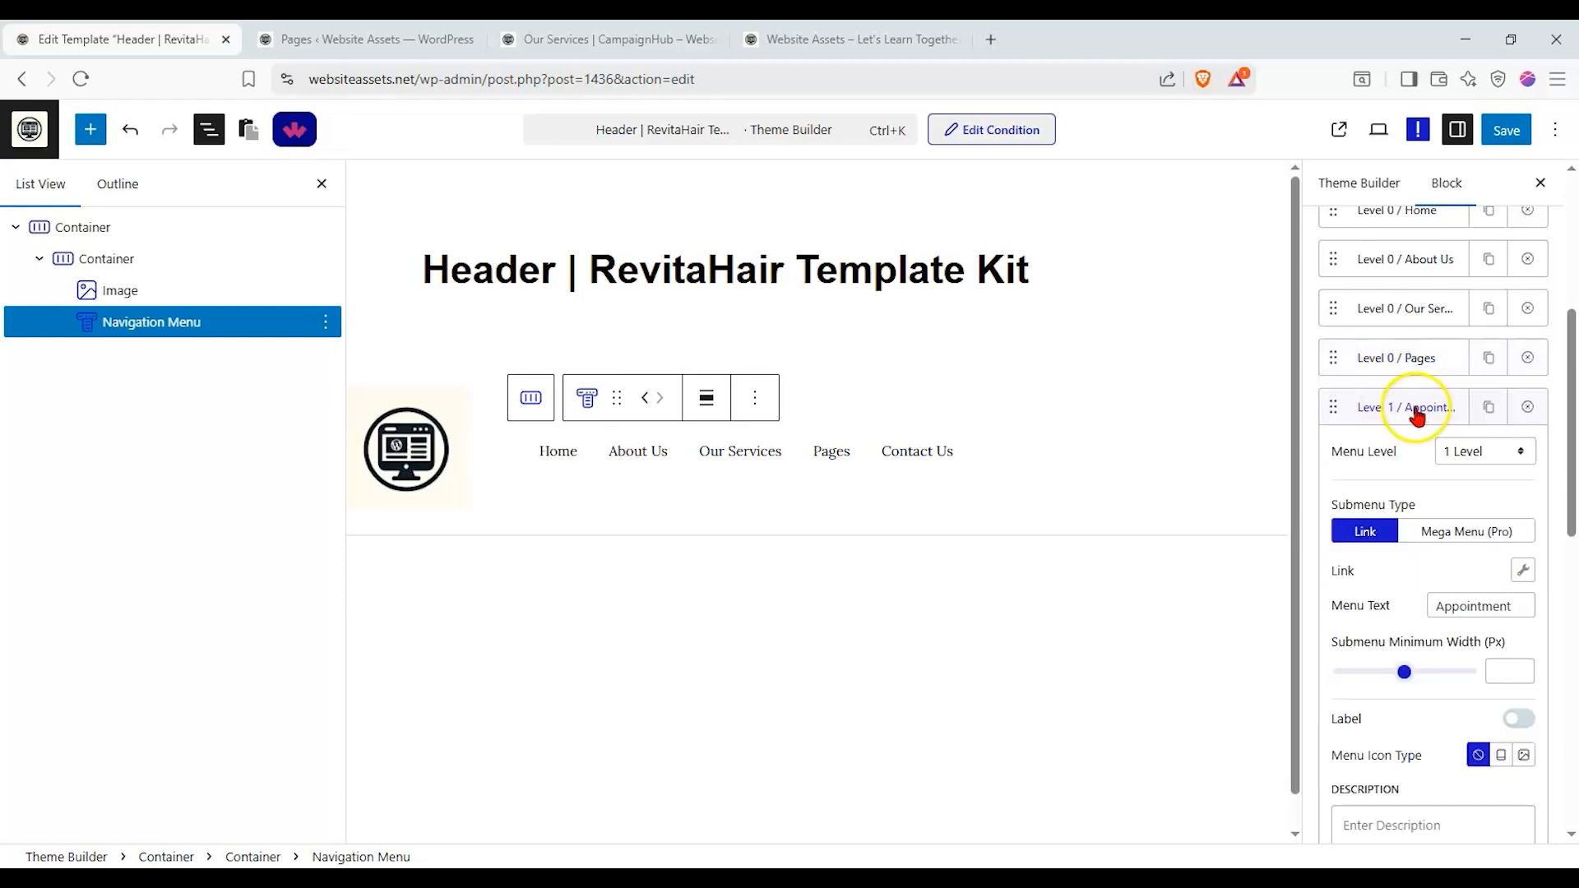
click(839, 454)
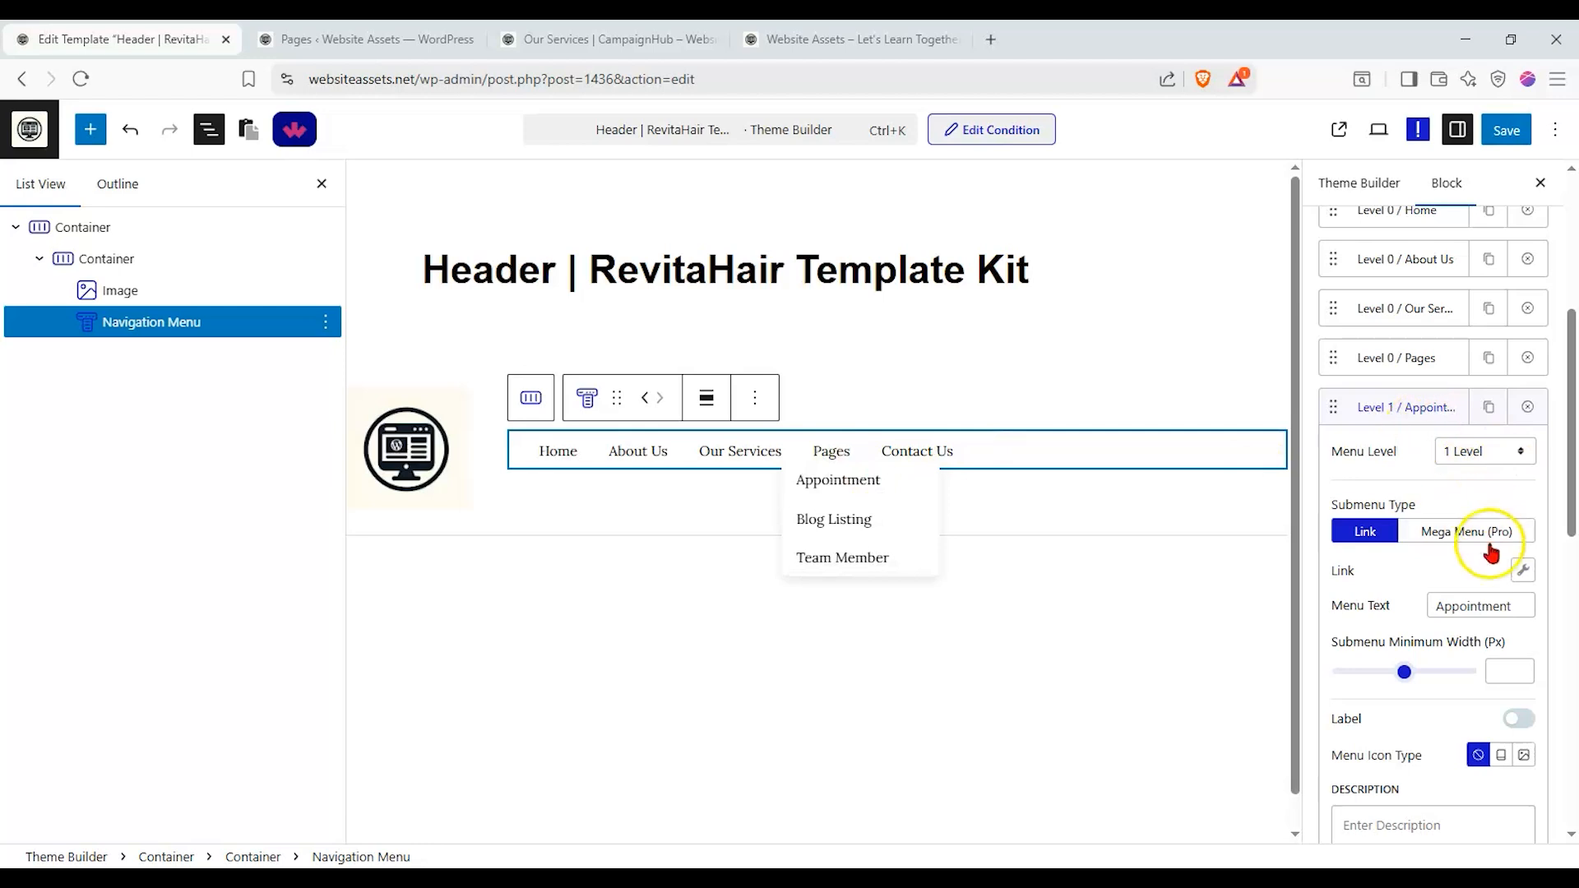
click(395, 41)
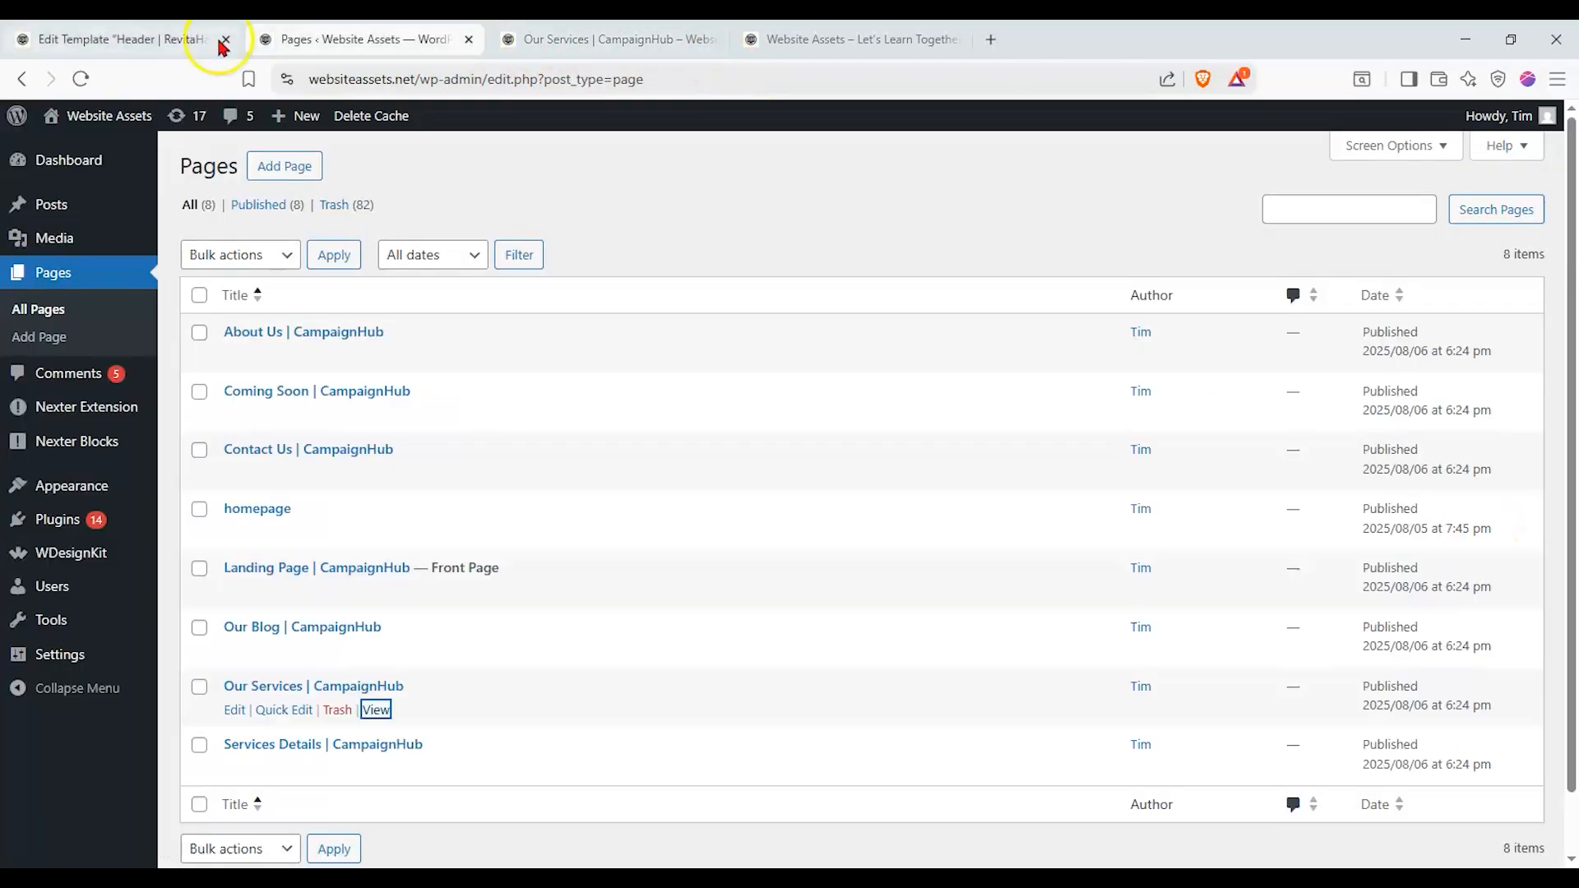
click(131, 40)
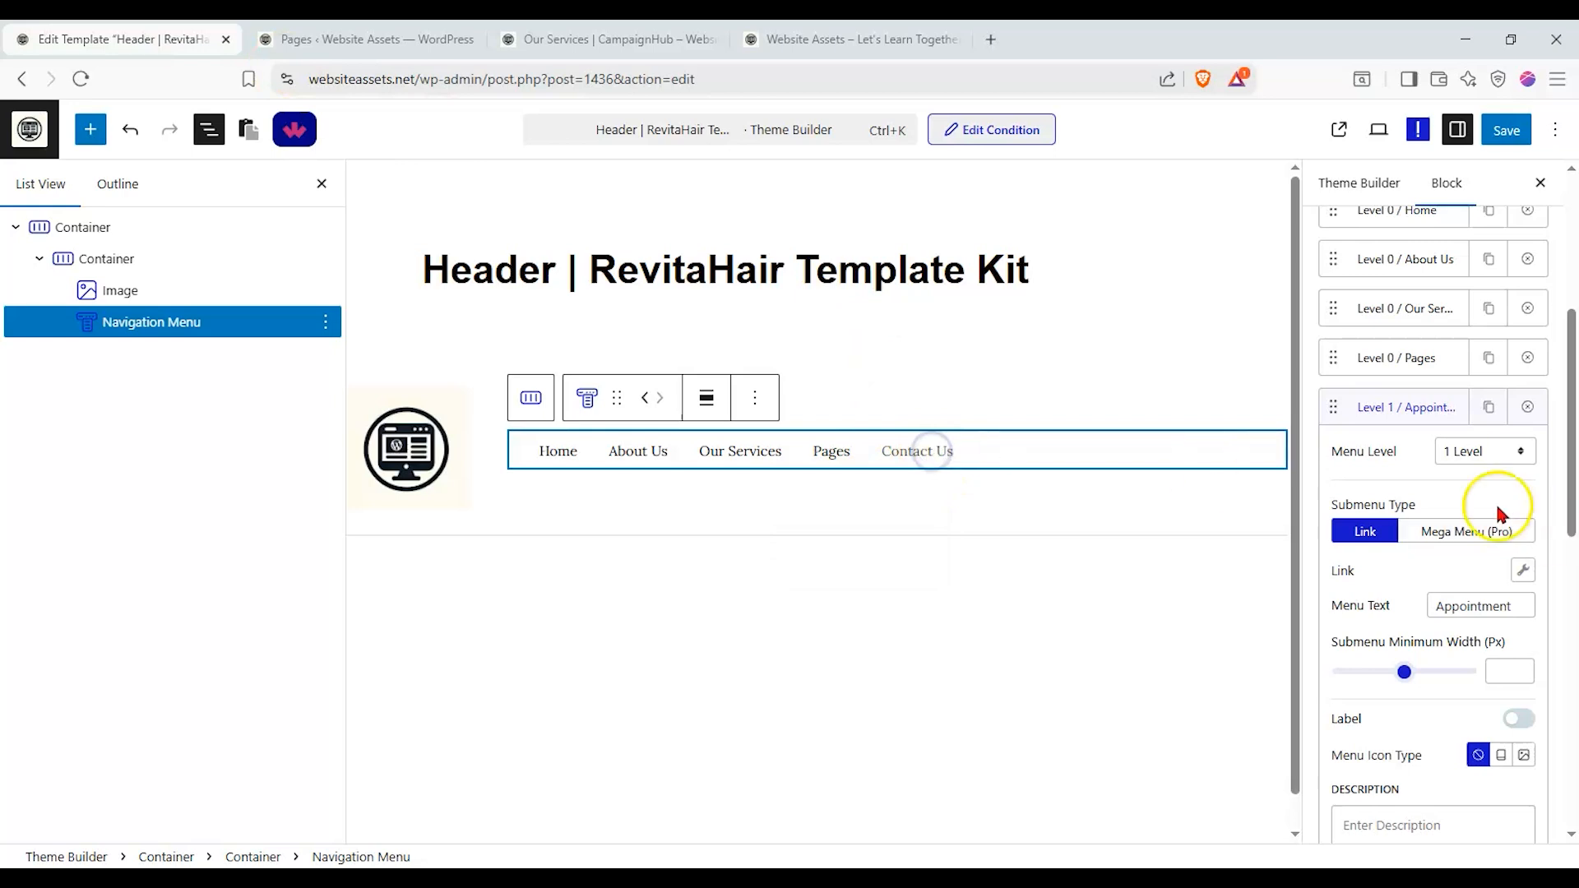
Link the navigation menu's Contact Us item to the Contact Us | CampaignHub page
click(1387, 406)
click(1400, 550)
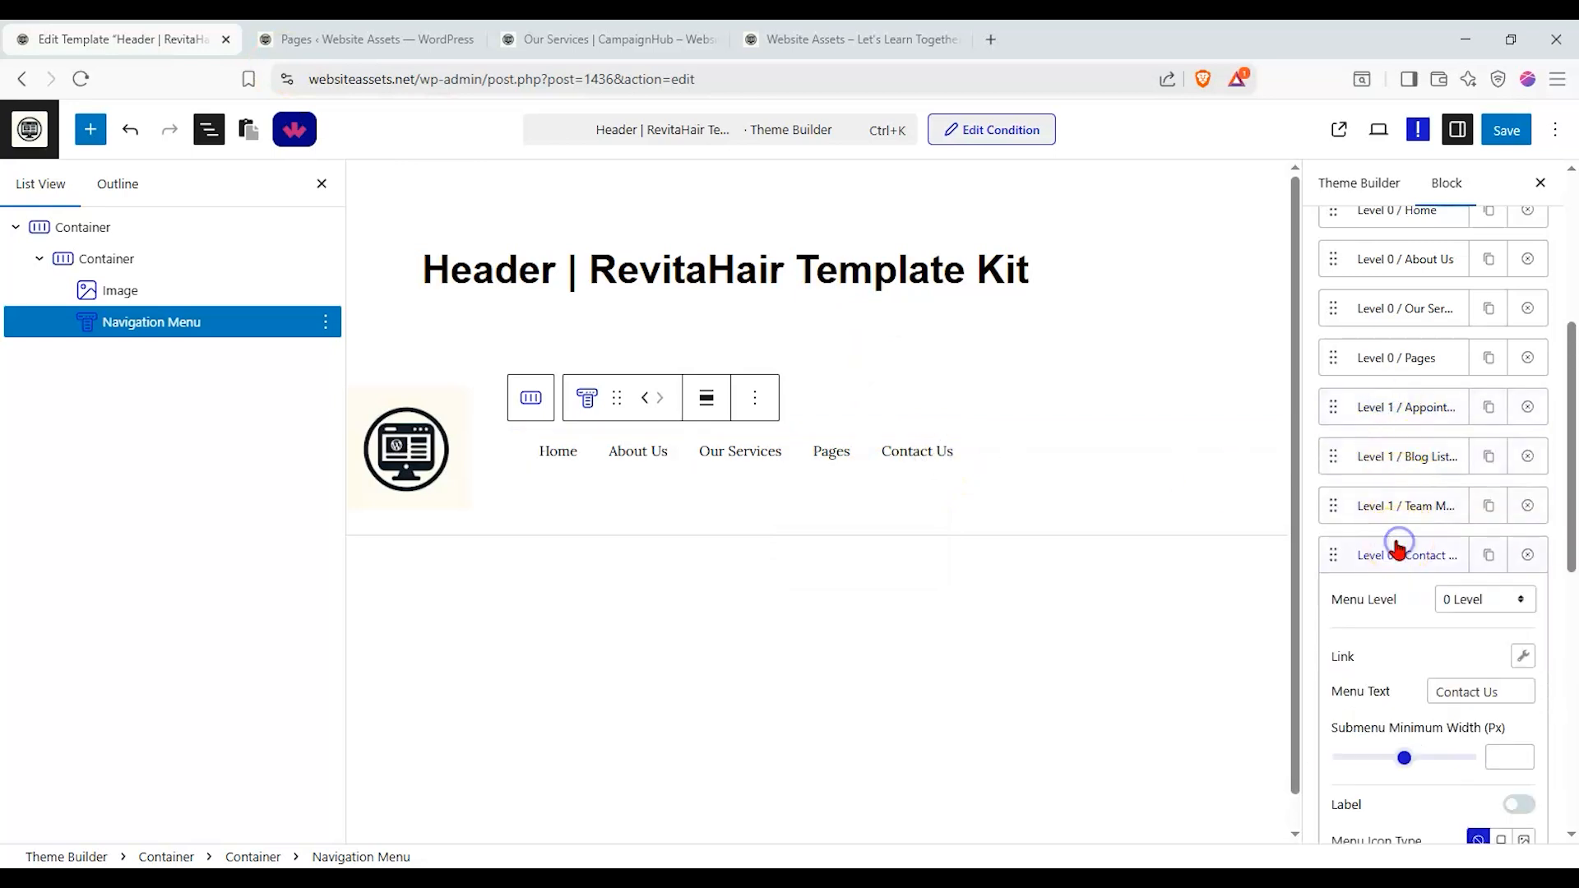
click(1522, 655)
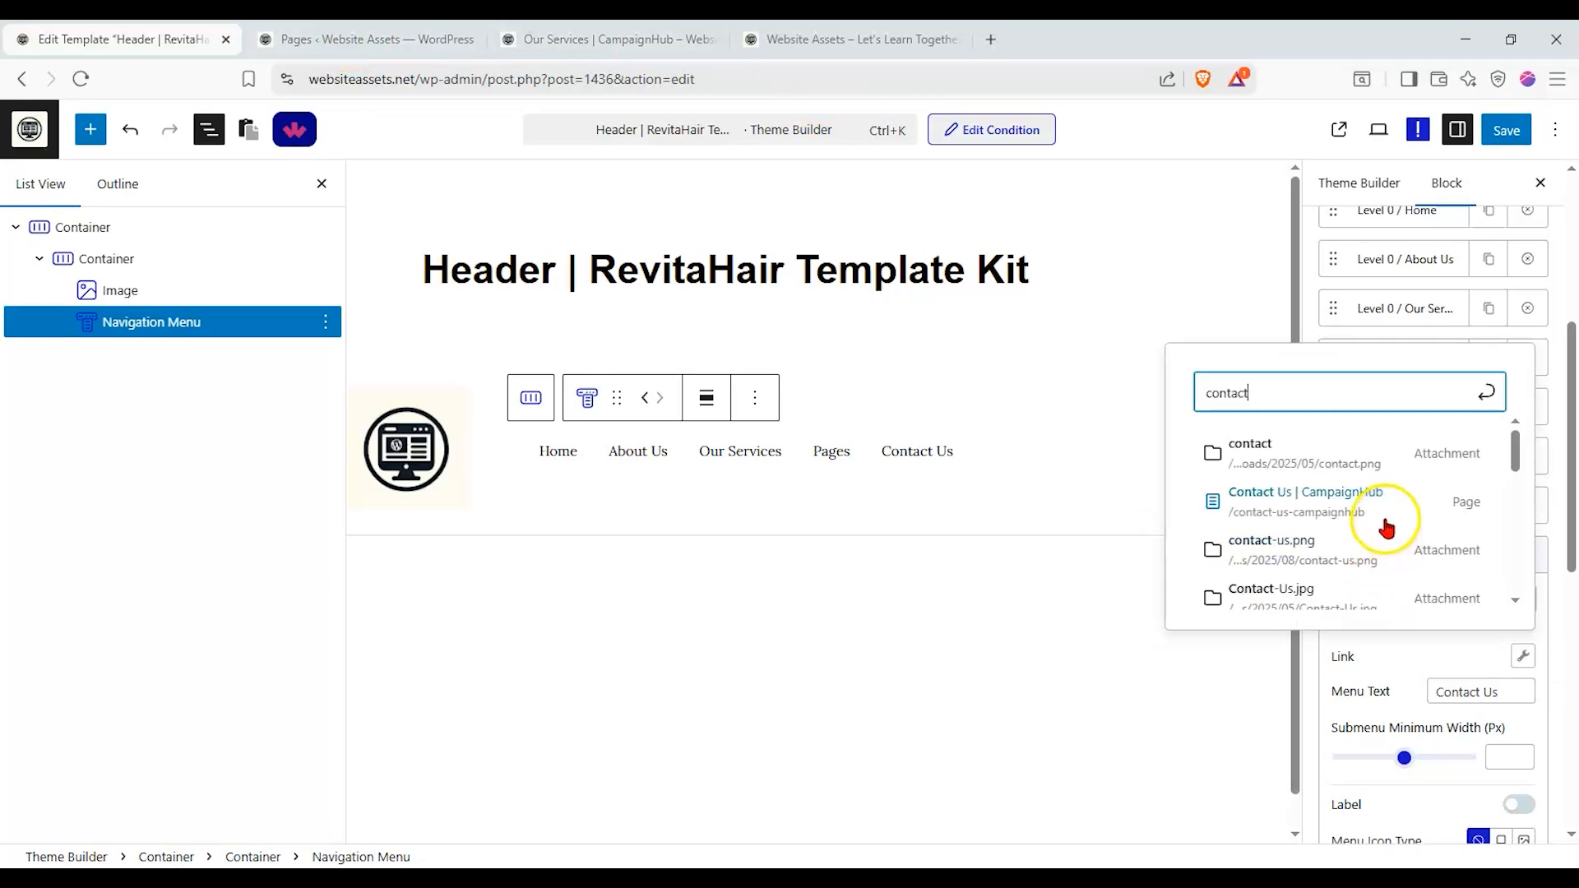
click(1387, 511)
Link the Blog Listing entry under Pages to the Our Blog | CampaignHub page and set its menu text to Our Blog
click(415, 34)
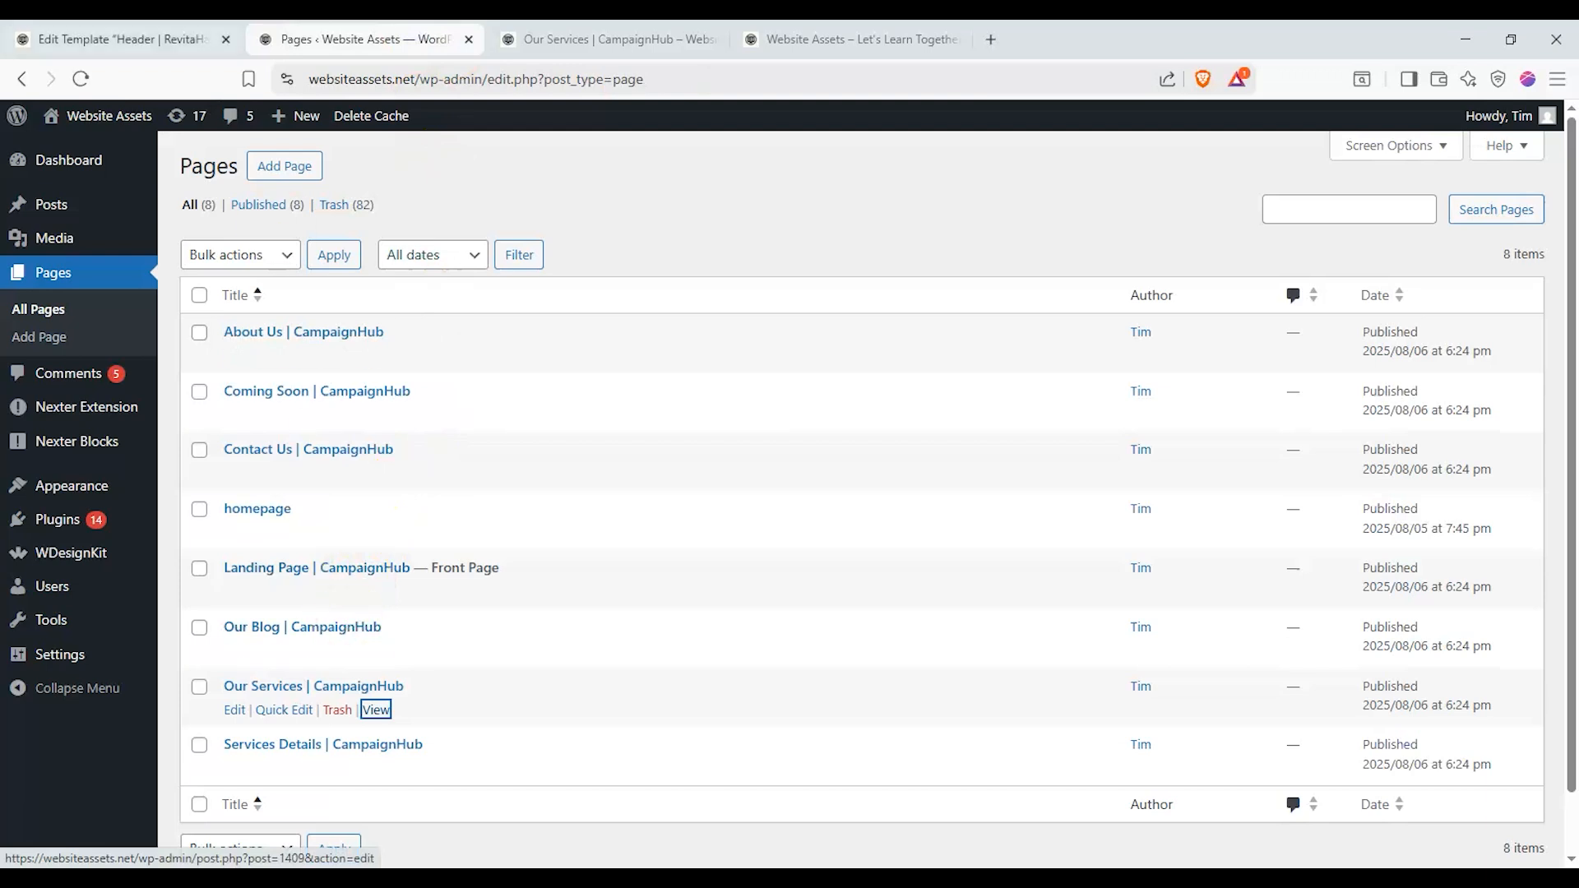
key(ctrl+shift+Tab)
click(825, 450)
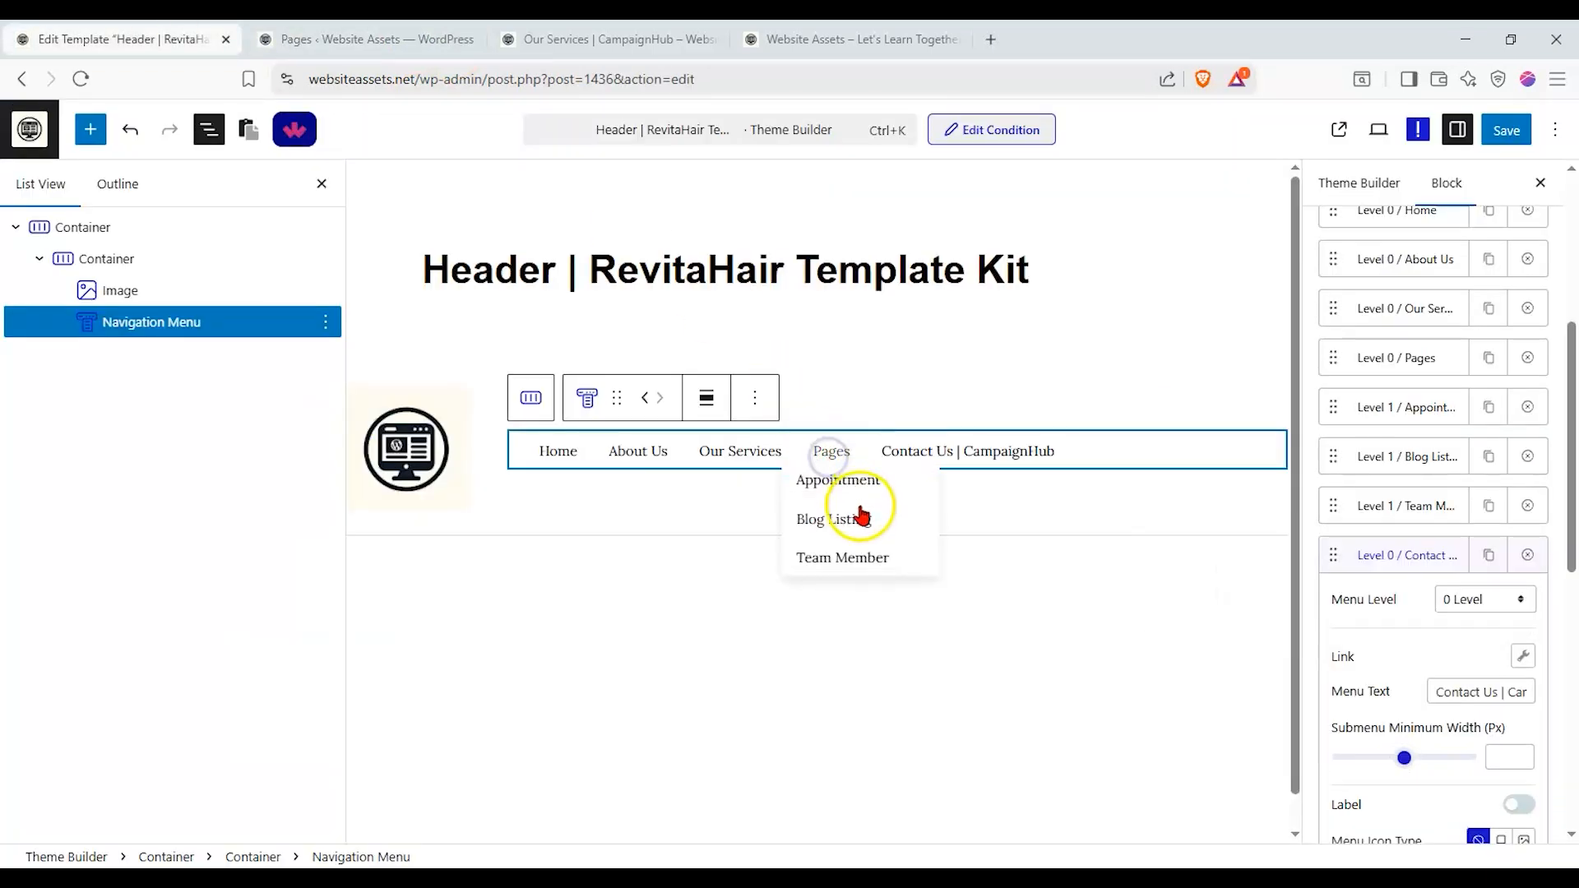
click(1396, 553)
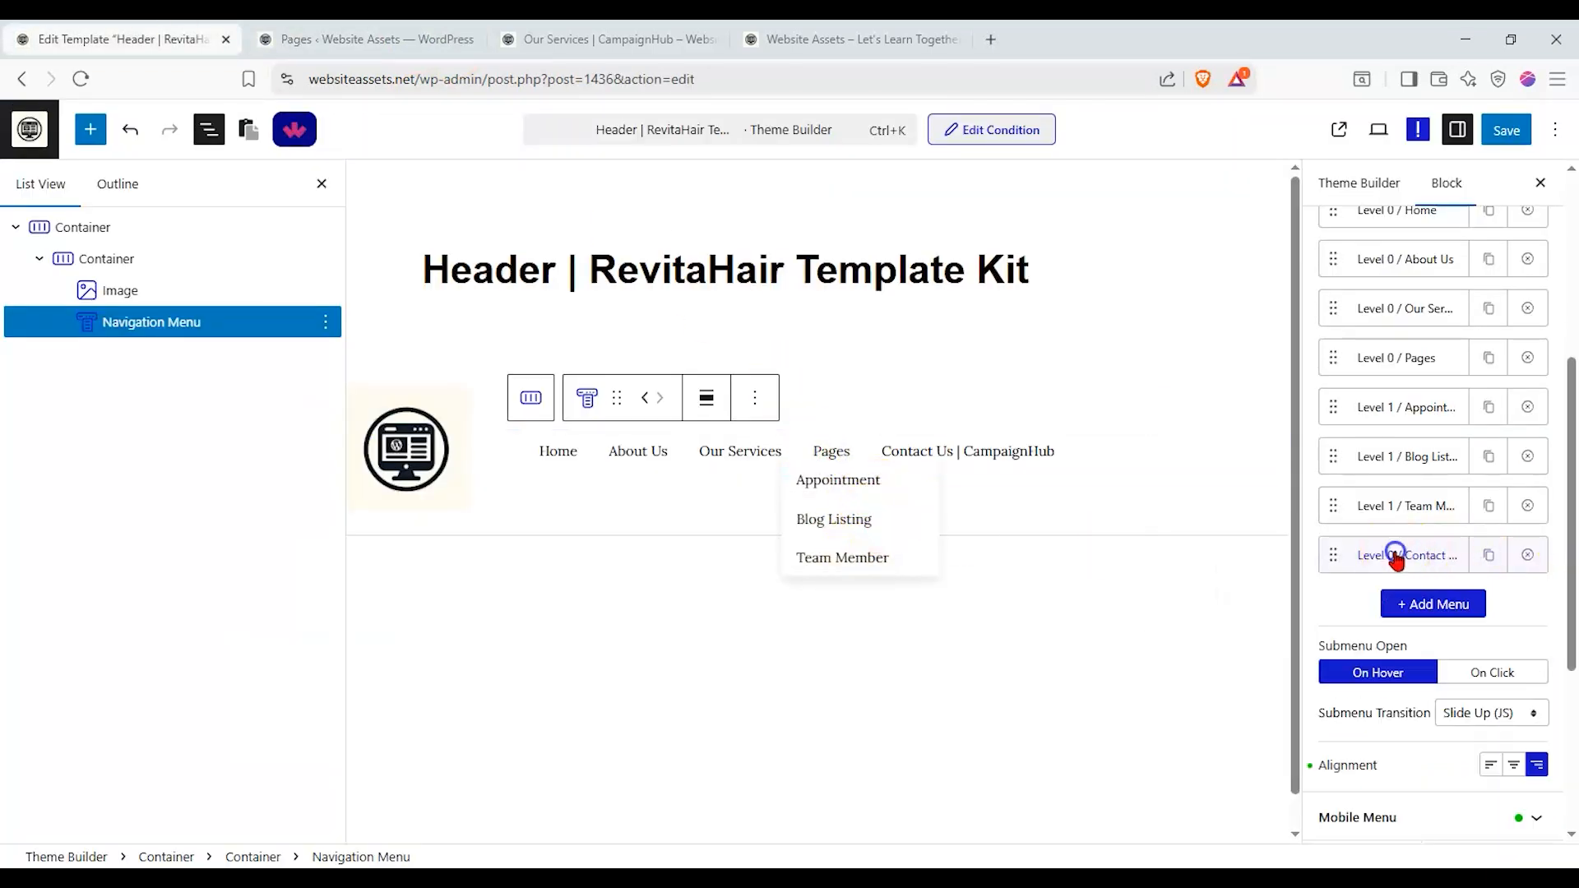
click(1395, 457)
click(1523, 619)
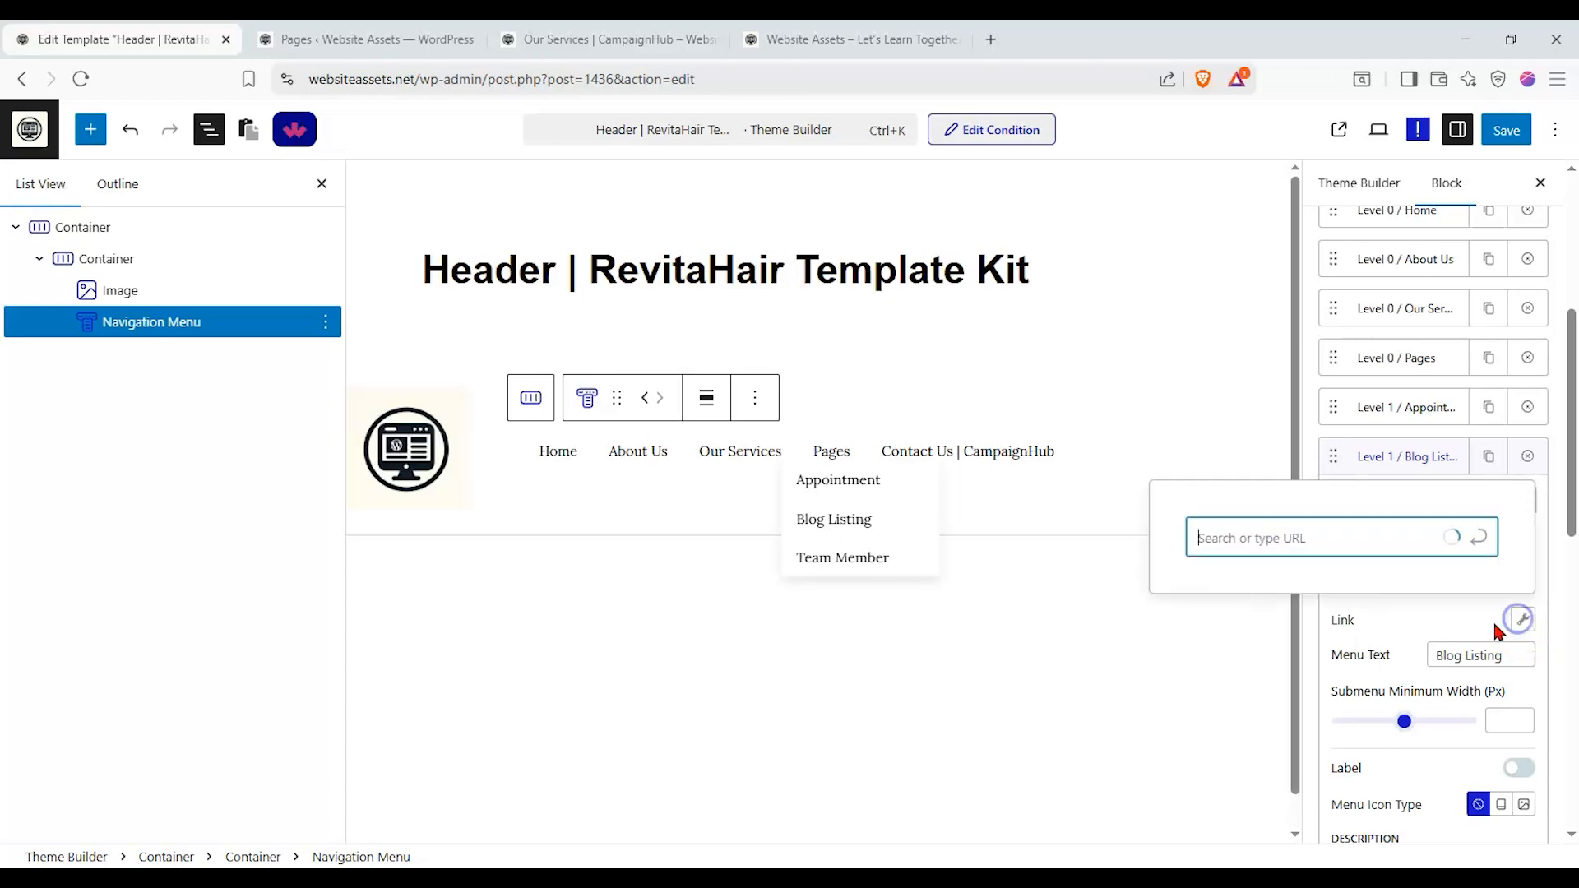
text(blog)
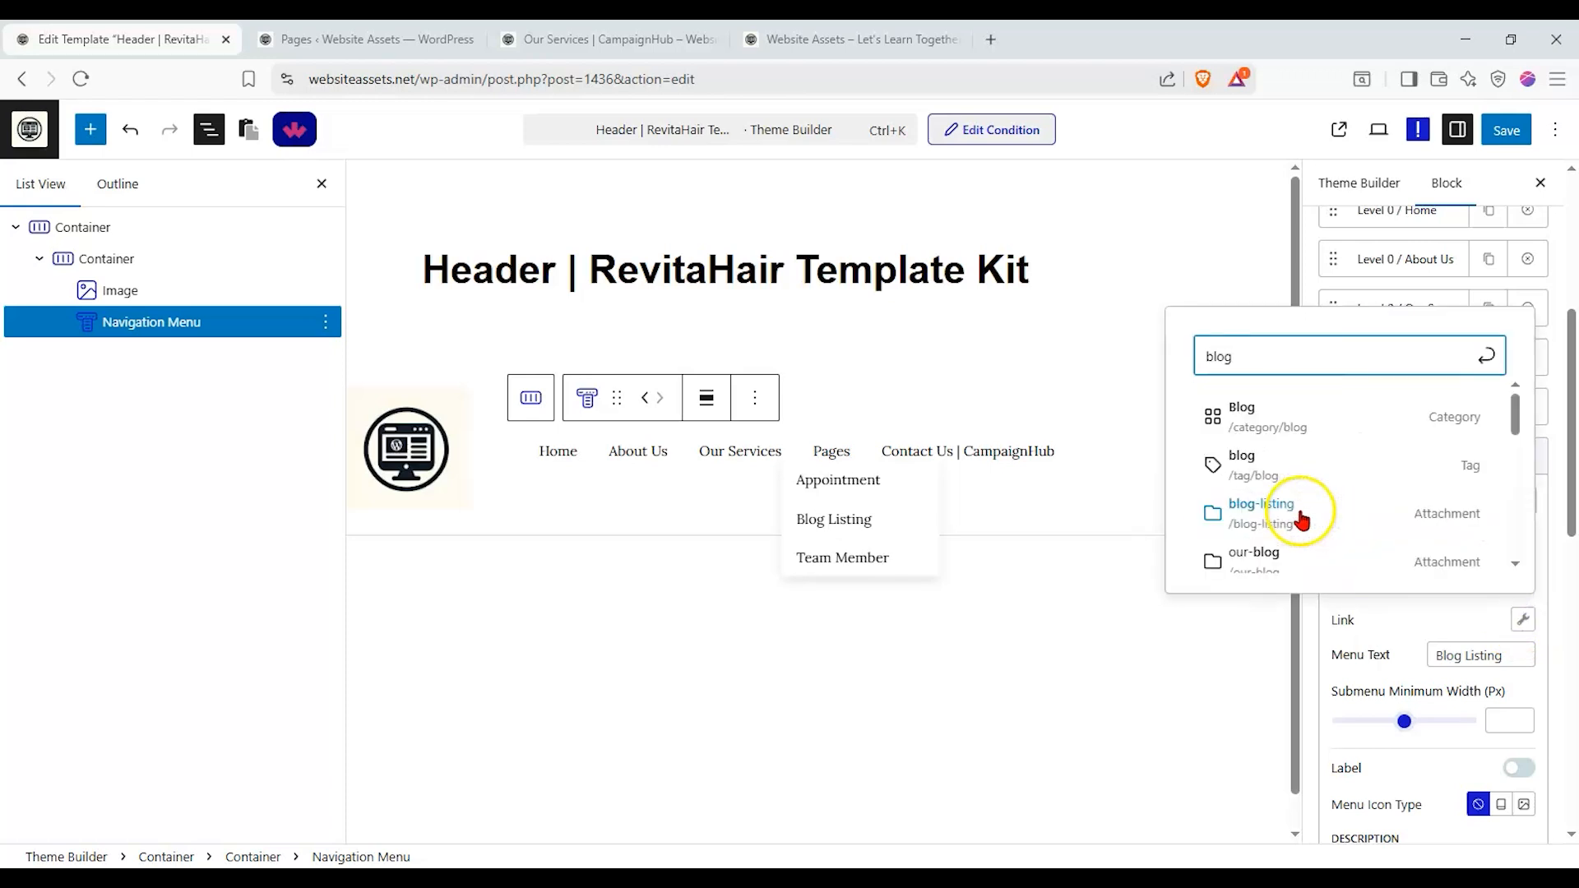
scroll(1314, 463, down, 5)
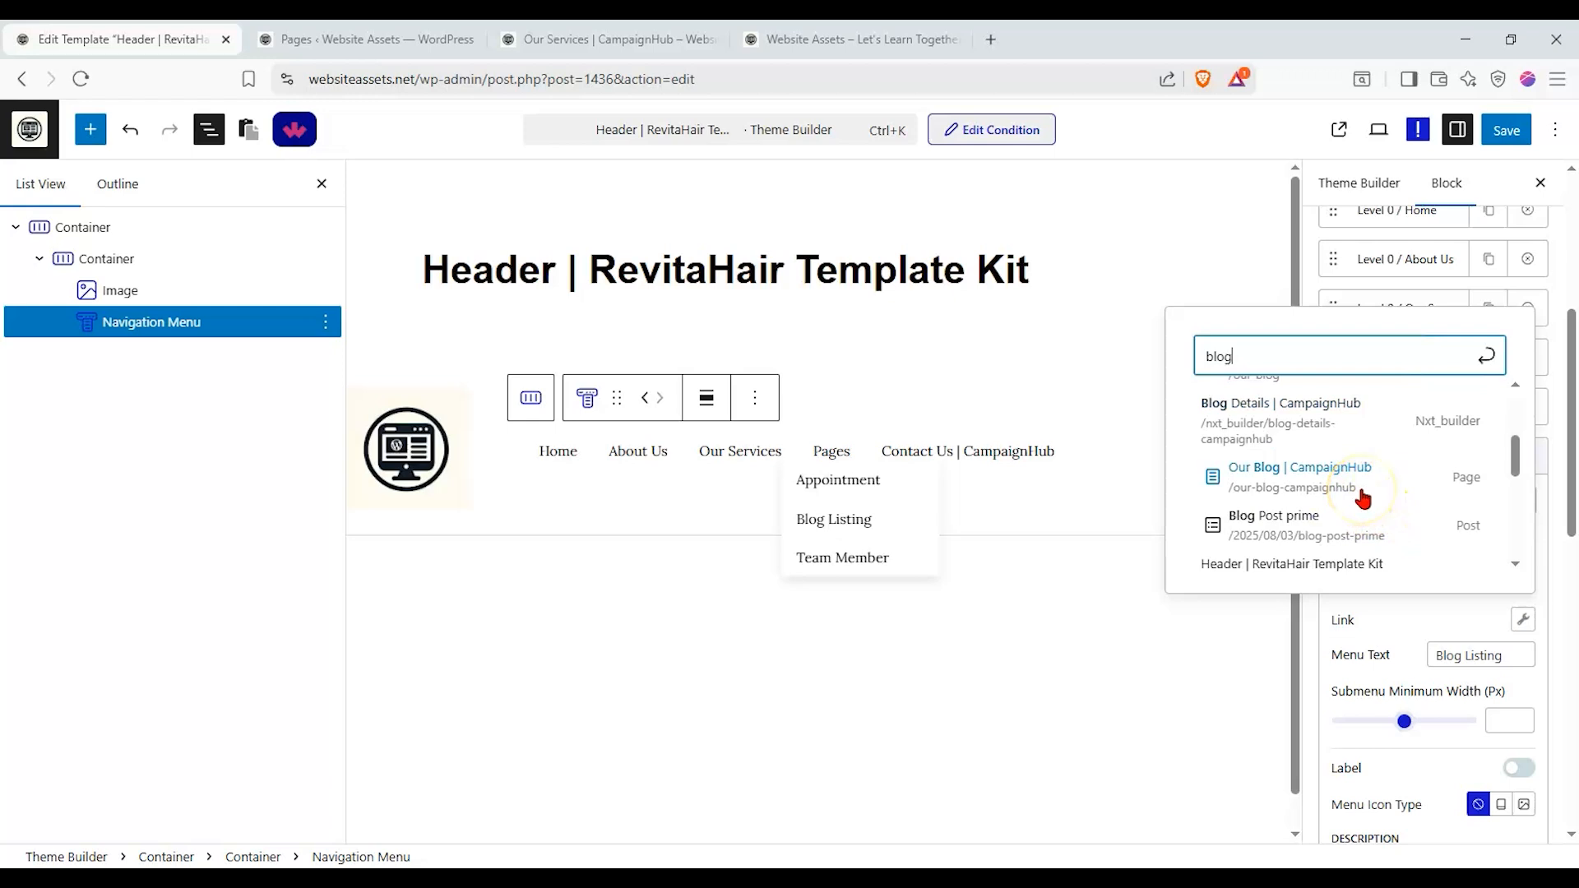
click(1362, 497)
double_click(1495, 655)
key(BackSpace)
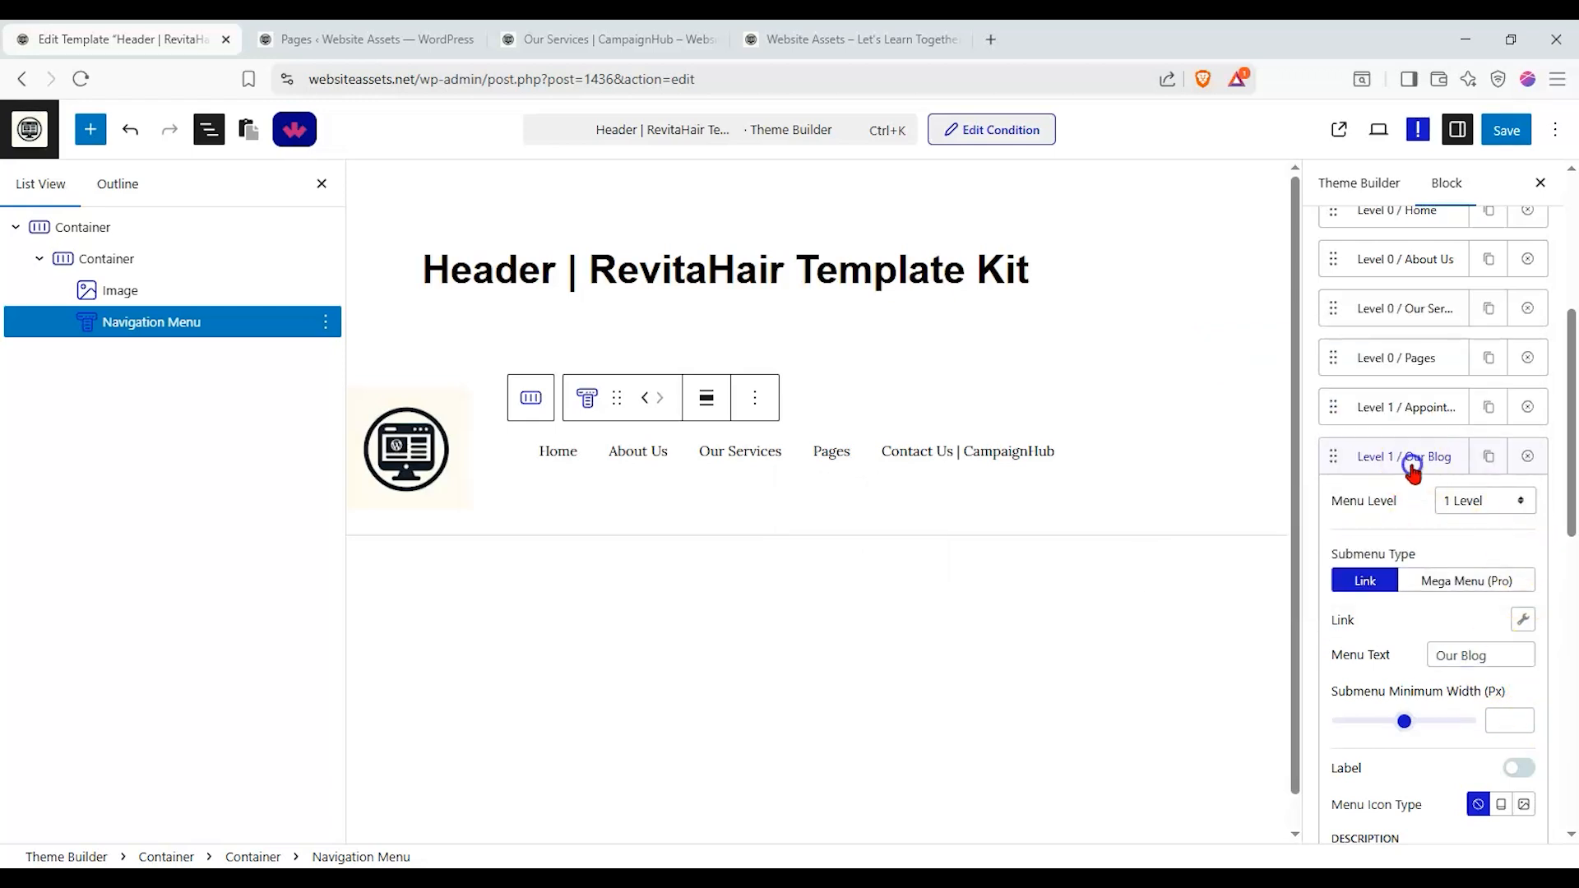
View the Services Details | CampaignHub page in a new tab, look through its content down to the contact form, and close it
key(ctrl+Tab)
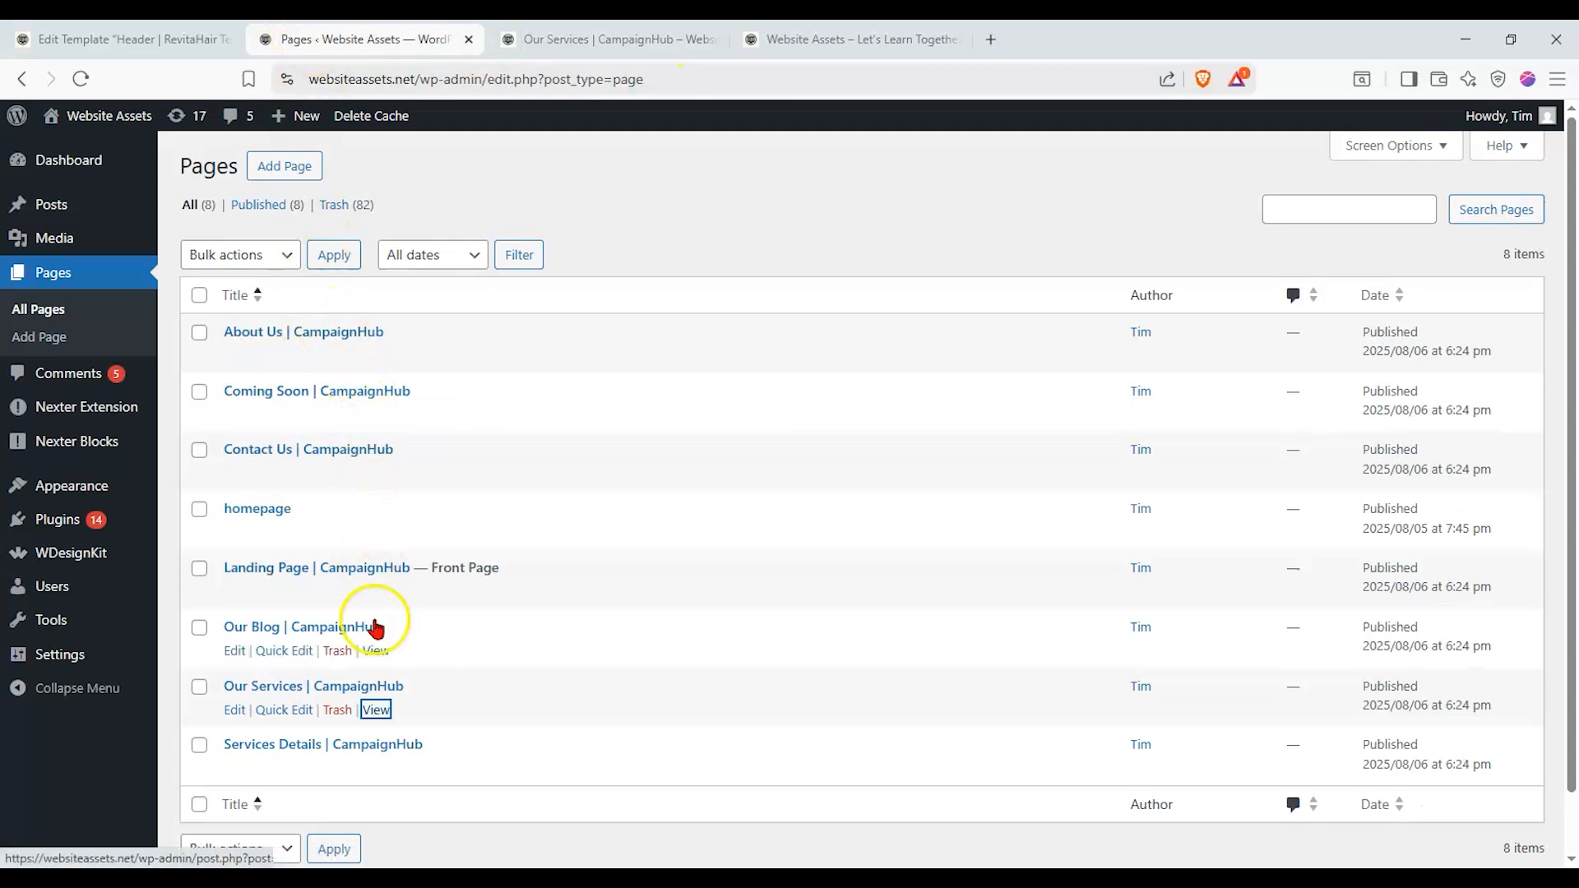
right_click(374, 769)
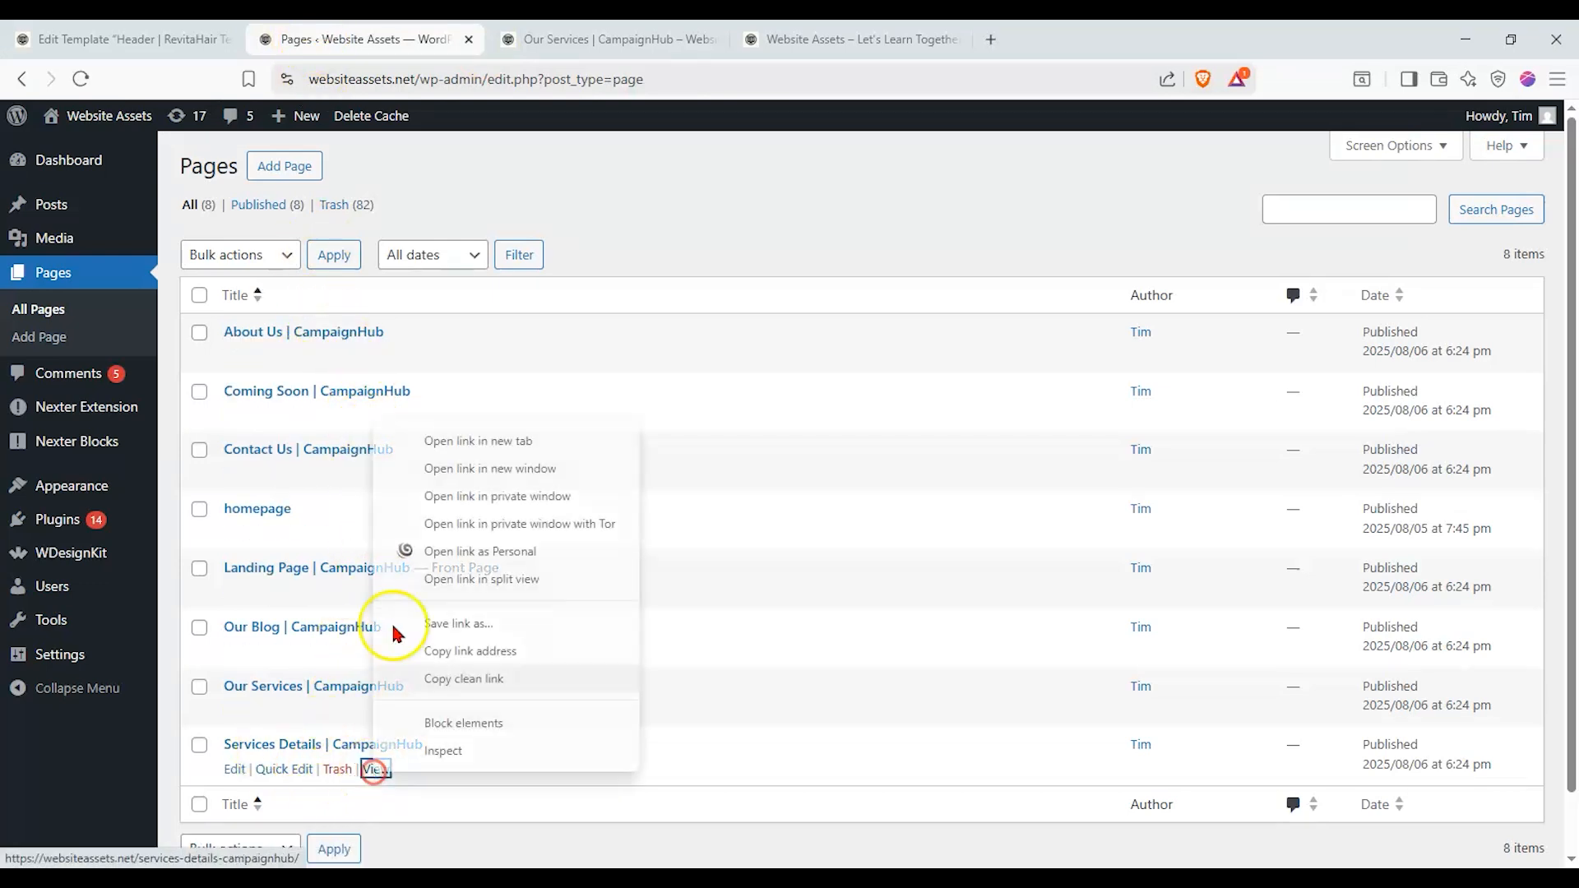
click(458, 433)
key(ctrl+Tab)
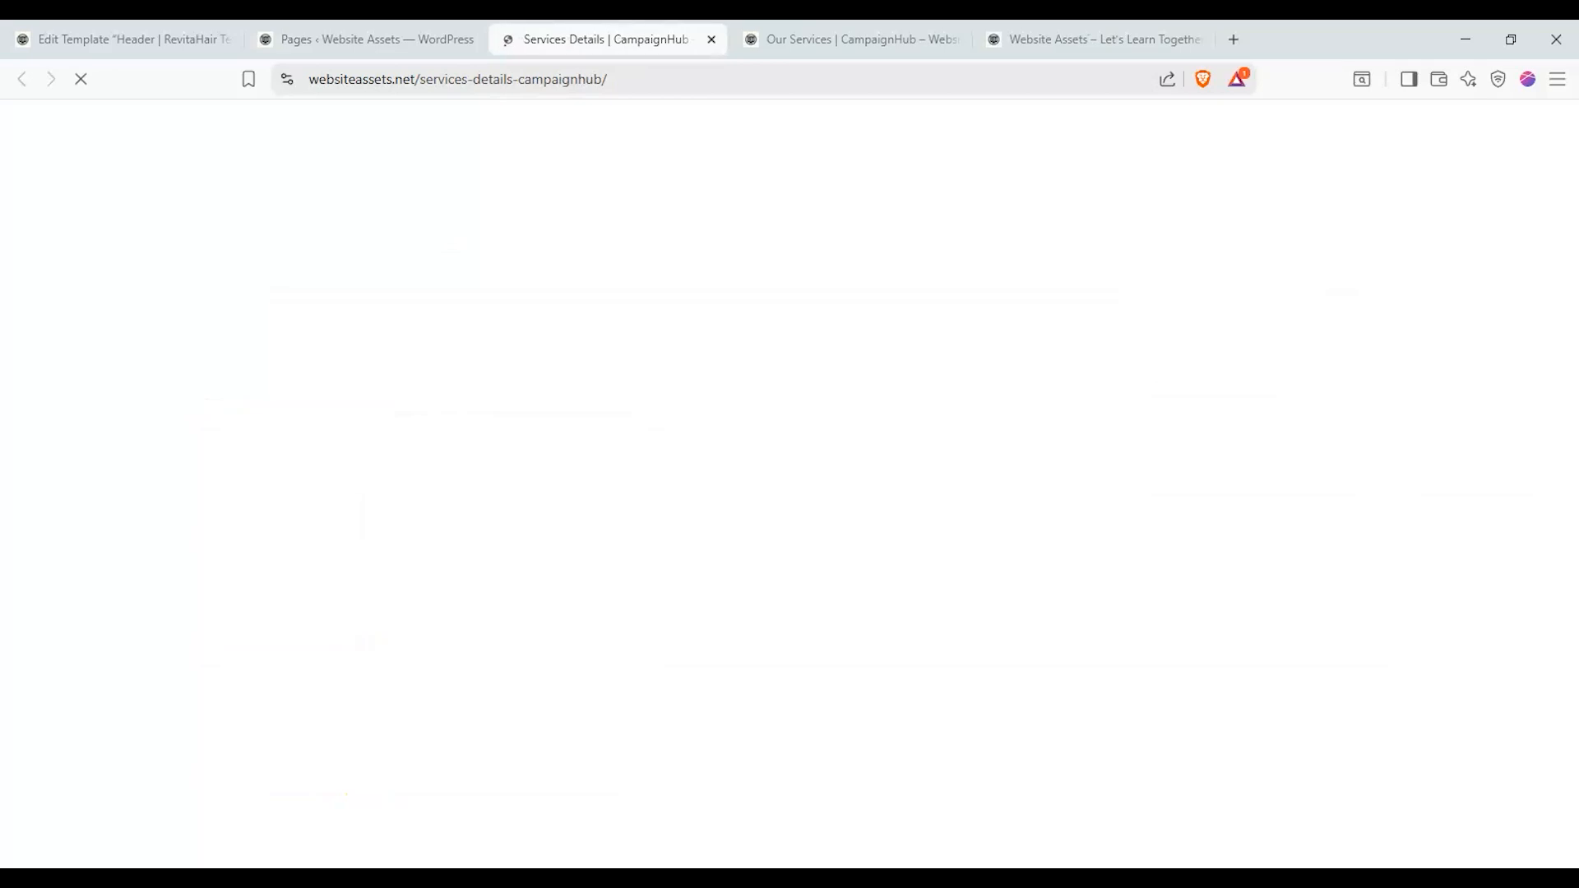
scroll(534, 308, down, 20)
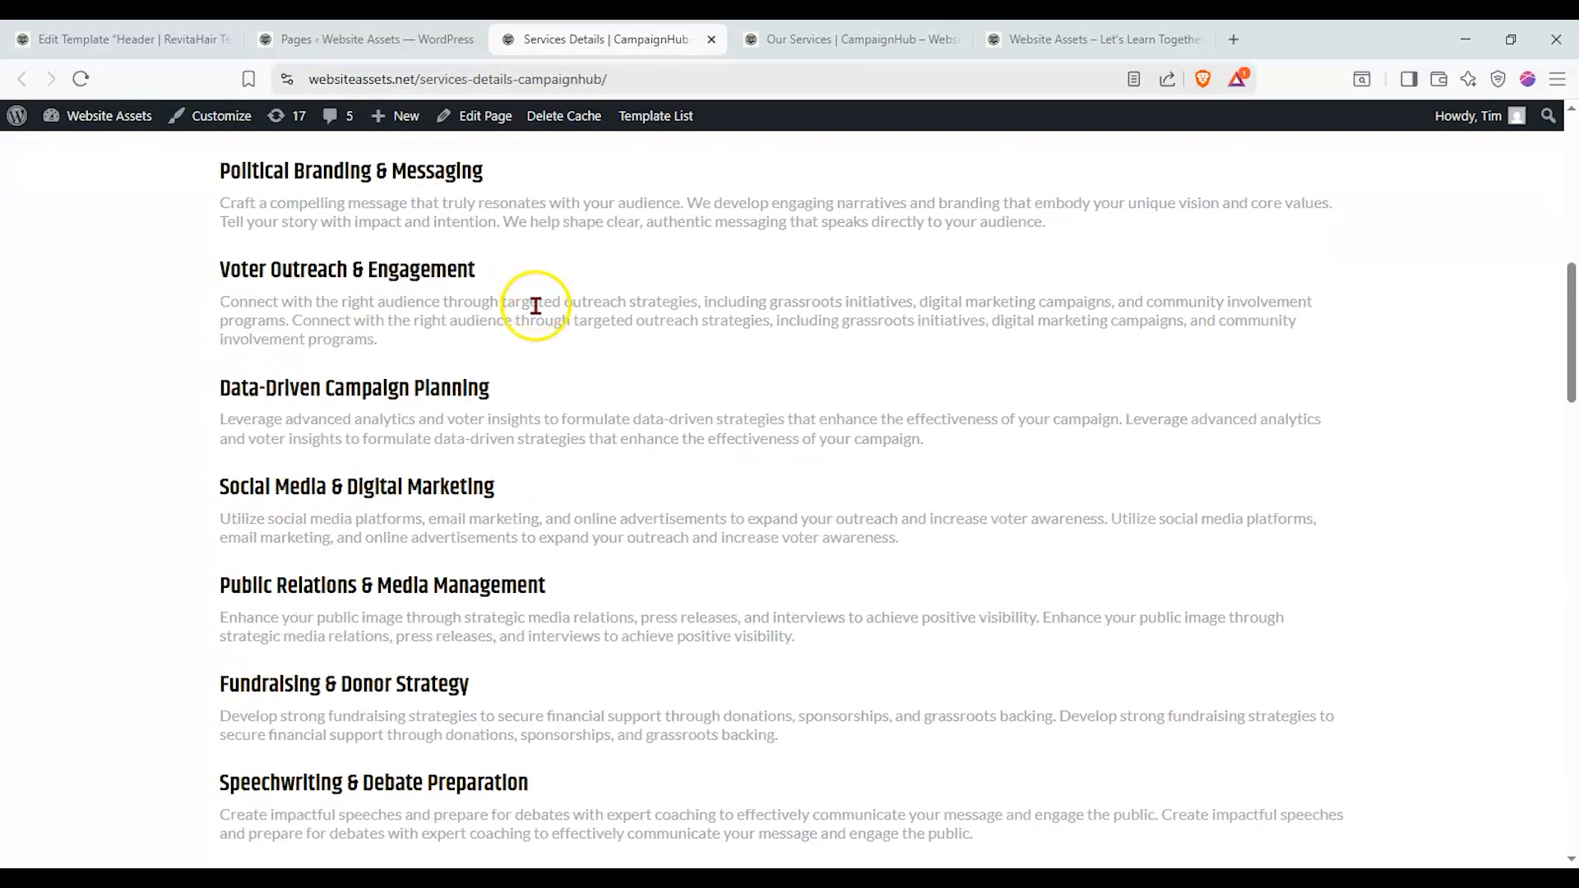
scroll(535, 313, down, 15)
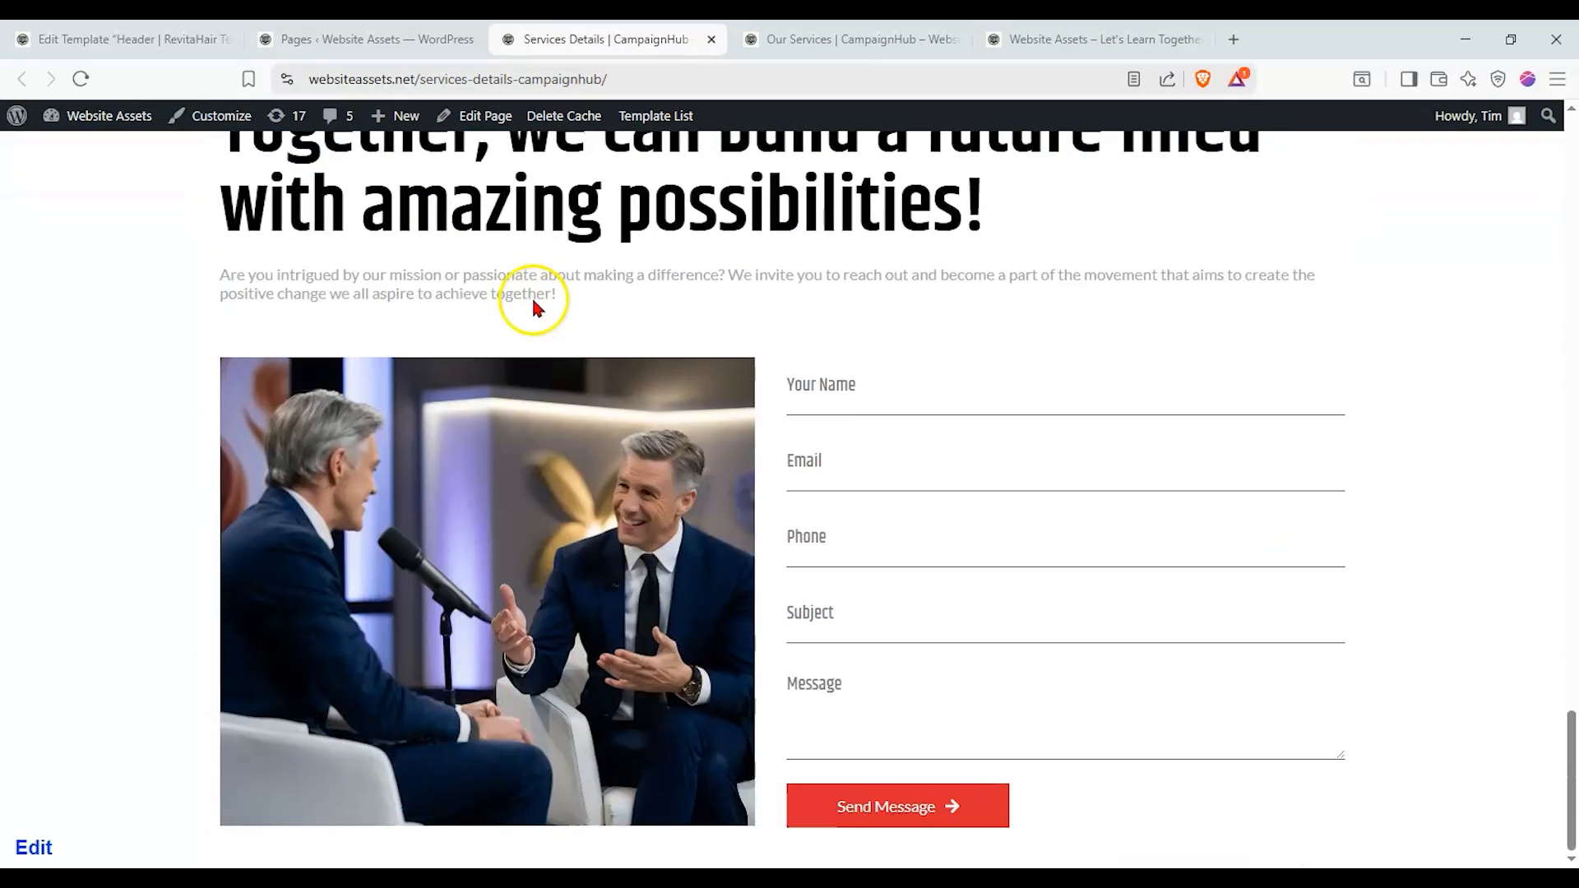
click(712, 39)
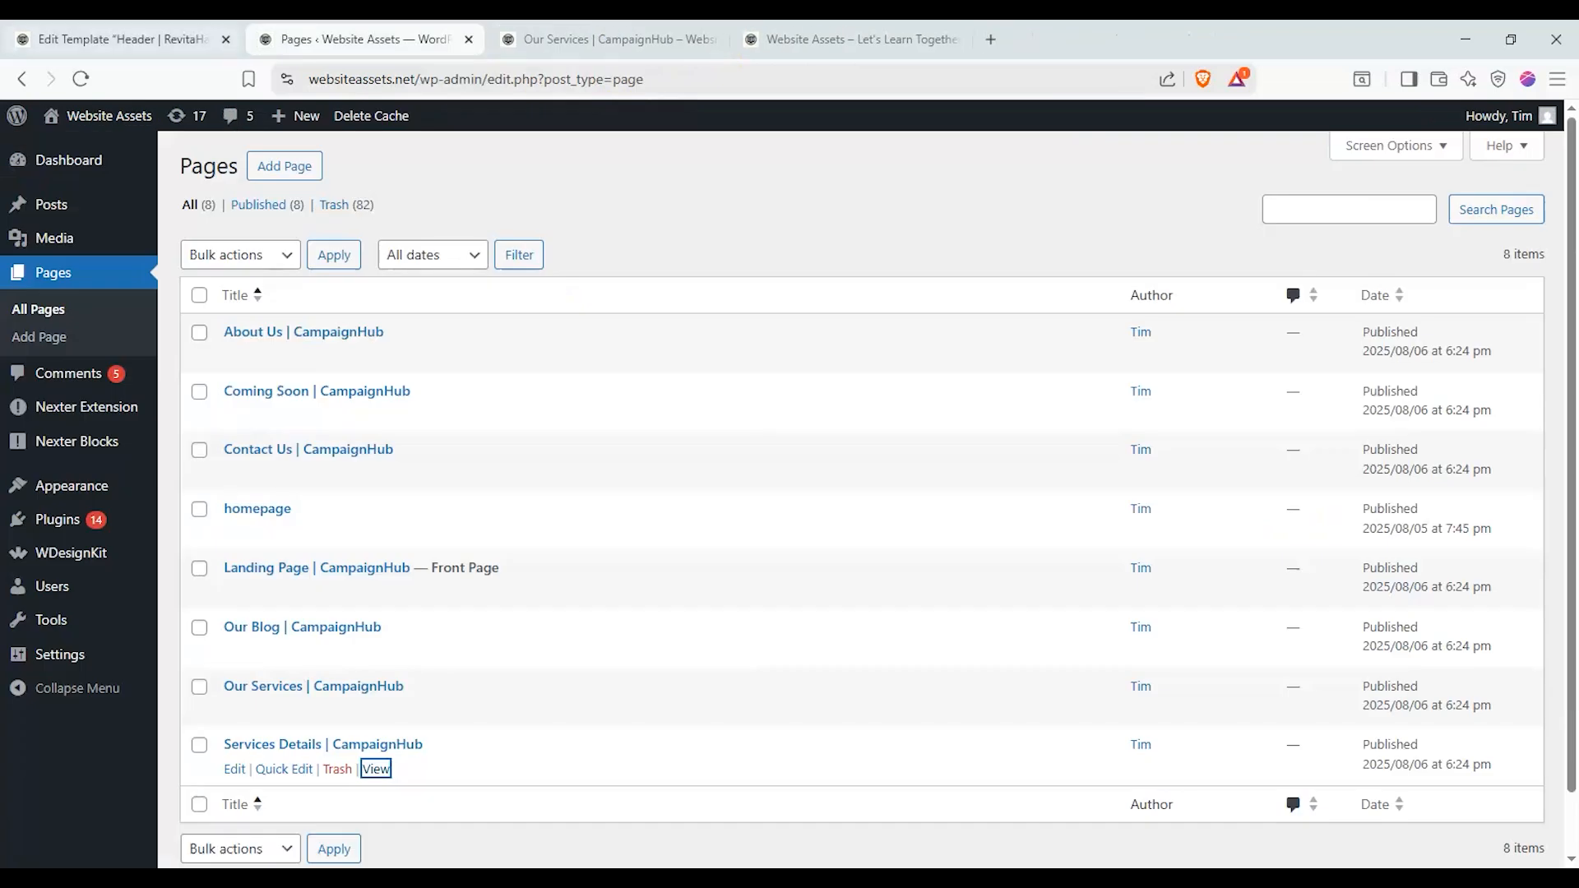
Check the list of all pages again and delete the Appointment entry under Pages from the navigation menu
click(123, 39)
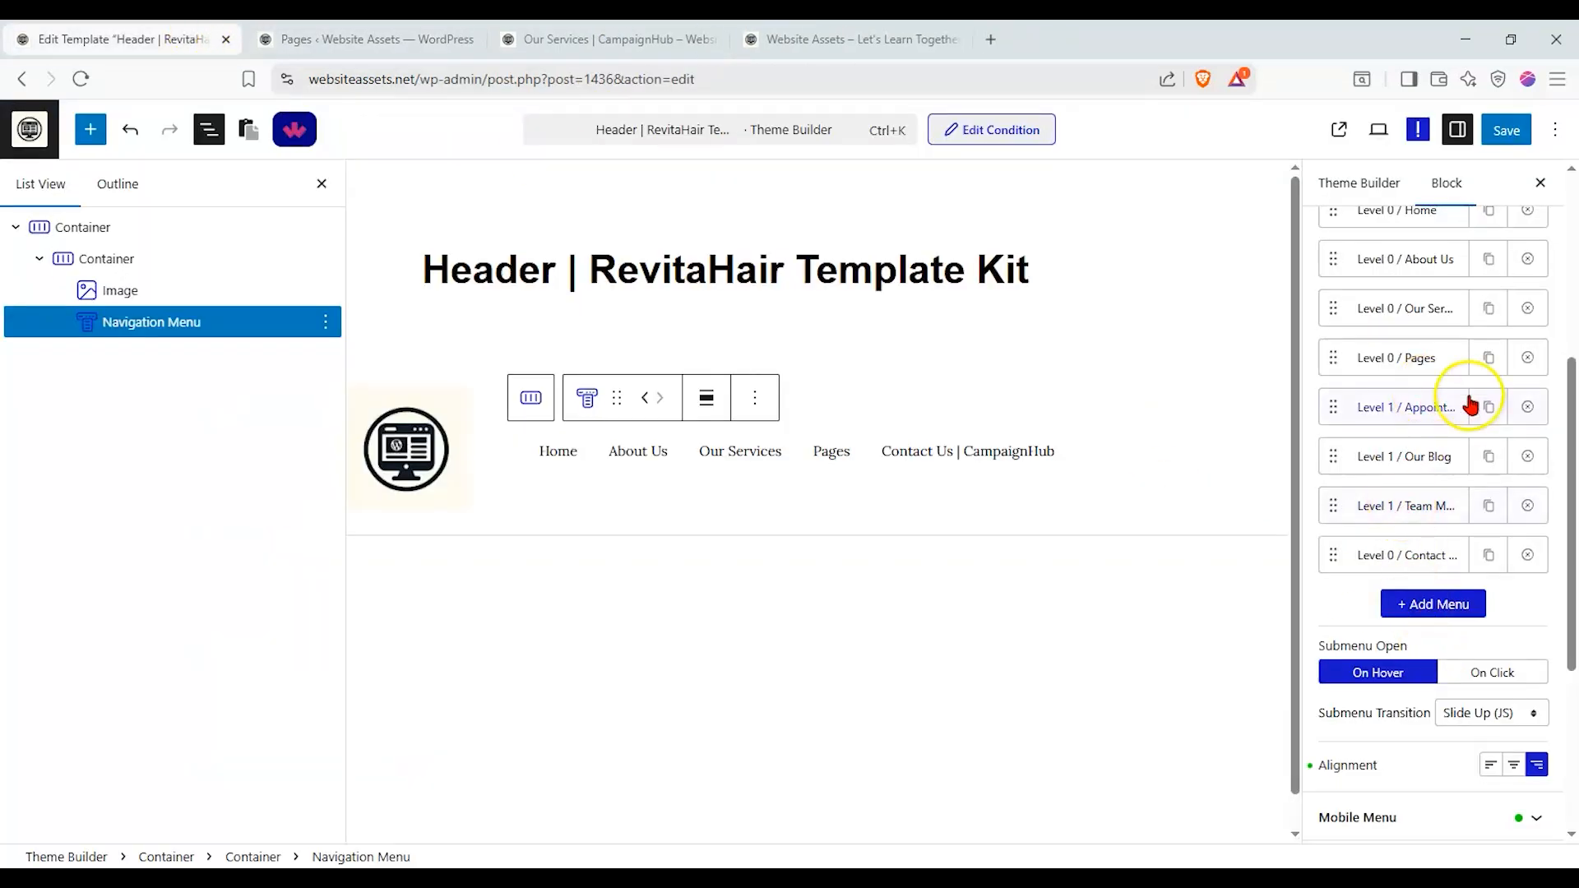
click(306, 37)
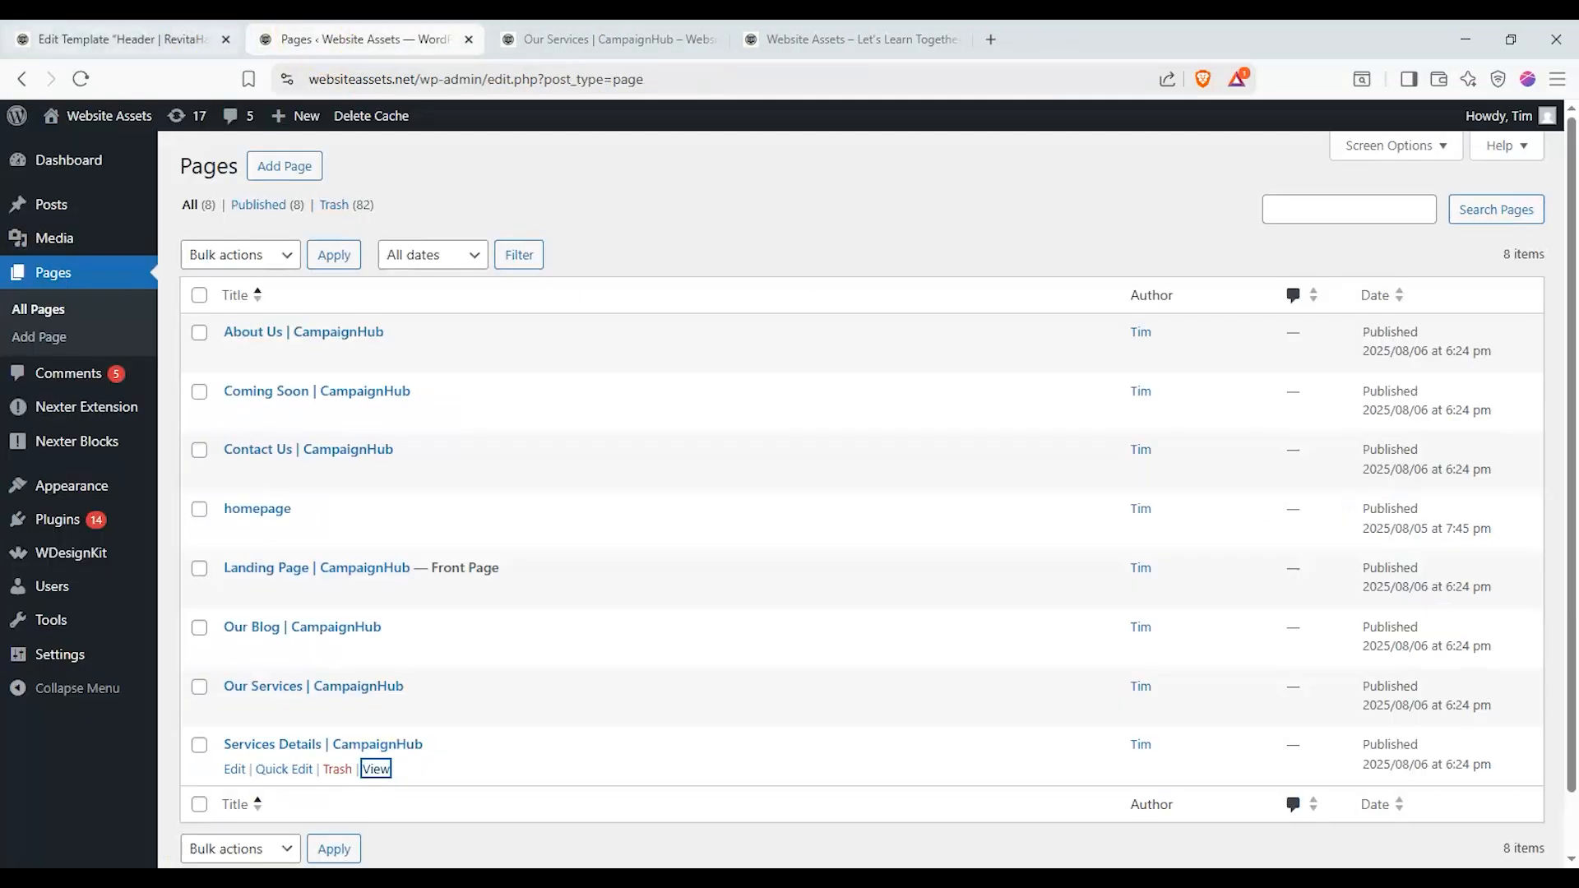
click(124, 39)
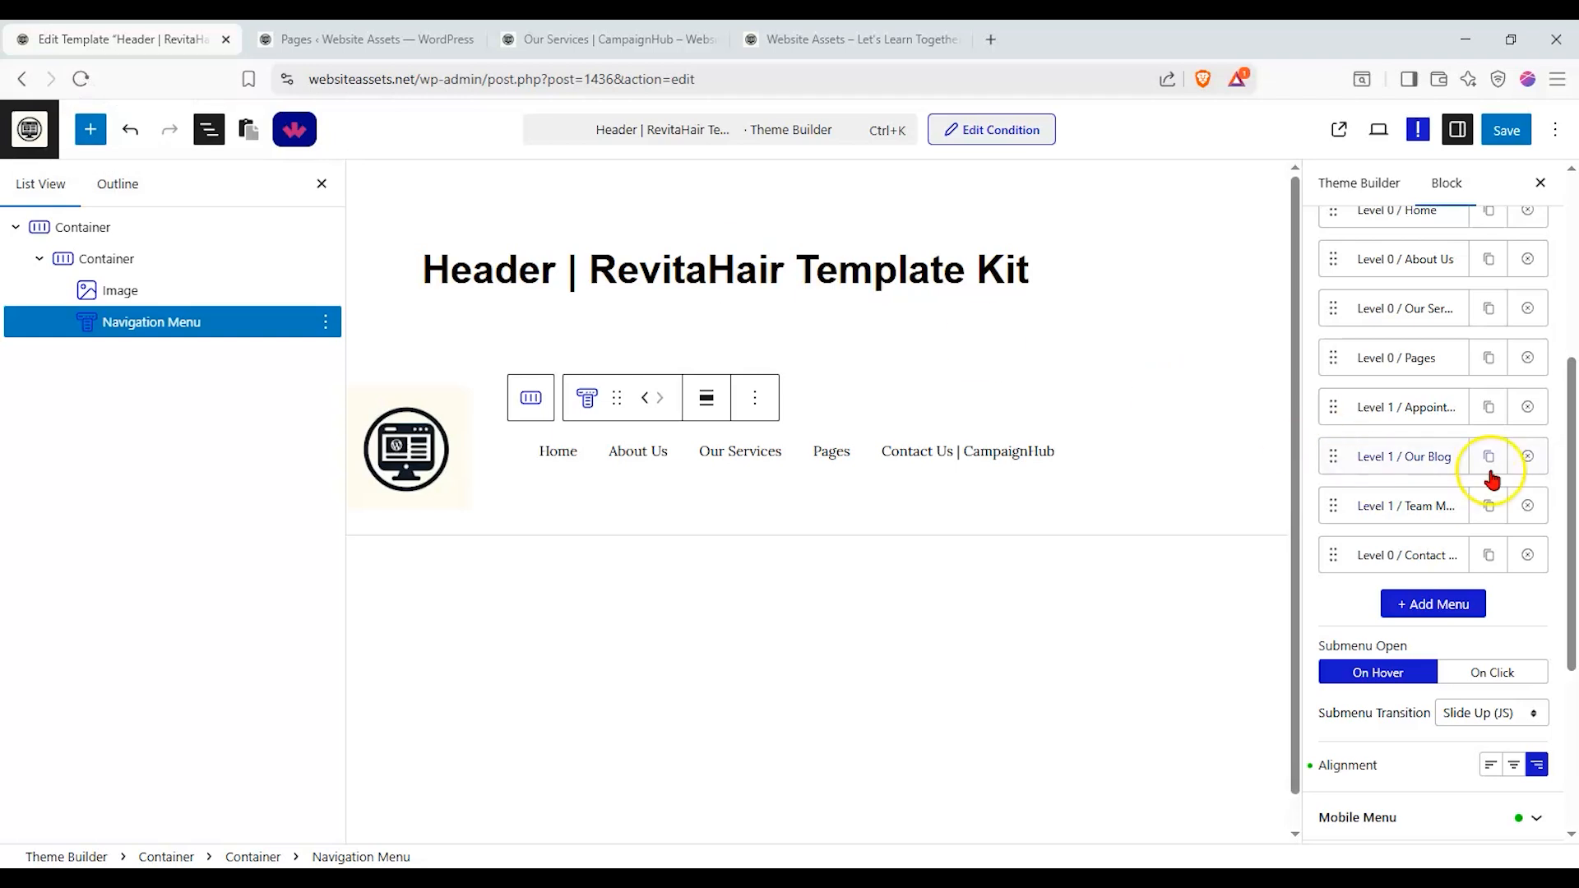
click(1528, 408)
Link the navigation menu's Team Member entry under Pages to the Services Details | CampaignHub page
click(1422, 458)
click(1522, 620)
text(service de)
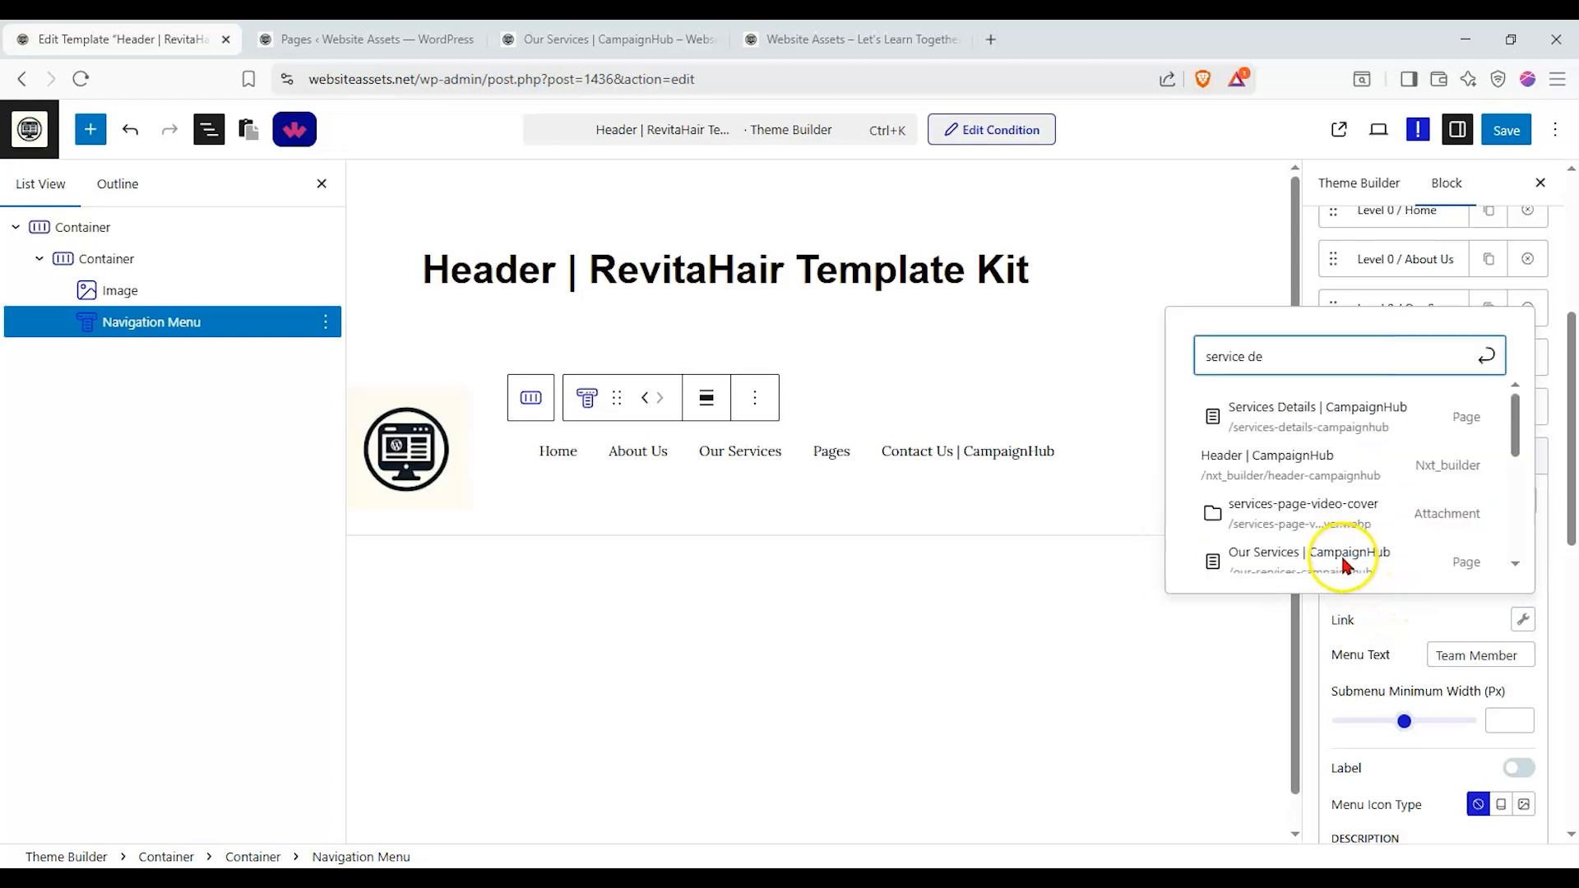
click(1369, 443)
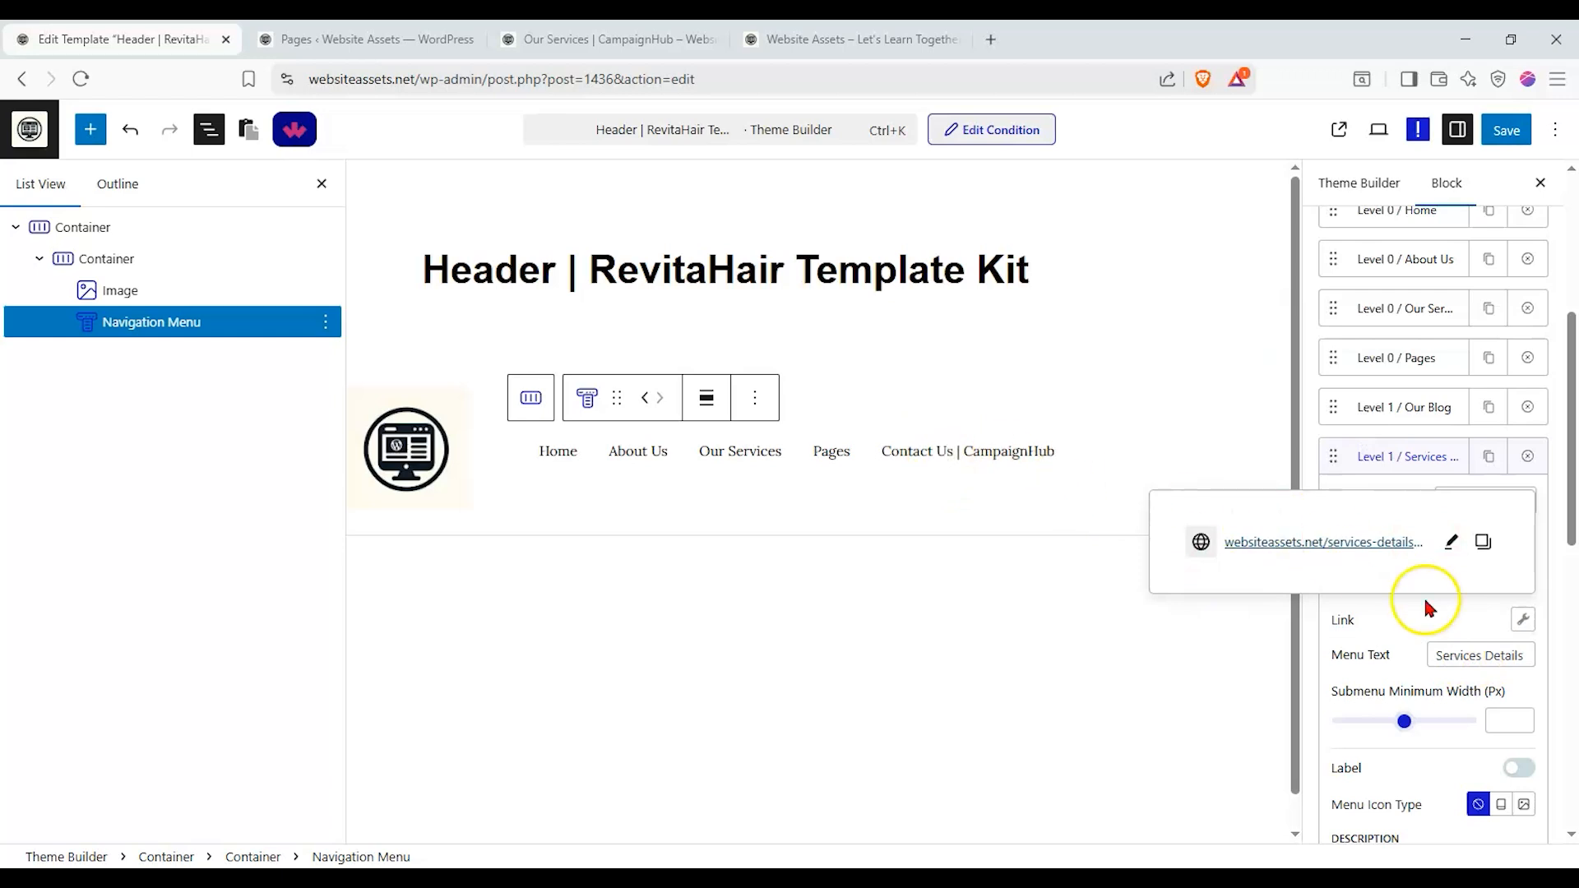
click(1409, 457)
Shorten the last navigation item's menu text to Contact Us
click(1407, 506)
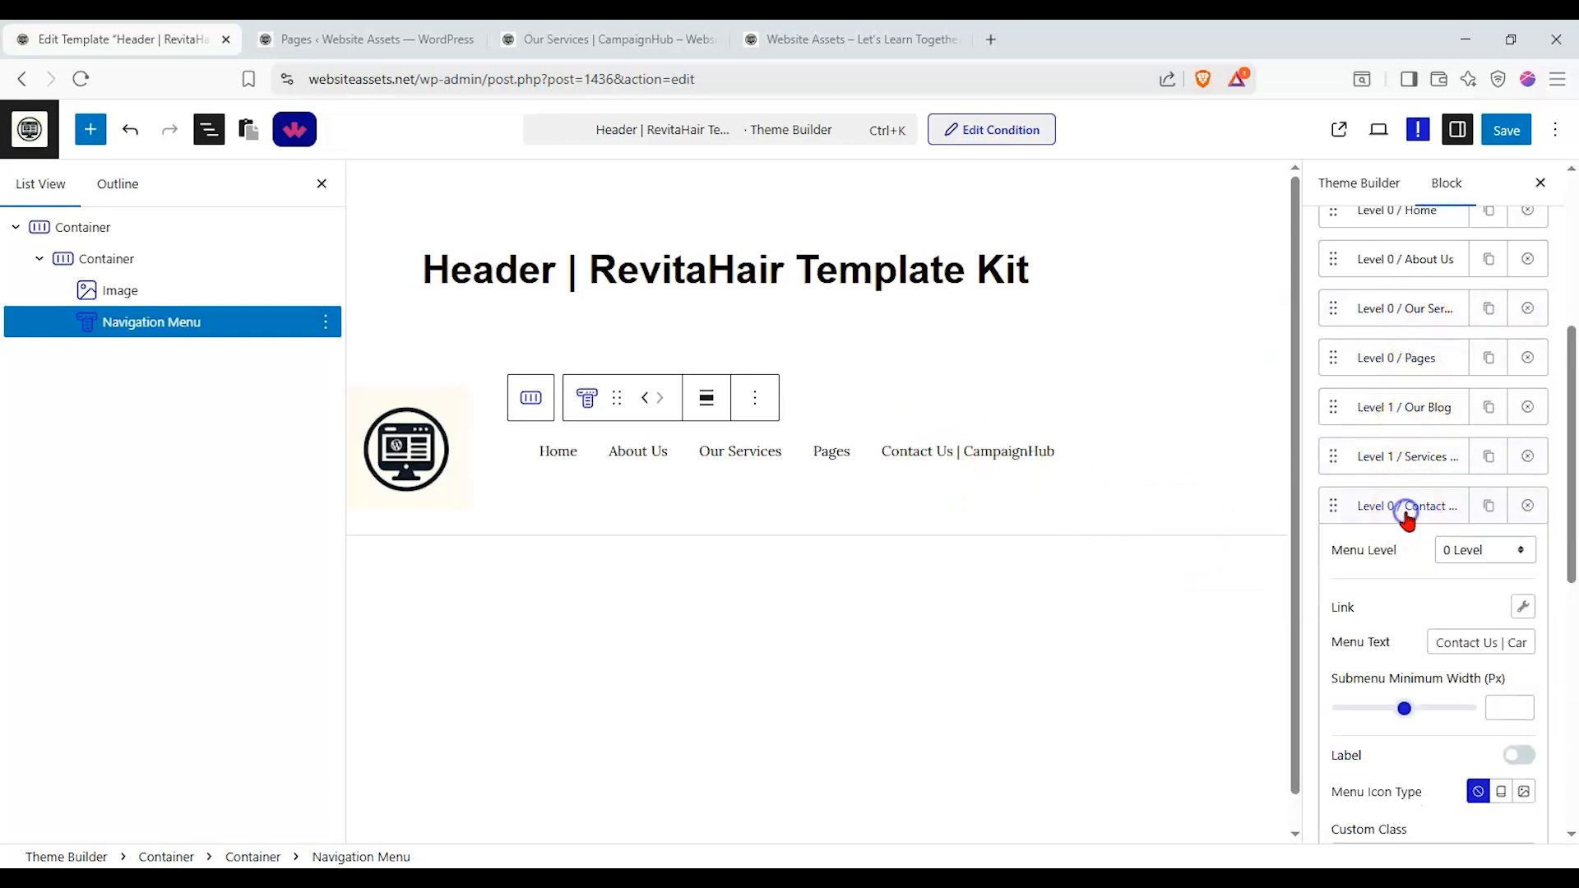
drag(1482, 654, 1575, 671)
key(BackSpace)
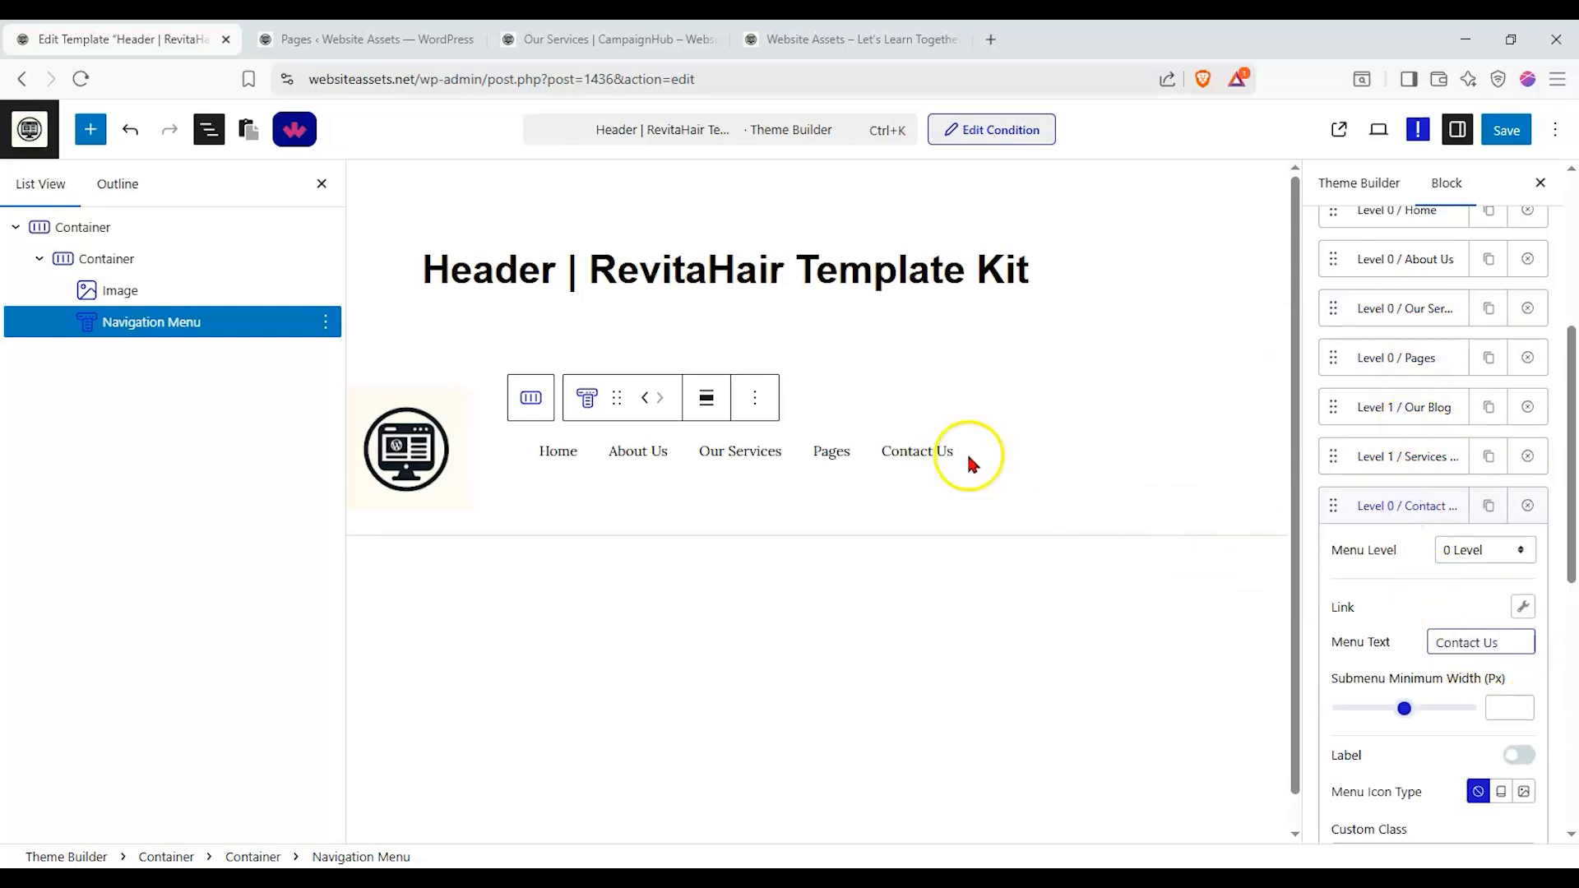
Shorten the second Pages submenu entry's menu text to Services Details and save the header template
click(833, 463)
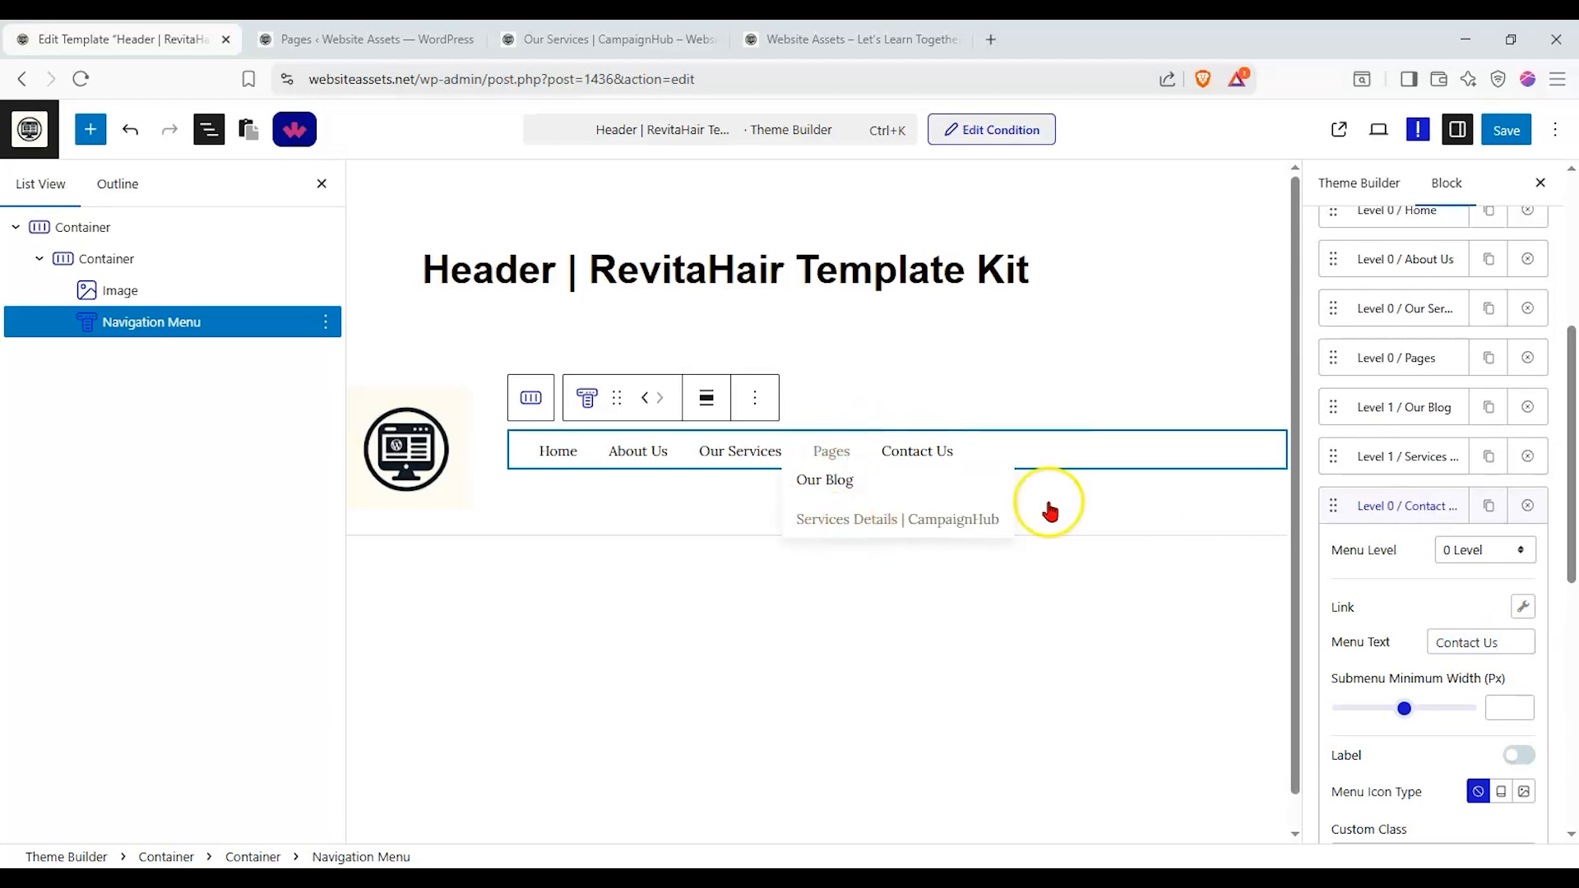
click(1412, 454)
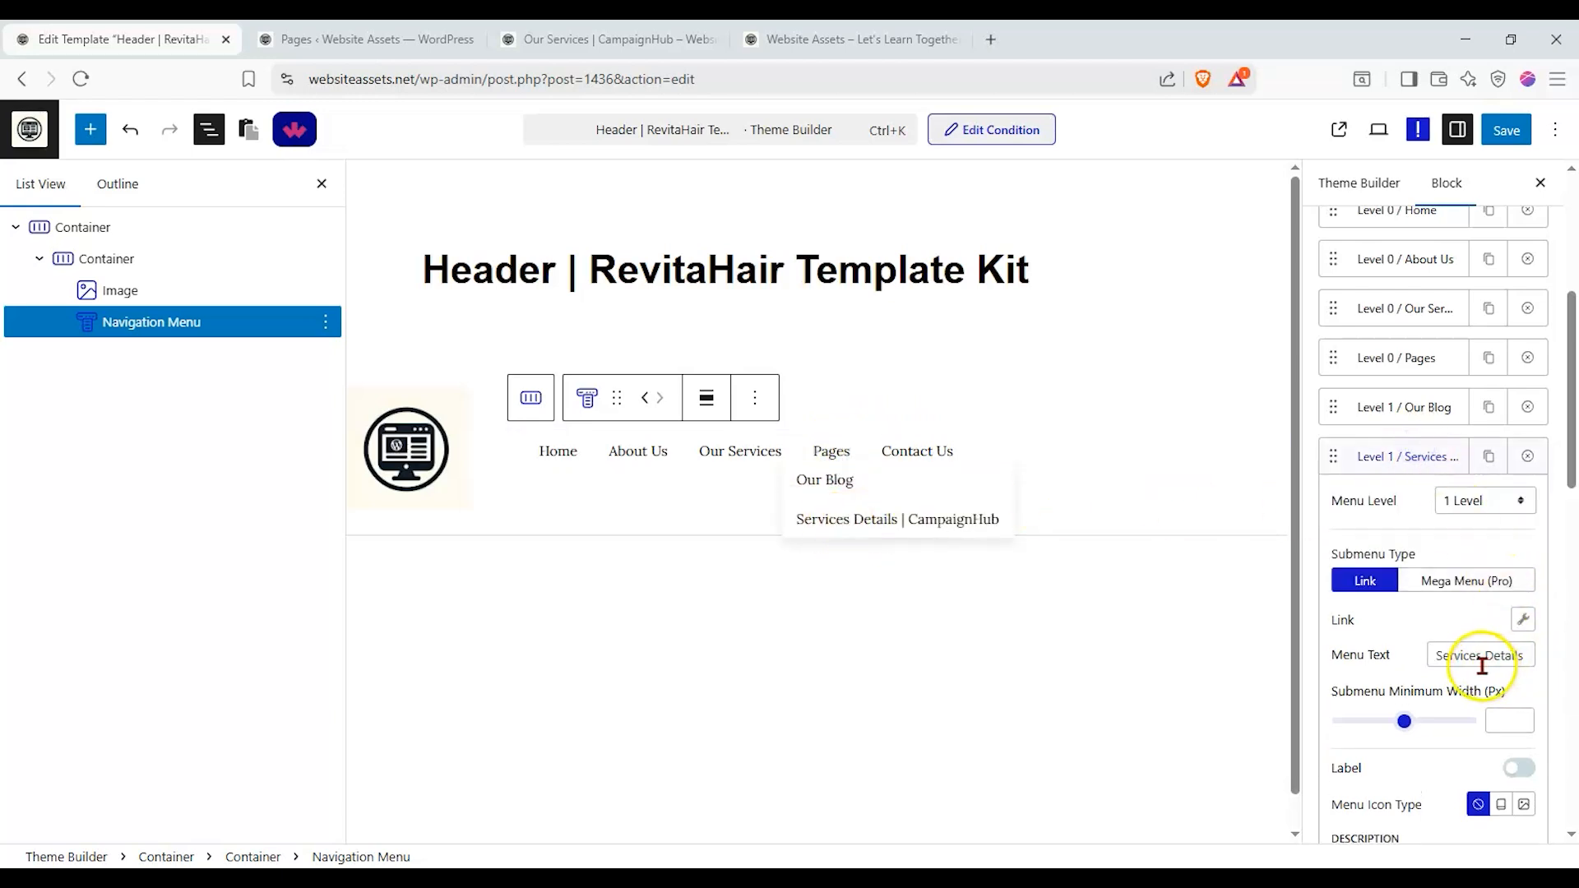
drag(1481, 666, 1573, 658)
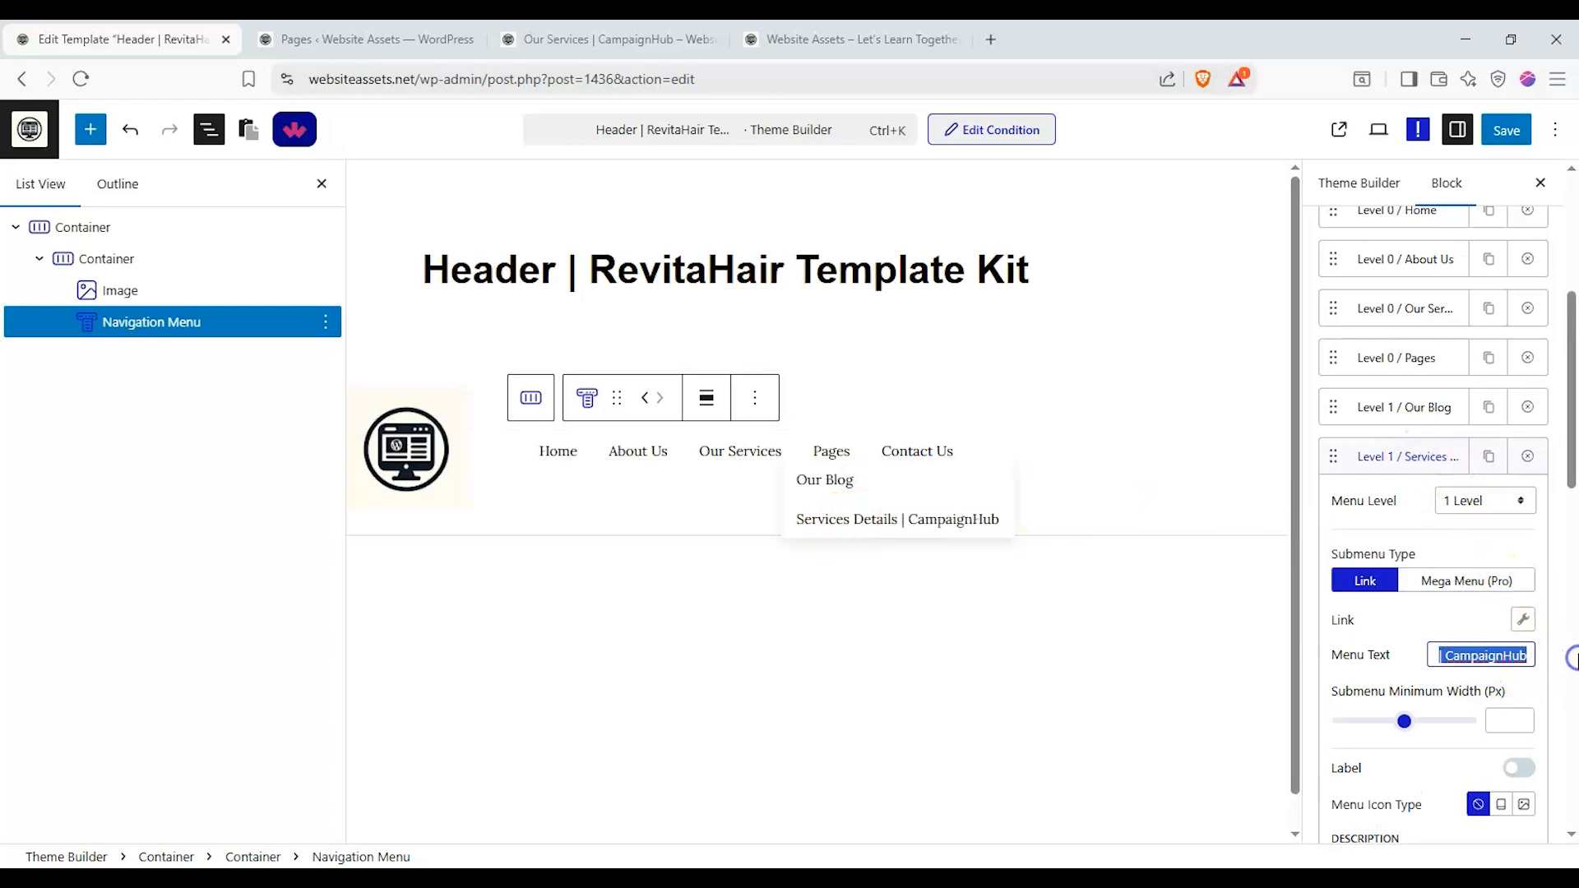
key(BackSpace)
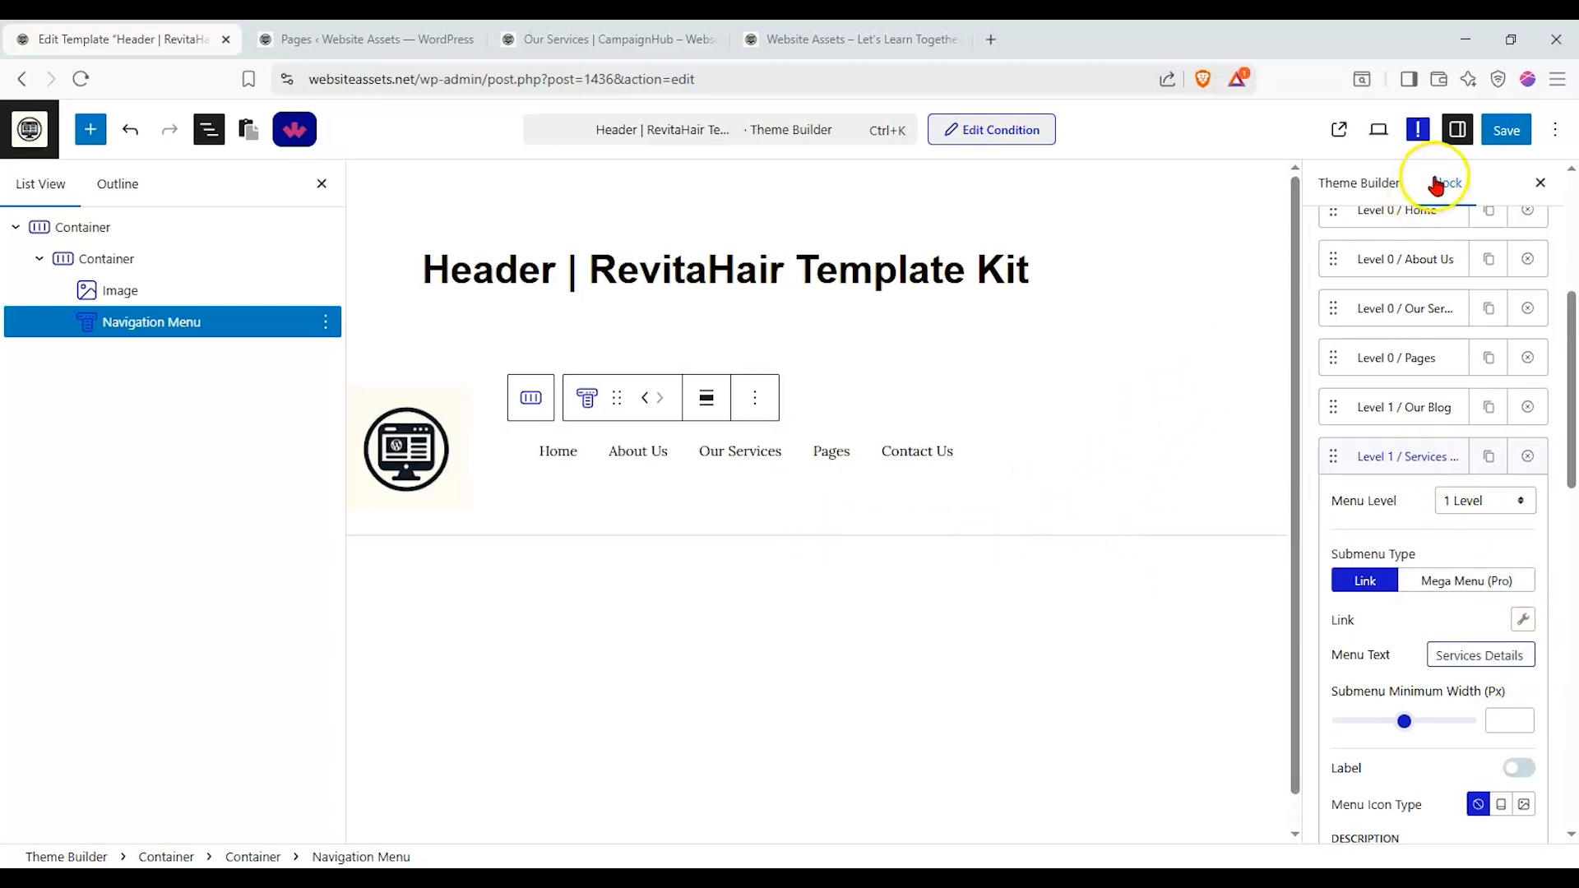
click(1490, 137)
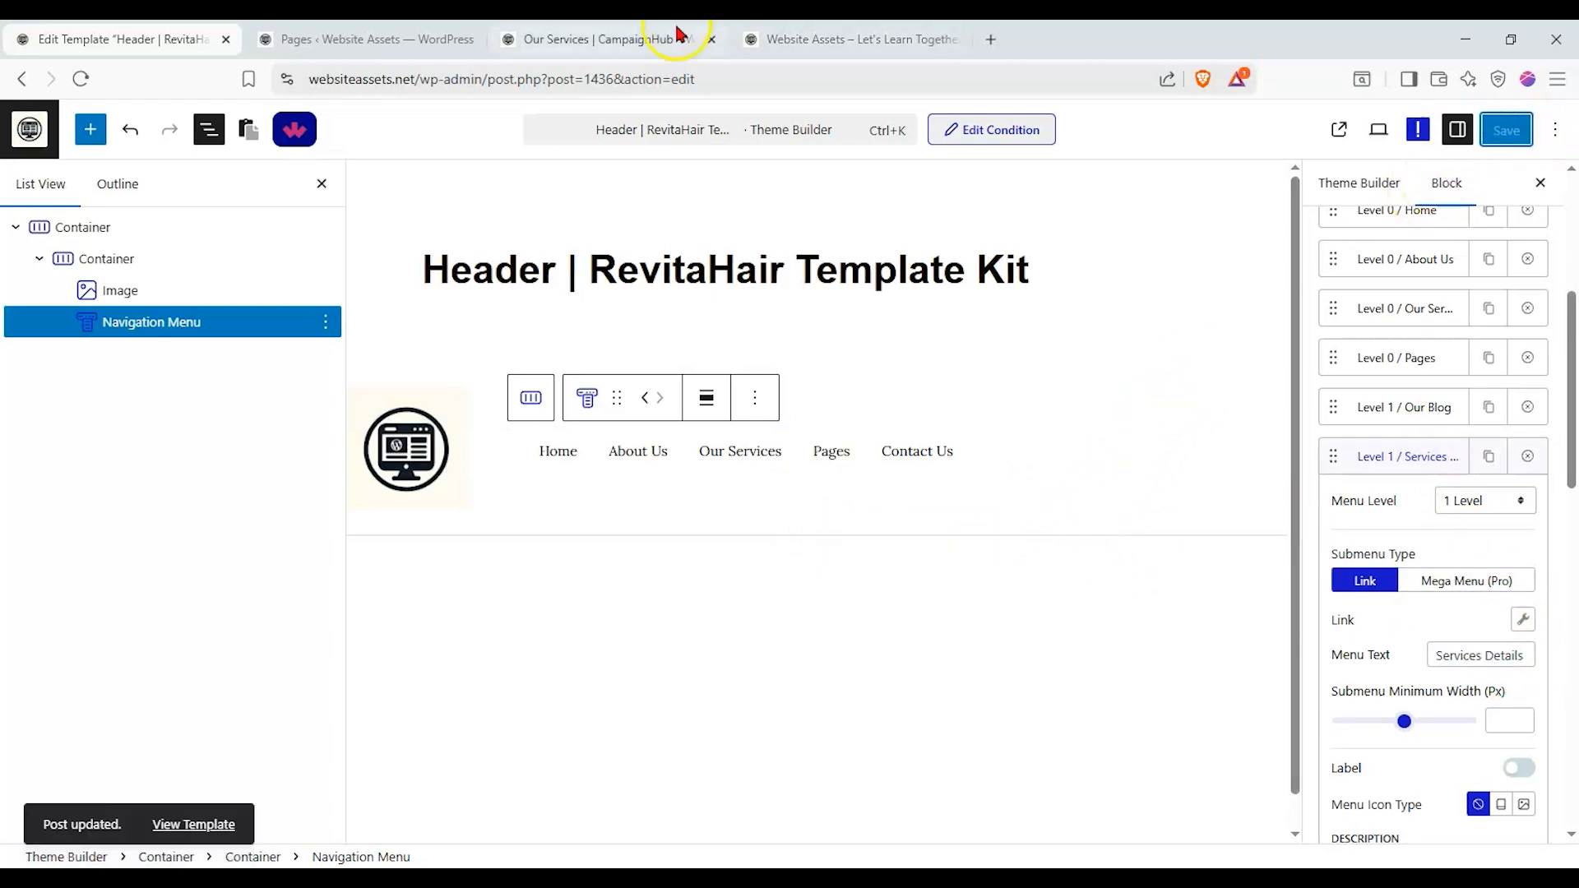
Reload the live homepage beside the template editor, test the header logo's link, and close the duplicate homepage tab
click(822, 39)
drag(822, 39, 370, 38)
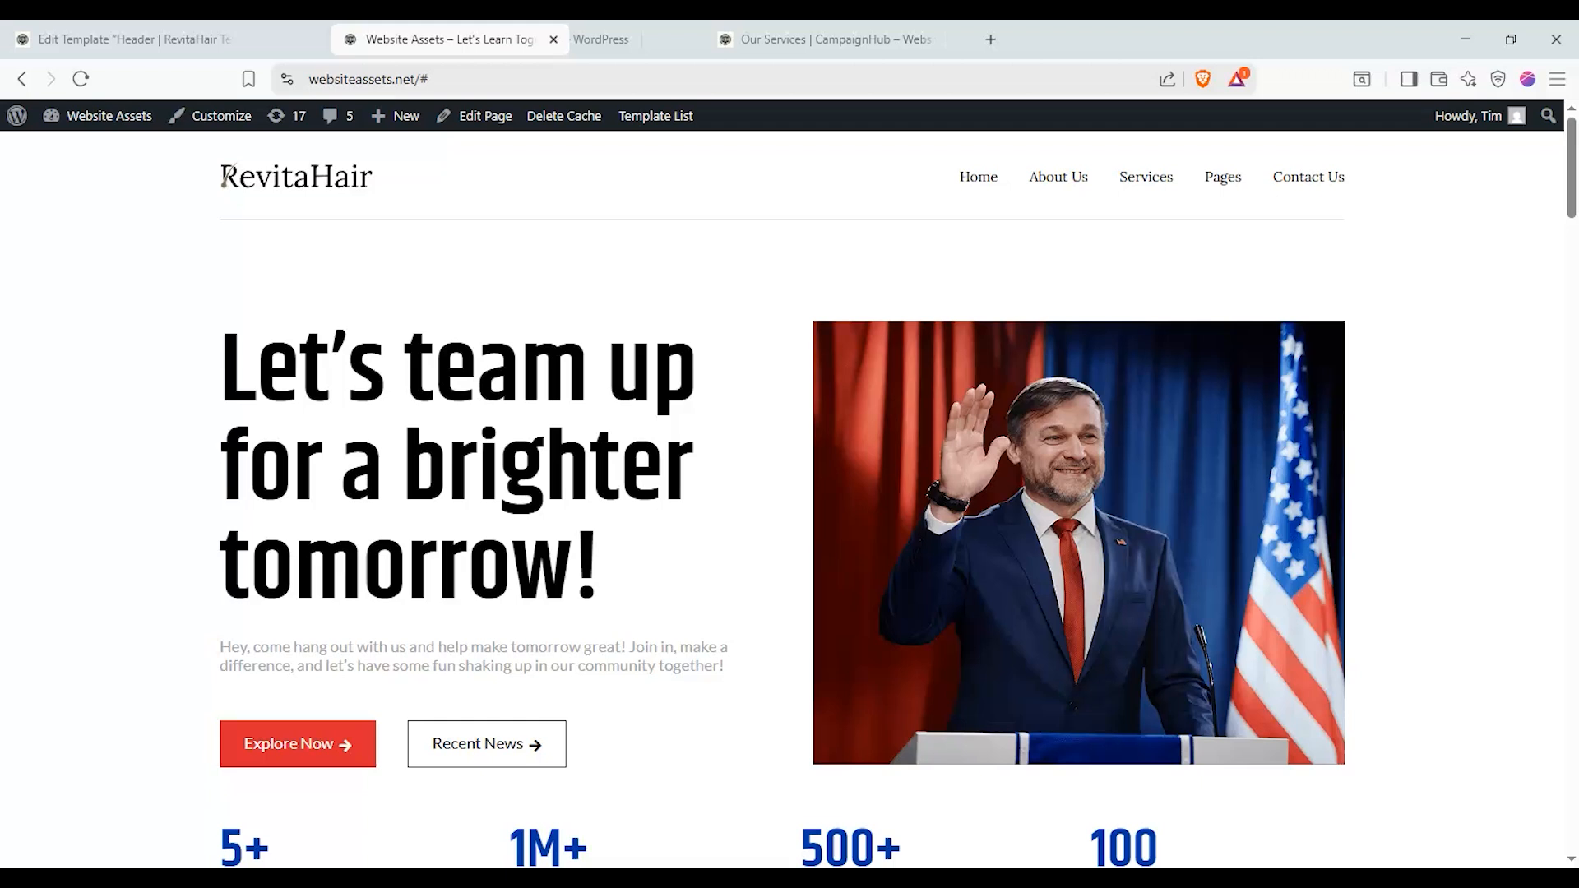
click(74, 83)
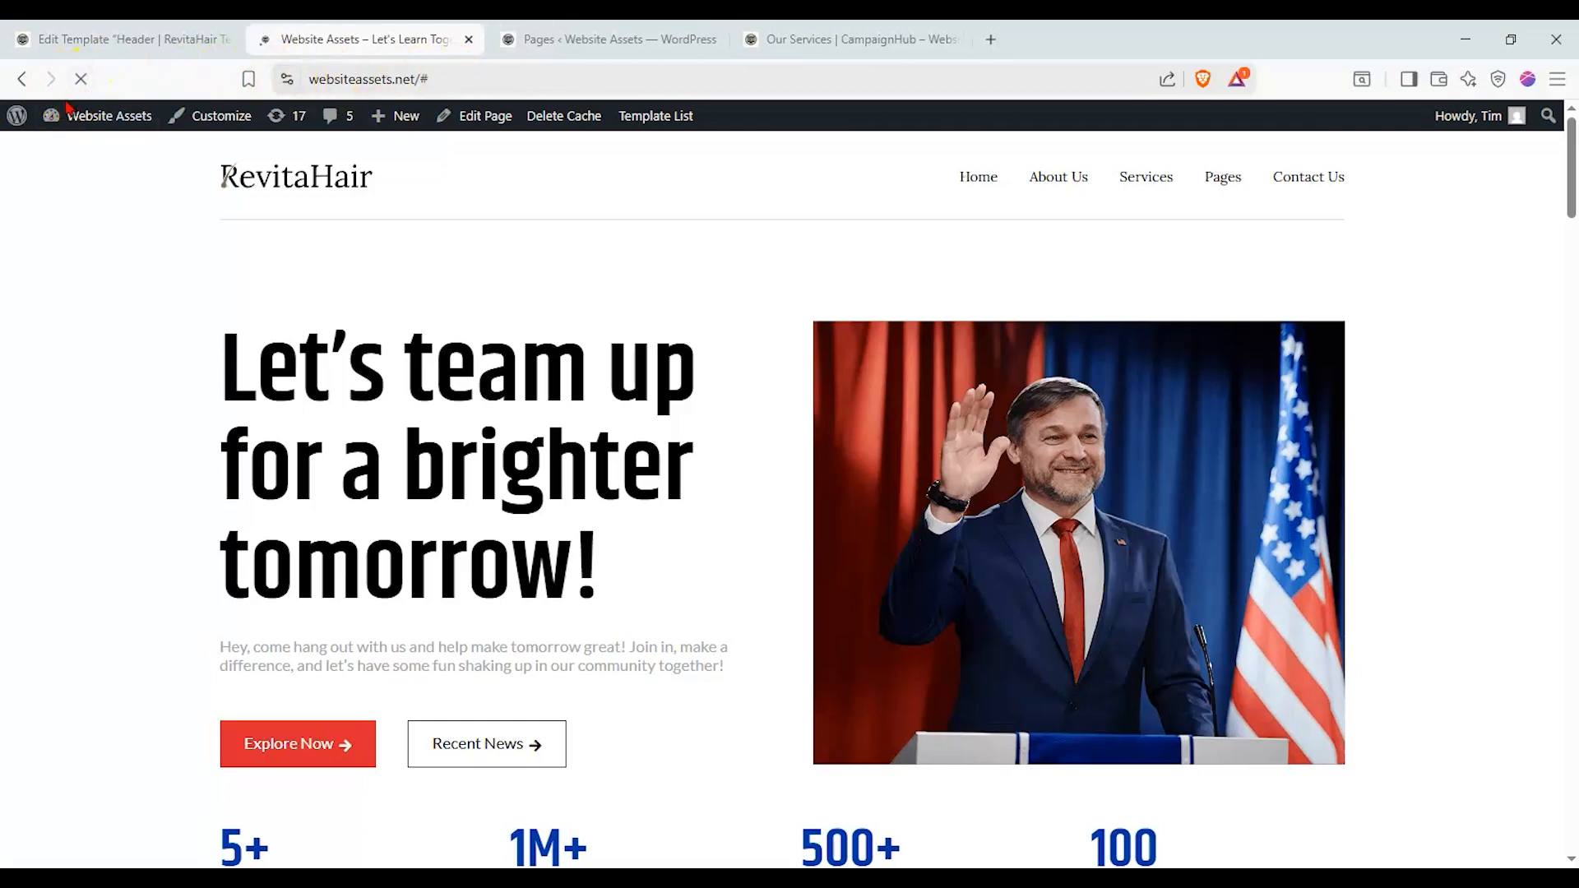
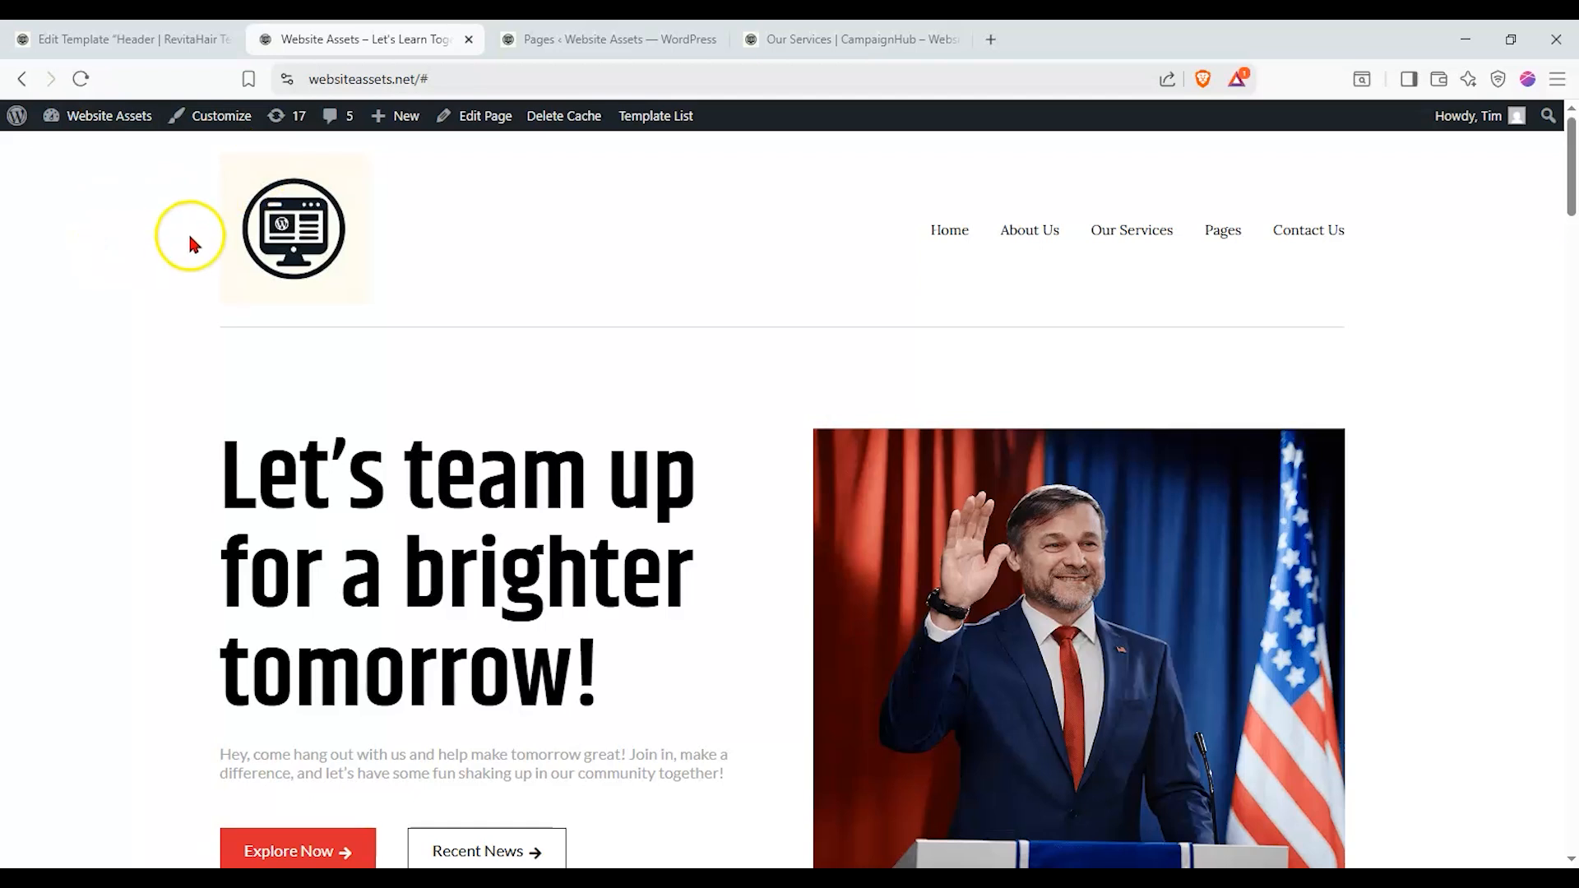
click(241, 212)
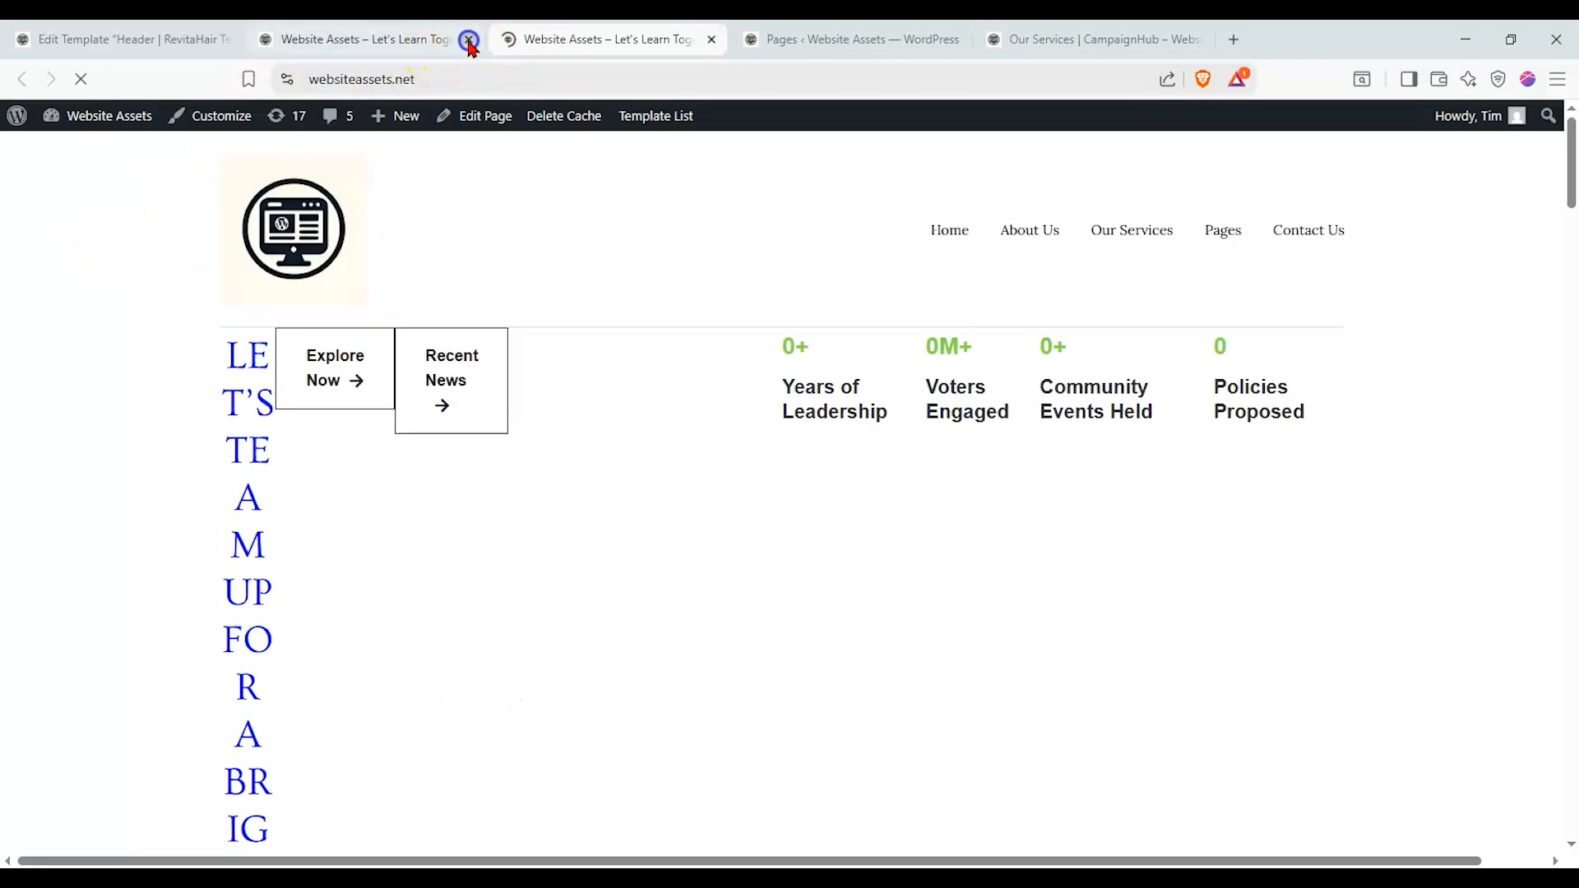
click(468, 39)
Test the live header's main menu links and the Our Blog link under Pages
click(959, 236)
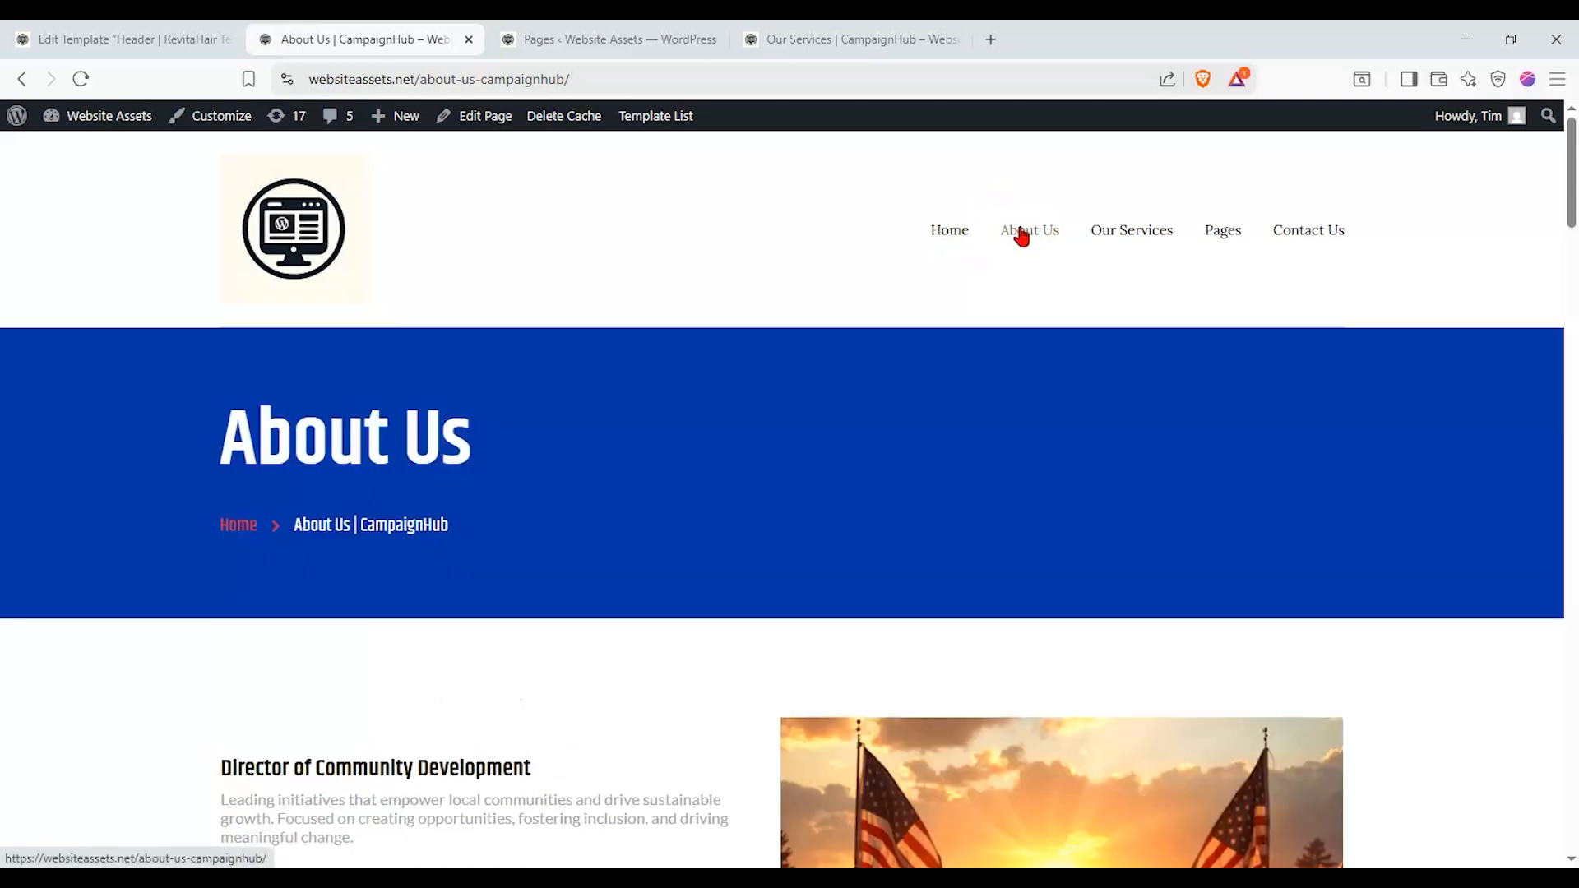
click(1152, 234)
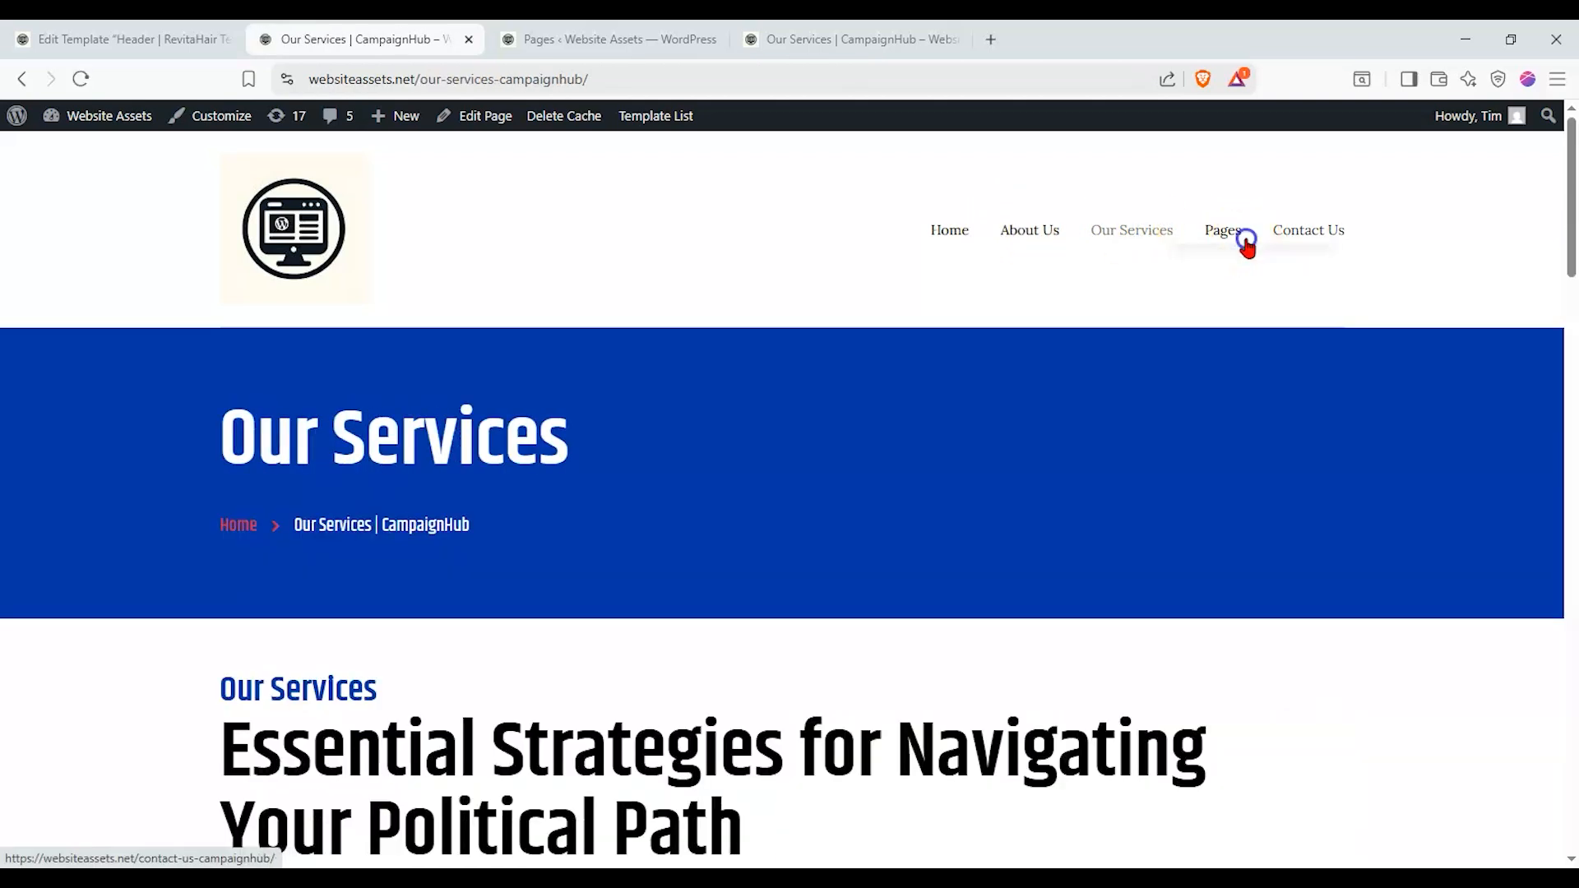
click(1219, 258)
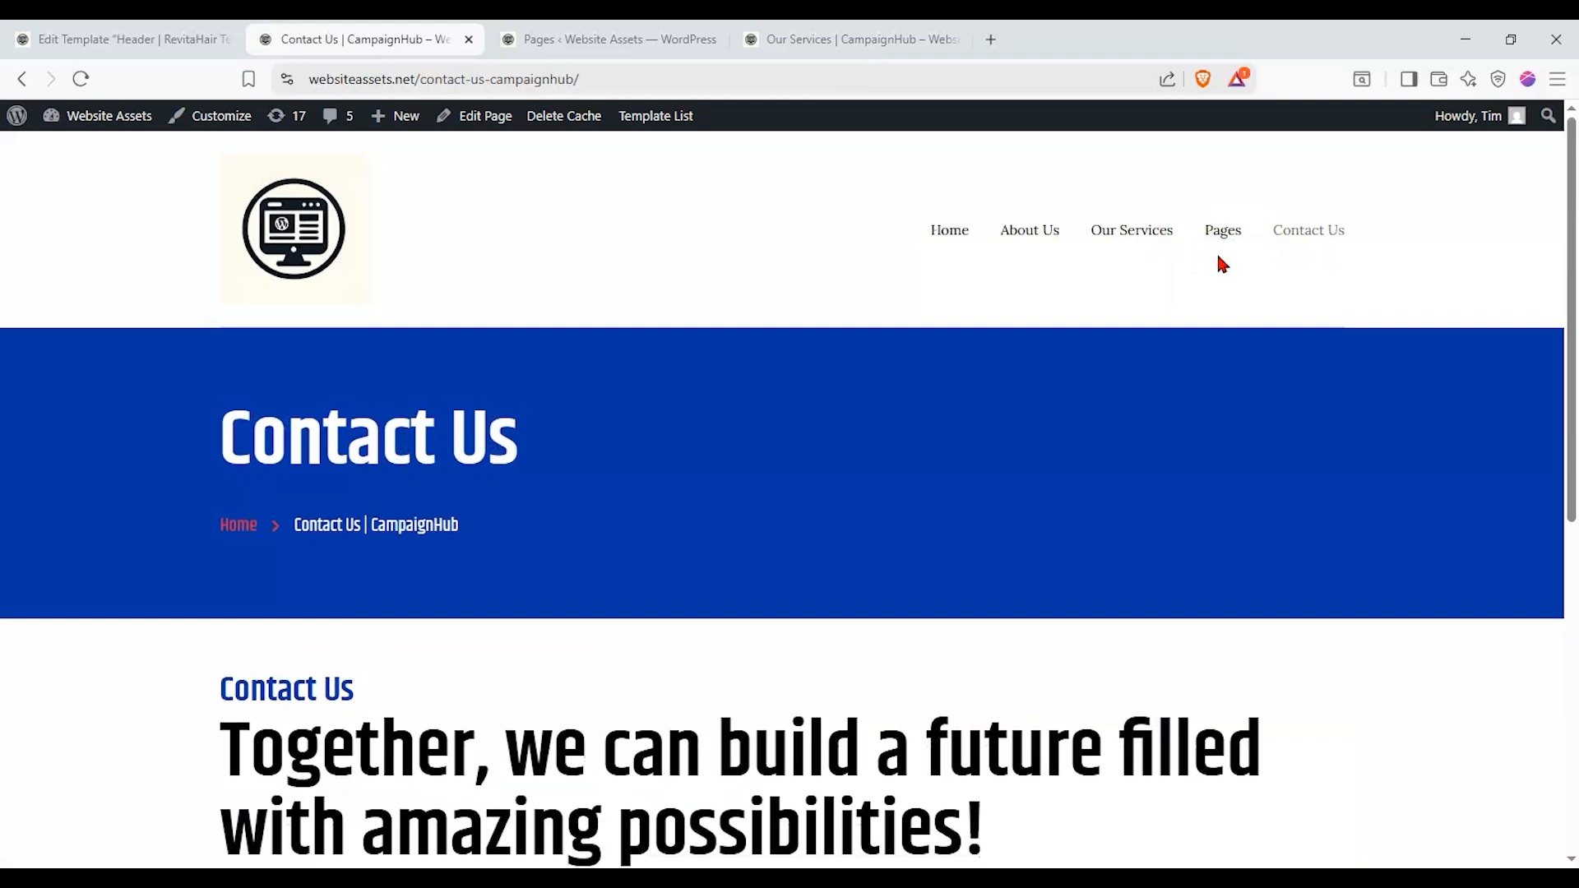
click(1217, 260)
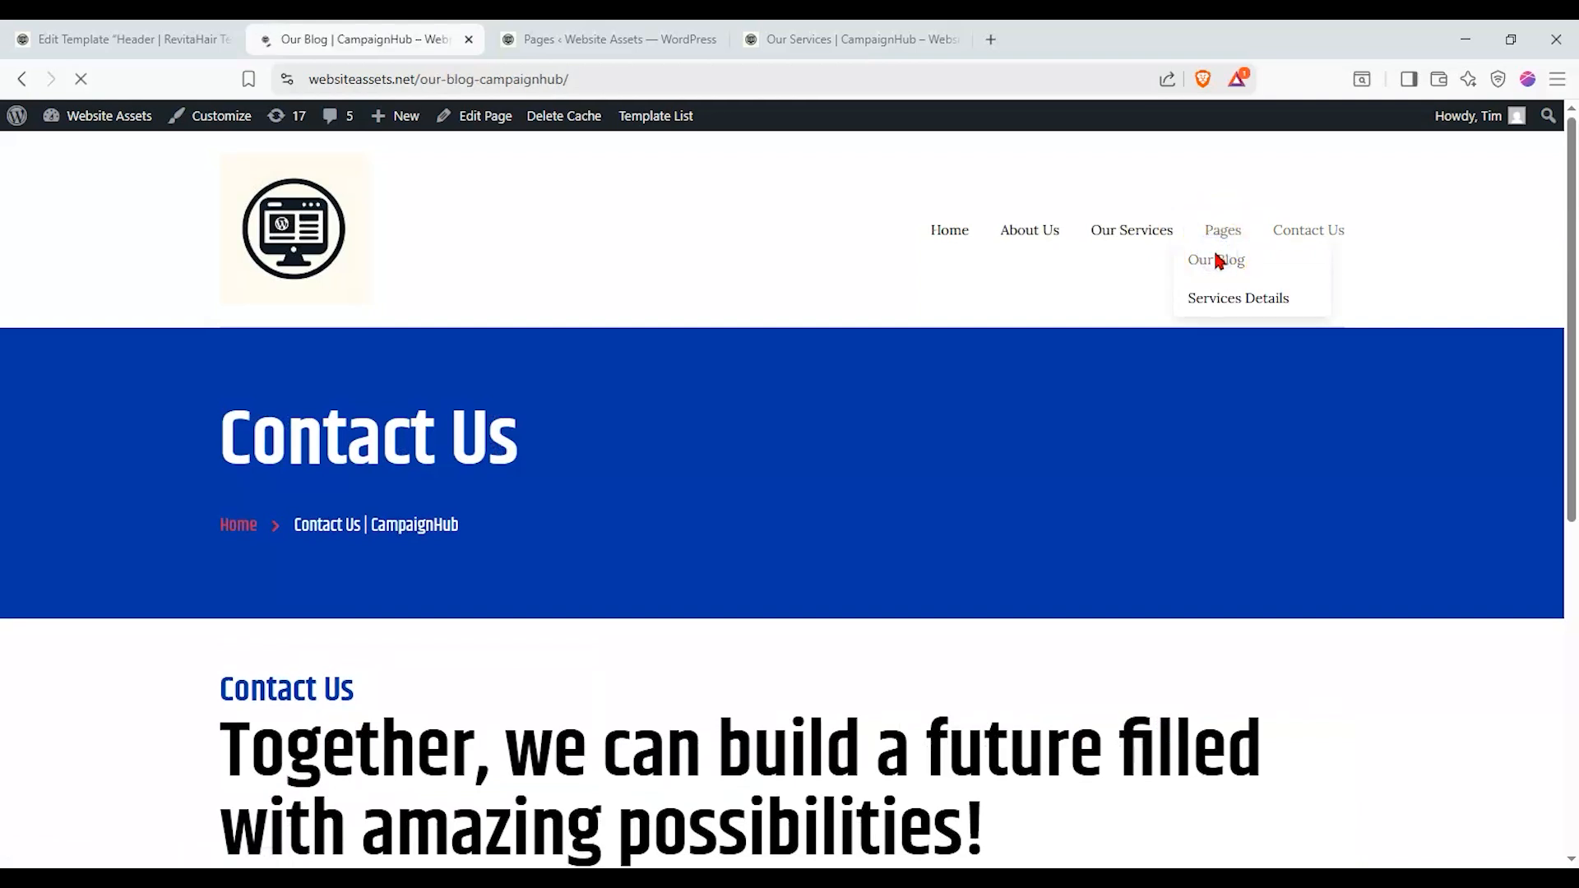
scroll(1176, 374, down, 5)
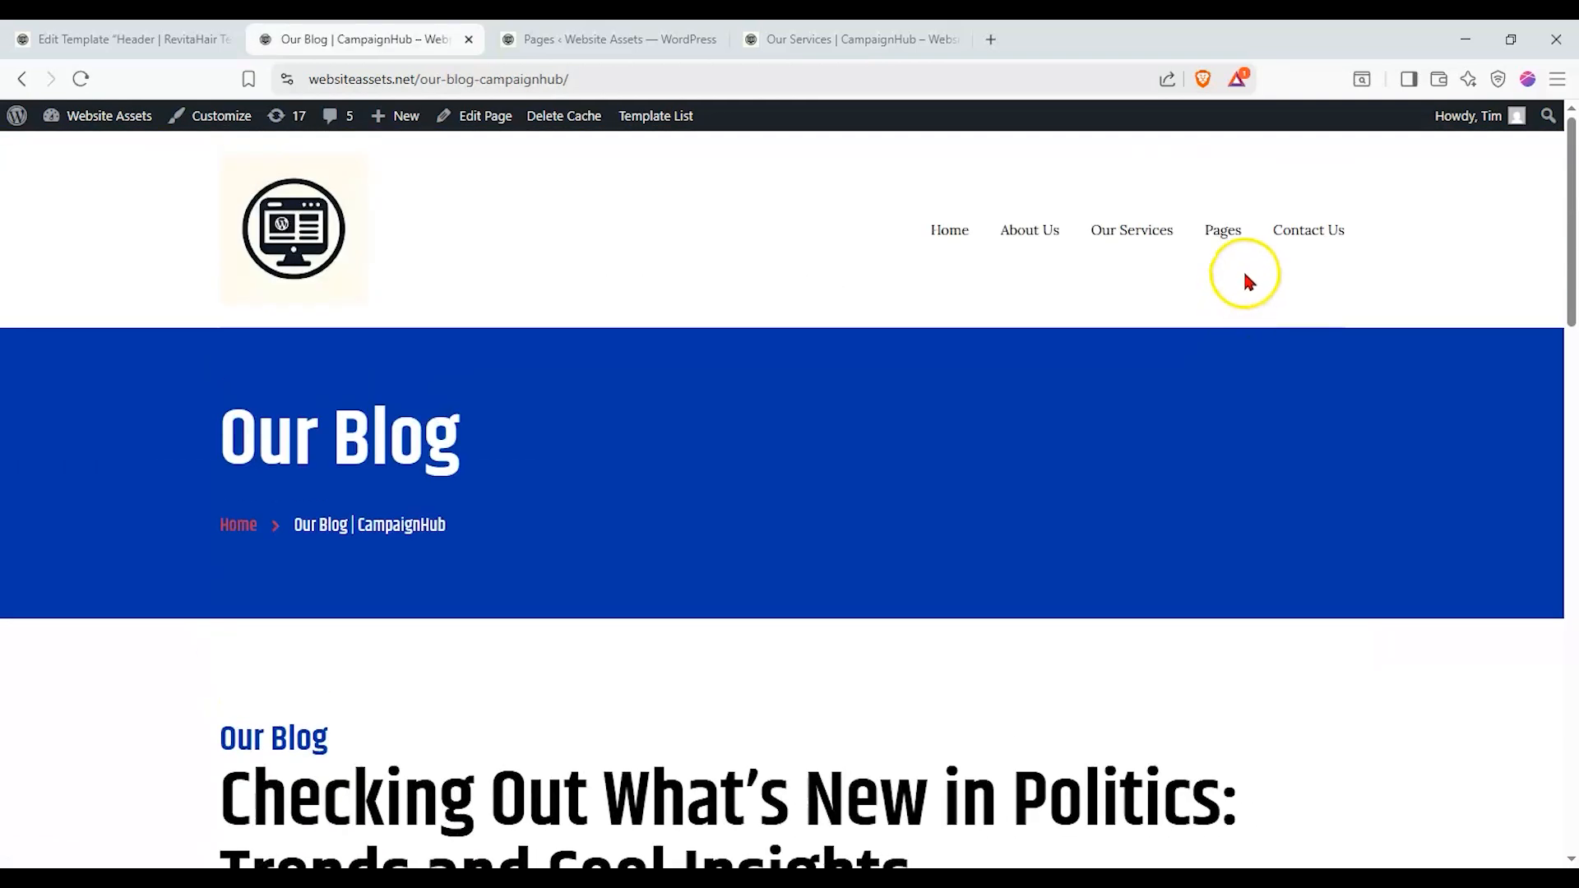
Test the Services Details link under Pages, look through that page, and go to About Us from the header
mouse_move(1223, 234)
click(1227, 297)
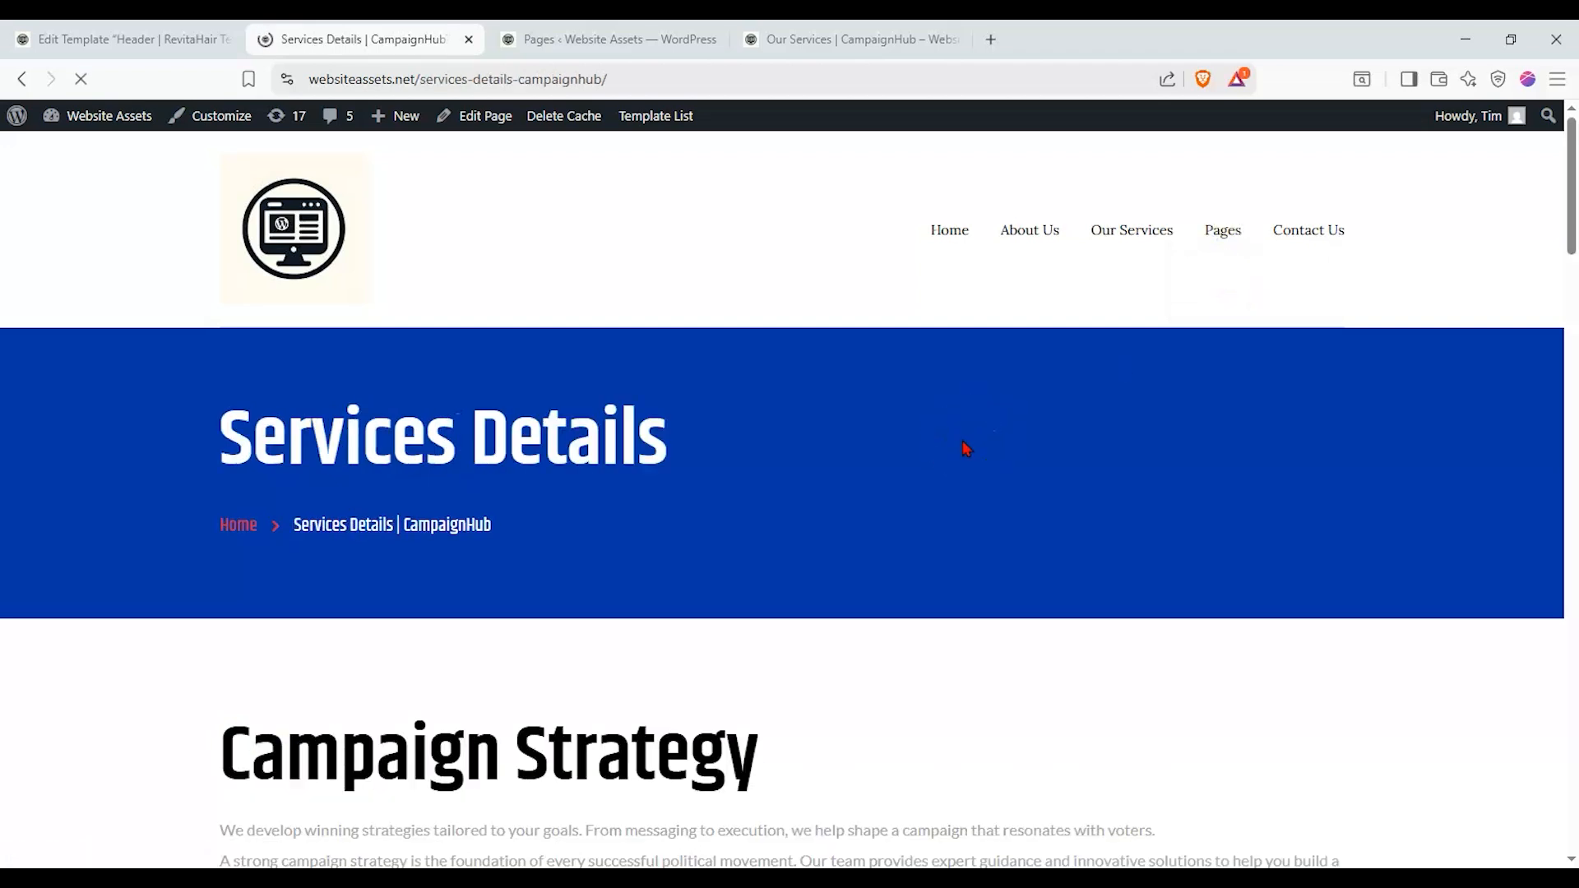
scroll(830, 605, down, 11)
scroll(831, 606, up, 7)
scroll(831, 612, up, 5)
click(1028, 229)
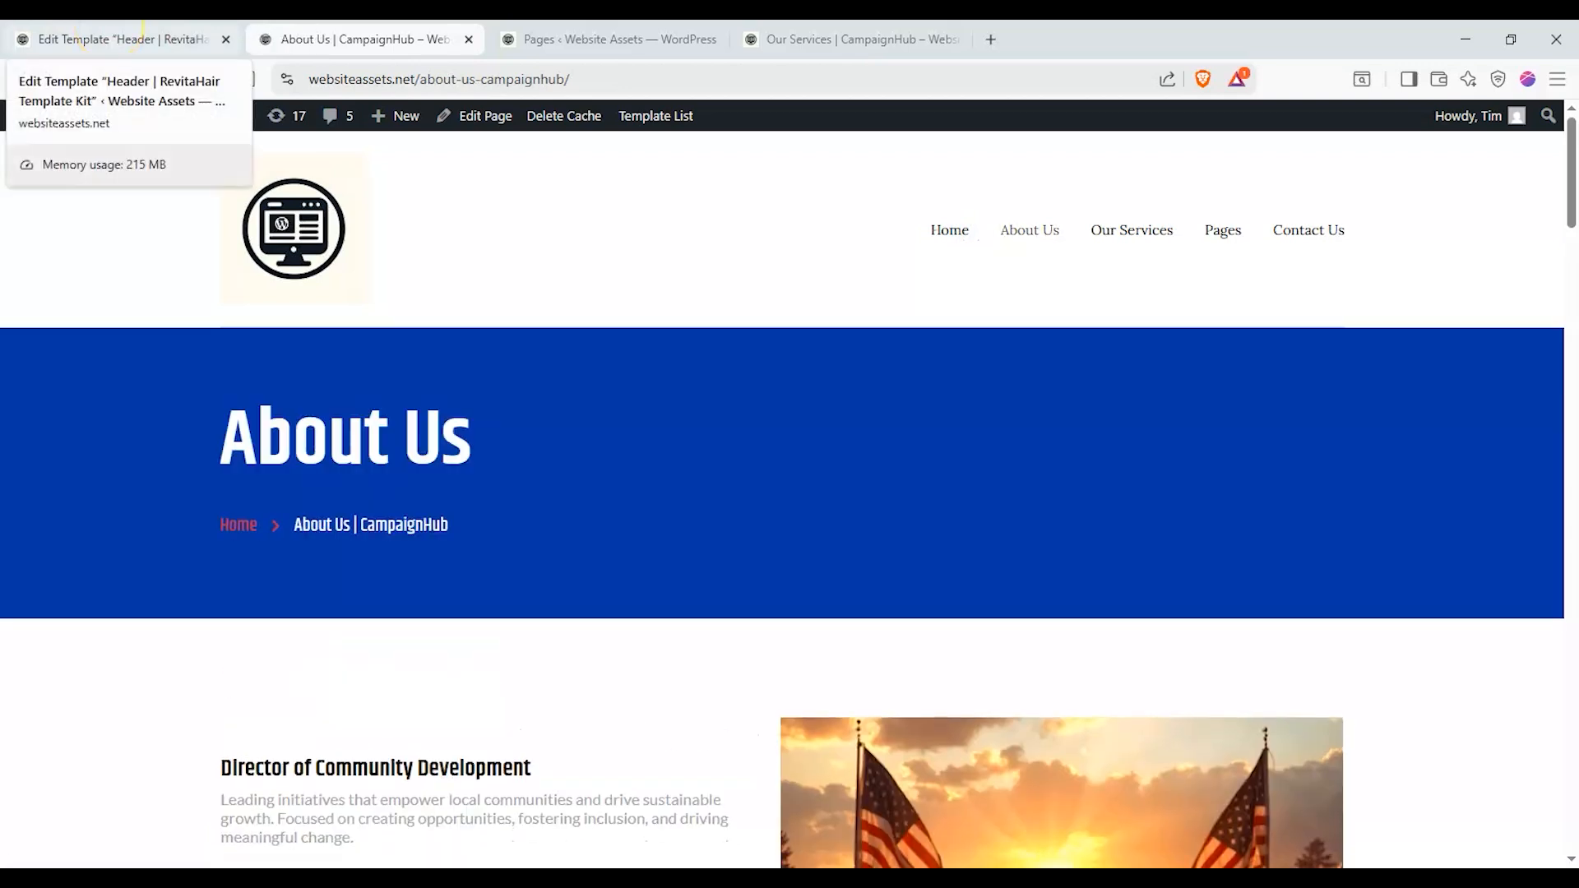
Return to the Theme Builder template list and examine the header, footer and other templates with their types, conditions and status
click(142, 32)
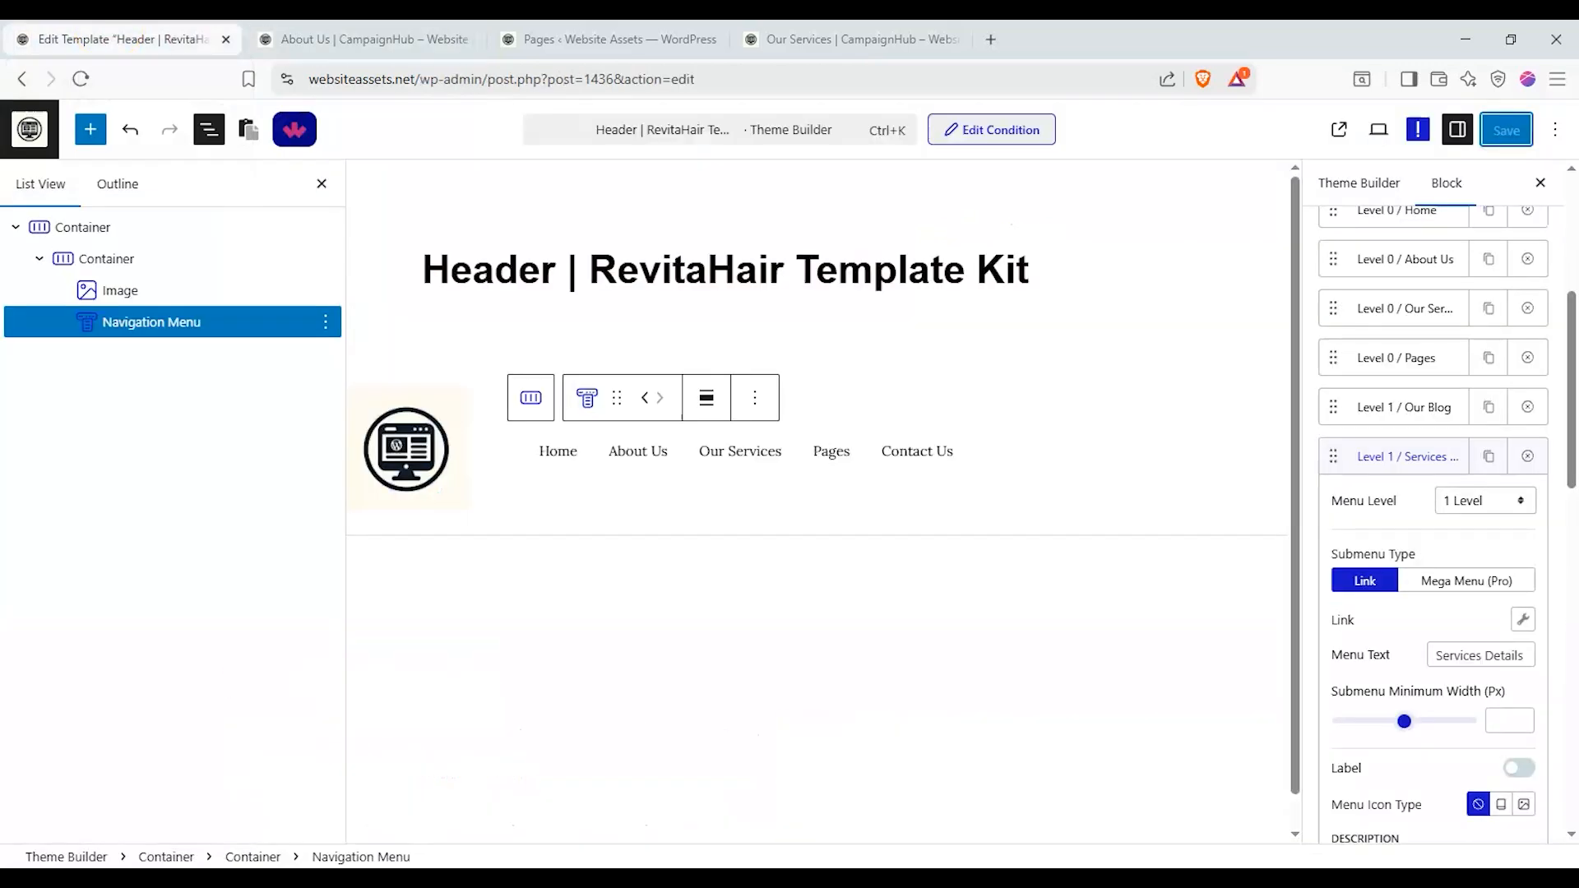
click(30, 129)
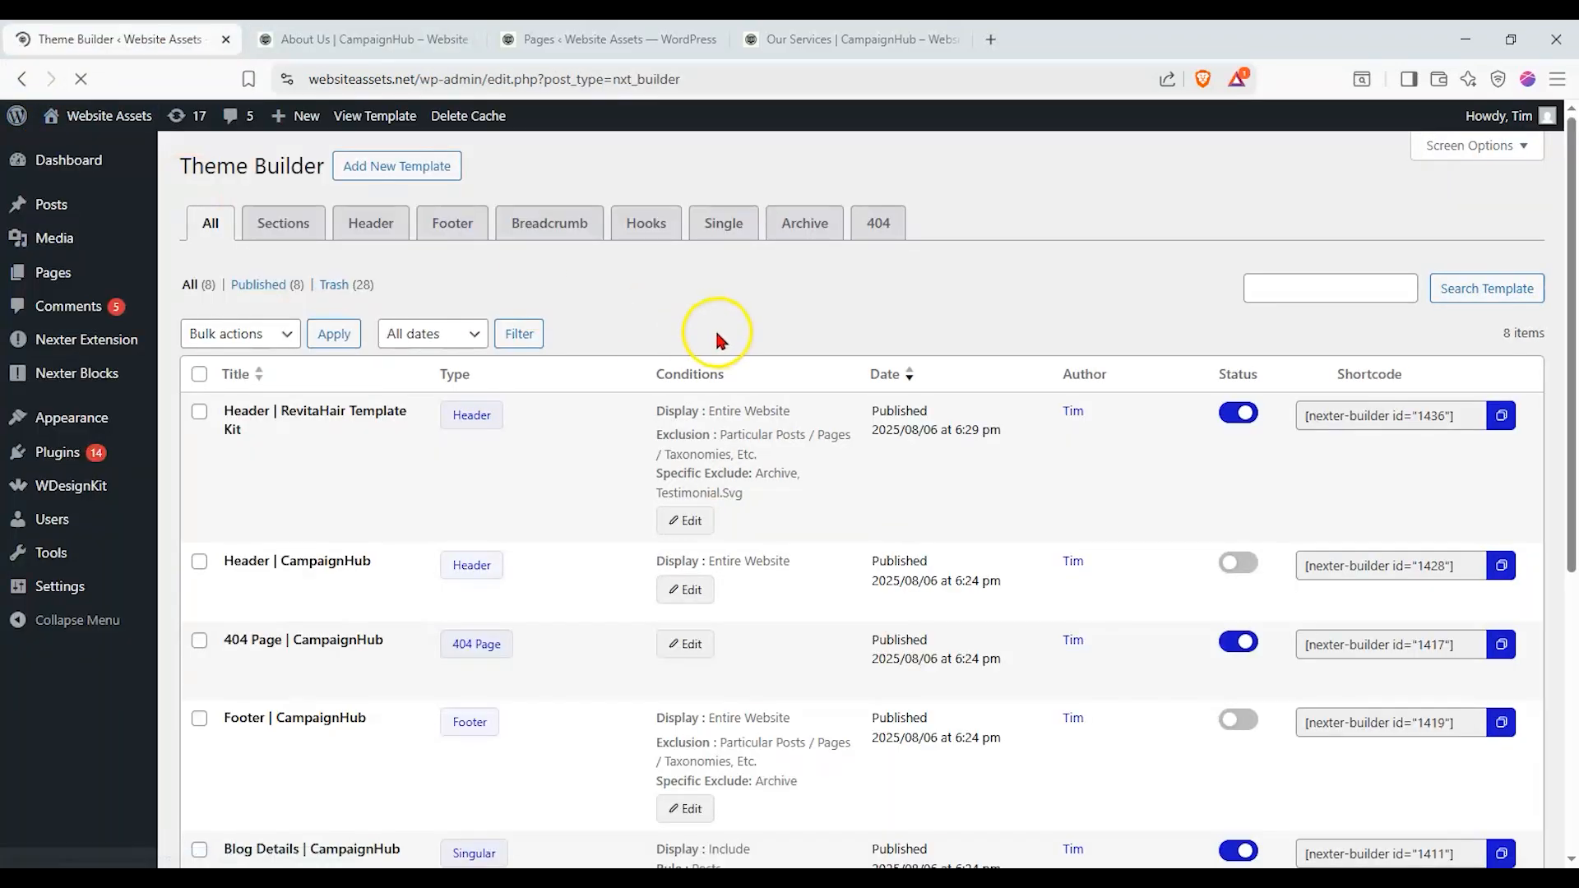
scroll(781, 349, down, 1)
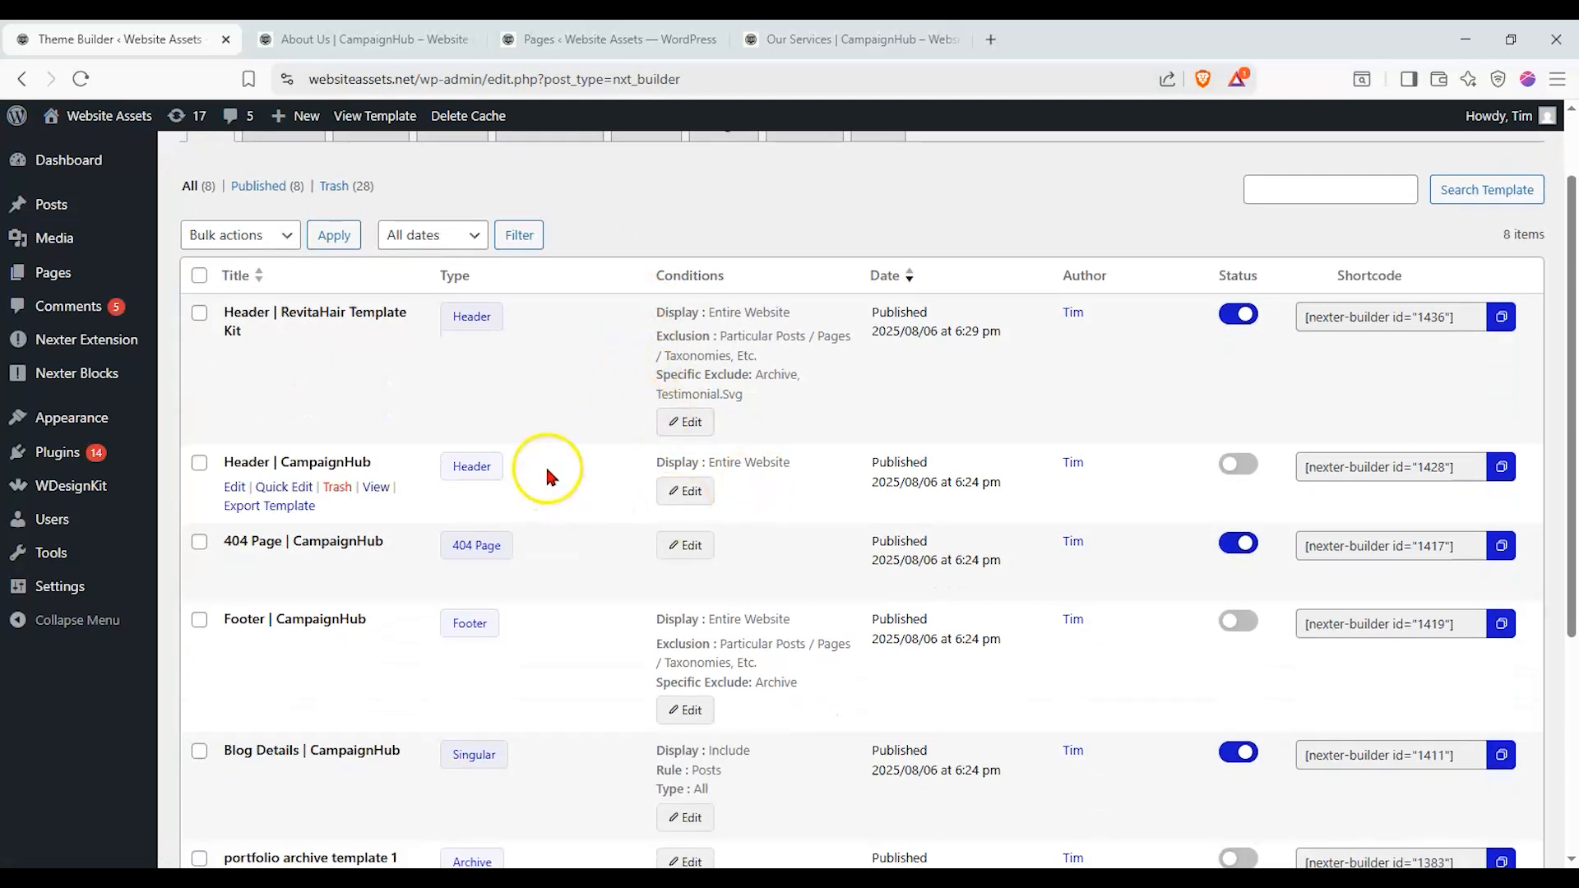
scroll(493, 346, up, 1)
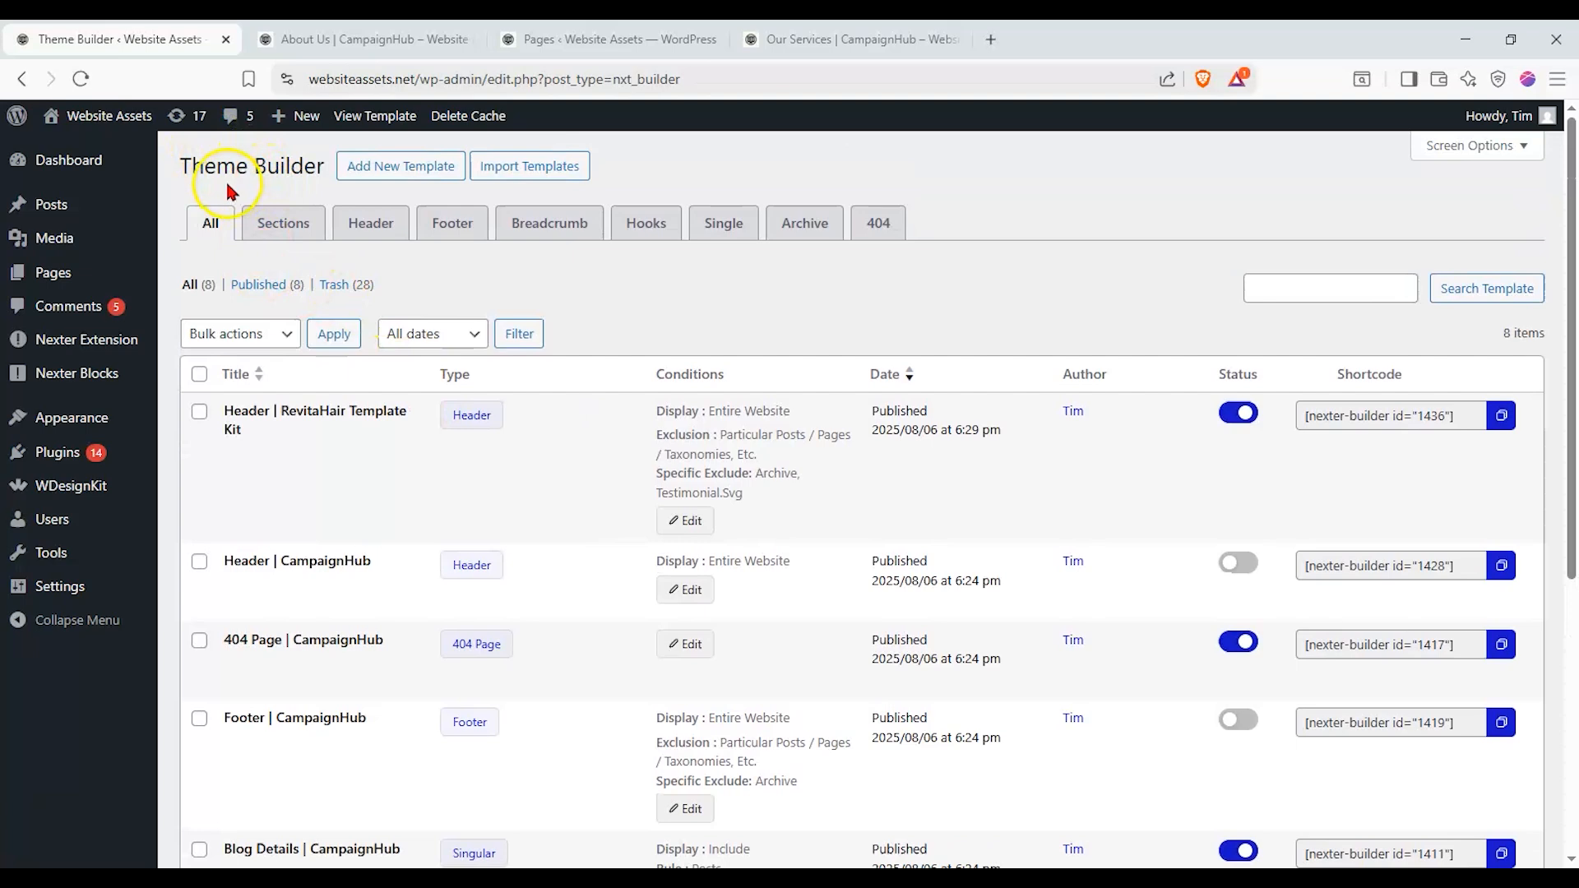
scroll(374, 399, down, 2)
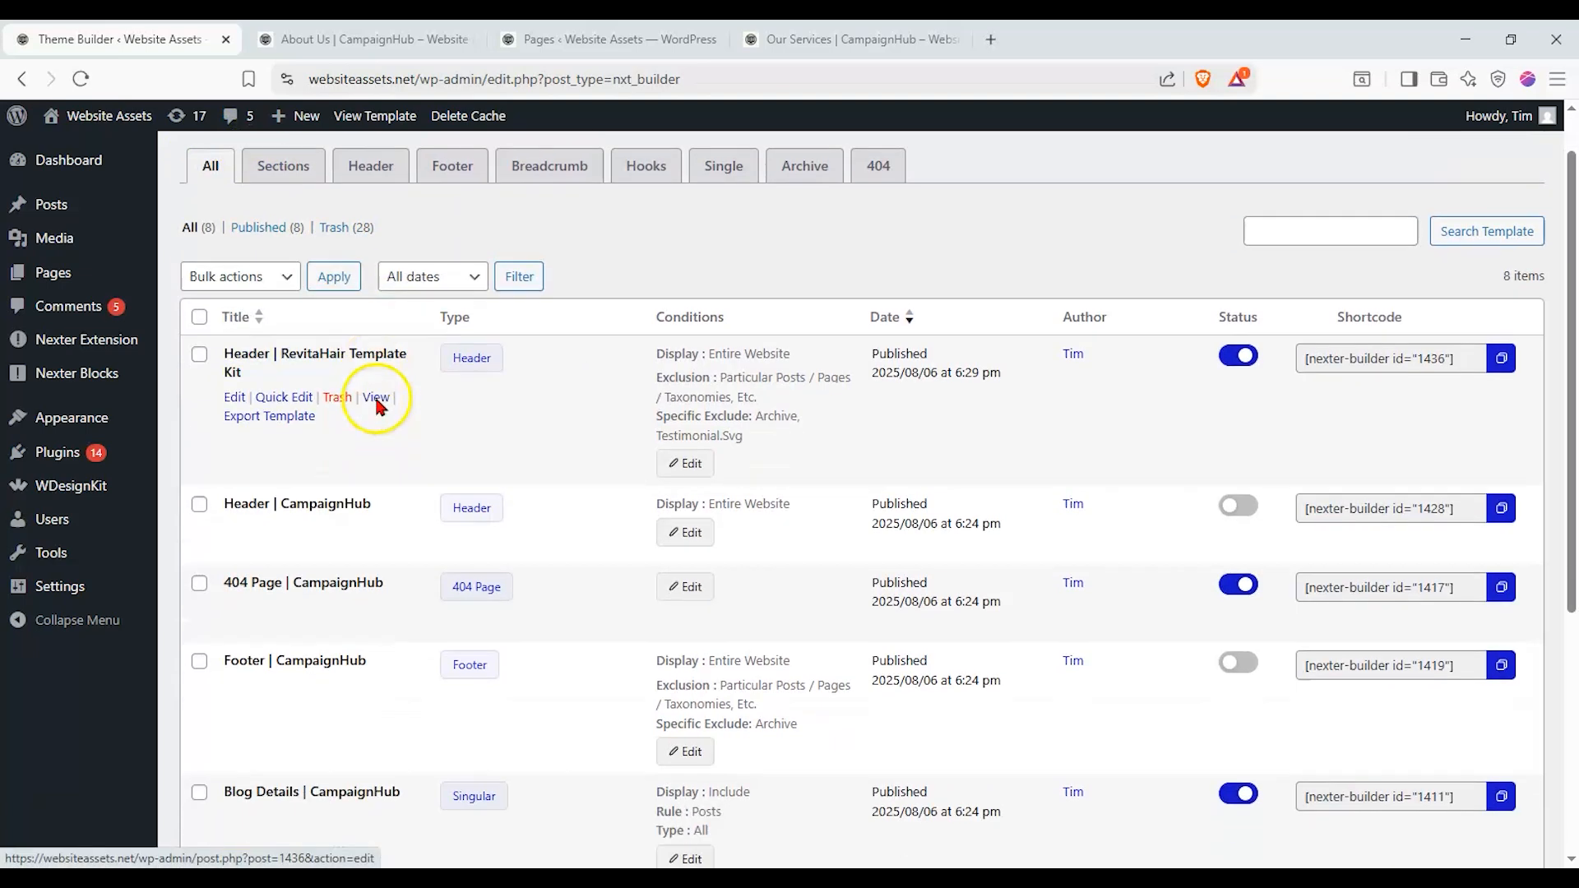
scroll(375, 403, down, 2)
scroll(510, 437, up, 1)
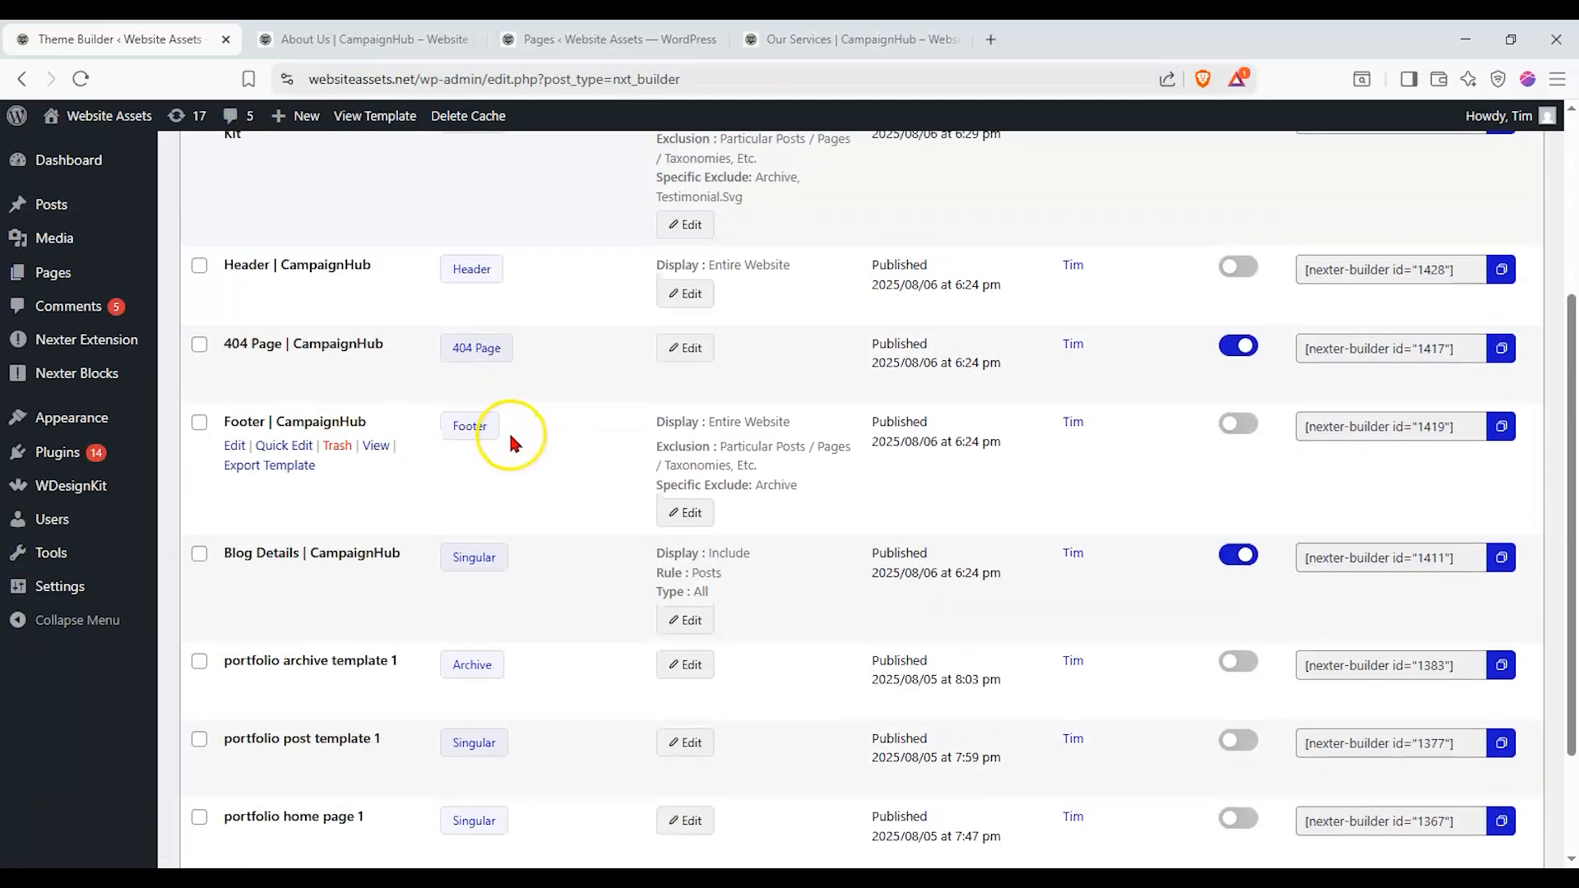
scroll(496, 767, up, 2)
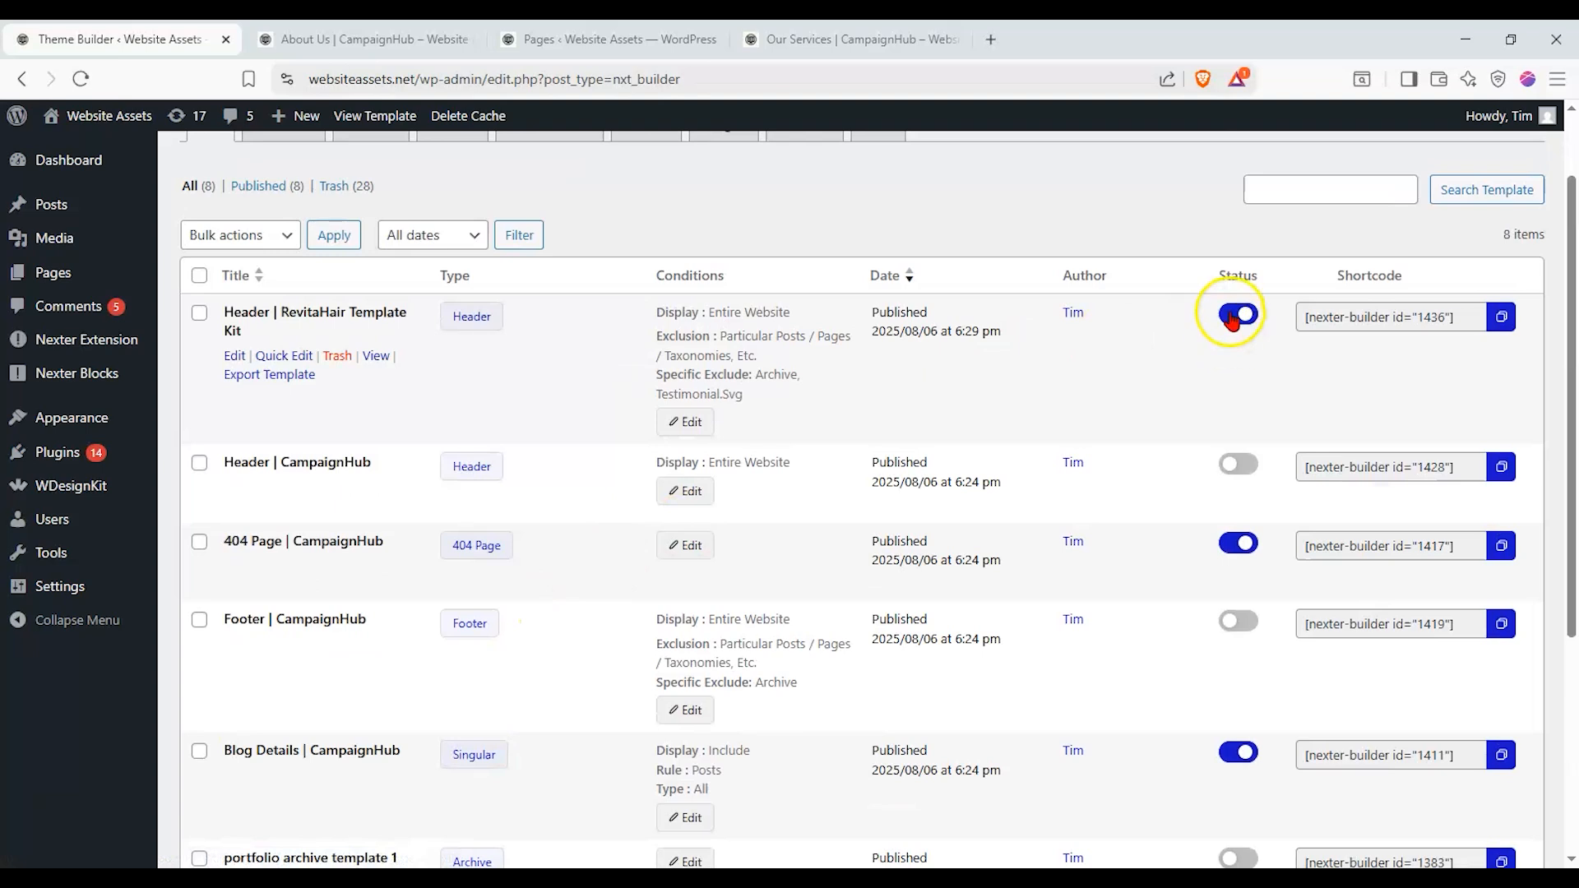
scroll(721, 355, down, 1)
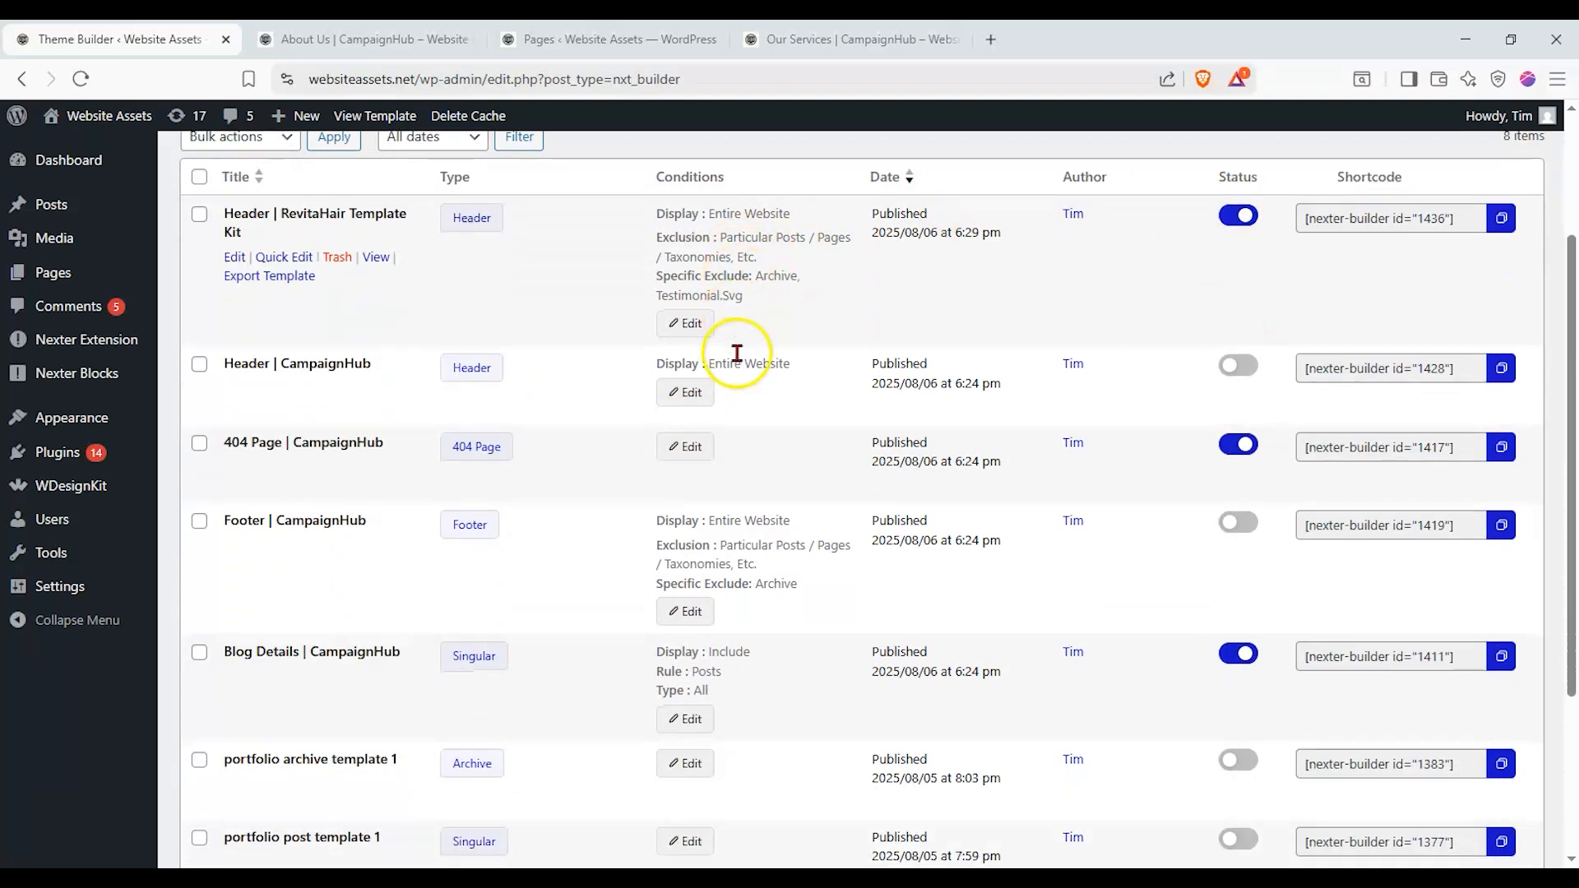
scroll(716, 354, up, 1)
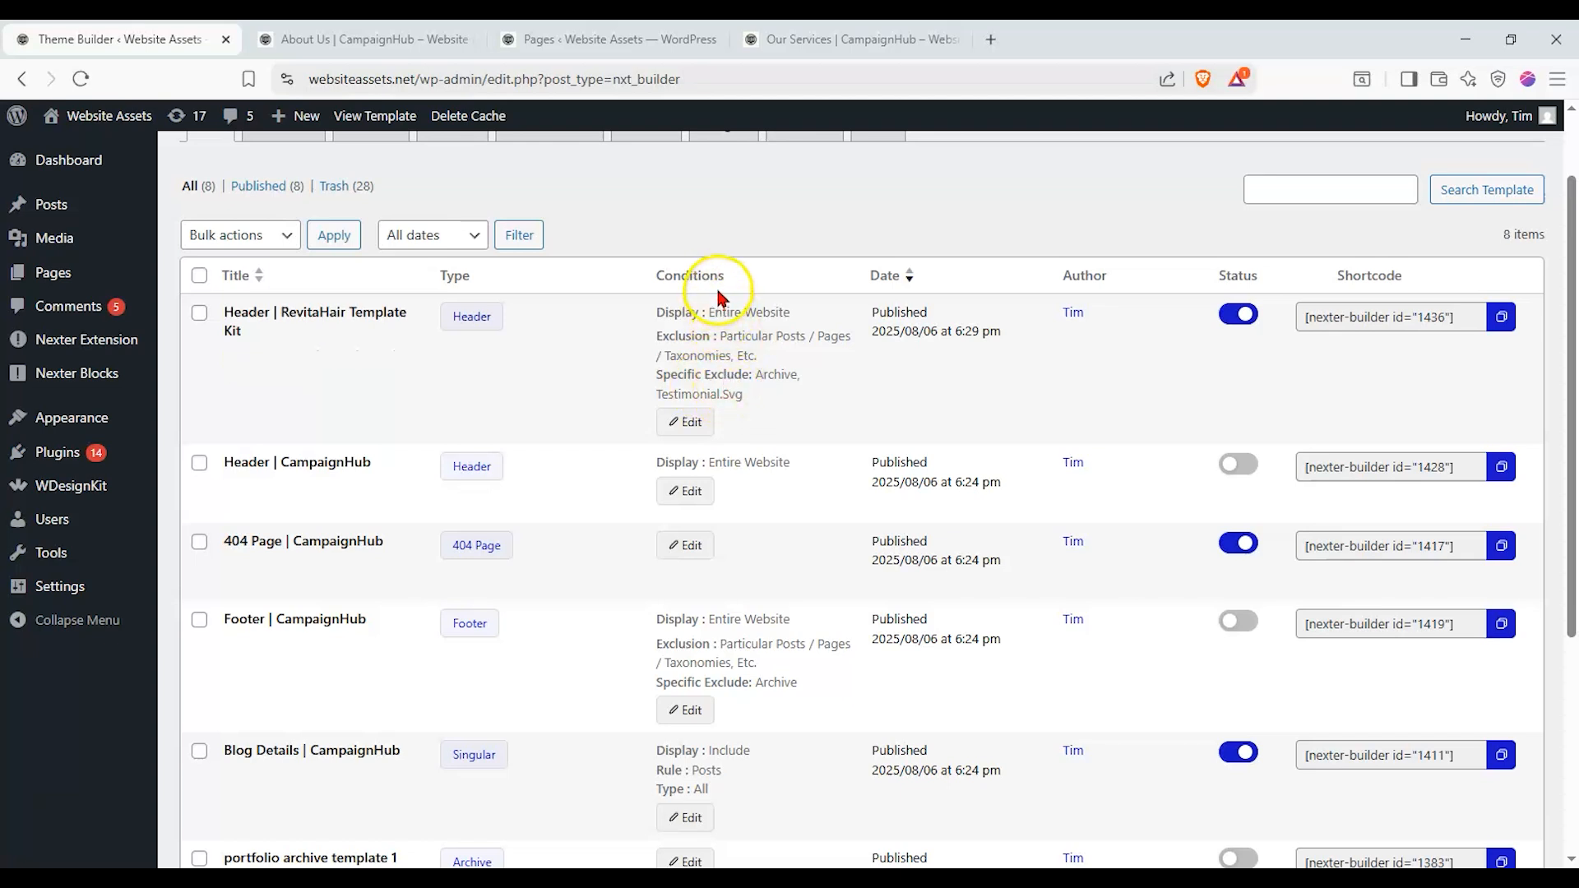
Close the browser tabs showing the live About Us and Our Services pages
click(475, 40)
click(472, 40)
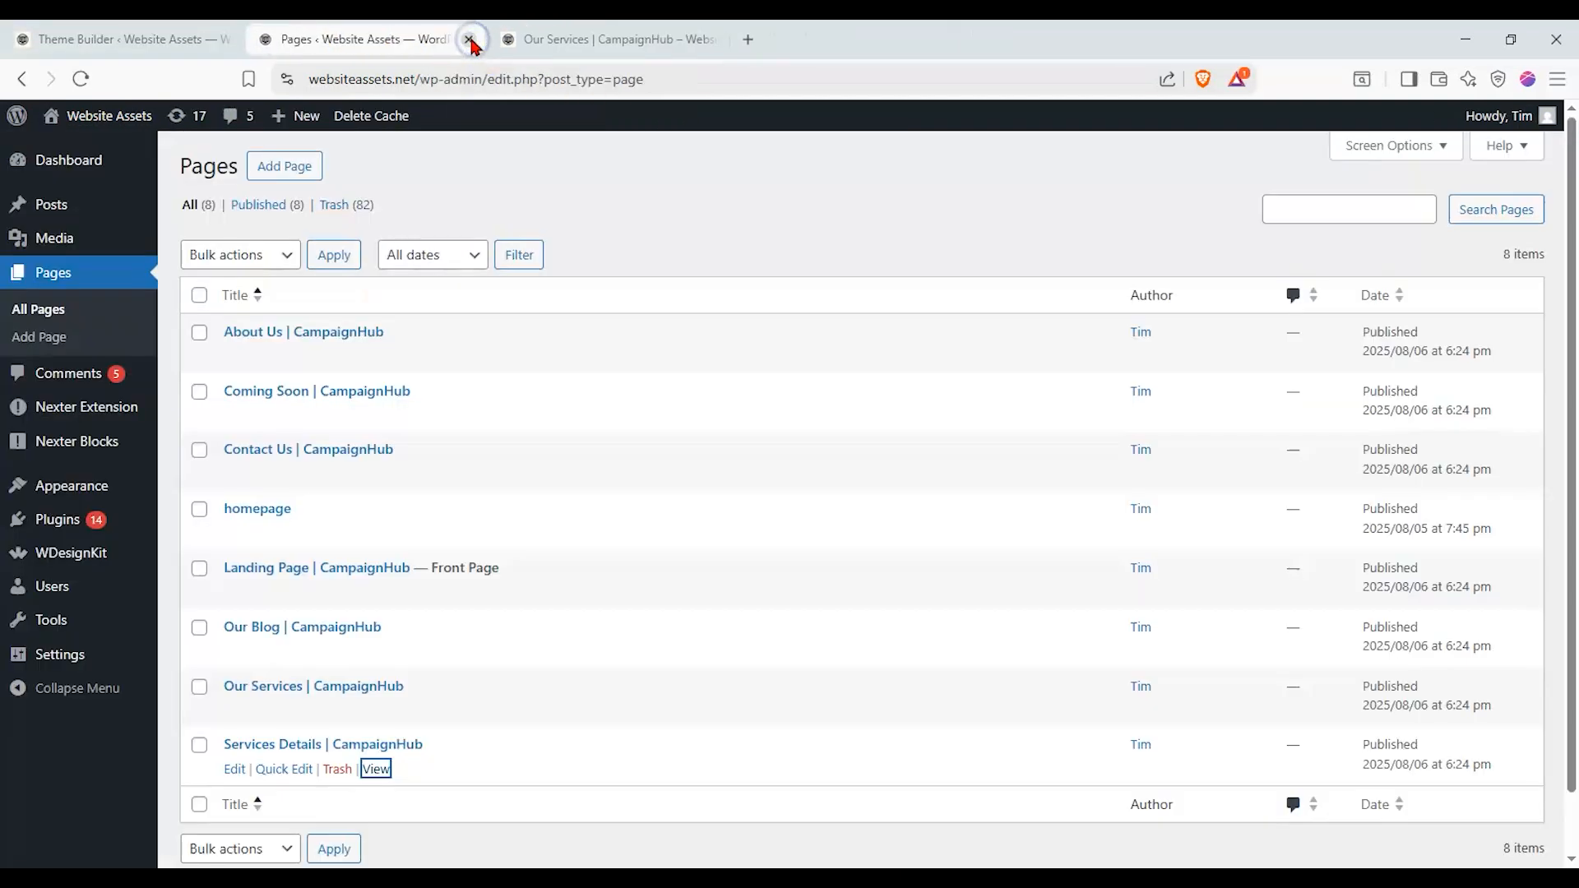
click(703, 39)
click(713, 39)
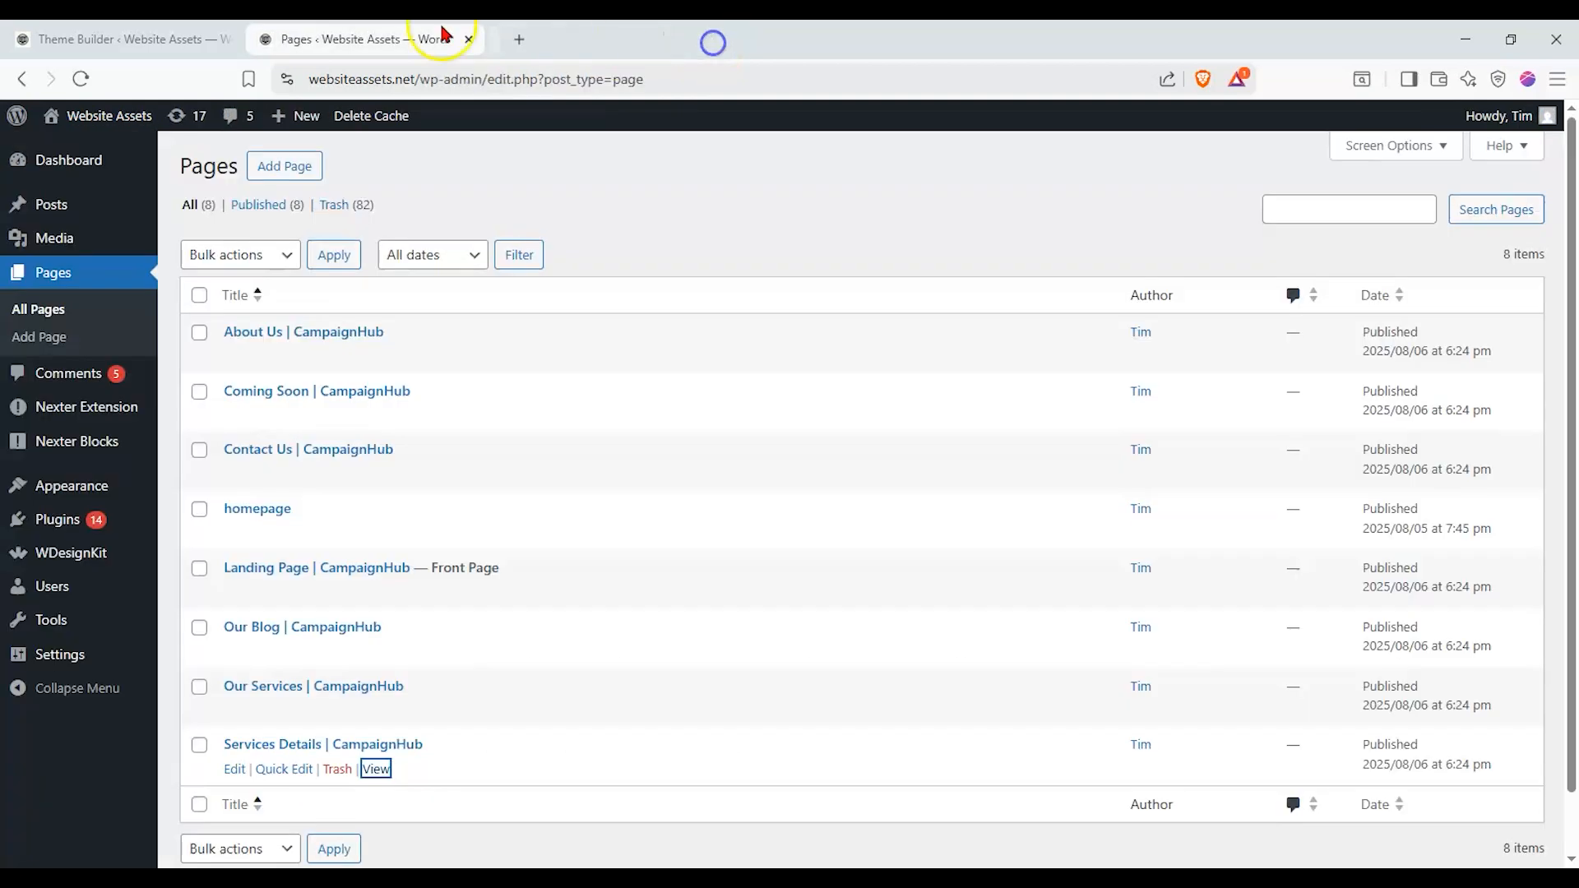
Open the live homepage in a new tab and look over its hero section, buttons, counters and About Us section
mouse_move(77, 120)
right_click(115, 153)
click(190, 162)
click(585, 39)
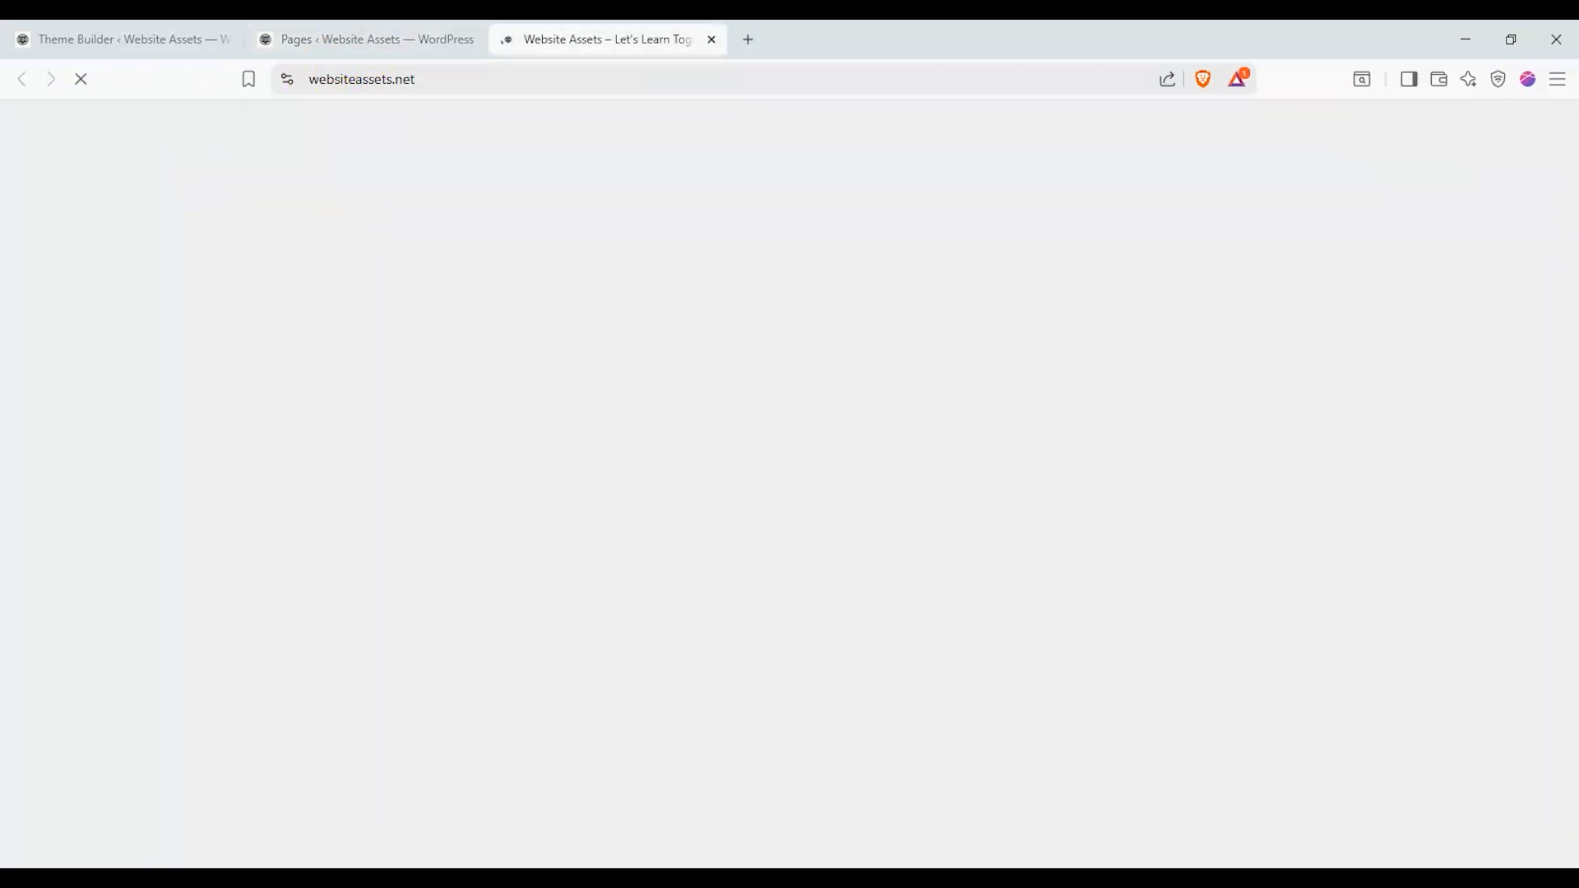
scroll(206, 169, down, 5)
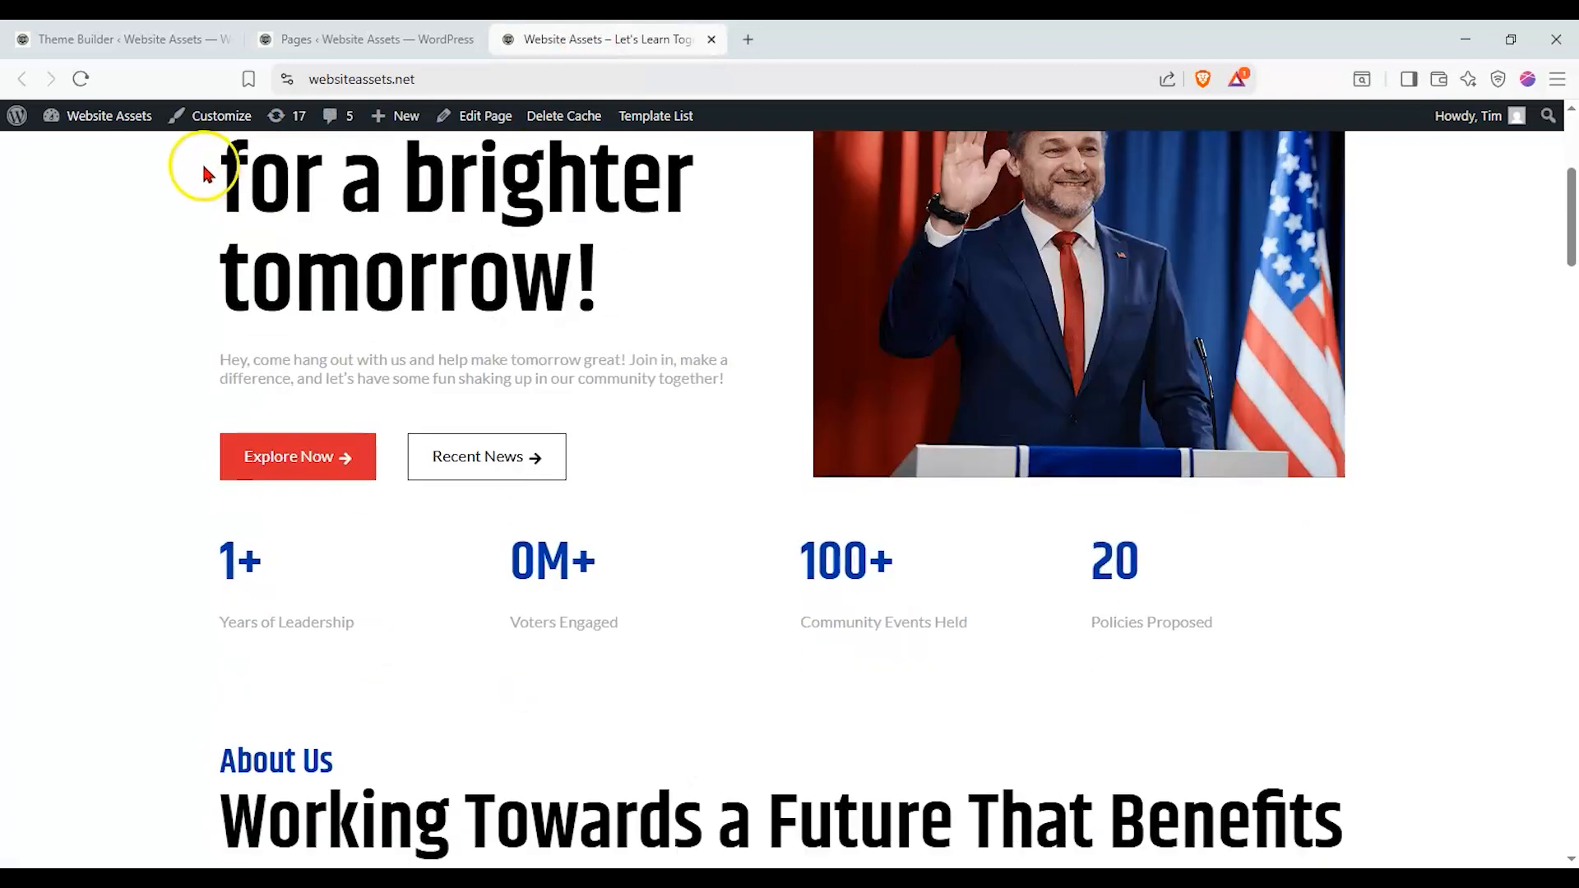
scroll(205, 190, up, 2)
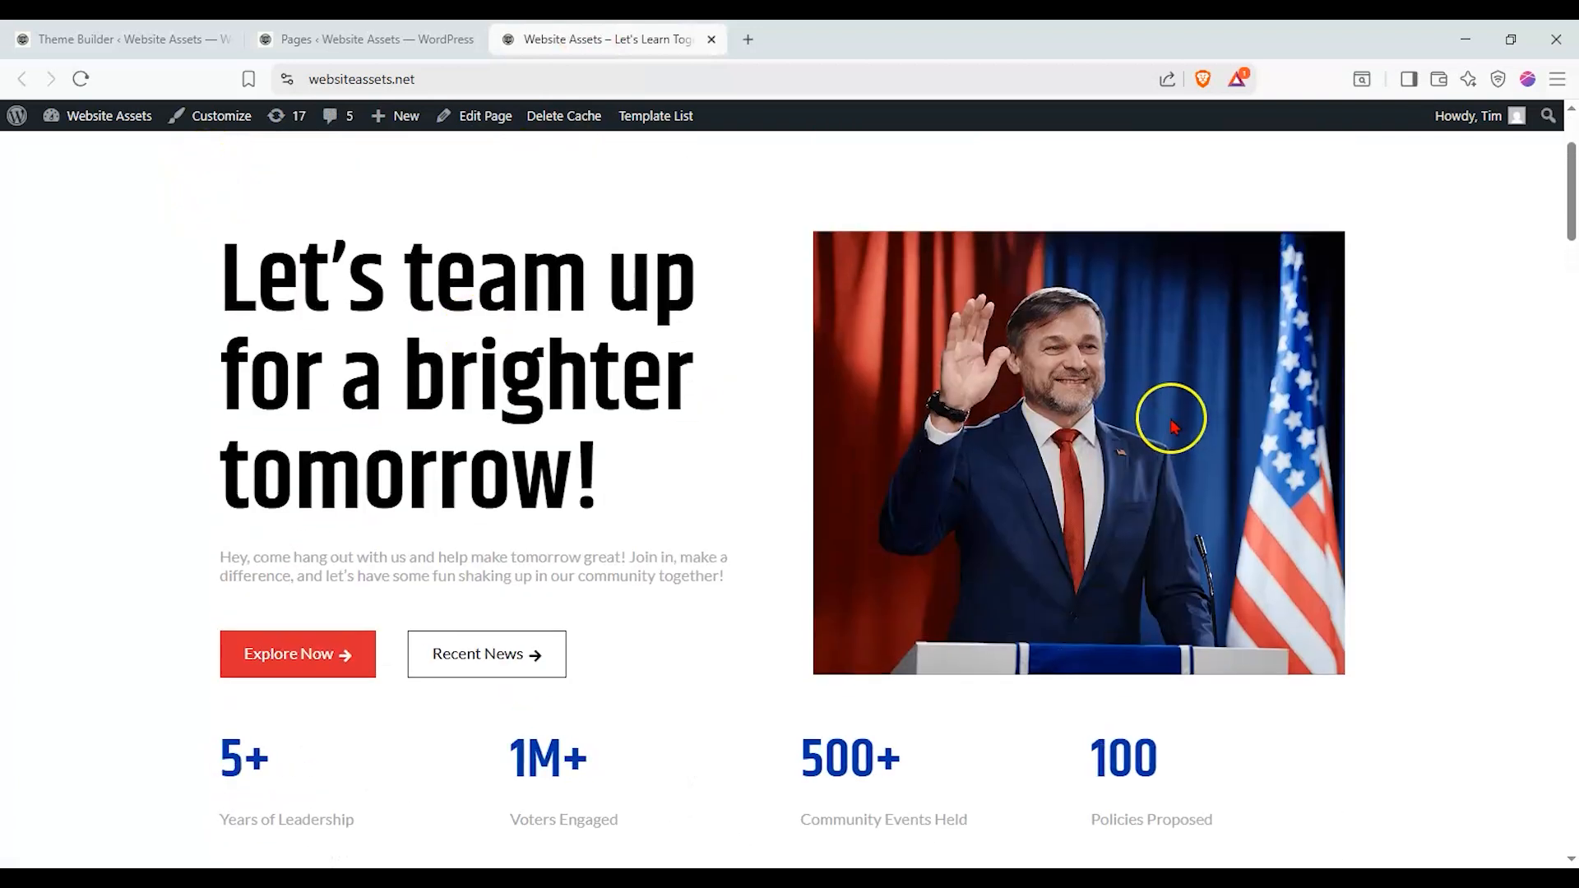
scroll(296, 599, down, 3)
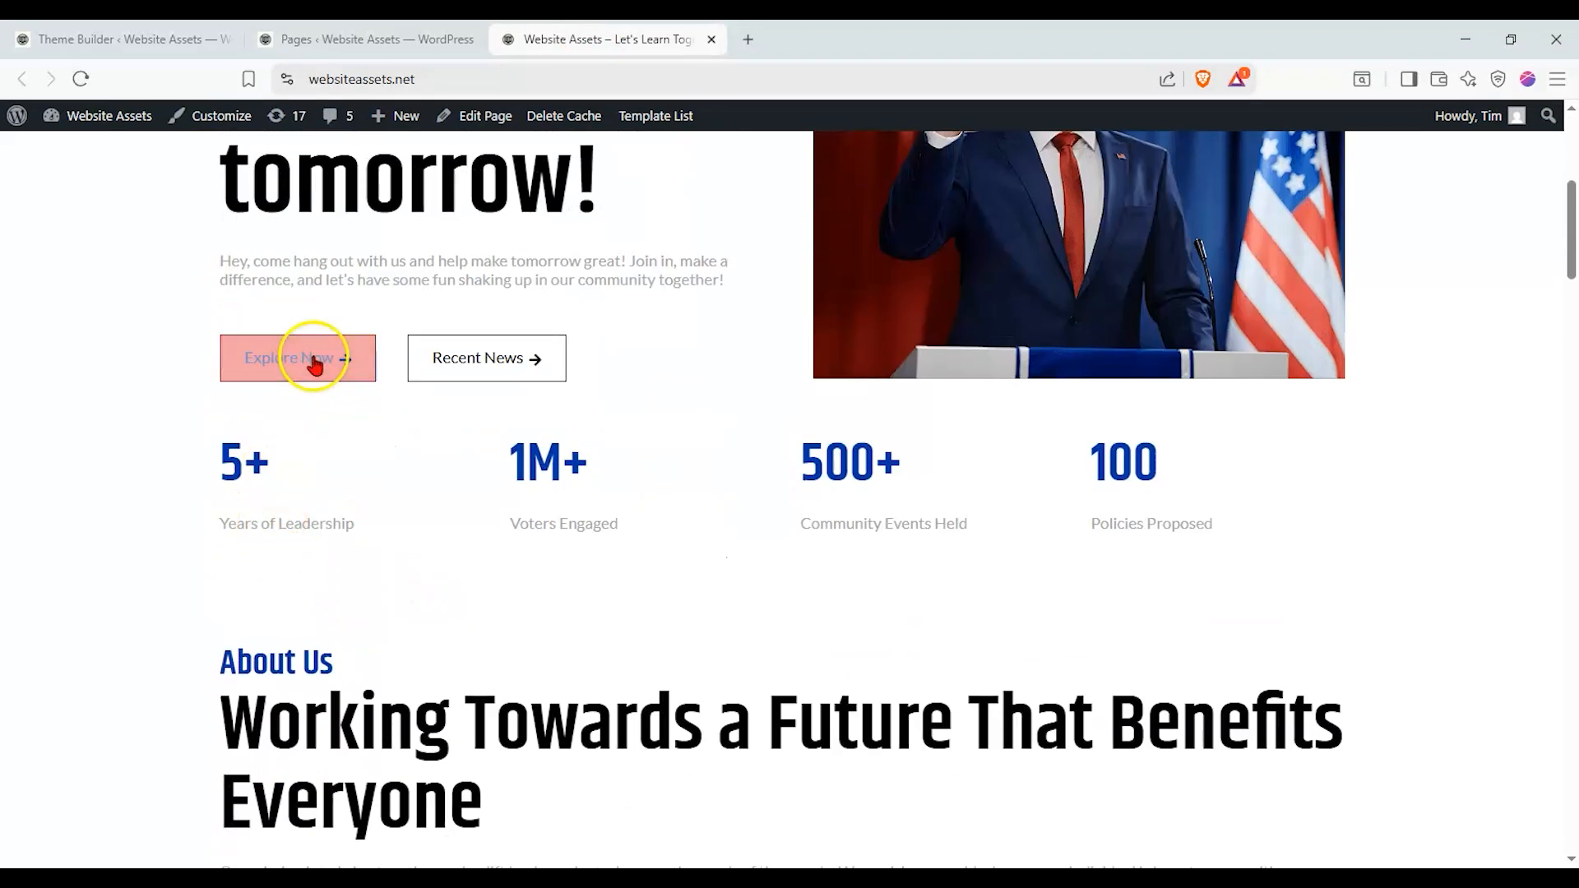
Look over the live homepage from the hero section down to the services section
scroll(509, 378, down, 8)
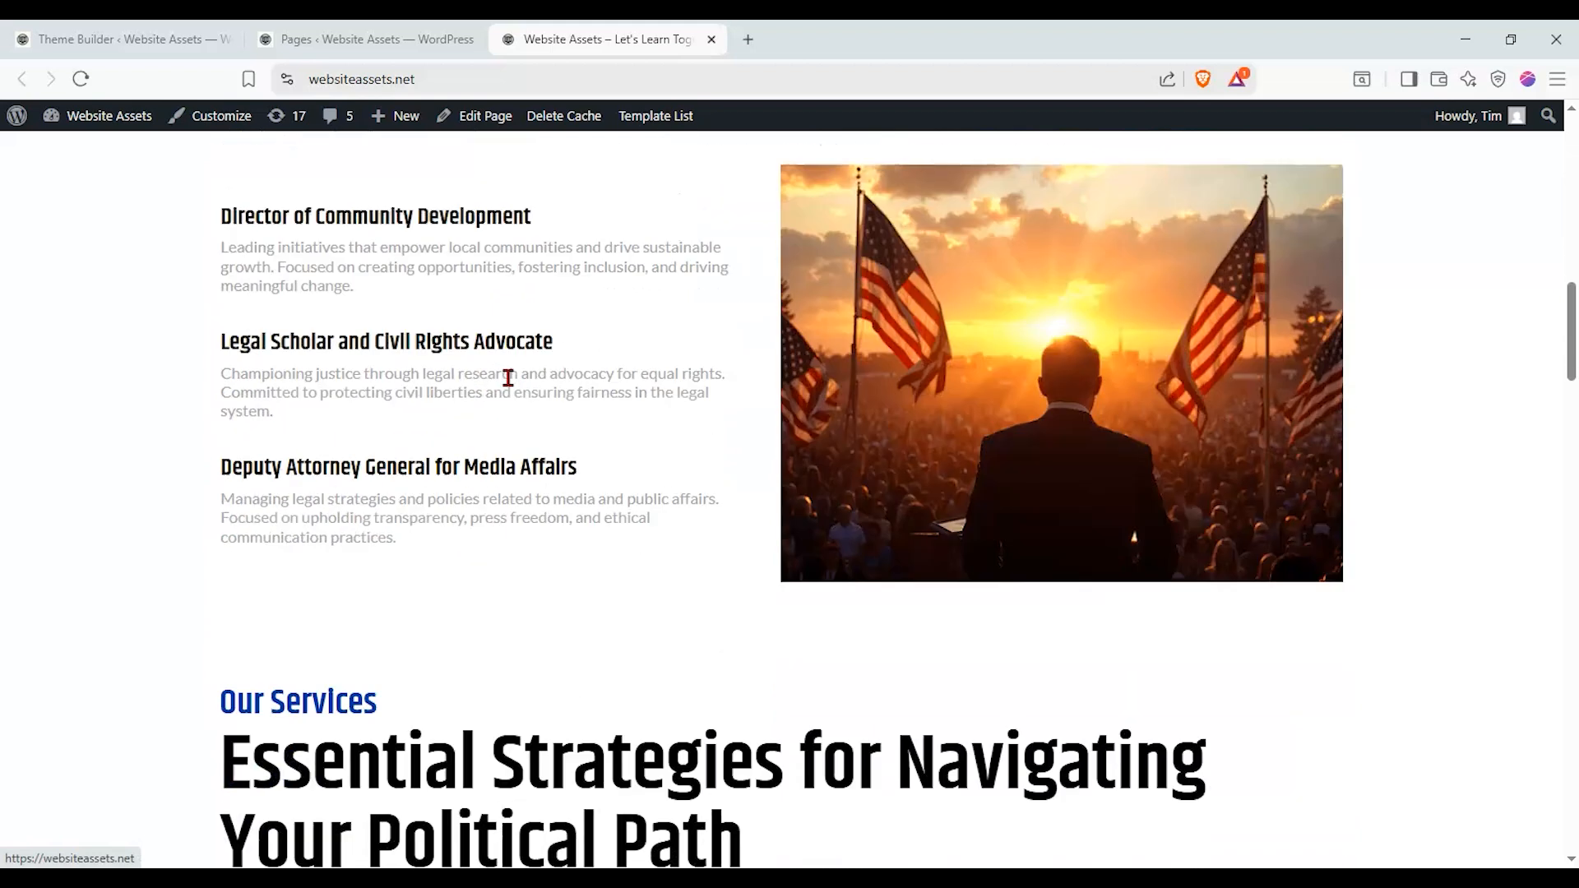
scroll(509, 378, down, 4)
scroll(509, 378, down, 3)
scroll(443, 333, up, 5)
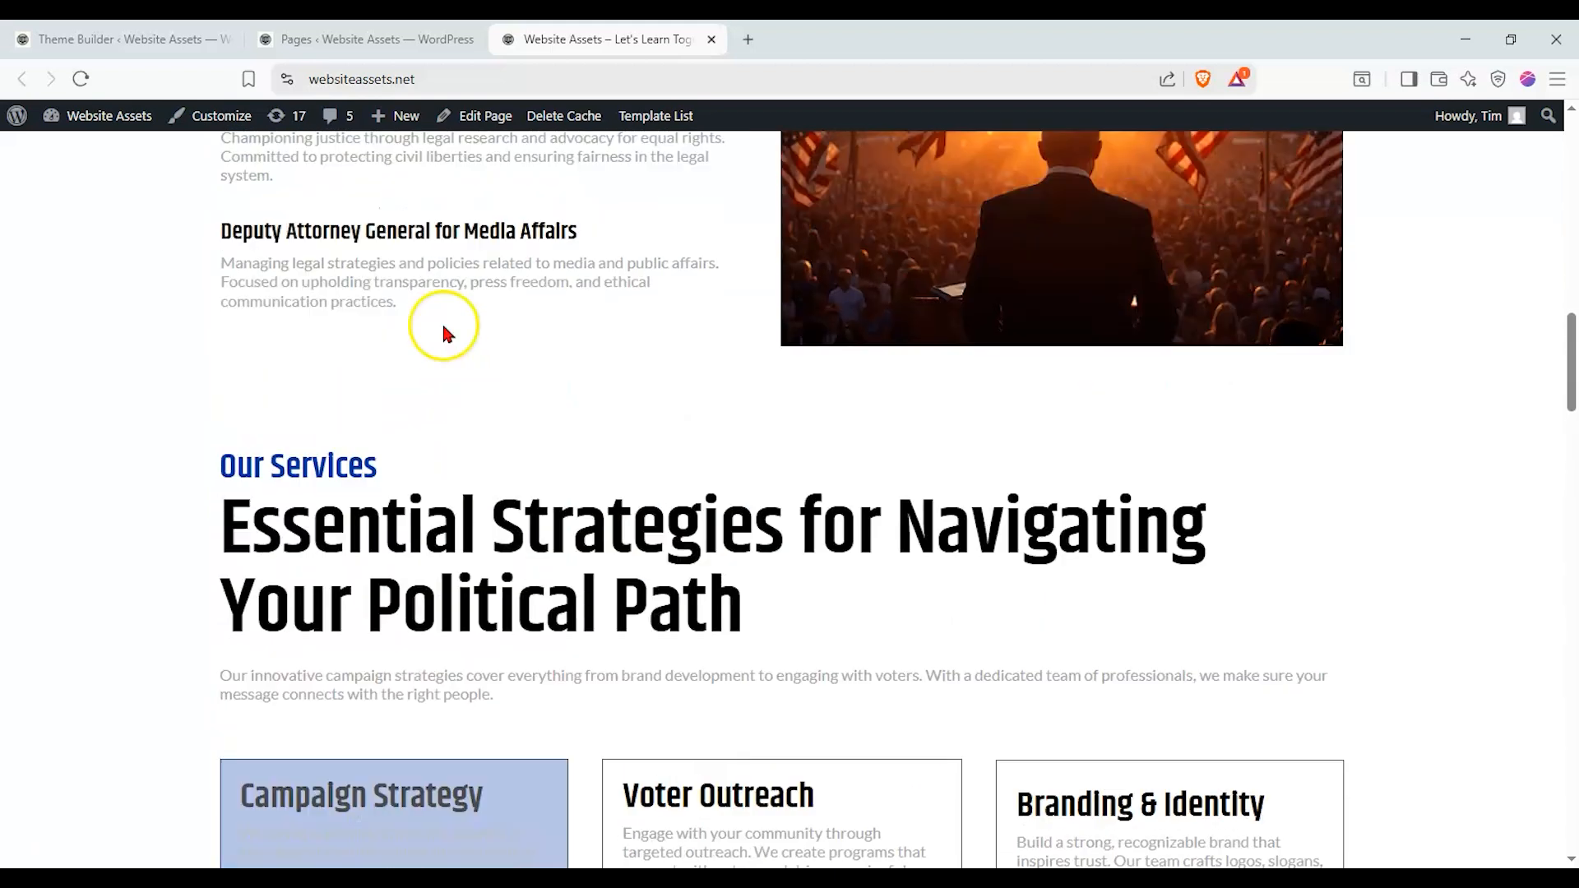
scroll(442, 332, up, 4)
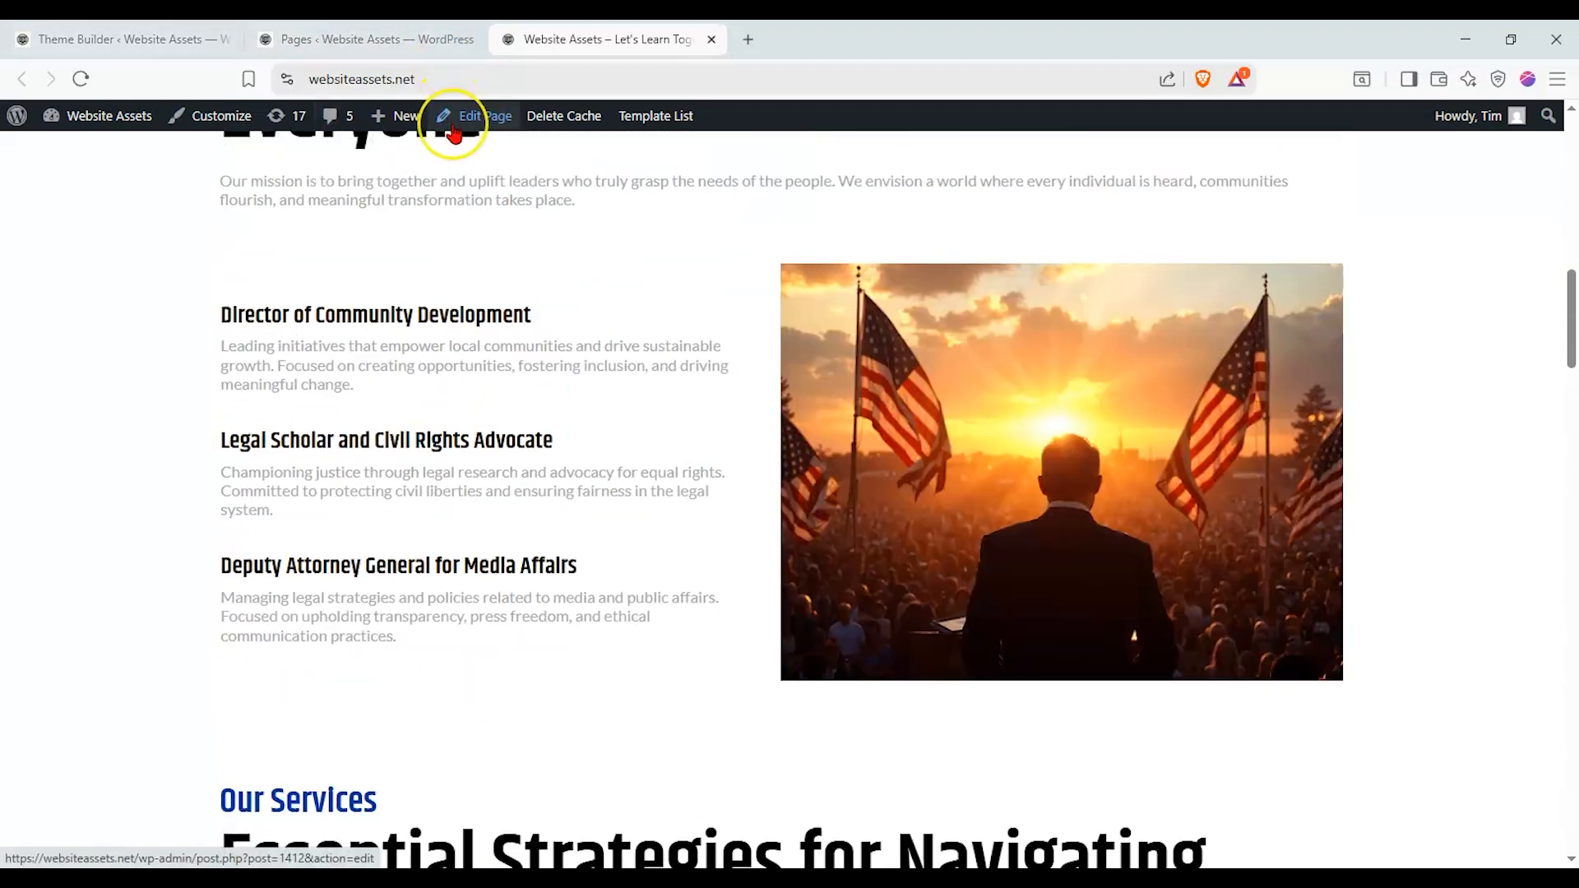
From the WordPress pages list, open the Landing Page for editing and view Our Blog and Our Services, each in a new tab
click(391, 41)
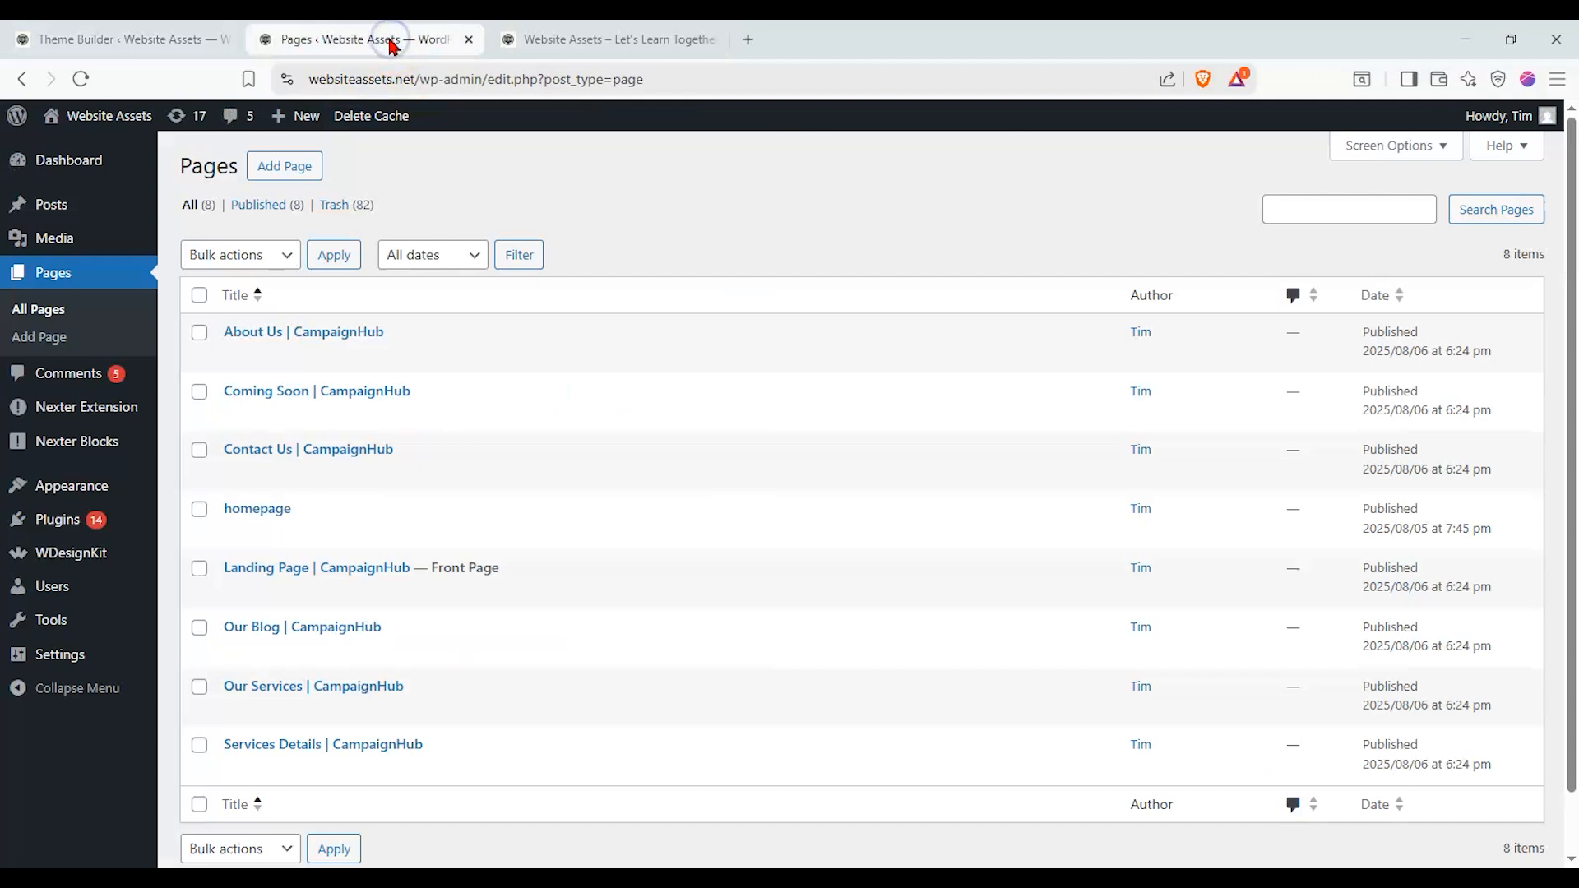
right_click(240, 602)
click(398, 258)
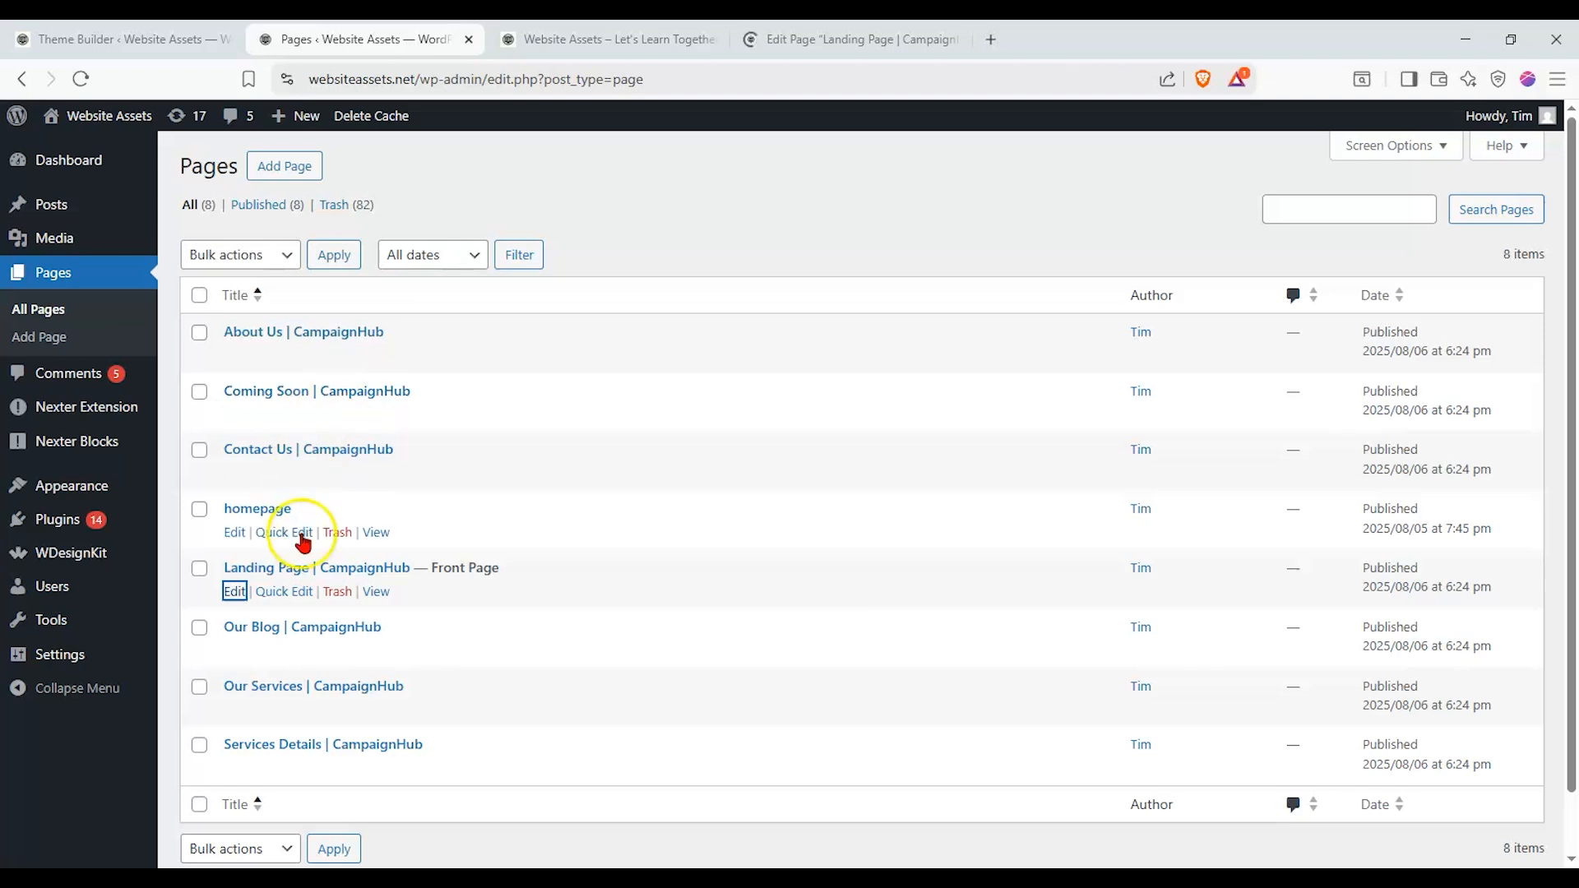
right_click(372, 650)
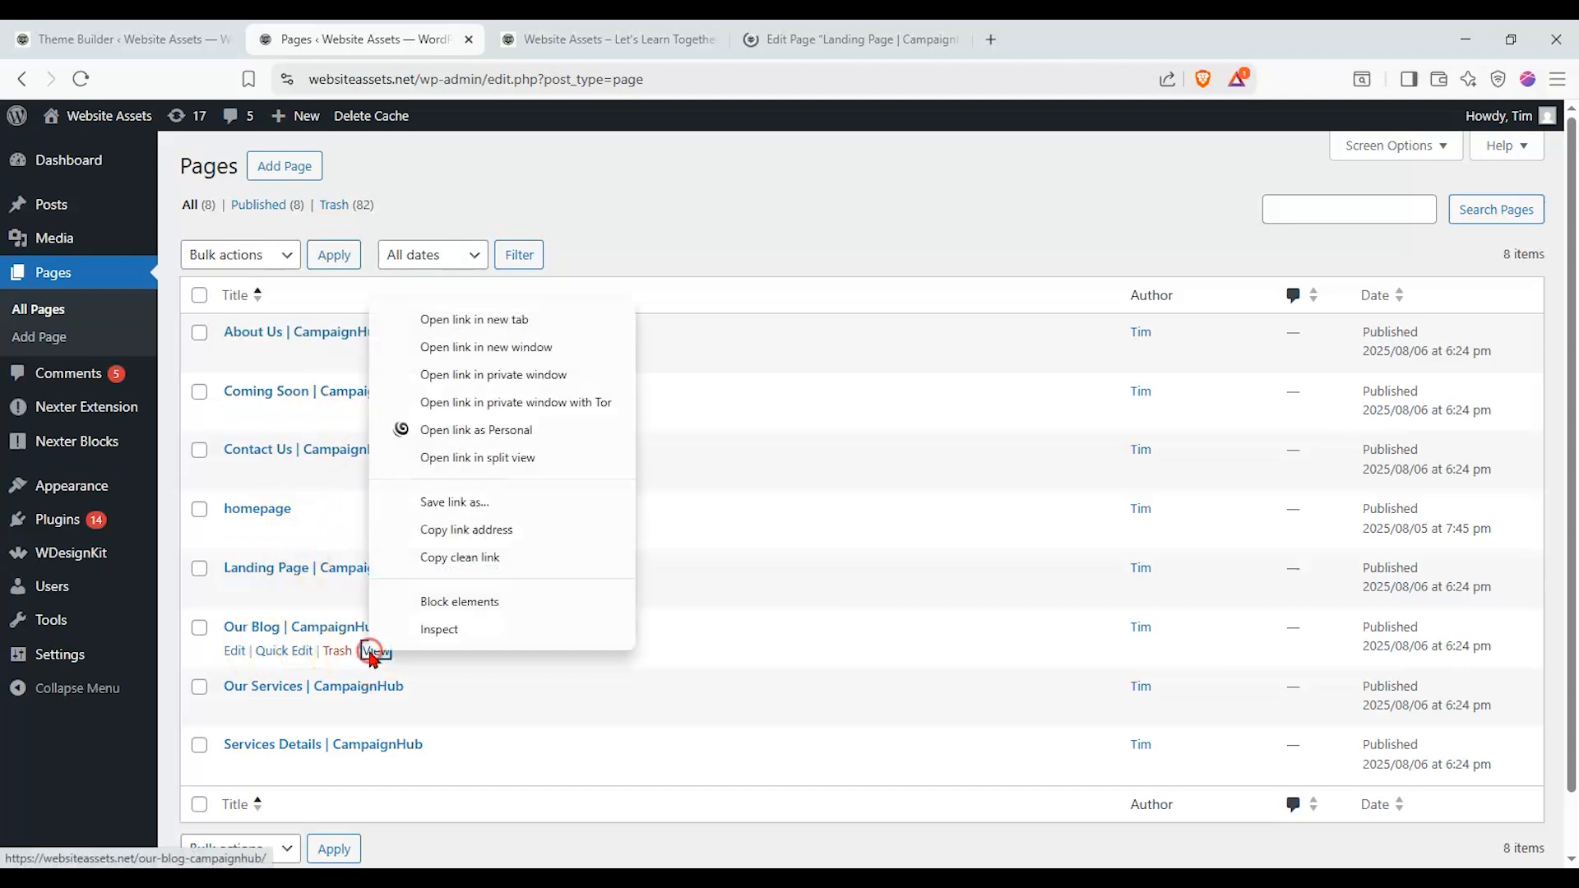
click(498, 314)
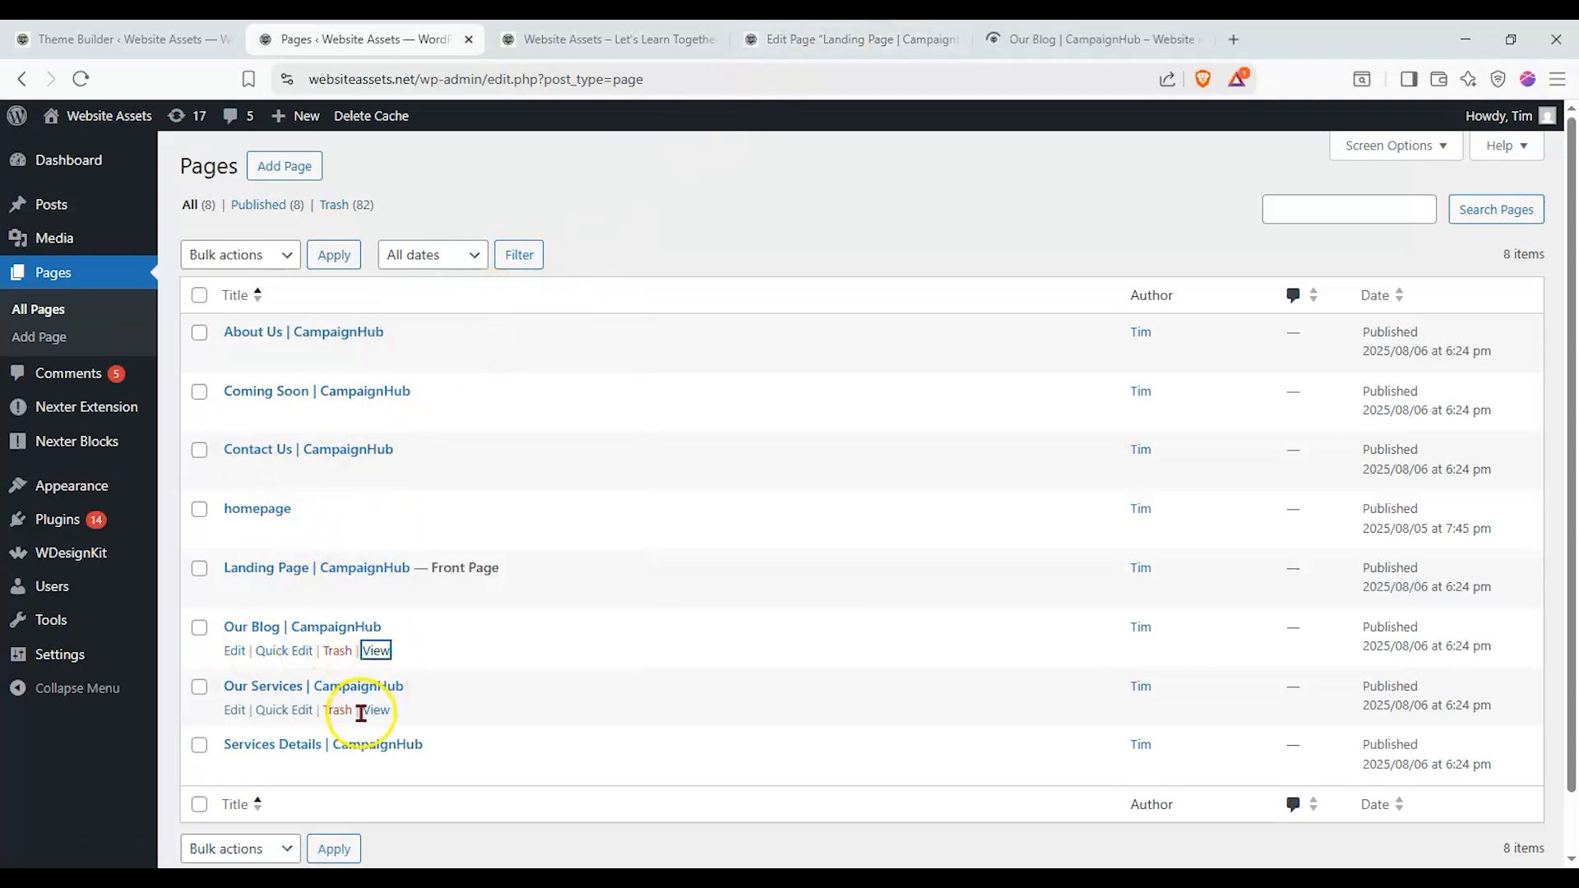
right_click(369, 709)
click(493, 378)
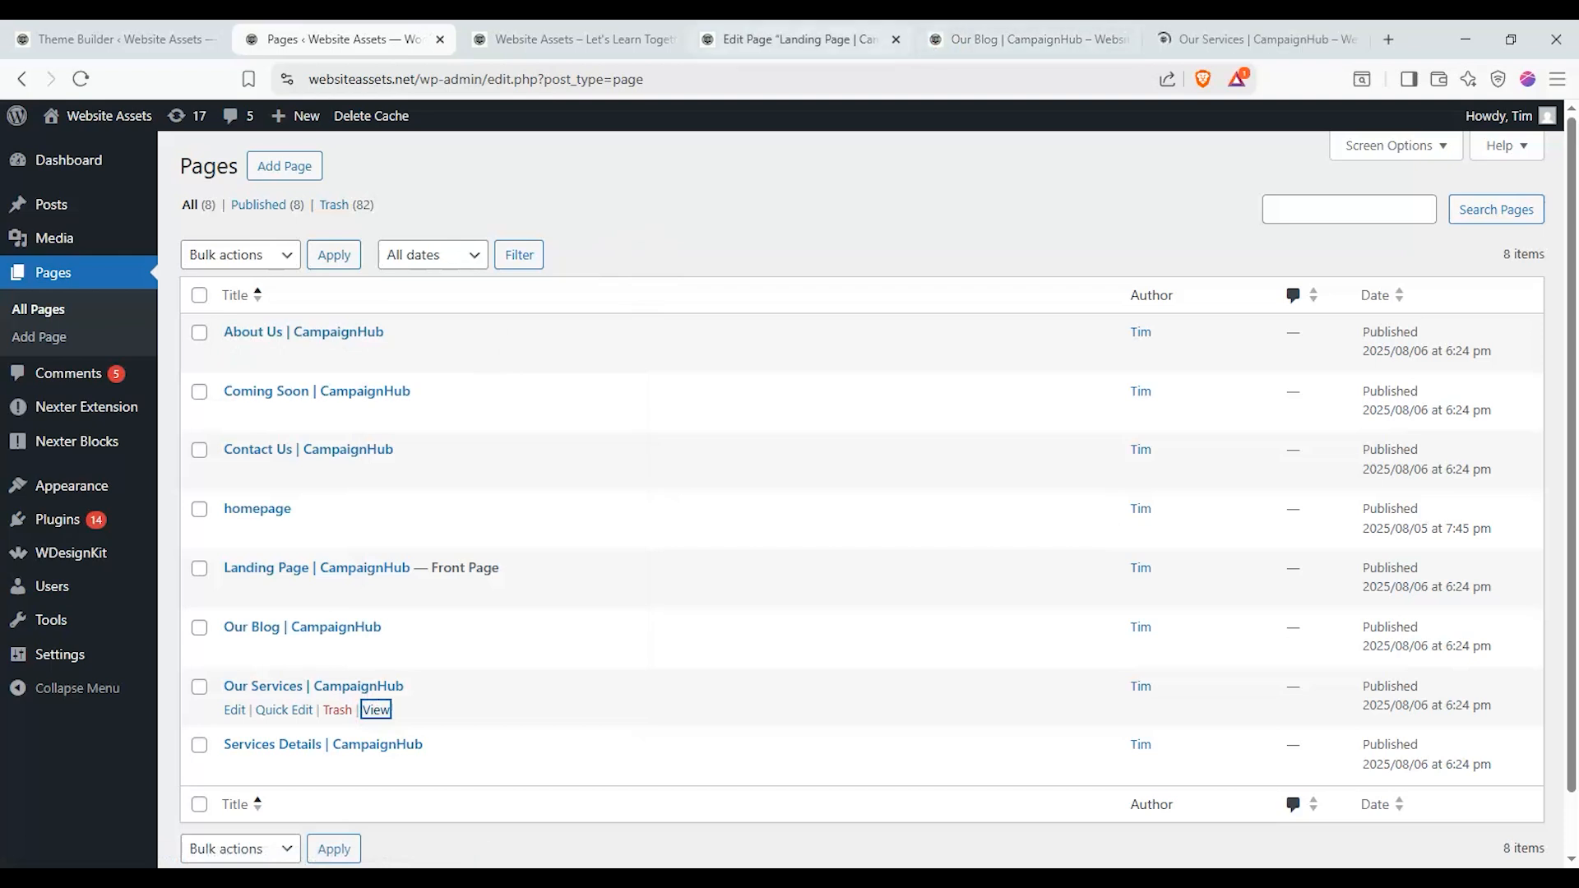
In the landing page editor, change the hero heading's style to the one with a double separator line below the title
click(802, 40)
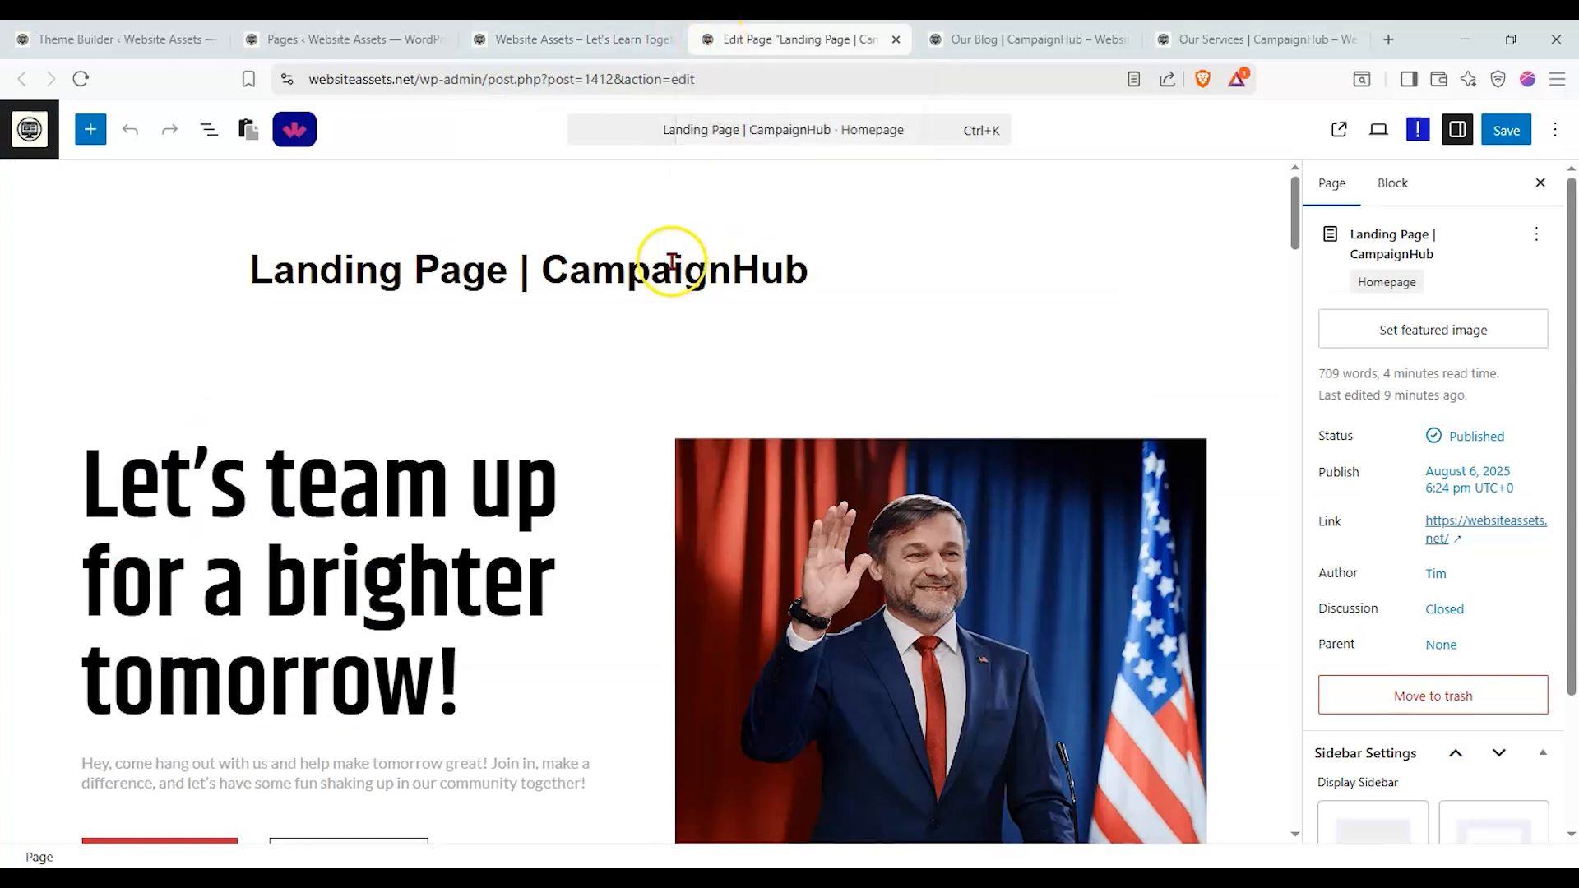
scroll(431, 570, down, 2)
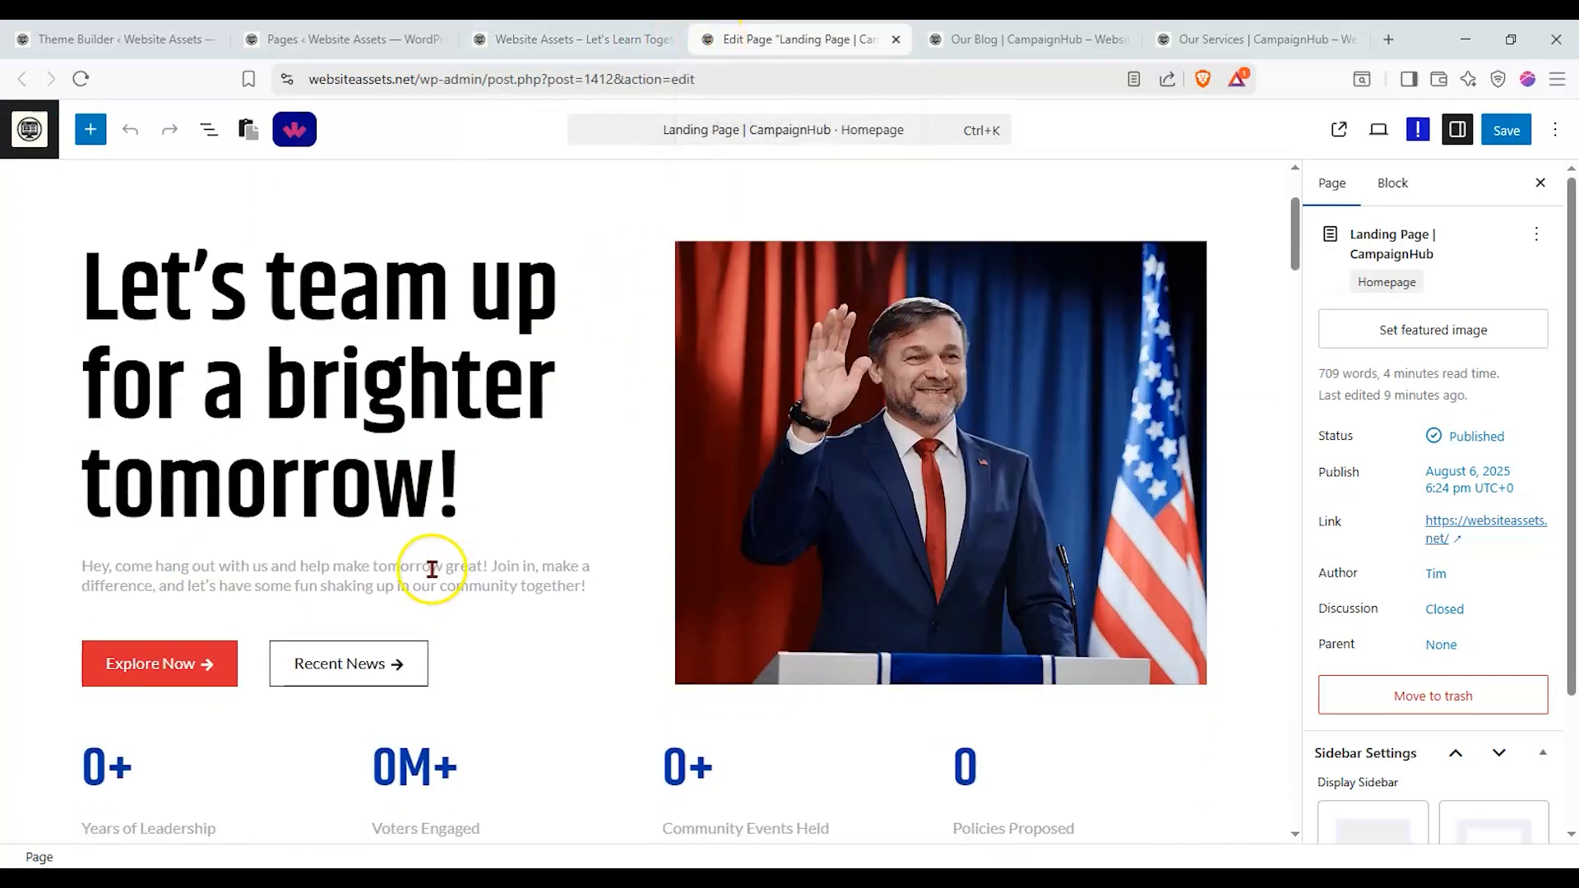
scroll(431, 570, up, 1)
click(423, 566)
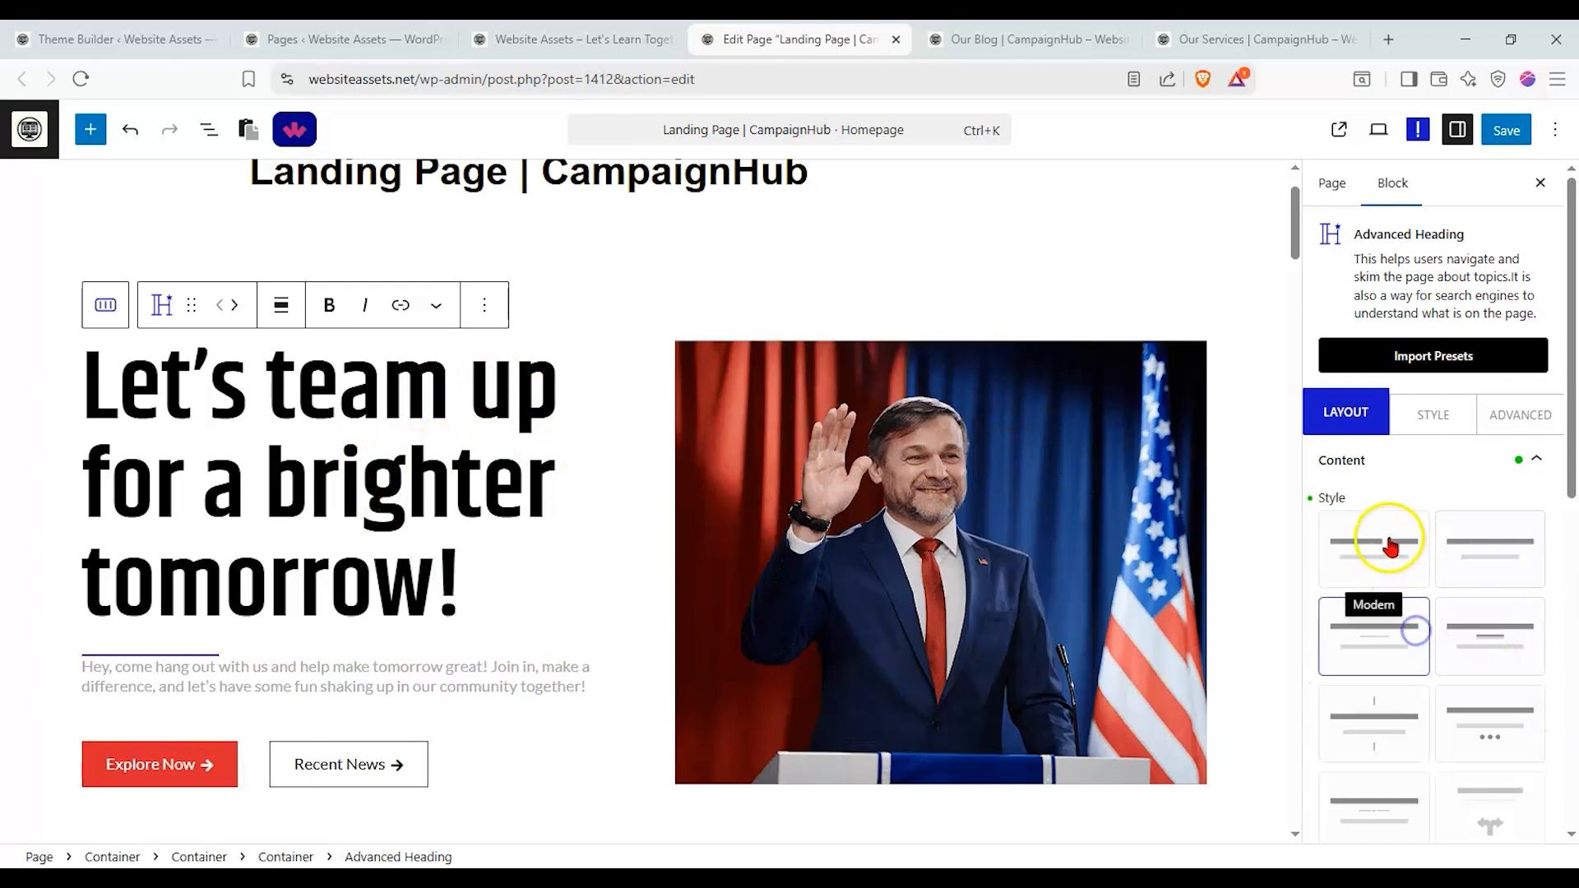
click(1507, 623)
Set the hero heading's main title to "Welcome to Website Assets!" and its subtitle to "Let's learn Together!!!!"
scroll(1372, 498, down, 6)
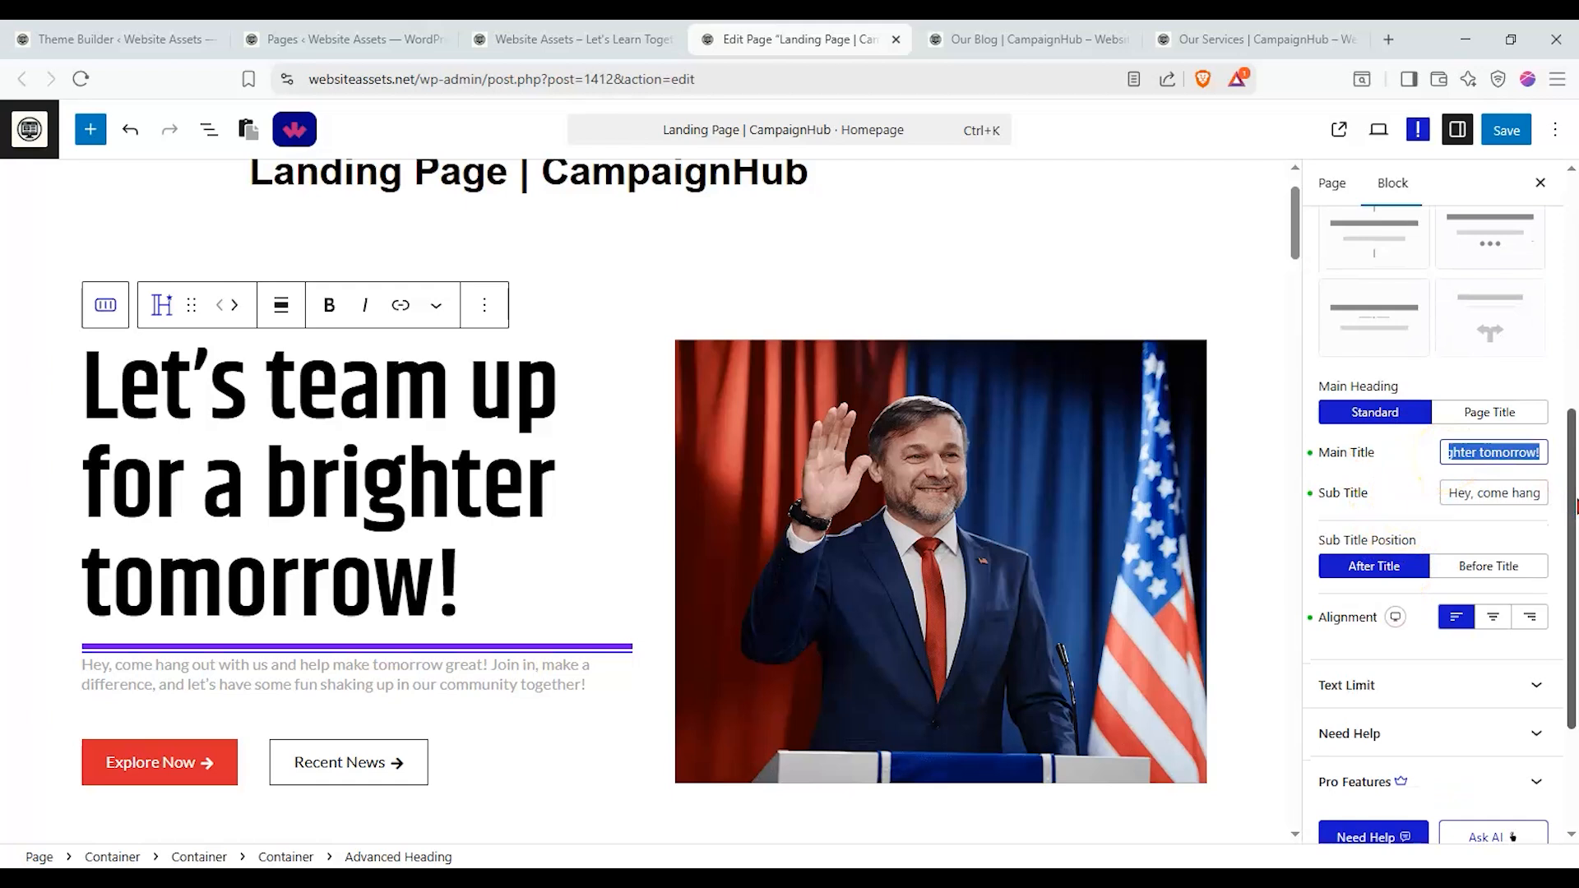
text(Welcome to Websuit)
key(BackSpace)
key(BackSpace)
key(BackSpace)
text(ite Assets!)
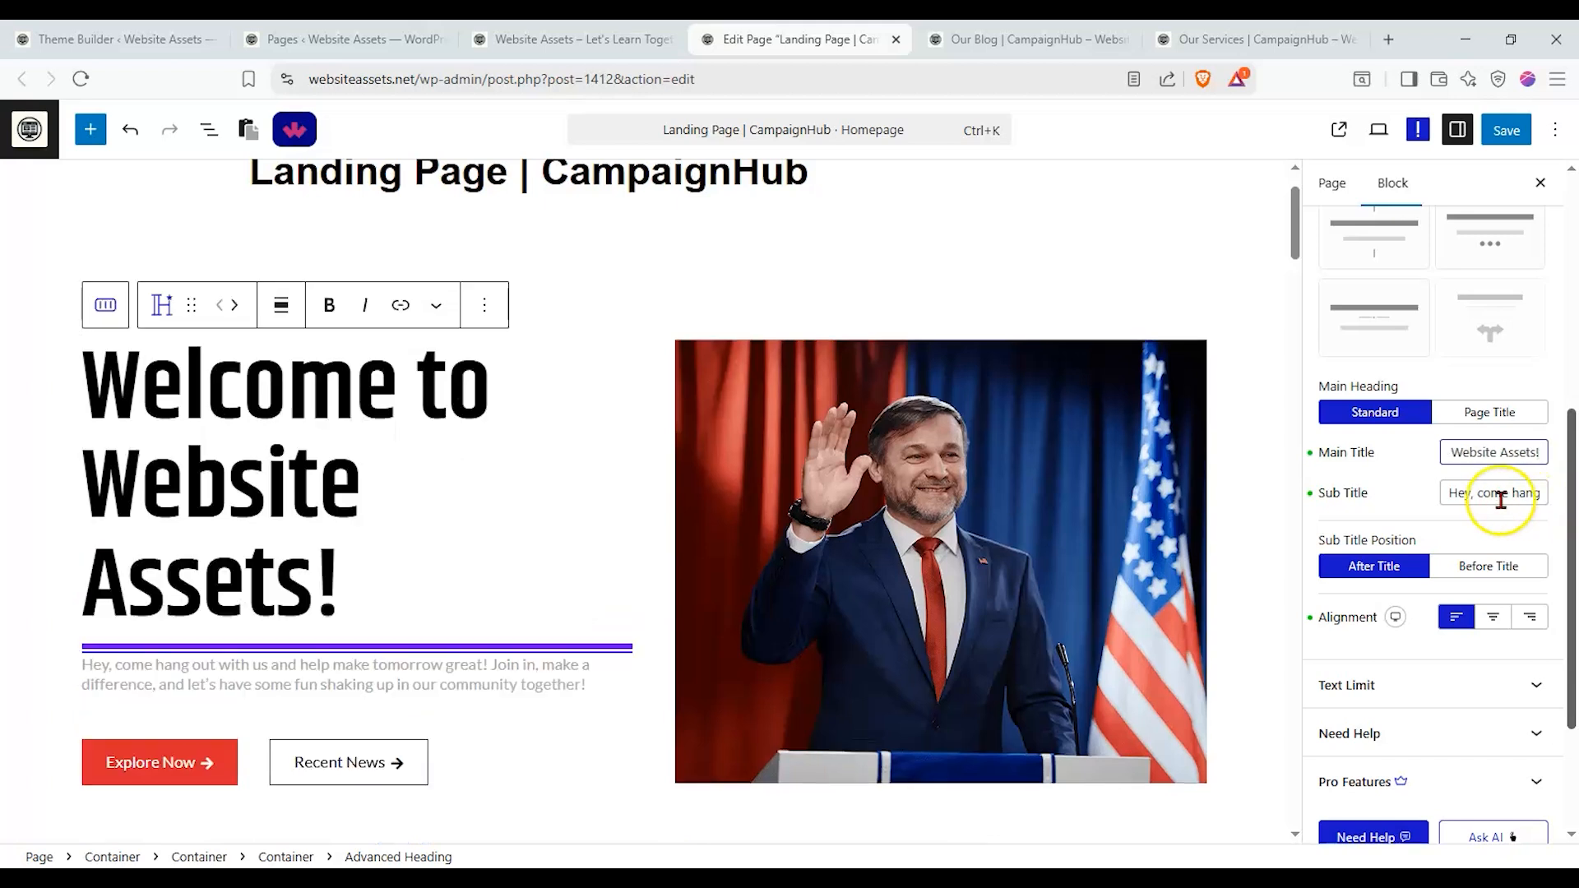
click(1452, 495)
key(BackSpace)
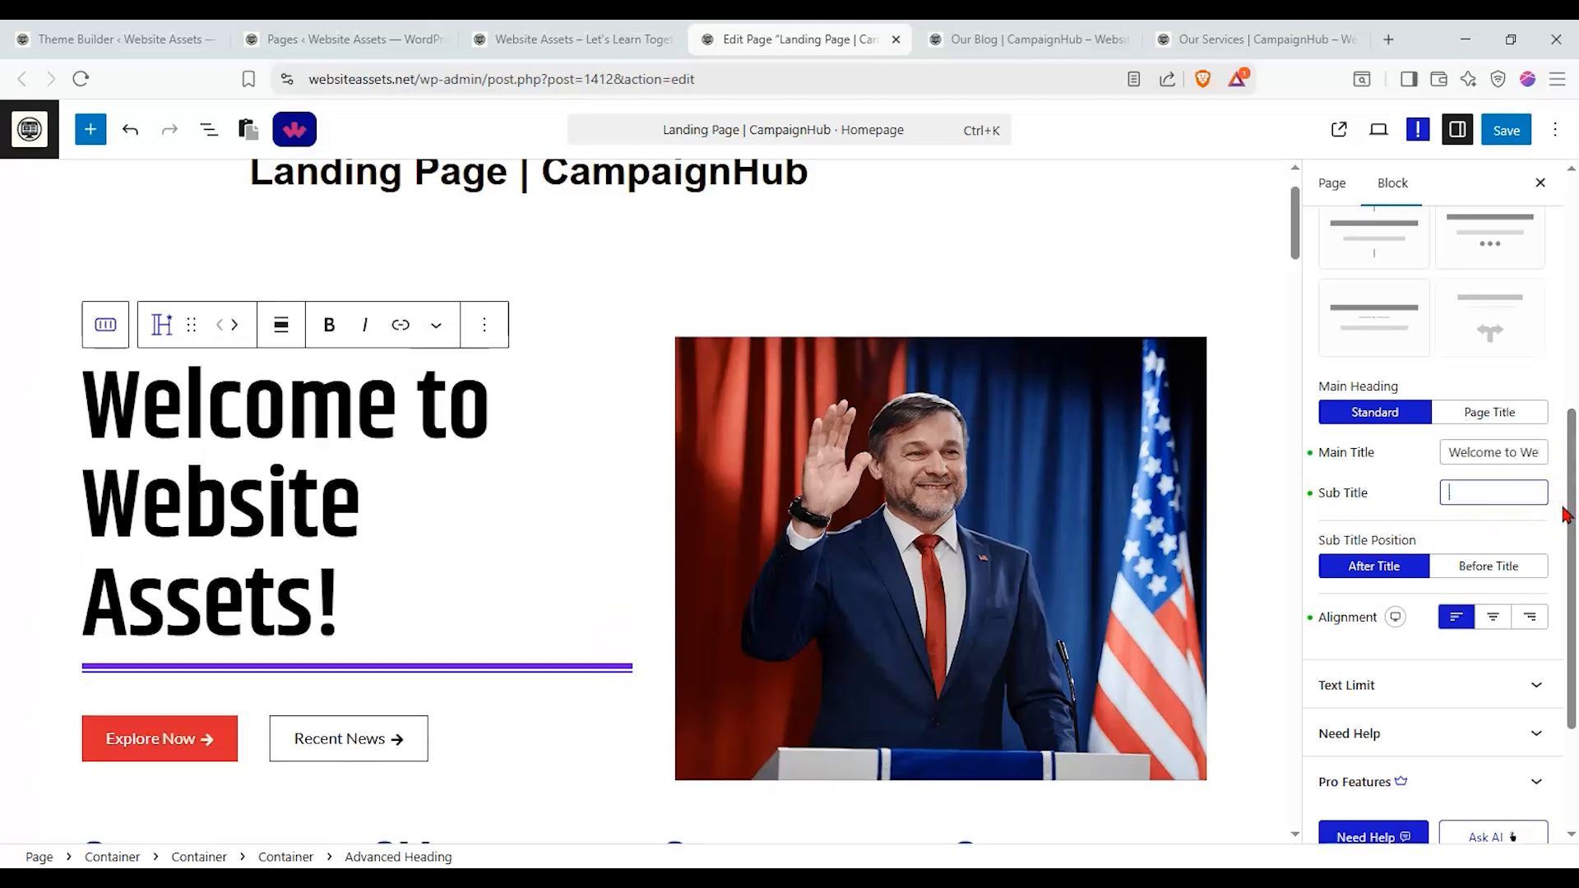
text(Let's learn Together!!!!)
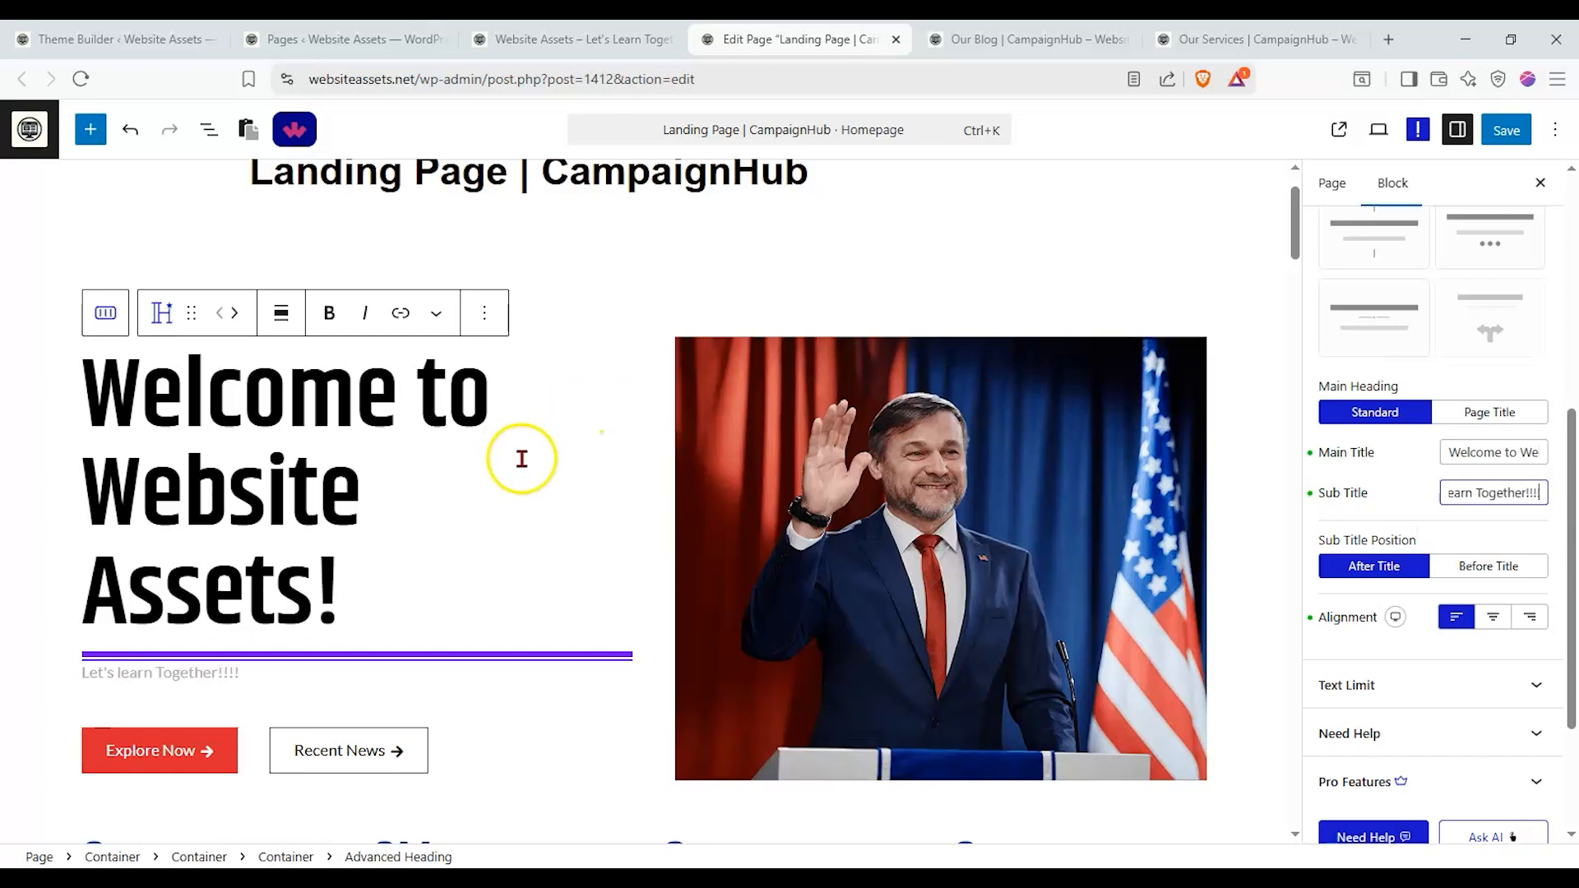
Set the hero heading's separator color to red, FF0000
scroll(1463, 509, up, 7)
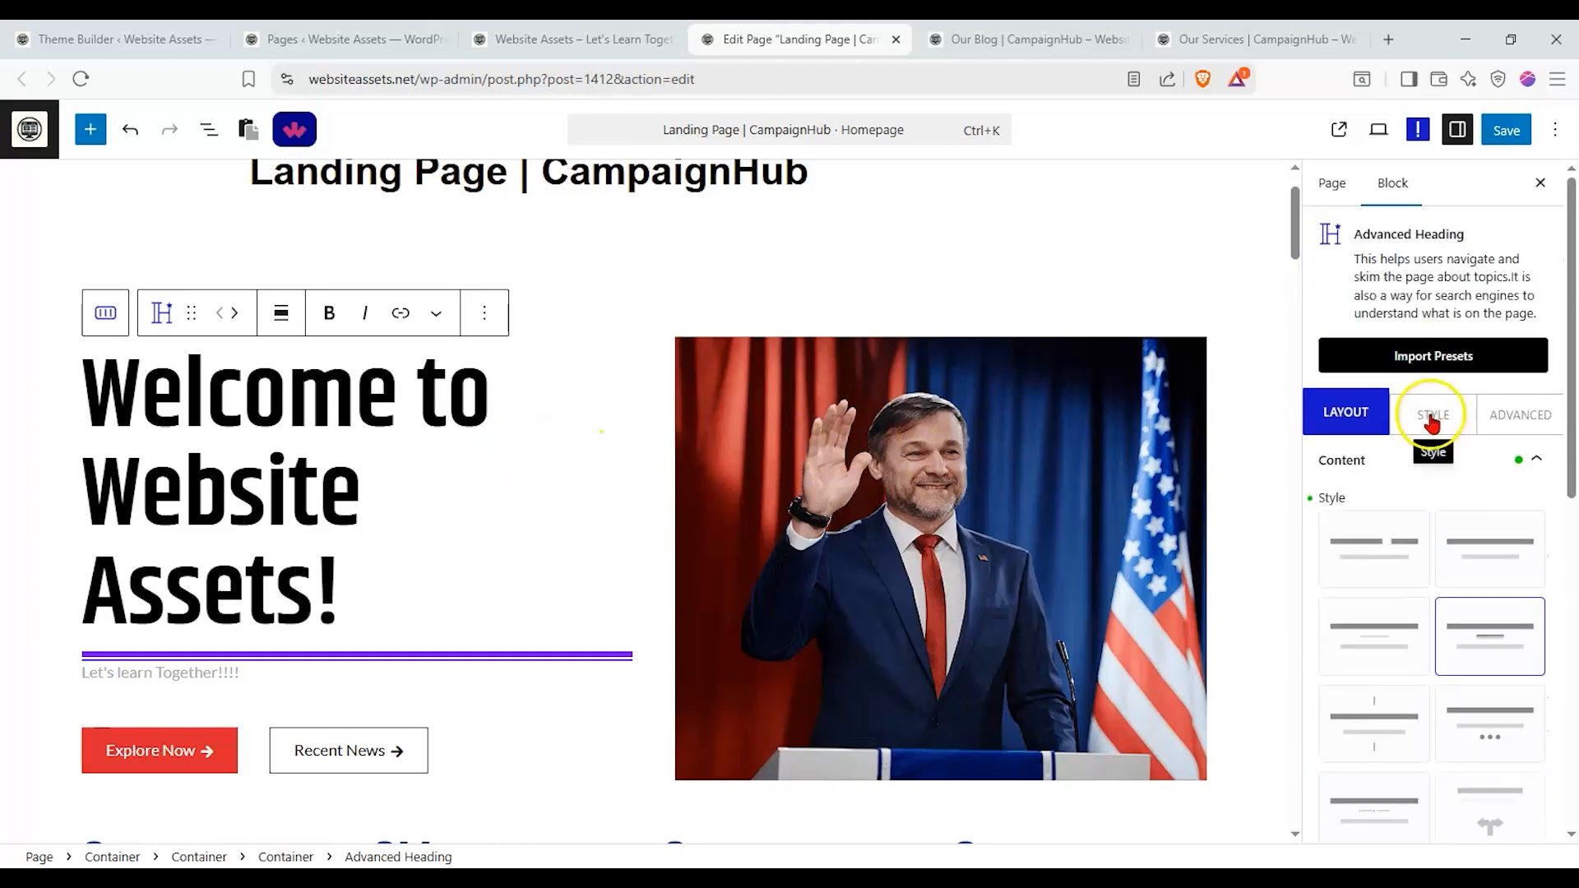
click(1434, 412)
click(1512, 499)
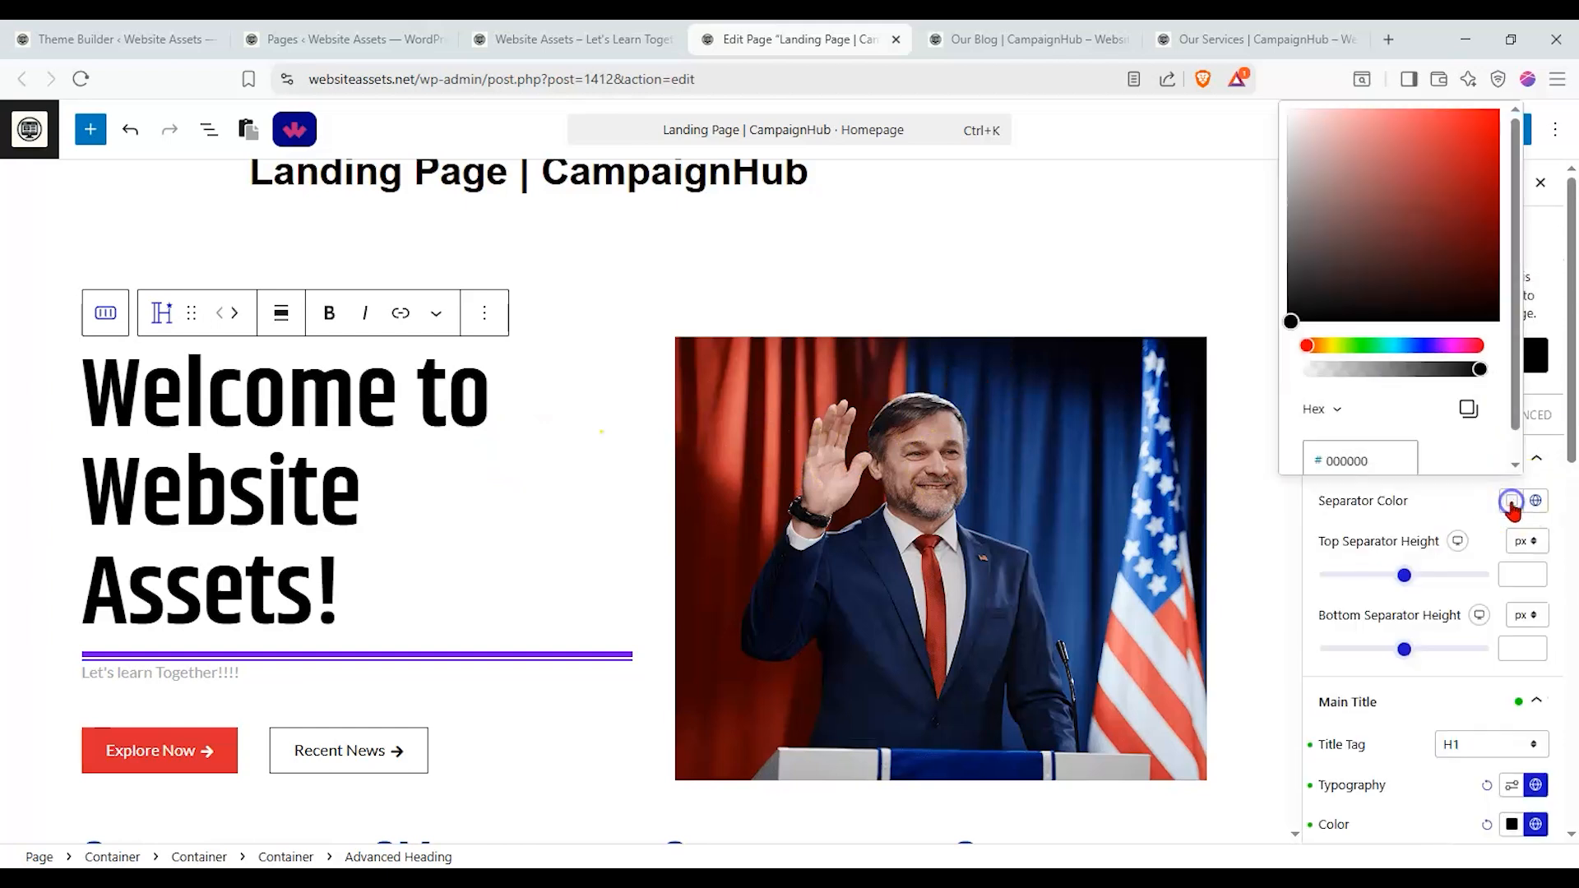
click(1474, 517)
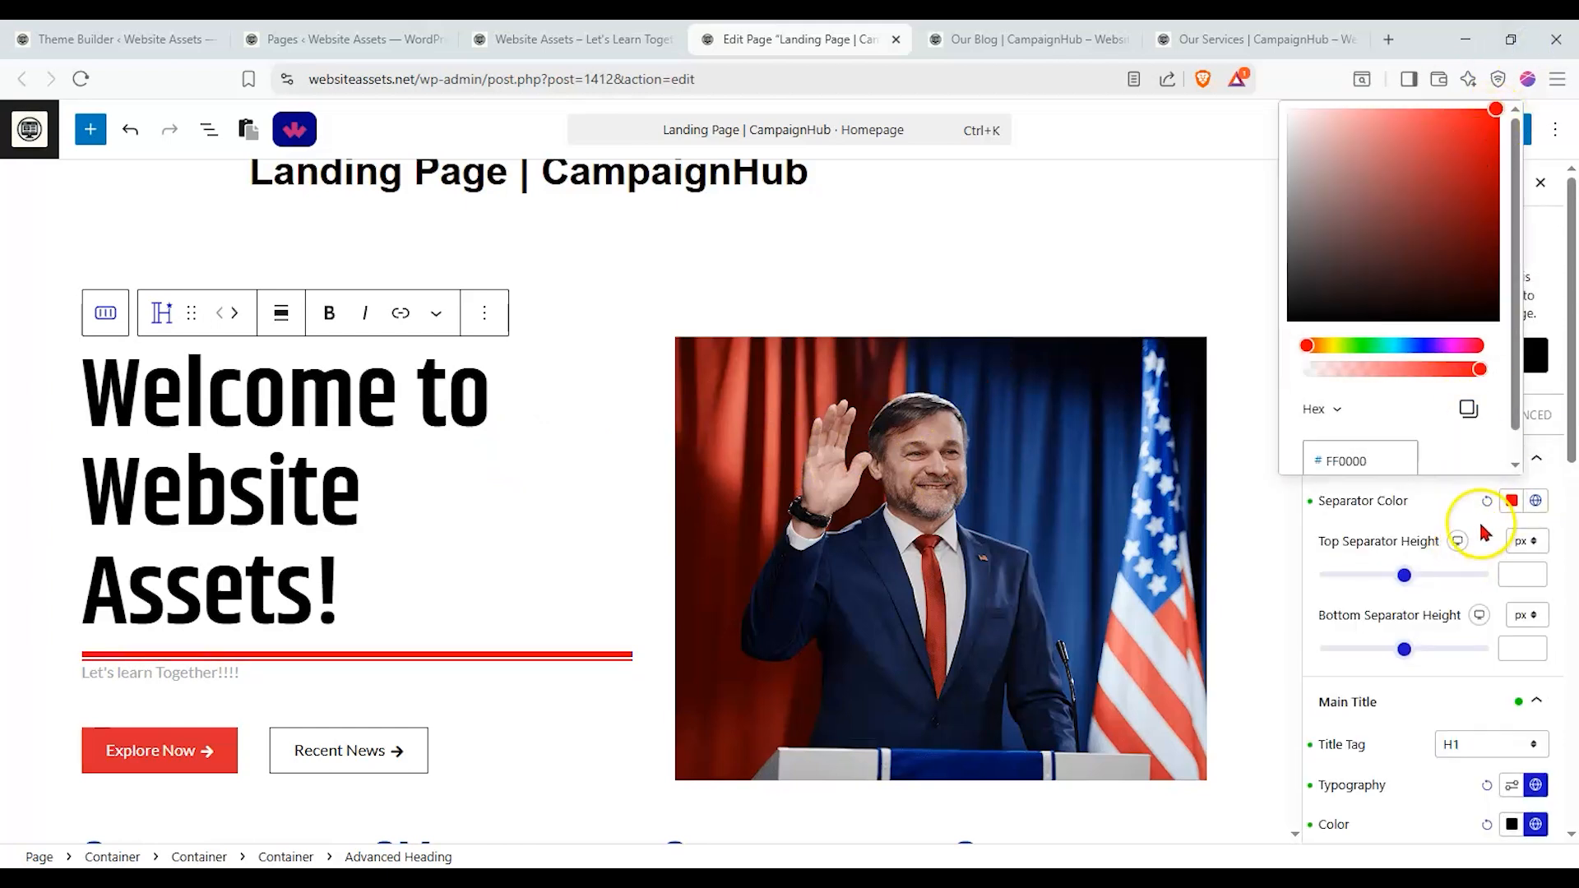
Replace the hero image with Image.png from the media library, the photo of a black dog with a woman in purple
click(1058, 503)
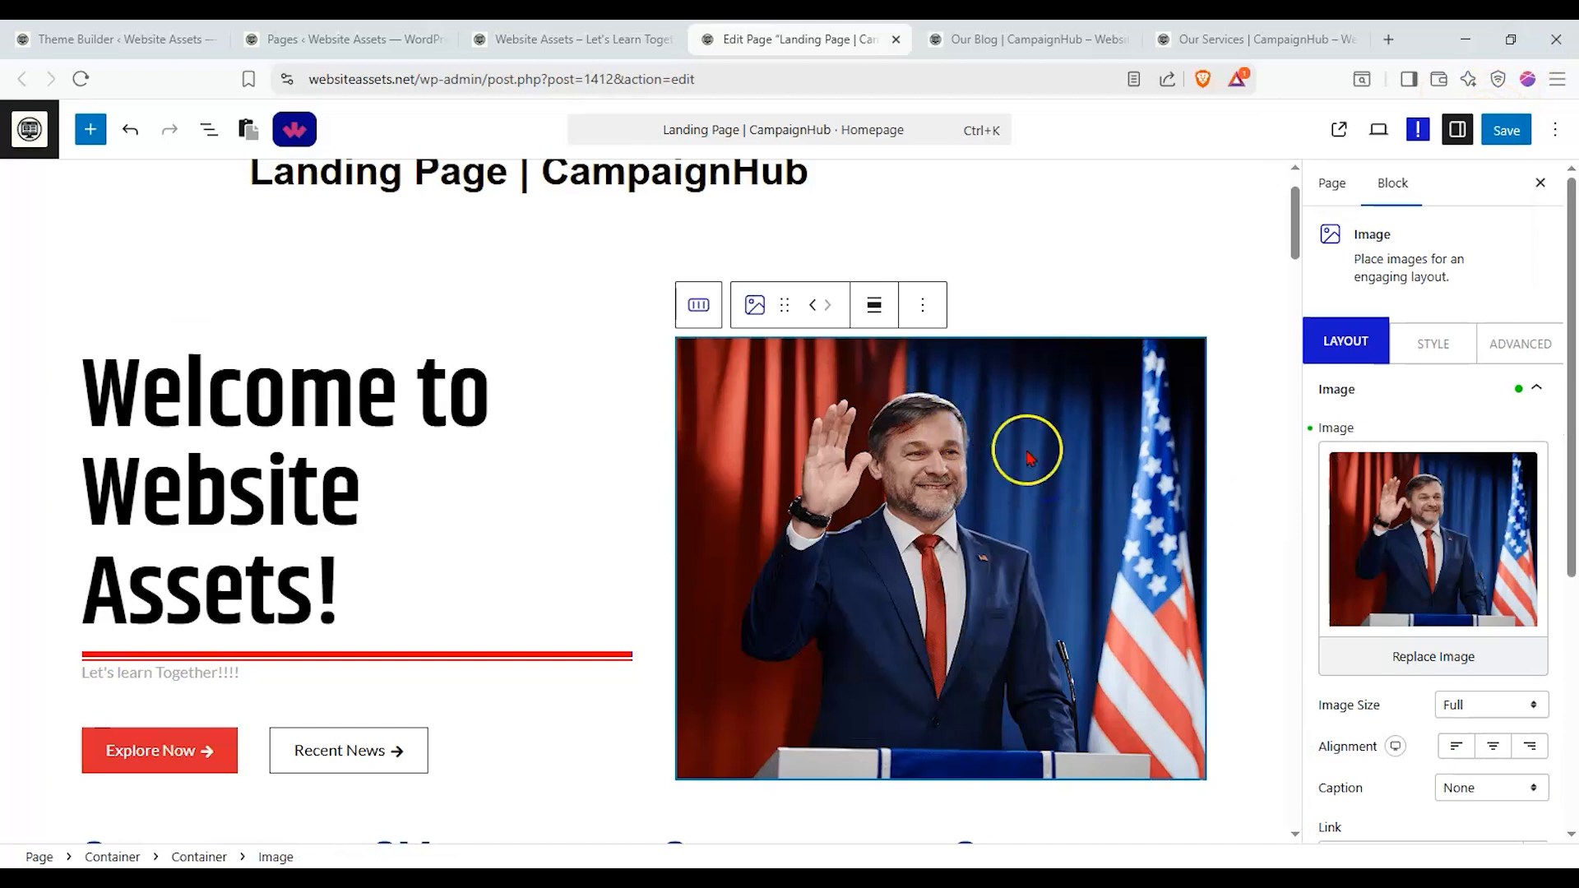
click(1491, 663)
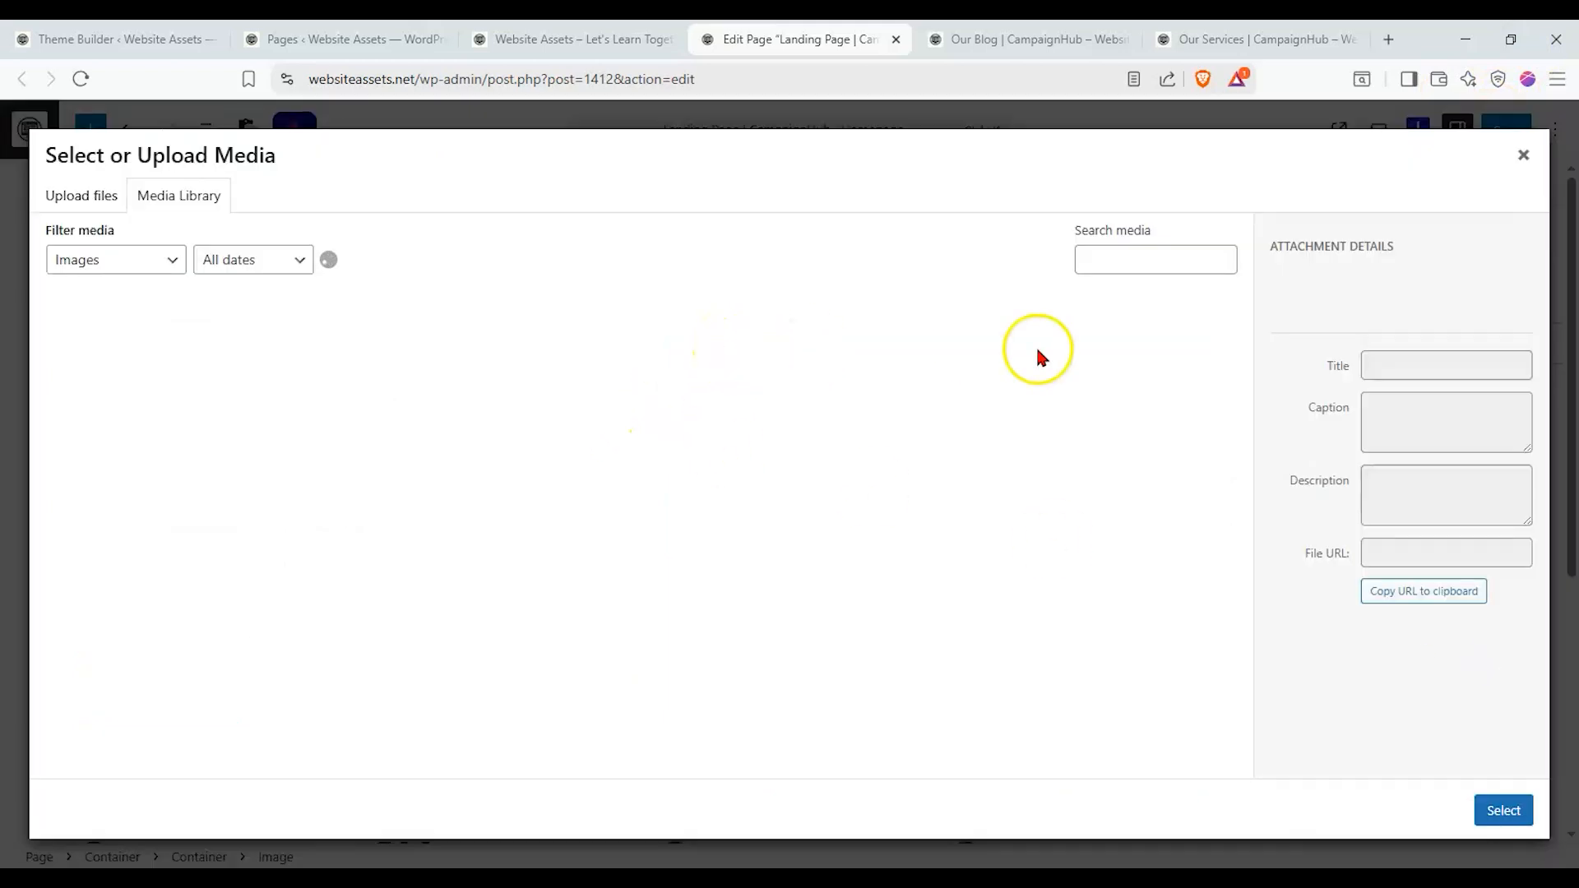
scroll(1078, 366, down, 7)
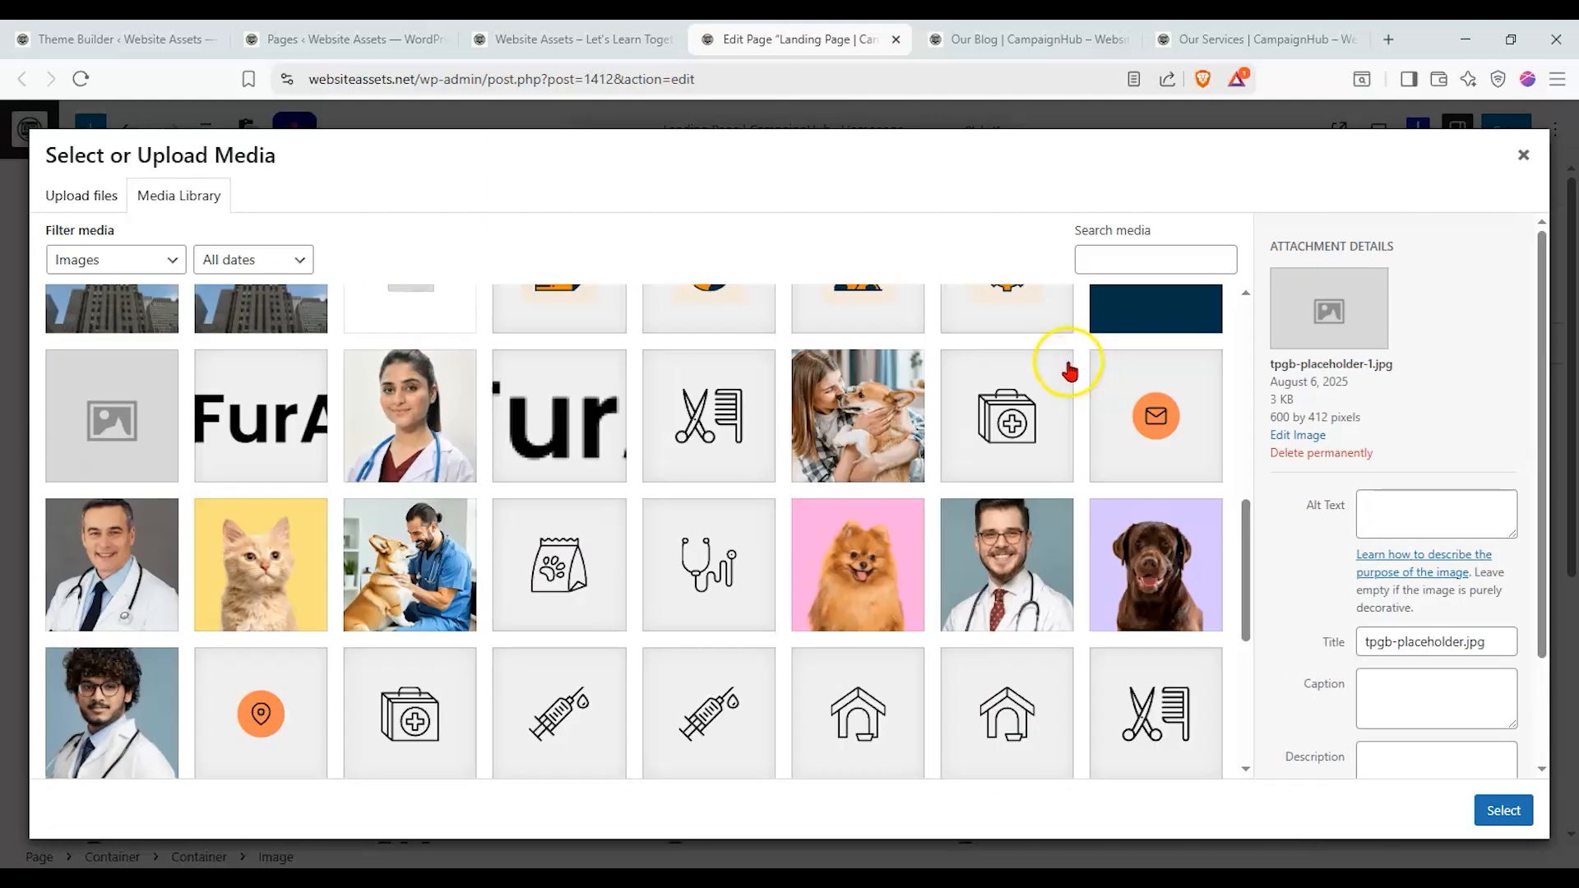
click(861, 411)
scroll(863, 415, up, 4)
scroll(867, 419, down, 2)
scroll(872, 423, up, 1)
scroll(878, 428, down, 1)
scroll(878, 427, down, 5)
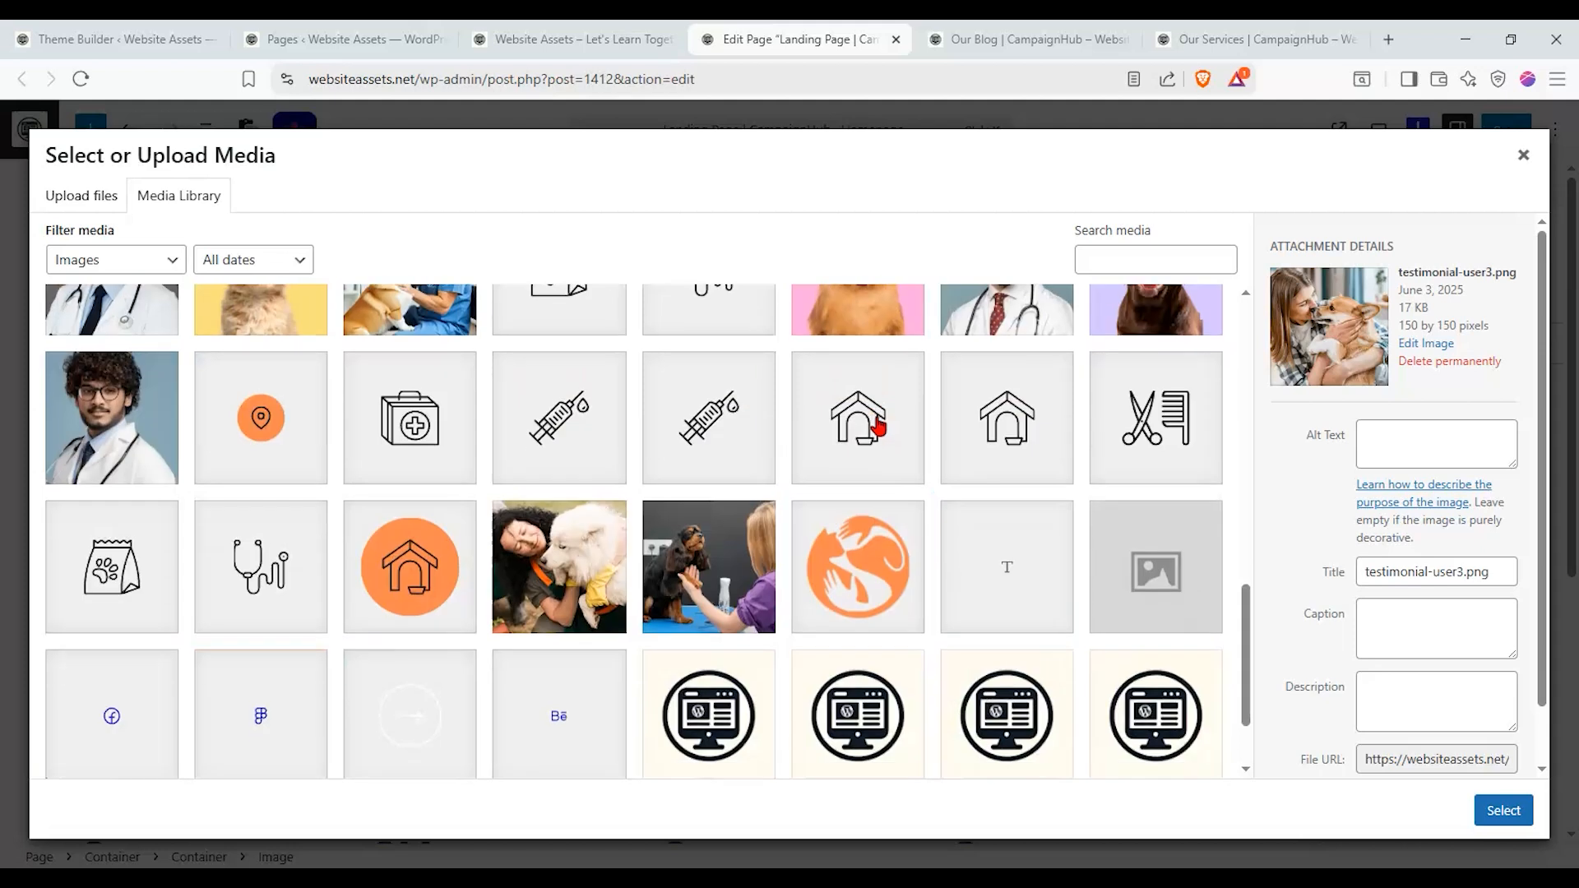
click(691, 551)
click(574, 547)
click(671, 562)
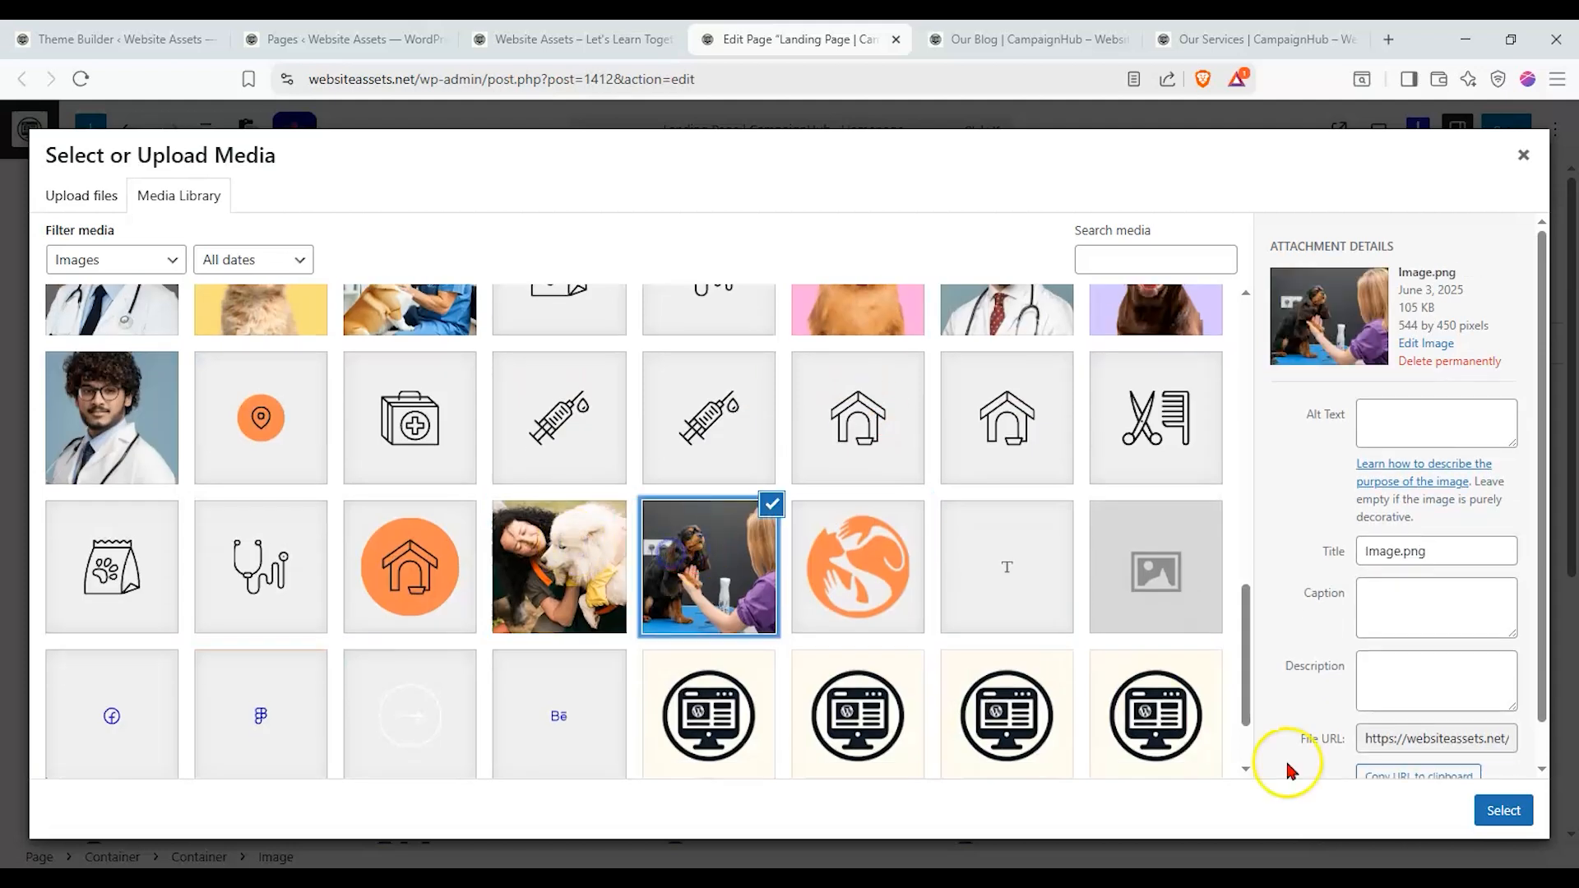
click(1503, 810)
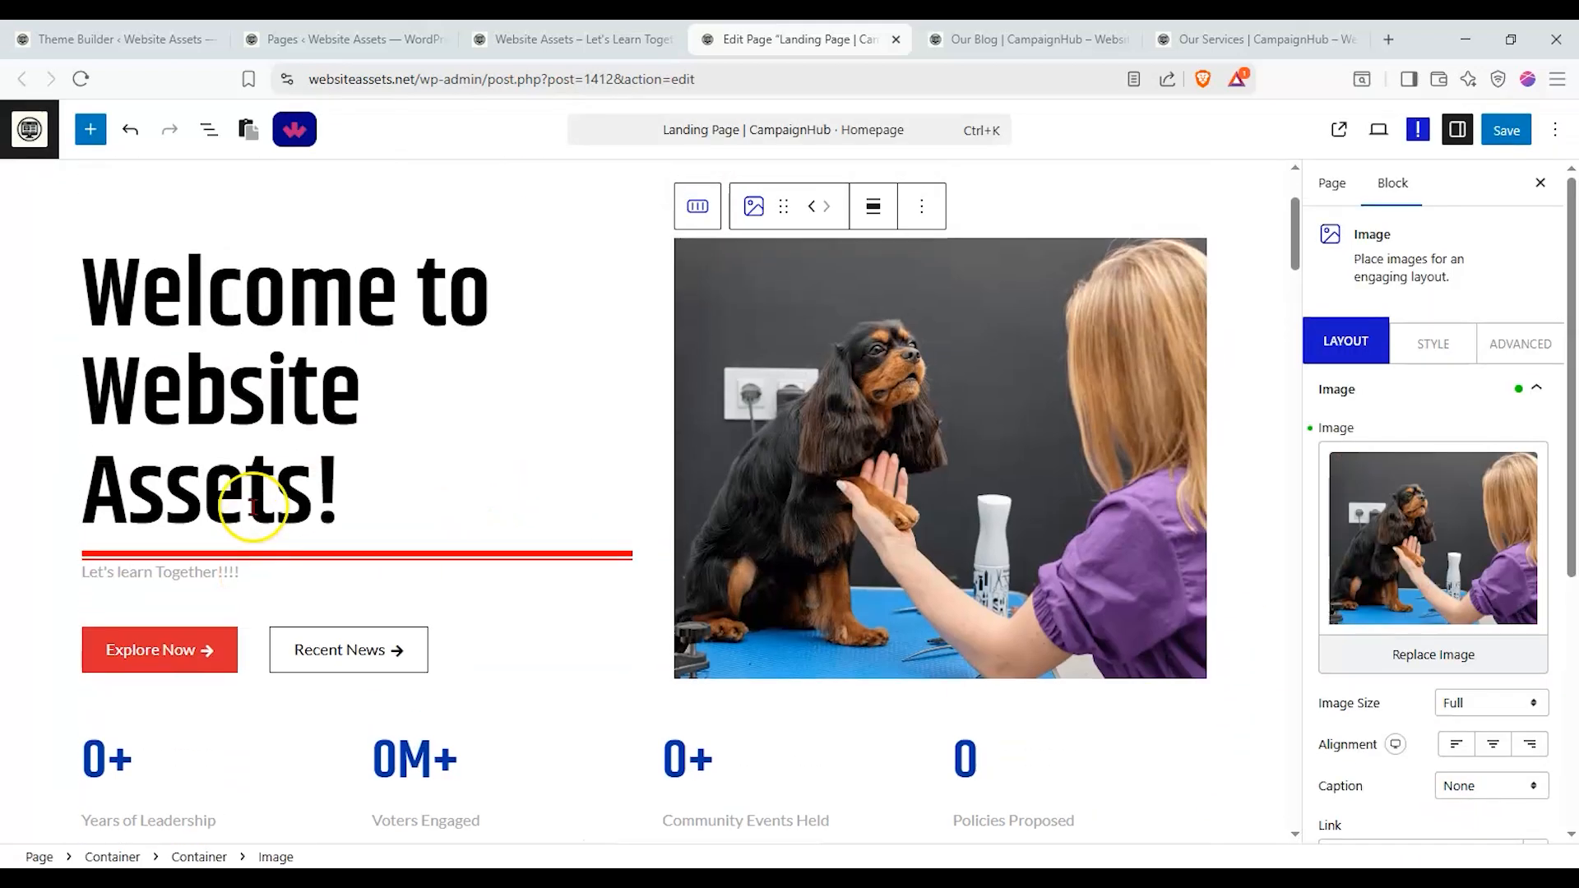
Link the Explore Now button to the Our Services page by copying that page's URL into its link
click(162, 649)
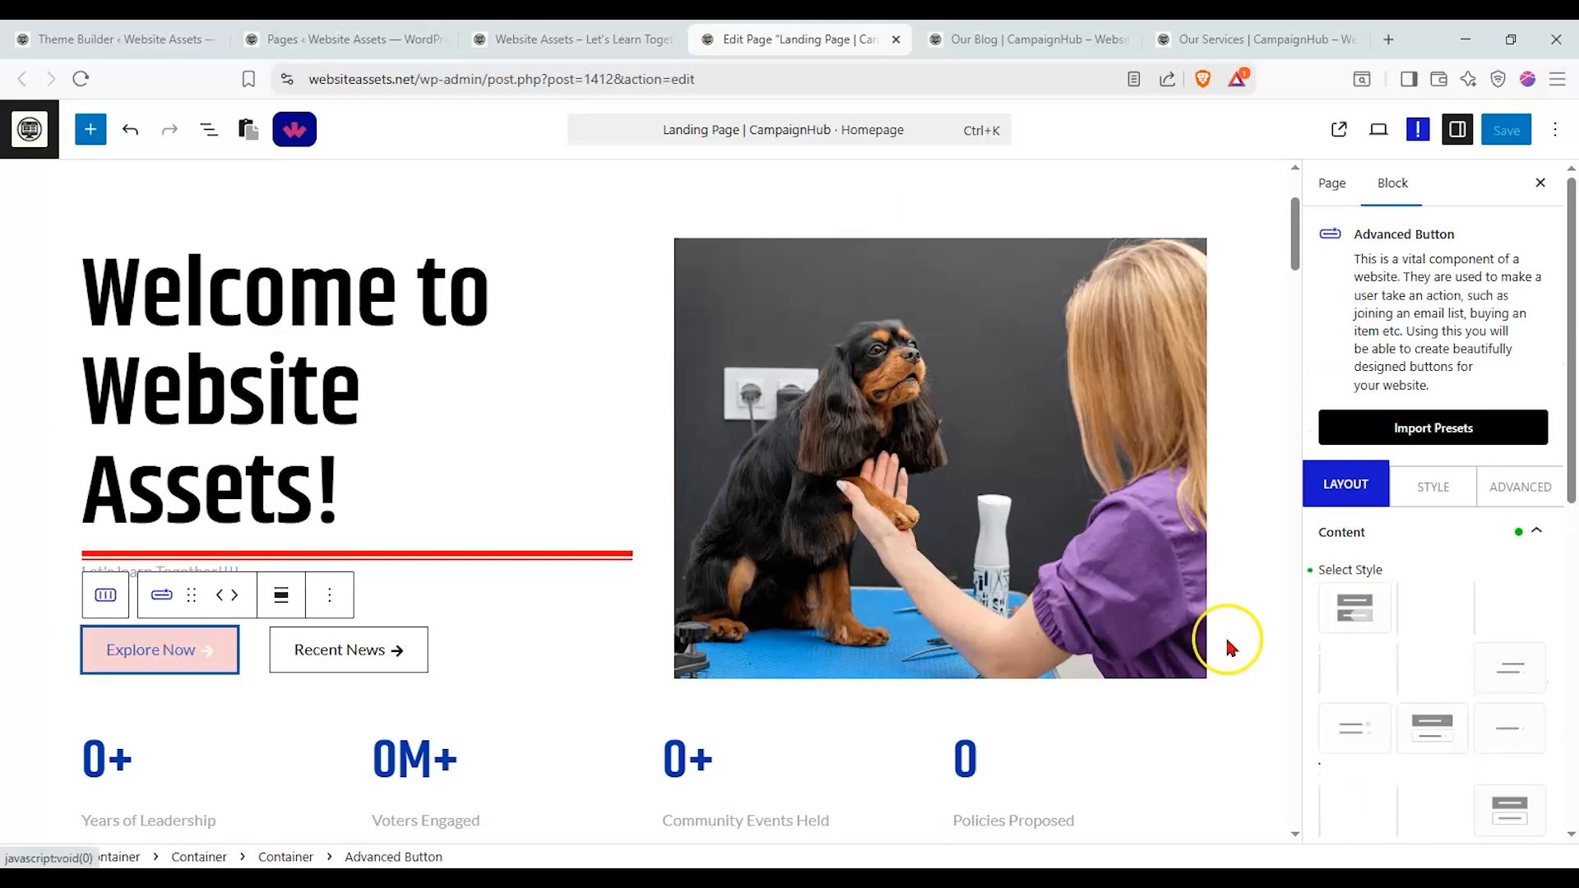
scroll(1455, 493, down, 5)
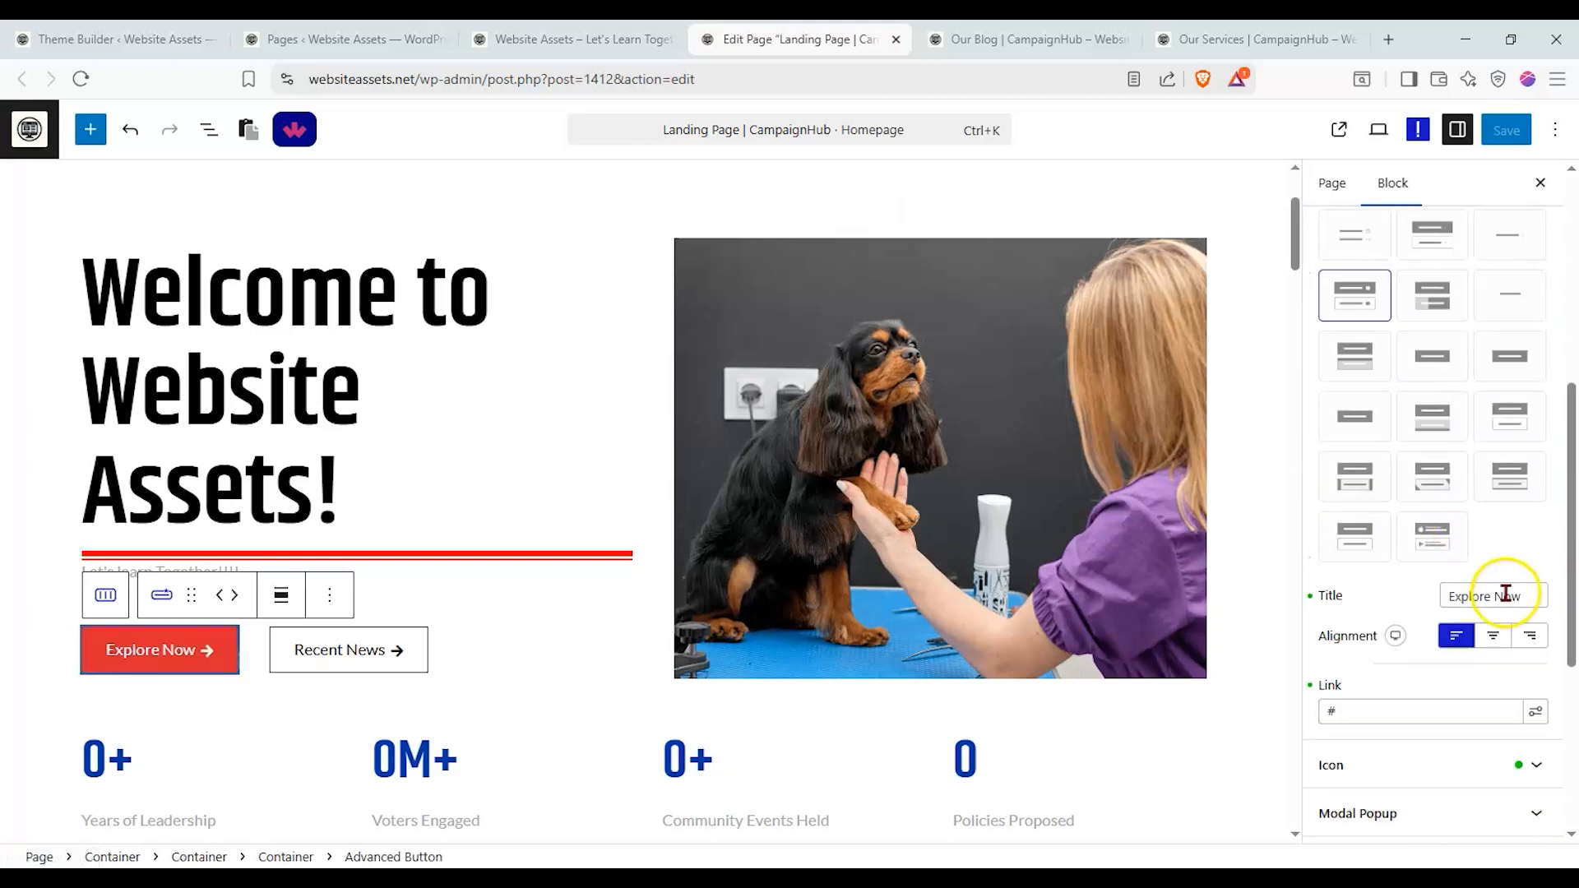
scroll(1501, 592, down, 4)
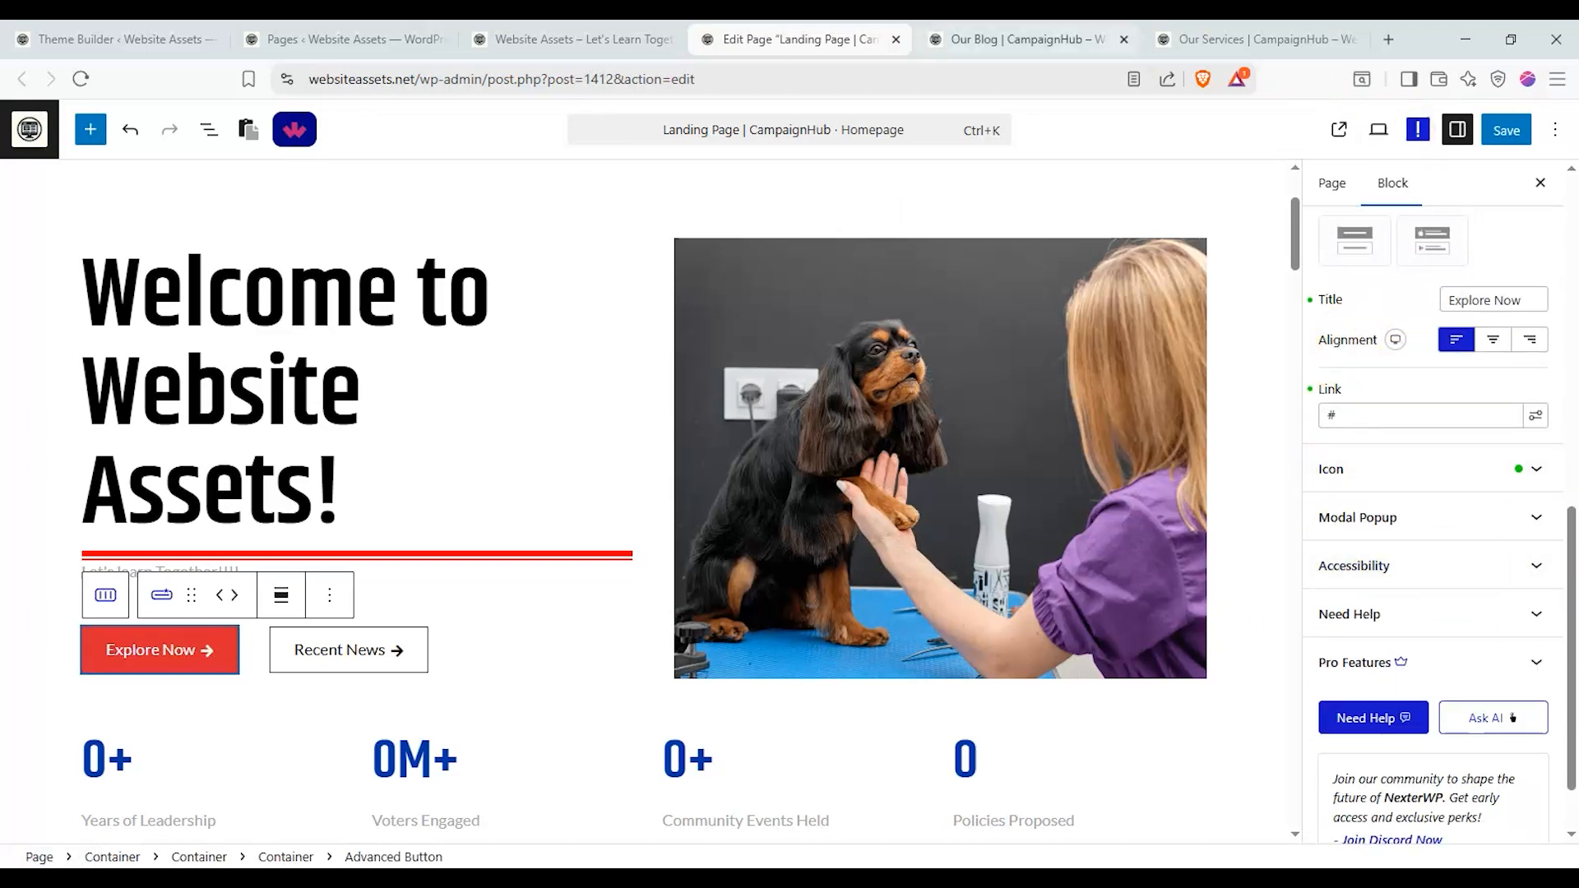
click(1242, 38)
click(1049, 69)
key(ctrl+c)
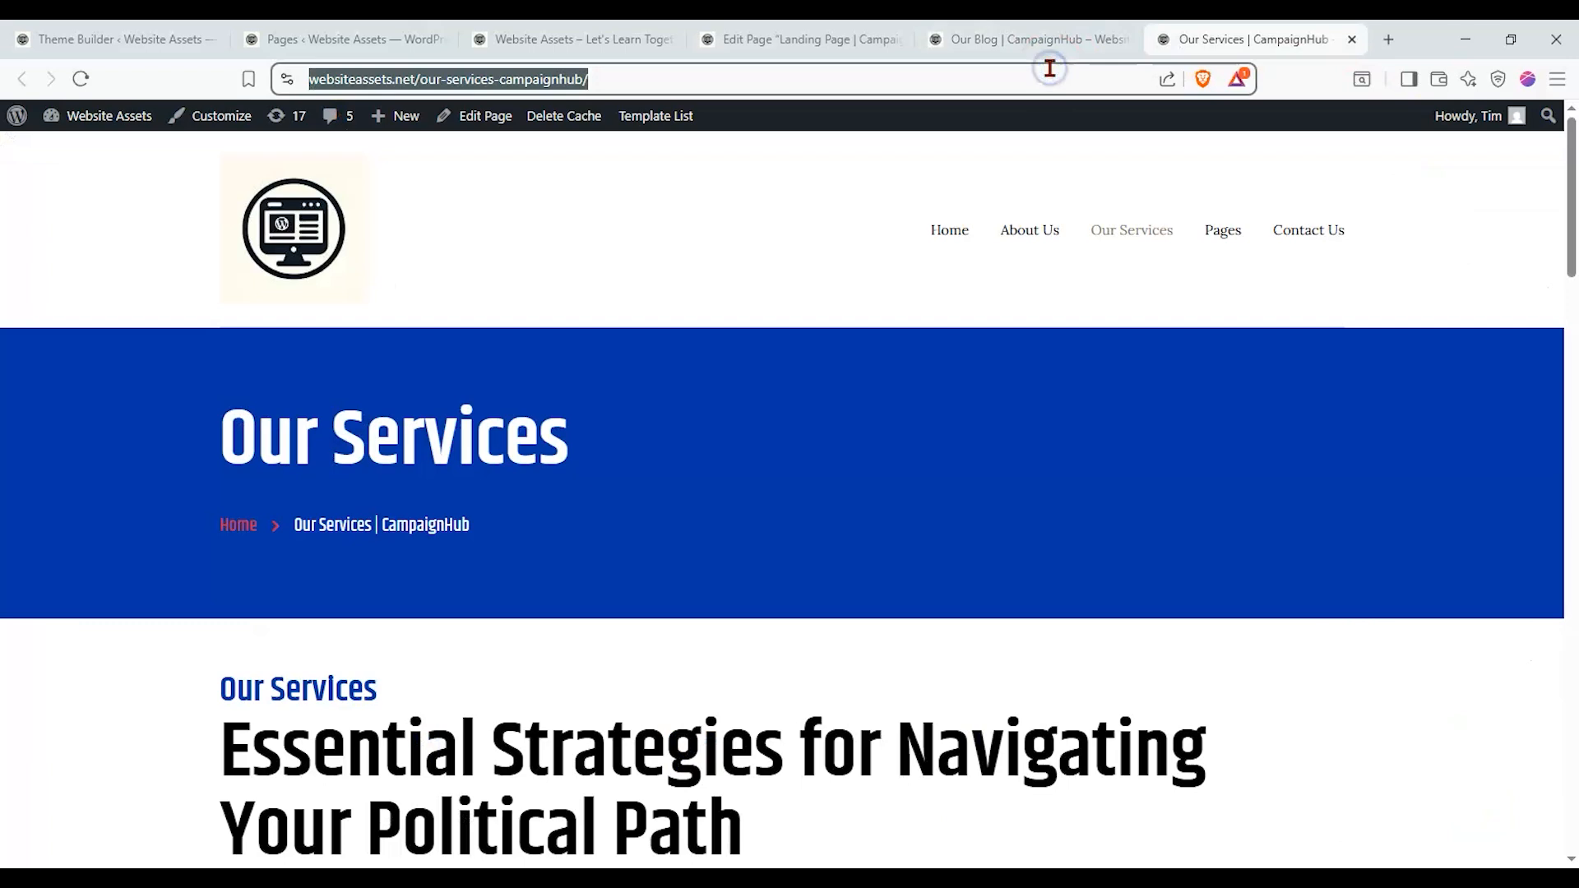
click(798, 39)
drag(1398, 416, 1269, 418)
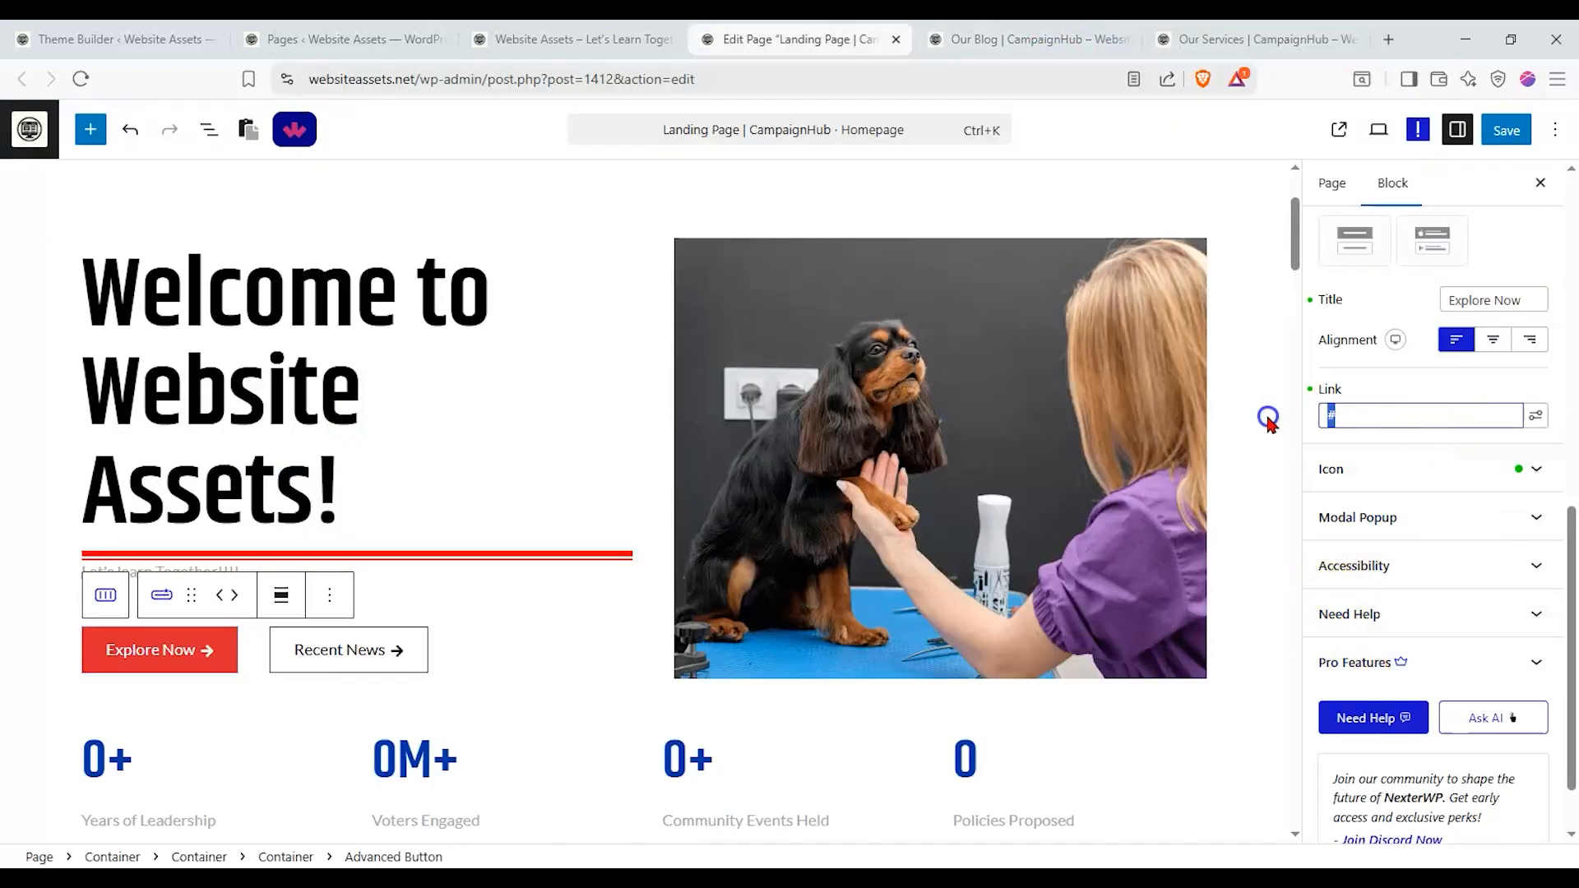
key(ctrl+v)
Link the Recent News button to the Our Blog page by copying that page's URL into its link
click(323, 650)
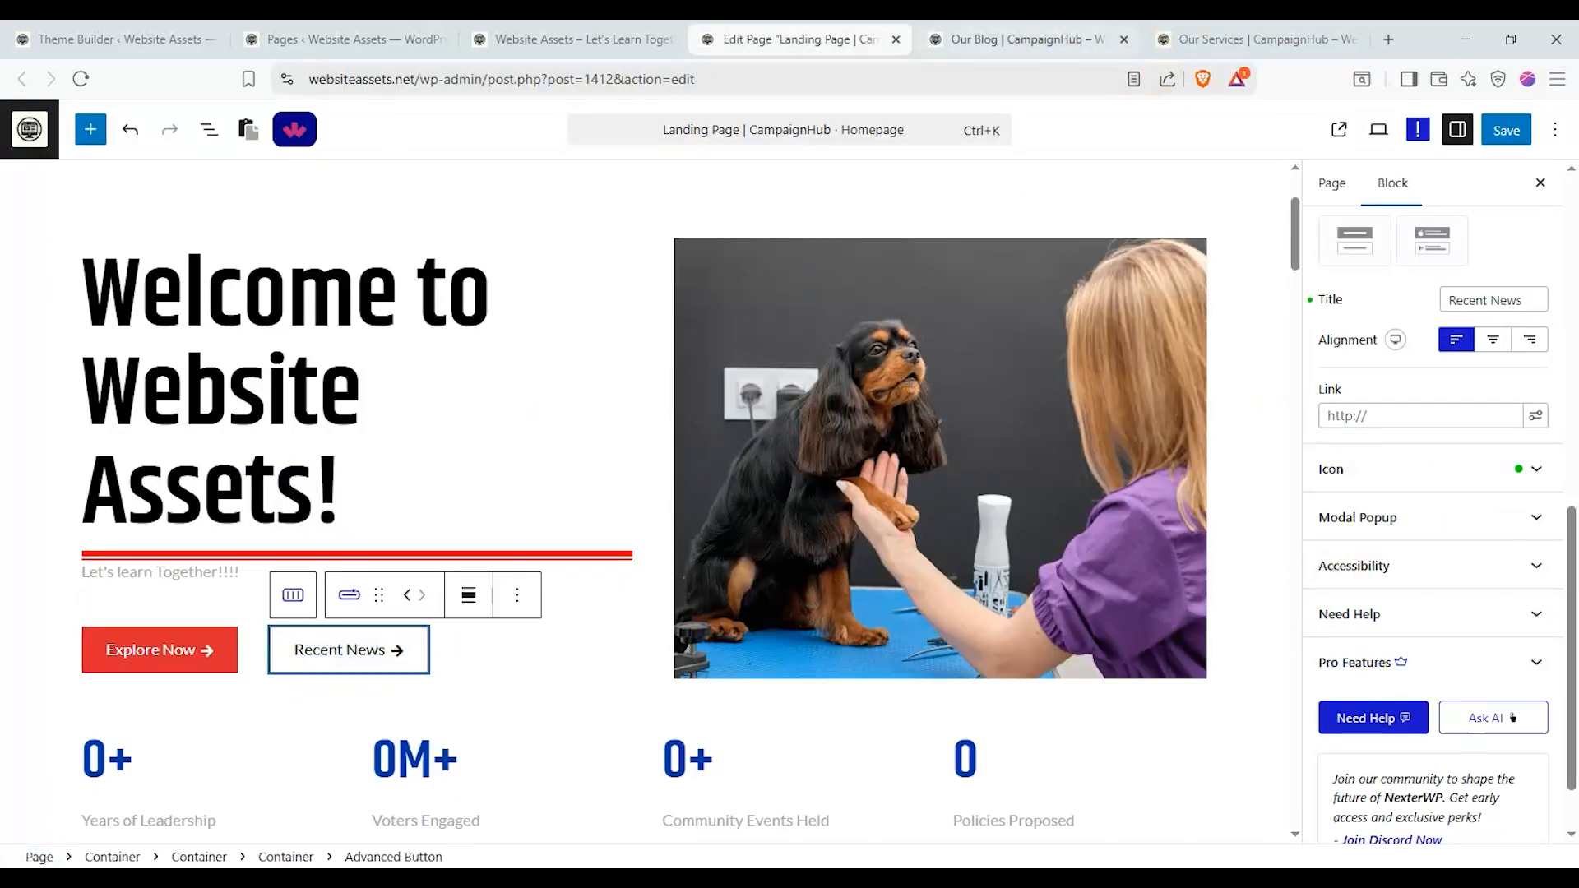
click(1020, 39)
click(959, 80)
click(798, 39)
click(1422, 416)
key(ctrl+v)
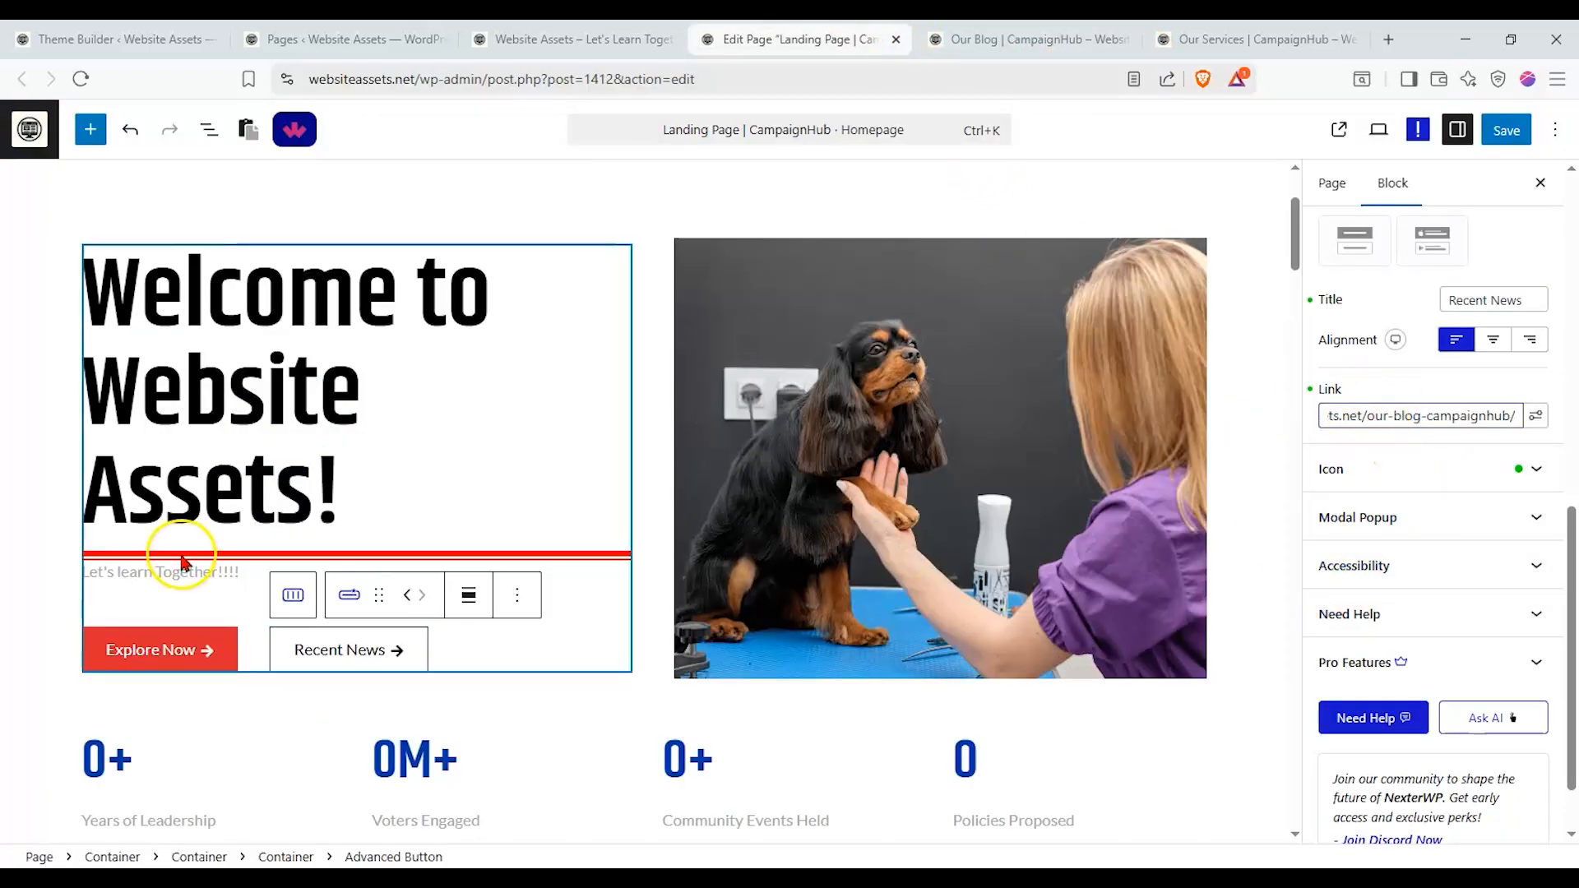
Select the Years of Leadership number counter, show the page's block list and collapse the counters container in it
scroll(469, 342, down, 6)
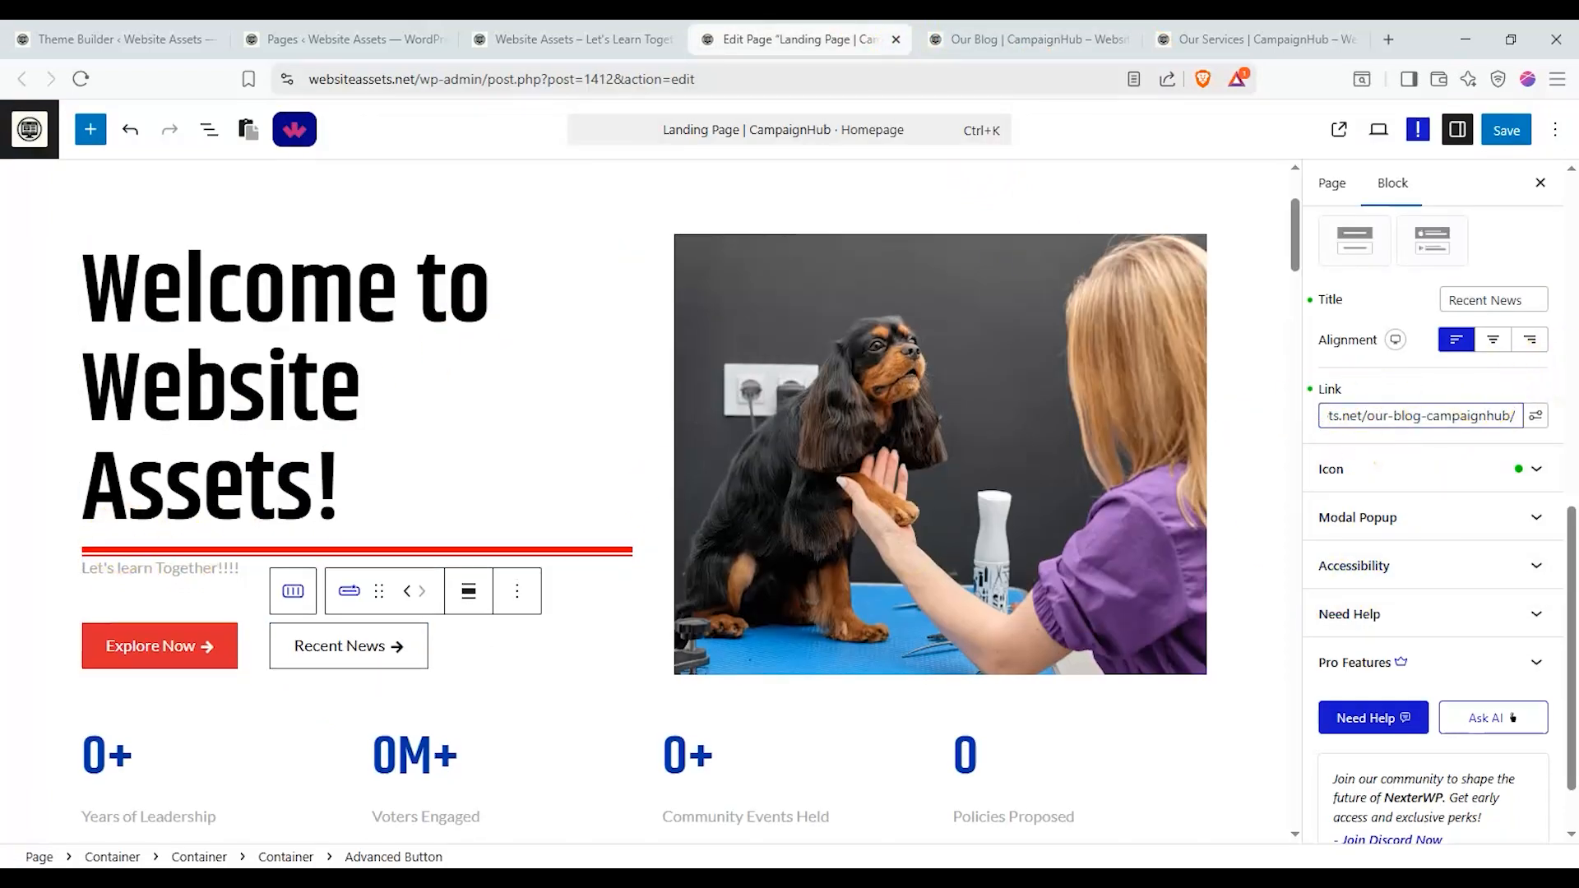
scroll(183, 504, up, 2)
click(182, 504)
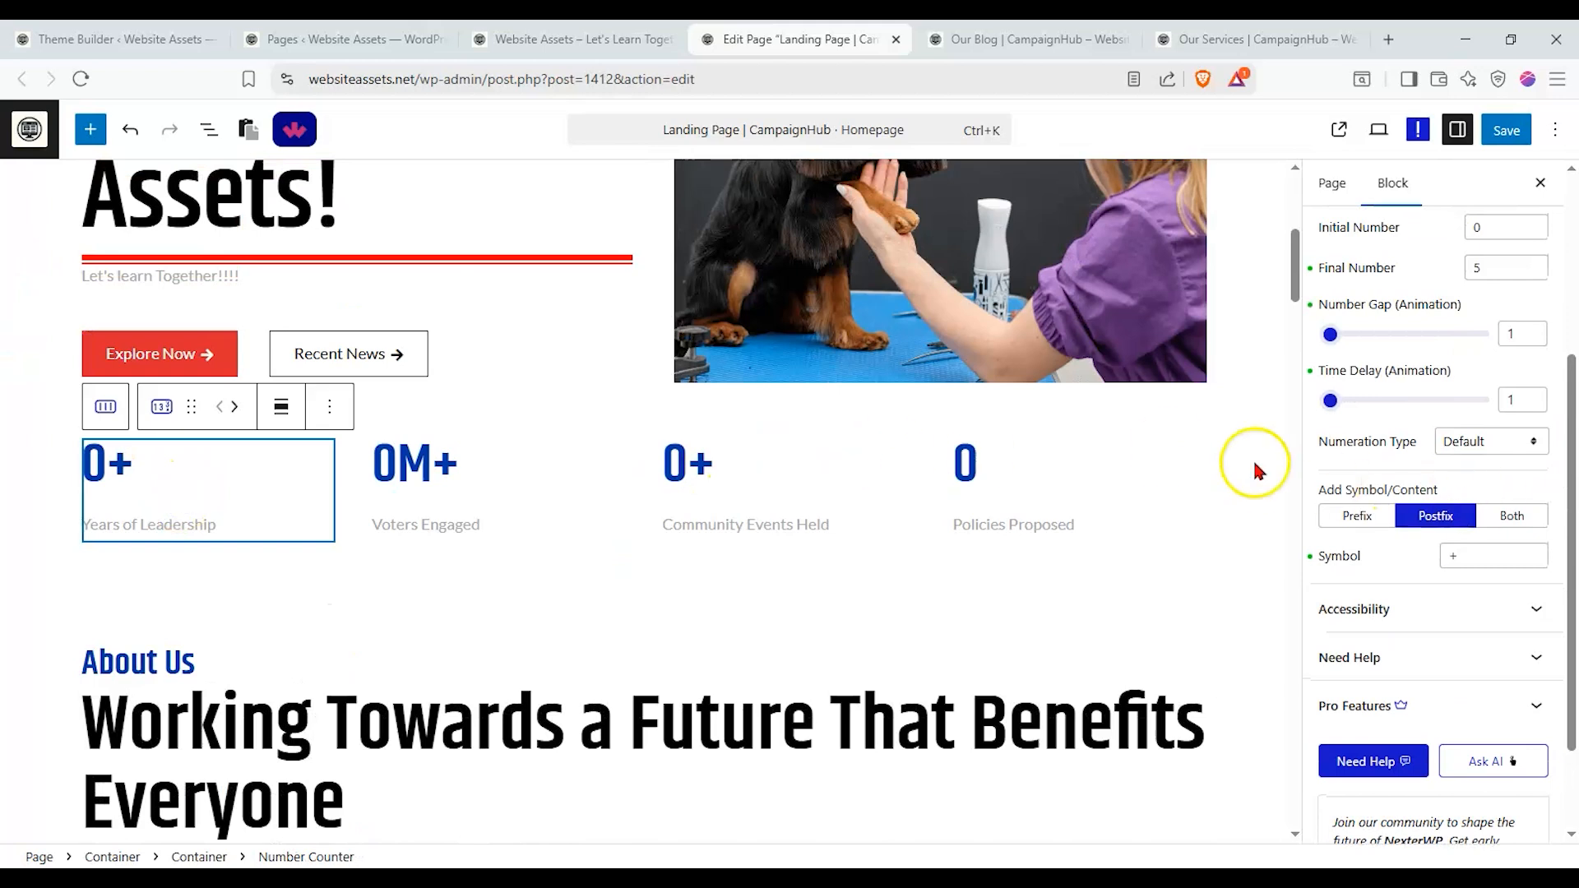
scroll(168, 570, down, 2)
click(210, 130)
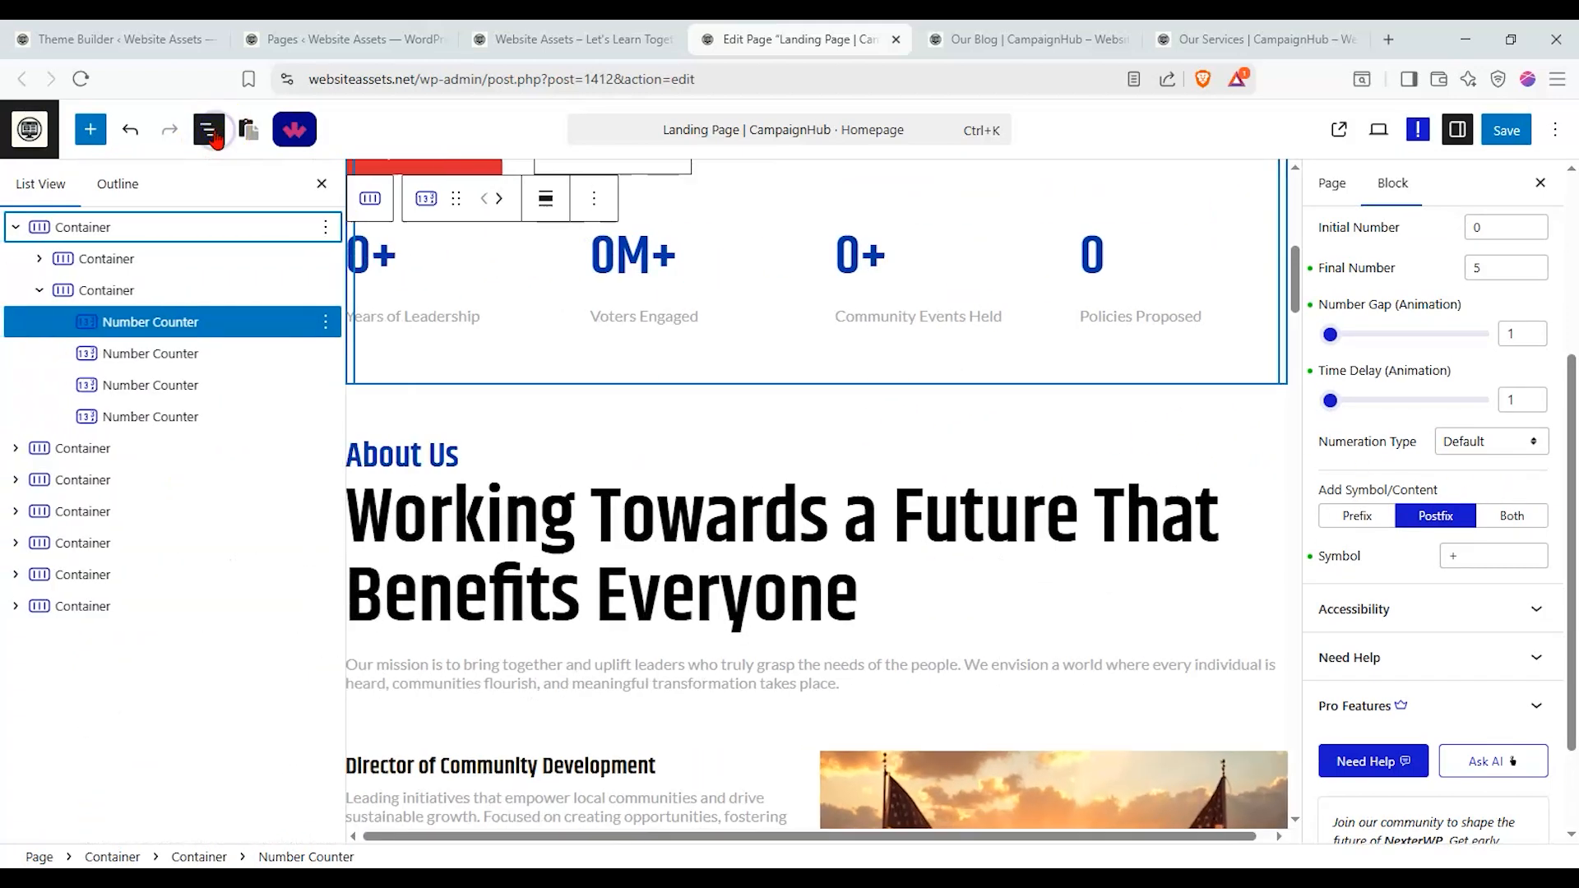
click(40, 293)
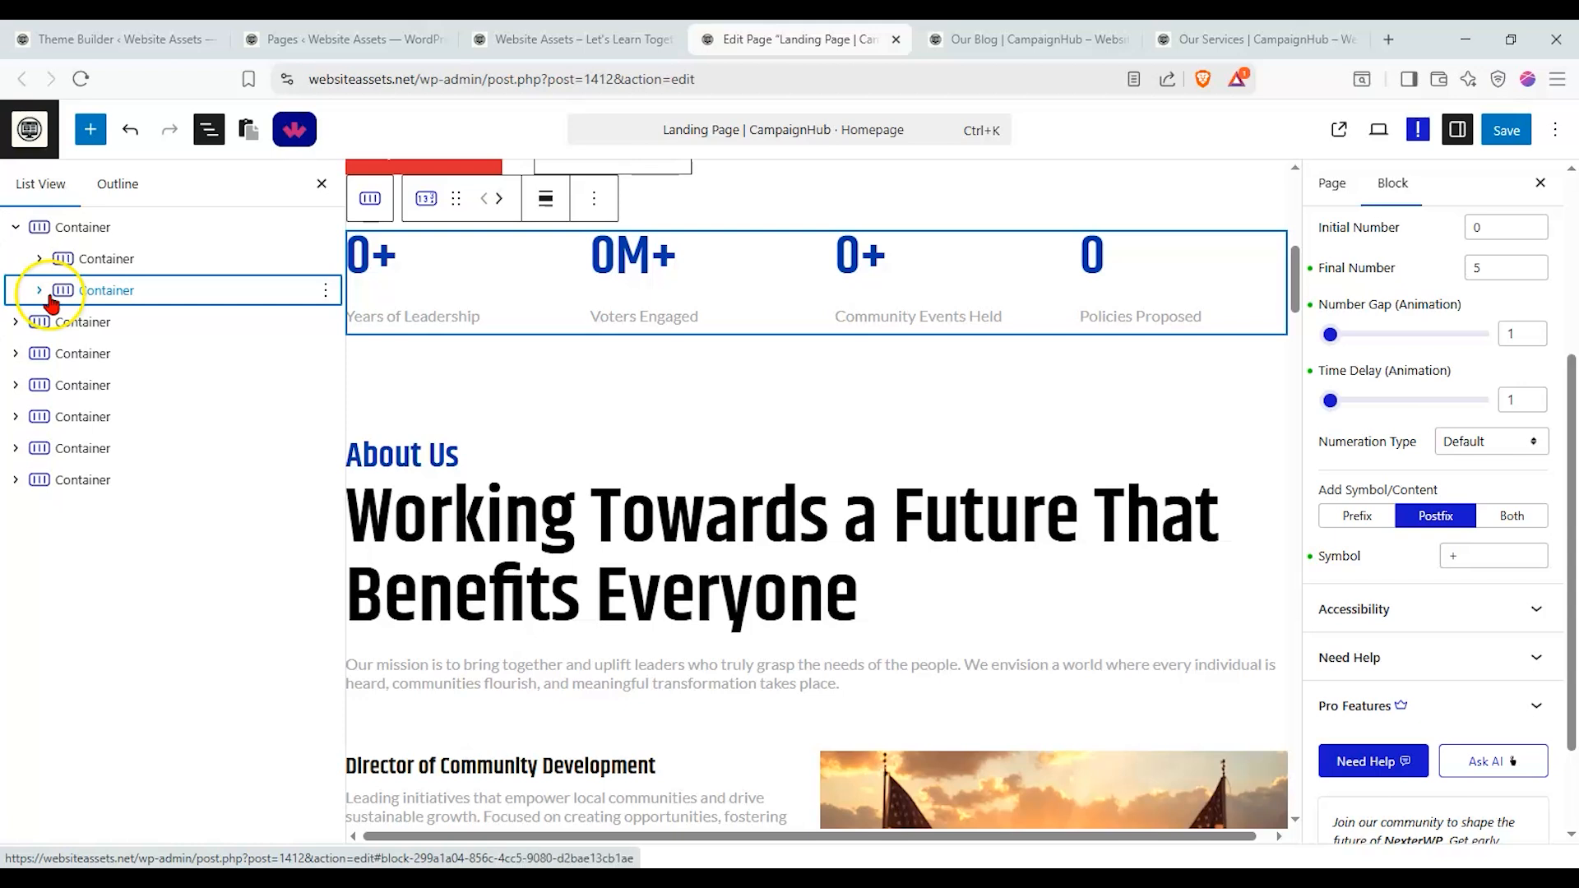
Delete the Our Blog section's container, the one with the heading "Checking Out What's New in Politics", from the landing page
scroll(611, 481, down, 1)
scroll(611, 480, down, 12)
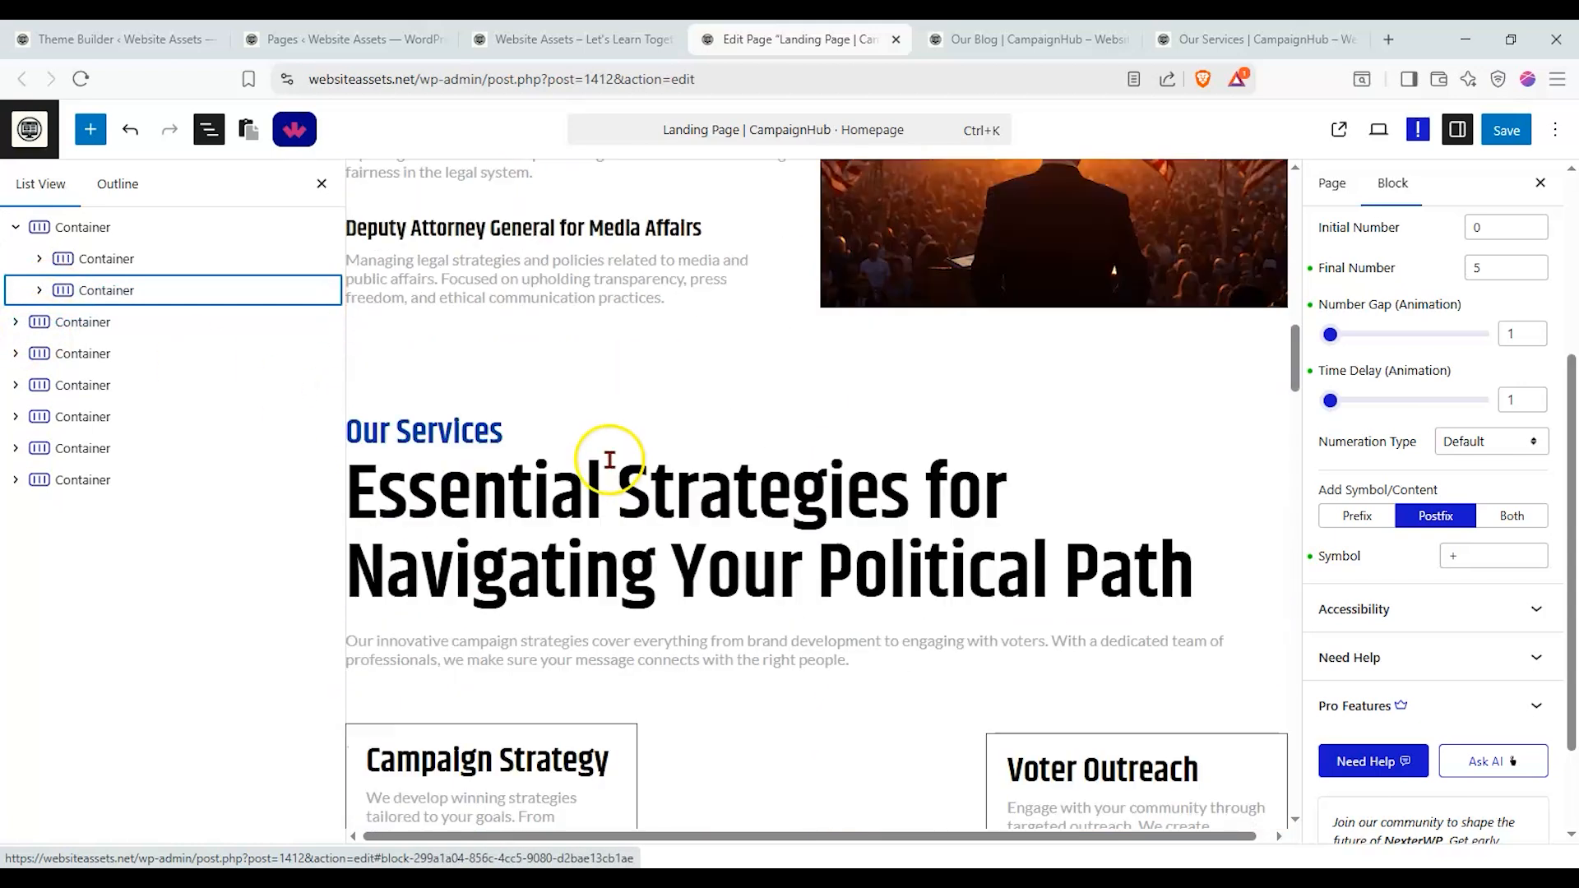
scroll(625, 458, down, 10)
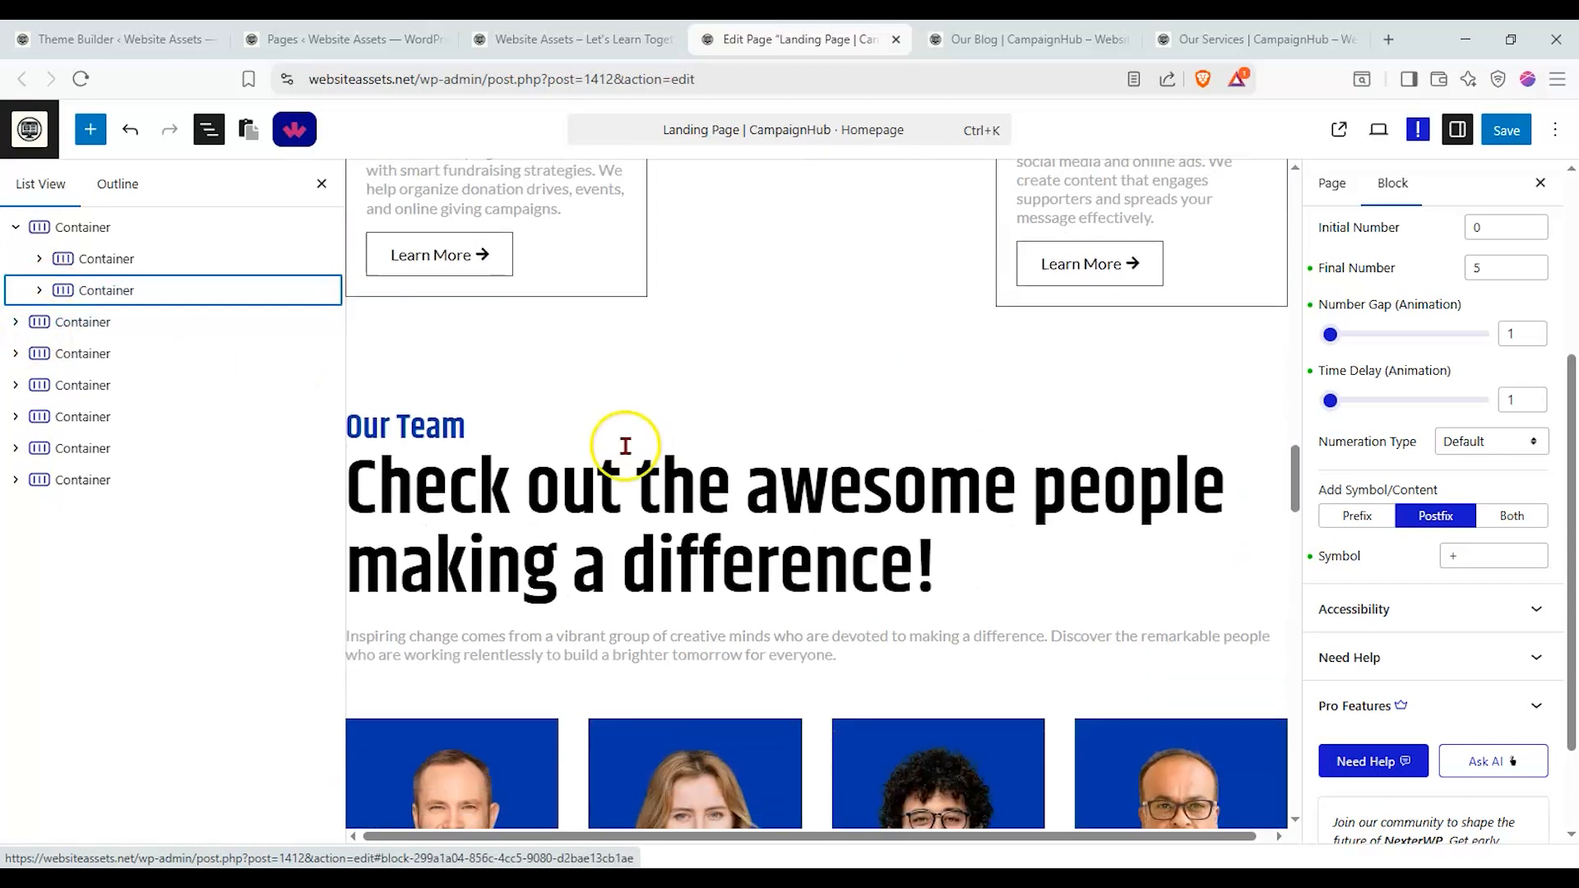
scroll(680, 476, down, 3)
scroll(680, 458, up, 3)
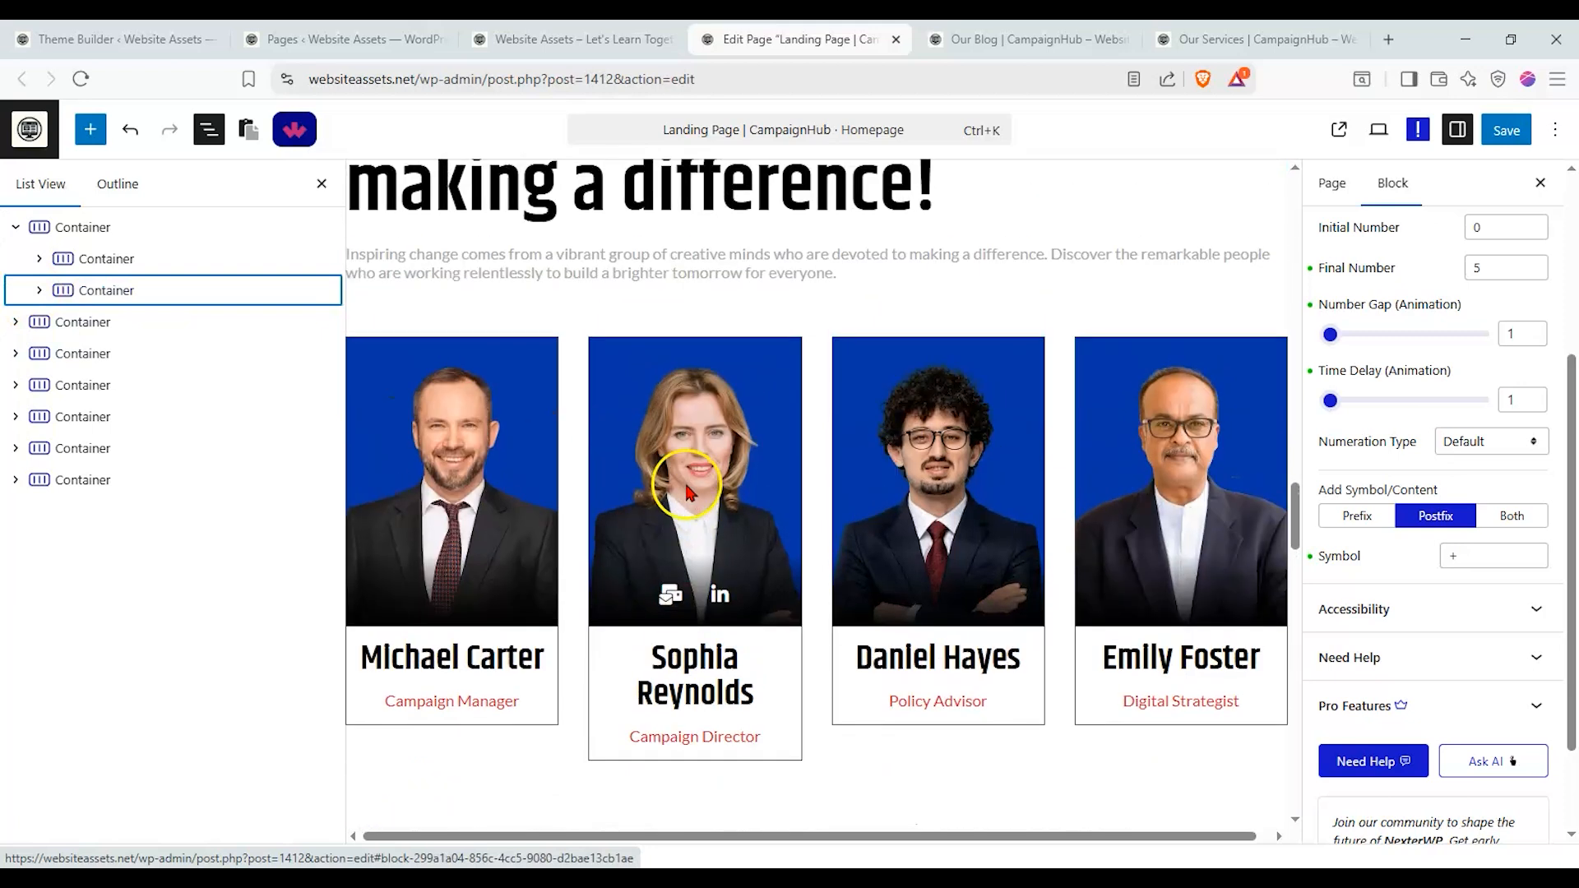
scroll(638, 440, down, 7)
scroll(642, 449, down, 4)
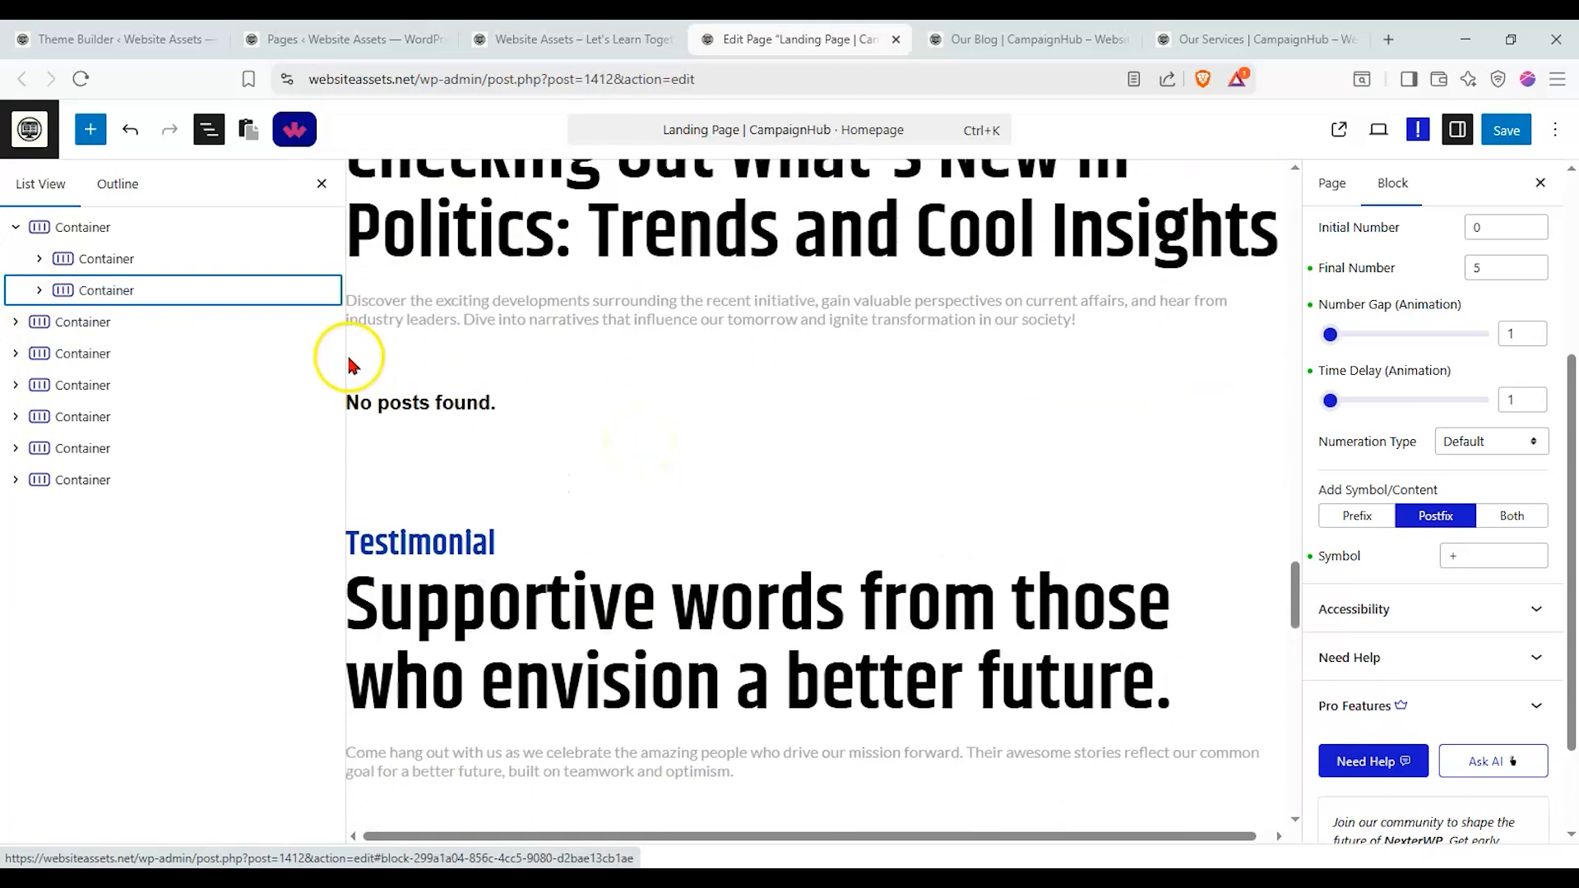
click(78, 416)
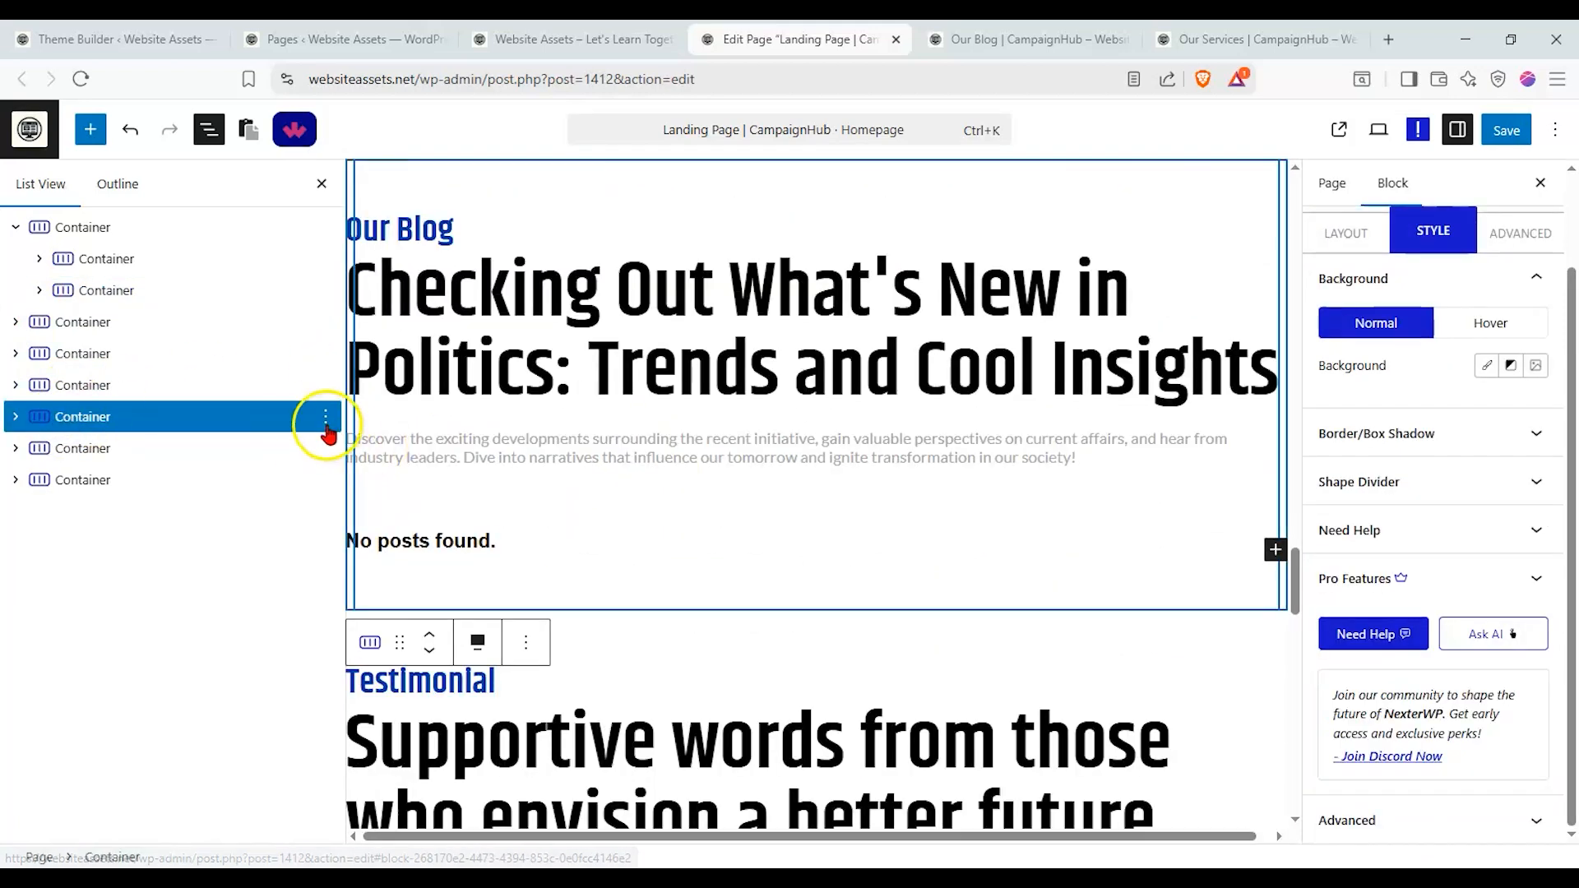
click(326, 416)
scroll(433, 740, down, 2)
click(409, 834)
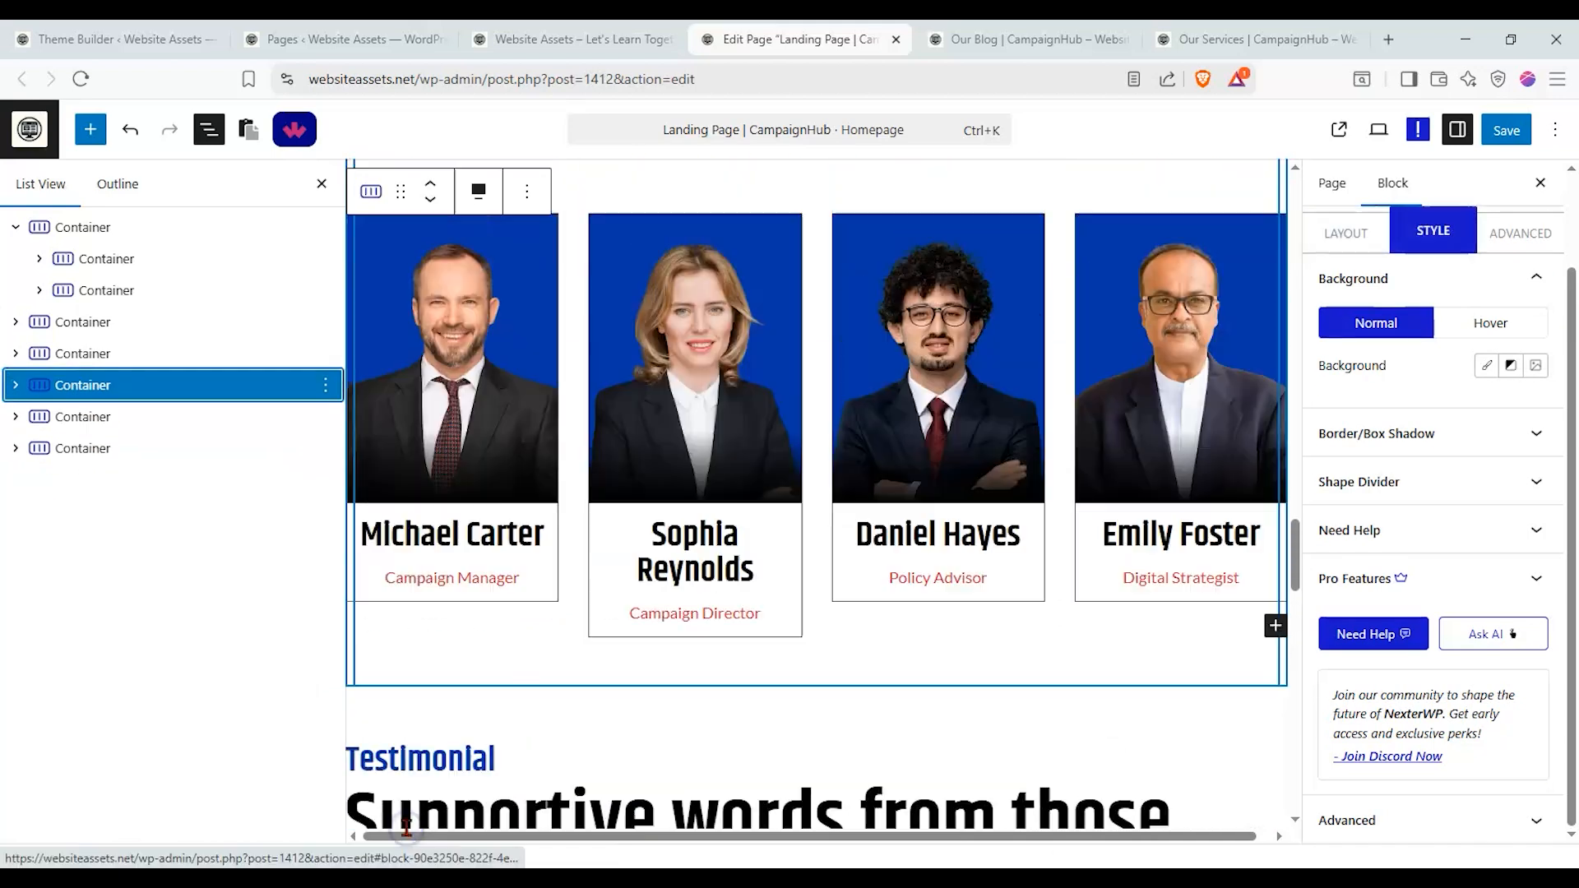
Delete the contact form section's container at the end of the landing page and save the page
click(201, 447)
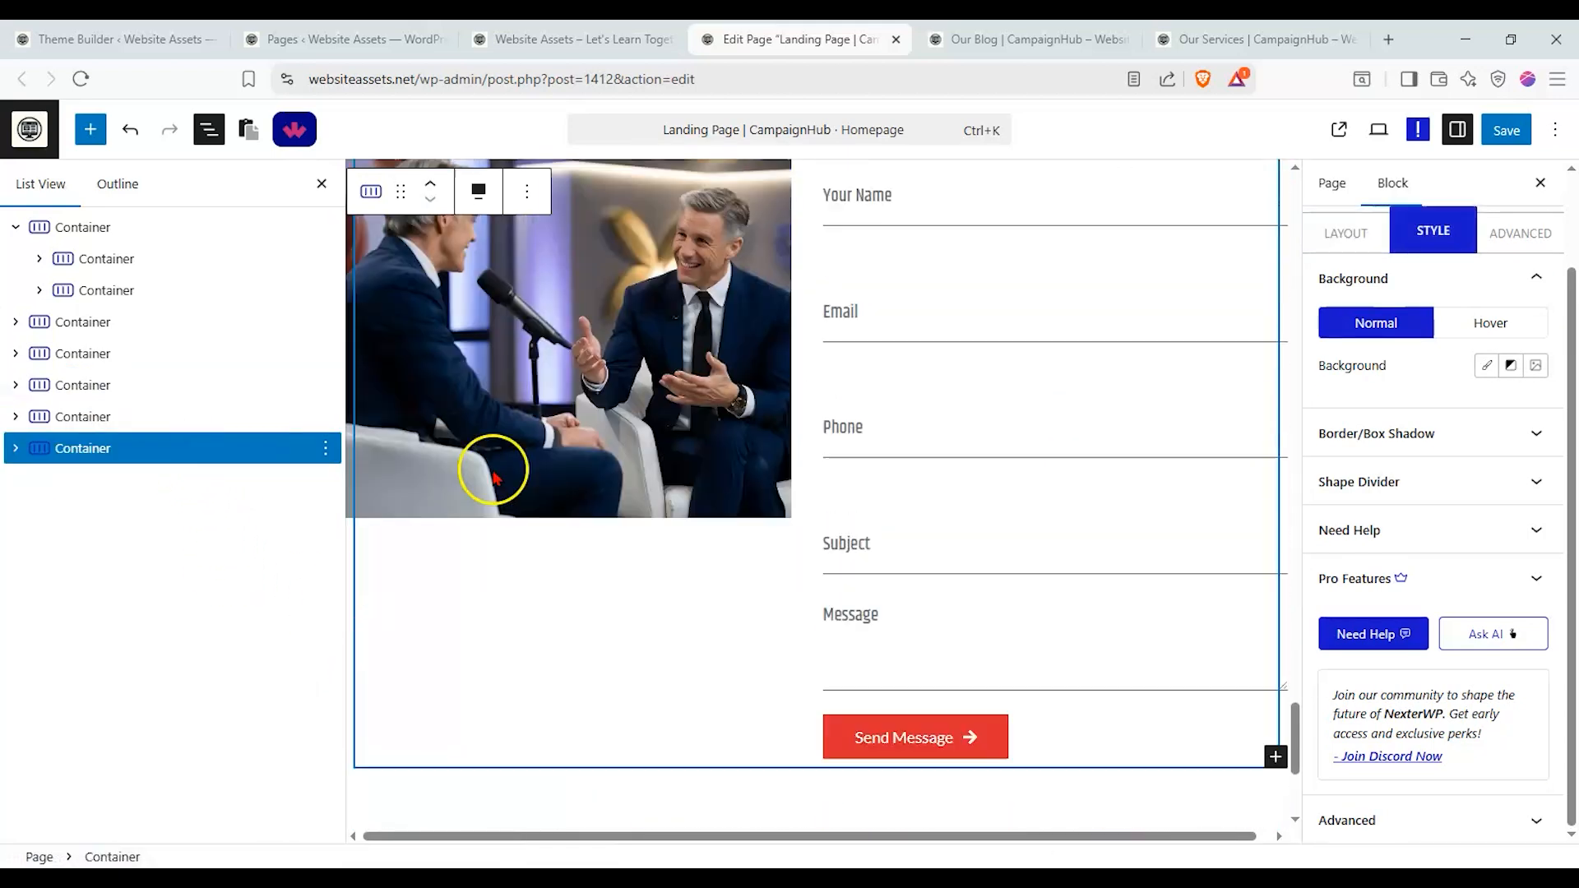
click(325, 448)
scroll(381, 791, down, 2)
scroll(458, 622, up, 20)
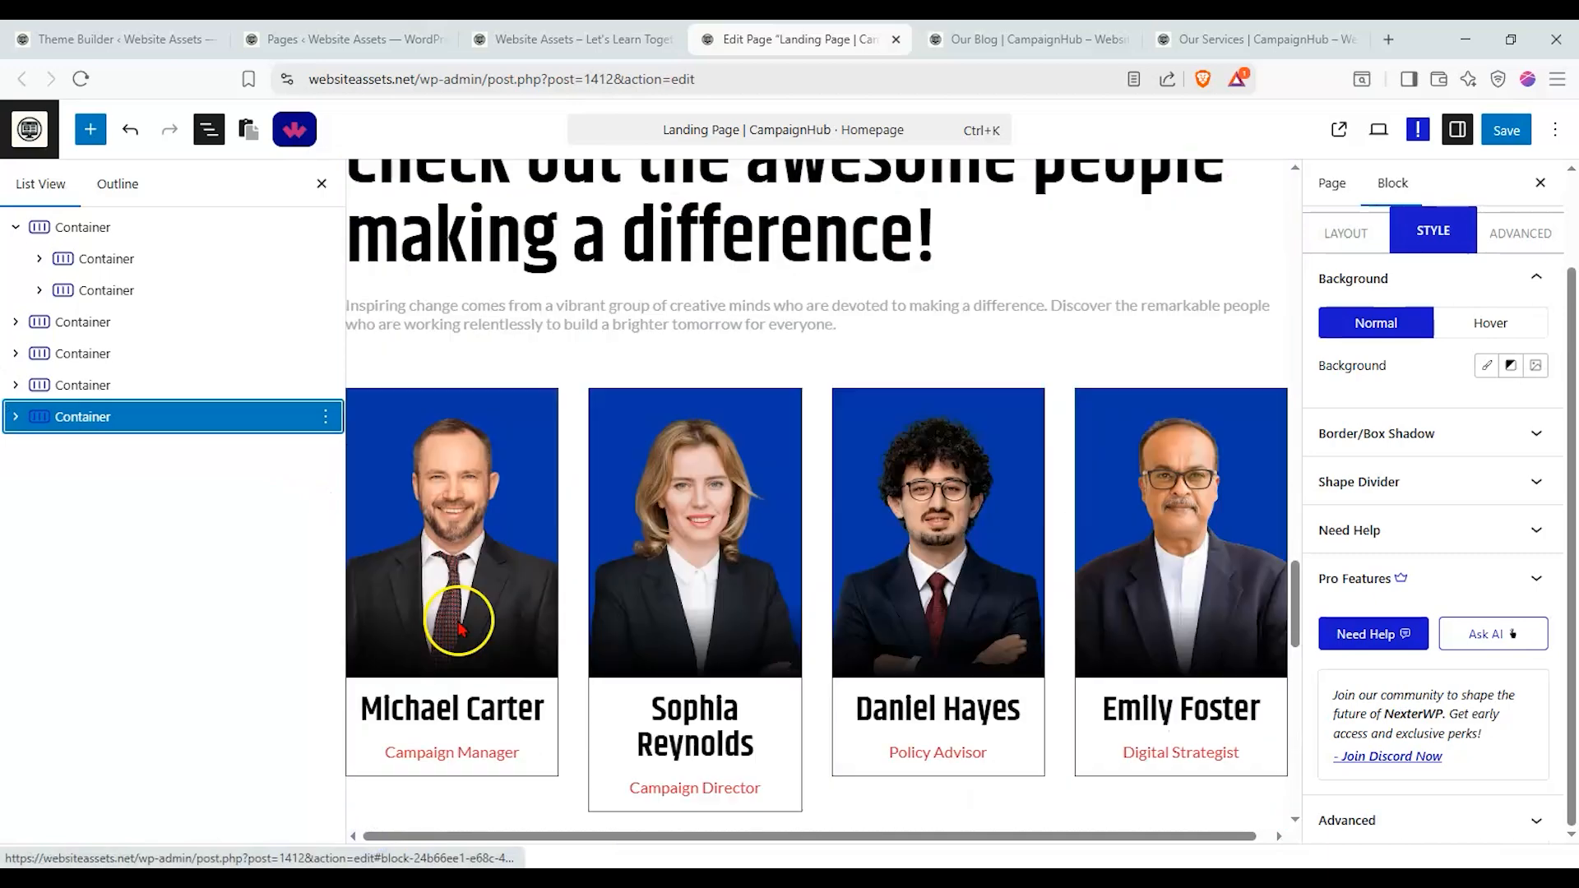
scroll(458, 609, down, 16)
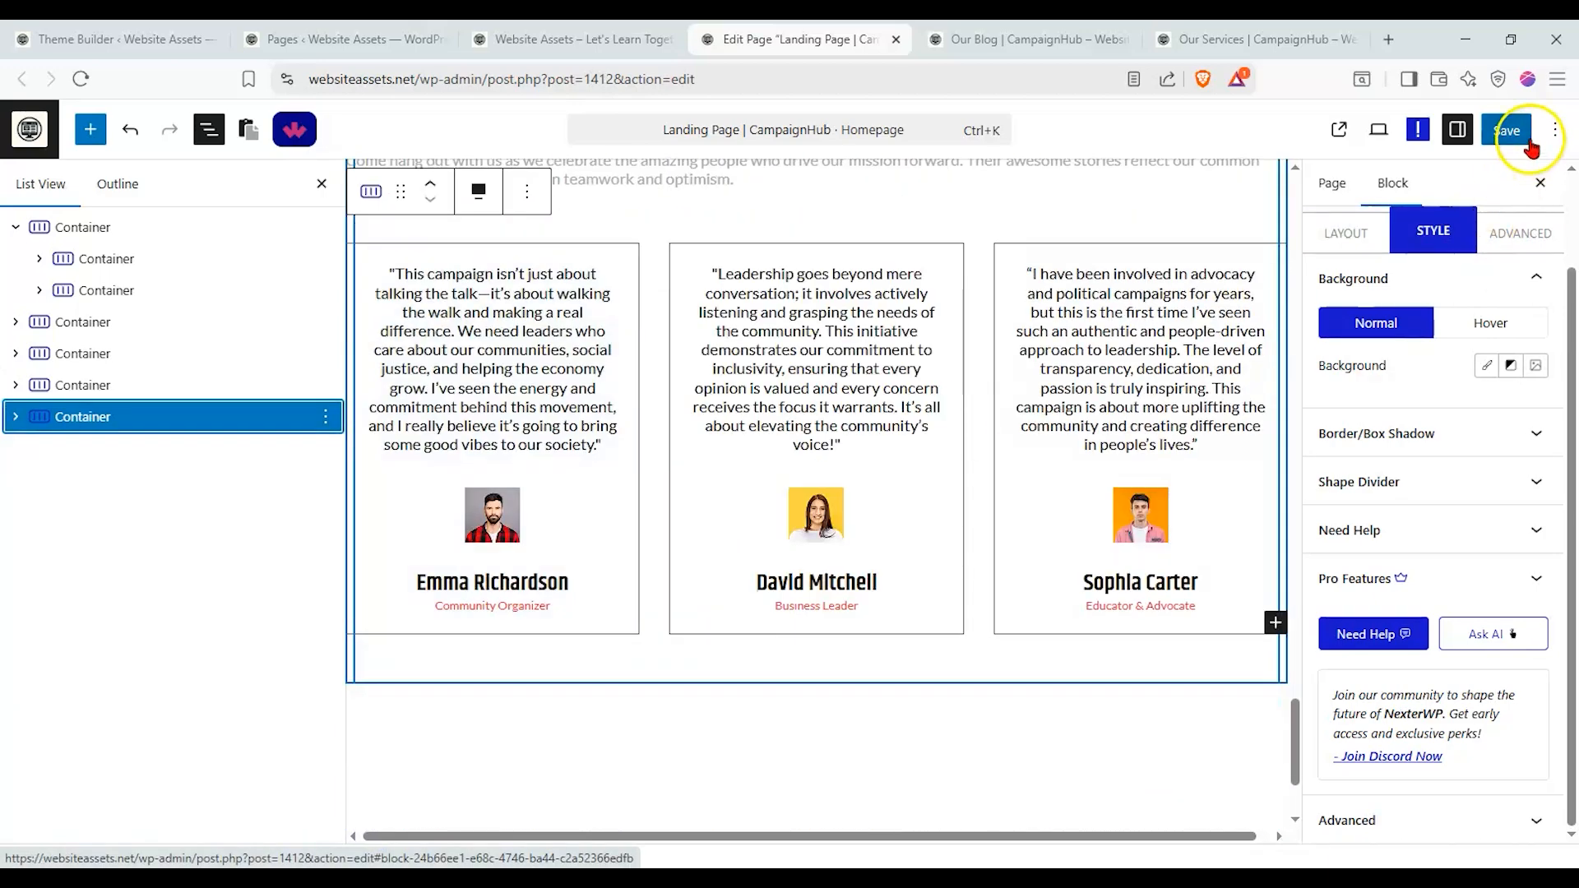
click(1506, 130)
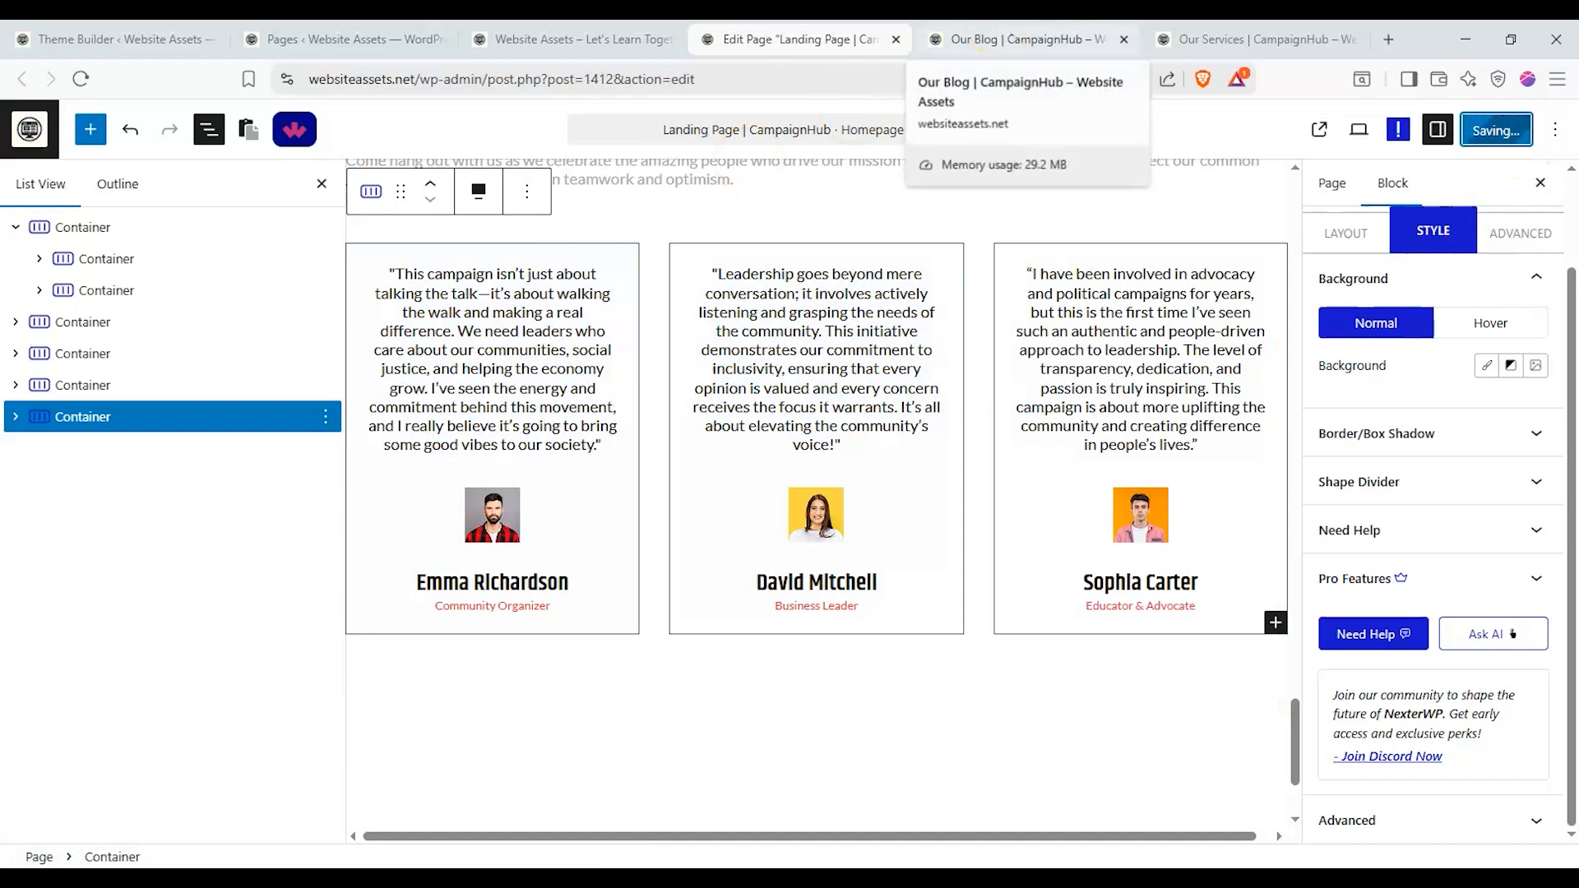
Reload the live homepage and review its updated hero heading, separator, image, buttons and number counters
scroll(1106, 401, up, 3)
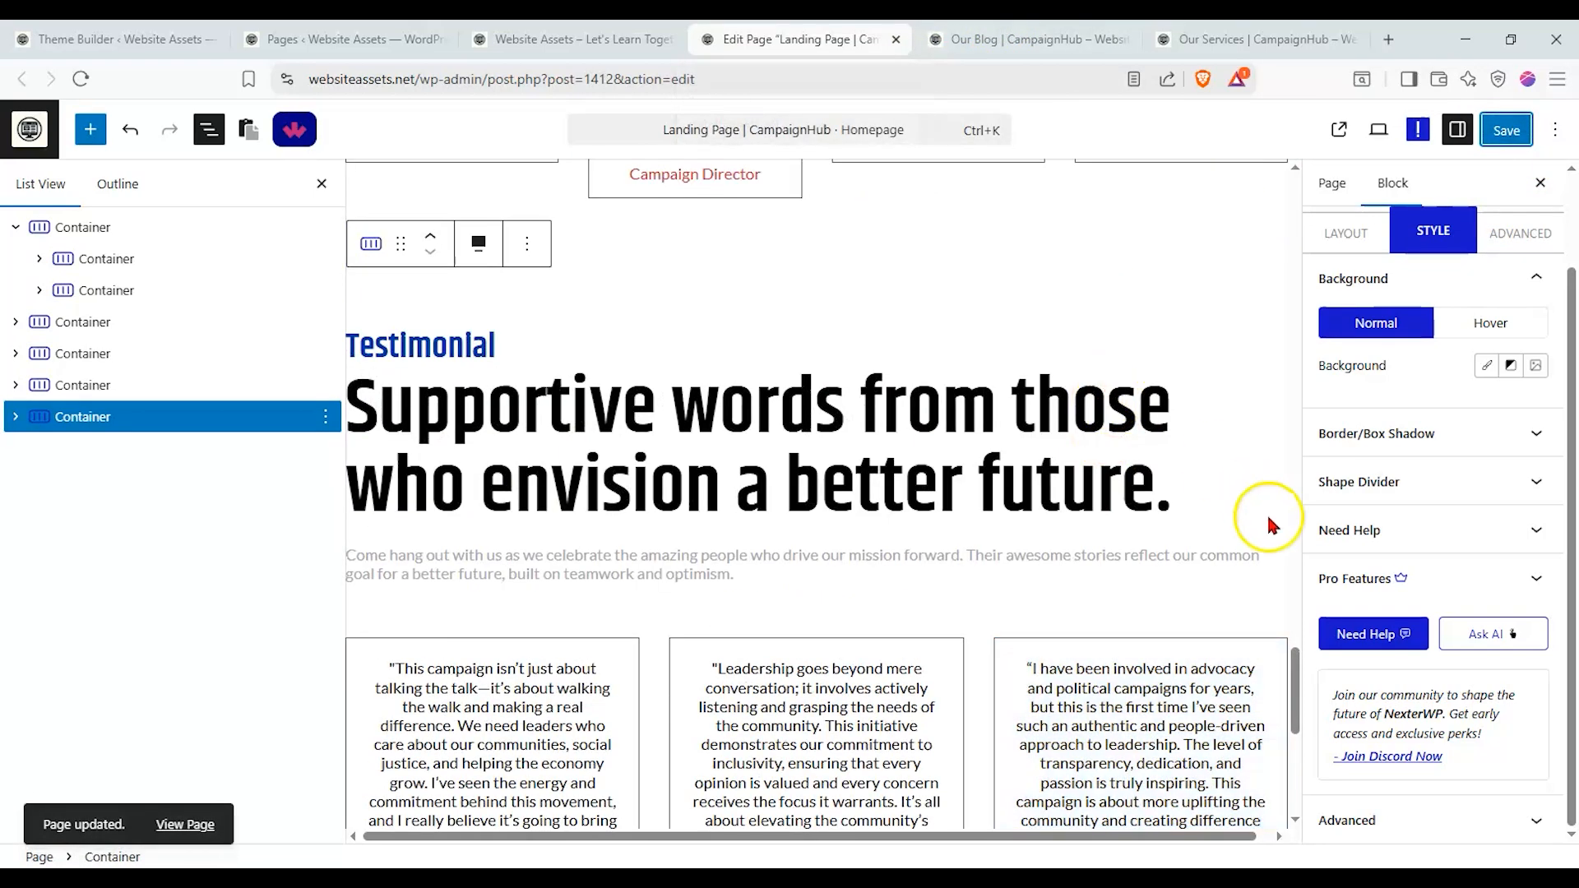
click(1258, 39)
key(ctrl+shift+Tab)
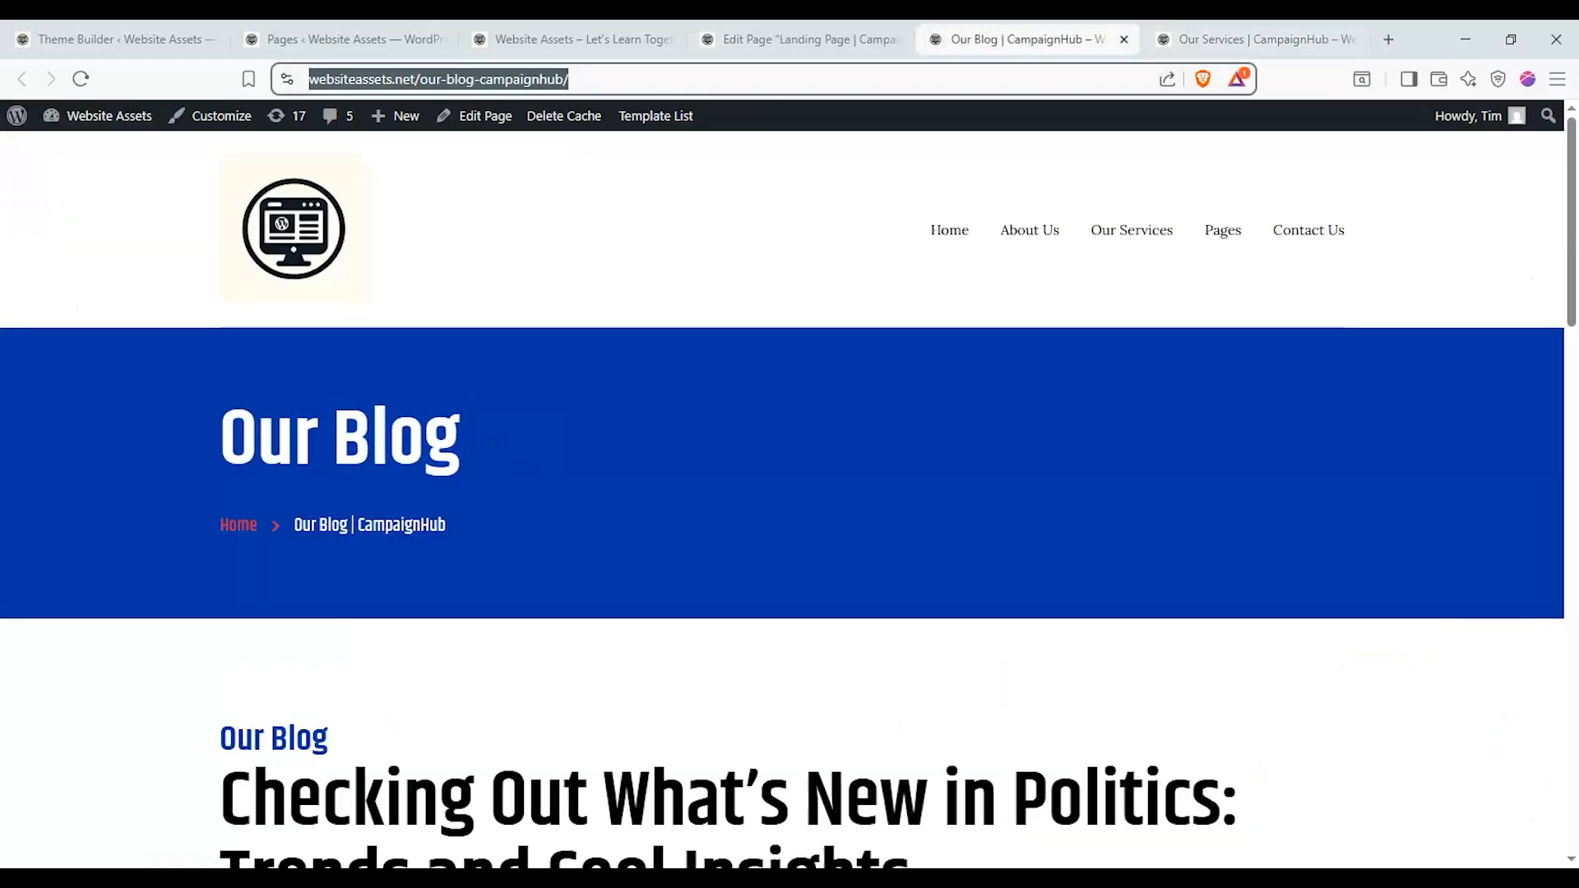
key(ctrl+shift+Tab)
key(ctrl+shift+Tab)
scroll(156, 310, up, 12)
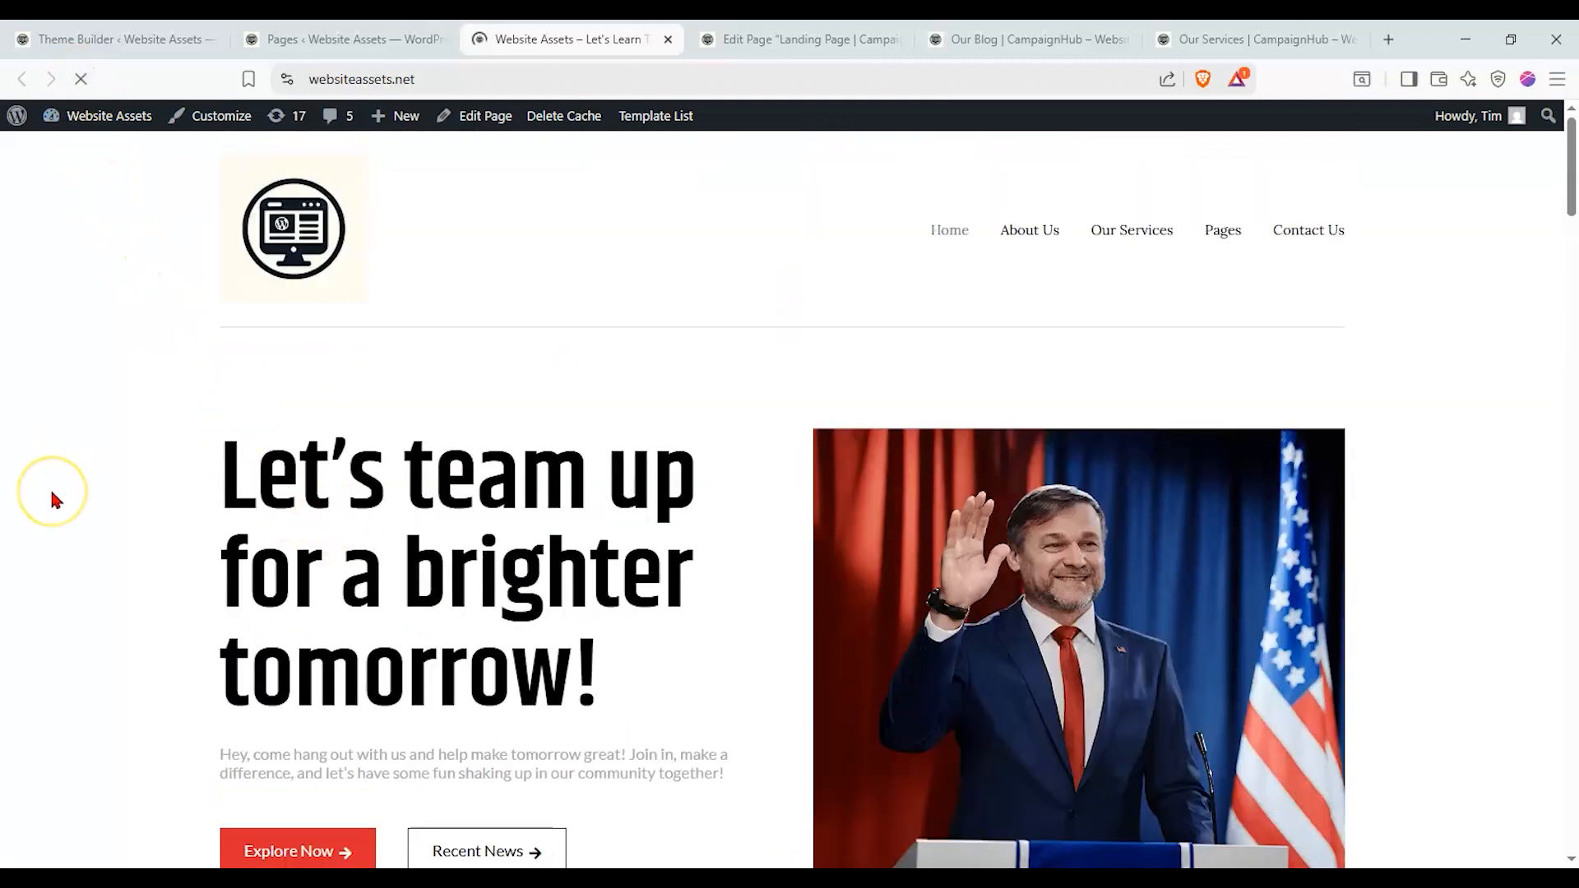
scroll(51, 489, down, 2)
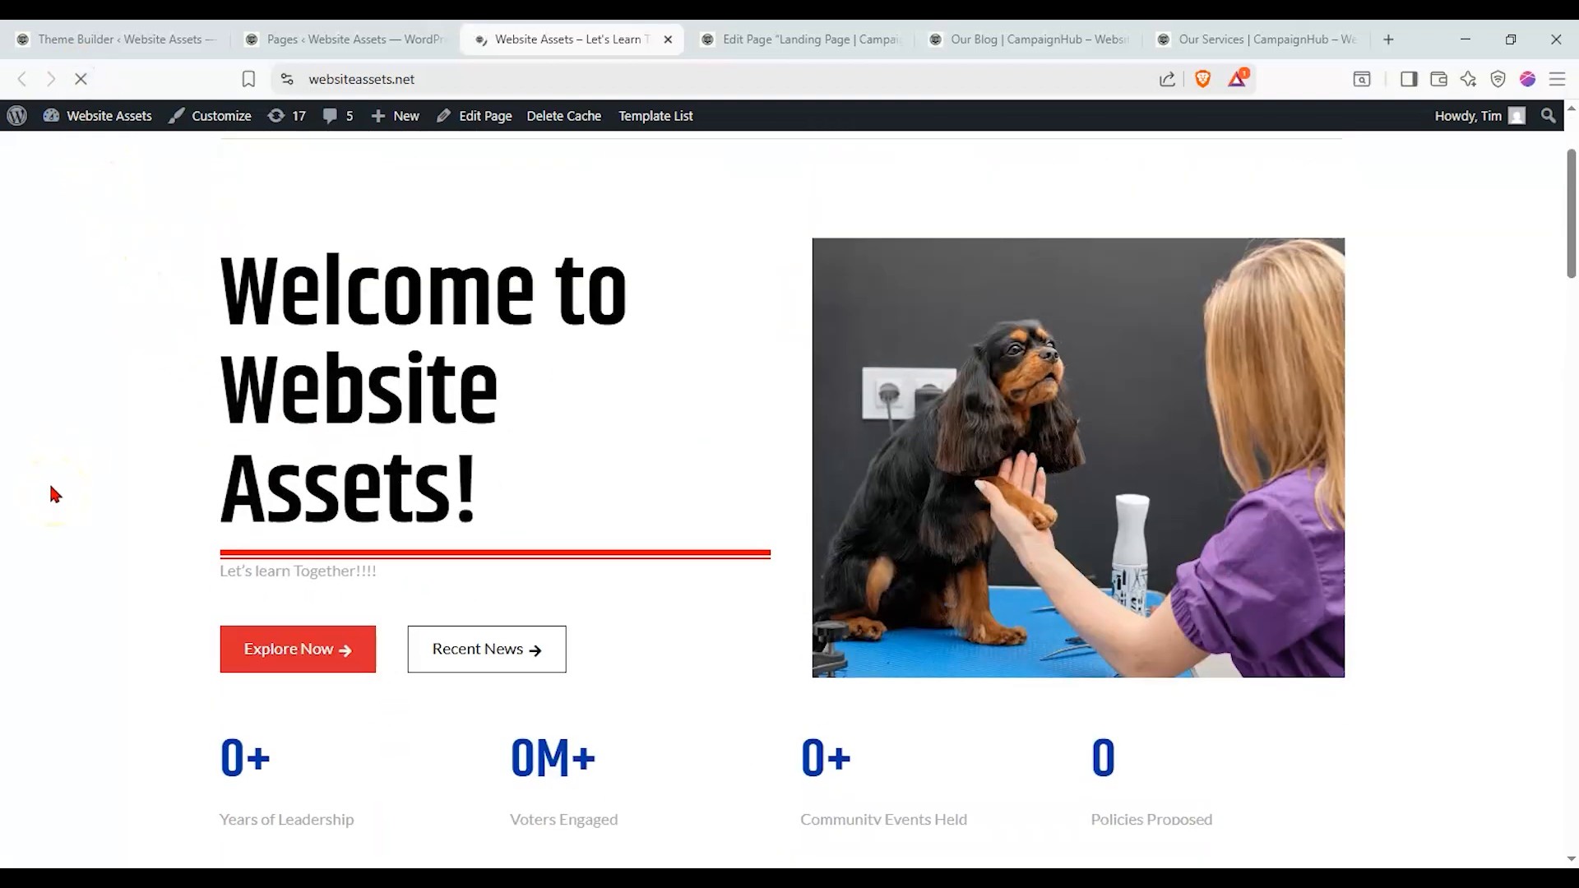
scroll(52, 482, up, 2)
scroll(61, 477, down, 1)
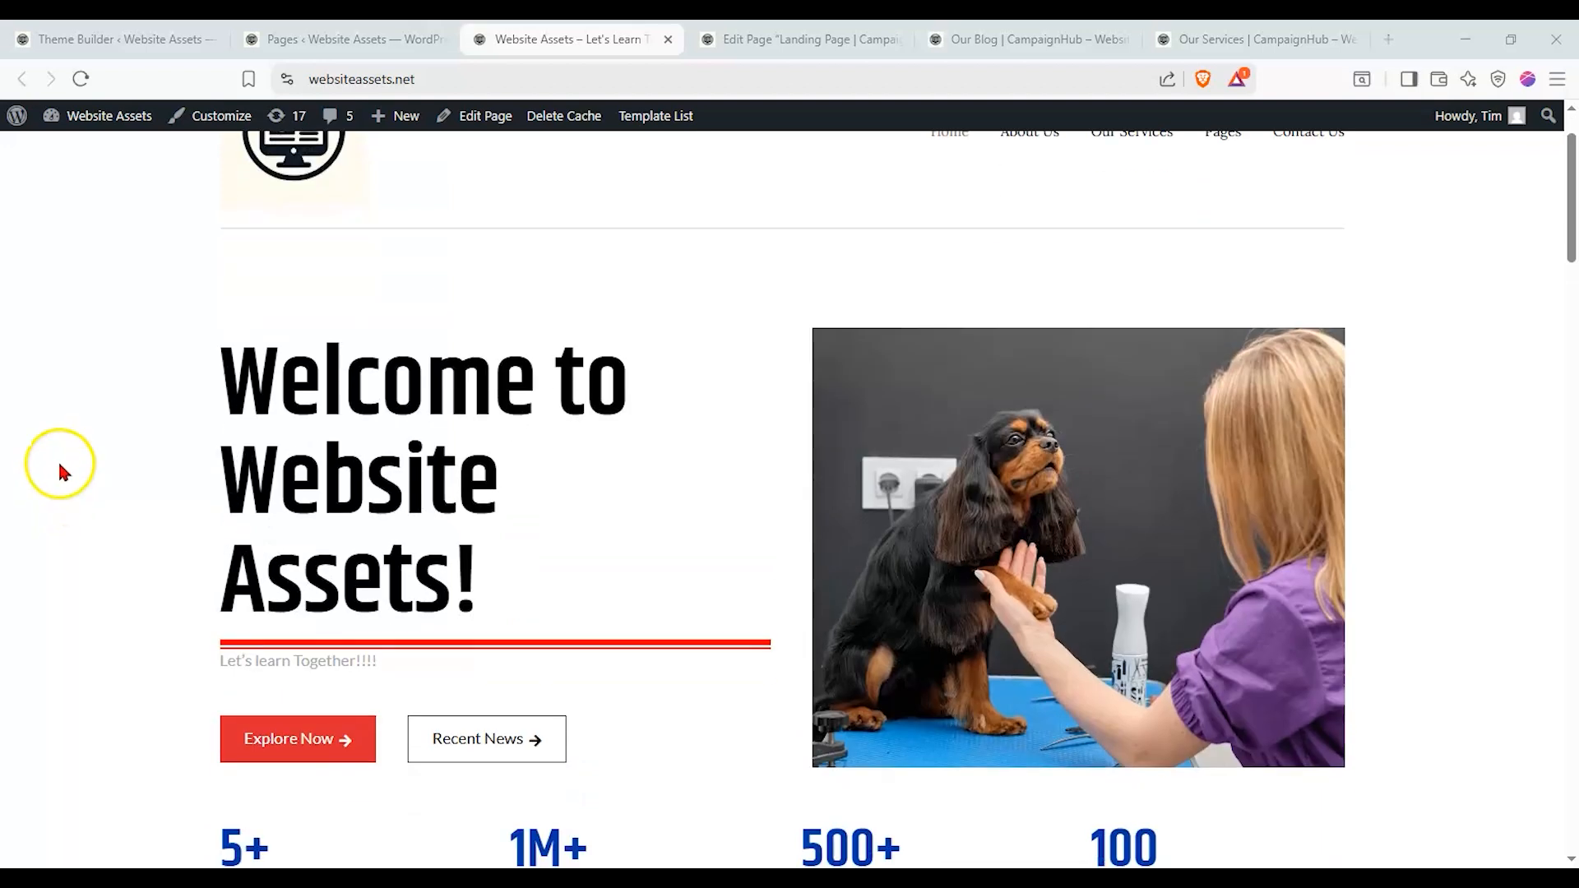
scroll(64, 472, up, 1)
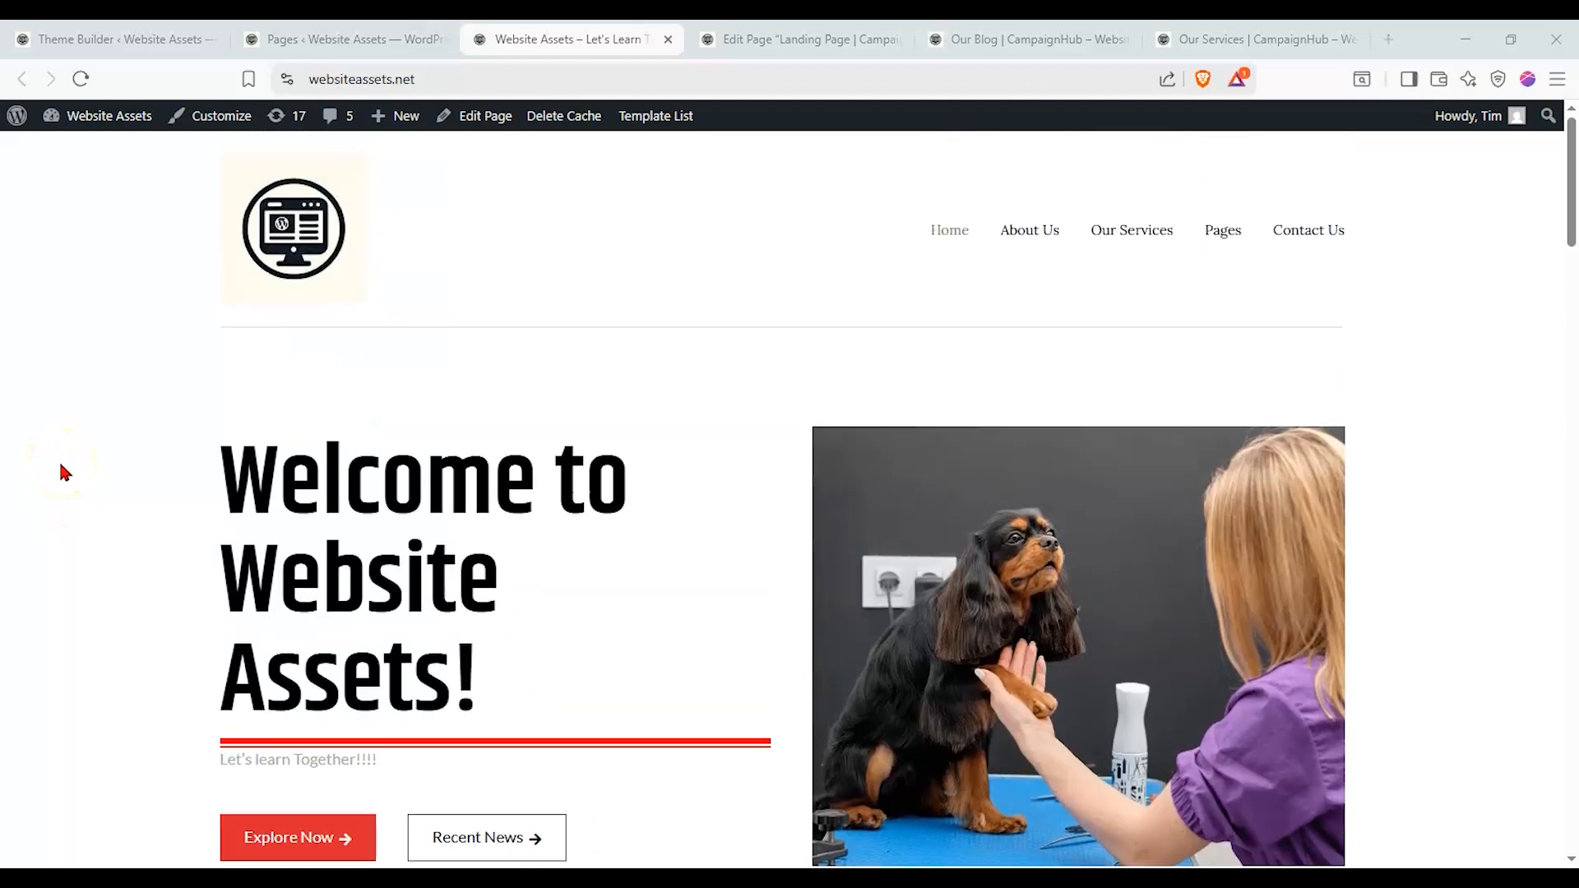
scroll(69, 473, down, 1)
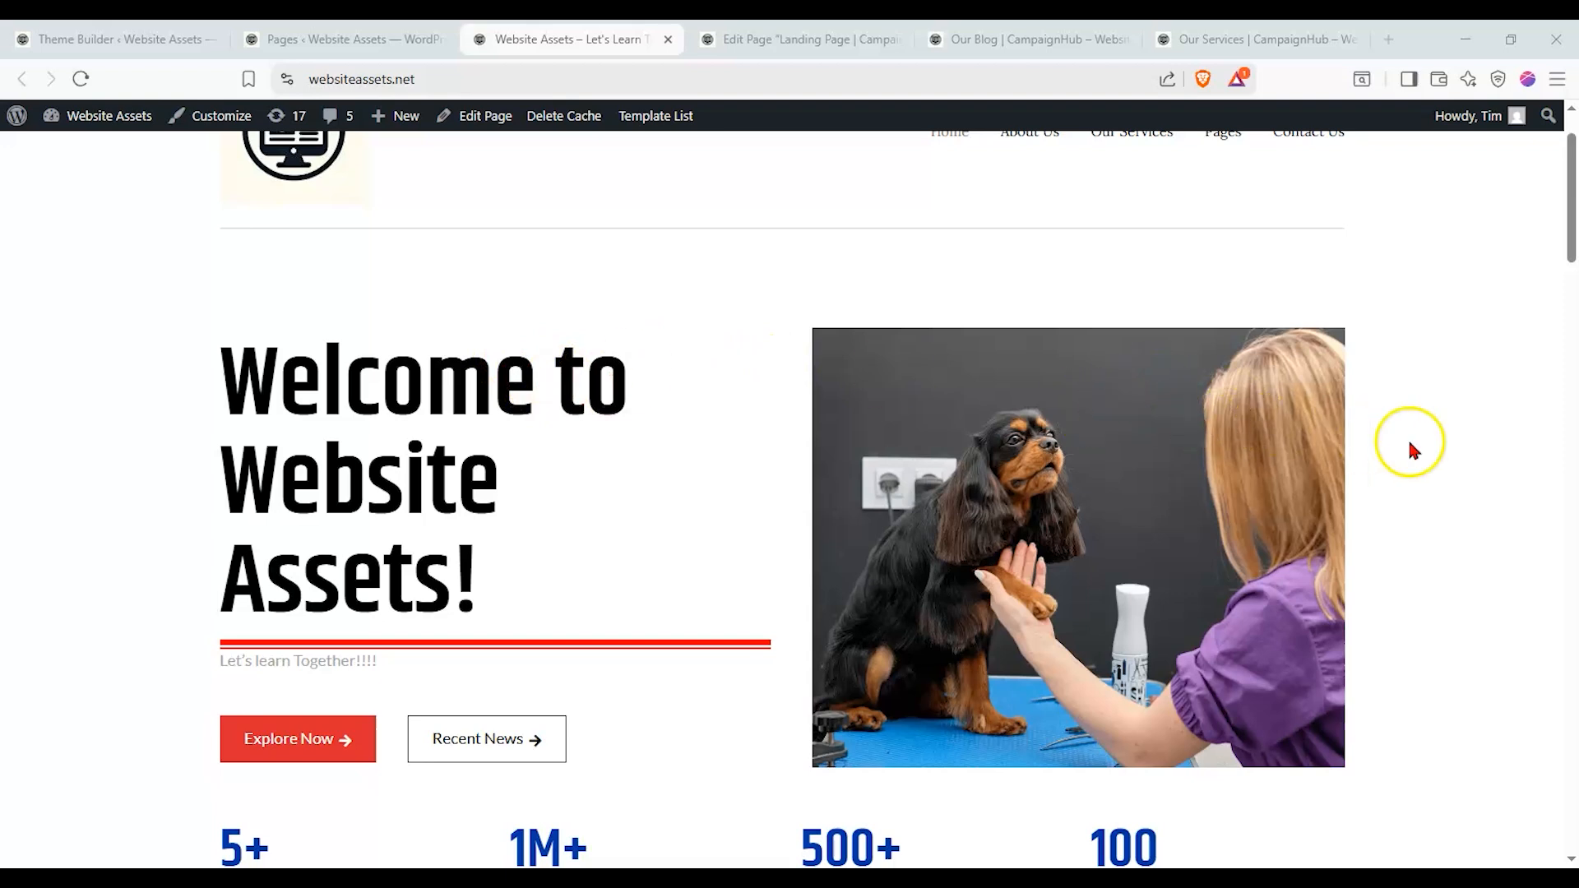
scroll(1411, 449, down, 3)
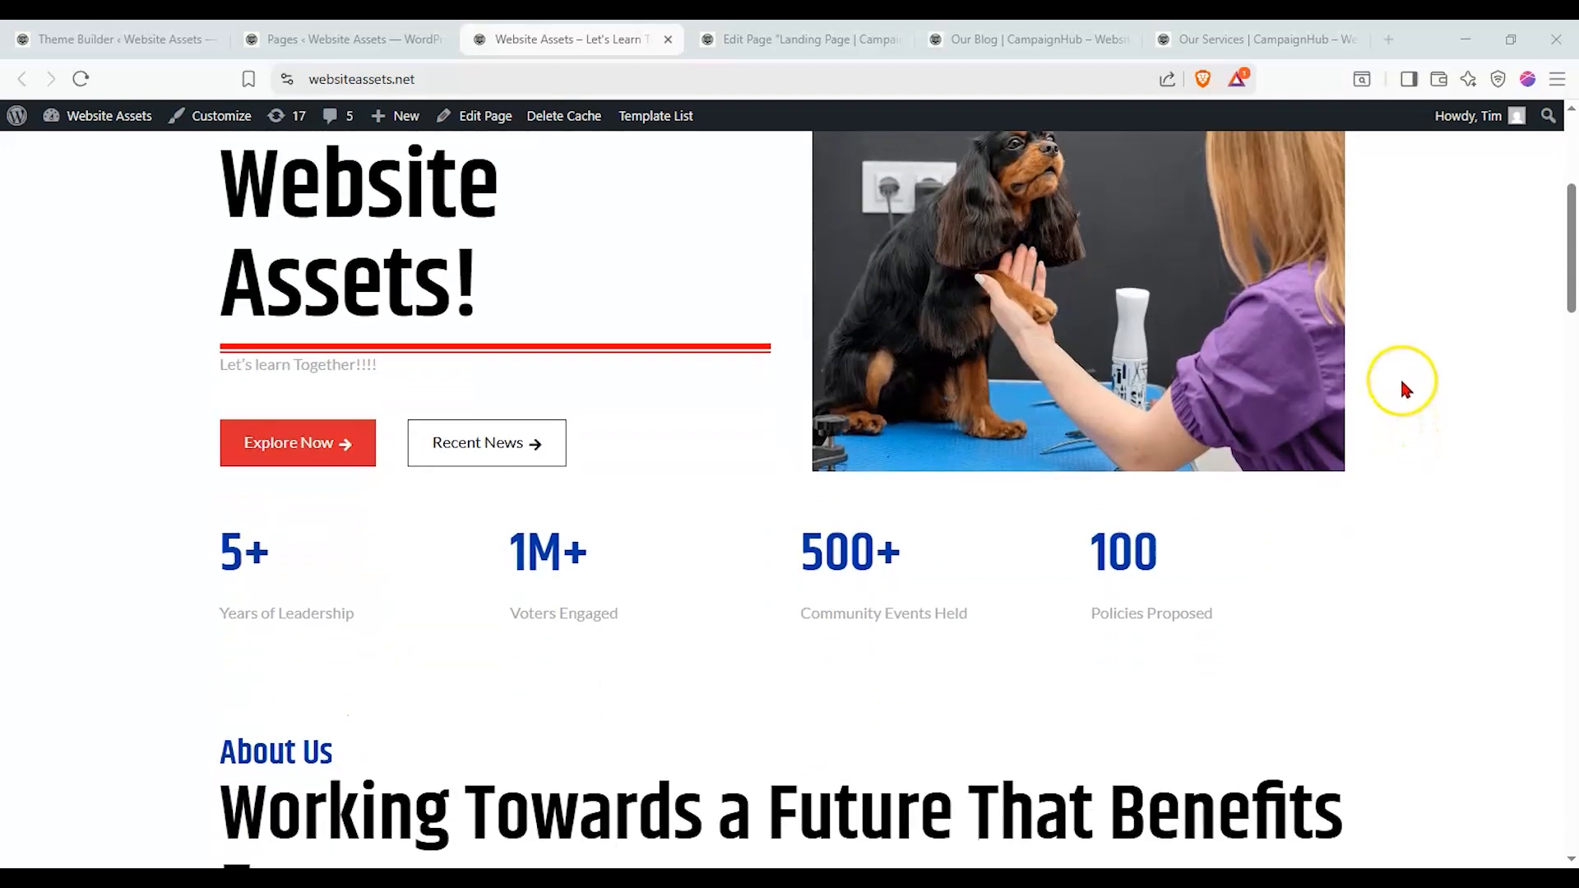
mouse_move(1572, 240)
mouse_down()
mouse_move(1572, 207)
mouse_move(1547, 353)
mouse_move(1572, 658)
mouse_move(1573, 272)
mouse_up()
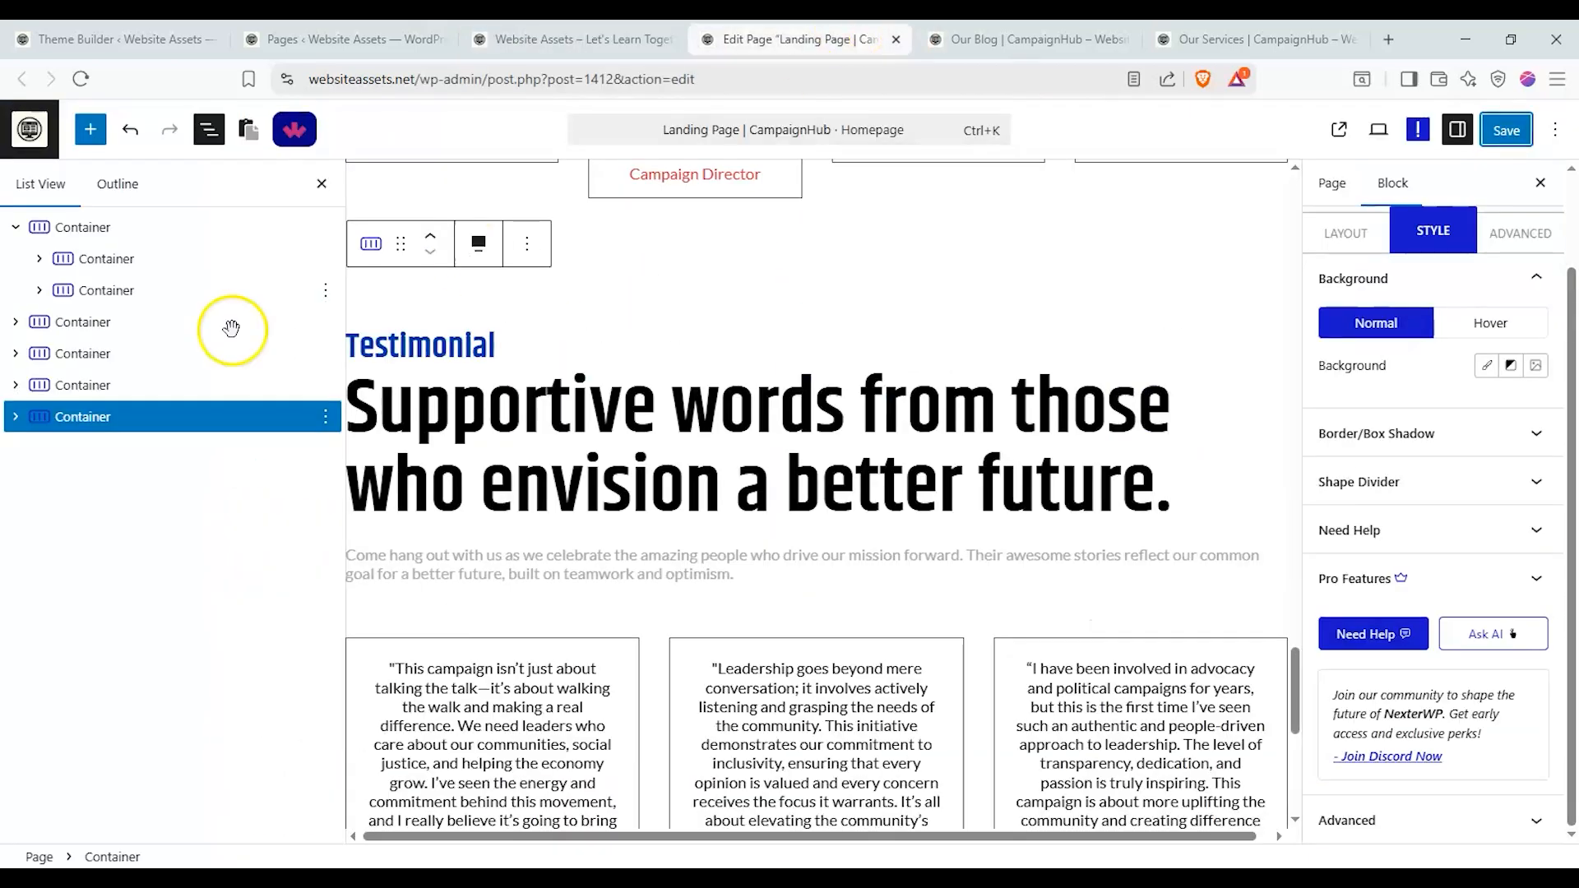
Move the Our Team section's container above About Us, directly below the hero container
scroll(747, 514, up, 10)
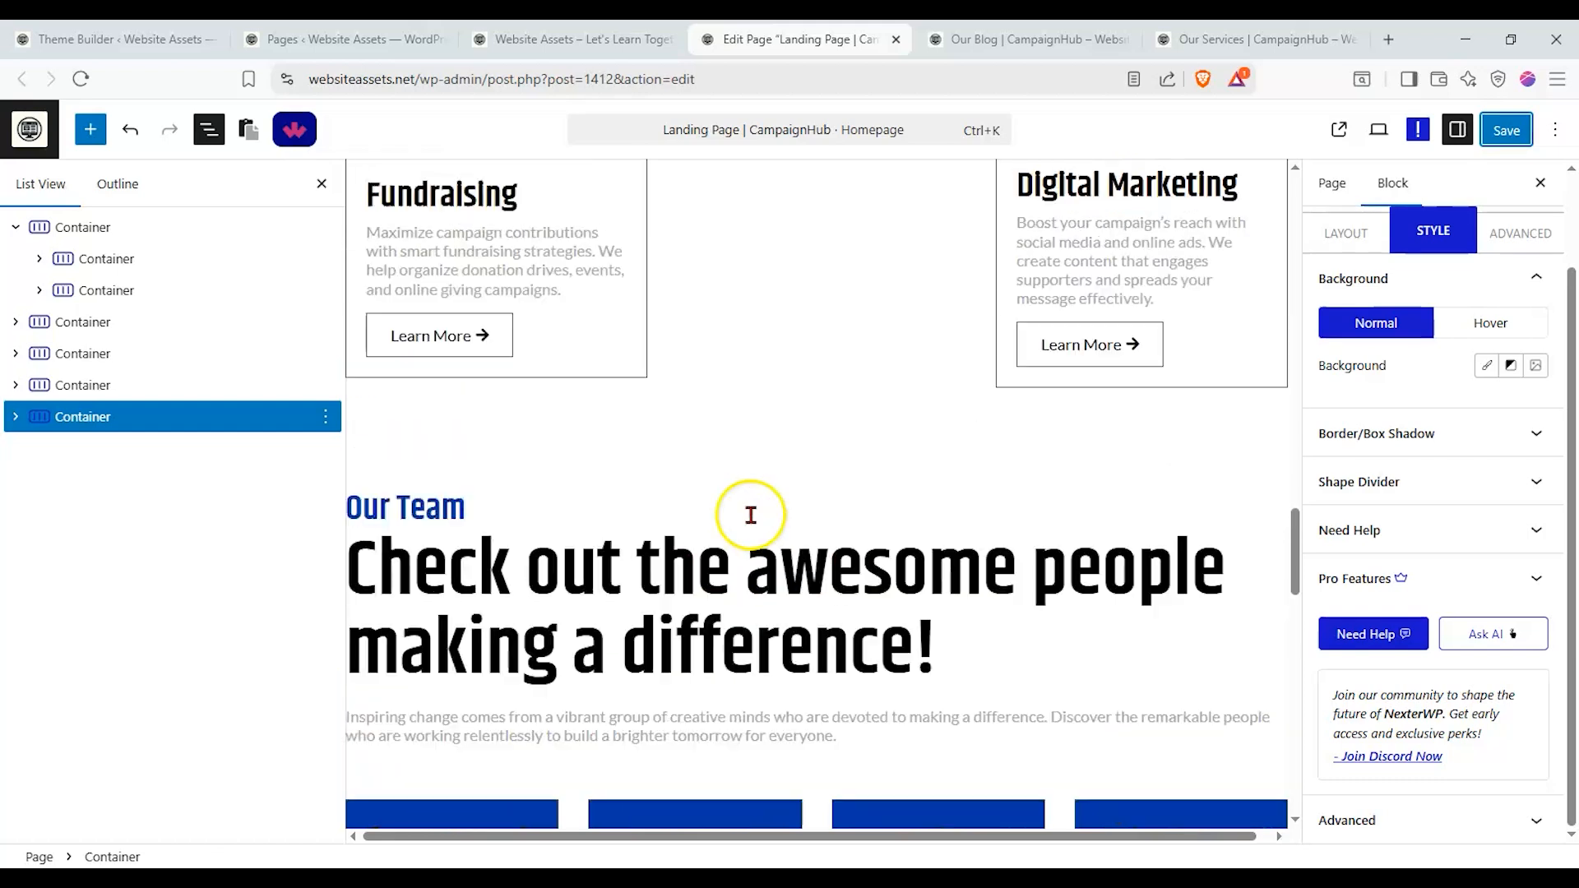
scroll(747, 515, up, 5)
click(126, 323)
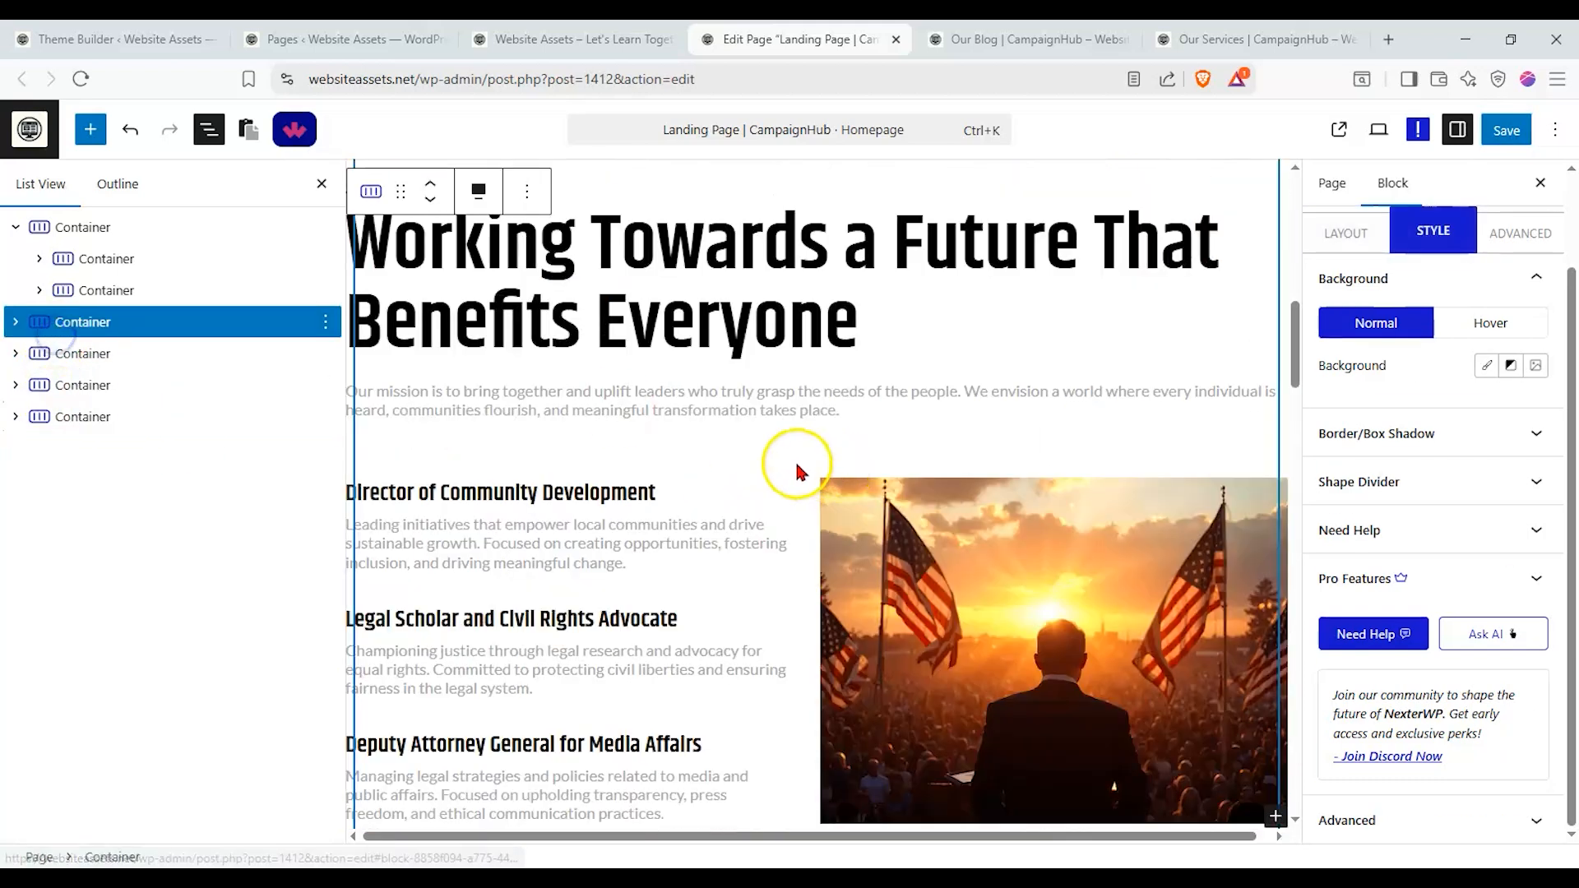
click(89, 354)
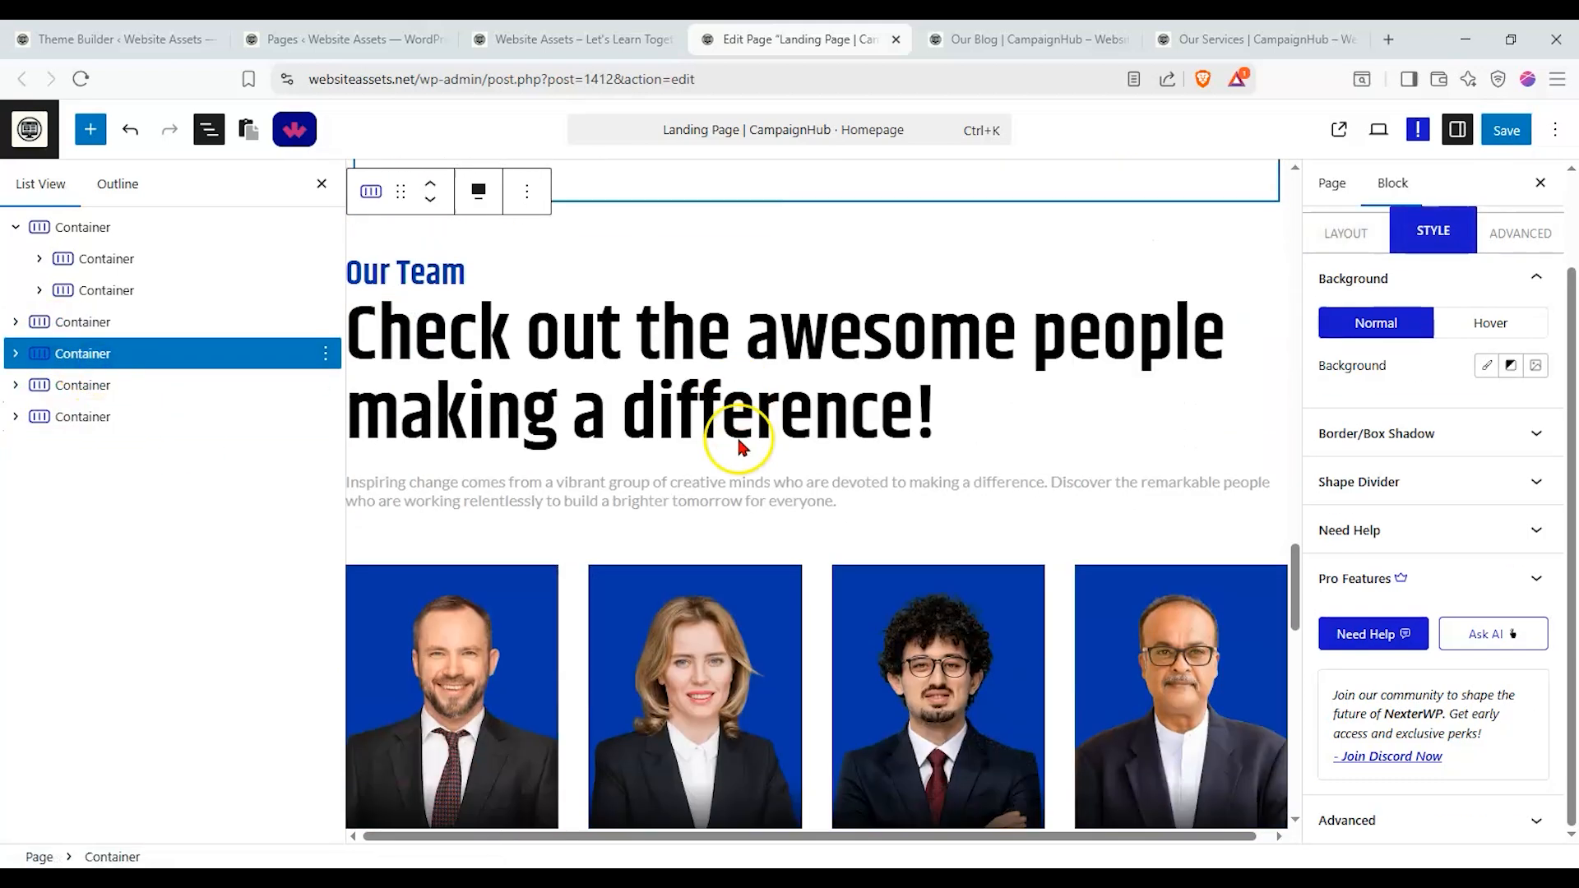
click(170, 385)
drag(105, 375, 8, 322)
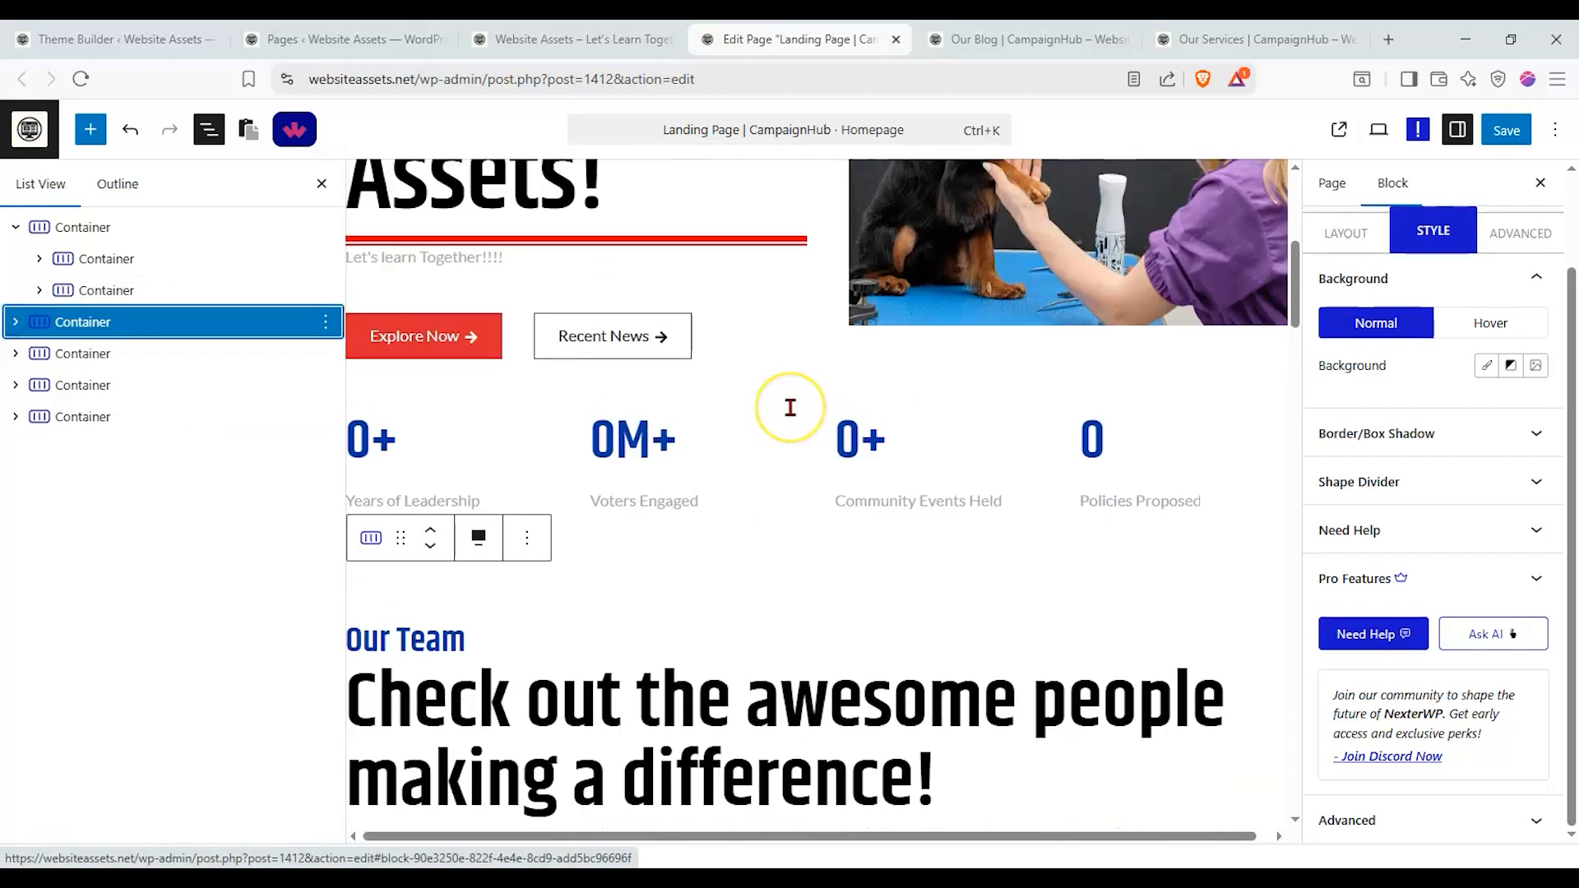
Move the Testimonial section's container between About Us and Our Services, and save the page
scroll(787, 403, down, 15)
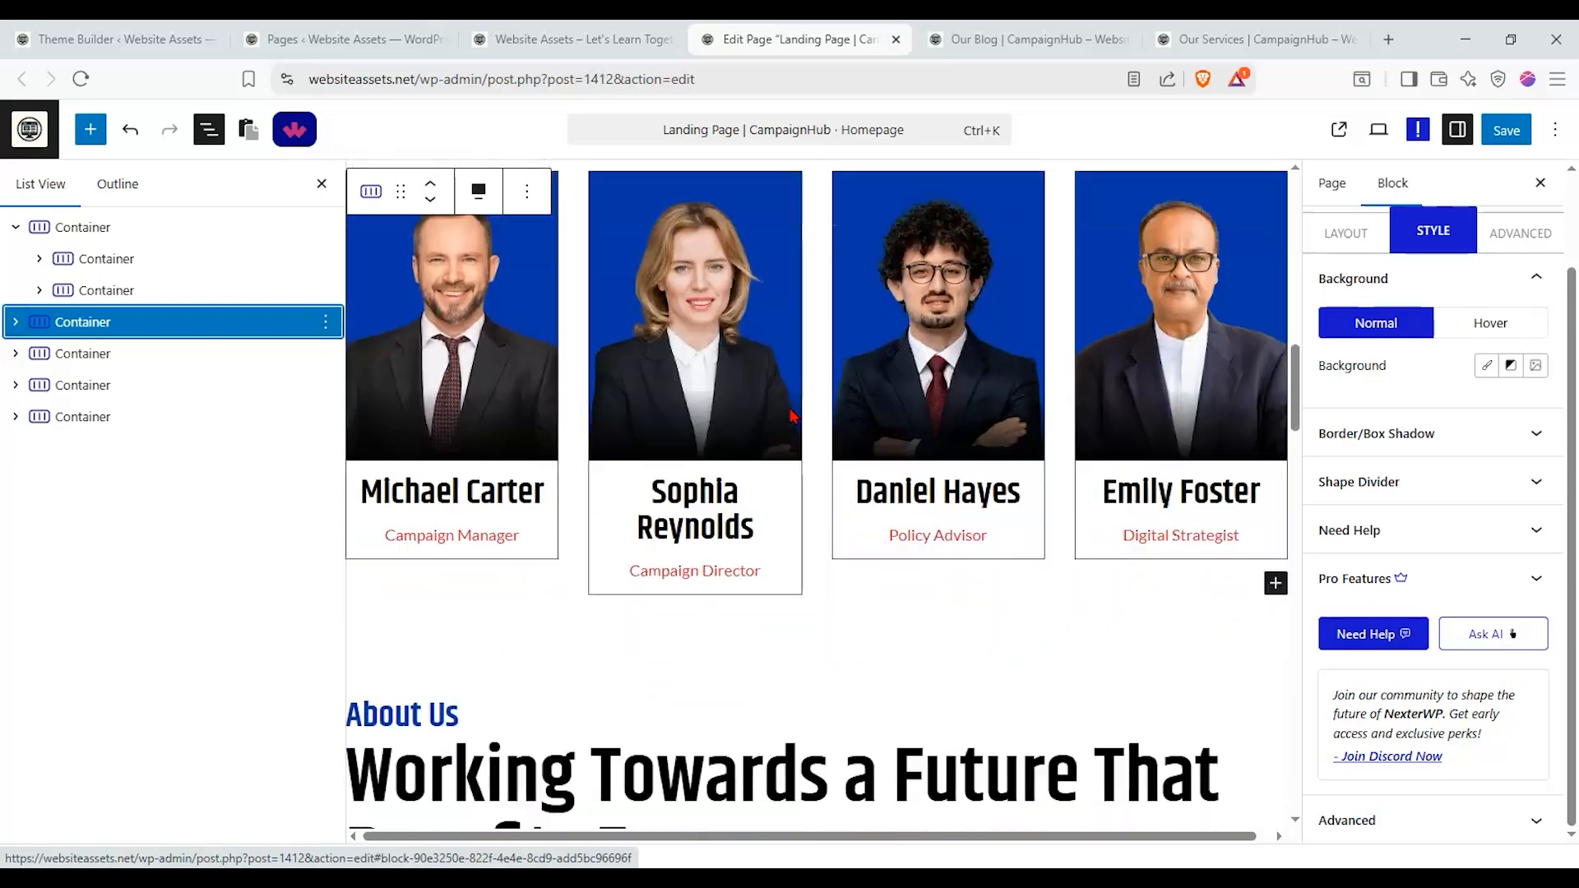
scroll(761, 409, down, 3)
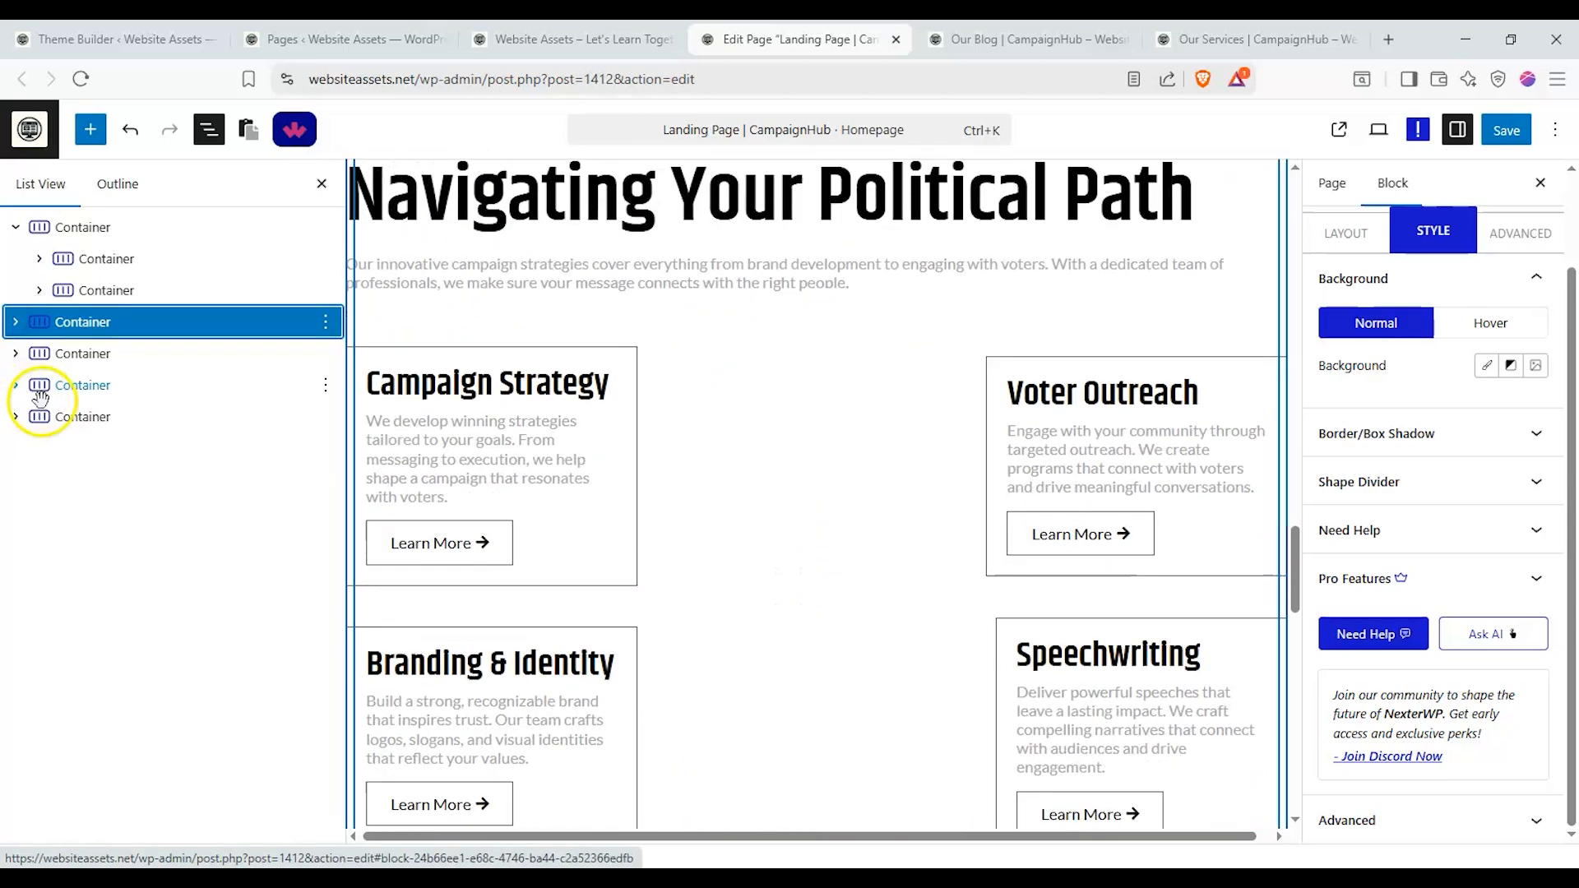
drag(39, 411, 20, 375)
scroll(537, 377, up, 12)
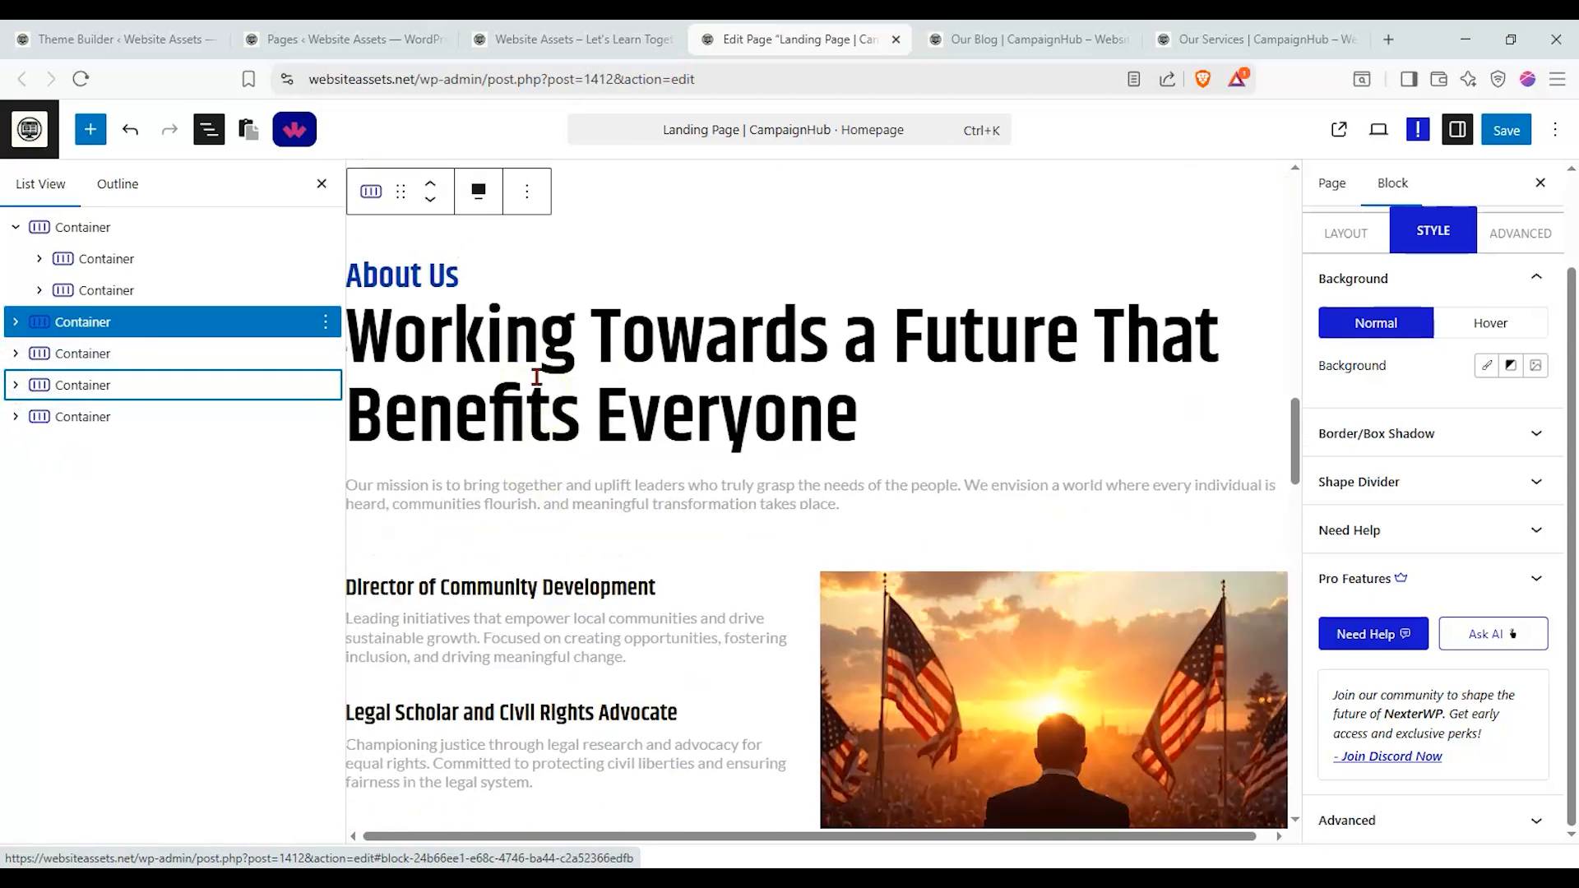
scroll(536, 377, down, 15)
scroll(535, 394, up, 10)
click(1514, 128)
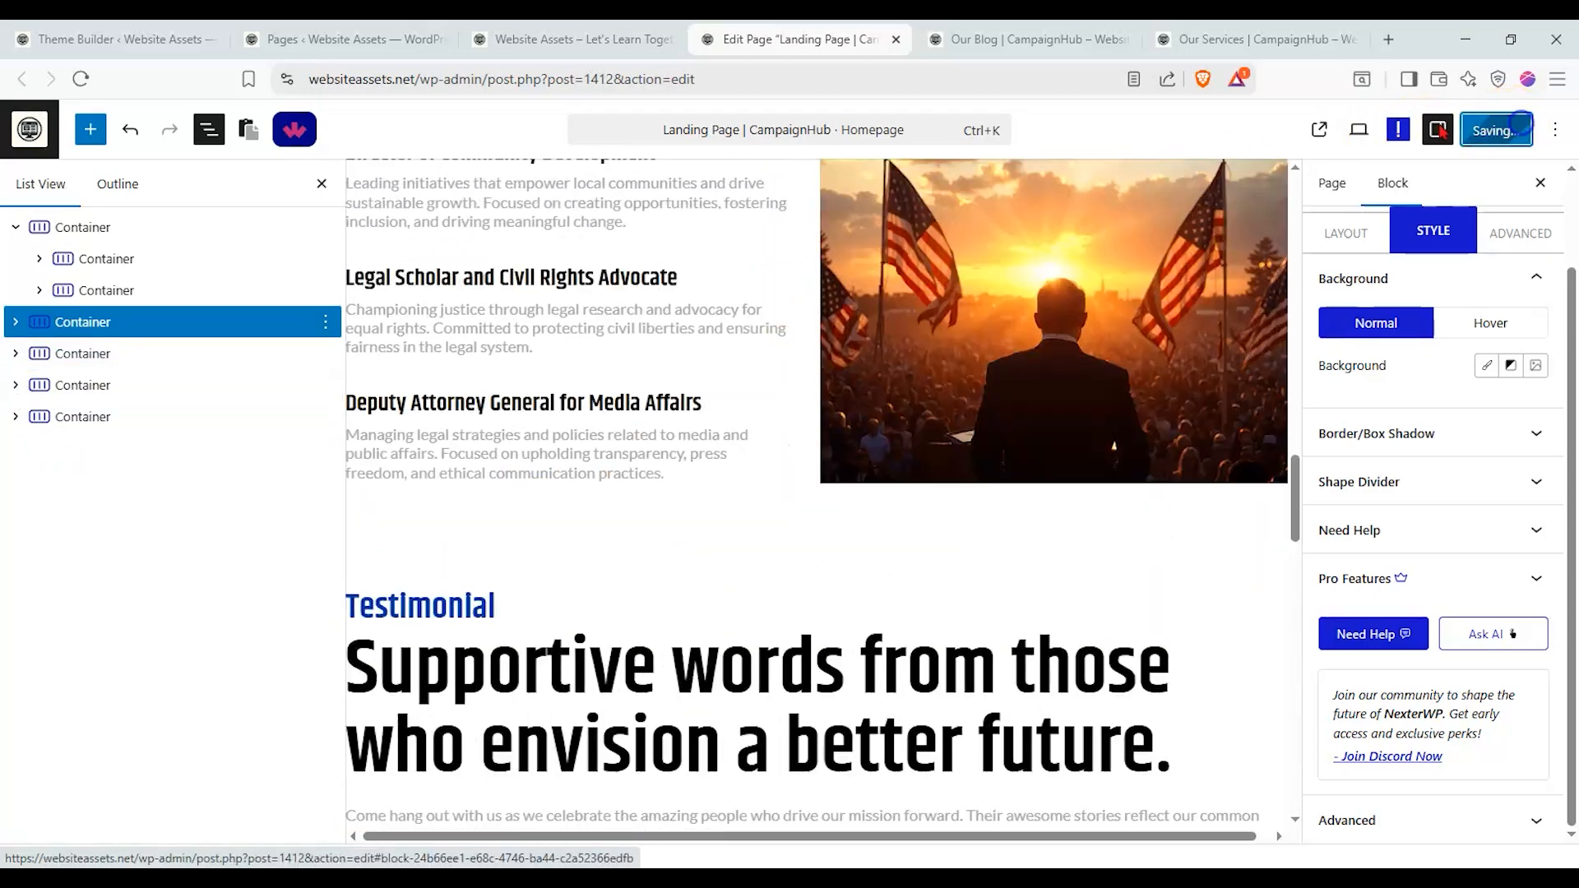
Reload the live homepage and check the new order of the Our Team, About Us, Testimonial and Our Services sections
click(575, 39)
scroll(216, 123, up, 7)
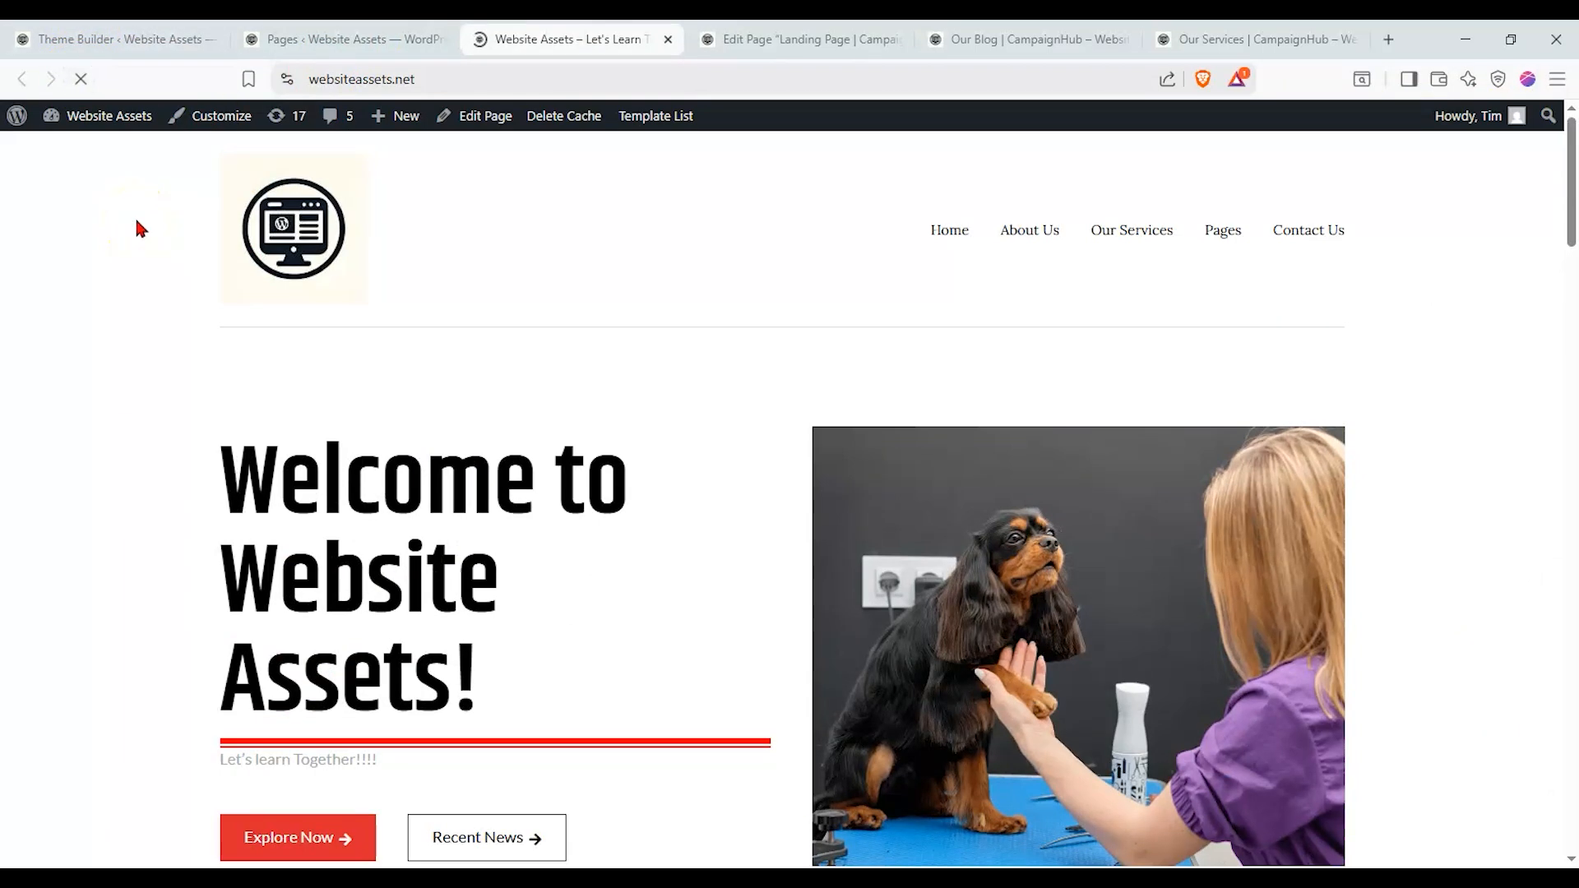
scroll(136, 227, down, 8)
scroll(181, 227, up, 1)
scroll(302, 276, down, 20)
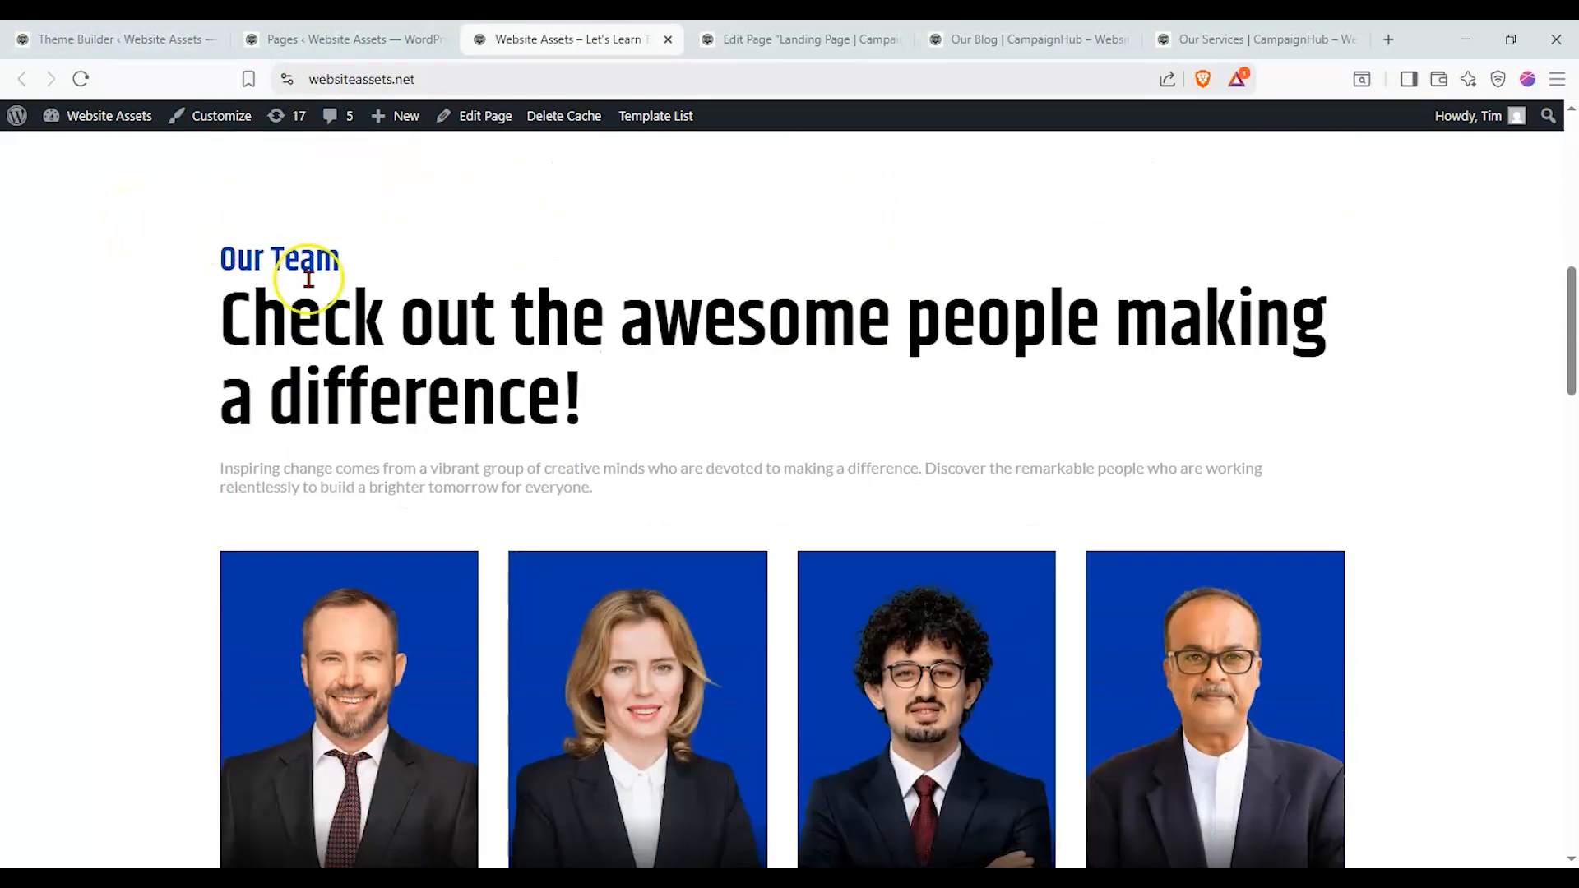
scroll(303, 279, down, 10)
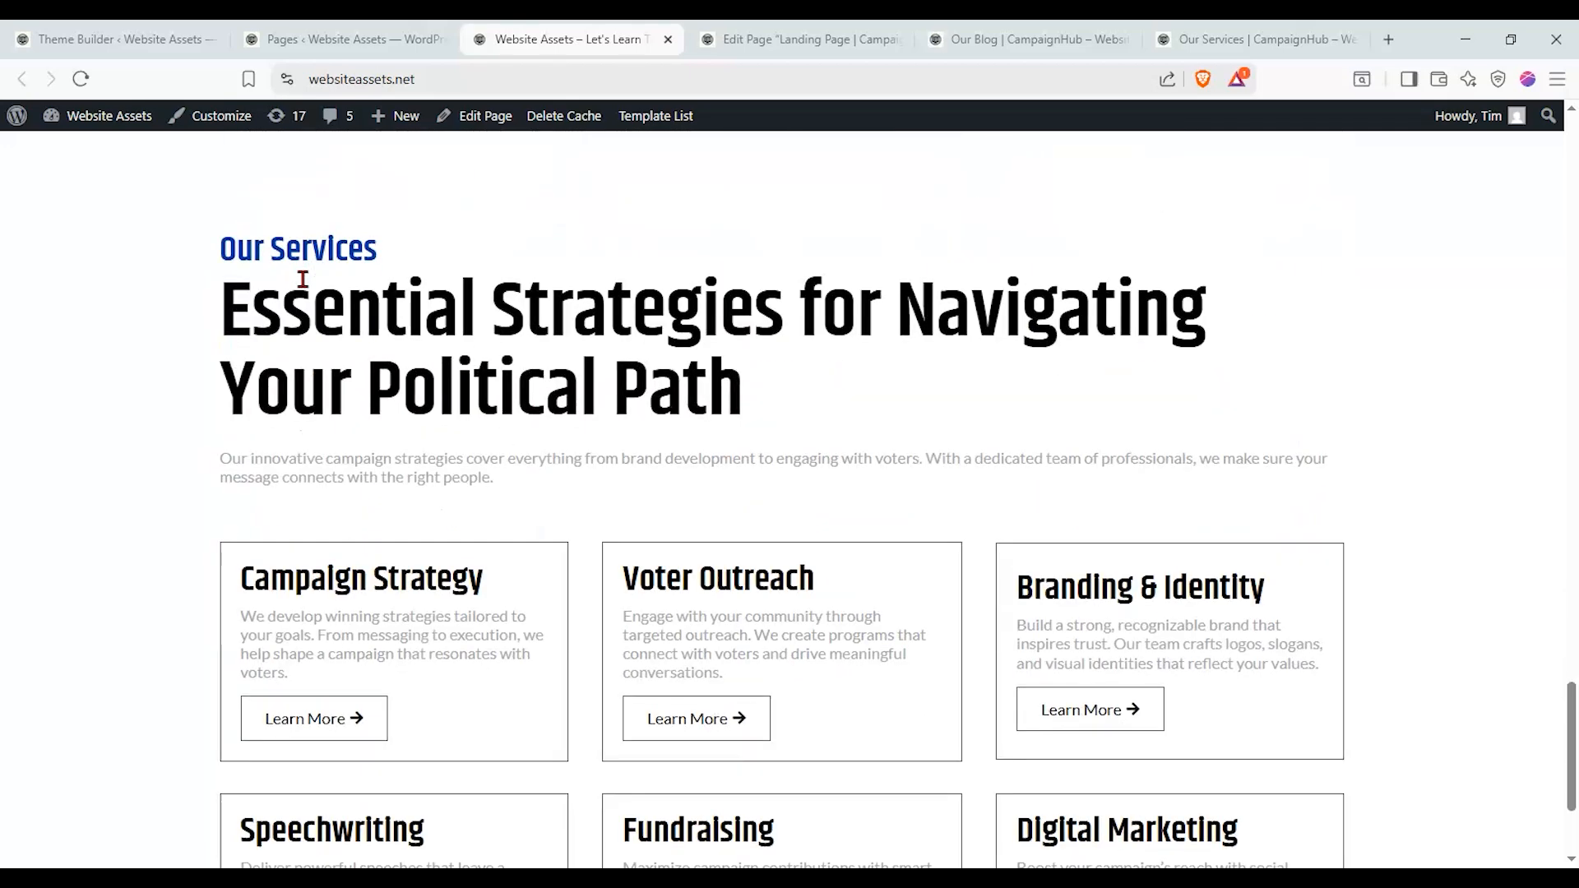
scroll(148, 223, up, 20)
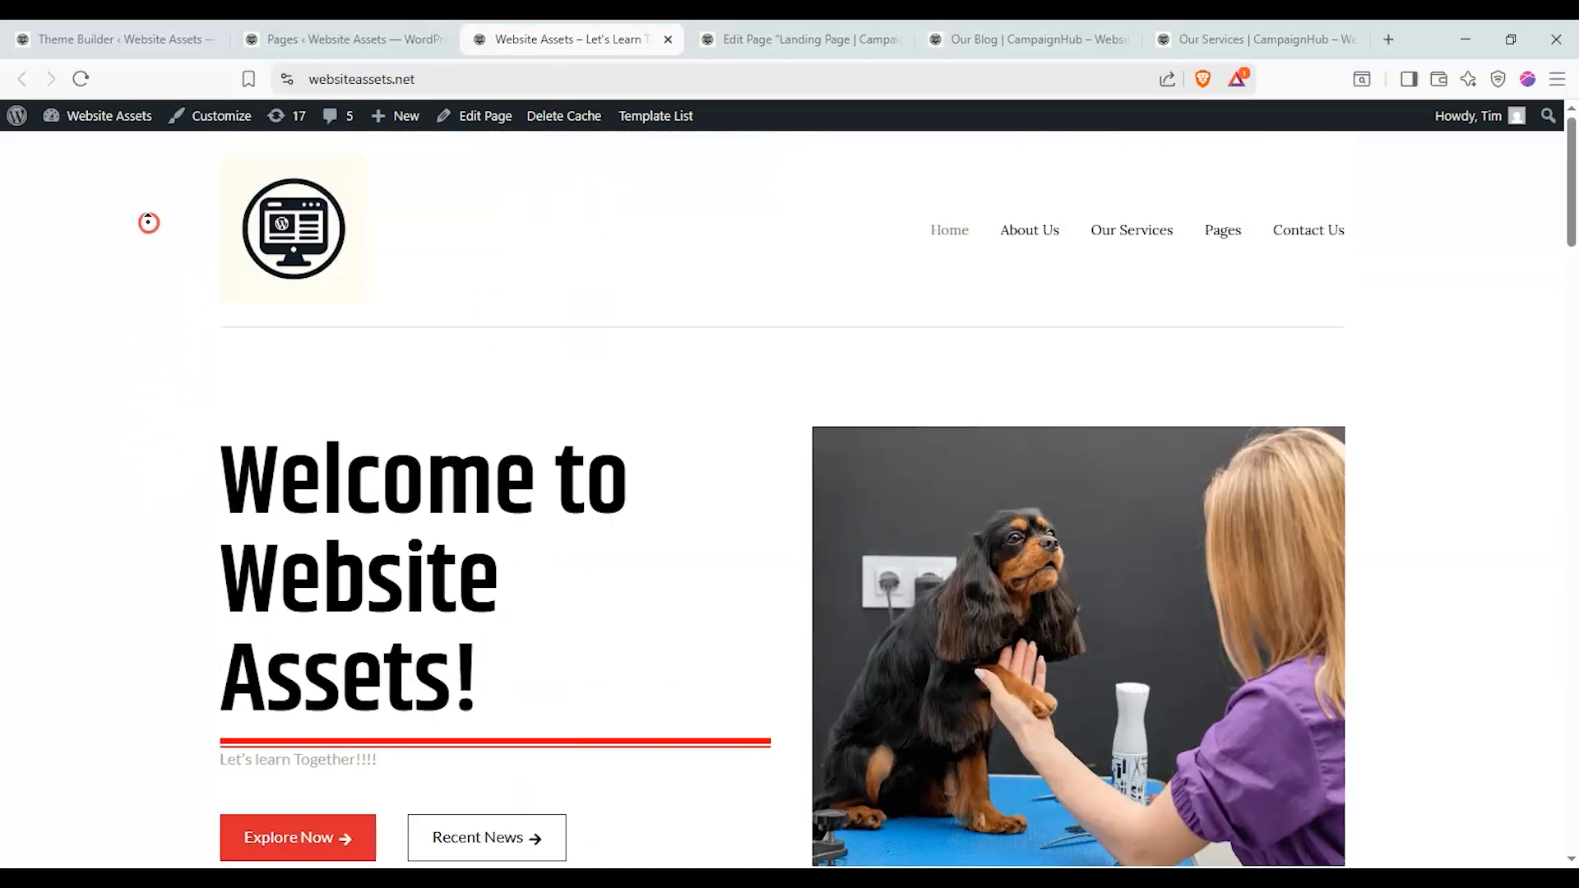
scroll(155, 329, down, 3)
scroll(157, 333, up, 3)
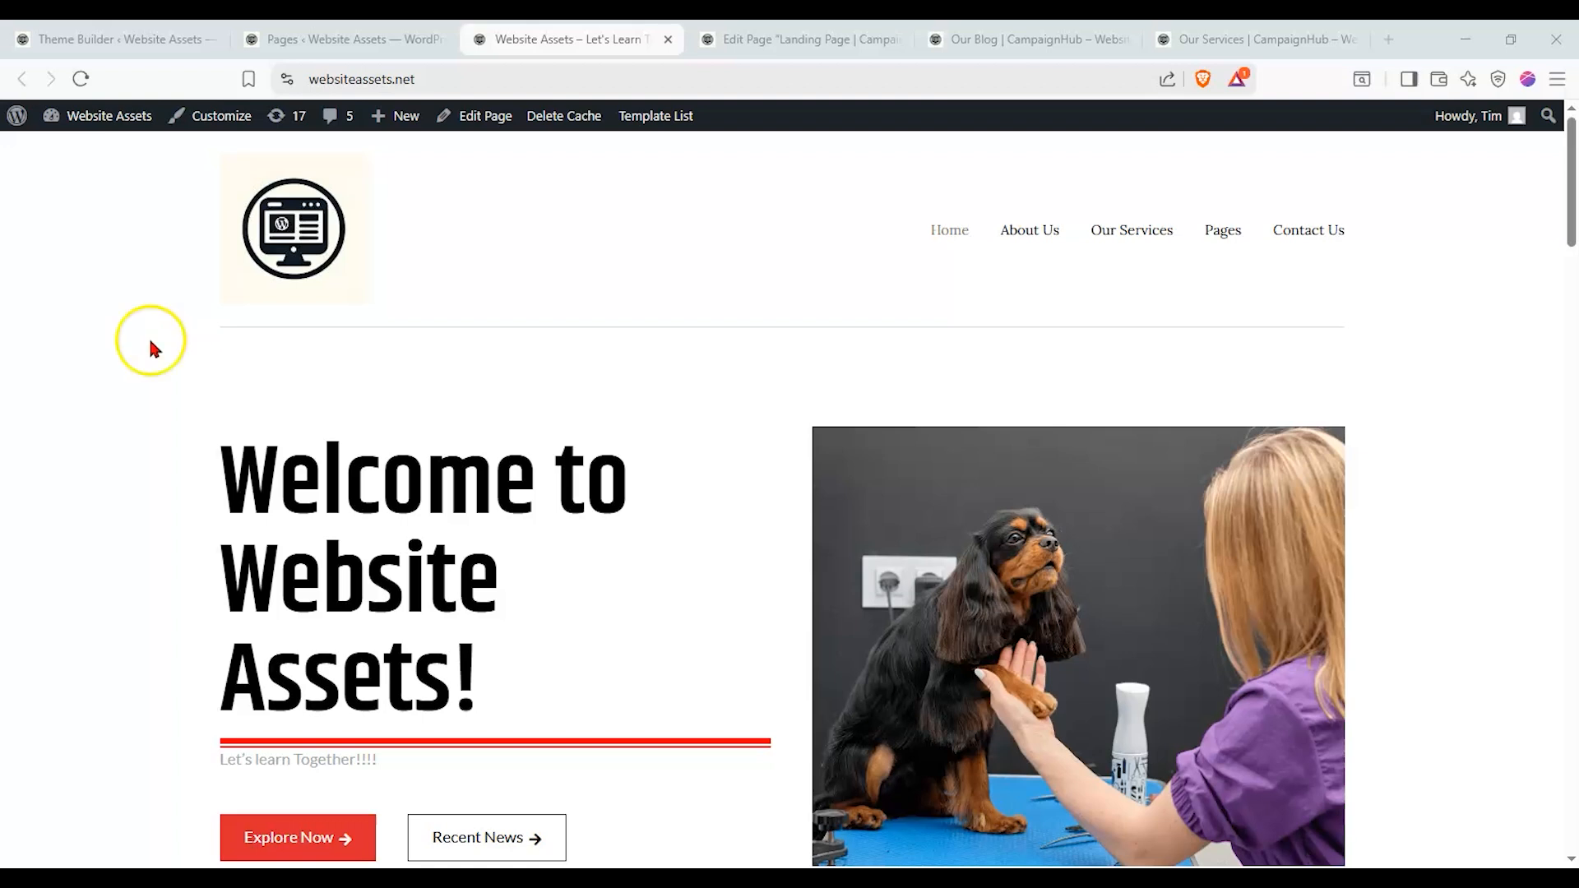
scroll(146, 348, down, 1)
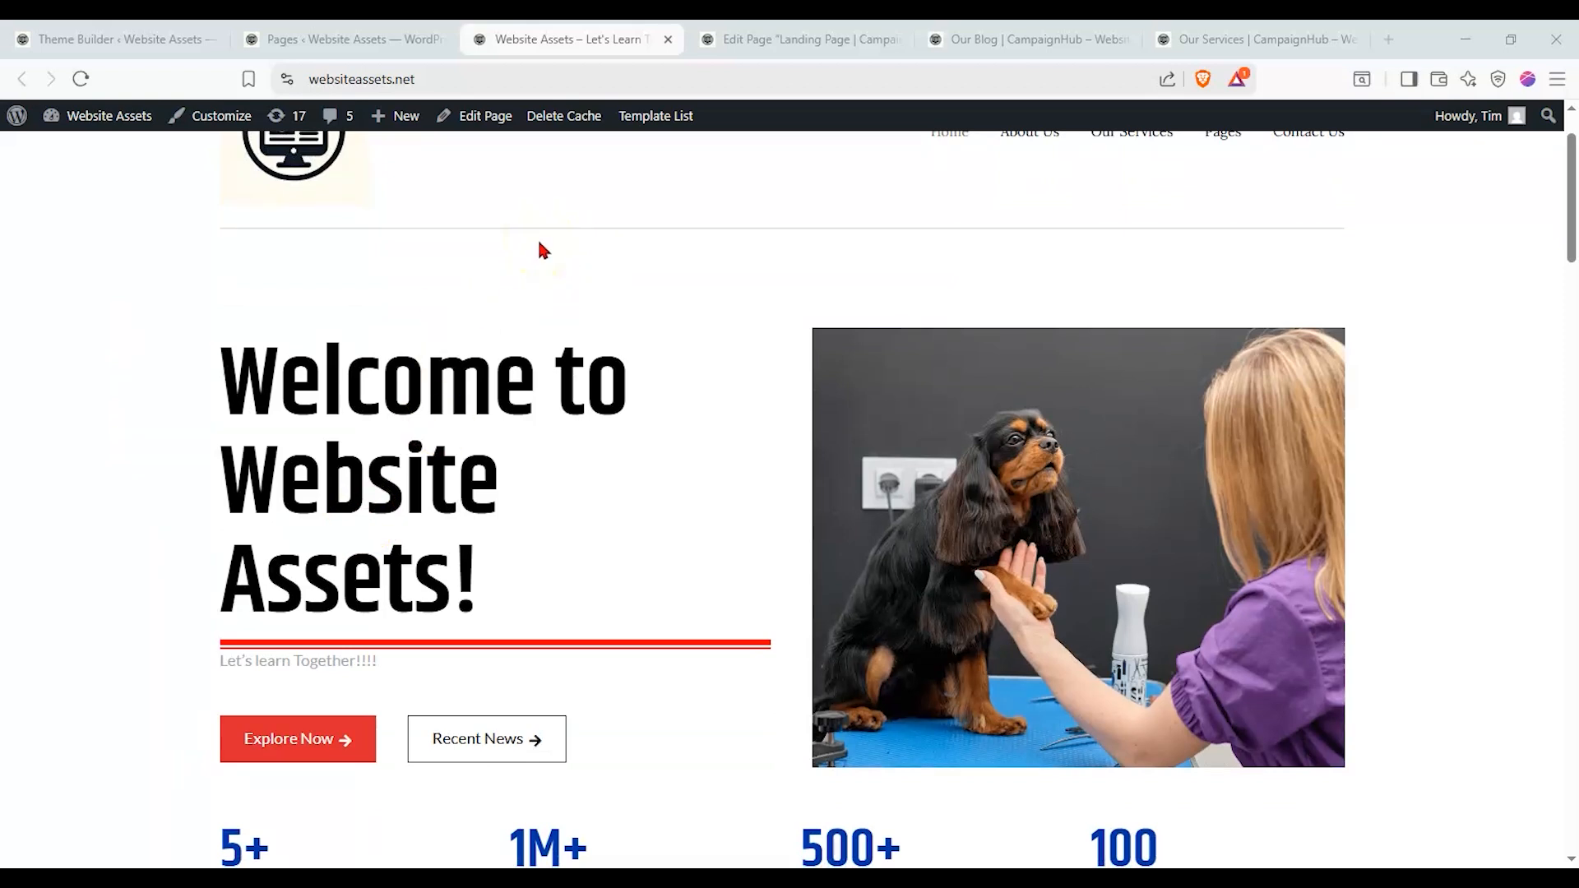
scroll(539, 250, up, 1)
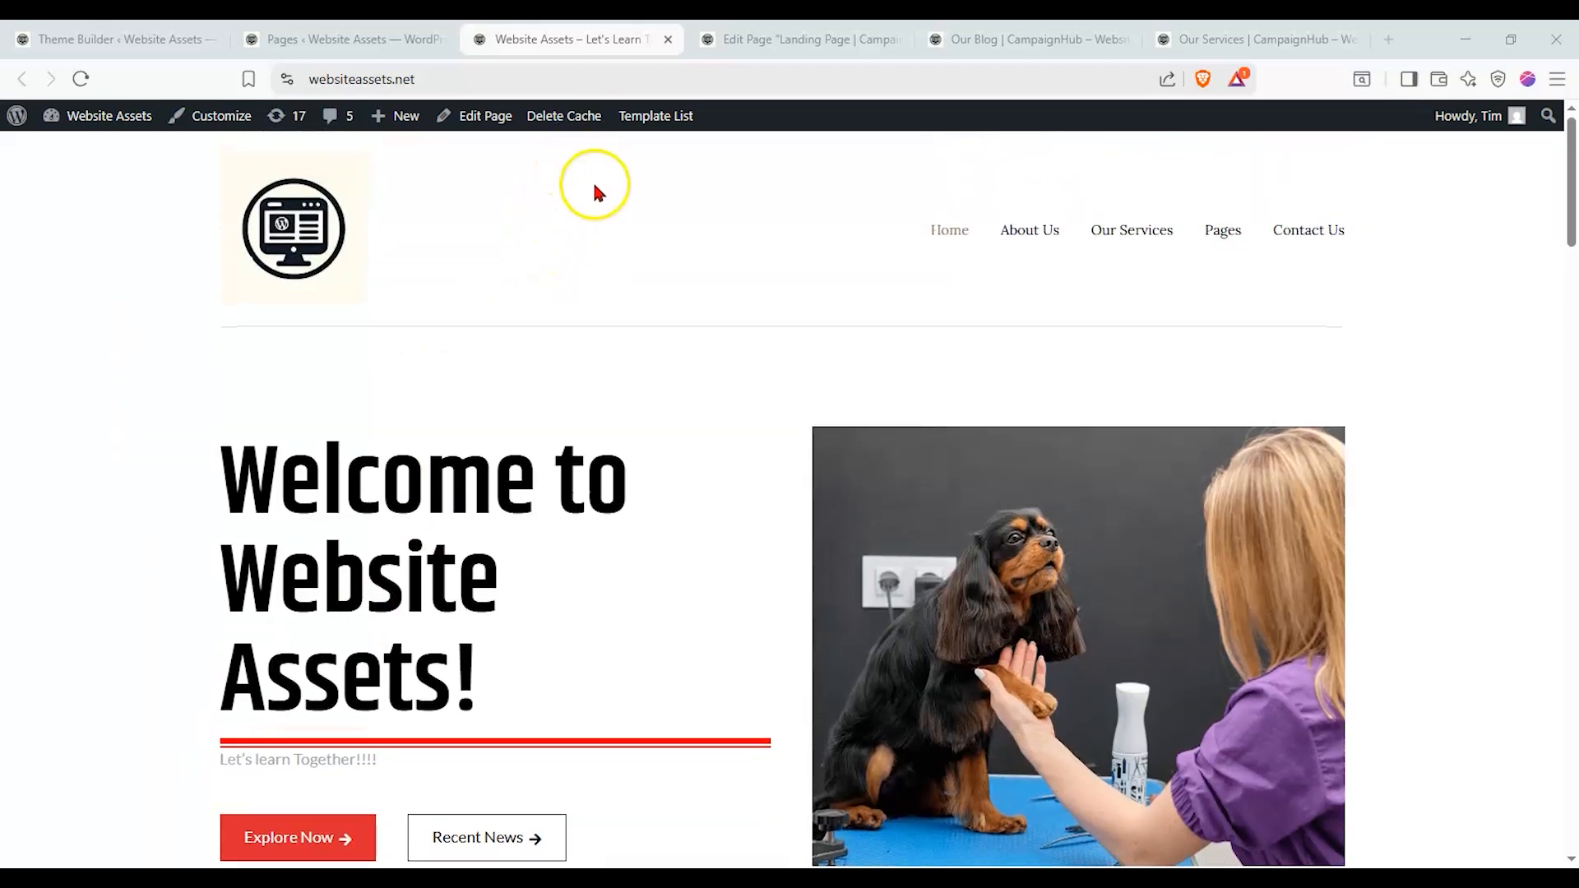
Return to the landing page editor and inspect the hero container's nested containers, heading, buttons and image in the block outline
click(757, 33)
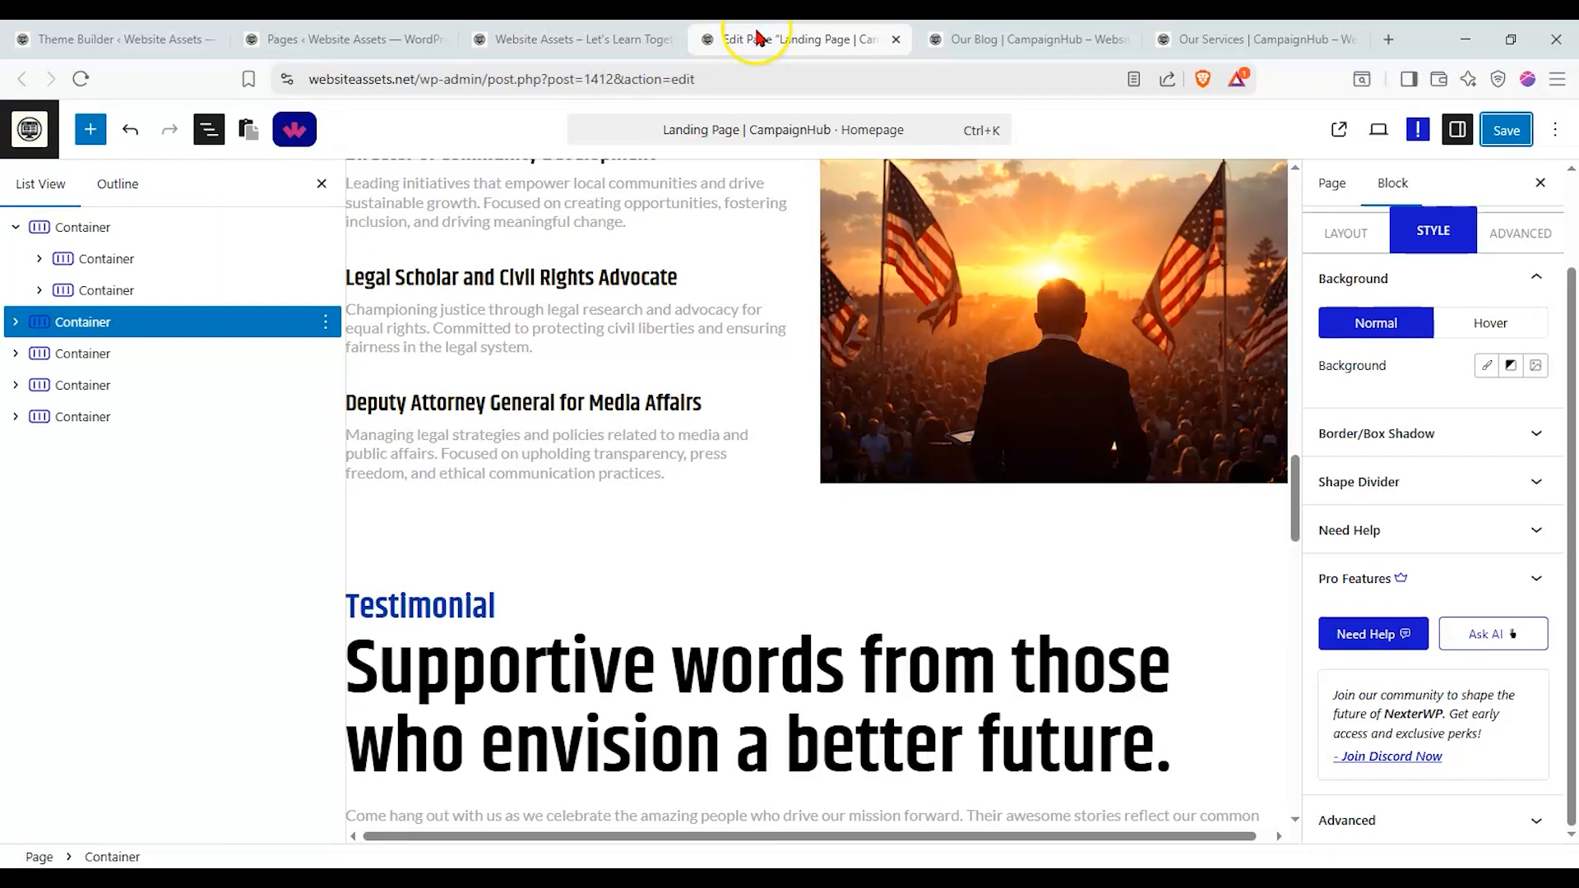
click(158, 227)
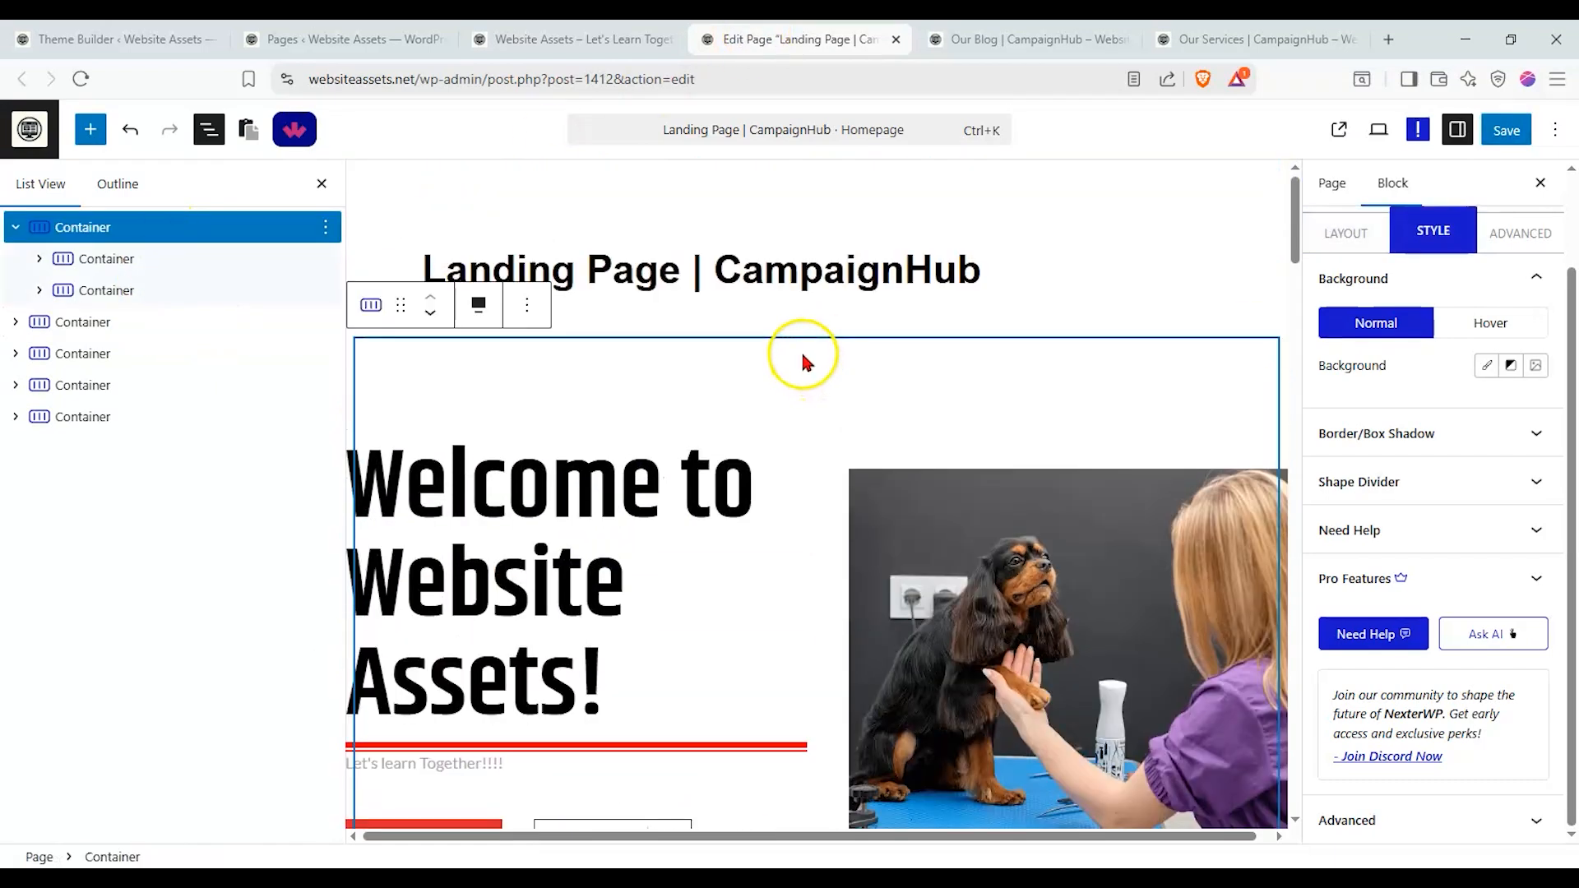
click(39, 258)
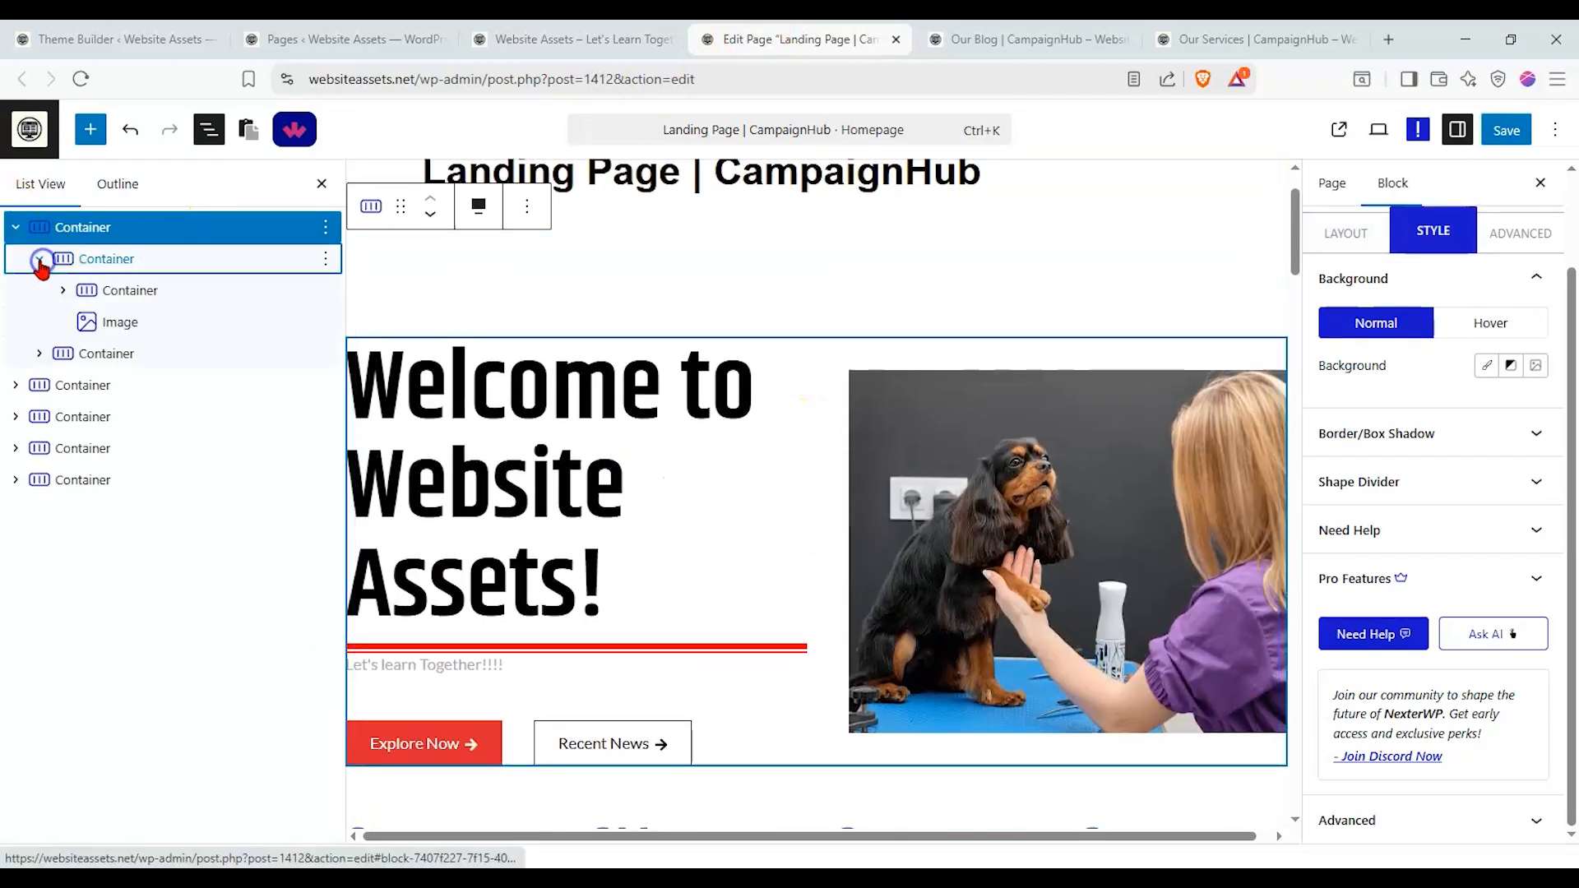
click(86, 290)
click(64, 291)
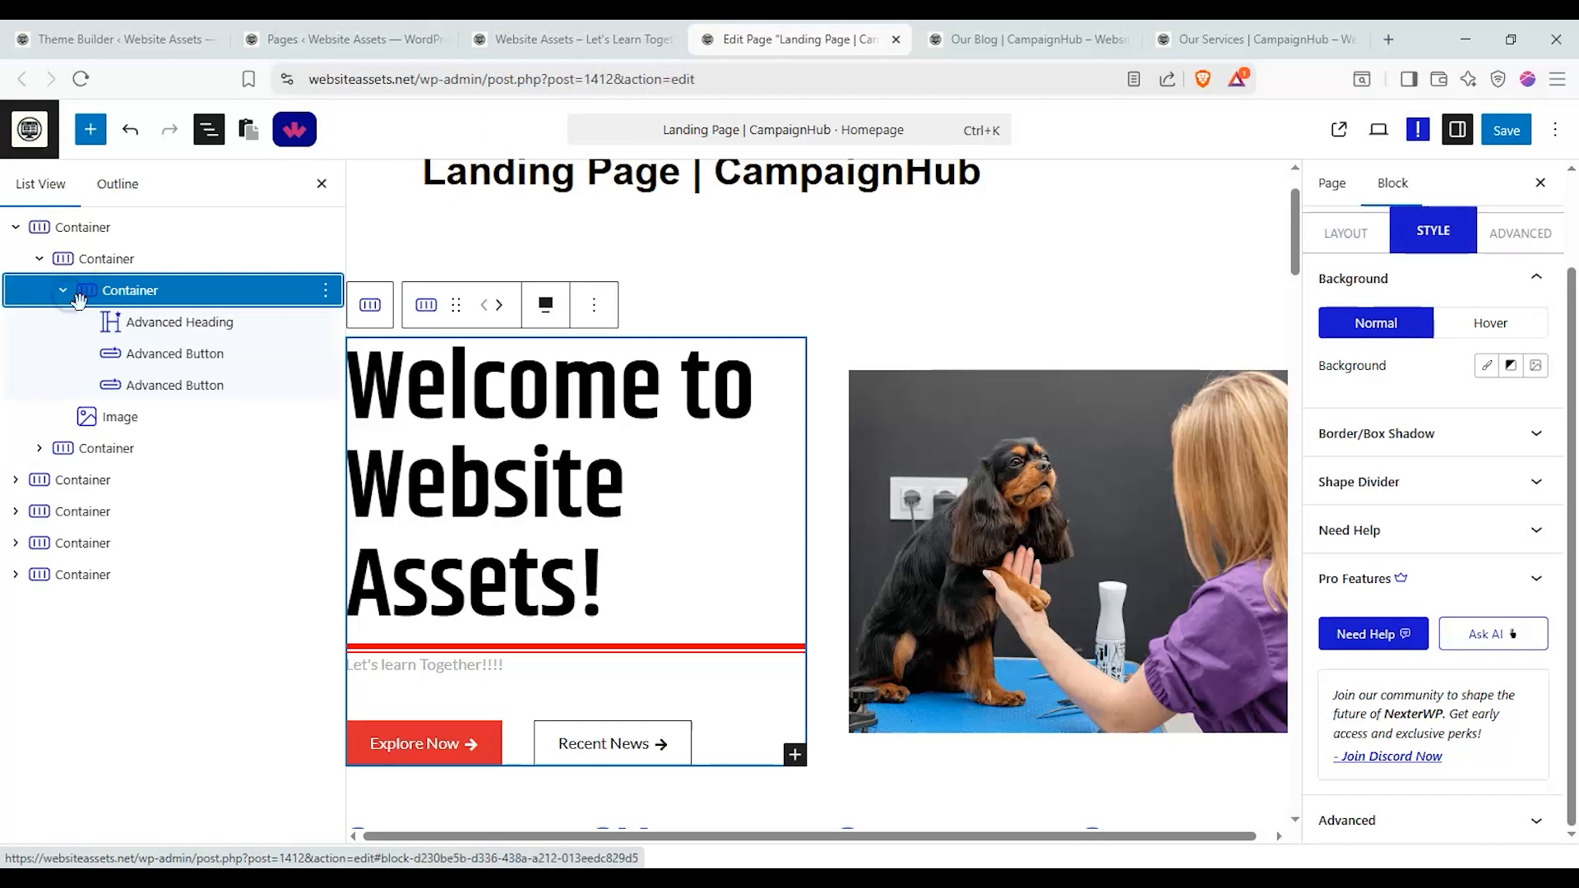
click(130, 322)
click(176, 288)
click(184, 258)
click(196, 227)
Create a synced pattern named "home page hero pattern" from the whole hero container
click(326, 228)
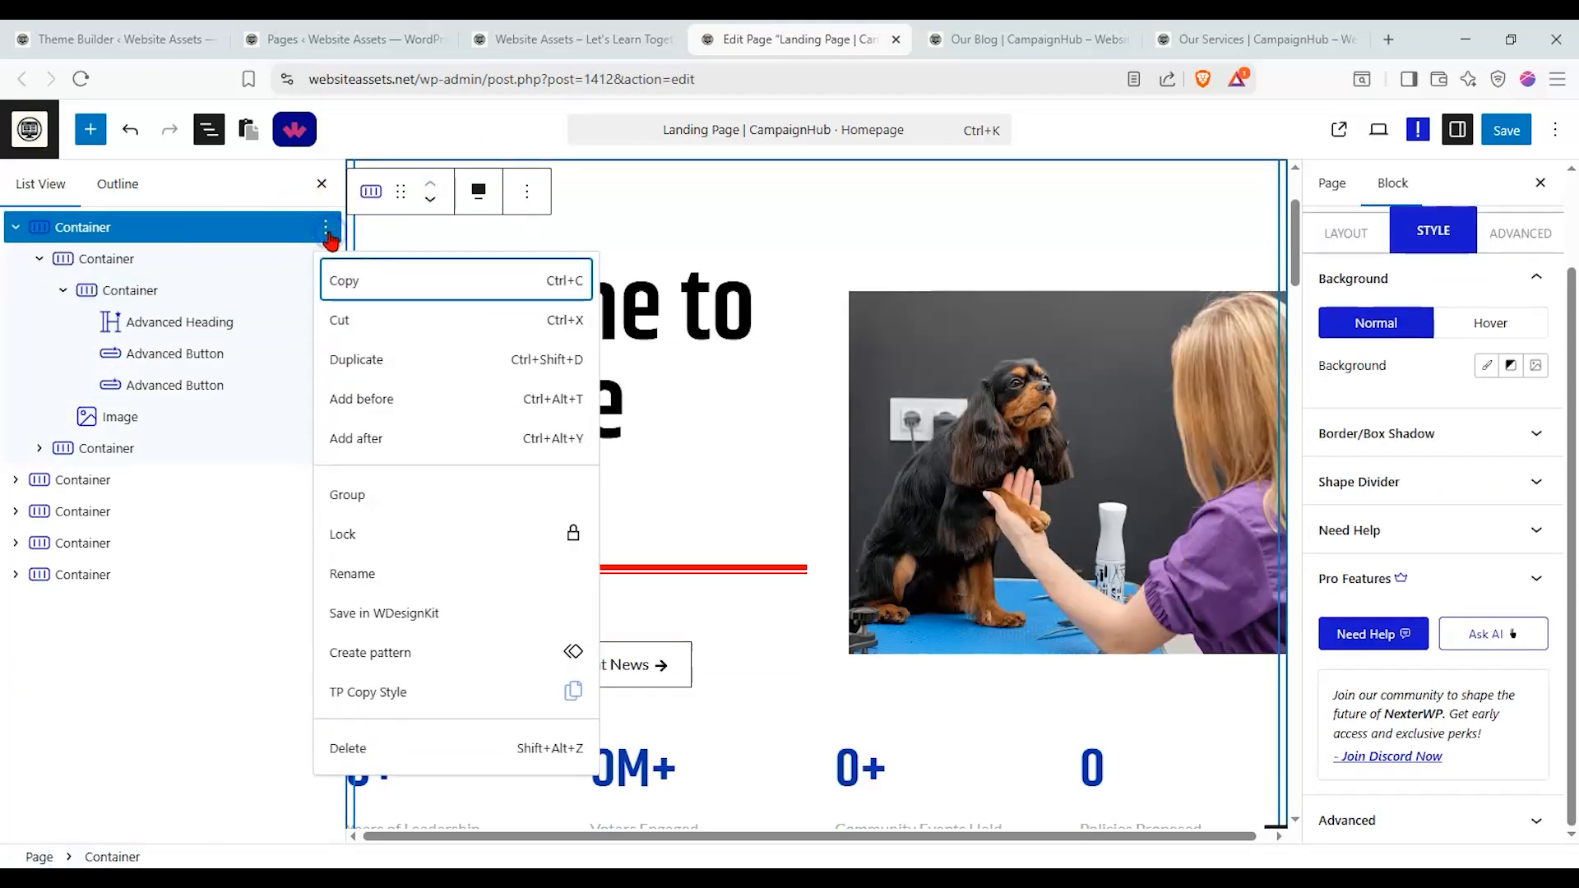
click(432, 663)
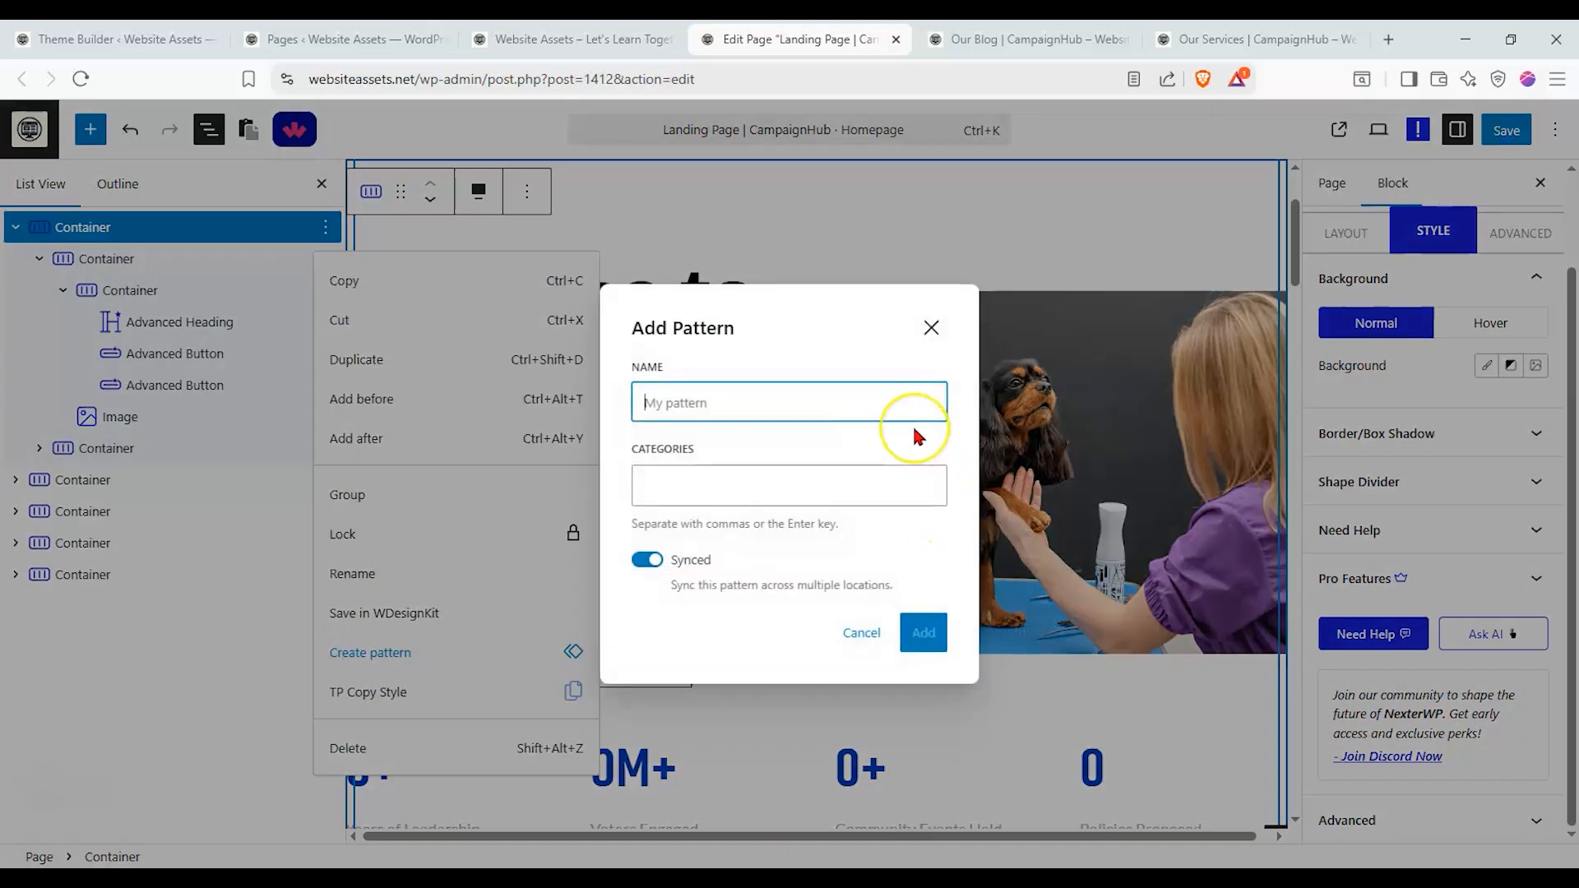
text(h)
key(BackSpace)
text(home page hero pa)
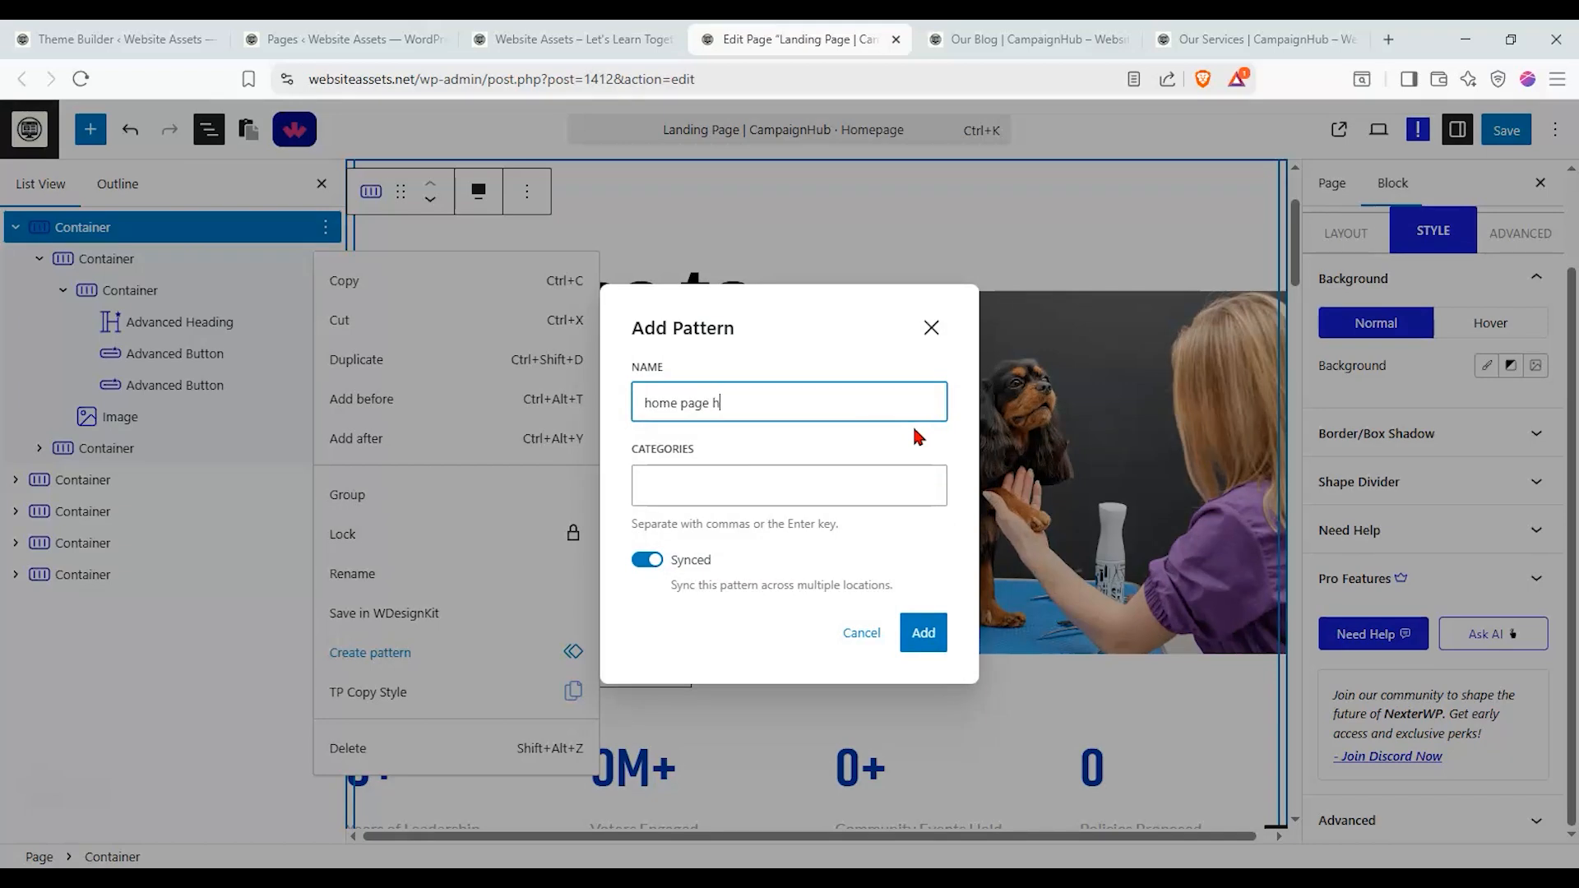
text(ttern)
click(921, 646)
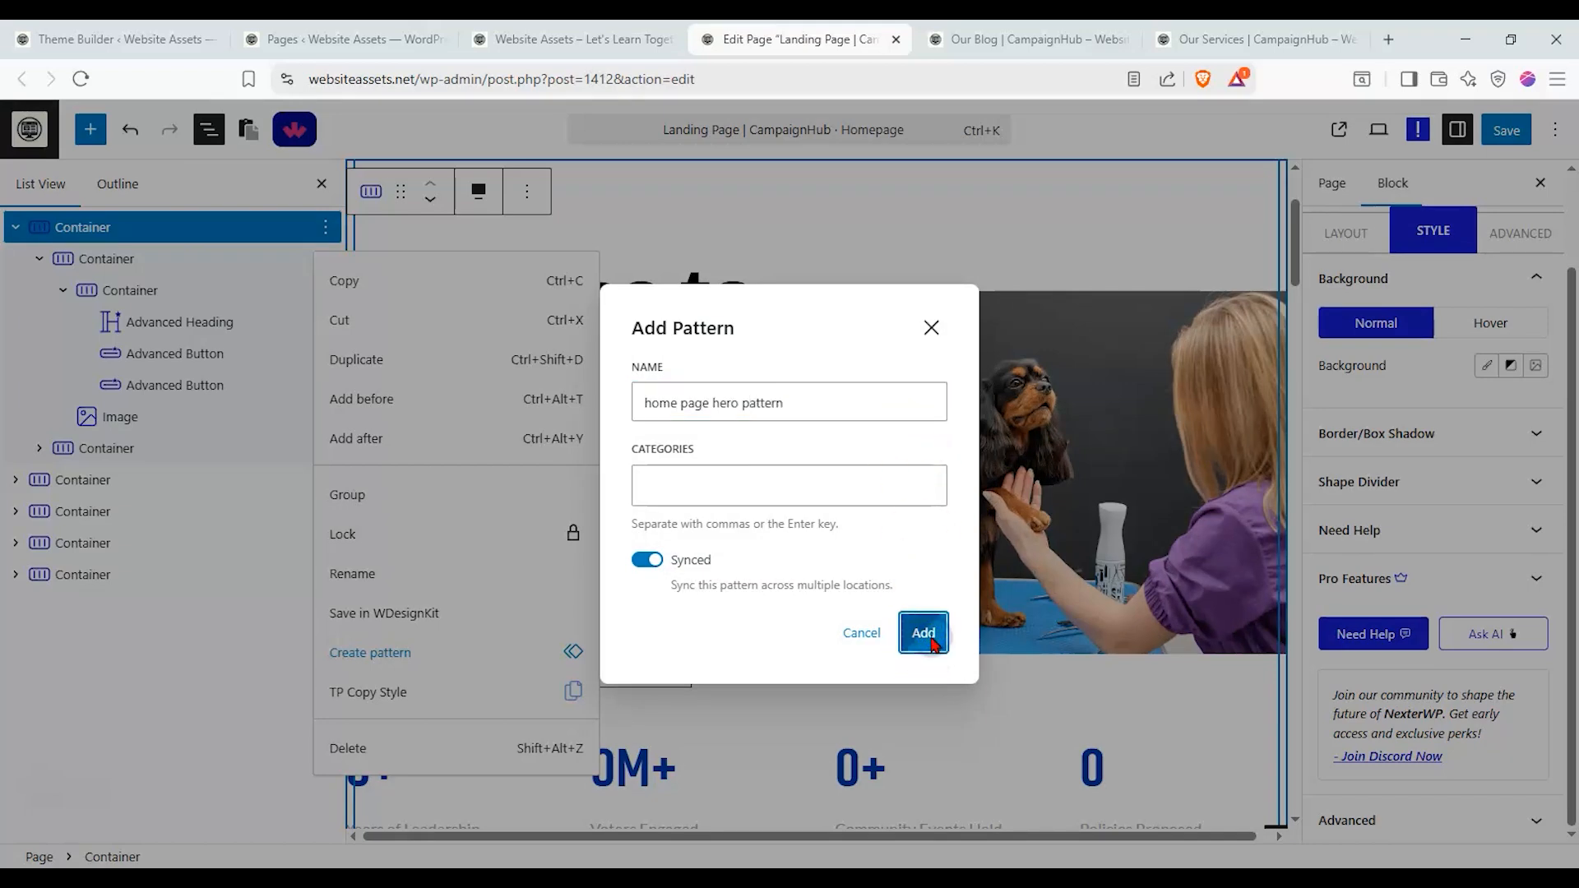
scroll(526, 354, down, 5)
scroll(522, 373, up, 7)
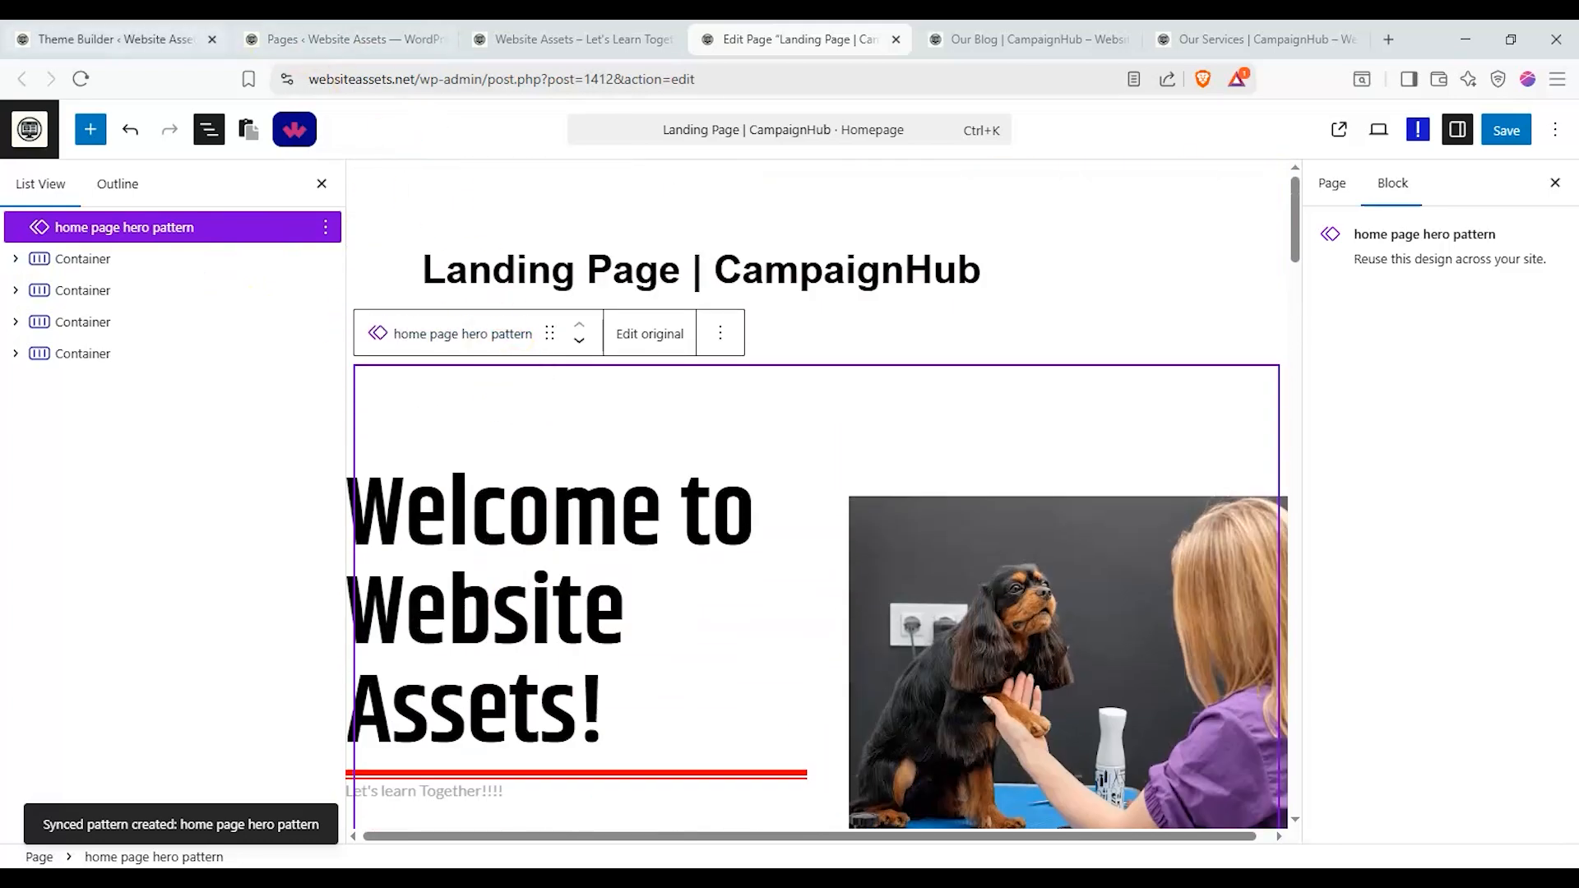
Add a new page from the Pages list and title it "simple home page"
click(264, 33)
click(306, 169)
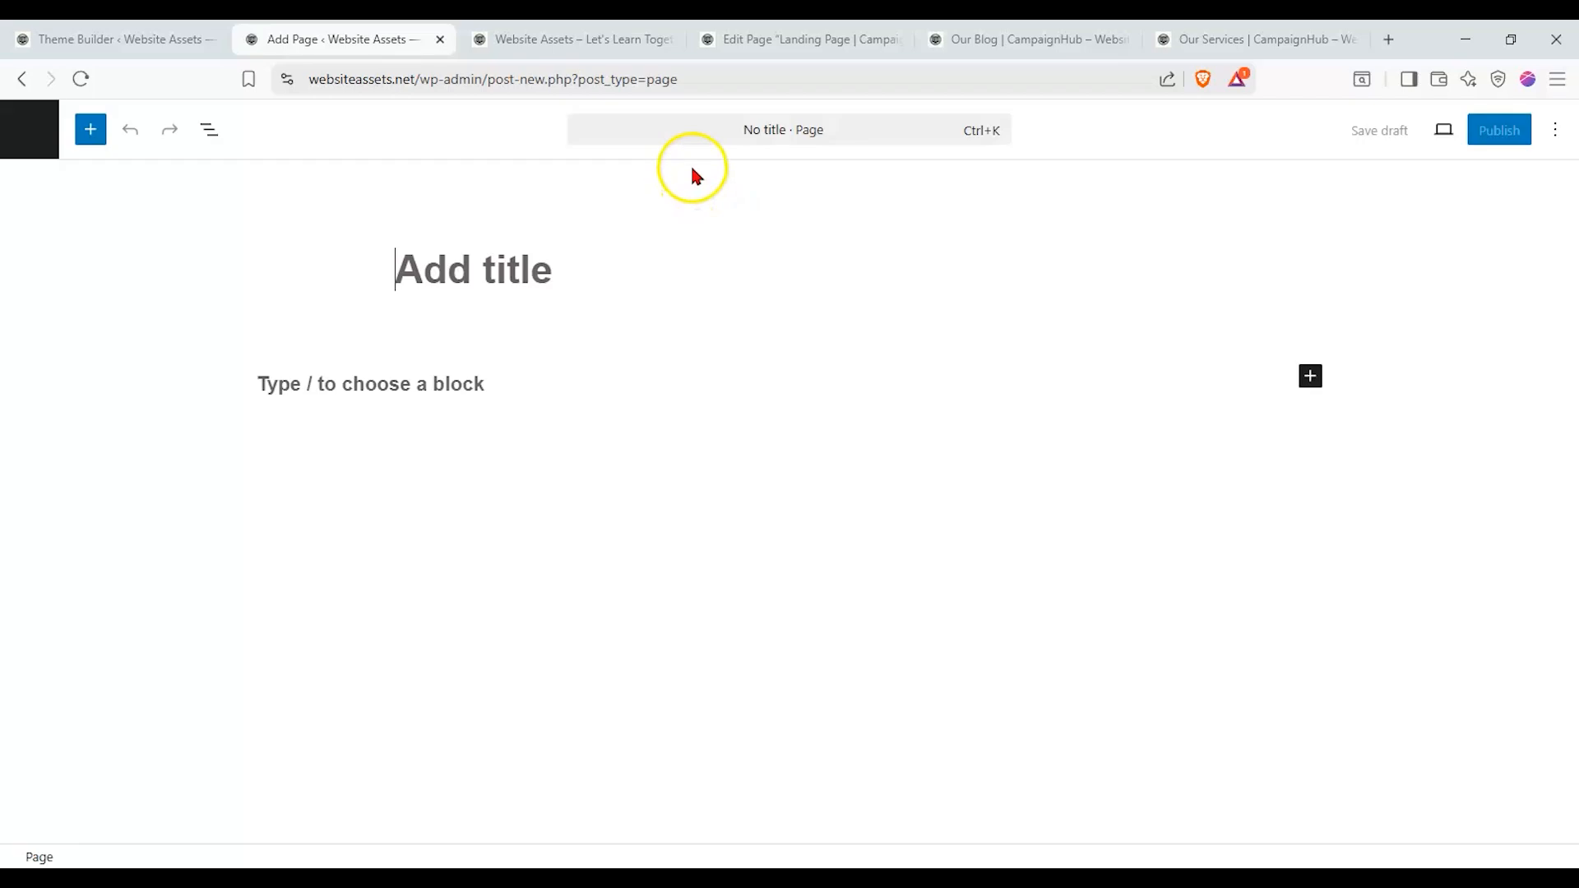
click(426, 282)
text(simple h)
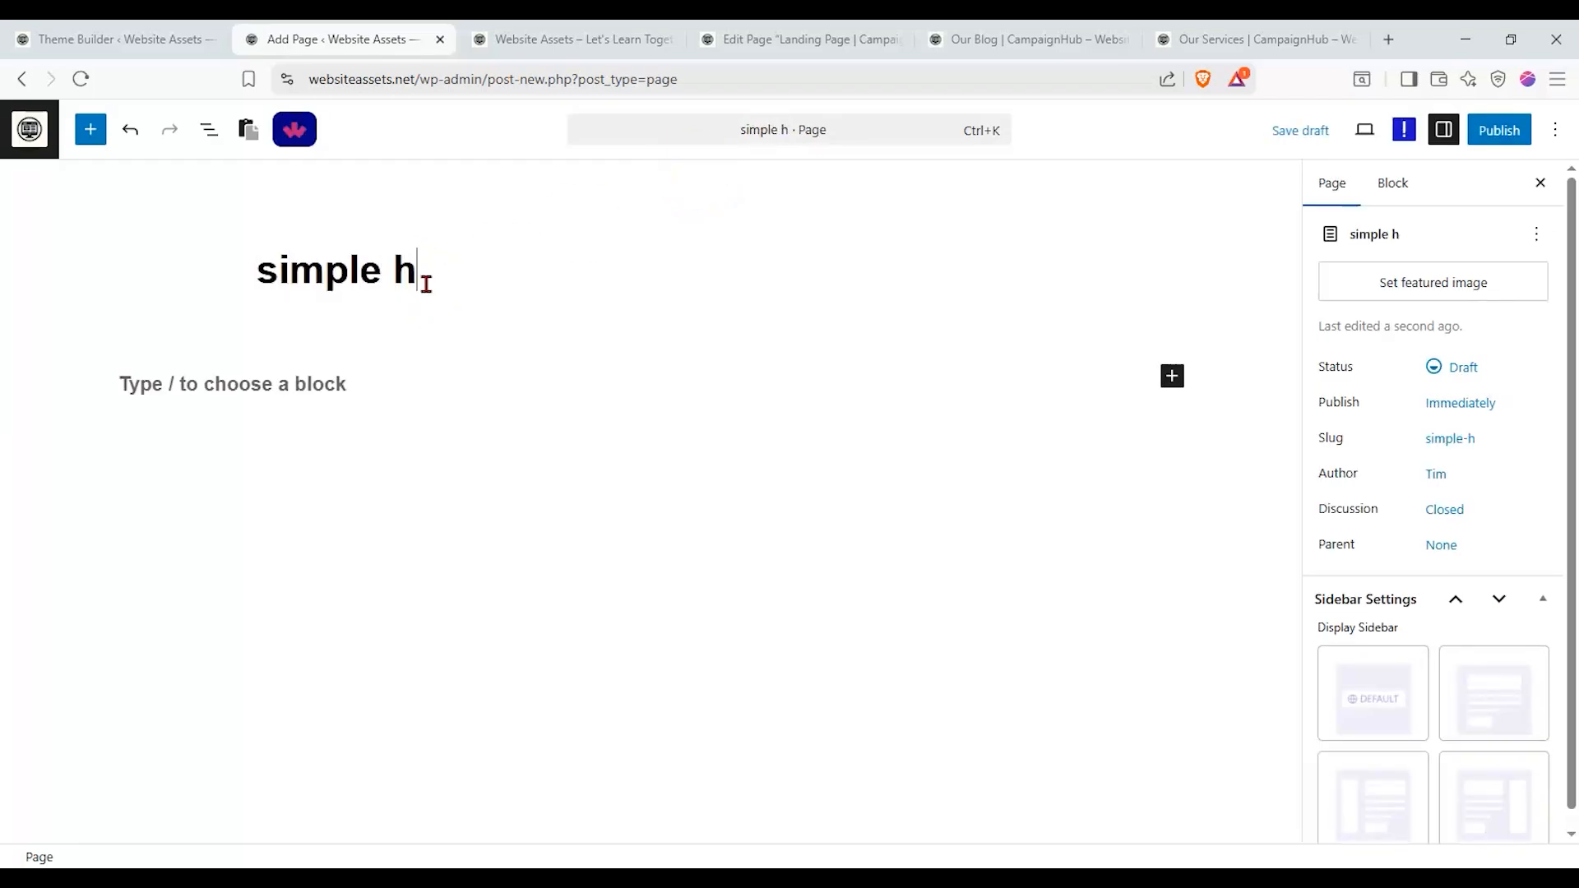
text(ome paghe)
key(BackSpace)
key(BackSpace)
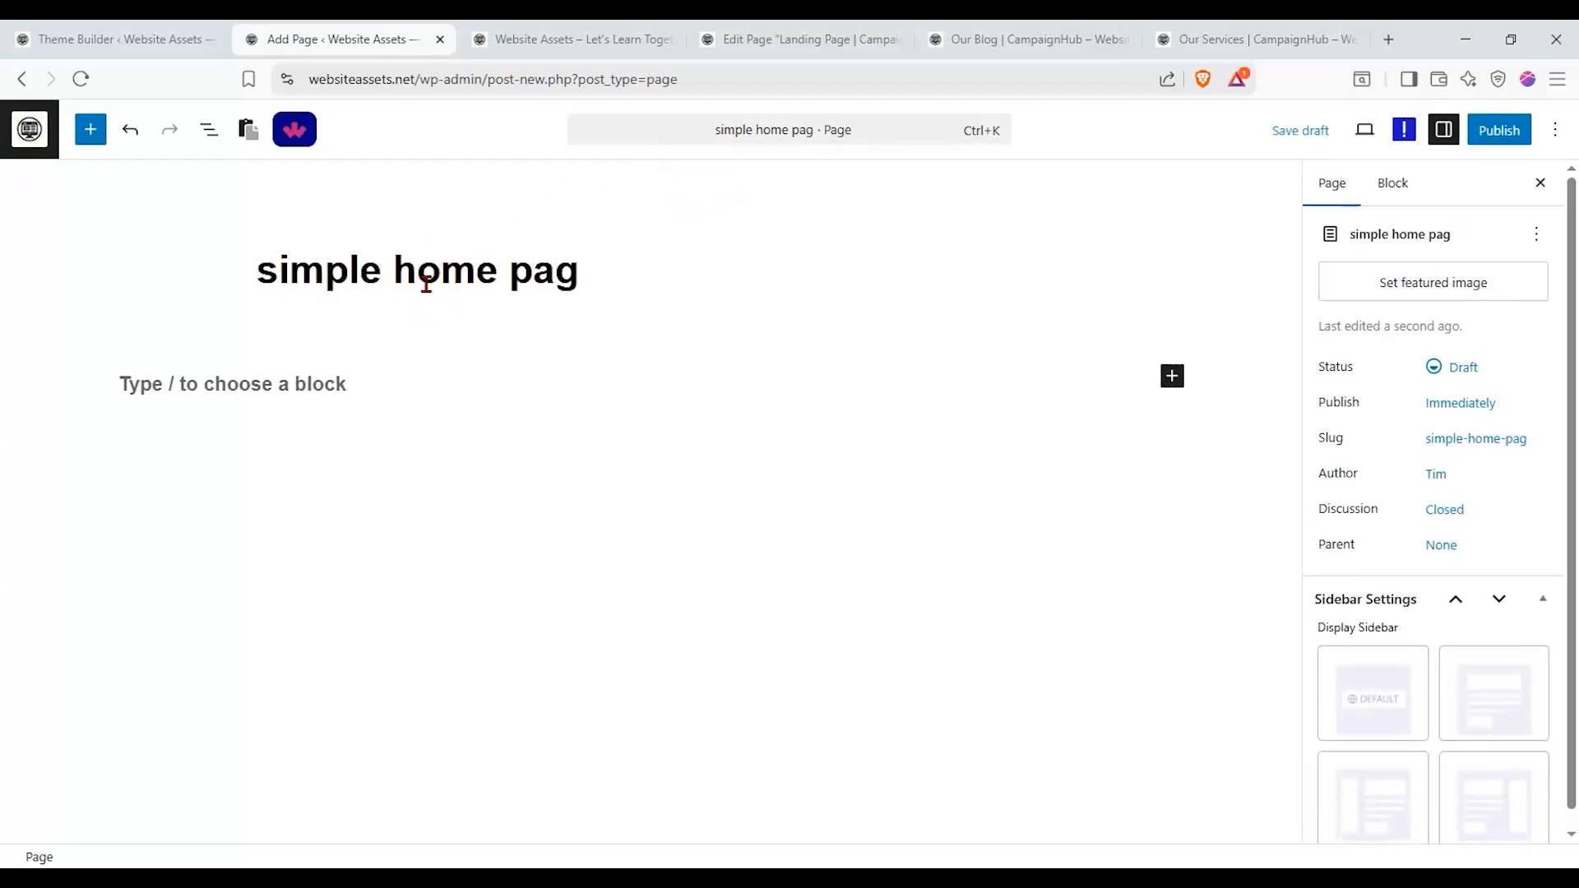
click(483, 357)
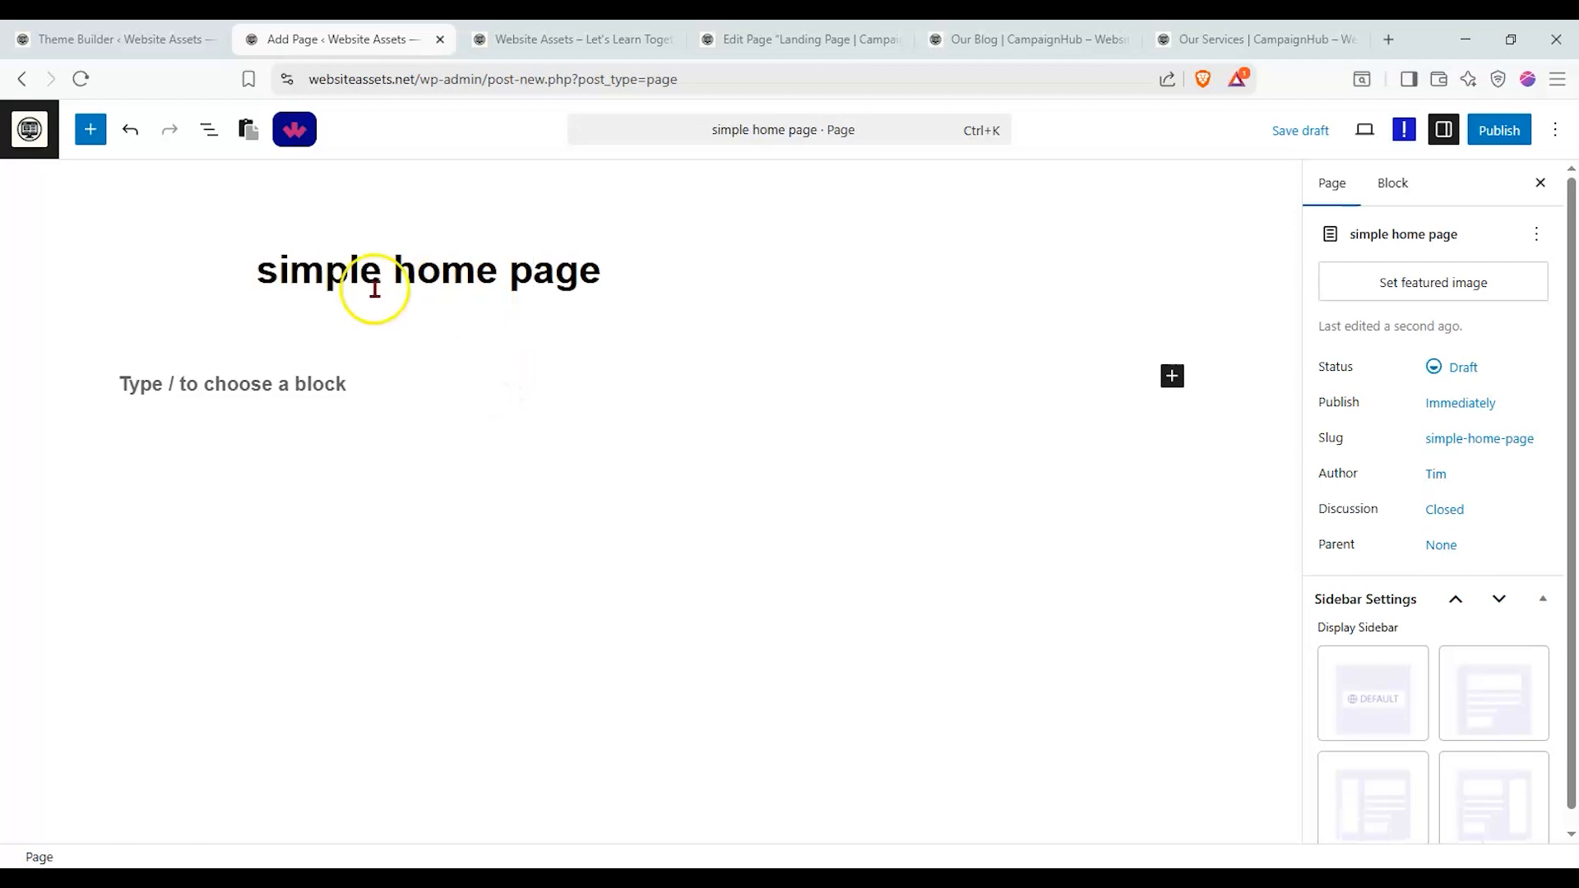
Open the design template library, filter it to free full pages and browse the available templates
click(280, 125)
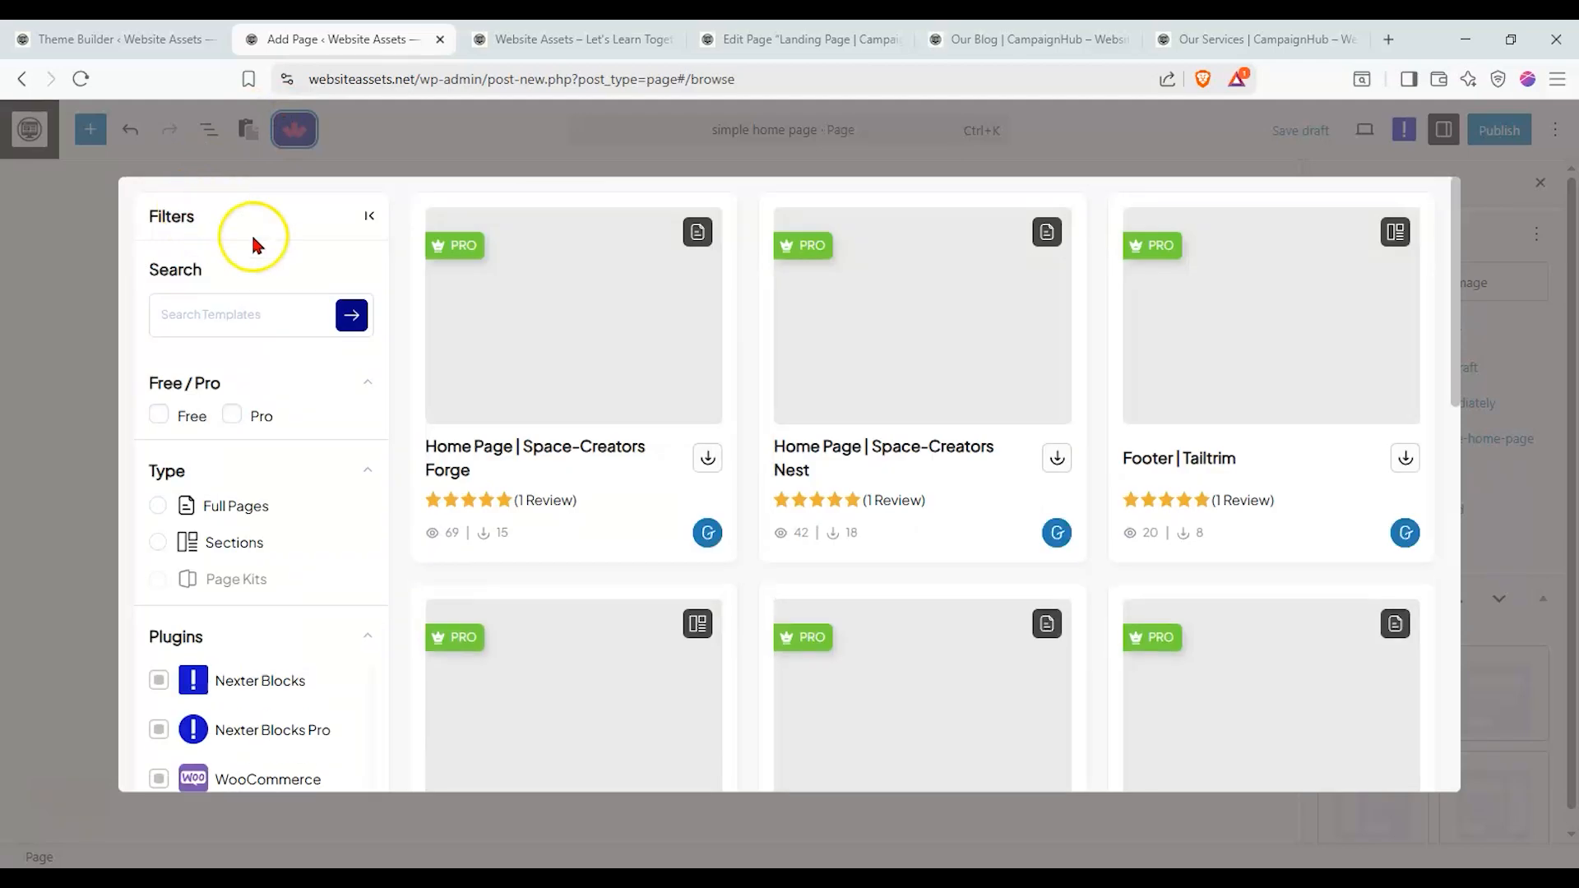
click(158, 542)
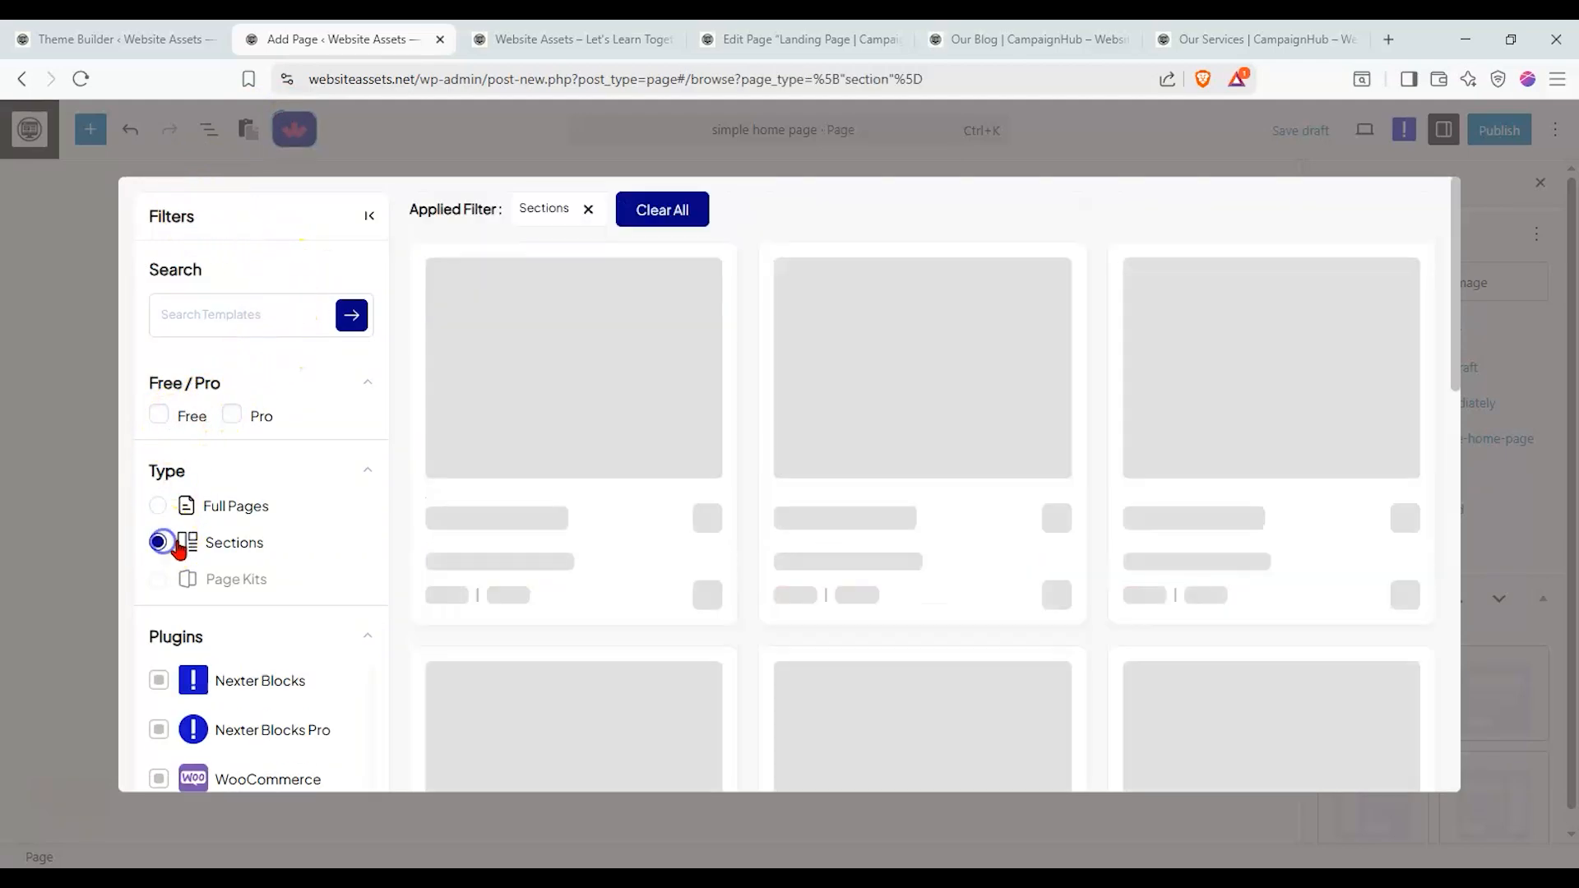
click(156, 507)
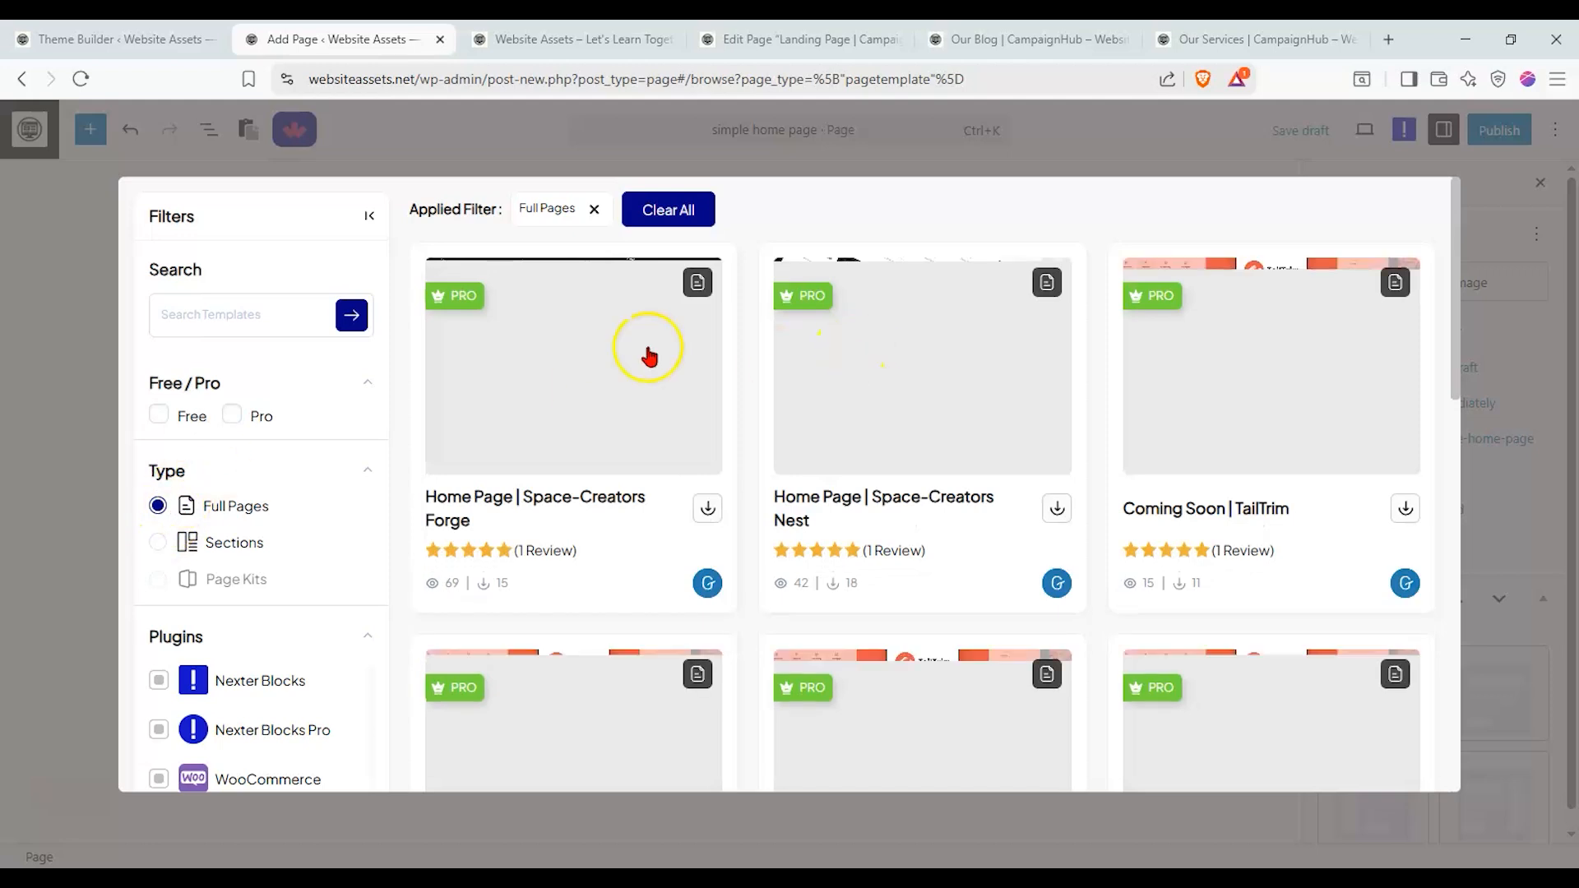
click(160, 415)
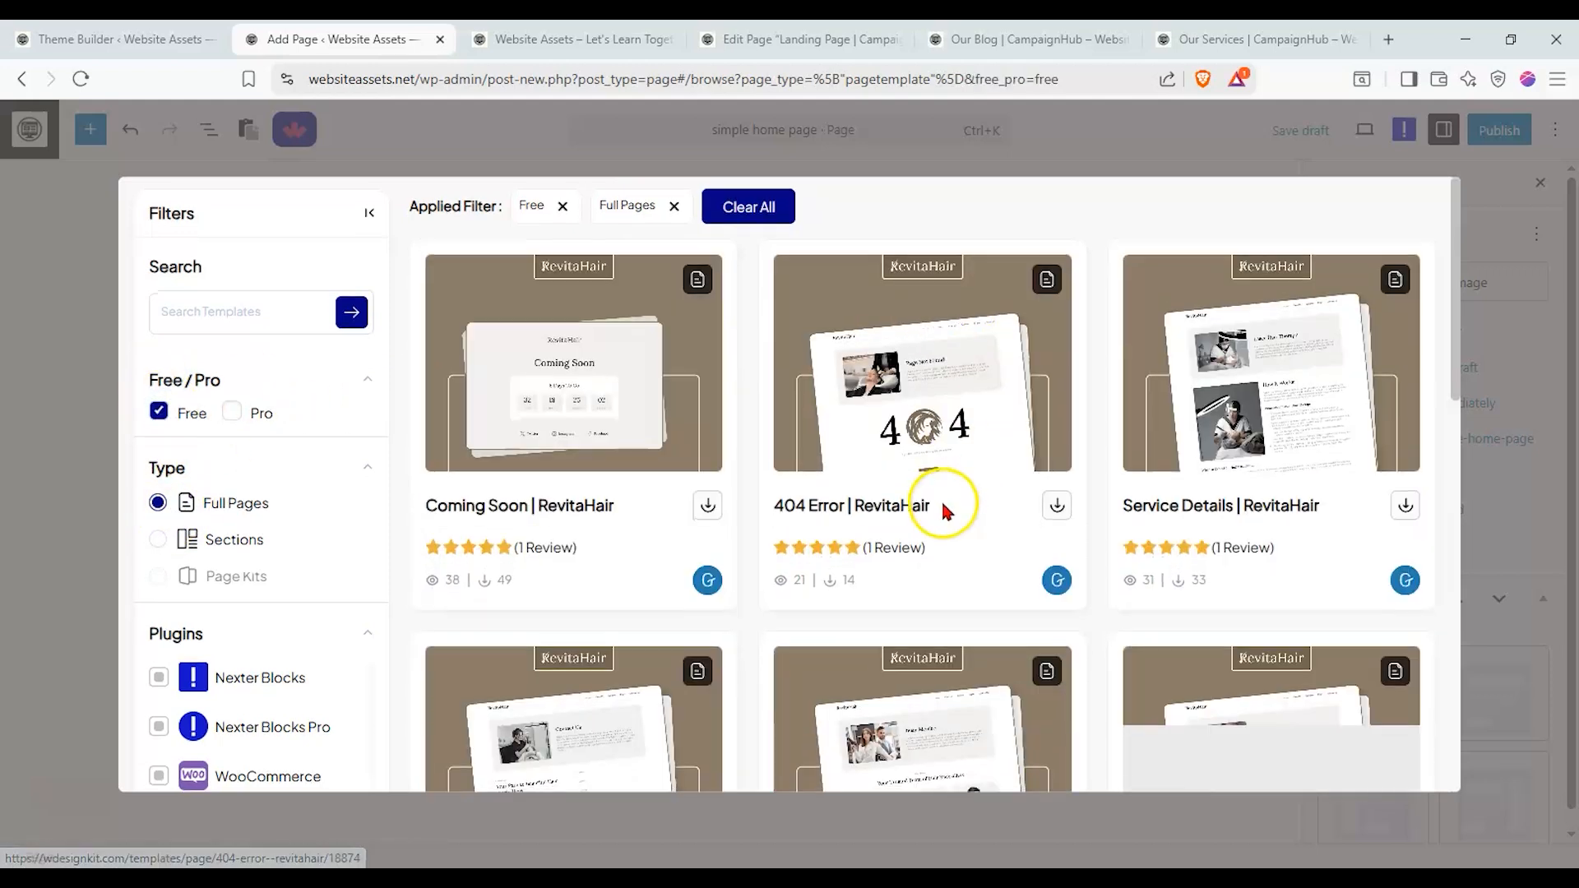
scroll(946, 497, down, 7)
scroll(907, 503, down, 1)
scroll(900, 499, up, 8)
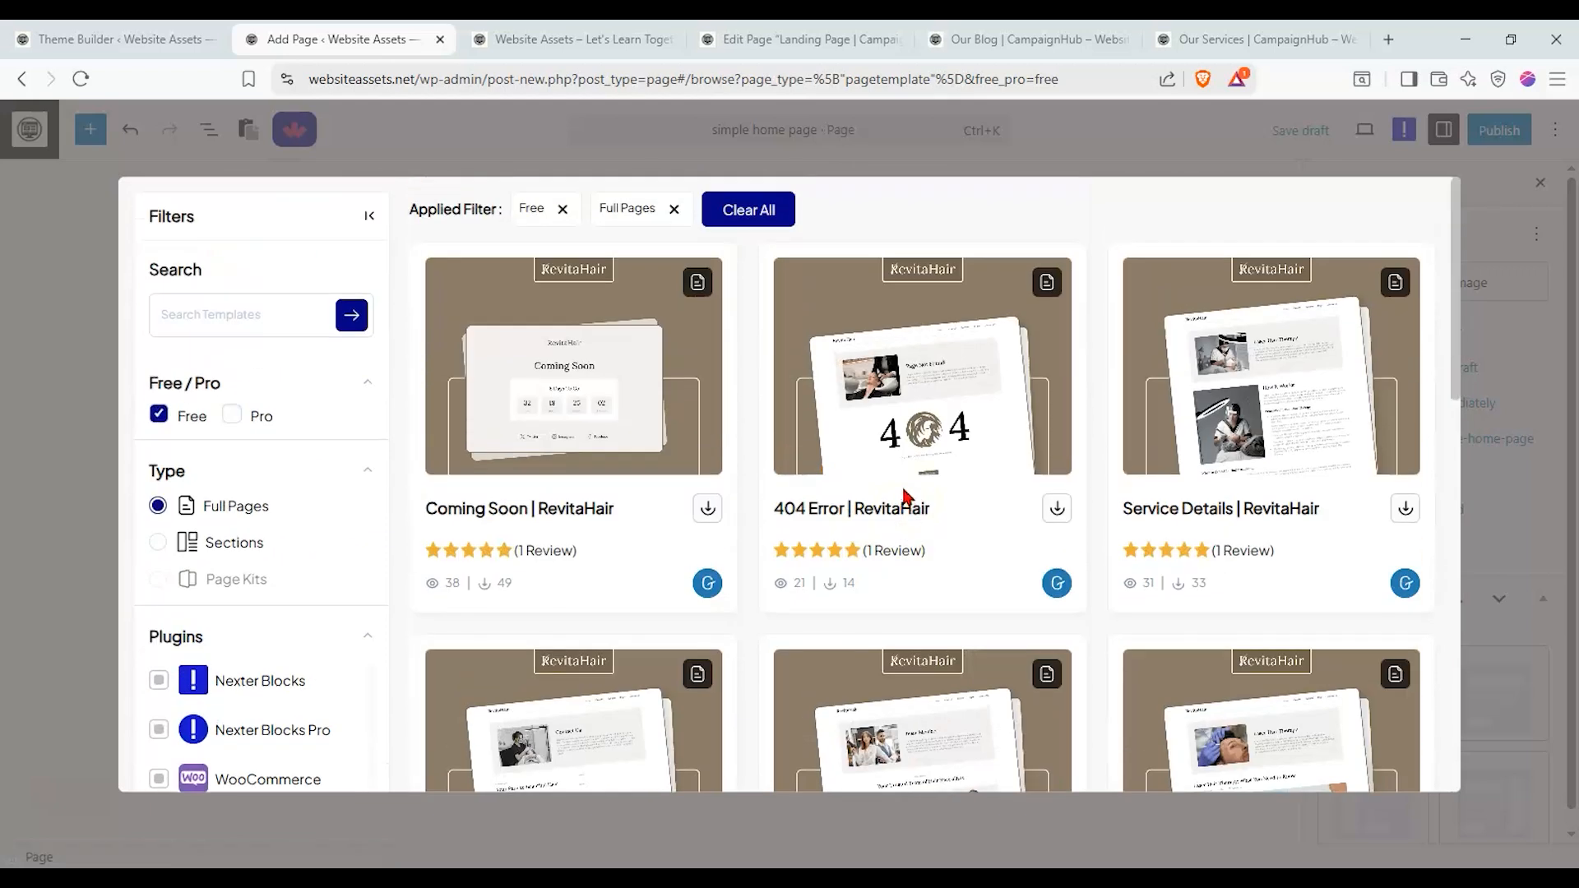
Filter the template library to free sections, browse the header and footer templates across its result pages, and close the library
click(159, 543)
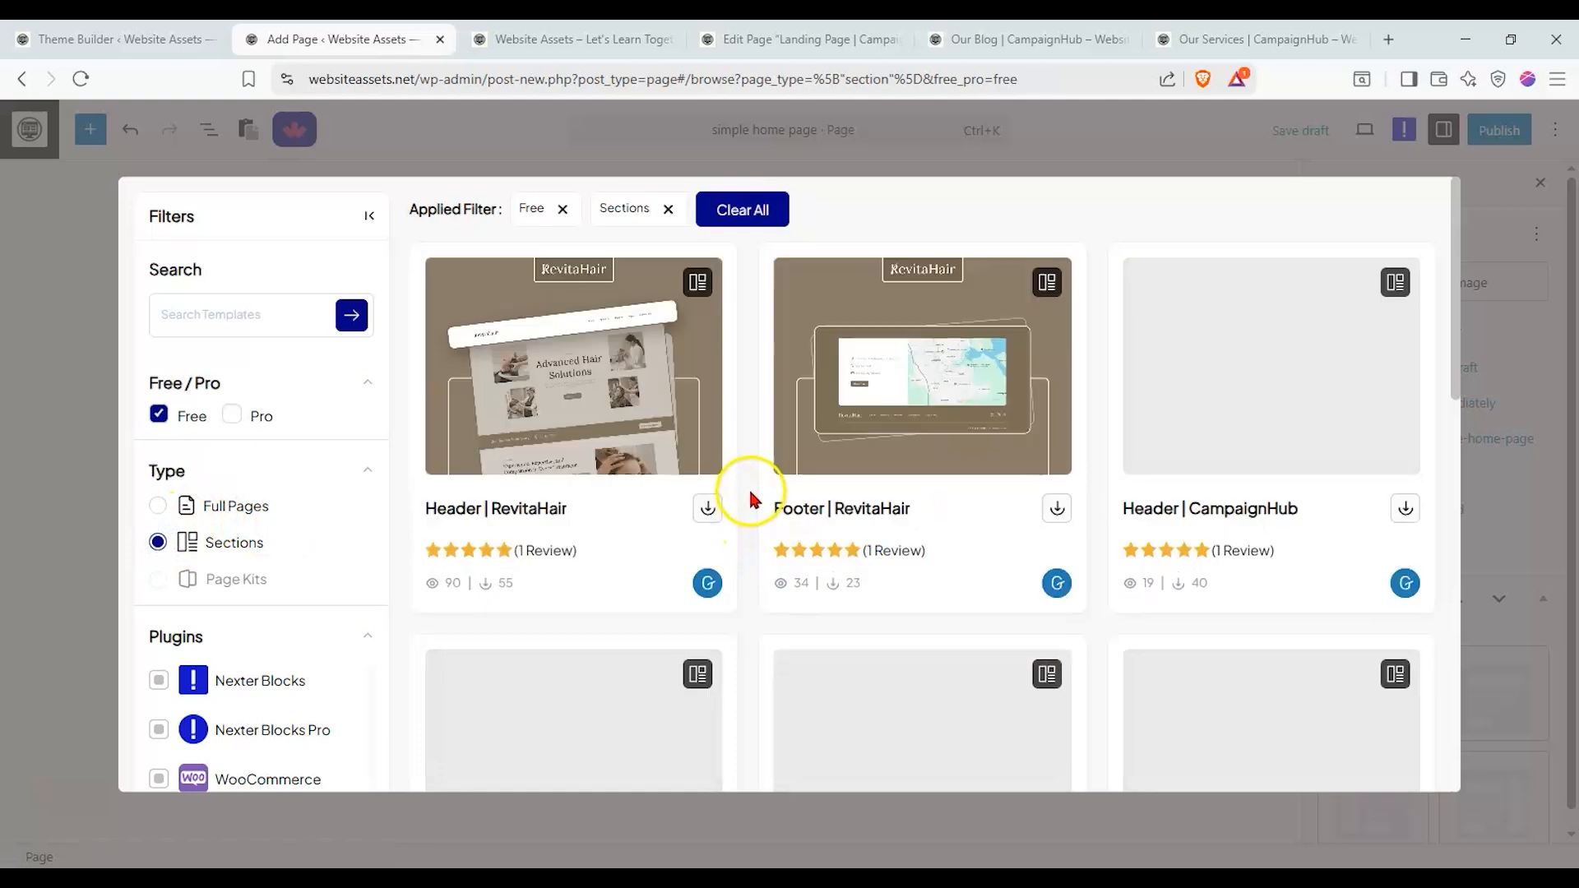
scroll(751, 494, down, 5)
scroll(751, 487, down, 3)
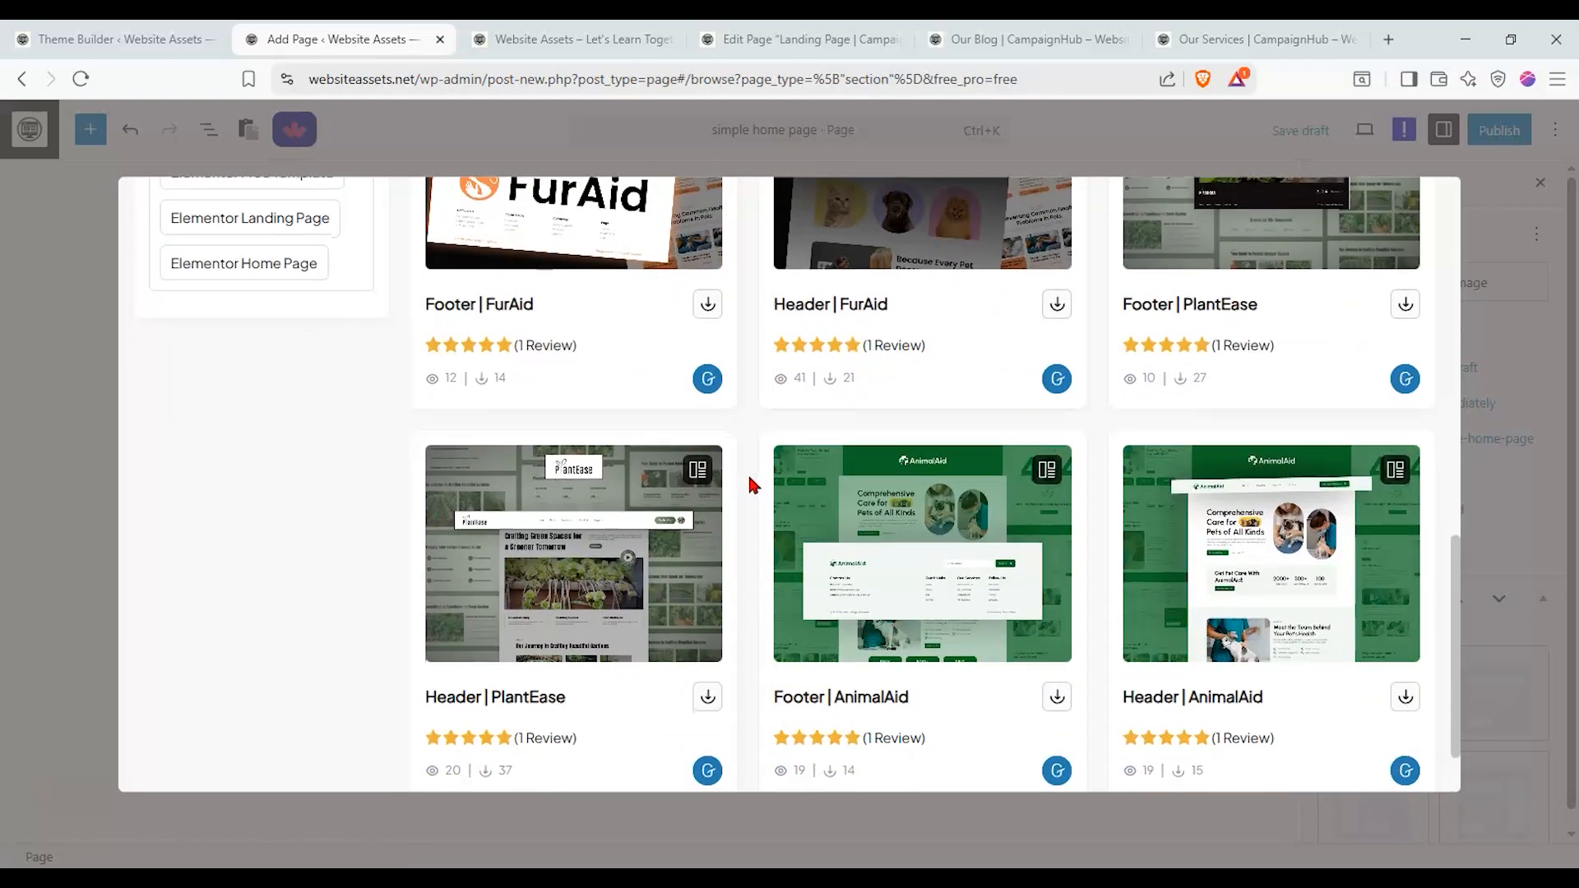
click(1357, 754)
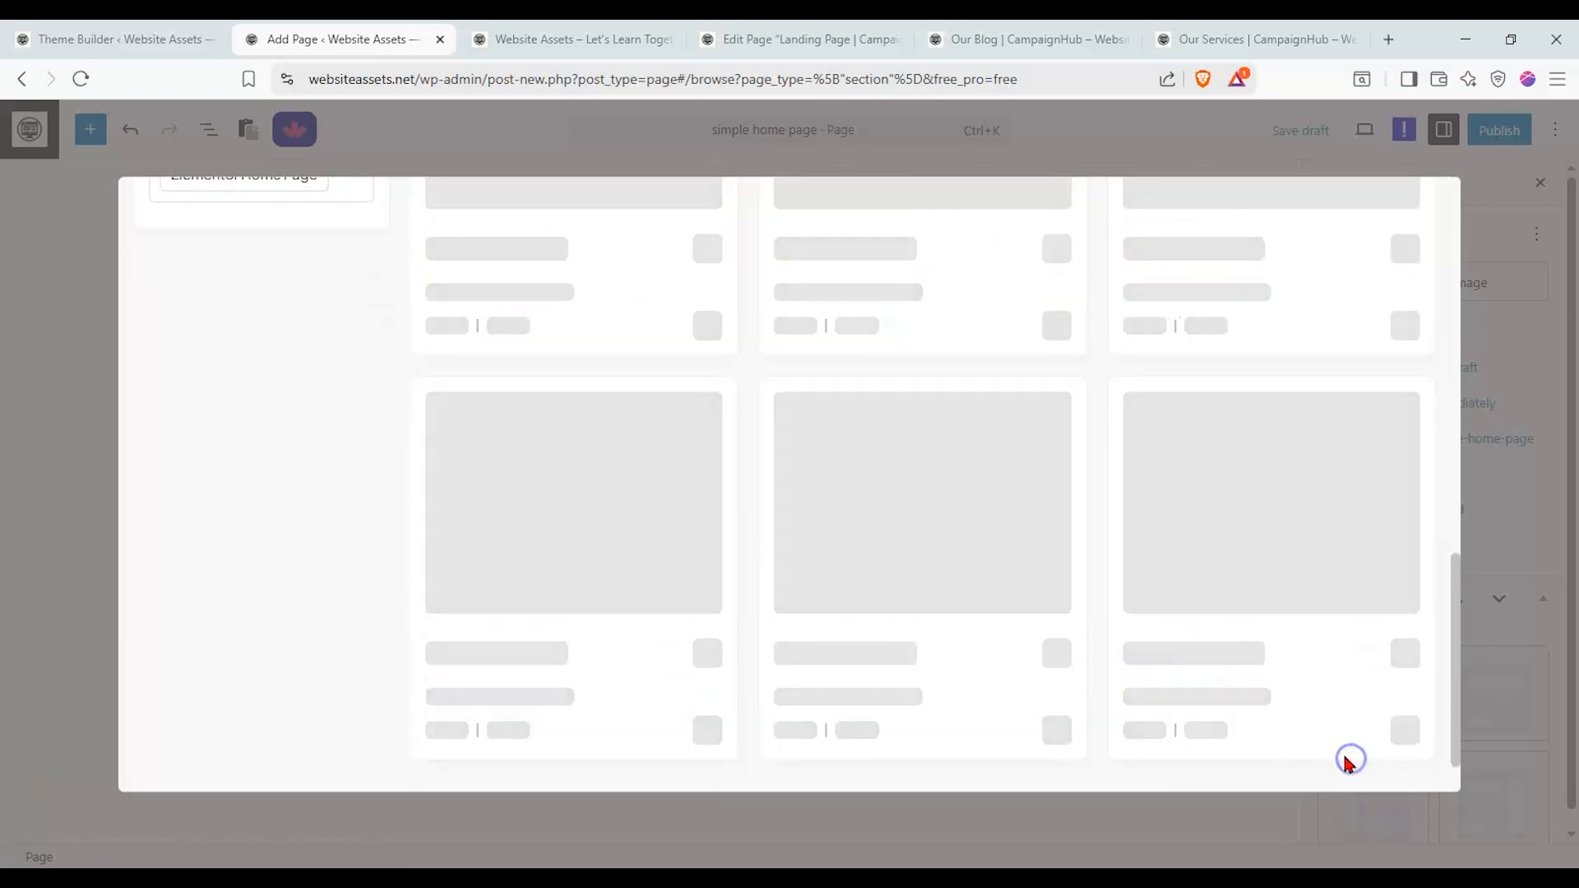
scroll(980, 539, up, 5)
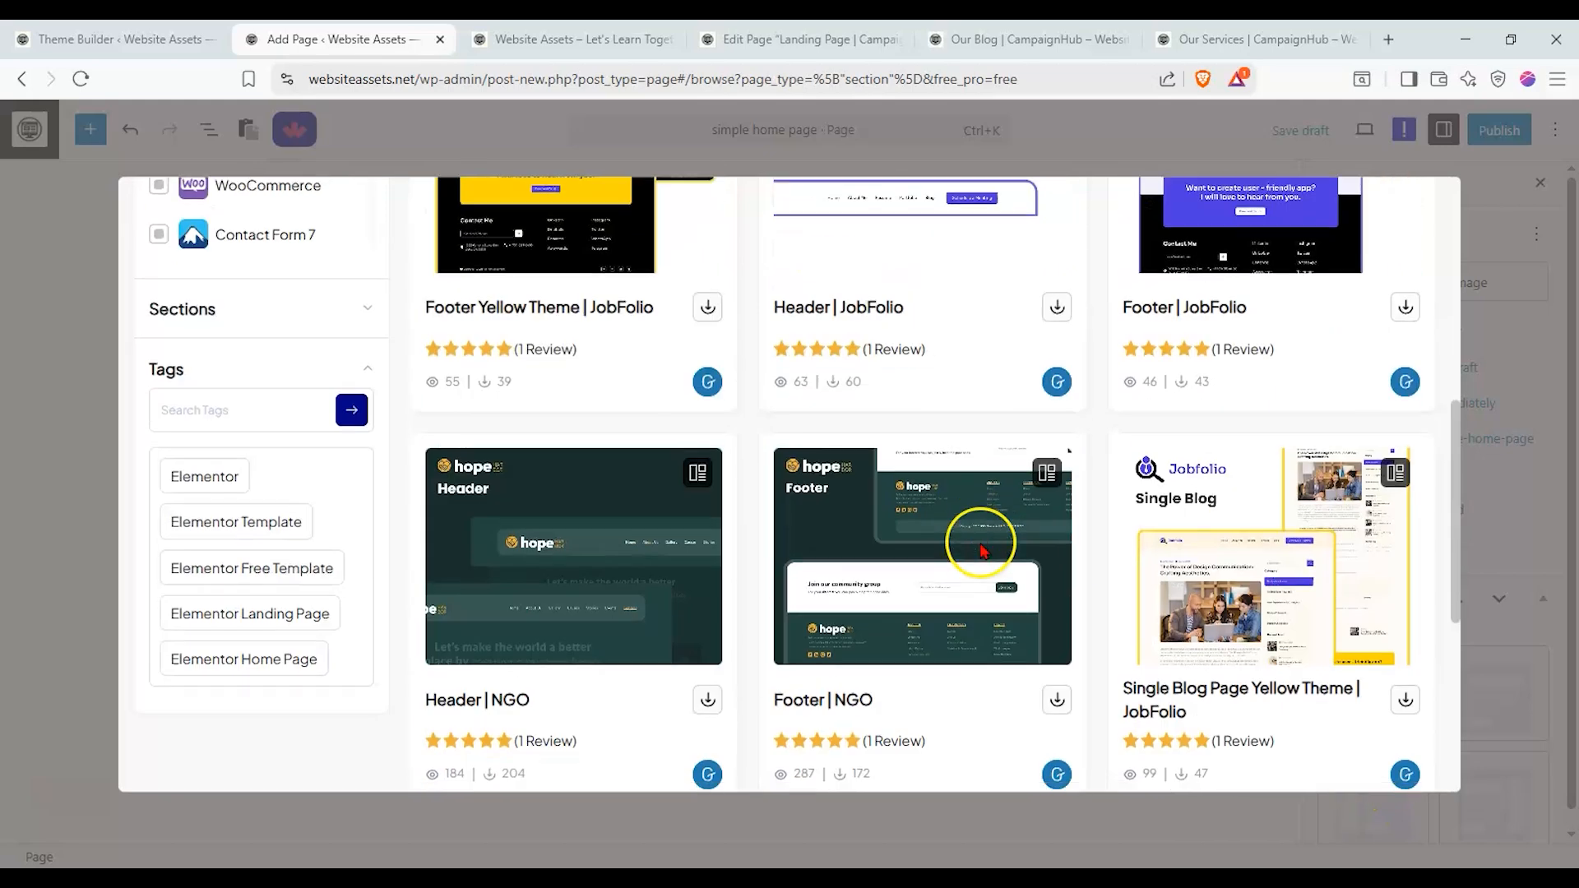
scroll(979, 538, up, 6)
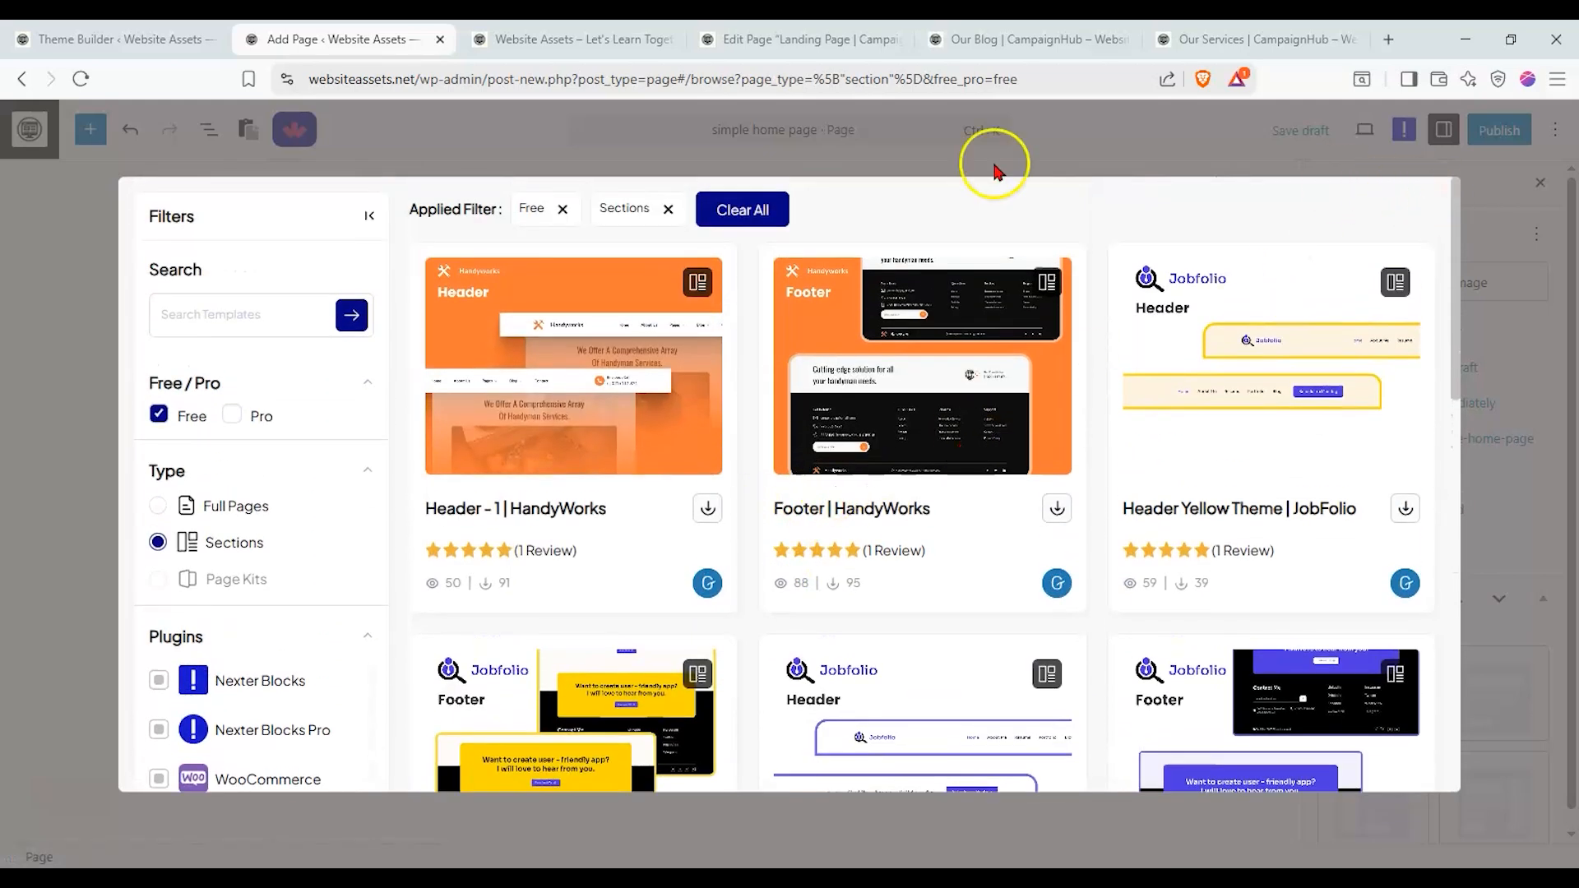
click(31, 322)
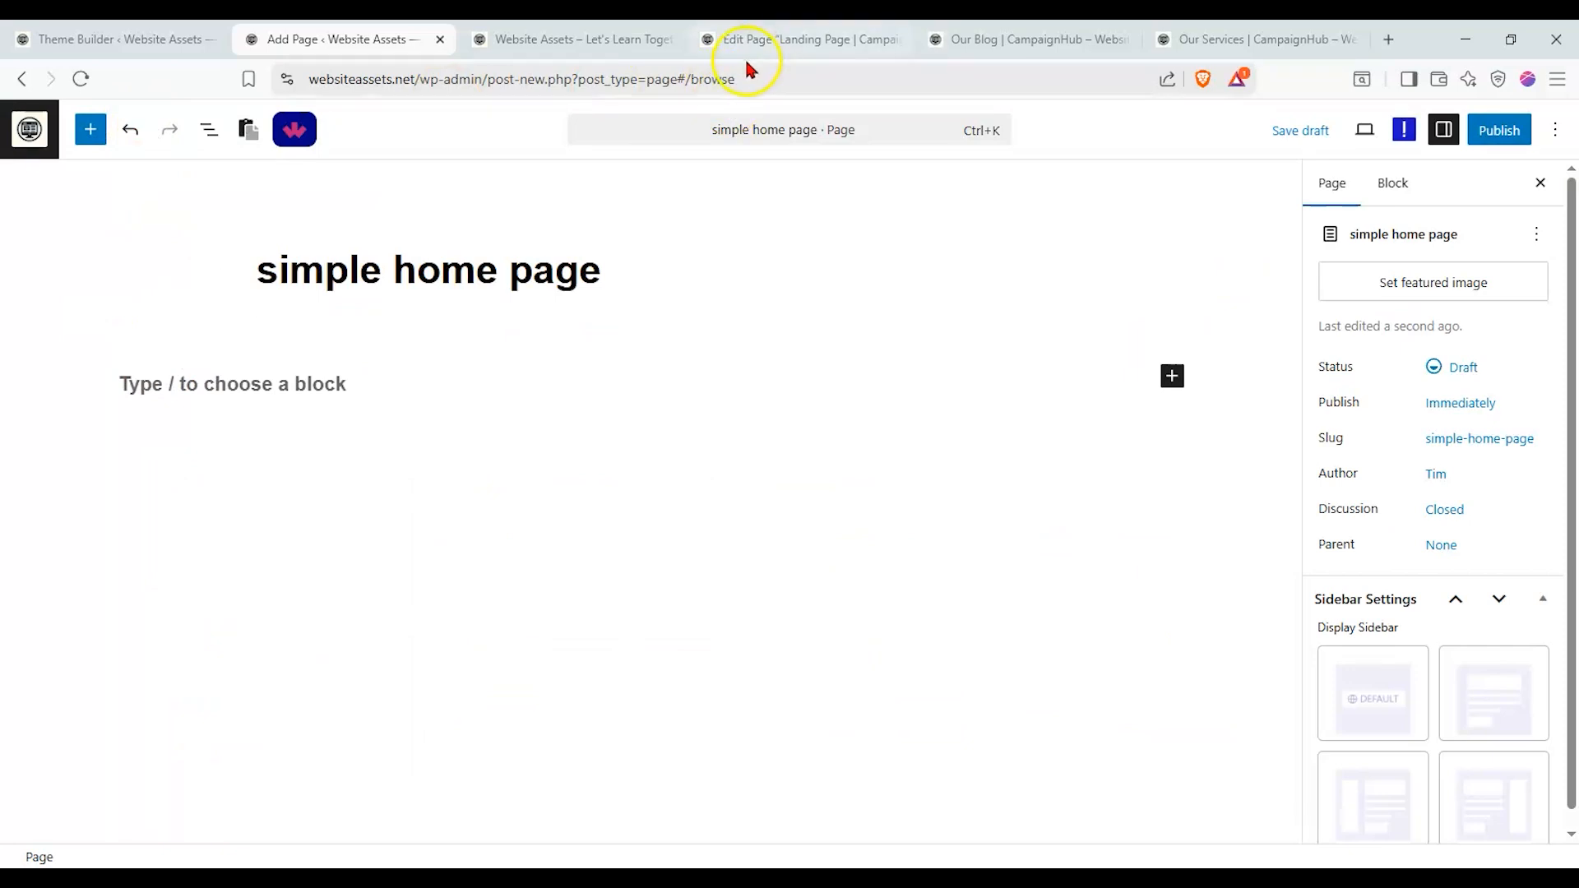
Insert "home page hero pattern" from the saved custom patterns into the simple home page and check its content
click(88, 138)
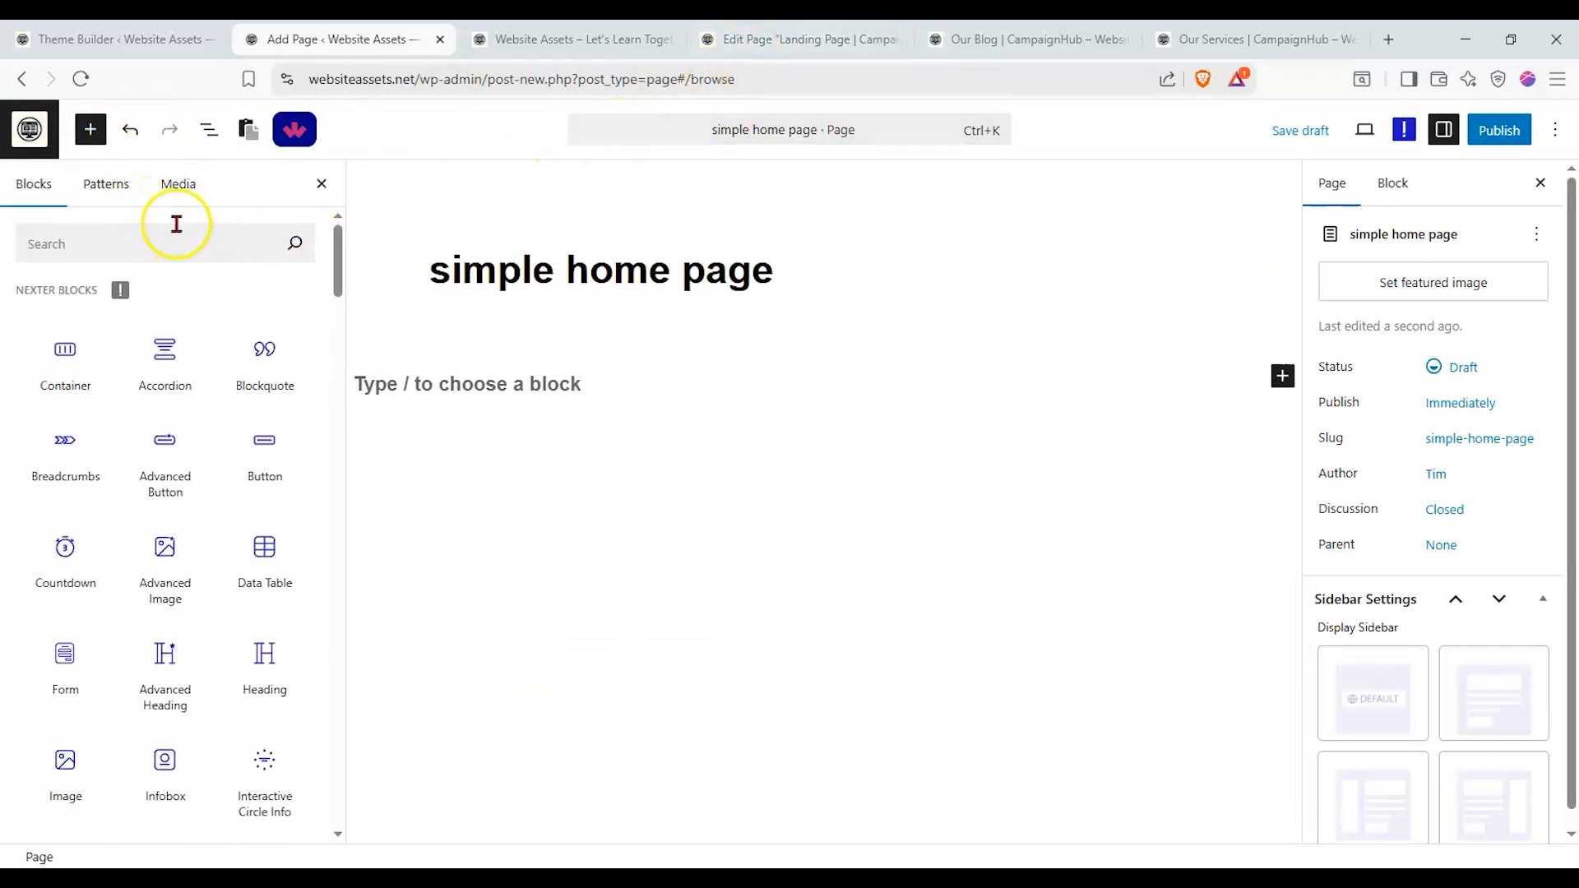
click(128, 183)
click(74, 333)
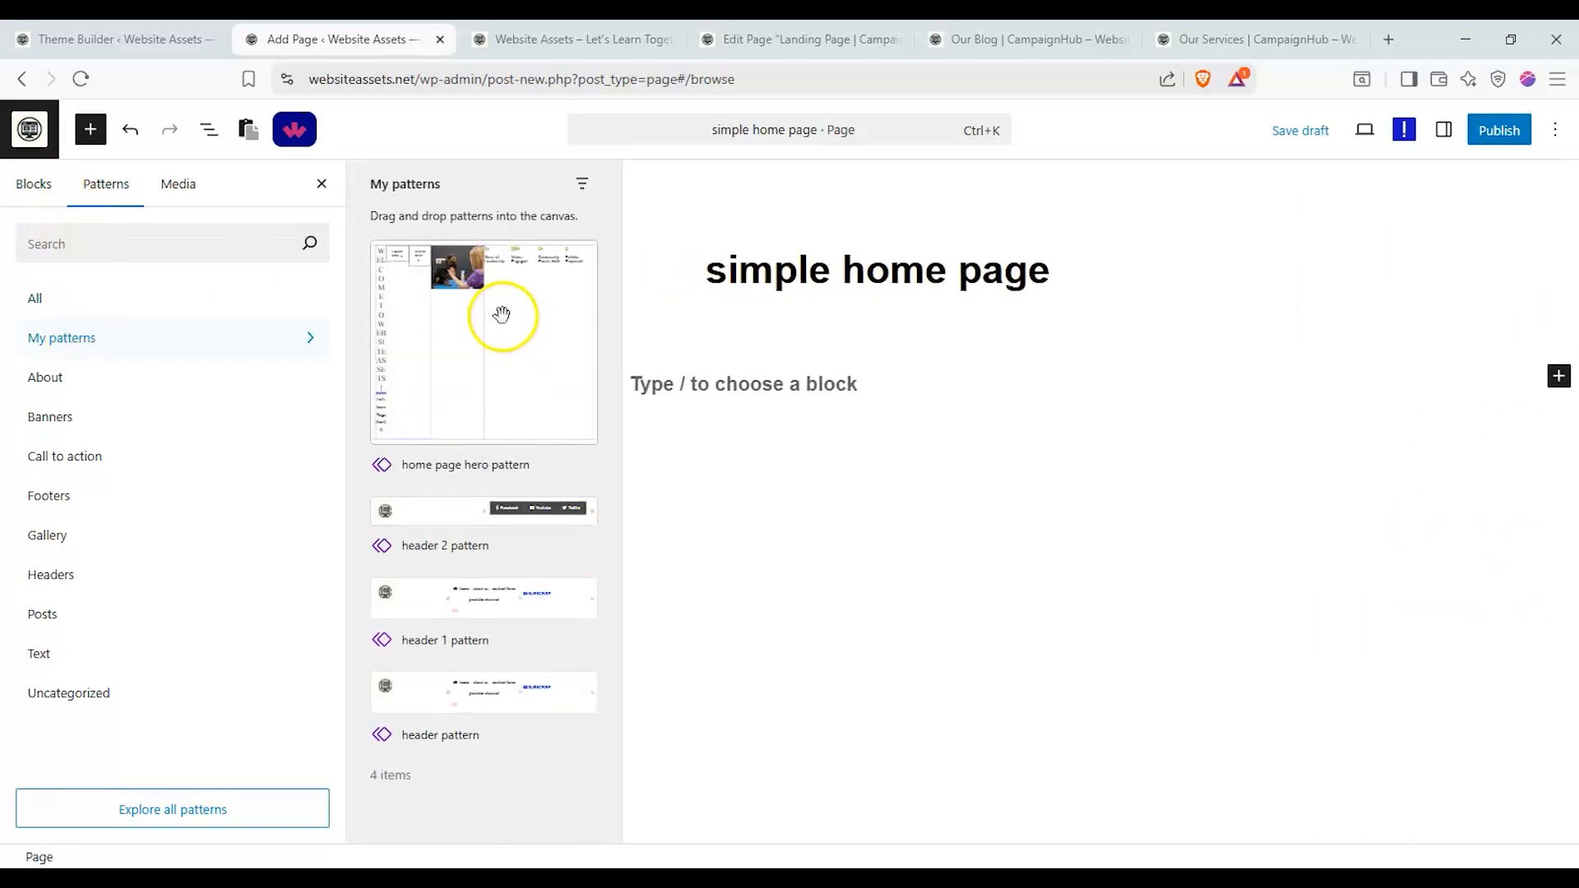
click(501, 316)
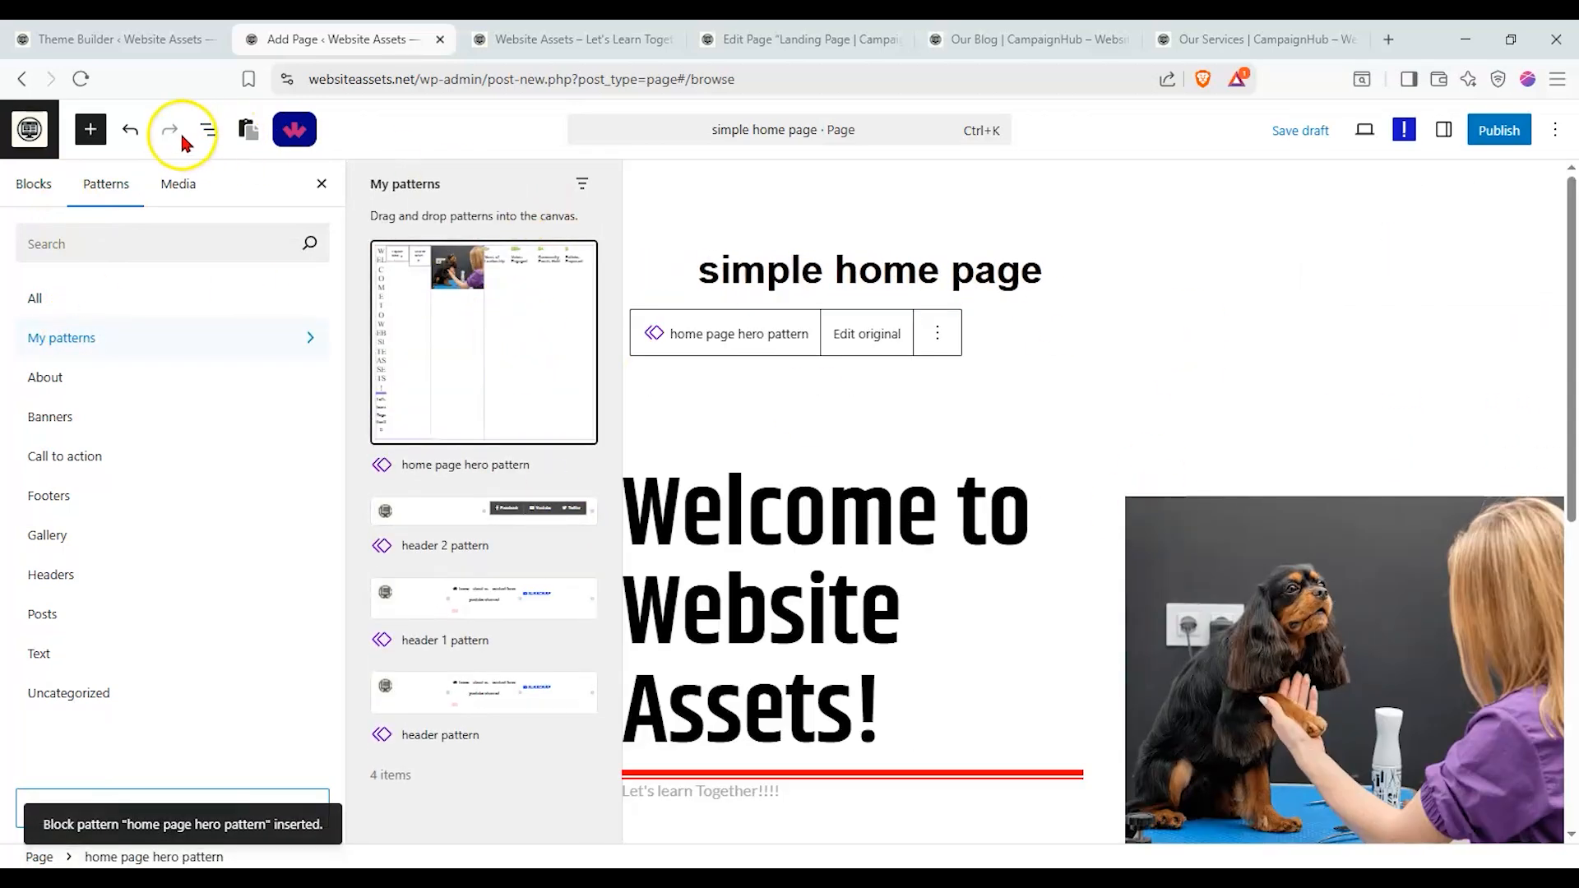
click(321, 183)
scroll(819, 463, down, 4)
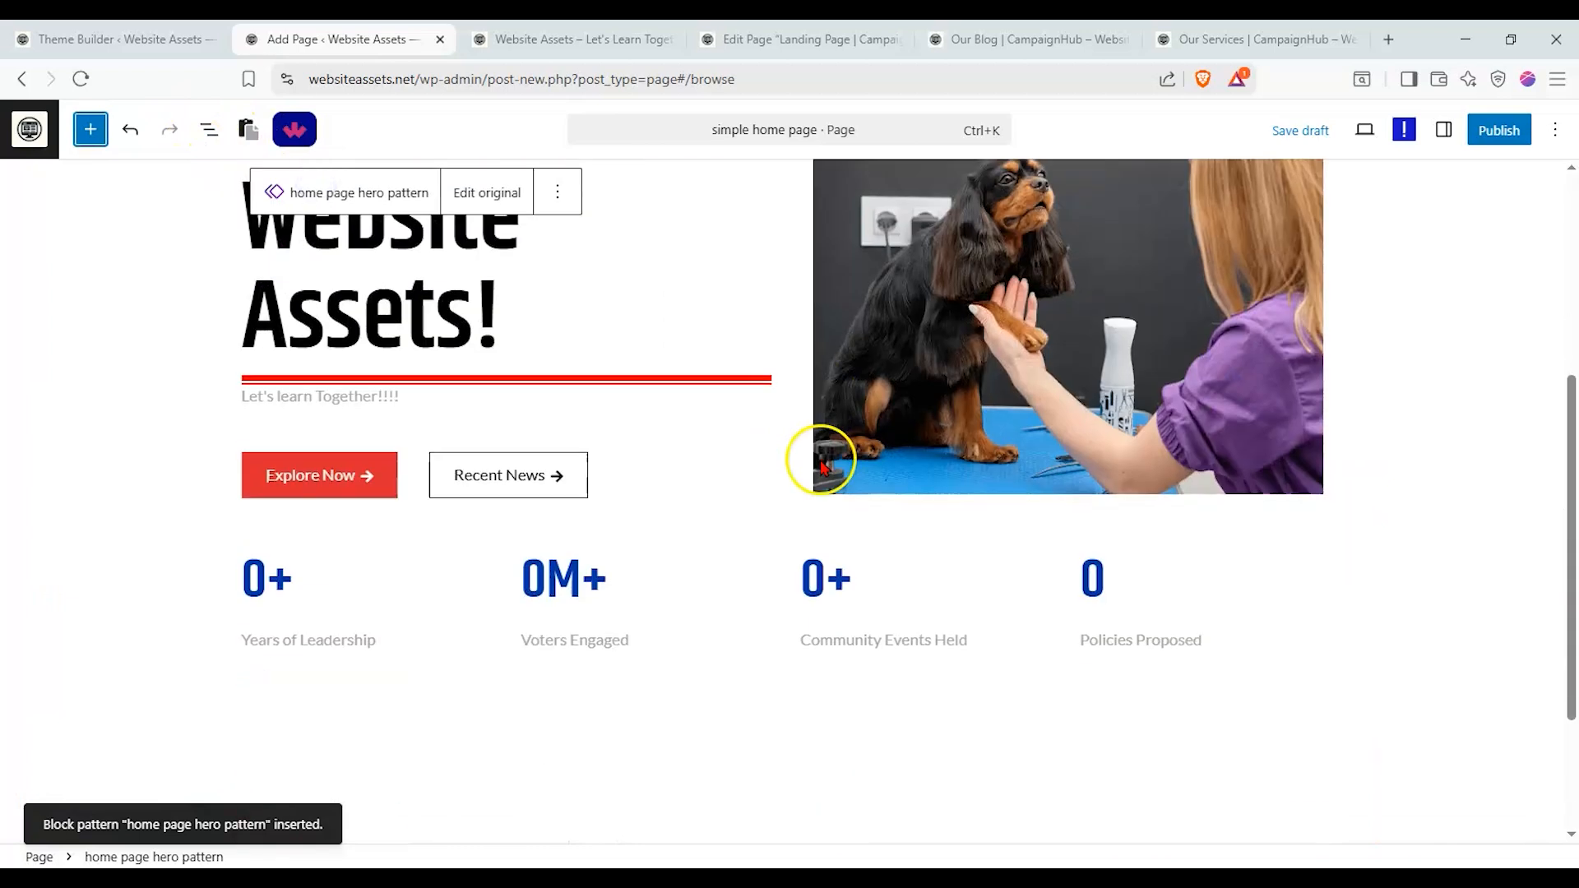
scroll(620, 588, down, 1)
scroll(620, 576, up, 1)
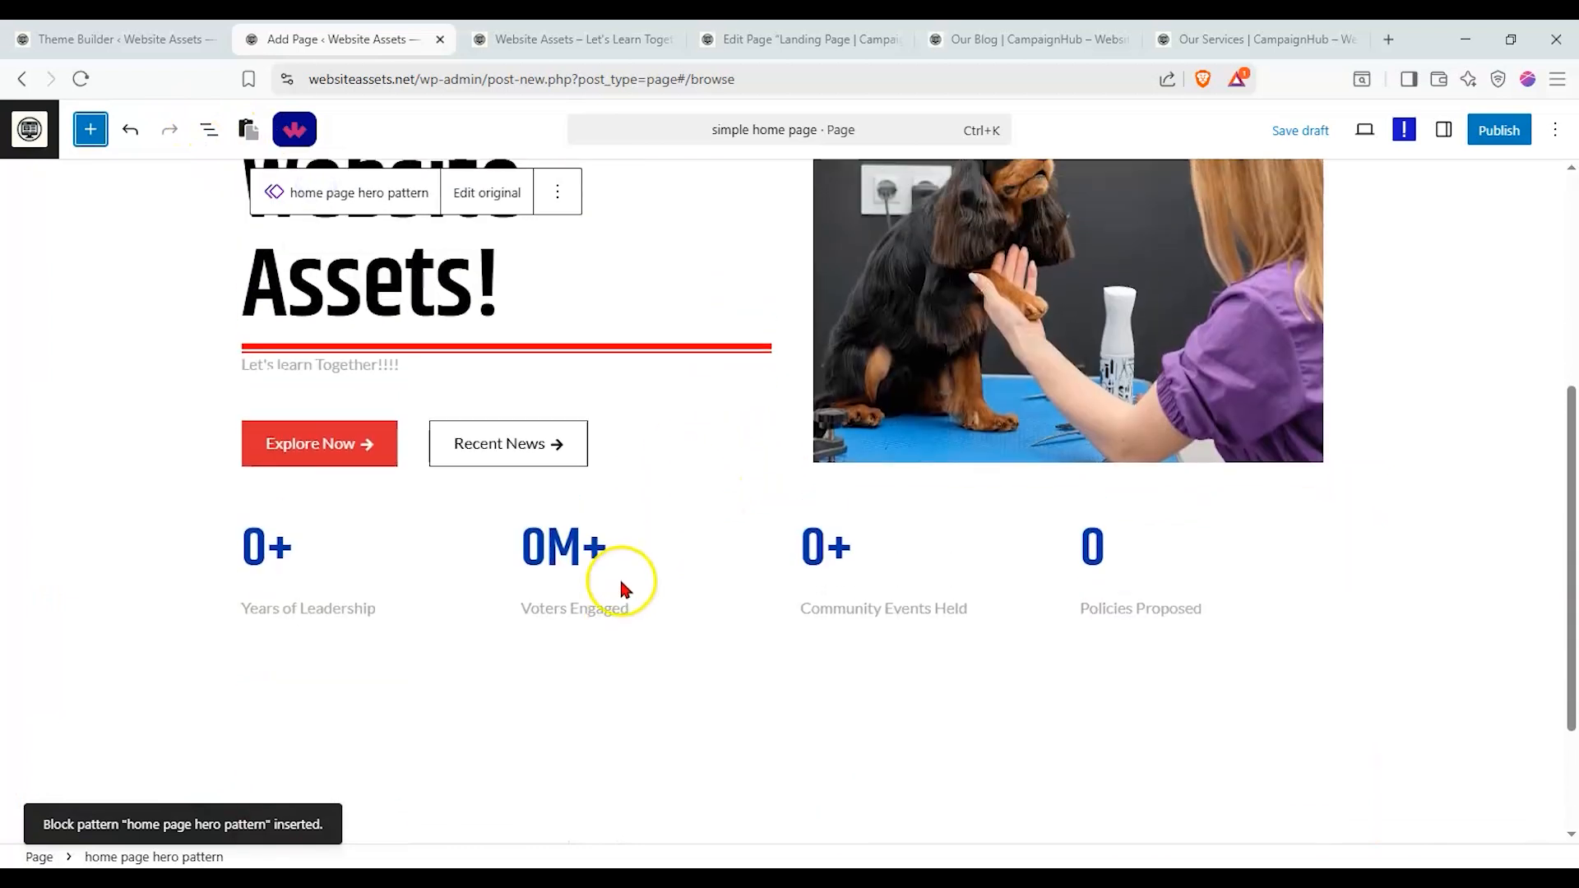
scroll(625, 567, up, 5)
Publish the simple home page and view it live on the site
click(1493, 135)
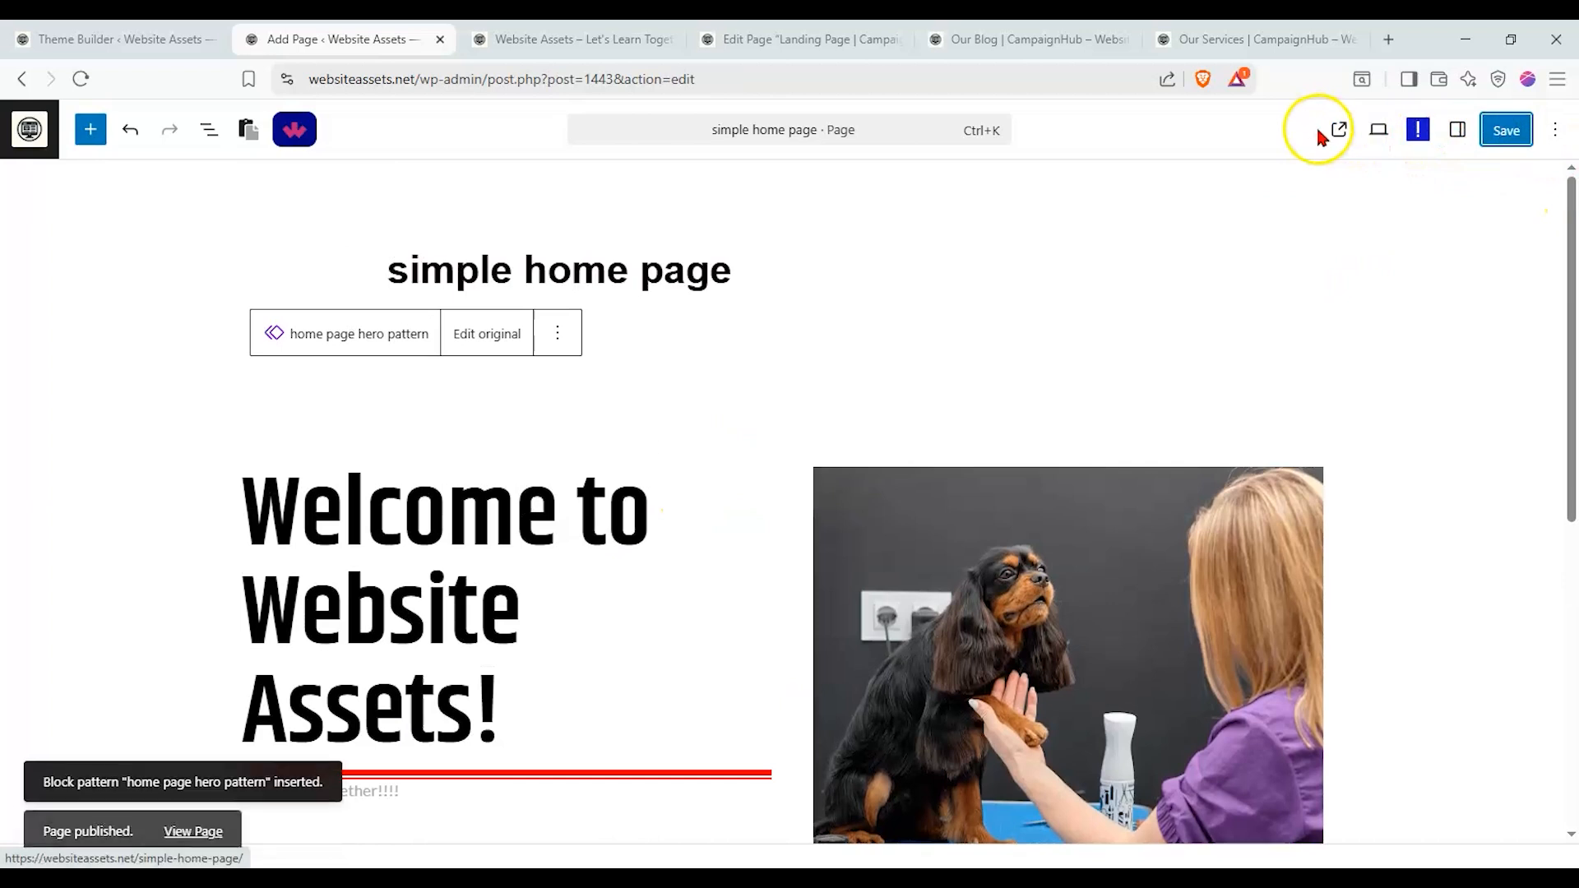
click(1338, 132)
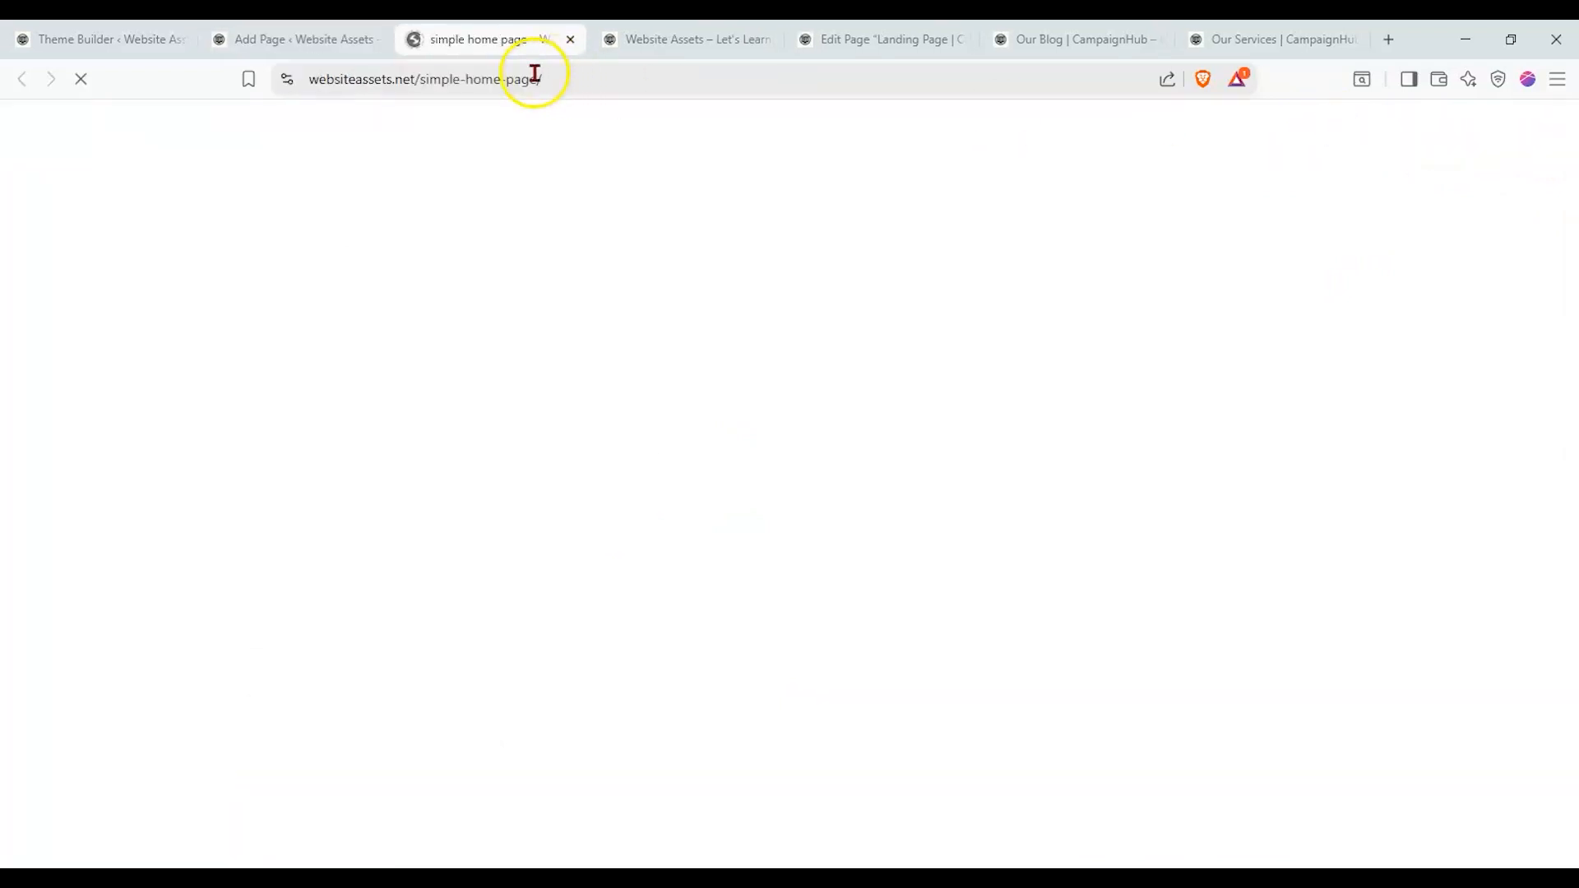
scroll(57, 335, down, 3)
scroll(58, 336, up, 3)
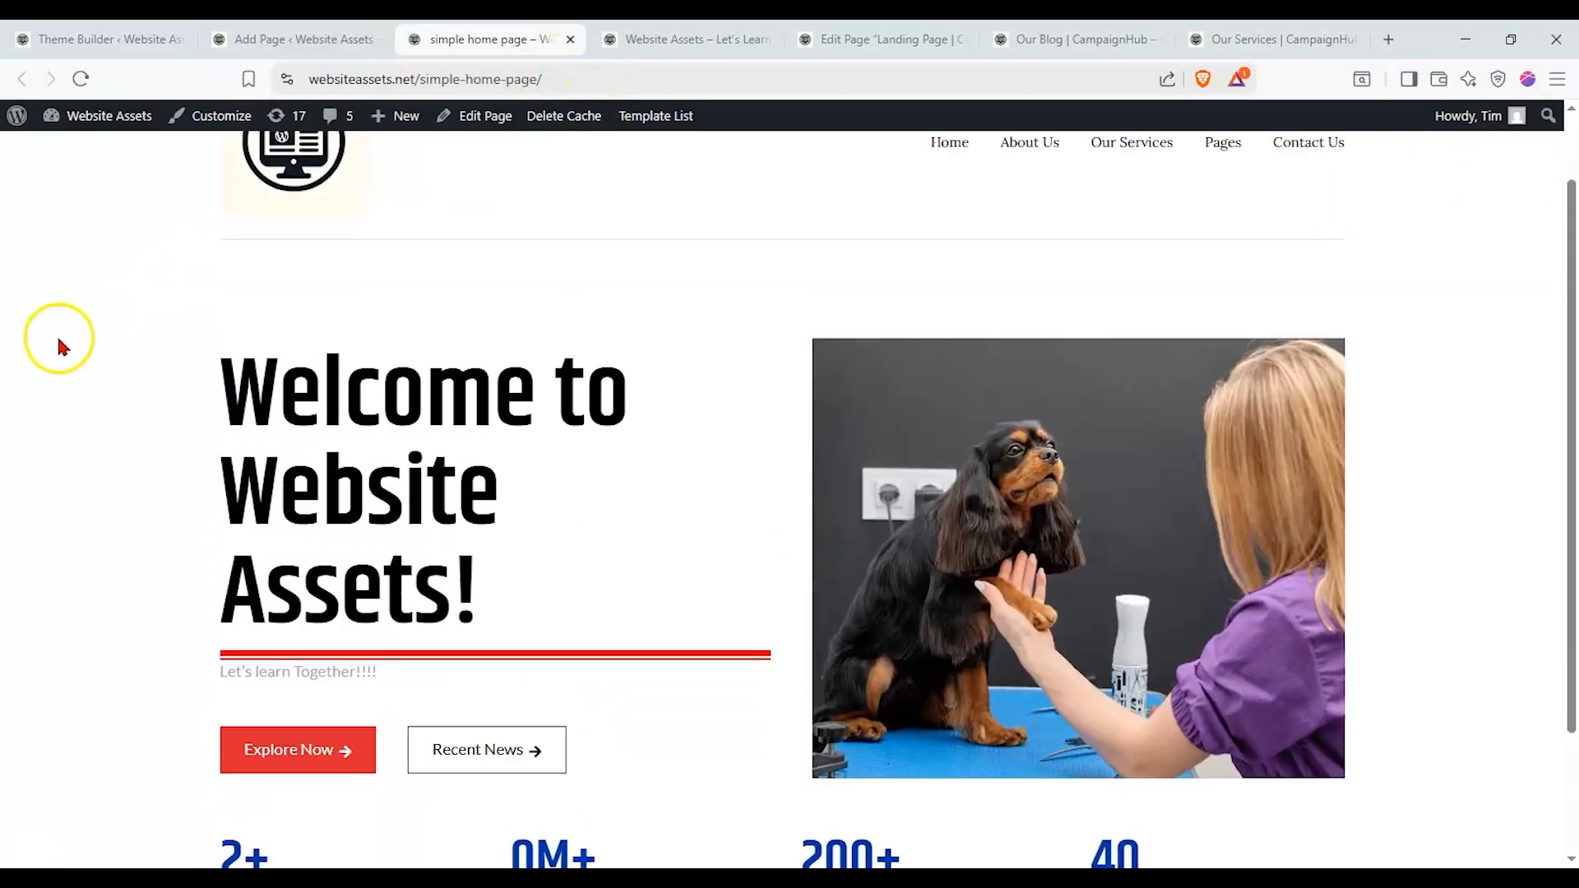
Compare the published simple home page with the site's full live home page
scroll(1209, 377, down, 3)
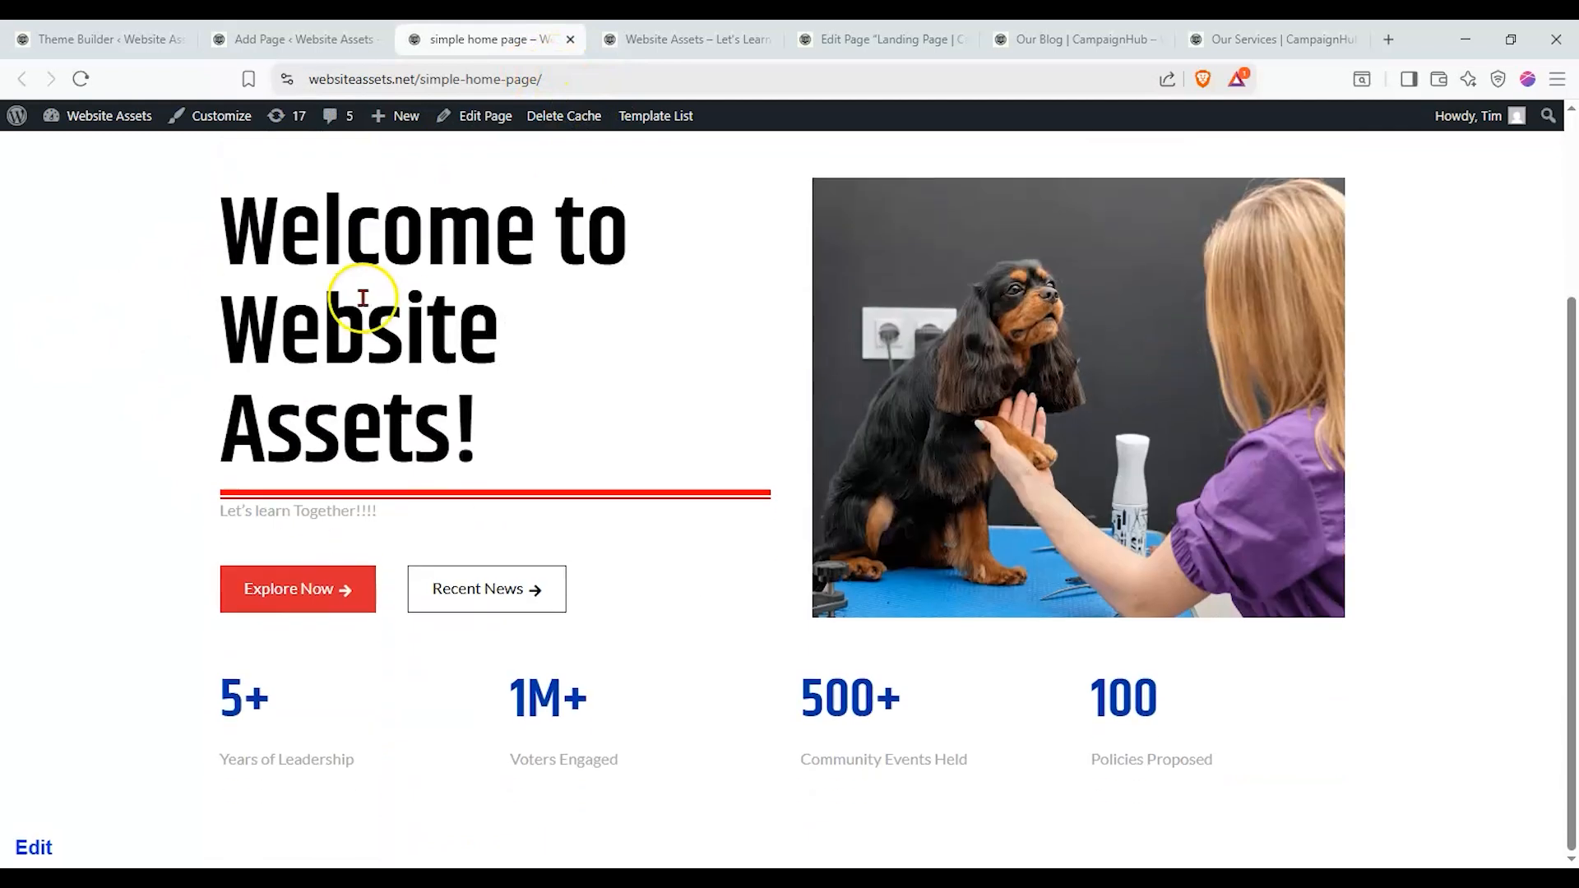
scroll(299, 371, up, 2)
scroll(300, 371, down, 2)
scroll(299, 374, up, 2)
scroll(300, 377, down, 3)
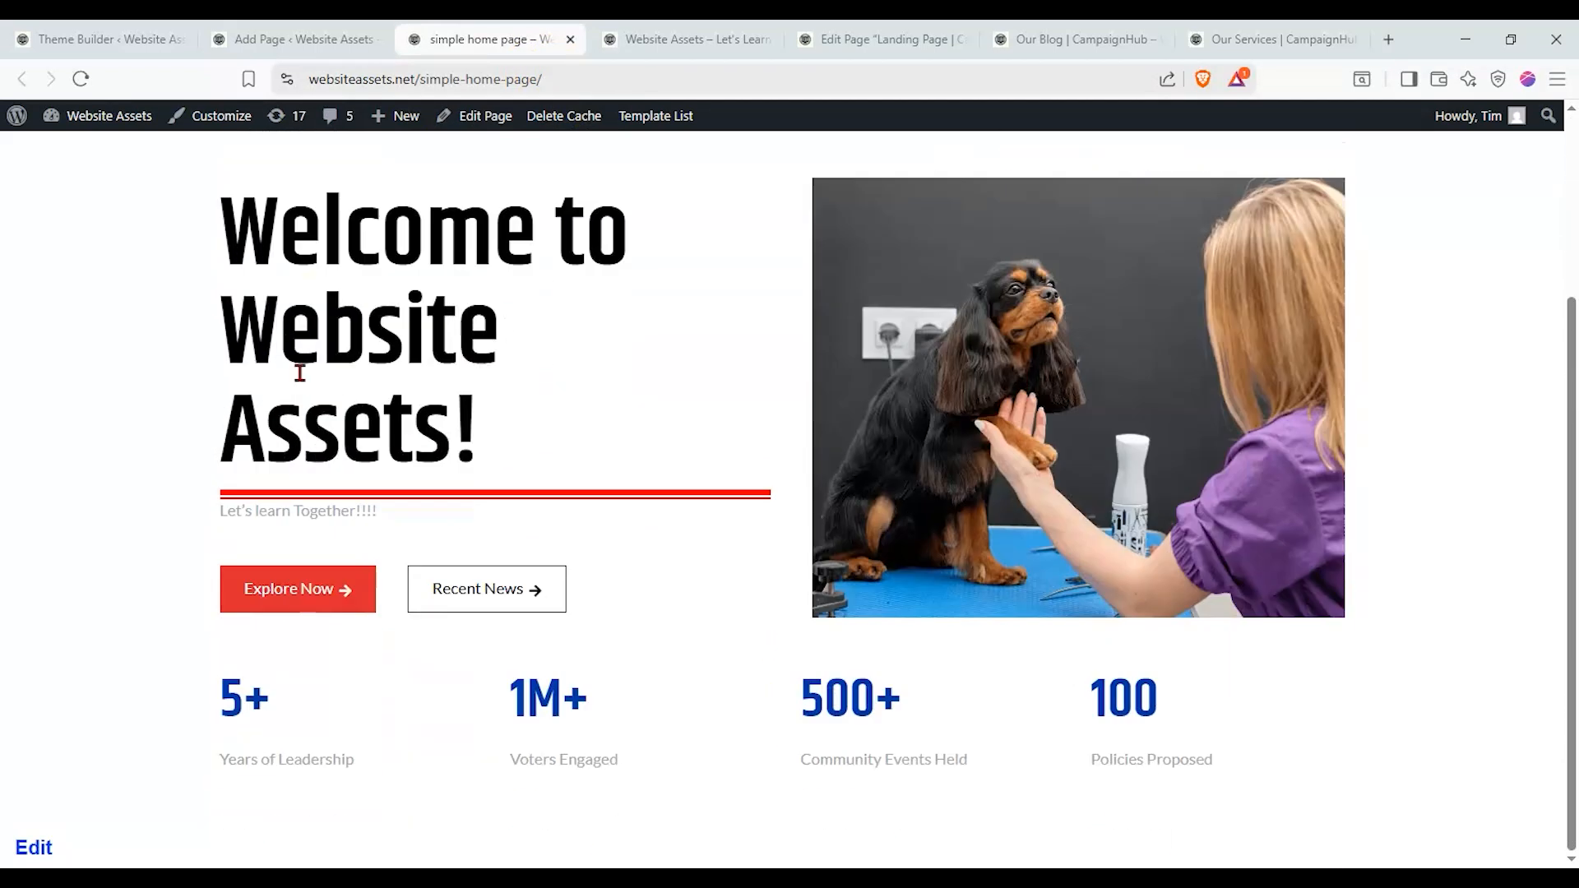
click(687, 39)
scroll(609, 473, down, 8)
scroll(609, 477, down, 10)
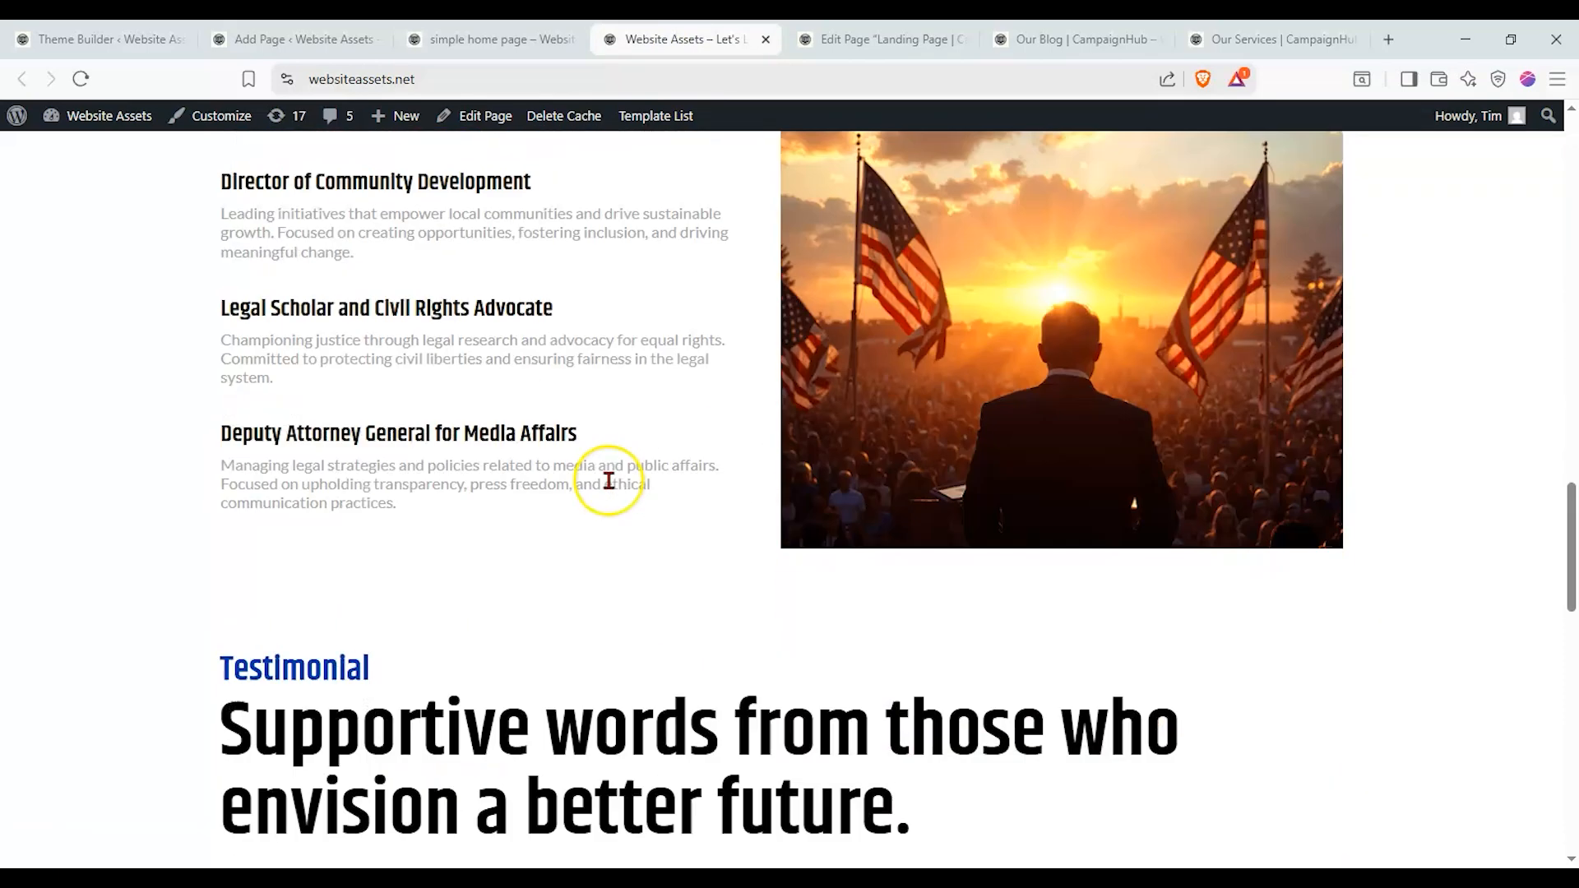
scroll(604, 474, up, 6)
click(502, 39)
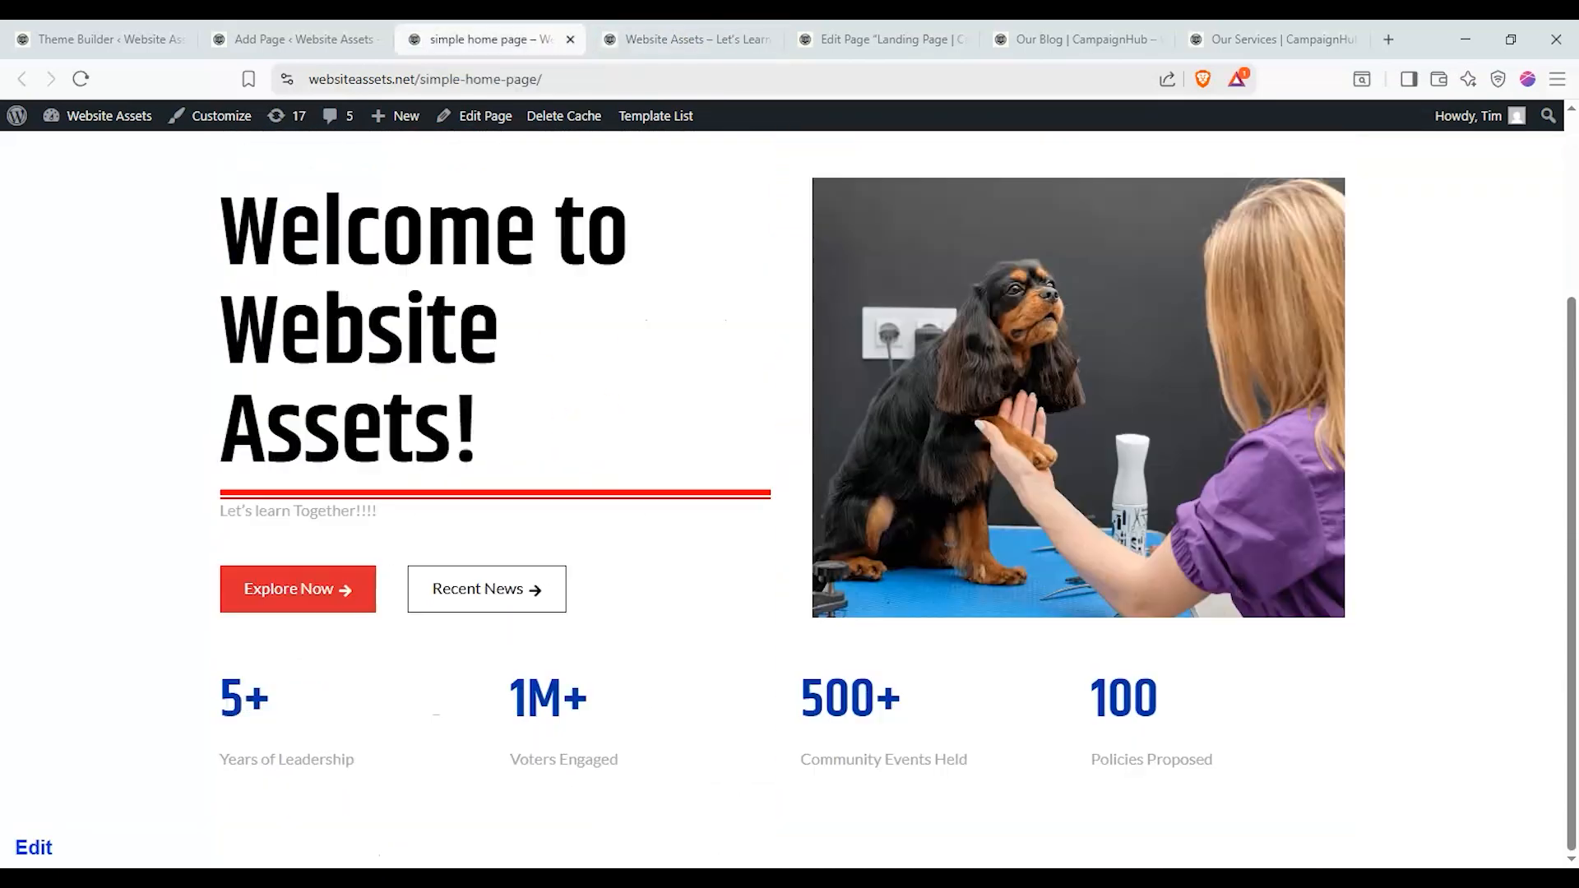
In the landing page editor, examine the layout settings of the container directly below the home page hero pattern
click(880, 39)
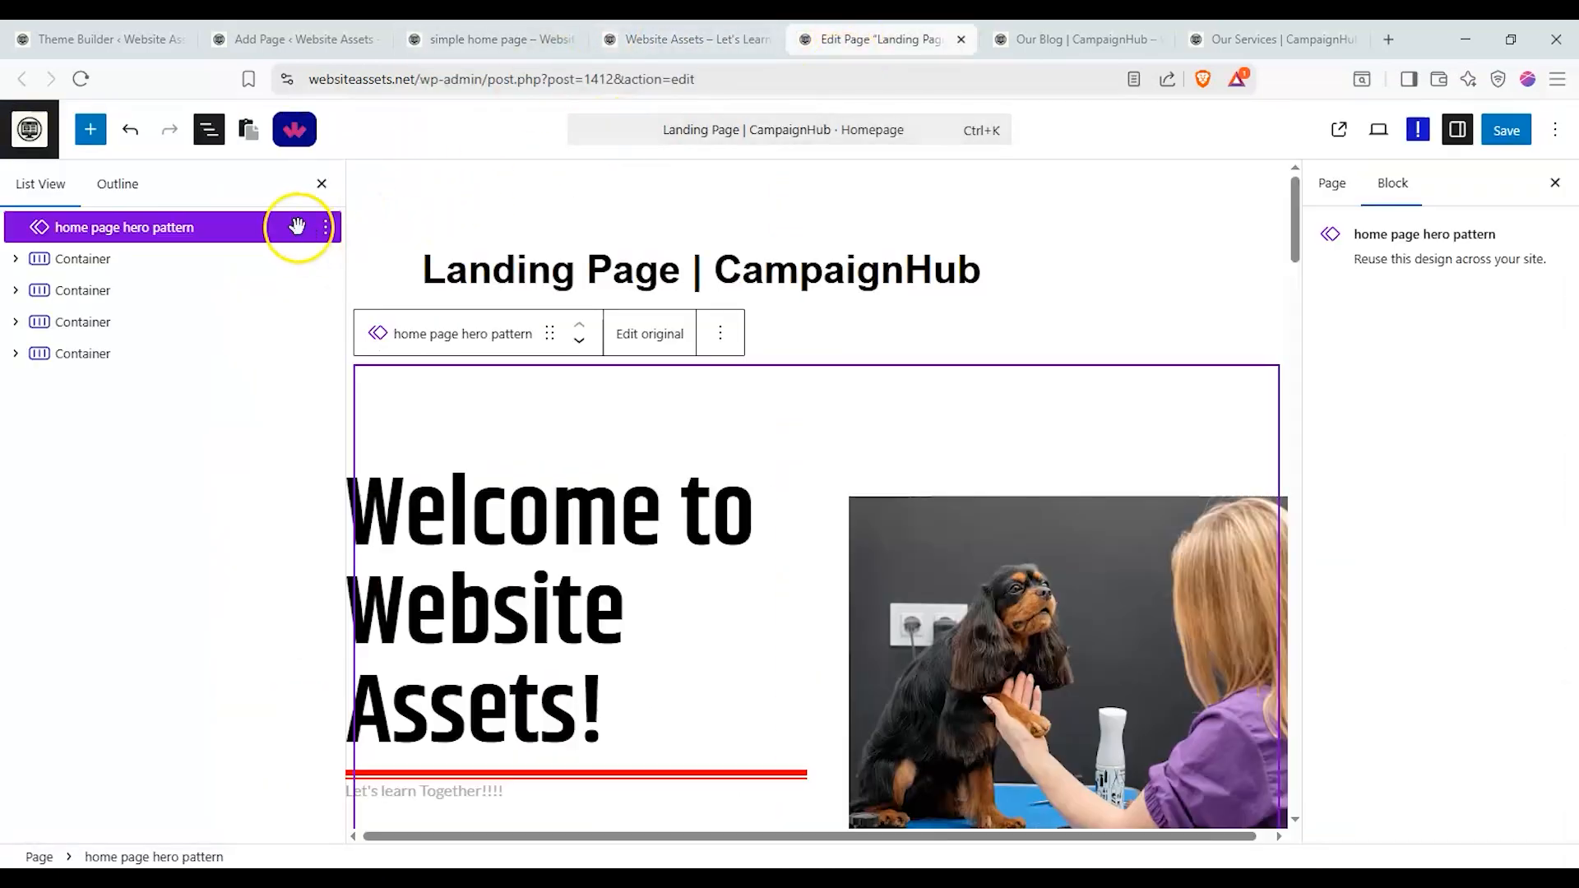
scroll(694, 493, down, 3)
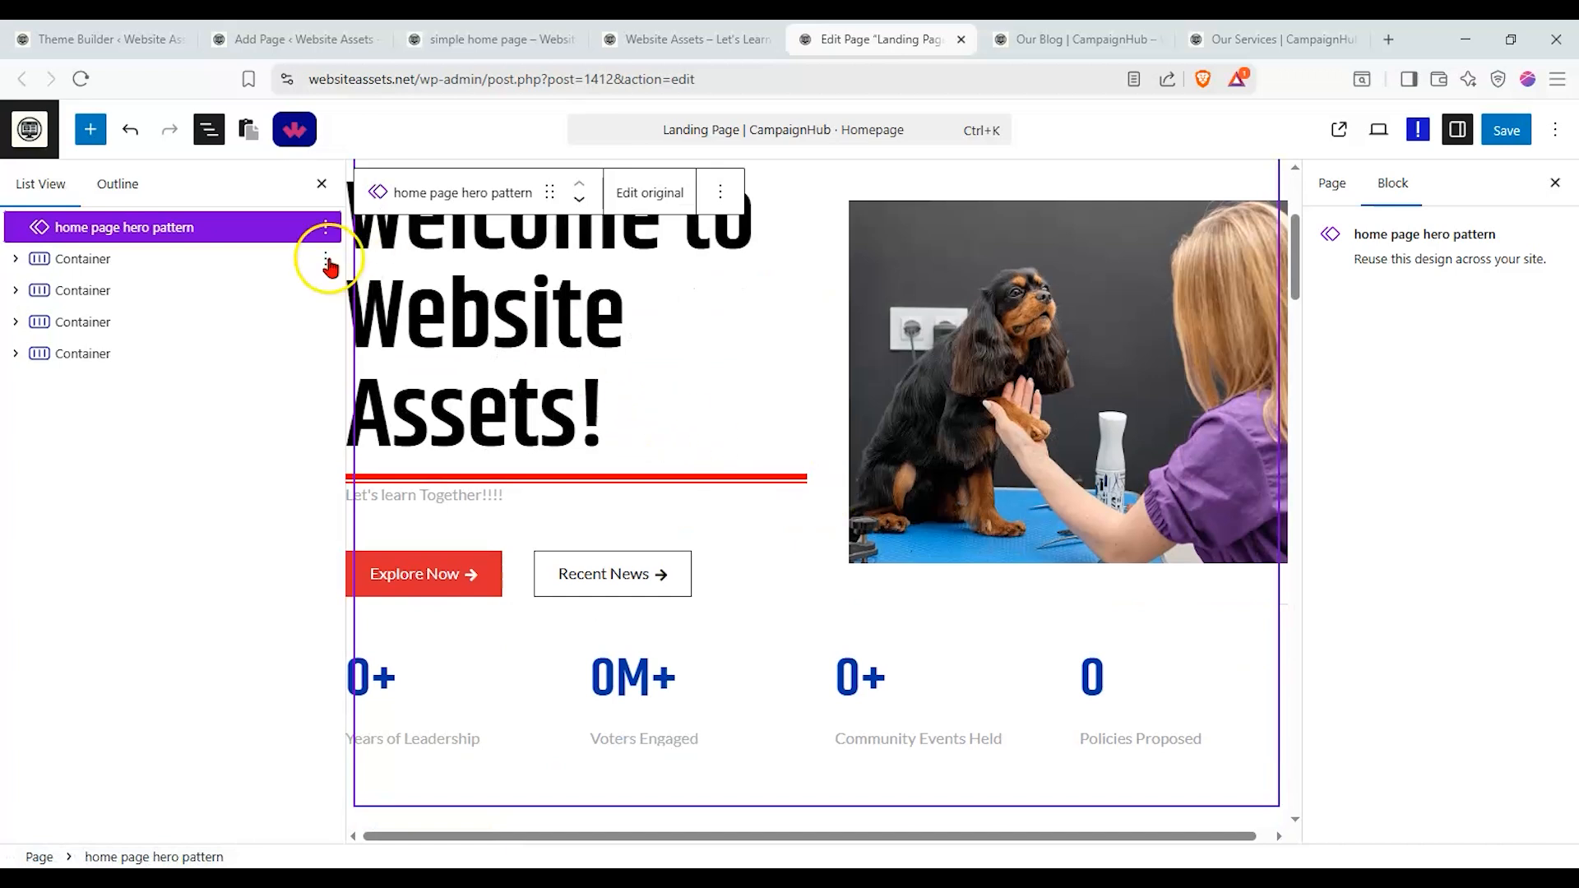
click(16, 260)
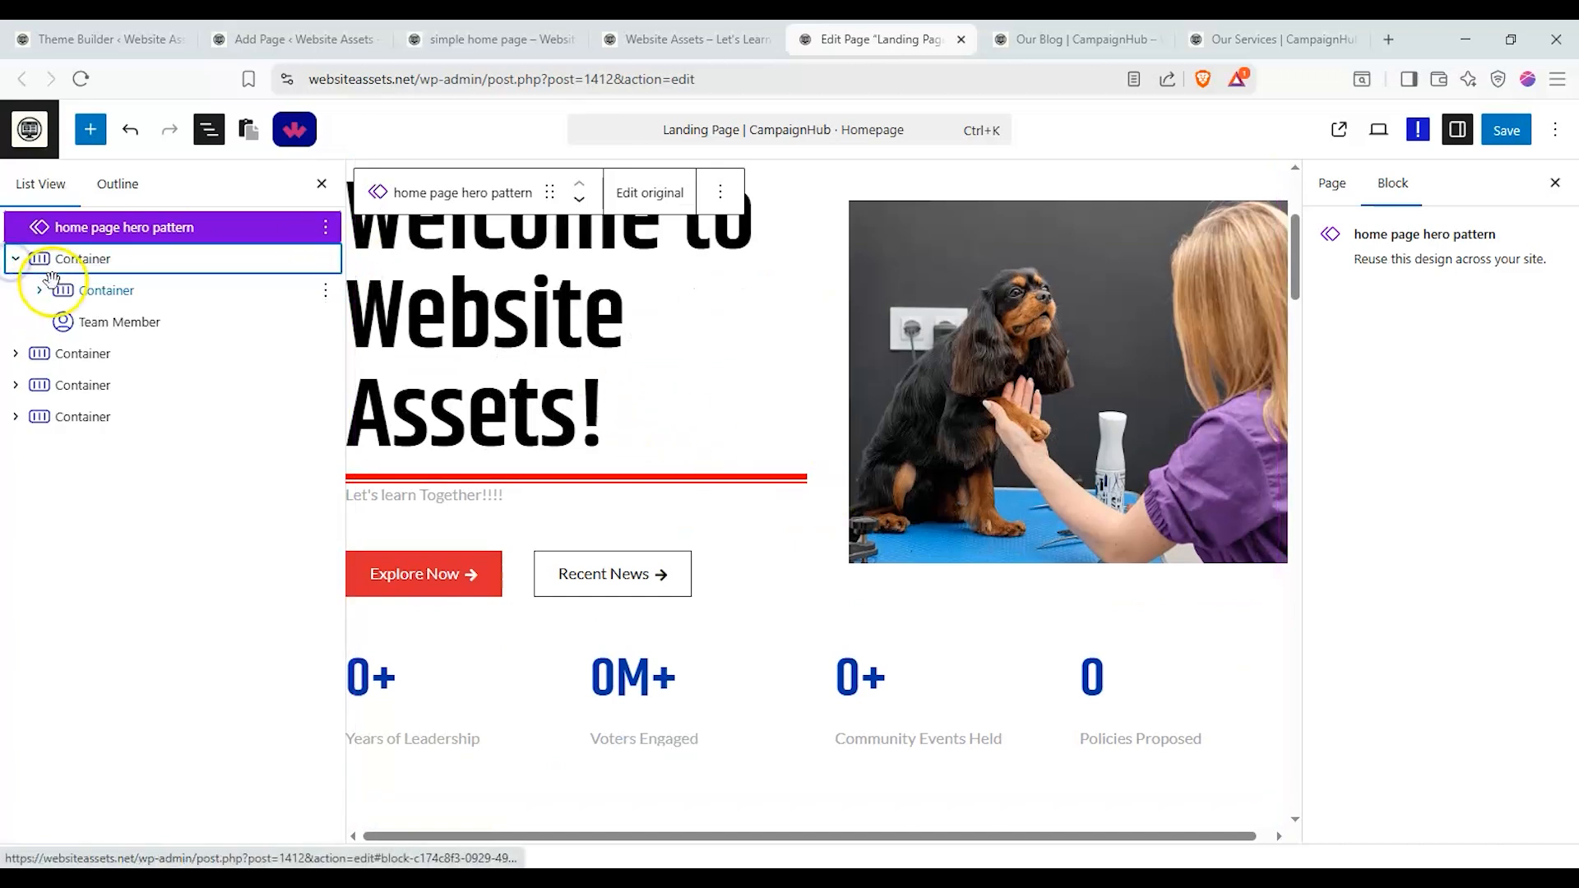
click(86, 271)
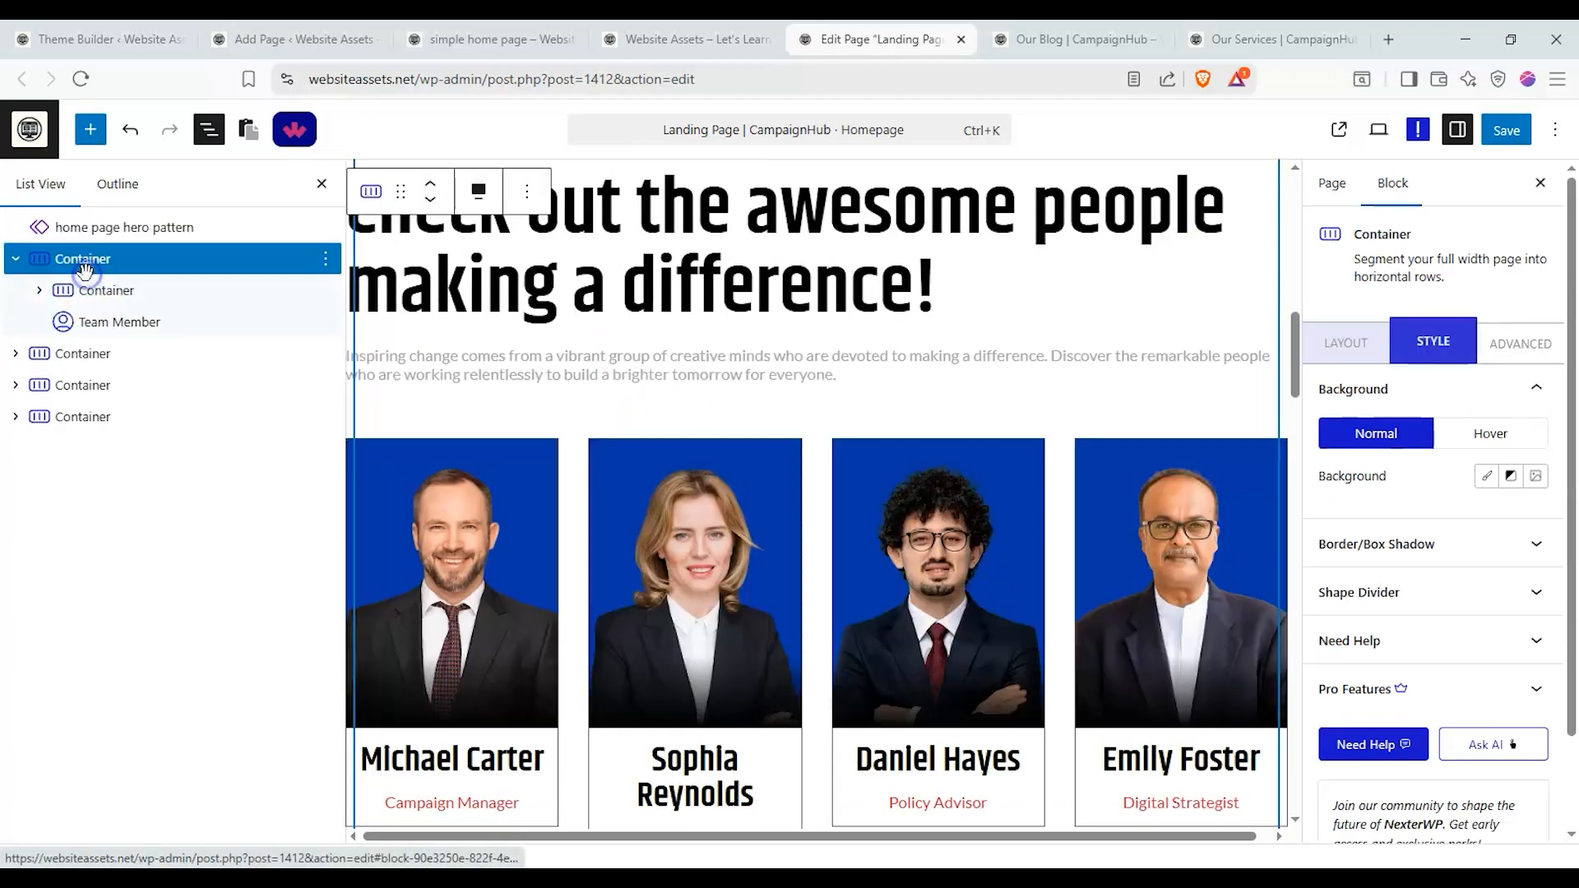
click(1344, 343)
scroll(1426, 422, down, 5)
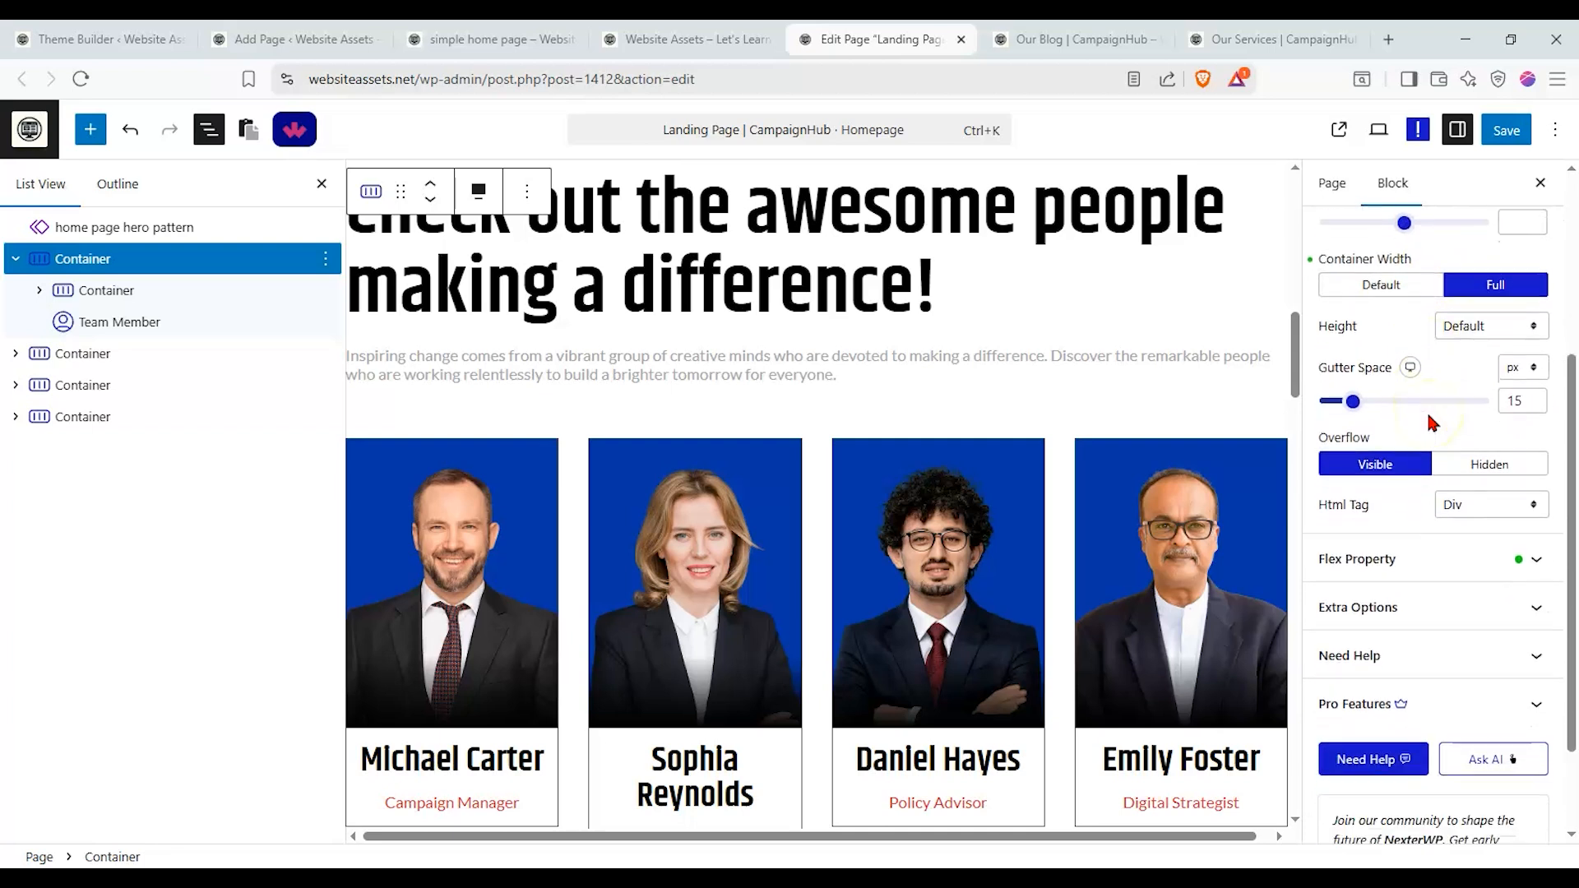
Examine the team container's nested heading, paragraph and Team Member blocks, including the entry settings of the last team member
click(142, 294)
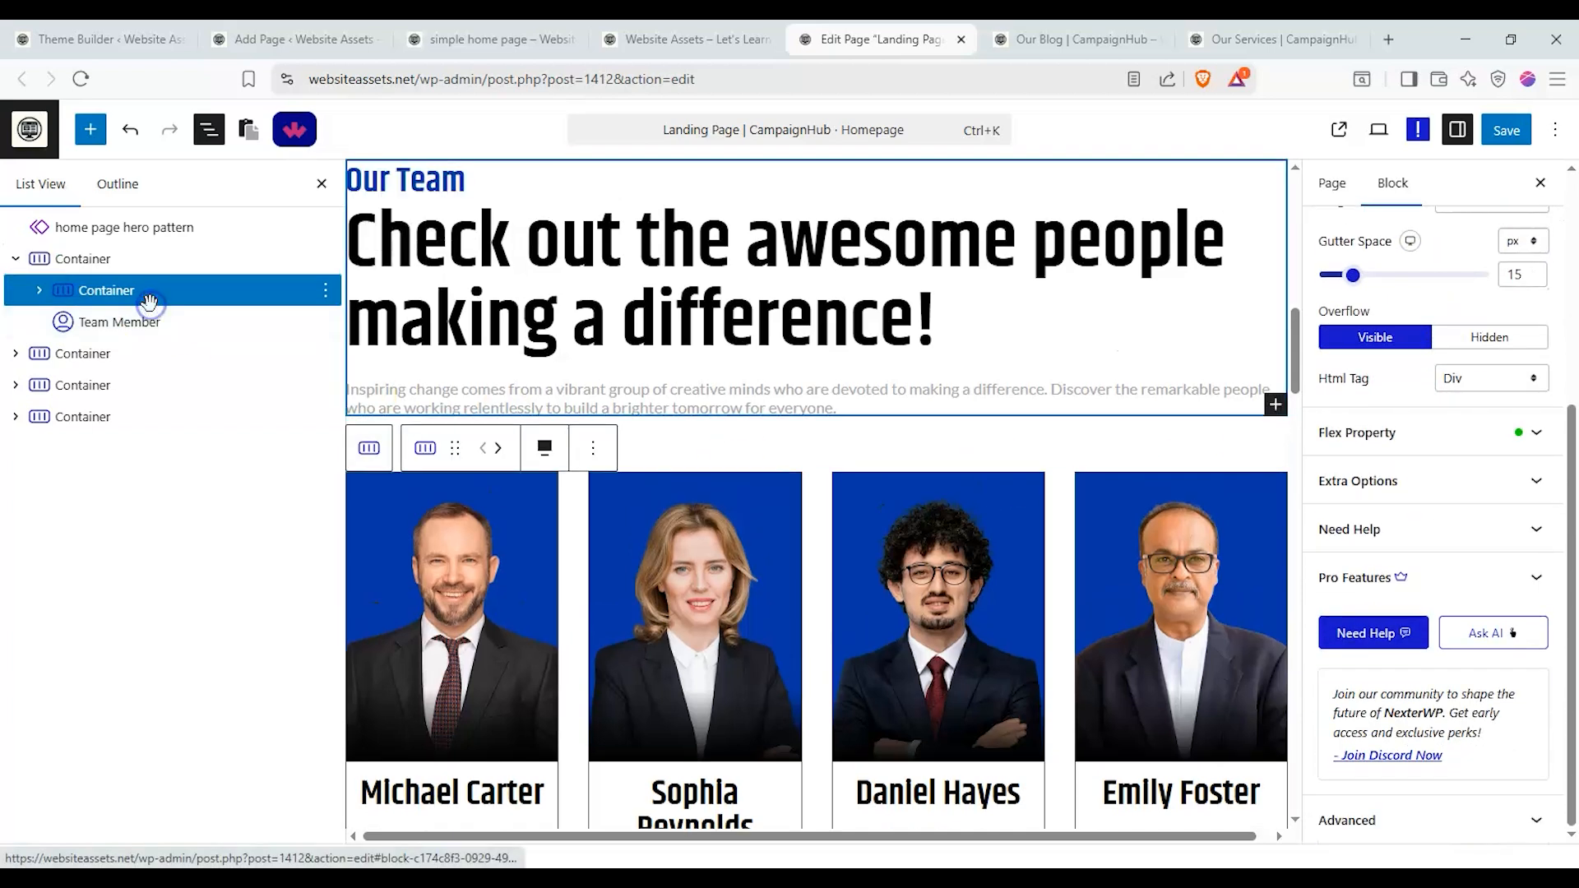
click(39, 291)
click(117, 323)
click(123, 353)
click(125, 387)
click(125, 354)
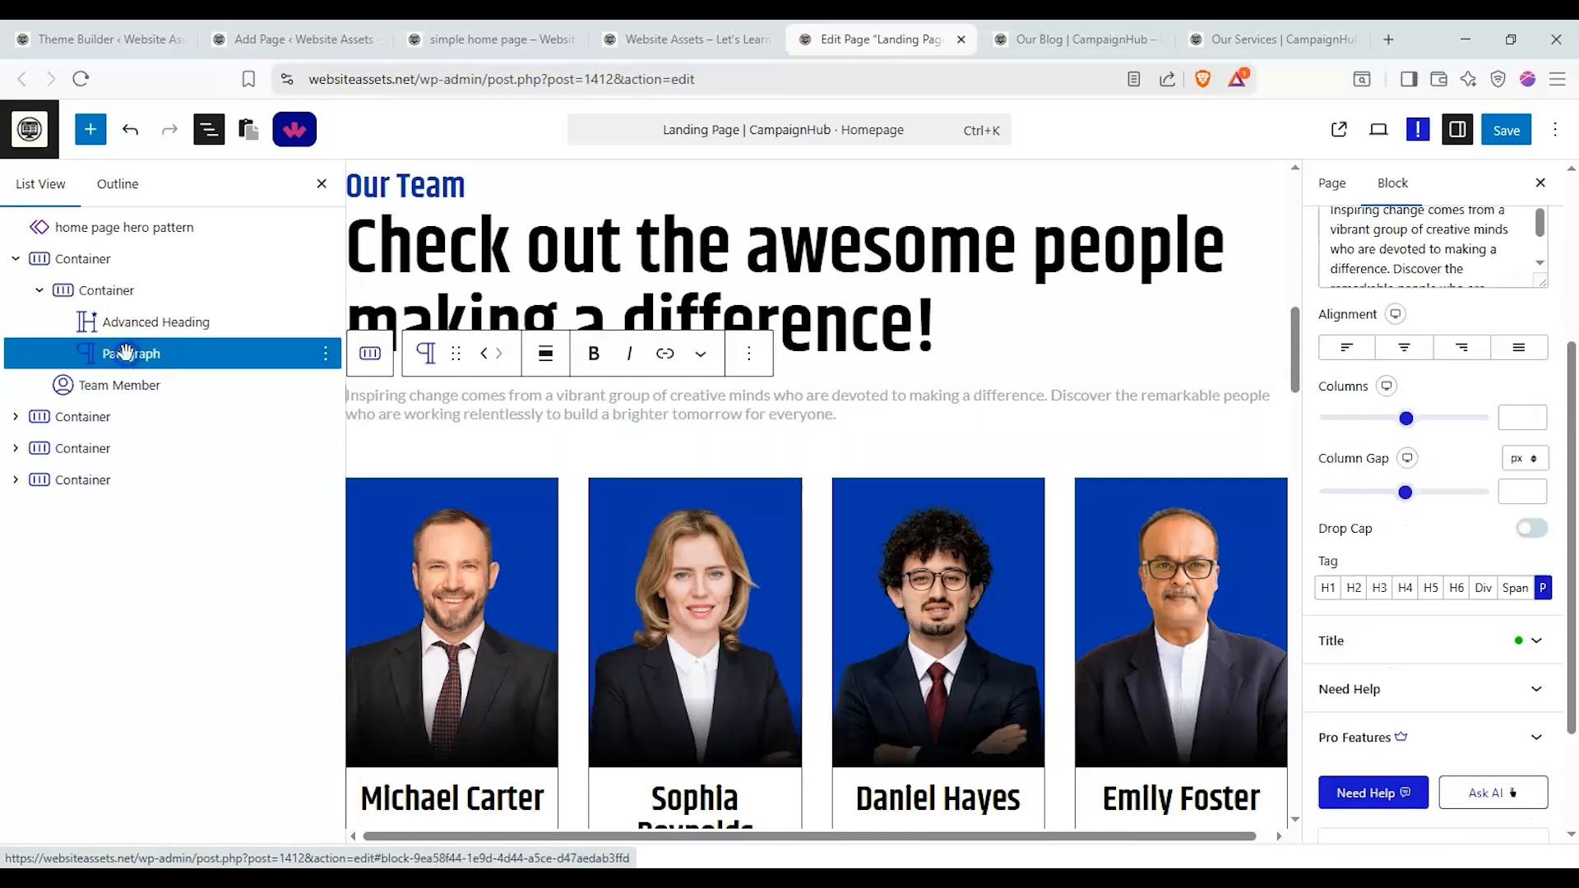
click(121, 387)
click(1381, 405)
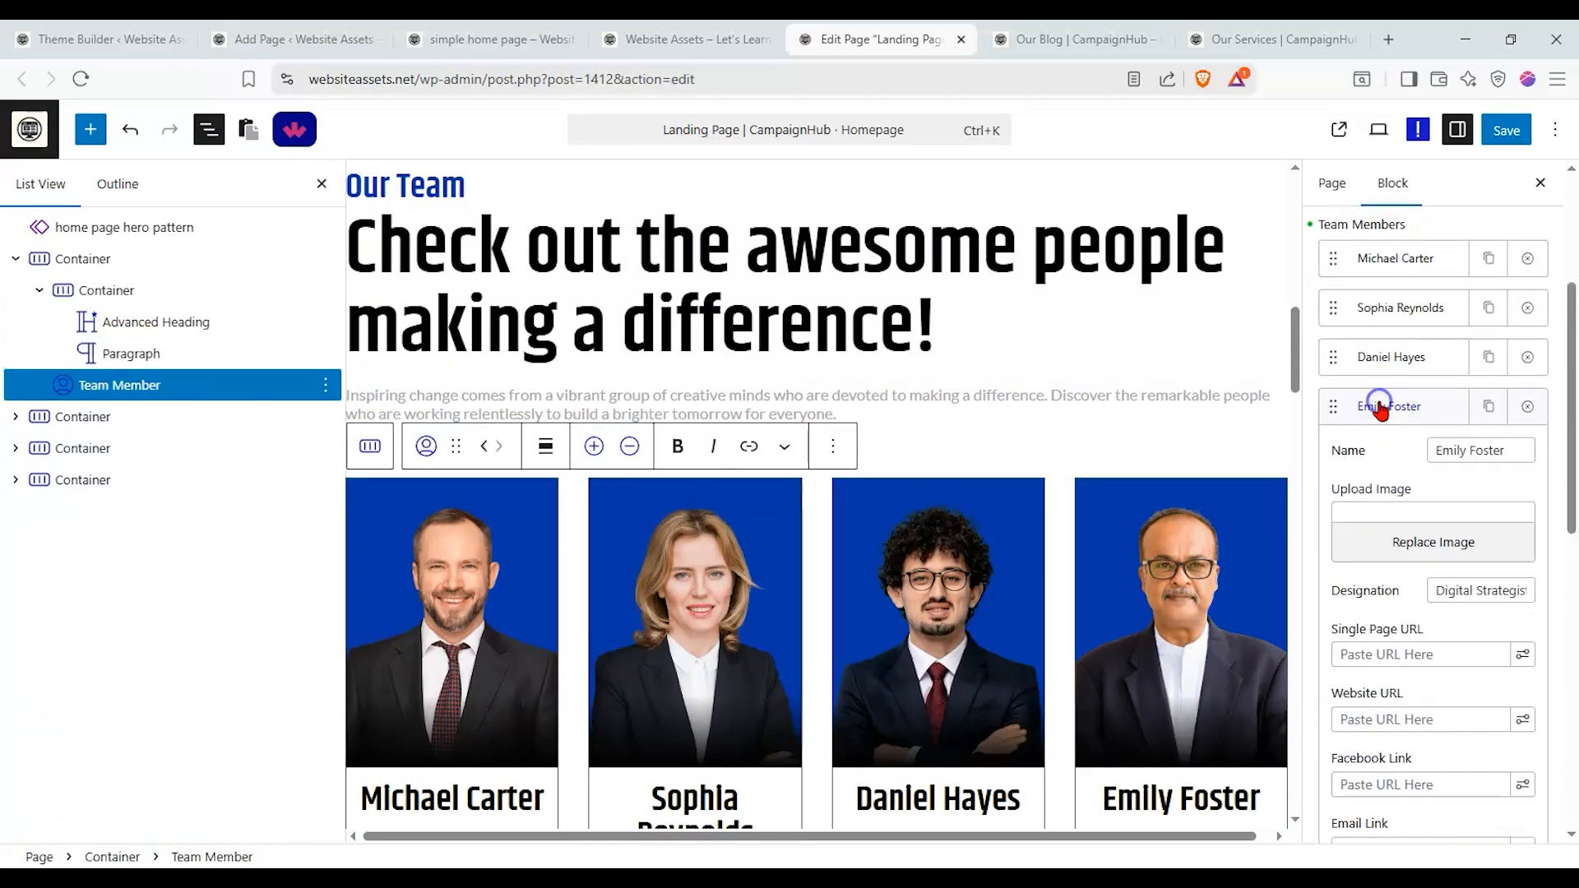
click(1382, 403)
Close the live simple home page, return to its editor and review the hero pattern there
click(493, 39)
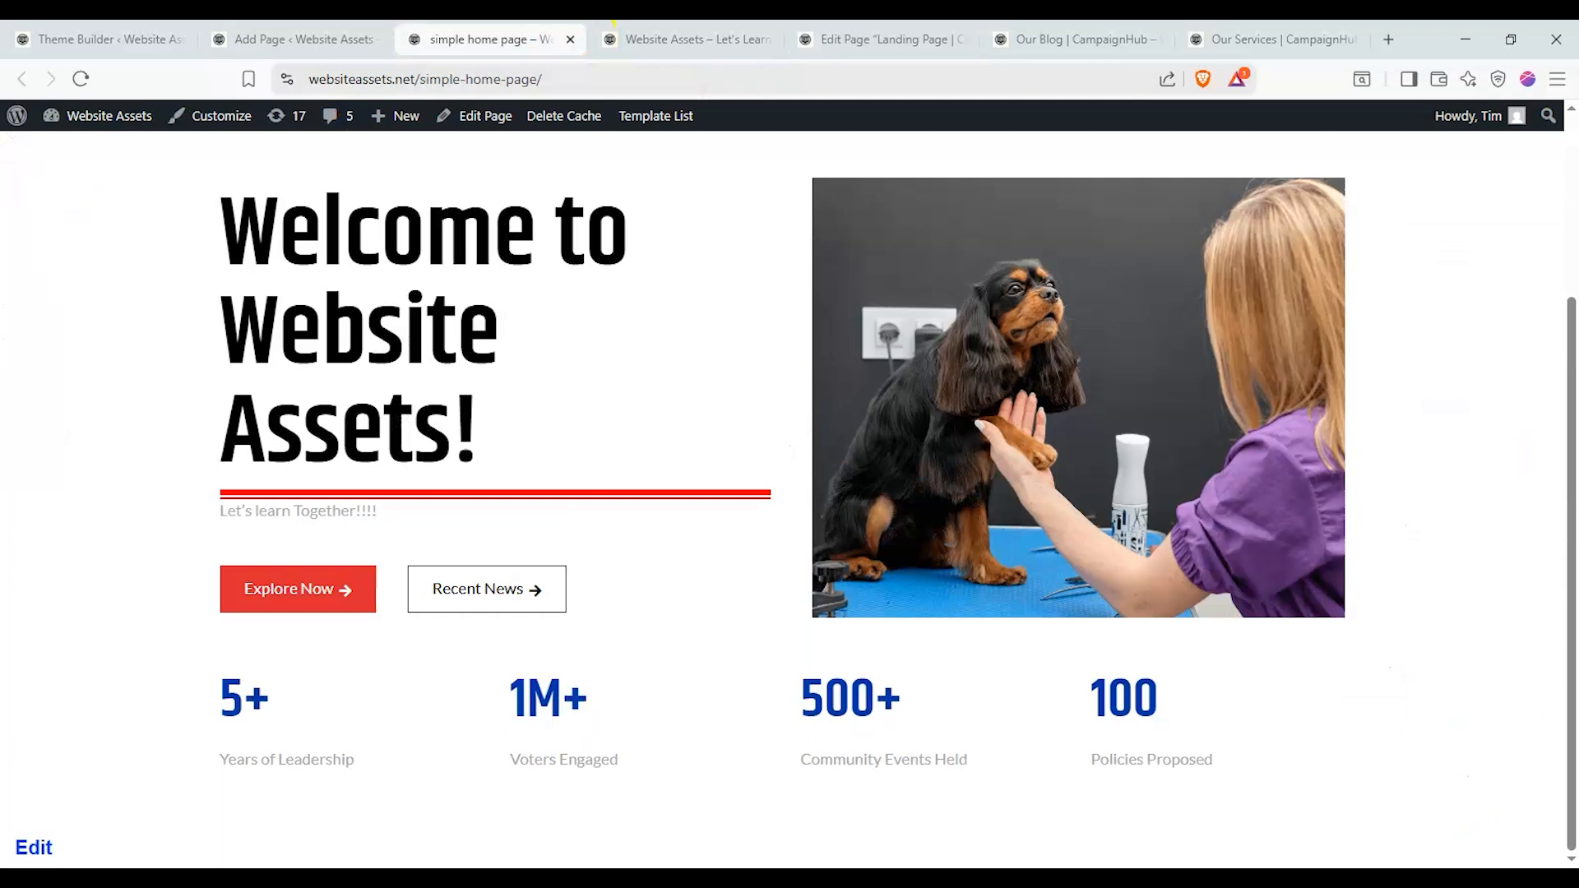
click(570, 39)
click(313, 39)
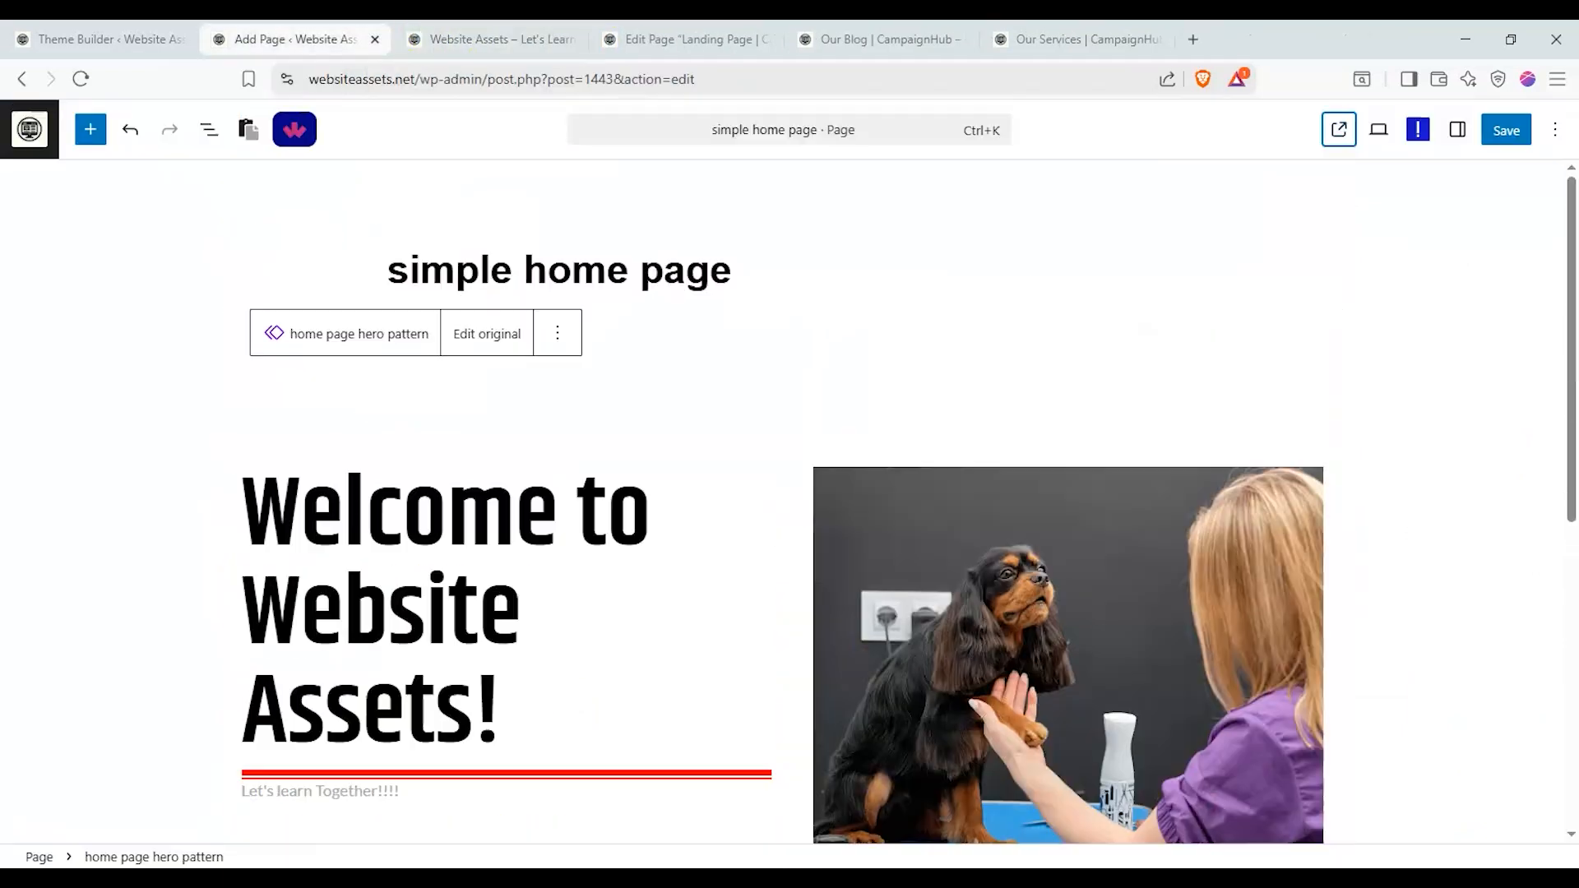
scroll(452, 324, down, 7)
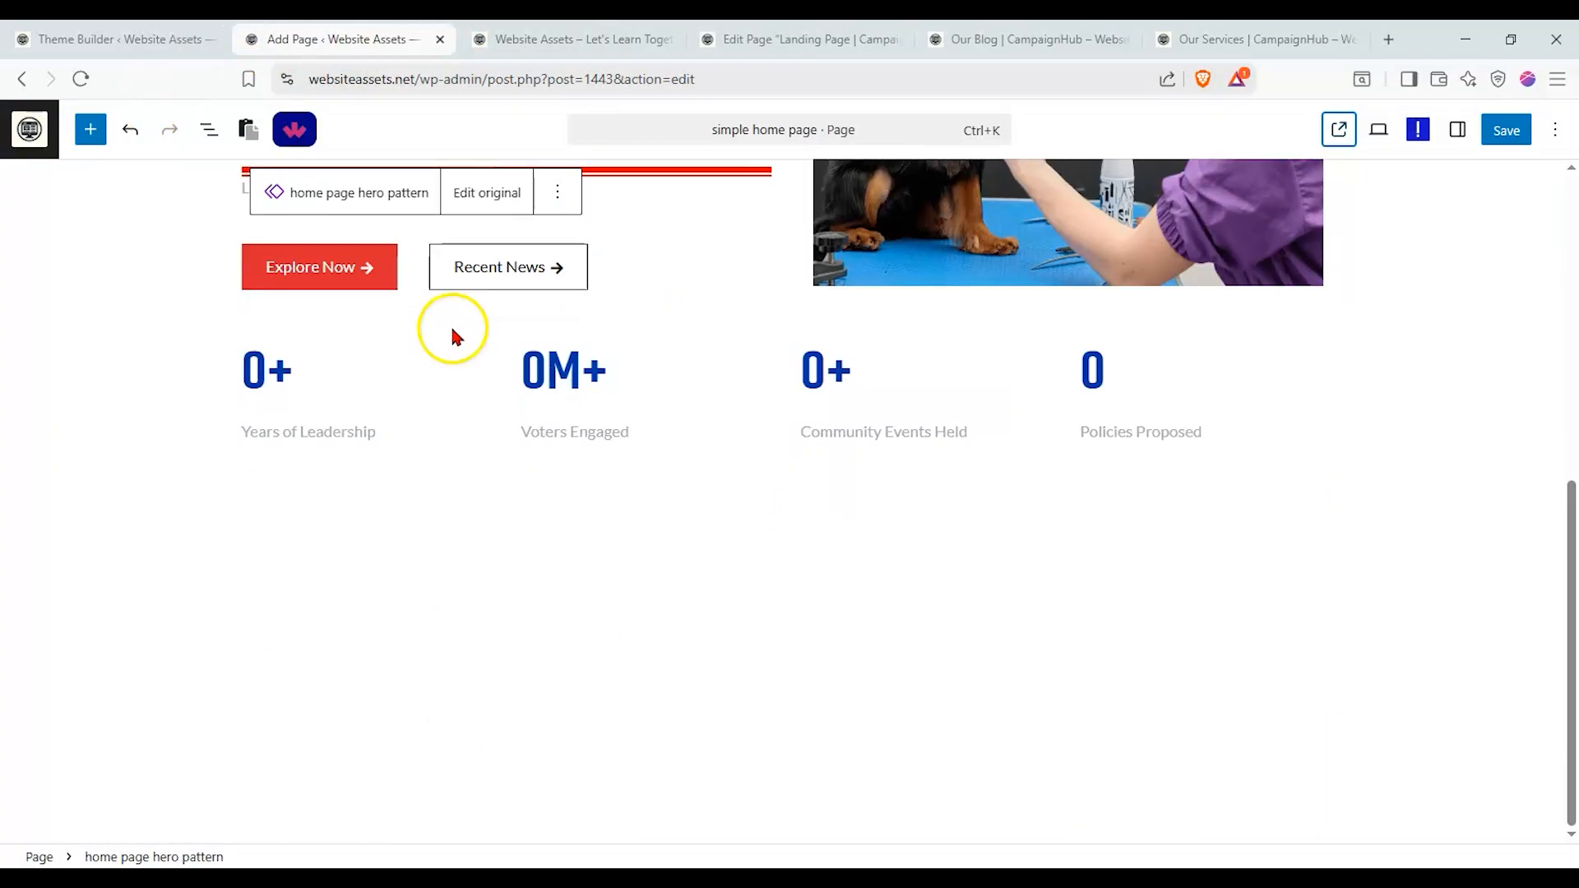
scroll(416, 310, up, 4)
scroll(391, 304, down, 4)
Add a Nexter Paragraph block designed from scratch below the hero pattern and show its block settings
click(413, 510)
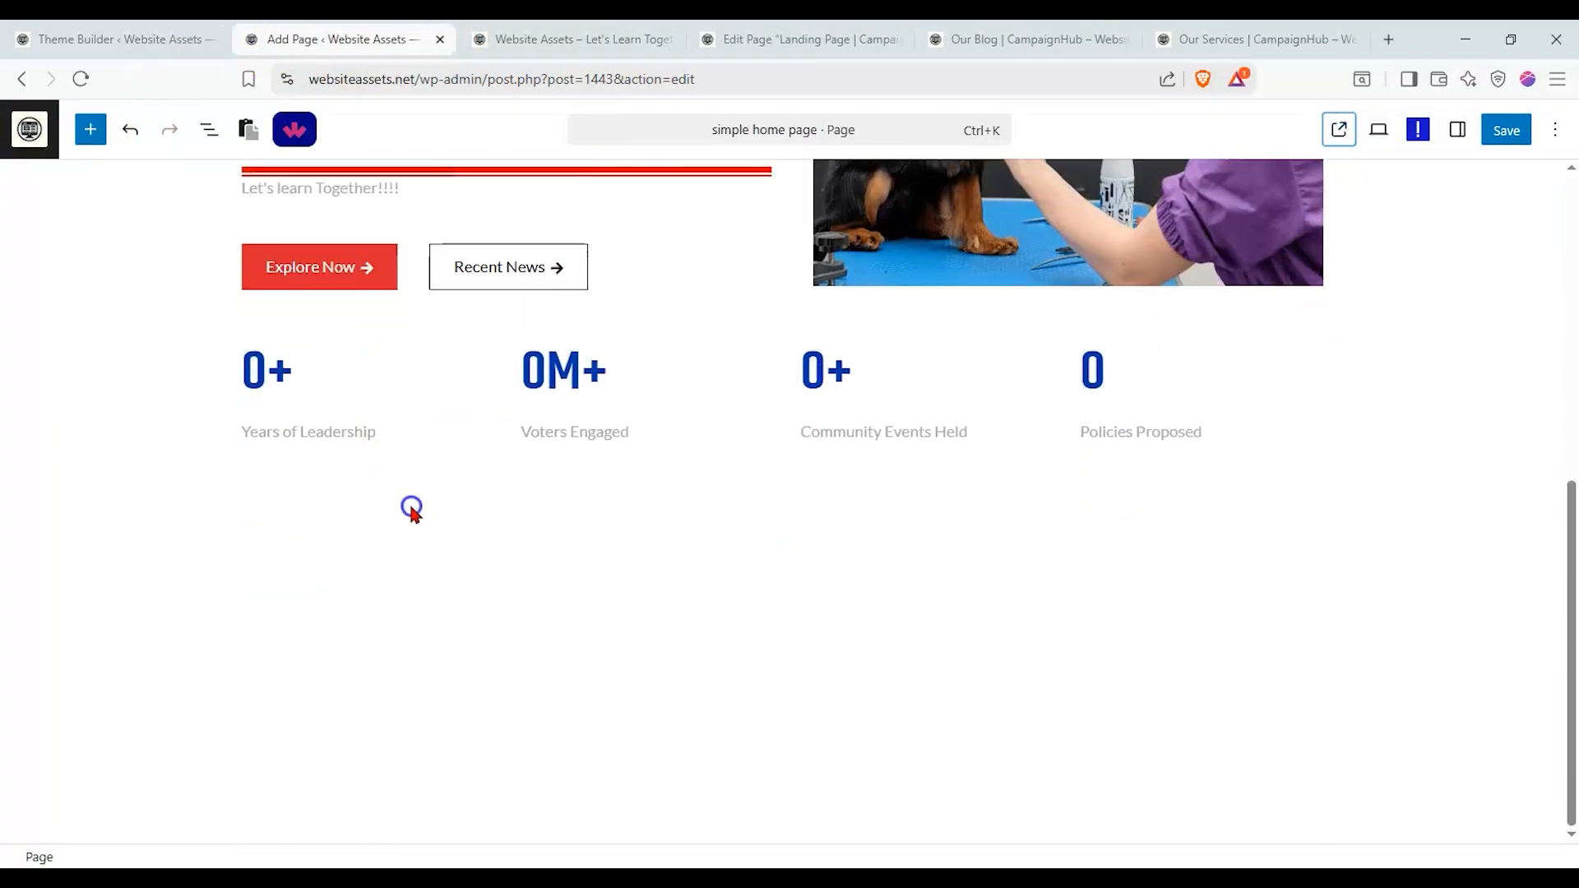
click(84, 142)
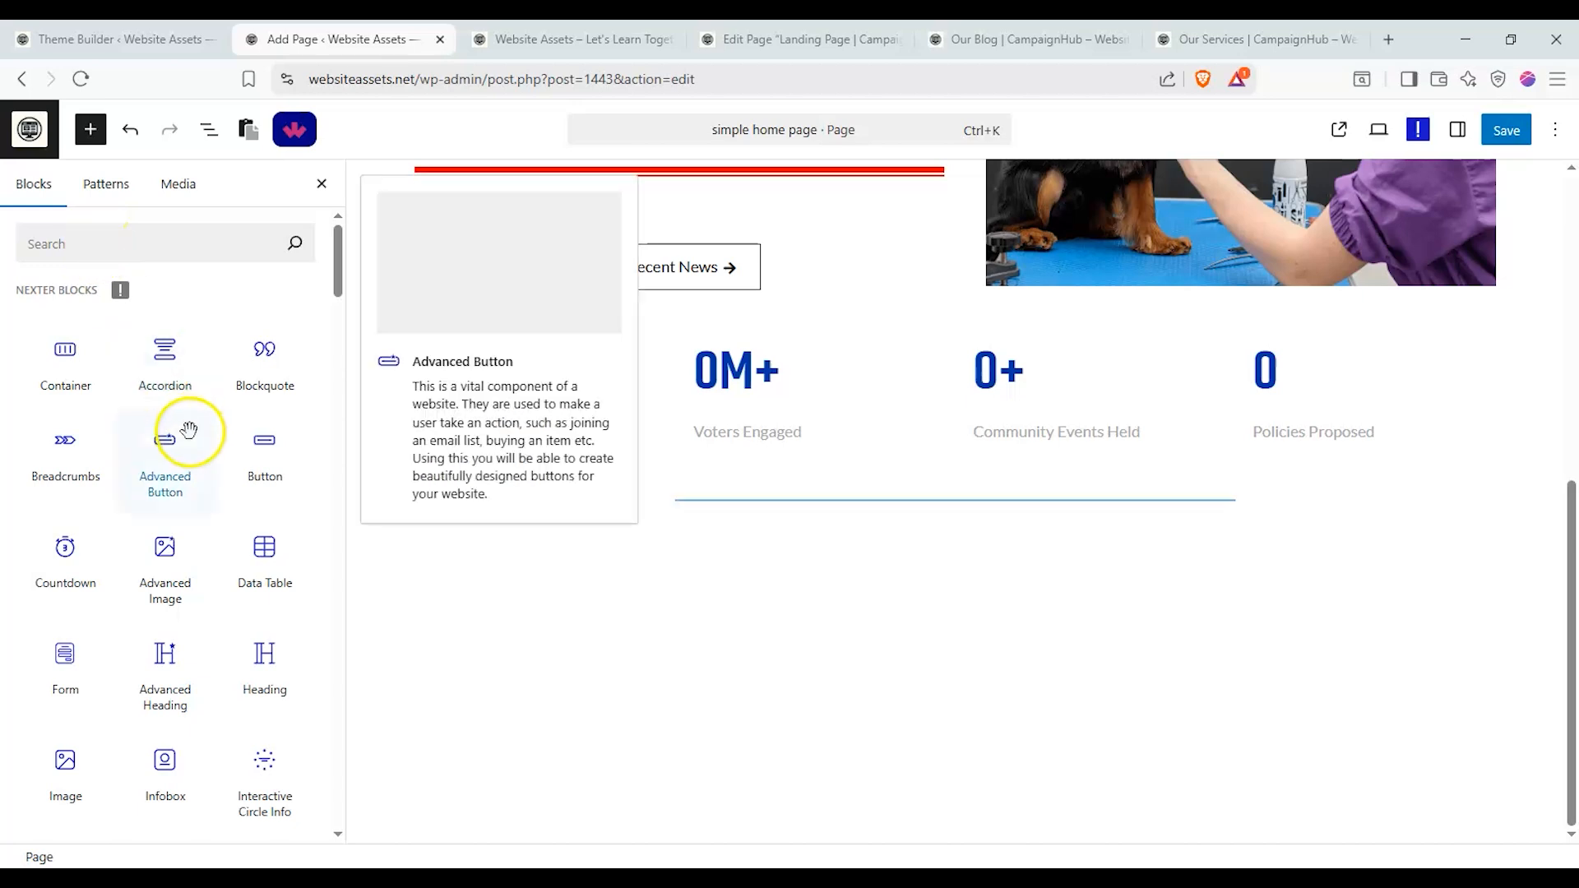
click(176, 247)
text(para)
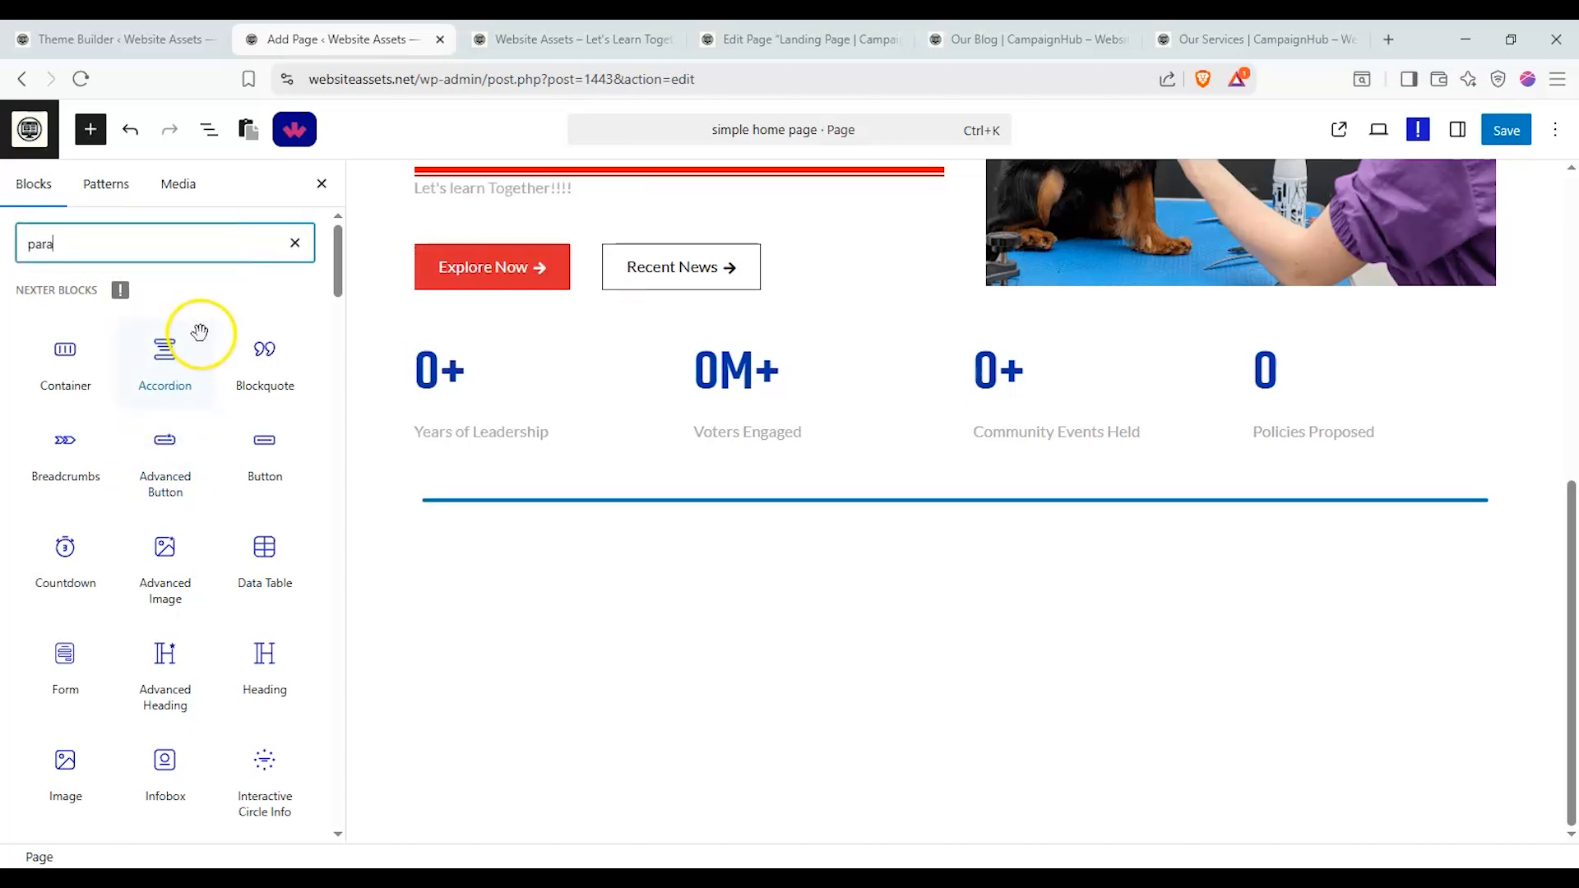
click(165, 350)
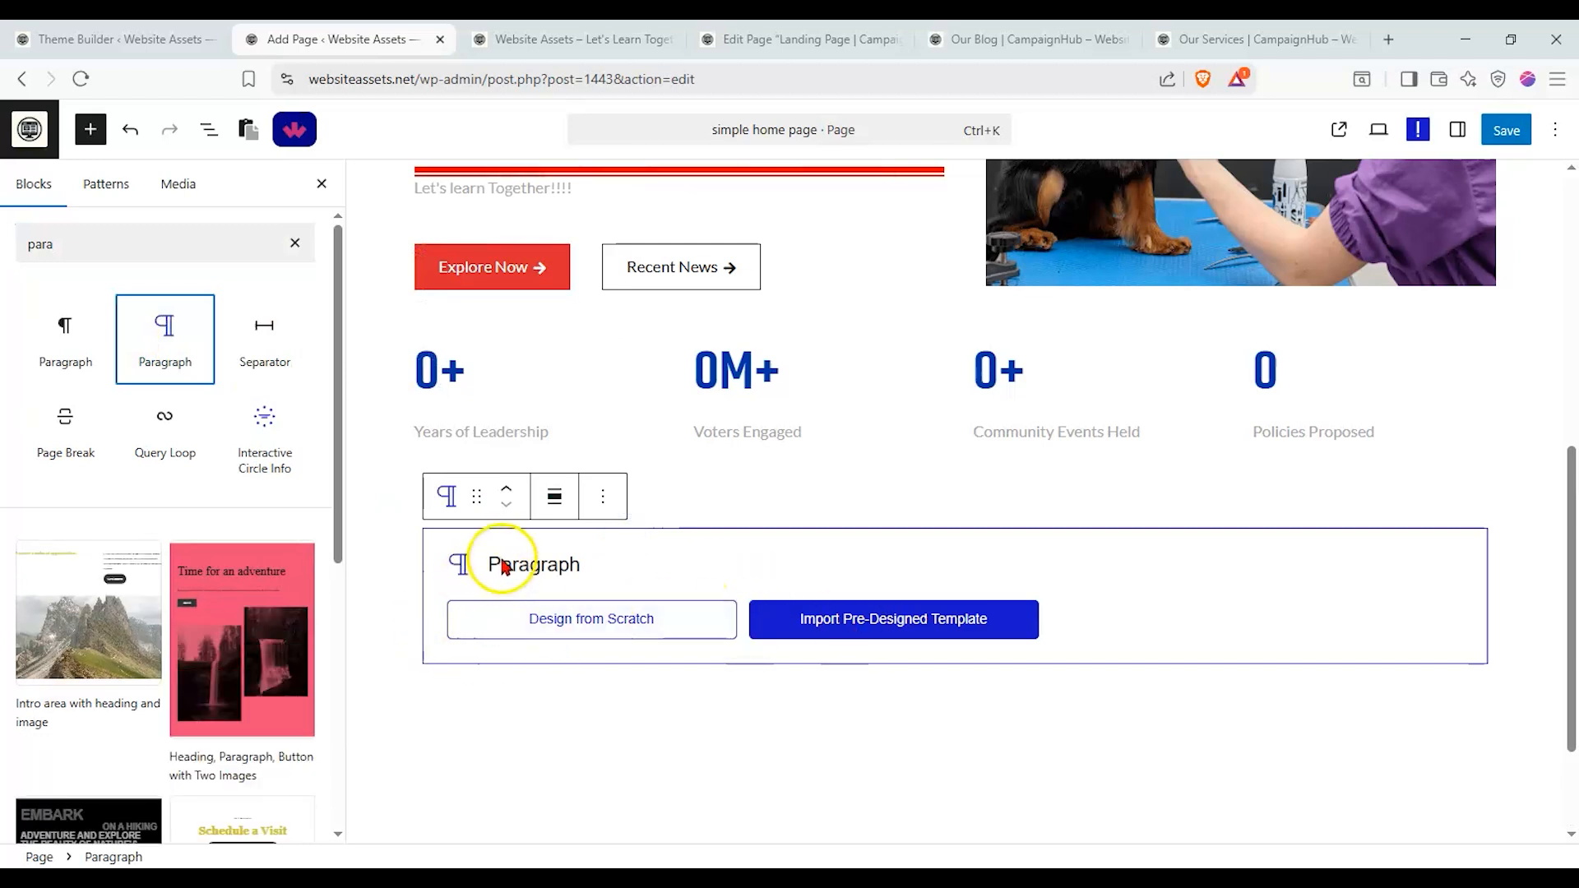
click(568, 620)
scroll(694, 521, down, 1)
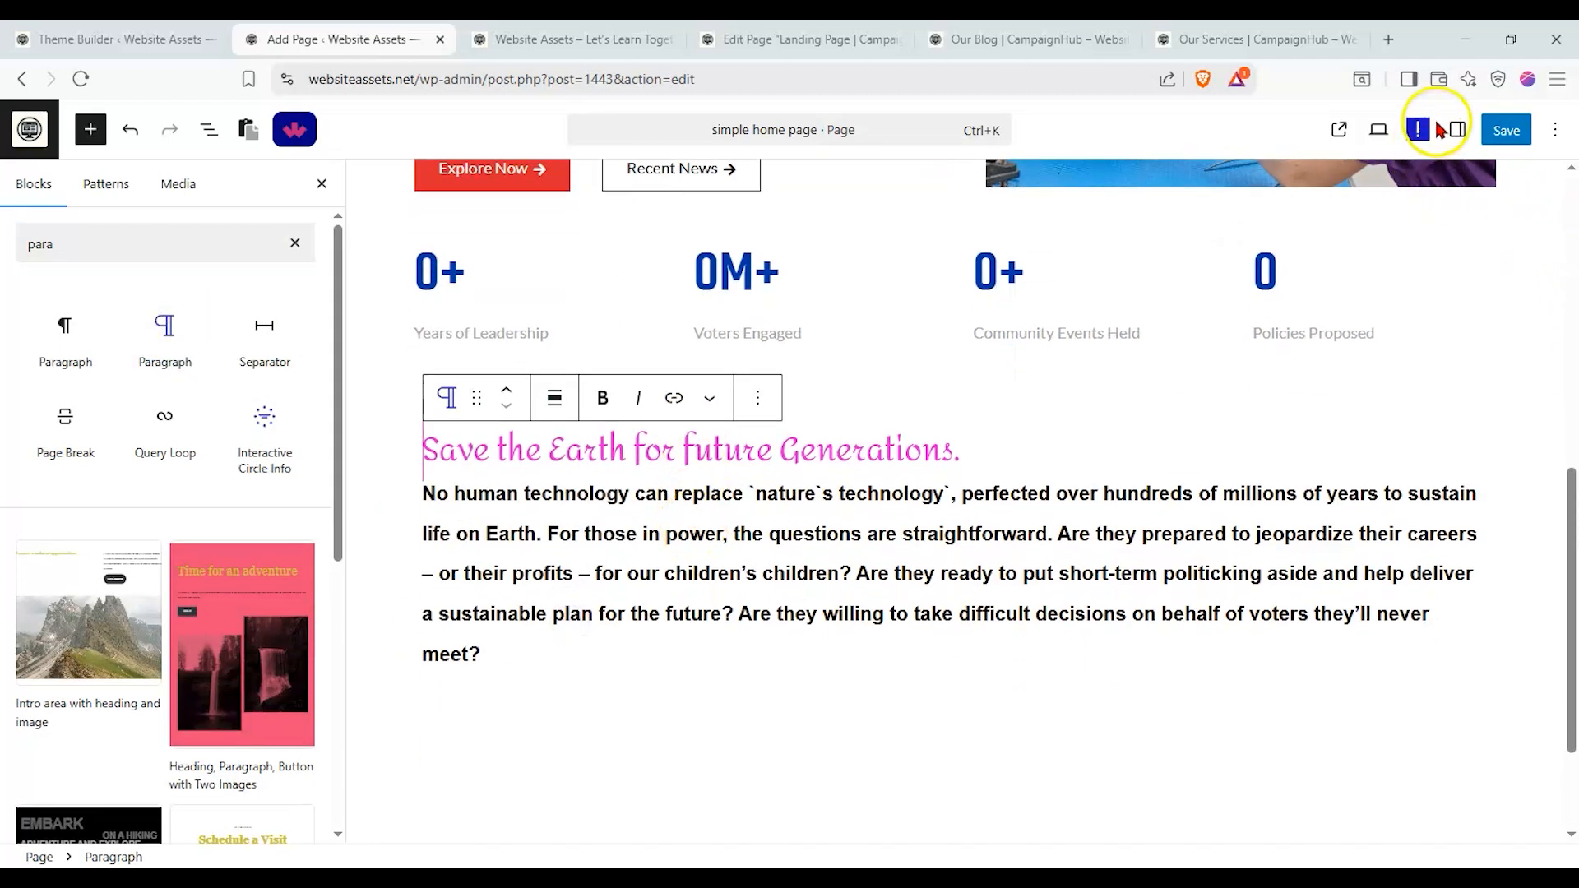
click(1456, 129)
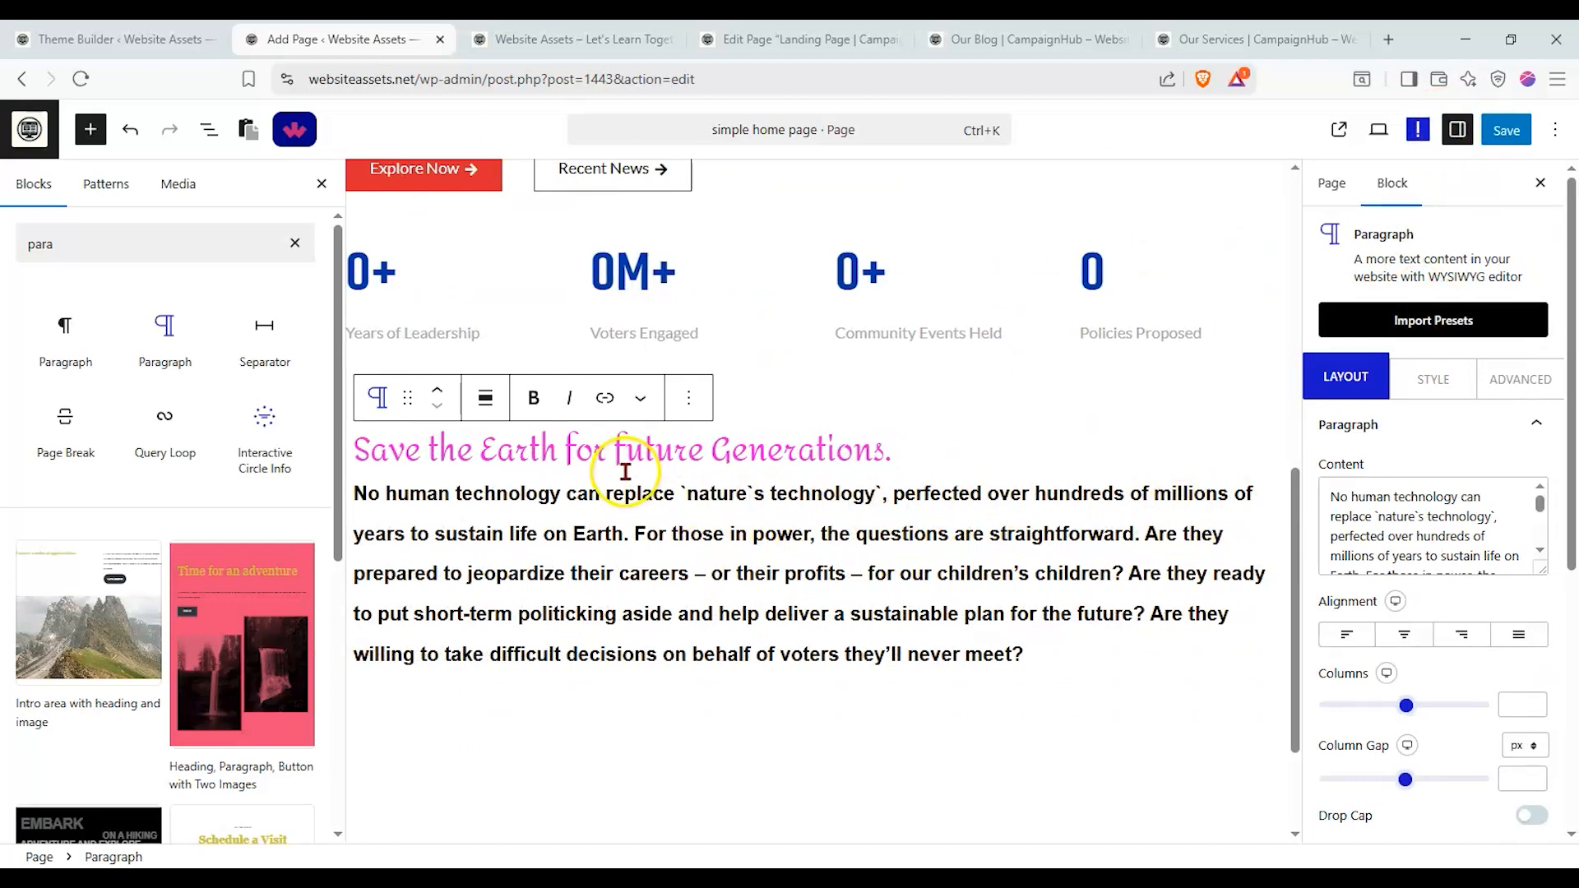
Add another Nexter Paragraph block below the first and import the "Pro Paragraph With Drop Cap Style" preset
drag(165, 346, 560, 662)
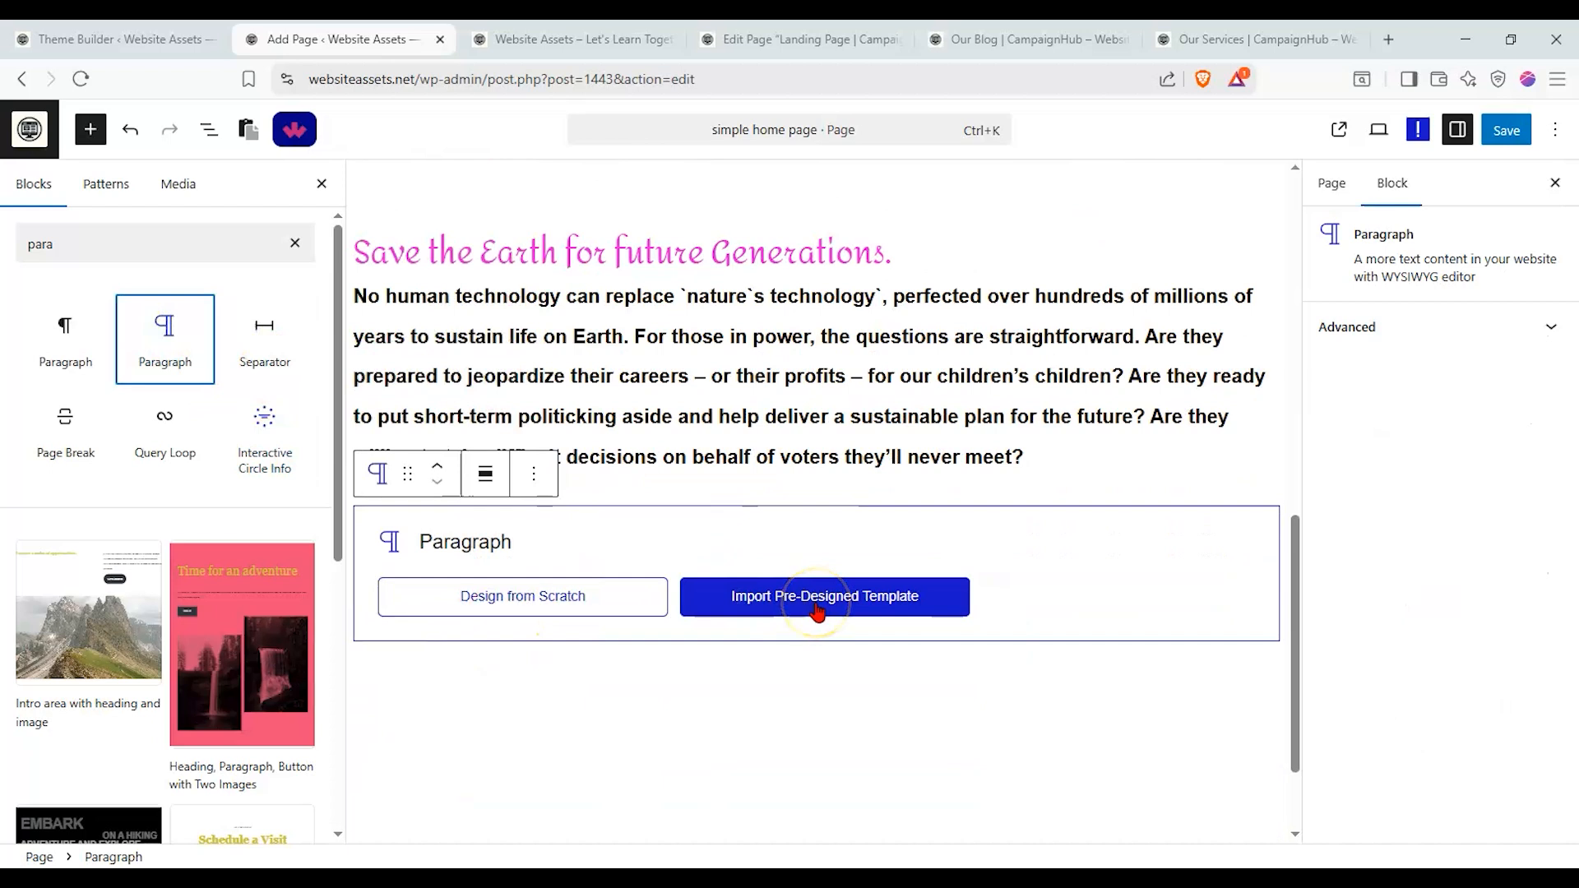
click(817, 610)
click(693, 646)
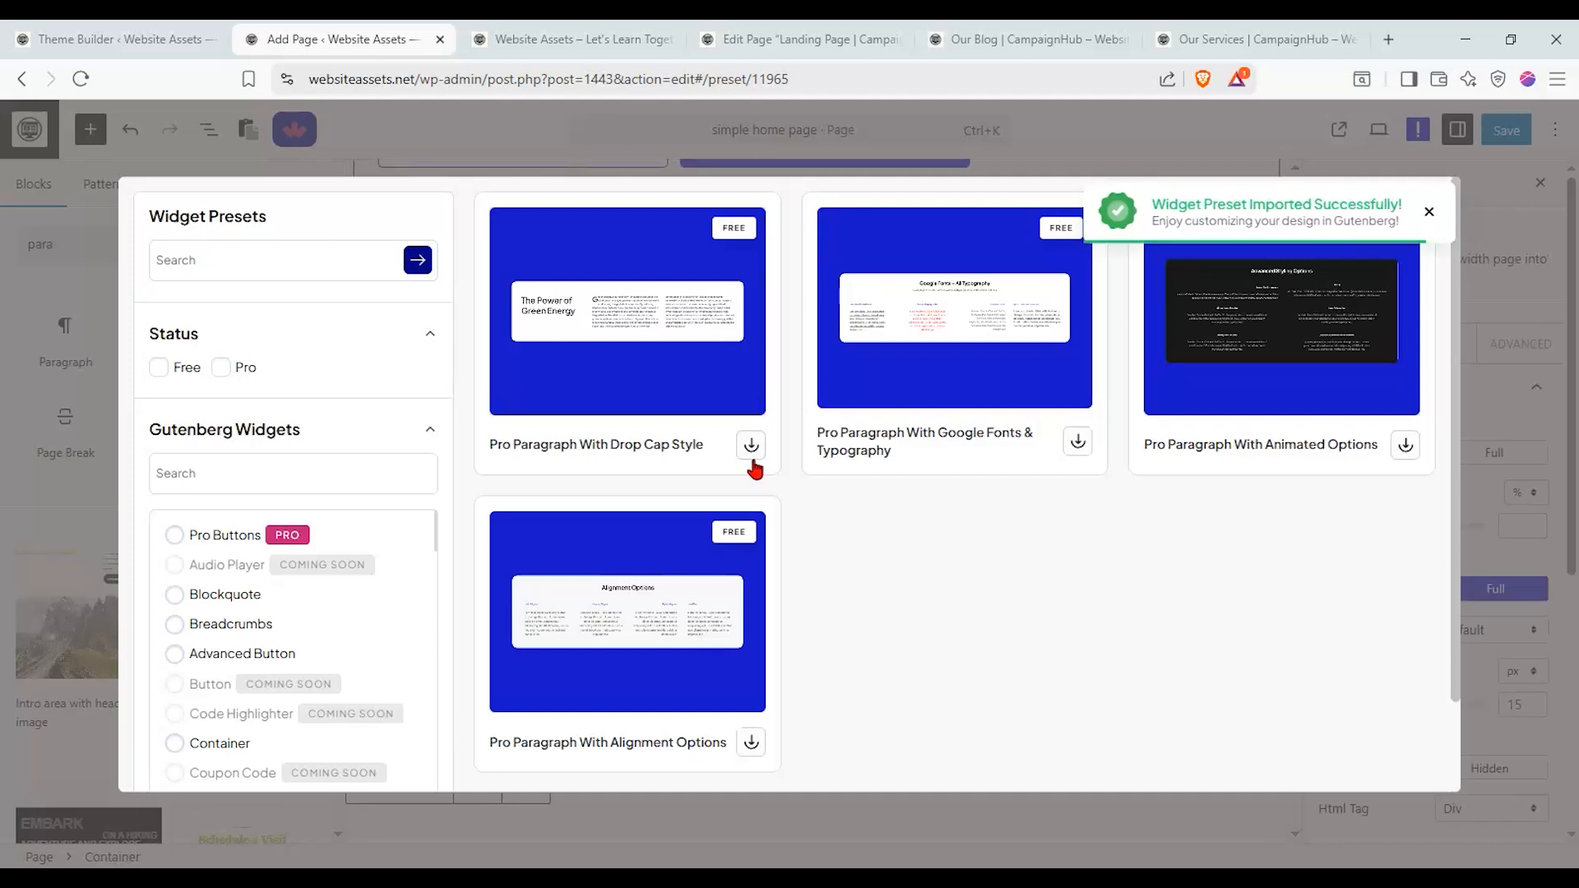
click(1485, 214)
Delete the empty Paragraph placeholder block left above the imported green energy section
scroll(683, 441, up, 3)
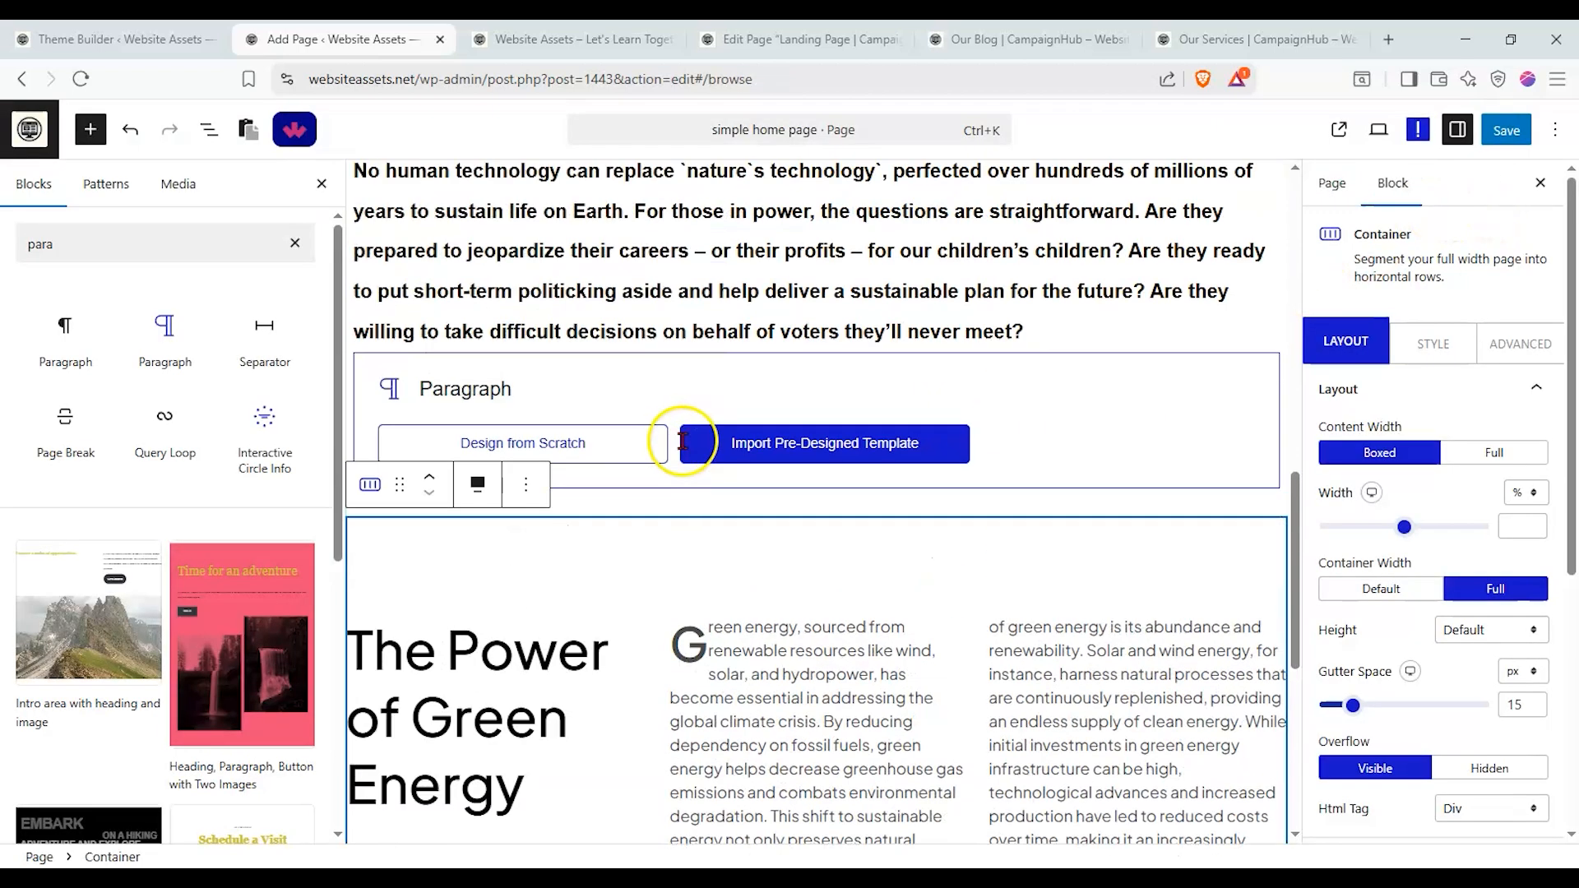
scroll(679, 448, up, 1)
click(979, 490)
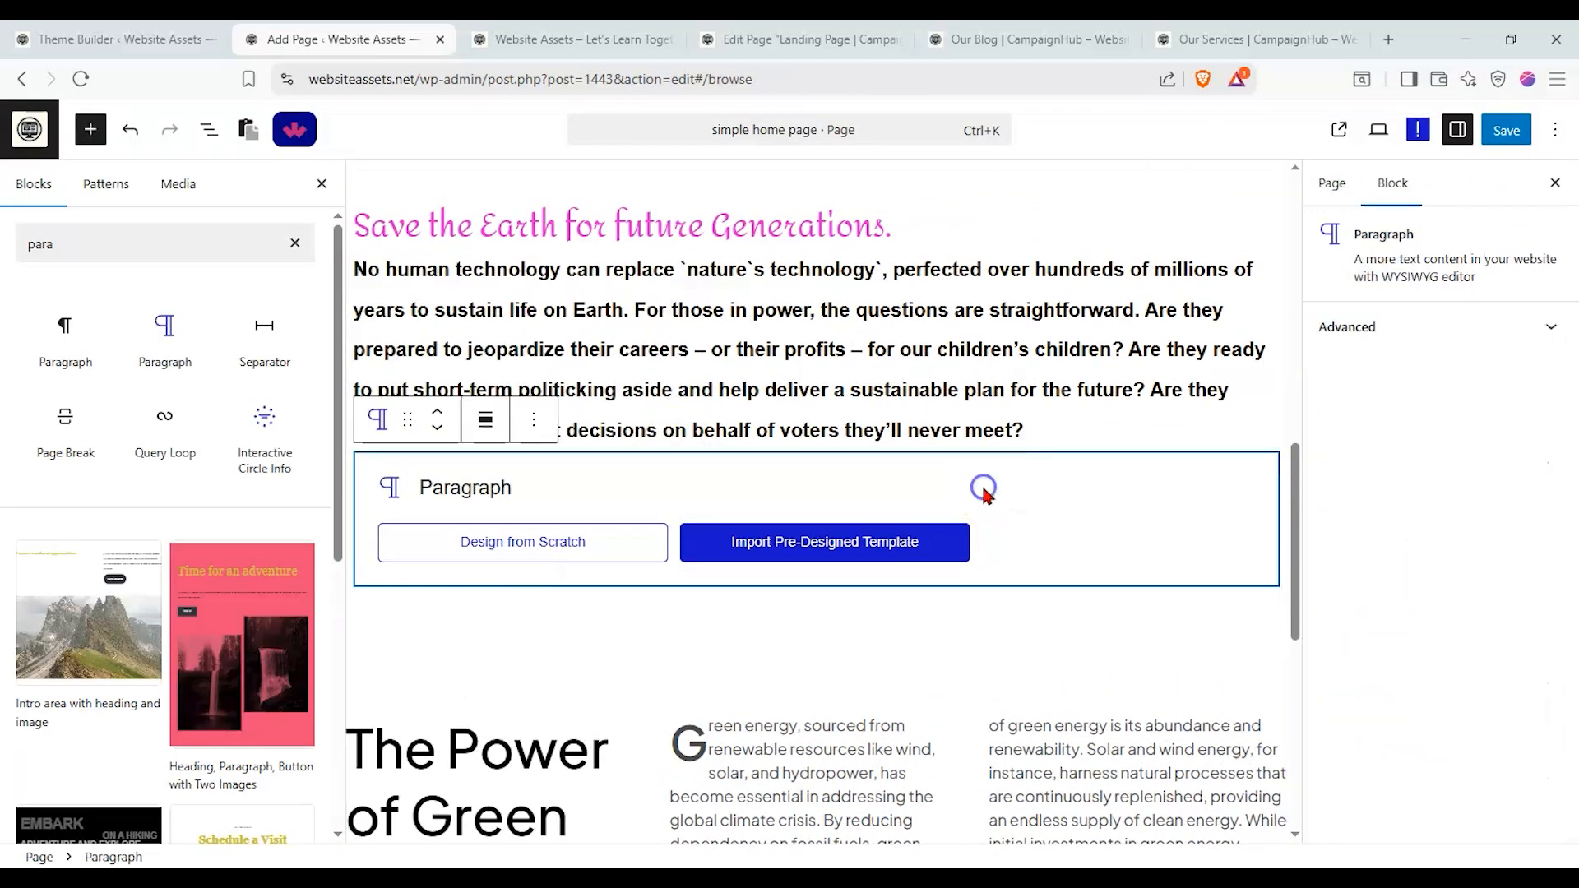
click(534, 419)
scroll(630, 833, down, 2)
click(631, 833)
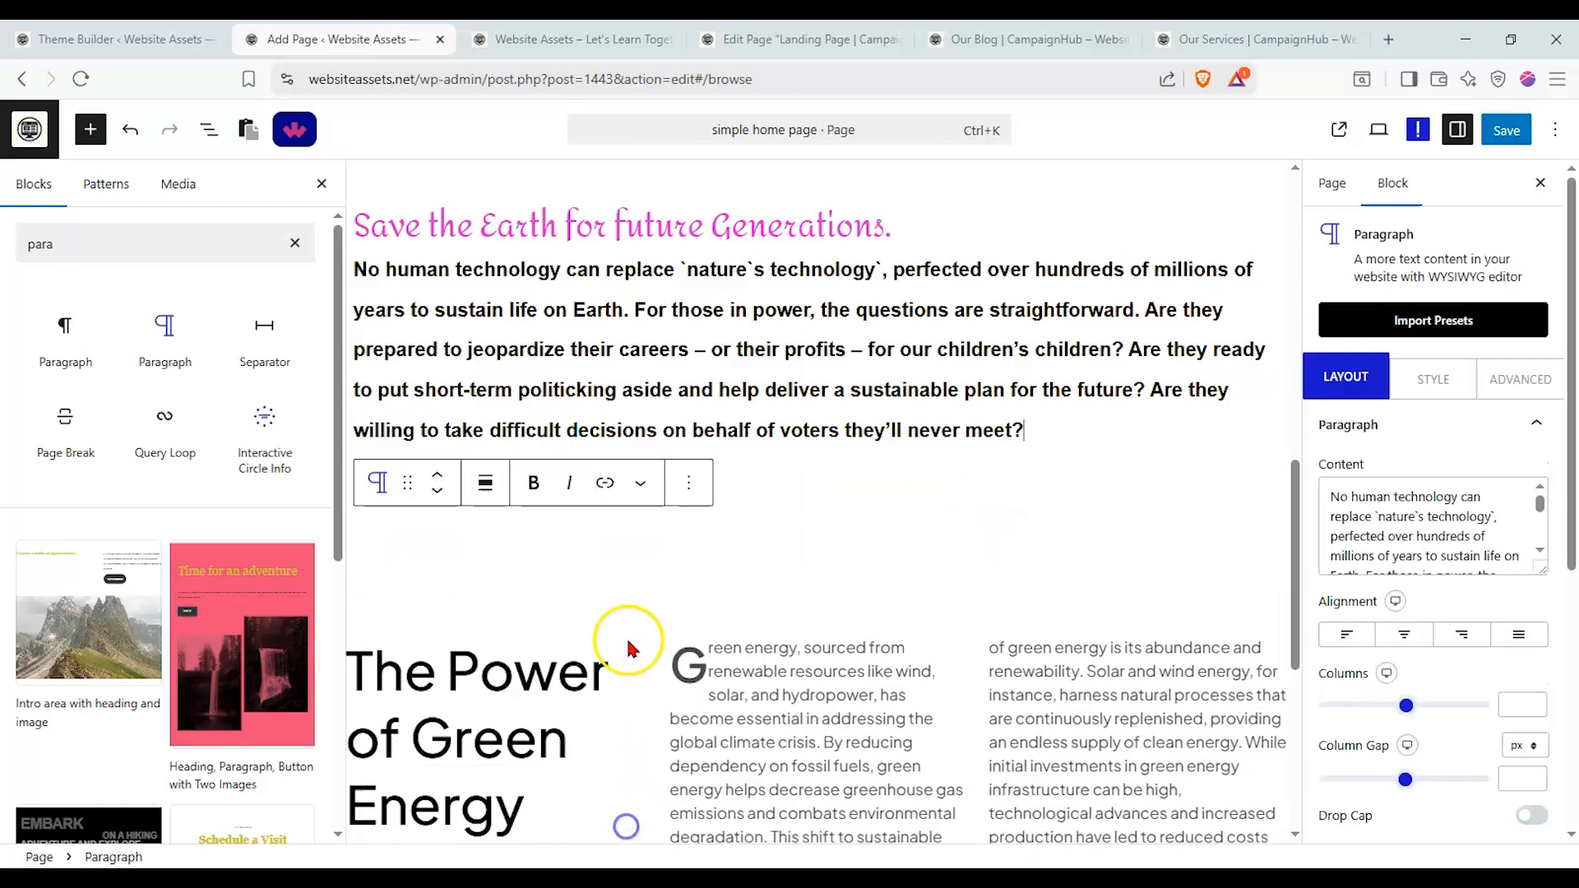
Close the block library and open the title settings of the "Save the Earth for future Generations." paragraph block
click(321, 183)
scroll(388, 251, up, 2)
click(228, 416)
scroll(165, 428, down, 1)
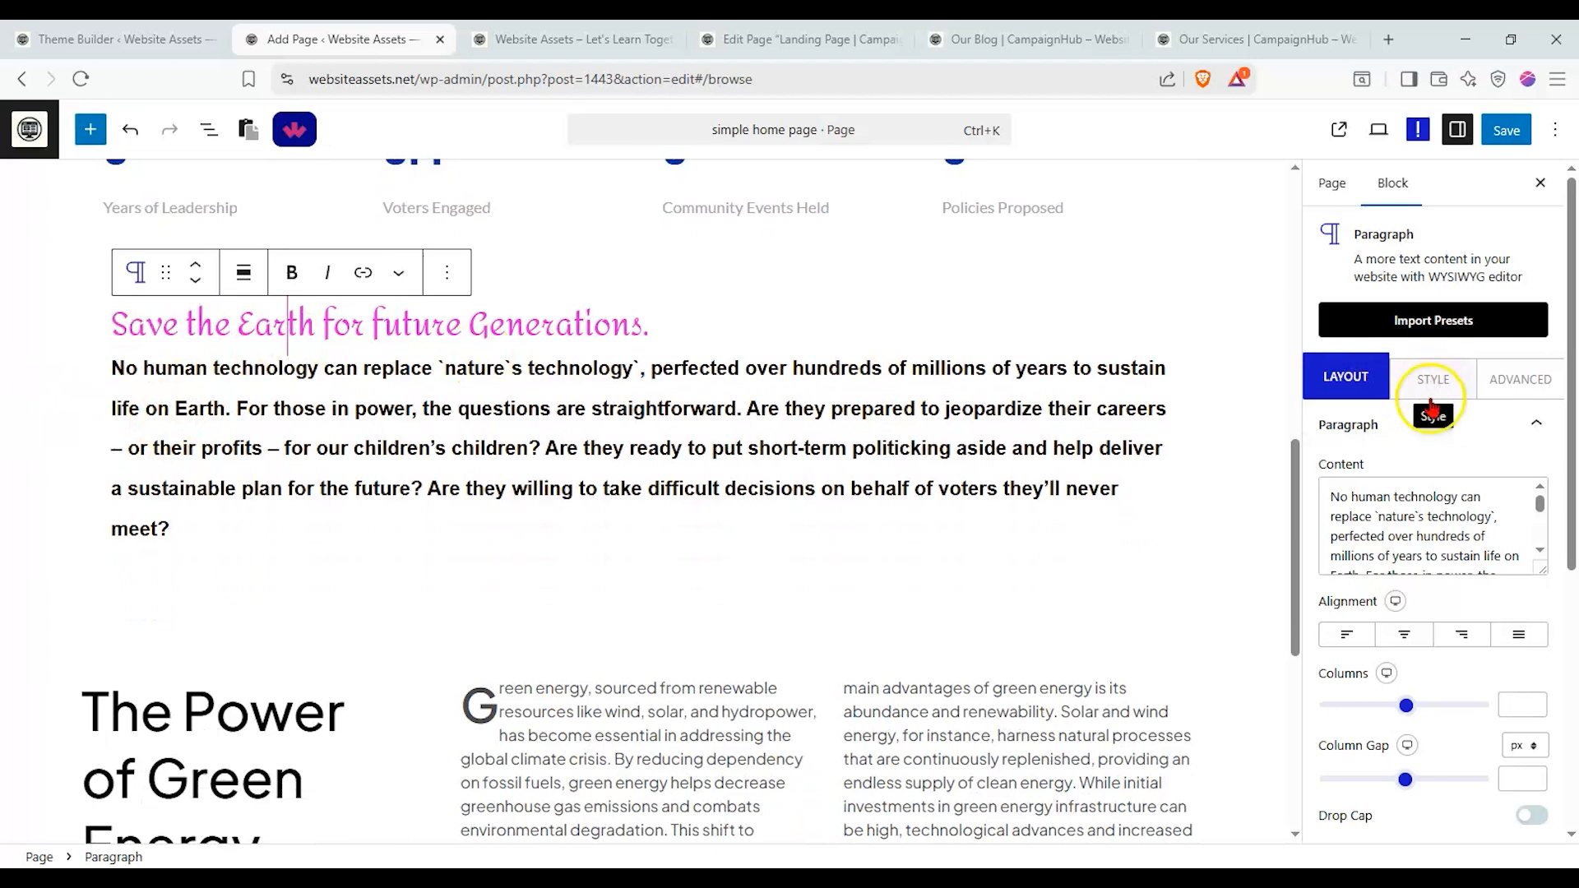
scroll(1428, 428, down, 5)
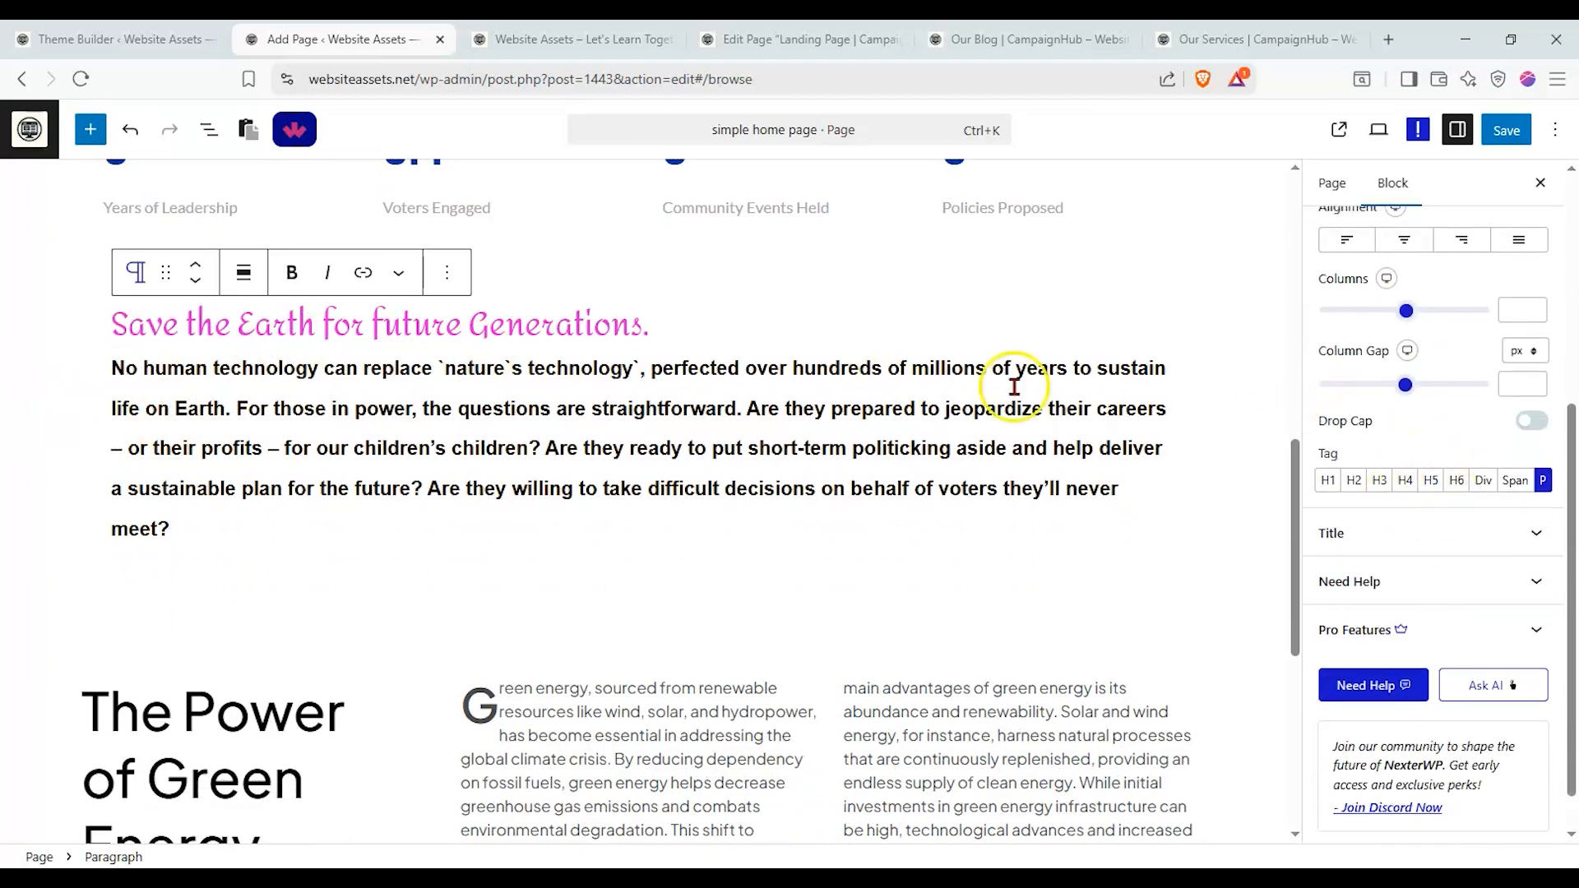
click(1533, 533)
click(1378, 489)
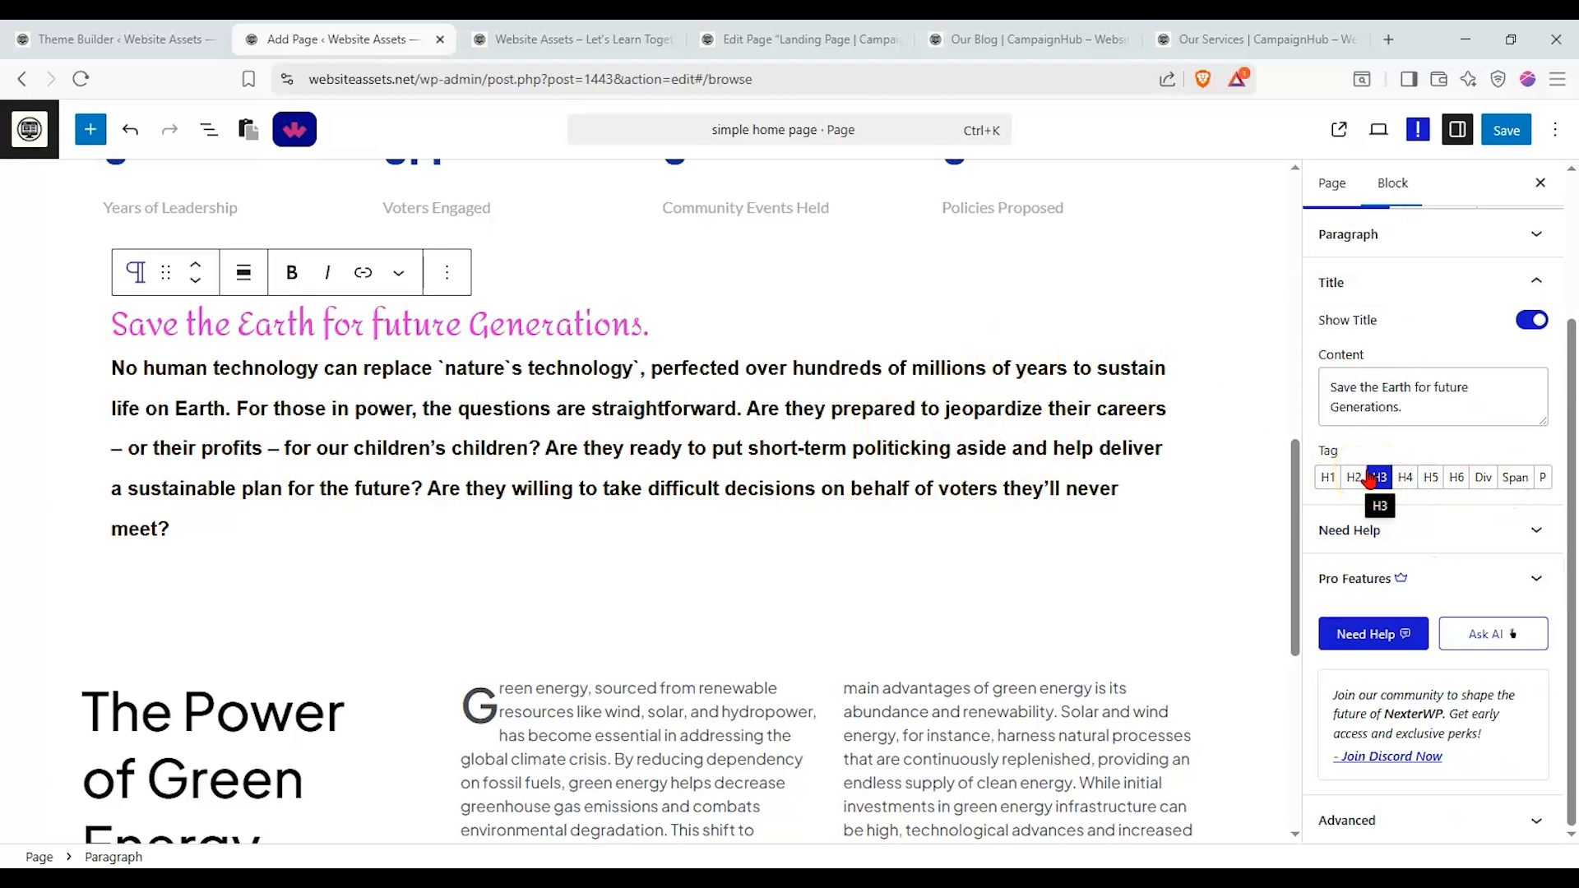
click(1417, 130)
click(1416, 125)
click(1460, 134)
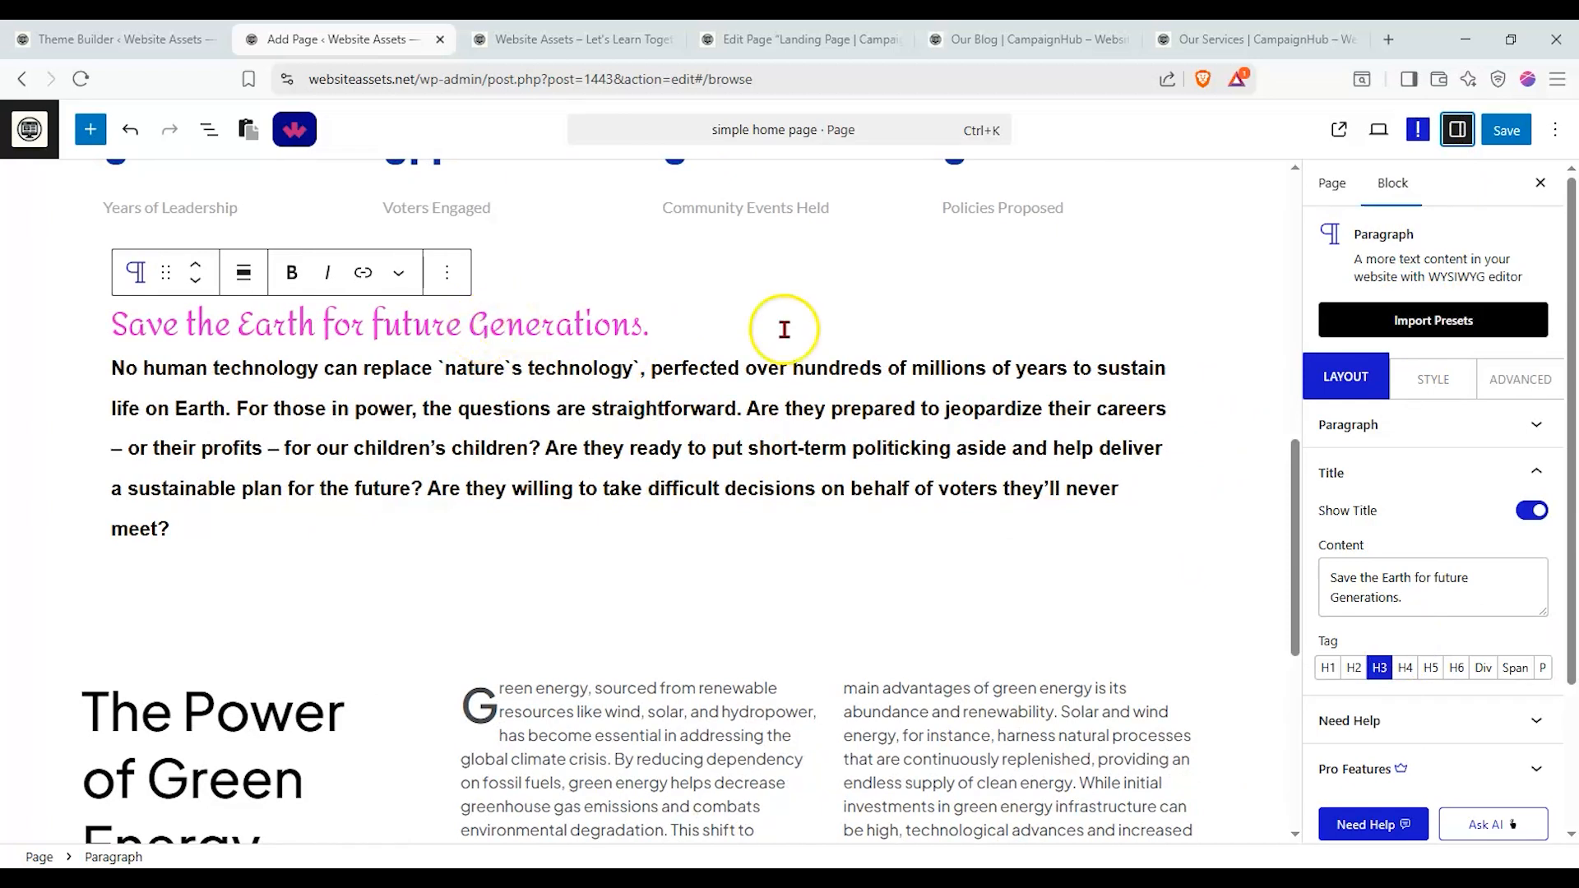
Try the H4, H3 and H2 tags on the paragraph block's title and set it to H1
click(1405, 667)
click(1380, 667)
click(1353, 670)
click(1339, 670)
click(1354, 669)
click(1328, 667)
click(1421, 585)
scroll(1326, 556, down, 1)
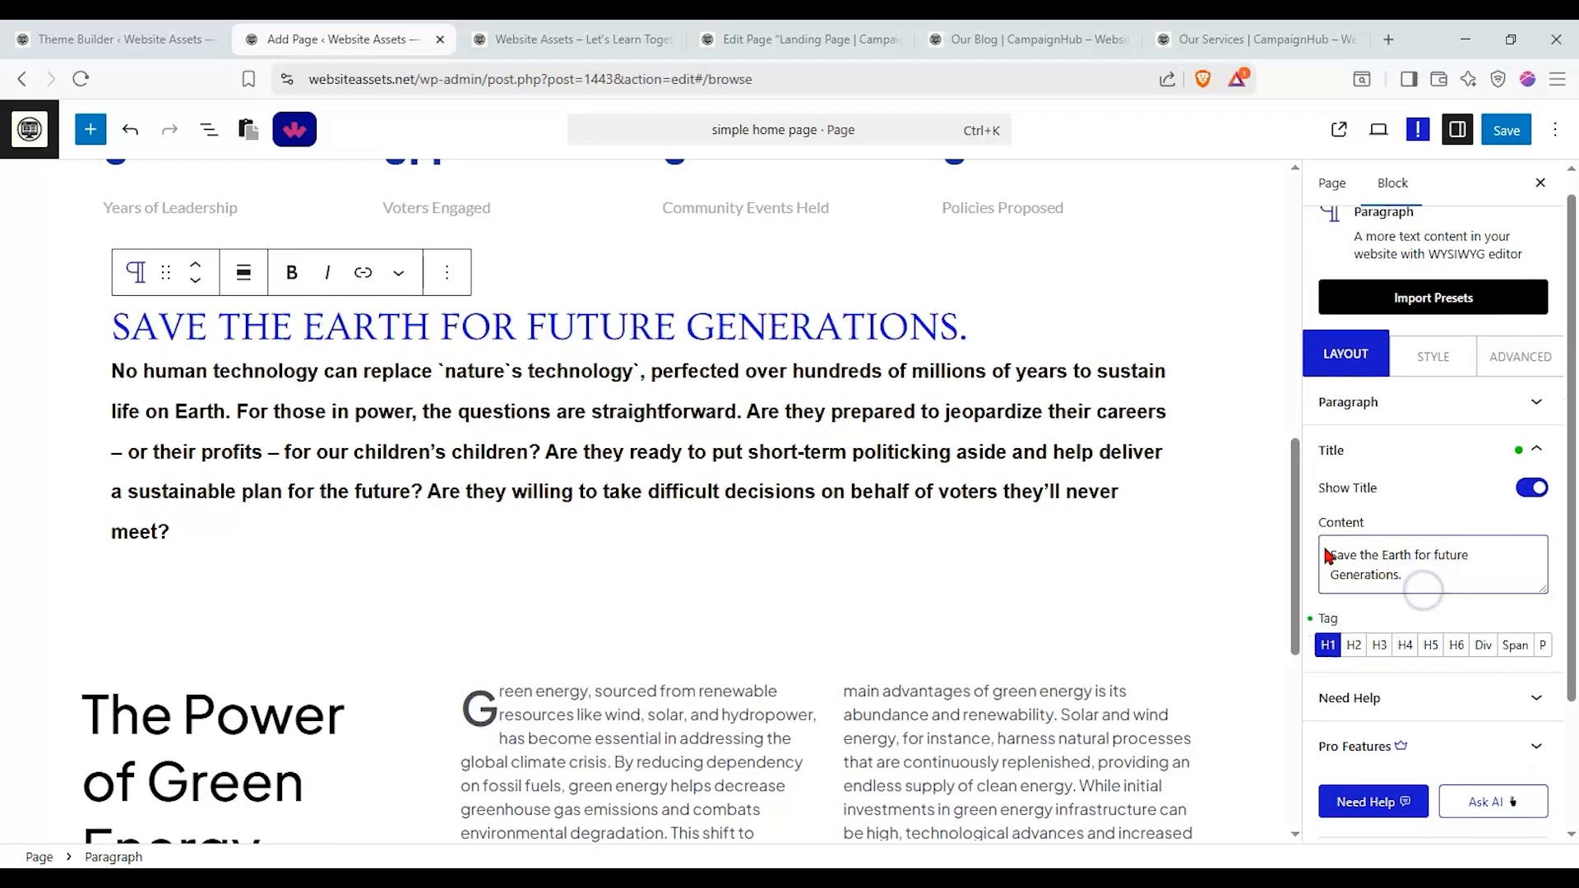
scroll(1326, 556, down, 2)
click(1355, 424)
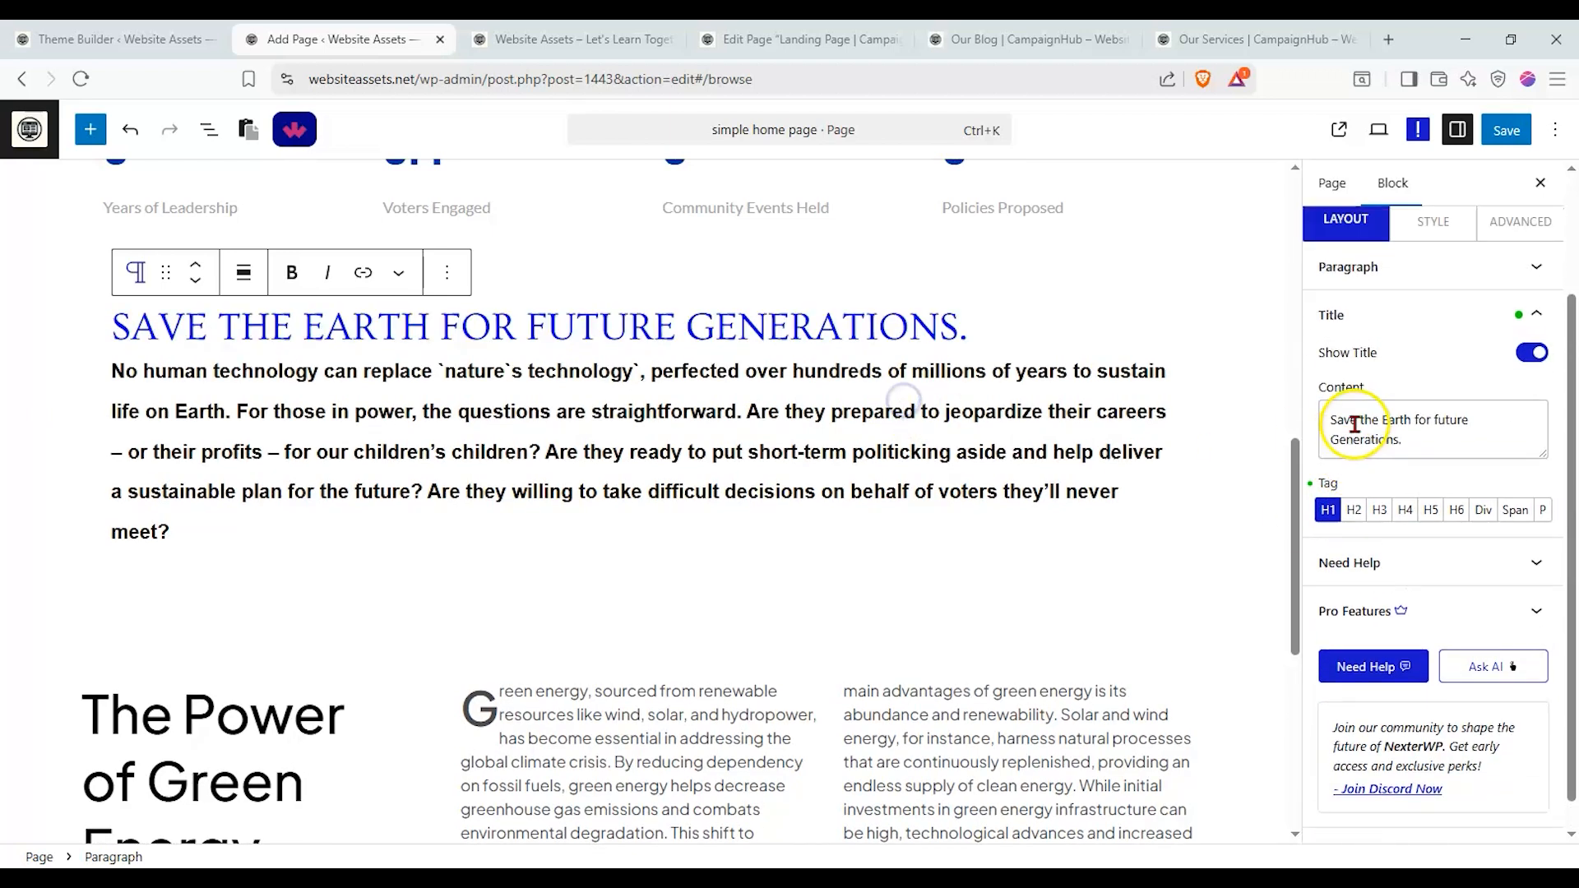
Try right, justified and left alignment on the "Save the Earth" paragraph block and set it to centred
scroll(1354, 424, up, 2)
click(1416, 414)
click(1431, 577)
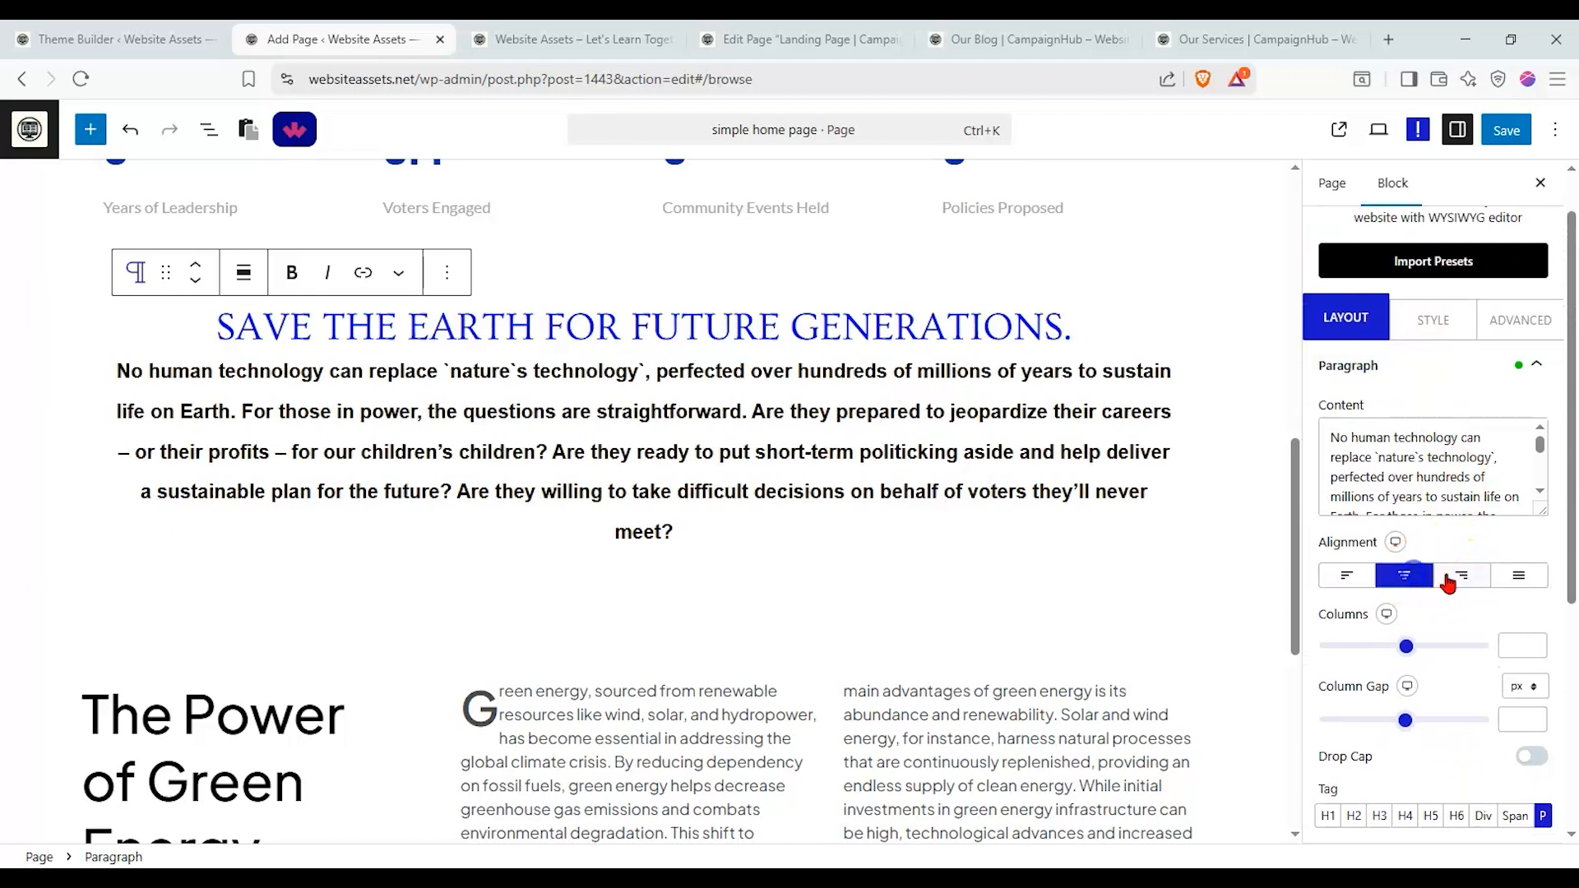
click(1462, 577)
click(1508, 575)
click(1363, 577)
click(1409, 576)
Try splitting the "Save the Earth" paragraph block into 12 columns and undo the split
drag(1406, 645, 1365, 647)
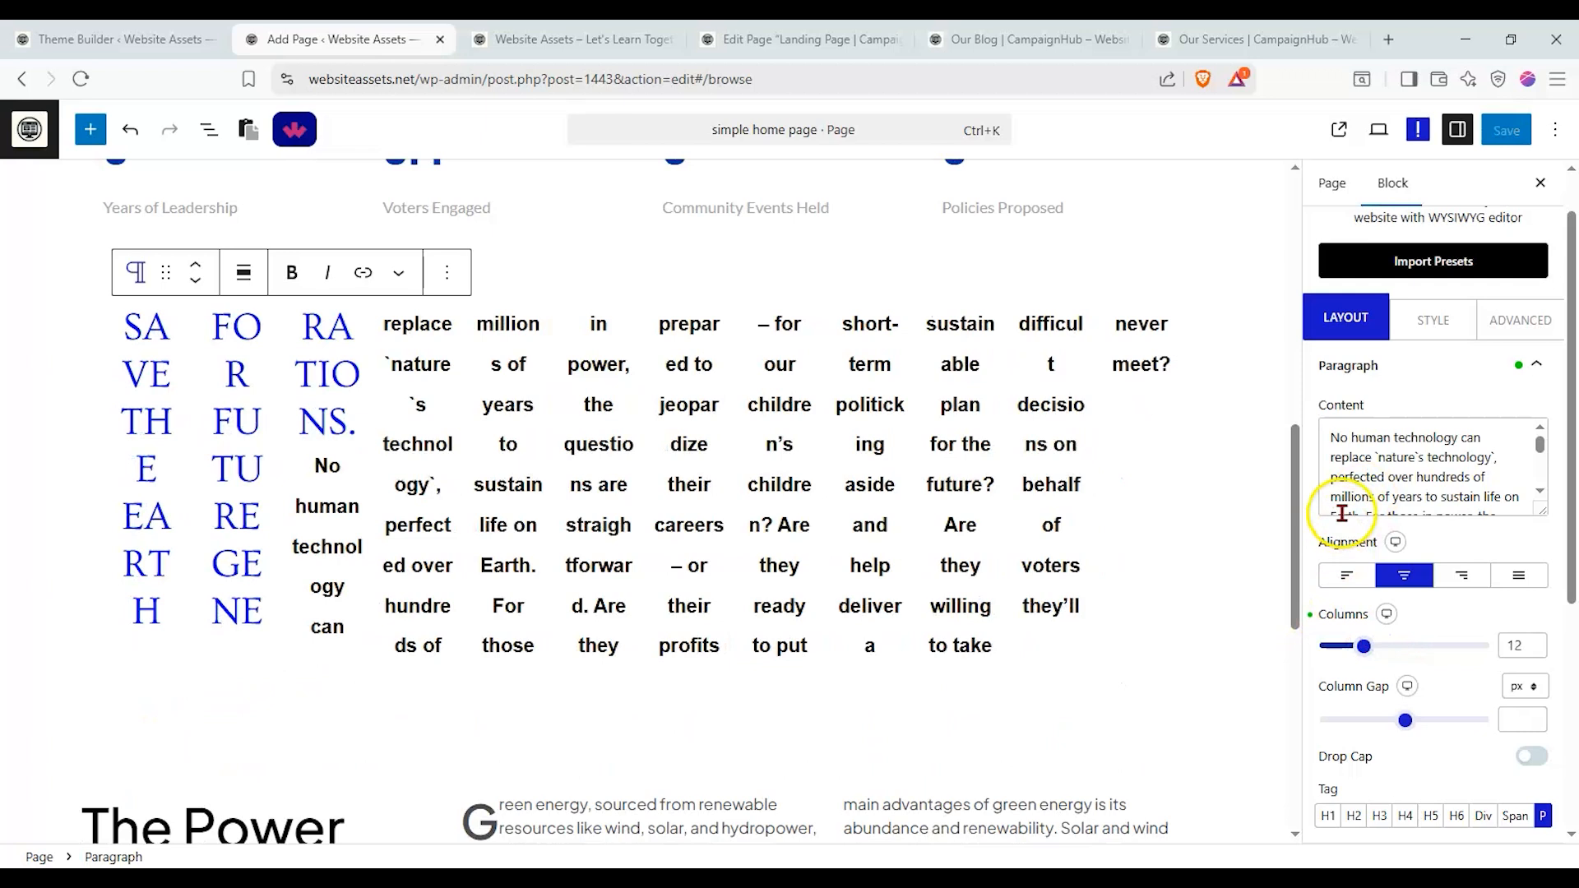
key(ctrl+z)
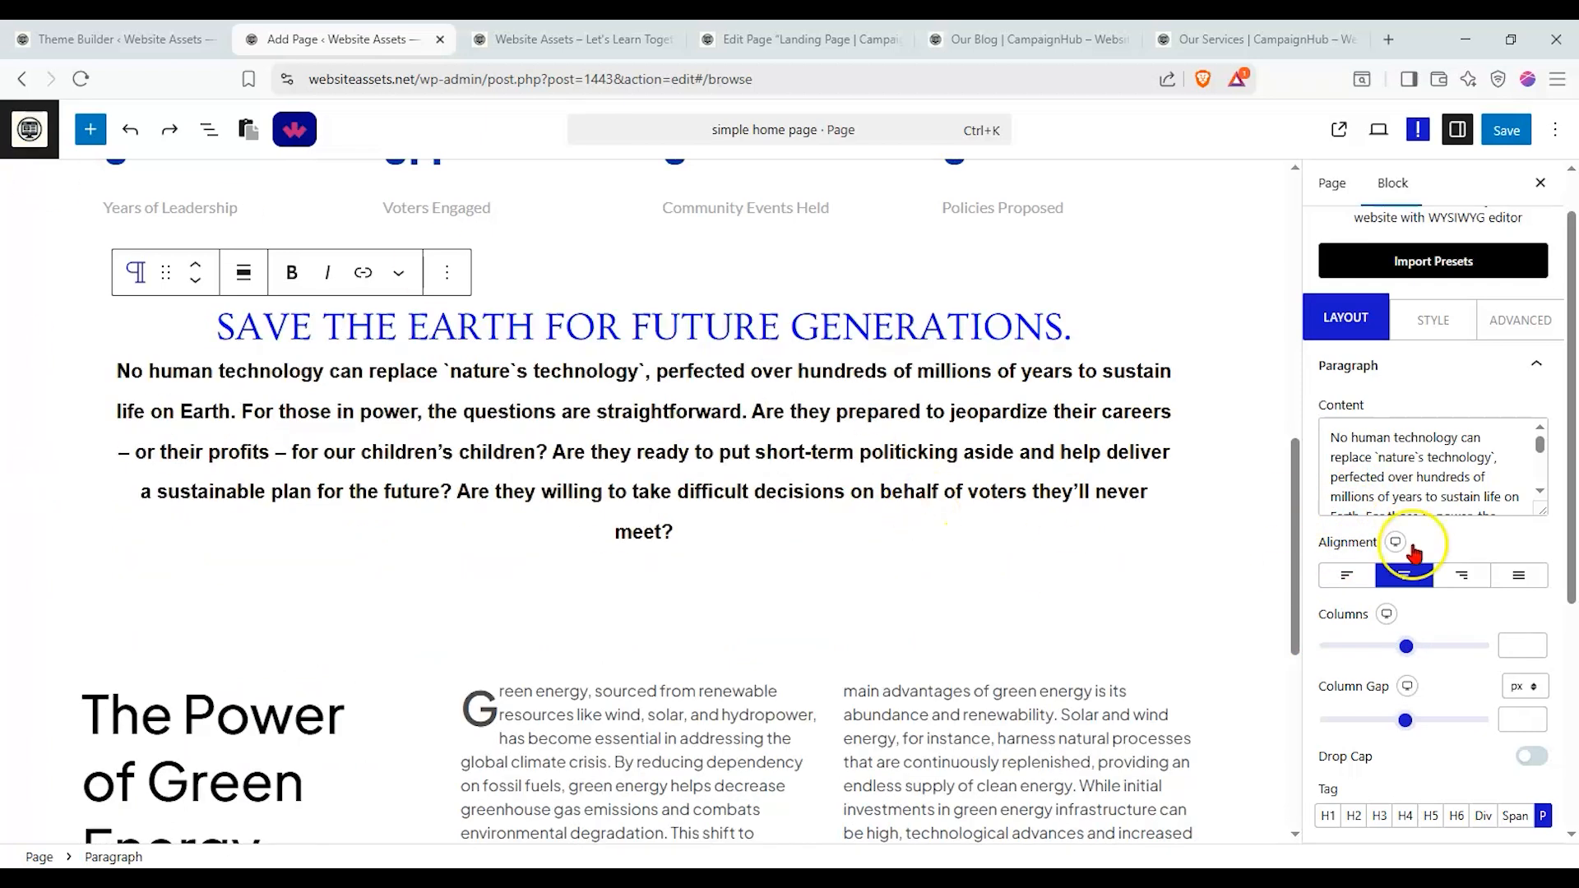
Select the "The Power of Green Energy" block below the "Save the Earth" section and open its paragraph content settings
scroll(1556, 536, down, 2)
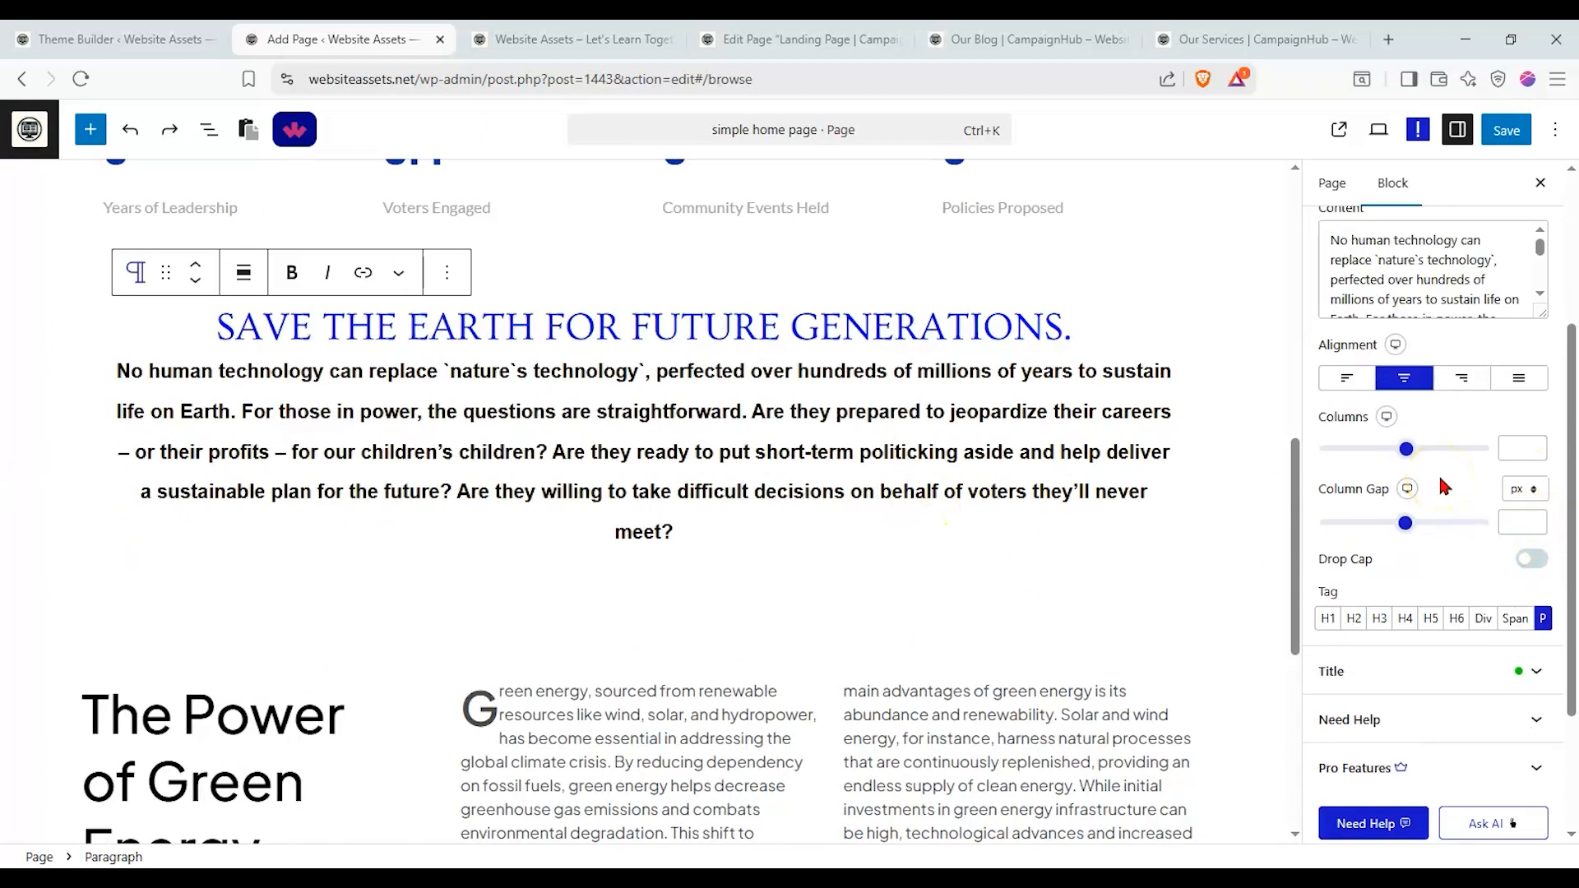
scroll(1186, 474, down, 3)
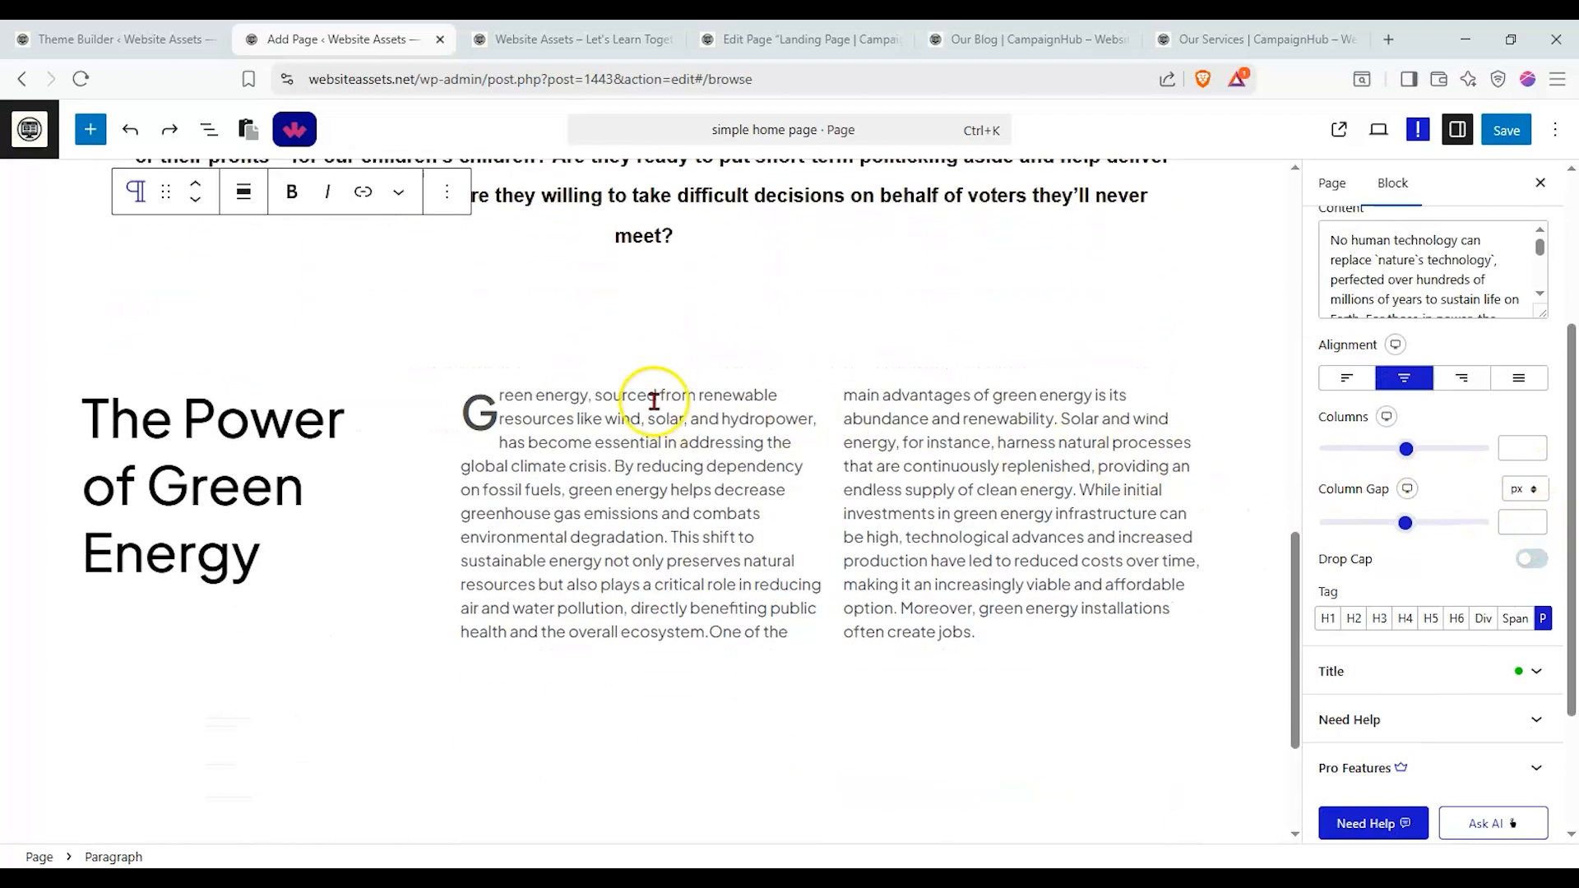
click(617, 408)
click(342, 400)
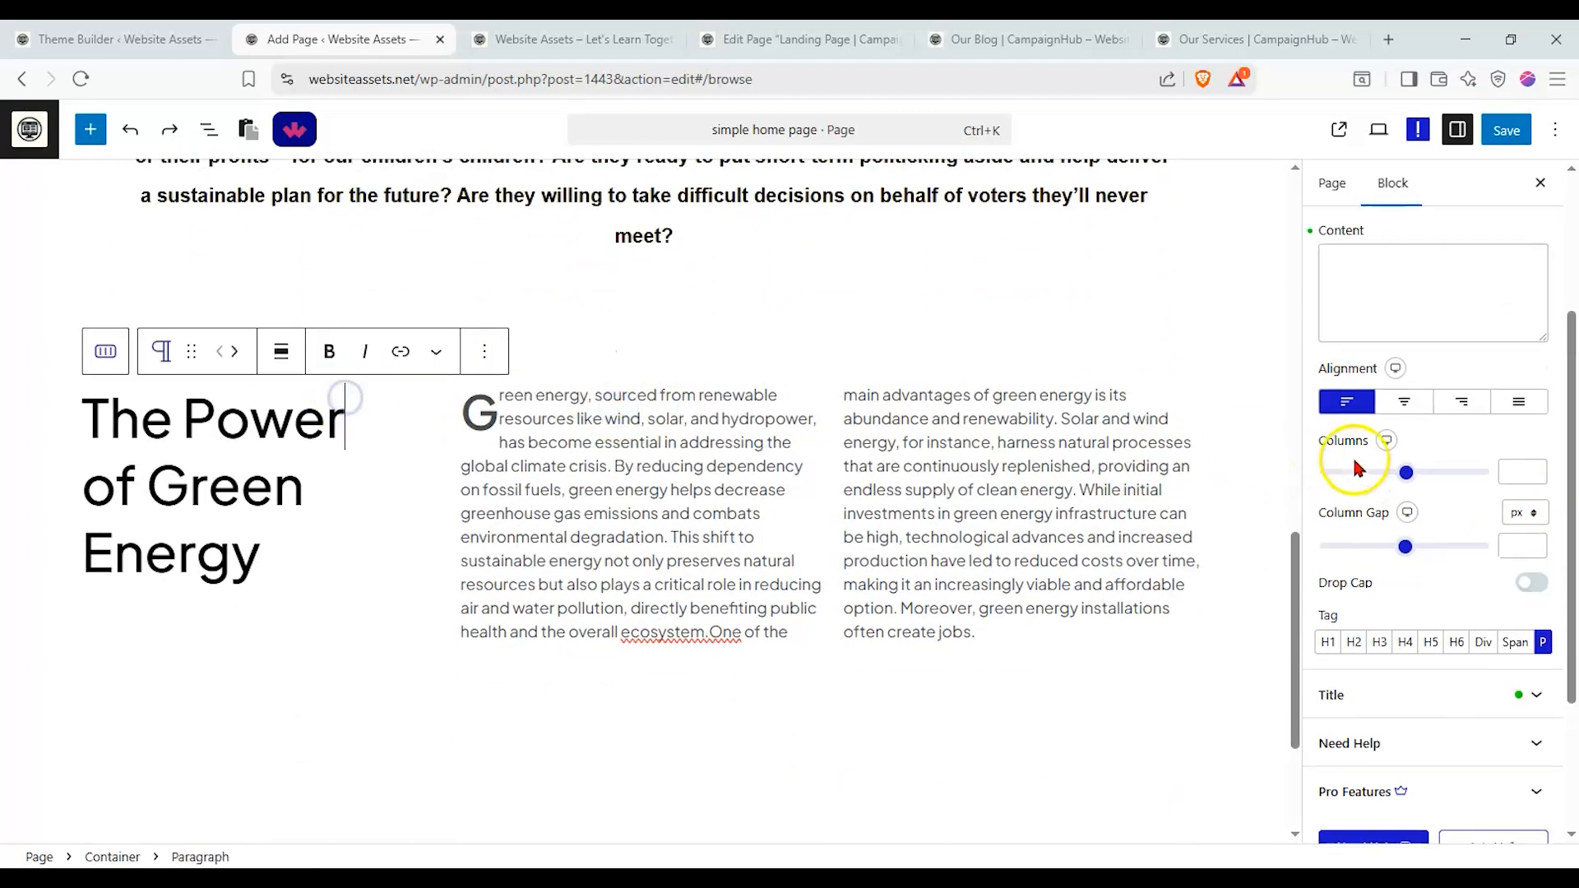
scroll(1361, 457, up, 3)
click(1400, 425)
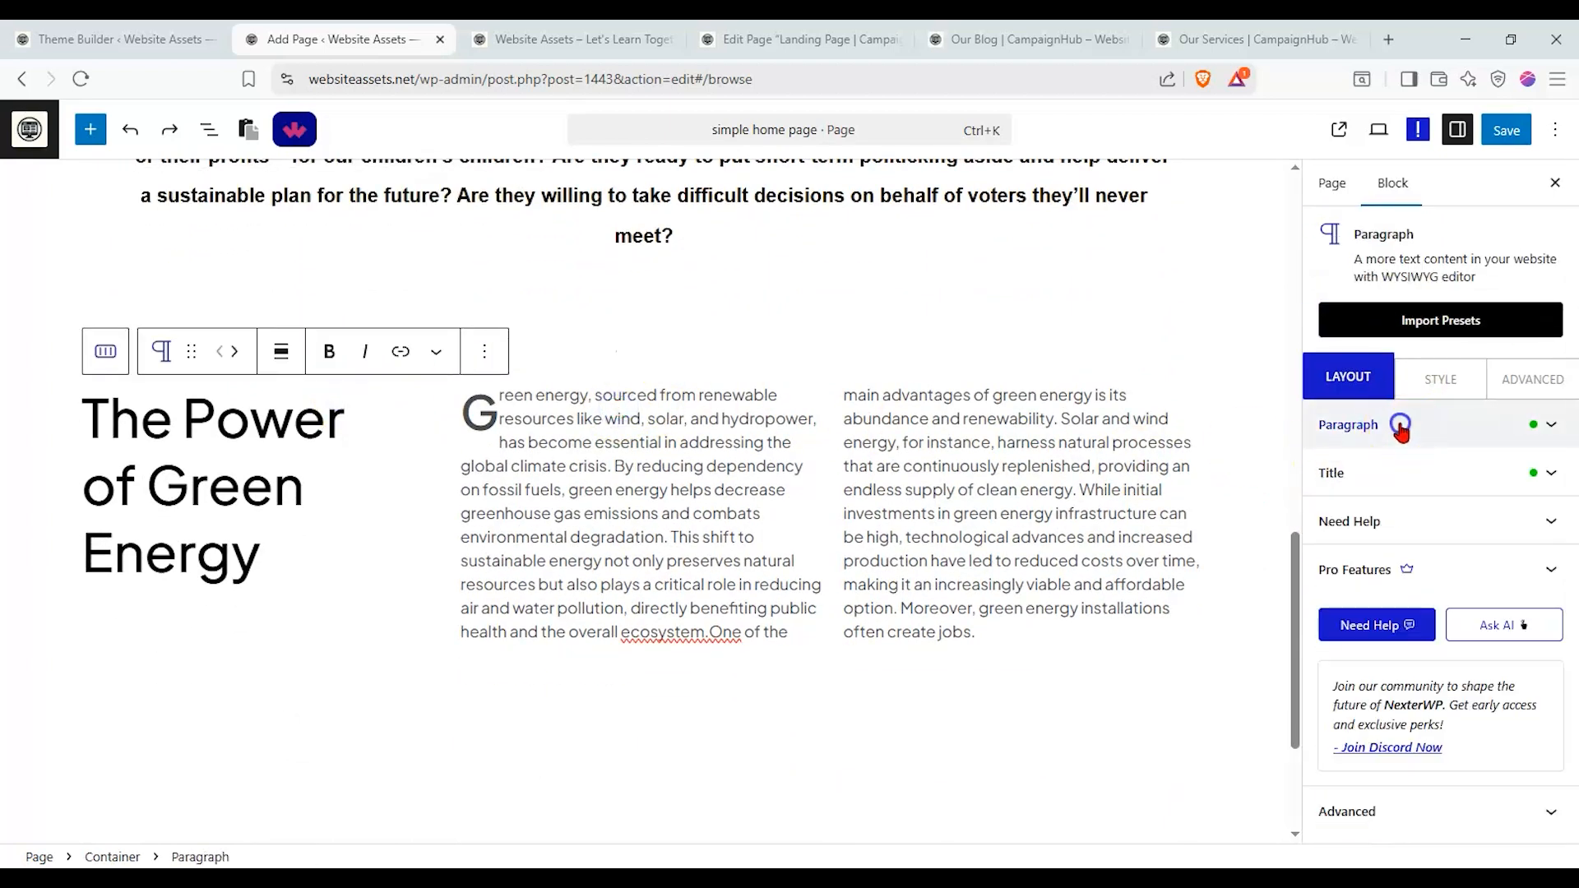
click(1400, 426)
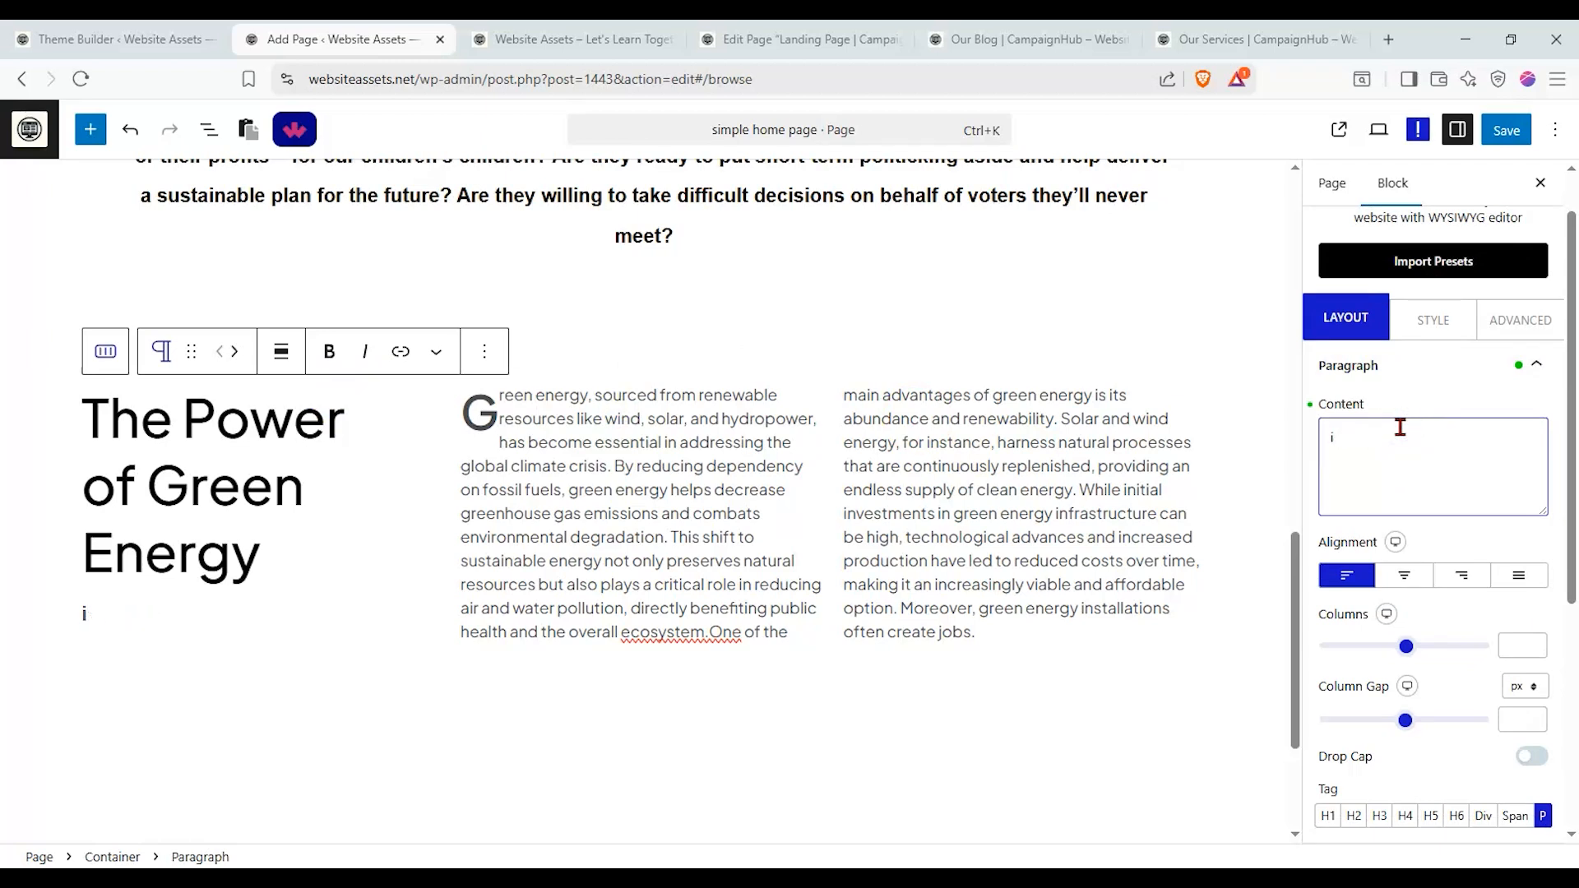
Open the block list, expand the nested containers and examine the content and column settings of the green energy body paragraph
click(208, 129)
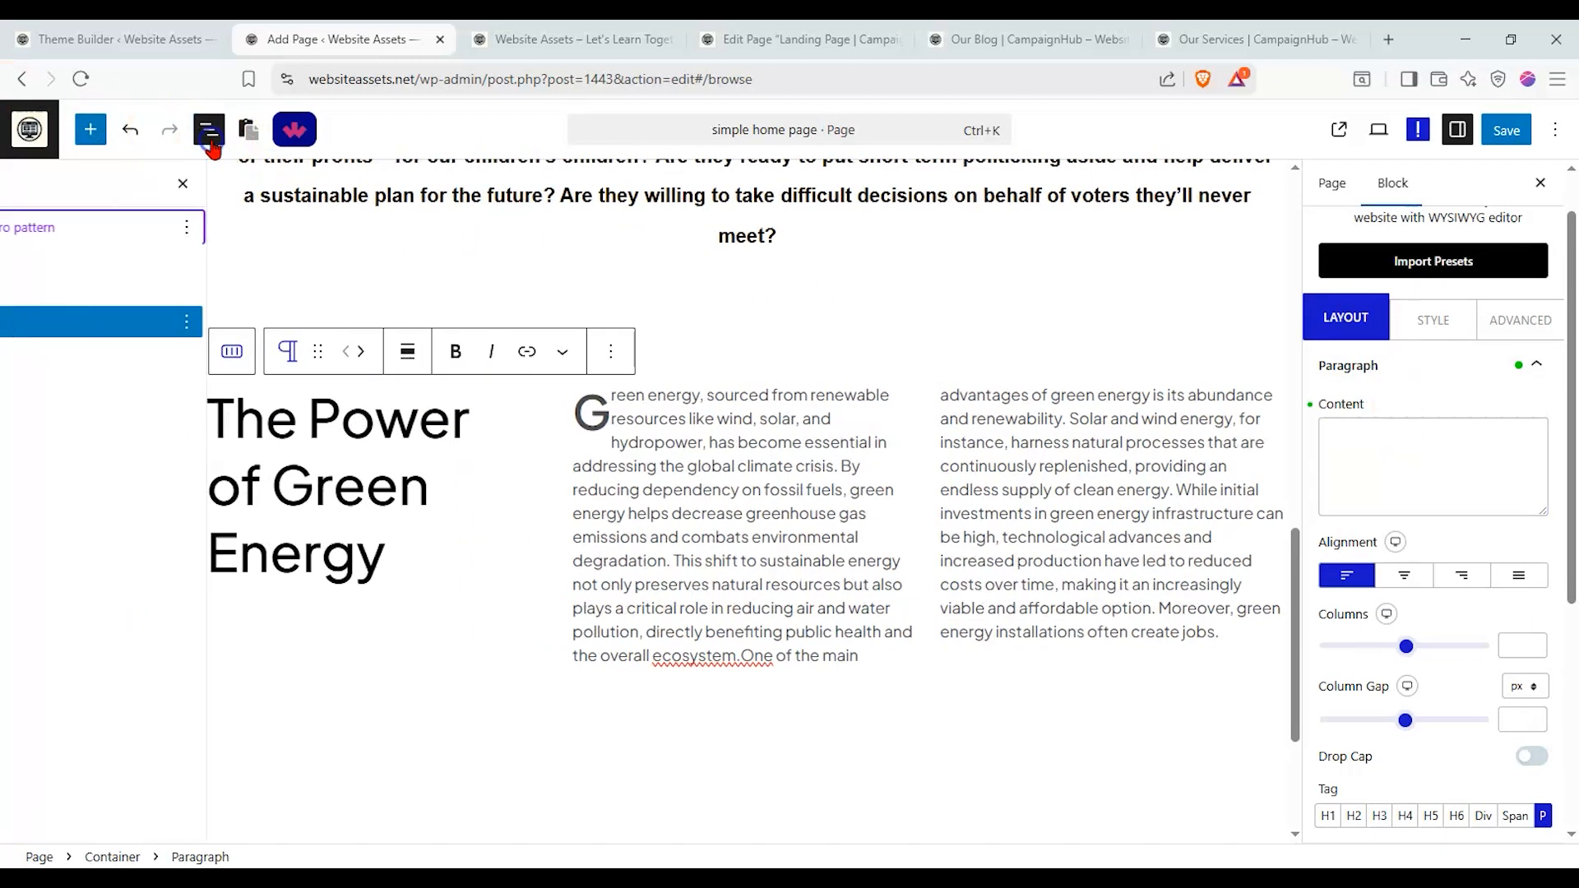
click(78, 291)
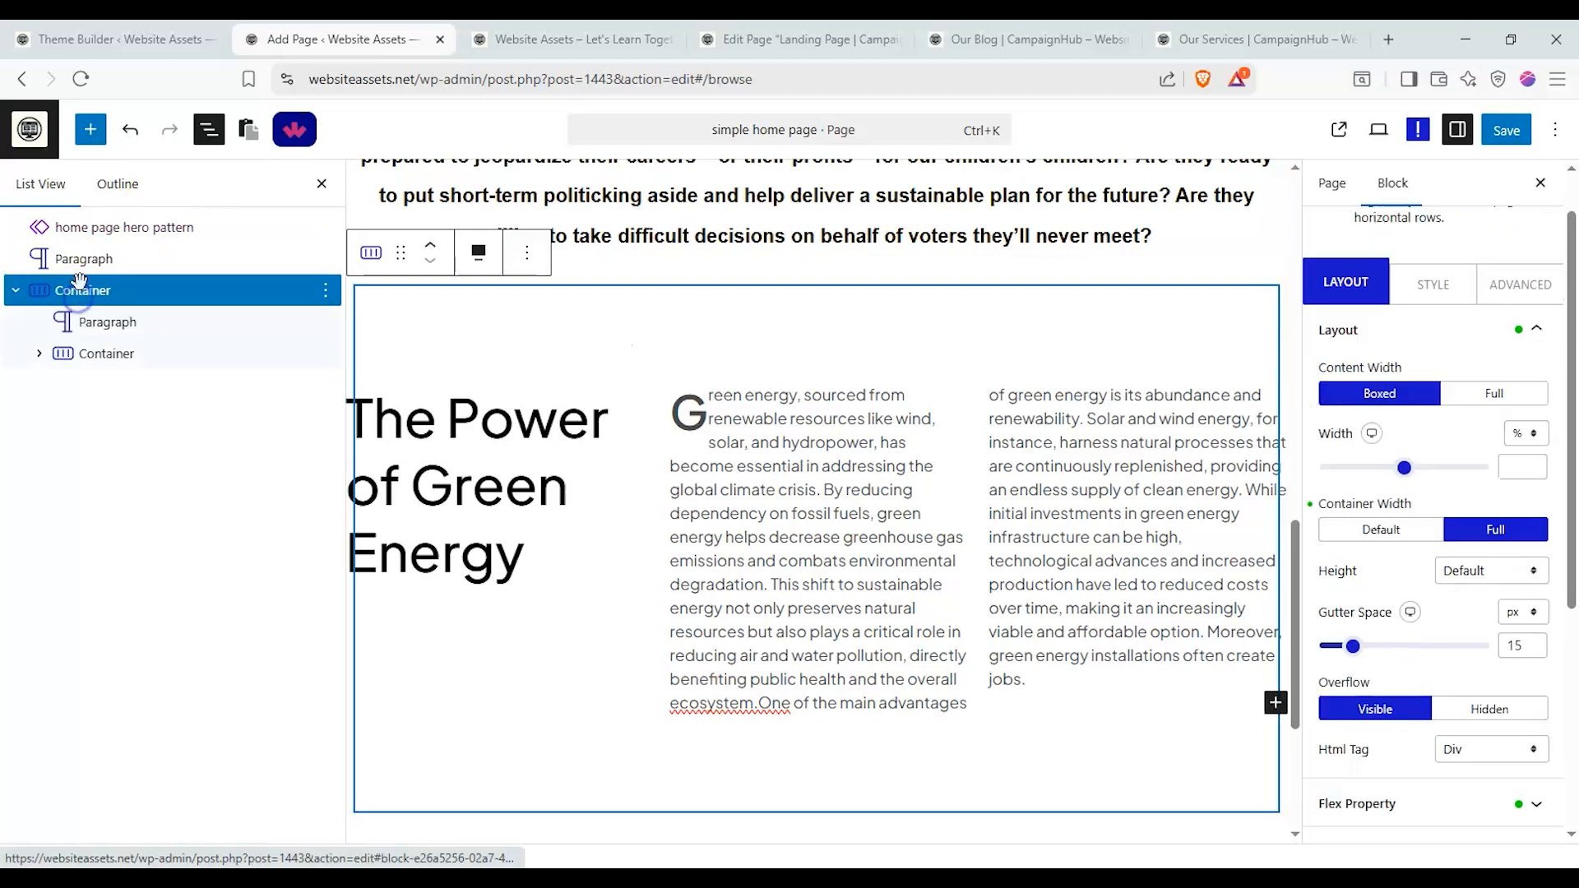
click(82, 260)
click(79, 290)
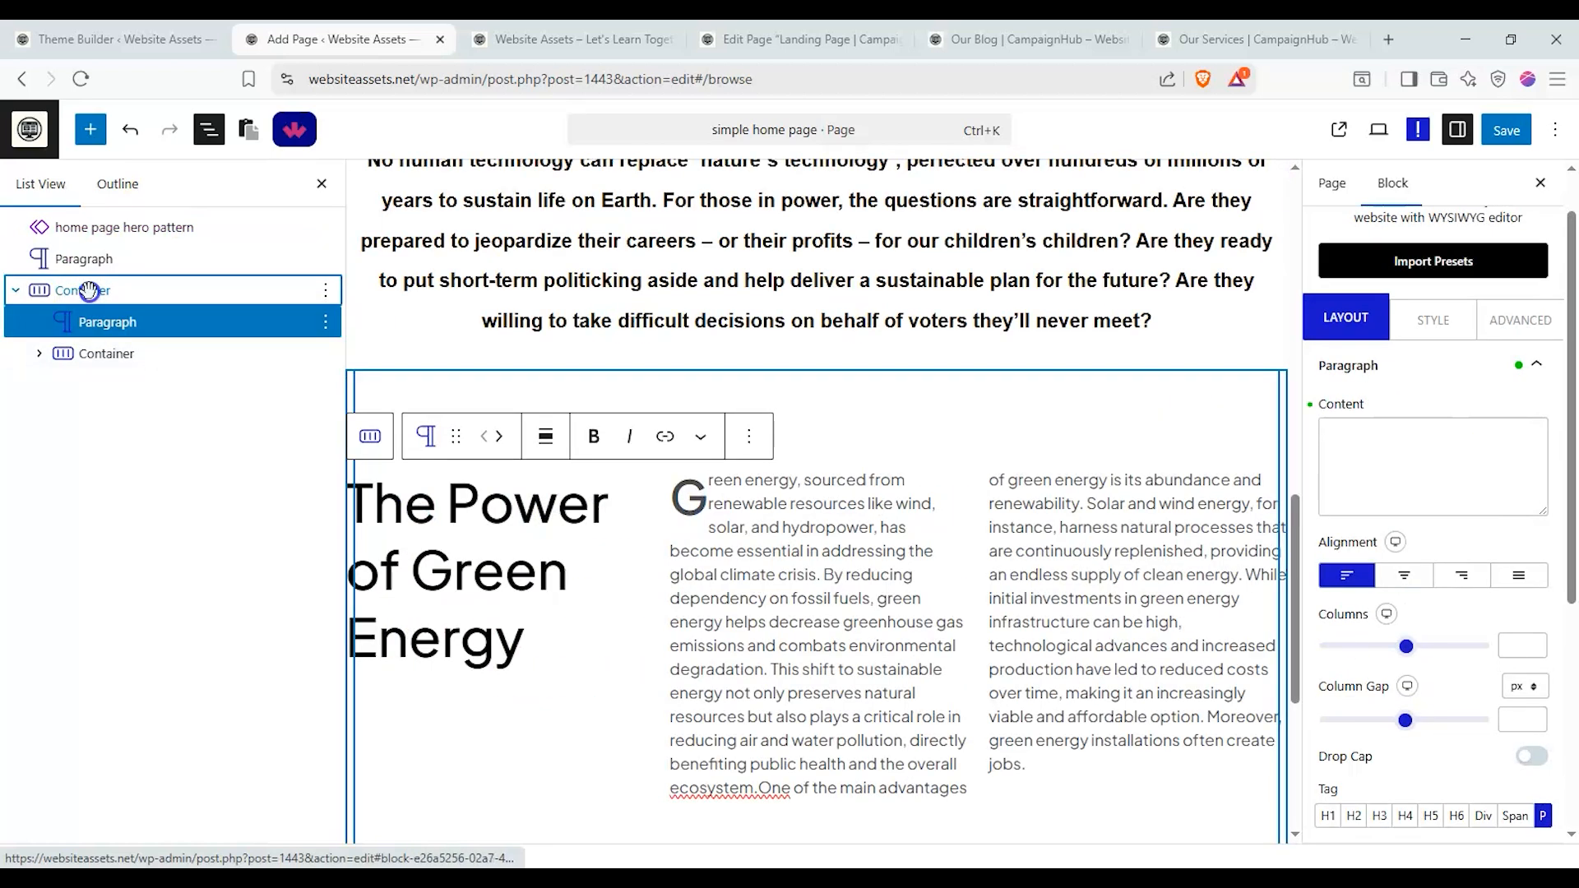
click(102, 323)
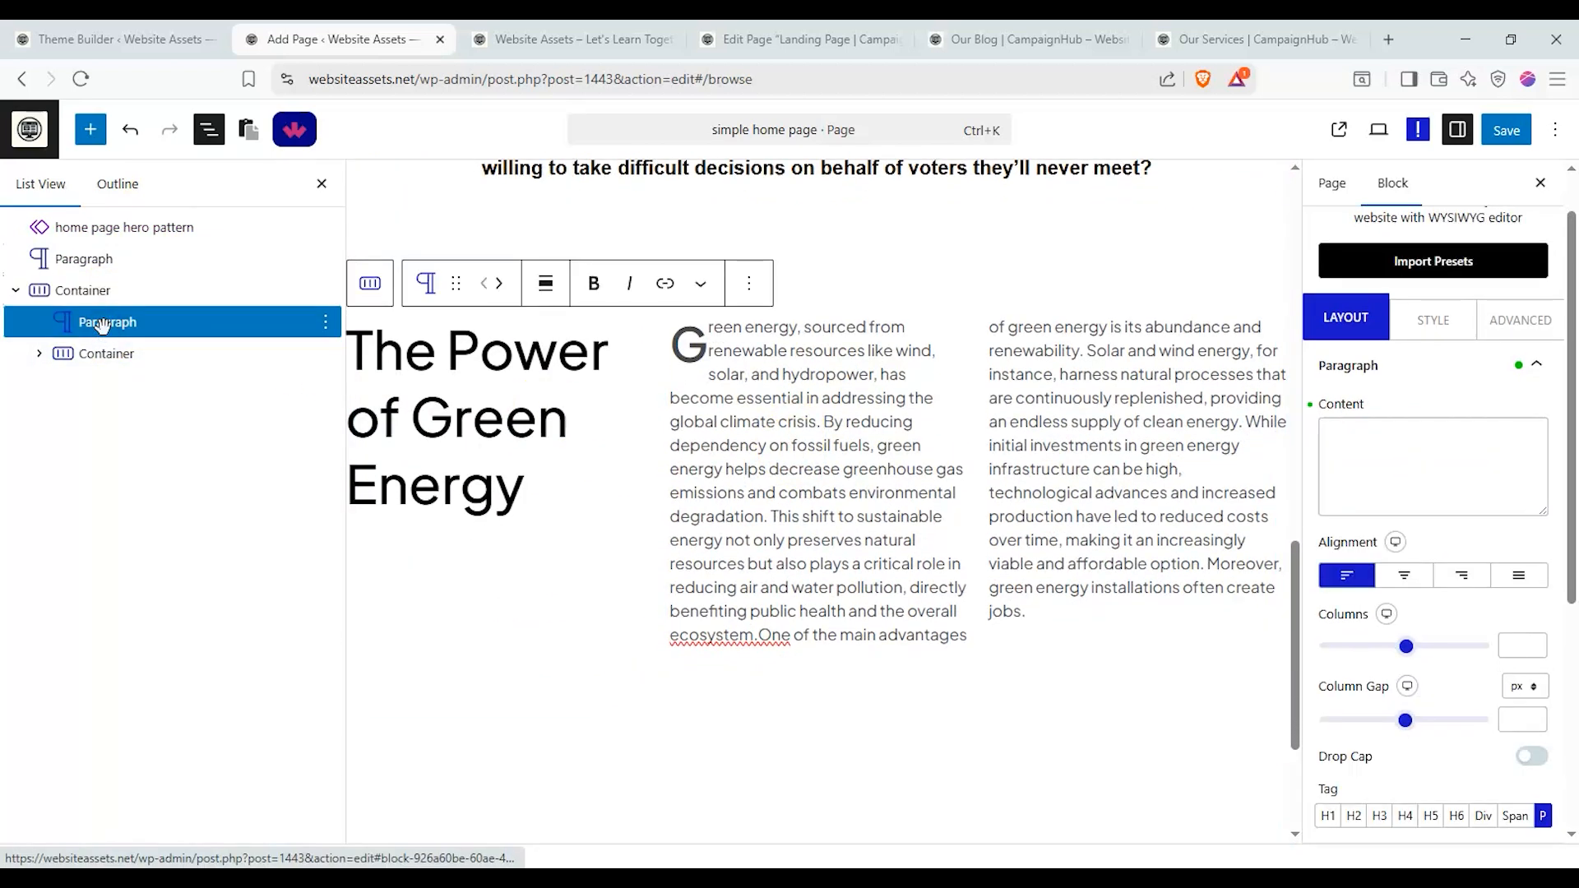
click(38, 354)
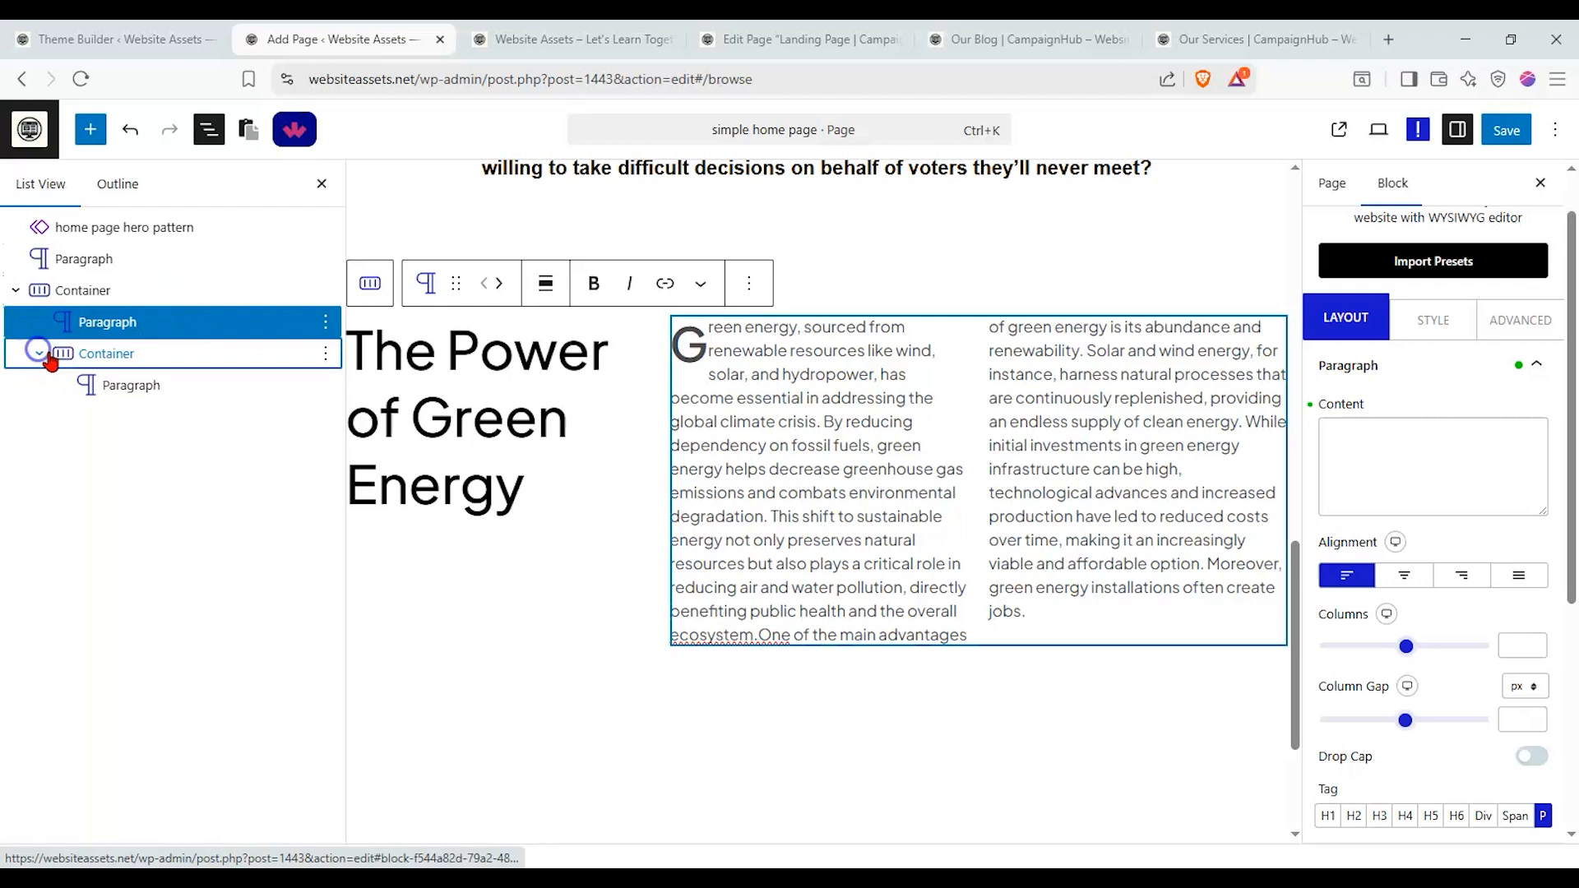
click(136, 387)
scroll(1391, 462, down, 5)
scroll(1431, 510, down, 3)
scroll(1445, 529, up, 4)
scroll(1370, 471, up, 2)
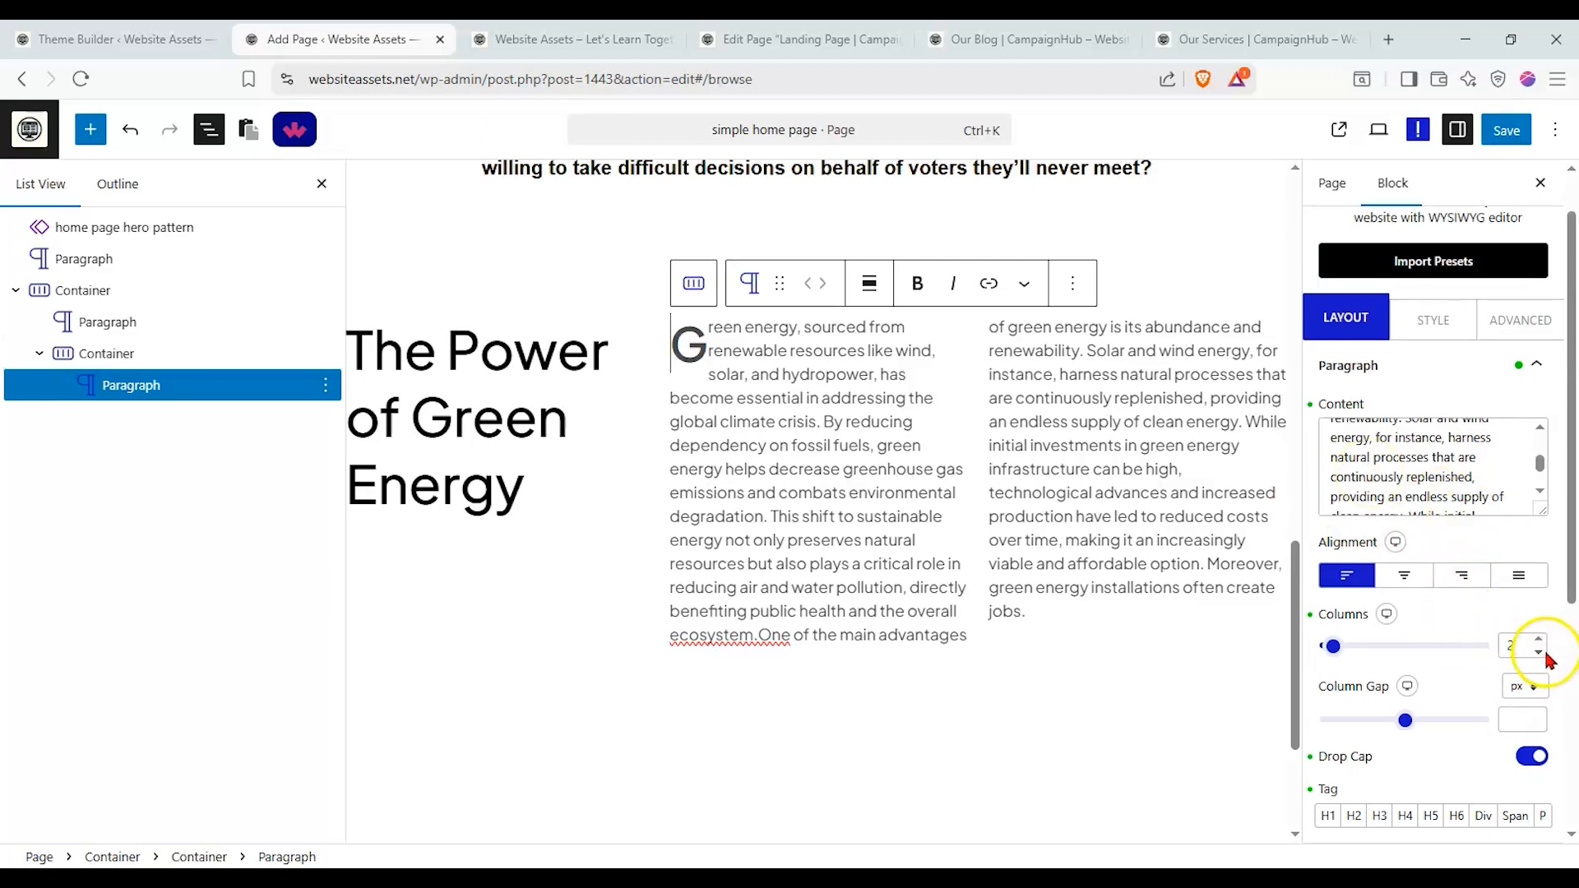
Replace the title "The Power of Green Energy" with "This is the example title area in this template."
click(536, 420)
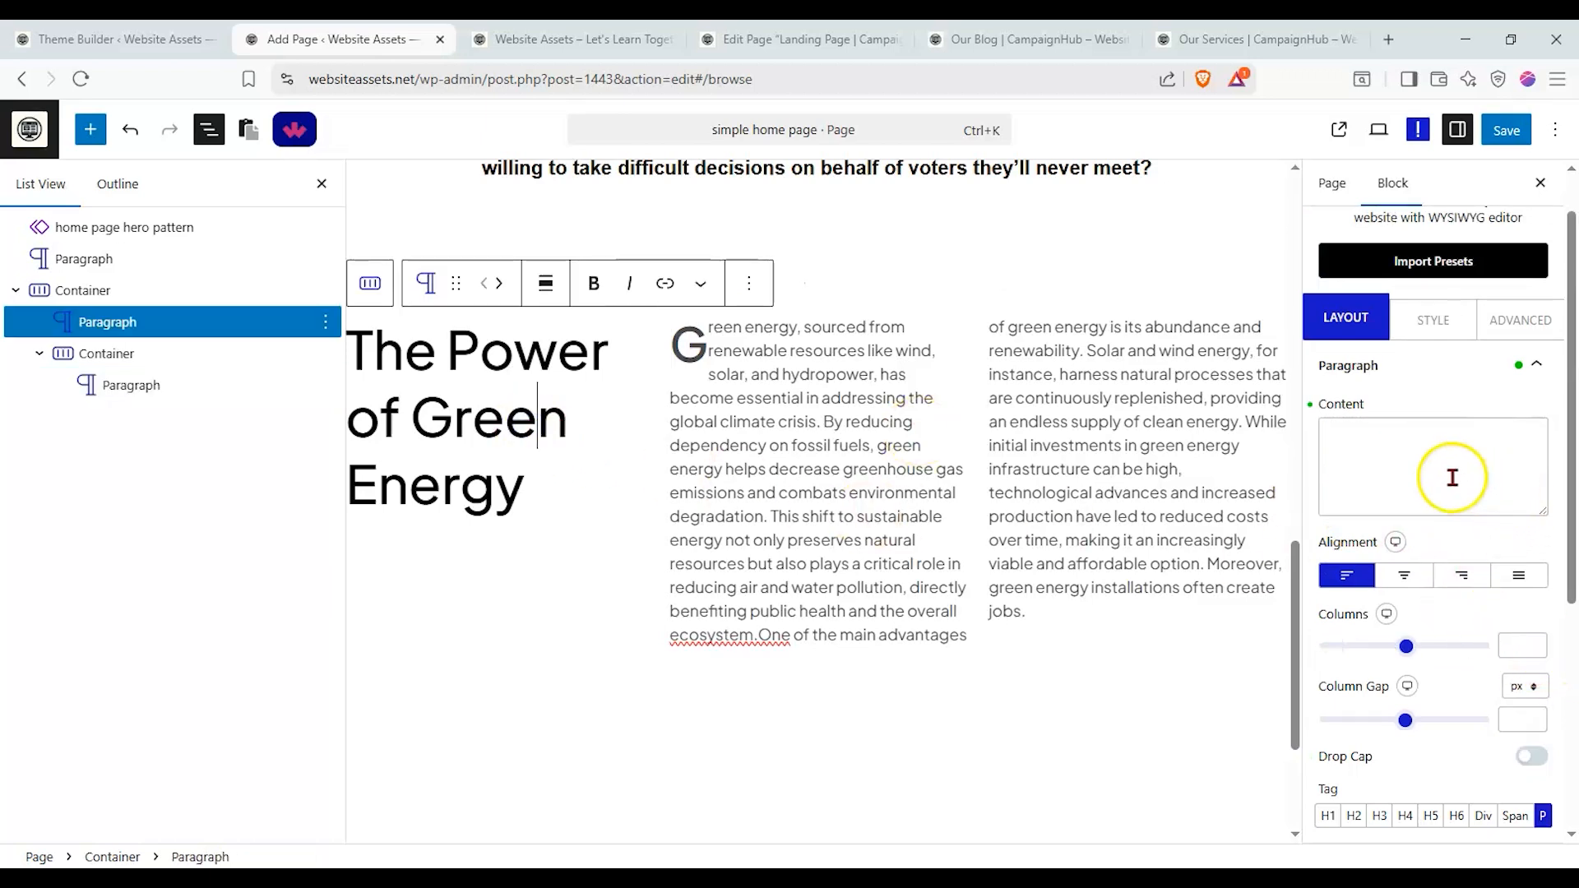
scroll(1446, 464, down, 6)
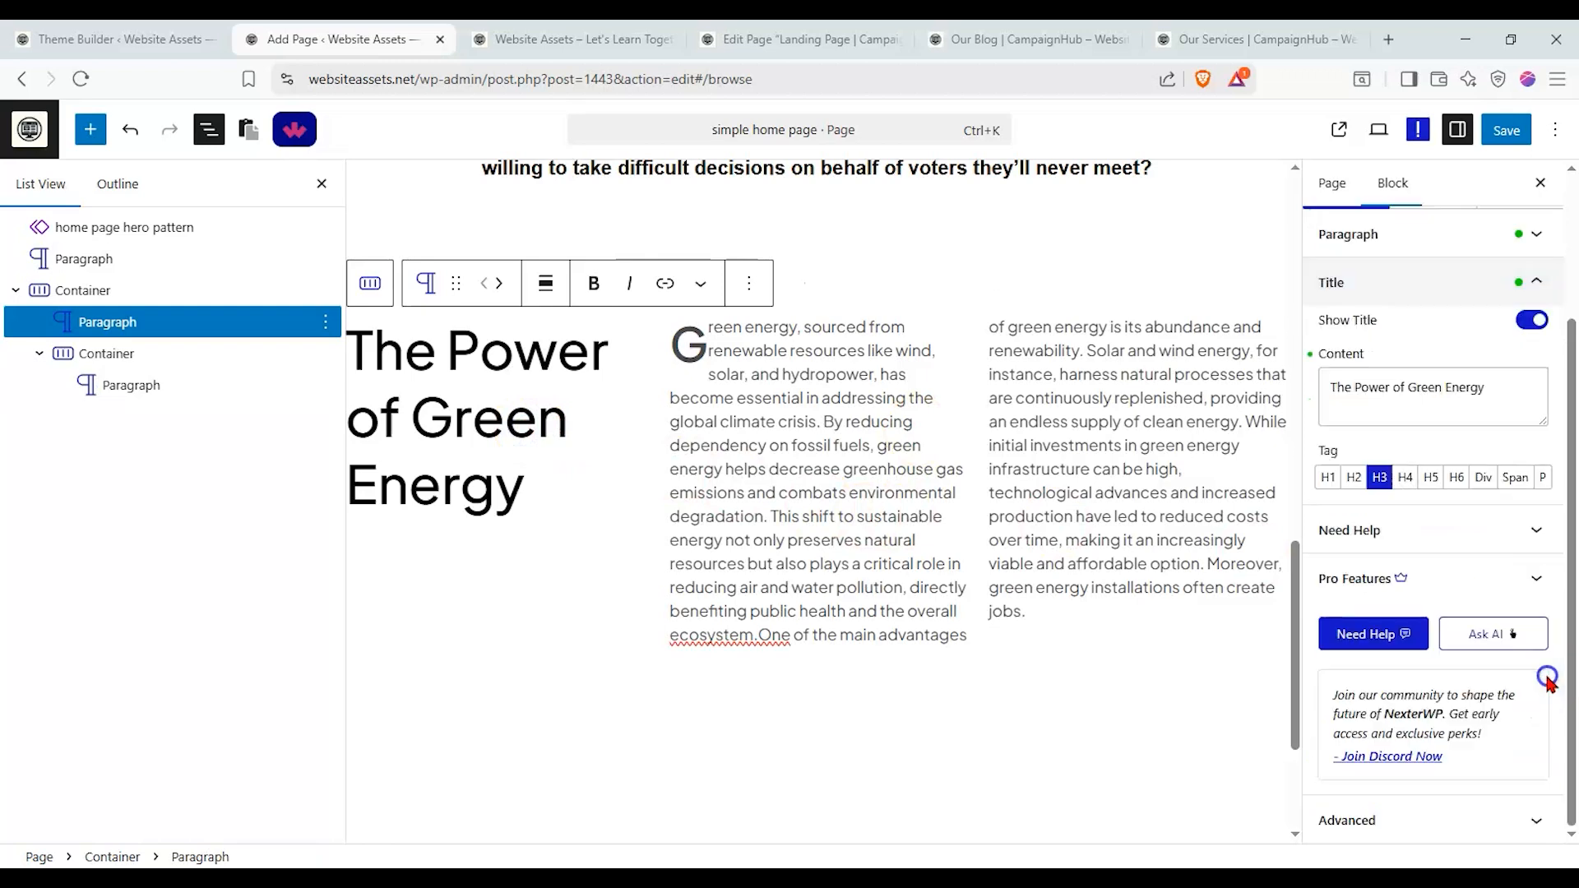
scroll(1478, 502, up, 2)
drag(1490, 494, 1246, 465)
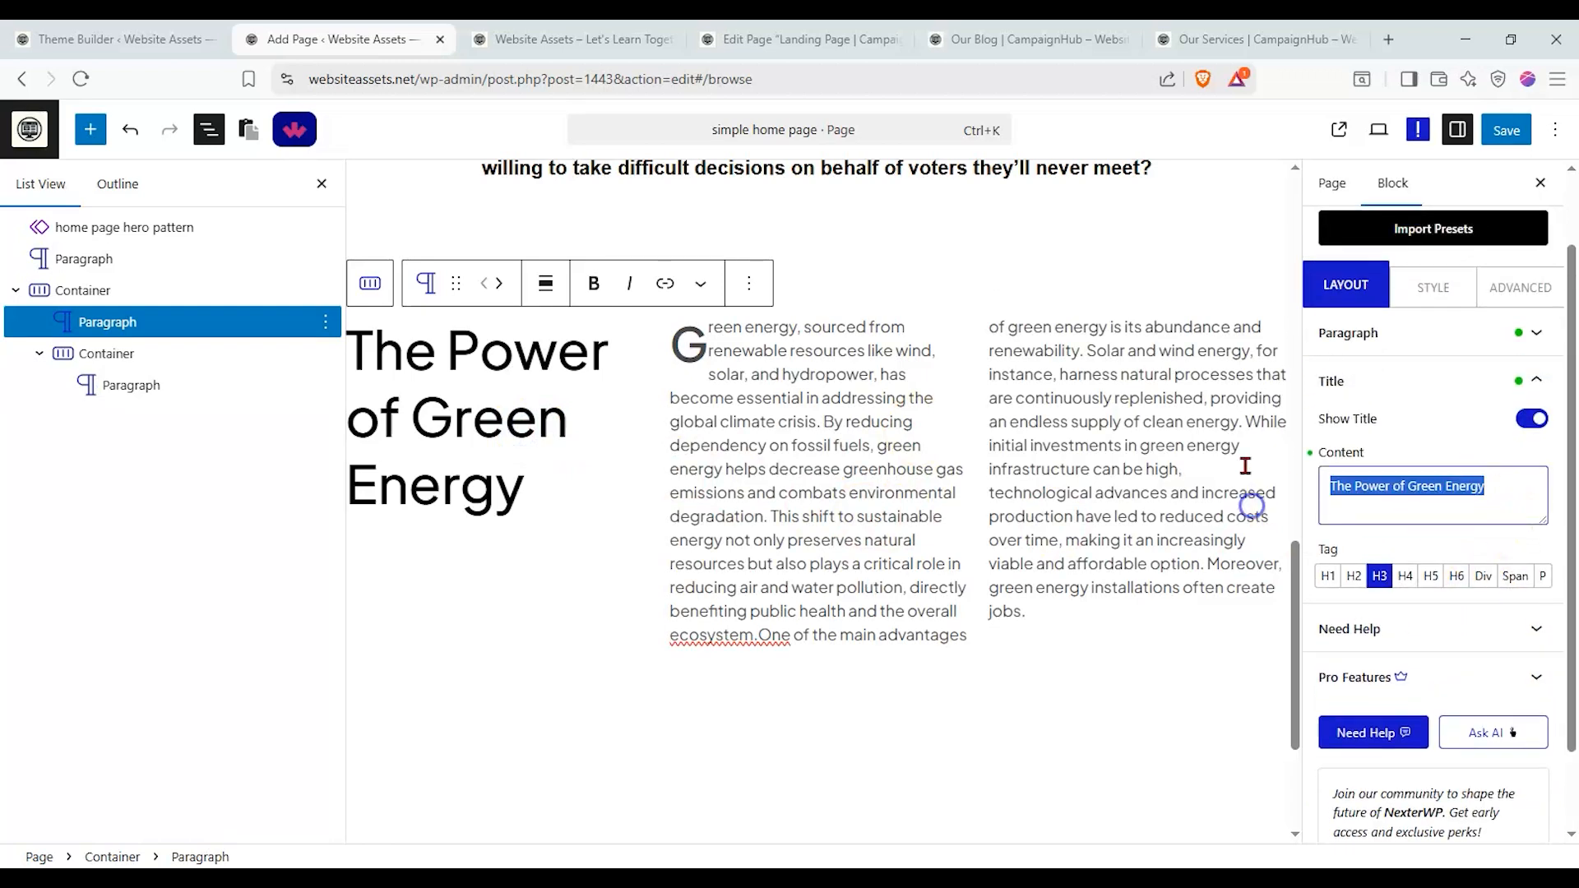
text(Thi)
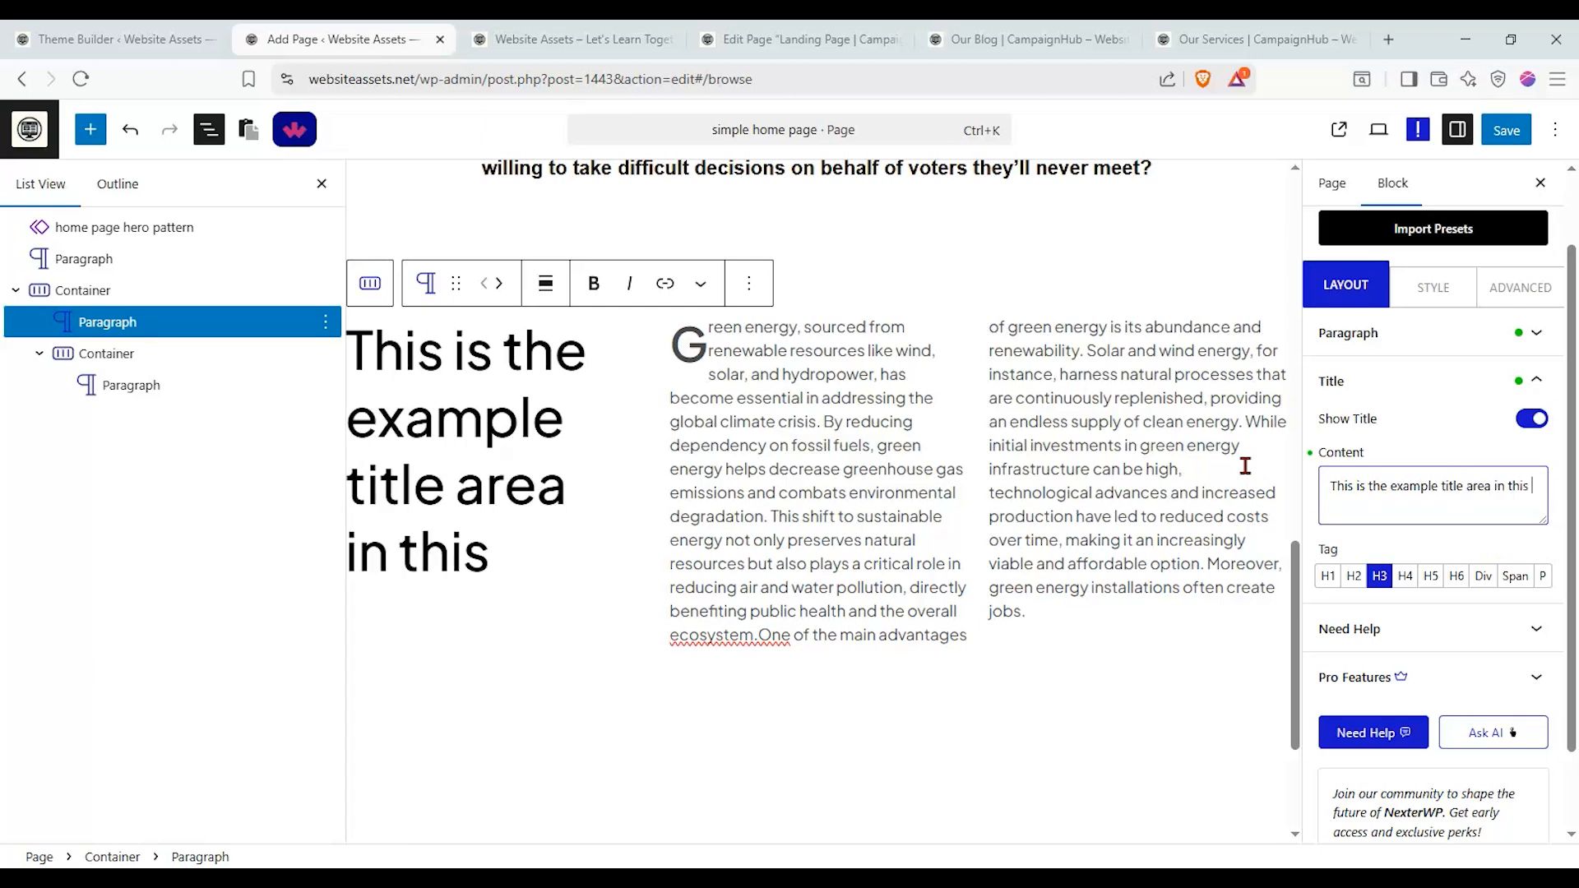
text(template.)
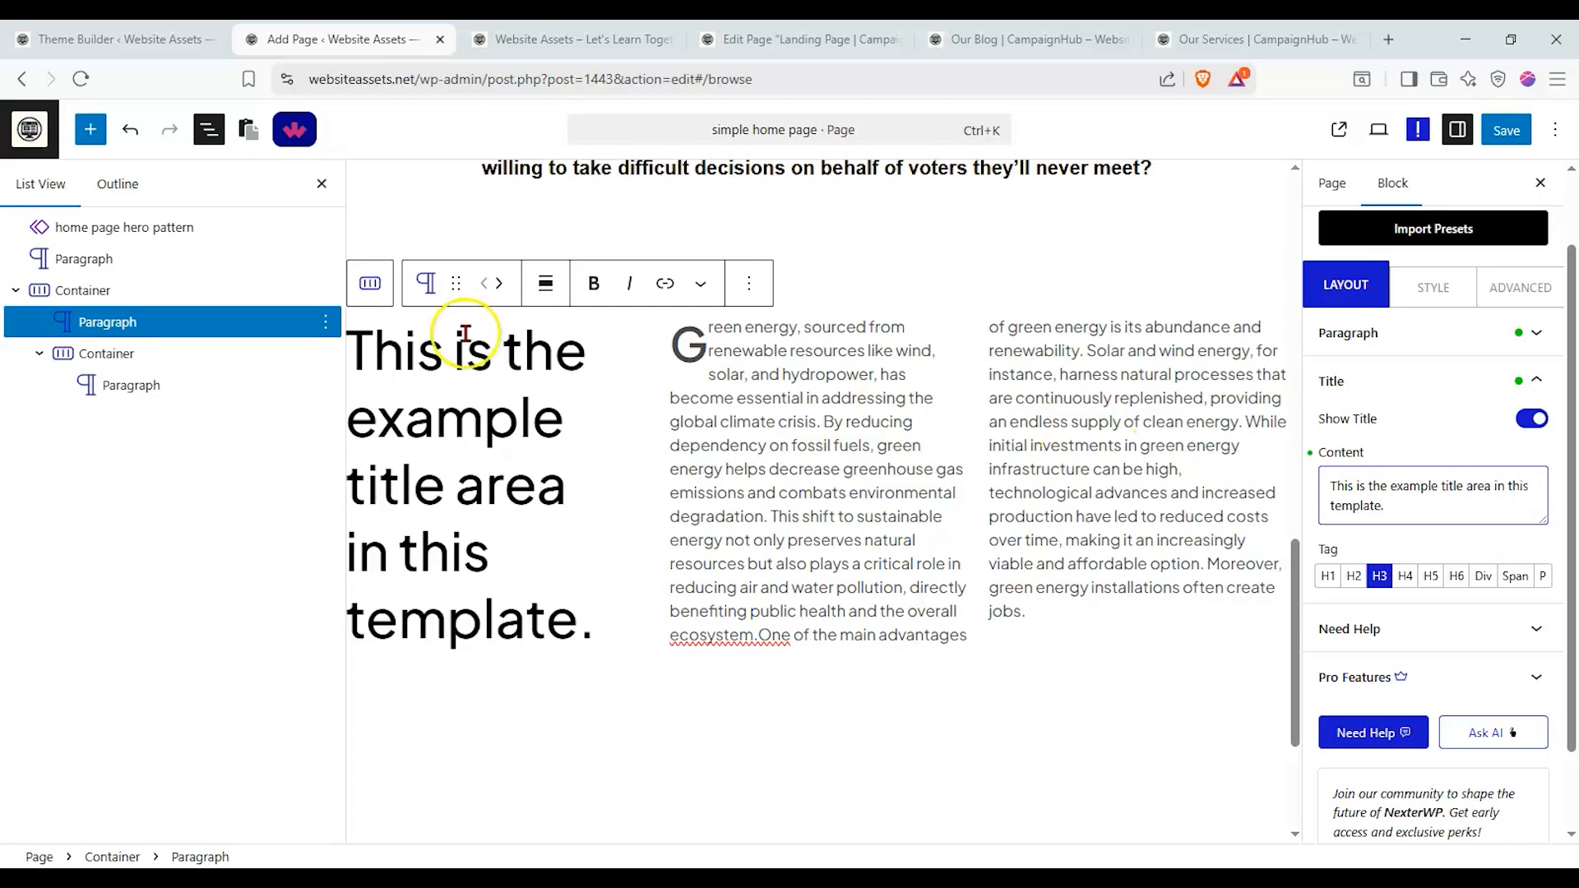
Replace the two-column green energy body text with placeholder text beginning "Nulla vehicula nec nulla id sollicitudin."
click(95, 393)
click(1453, 407)
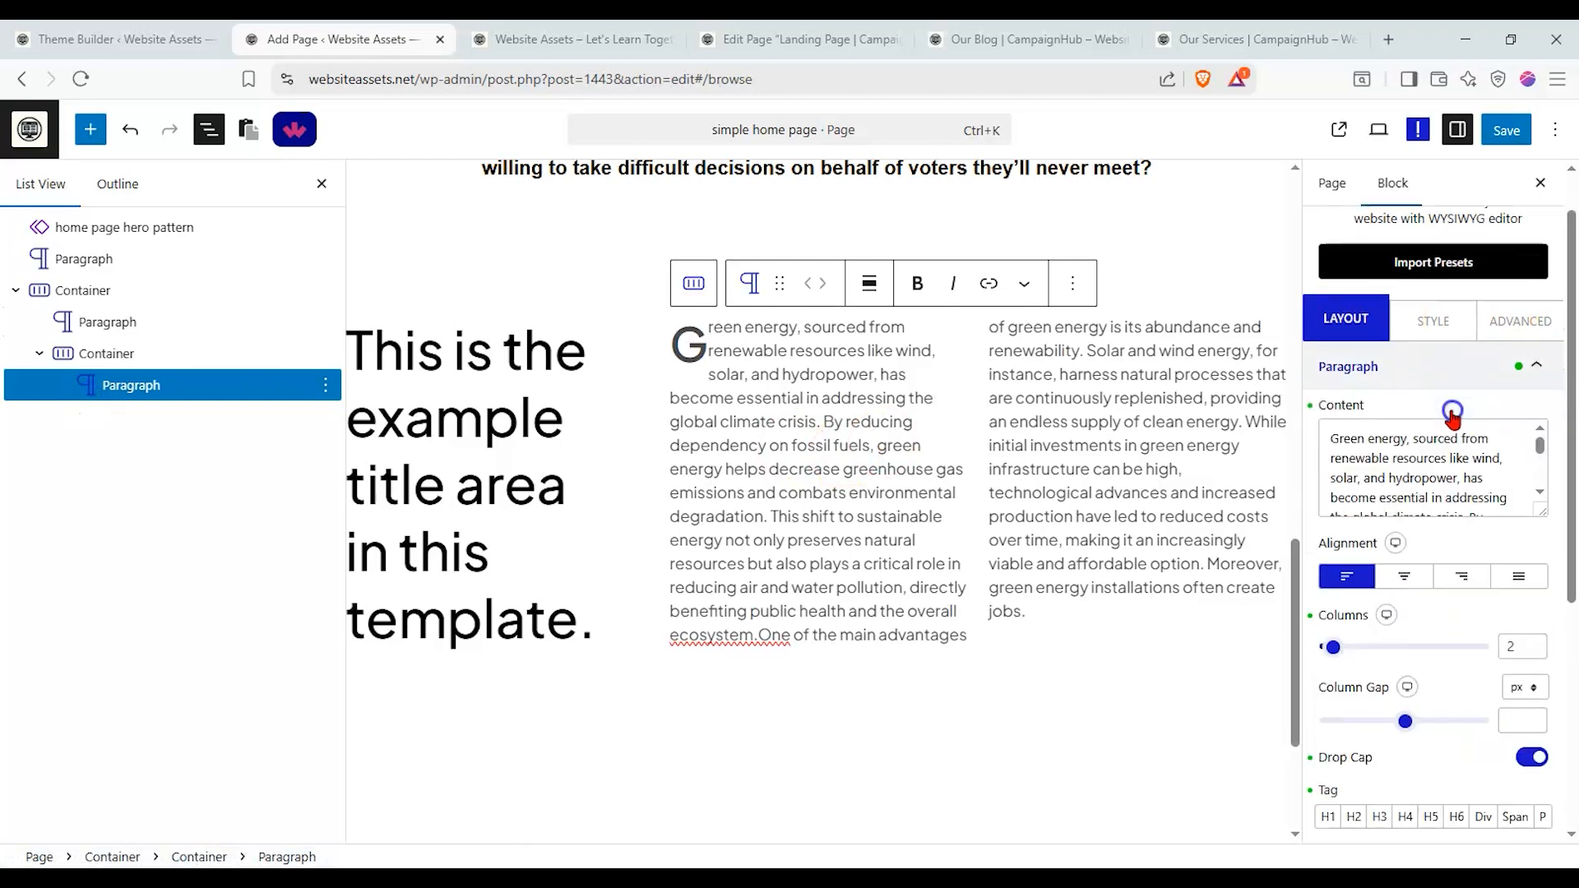
key(ctrl+a)
text(Nulla vehicula nec nulla id sollicitudin. Praesent nisl mauris, faucibus vitae aliquet sit amet, aliquam a arcu. Sed mauris lacus, tincidunt lacinia tellus in, feugiat lacinia ex. Nulla condimentum, neque ut finibus facilisis, eros eros tempus turpis, a tempor nisl diam id purus. Fusce vestibulum rhoncus ligula, eu egestas leo sagittis sodales. Aliquam erat volutpat. Sed dictum tellus sit amet magna condimentum, et malesuada massa venenatis. Morbi eleifend sodales lacus nec pretium. Nam felis sapien, luctus eu tortor id, hendrerit sollicitudin neque. Curabitur dapibus finibus ipsum at fringilla. Curabitur tempor mattis arcu, ac cursus tortor bibendum viverra. Morbi non leo a massa ullamcorper luctus. Maecenas pharetra feugiat volutpat. Nullam ut semper leo. Integer justo metus, aliquet sit amet eros et, dapibus eleifend enim.)
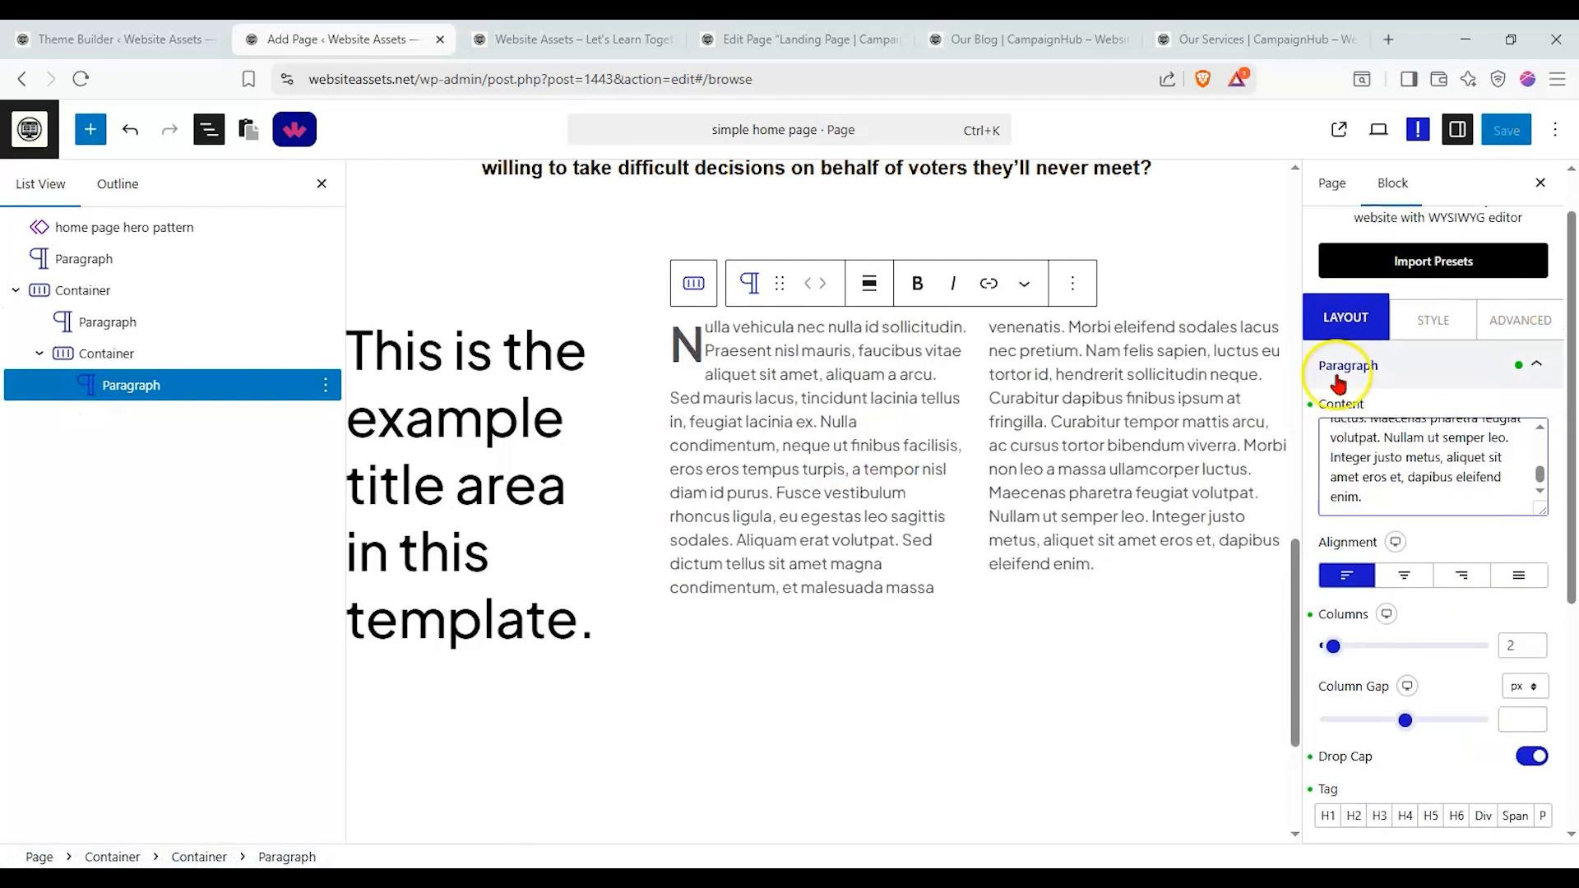
Try centred and right alignment on the two-column placeholder paragraph and set it to justified
click(1404, 575)
click(1479, 578)
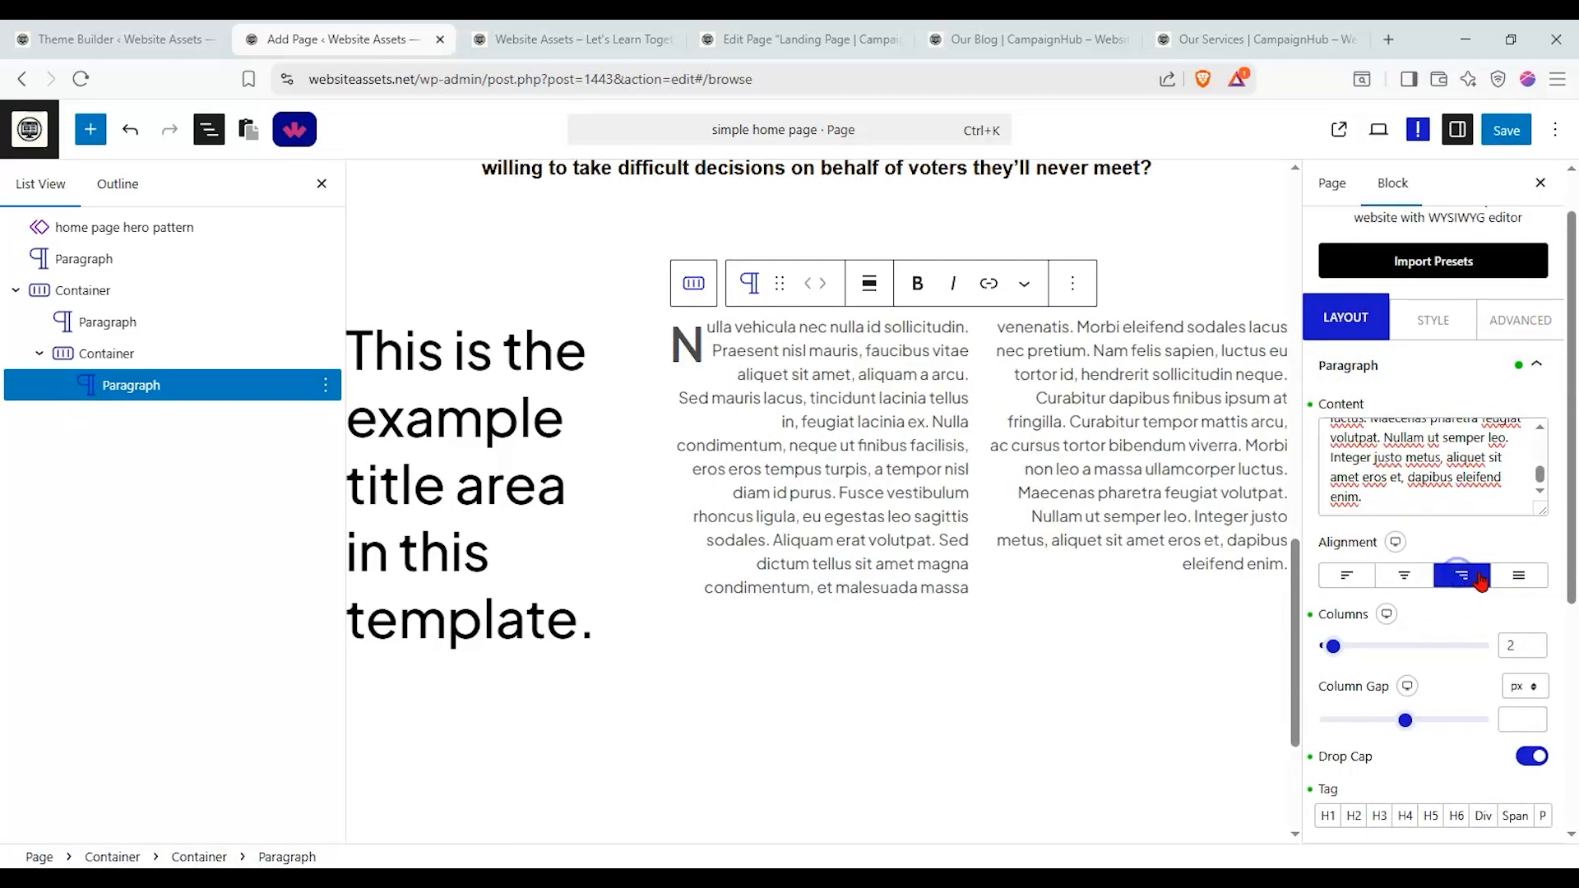
click(1518, 575)
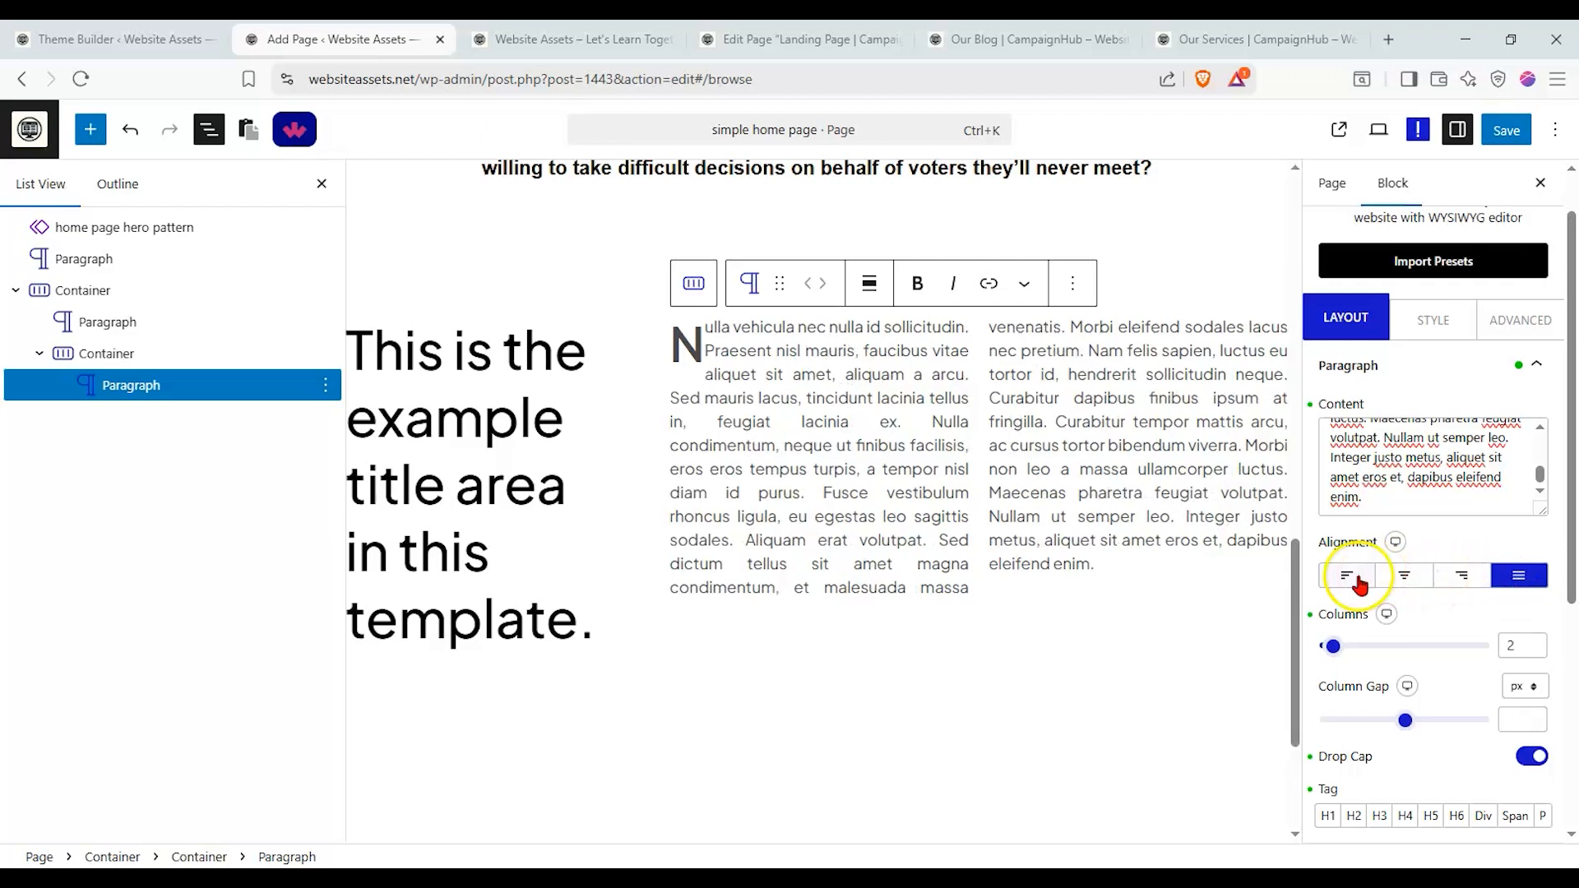
Try the P and Div tags on the two-column placeholder paragraph and set its tag to H6
scroll(1439, 489, down, 1)
scroll(1432, 497, down, 1)
click(1542, 618)
click(1482, 619)
click(1453, 618)
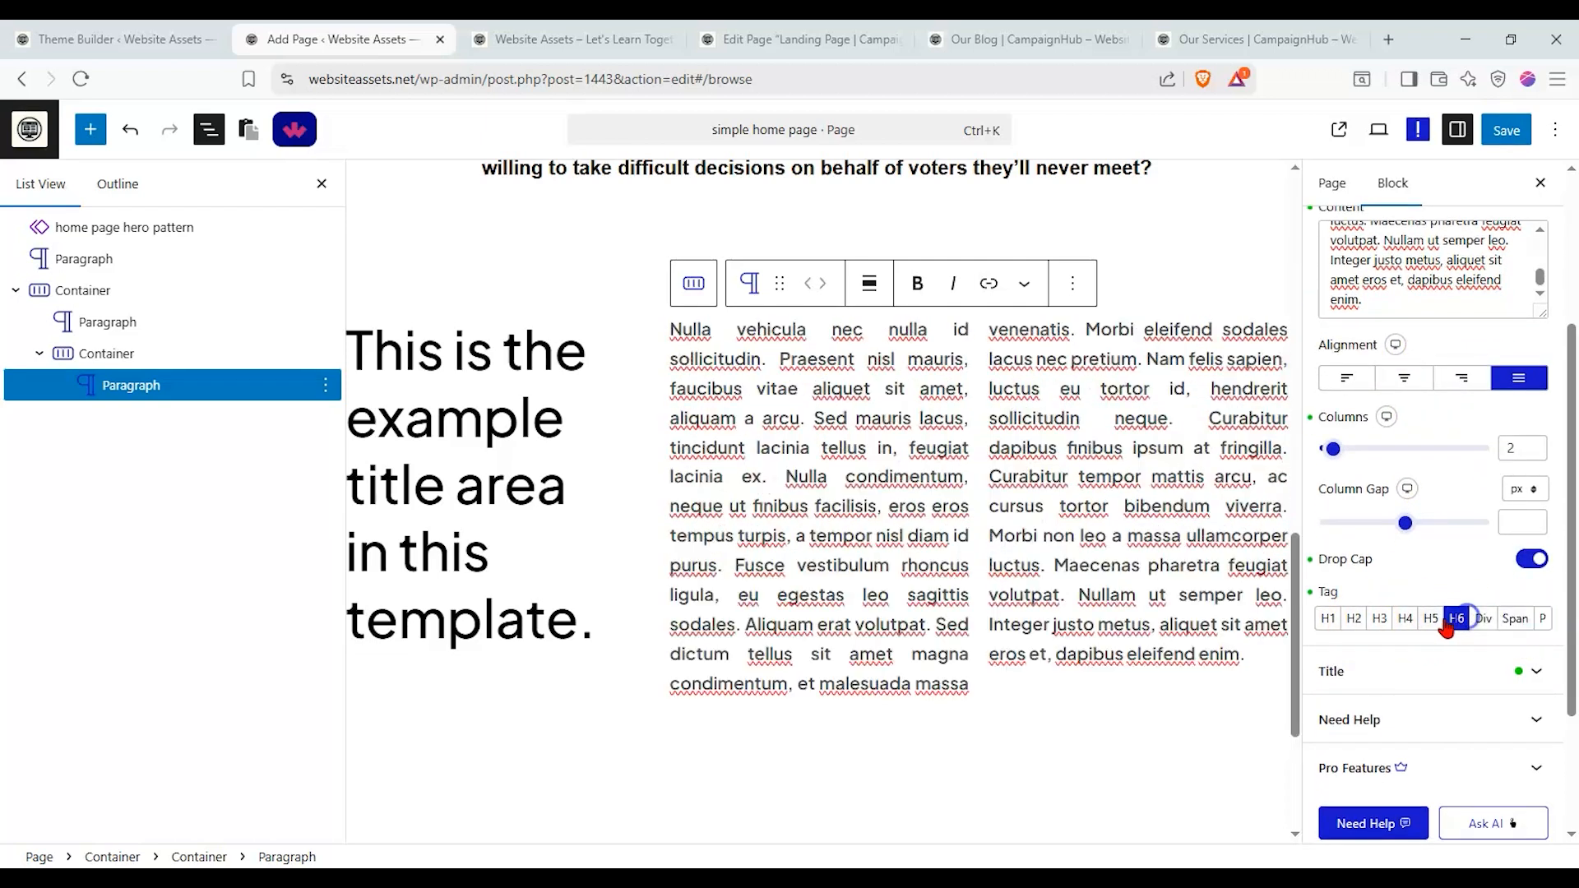
Try the coral global colour on the placeholder paragraph's text and set its text colour to the dark blue Nexter global colour
scroll(1410, 458, up, 2)
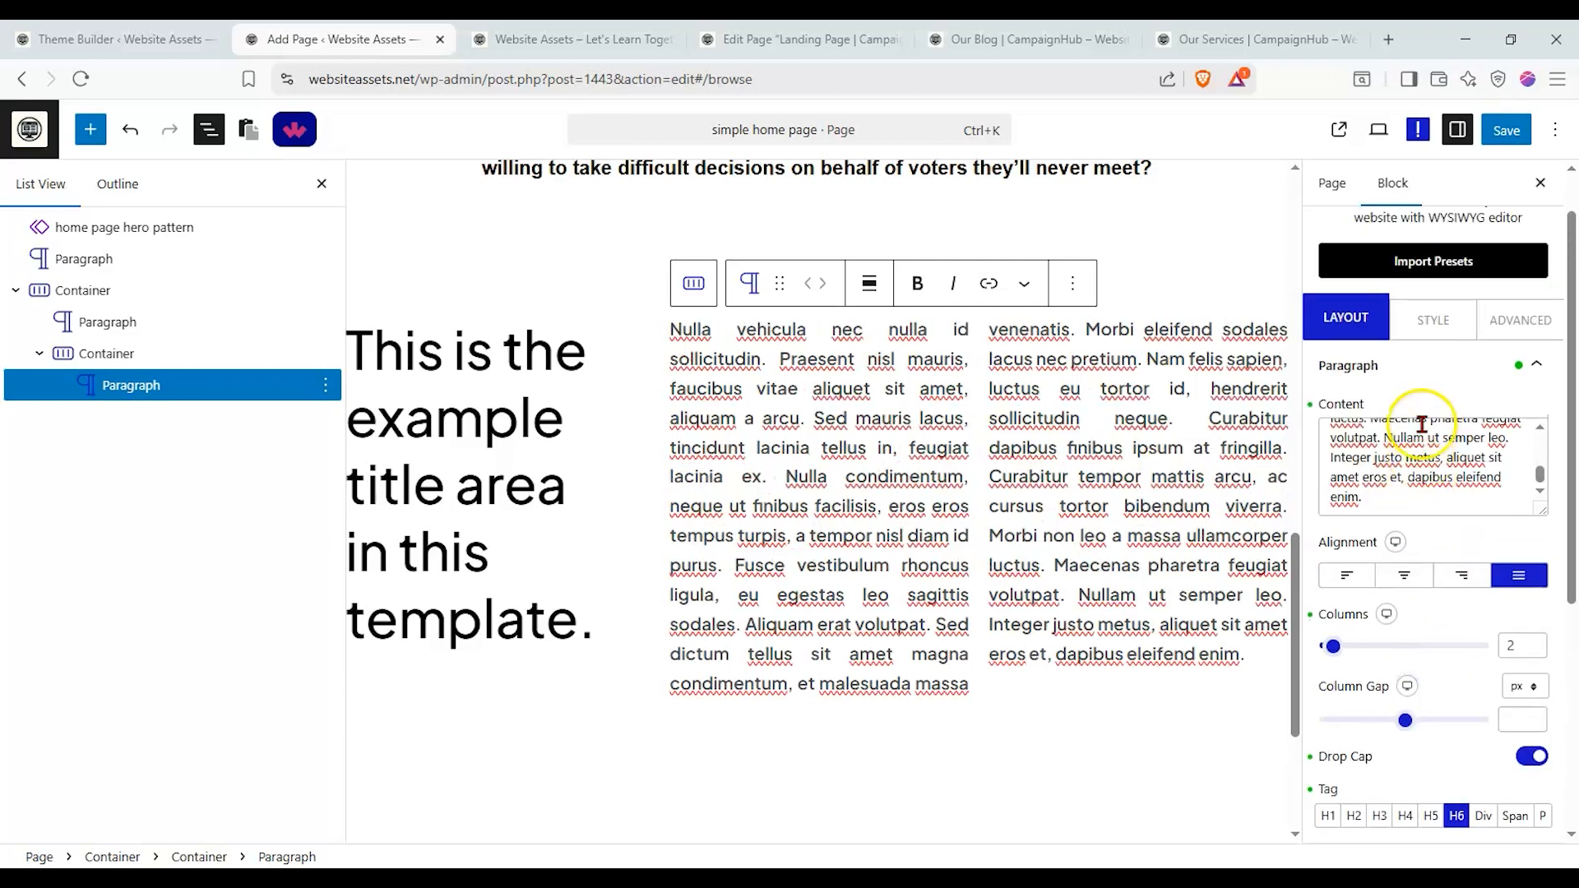
click(1427, 310)
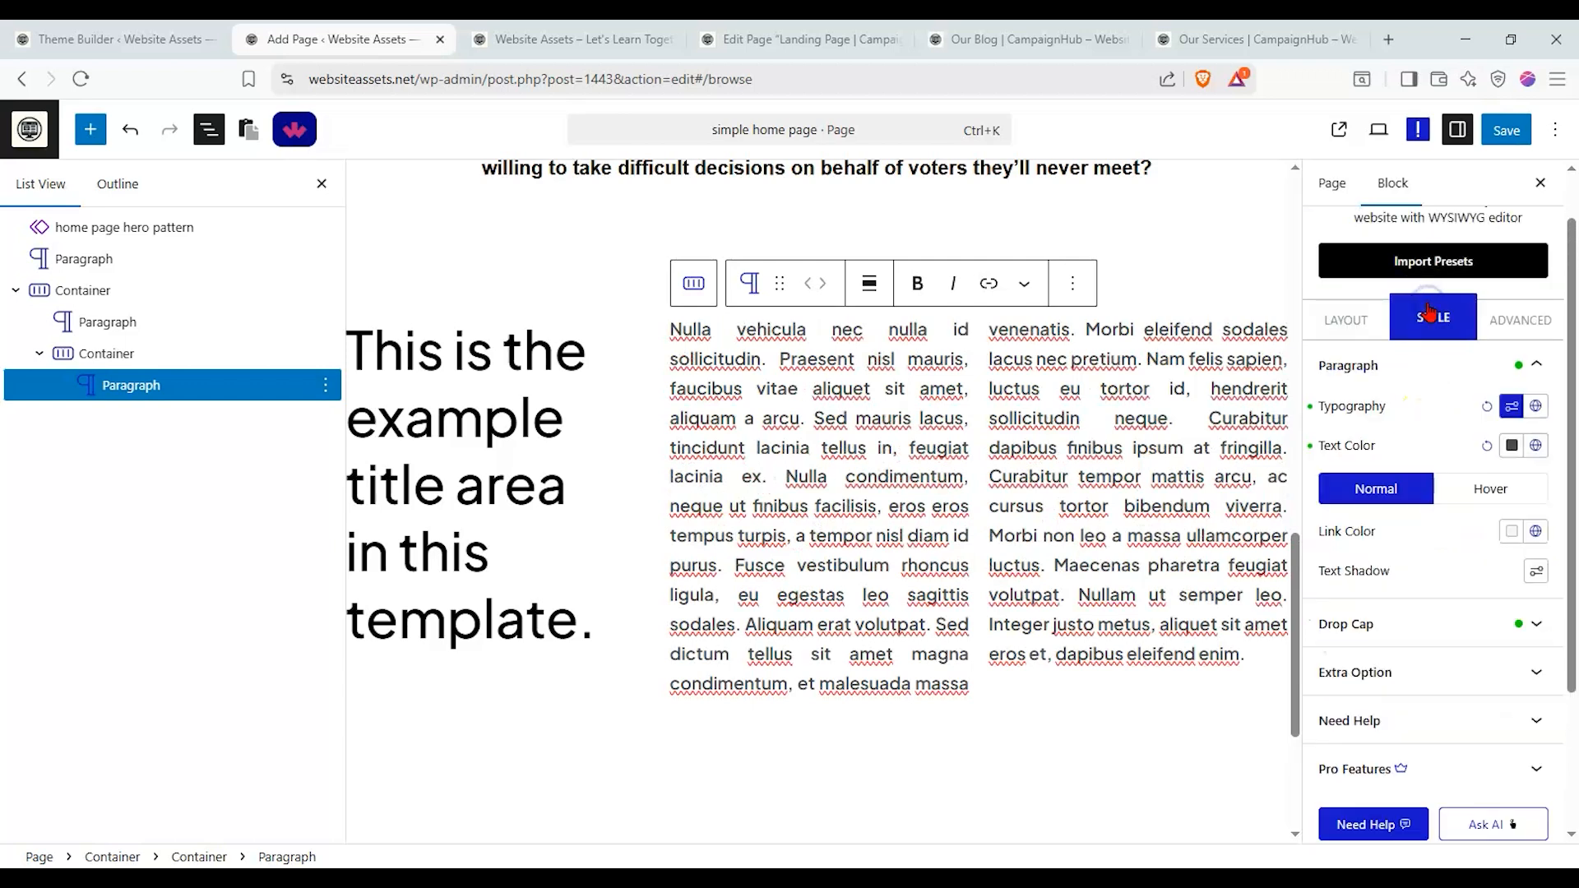
click(1532, 446)
click(1429, 636)
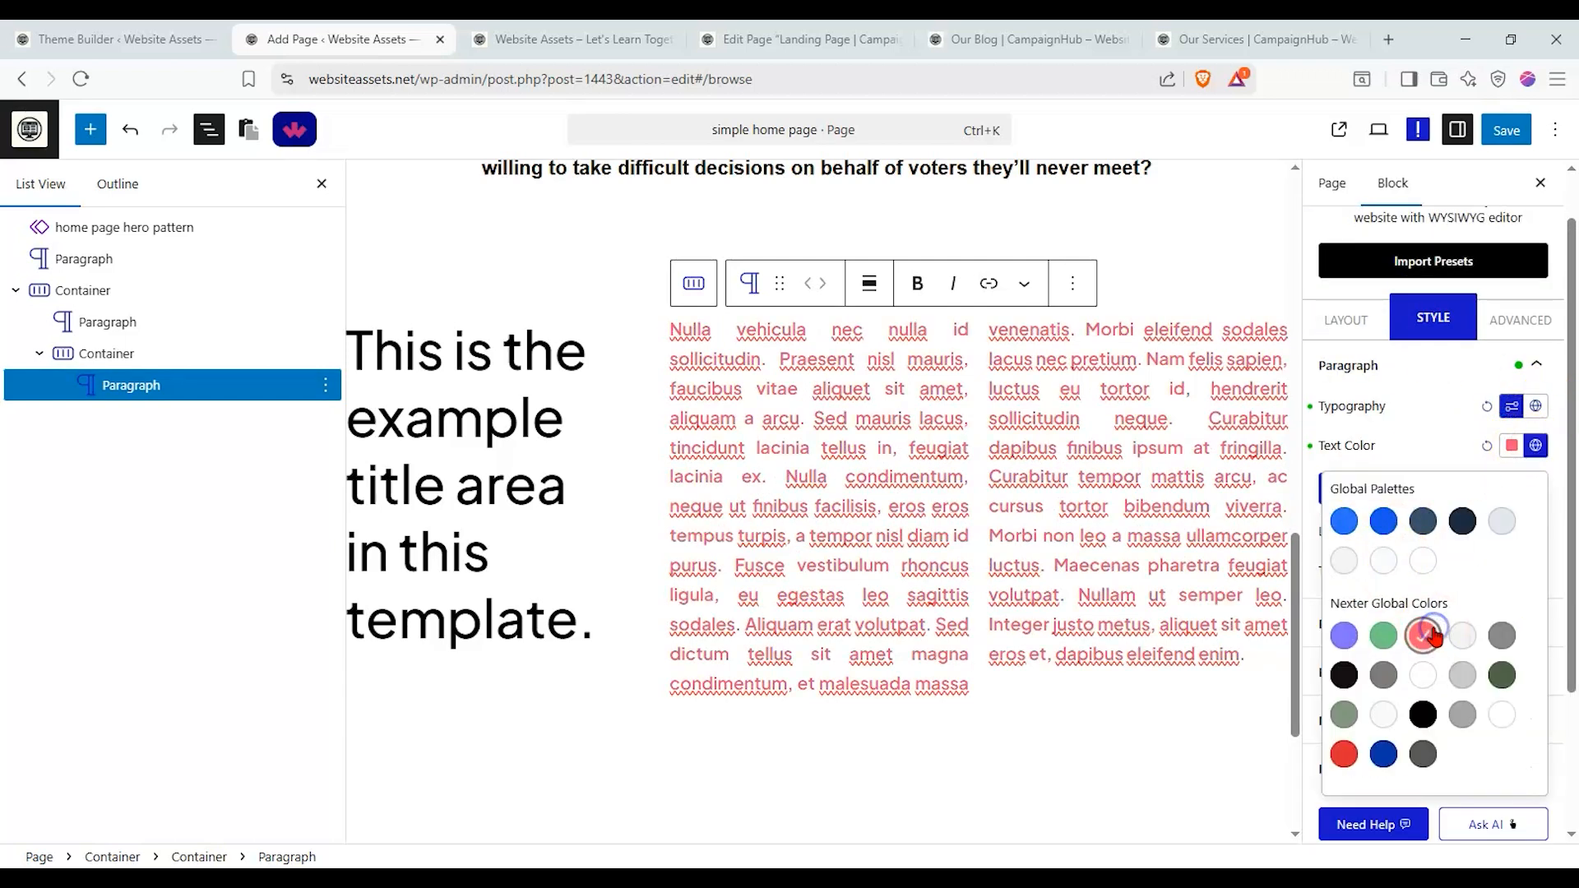
click(1383, 754)
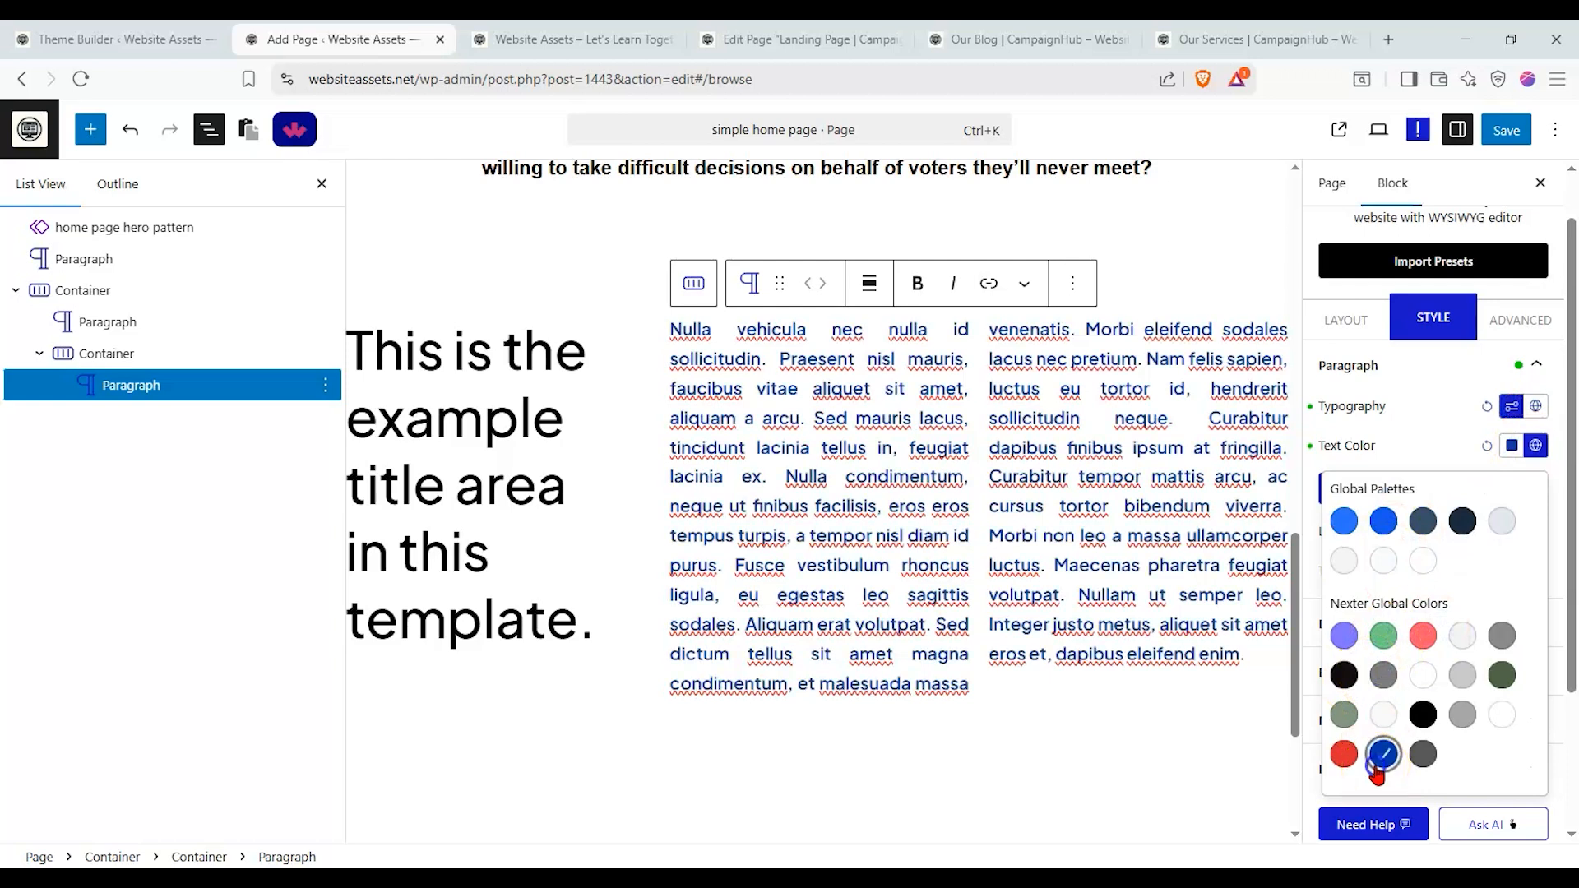
Try the Arial font on the placeholder paragraph and set its font family to Helvetica
click(1536, 406)
click(1488, 421)
click(1511, 405)
click(1389, 479)
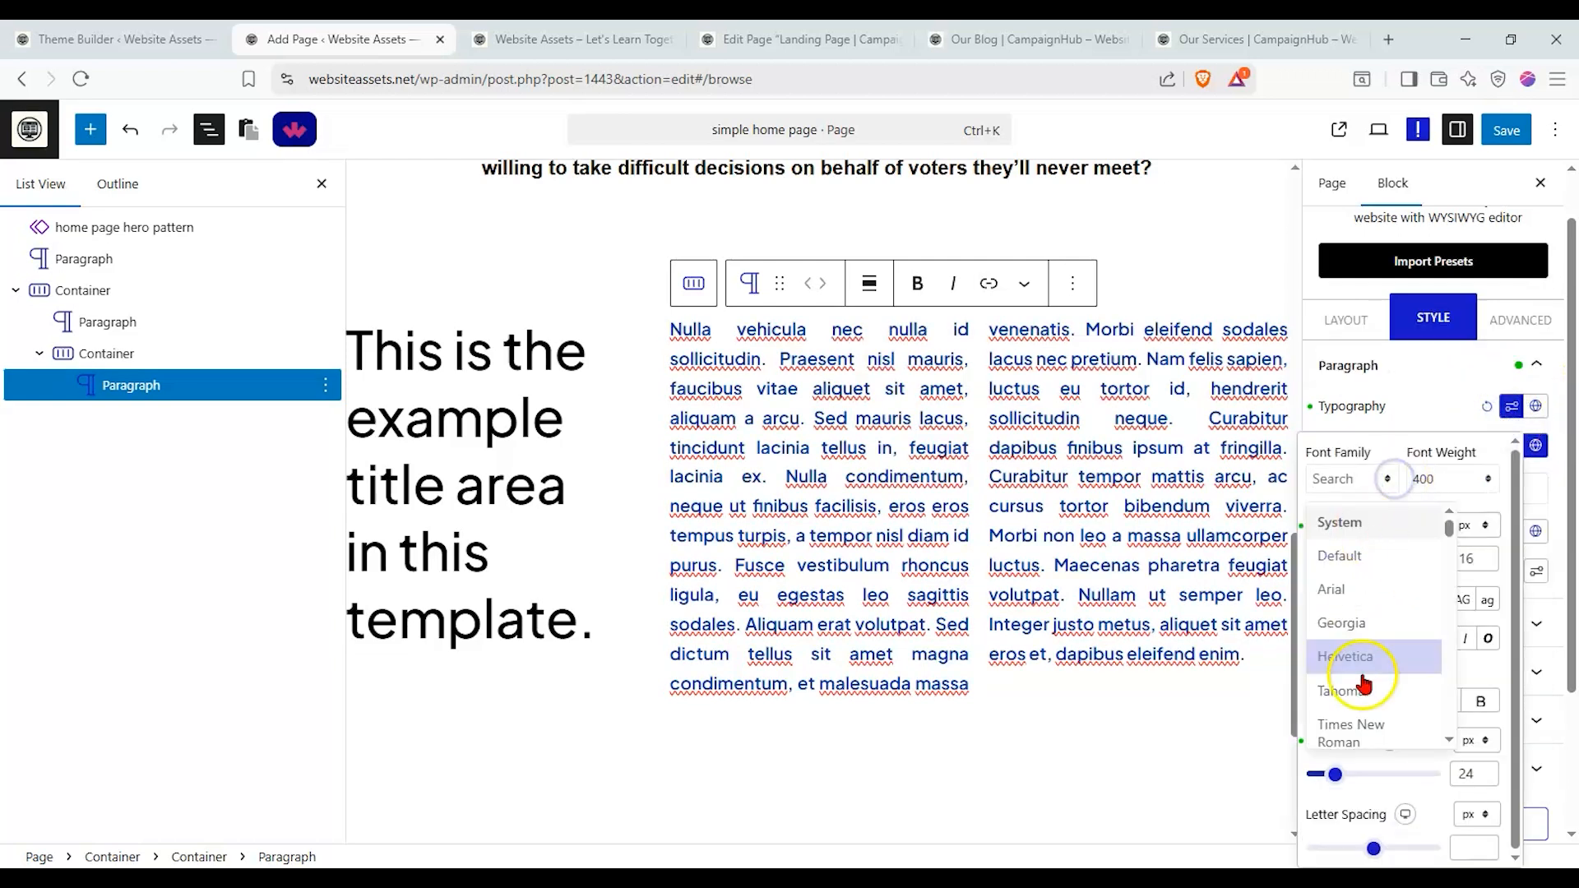
click(1363, 594)
click(1352, 479)
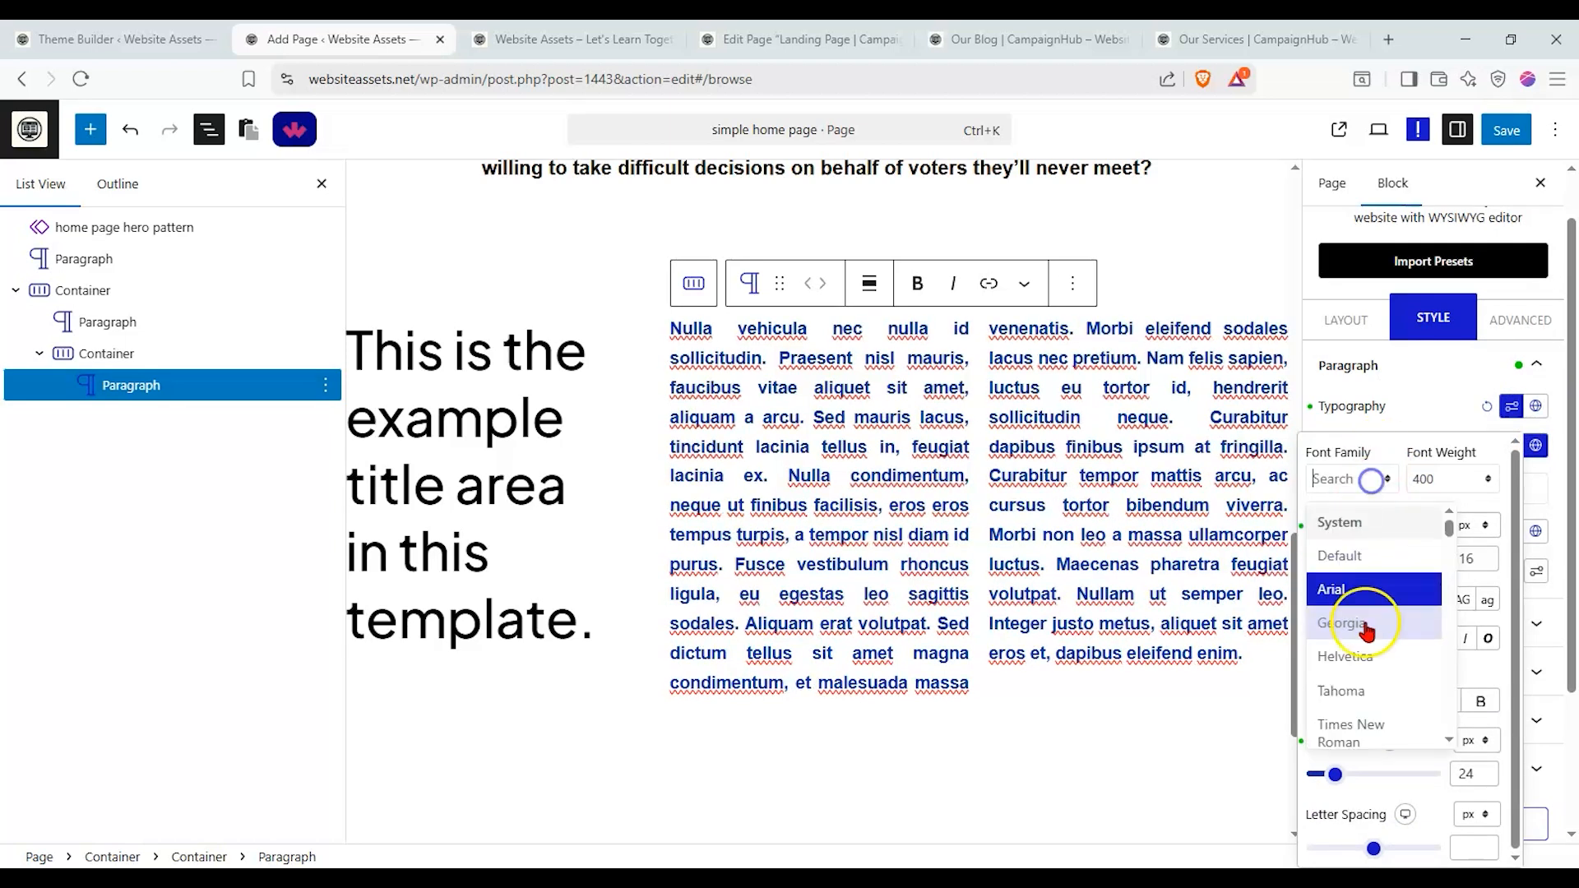
click(1355, 655)
click(1120, 465)
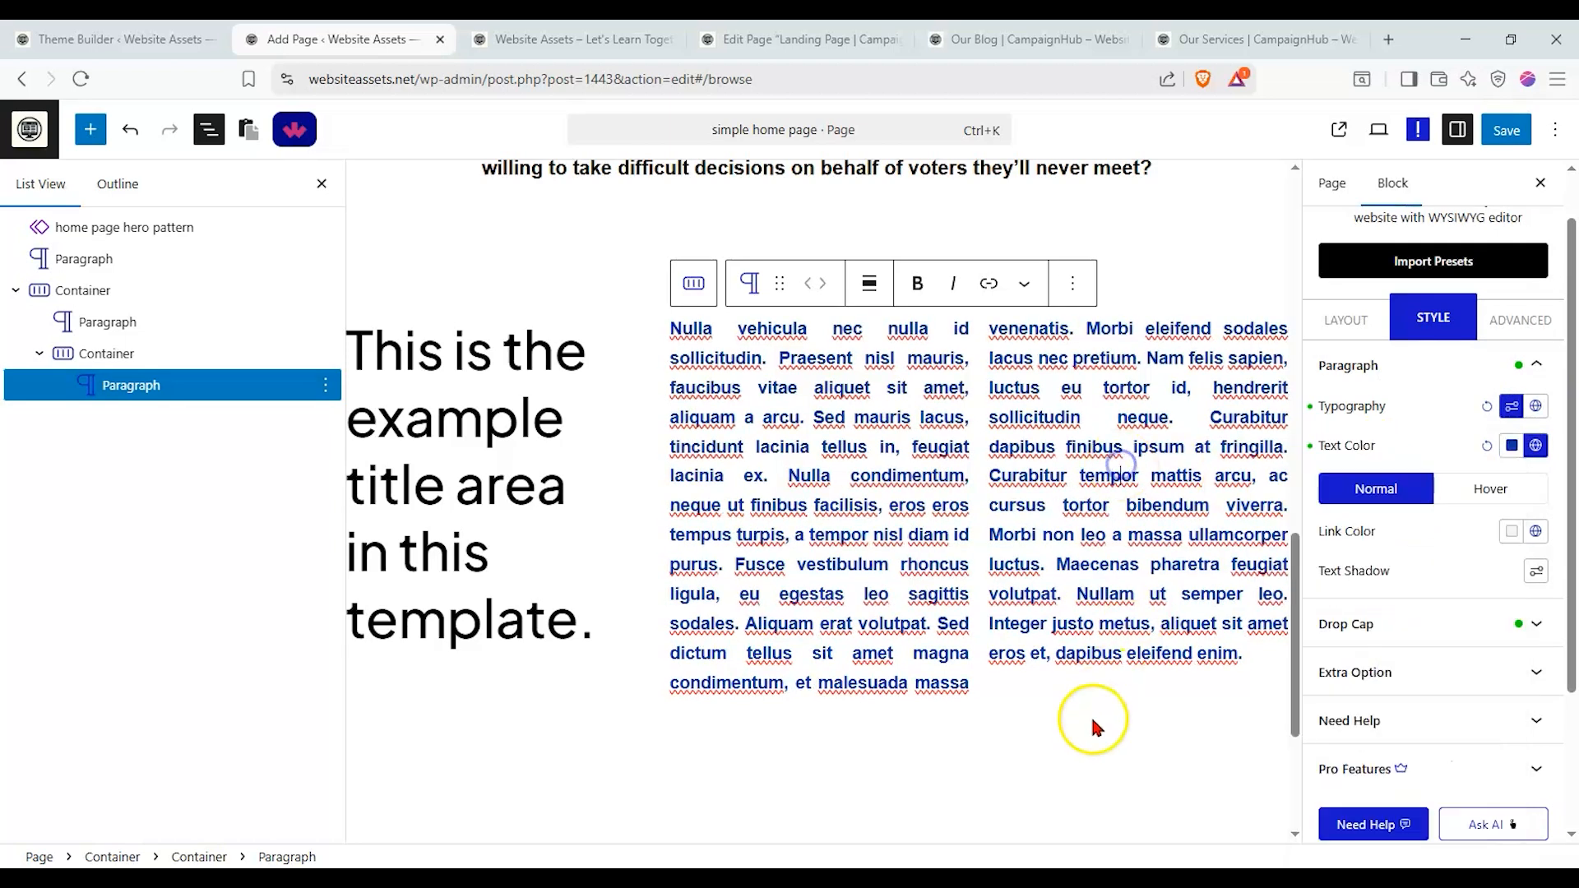
click(1091, 714)
Save the page and review the live simple home page from the hero down to the two-column placeholder section
scroll(1040, 486, up, 10)
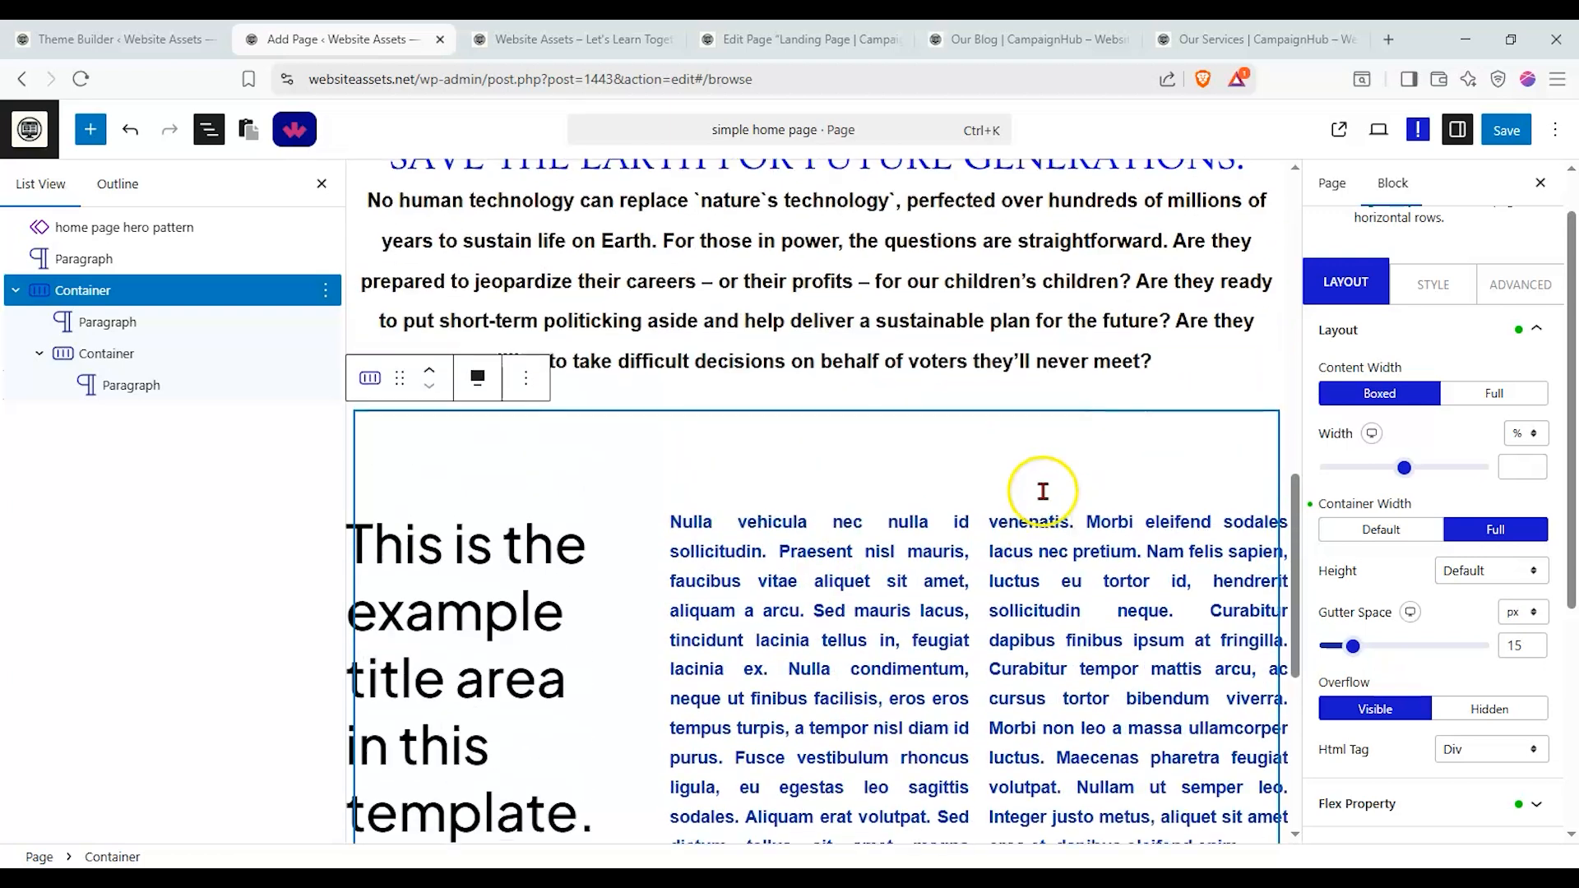
click(1518, 132)
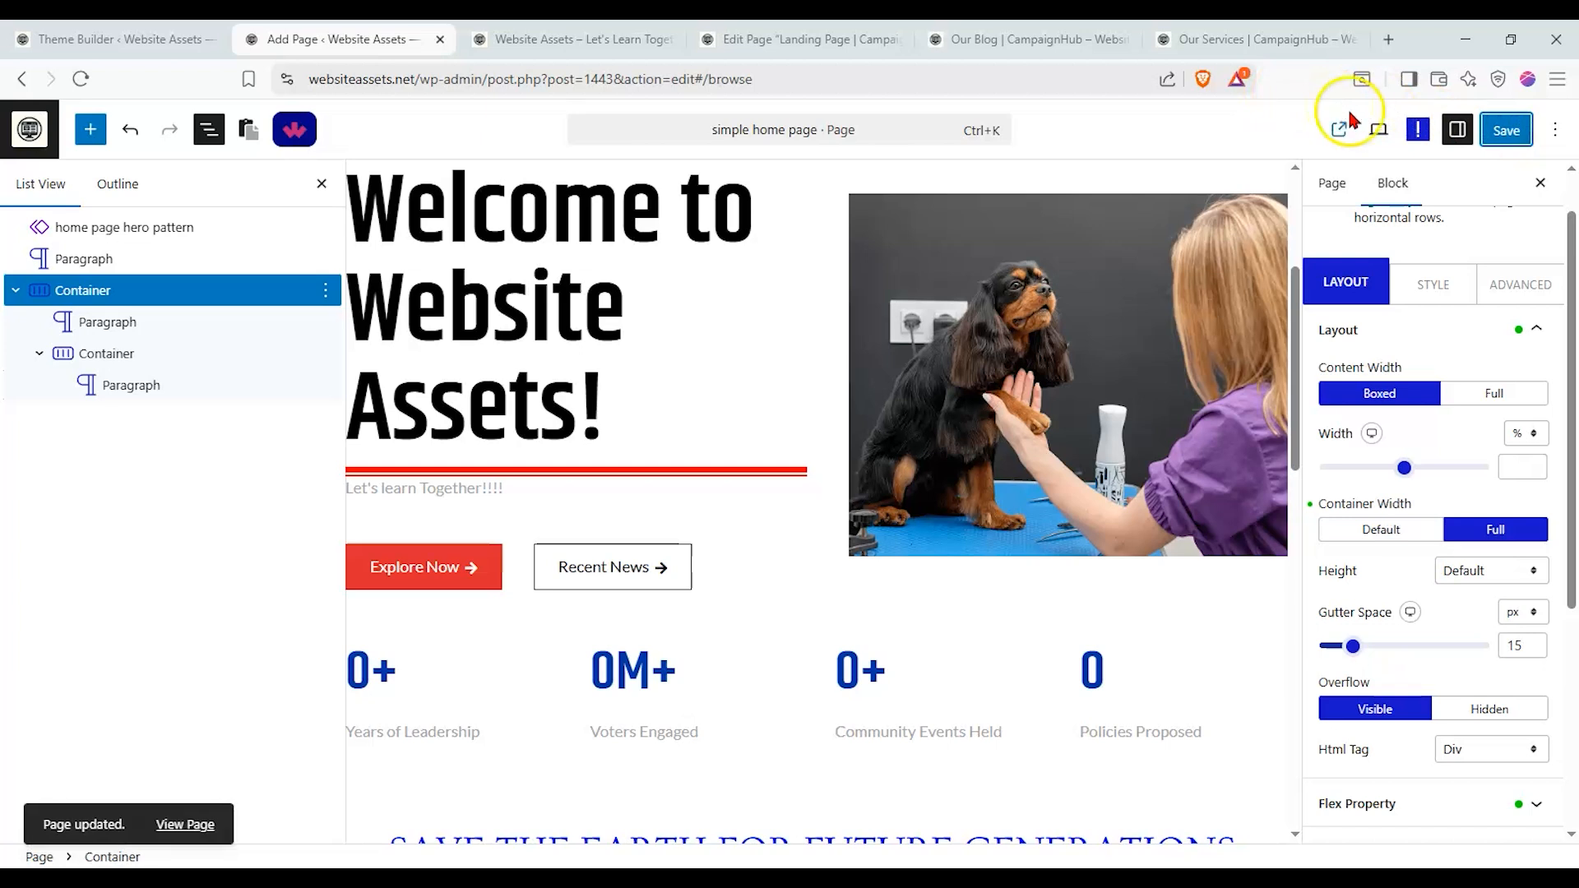
click(1338, 129)
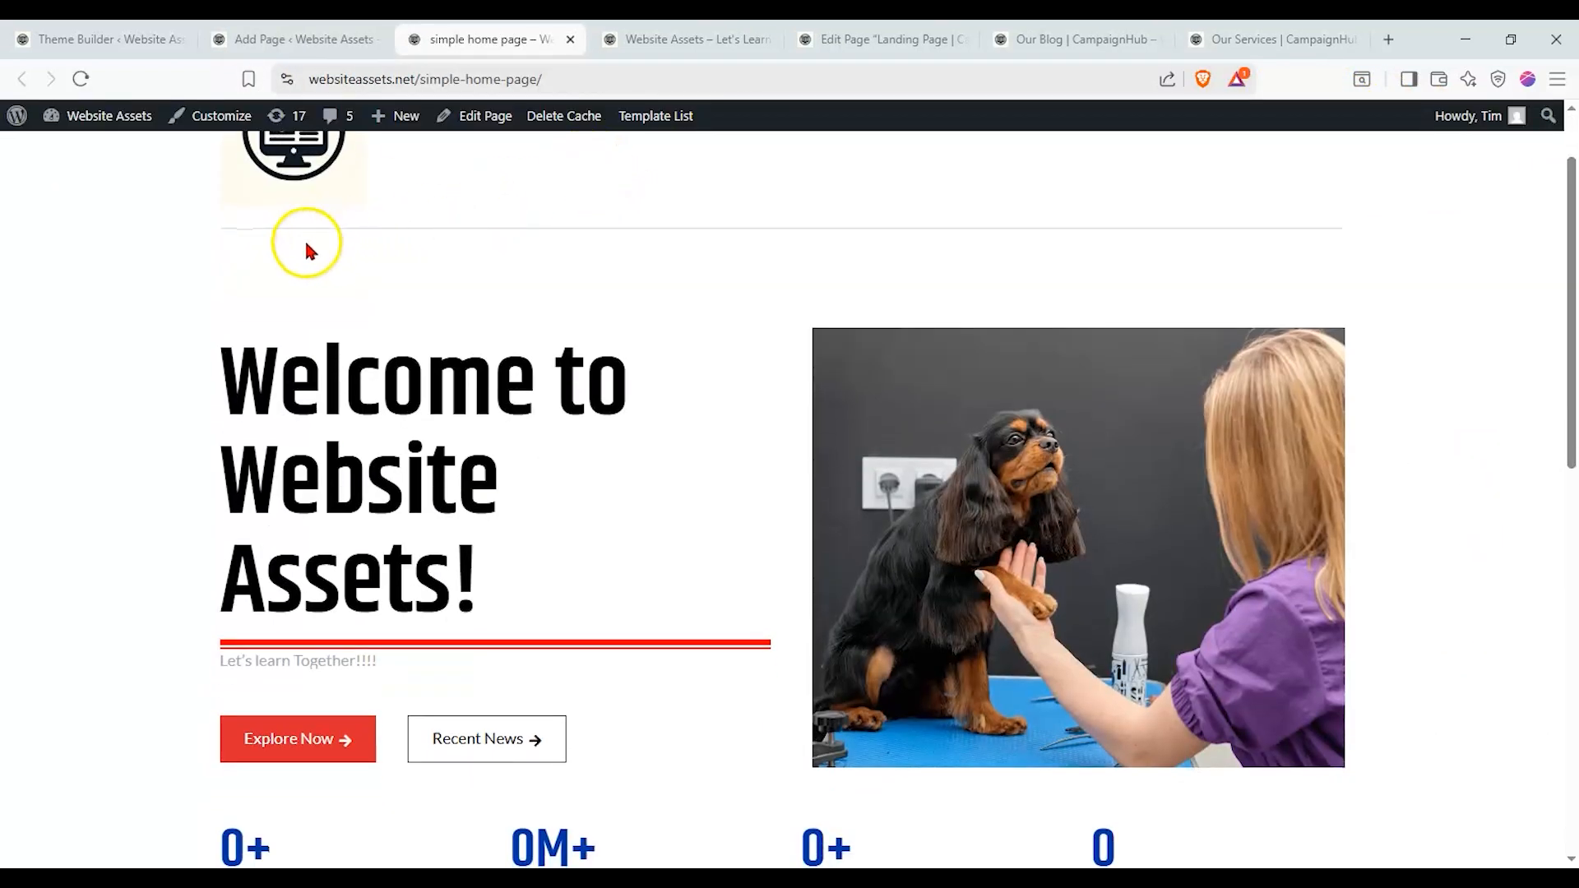
scroll(411, 264, down, 2)
scroll(667, 472, up, 1)
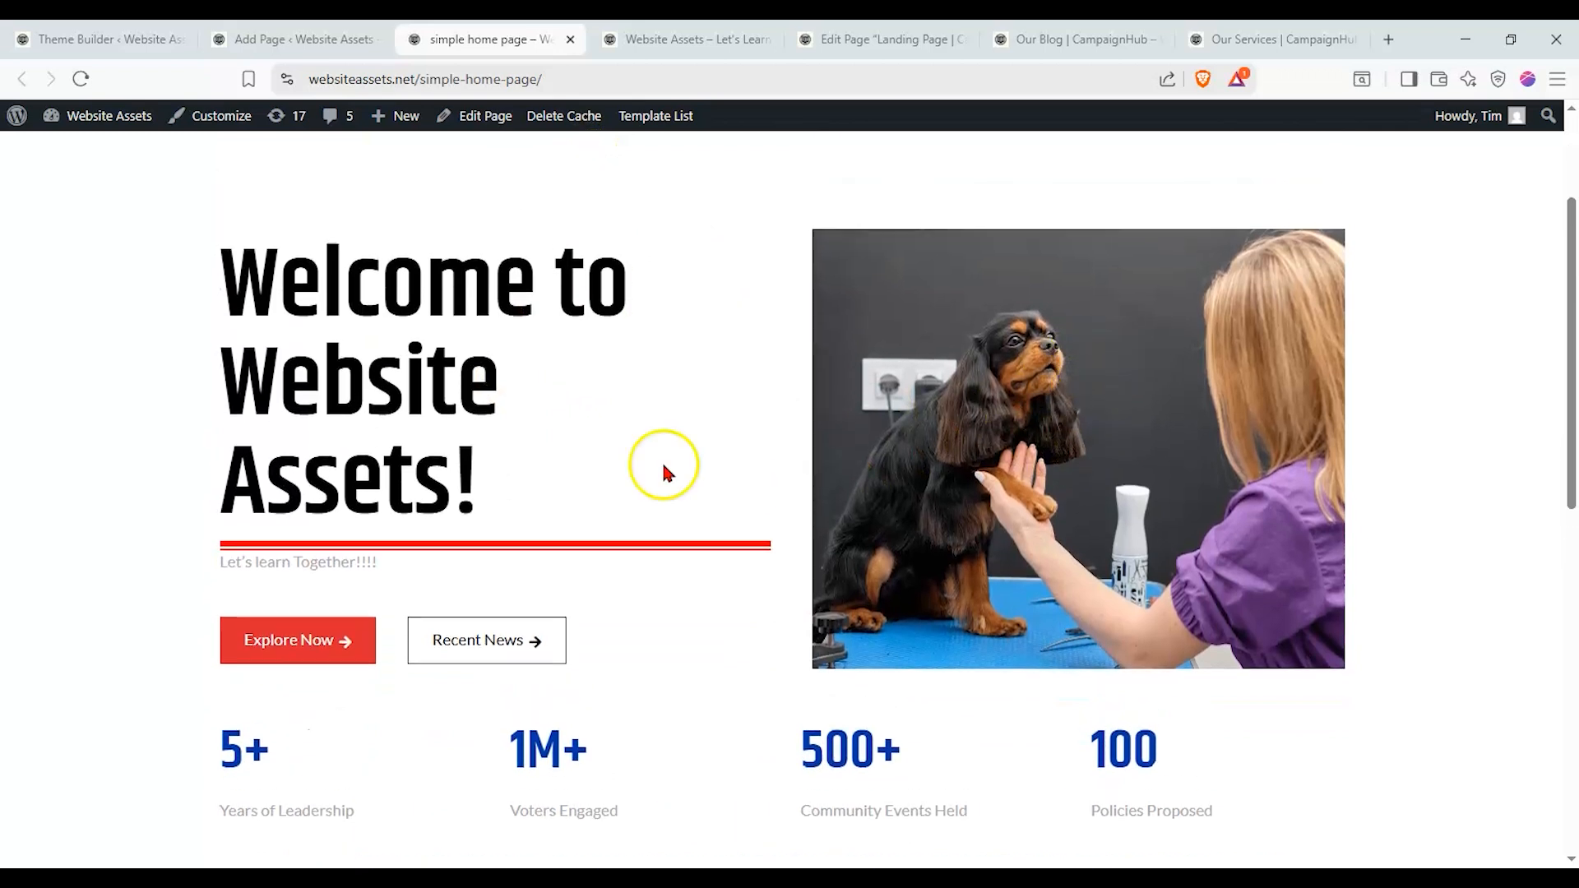
scroll(666, 473, down, 8)
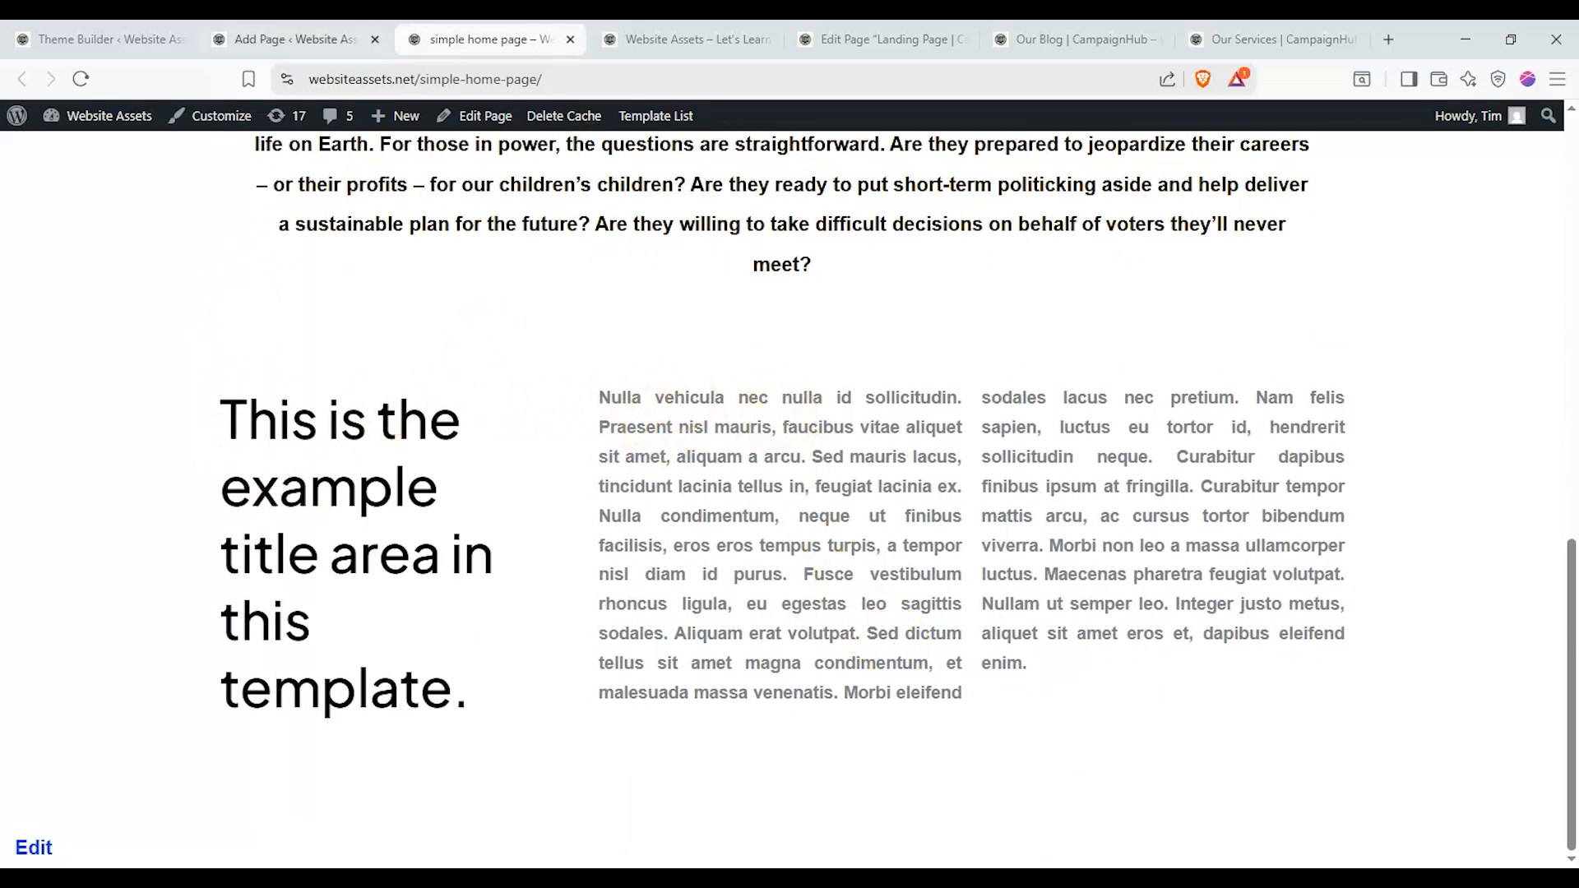
Compare the two-column placeholder paragraph's style and layout settings in the editor with its appearance on the live page
key(ctrl+shift+Tab)
scroll(1022, 634, down, 8)
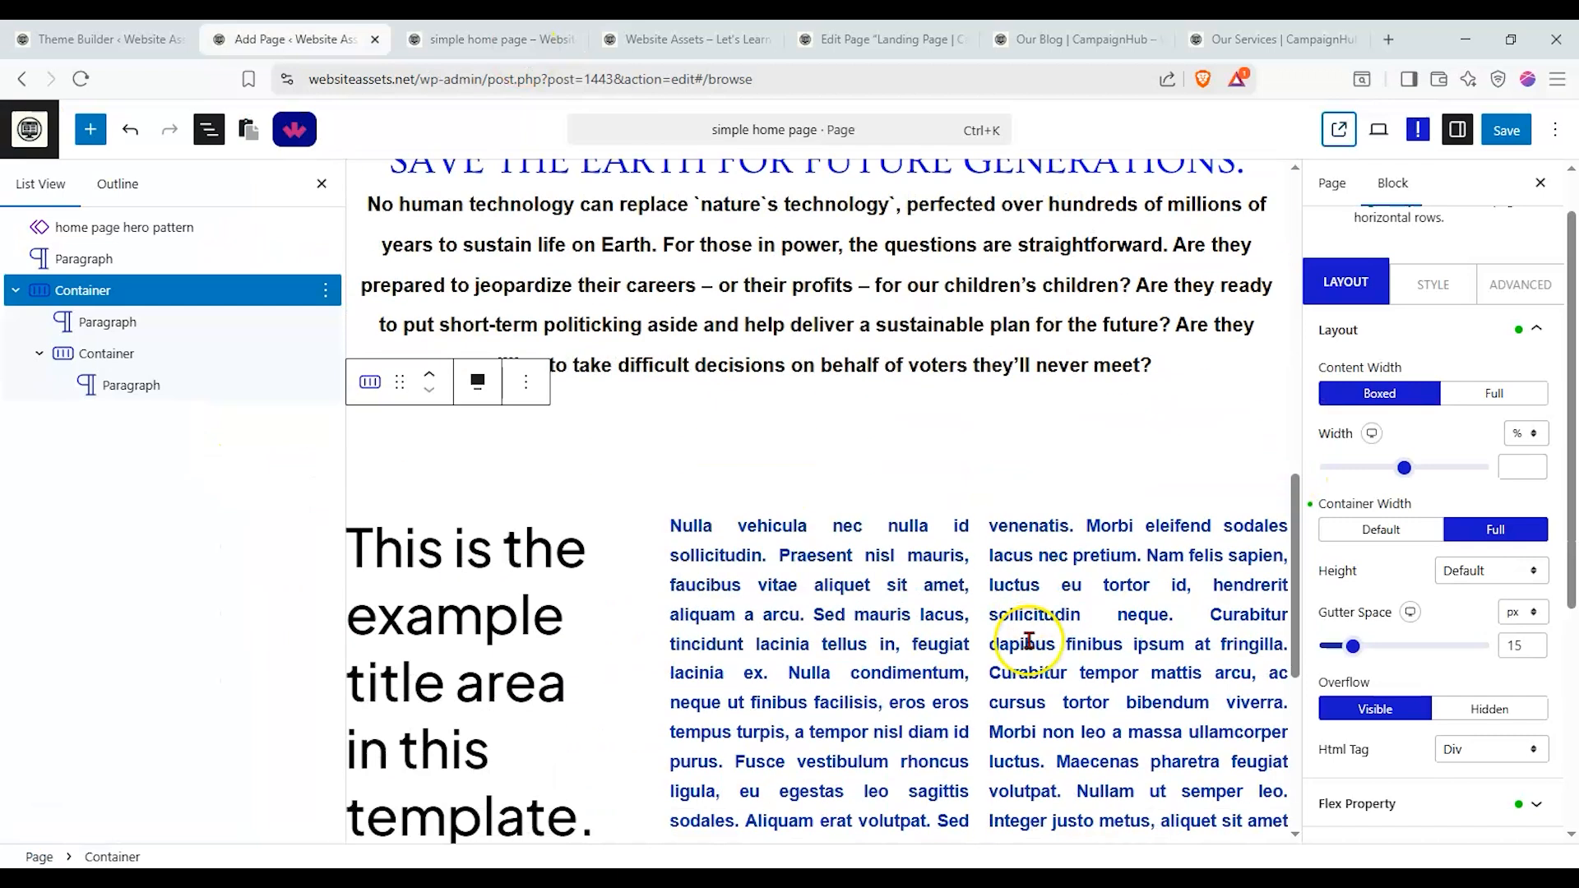
click(1029, 640)
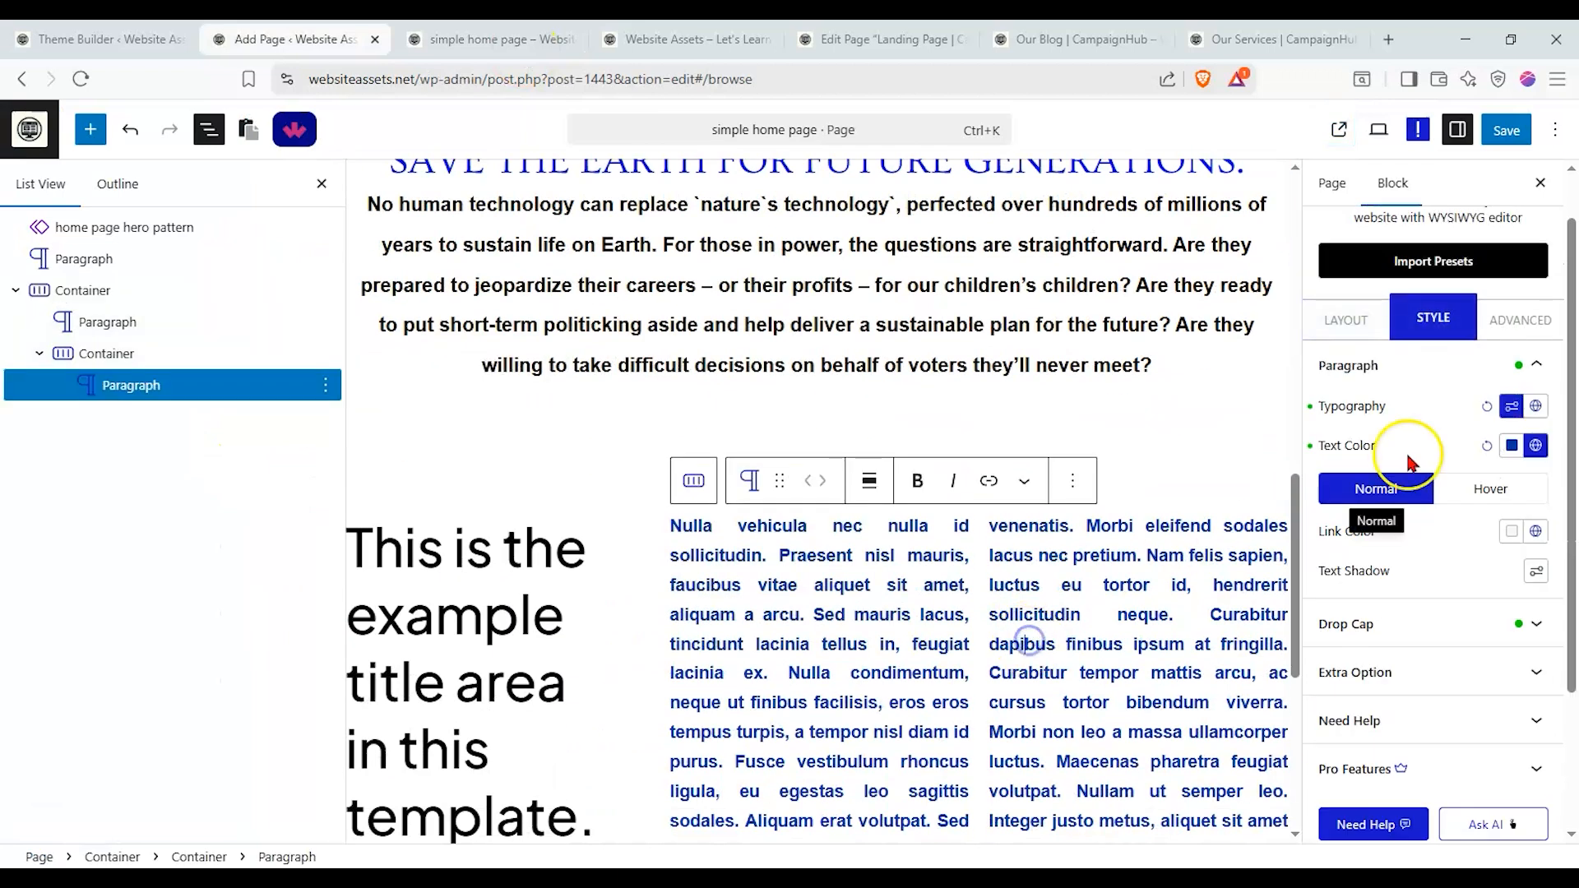
click(1370, 333)
key(ctrl+Tab)
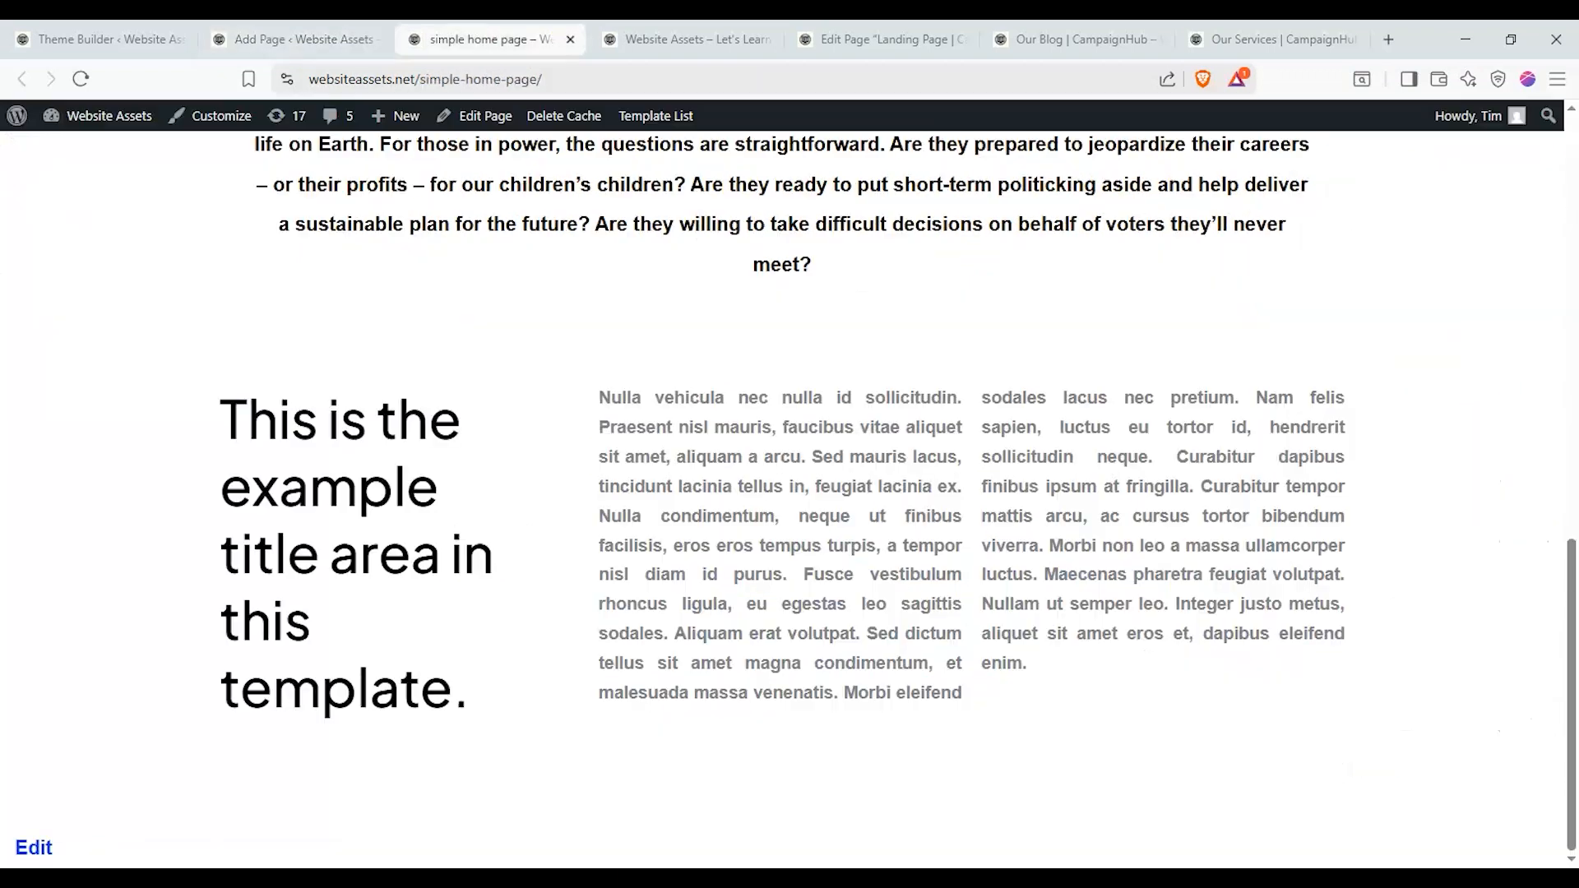
drag(632, 397, 975, 664)
key(ctrl+shift+Tab)
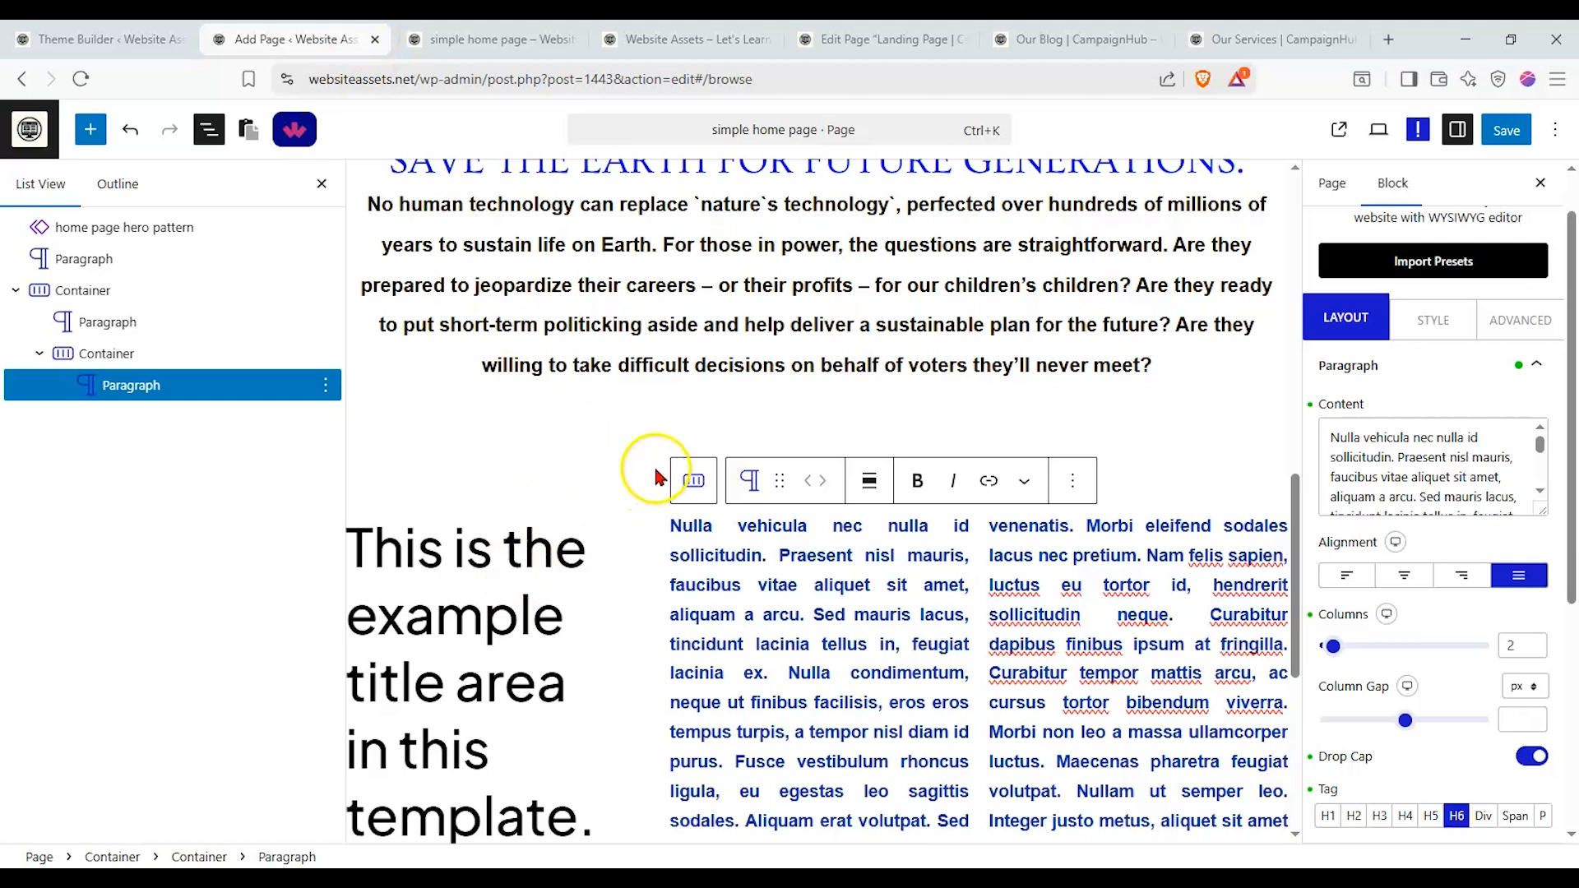
scroll(625, 427, down, 3)
scroll(546, 529, up, 4)
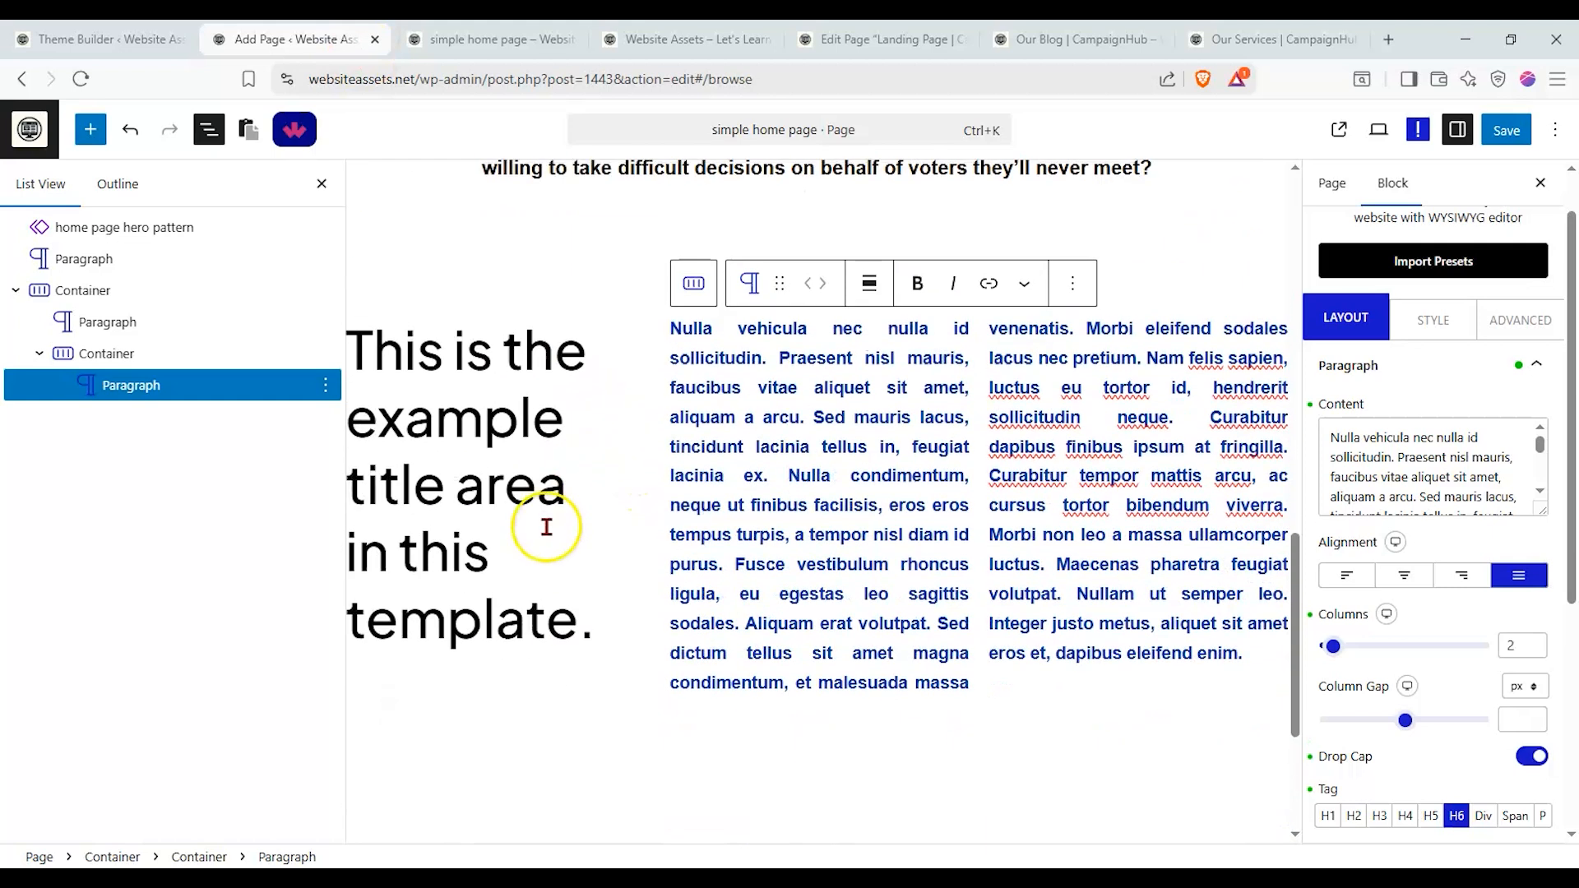
scroll(455, 526, down, 2)
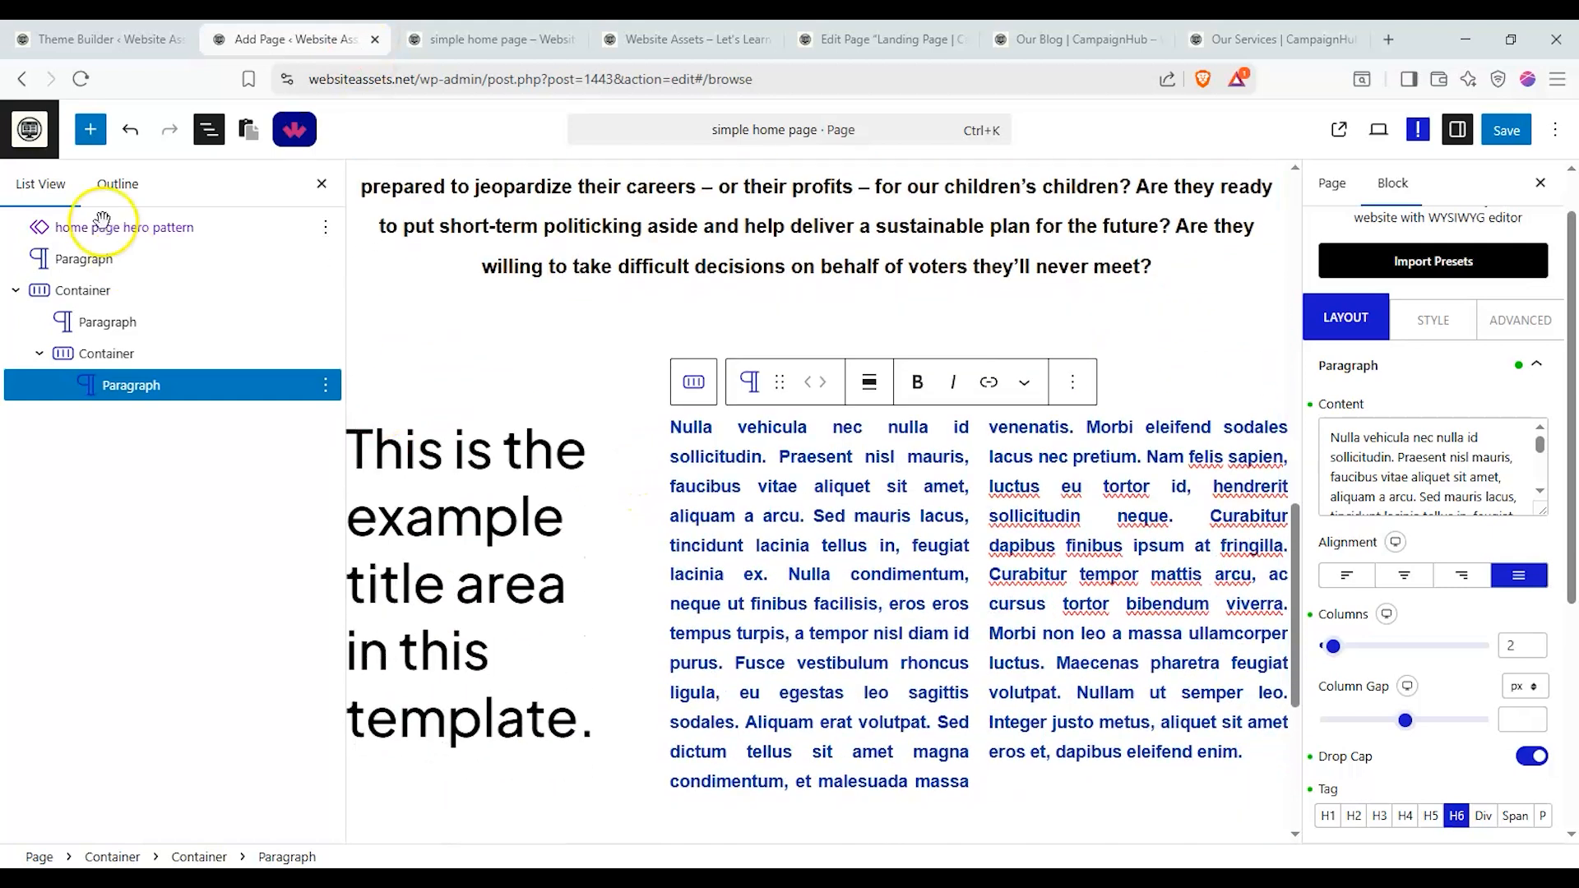
Add a Nexter Blockquote block below the two-column section and import the "Blockquote with Solid Color" preset
click(91, 144)
drag(259, 358, 680, 832)
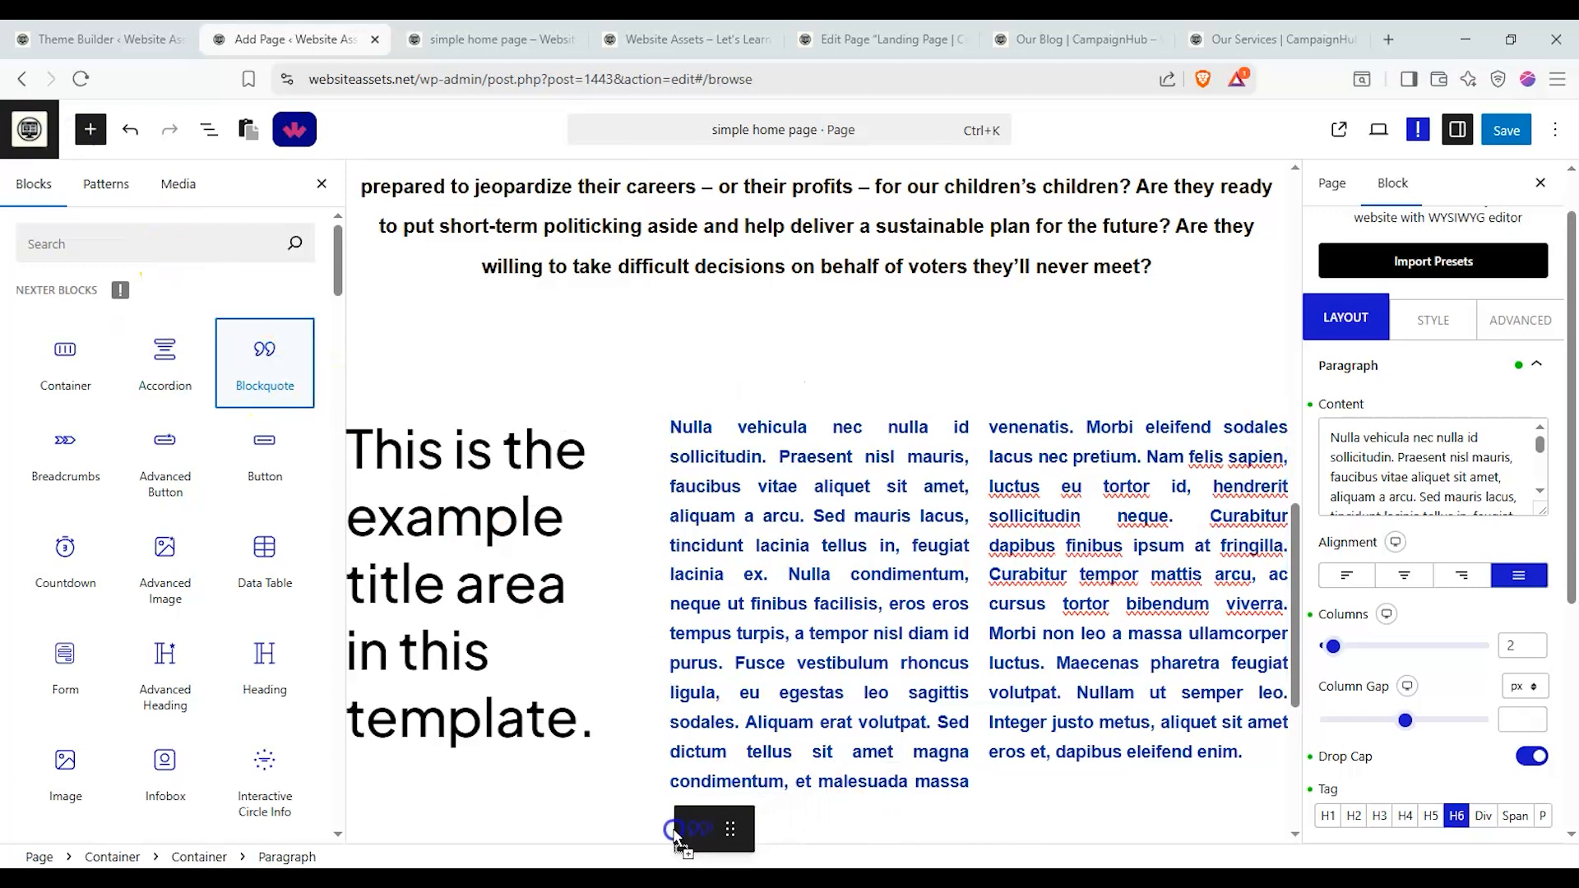
click(796, 471)
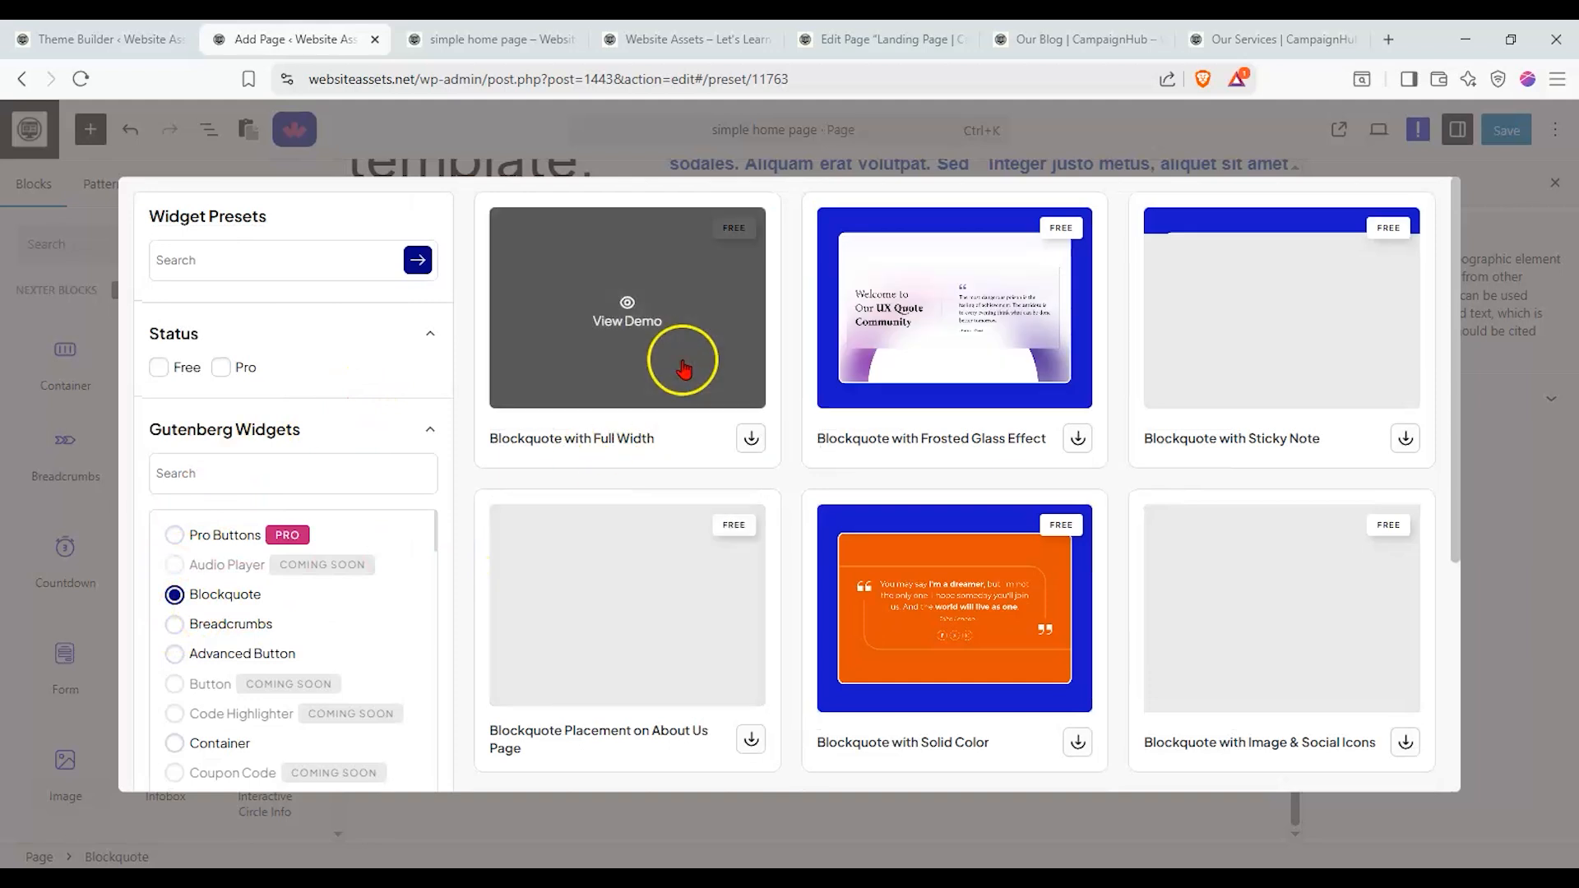
click(1014, 553)
click(499, 41)
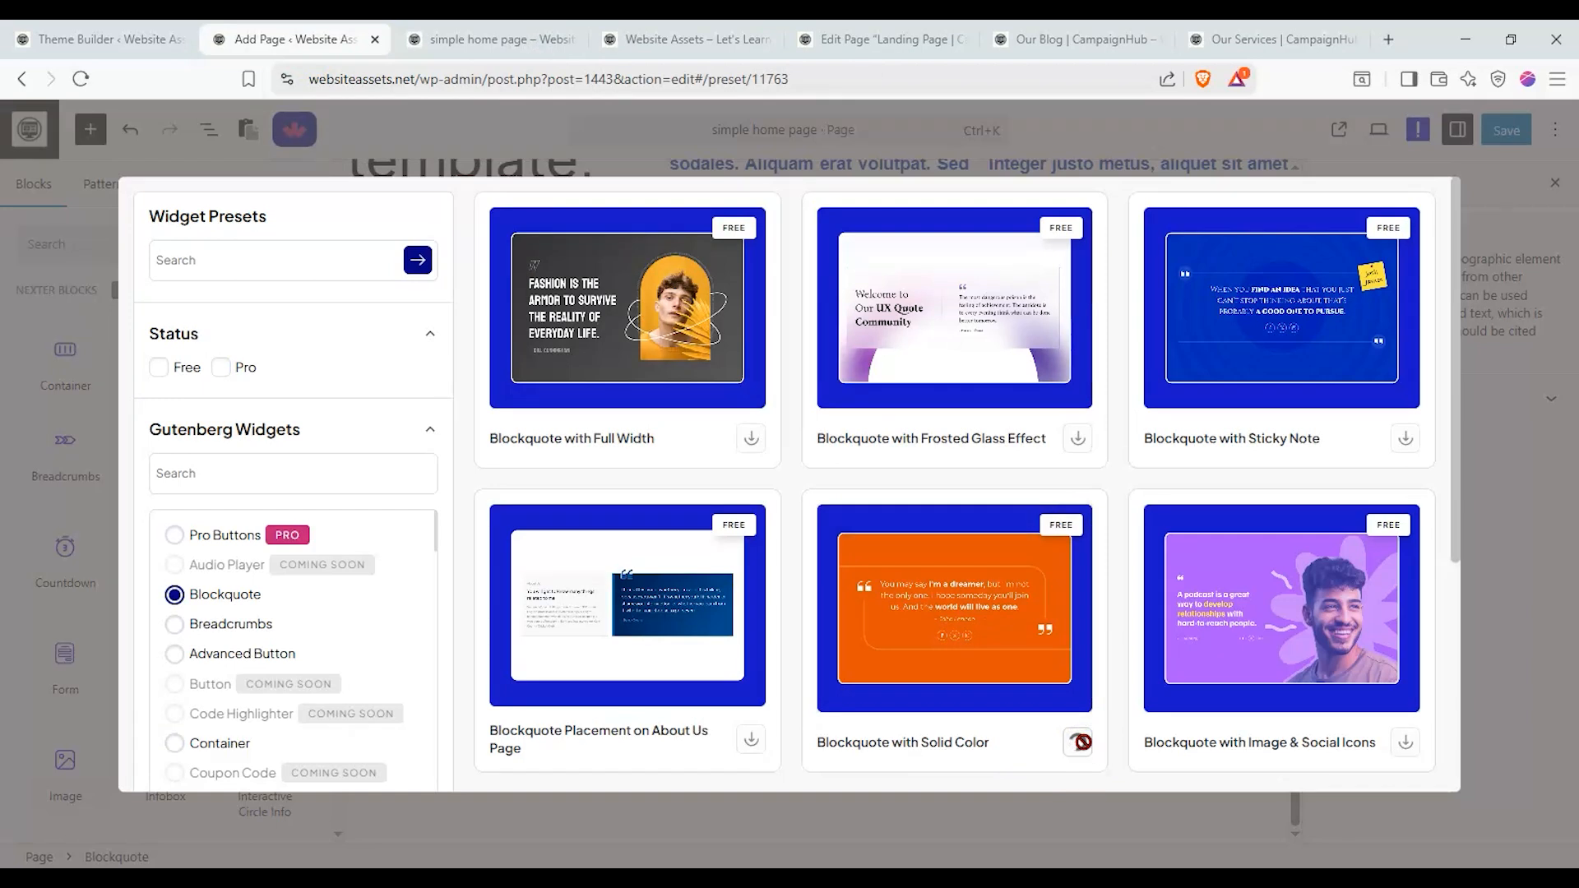
click(964, 555)
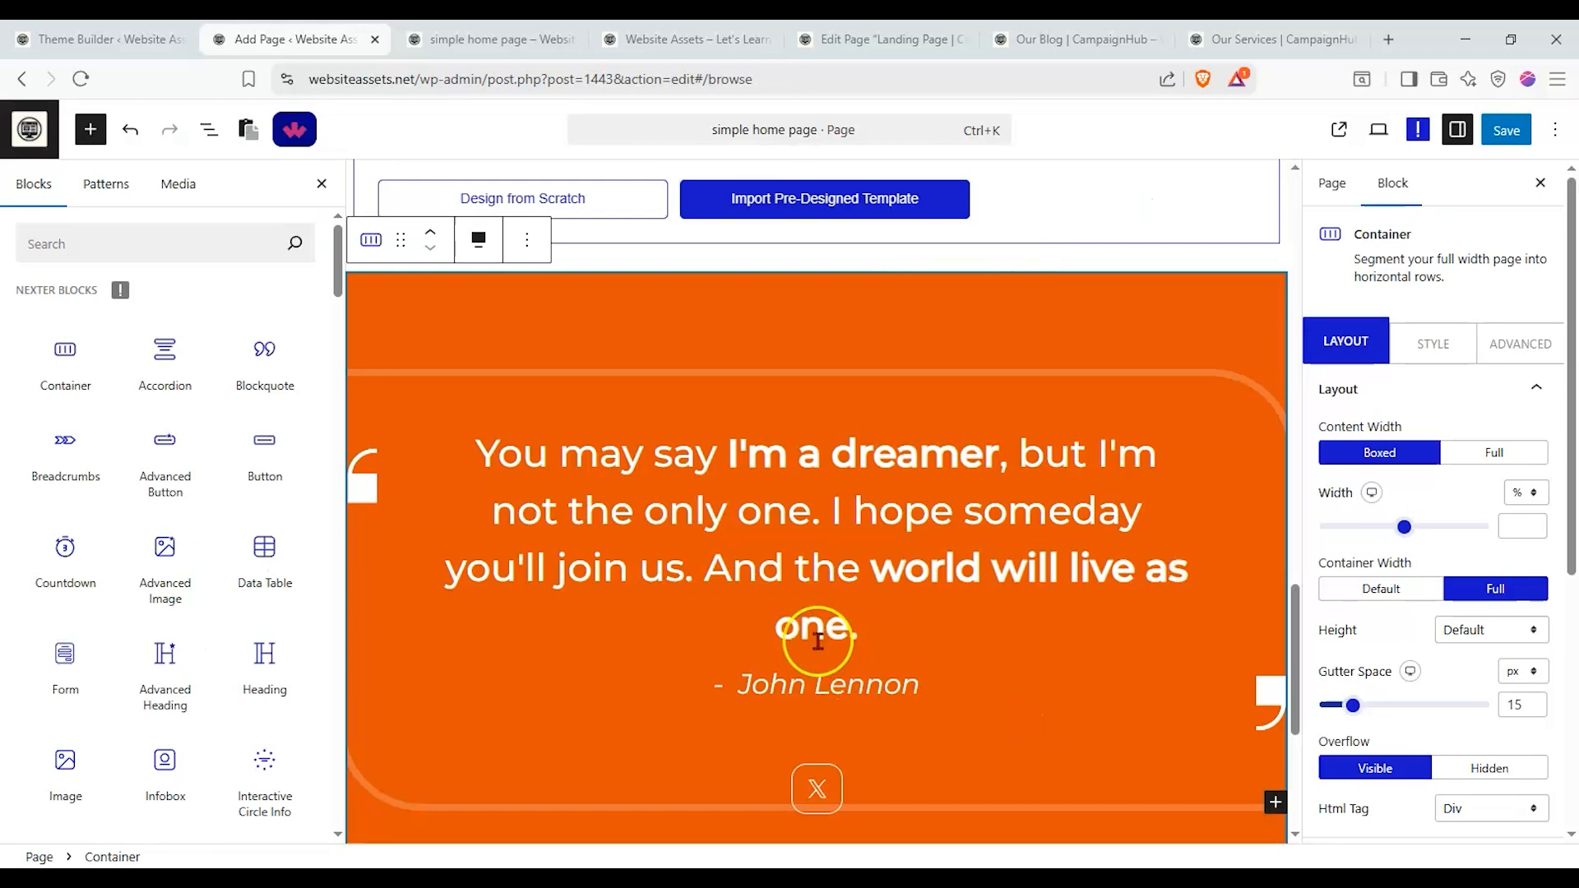
Set up the empty Blockquote block above the orange quote from scratch and open its layout settings
scroll(839, 539, up, 3)
click(618, 404)
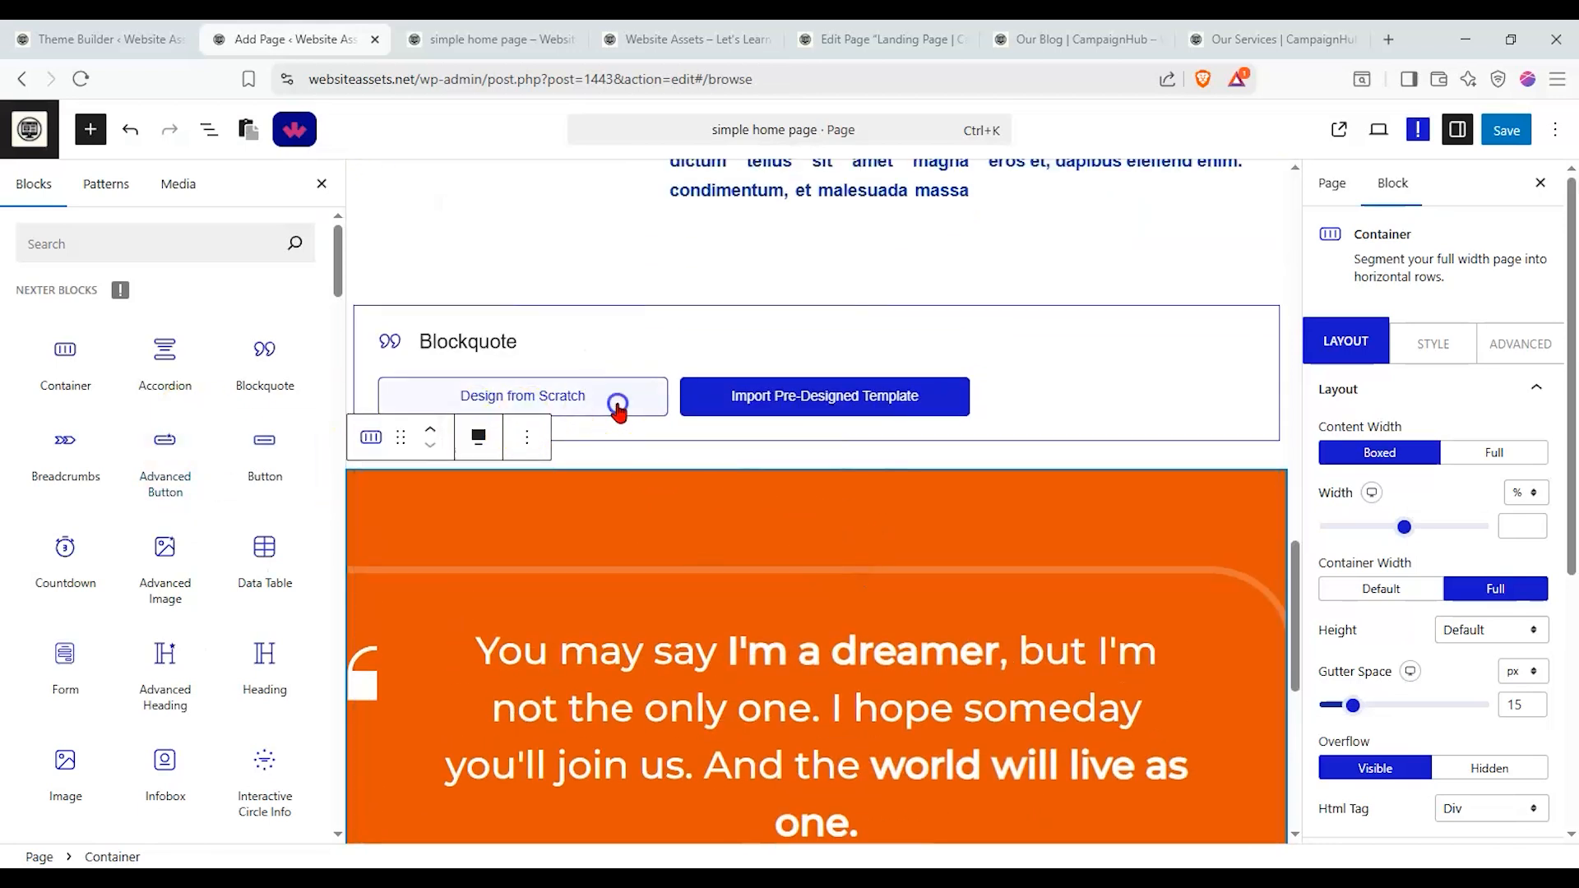
click(624, 322)
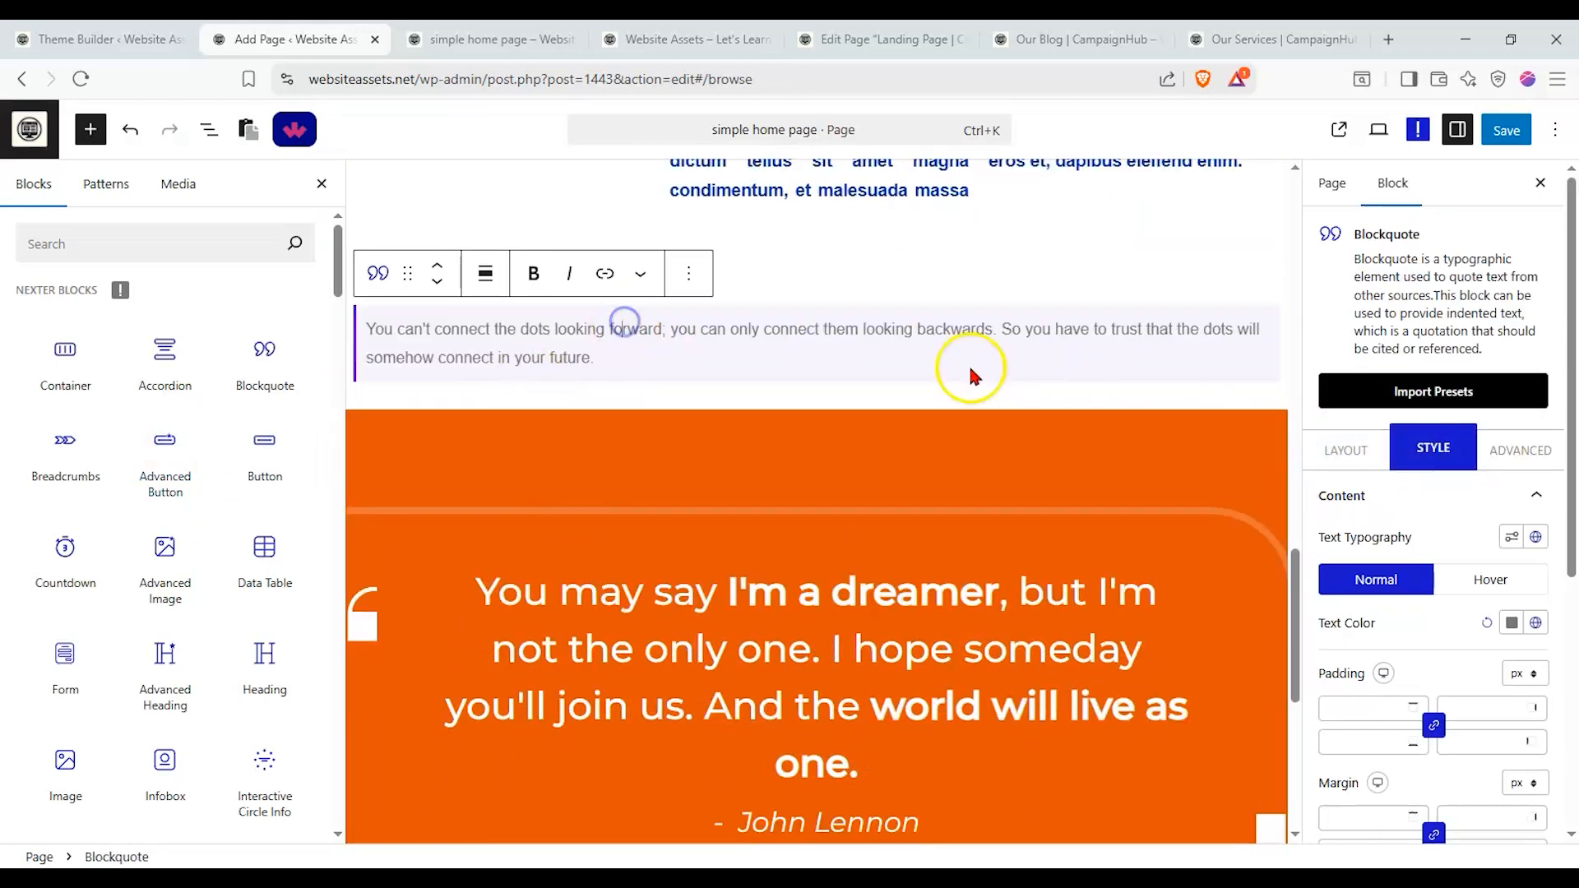
scroll(970, 374, up, 1)
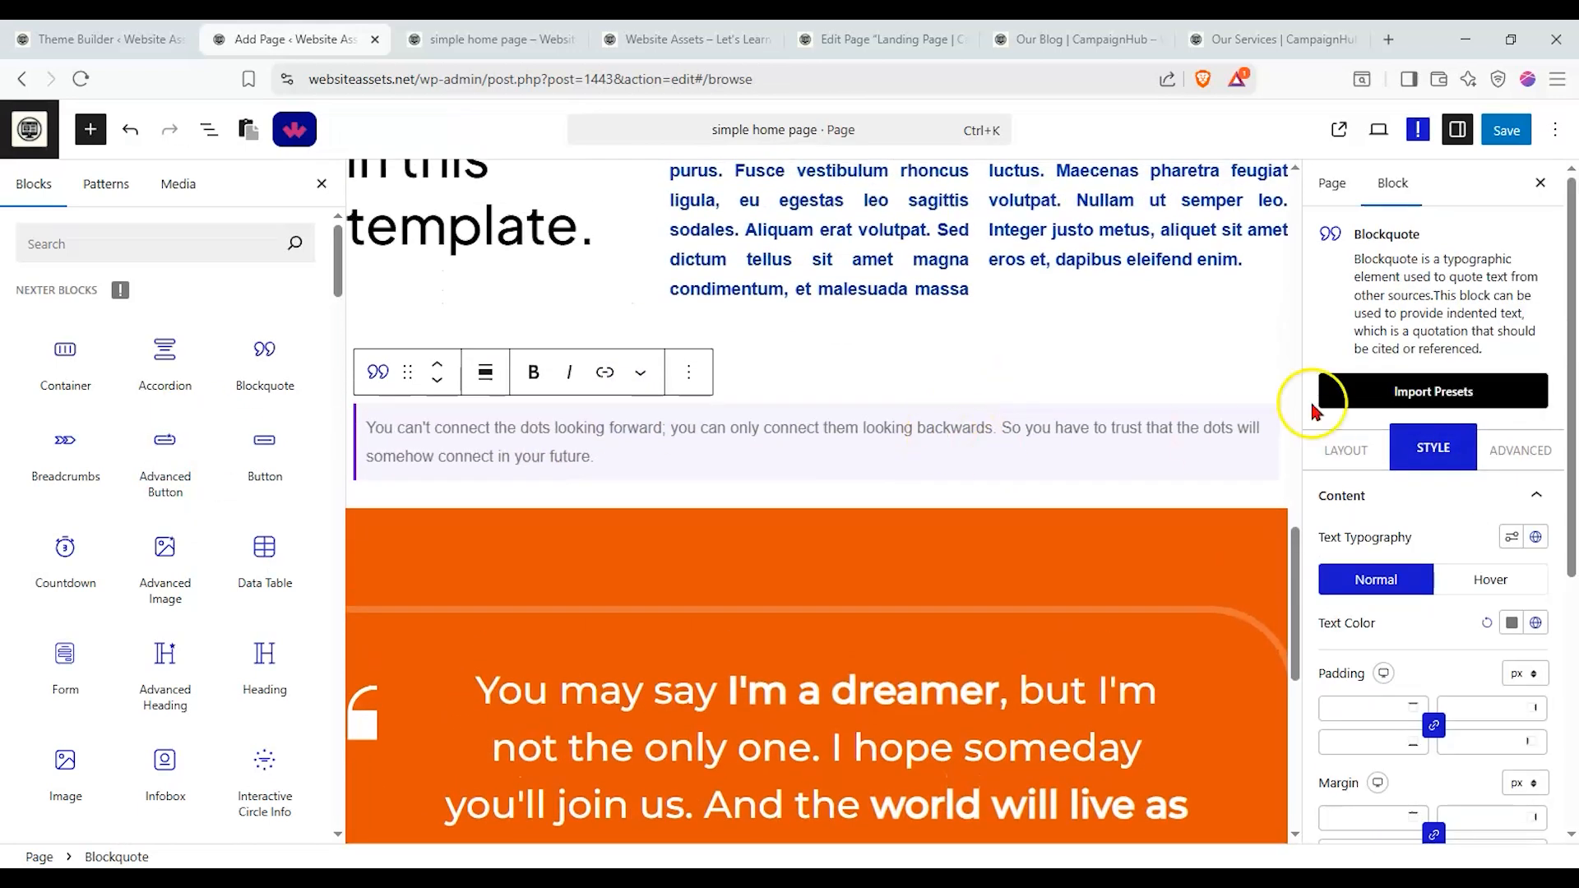
click(1356, 451)
Apply the quotation-mark style with an author line to the standalone blockquote
click(318, 187)
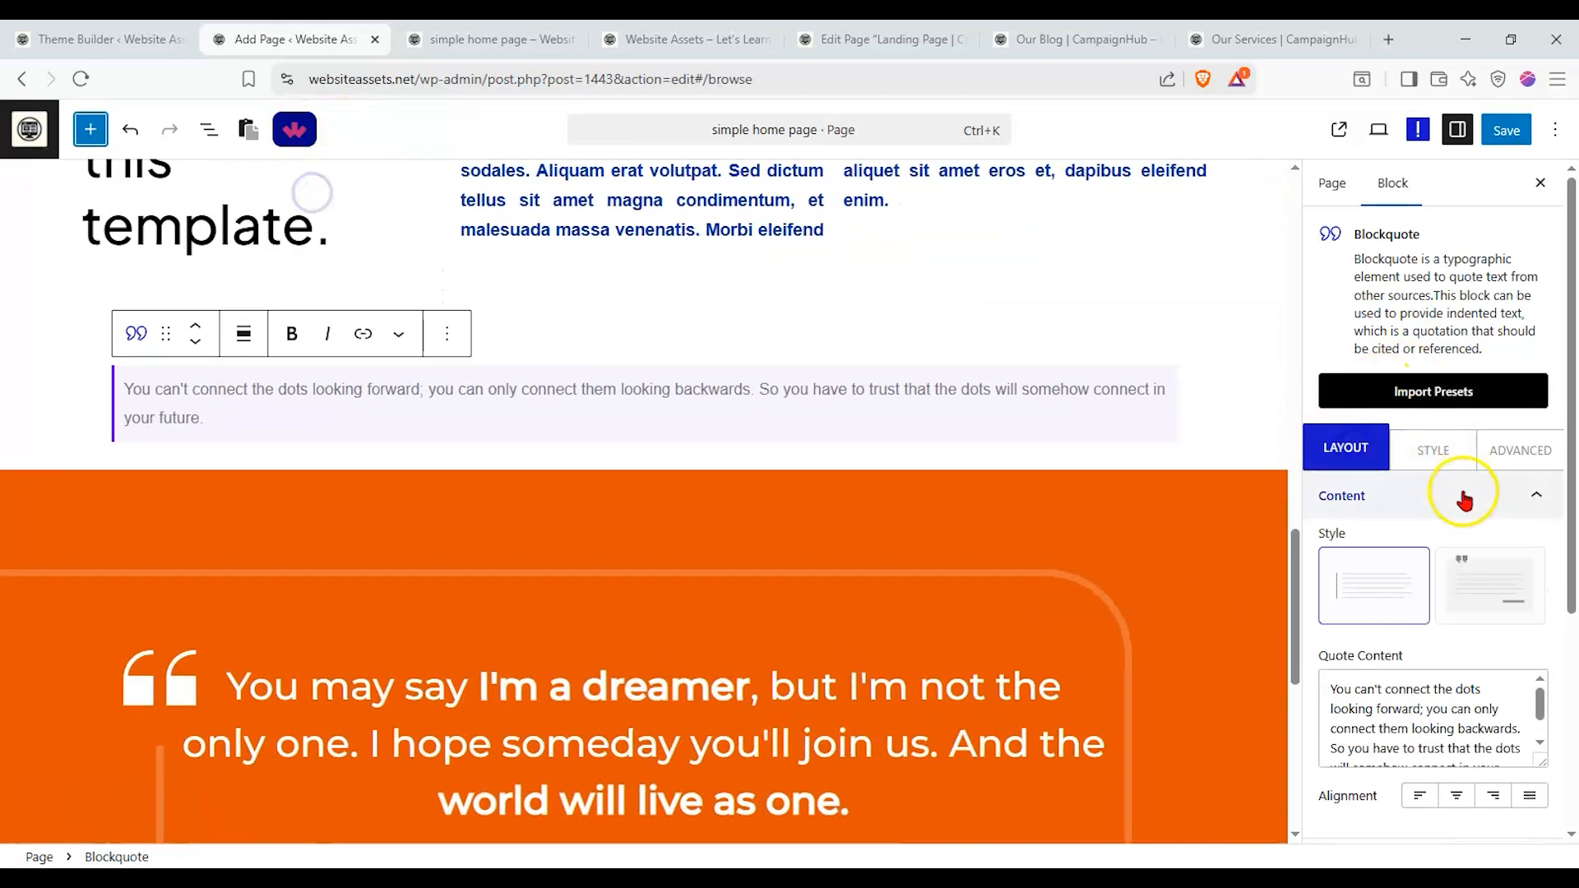
click(1440, 591)
click(1459, 584)
click(1461, 584)
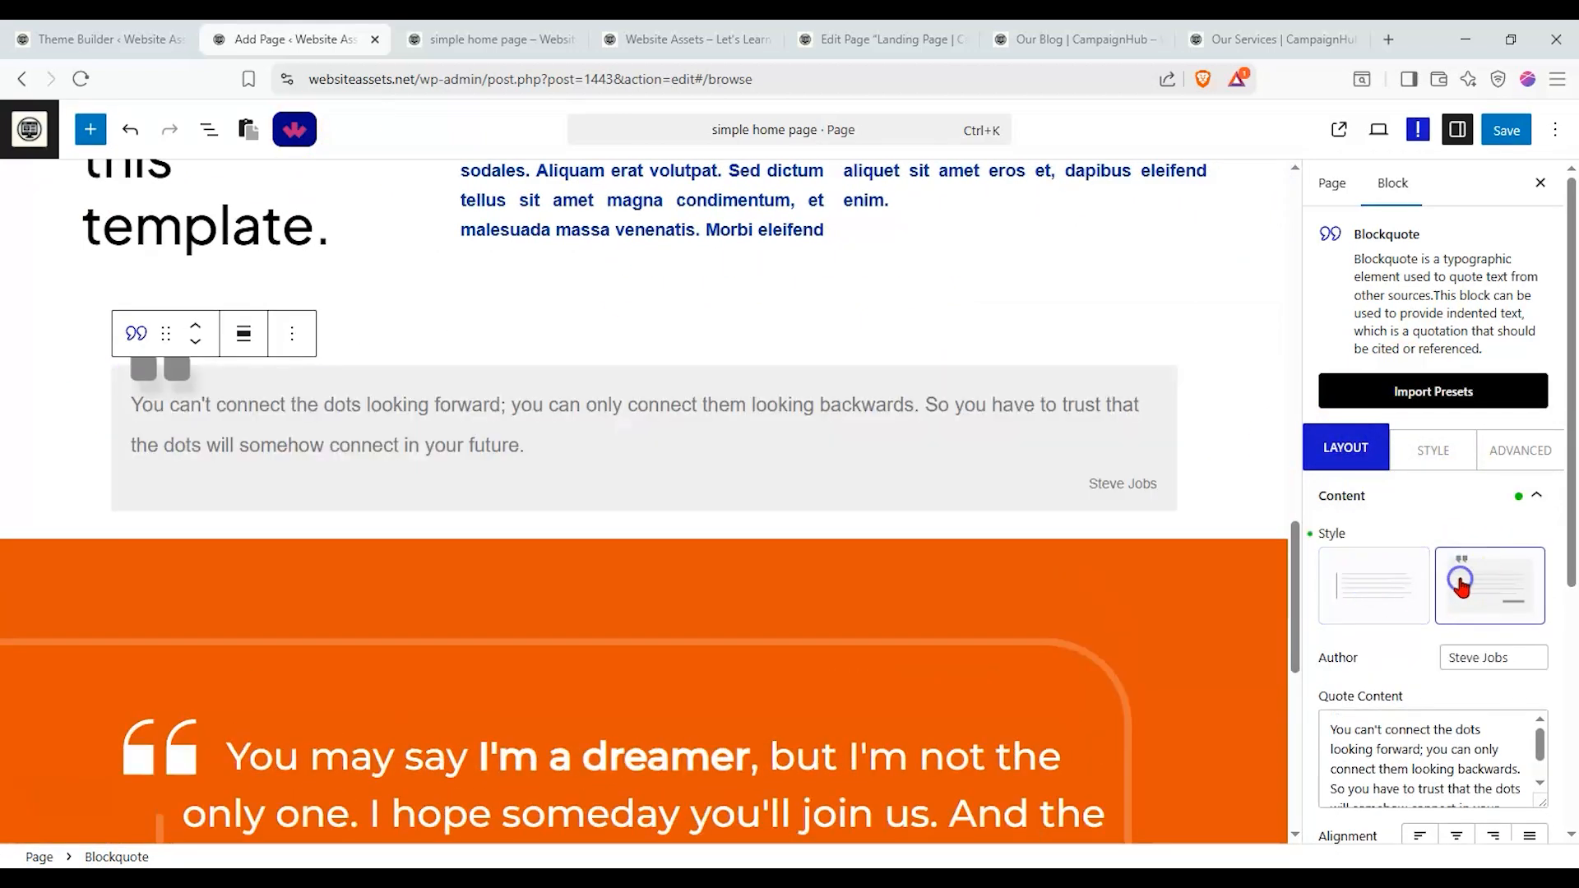
triple_click(1445, 650)
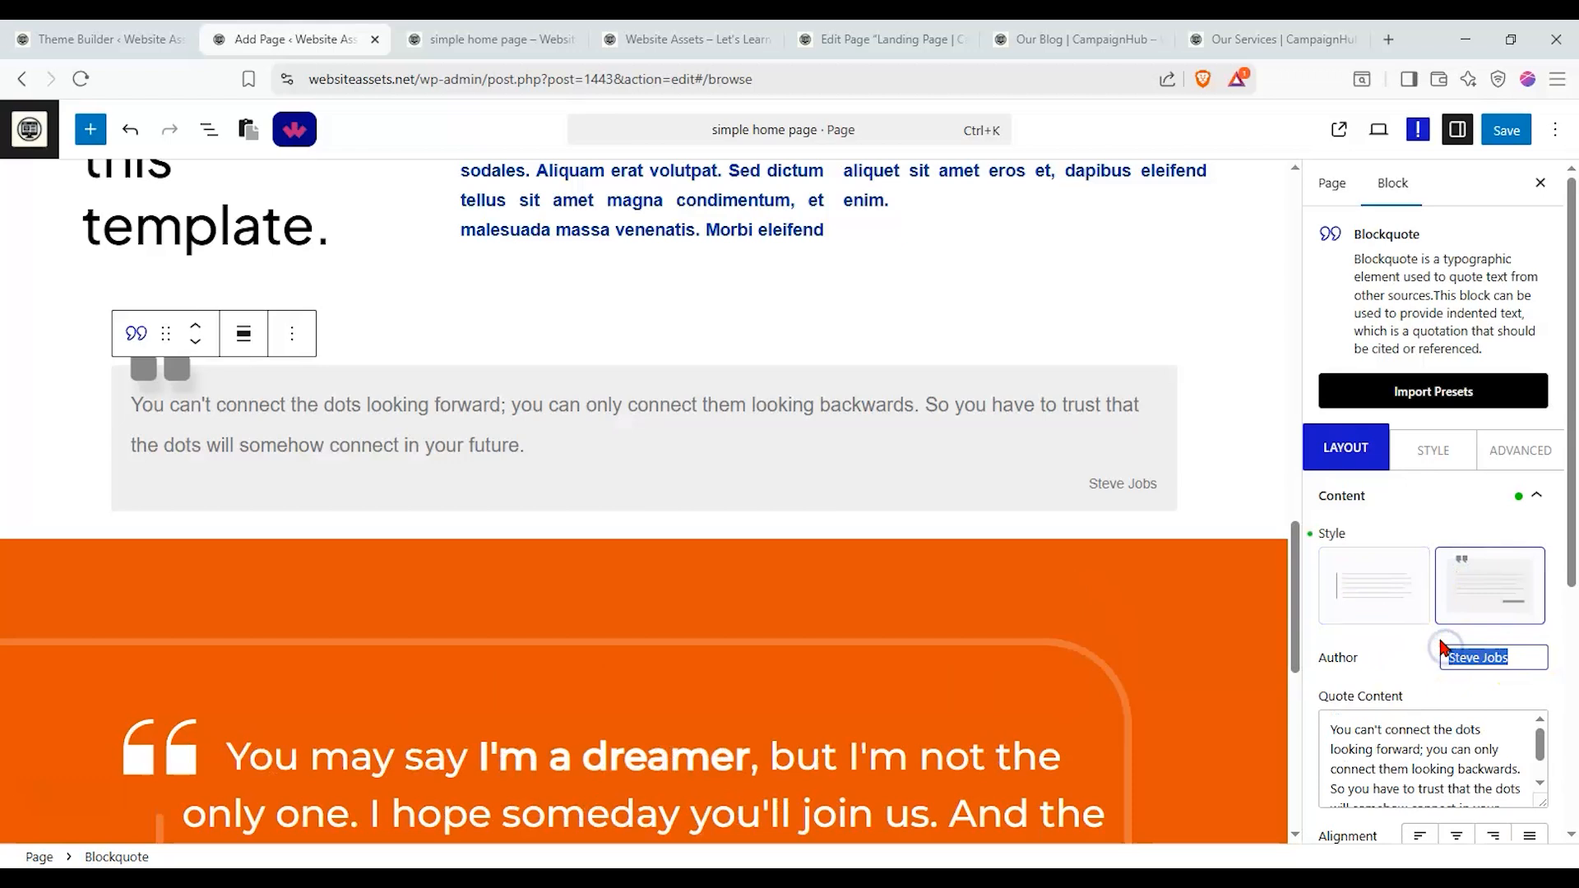
scroll(987, 367, down, 4)
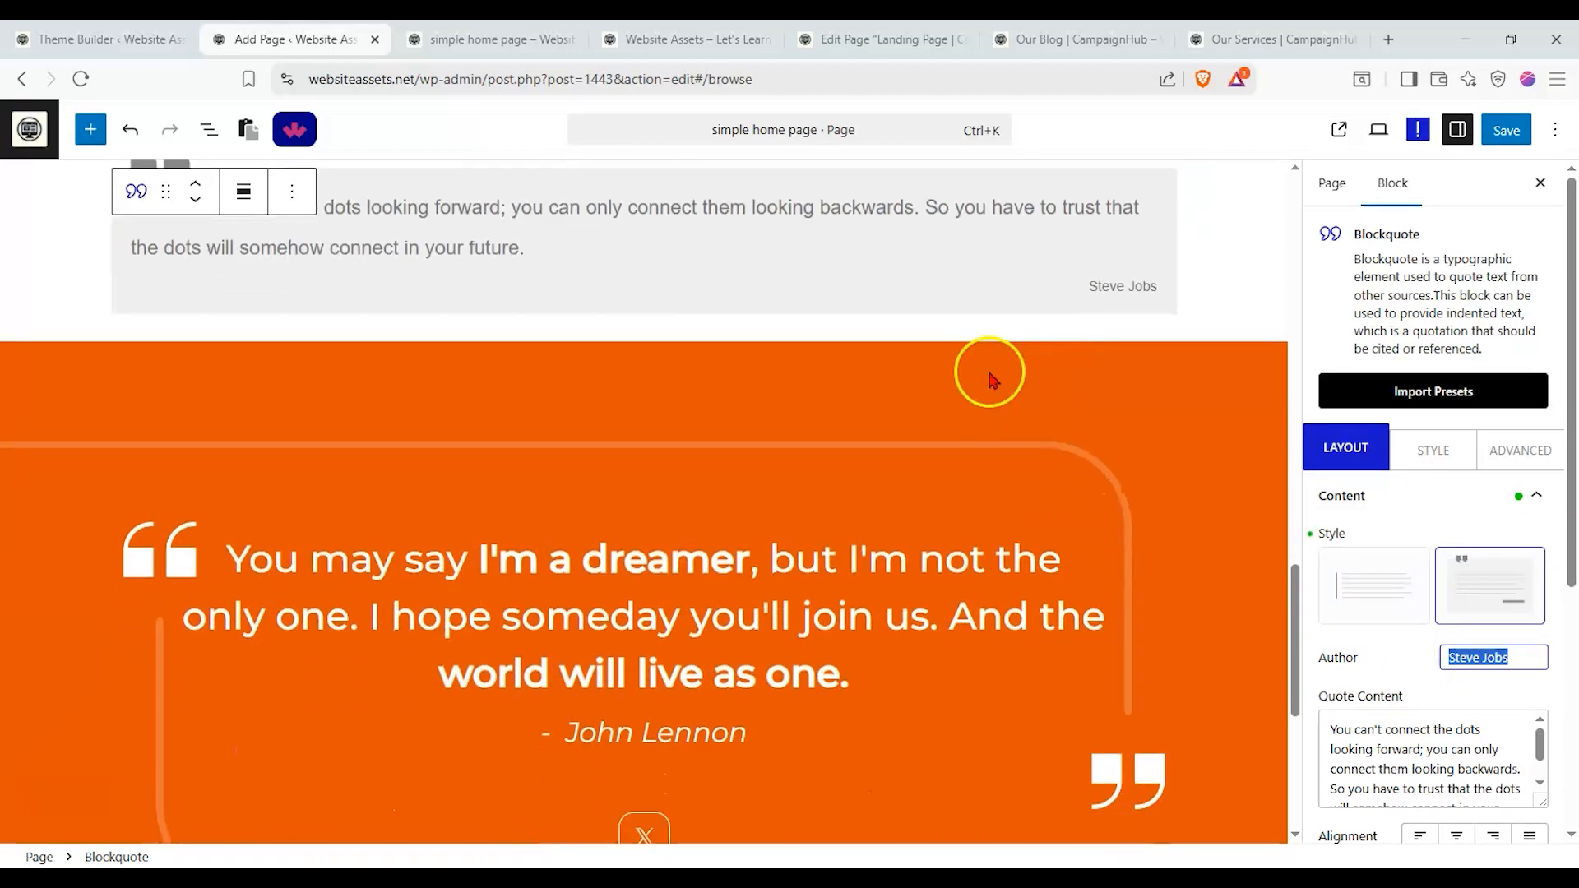
Try the side-line style on the blockquote inside the orange container and return it to the quotation-mark style
click(987, 367)
click(207, 138)
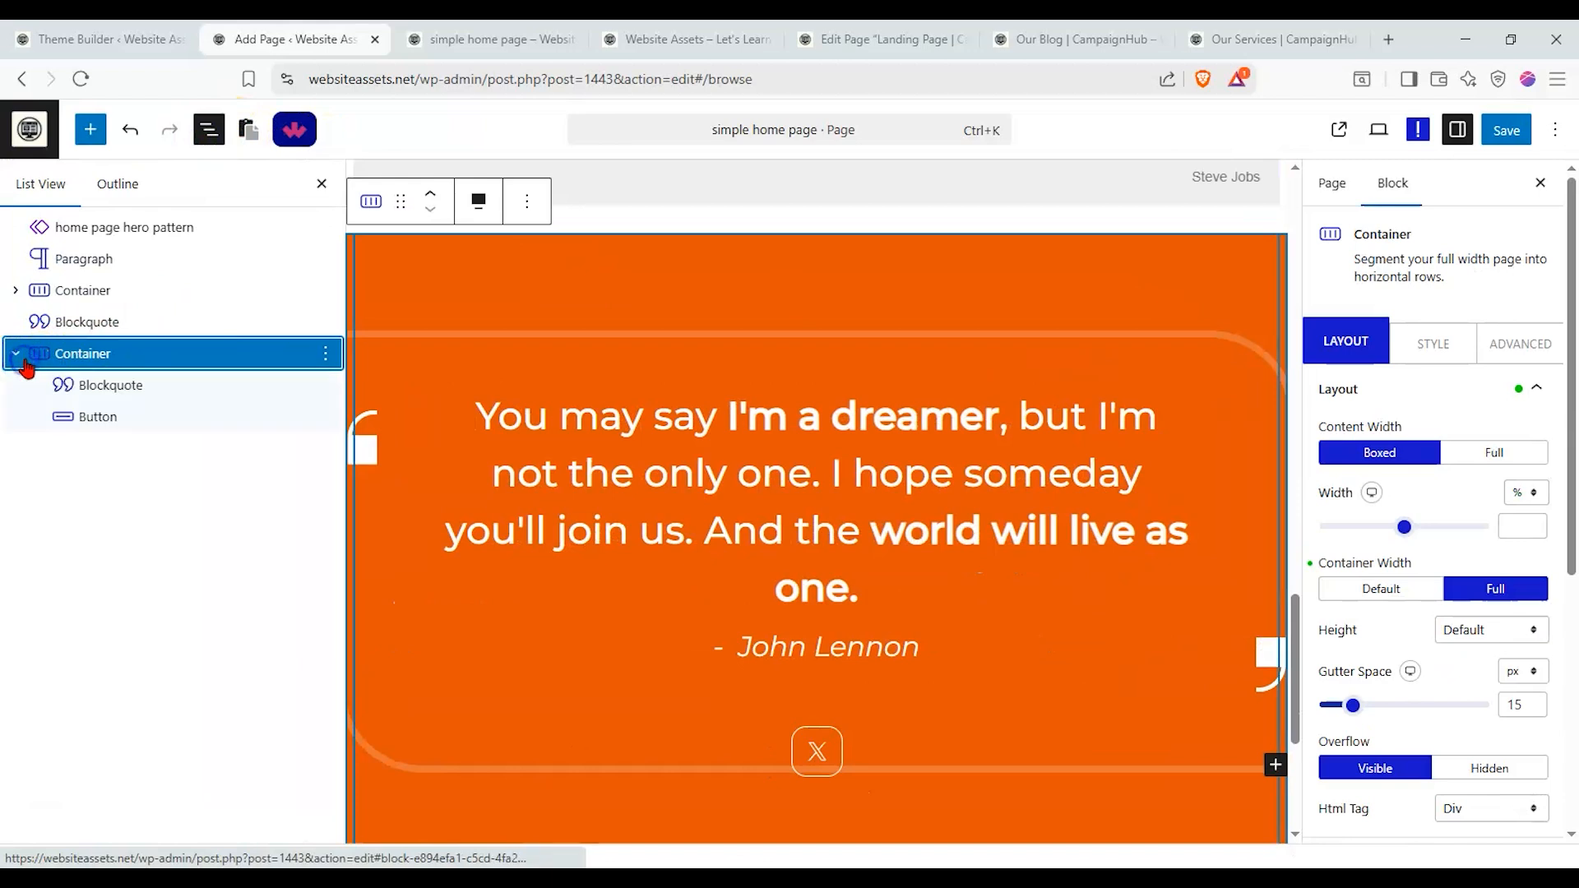
click(82, 389)
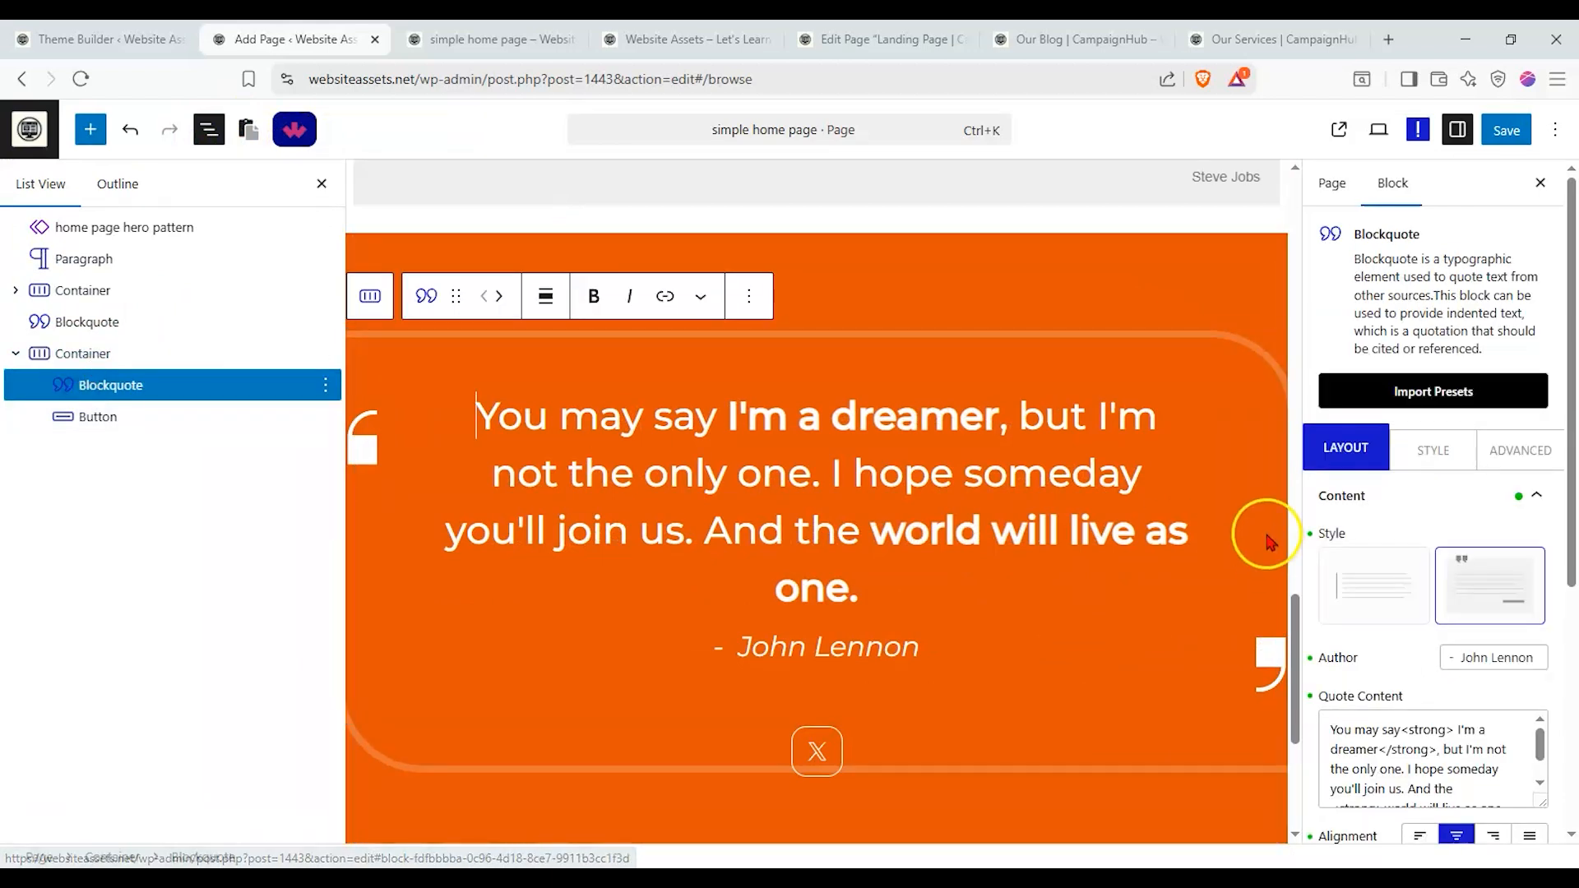
click(1528, 592)
click(1369, 615)
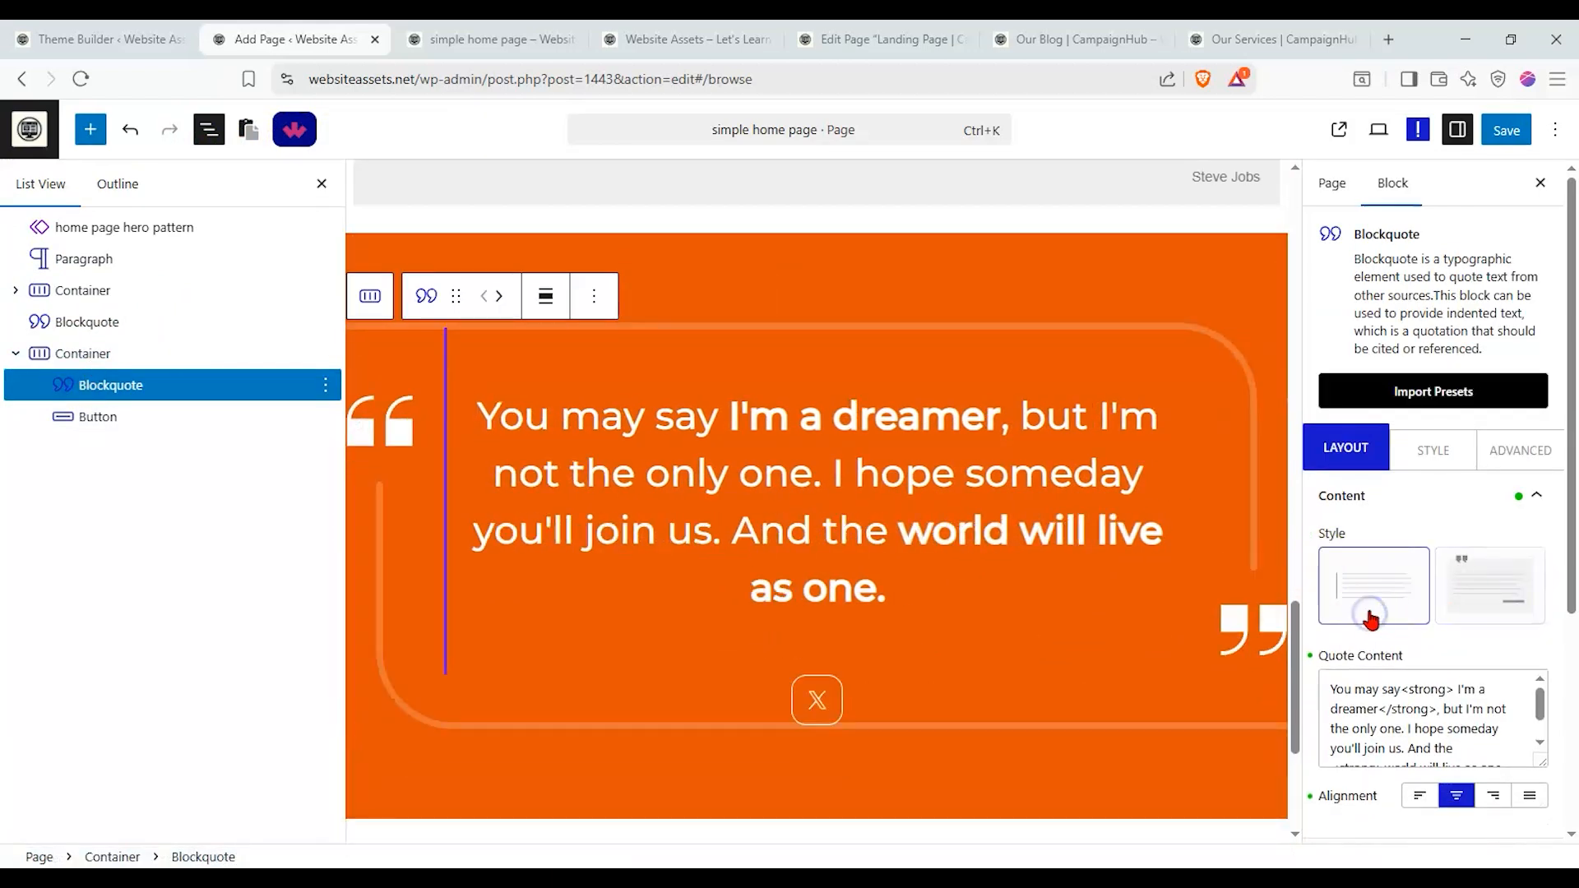
click(79, 419)
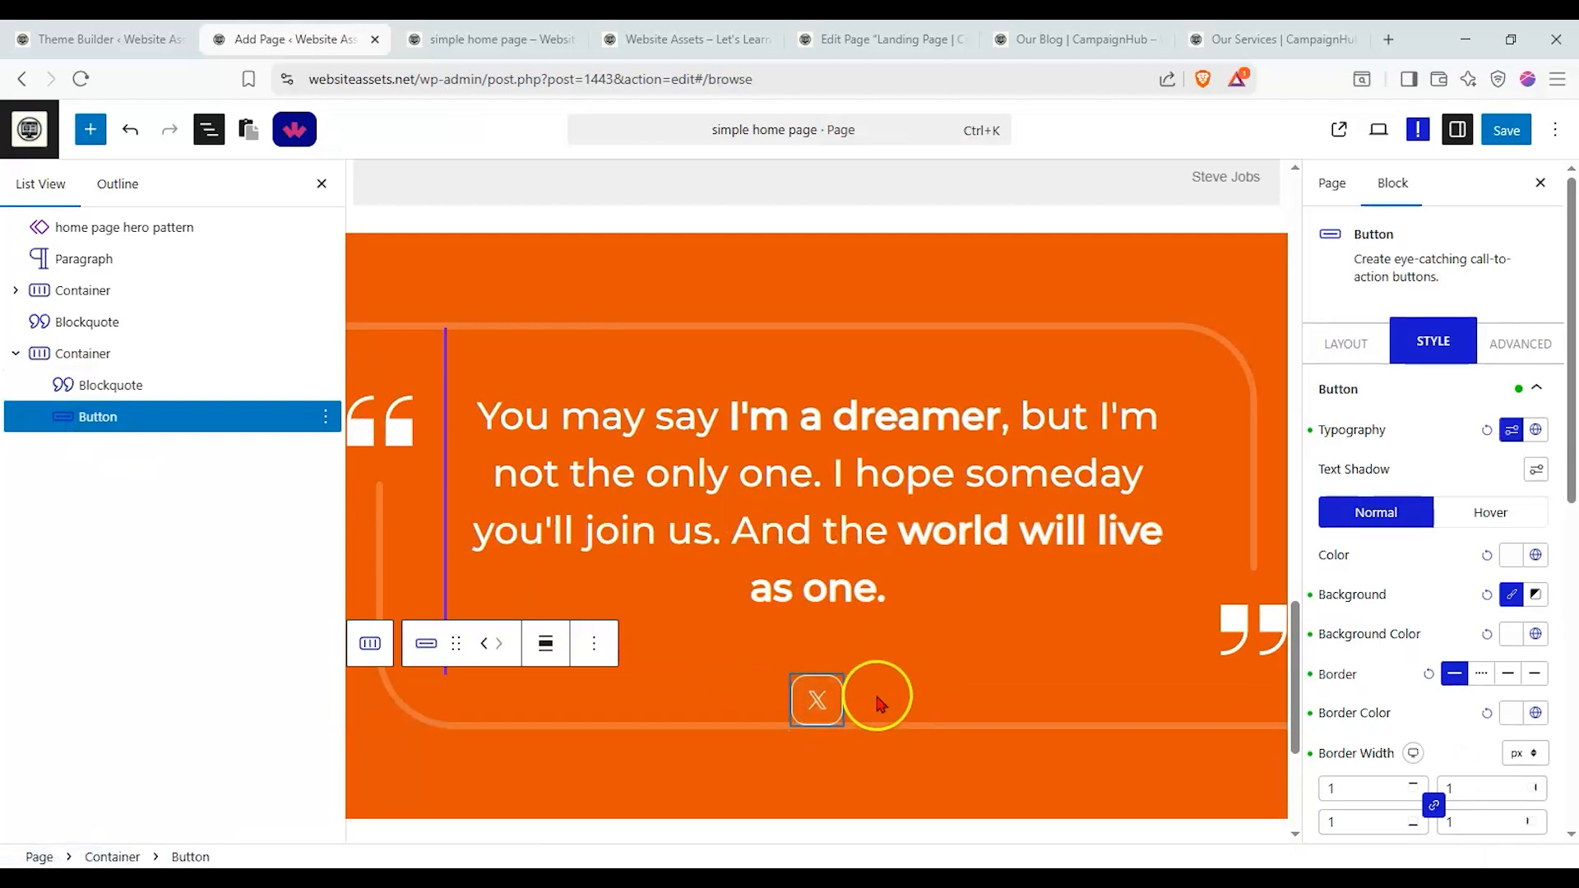
click(206, 389)
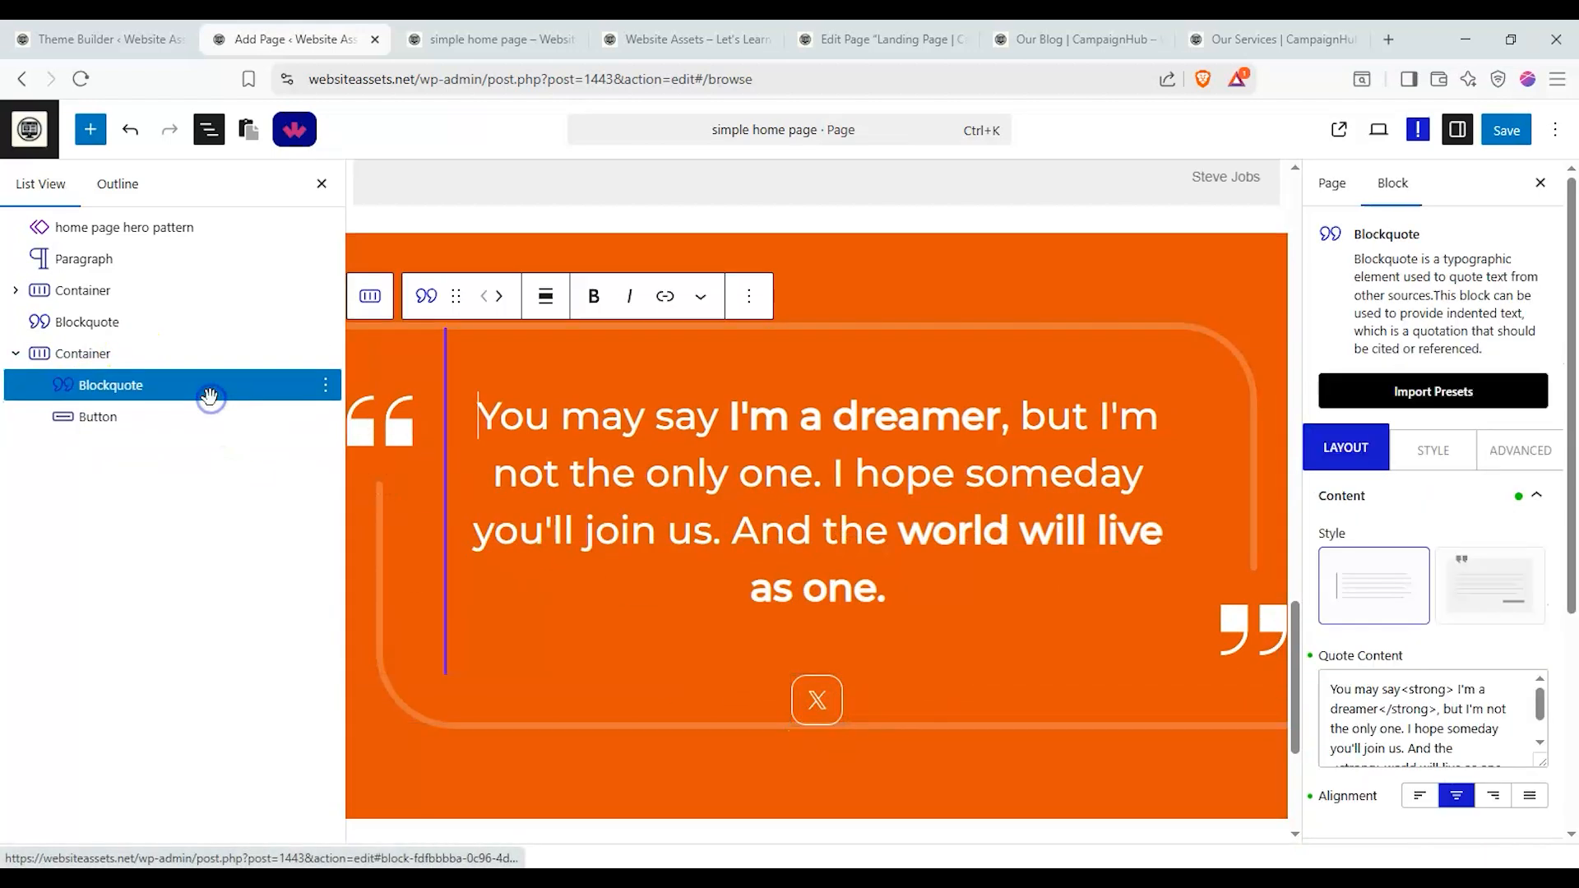
scroll(1458, 553, down, 2)
click(1485, 380)
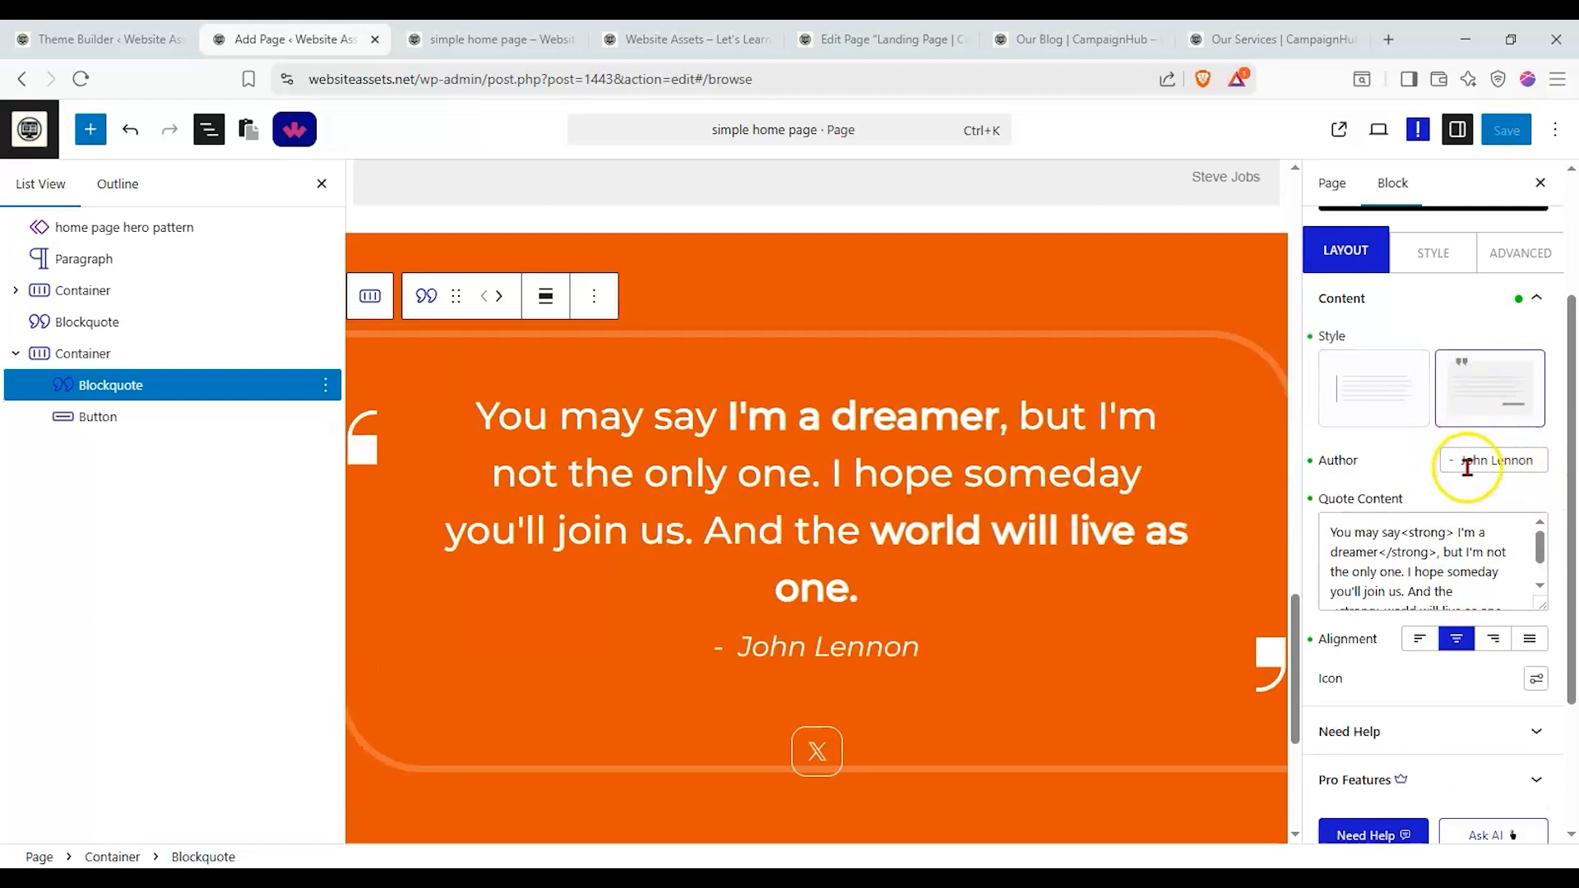
Examine the typography and colour style settings of the blockquote inside the orange container
scroll(823, 345, up, 2)
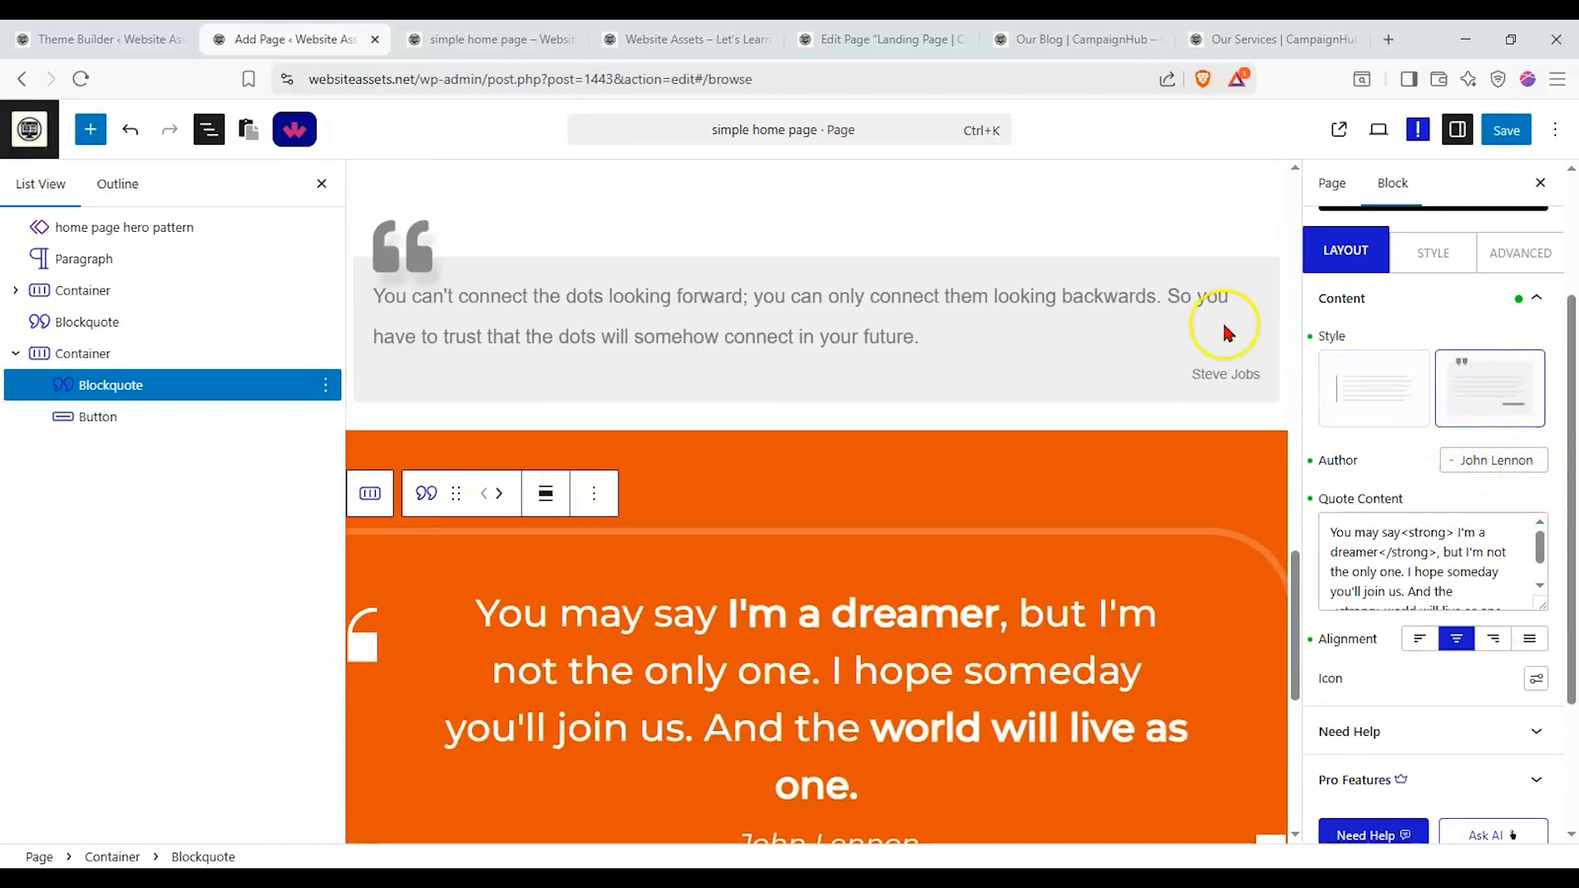
click(1449, 247)
click(1513, 342)
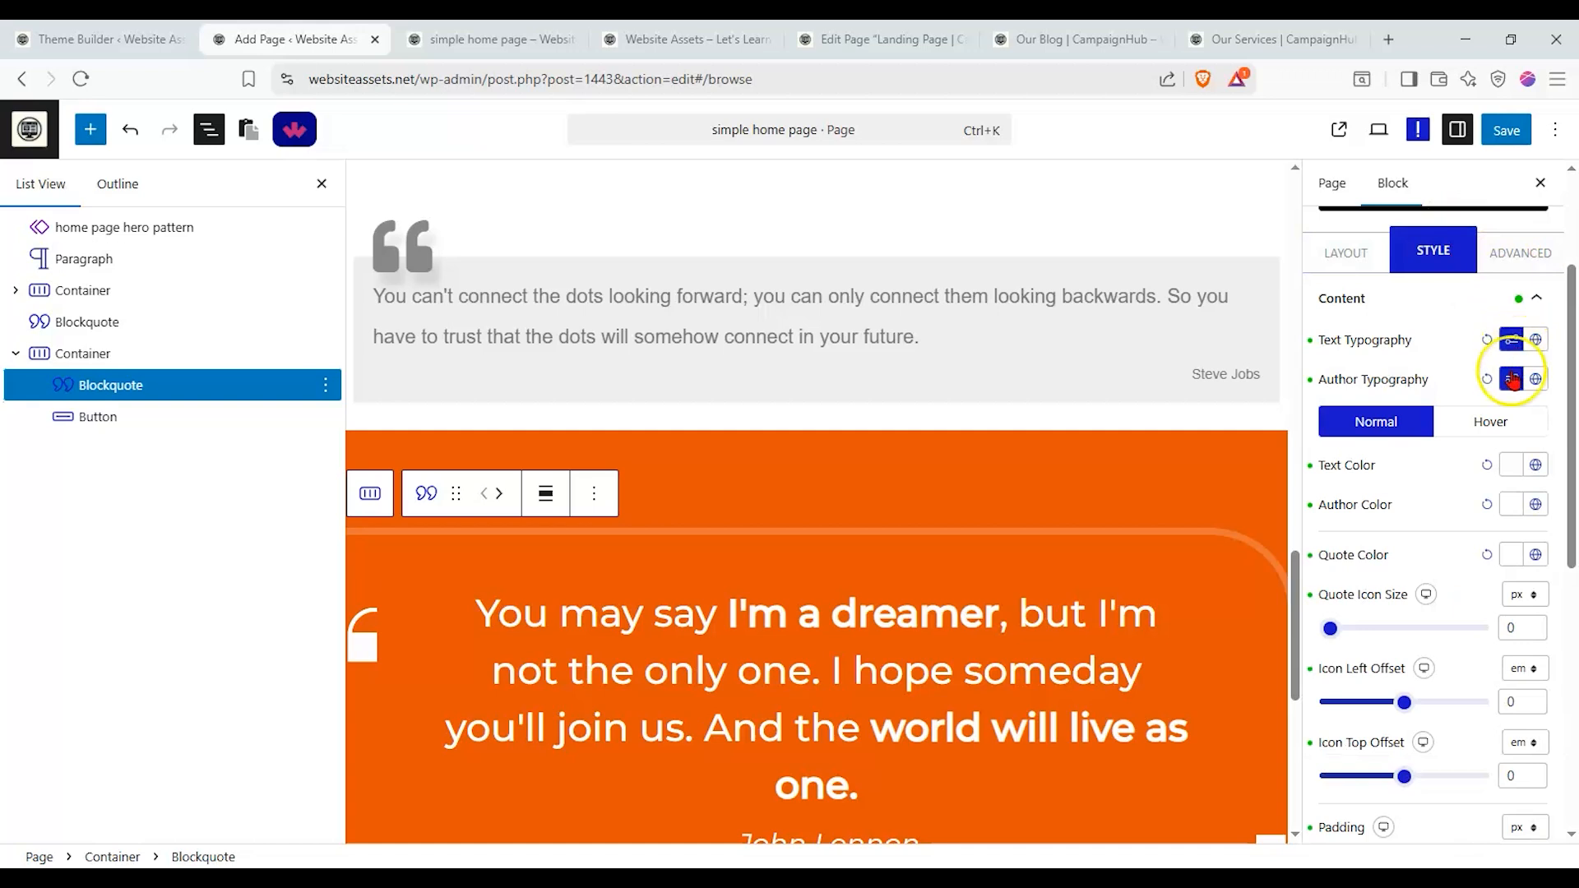
Move the orange quote container above the standalone blockquote and save the page
scroll(1058, 346, up, 3)
key(ctrl+s)
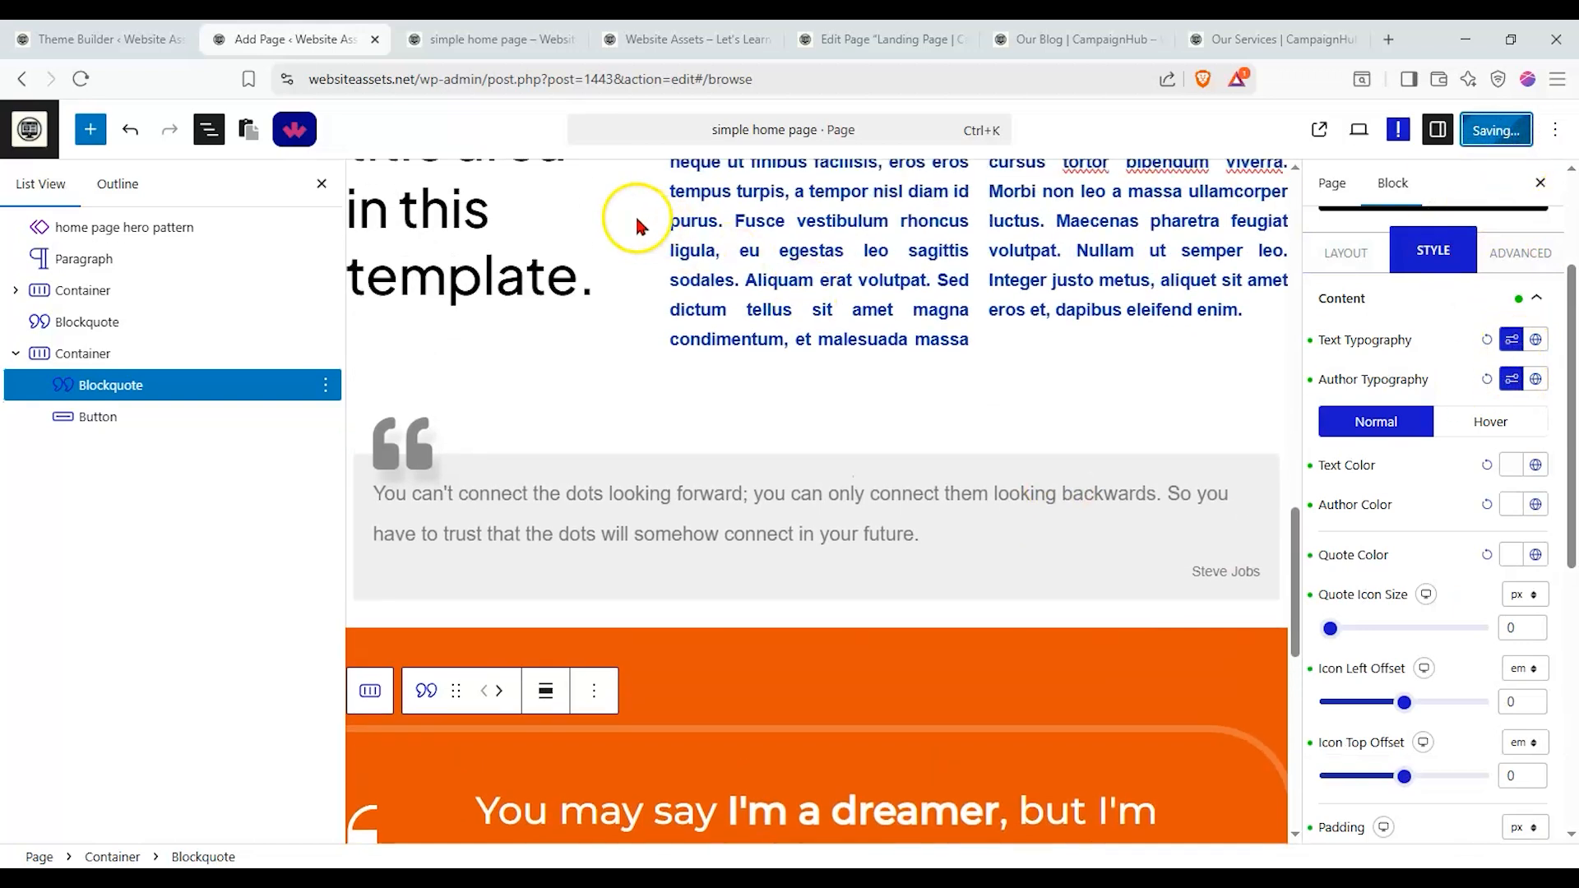
drag(43, 355, 99, 317)
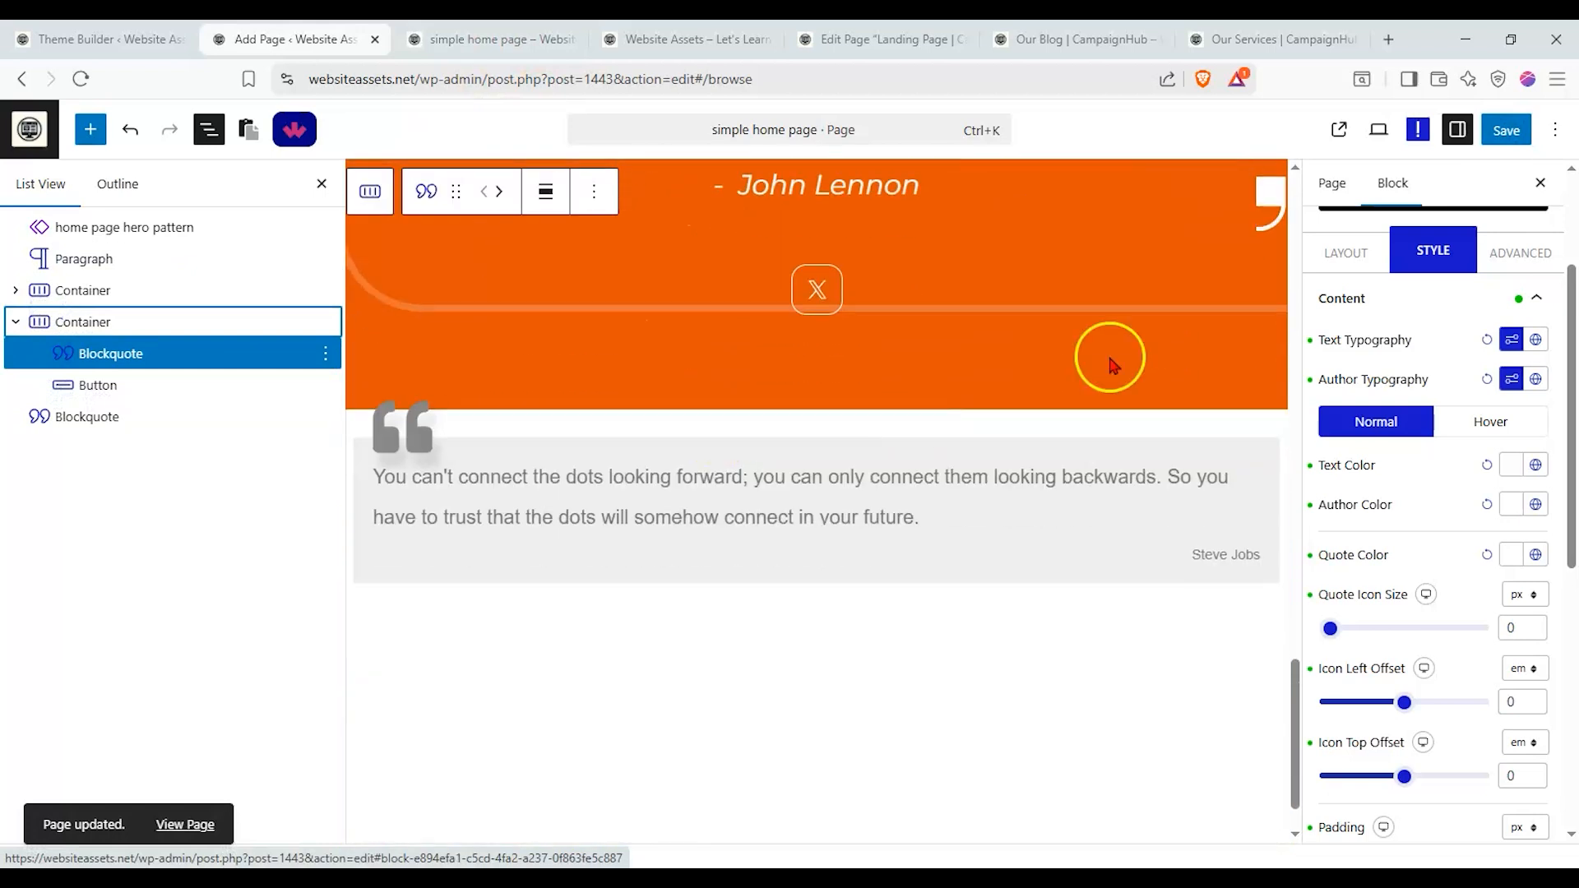
click(1506, 130)
Compare the imported orange quote section with the standalone grey blockquote on the editor canvas
scroll(1316, 213, up, 2)
scroll(814, 248, up, 3)
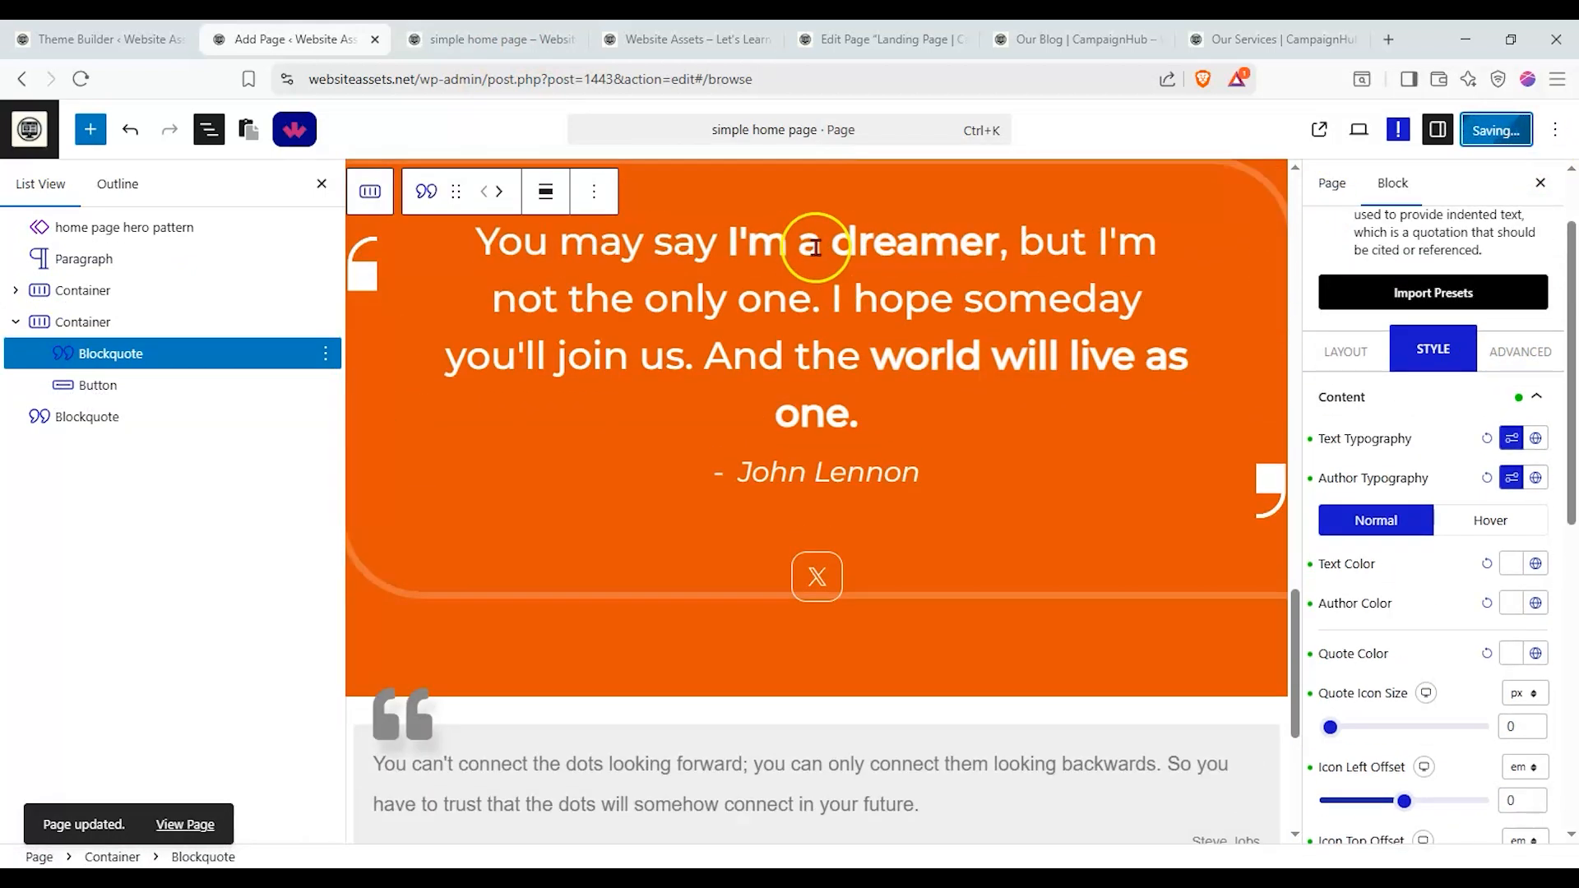
scroll(816, 249, up, 2)
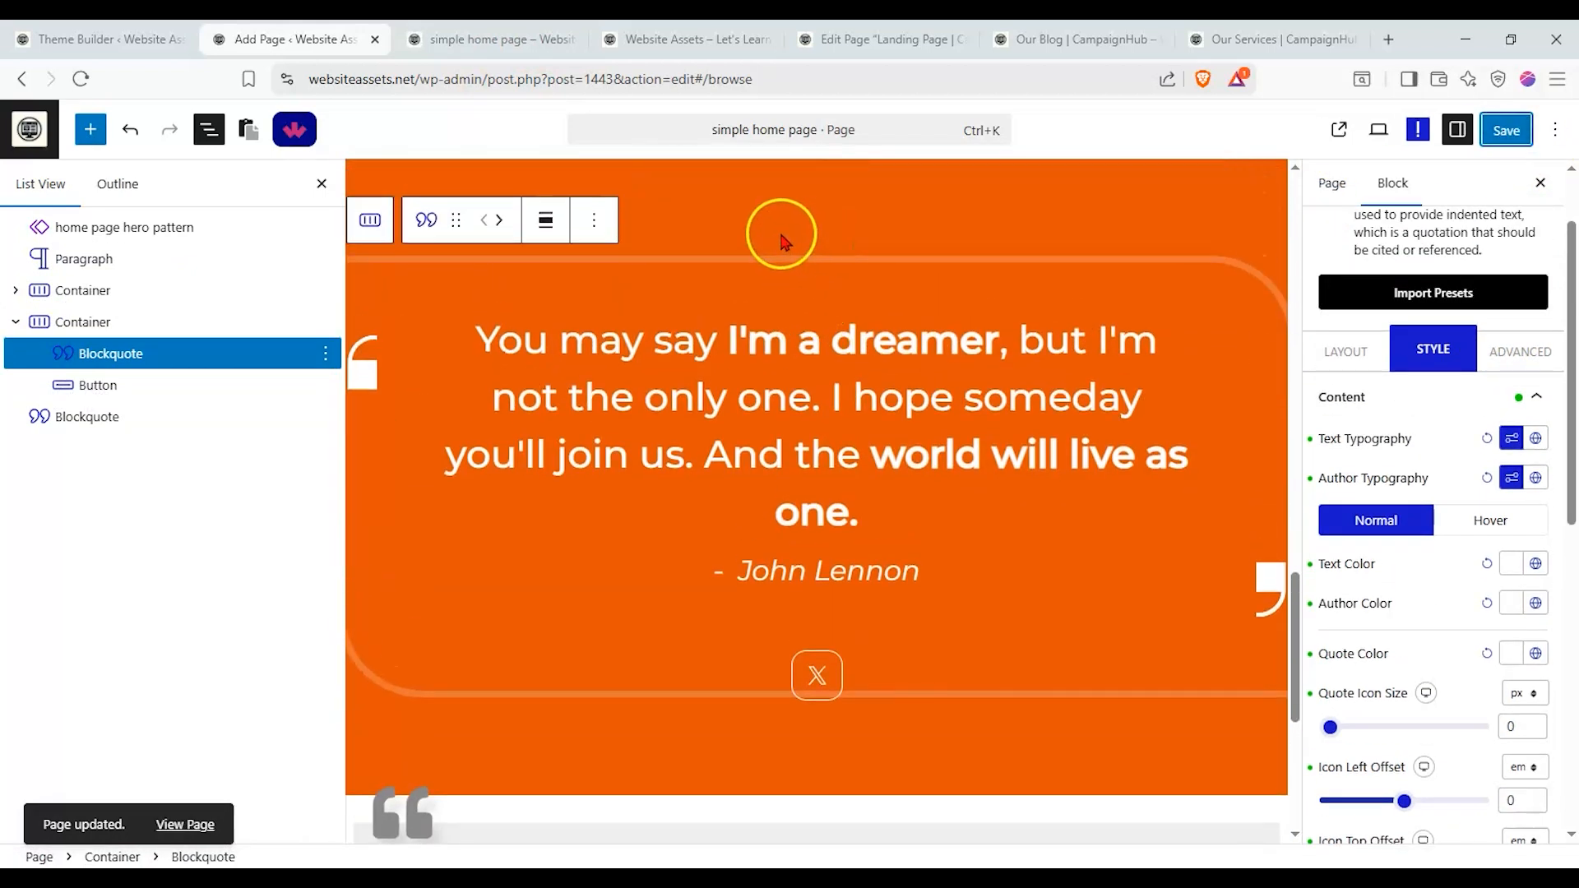
scroll(781, 240, down, 3)
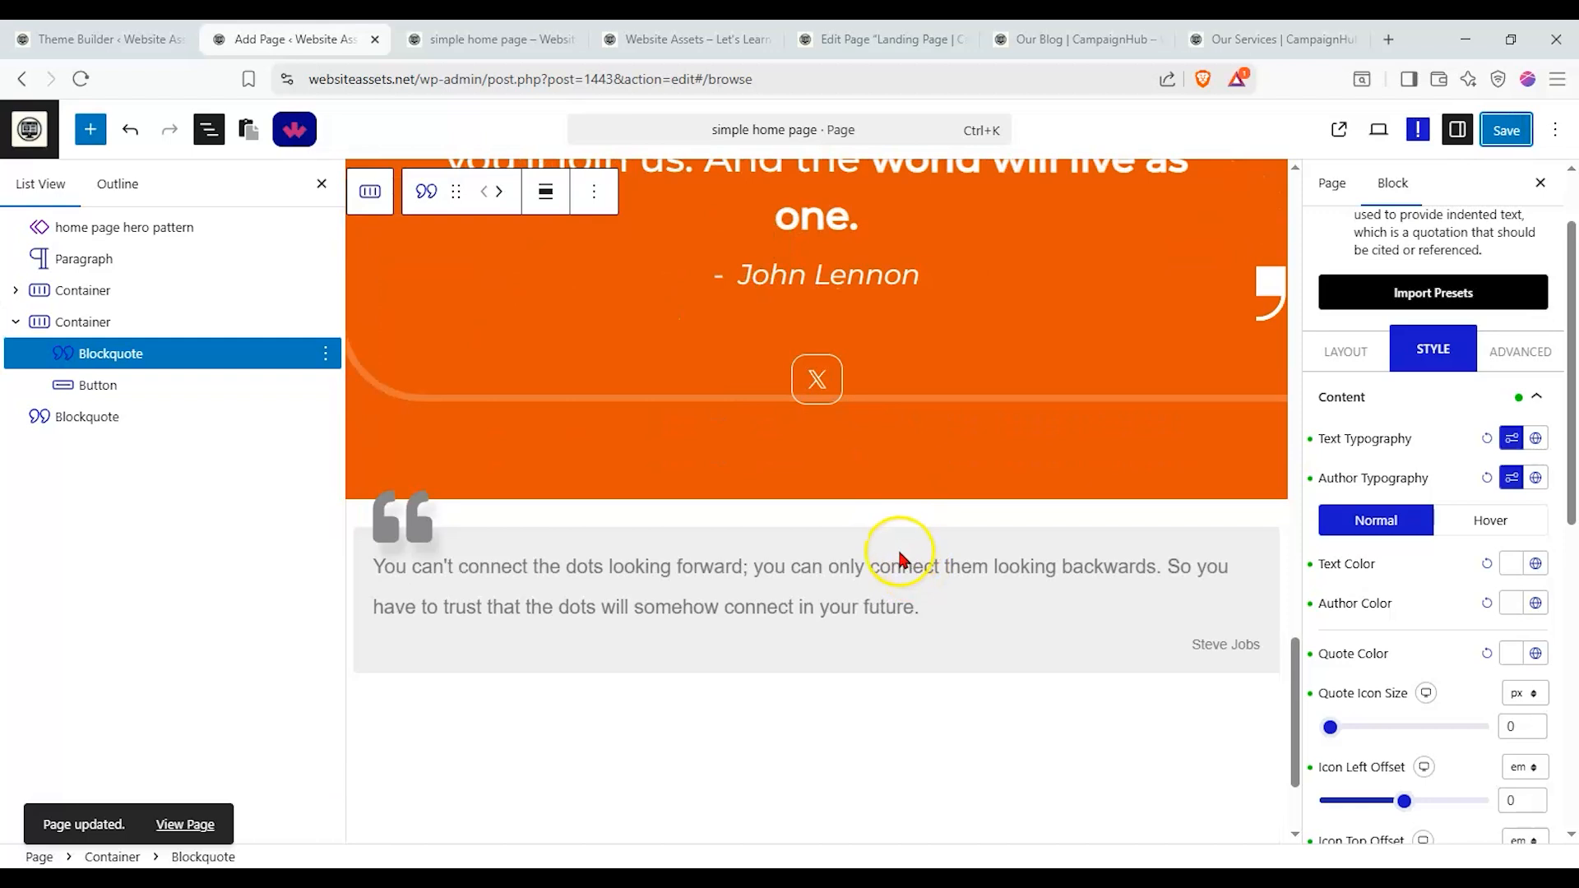
scroll(655, 559, up, 3)
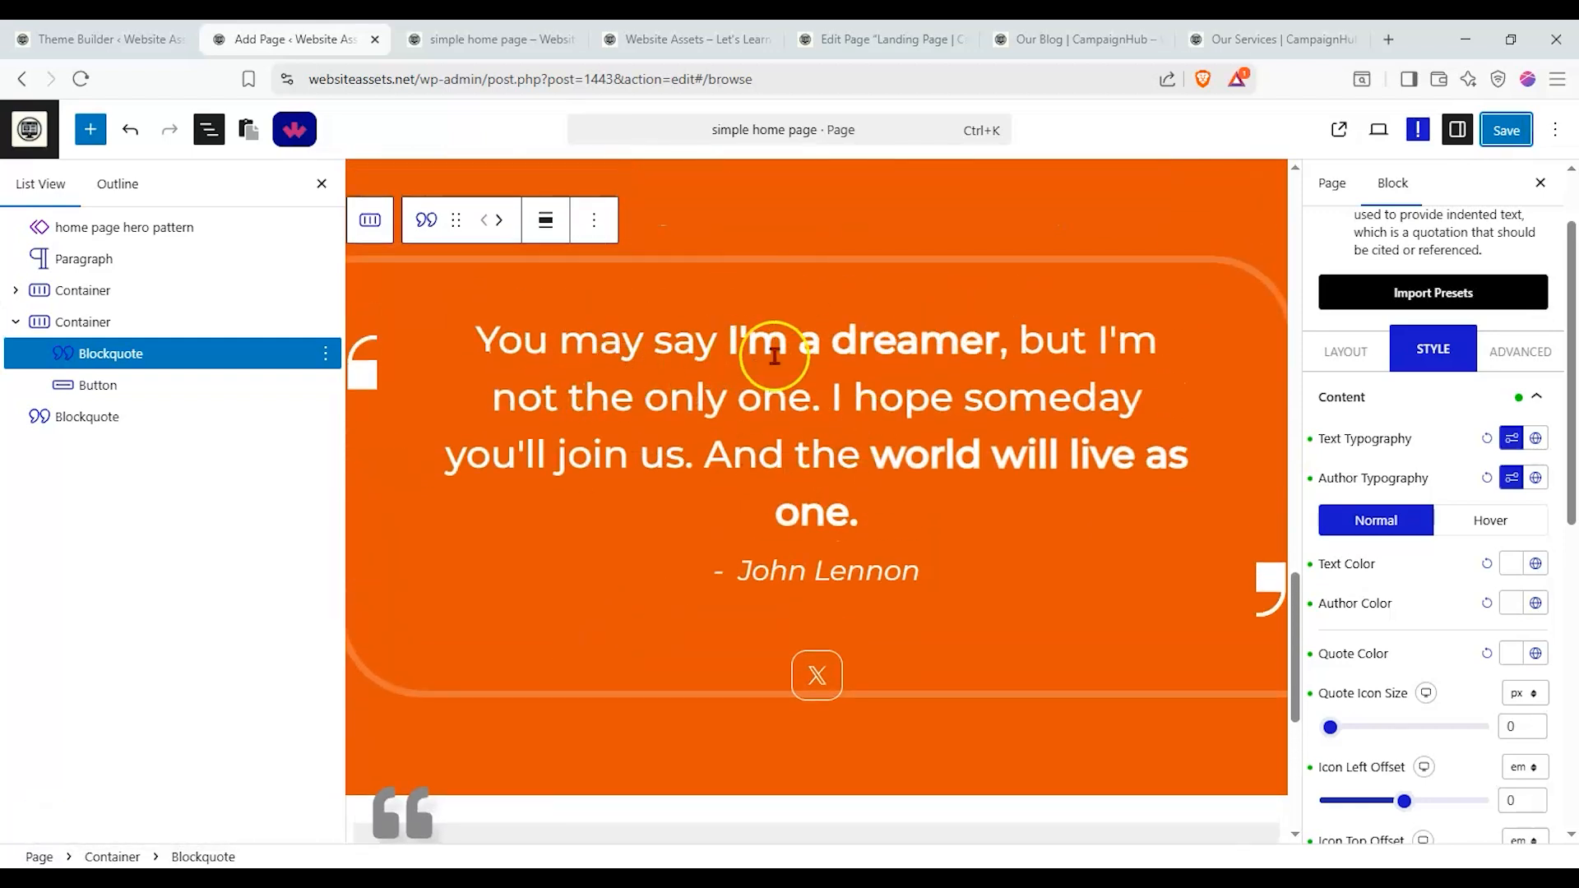
scroll(929, 380, up, 1)
scroll(925, 370, down, 2)
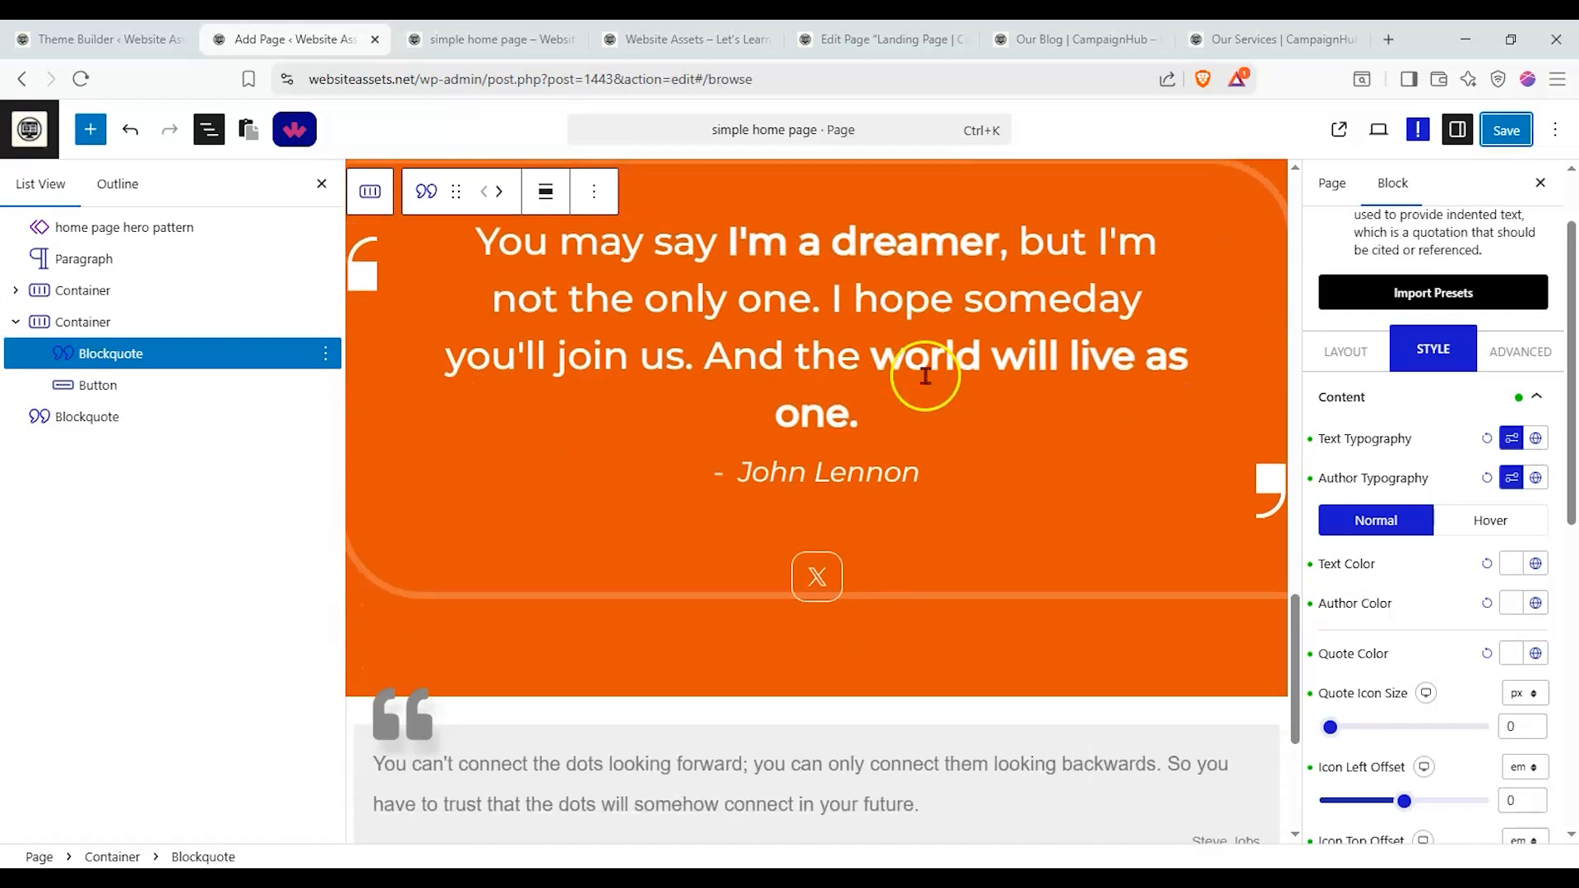
scroll(723, 395, down, 1)
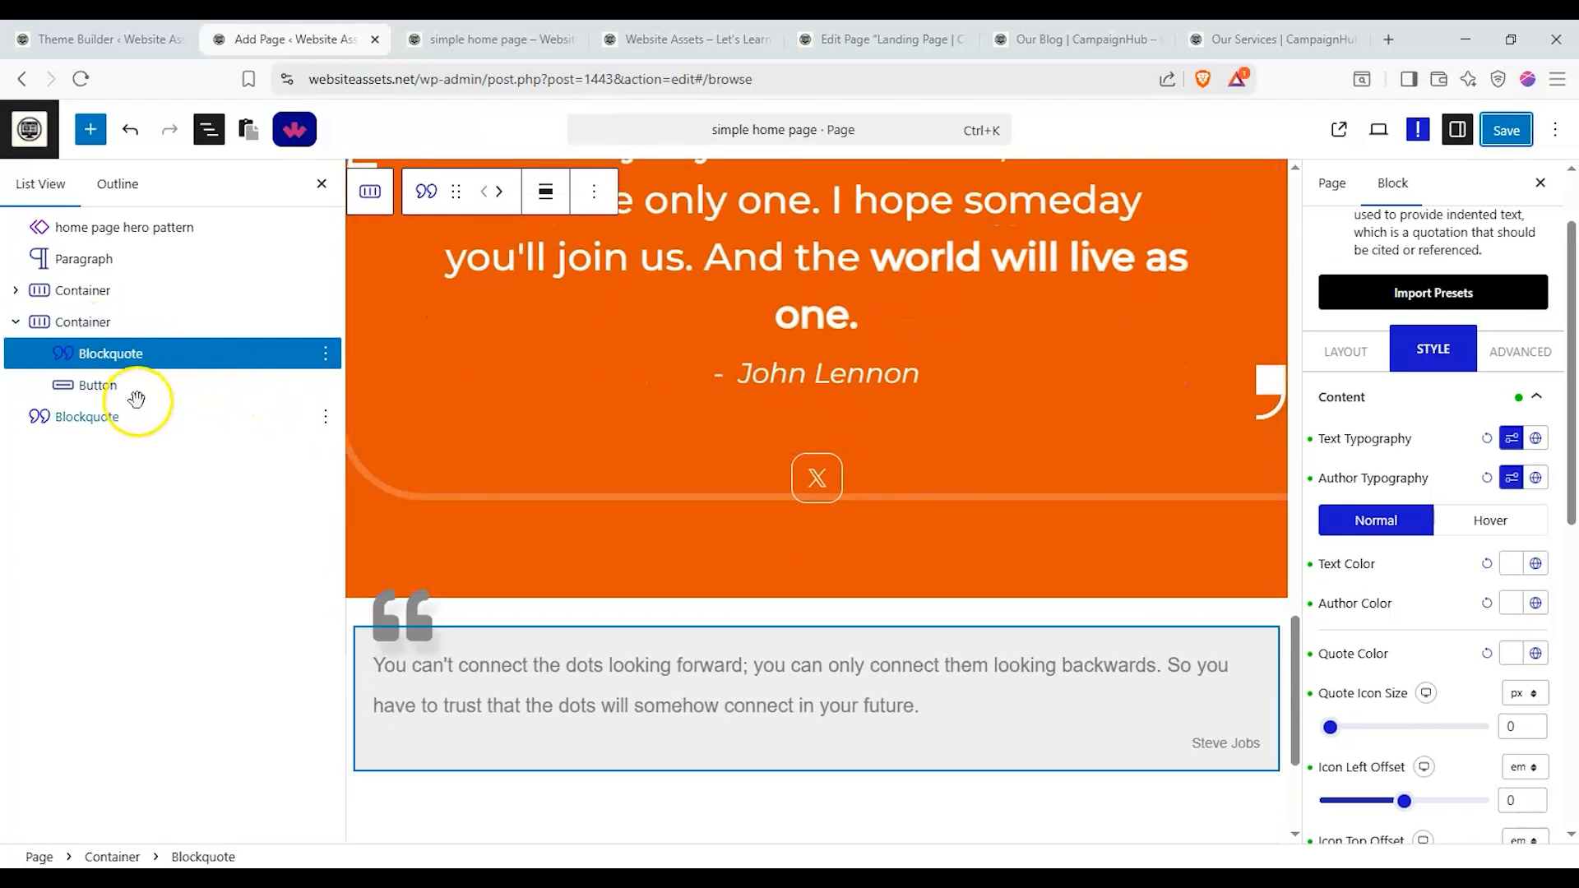
Review the live simple home page from the hero section down to the orange and grey quotes
click(520, 49)
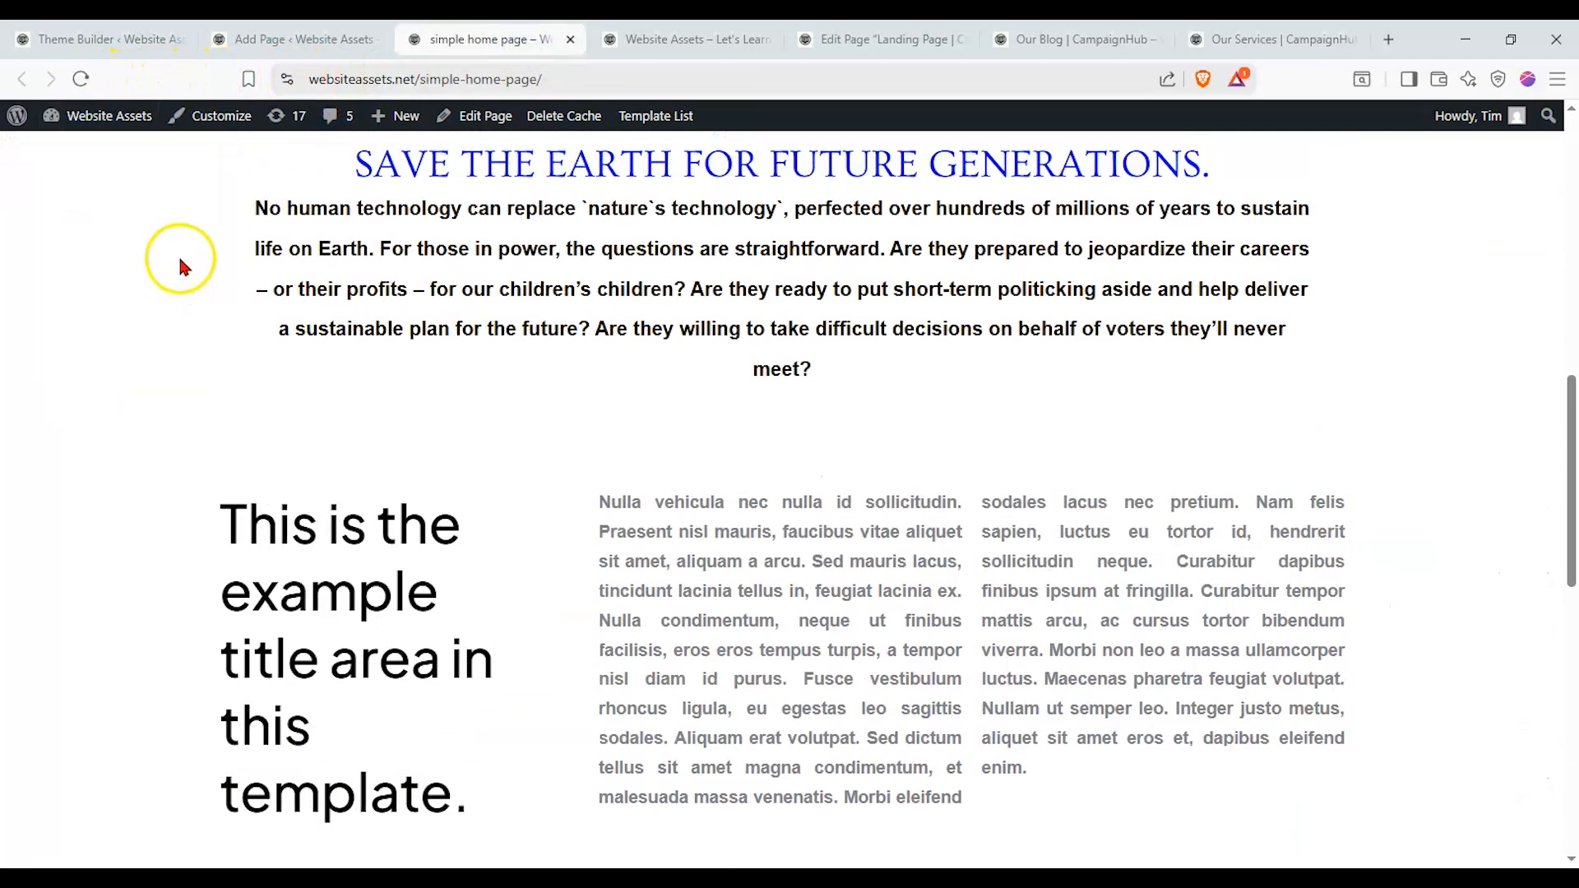
scroll(180, 260, up, 12)
scroll(180, 278, down, 3)
scroll(176, 254, up, 4)
scroll(443, 240, down, 11)
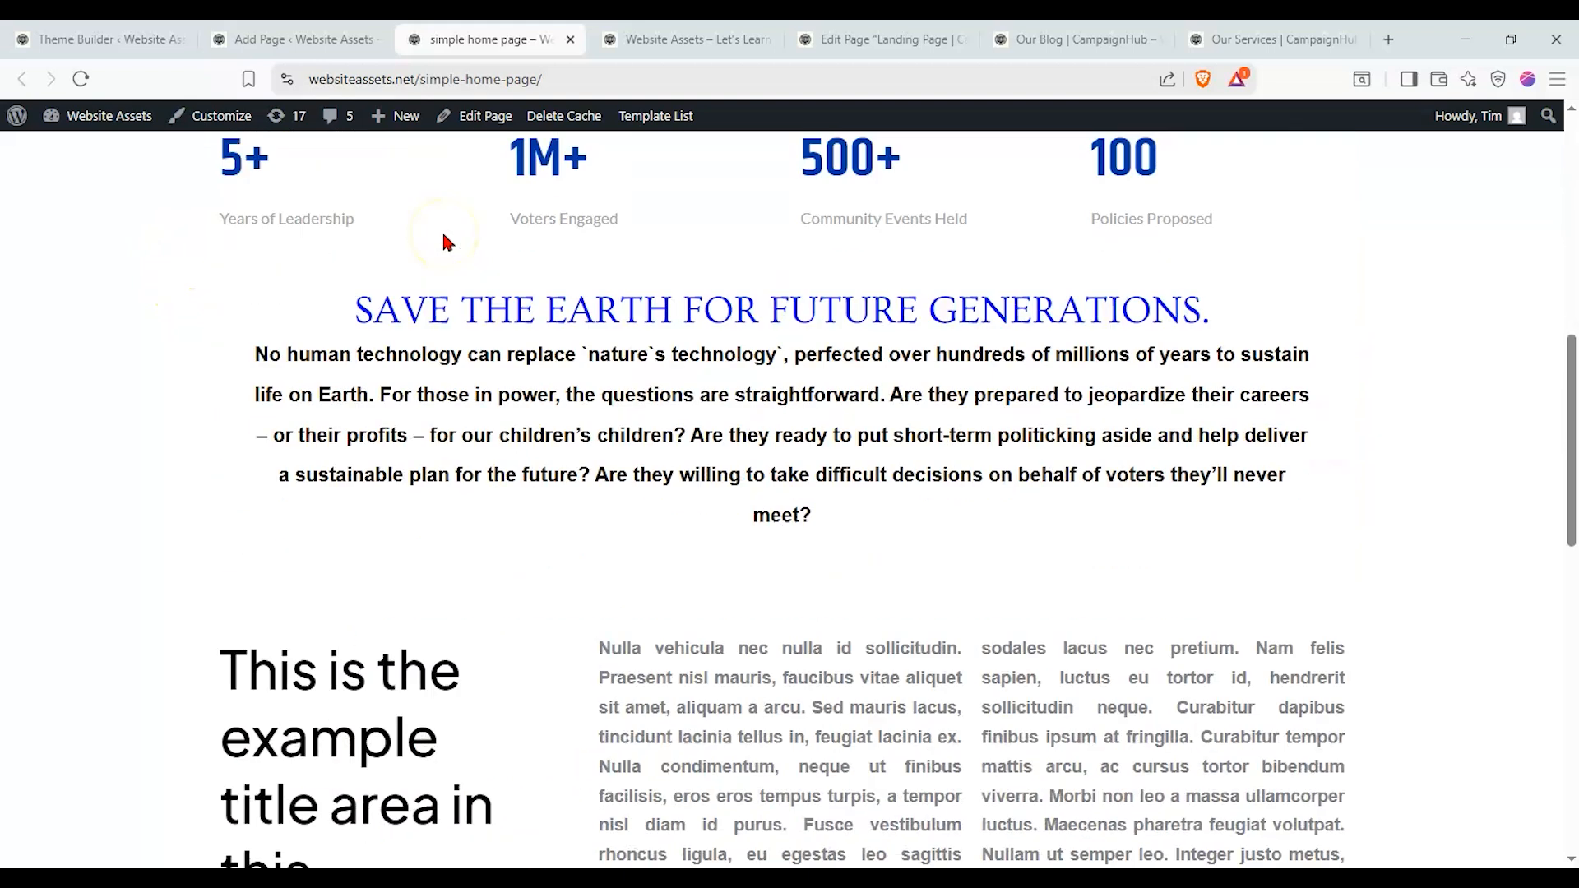
scroll(443, 241, down, 15)
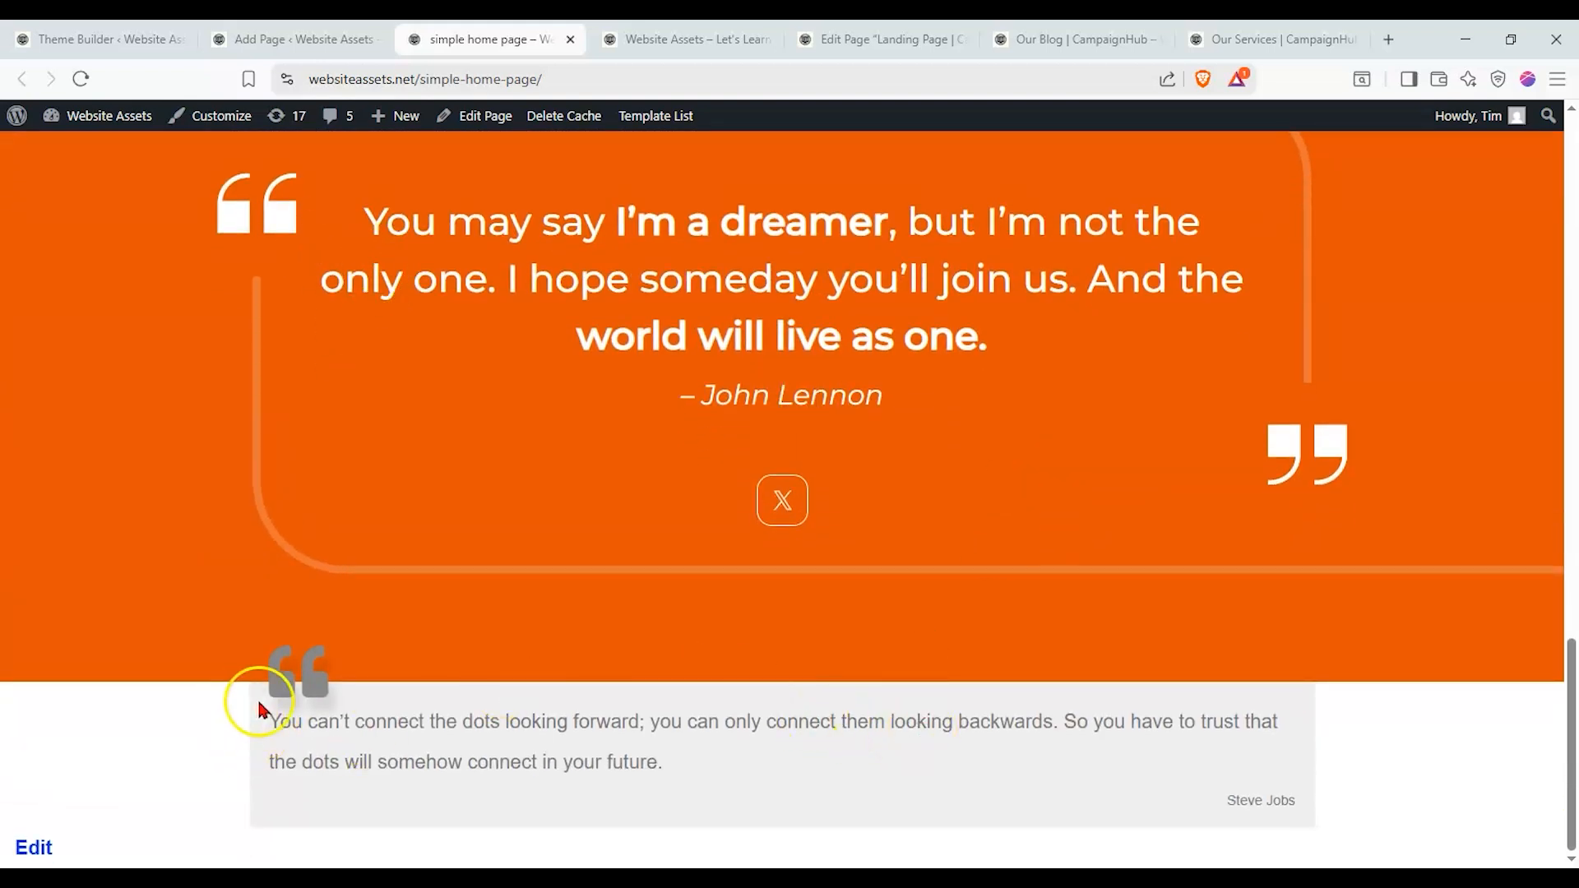
scroll(1209, 730, up, 18)
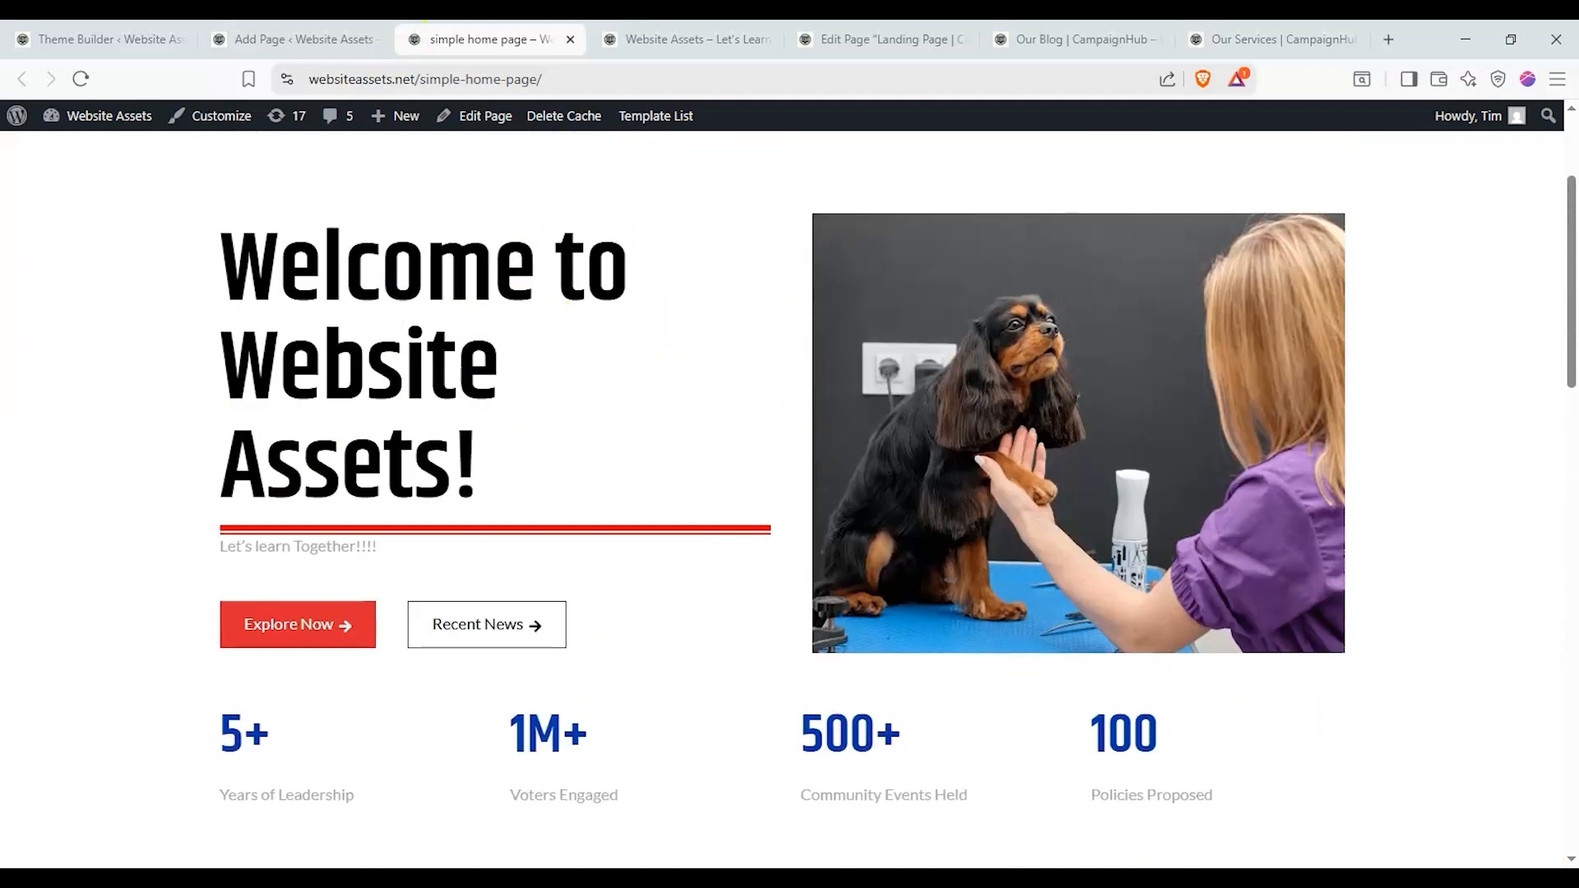
Return to the simple home page editor, open the block inserter and template library, and limit the templates to Sections
click(290, 39)
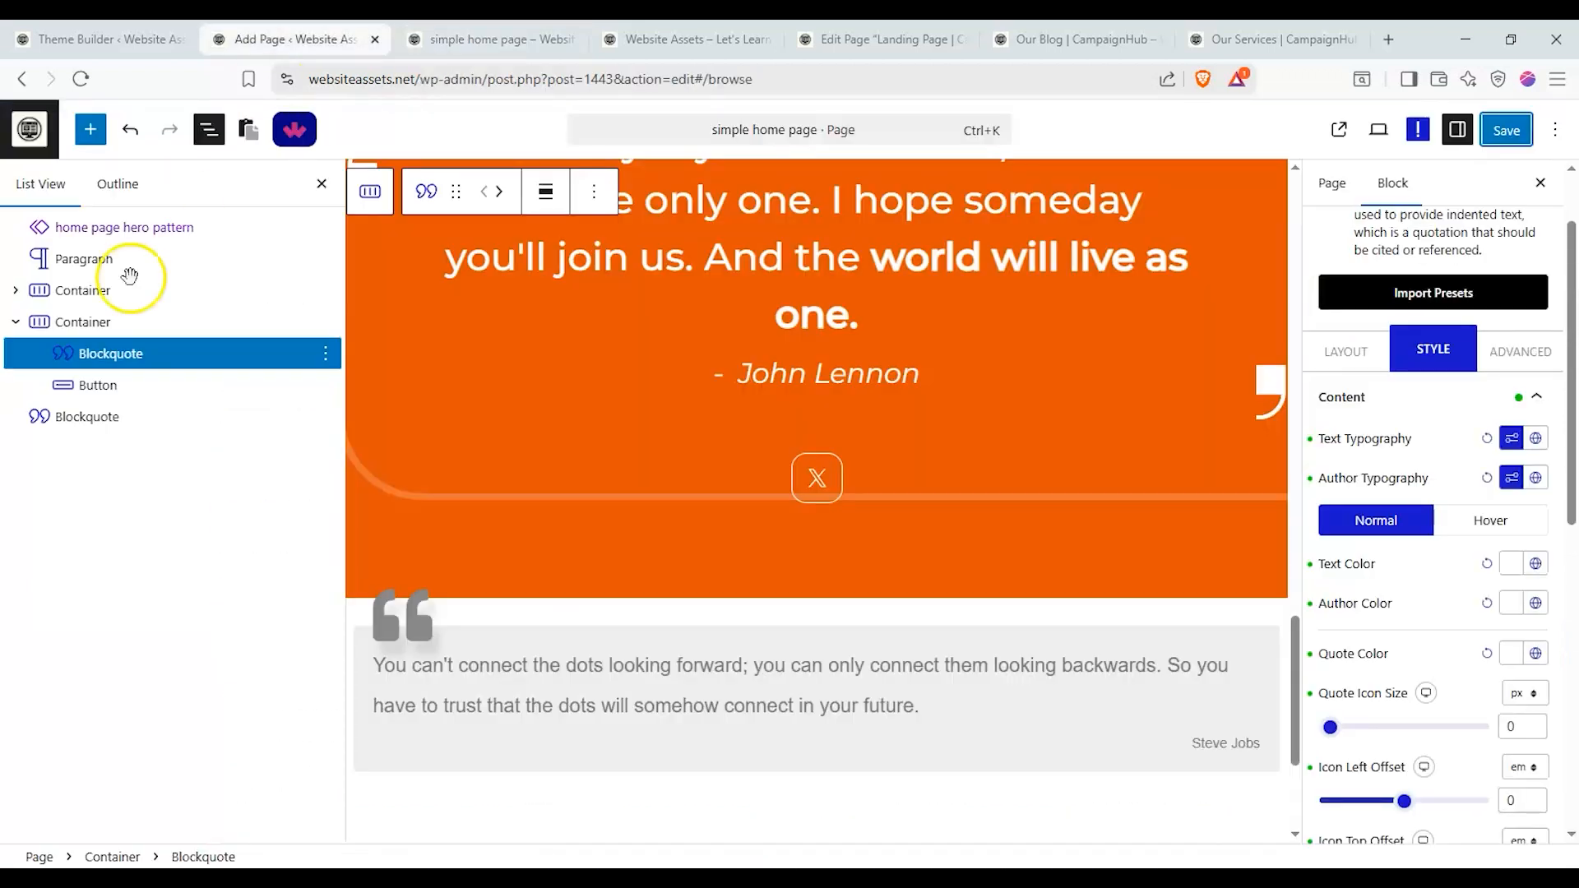
click(321, 185)
click(89, 129)
drag(338, 271, 342, 330)
click(311, 150)
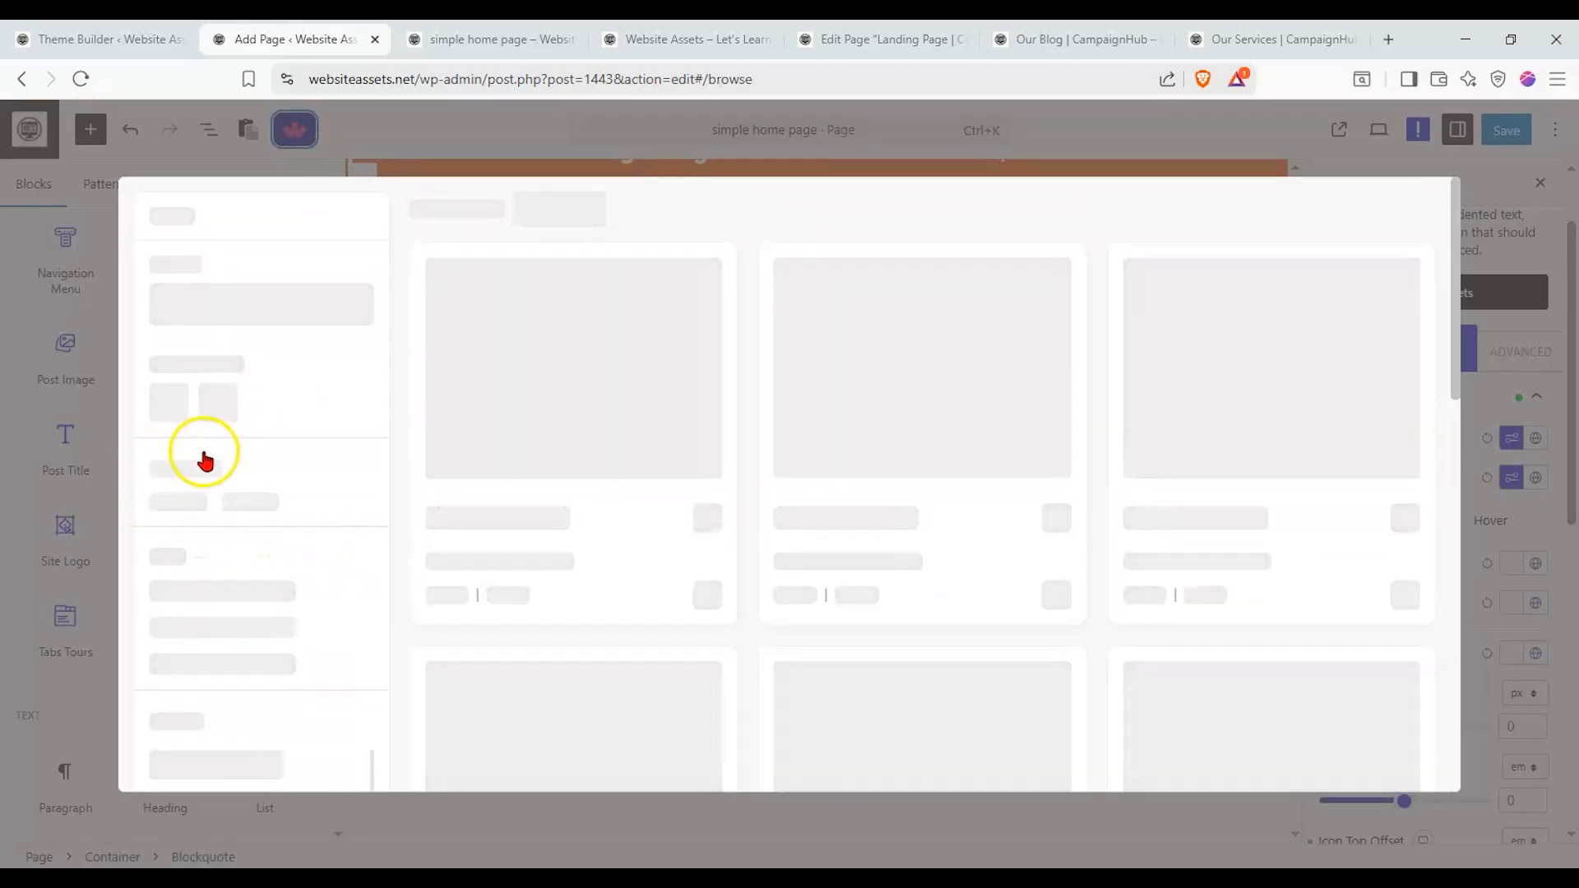
click(154, 544)
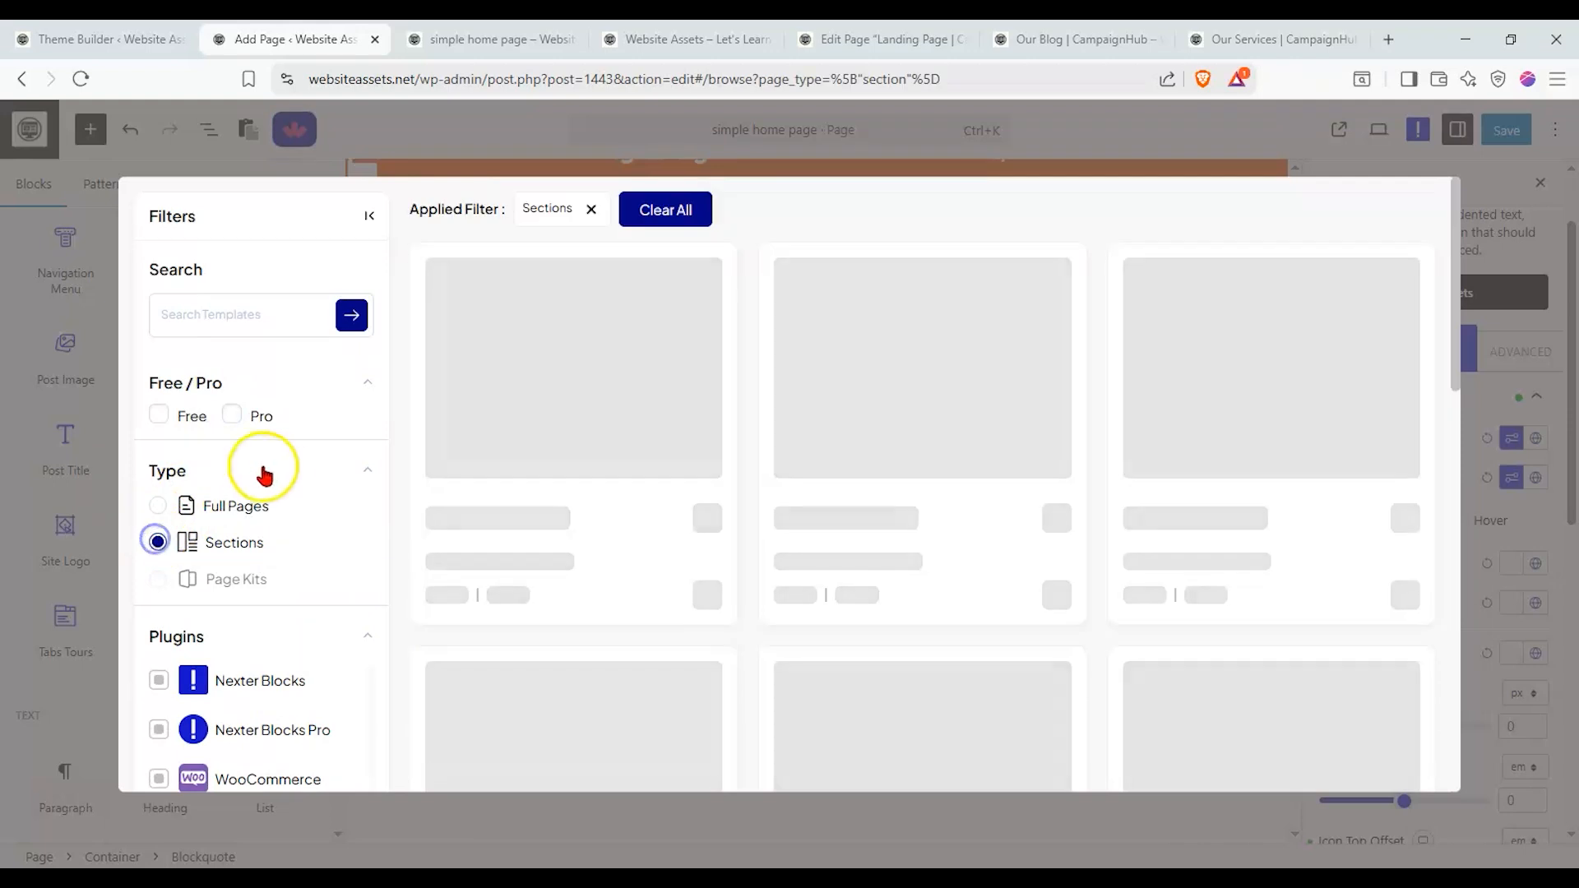
Expand the section categories and filter the templates by Services, Form and Creative
scroll(273, 464, down, 5)
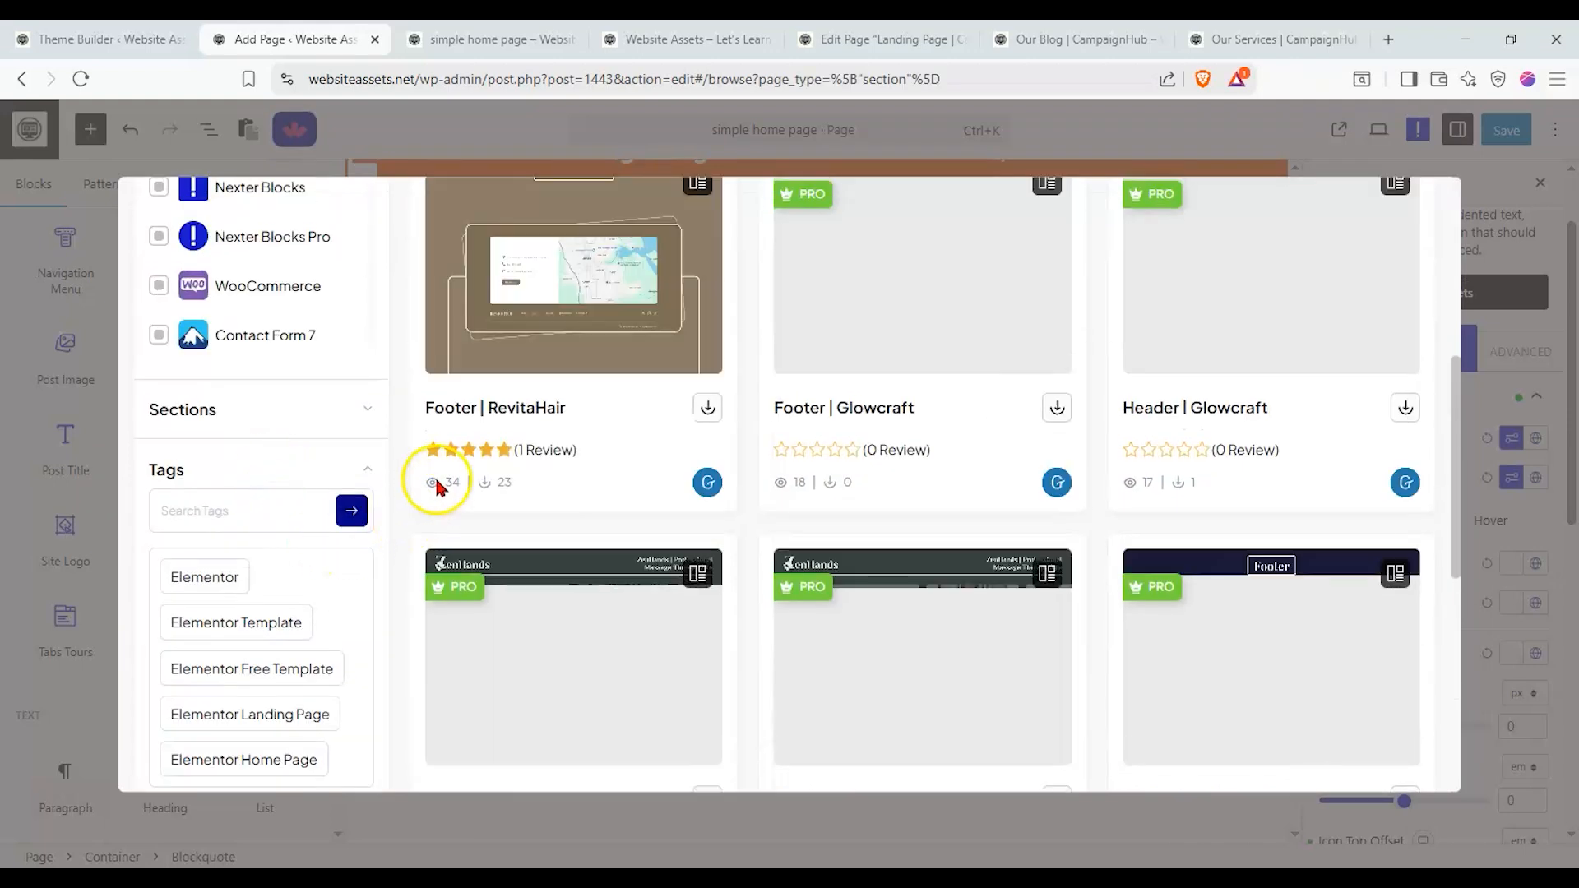
click(362, 406)
scroll(201, 502, down, 3)
scroll(201, 503, down, 2)
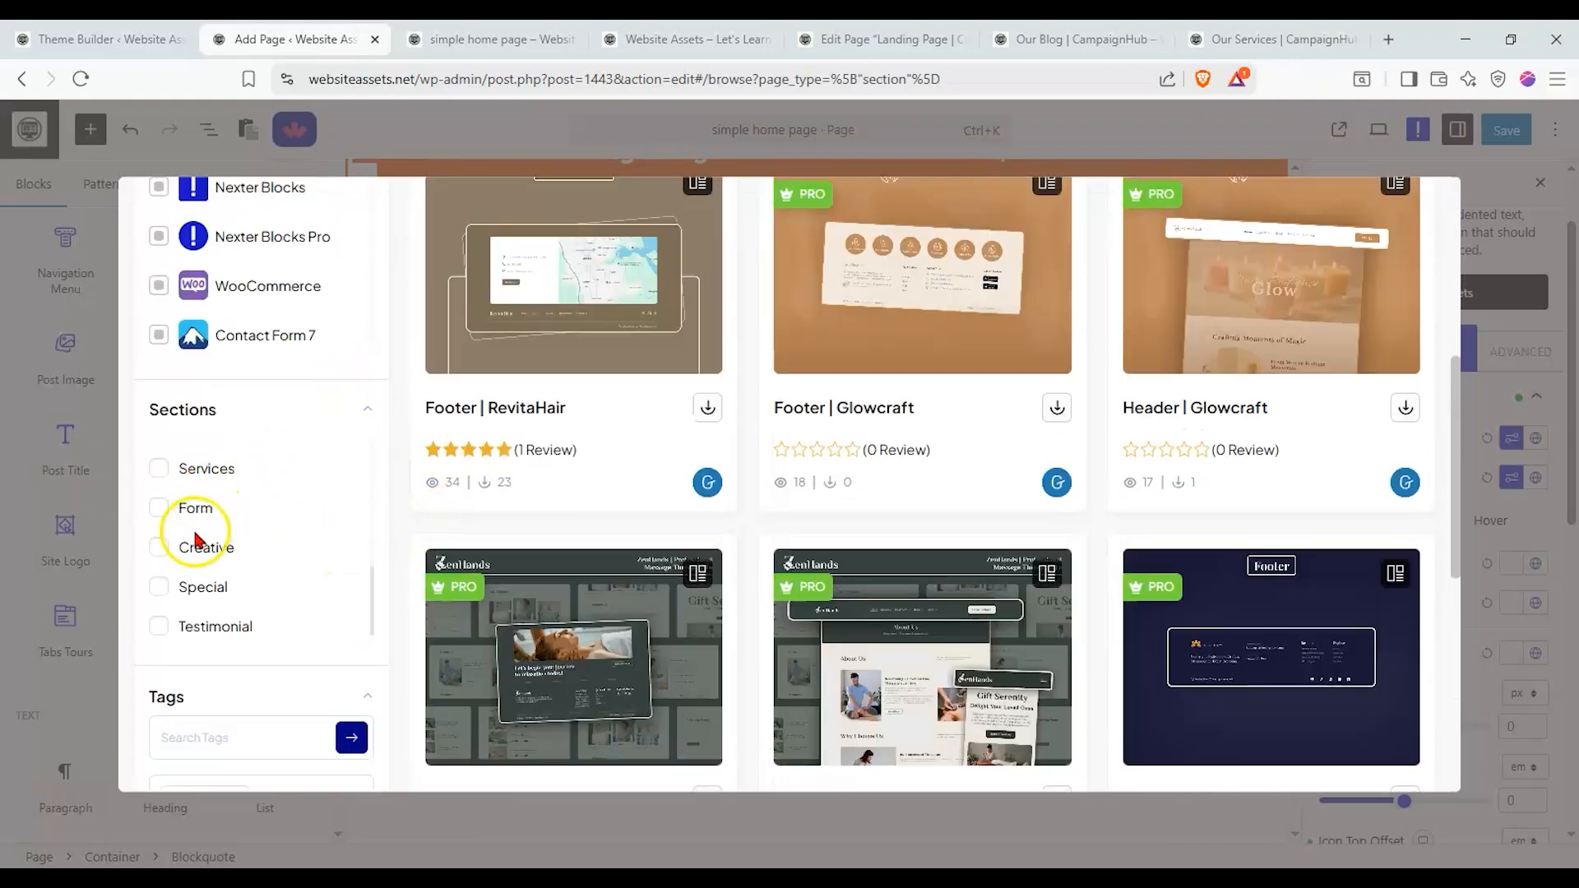
click(159, 468)
click(159, 507)
click(158, 546)
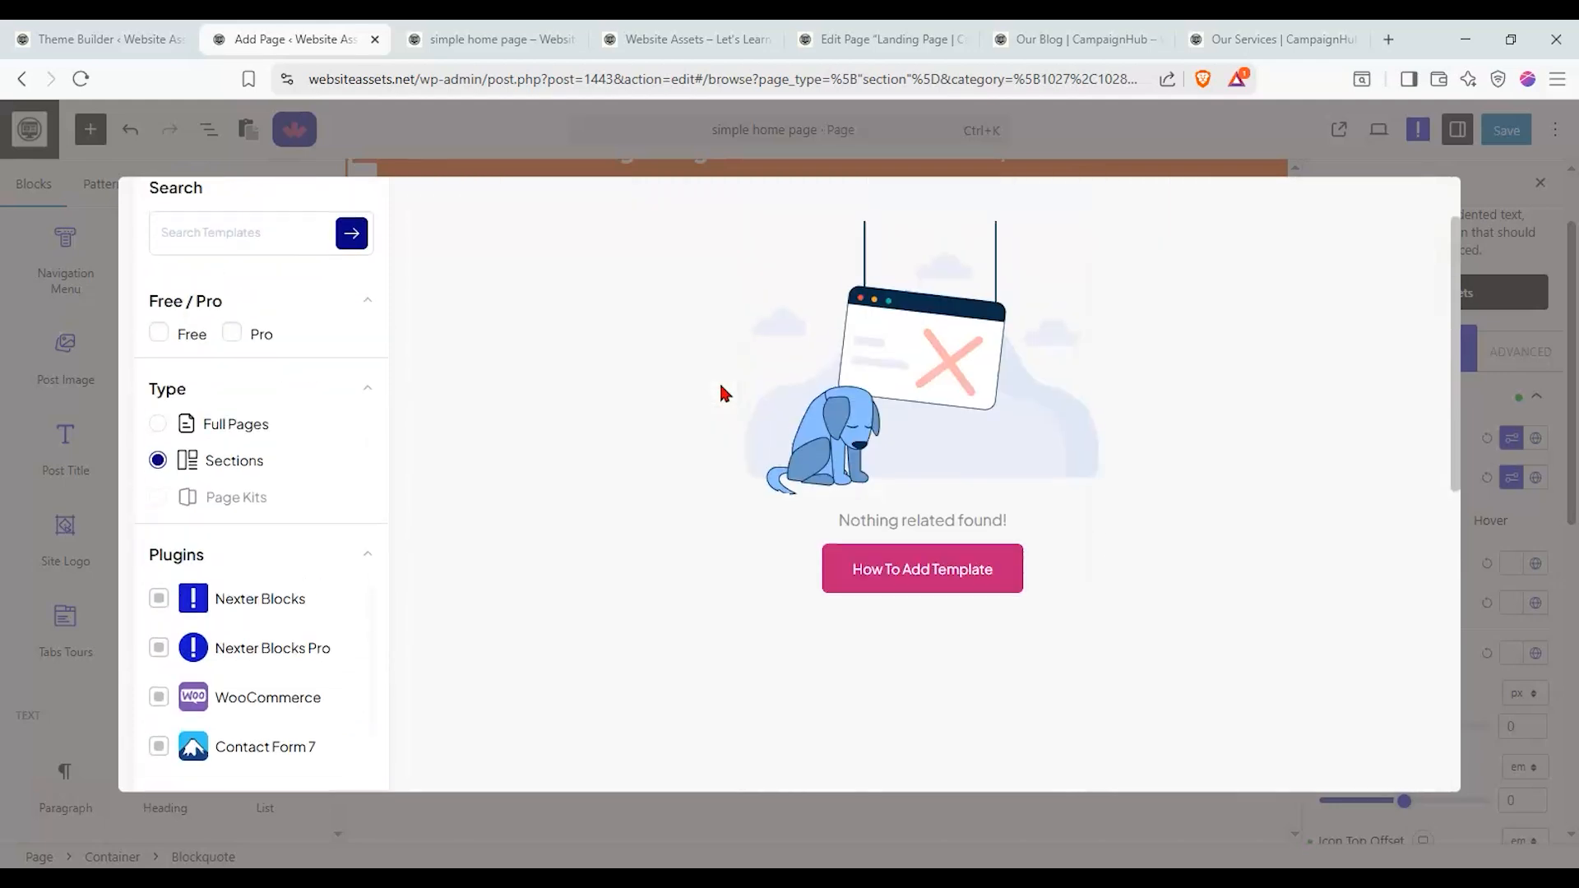
Add the Pro, CTAs and Popups filters to the template search
scroll(373, 472, down, 5)
scroll(181, 378, up, 3)
scroll(144, 428, down, 4)
scroll(141, 526, down, 3)
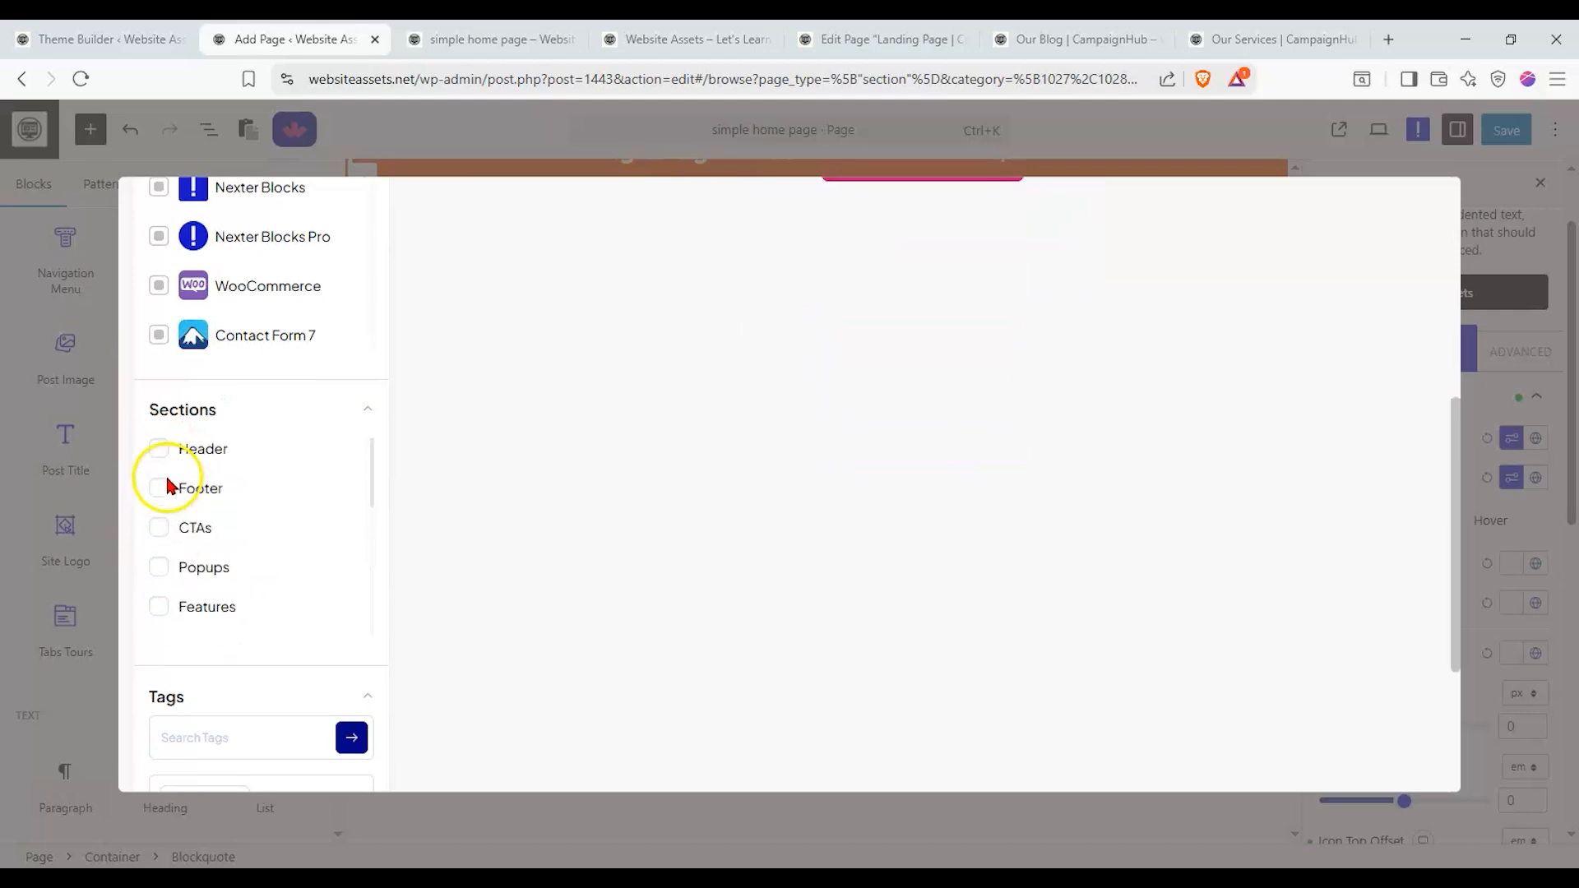
scroll(313, 390, up, 5)
click(241, 320)
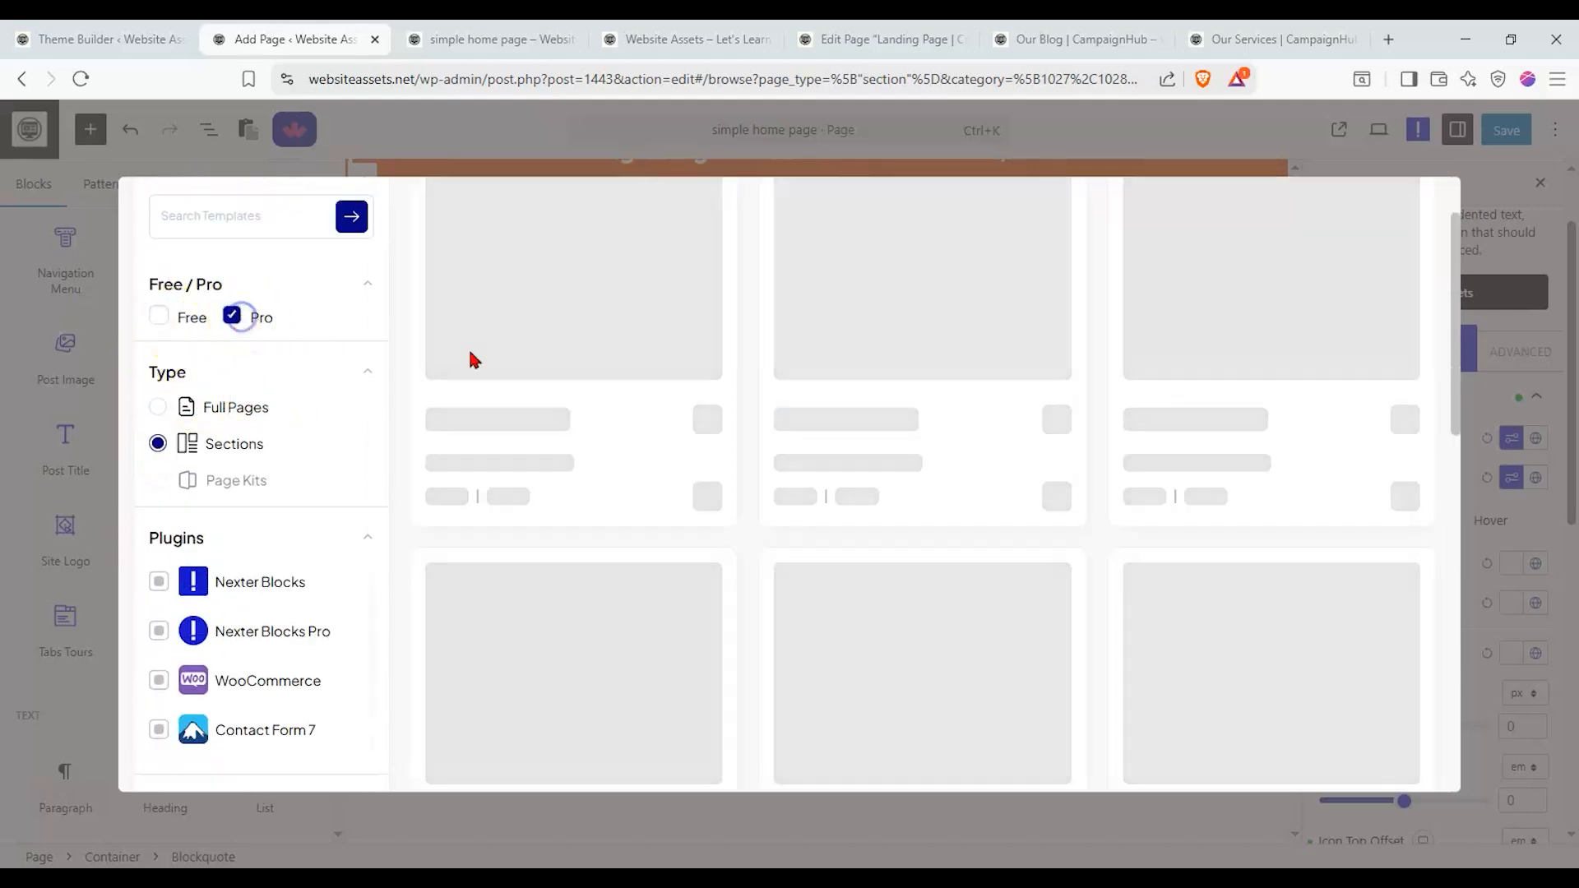
scroll(194, 469, down, 8)
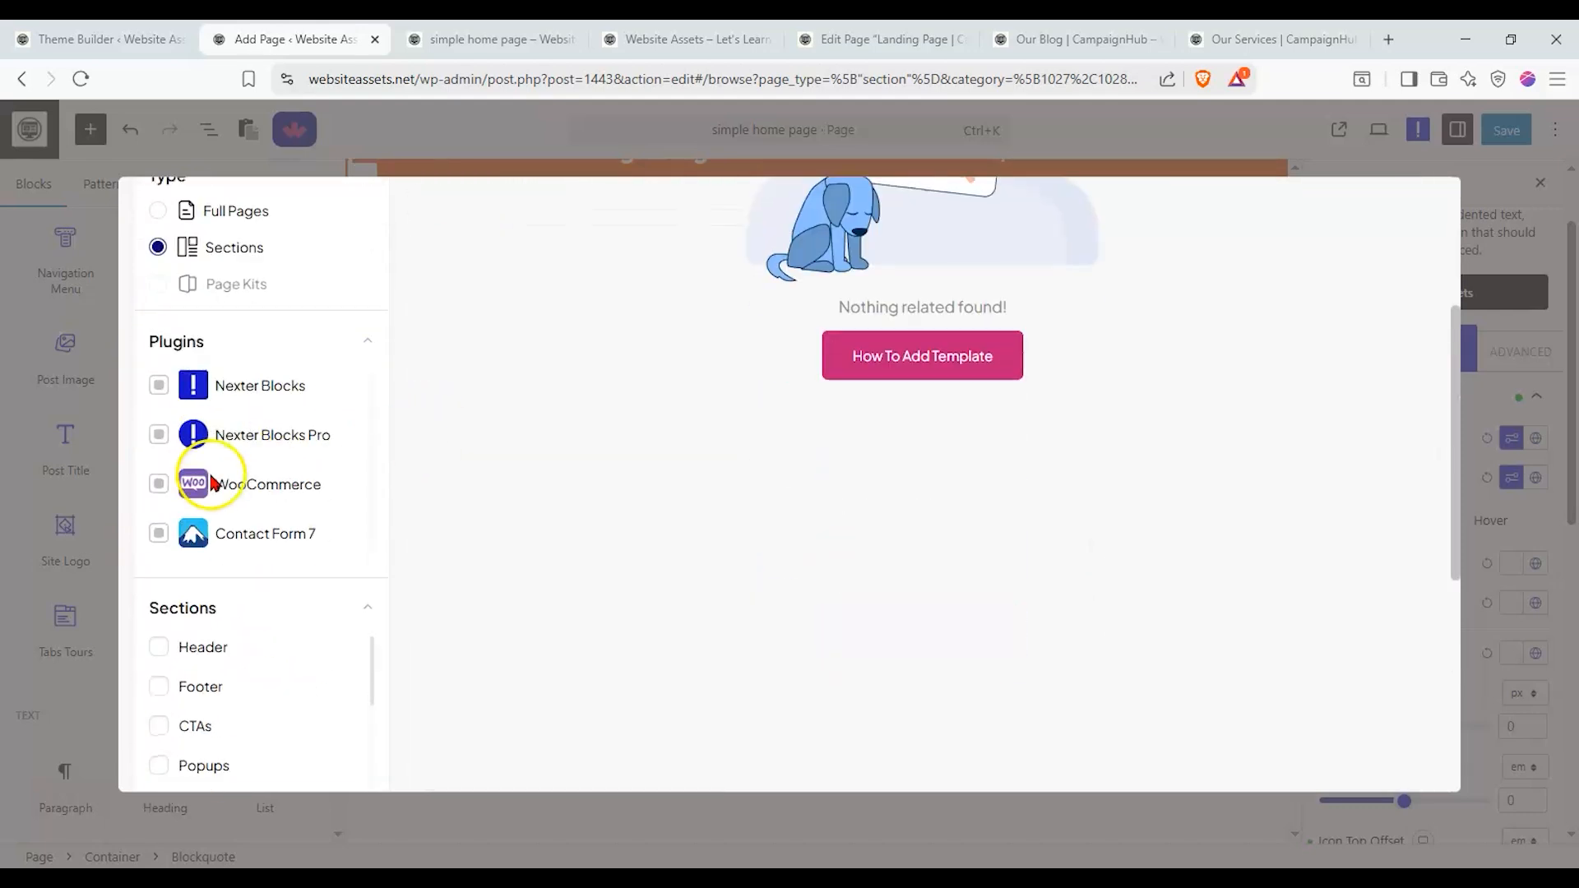
scroll(194, 354, up, 4)
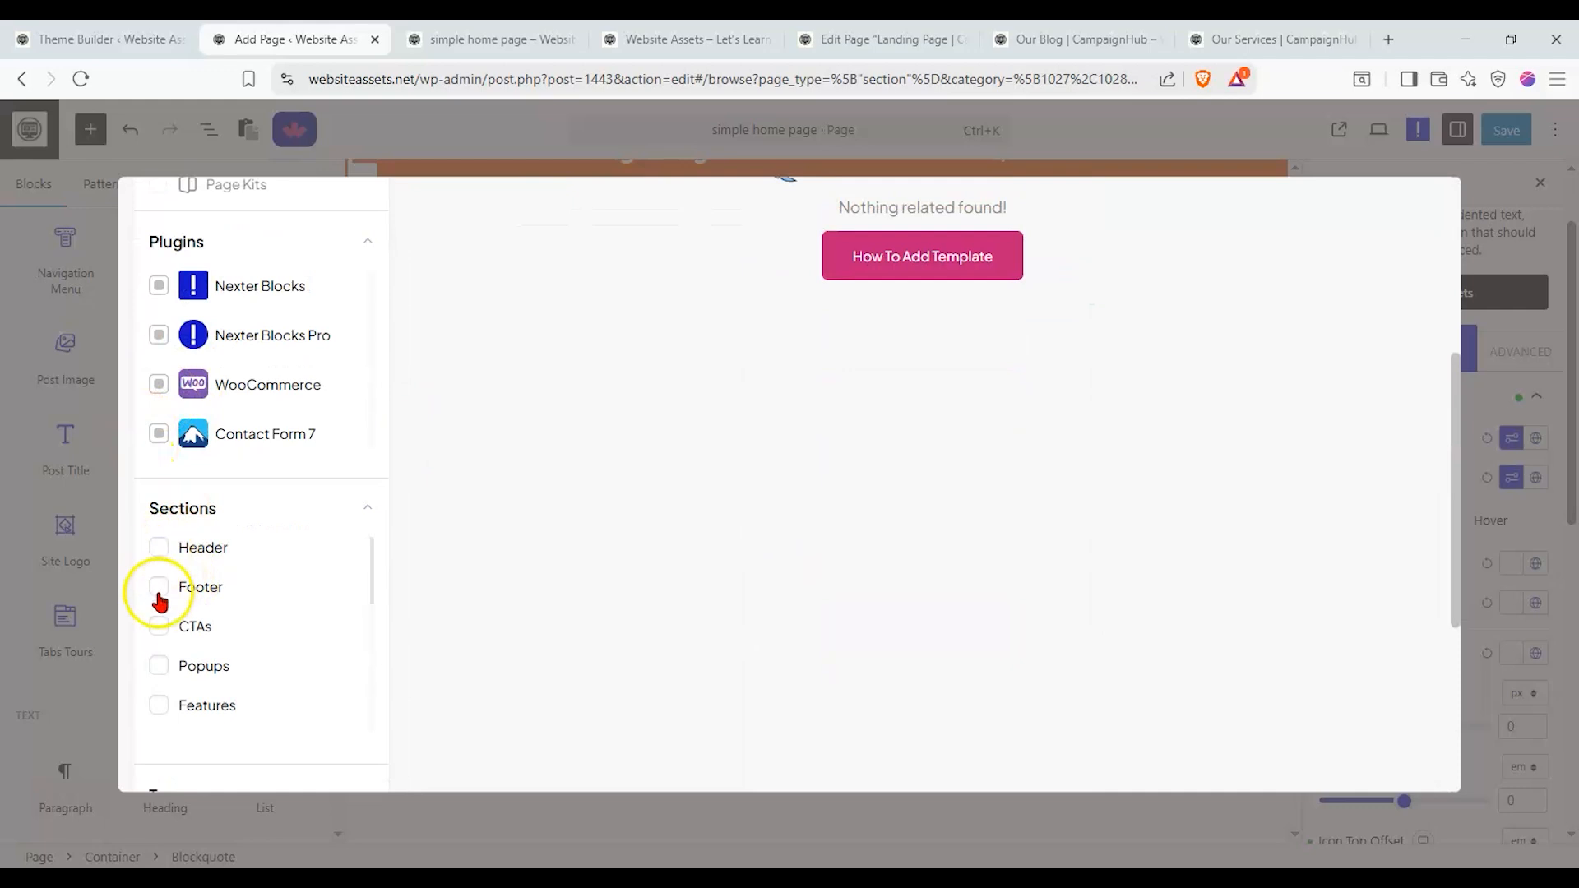
click(162, 632)
click(159, 666)
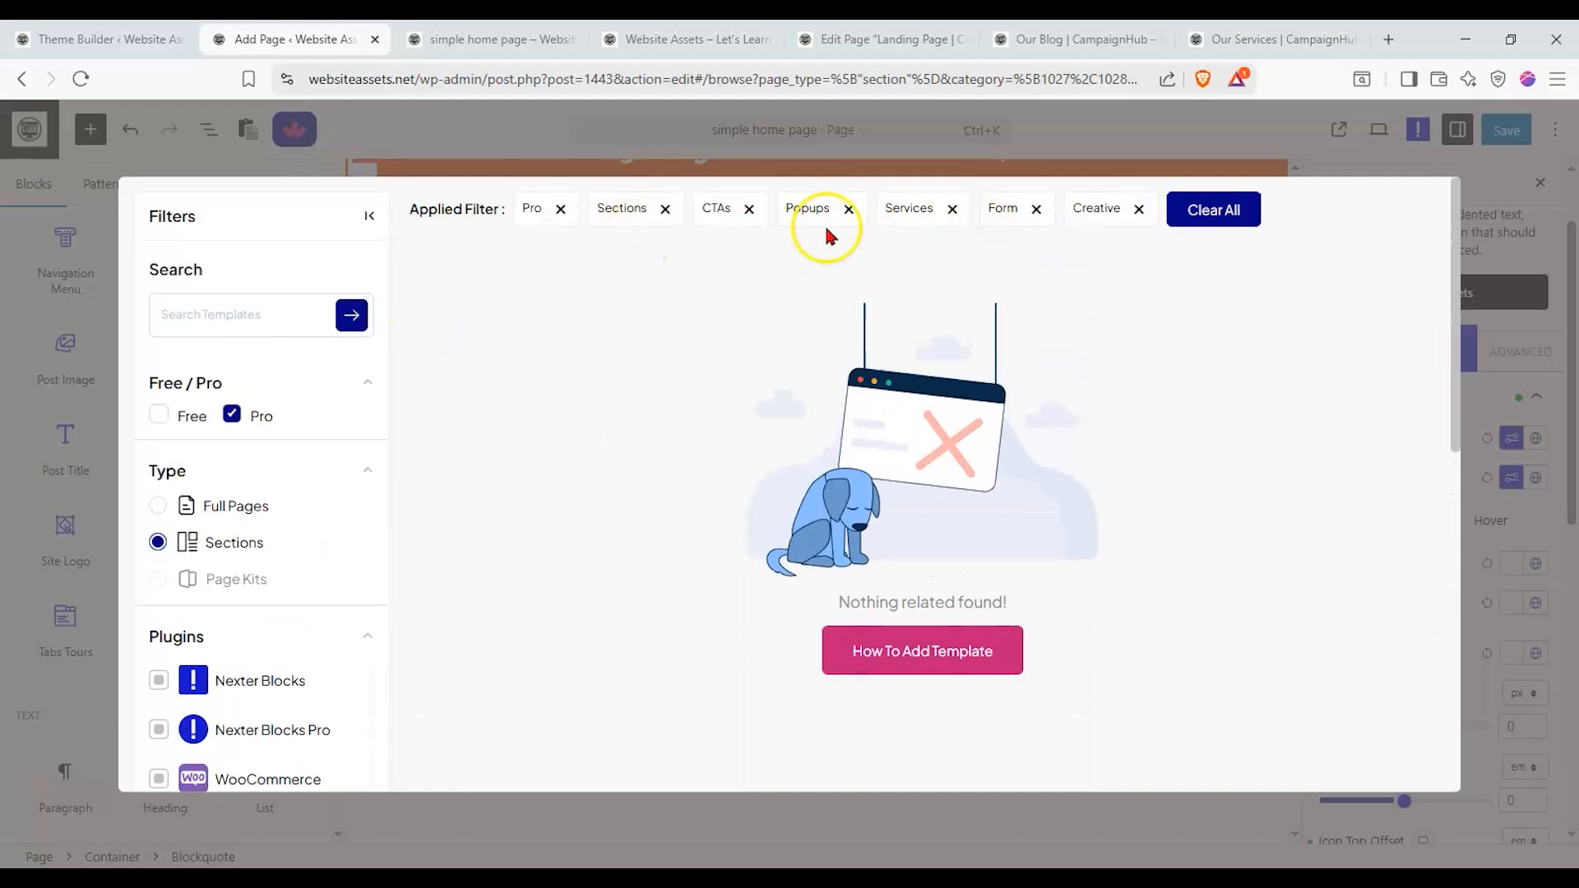
Clear all template filters, browse the templates with only the Sections type applied, and close the library
click(1205, 209)
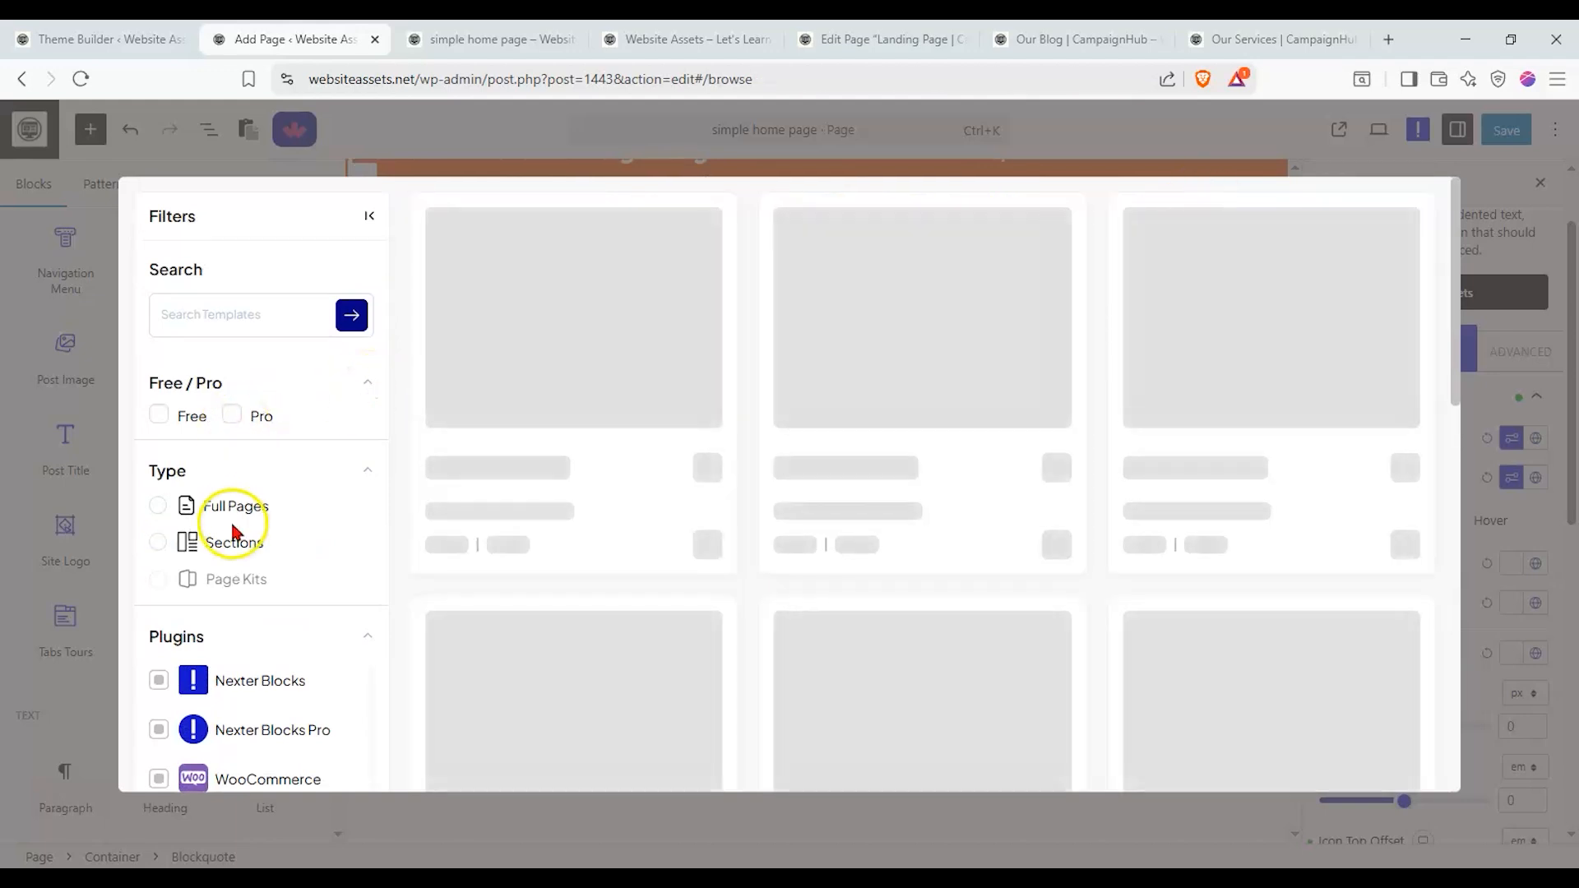
click(159, 544)
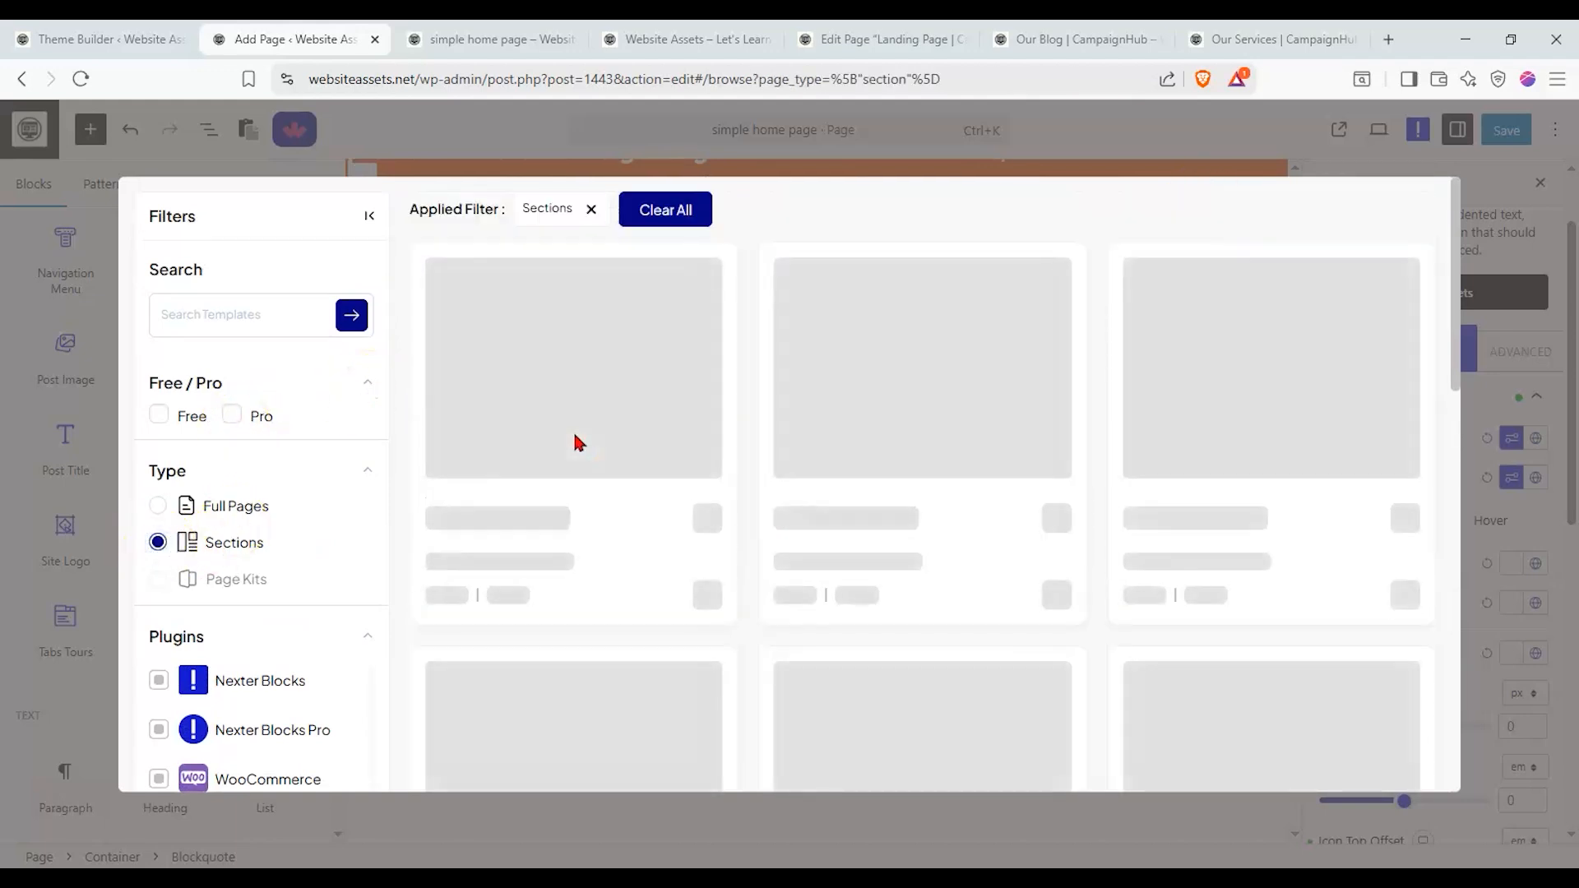
scroll(1102, 441, down, 10)
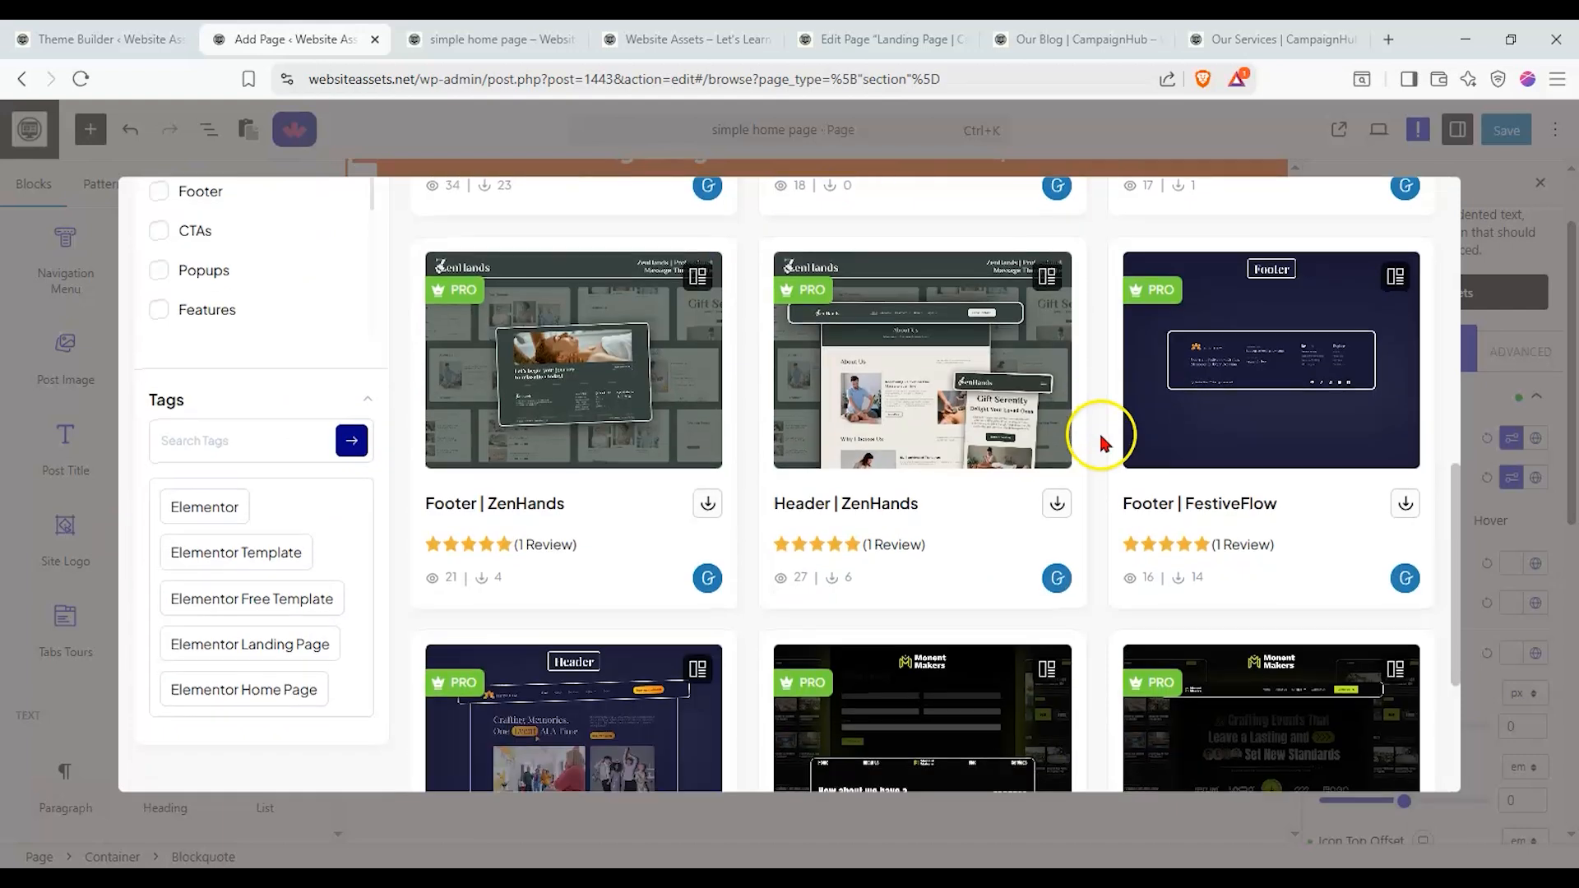
click(1455, 183)
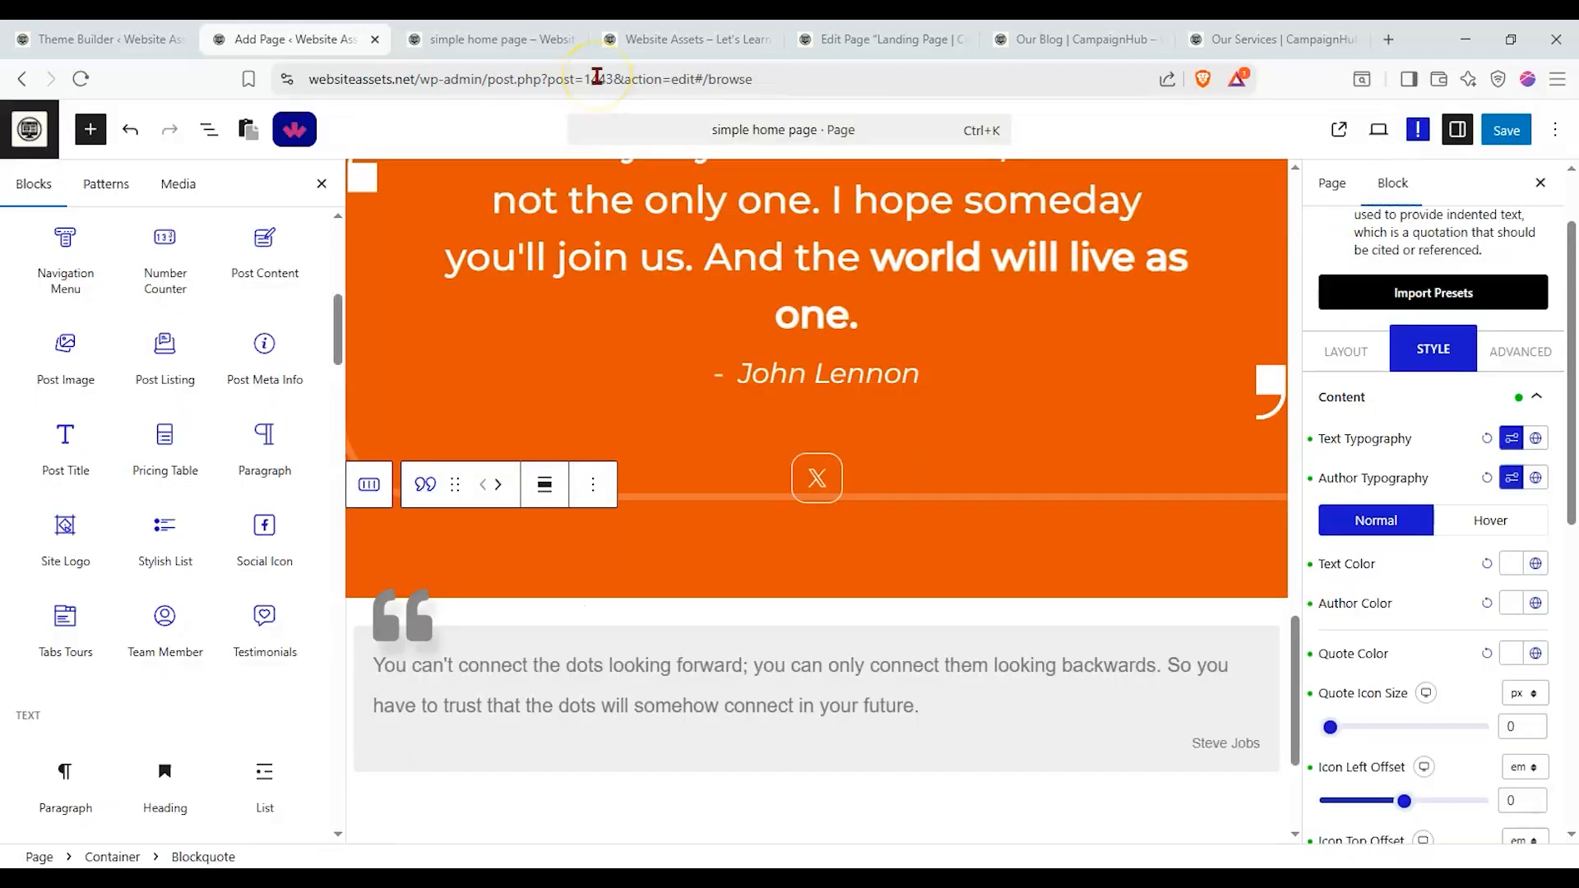
Open the WordPress dashboard in the Theme Builder tab and close the front page, landing page editor, blog and services tabs without saving
click(91, 39)
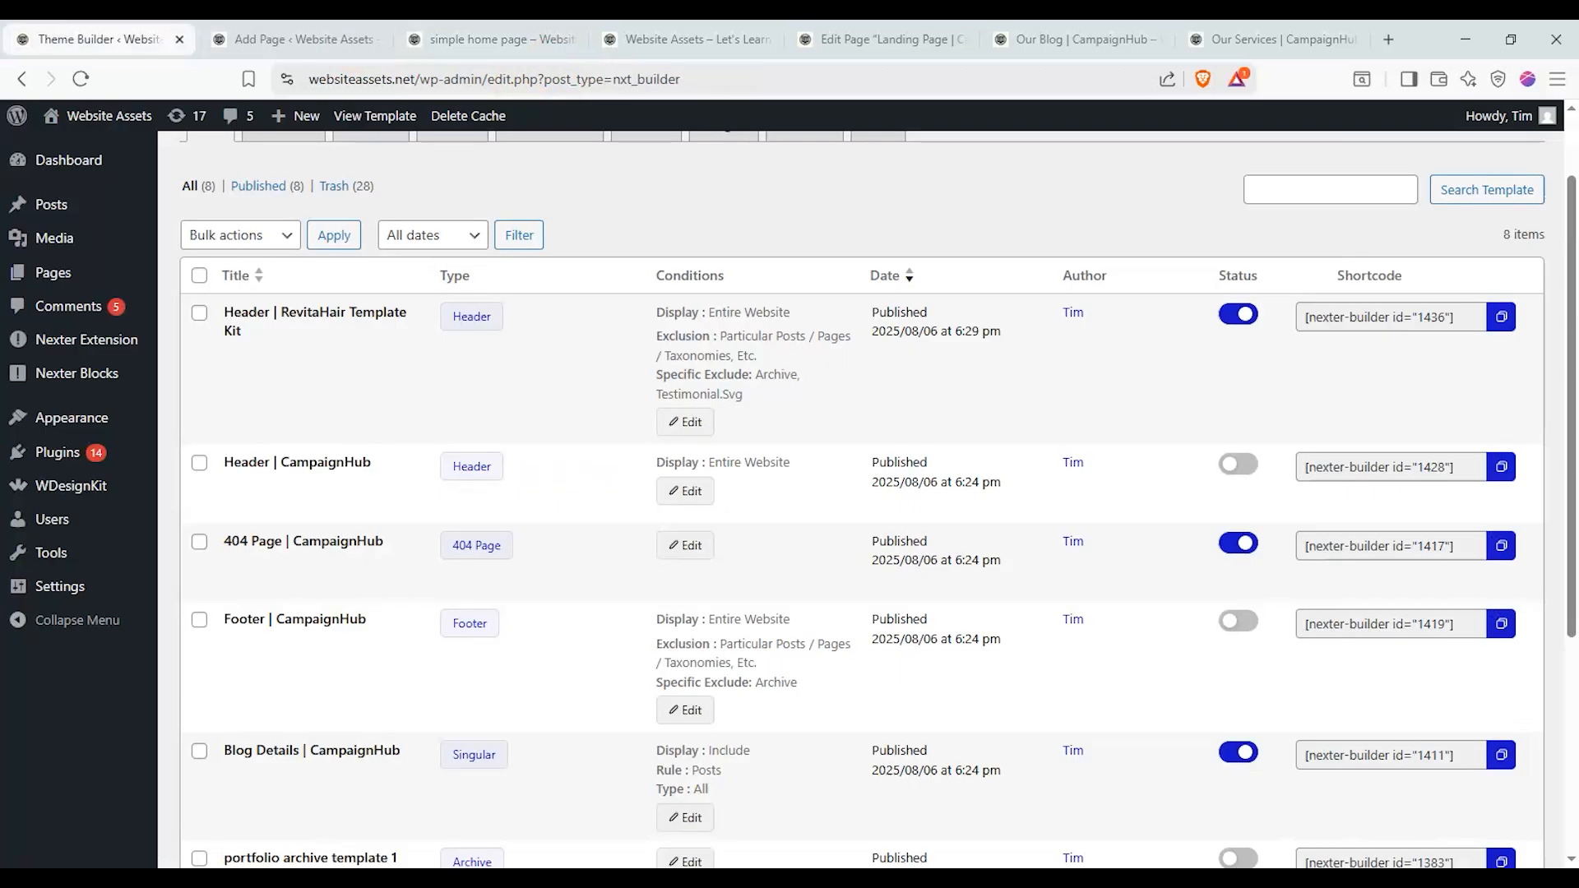
click(97, 164)
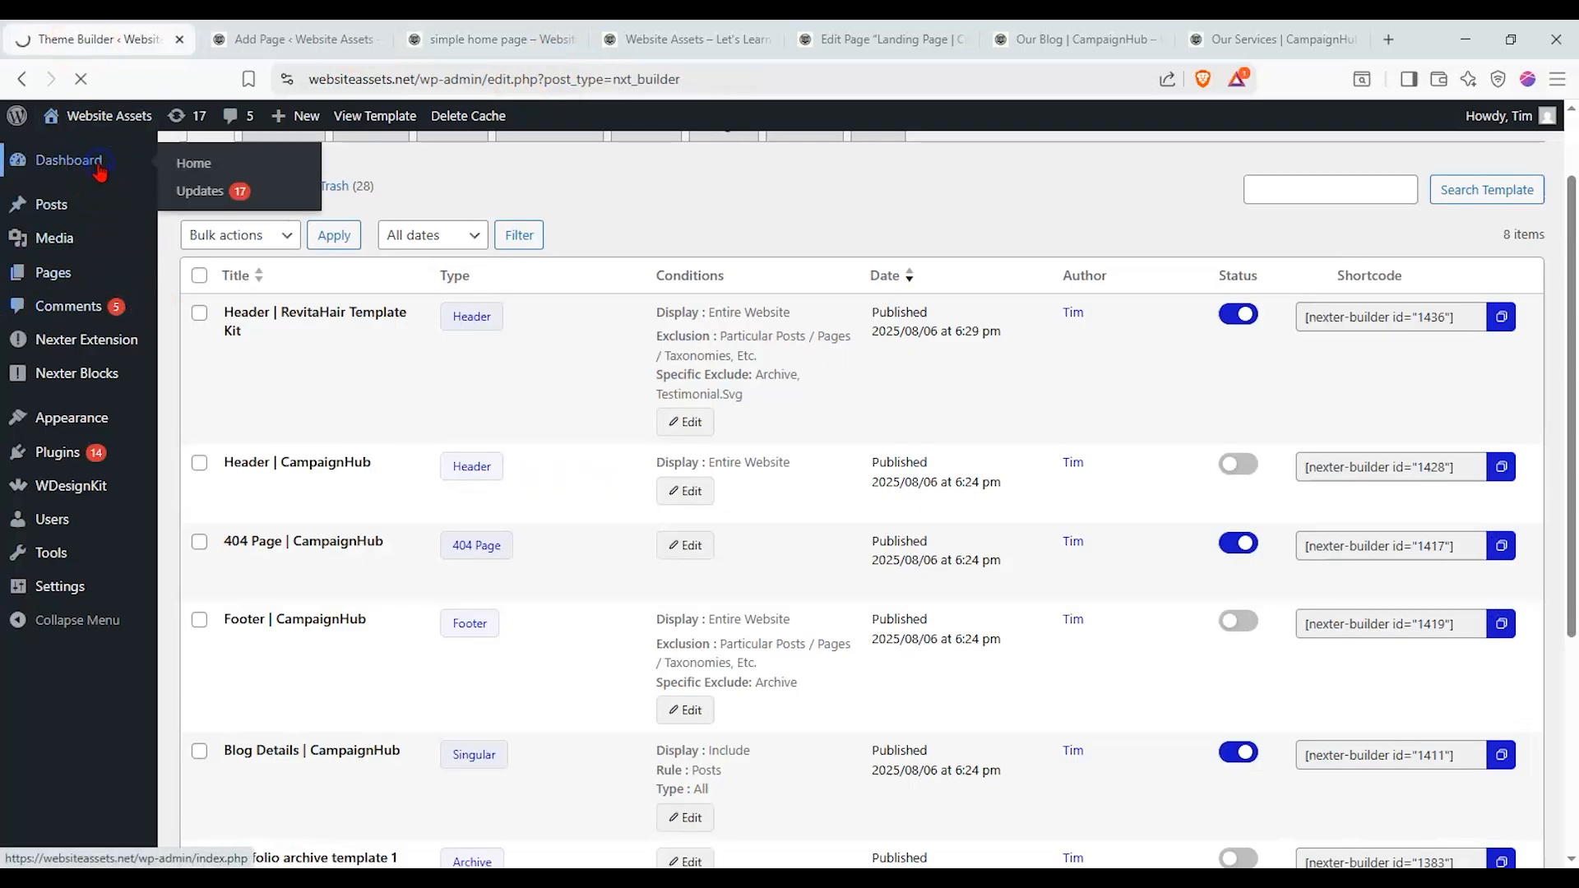
click(778, 29)
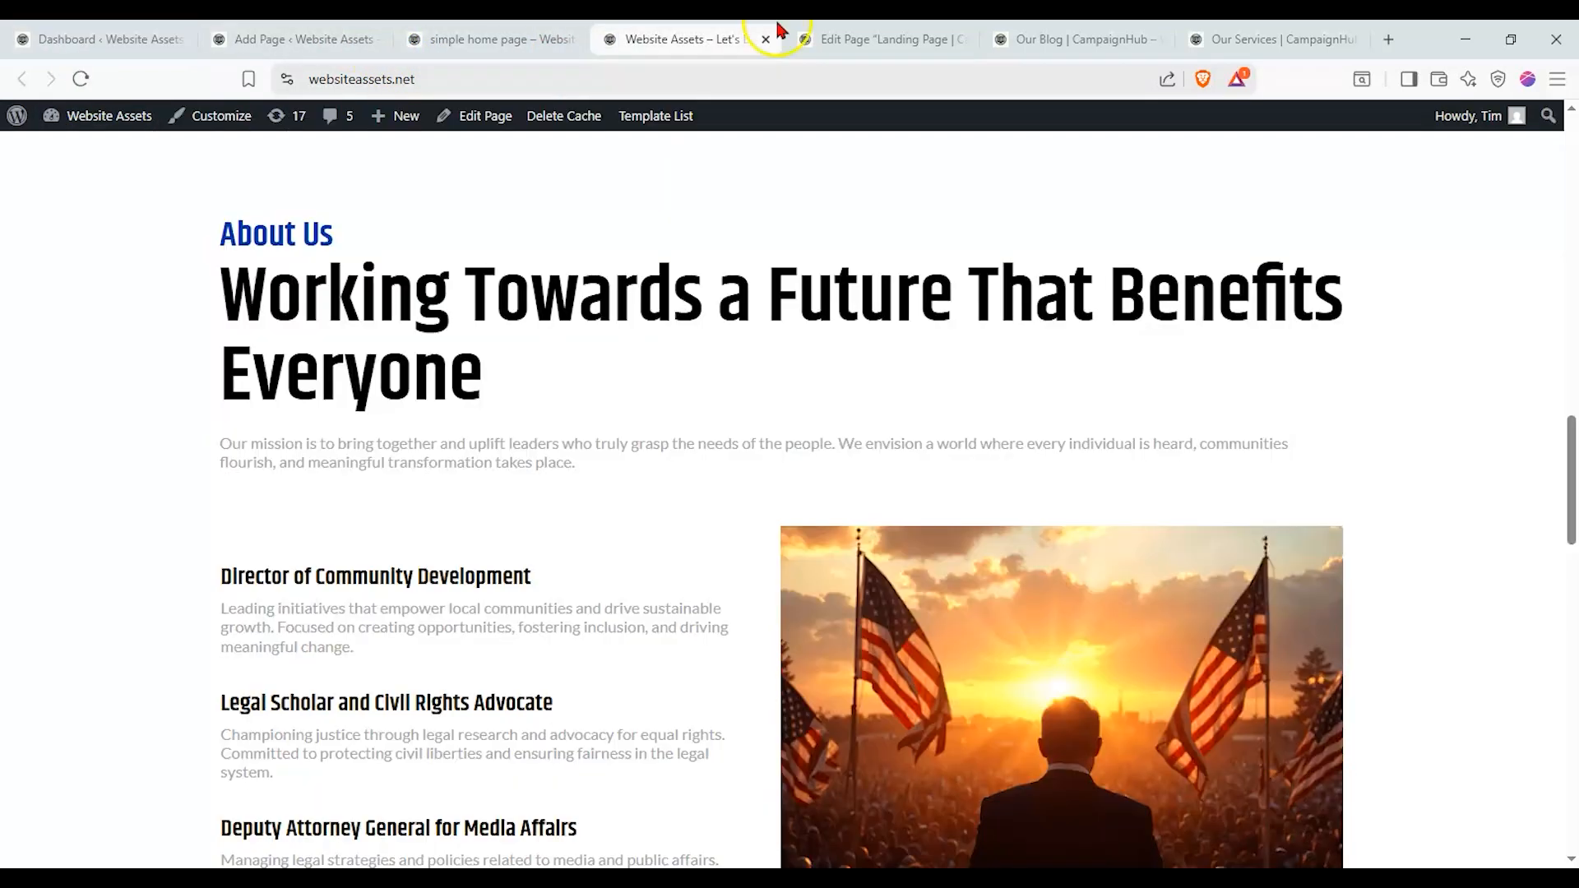
click(771, 46)
click(772, 47)
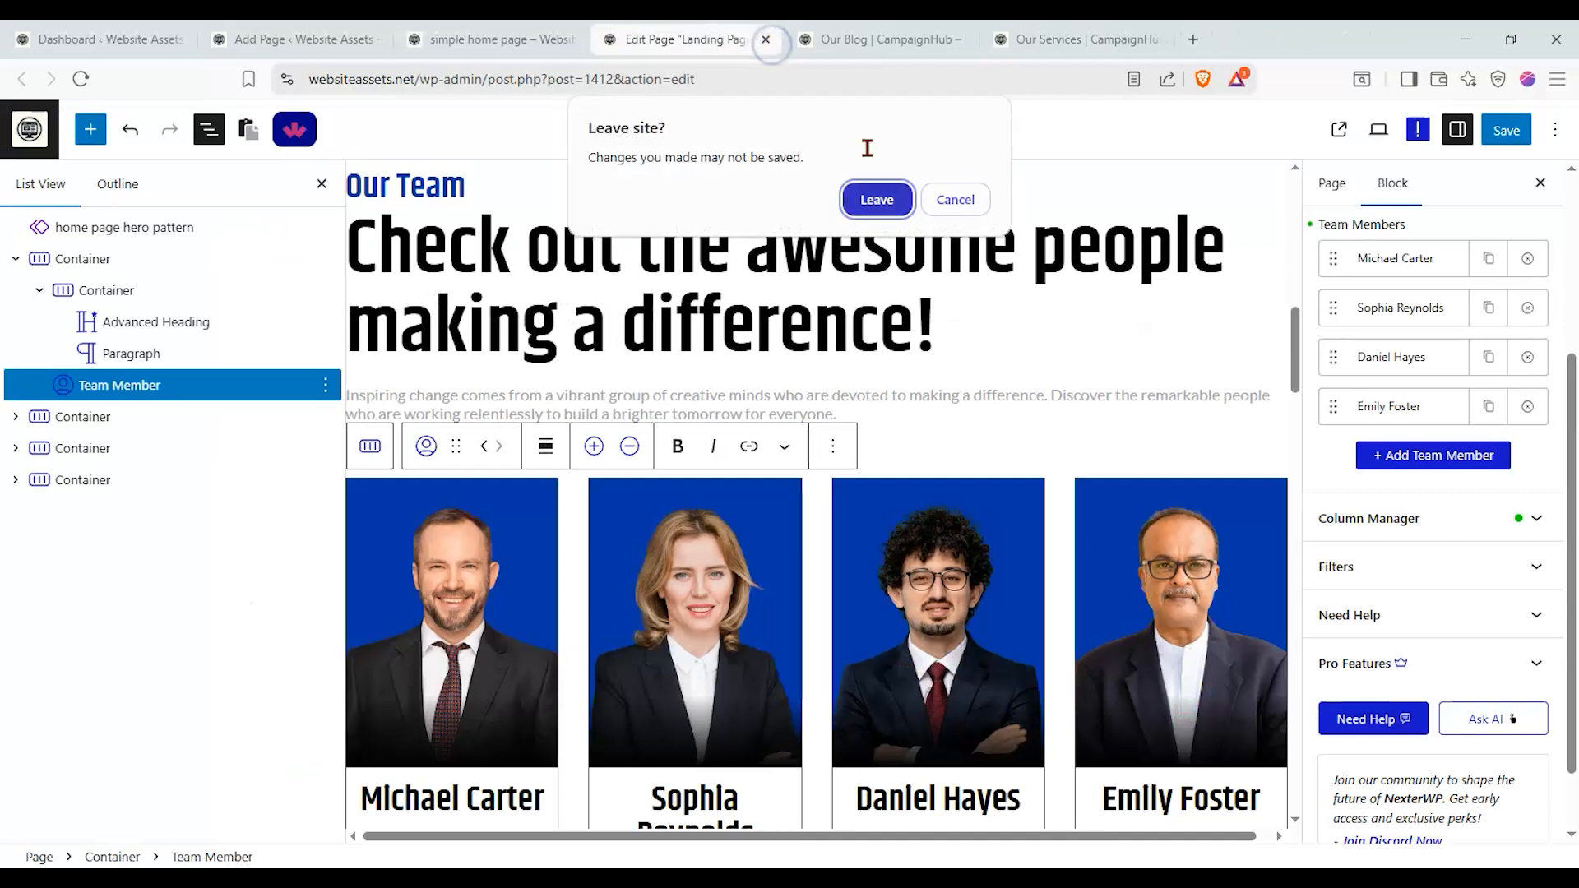
click(878, 199)
click(954, 39)
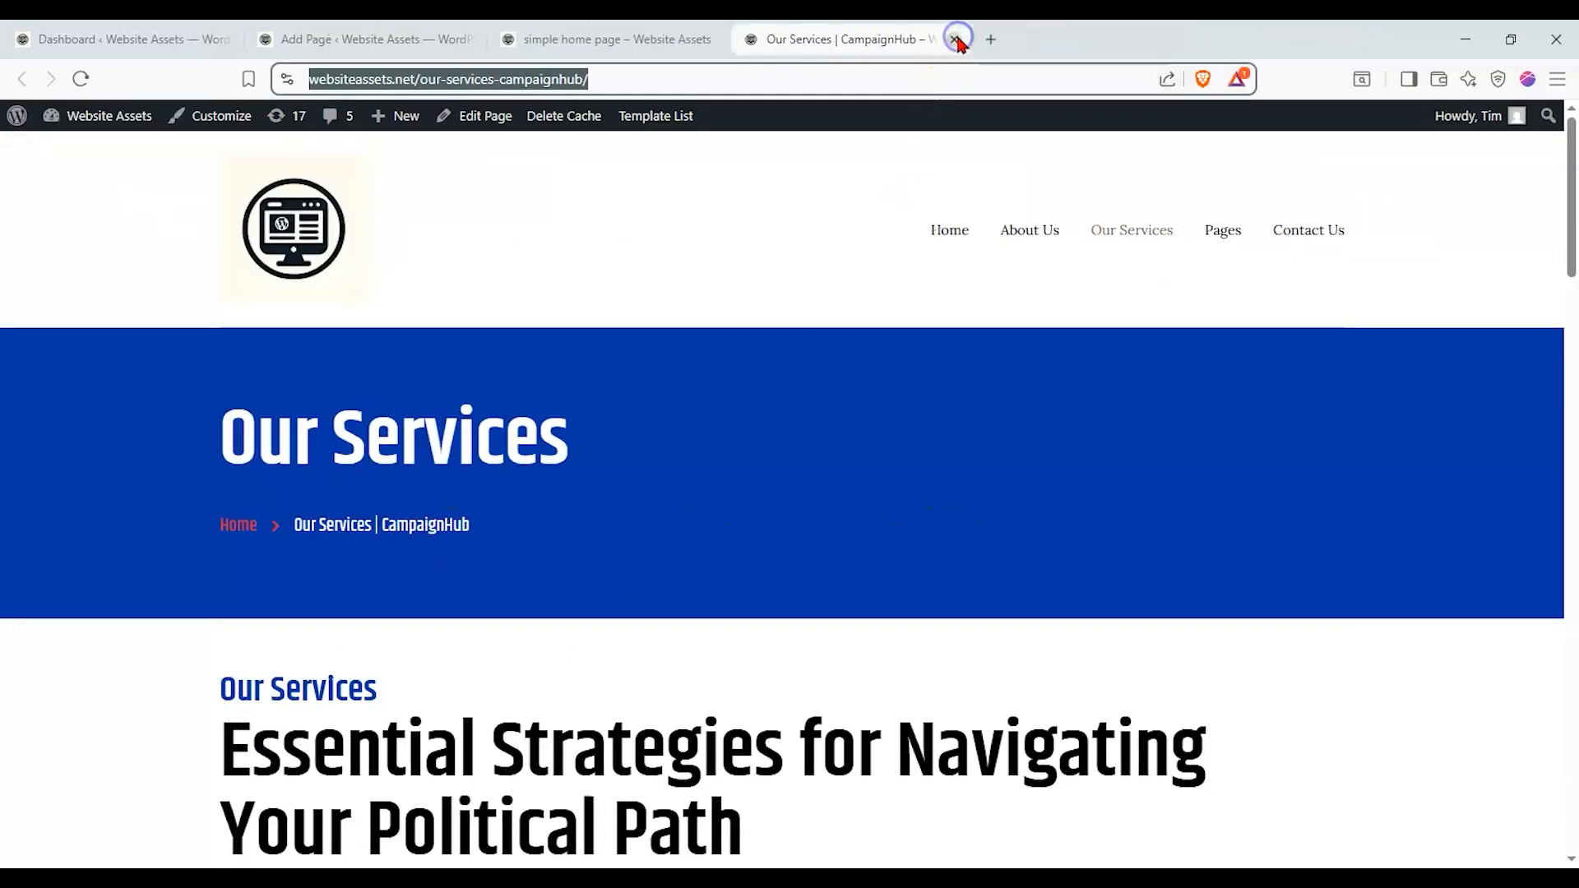
click(953, 39)
Look over the remaining page editor, dashboard and live simple home page tabs
click(431, 39)
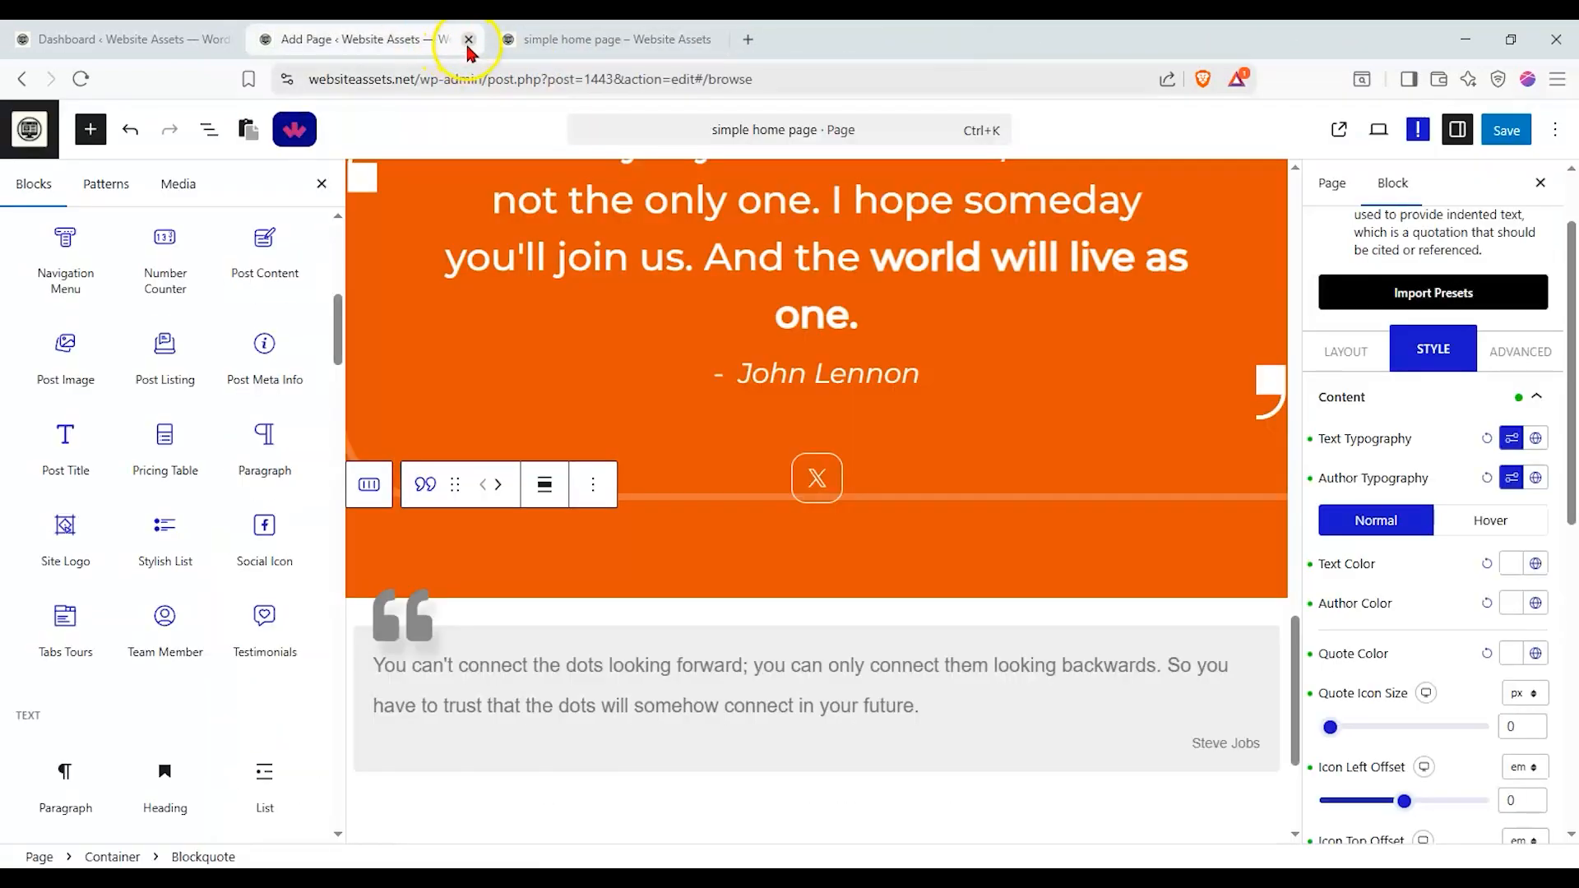
scroll(451, 412, up, 15)
click(142, 39)
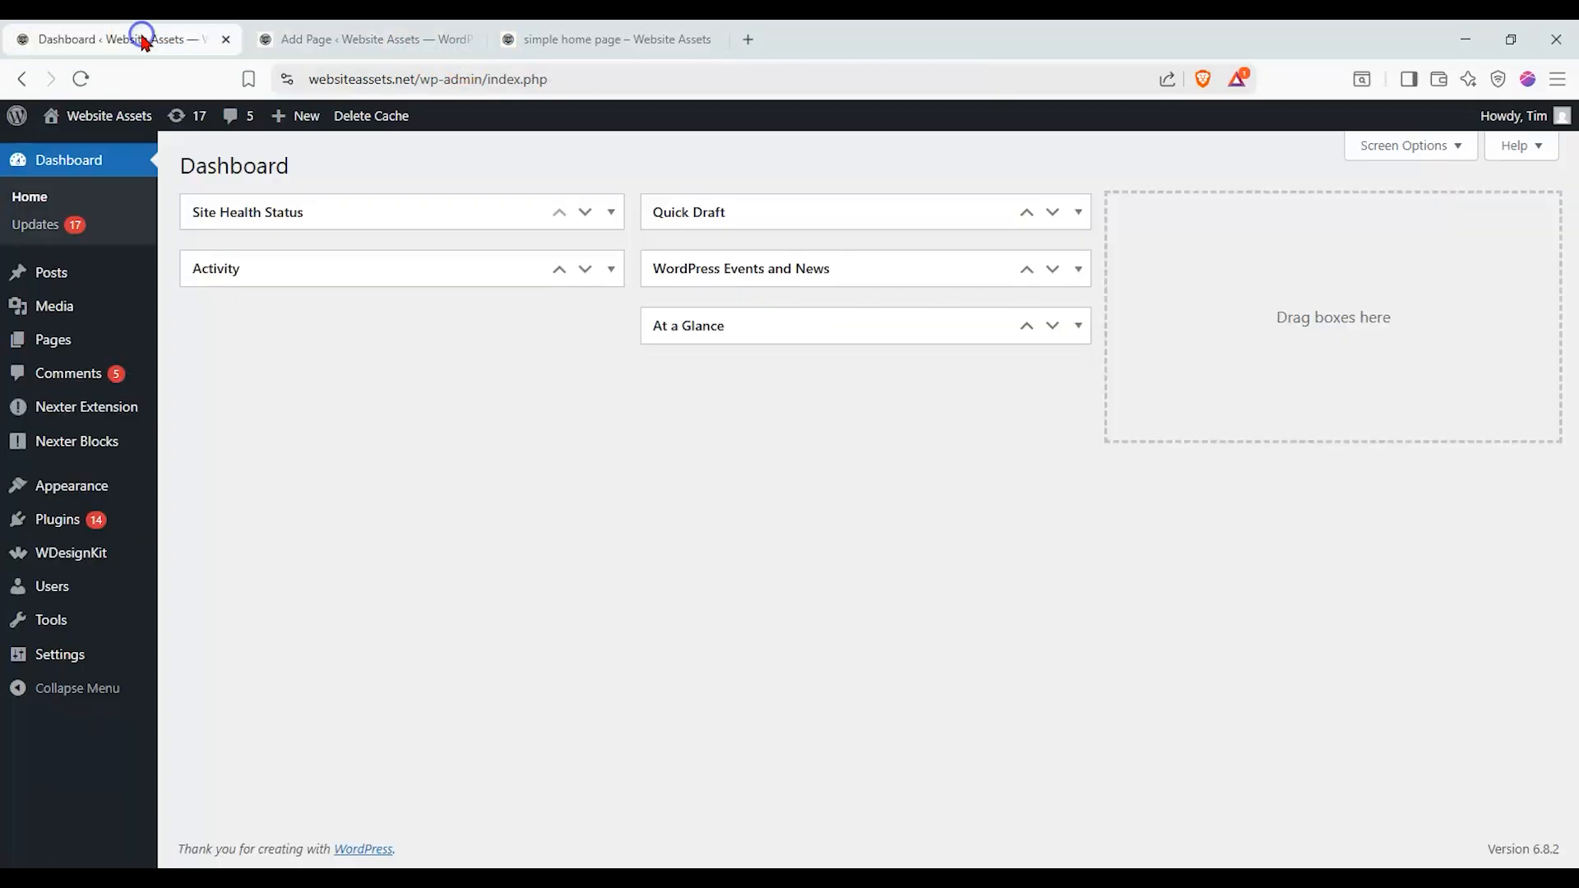
click(253, 36)
click(616, 39)
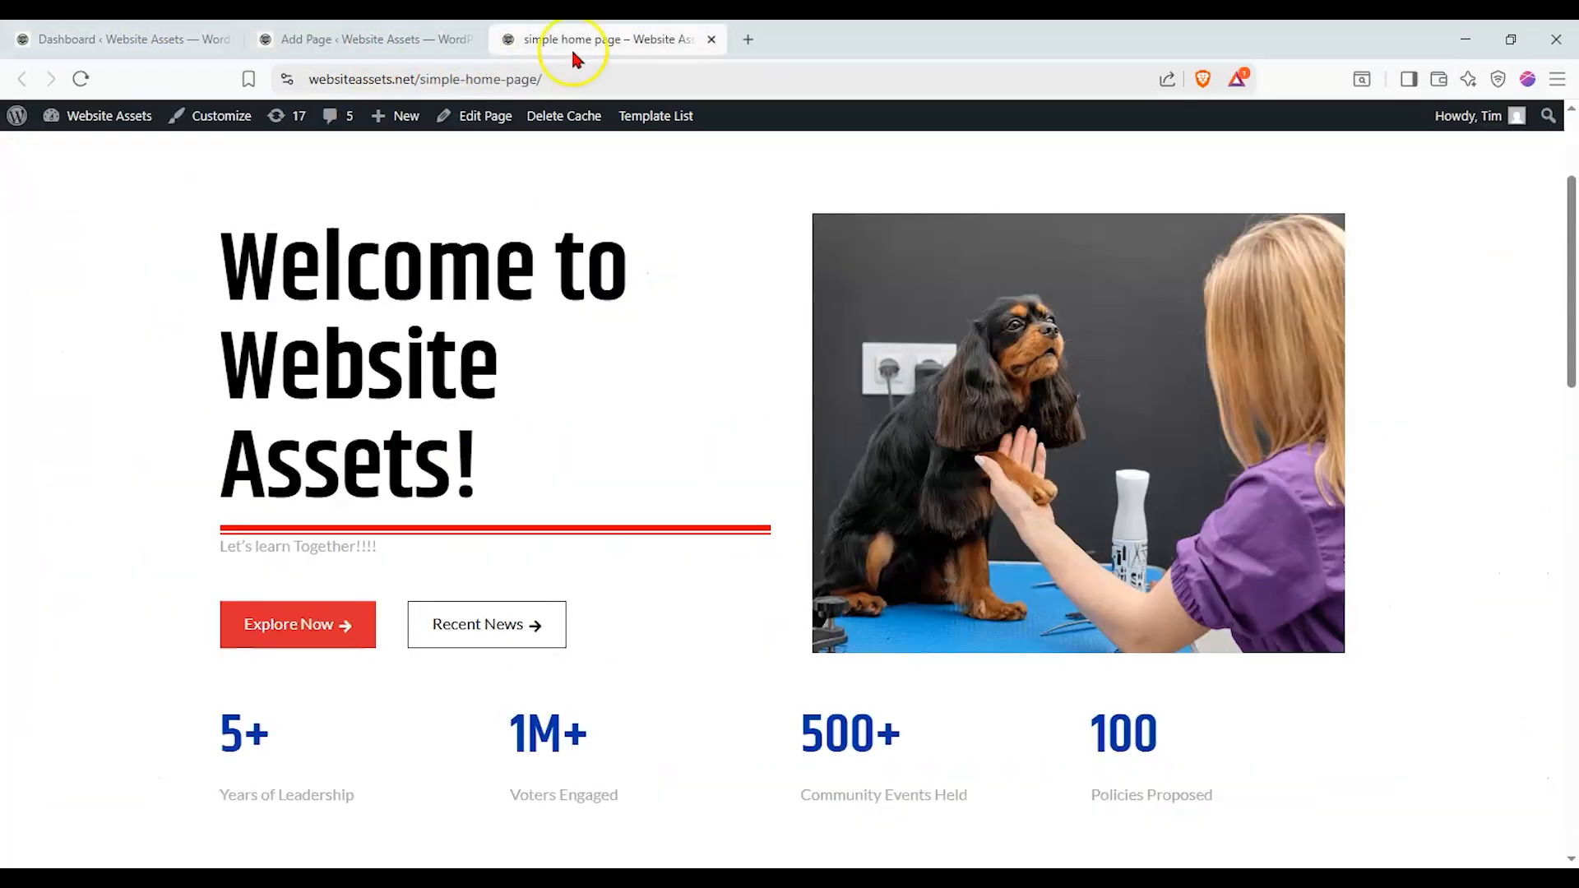
Return to the WordPress dashboard and open the theme Customizer
click(179, 42)
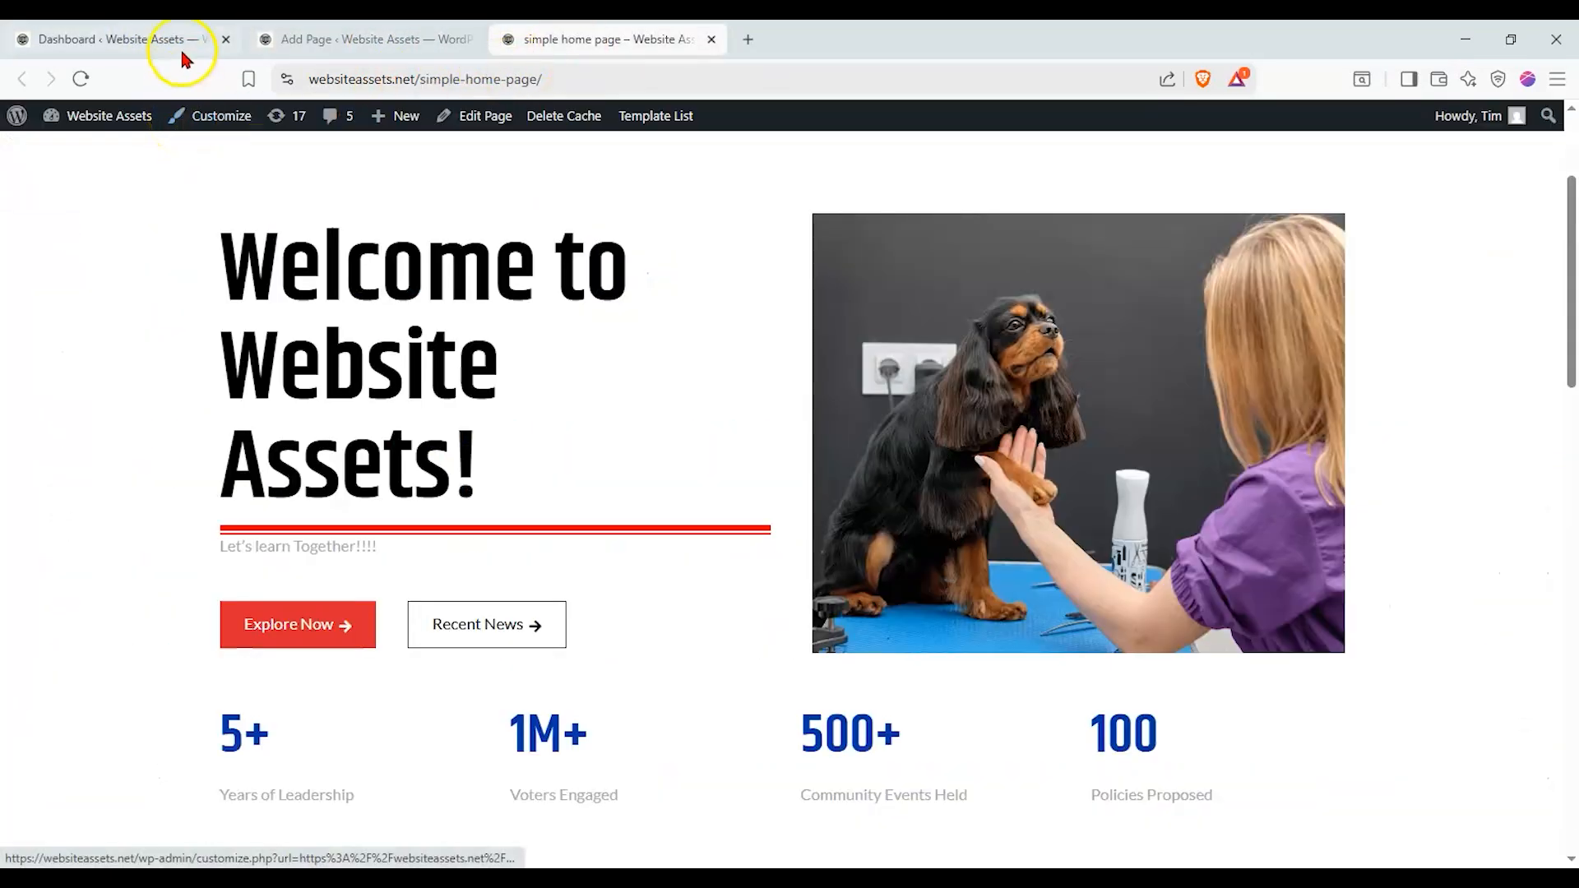
drag(233, 160, 255, 159)
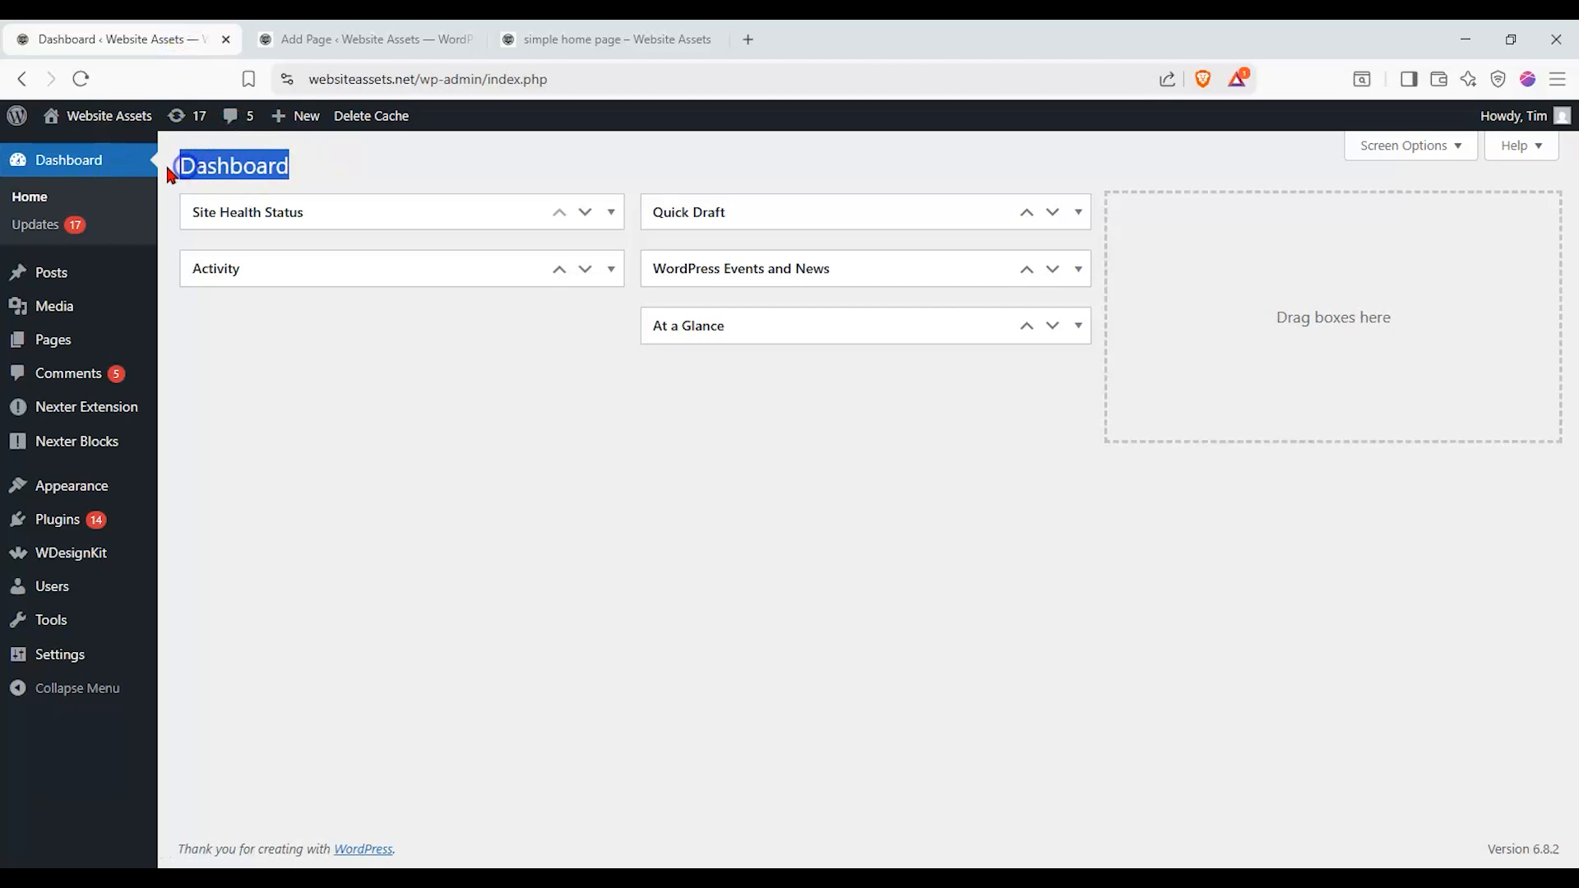
mouse_move(70, 495)
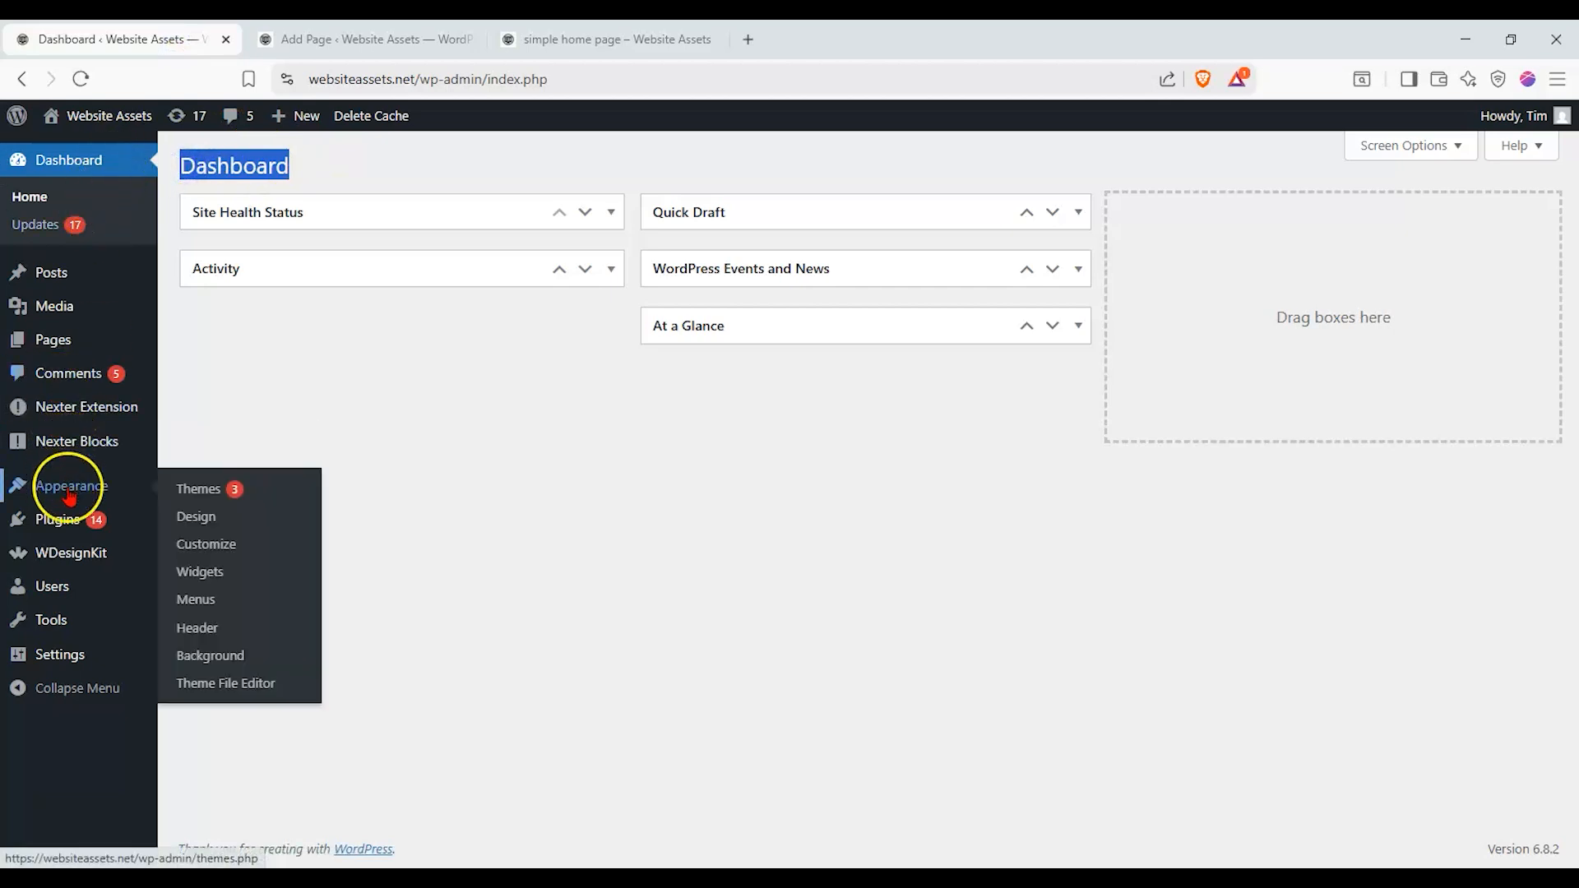
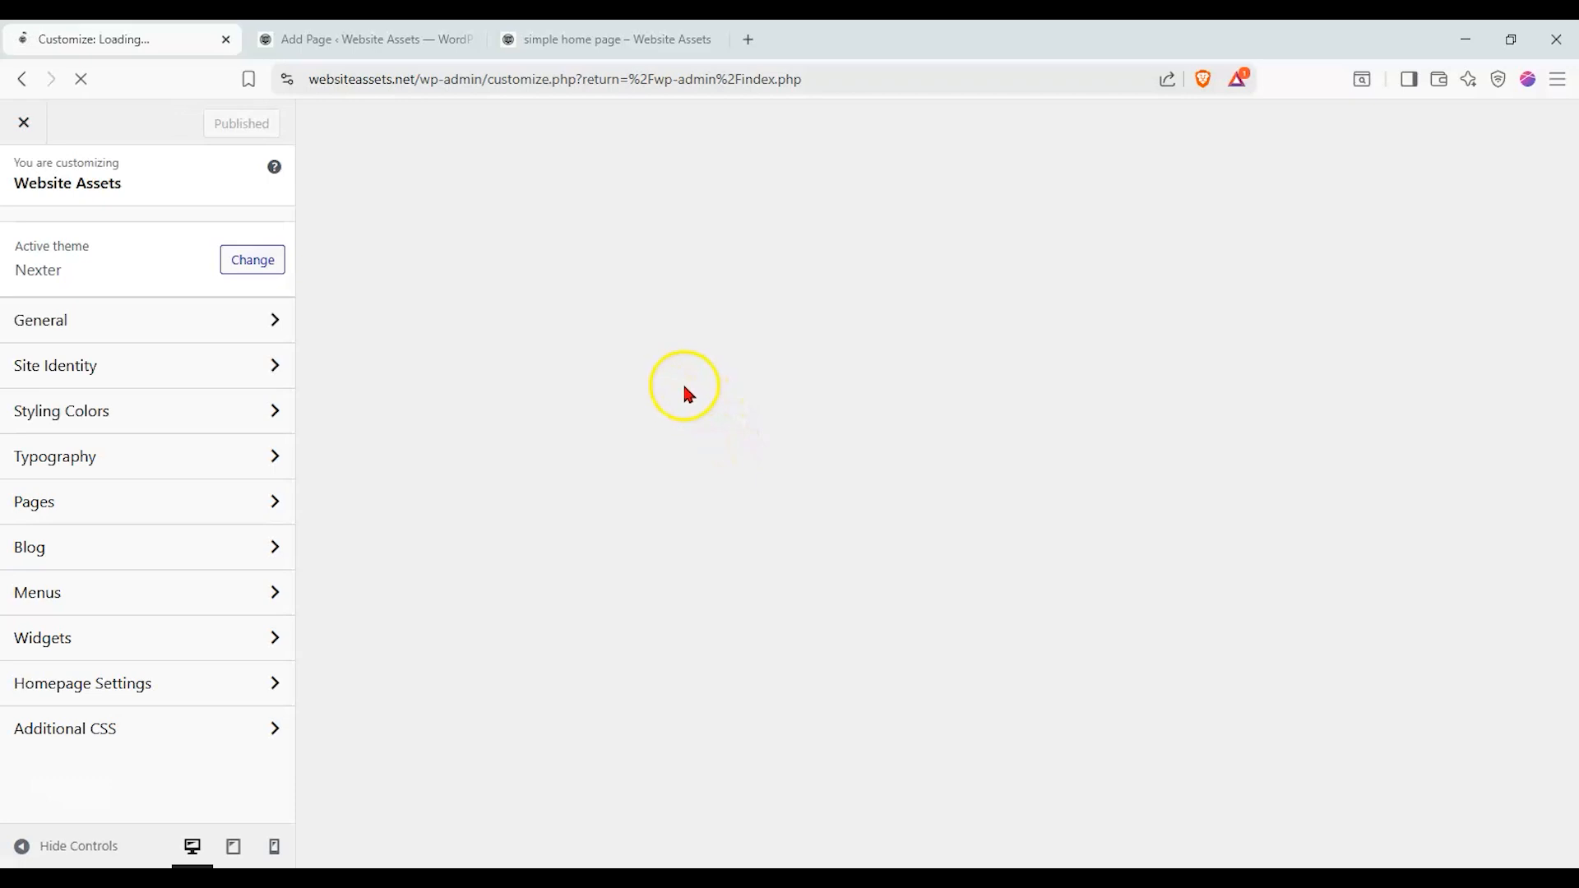
Examine the site preview in the Customizer and look over its General settings categories
scroll(847, 283, down, 15)
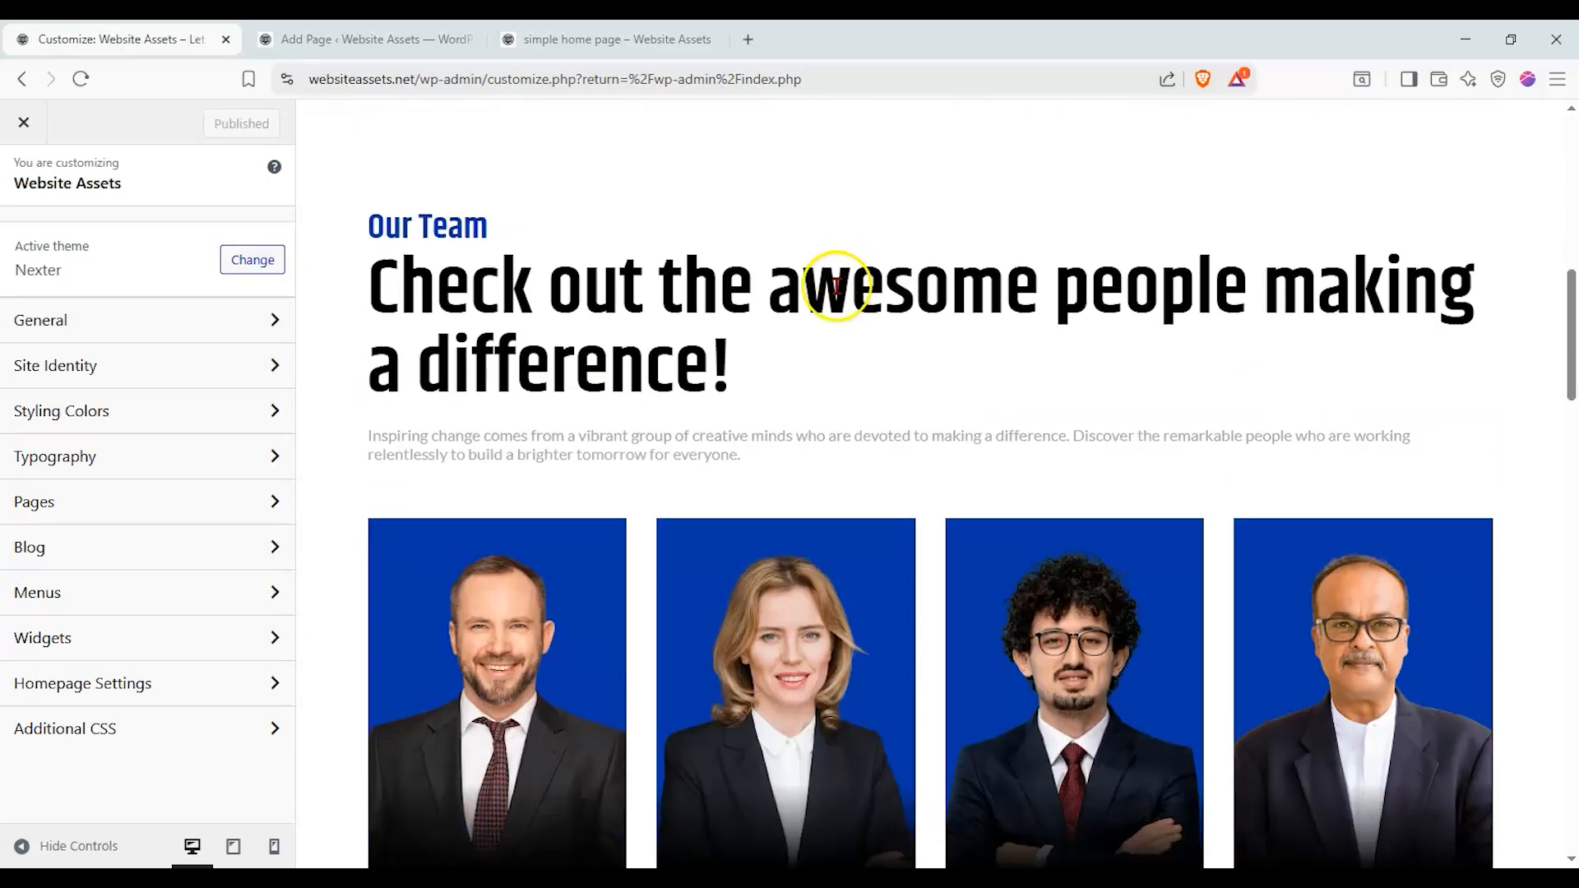
scroll(828, 289, up, 8)
scroll(740, 367, up, 8)
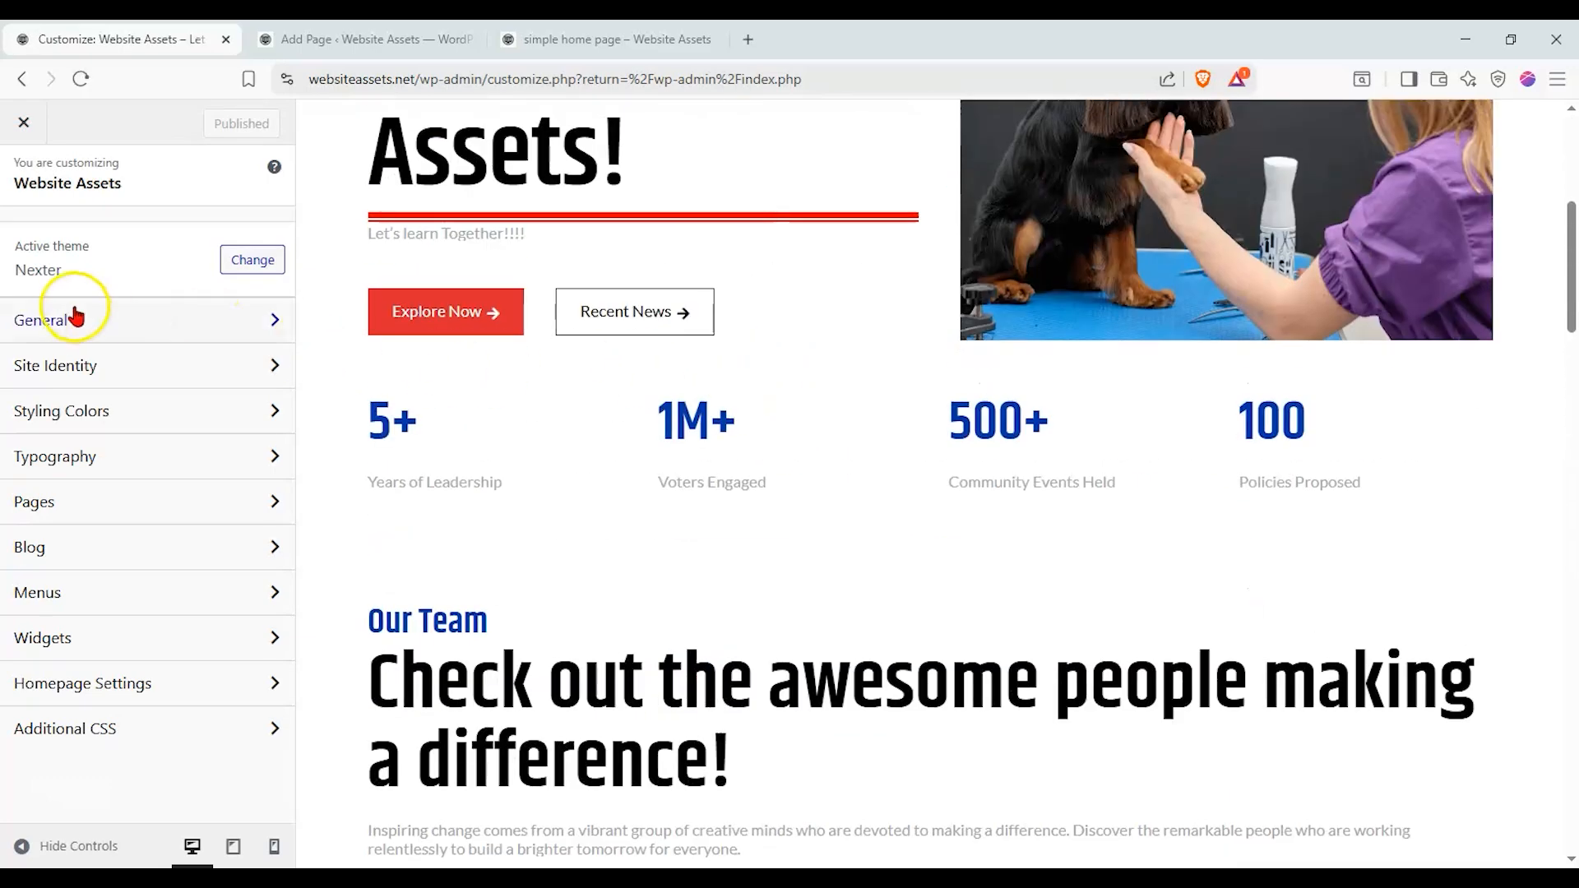
click(158, 320)
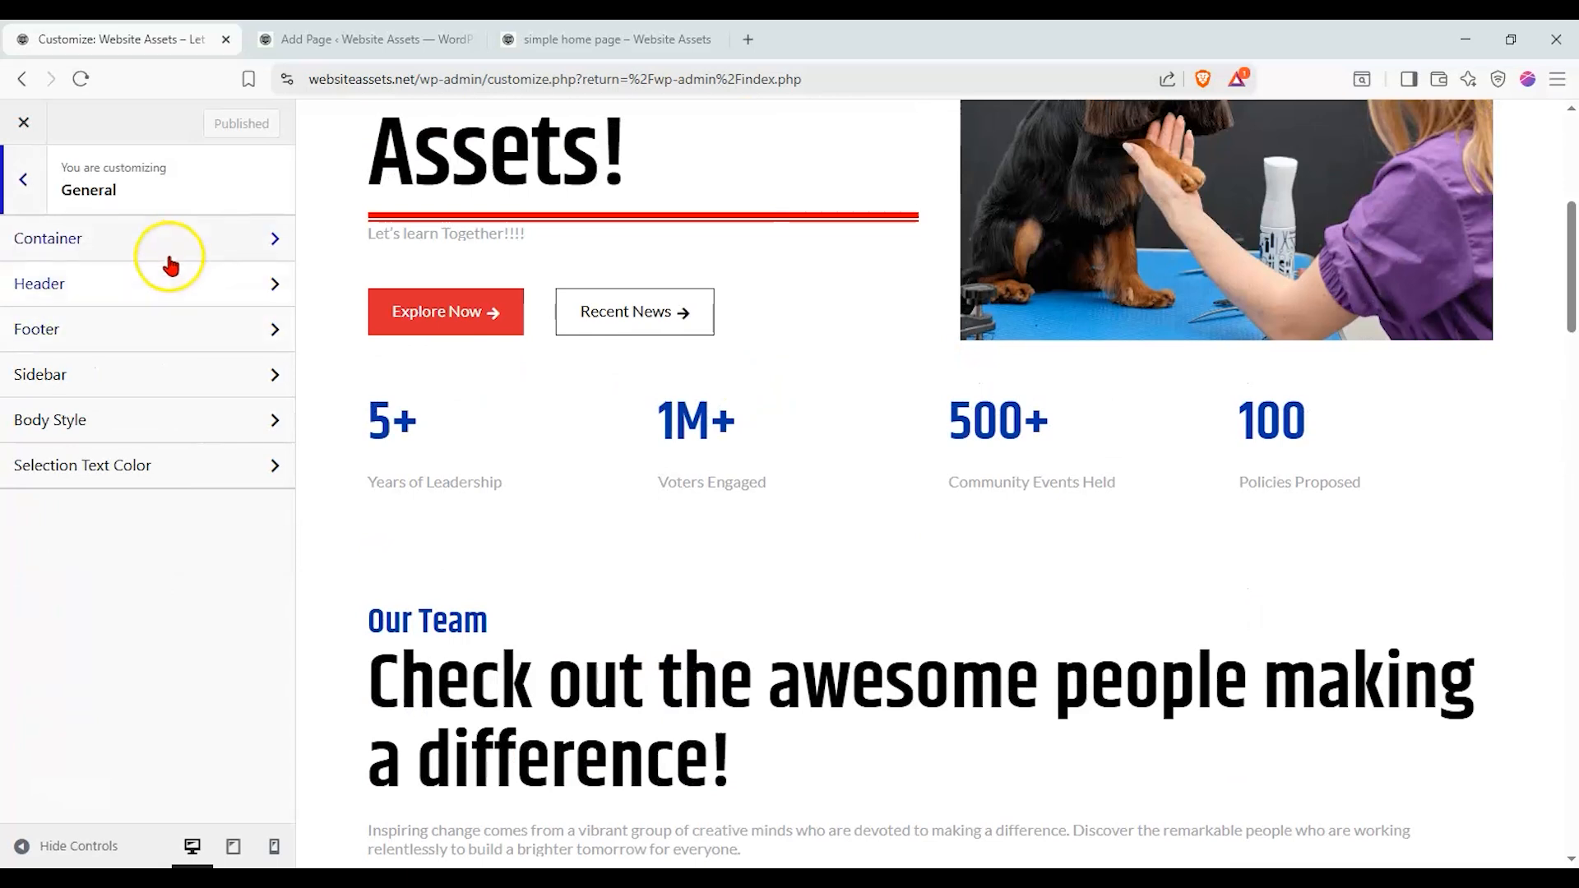
click(21, 178)
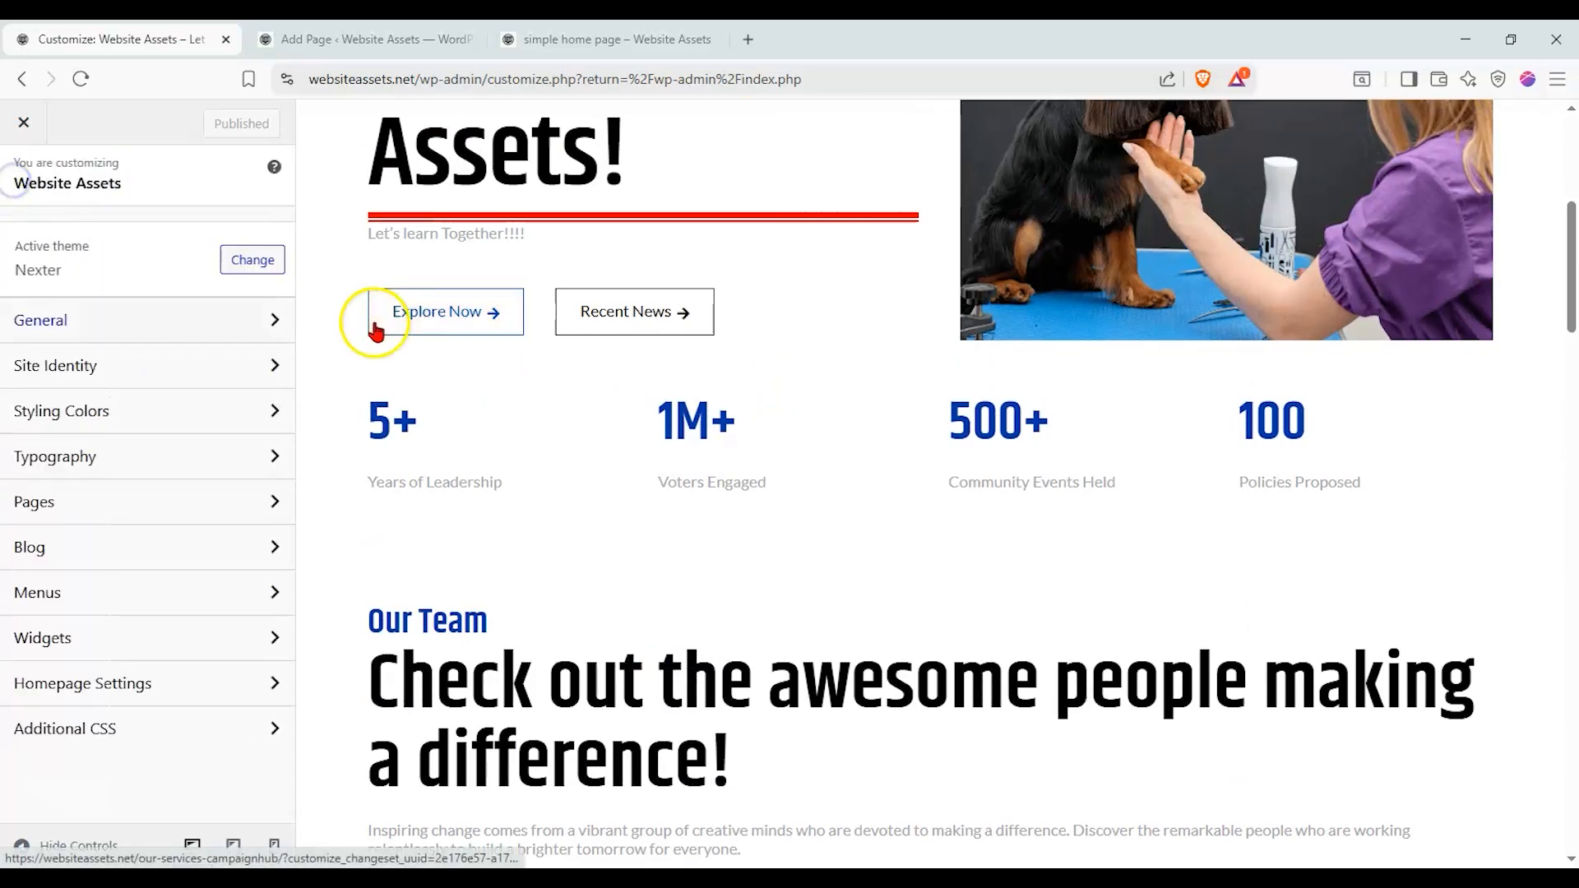
Open the Customizer's H1-H6 heading colors and check the heading tag of the "Save the Earth for future Generations" title in the page editor
click(235, 402)
click(199, 286)
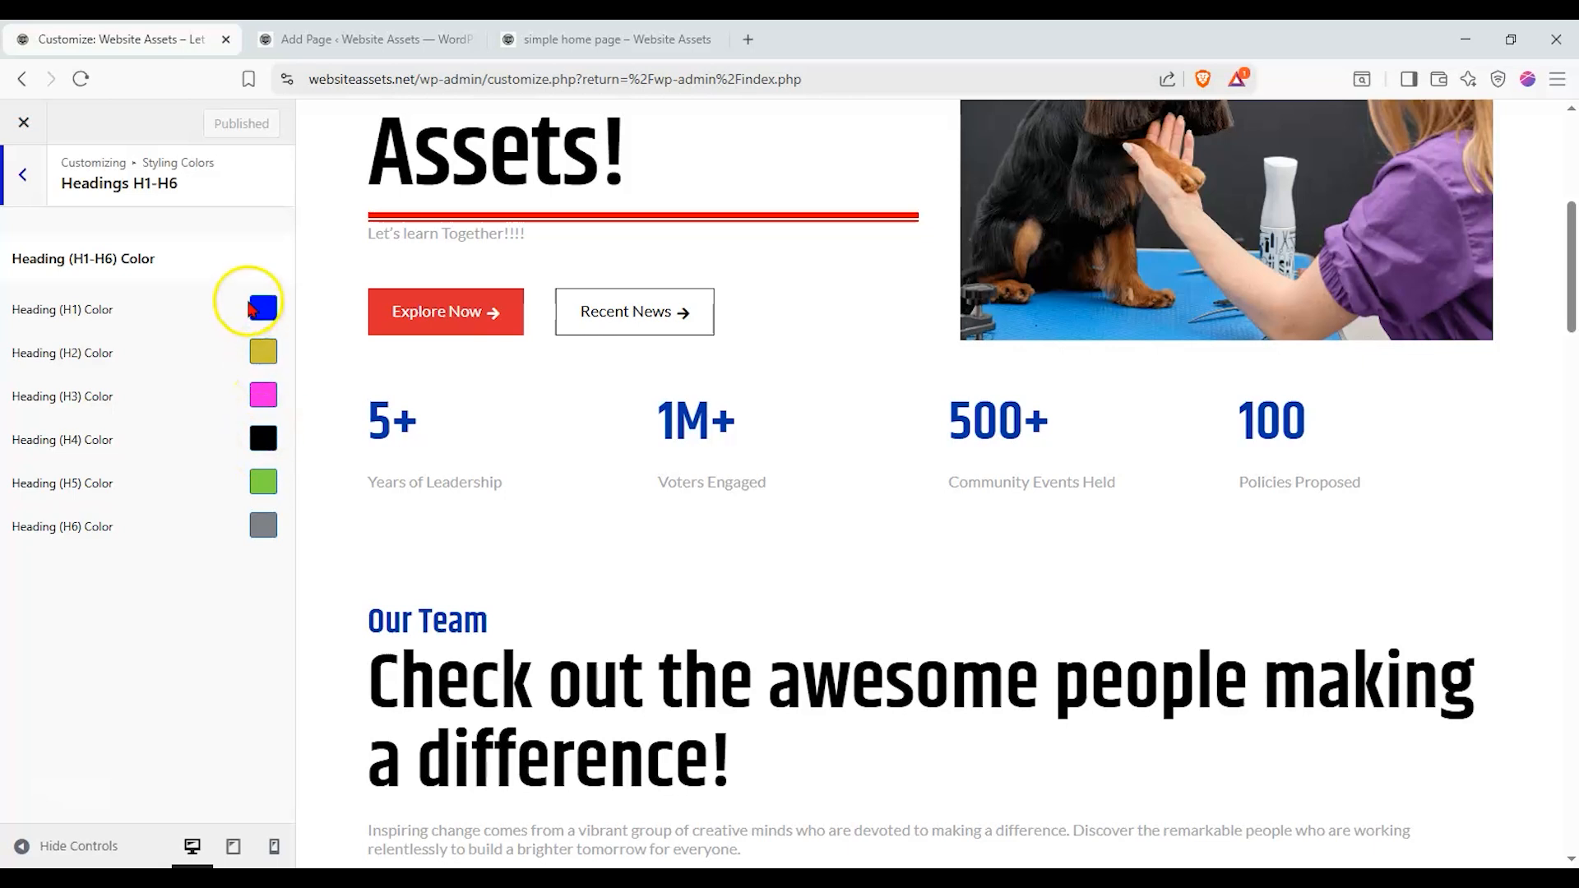
click(370, 39)
click(560, 39)
click(370, 40)
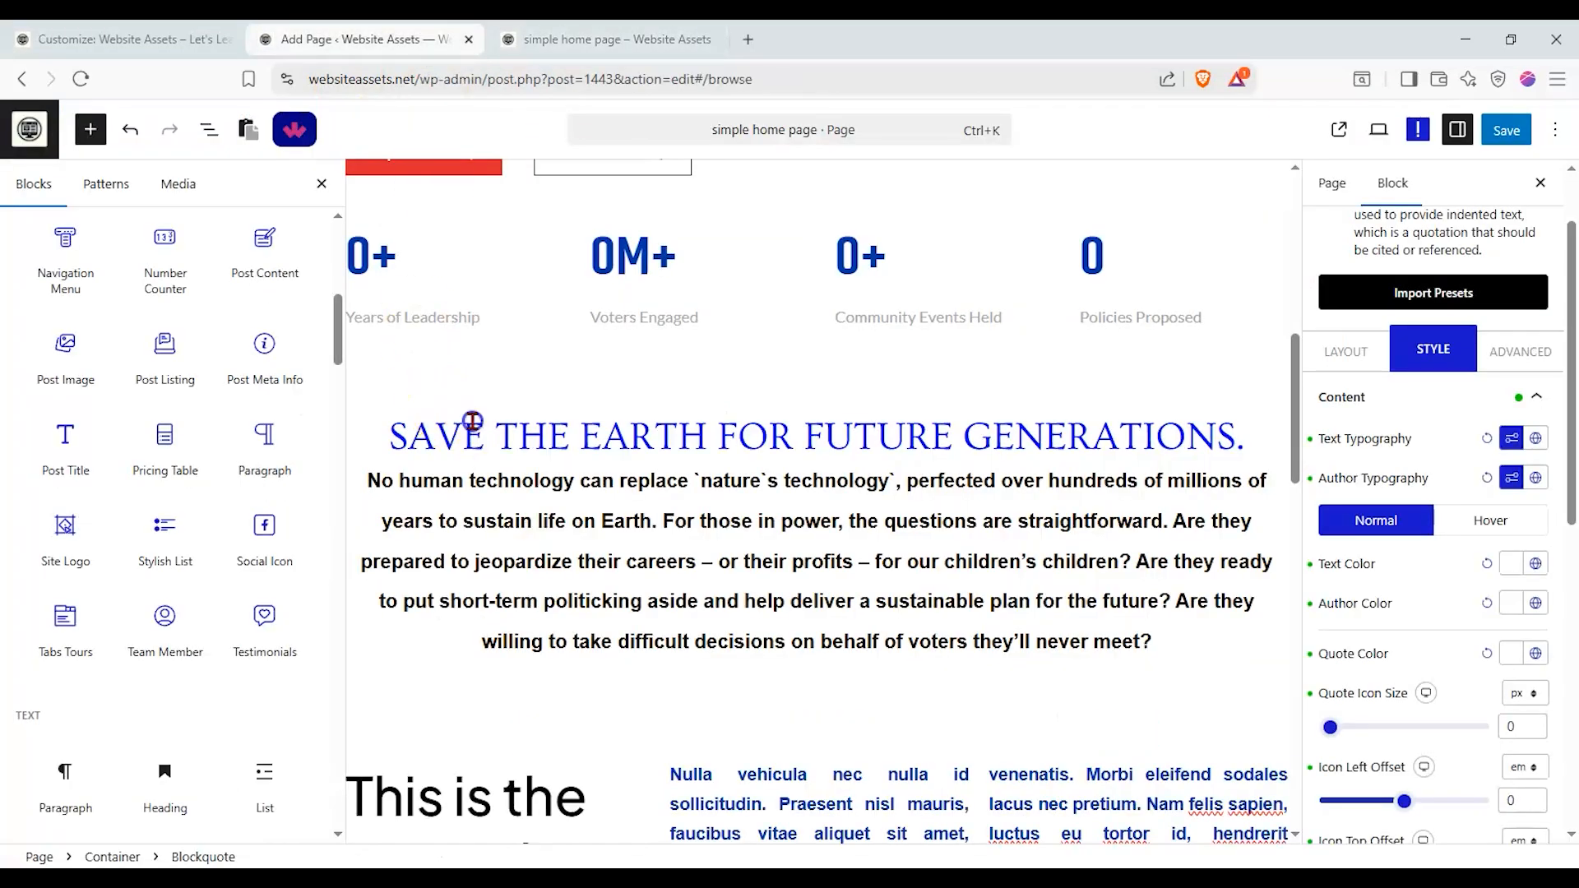
click(472, 421)
click(1467, 337)
click(1443, 484)
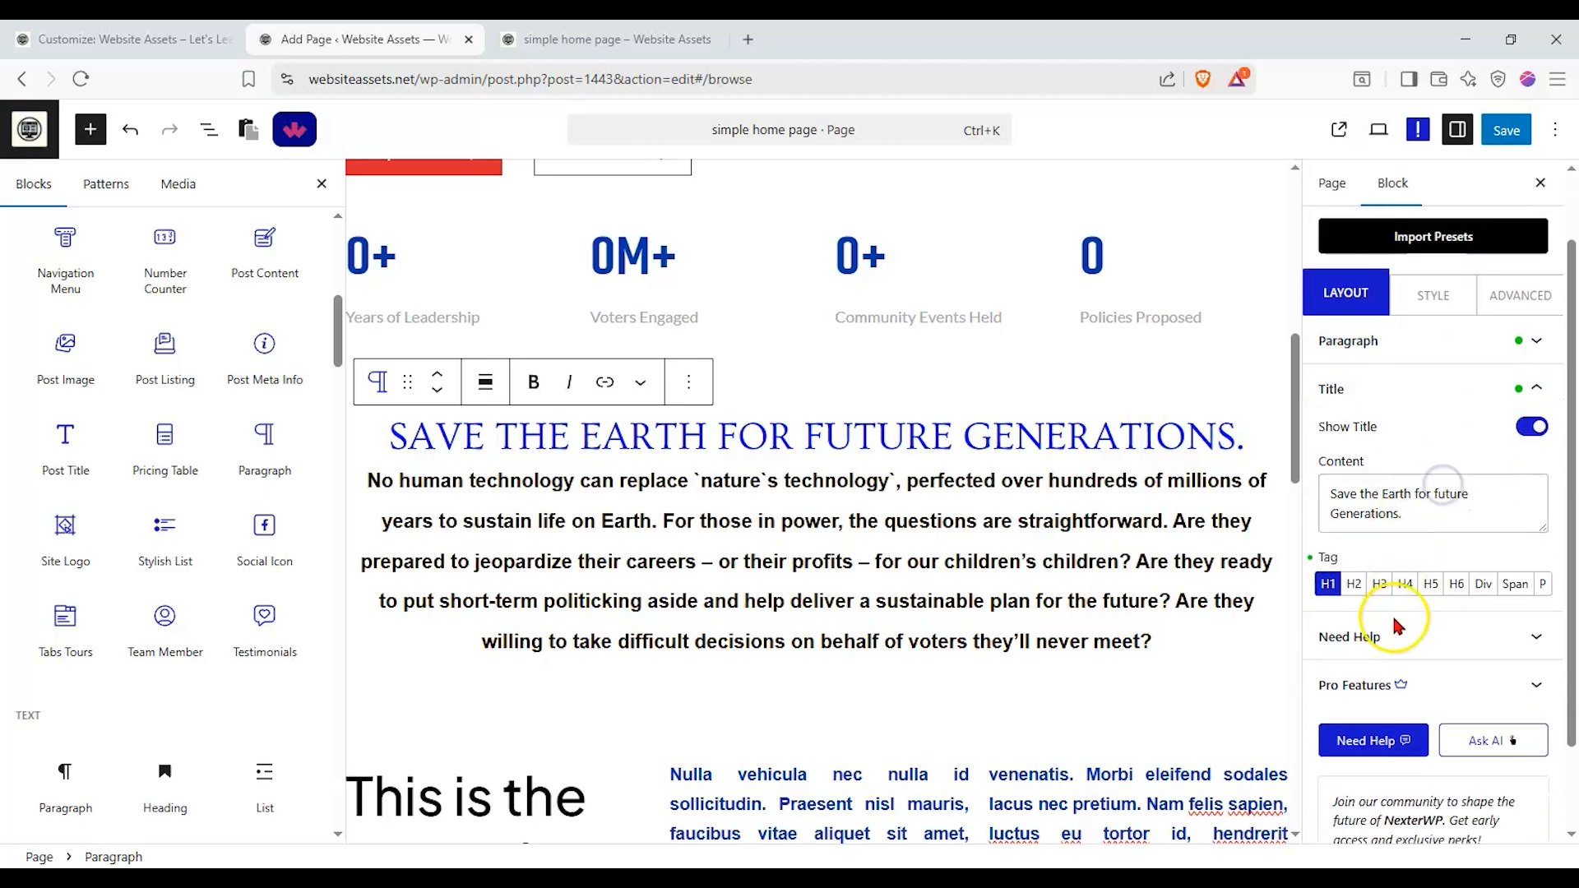
Set the theme's Heading (H1) color to red in the Customizer
click(123, 39)
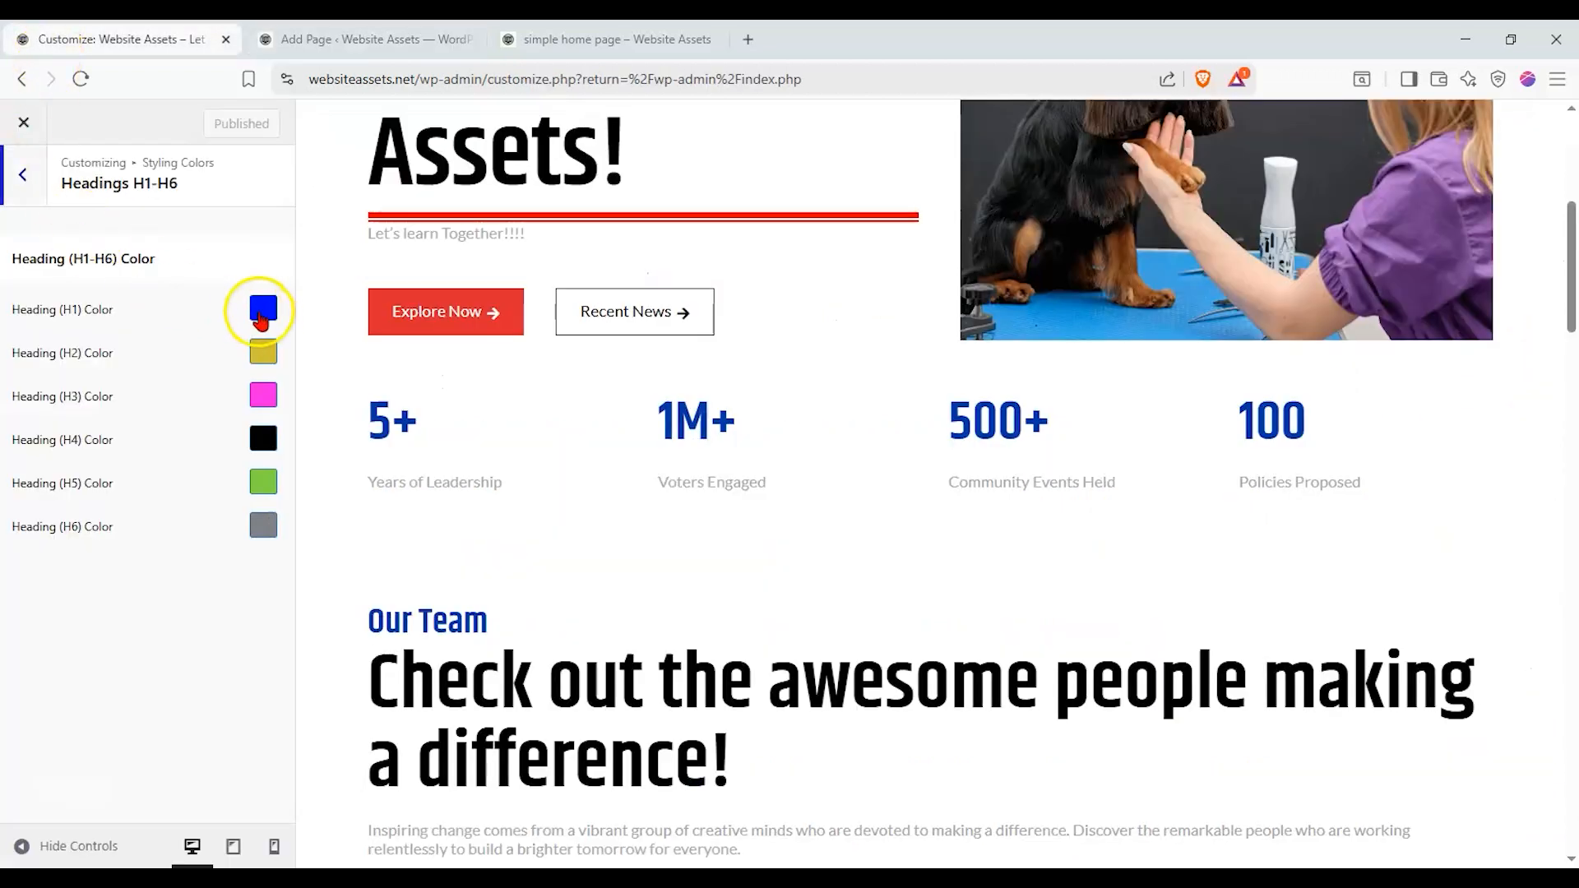
click(371, 40)
click(202, 38)
click(260, 323)
click(23, 343)
click(178, 382)
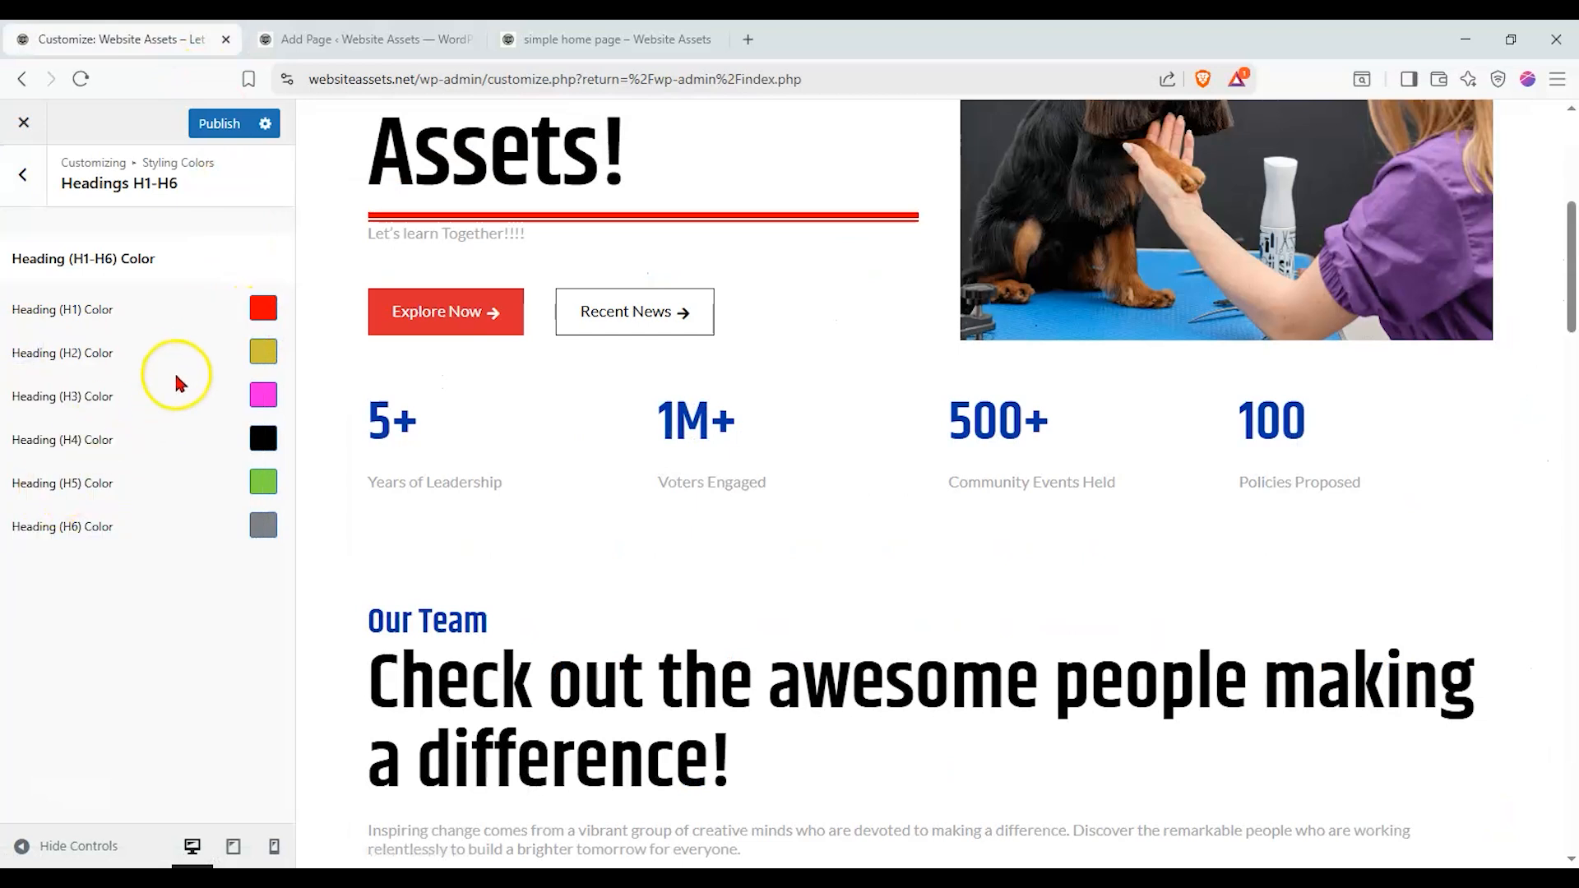
Set the theme's Heading H1 typography to the Palanquin font family and publish the Customizer changes
click(22, 175)
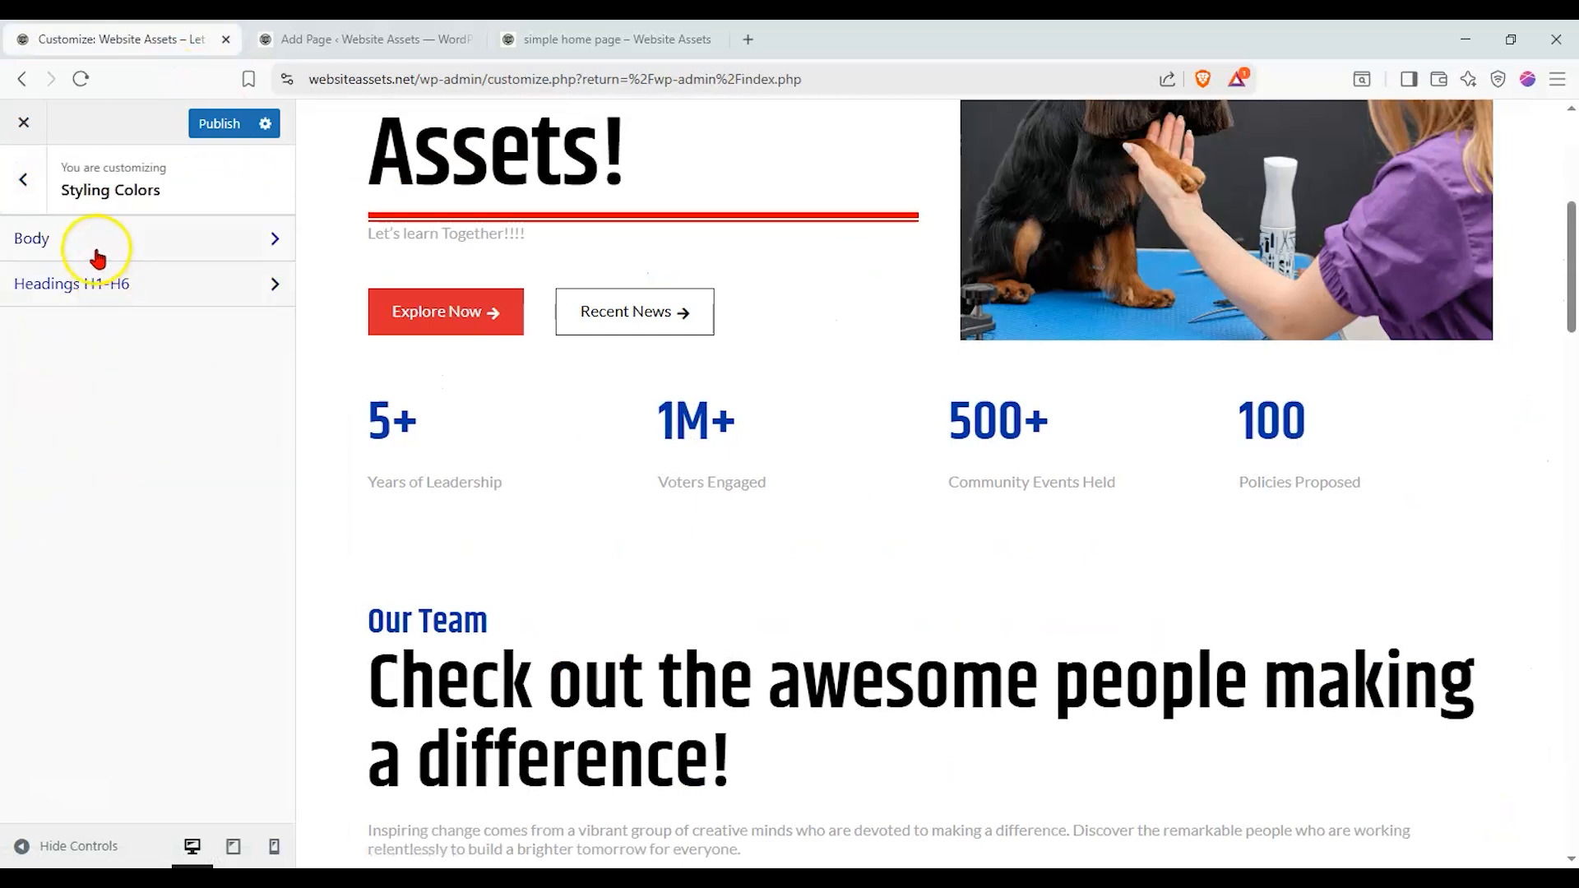
click(23, 180)
click(117, 448)
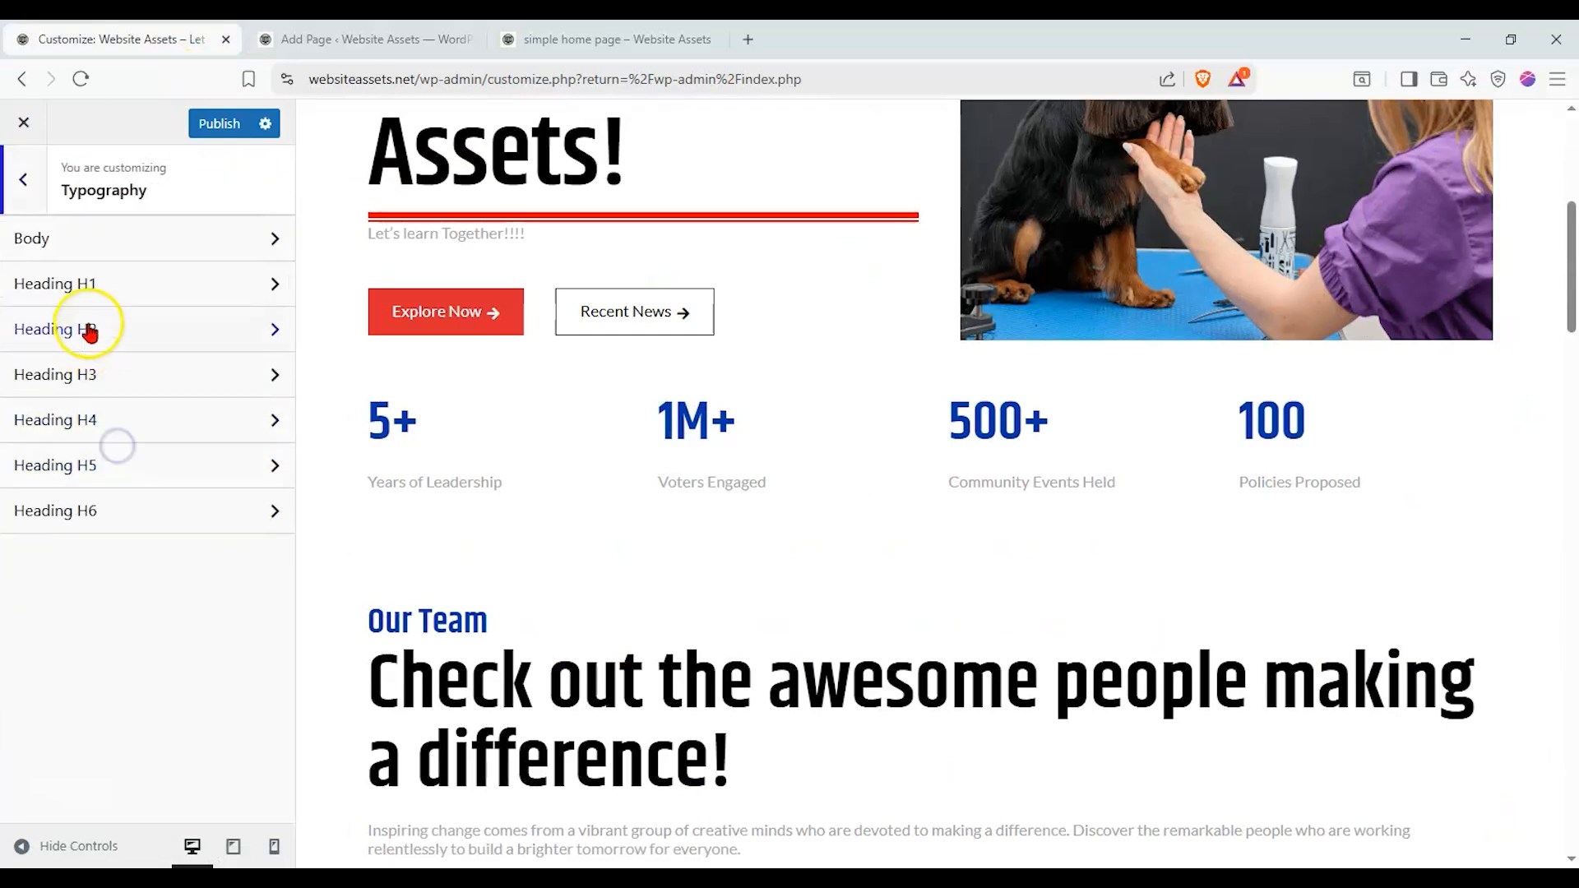
click(88, 295)
click(107, 345)
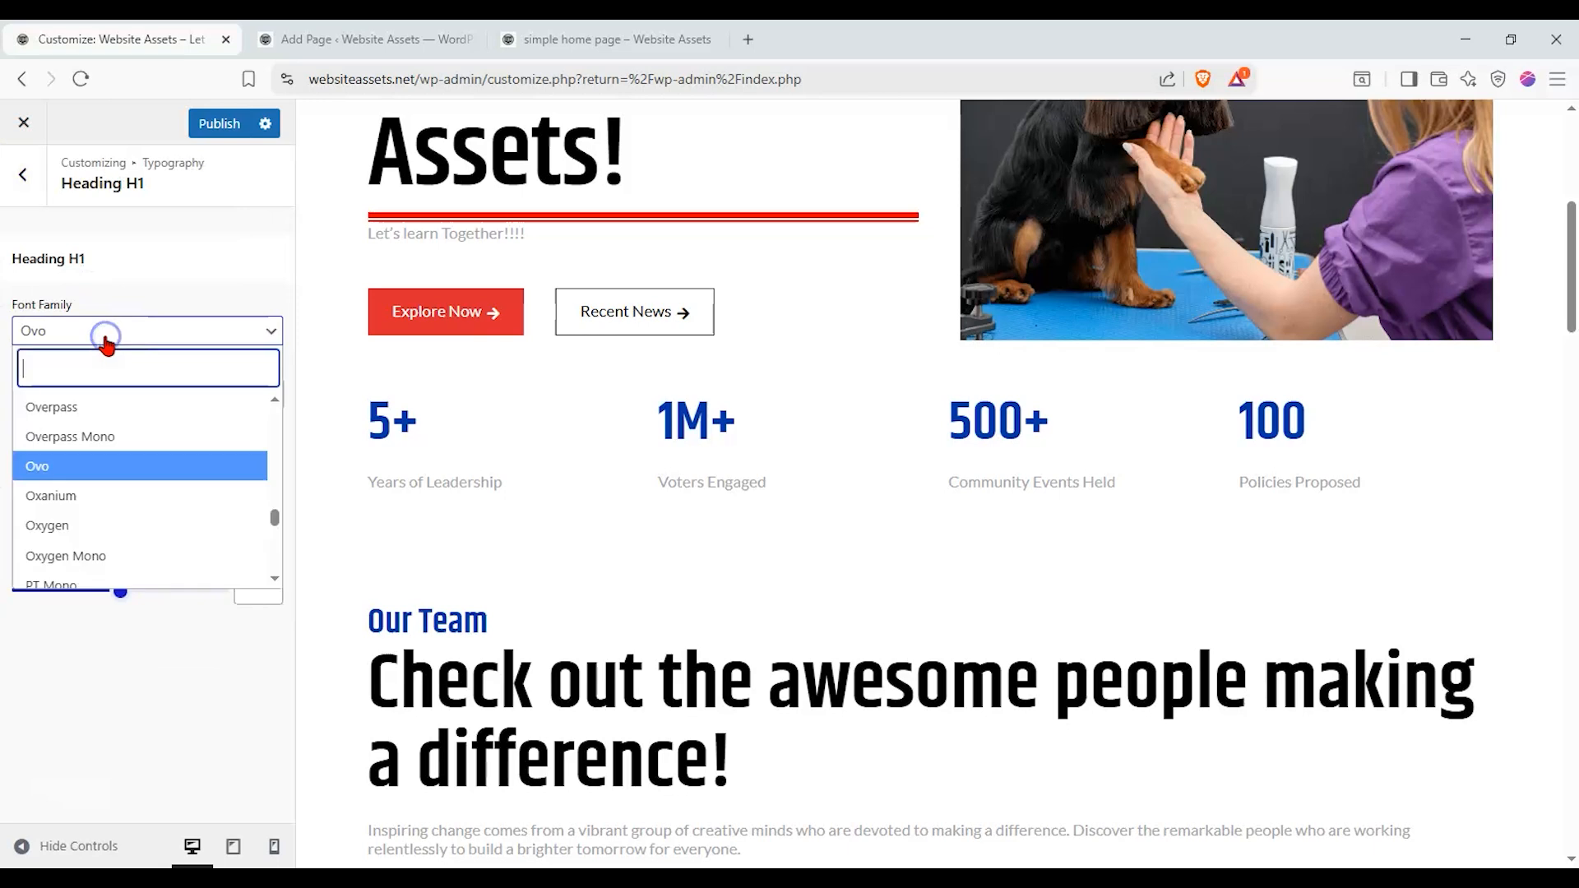
scroll(100, 518, down, 2)
click(99, 526)
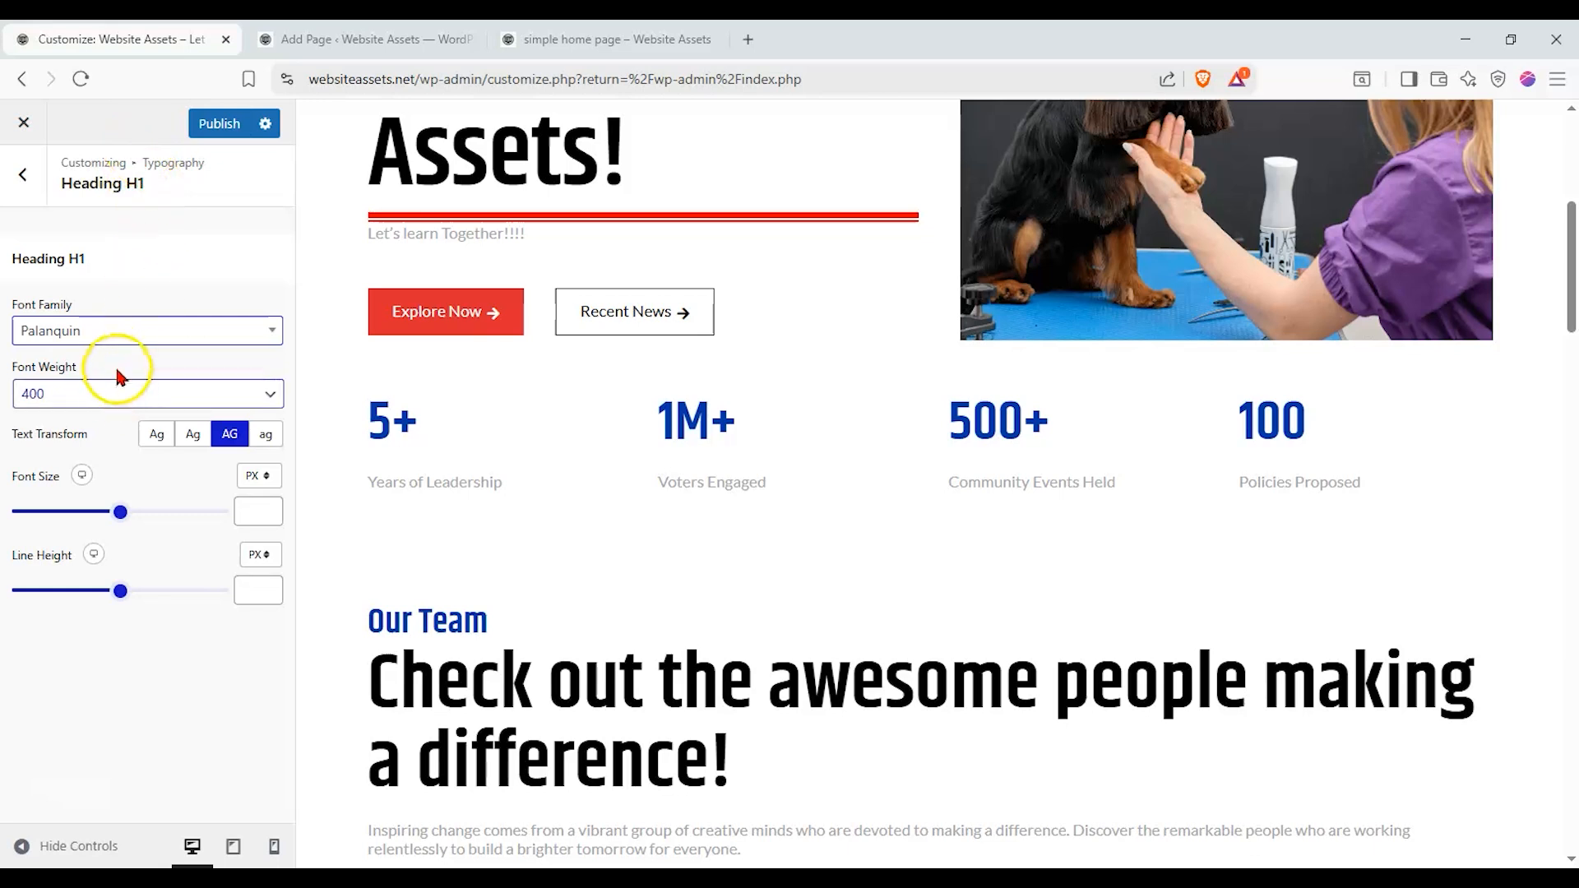
click(232, 122)
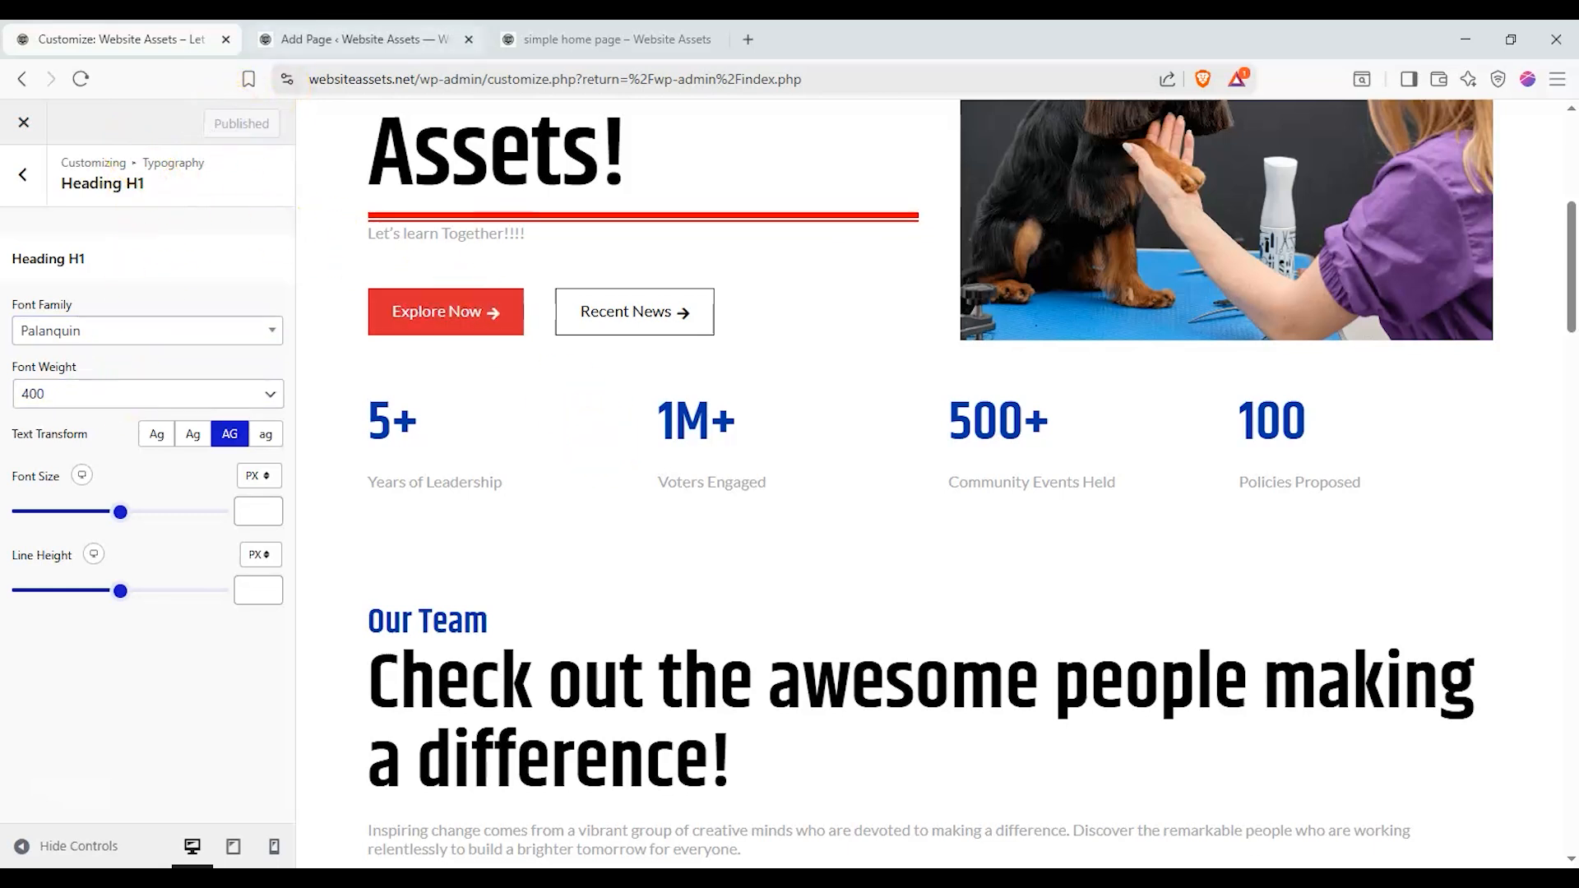
Save the simple home page in the block editor and reload the editor
click(361, 38)
click(1451, 288)
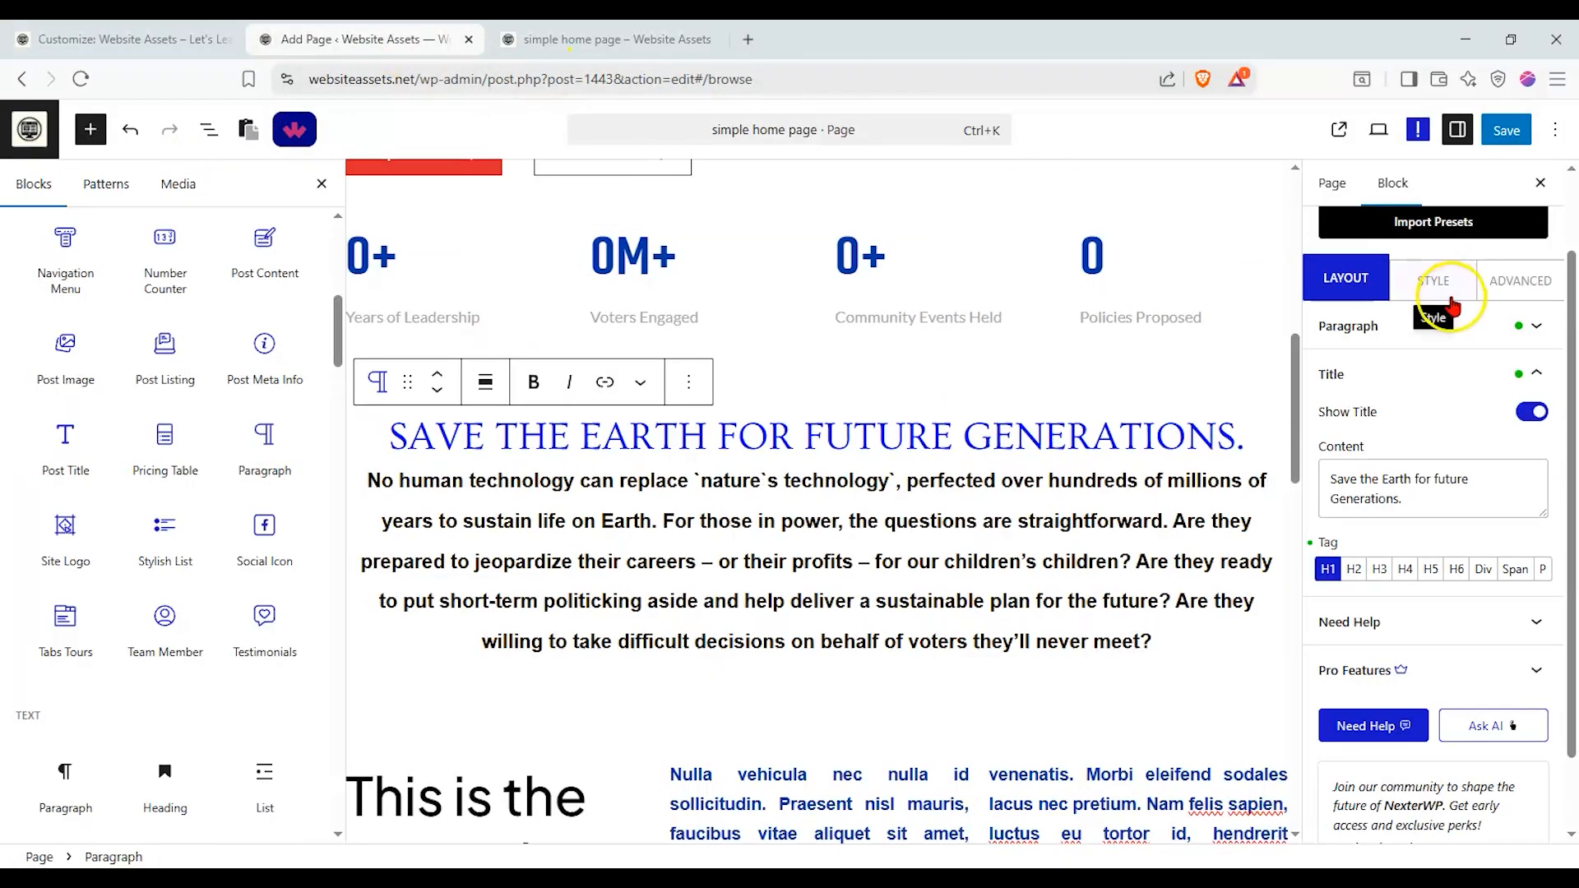
click(1345, 278)
click(1507, 130)
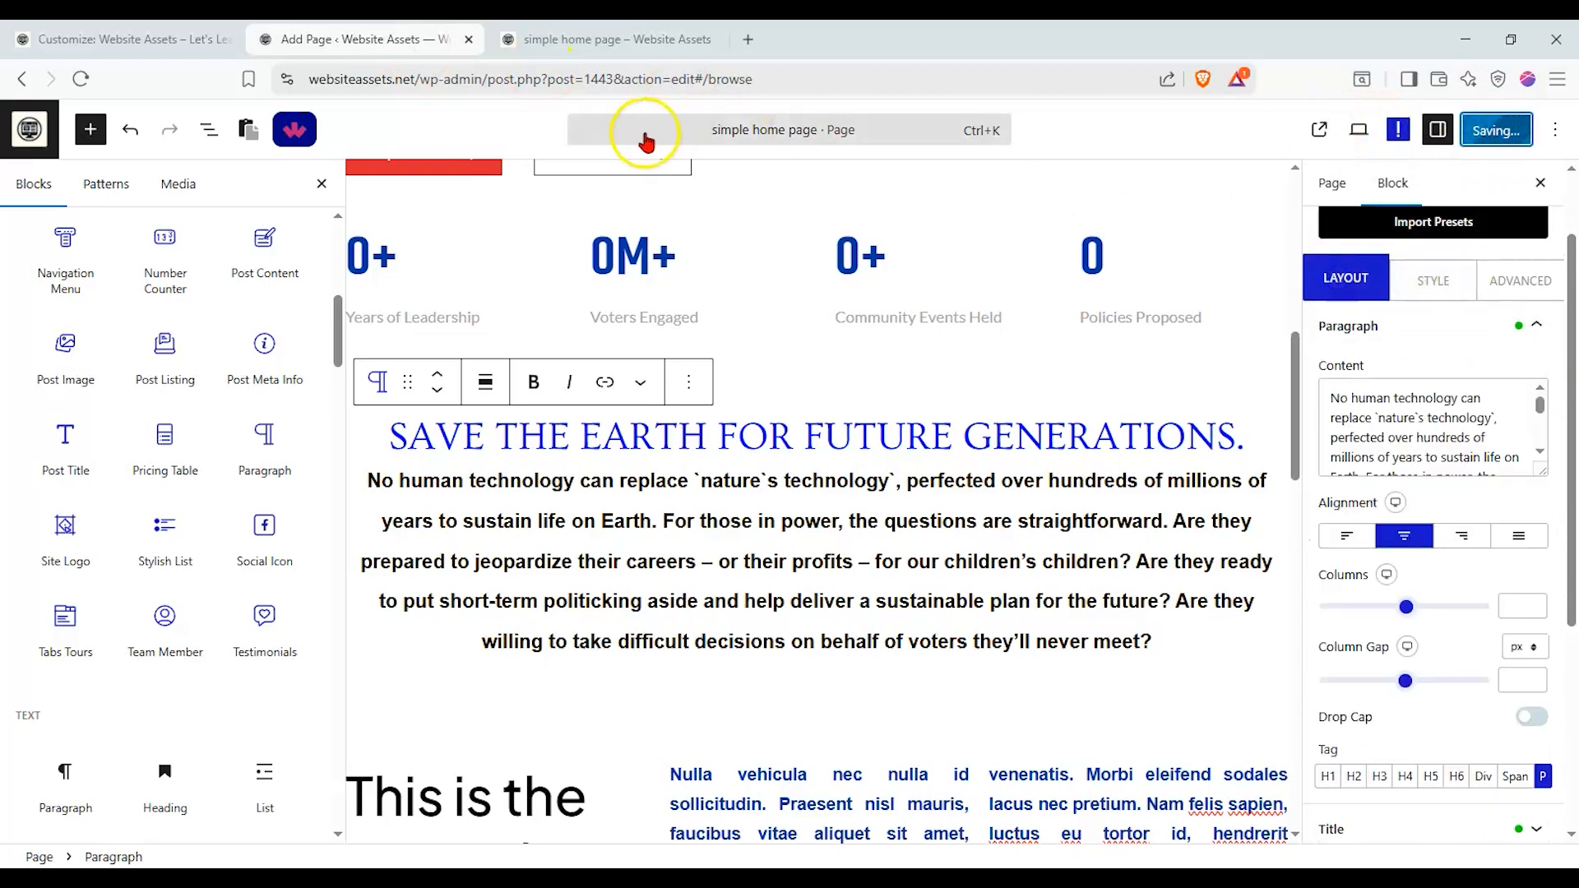
click(85, 83)
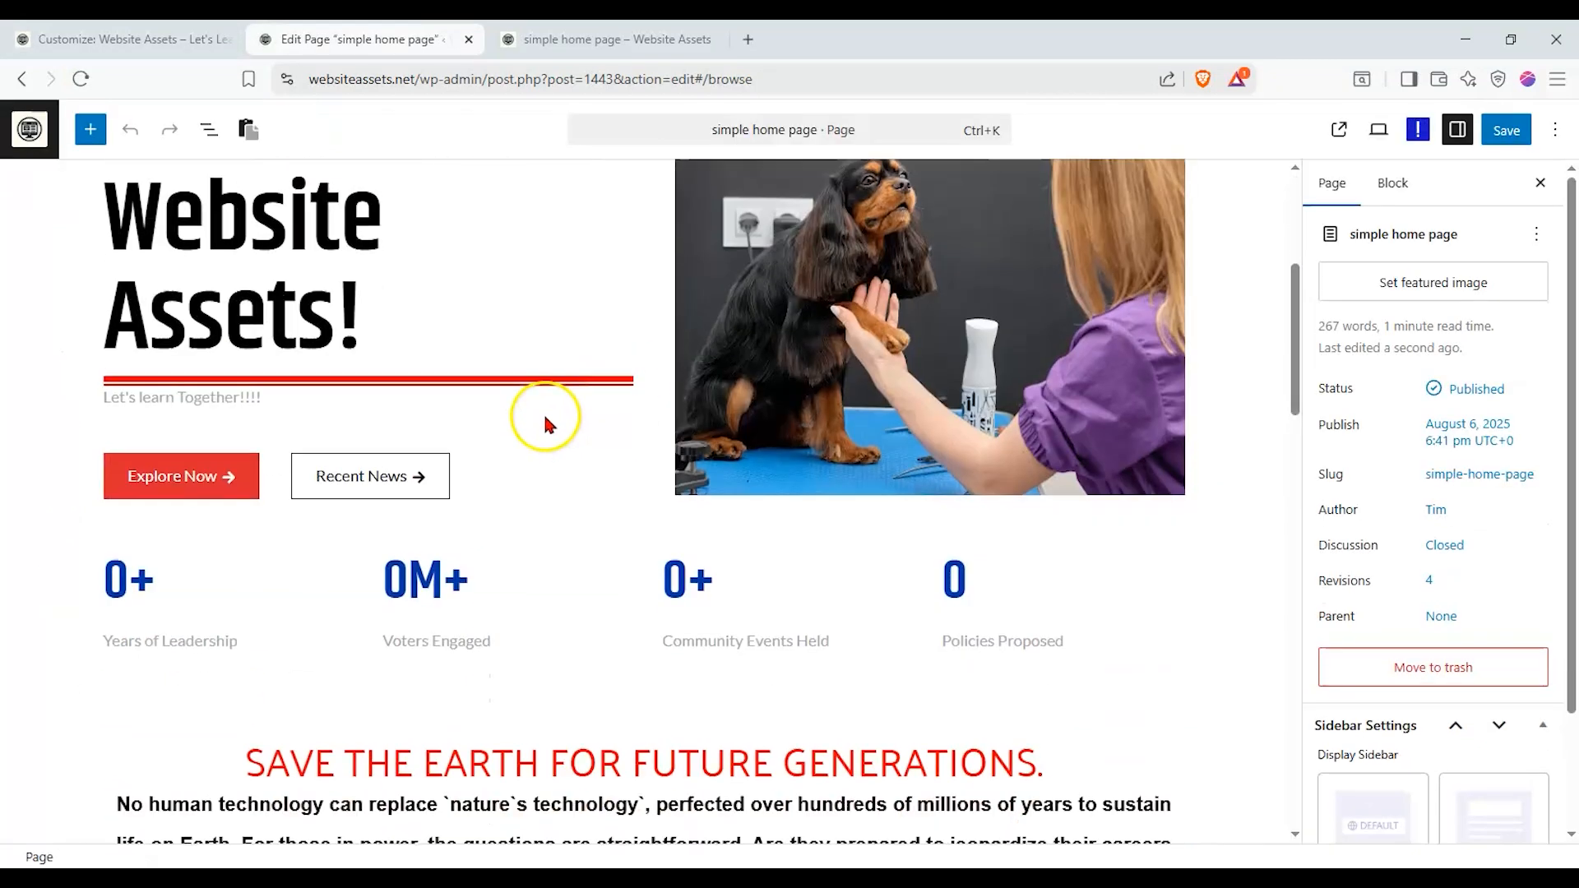
Examine the "Save the Earth for future Generations" title's color and font in the editor and on the live page
scroll(494, 453, down, 3)
drag(249, 467, 1005, 451)
key(ctrl+Tab)
scroll(521, 331, down, 3)
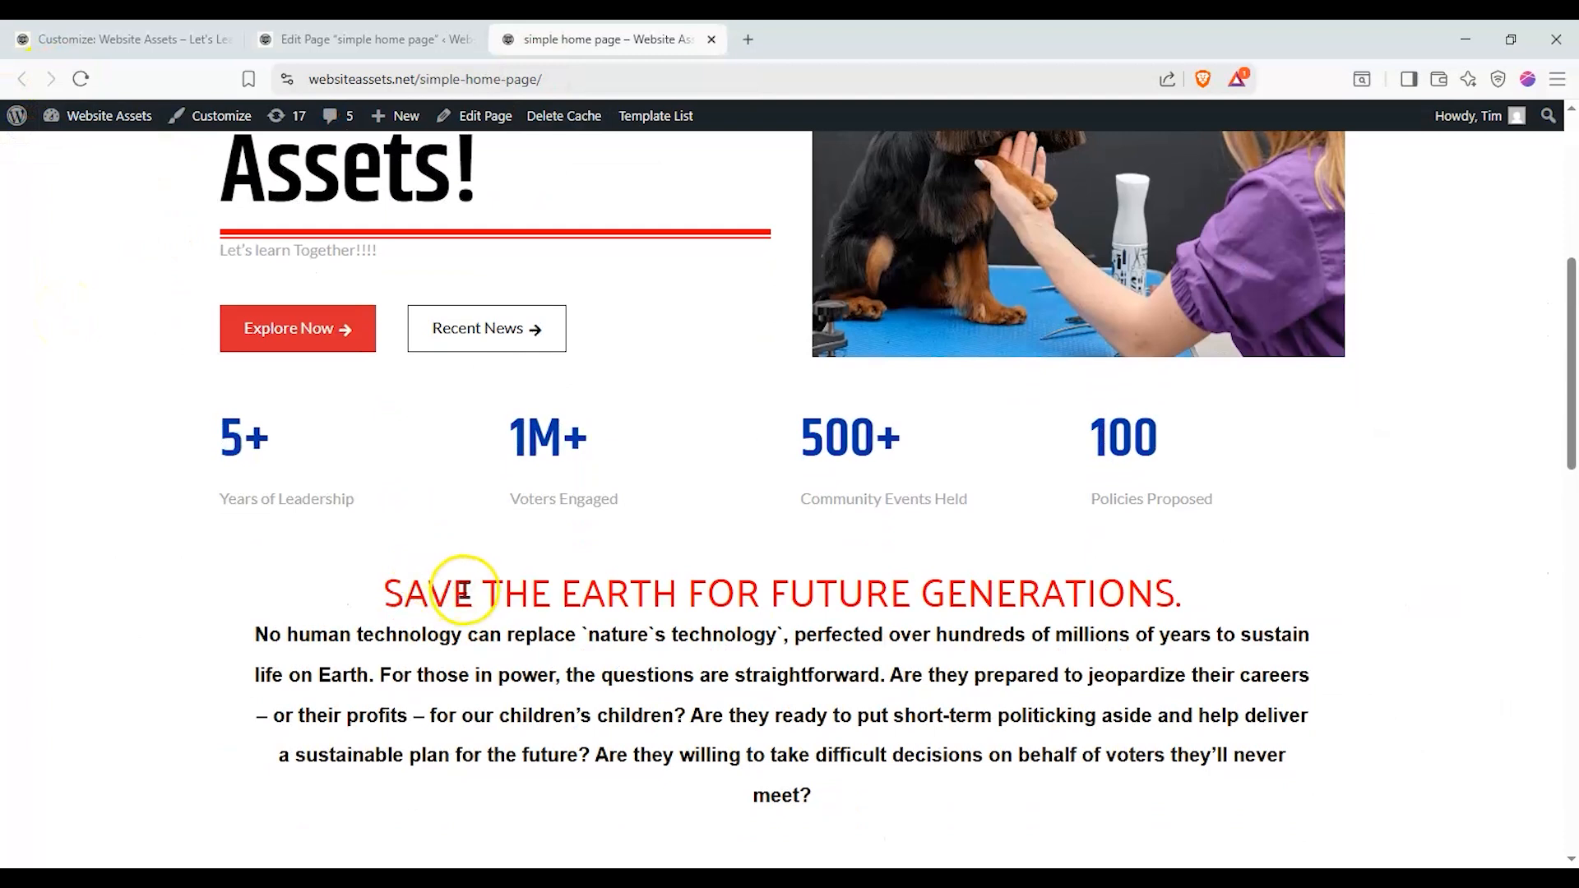
scroll(458, 592, up, 3)
scroll(667, 732, down, 2)
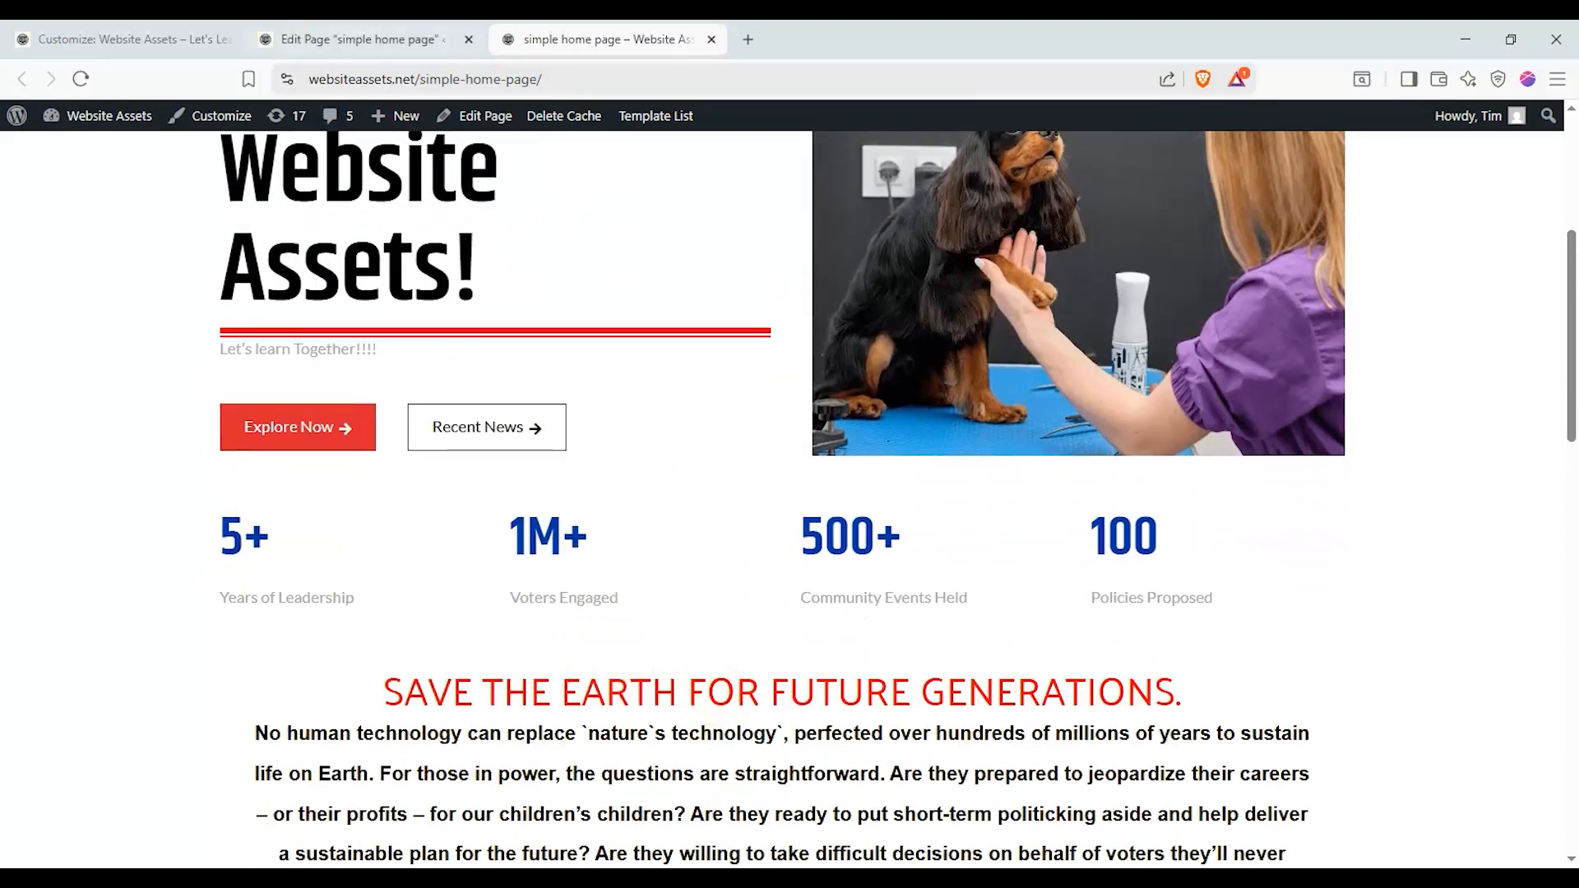
Set the body text of the "Save the Earth" Paragraph block to the Times New Roman font family
click(135, 40)
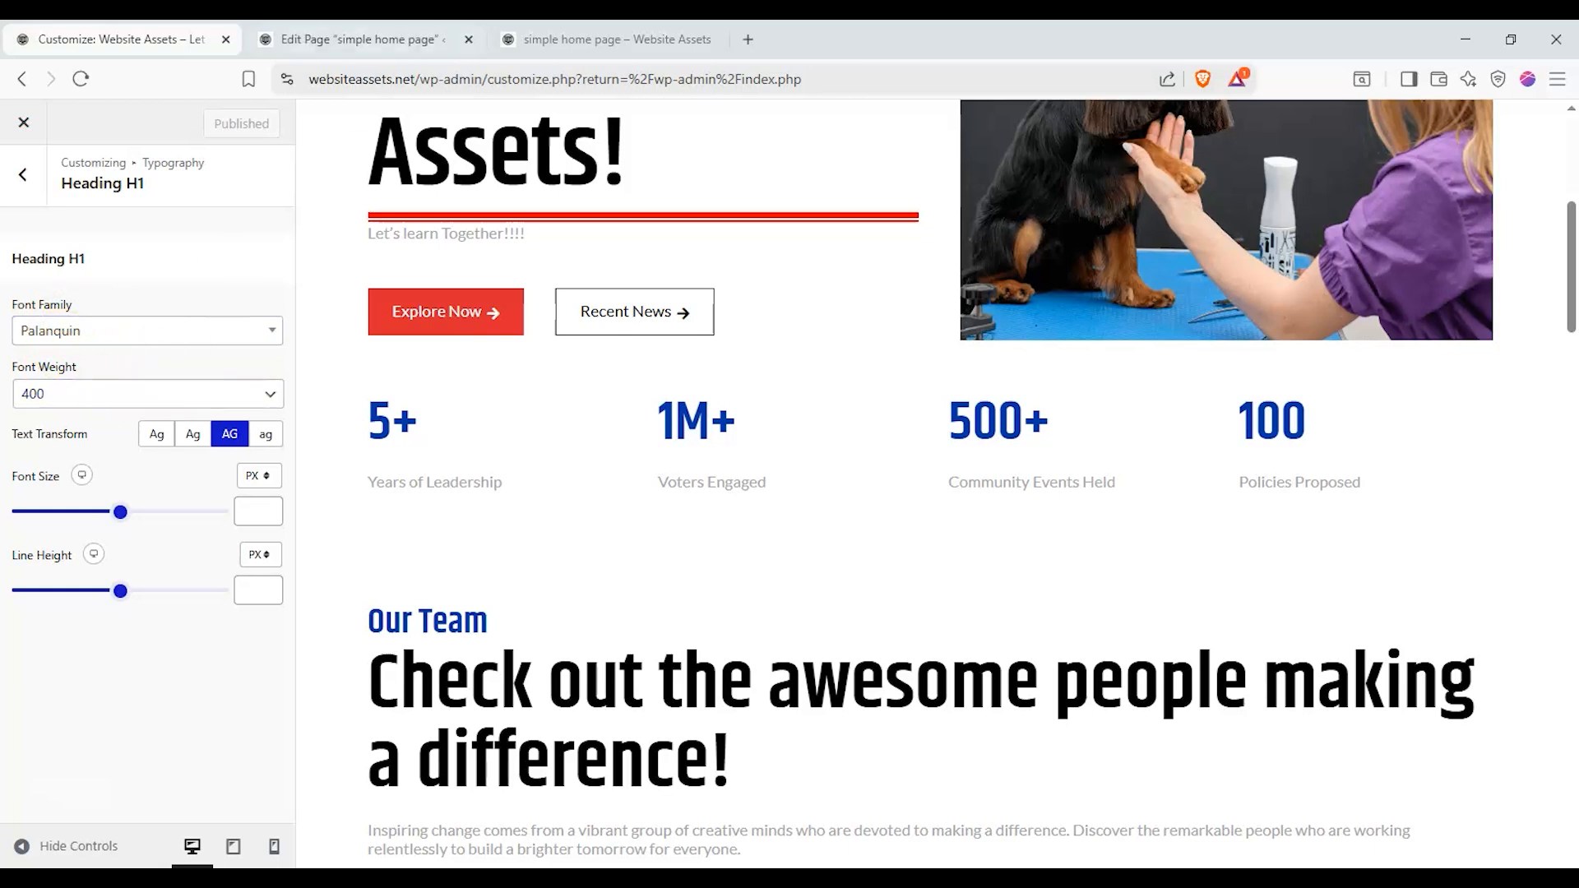
click(362, 39)
click(893, 419)
click(994, 462)
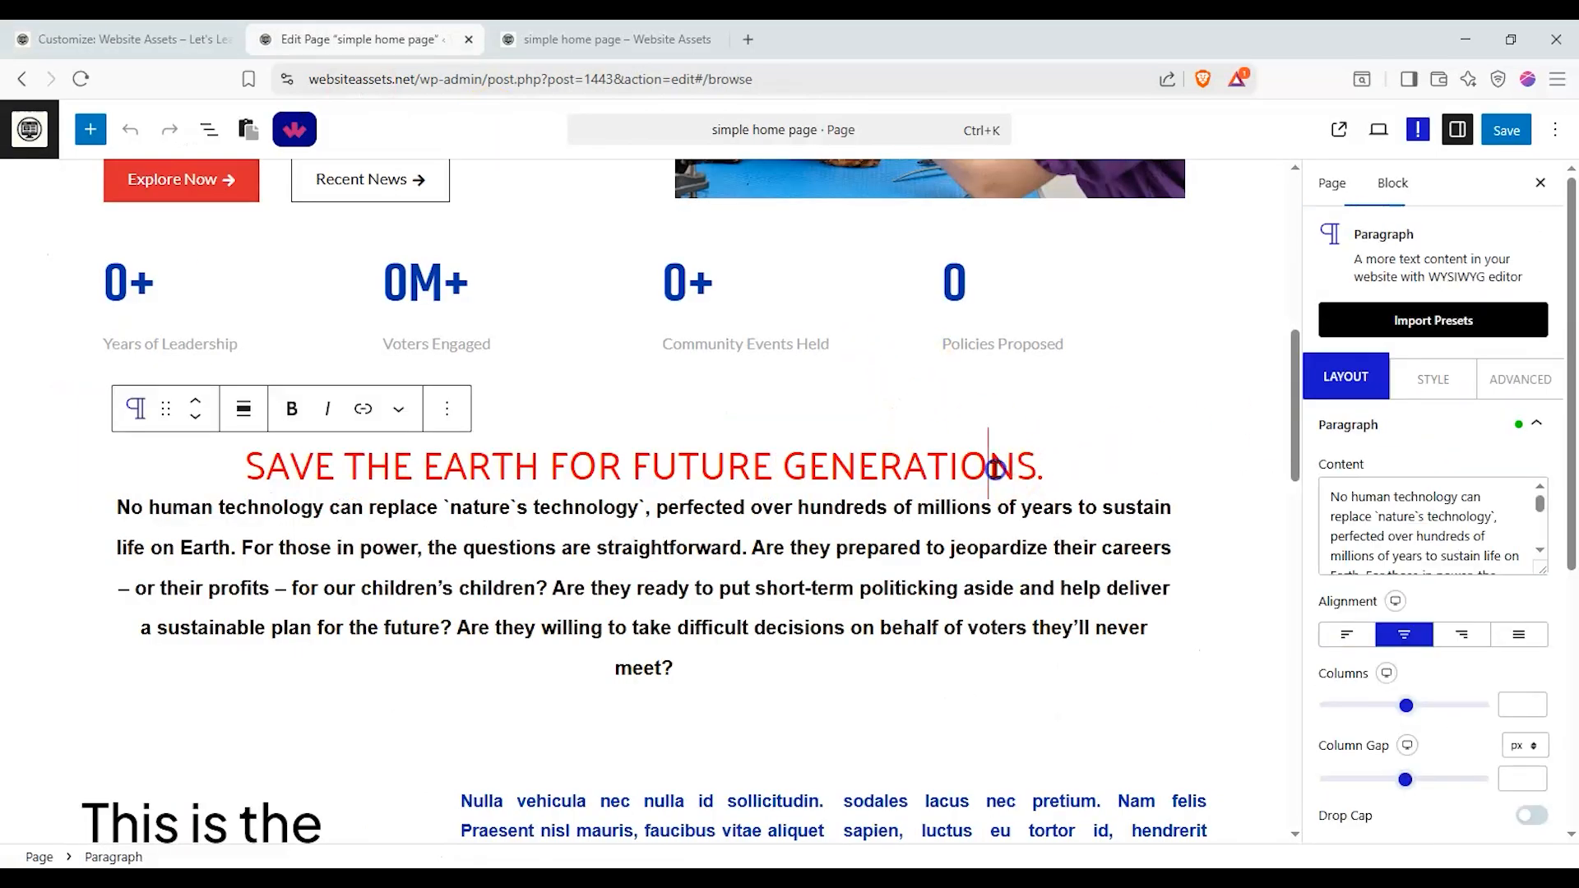
click(1423, 387)
click(1512, 466)
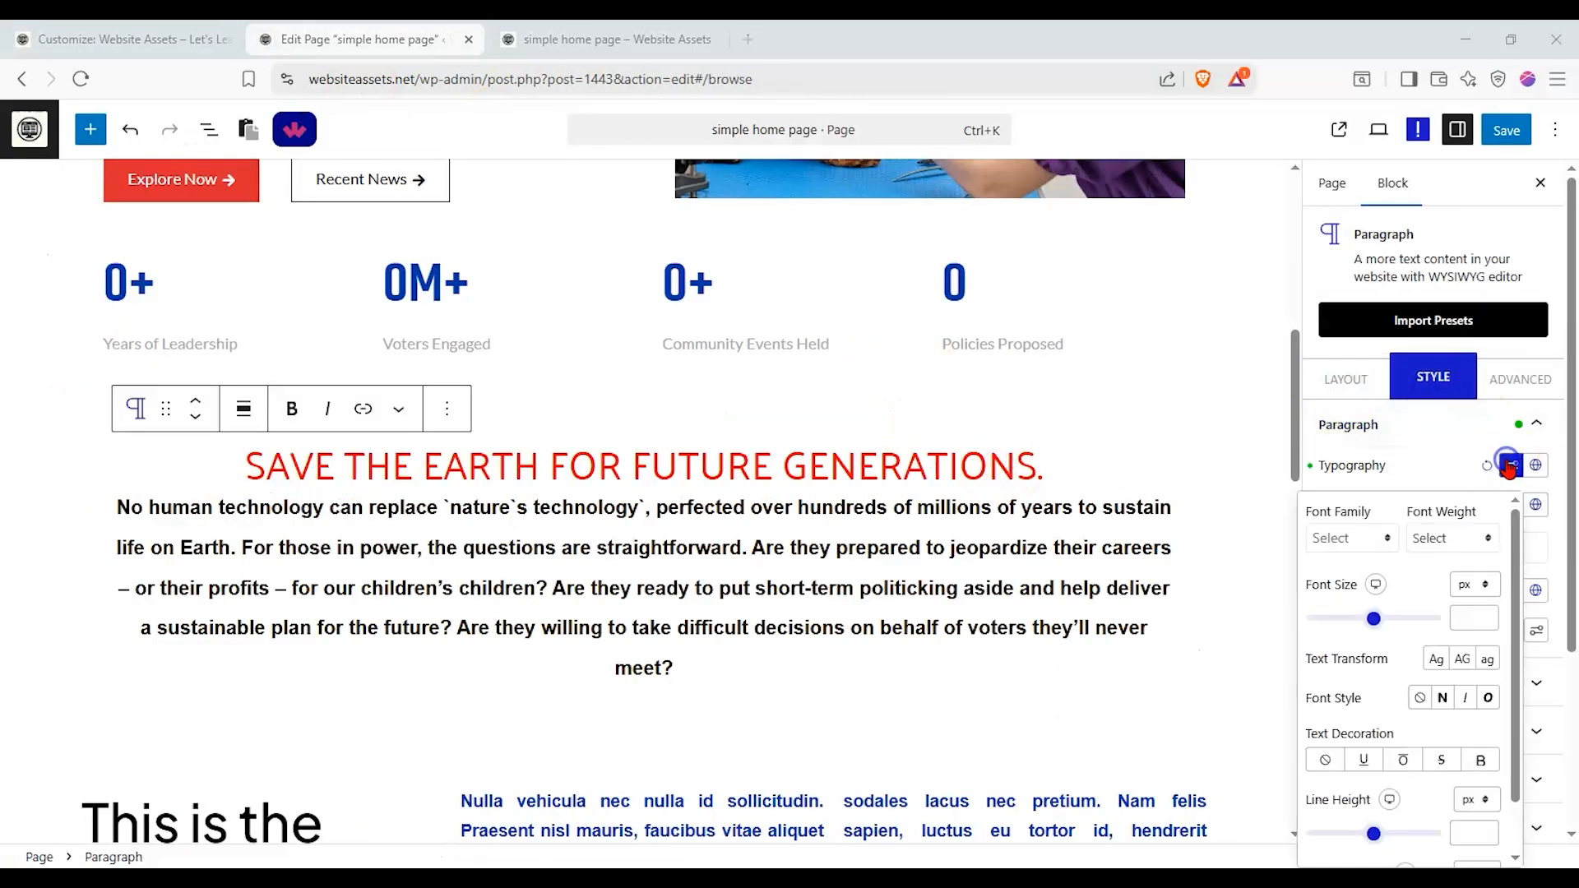
click(1371, 540)
click(1374, 791)
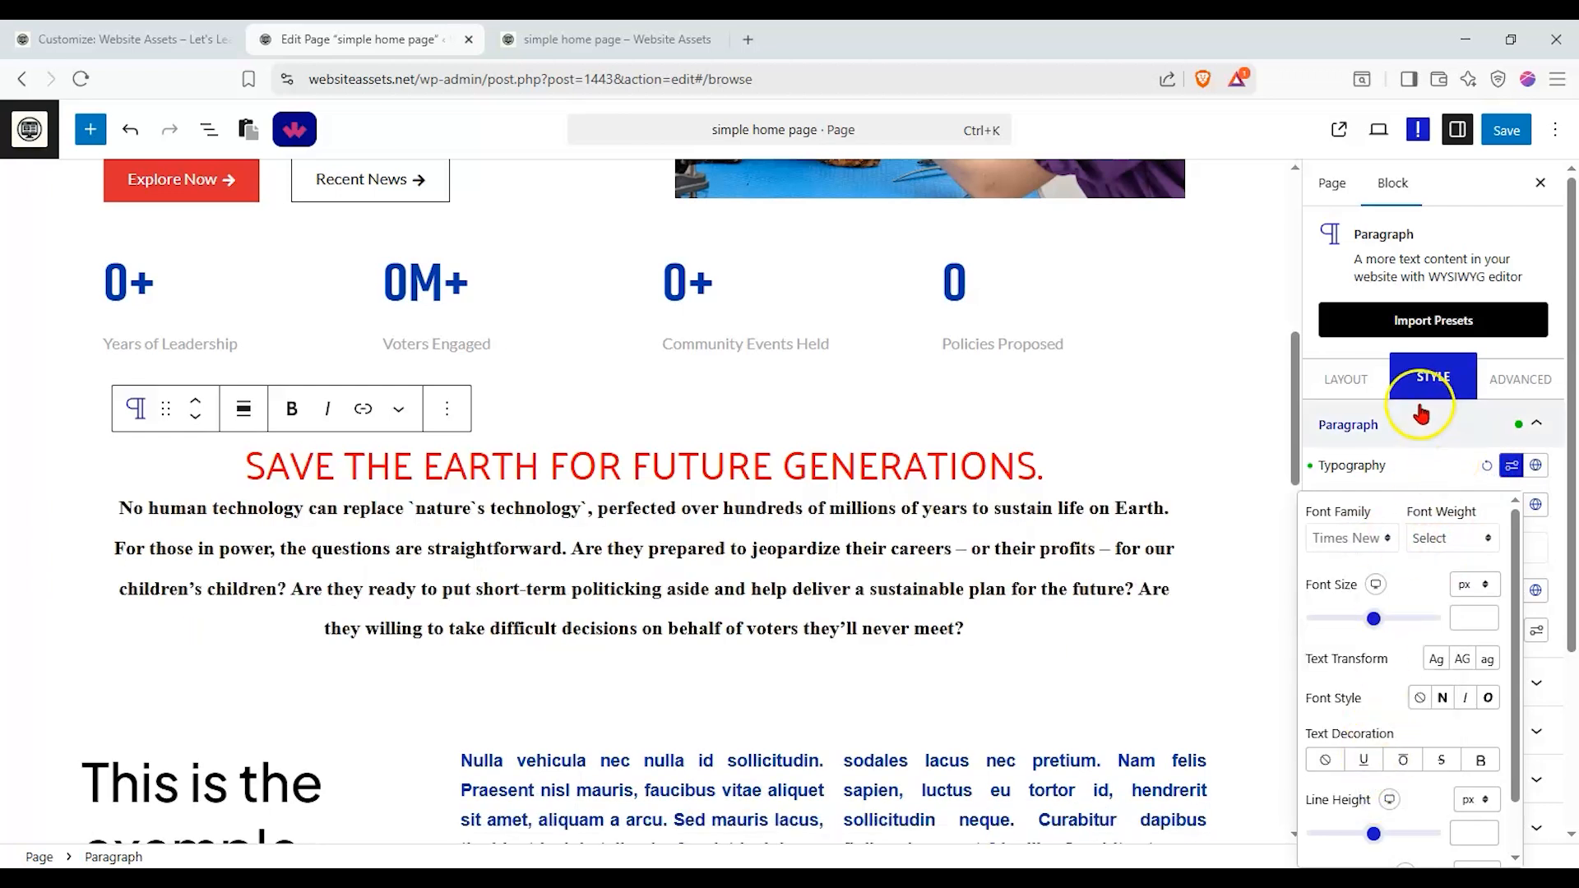
Open the typography settings for the Paragraph block's title
click(1384, 436)
click(1346, 379)
click(1413, 436)
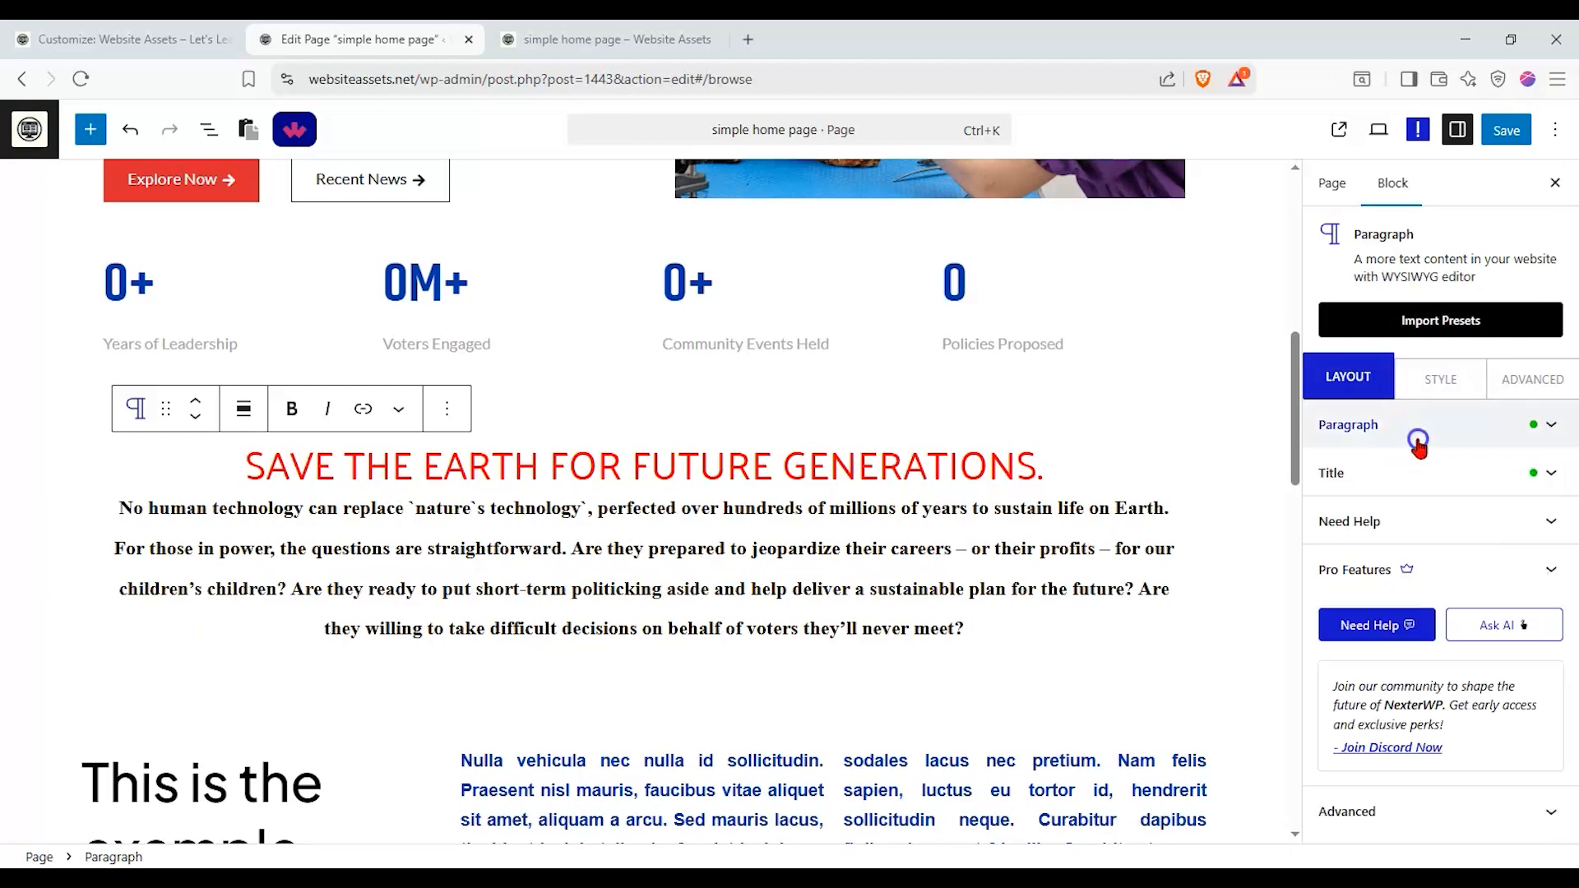
click(1418, 496)
click(1414, 393)
click(1413, 421)
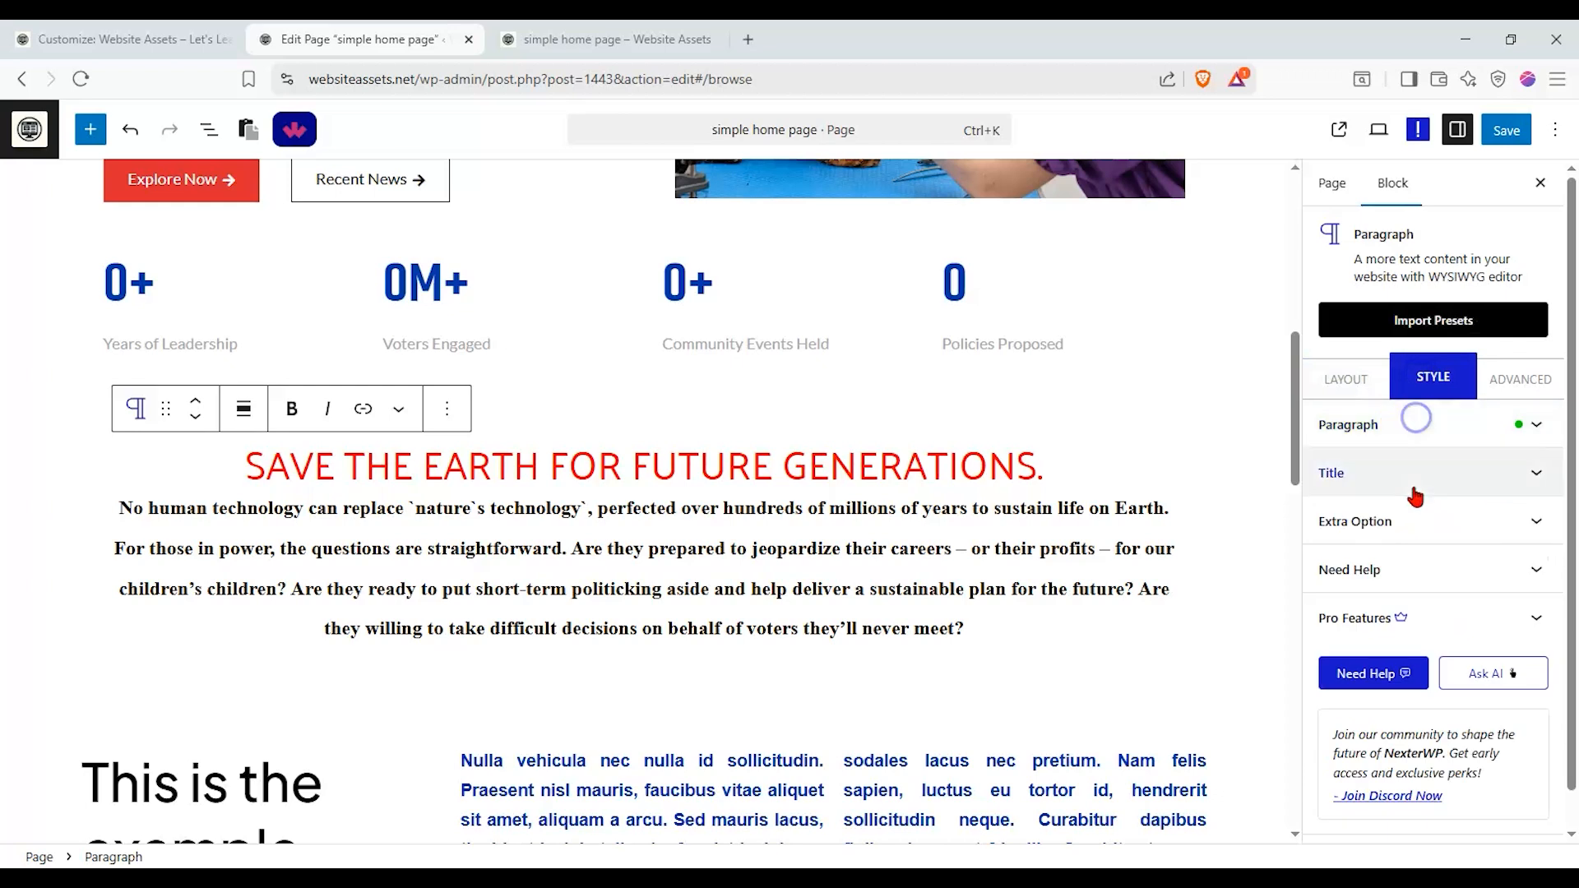
click(1413, 486)
click(1511, 513)
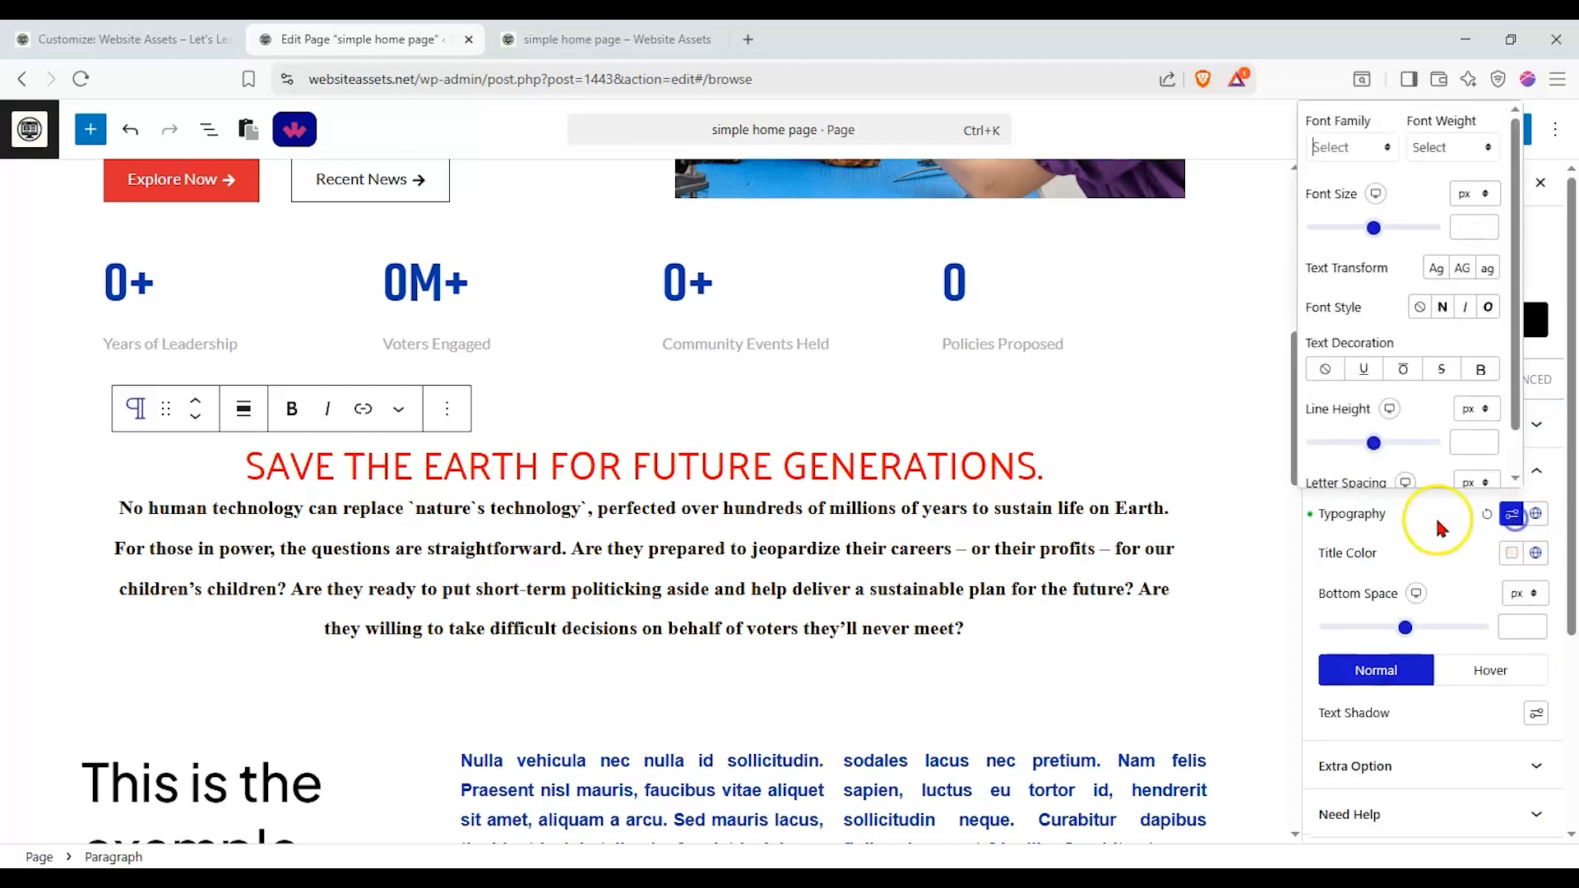
click(1369, 141)
click(146, 281)
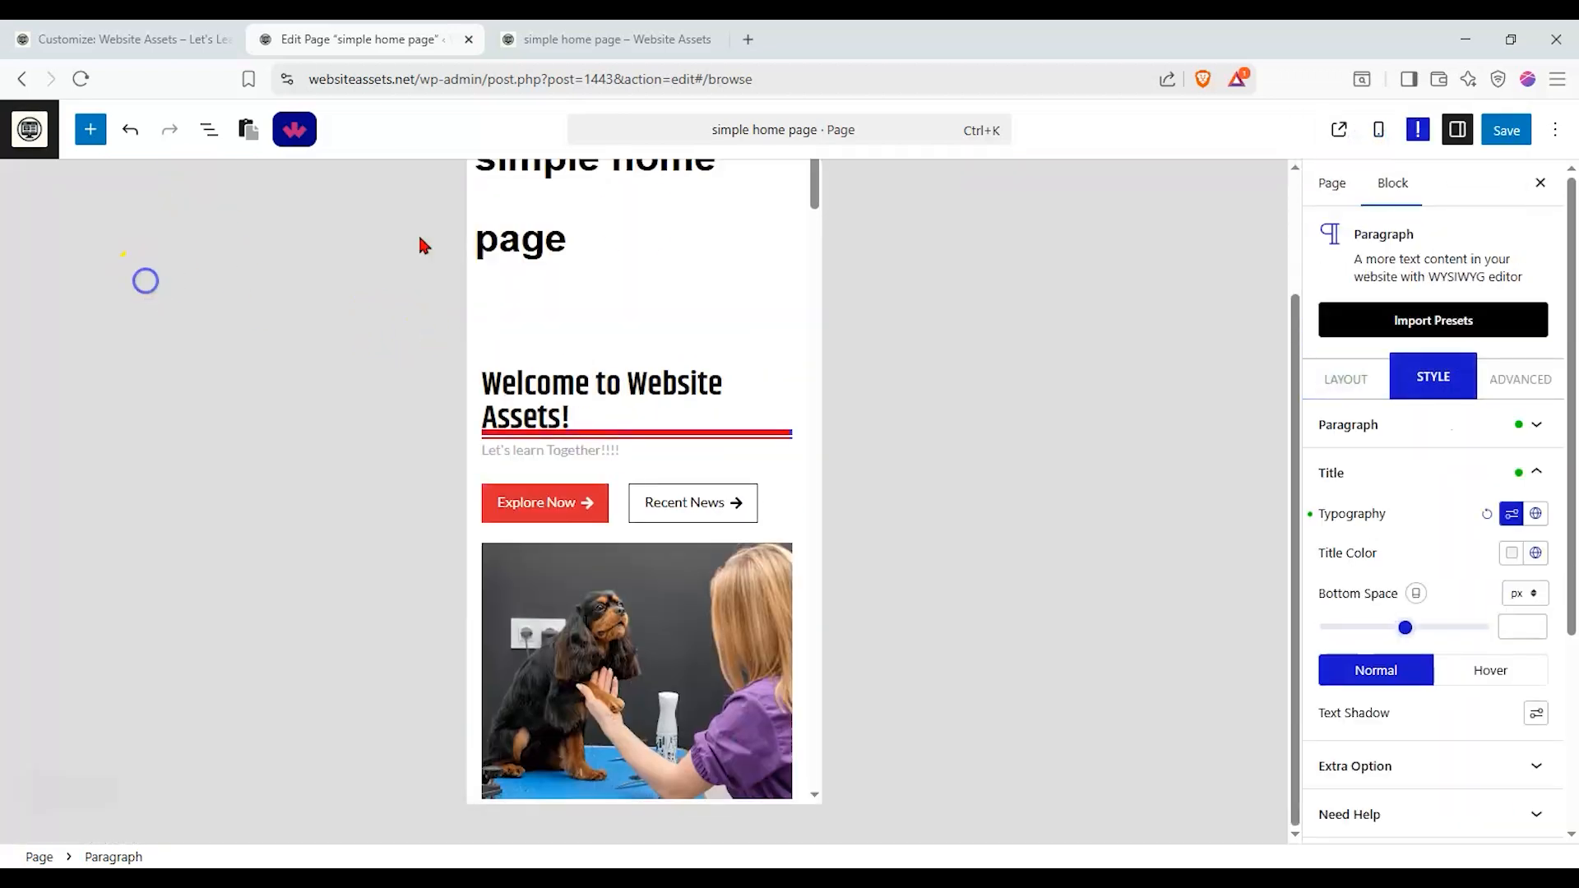
click(1370, 132)
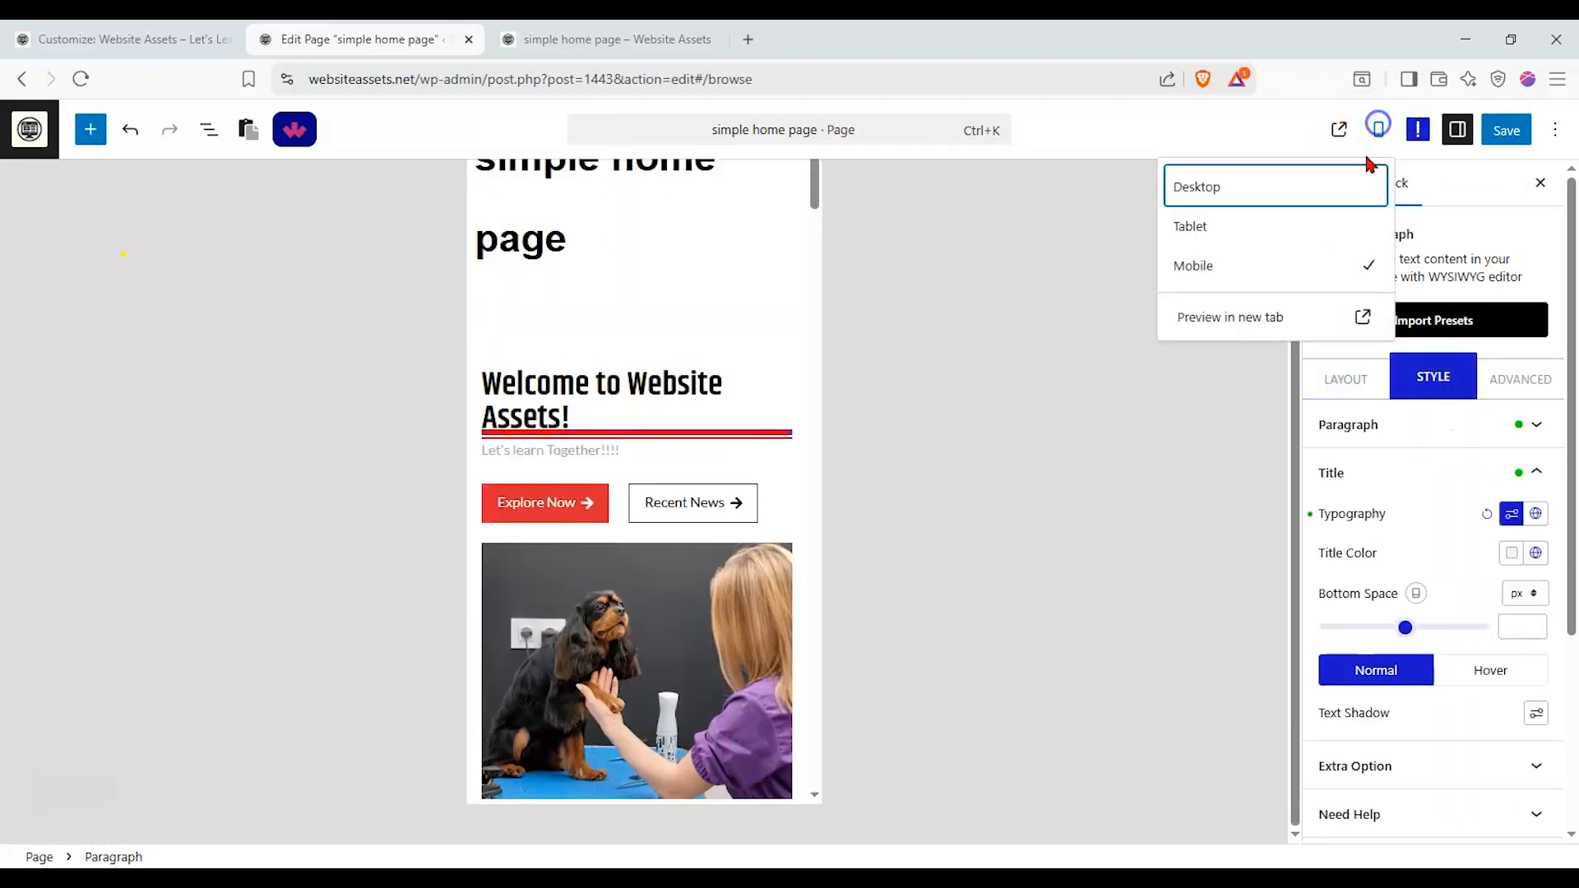
click(1294, 200)
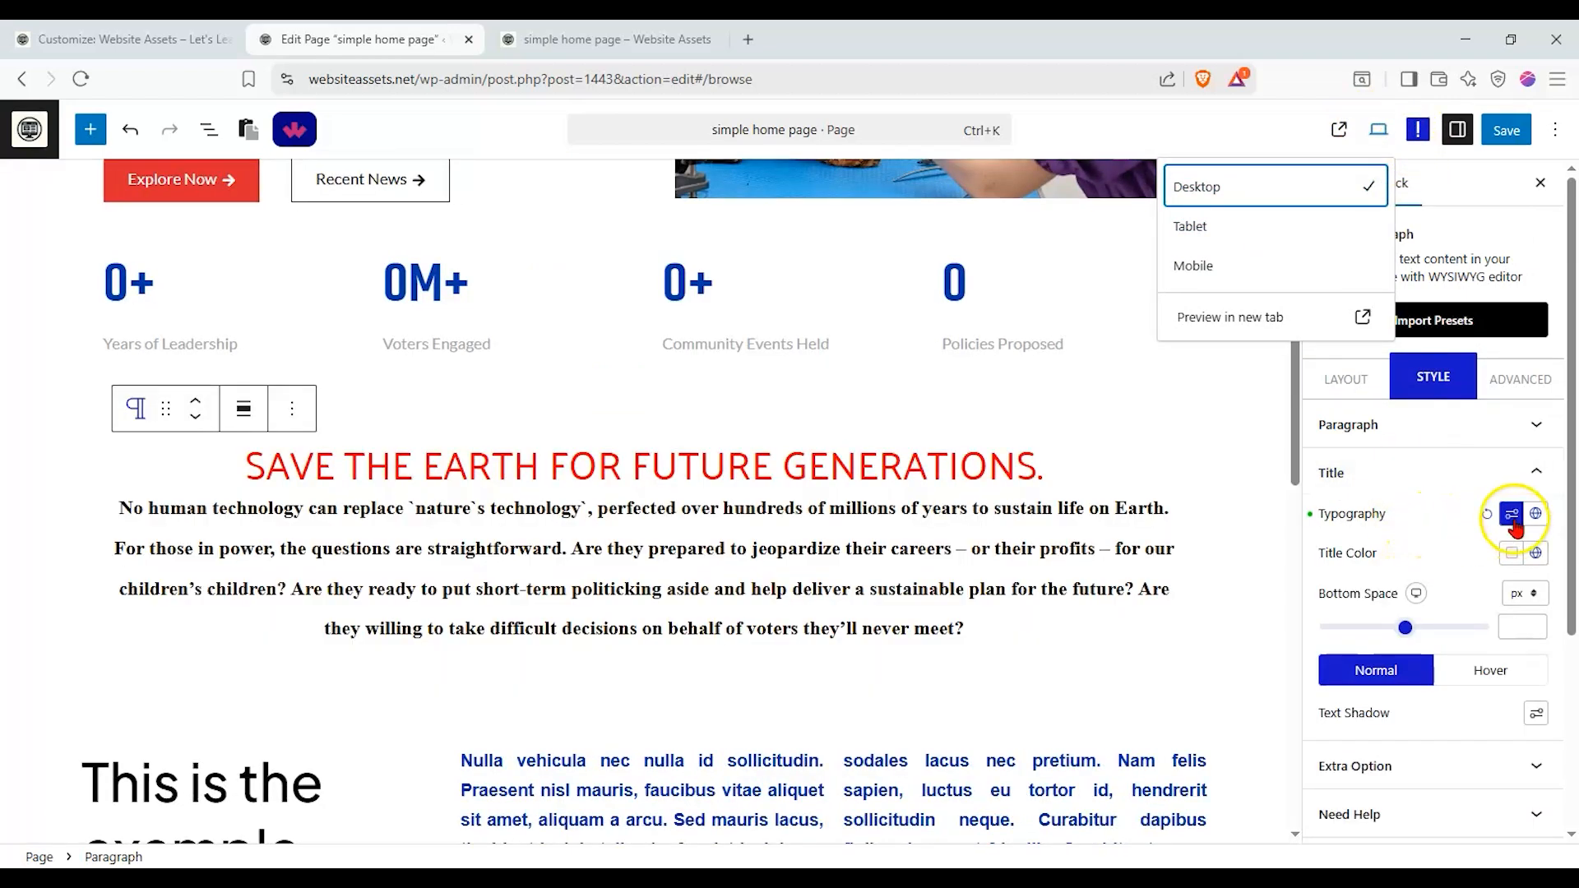
Set the Paragraph block title's font family to Times New Roman and its color to the dark green from Nexter Global Colors
click(1512, 515)
click(1326, 145)
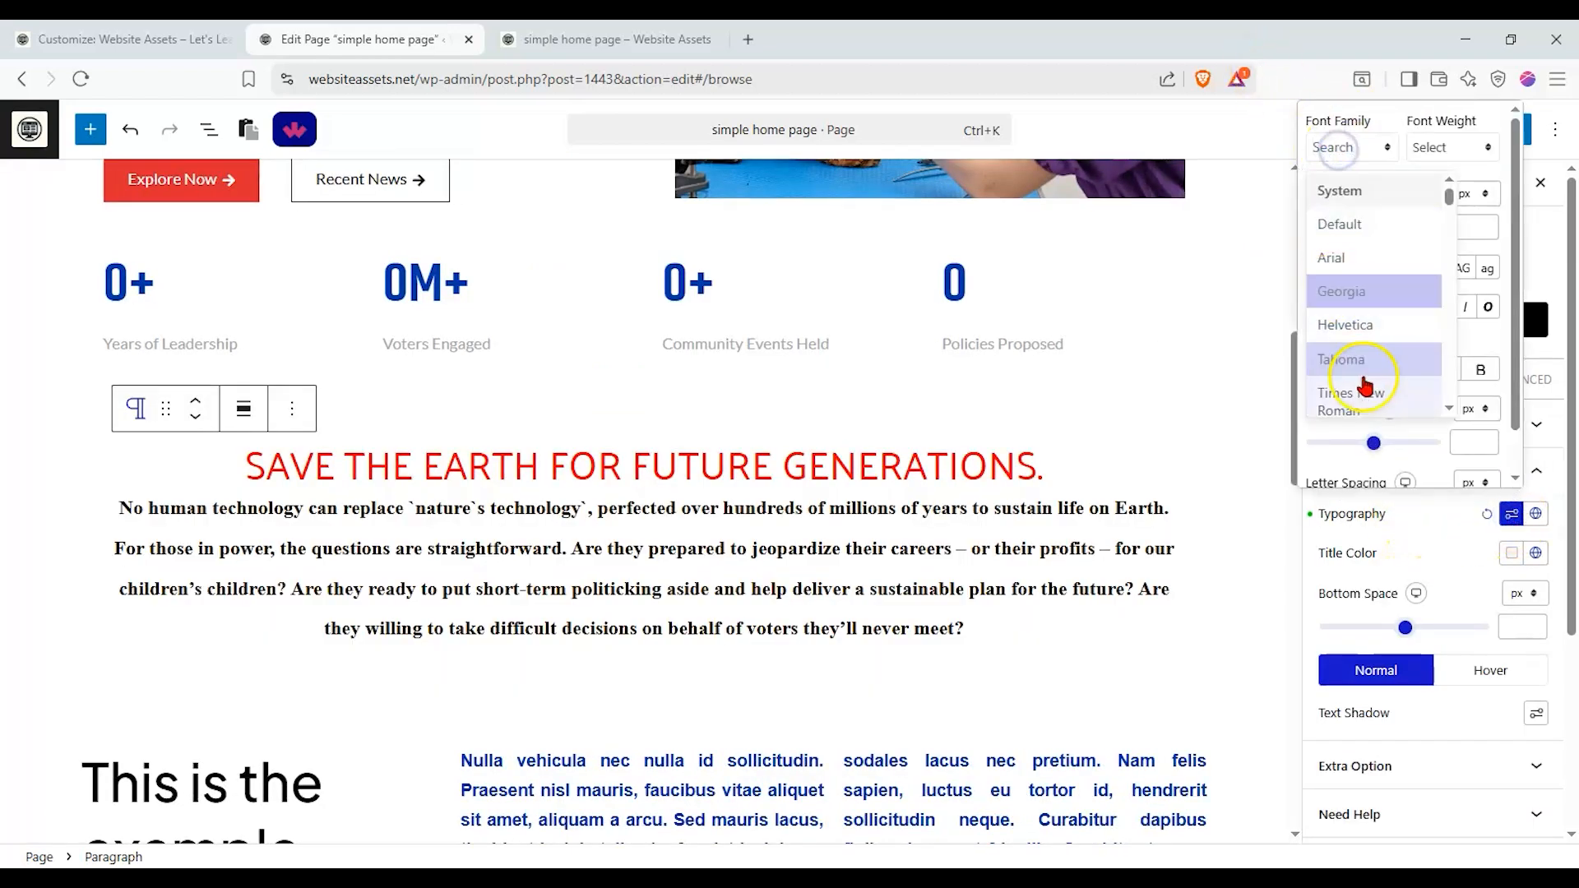
click(1359, 393)
click(1425, 530)
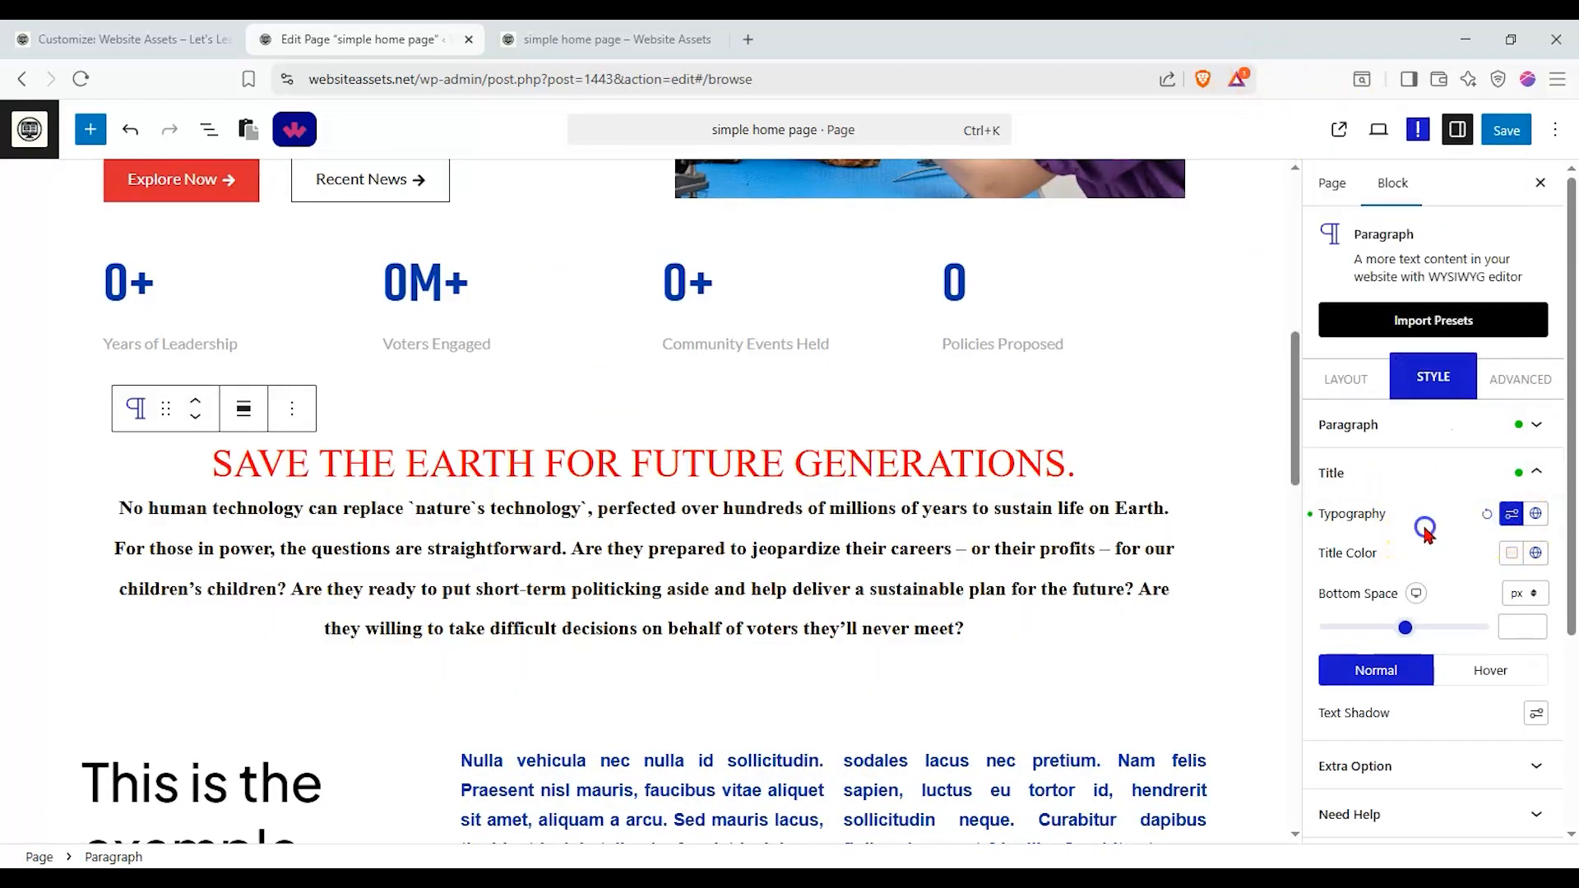
click(1537, 554)
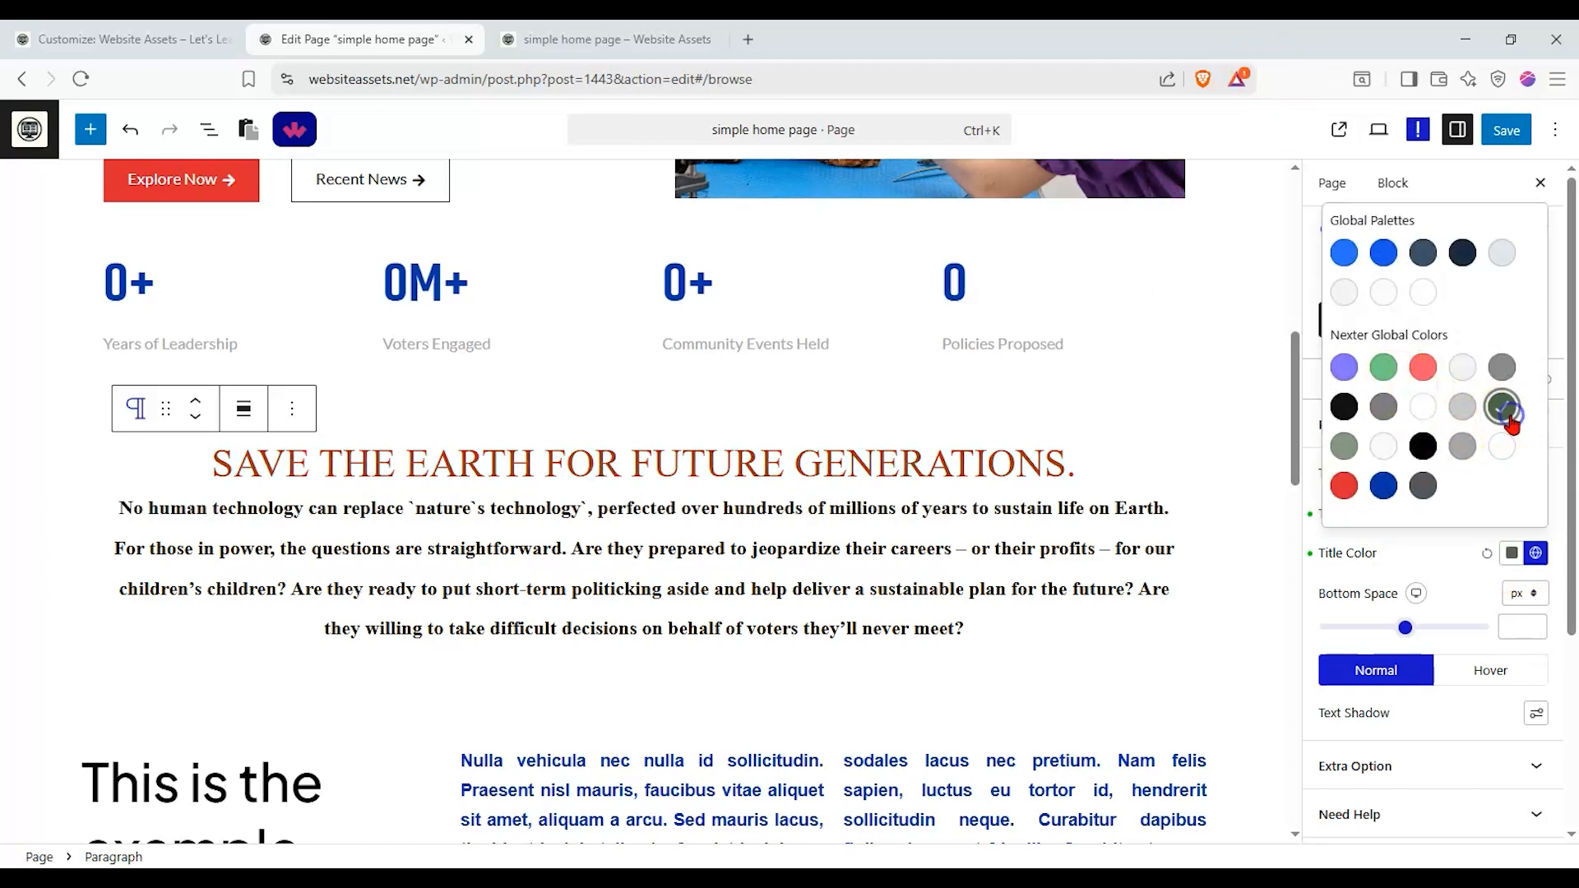
Save the page and check the restyled title and paragraph on the reloaded live page
click(1502, 131)
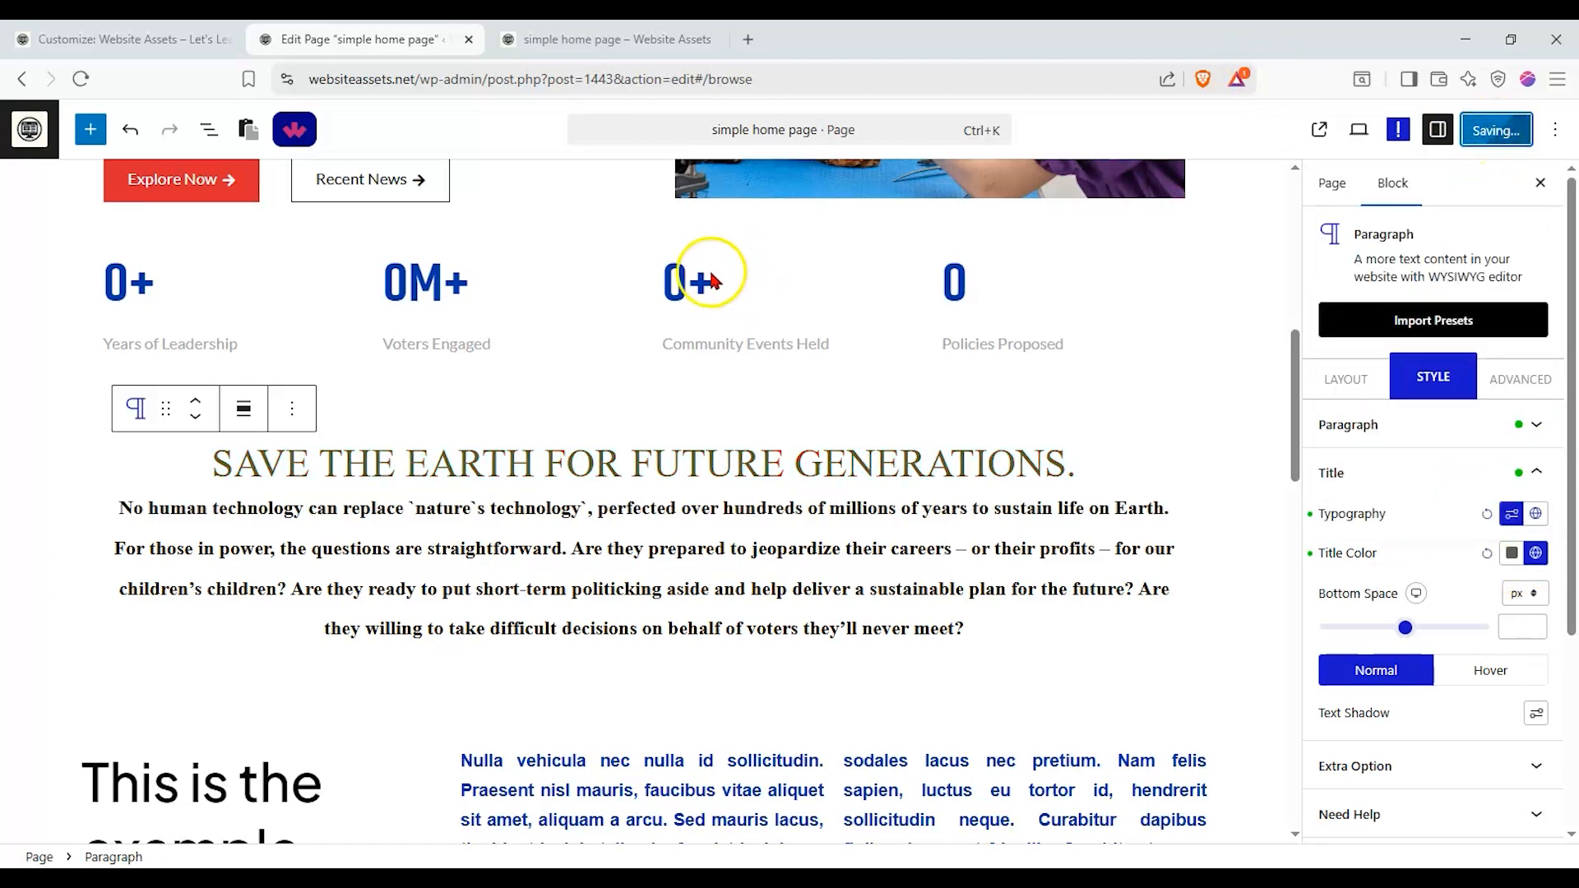
click(581, 40)
click(76, 83)
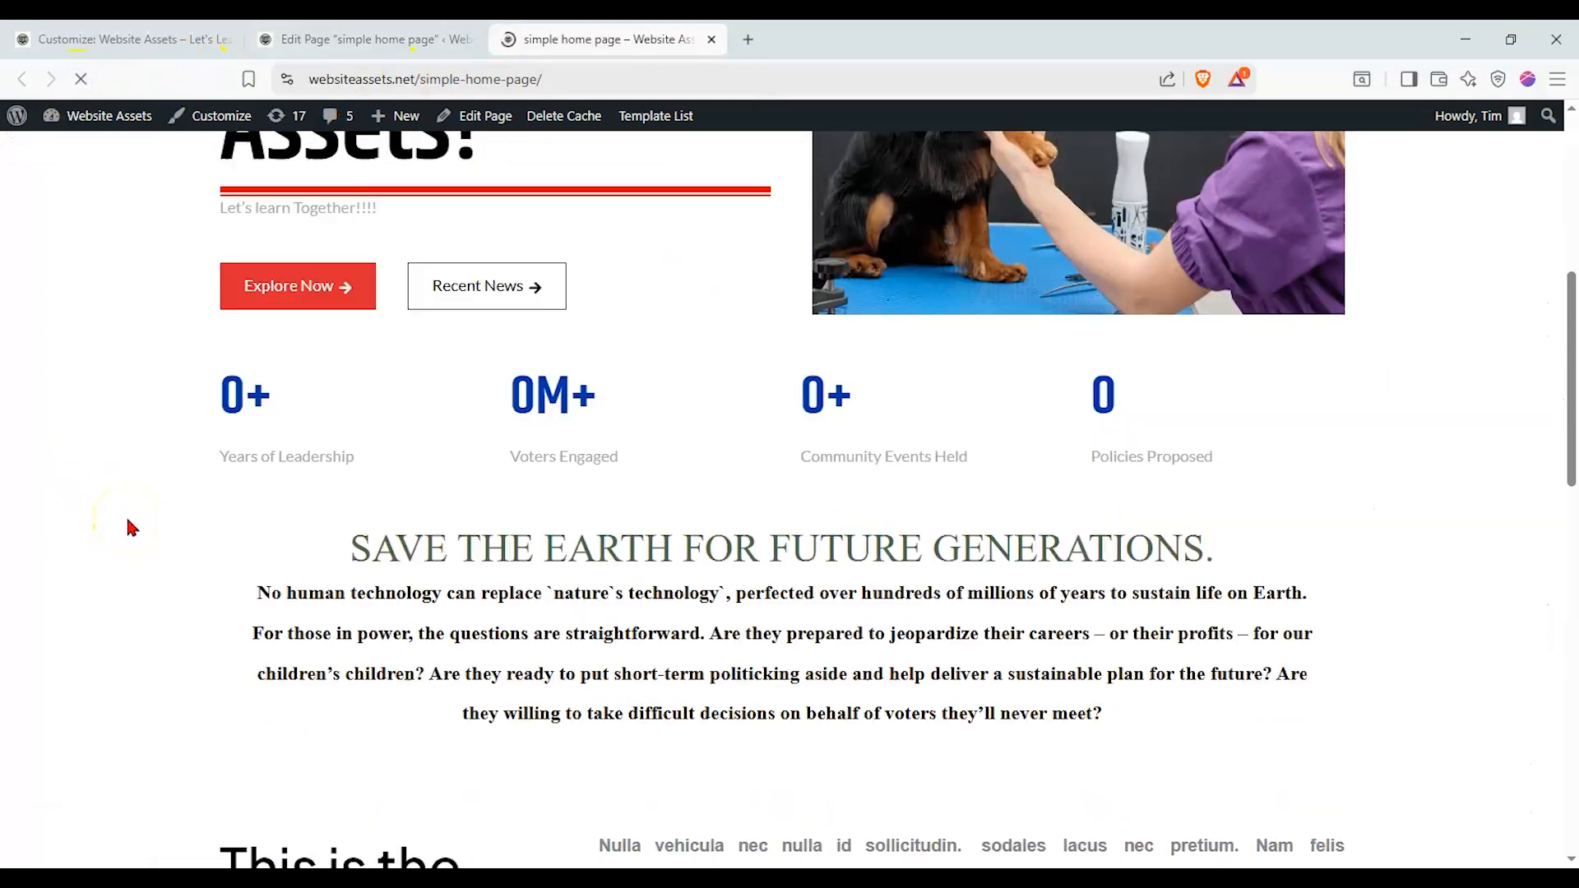
drag(349, 590, 1219, 754)
click(311, 603)
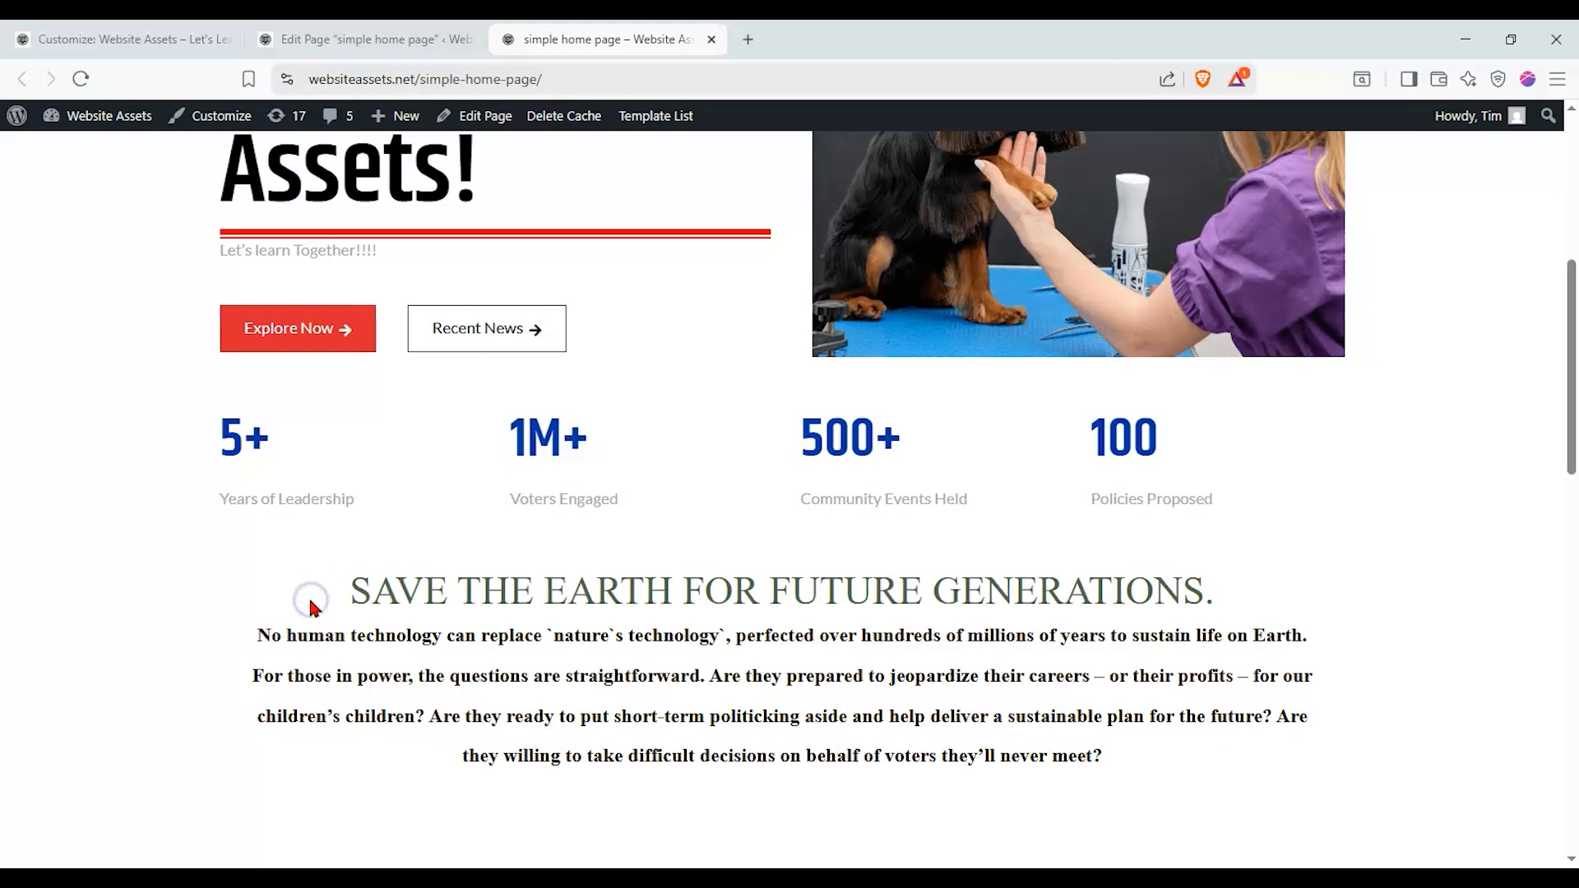
Insert a second Nexter Paragraph block directly below the green "Save the Earth for future Generations." Paragraph block
click(123, 38)
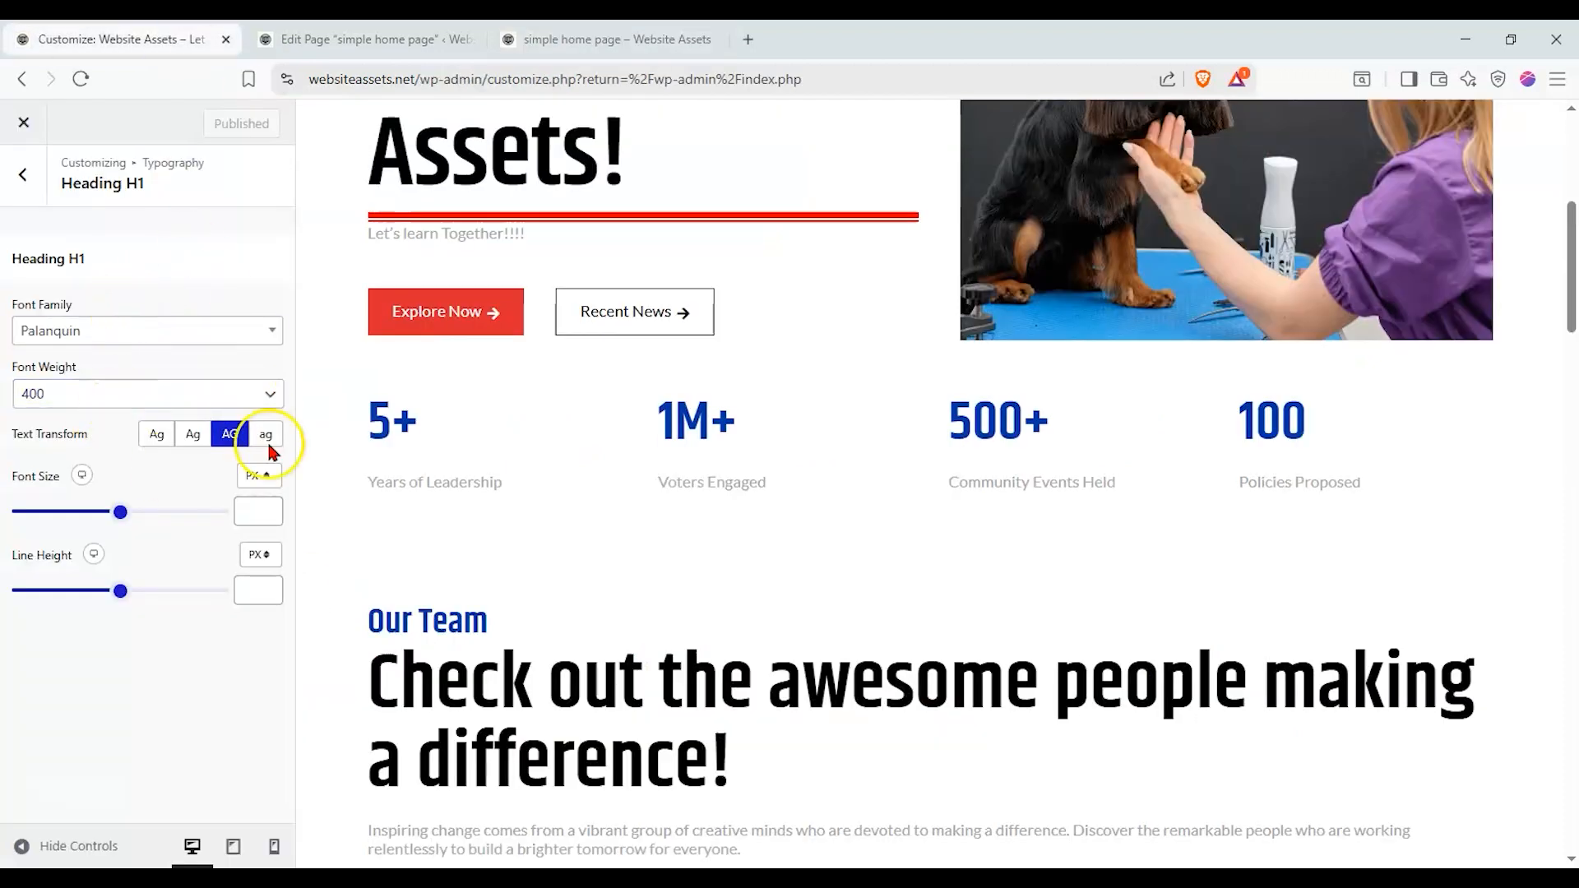
click(452, 35)
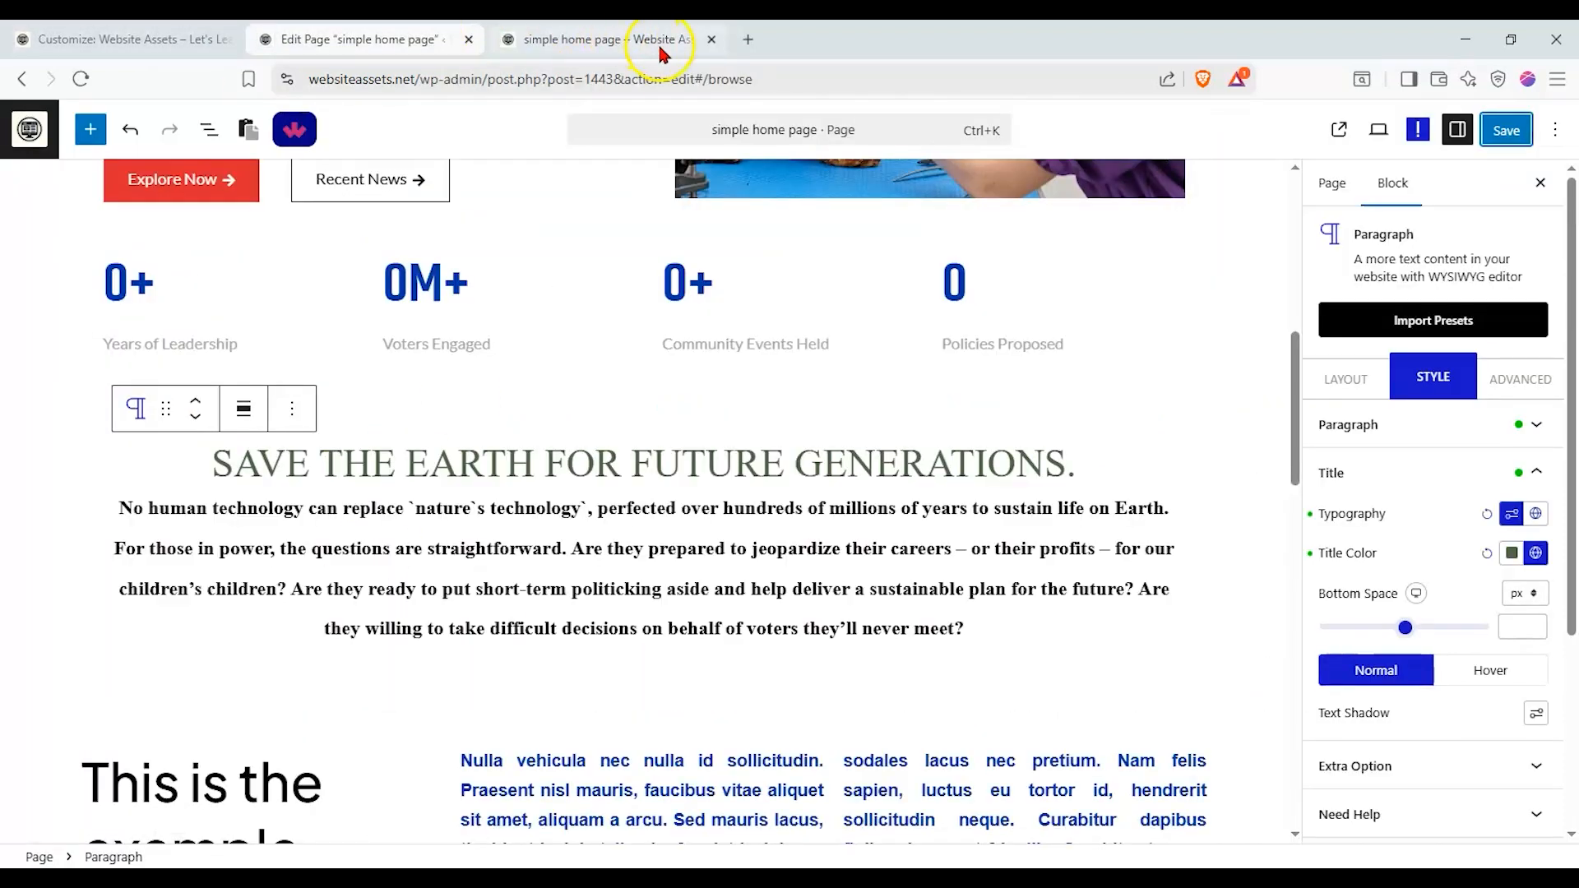
click(97, 130)
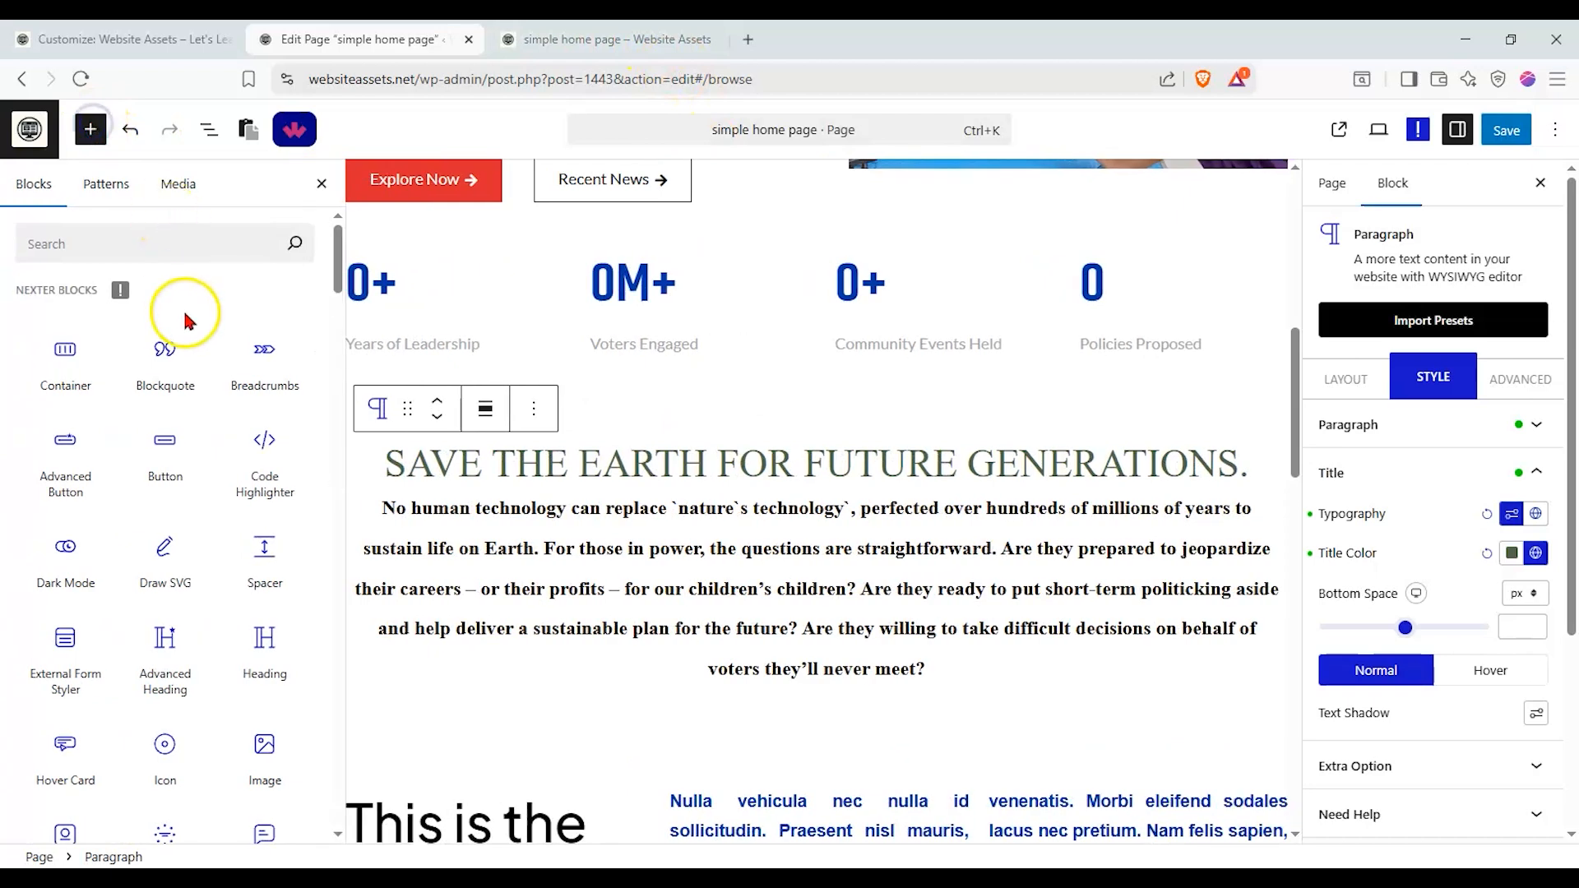
click(236, 242)
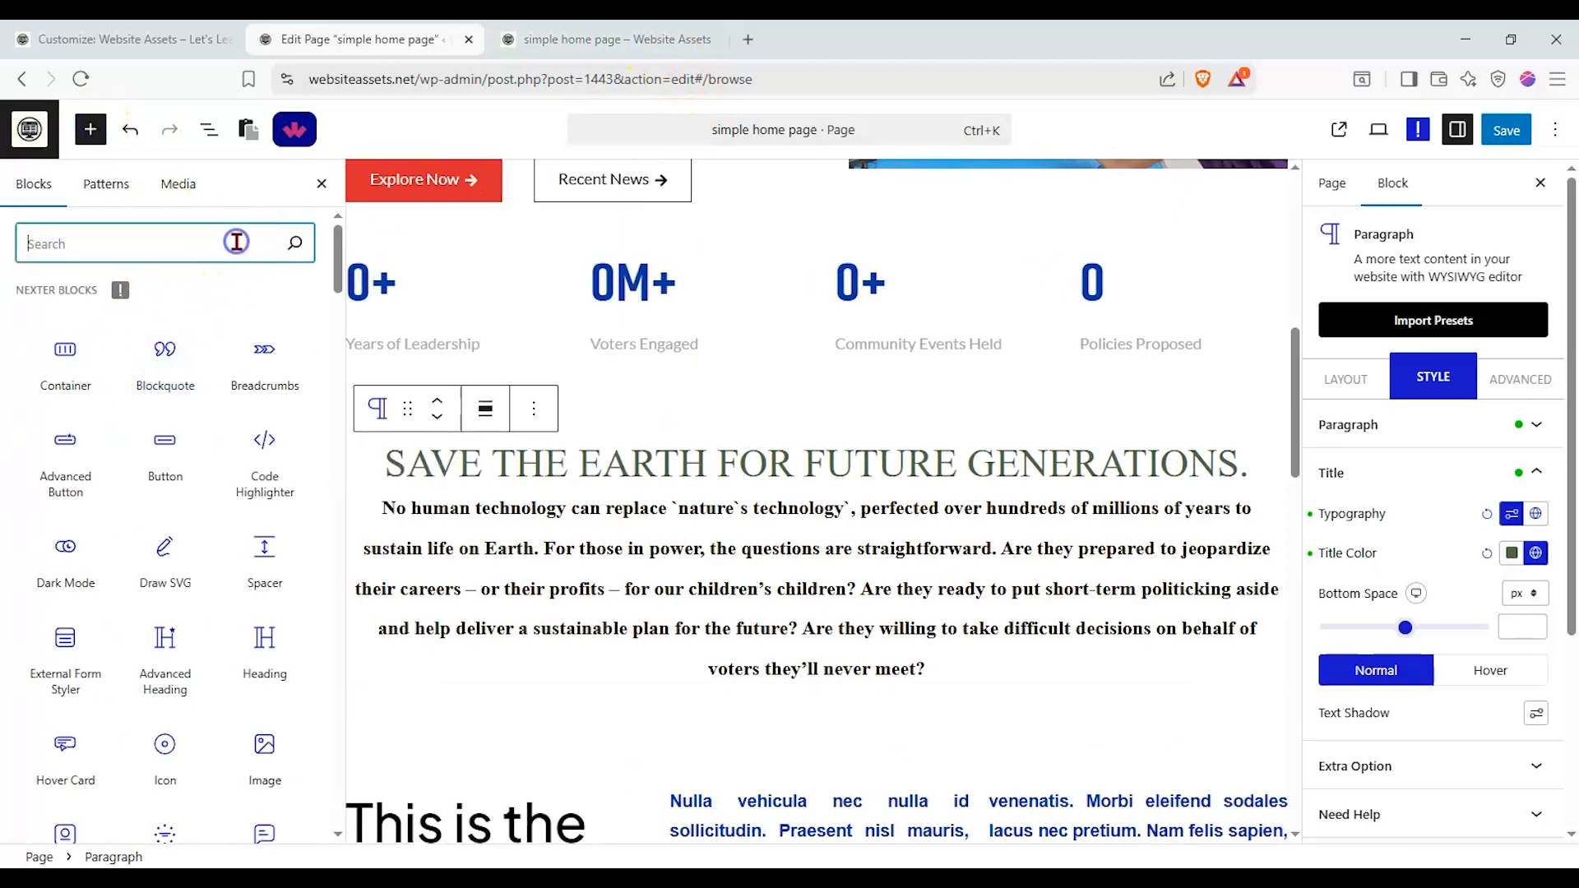
drag(166, 337, 631, 673)
click(550, 781)
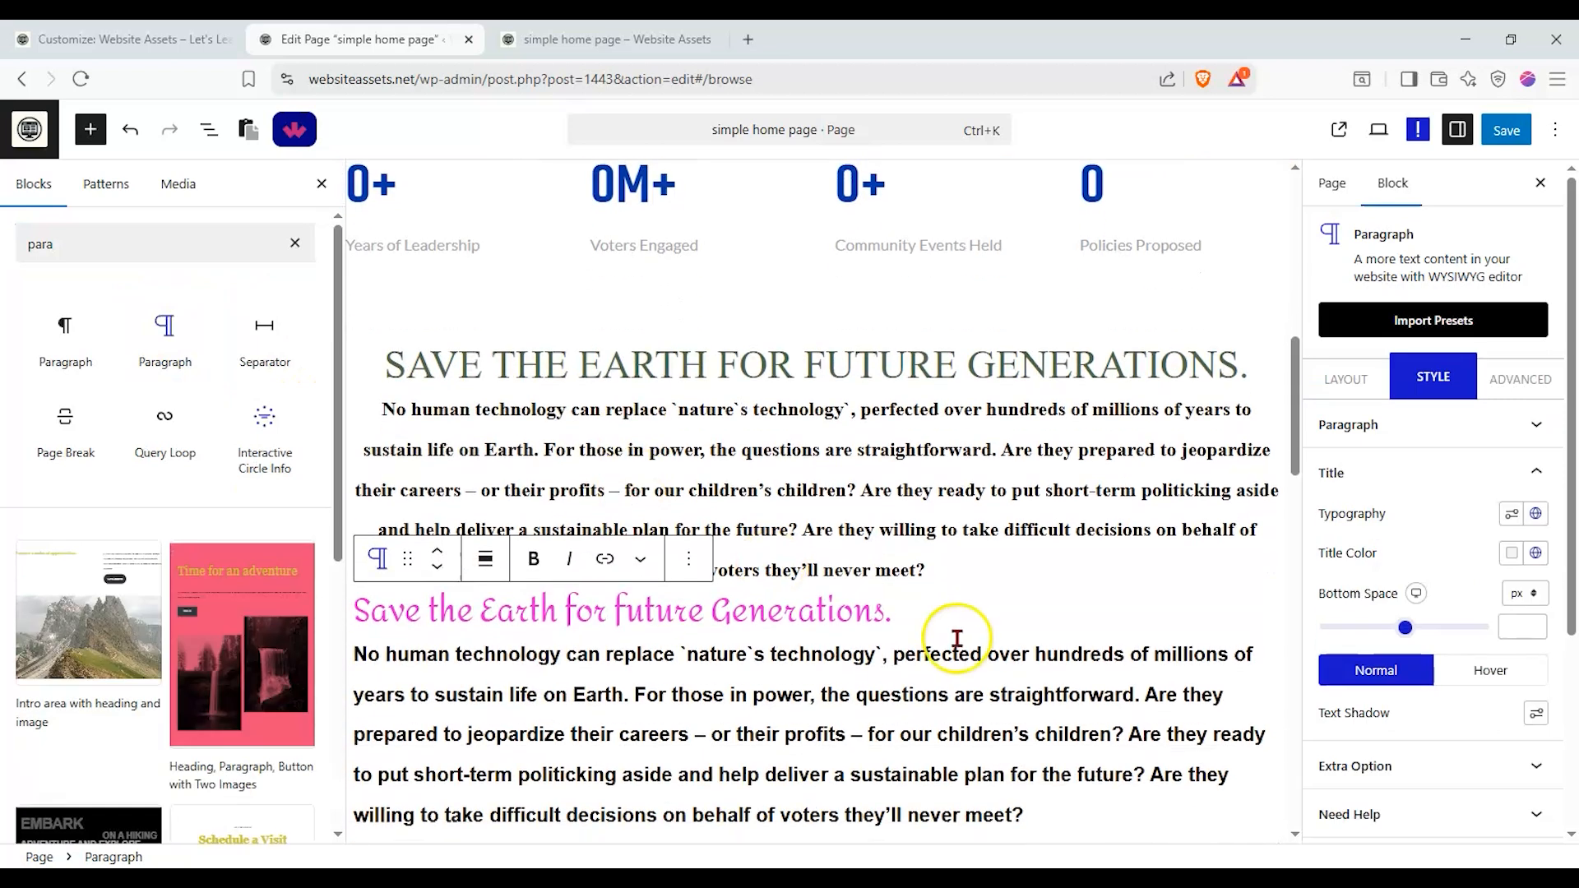
Try the H1 tag on the new Paragraph block's body text and switch it back to P
click(1348, 378)
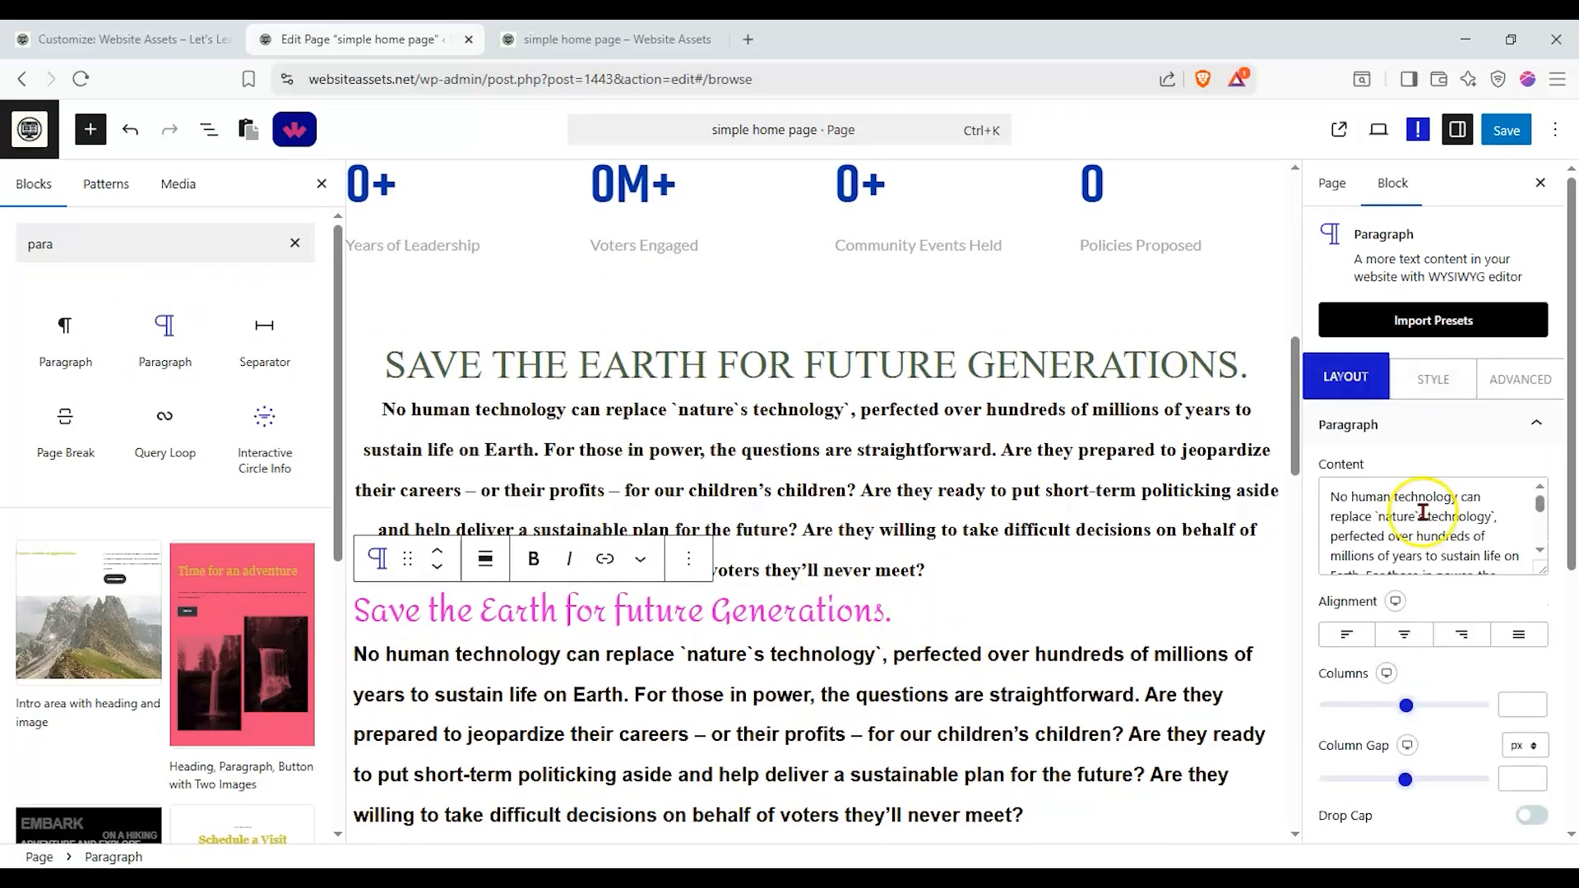
scroll(1365, 646, down, 3)
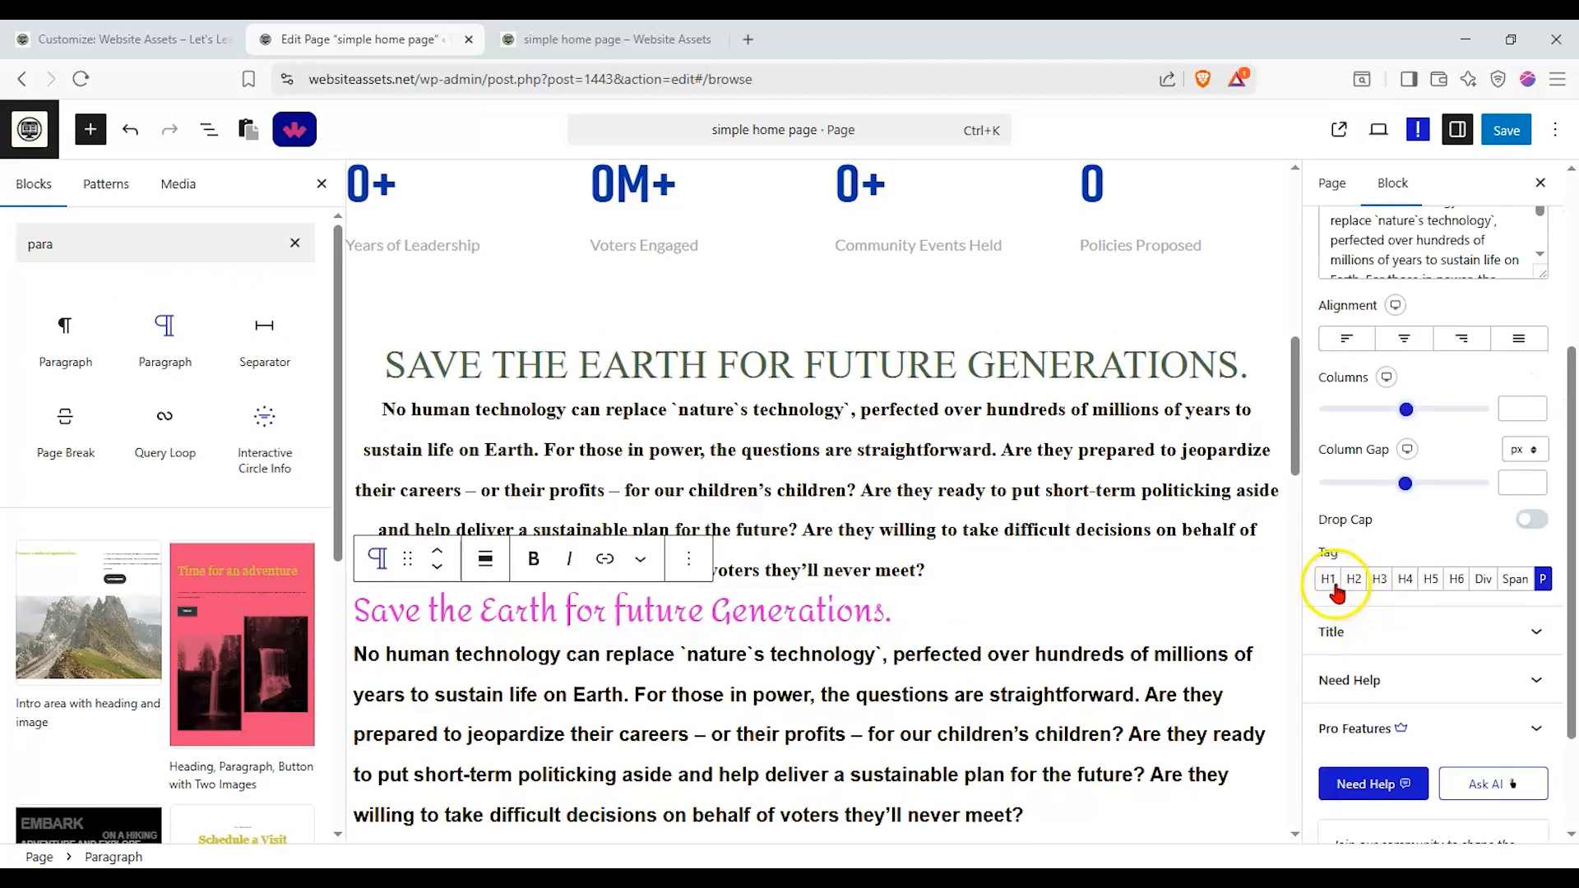
scroll(1334, 588, down, 2)
scroll(1339, 582, up, 3)
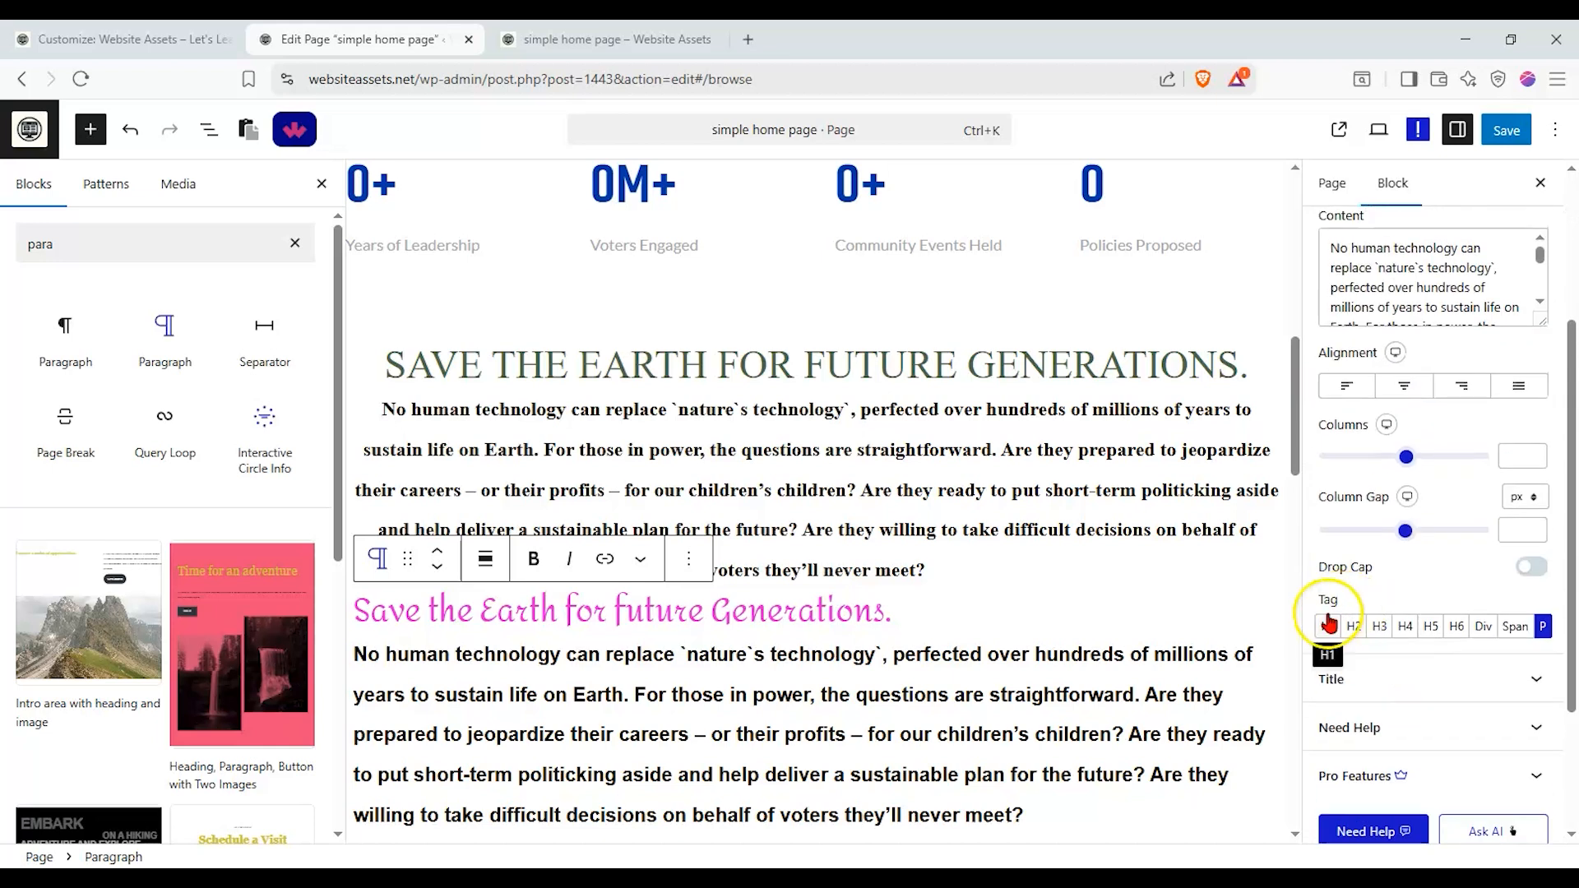
click(1327, 625)
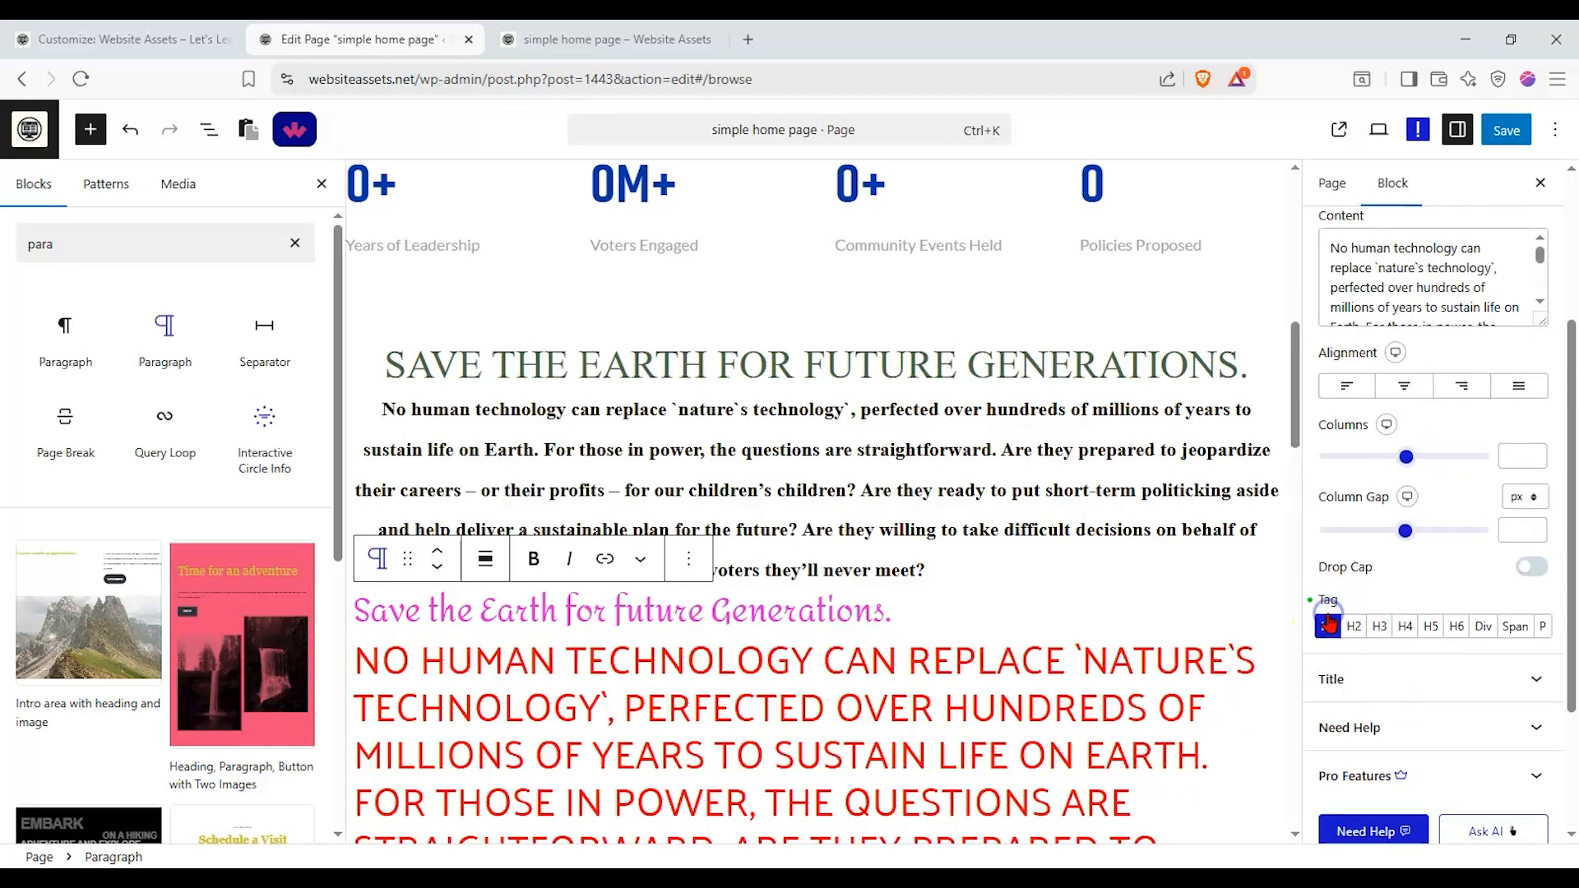
click(1548, 626)
Set the new Paragraph block's title tag to H1 and check the saved page live
click(1480, 679)
click(1329, 477)
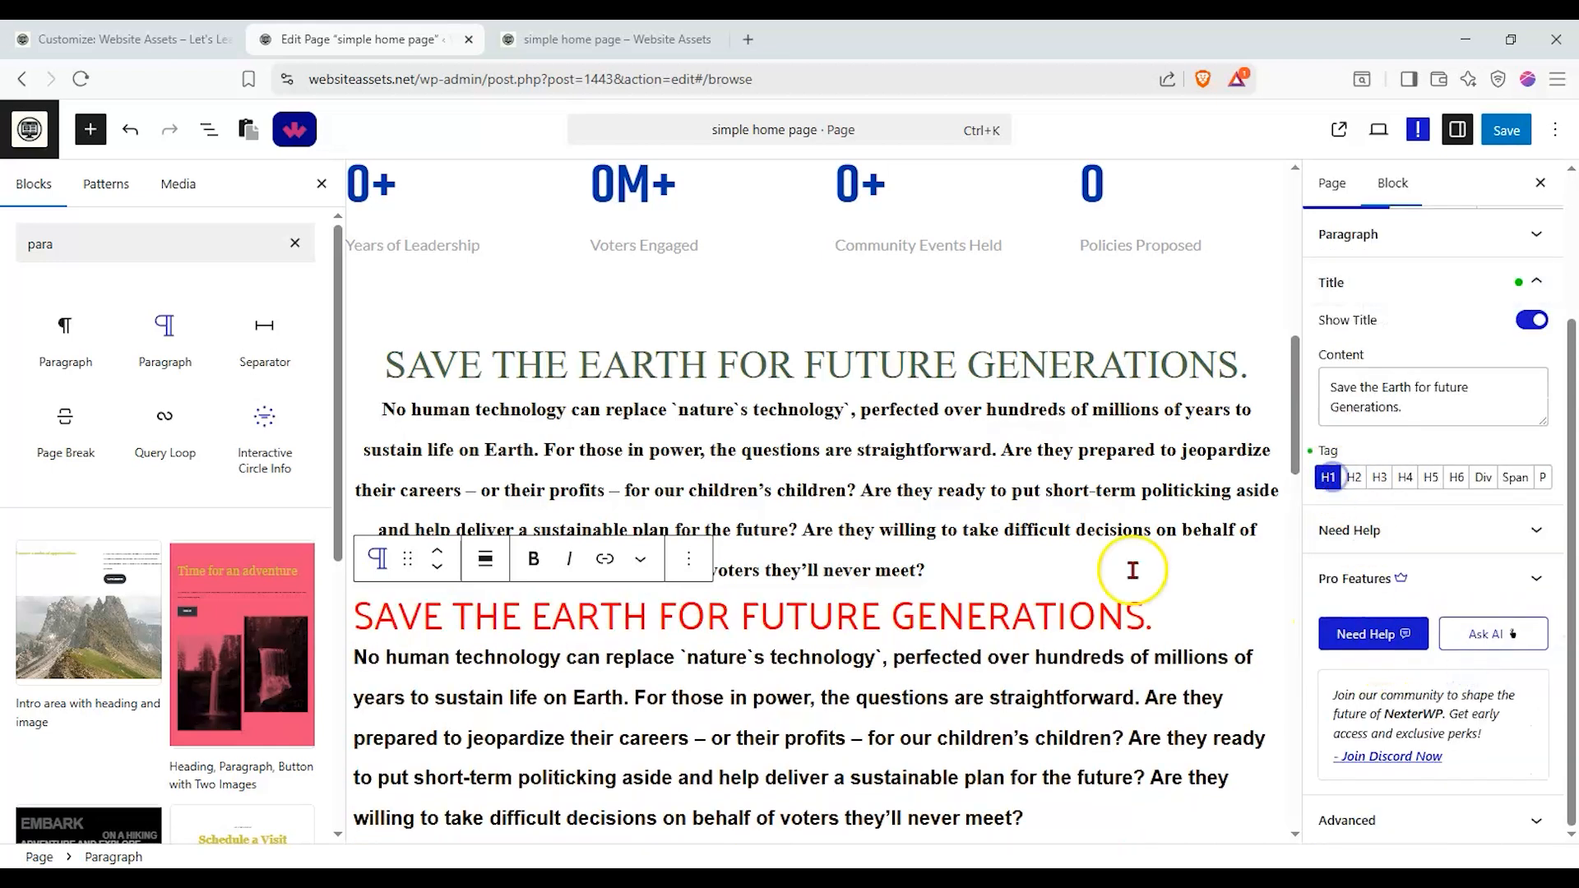
click(1507, 130)
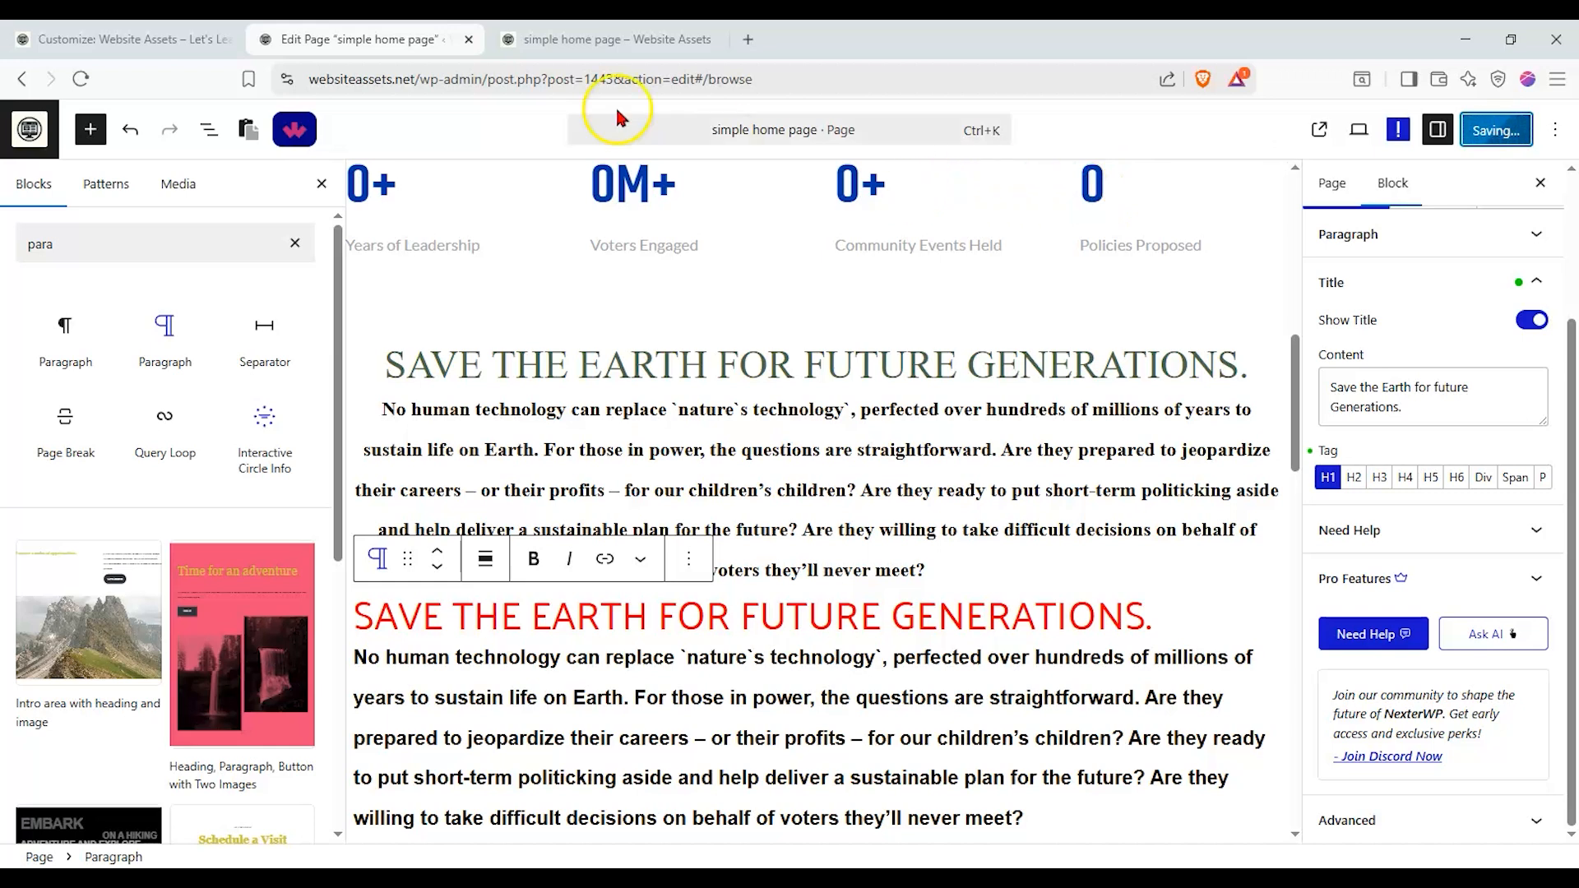
click(164, 822)
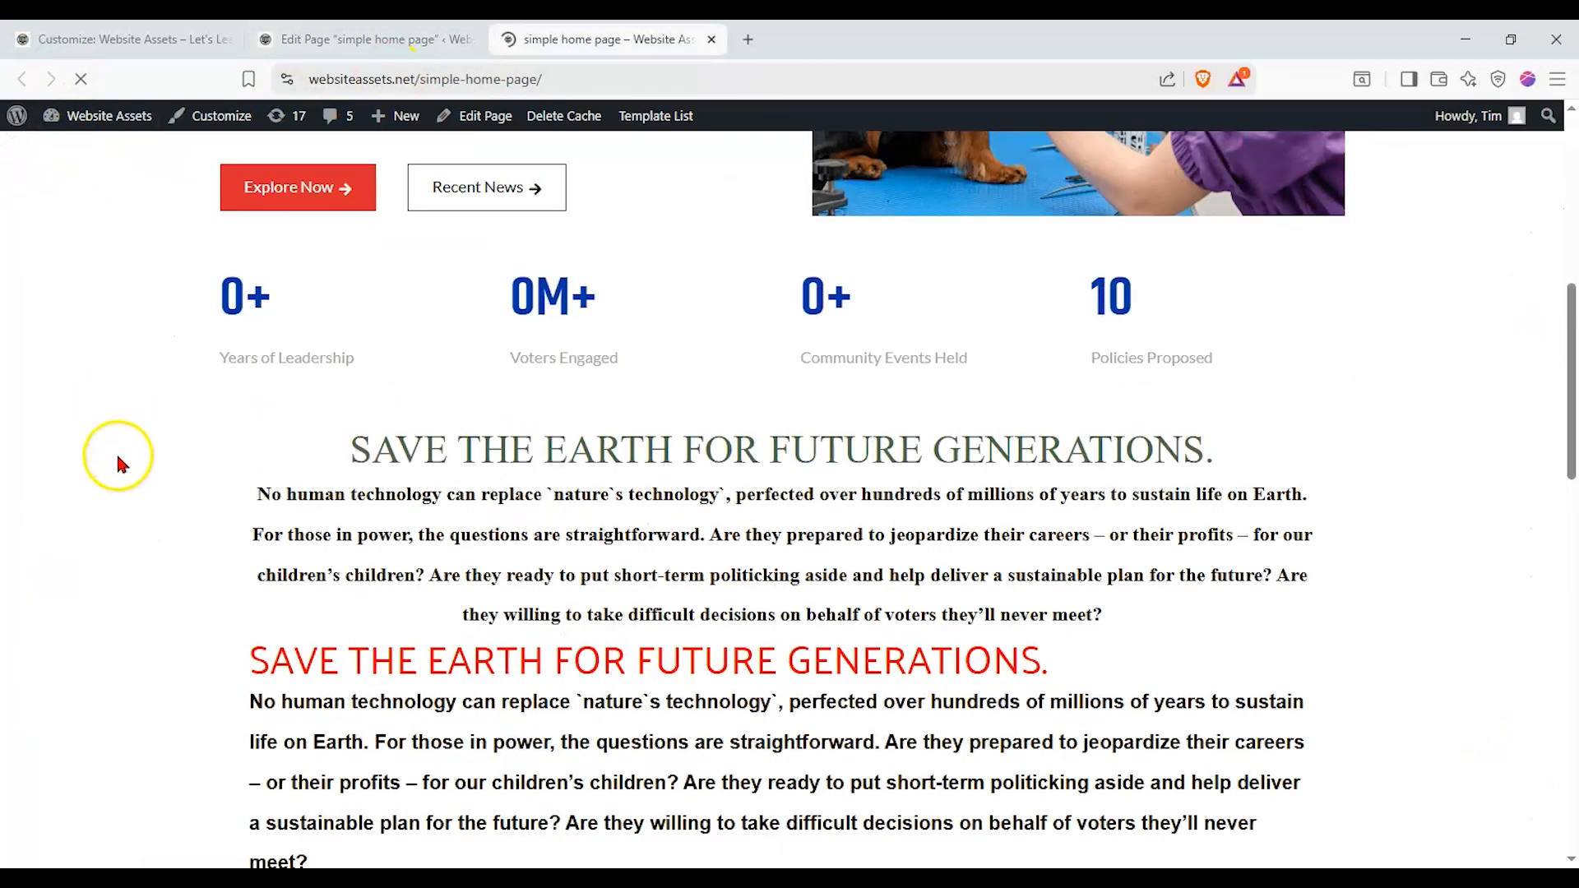
Leave the Heading H1 typography settings and close the Customizer
click(123, 39)
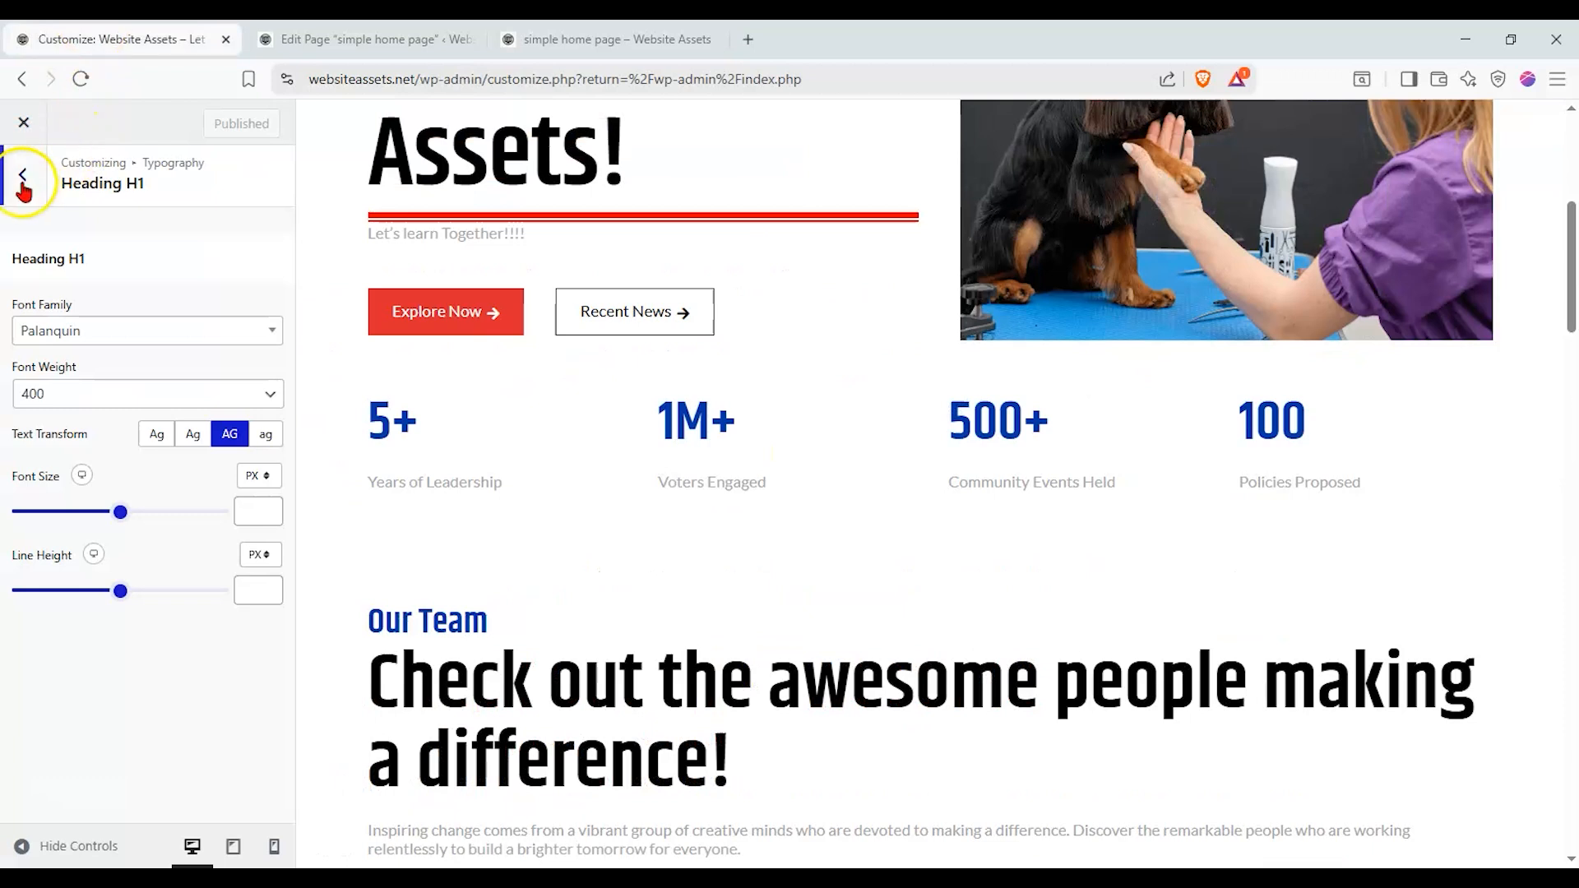
click(23, 181)
click(23, 183)
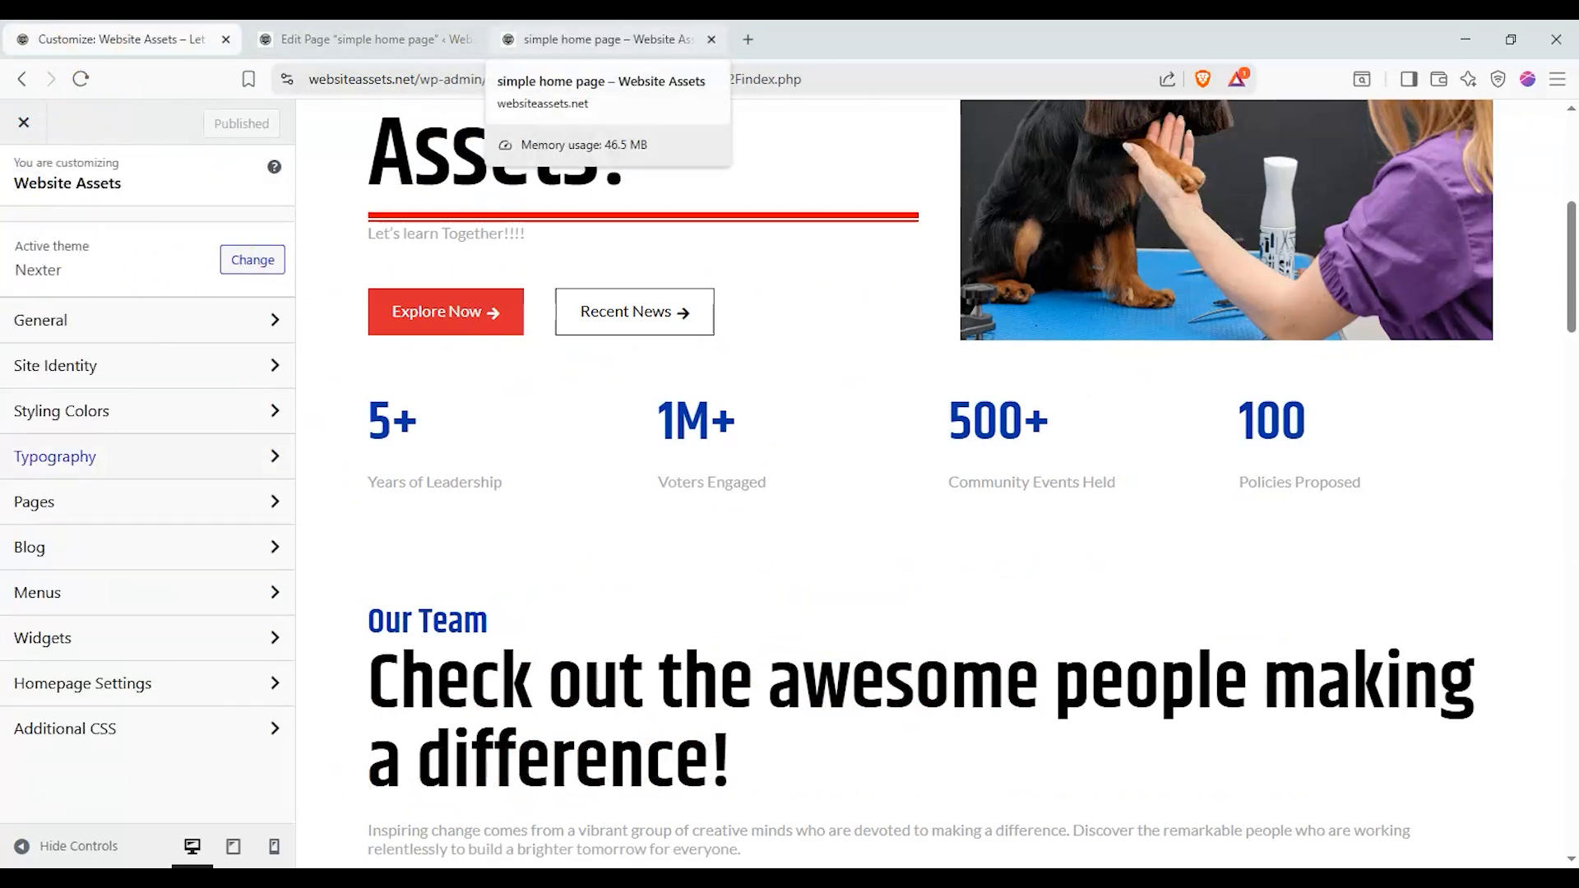
click(23, 123)
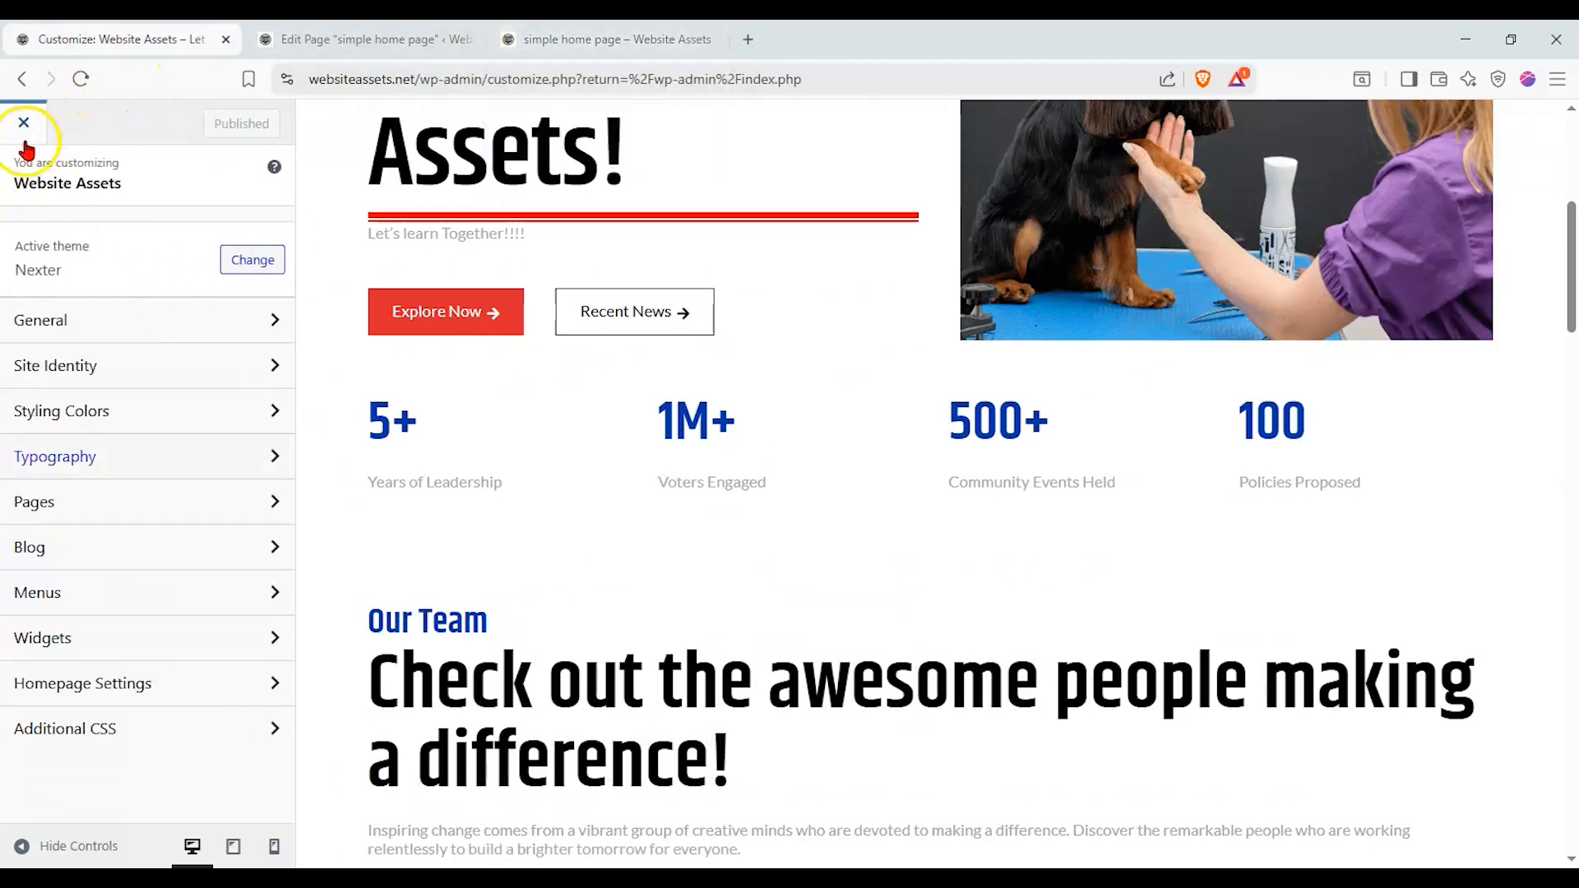
Return to the start of the live simple home page and close the page editor's browser tab
click(653, 41)
scroll(444, 375, up, 5)
scroll(444, 375, up, 2)
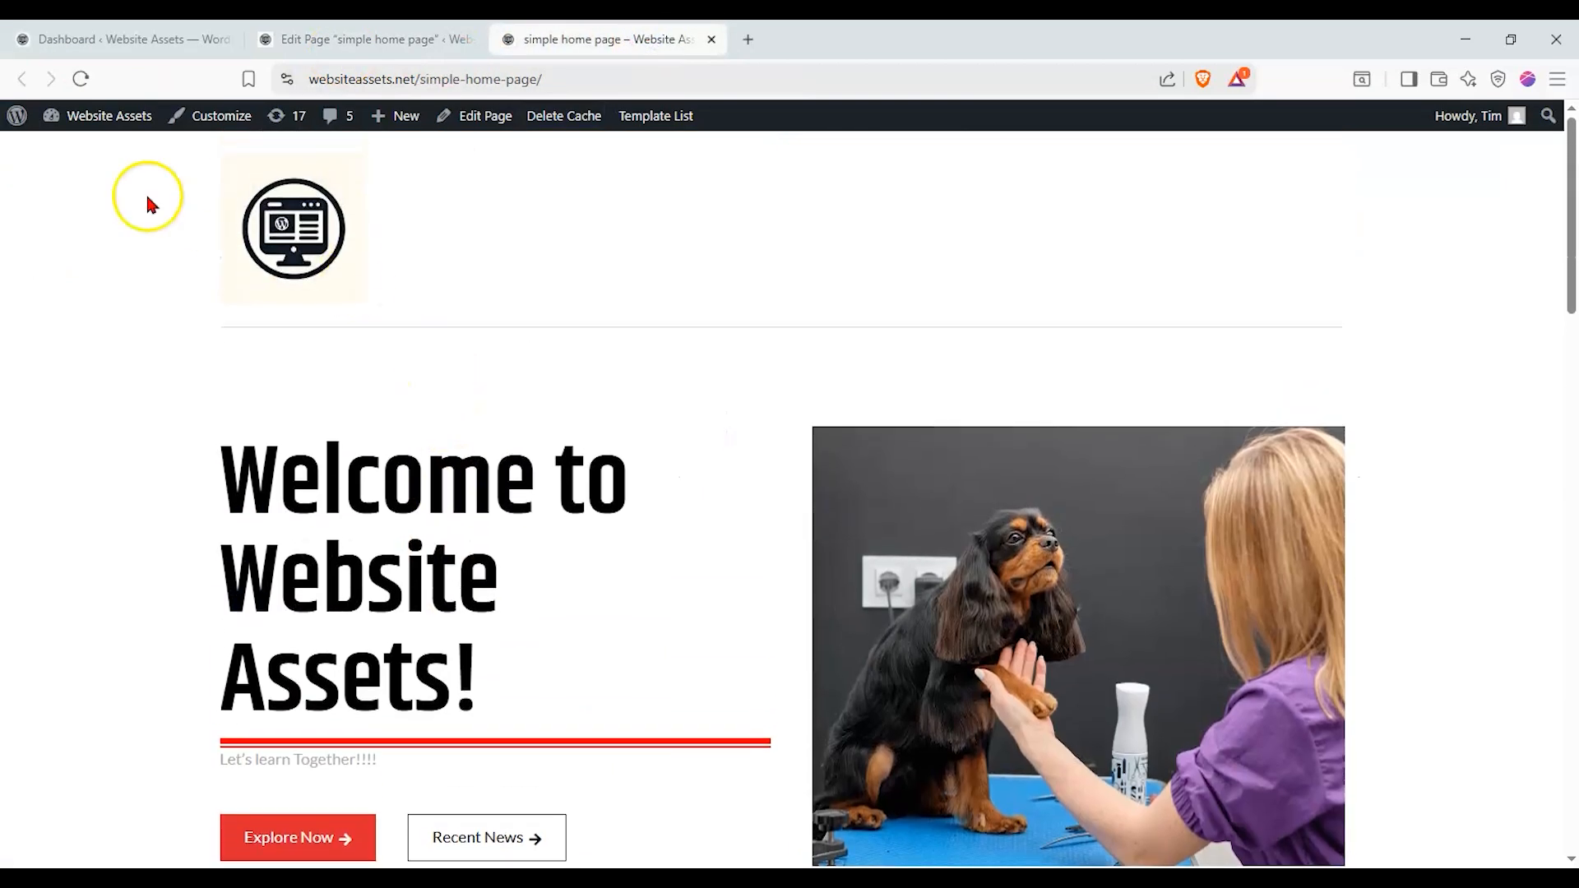
mouse_move(93, 132)
click(302, 43)
click(468, 39)
Load the site's front page at websiteassets.net by removing the simple-home-page path from the address
drag(418, 79, 708, 102)
key(BackSpace)
key(Return)
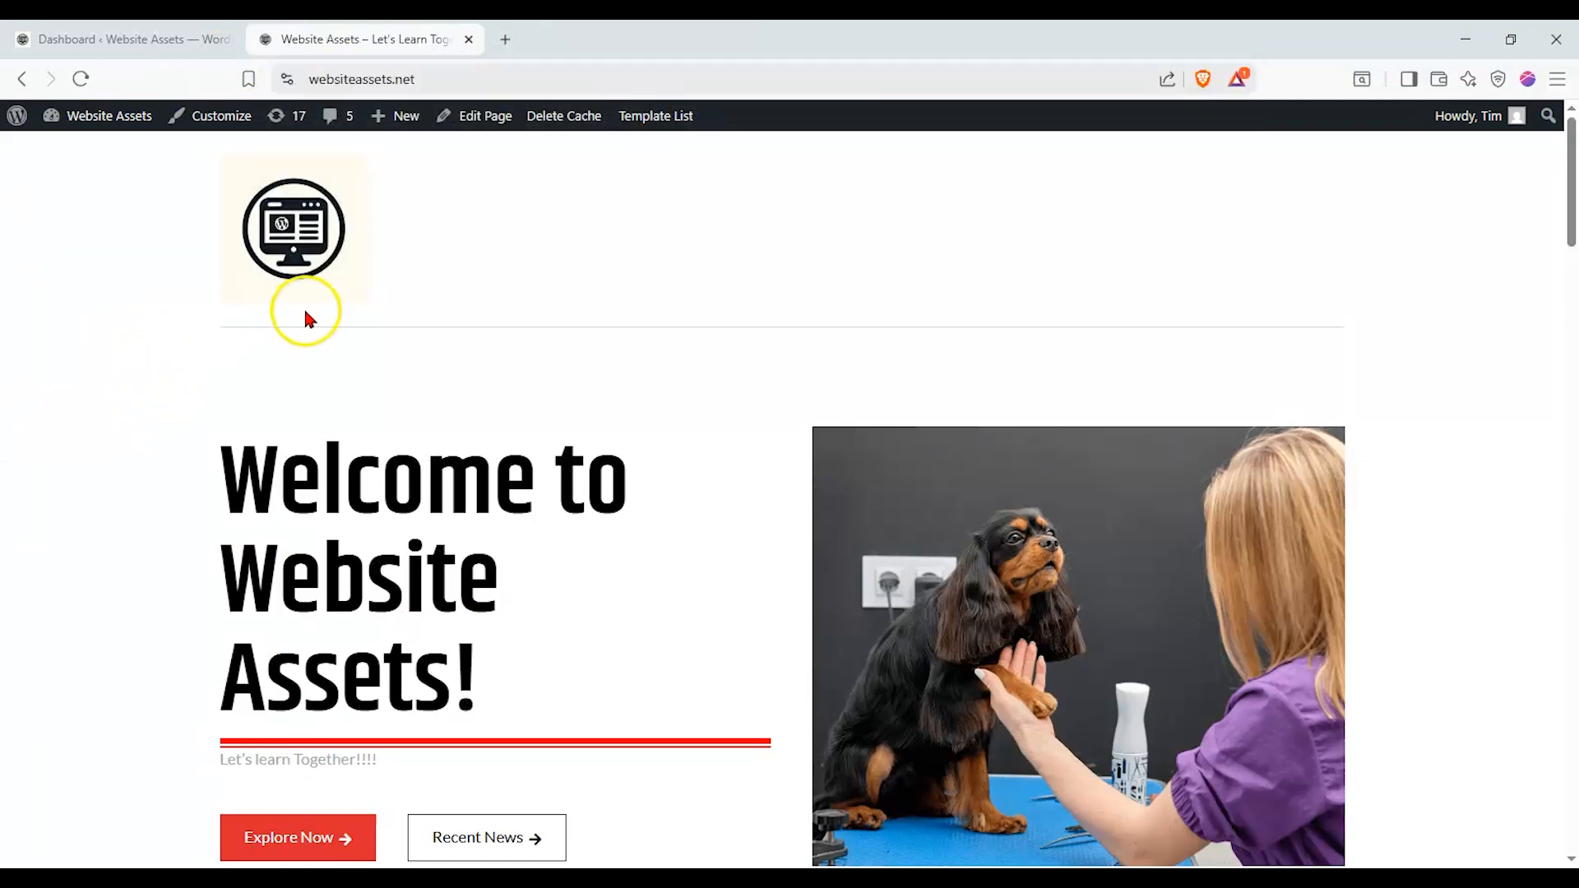
click(461, 89)
key(Return)
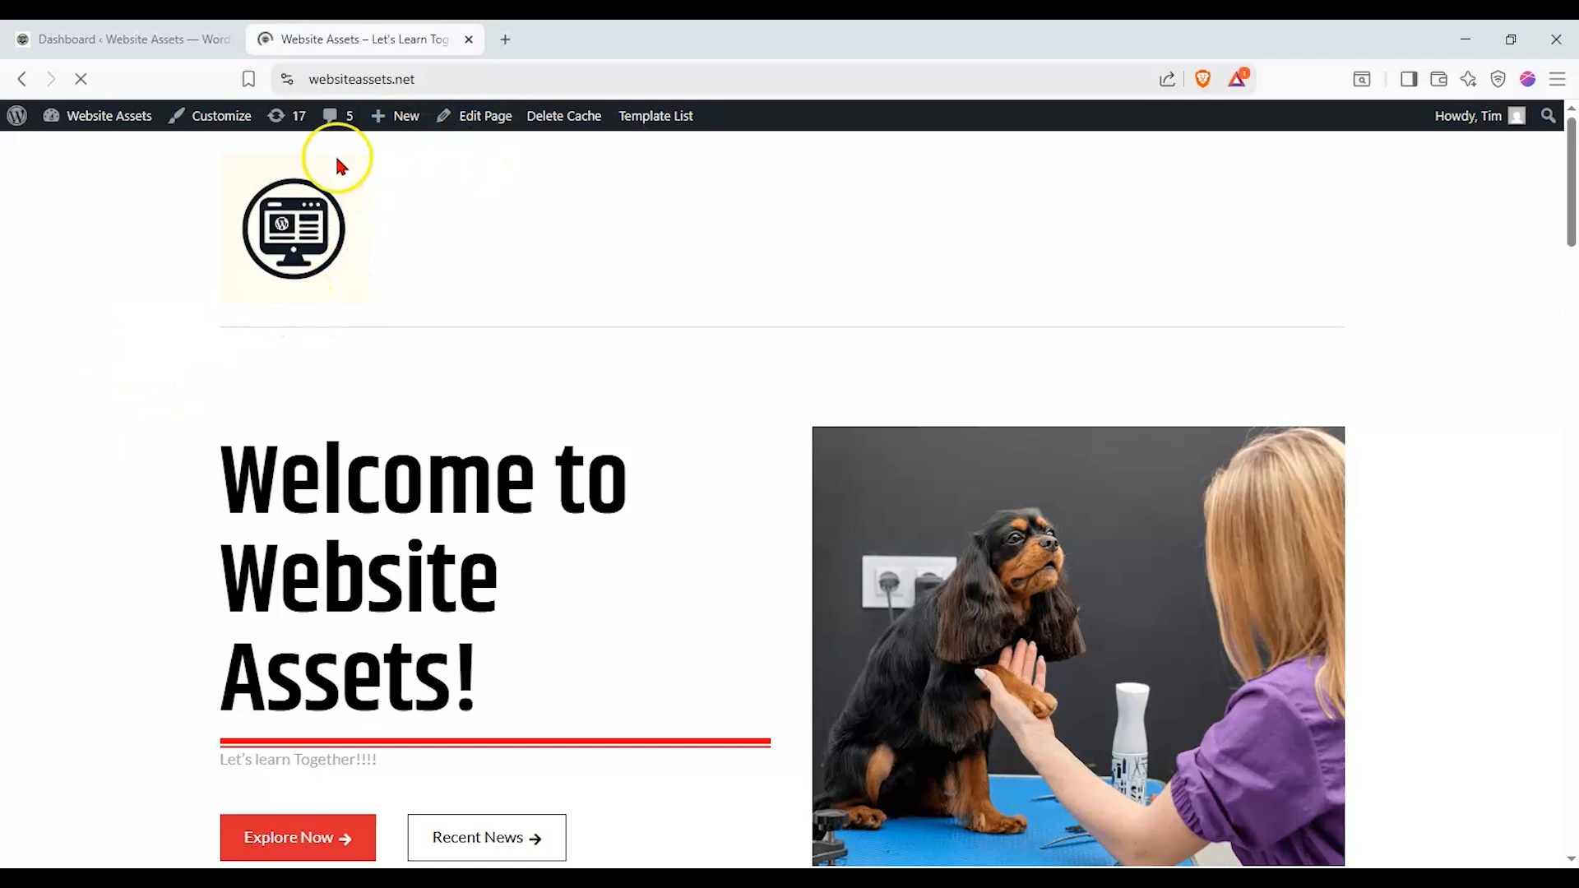
Examine the heading and text styles in the front page's welcome, statistics and Our Team sections
scroll(176, 277, down, 15)
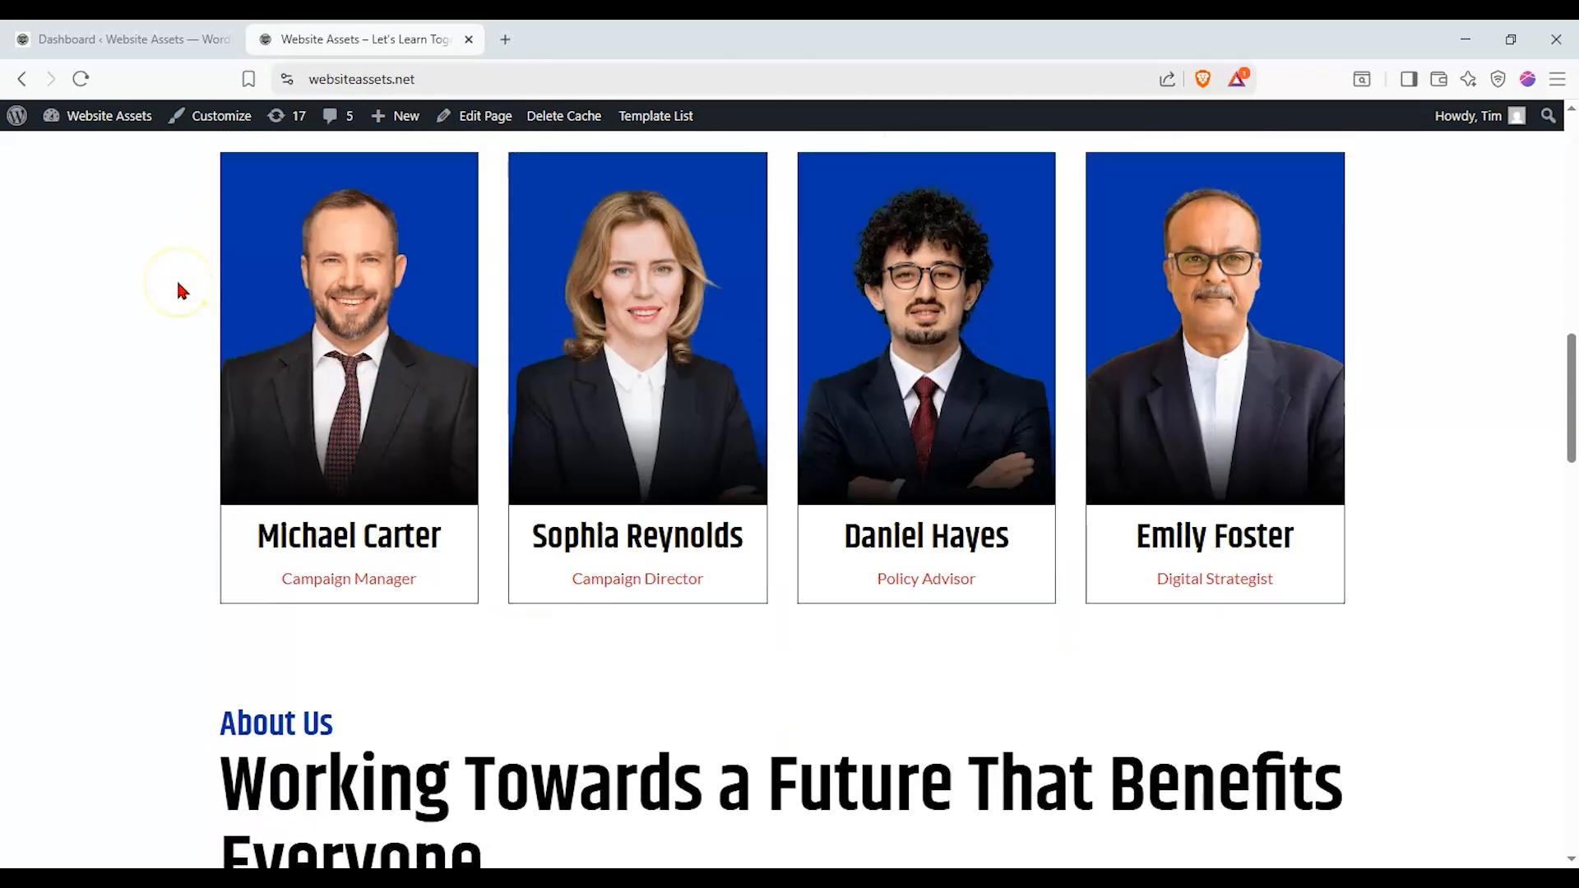
scroll(176, 278, up, 15)
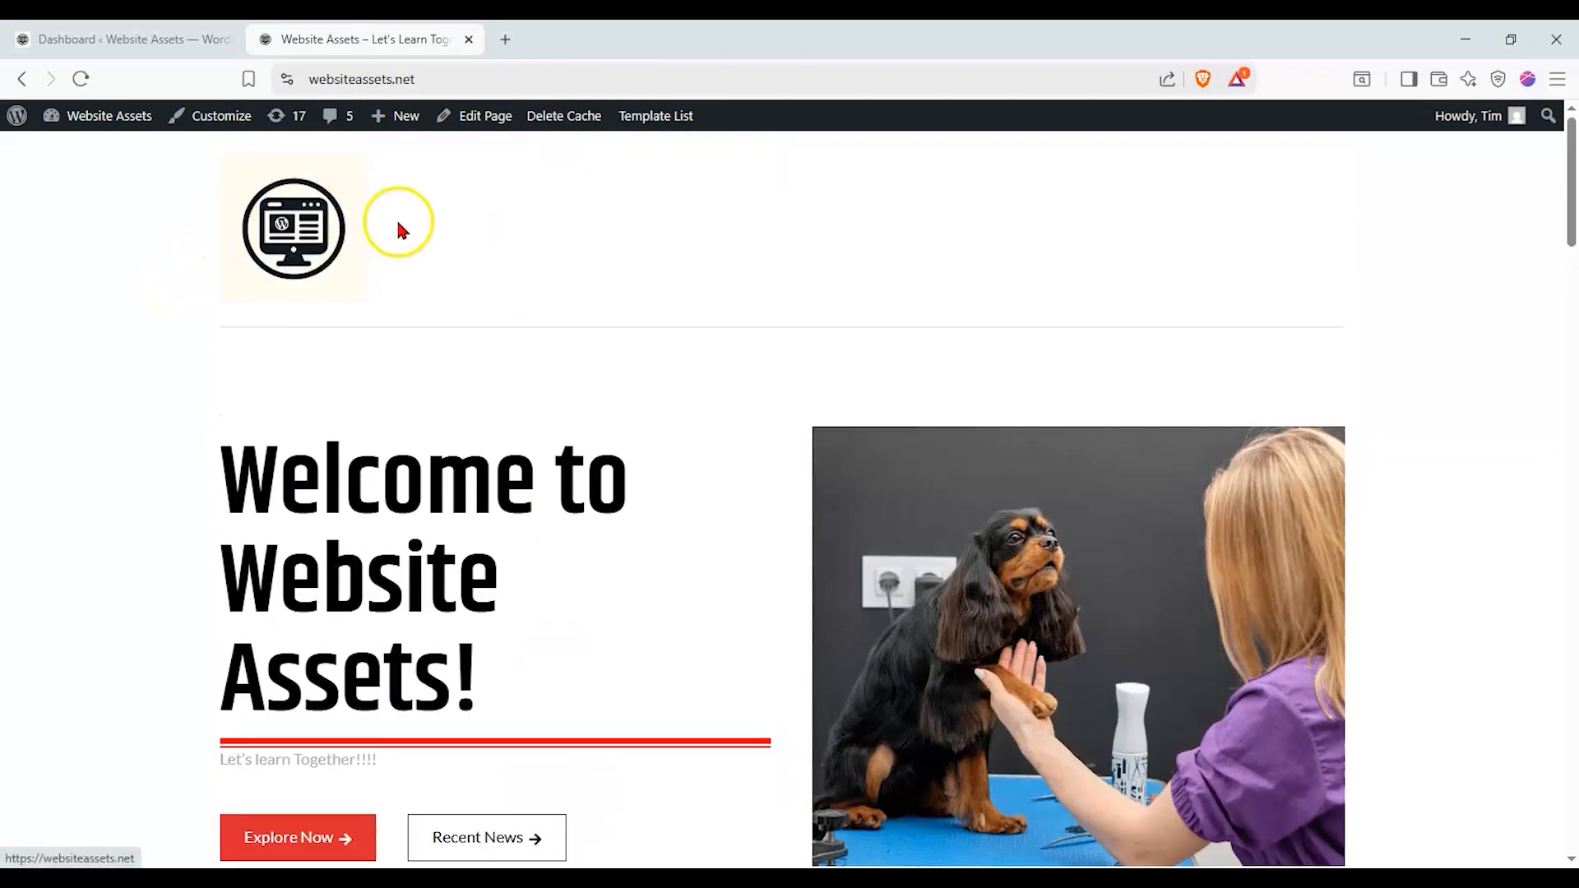
scroll(398, 225, down, 6)
scroll(398, 229, down, 6)
scroll(391, 233, up, 10)
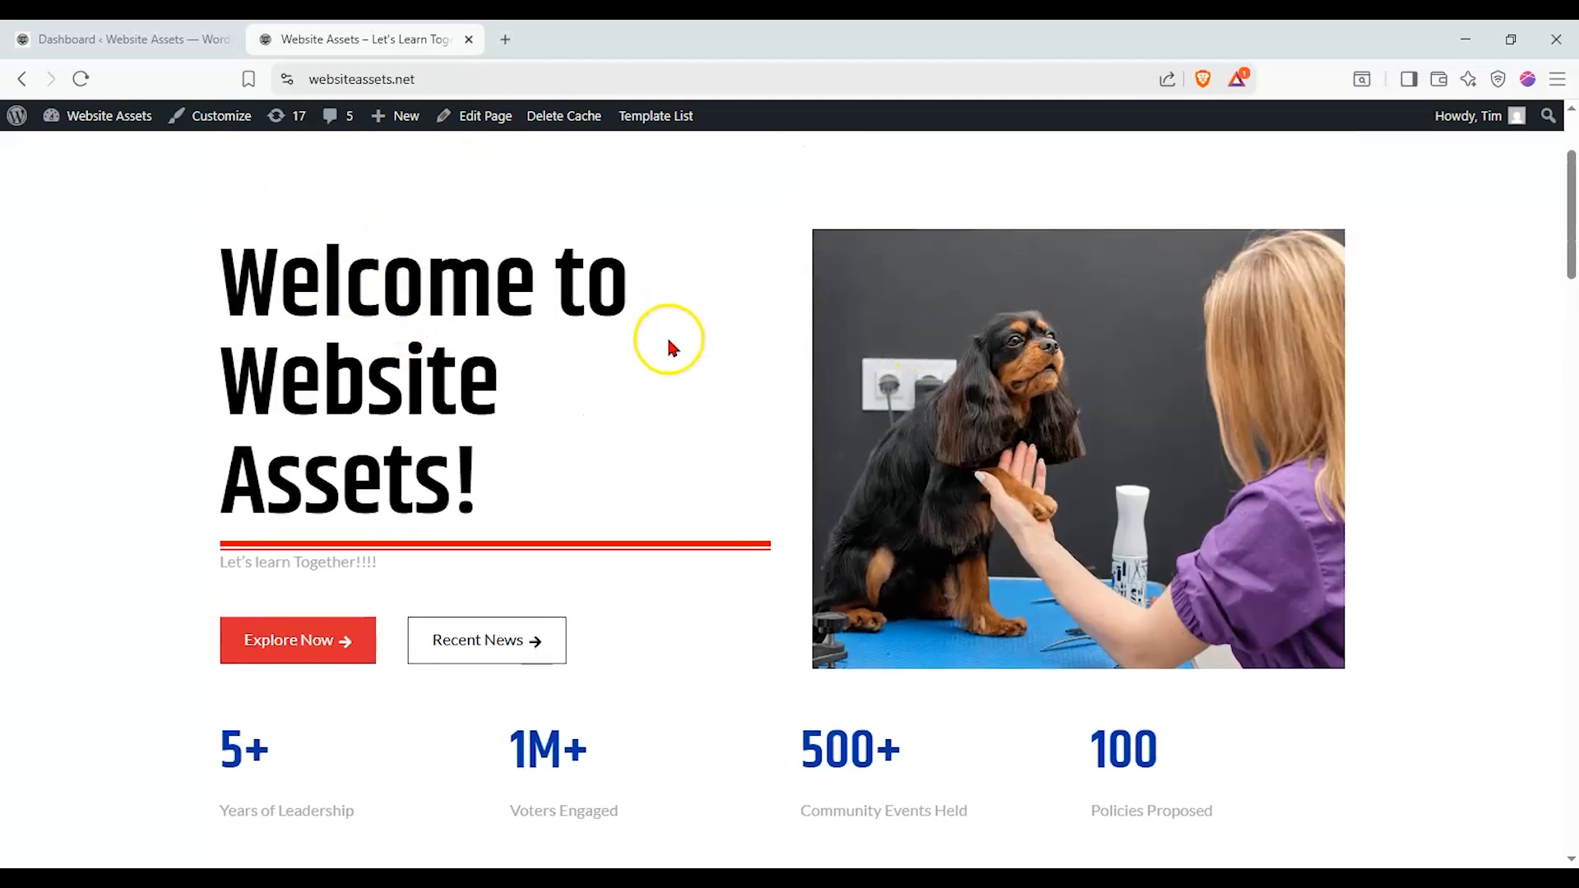
scroll(671, 346, down, 1)
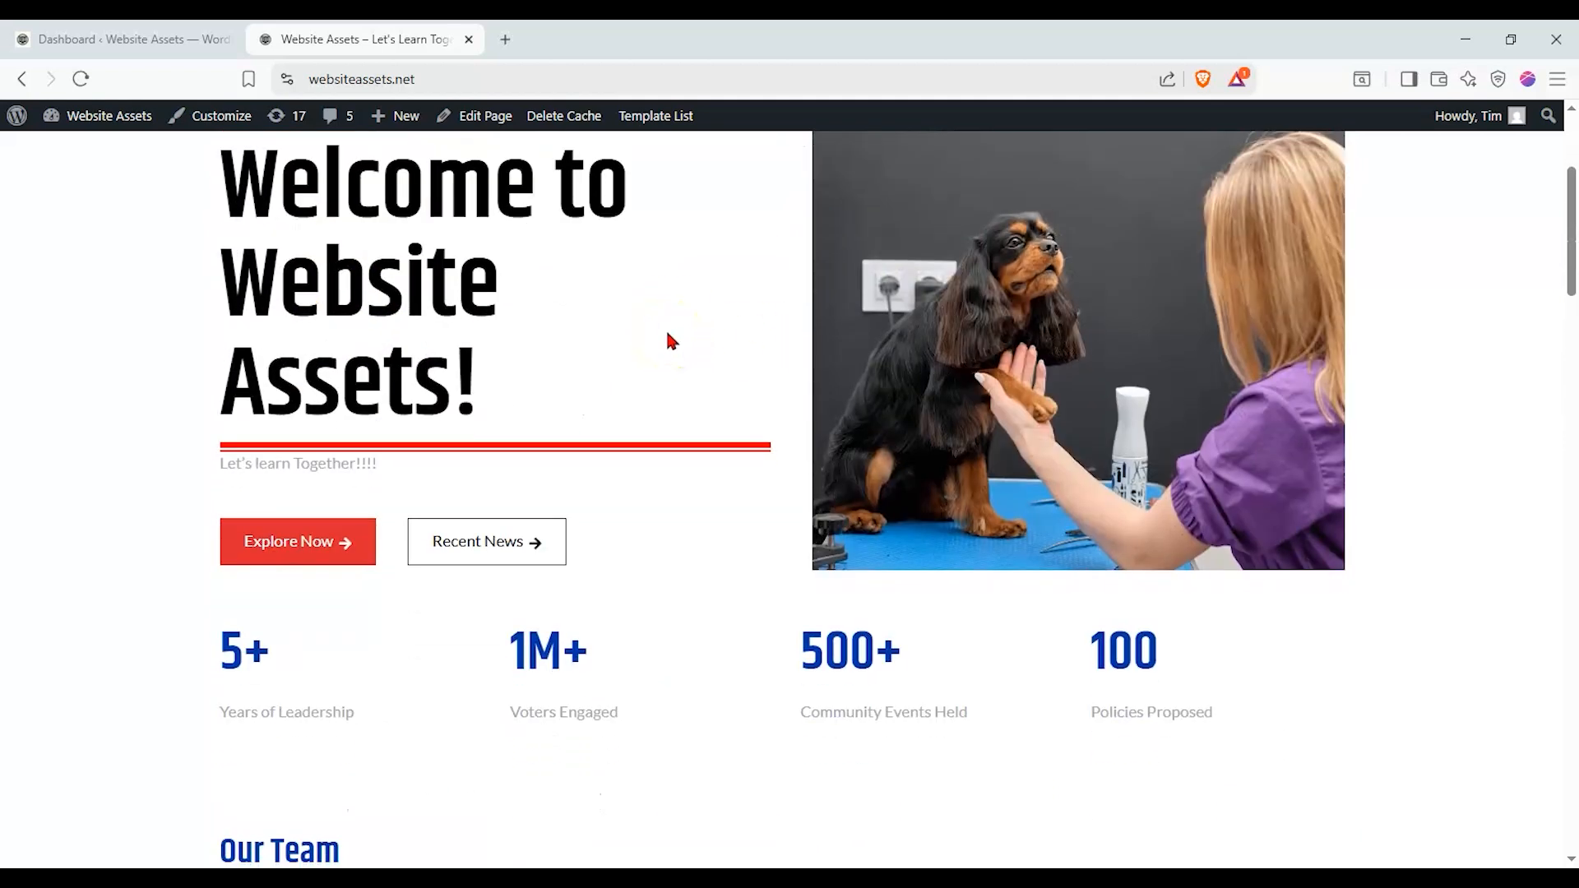
scroll(564, 264, up, 1)
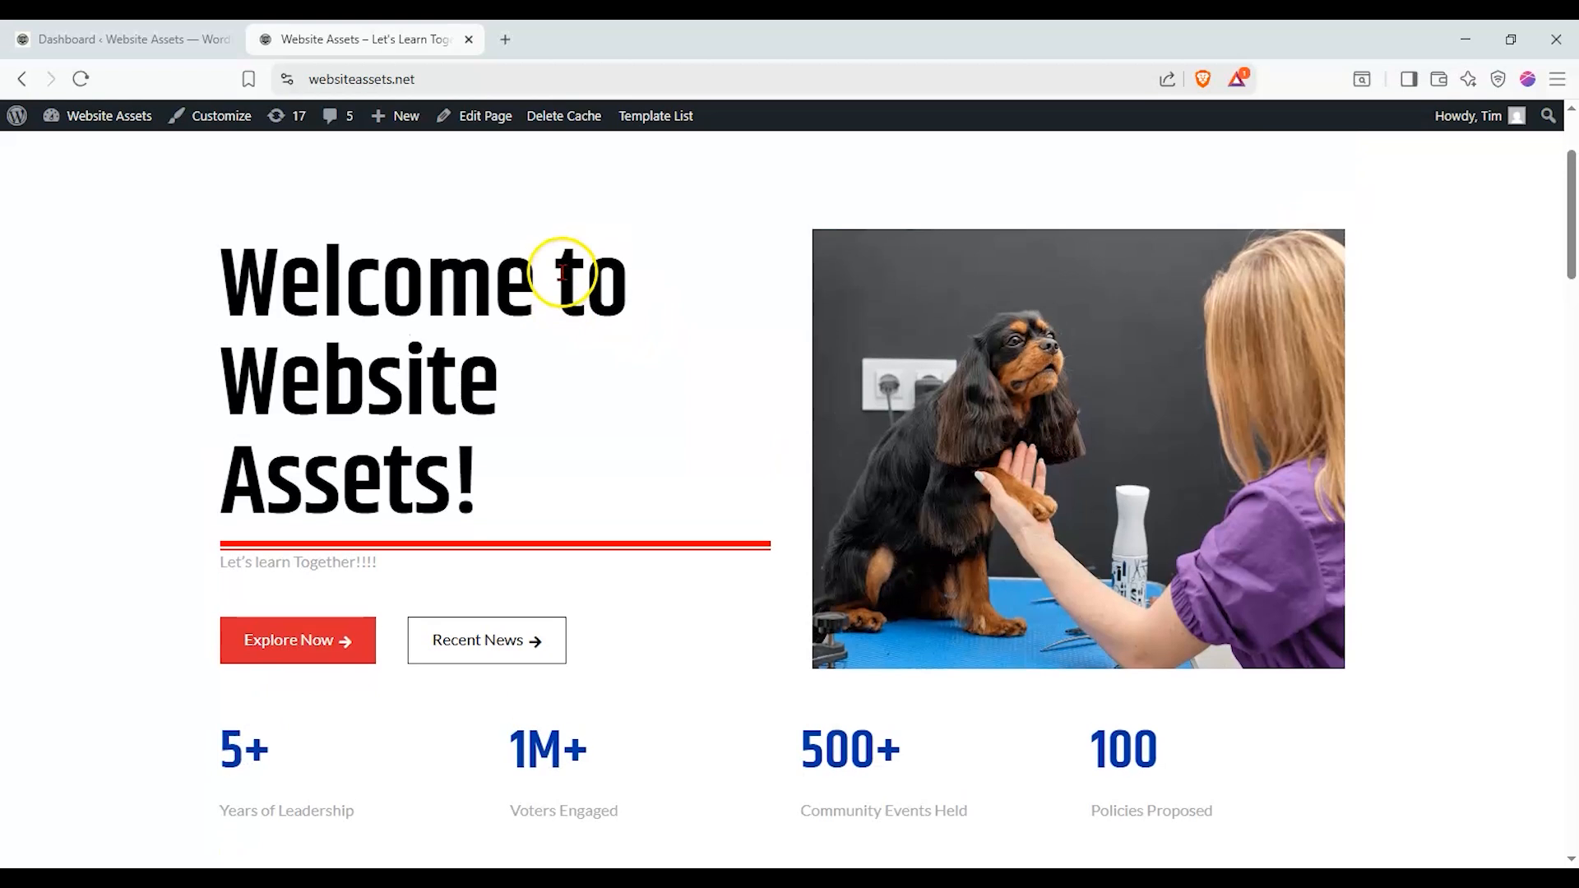
scroll(561, 275, down, 1)
drag(322, 198, 388, 198)
click(388, 199)
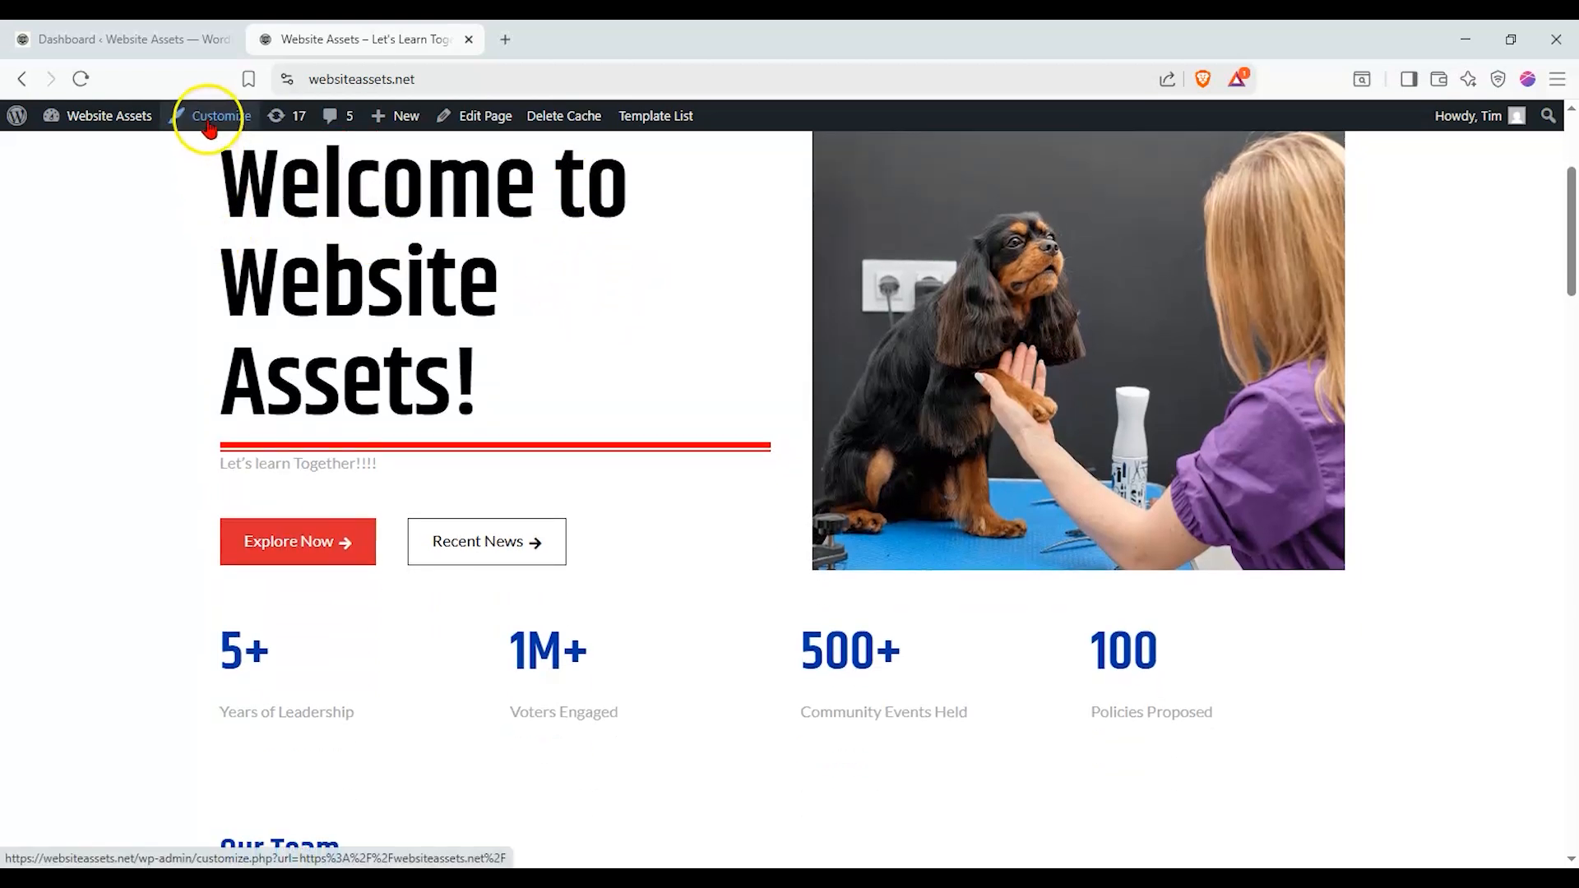
scroll(156, 231, down, 10)
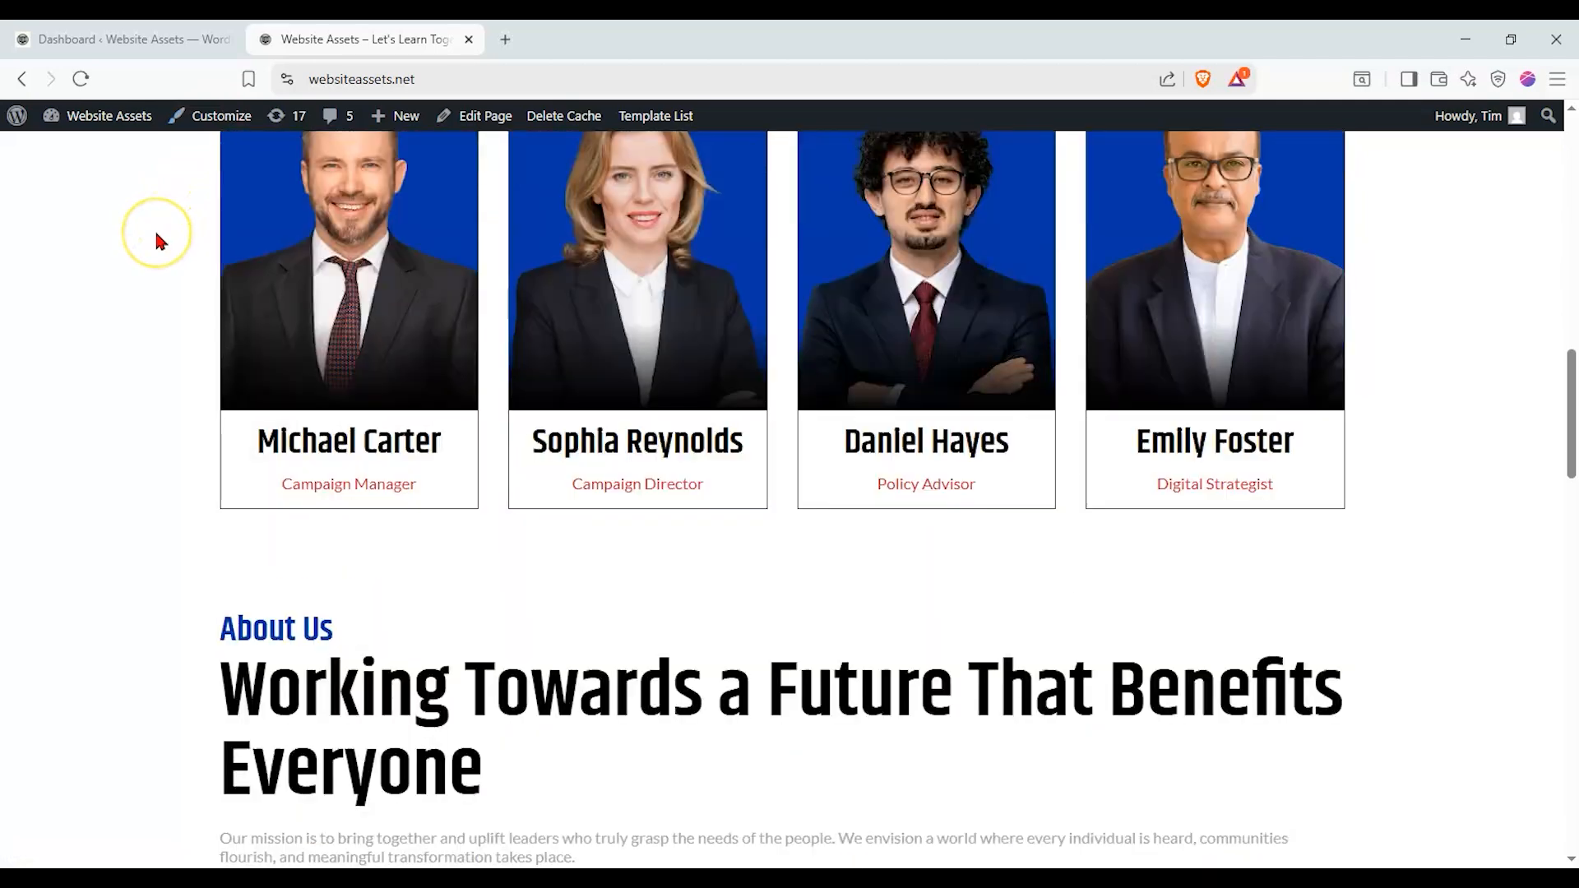
scroll(156, 234, up, 10)
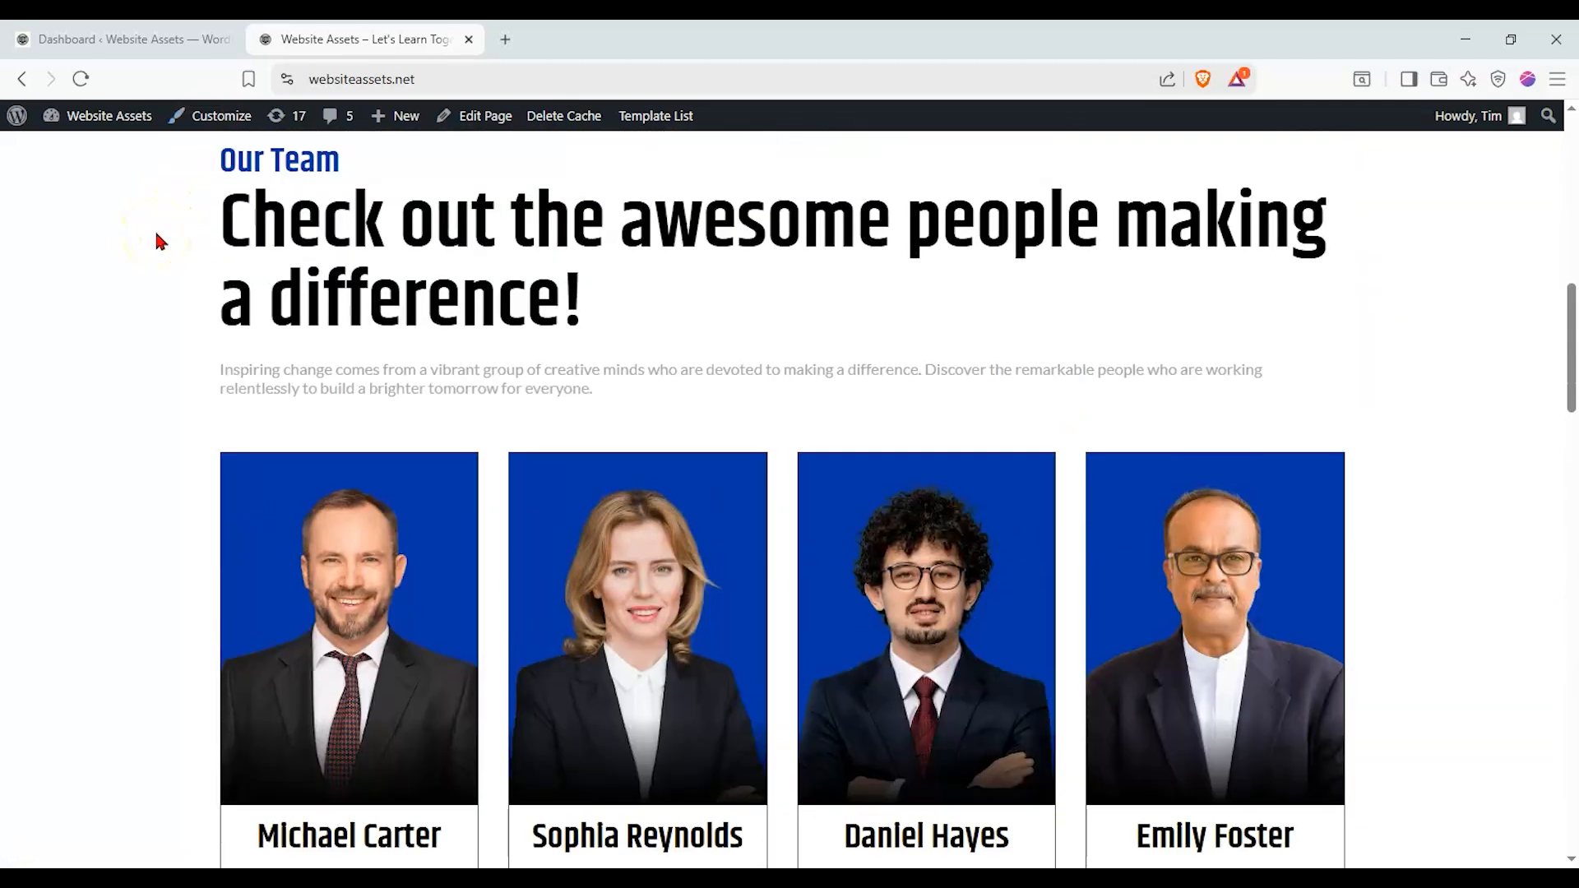
scroll(160, 241, down, 15)
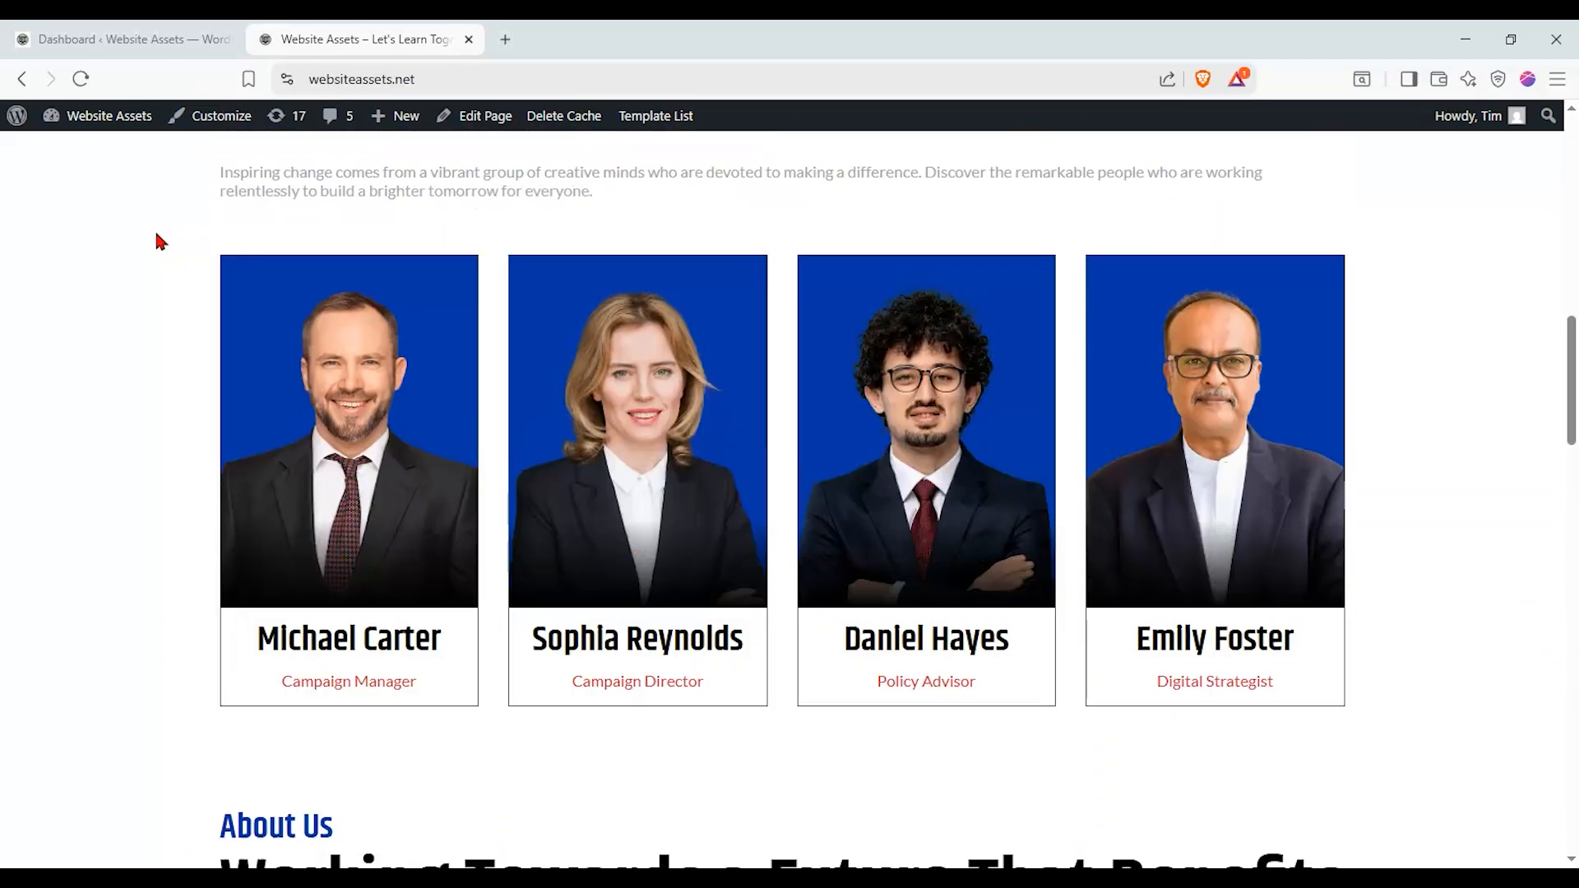
scroll(161, 241, up, 10)
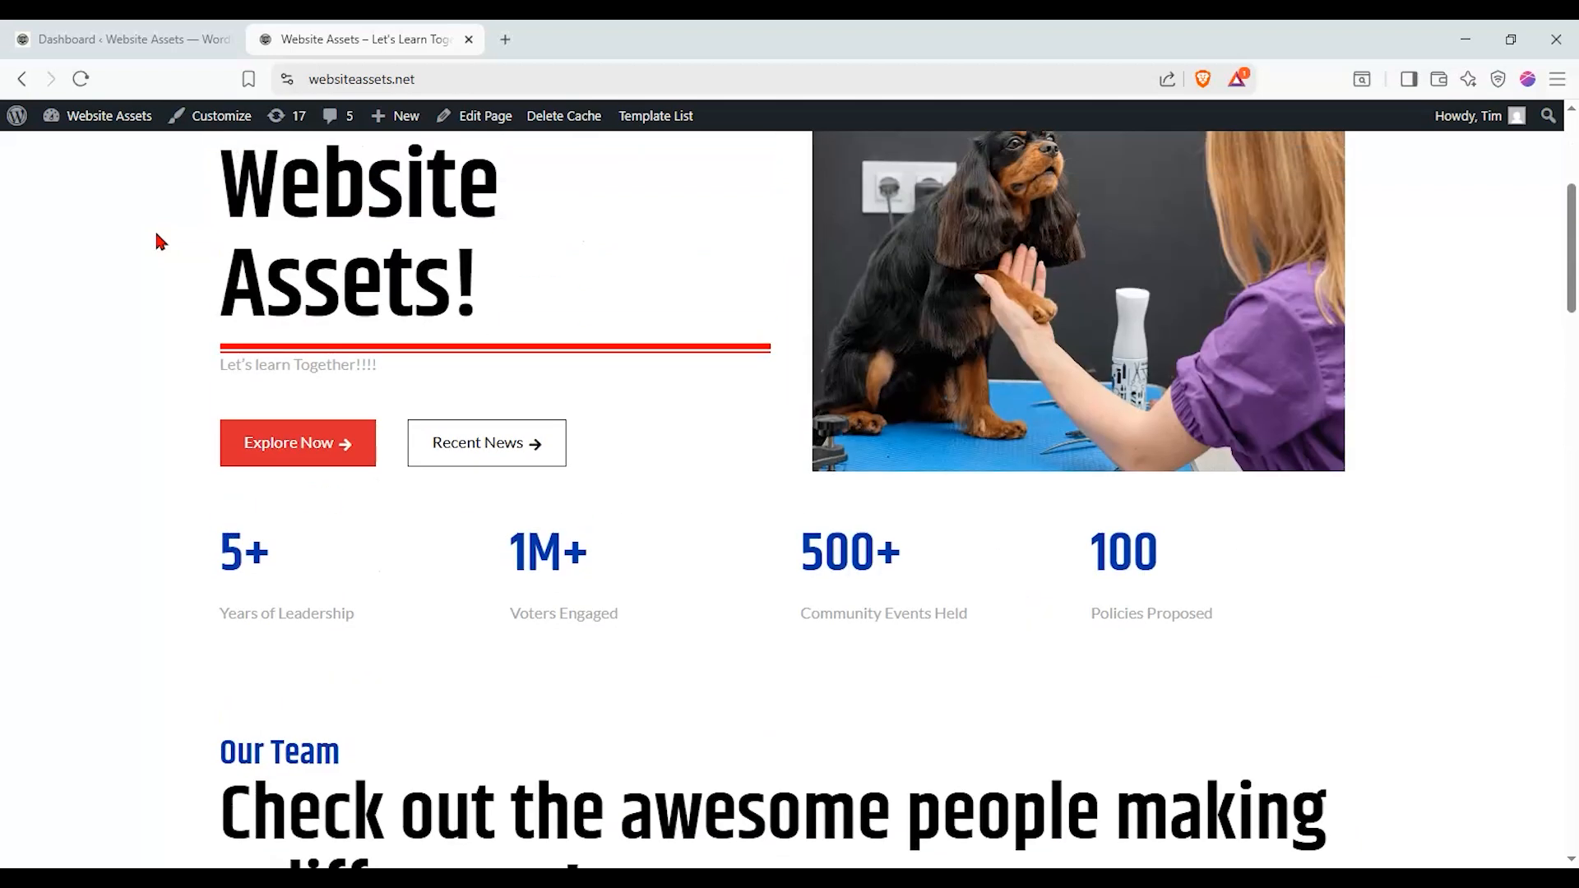
scroll(161, 241, down, 6)
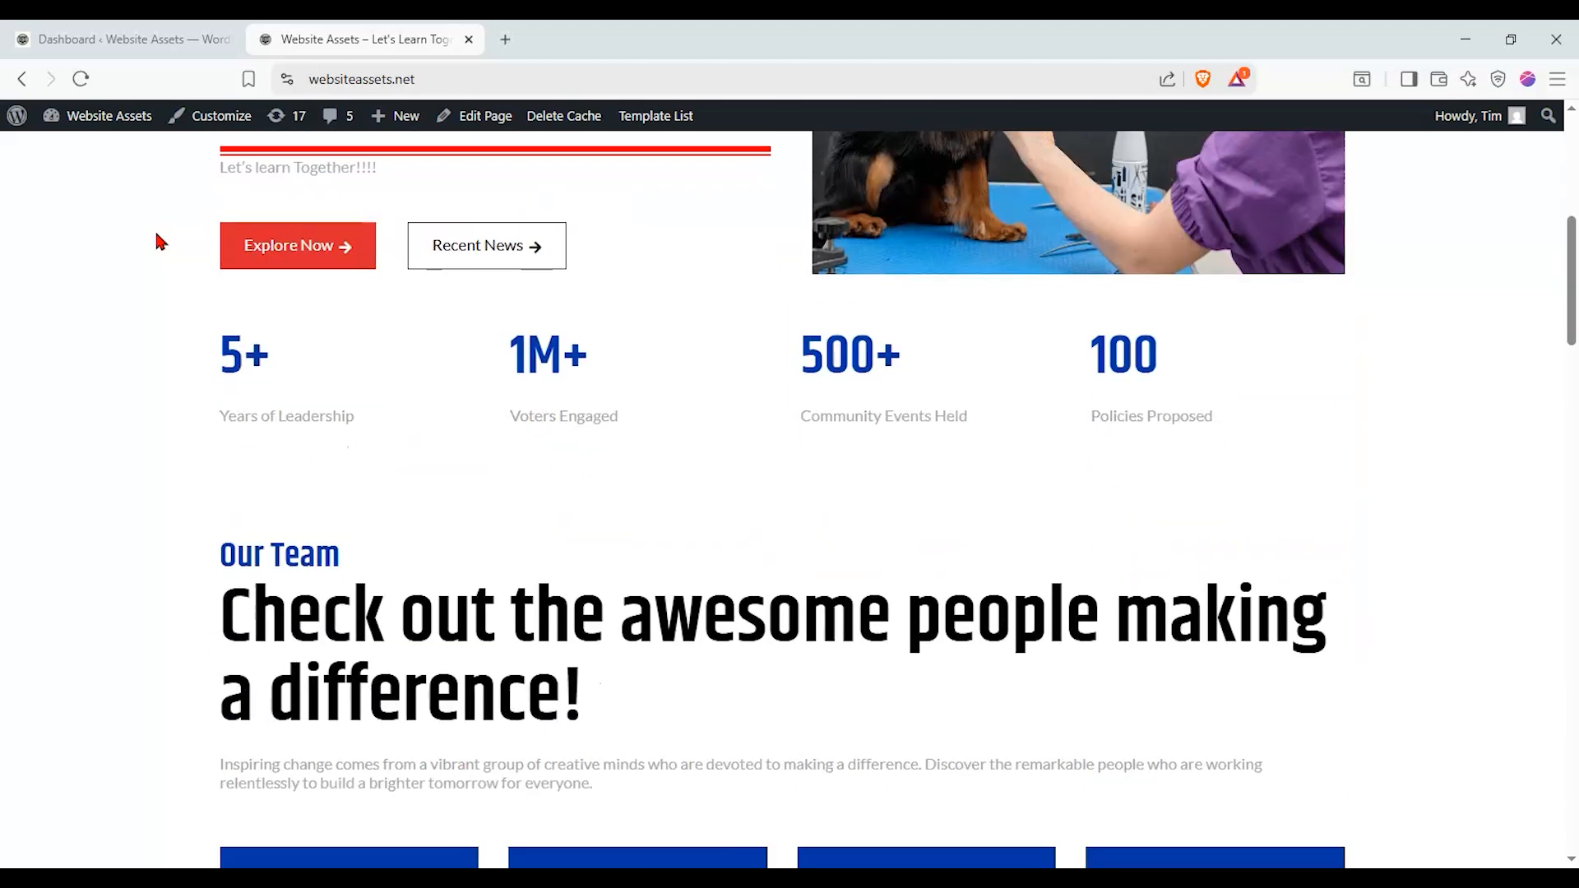
scroll(160, 241, up, 4)
scroll(156, 235, up, 2)
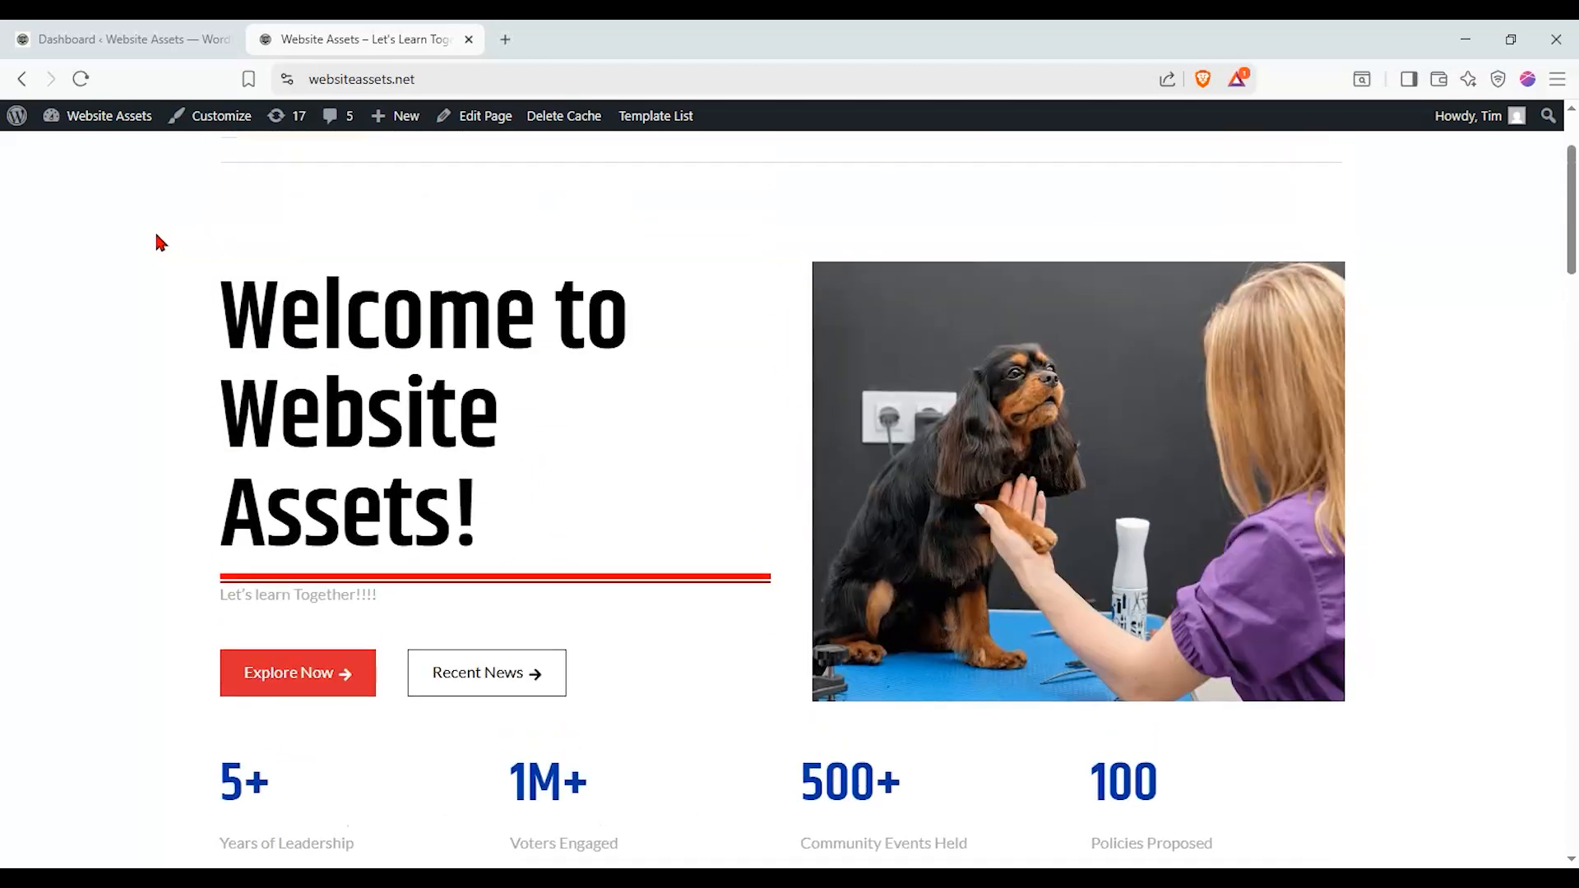
scroll(755, 294, down, 2)
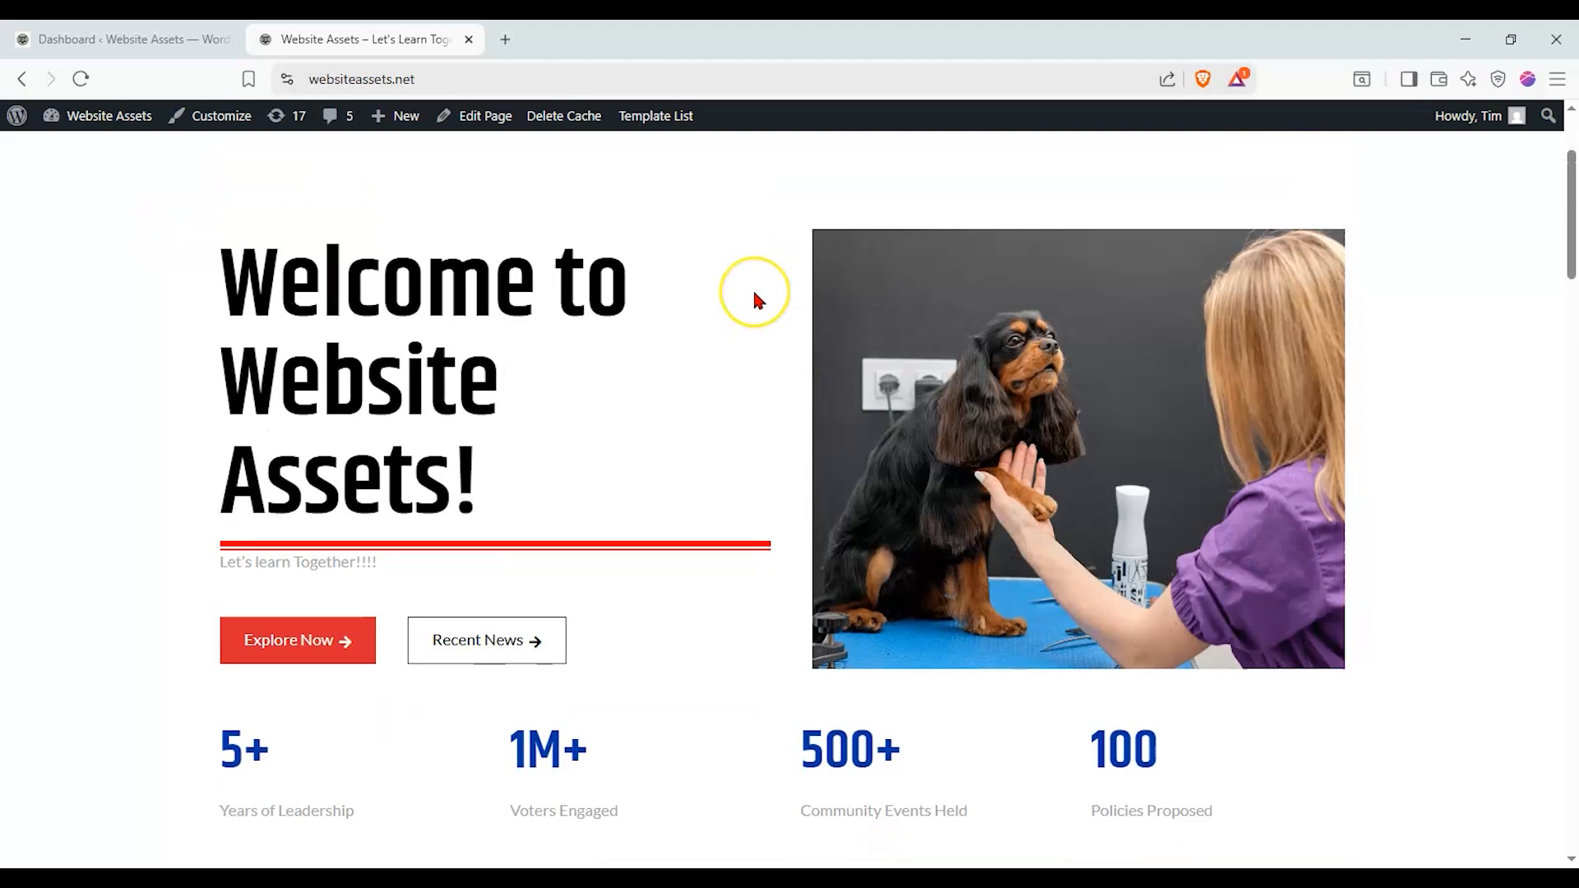
scroll(754, 297, down, 3)
scroll(1154, 387, up, 2)
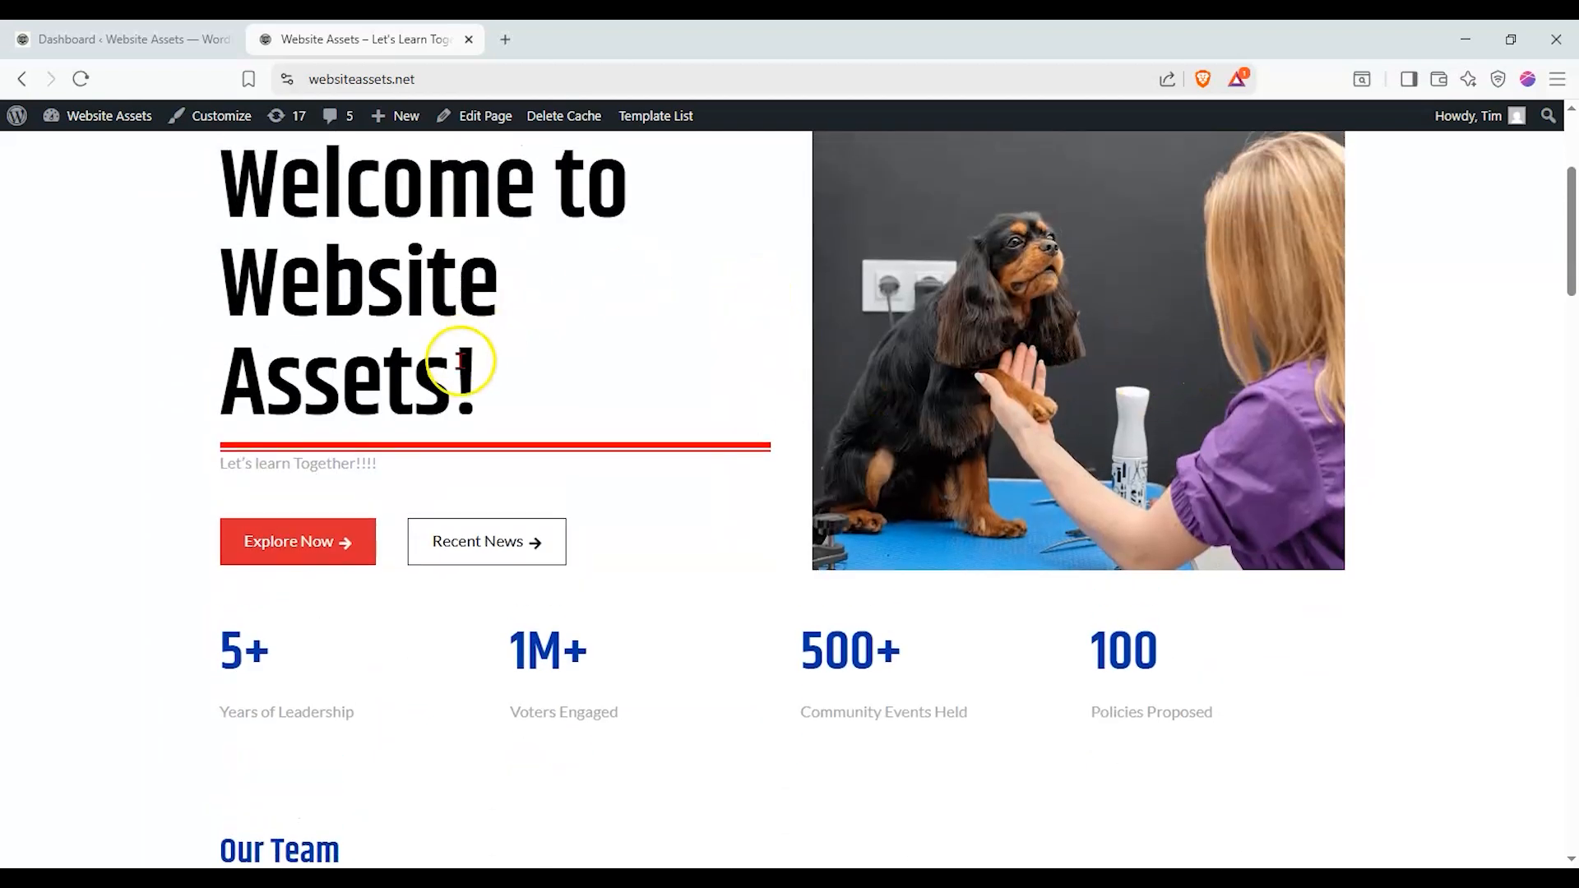
Review the rest of the front page, from the team cards through About Us and Testimonial to the campaign service cards
scroll(691, 374, down, 10)
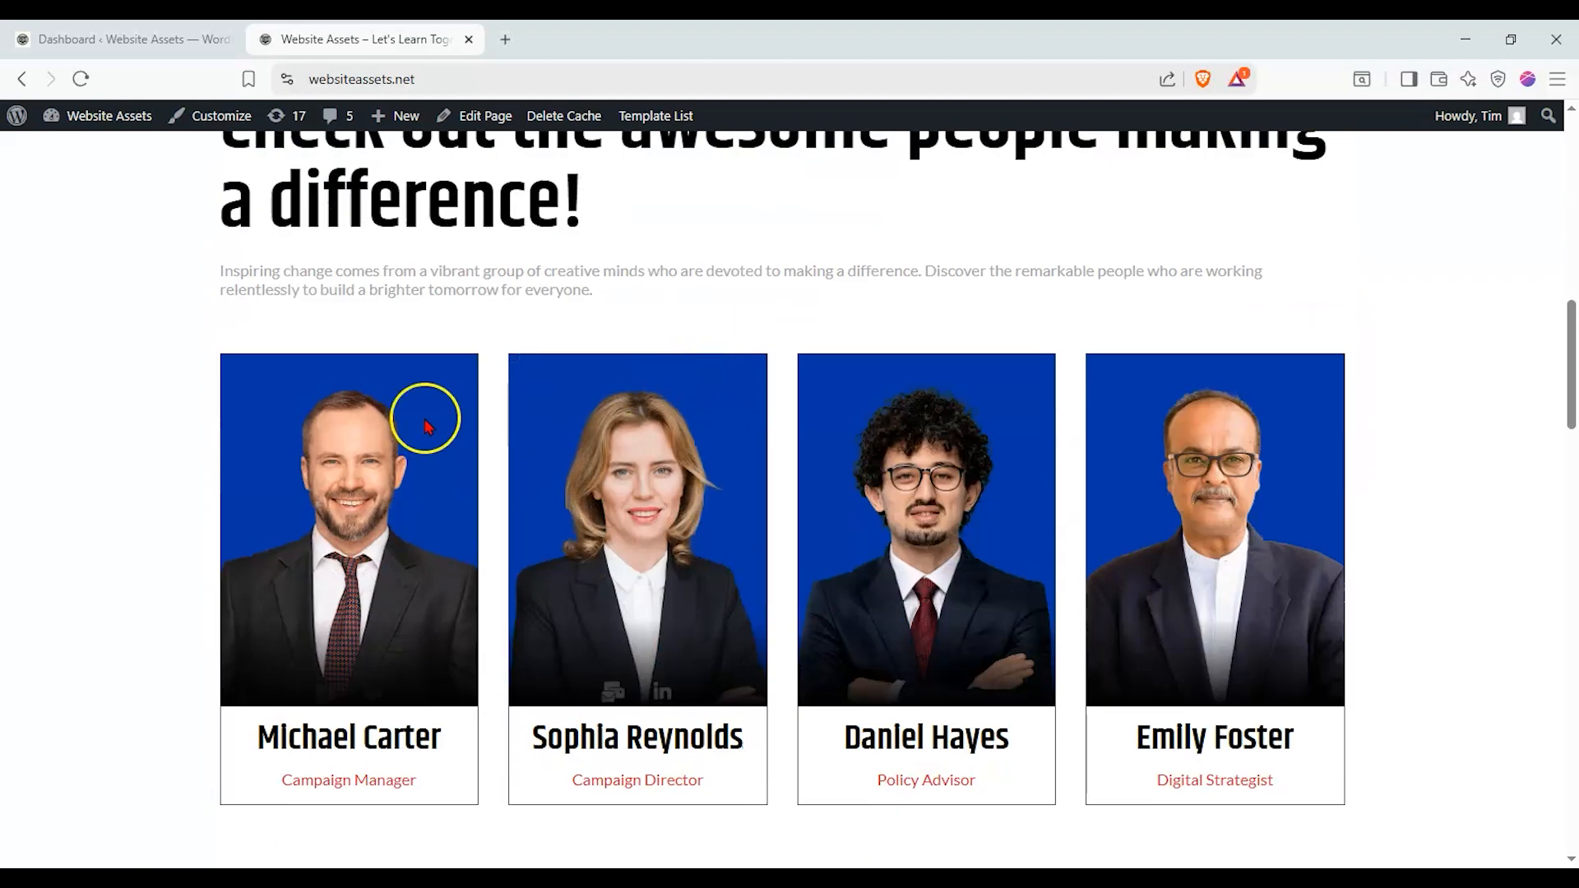
scroll(742, 436, down, 10)
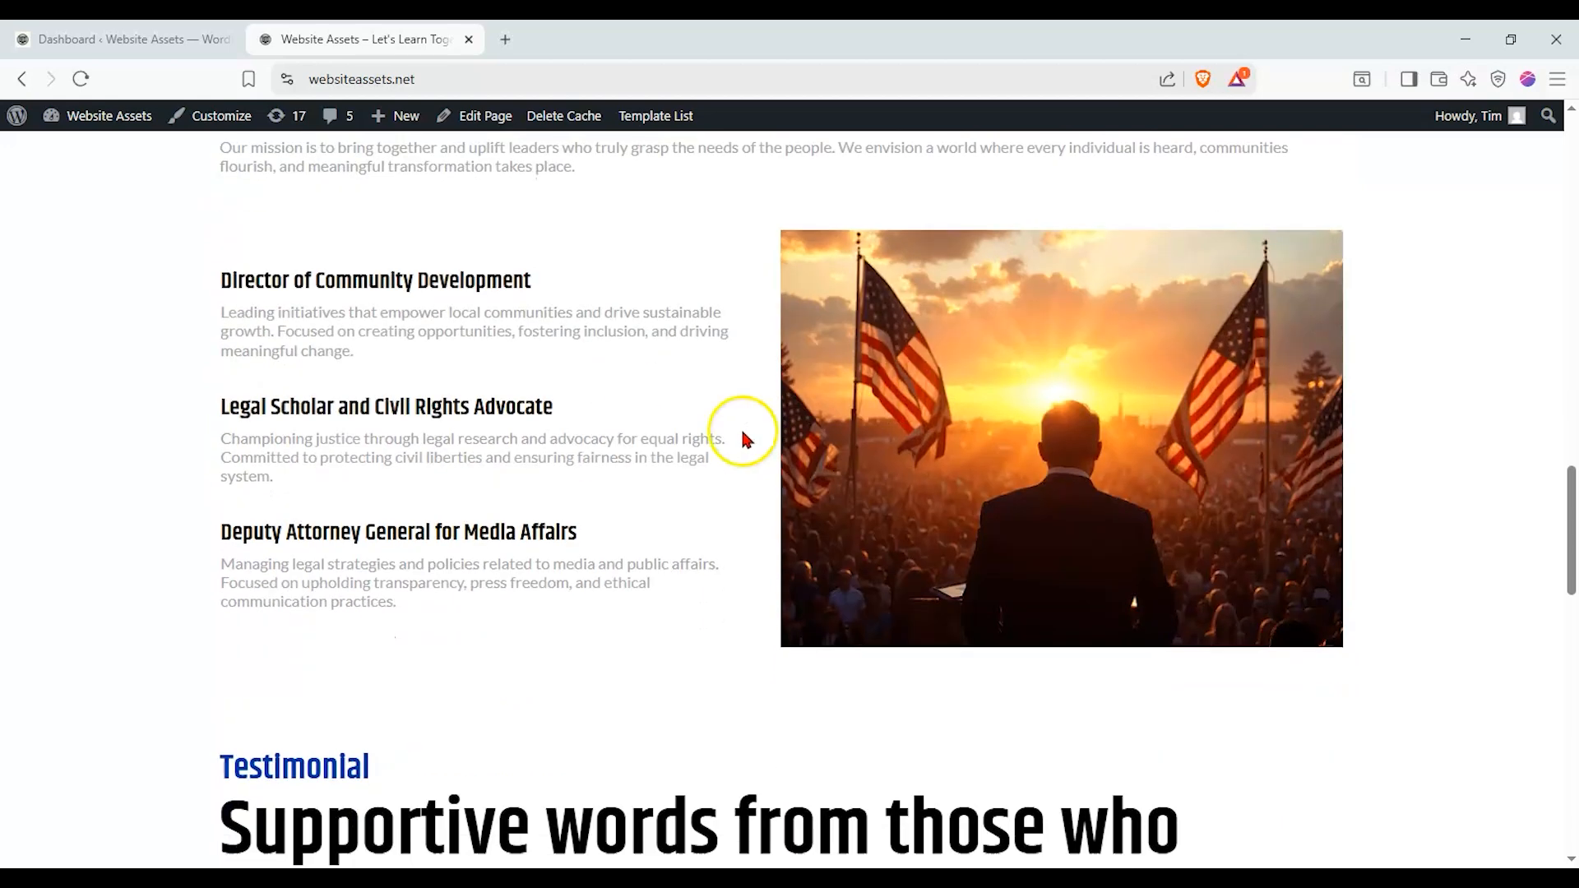
scroll(703, 424, up, 3)
scroll(703, 432, down, 3)
scroll(701, 436, down, 4)
scroll(701, 429, up, 3)
scroll(703, 431, down, 14)
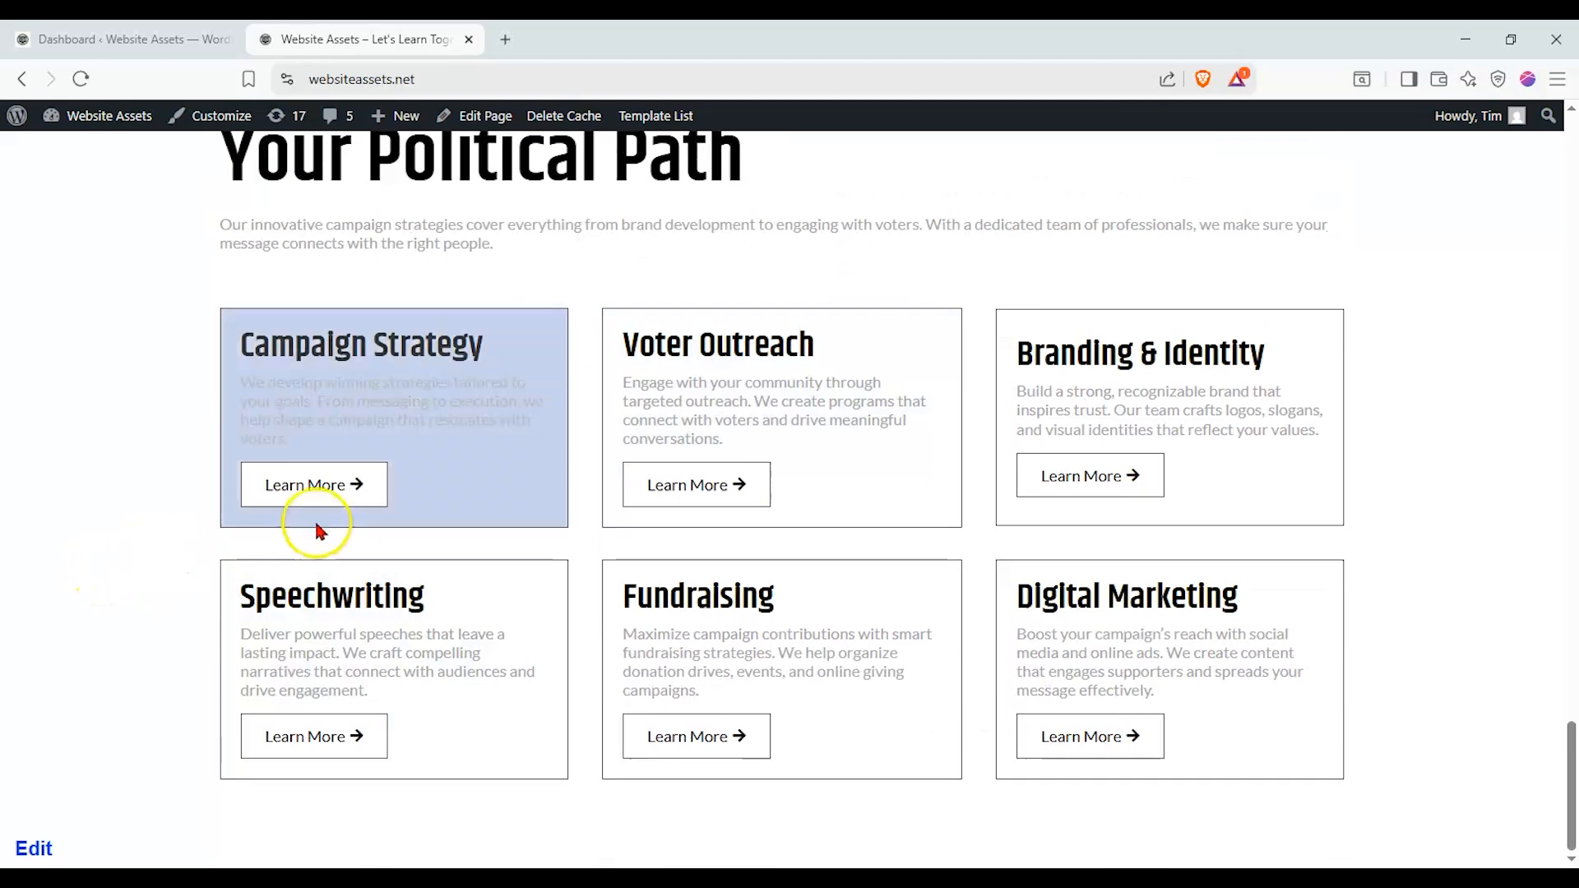
Follow the welcome section's Explore Now link and review the Our Services page down to its testimonials
scroll(174, 601, up, 4)
middle_click(183, 517)
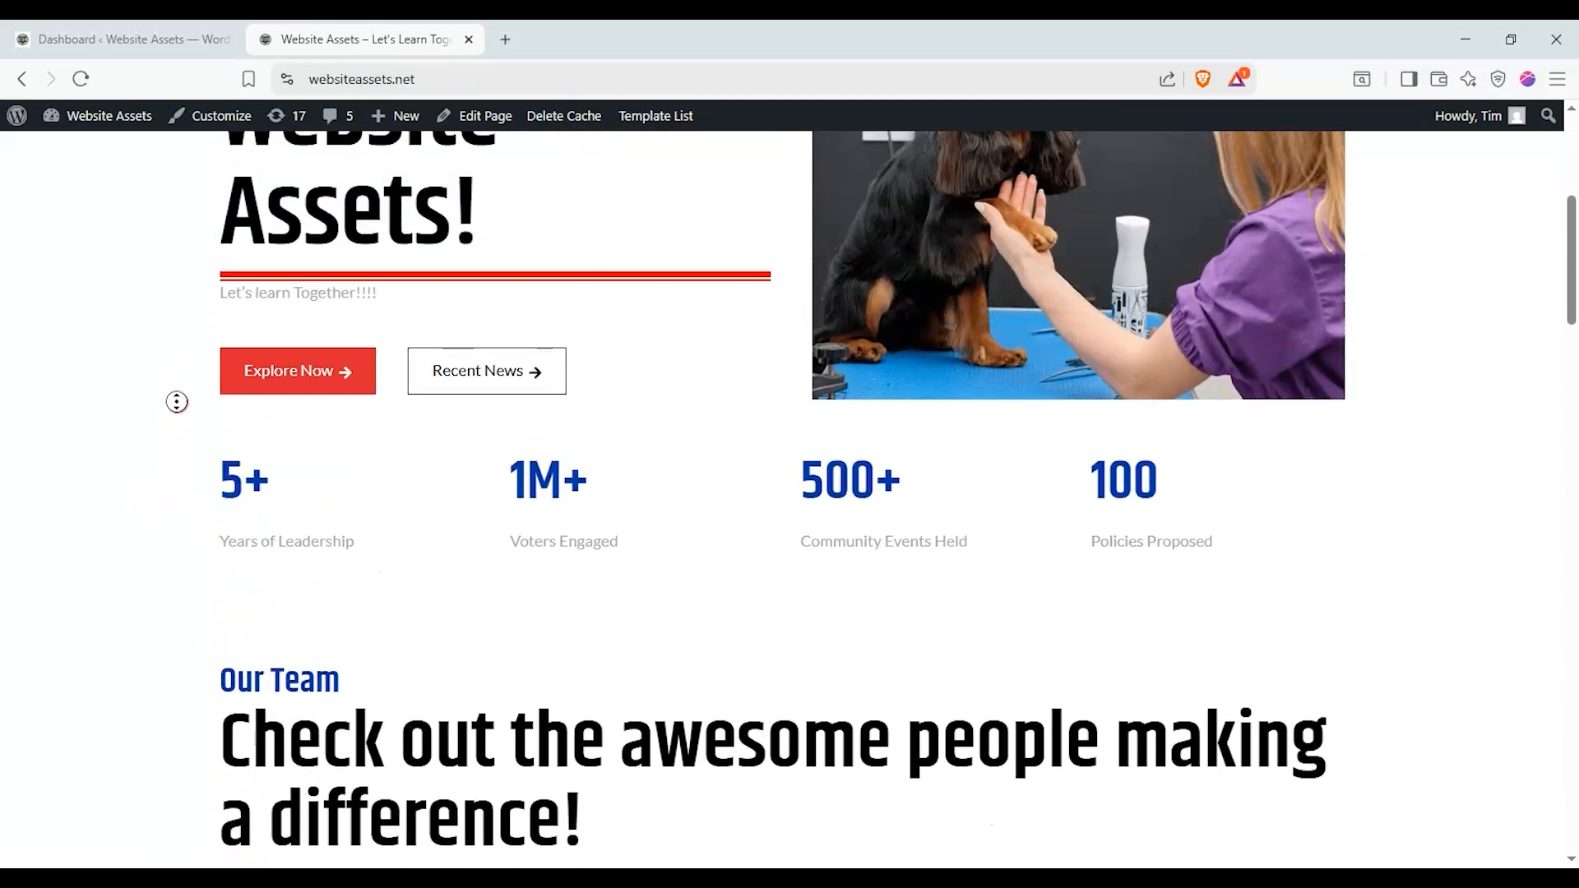
click(364, 516)
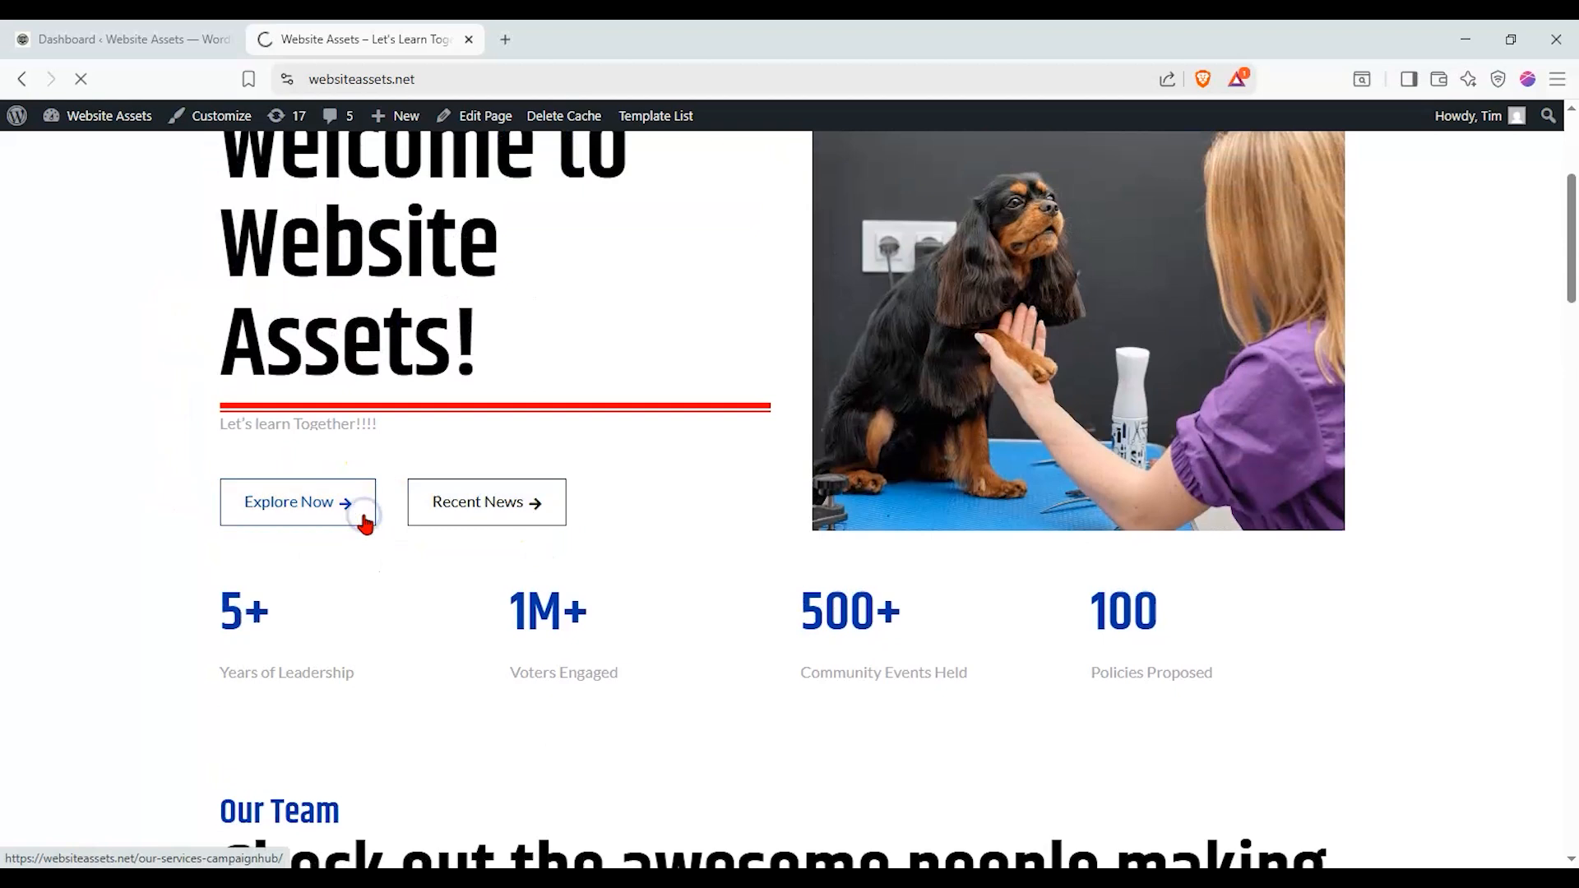
scroll(165, 436, down, 15)
scroll(188, 435, down, 15)
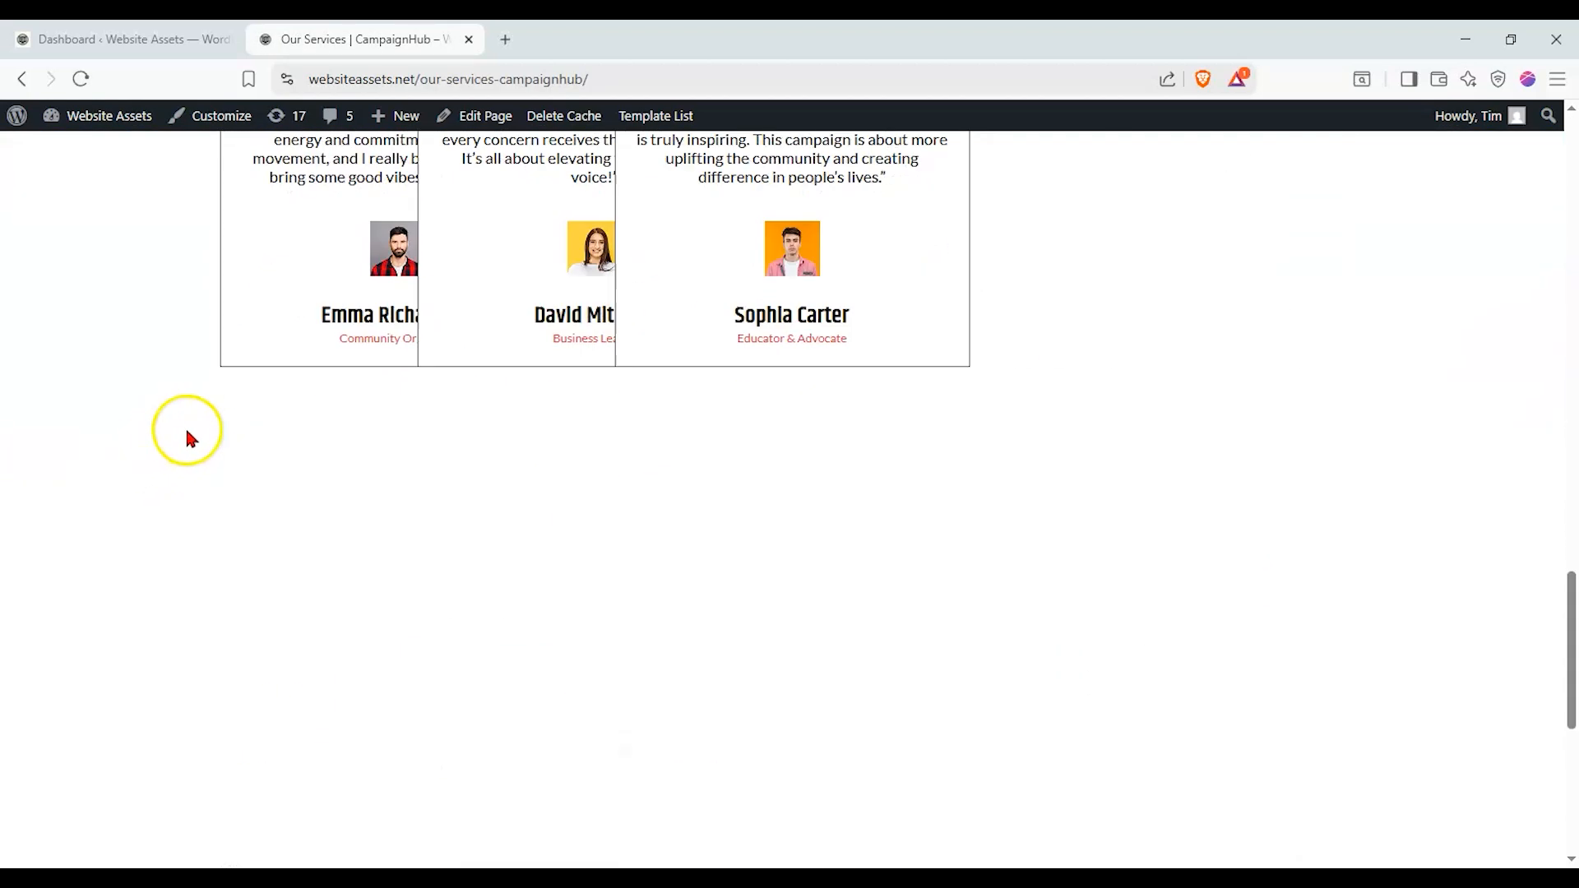
Close the extra page opened from the site logo and return to the front page through the Home breadcrumb on Our Services
middle_click(184, 681)
middle_click(286, 239)
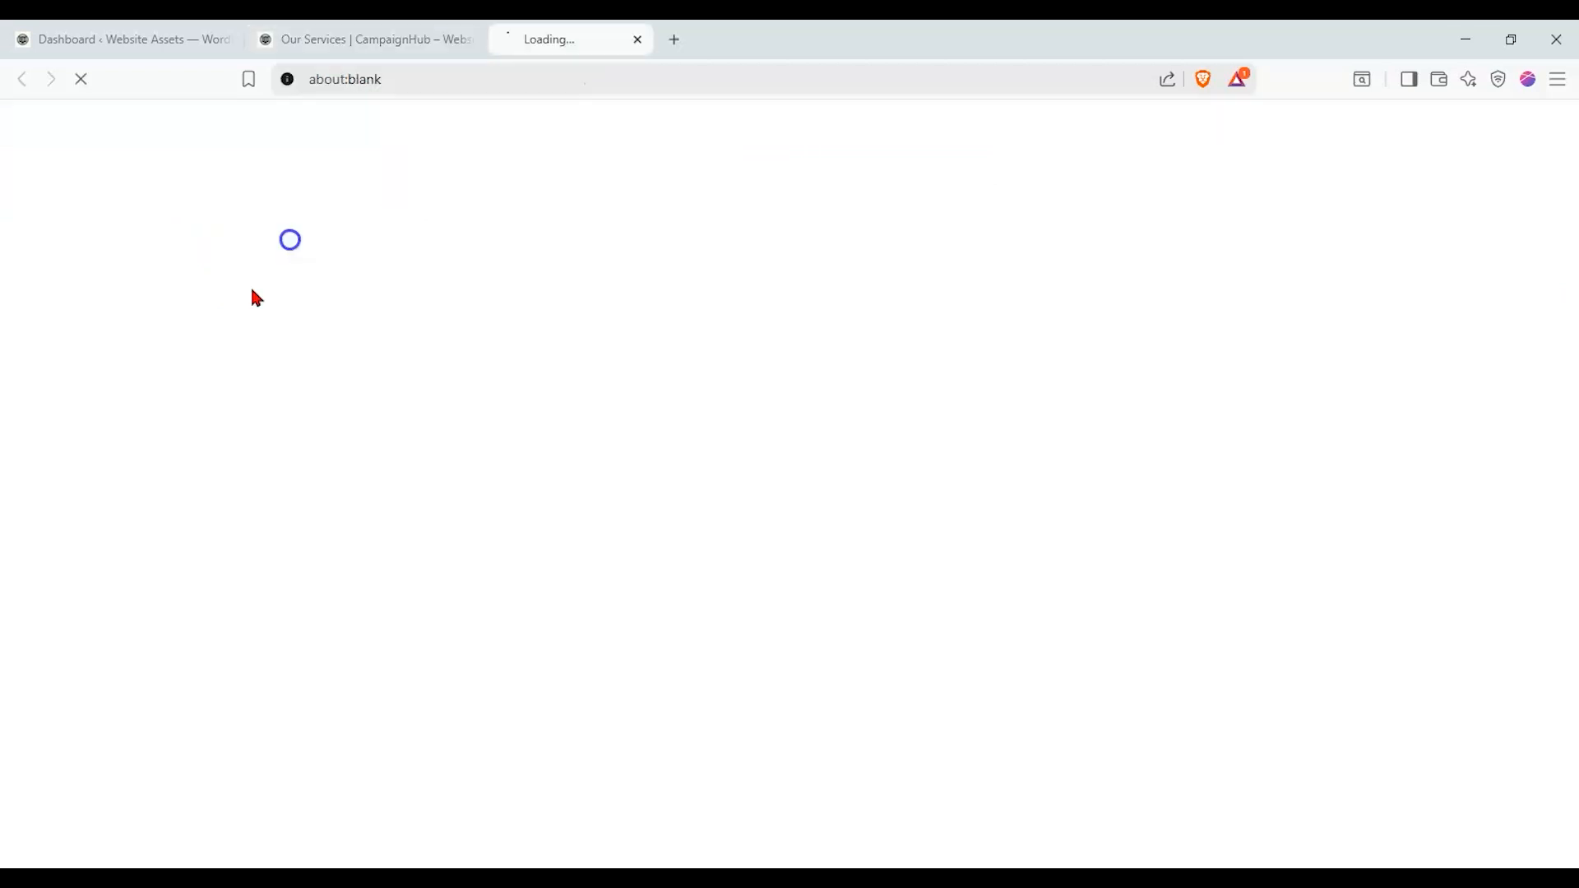
click(712, 39)
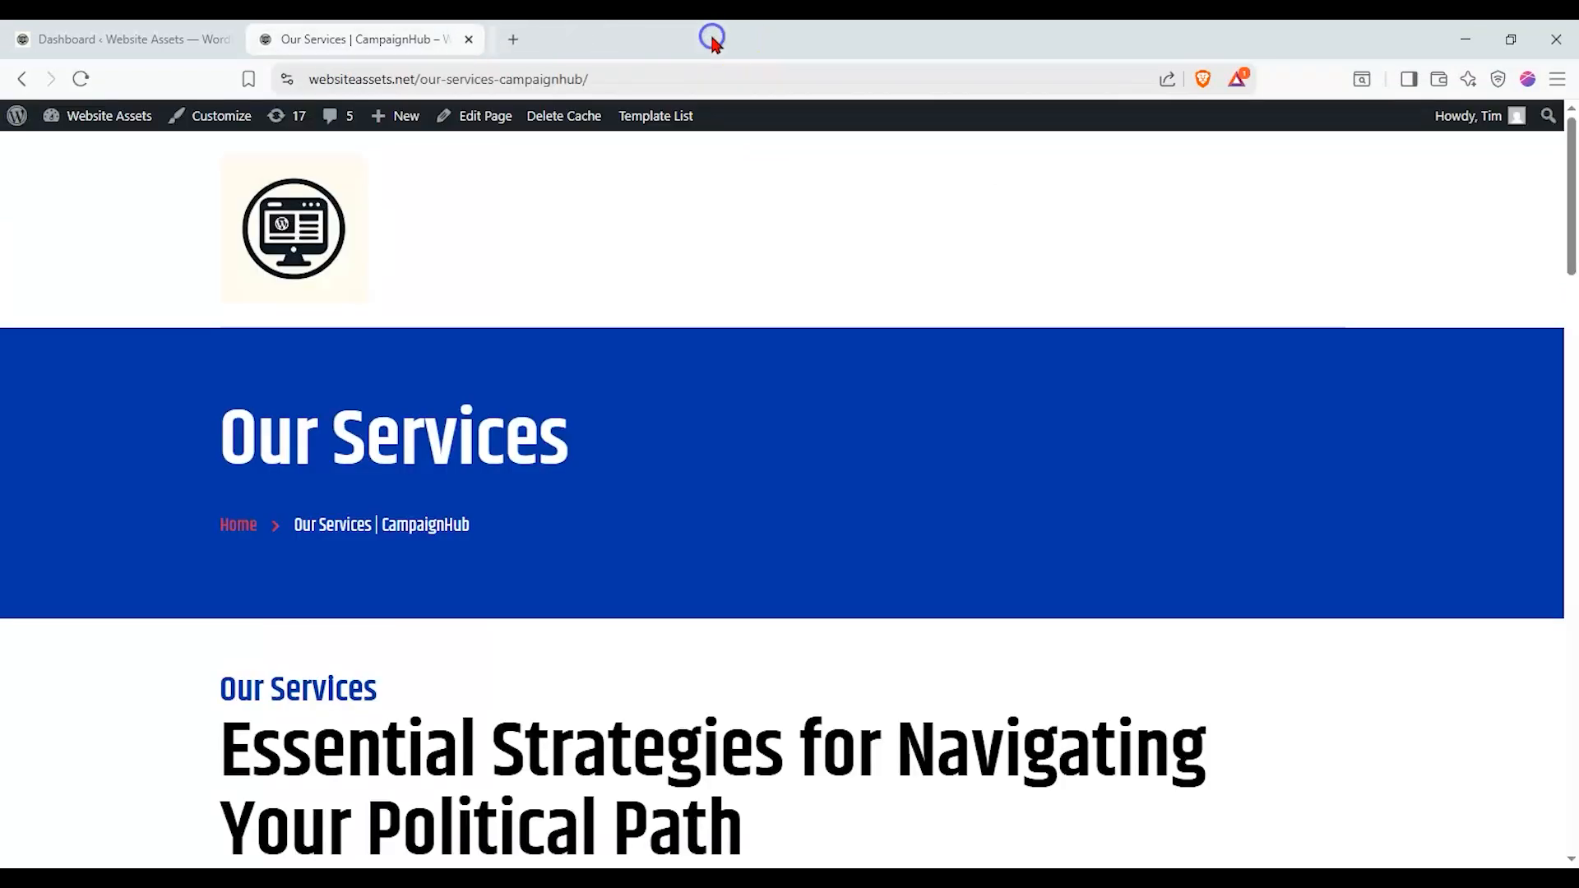
click(272, 524)
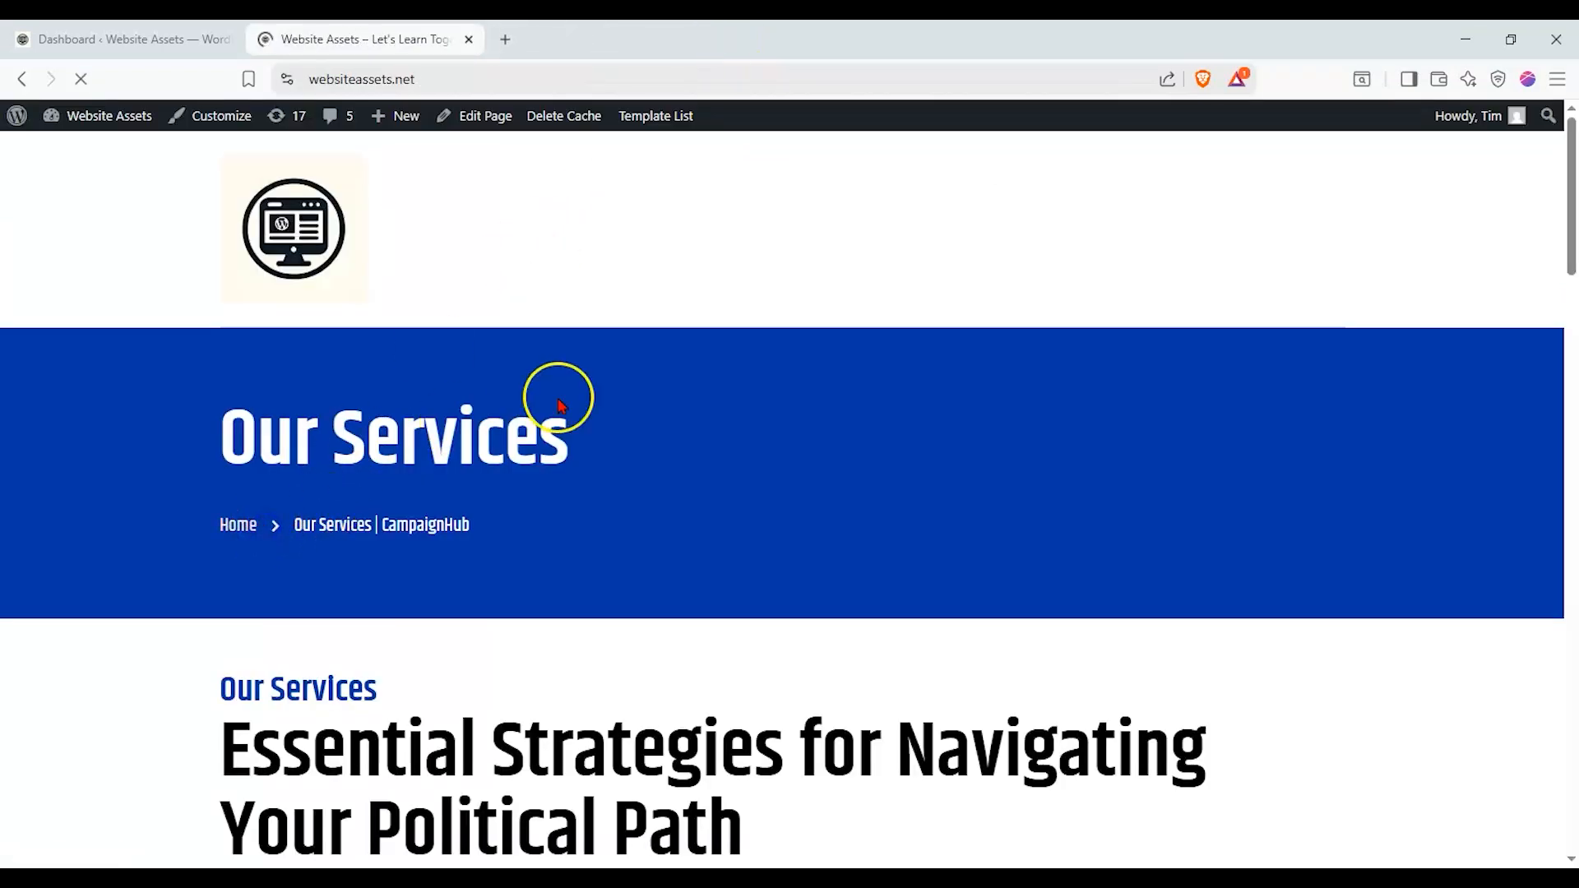
Follow the welcome section's Recent News link and look through the Our Blog page
scroll(543, 403, down, 5)
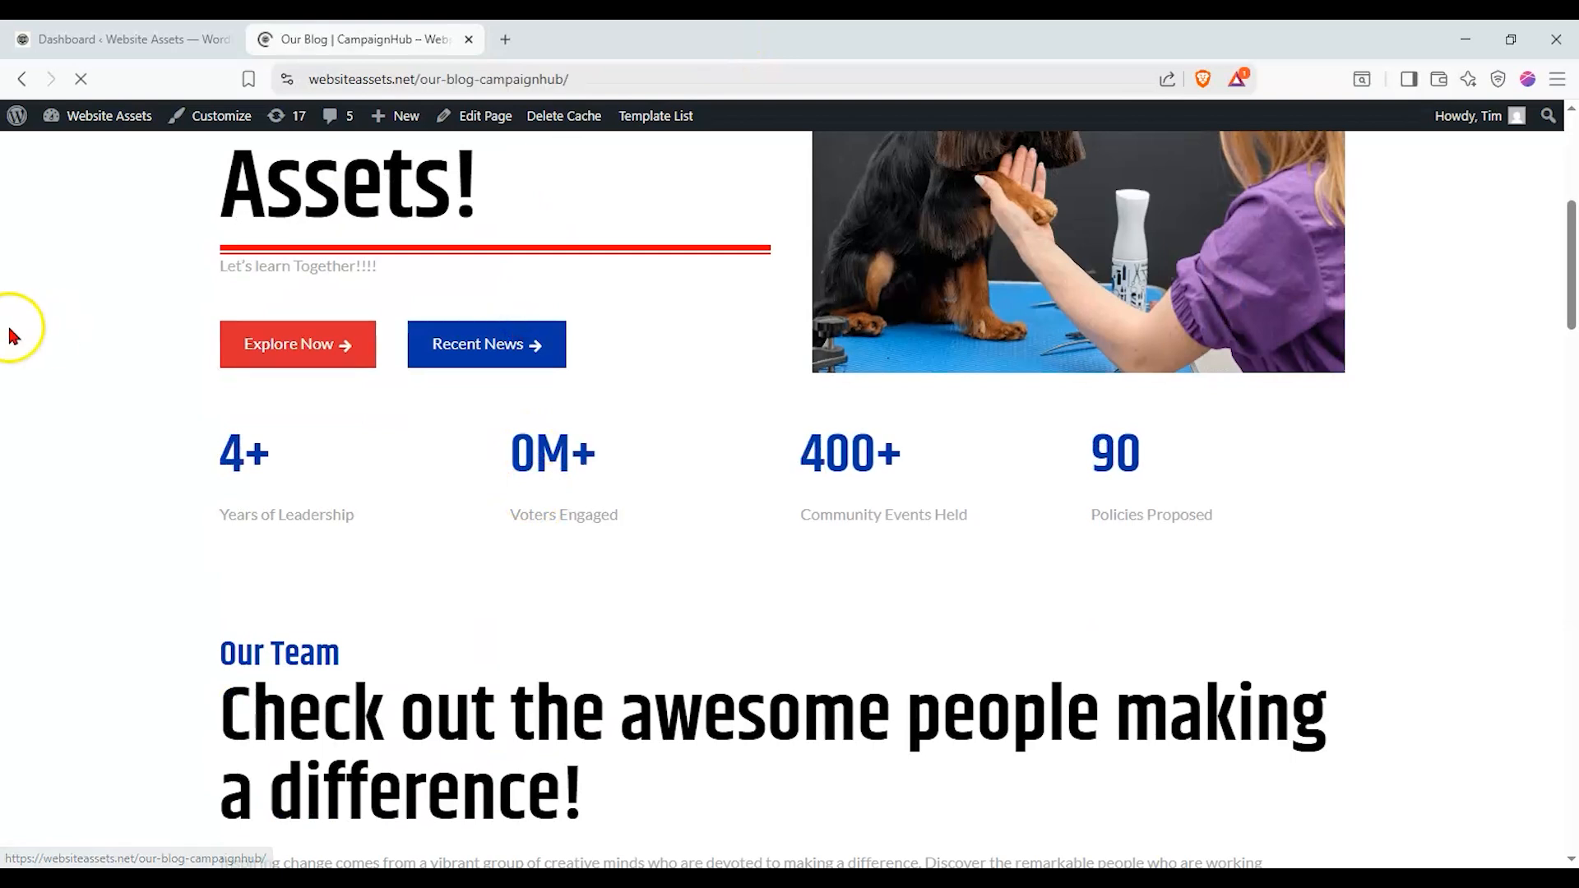
scroll(18, 334, down, 15)
scroll(20, 342, down, 2)
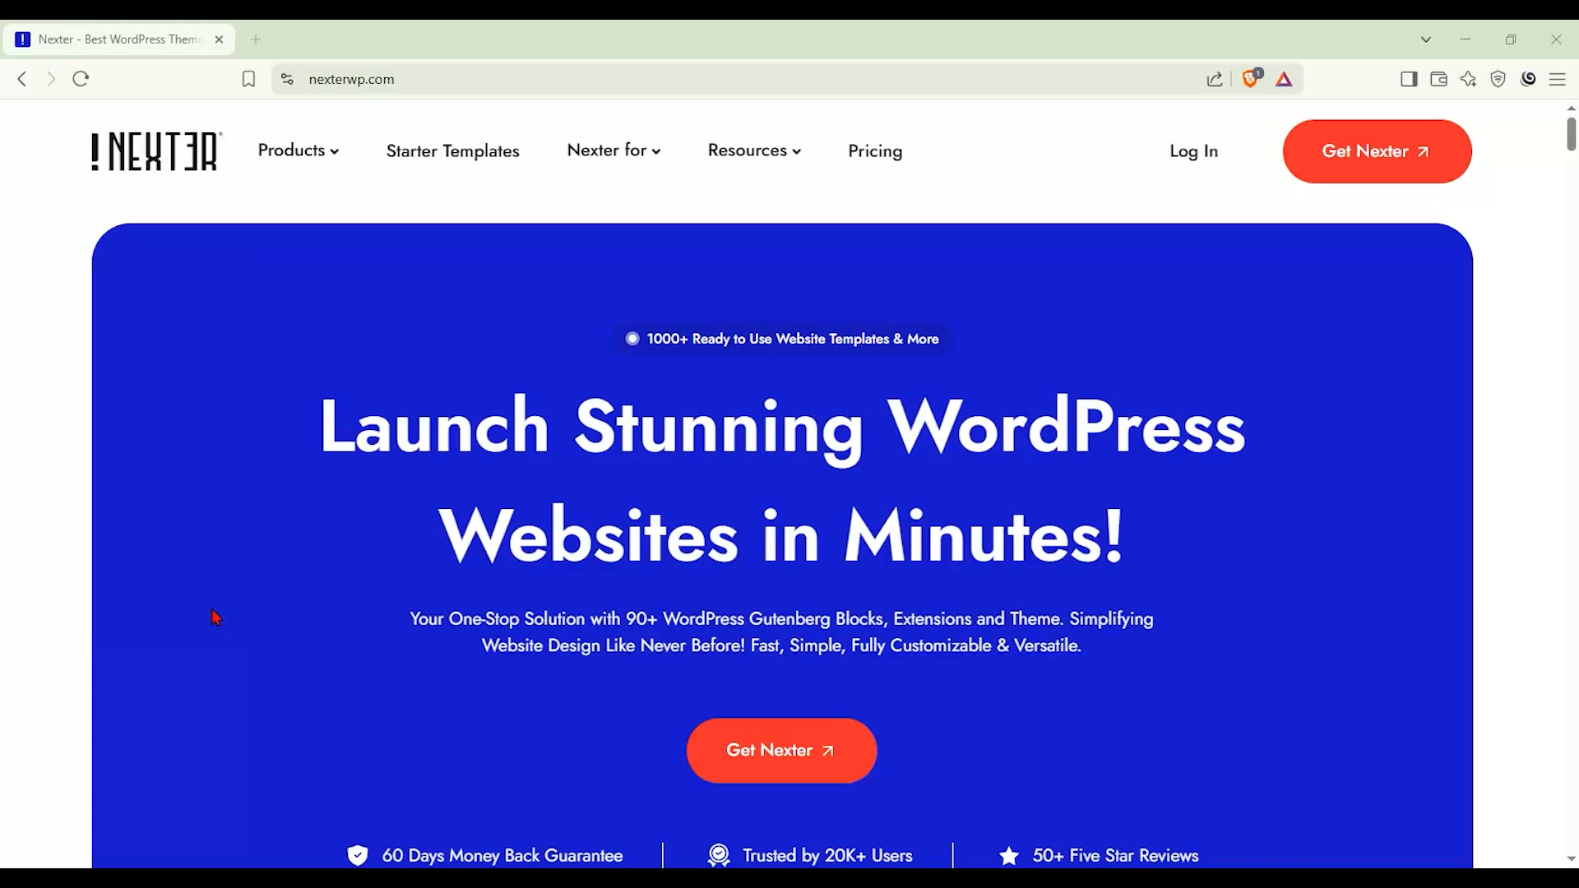
Open the Pricing page on nexterwp.com and examine the Starter, Studio and Professional plans
click(210, 595)
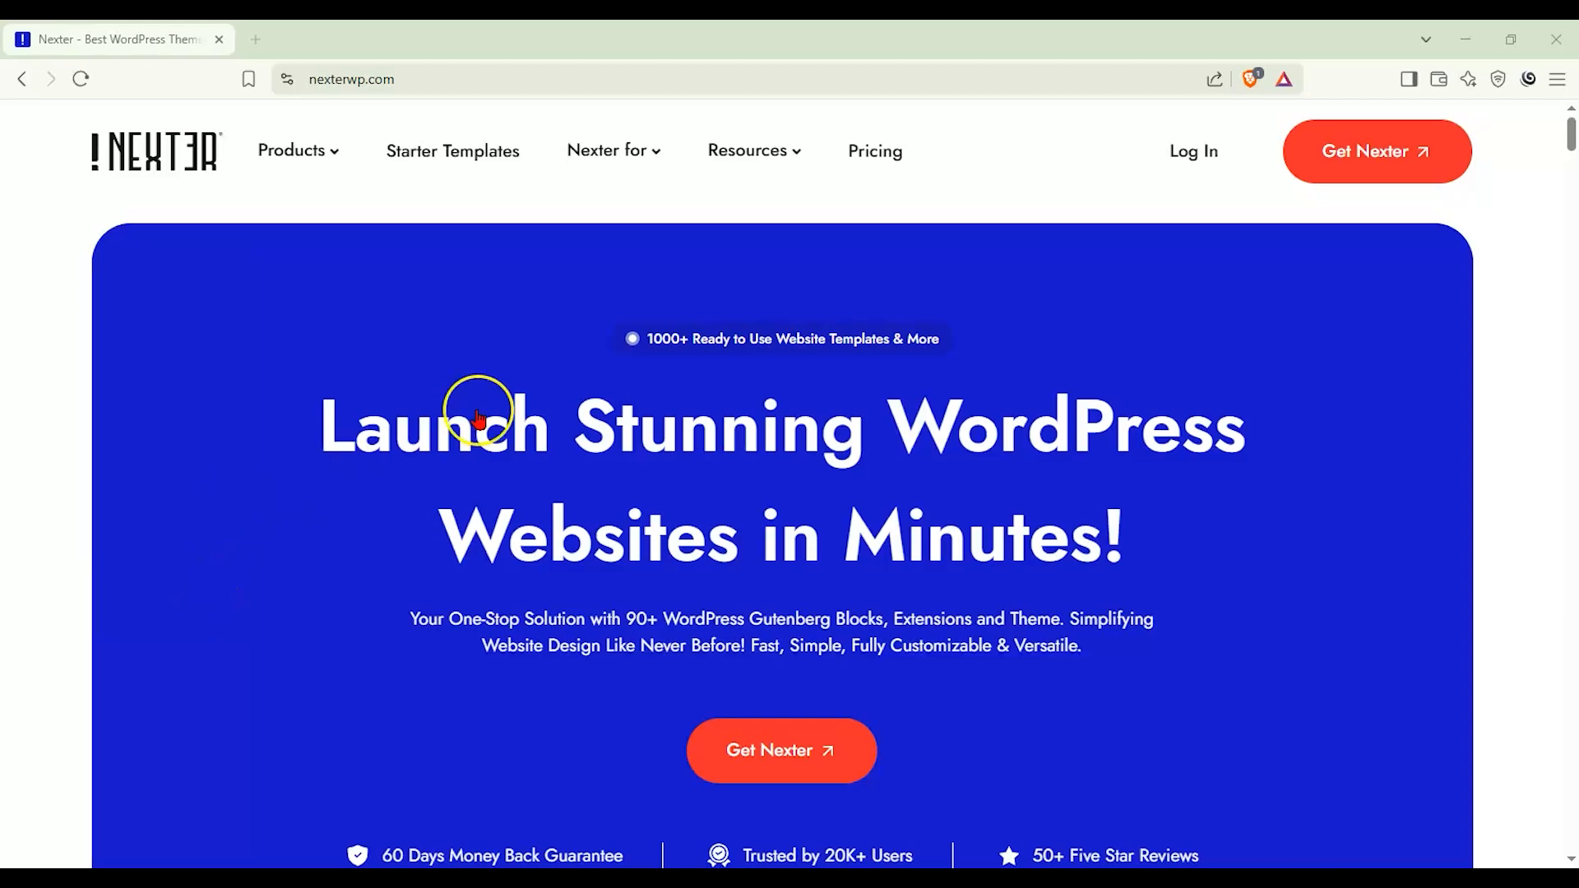
click(855, 169)
scroll(88, 377, down, 2)
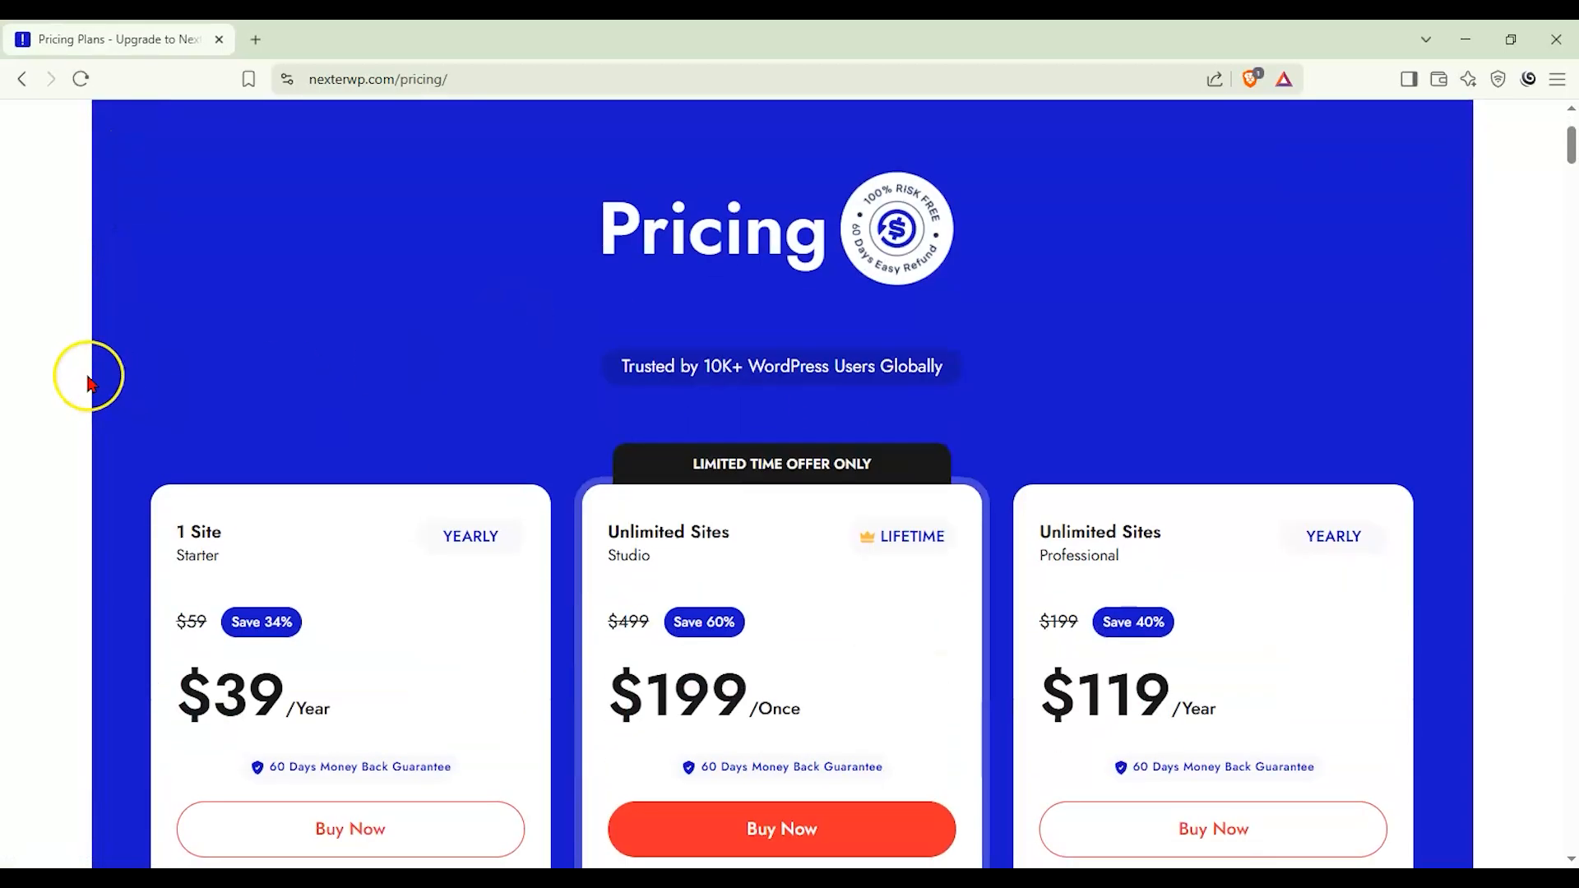
scroll(64, 370, down, 1)
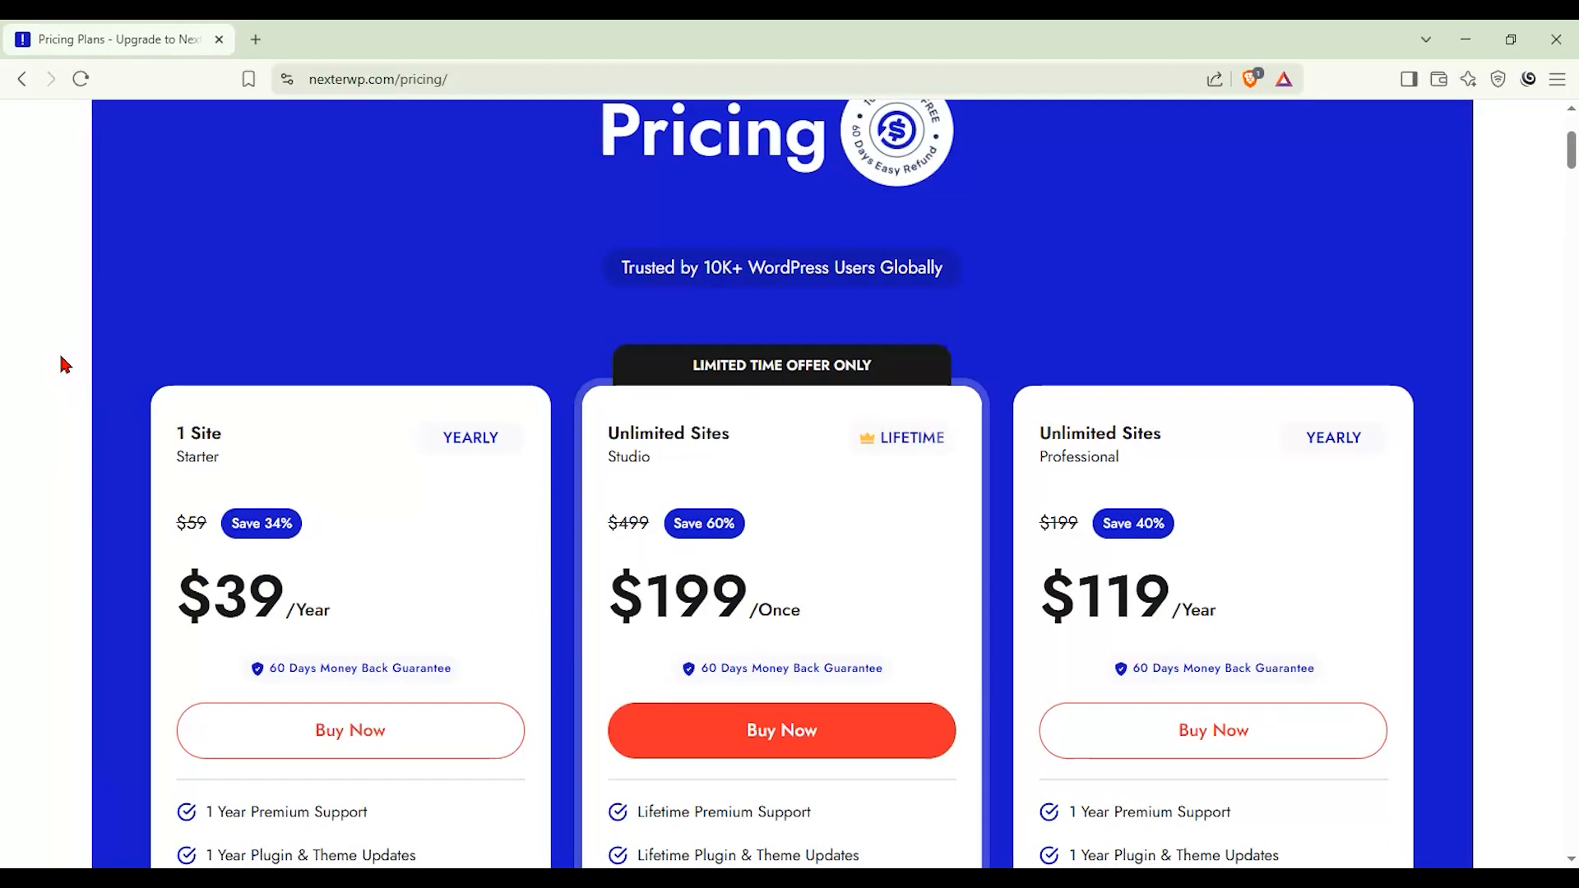
scroll(582, 424, down, 1)
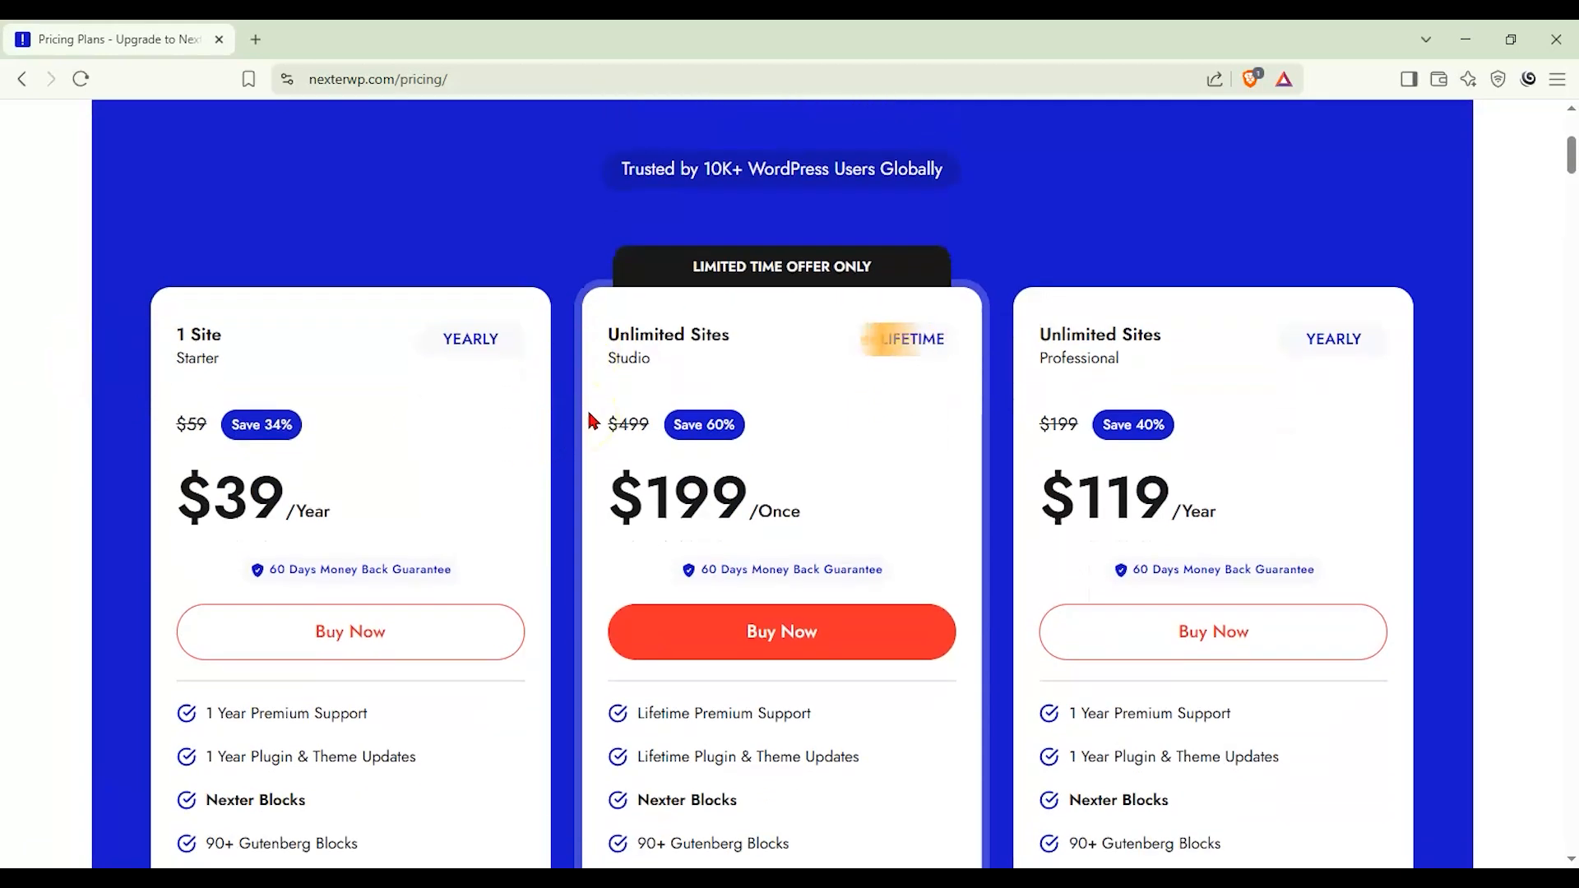